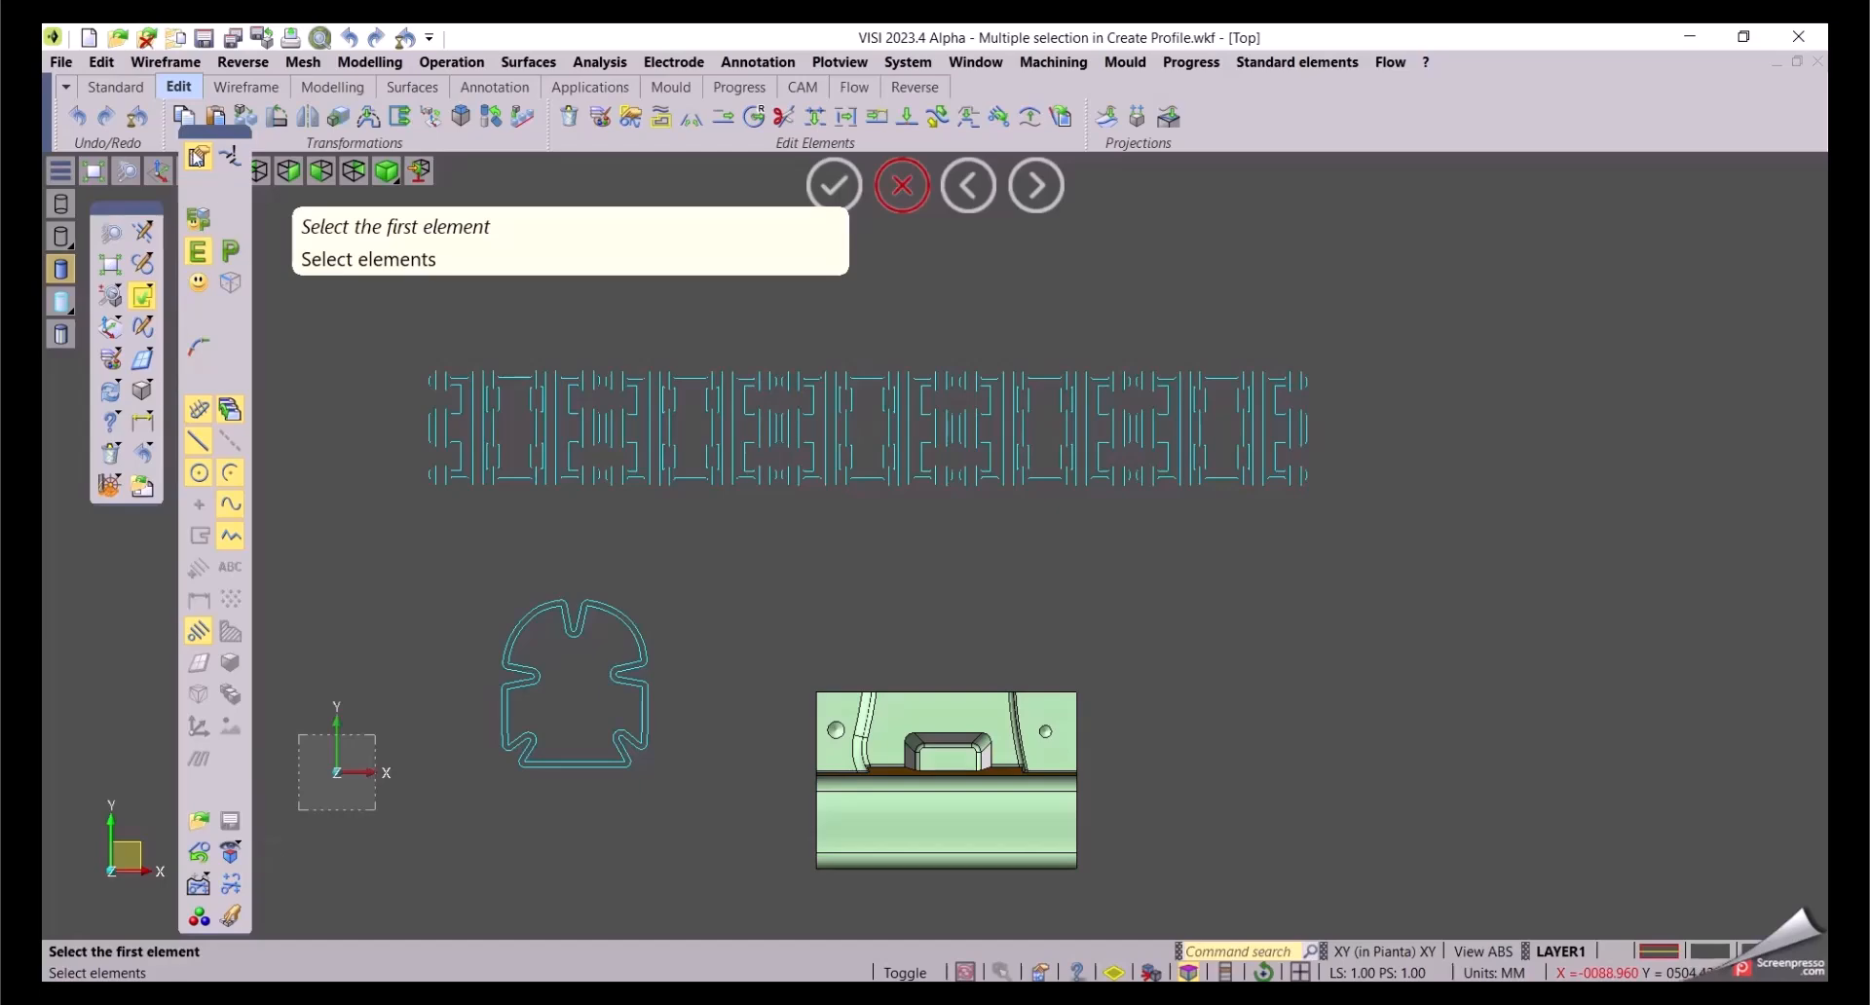
Step: Create profiles from all wireframe segments of the long strip layout with a single window selection
{"action": "left_click_drag", "start_coordinate": [368, 325], "coordinate": [1393, 543]}
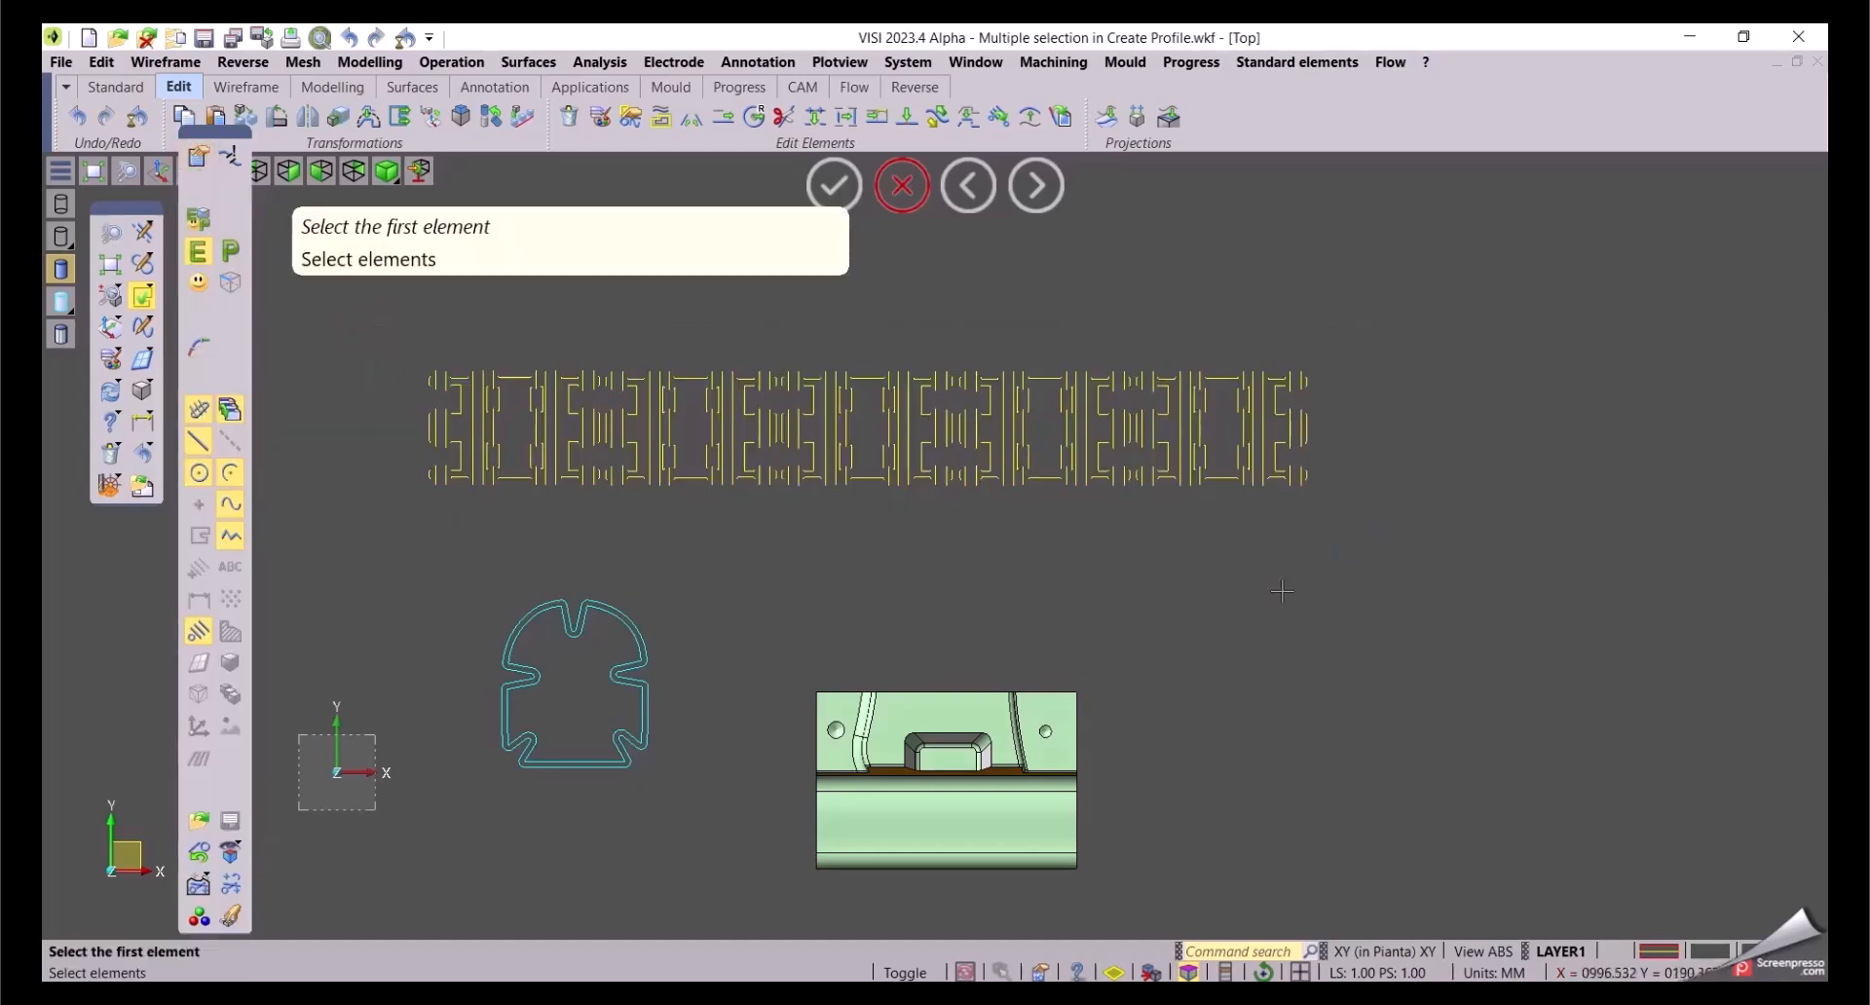
{"action": "scroll", "coordinate": [514, 424], "scroll_direction": "up", "scroll_amount": 5}
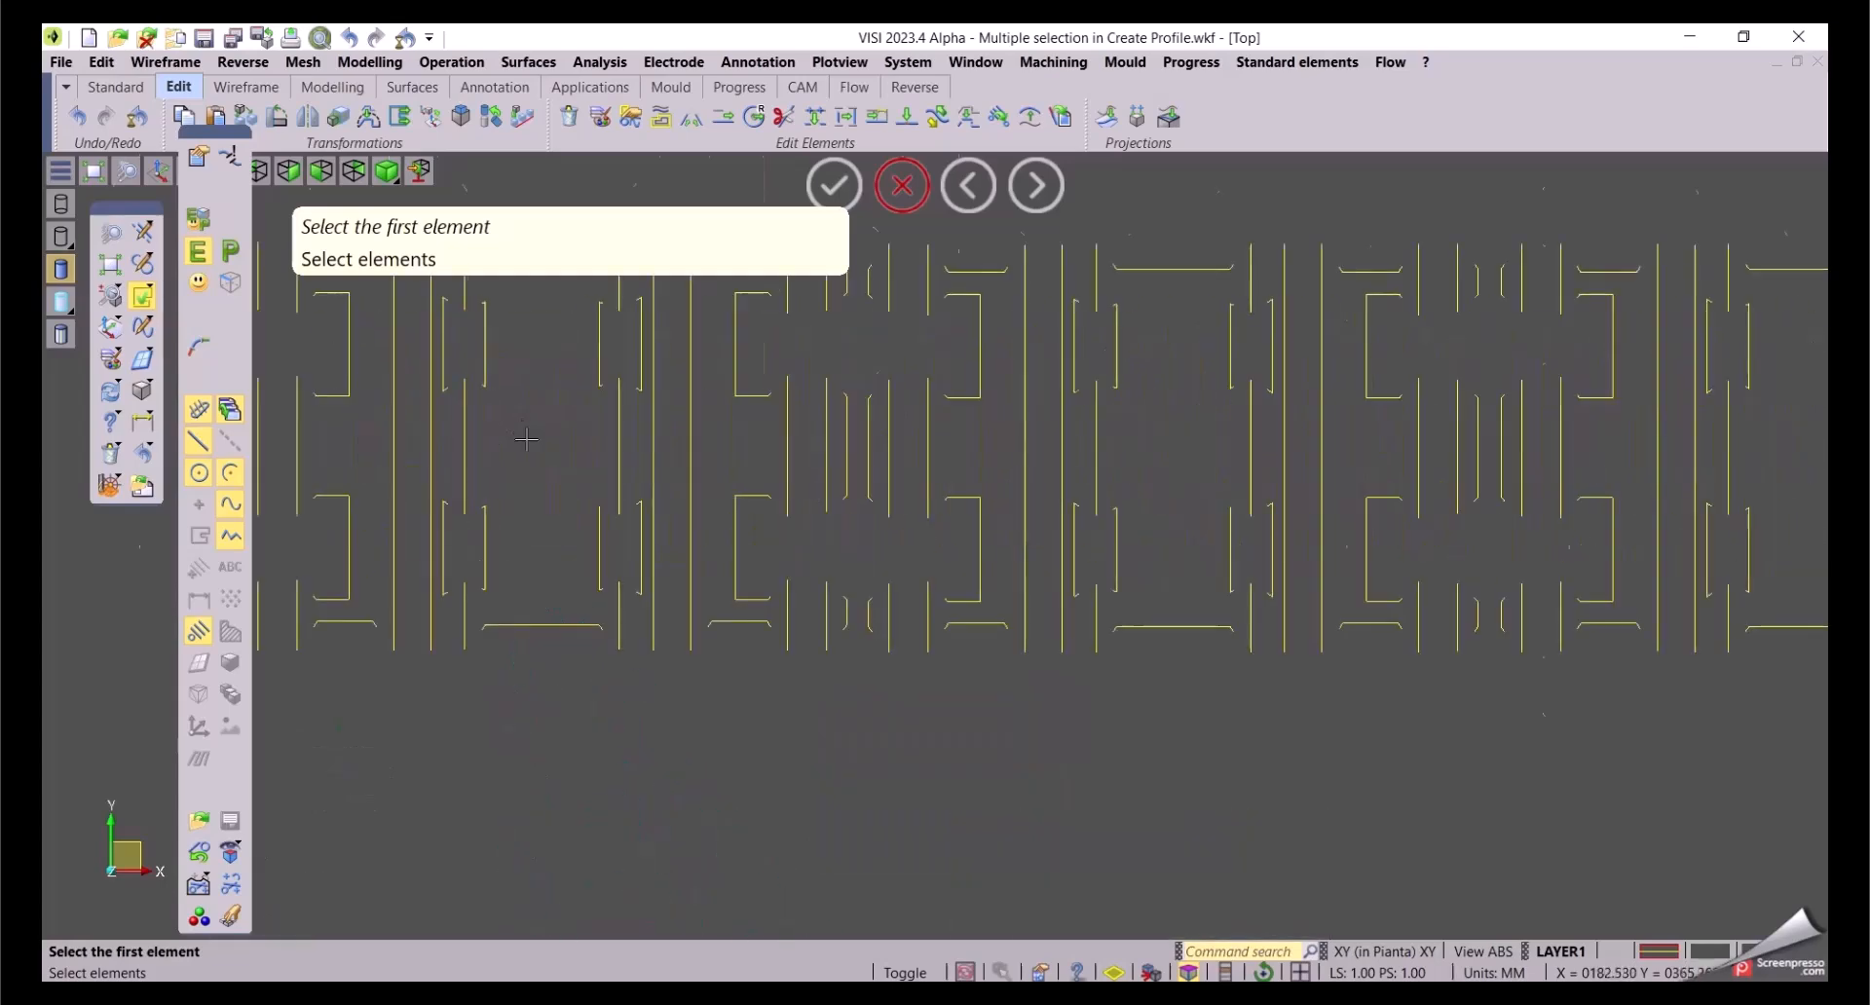
{"action": "scroll", "coordinate": [526, 439], "scroll_direction": "up", "scroll_amount": 2}
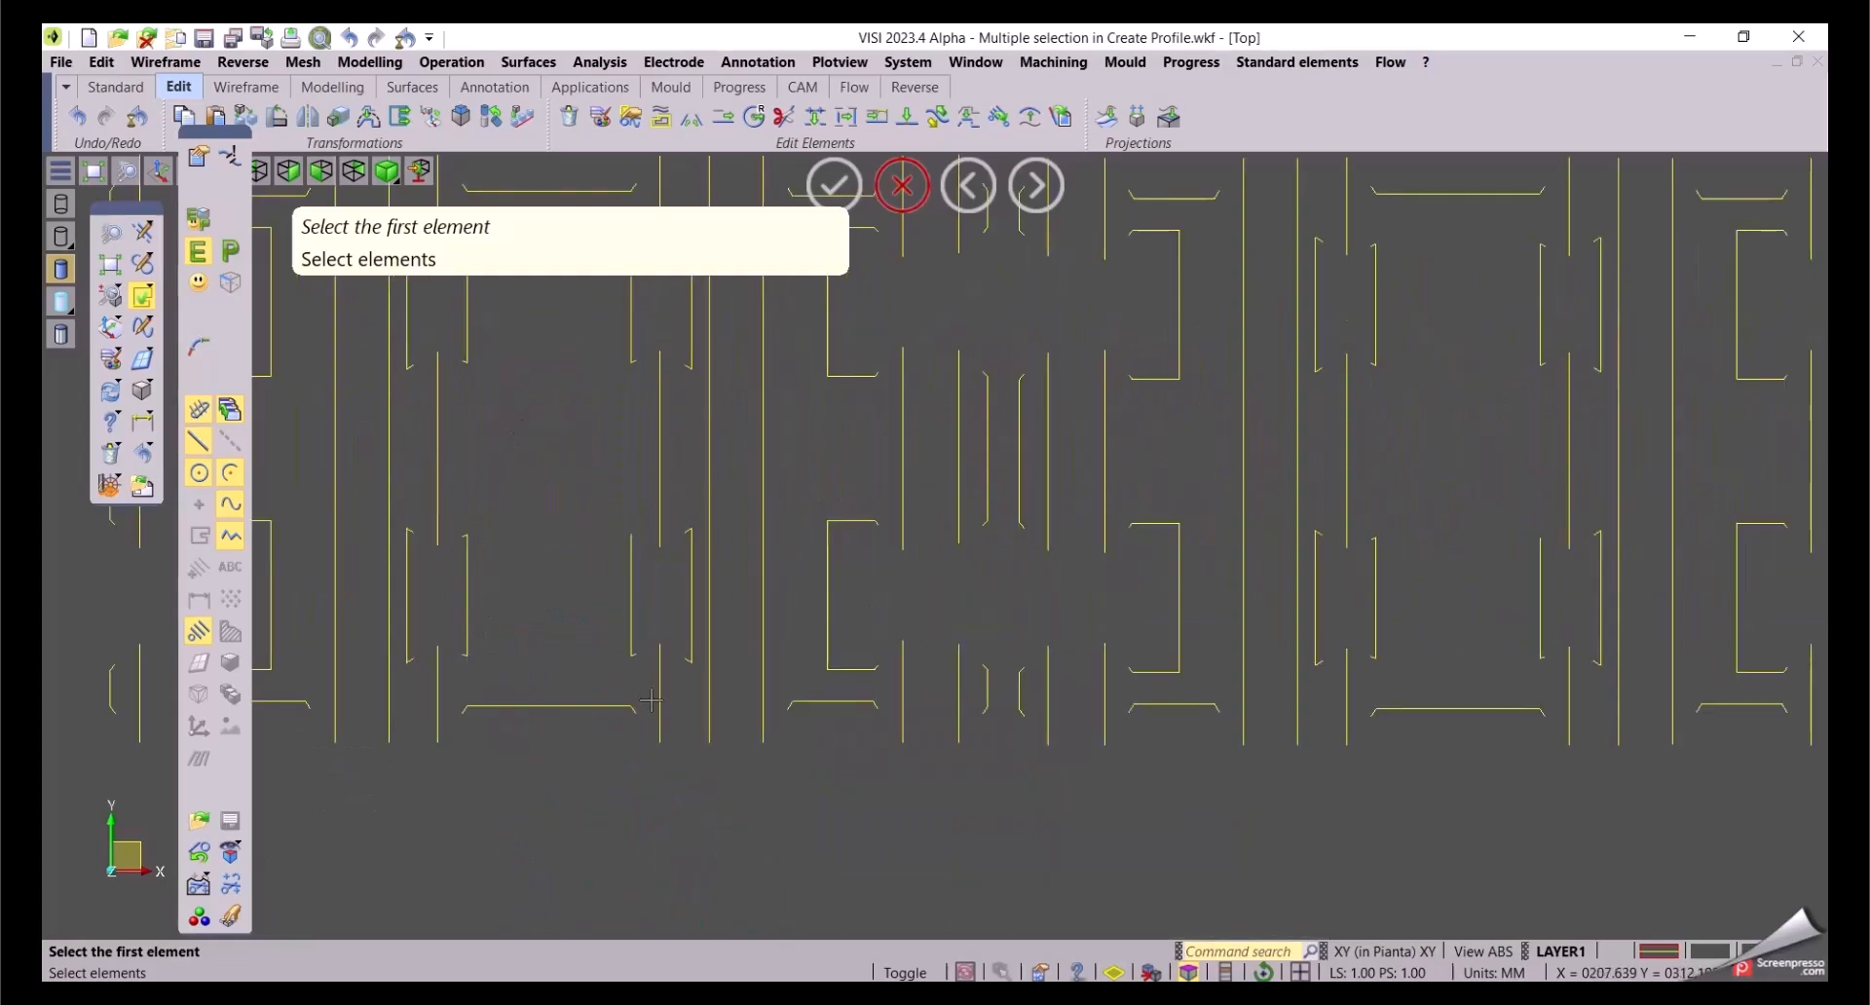
{"action": "scroll", "coordinate": [559, 643], "scroll_direction": "down", "scroll_amount": 5}
{"action": "right_click", "coordinate": [495, 452]}
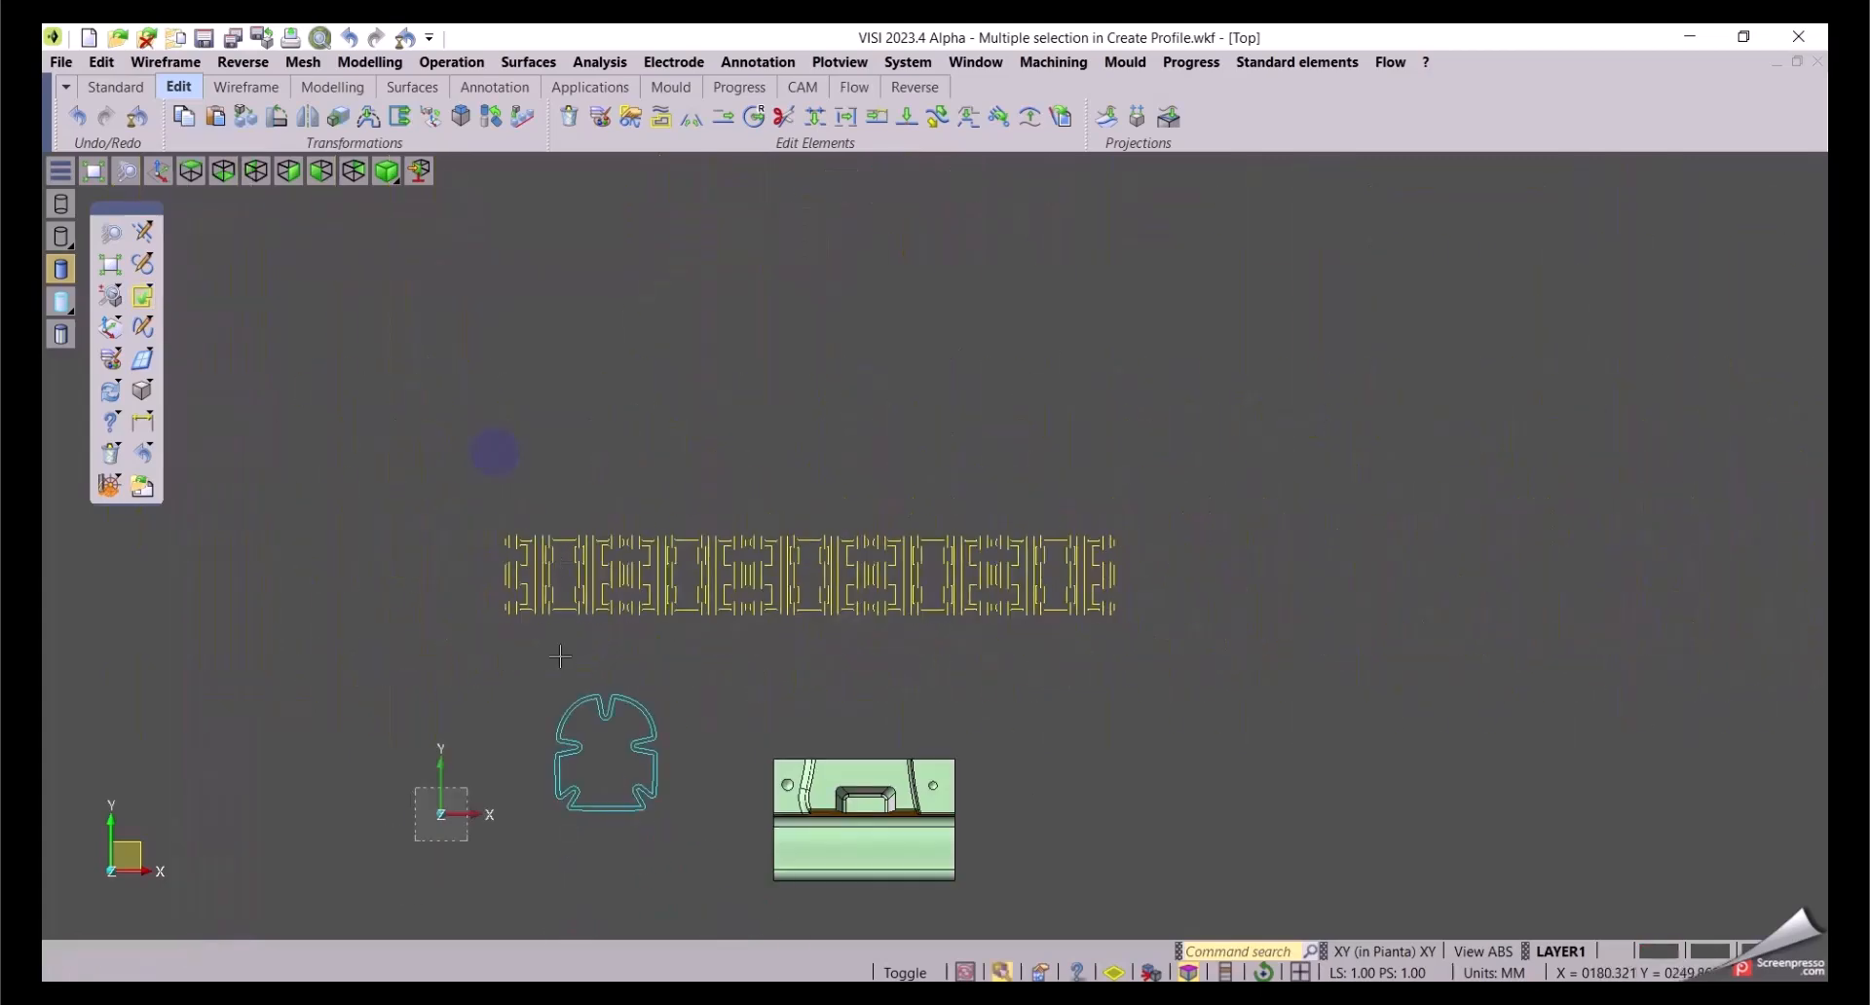
Step: Create profiles from both notched closed contours with one window selection, and undo the result
{"action": "scroll", "coordinate": [538, 728], "scroll_direction": "up", "scroll_amount": 2}
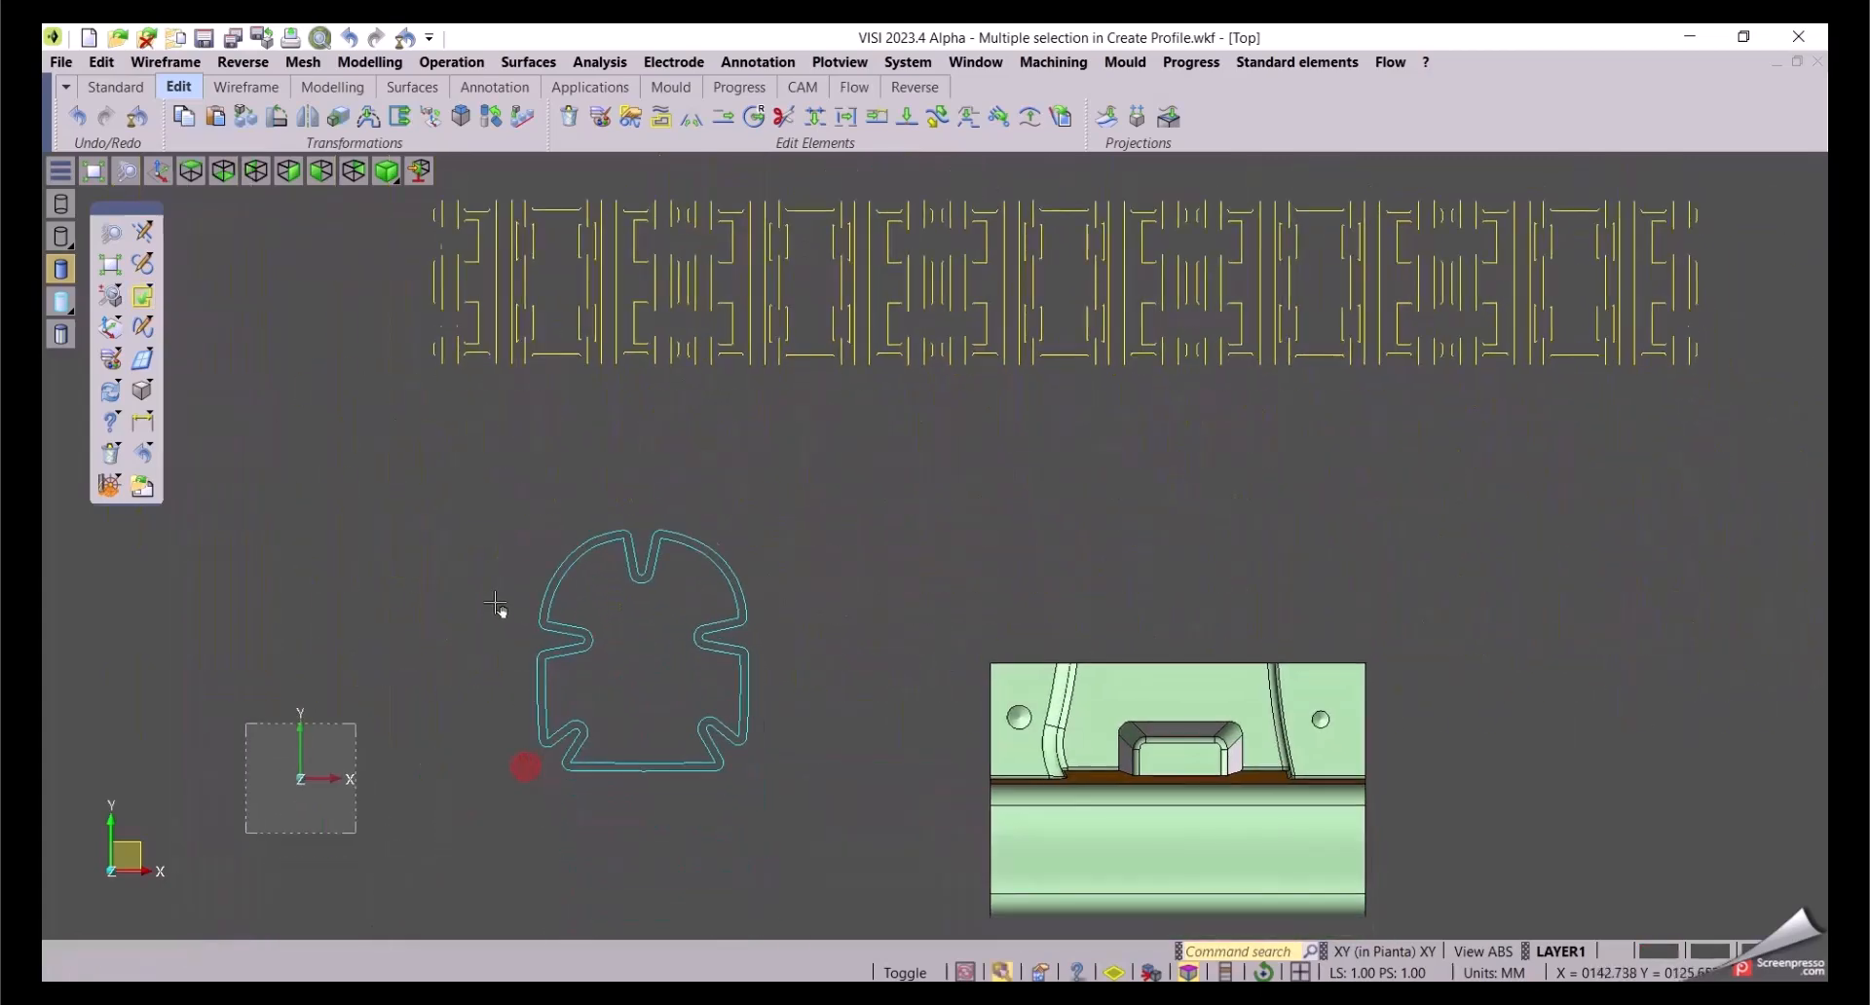
{"action": "left_click", "coordinate": [142, 296]}
{"action": "left_click_drag", "start_coordinate": [468, 459], "coordinate": [815, 801]}
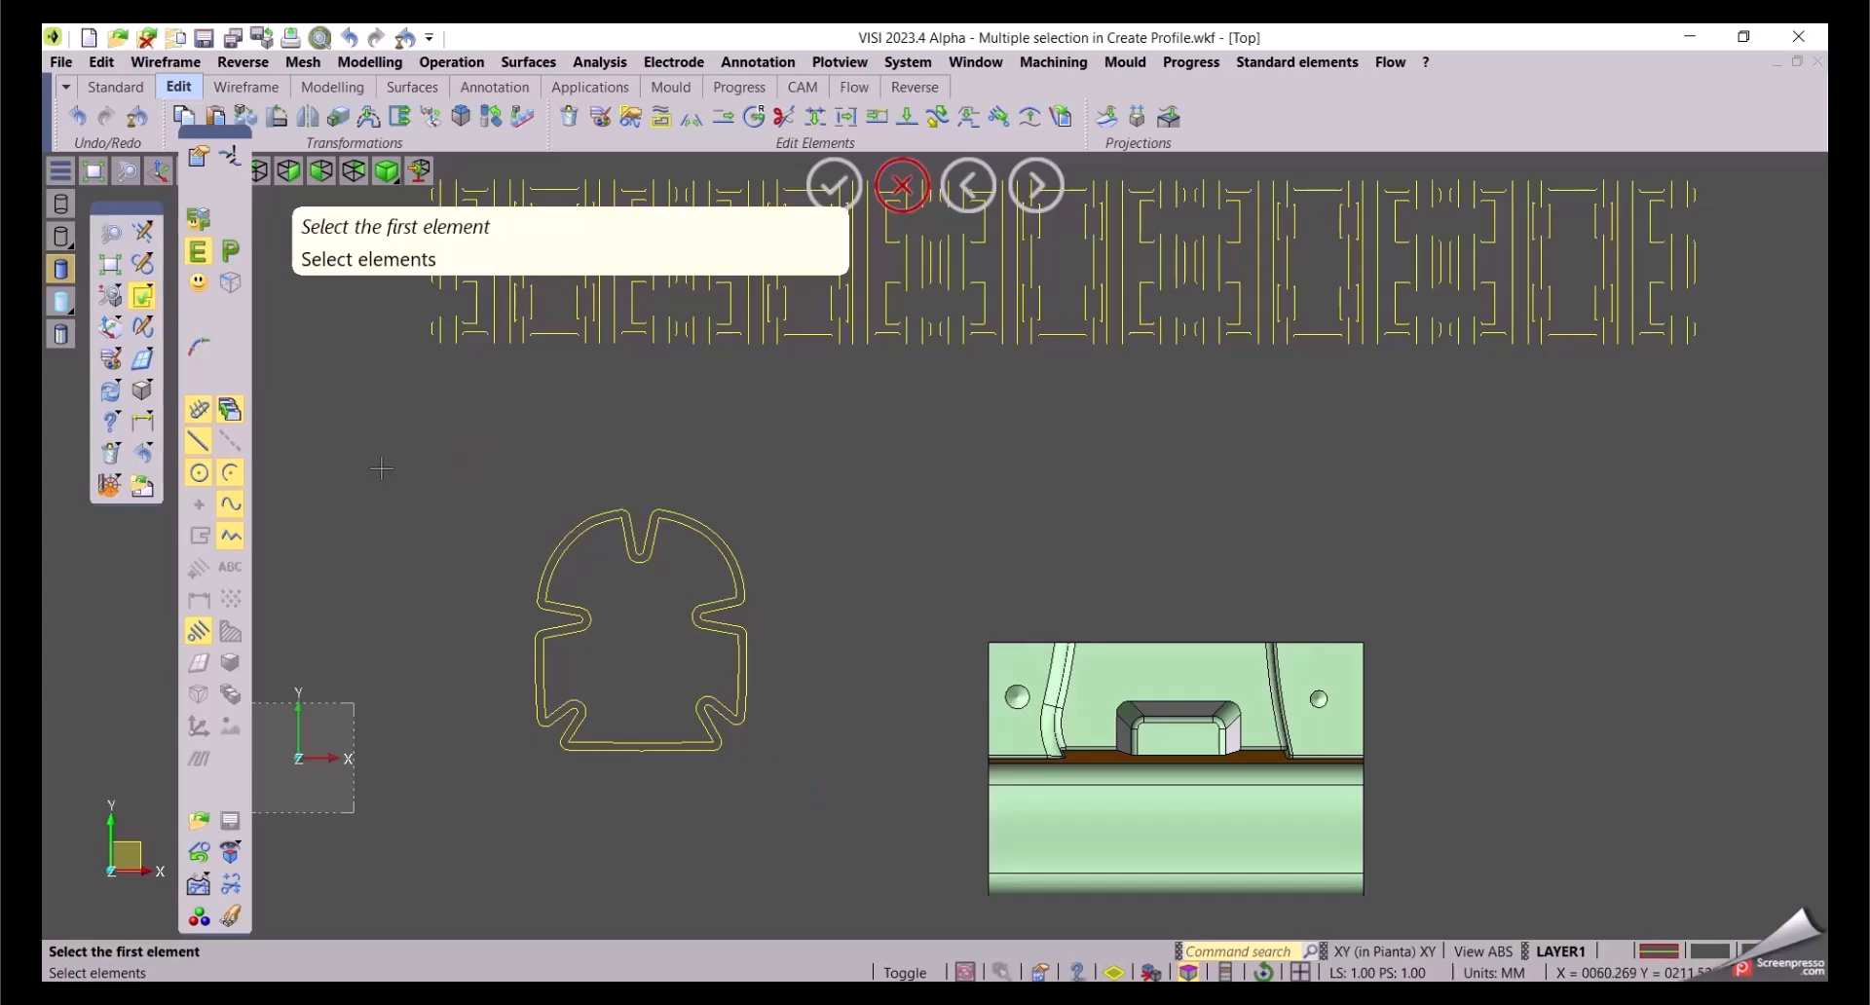
{"action": "right_click", "coordinate": [381, 468]}
{"action": "left_click", "coordinate": [146, 459]}
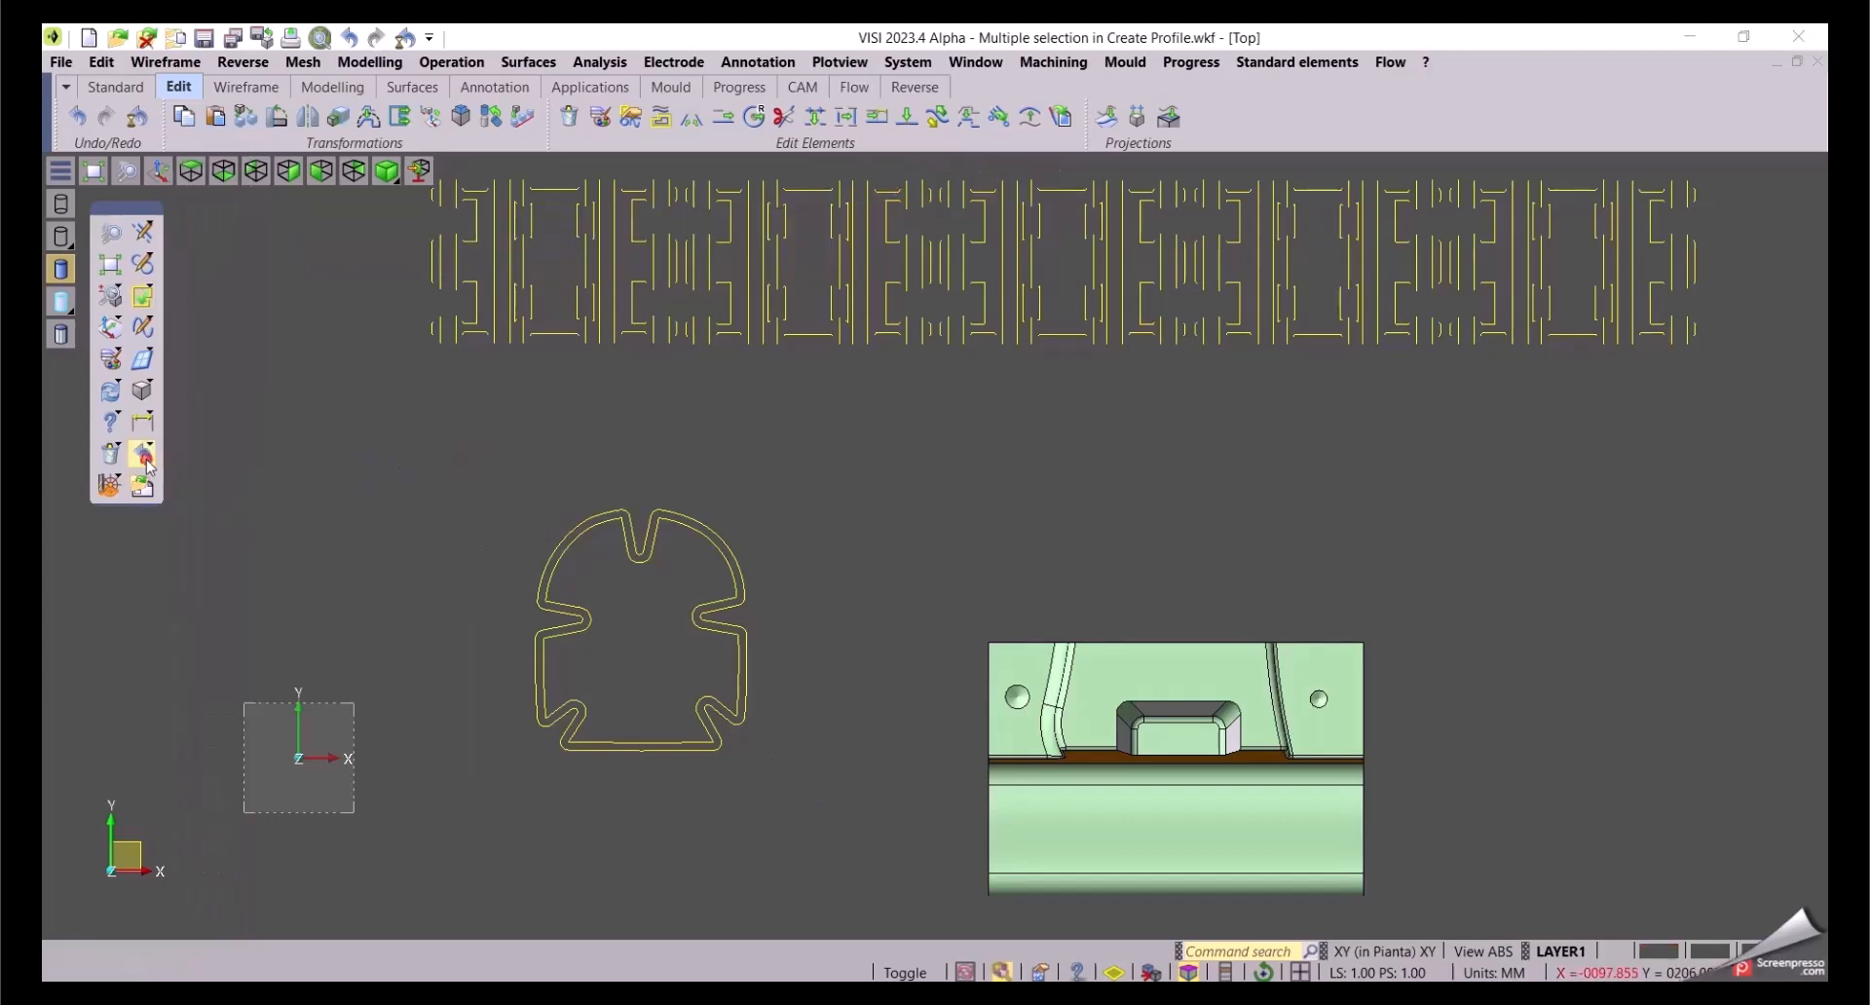
Step: Create a profile from only the inner notched contour by automatically chaining from its left vertical edge
{"action": "left_click", "coordinate": [142, 297]}
{"action": "scroll", "coordinate": [511, 667], "scroll_direction": "up", "scroll_amount": 3}
{"action": "left_click", "coordinate": [582, 668]}
{"action": "middle_click", "coordinate": [733, 561]}
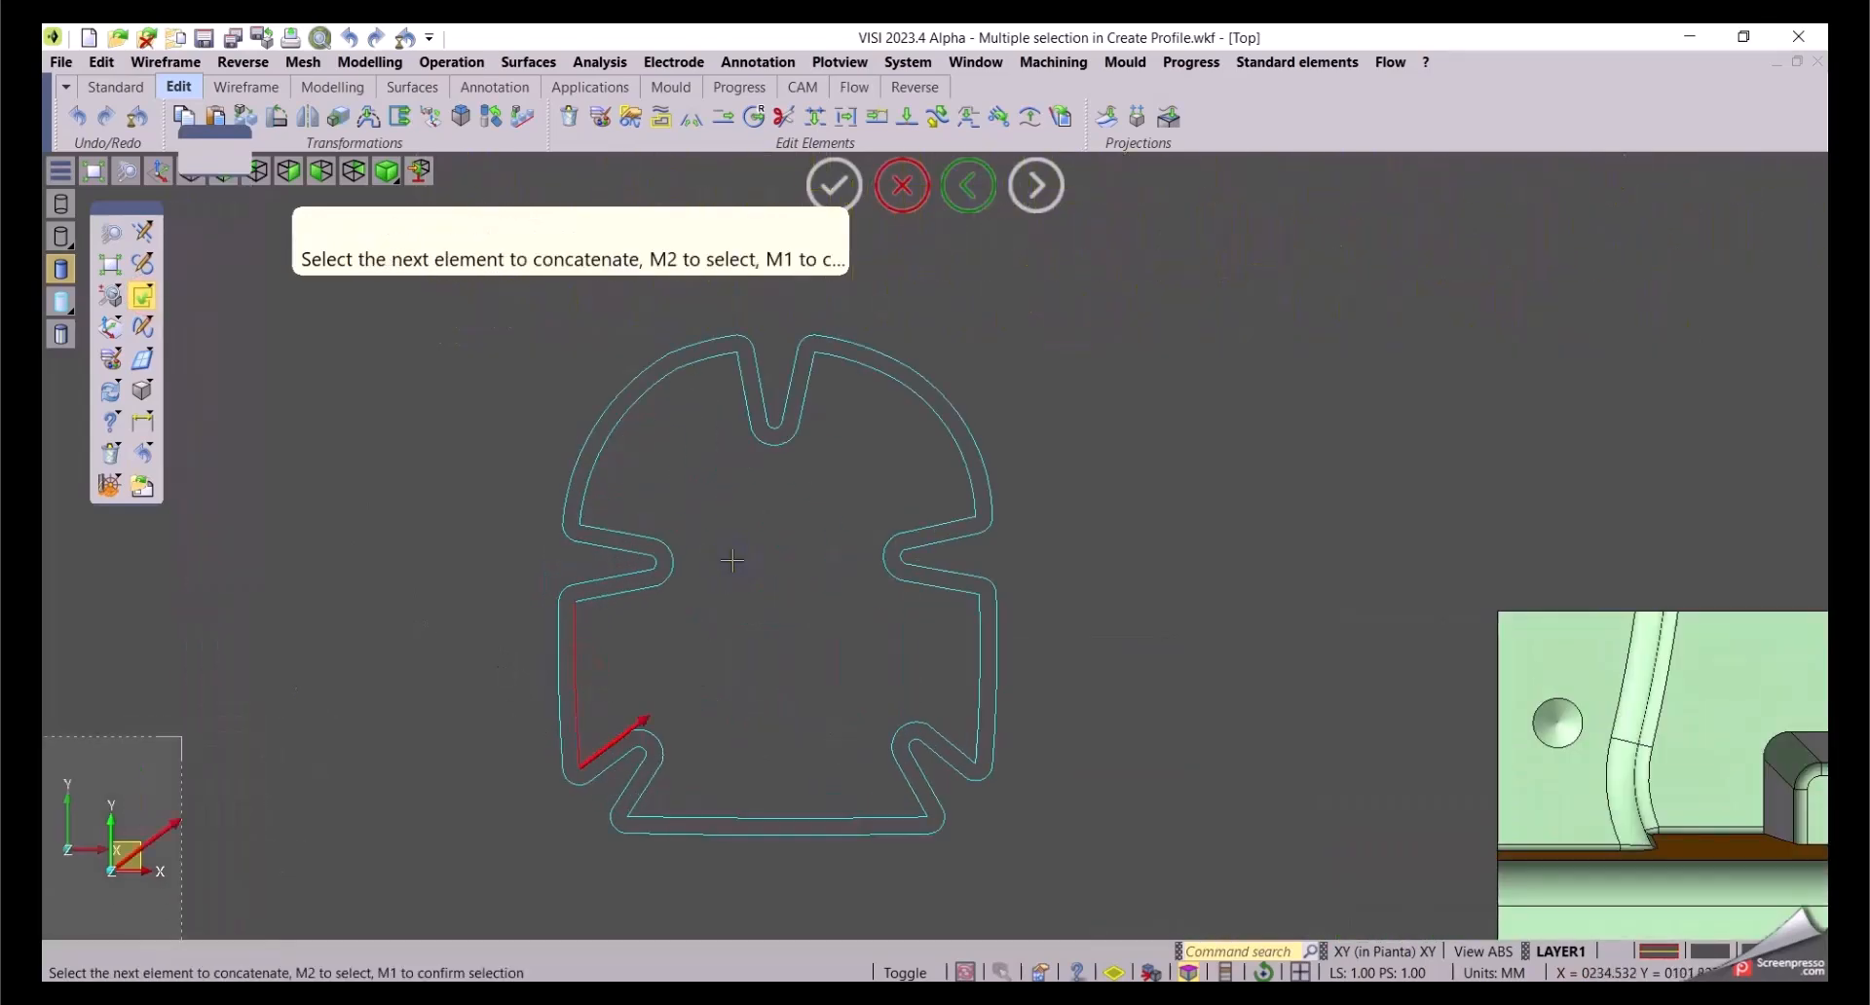
{"action": "middle_click", "coordinate": [733, 561]}
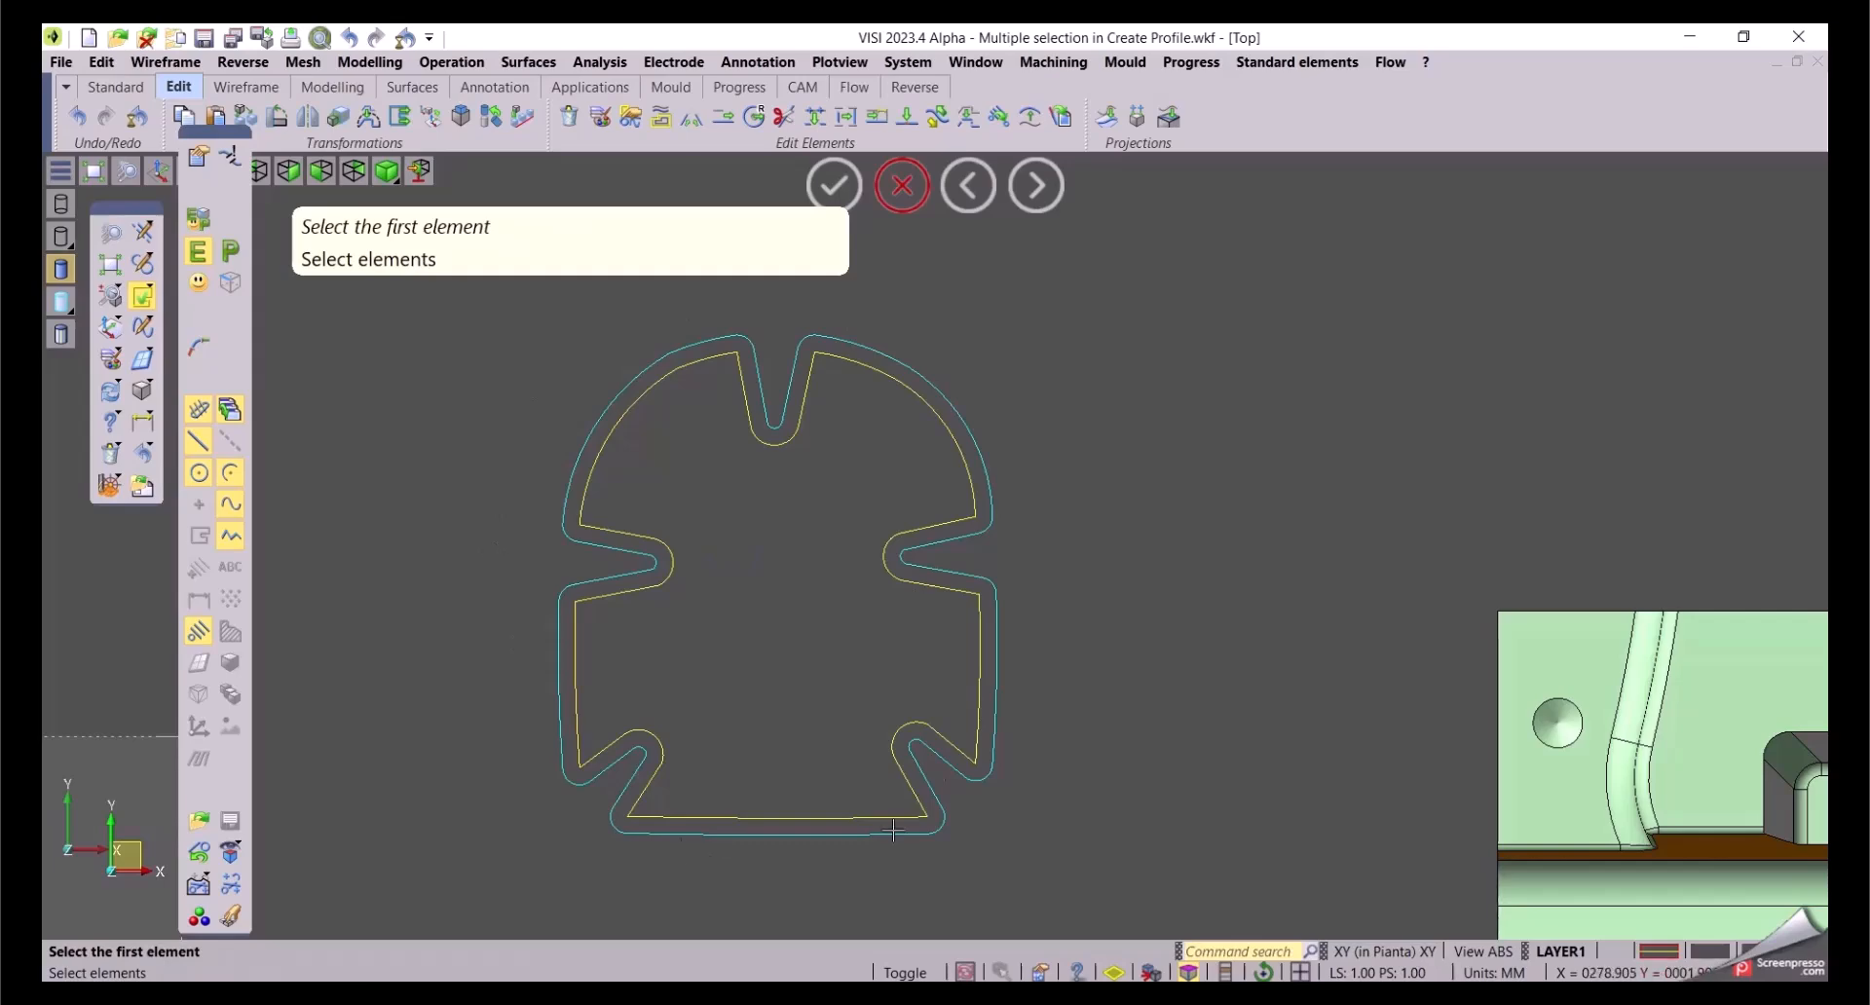
{"action": "scroll", "coordinate": [453, 662], "scroll_direction": "down", "scroll_amount": 5}
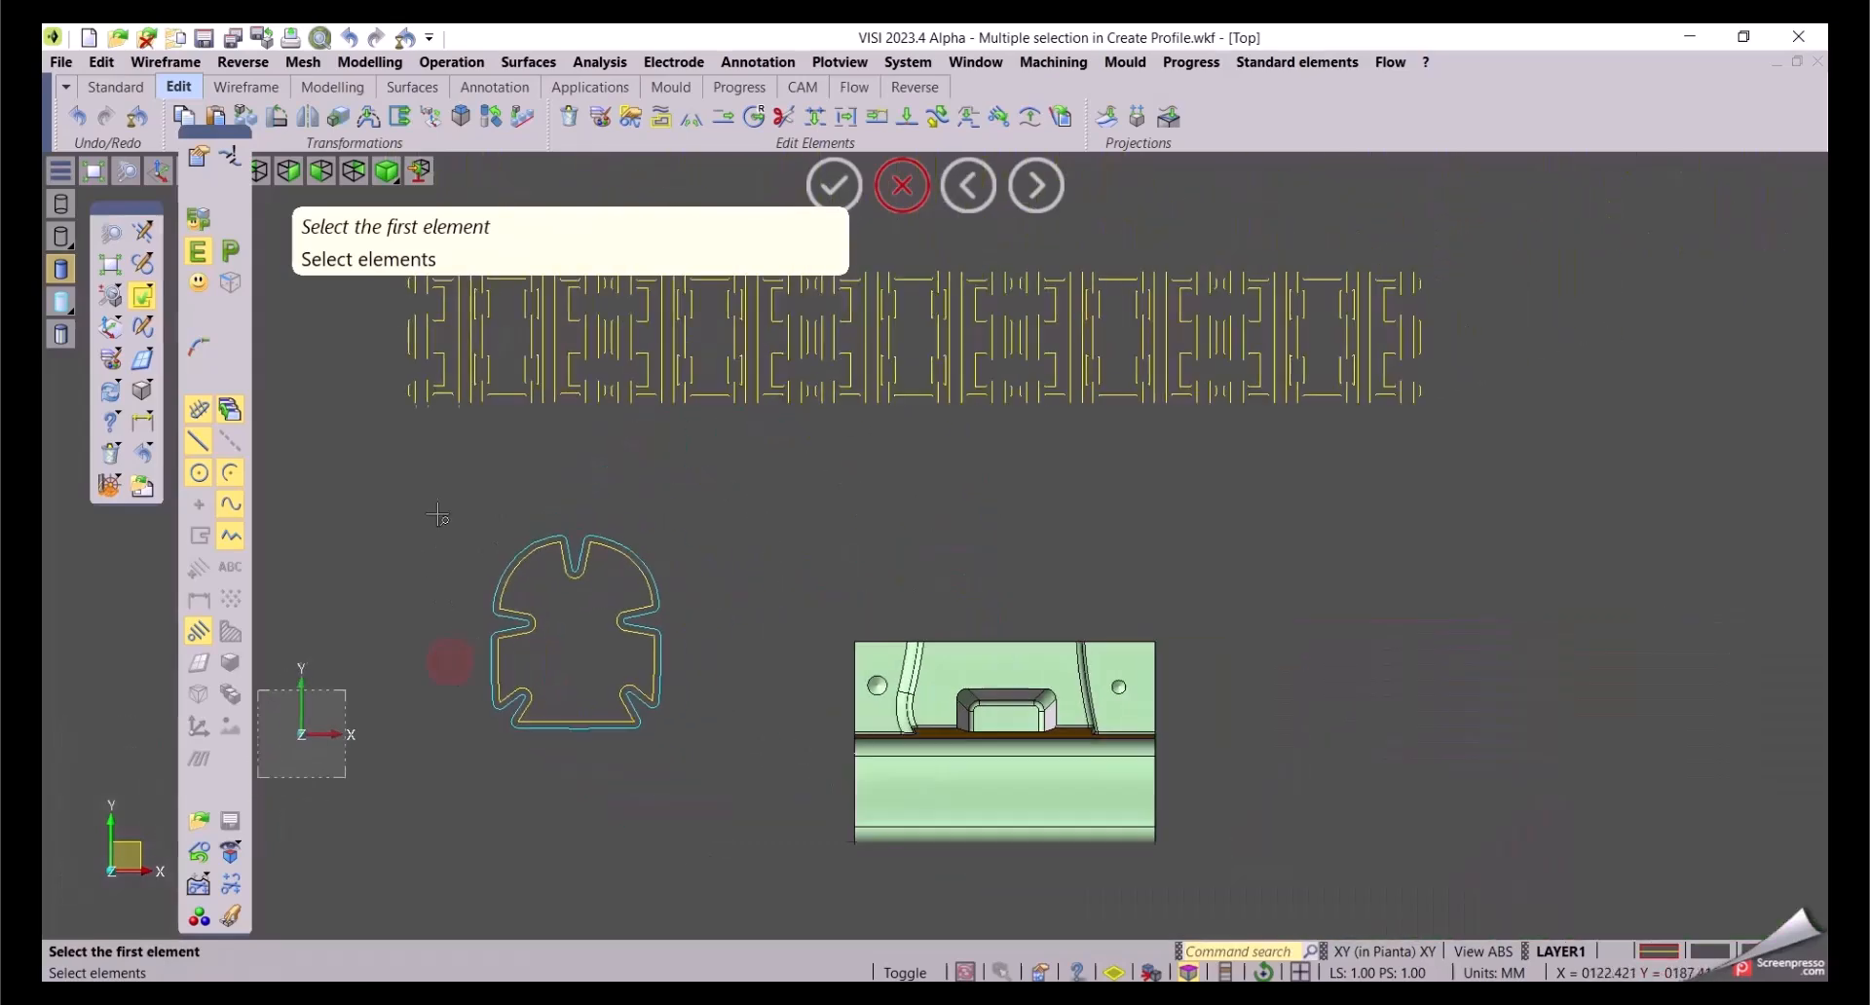
{"action": "key", "text": "Escape"}
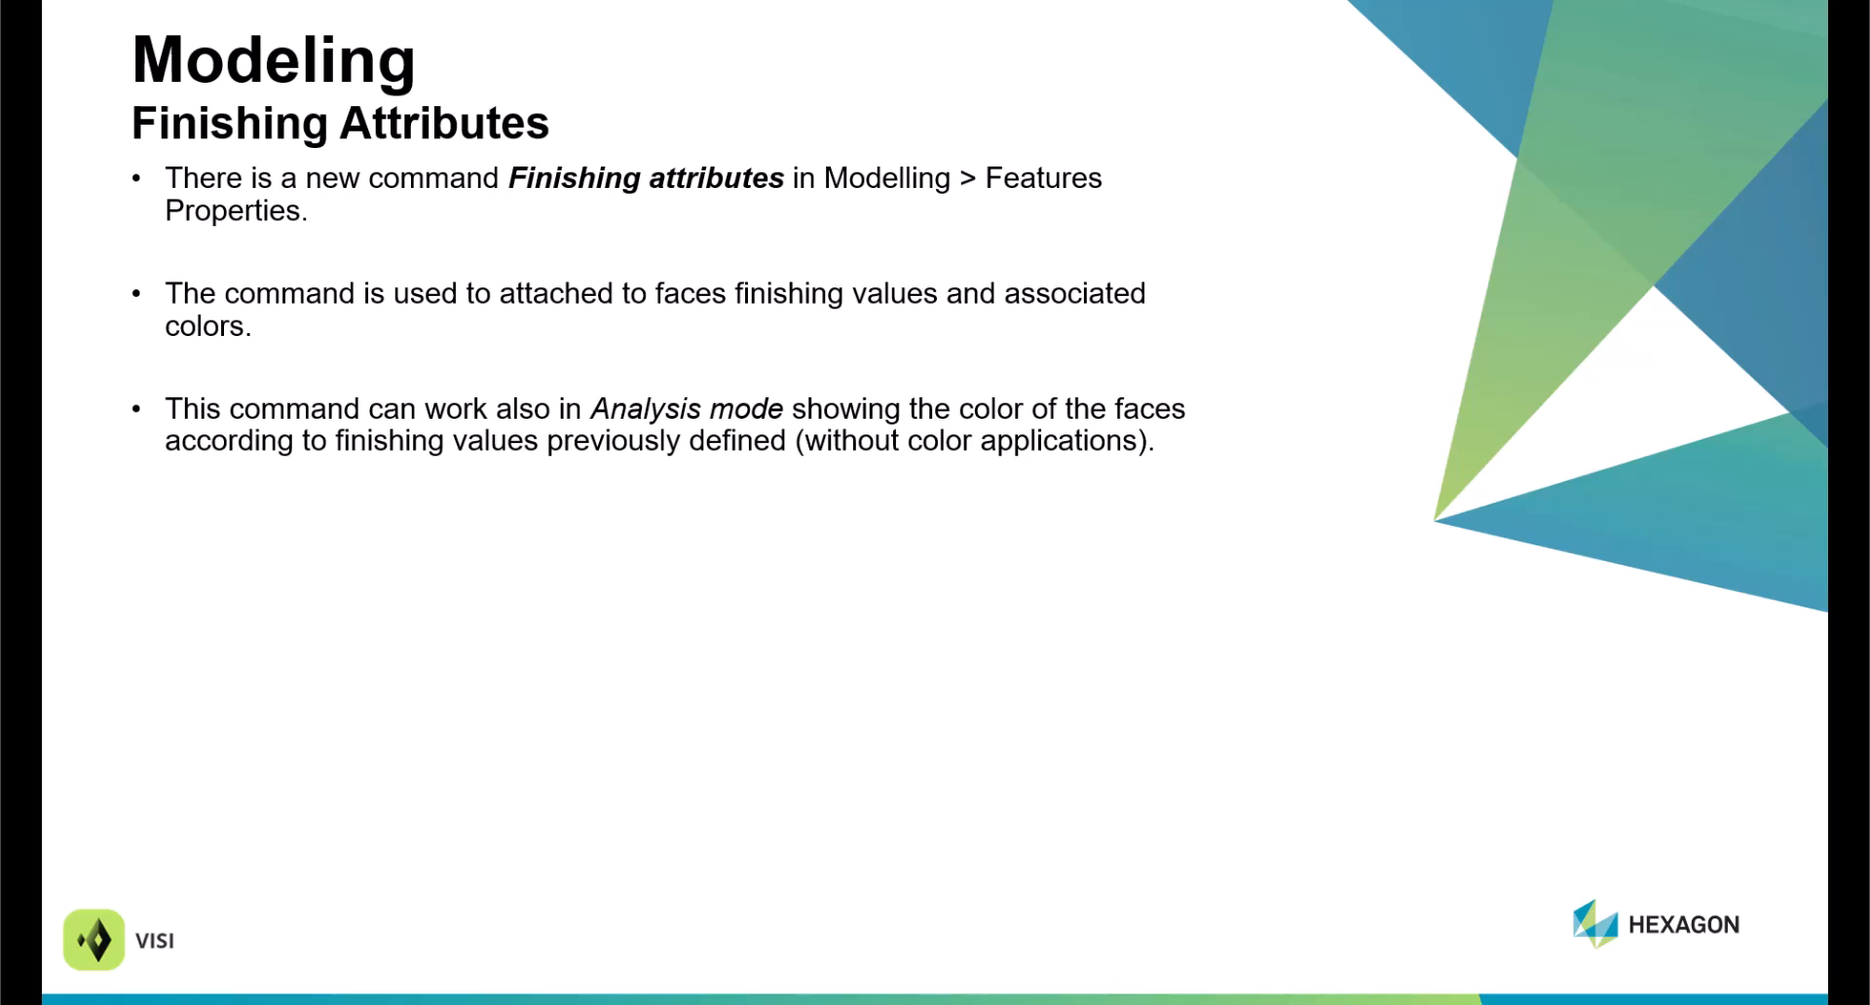
{"action": "key", "text": "Right"}
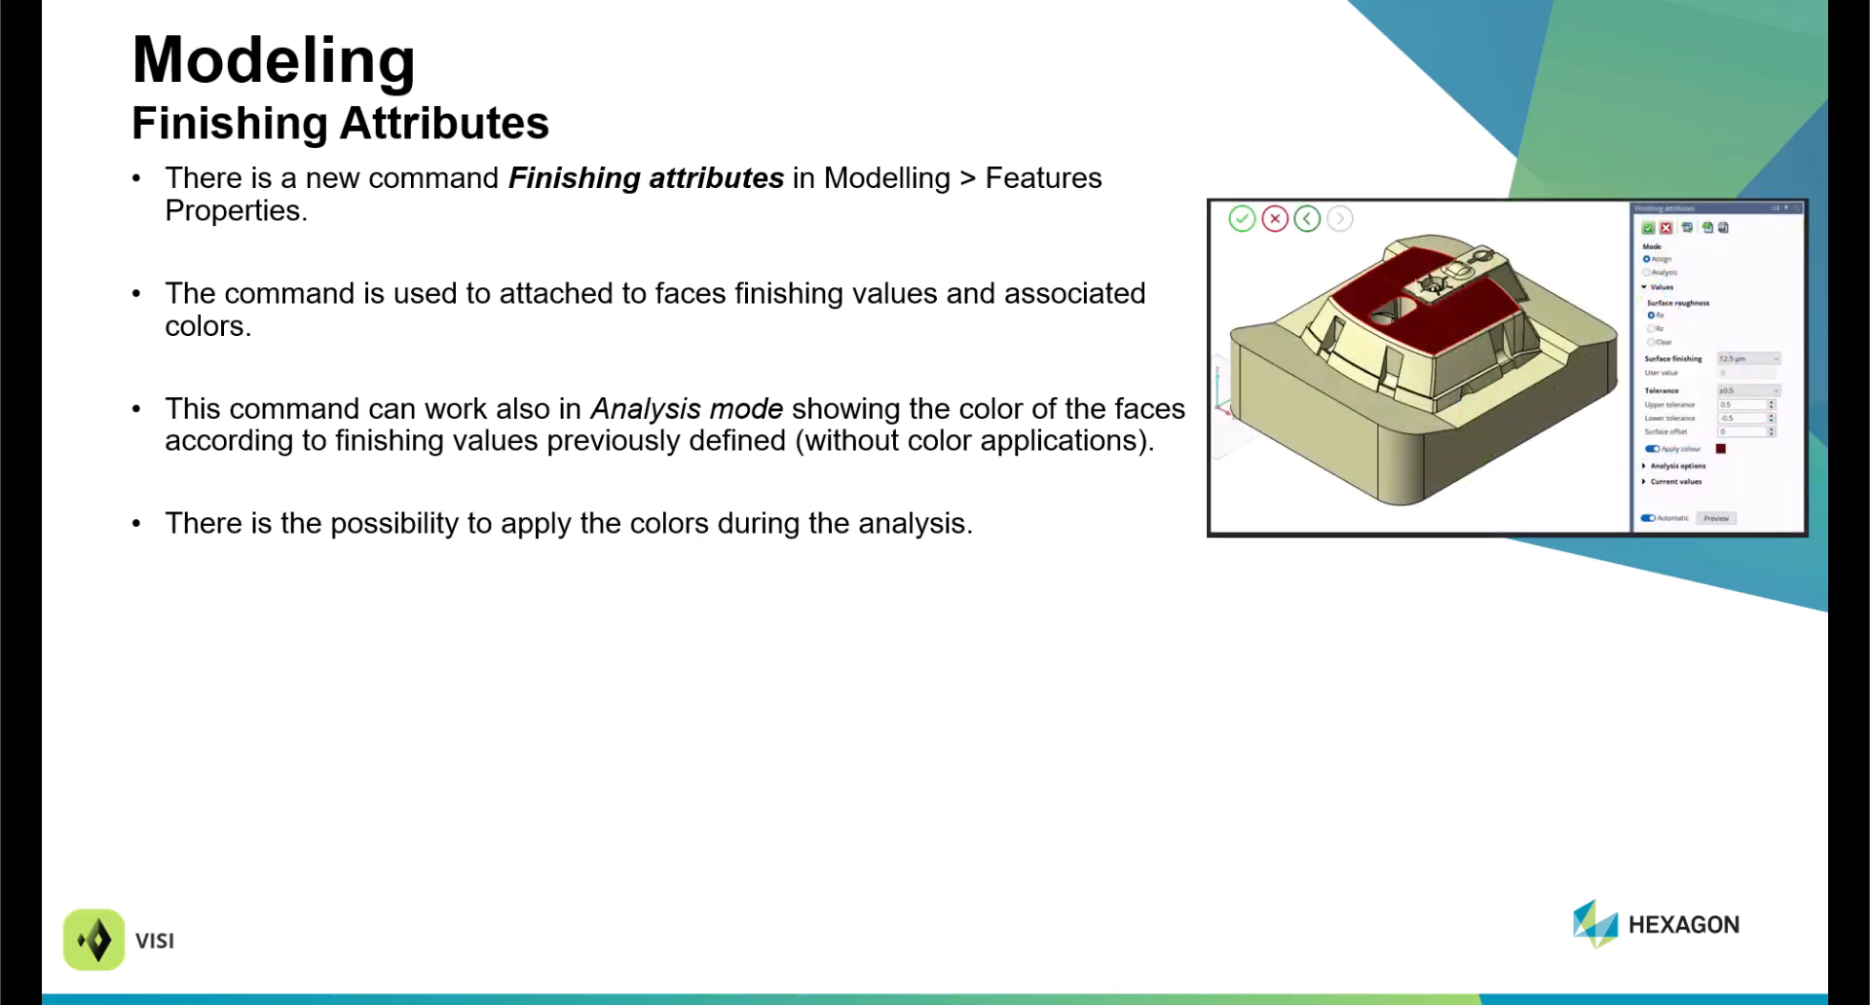
{"action": "key", "text": "Right"}
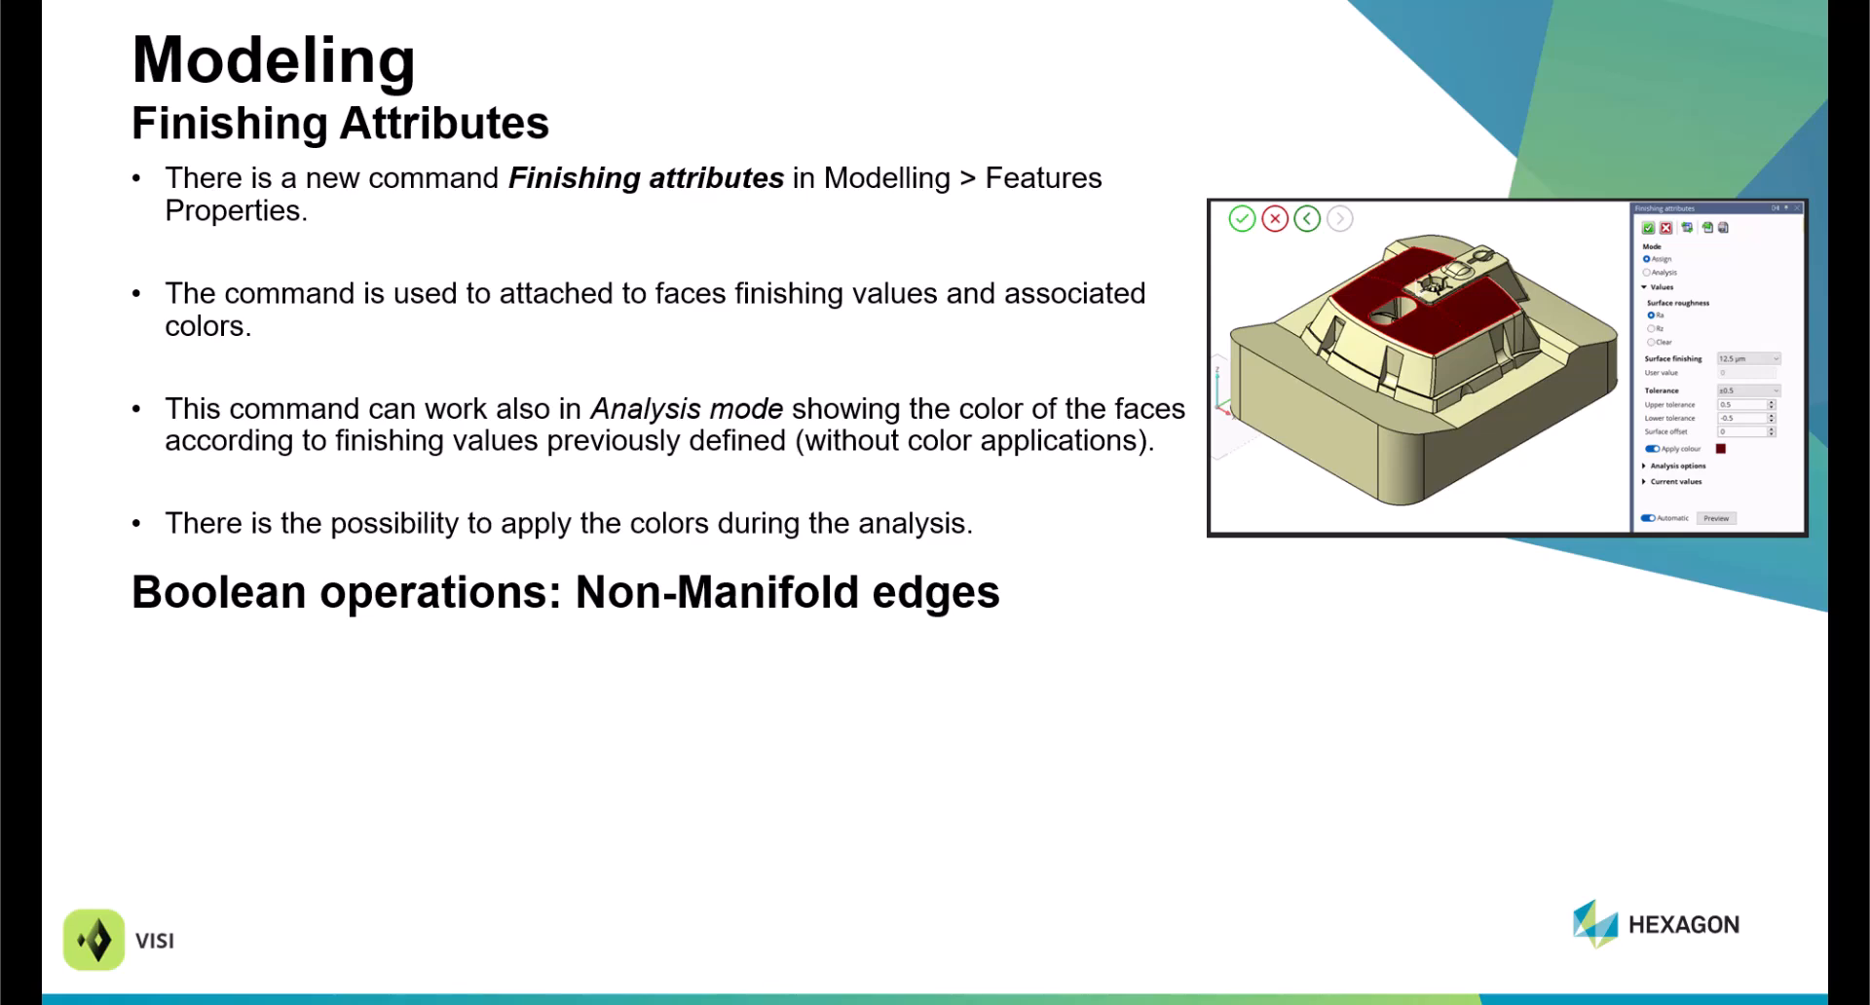
{"action": "key", "text": "Right"}
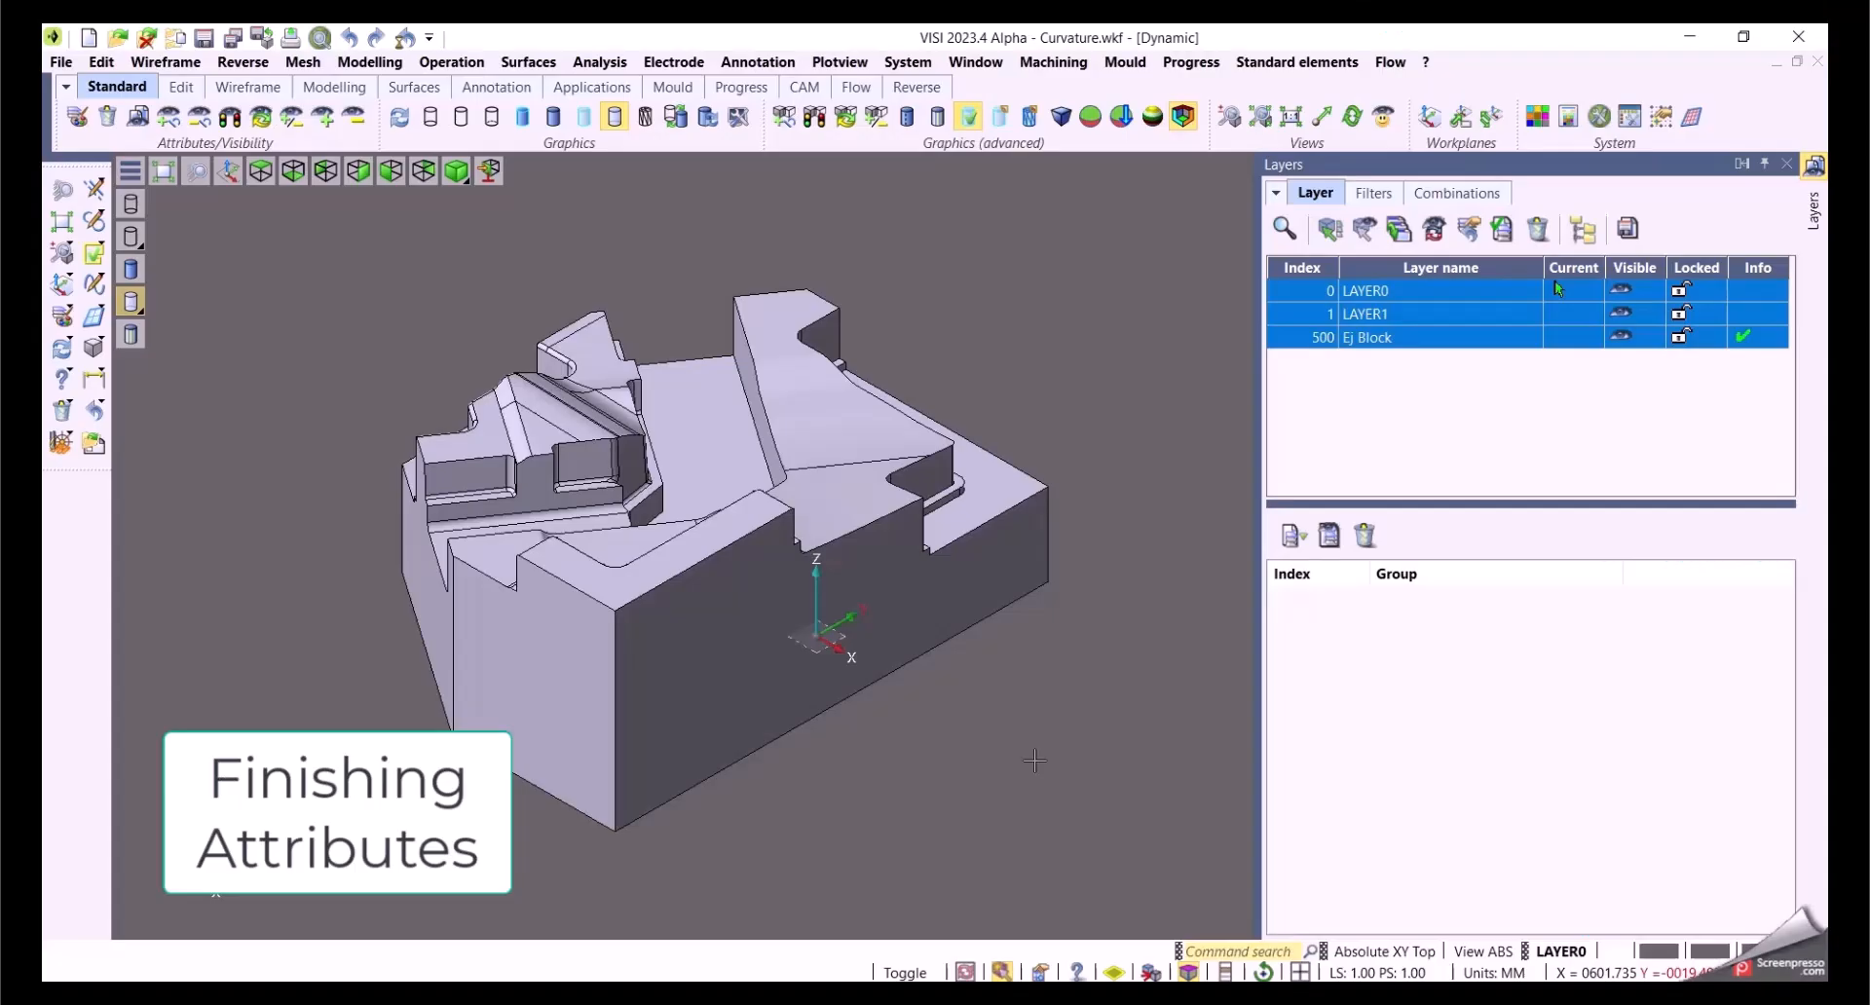
Step: Start the Finishing attributes command and select the two adjoining faces of the block's central L-shaped band
{"action": "middle_click_drag", "start_coordinate": [1079, 687], "coordinate": [1097, 756]}
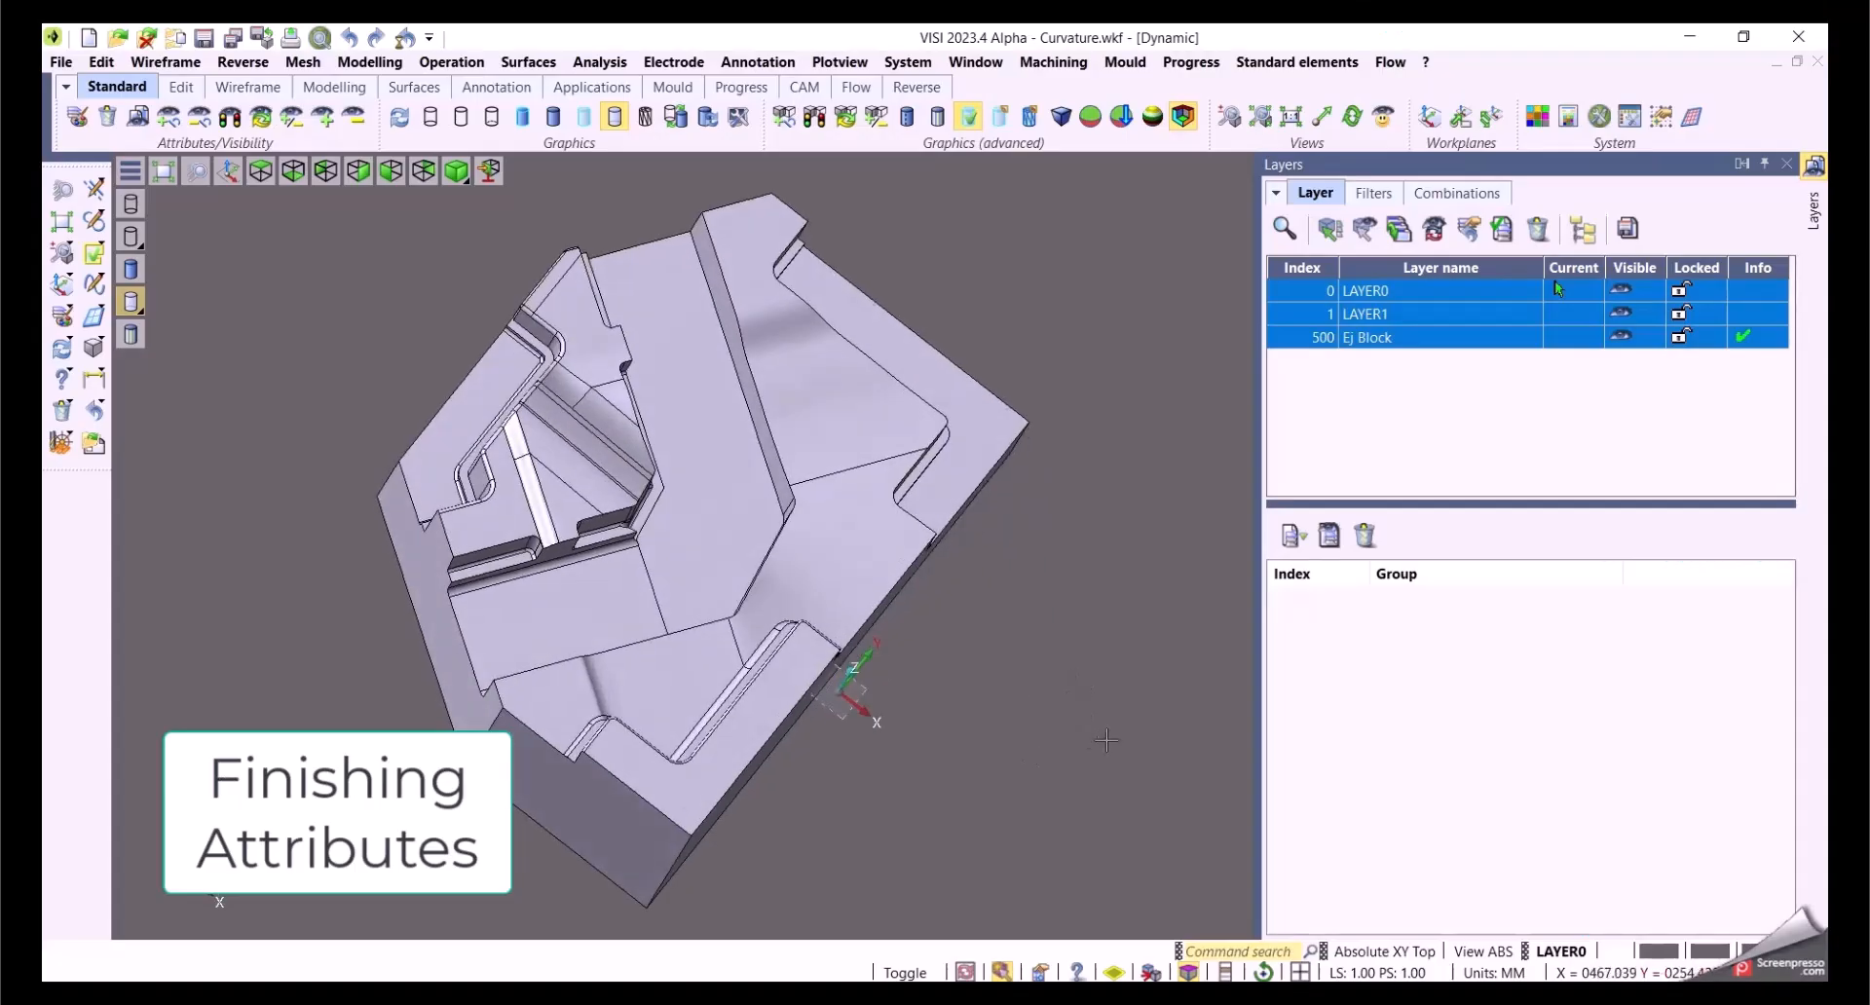
{"action": "left_click", "coordinate": [370, 61]}
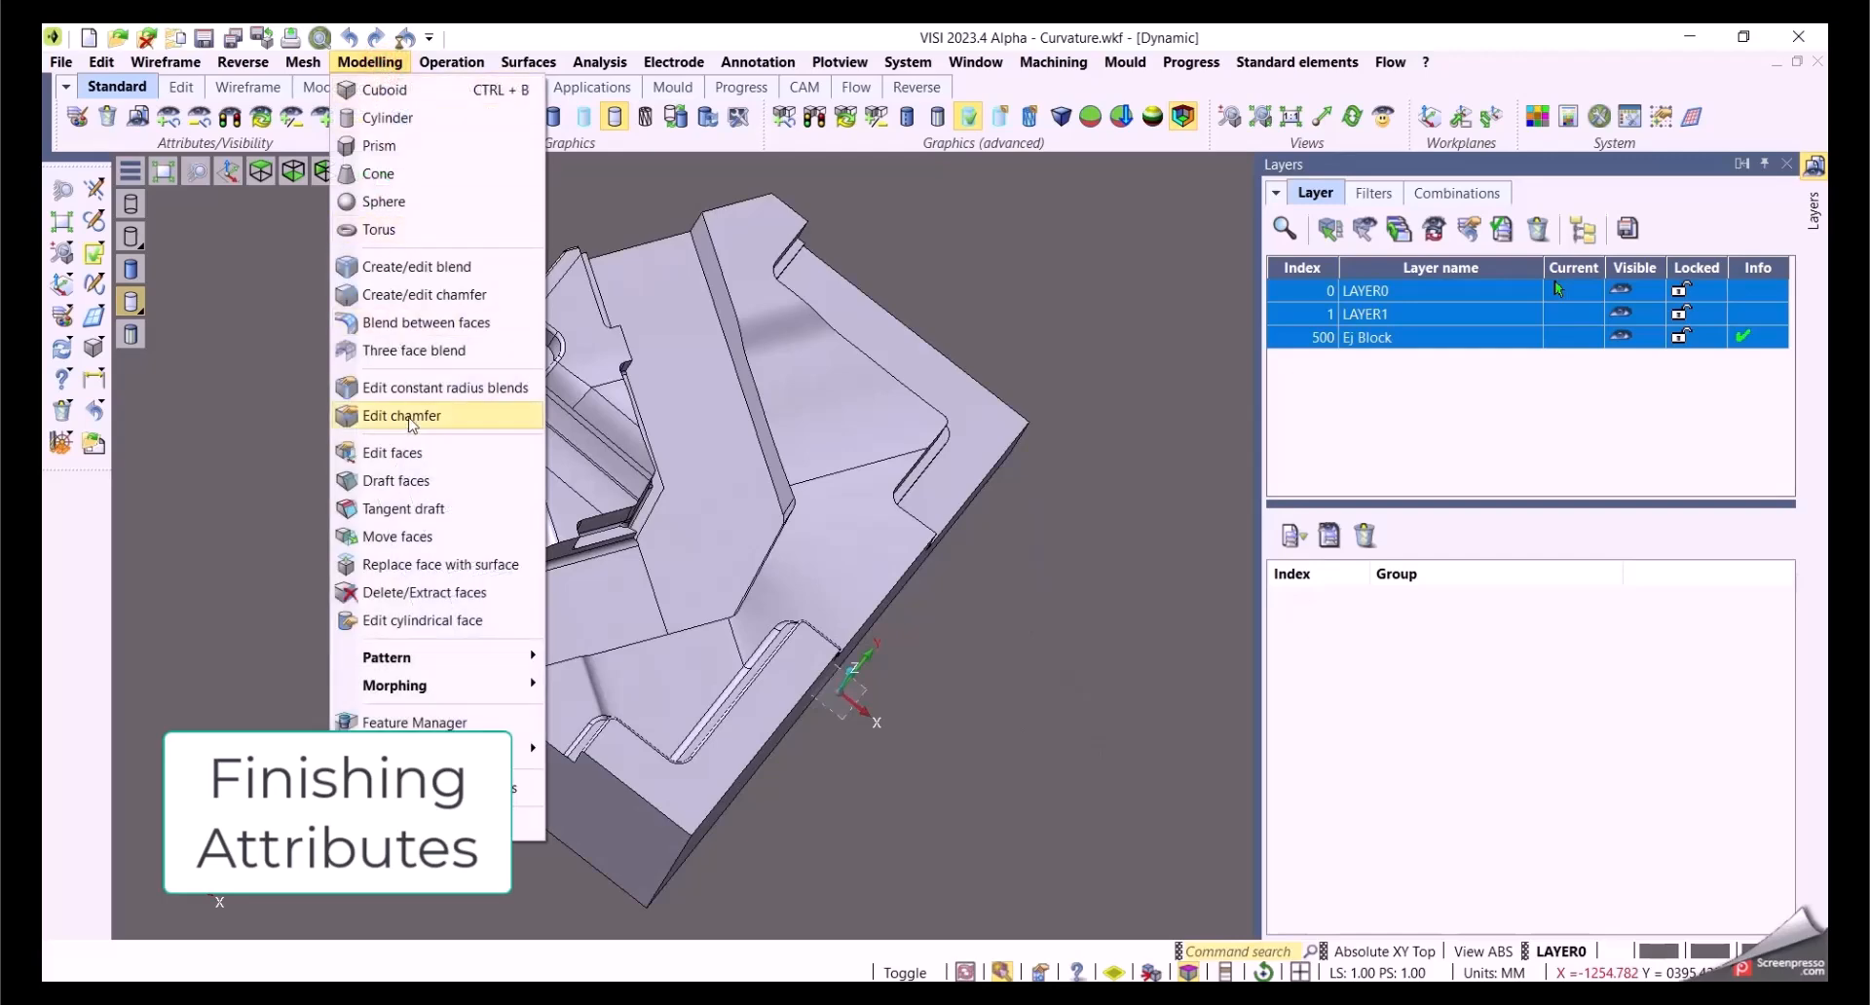
{"action": "mouse_move", "coordinate": [448, 752]}
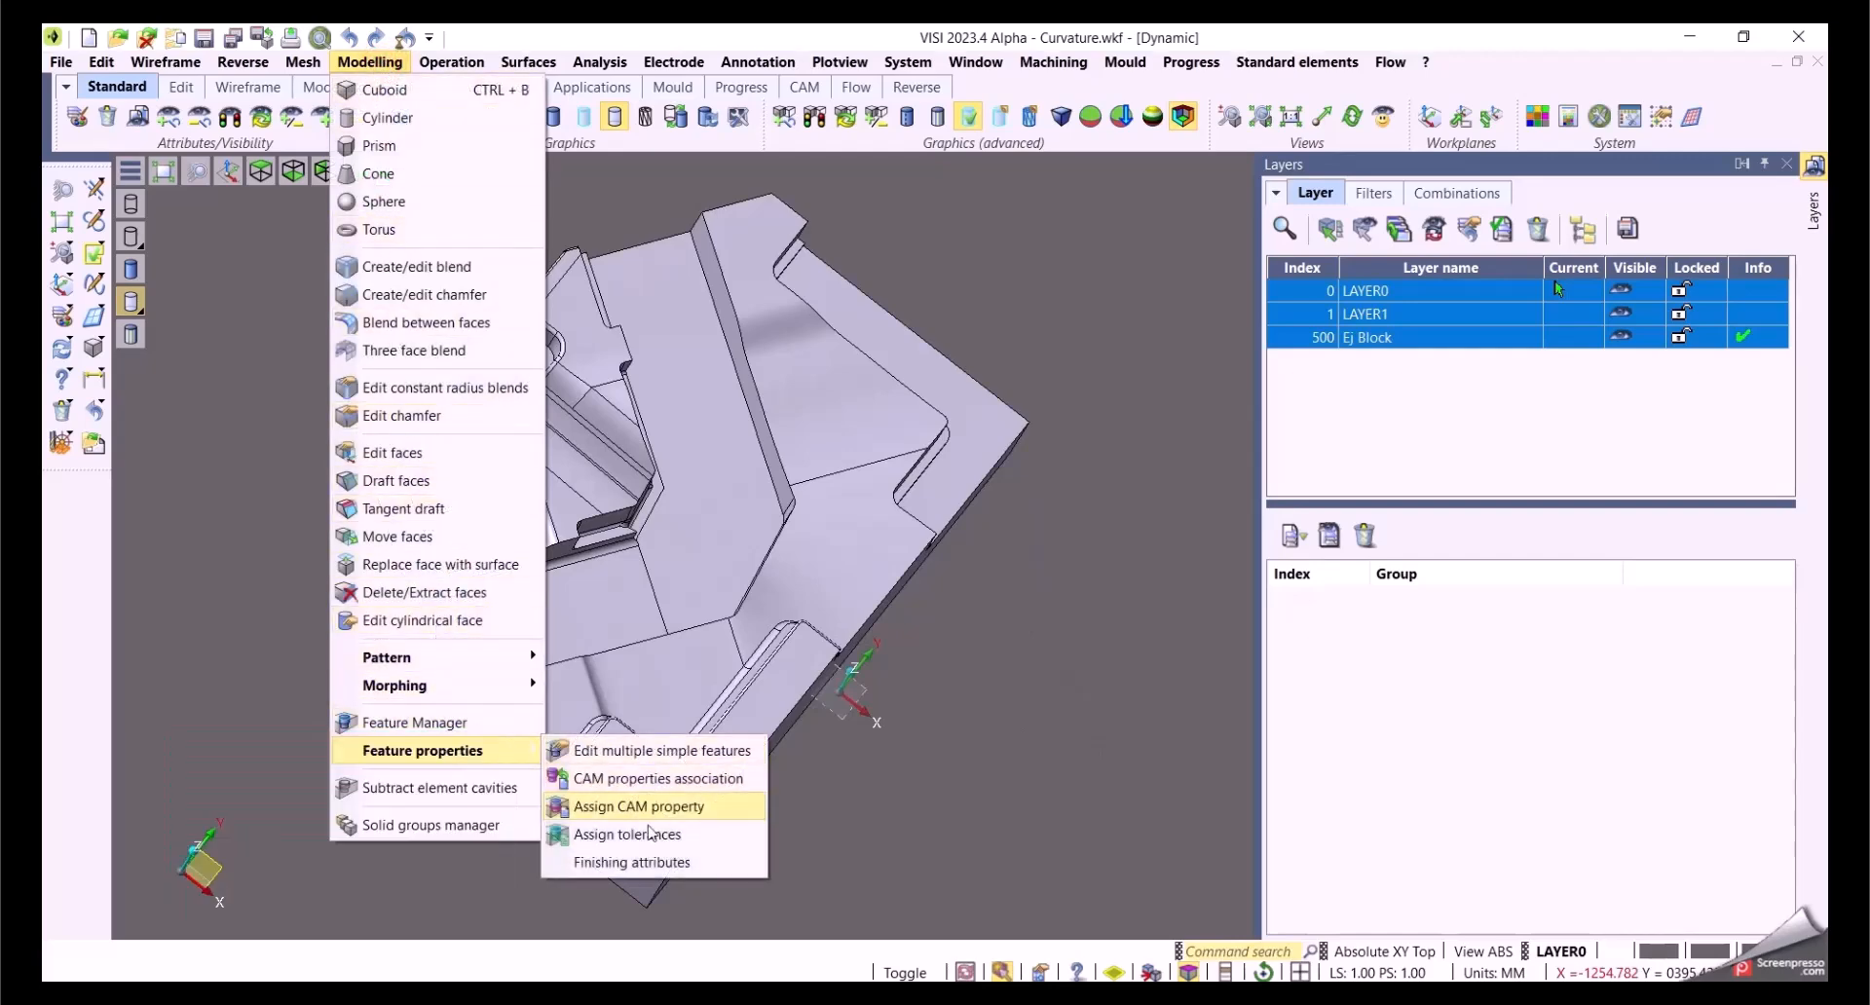
{"action": "left_click", "coordinate": [616, 863]}
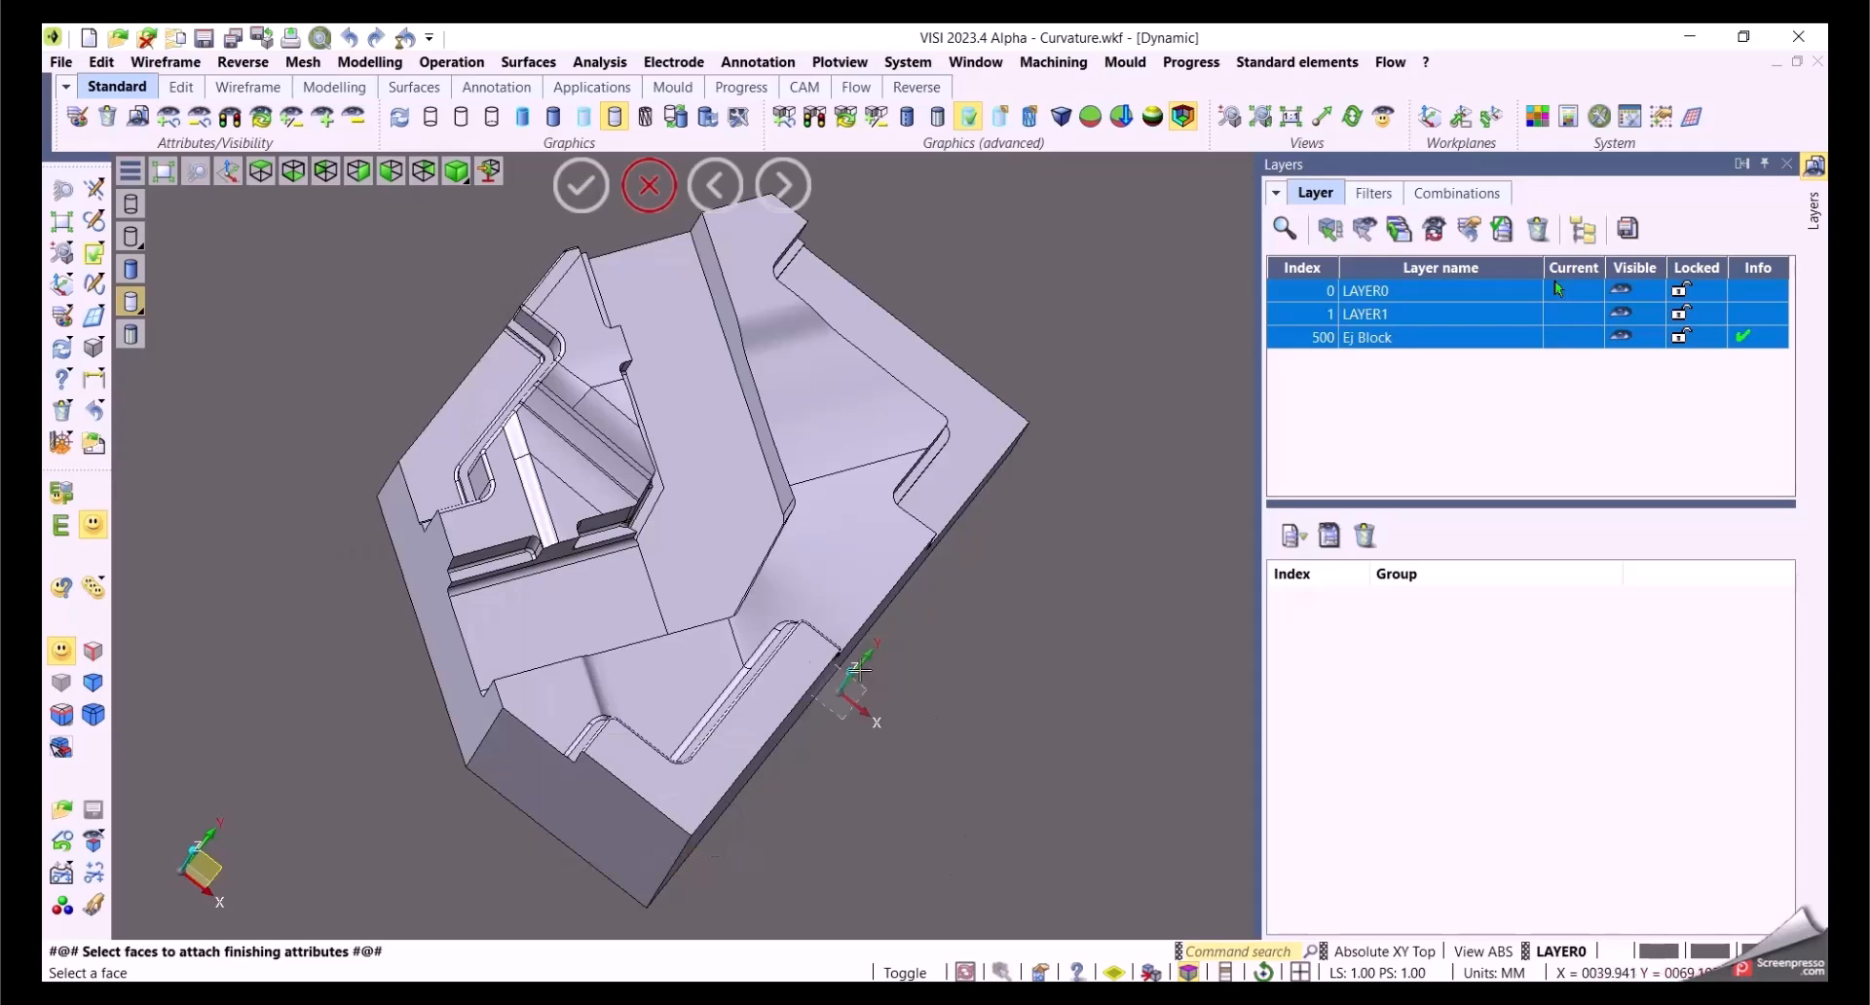
{"action": "left_click", "coordinate": [608, 604]}
{"action": "left_click", "coordinate": [703, 502]}
{"action": "key", "text": "Return"}
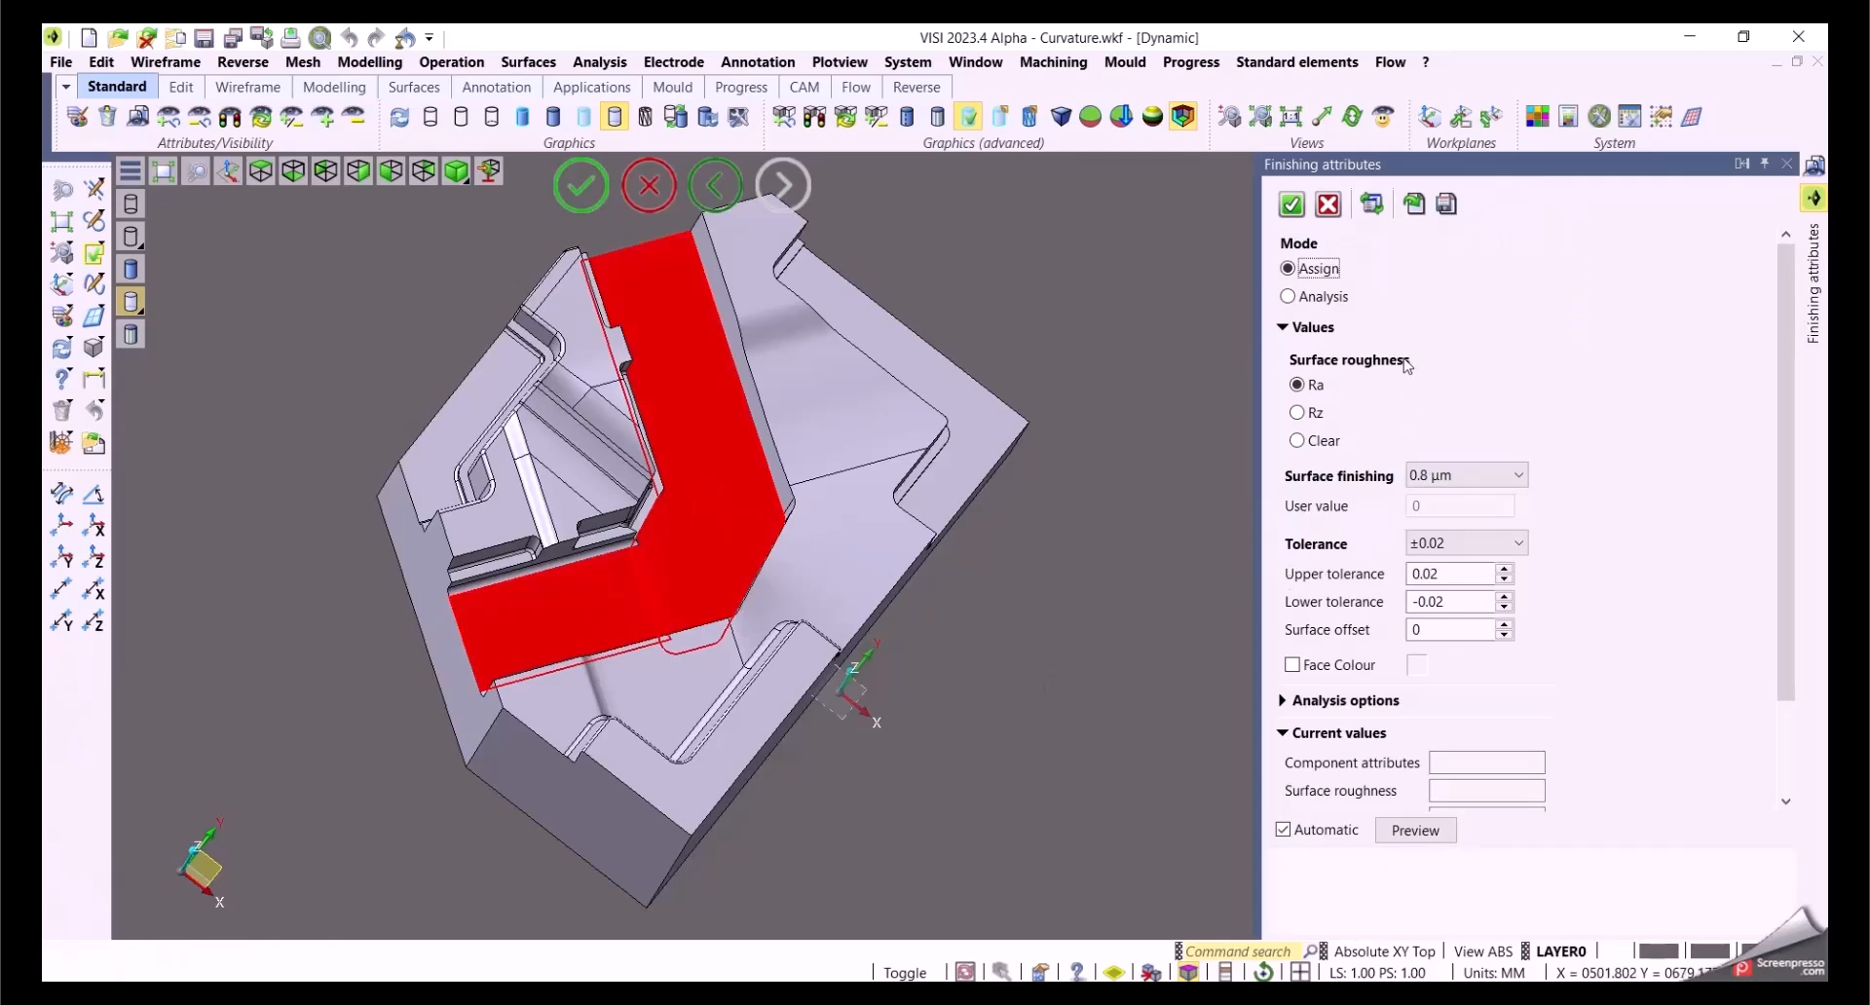
Step: Assign a 1.6 µm surface finishing and ±0.005 tolerance to the selected faces, with face colour enabled
{"action": "left_click", "coordinate": [1520, 476]}
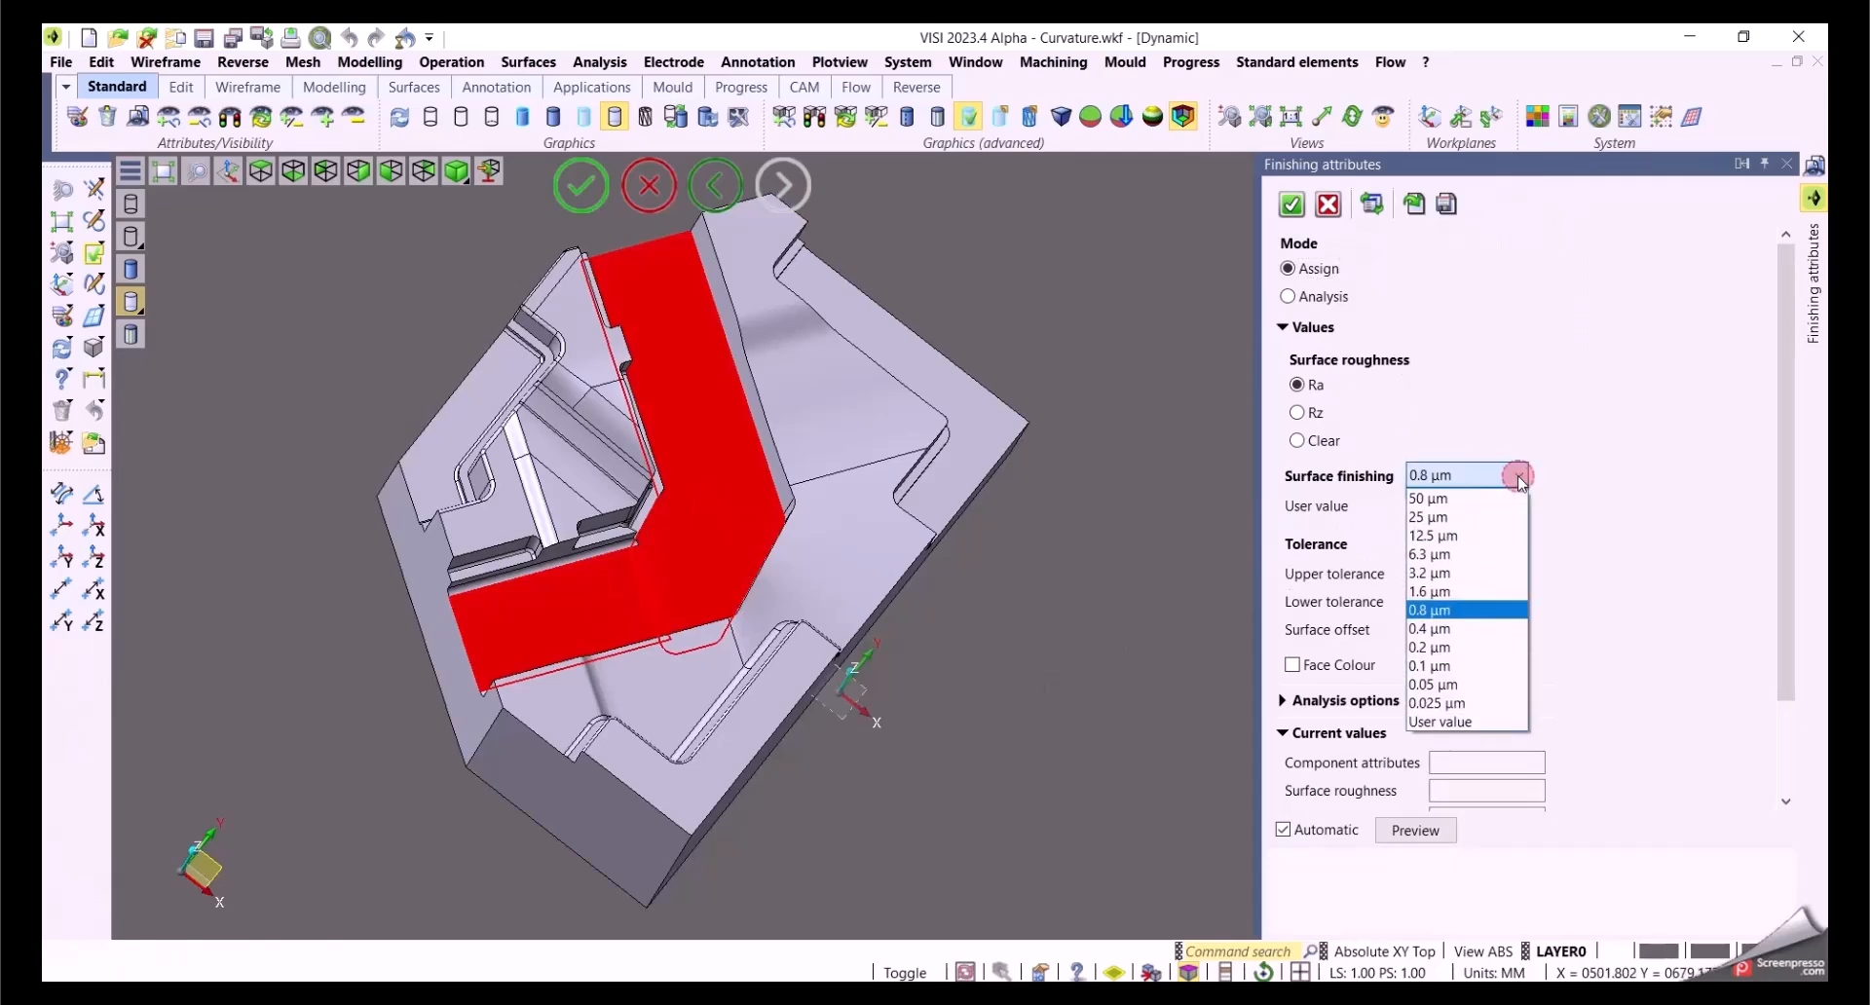
{"action": "left_click", "coordinate": [1475, 592]}
{"action": "left_click", "coordinate": [1515, 546]}
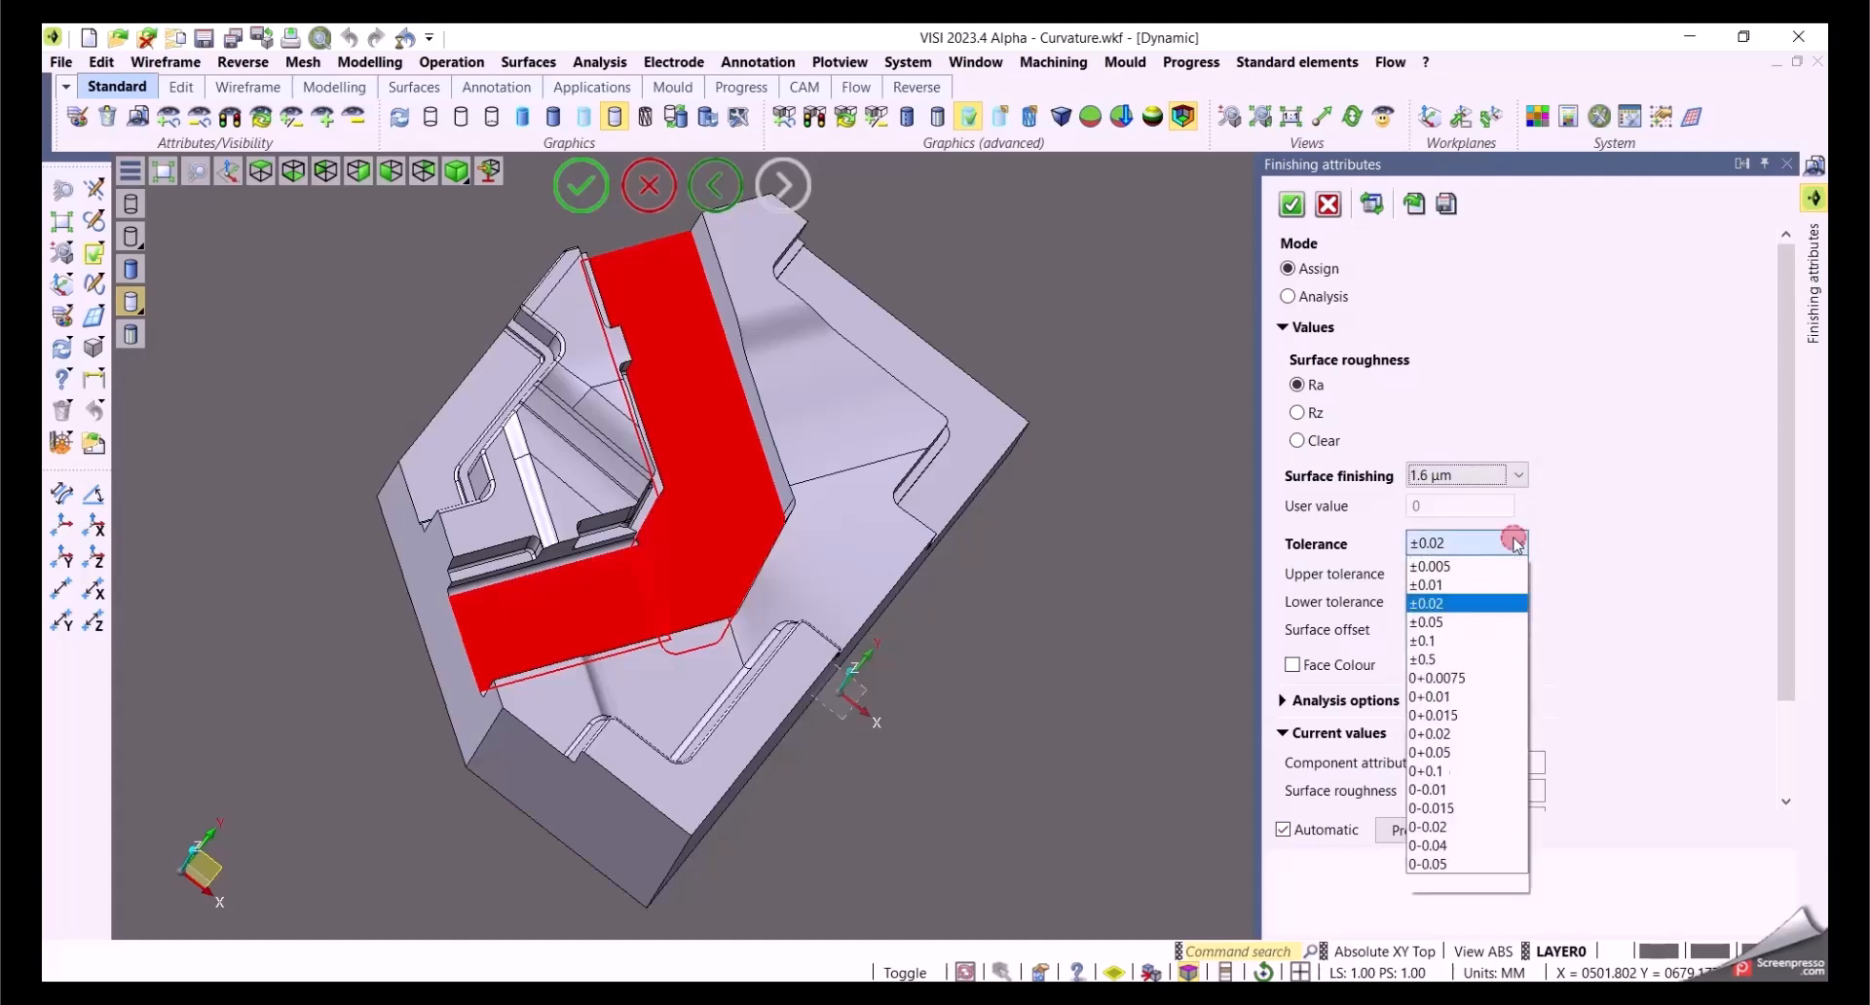
{"action": "left_click", "coordinate": [1494, 586]}
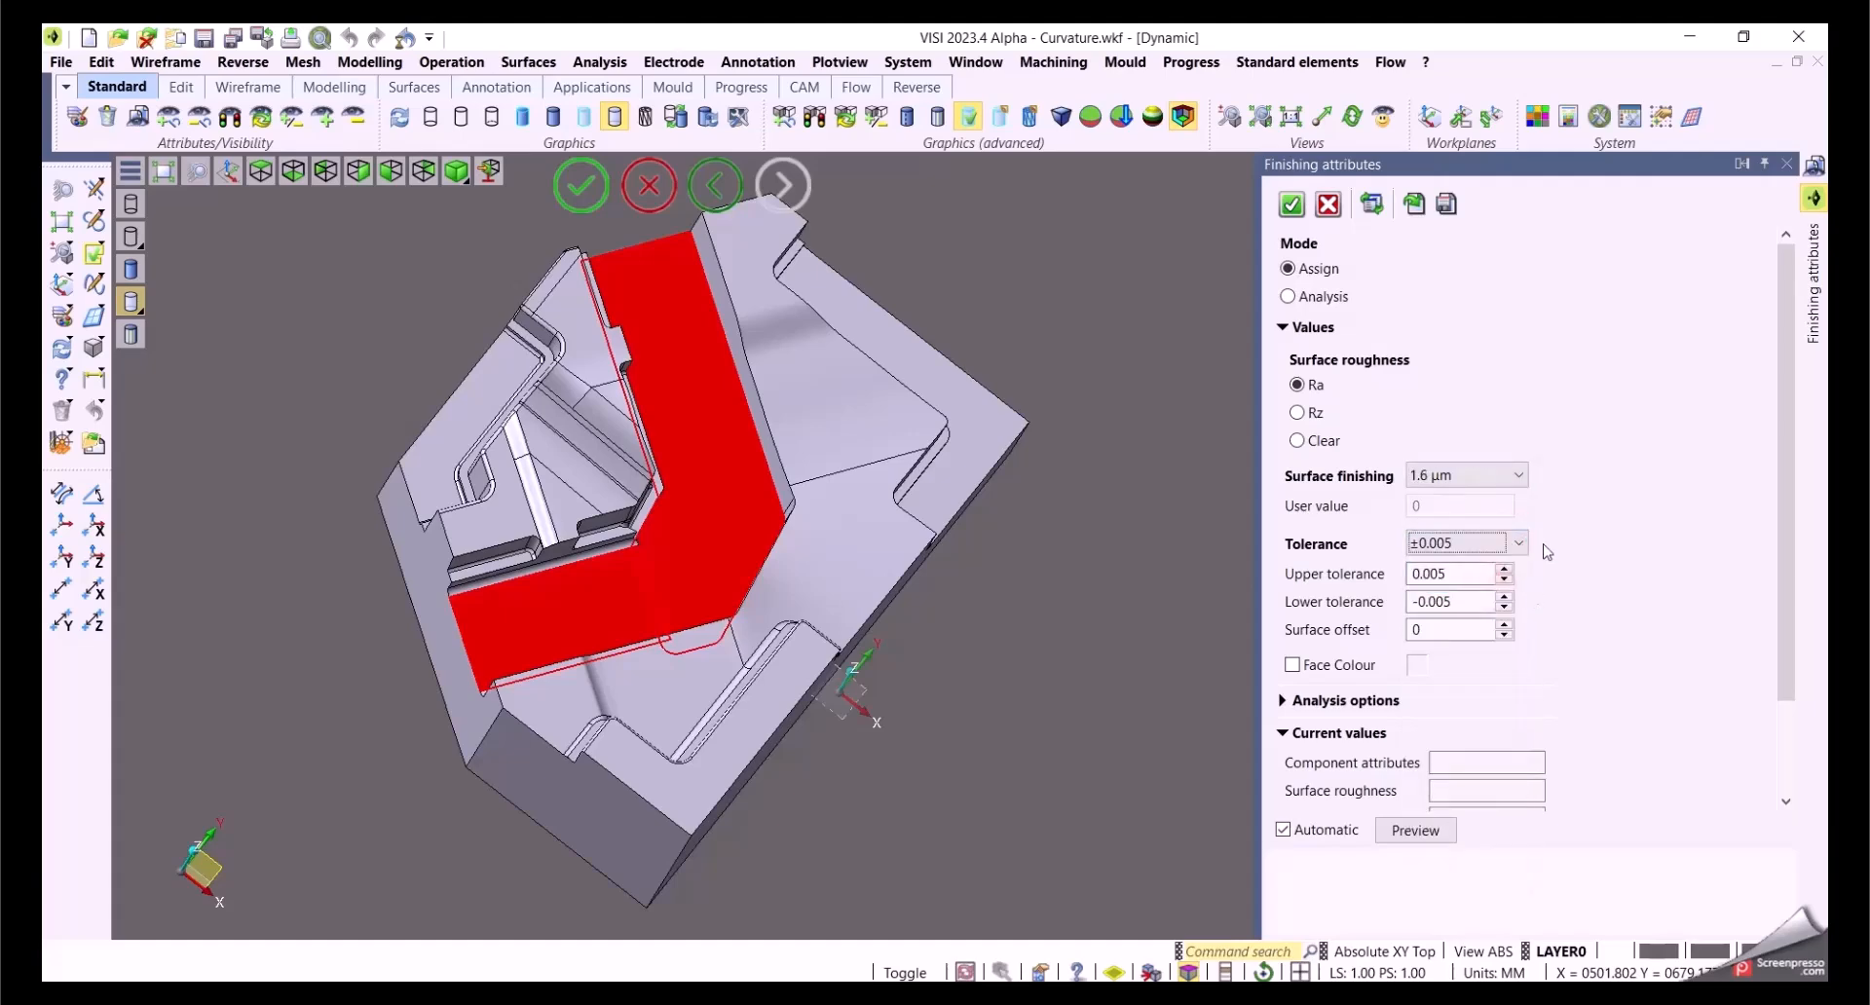
{"action": "left_click", "coordinate": [1293, 665]}
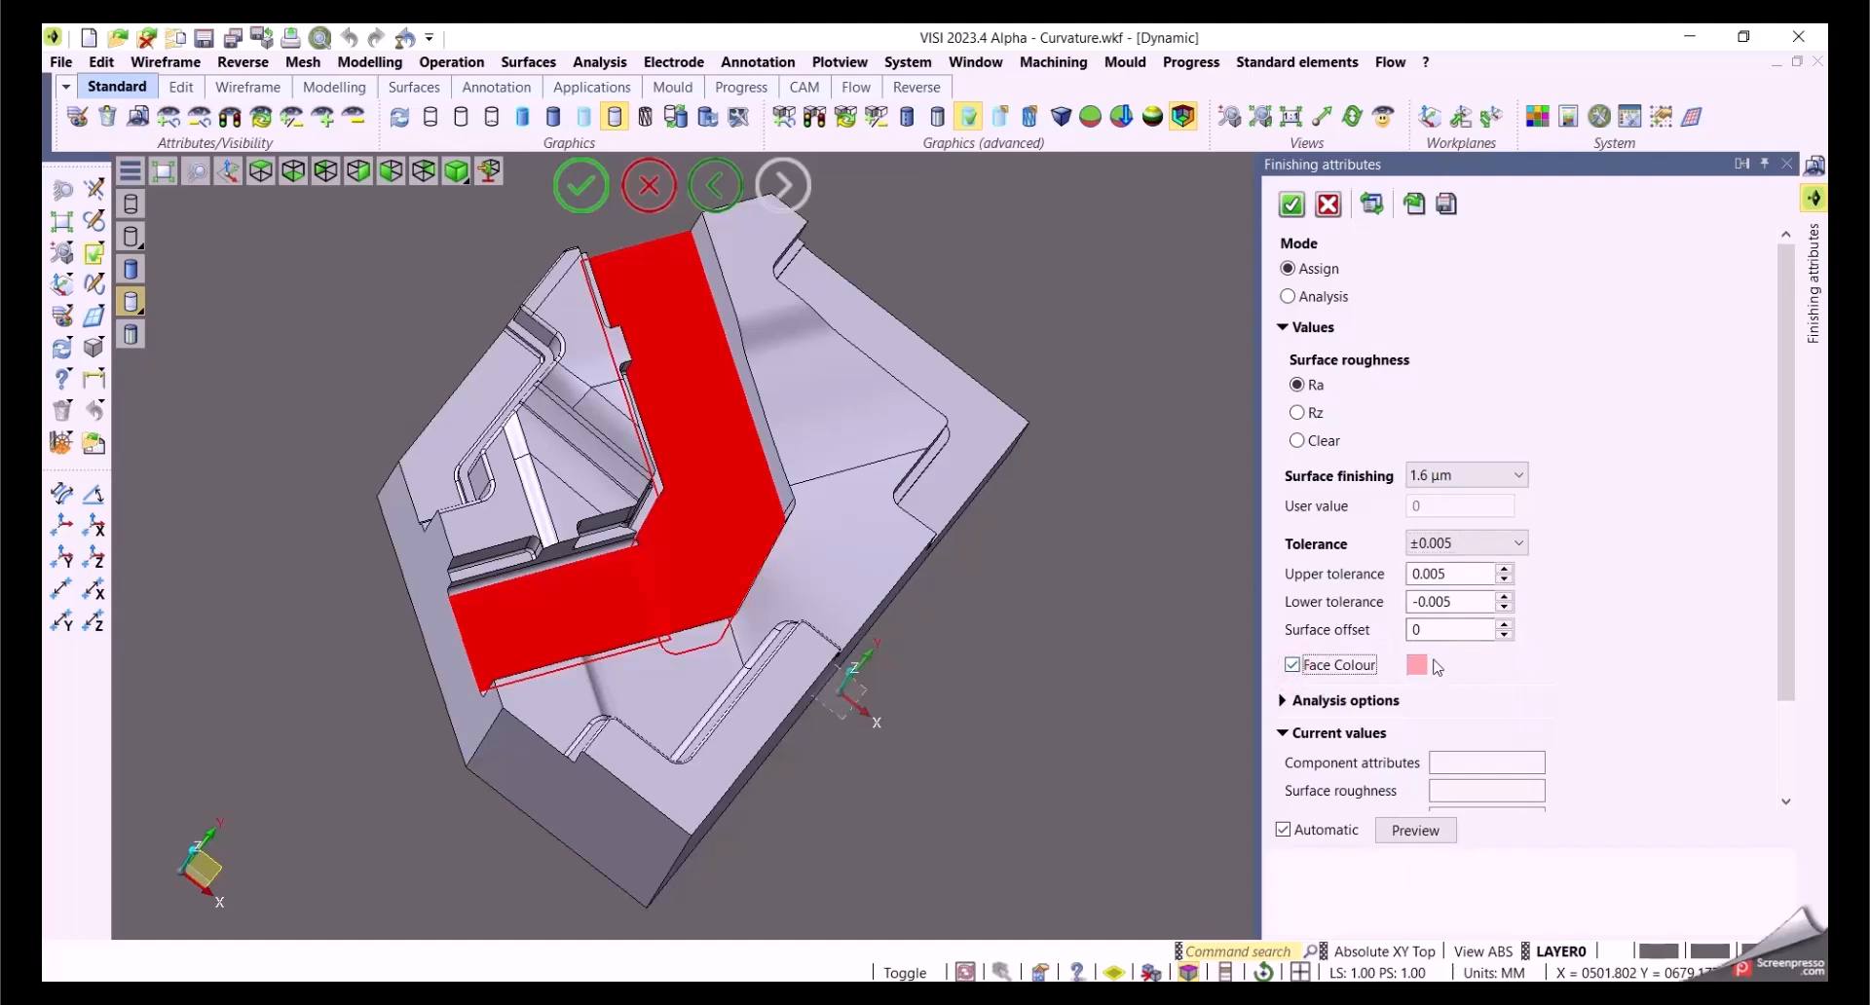
{"action": "right_click", "coordinate": [1129, 594]}
Step: Select the faces along the outer side of the pink L-shaped band for finishing attributes
{"action": "left_click", "coordinate": [682, 690]}
{"action": "left_click", "coordinate": [818, 589]}
{"action": "left_click", "coordinate": [828, 429]}
{"action": "right_click", "coordinate": [1042, 687]}
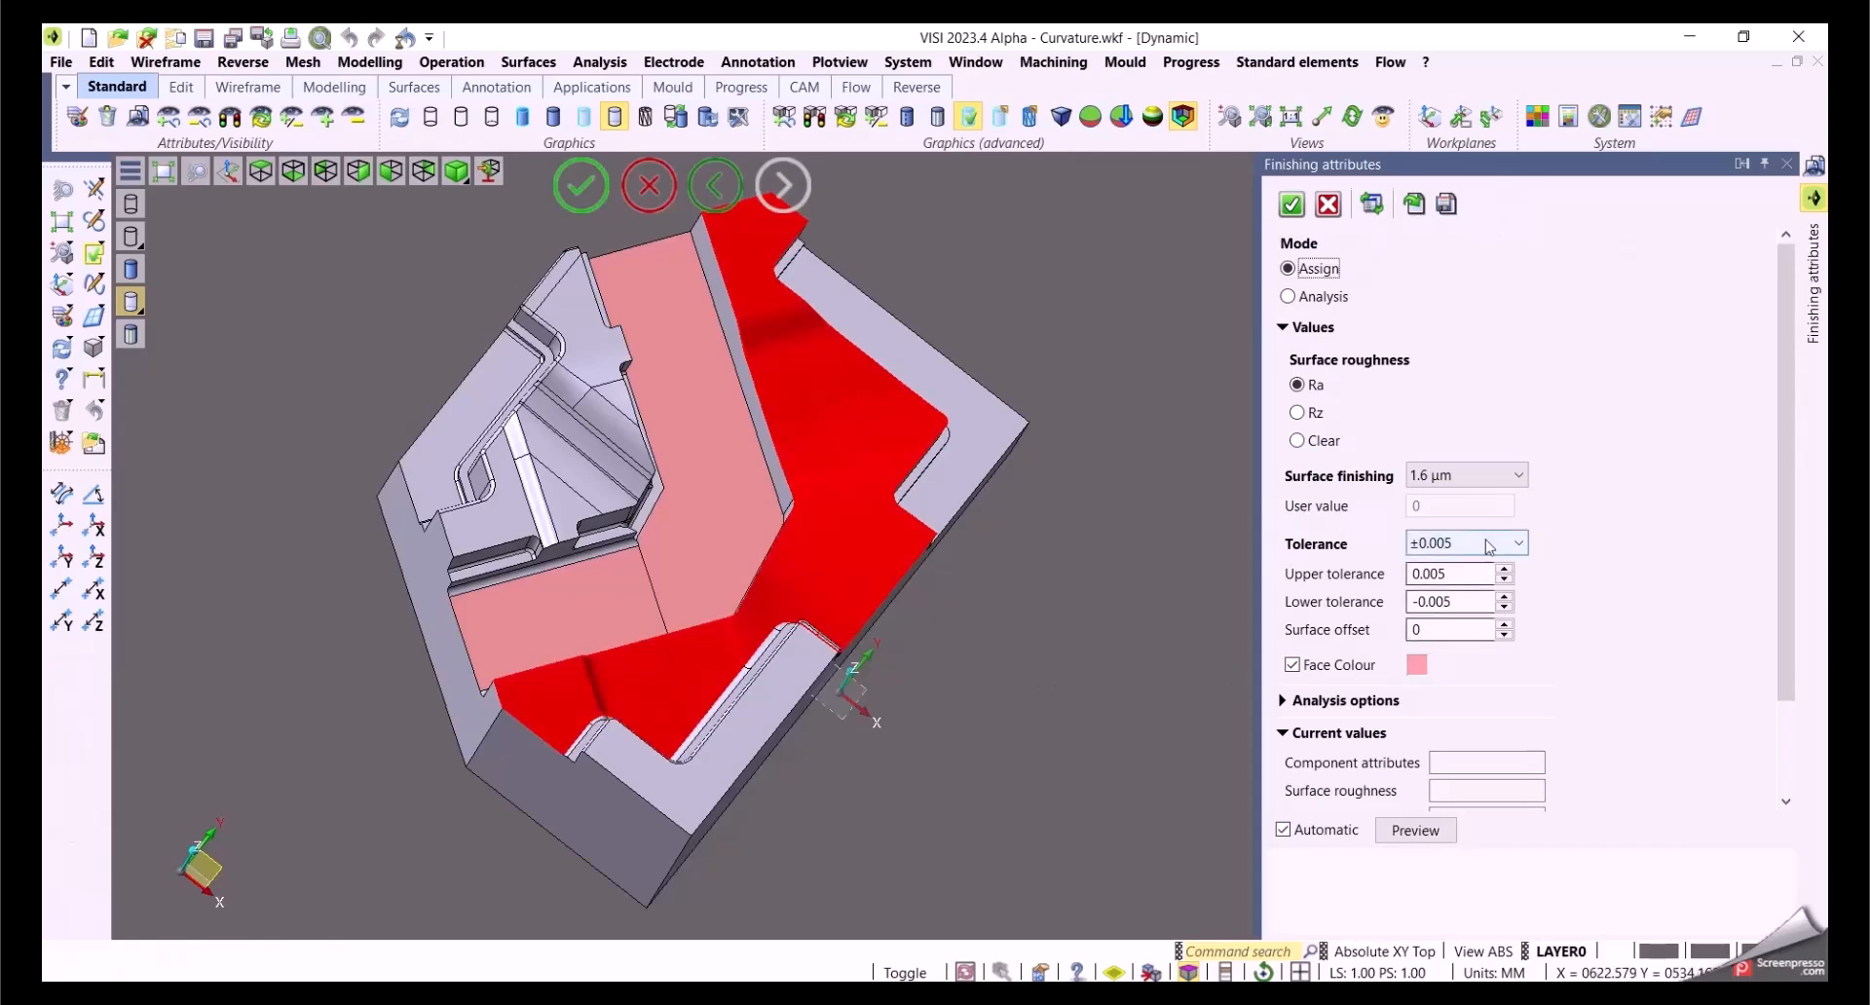
Step: Try surface finishing values of 0.8 µm and 0.4 µm, and set it back to 1.6 µm
{"action": "left_click", "coordinate": [1516, 477]}
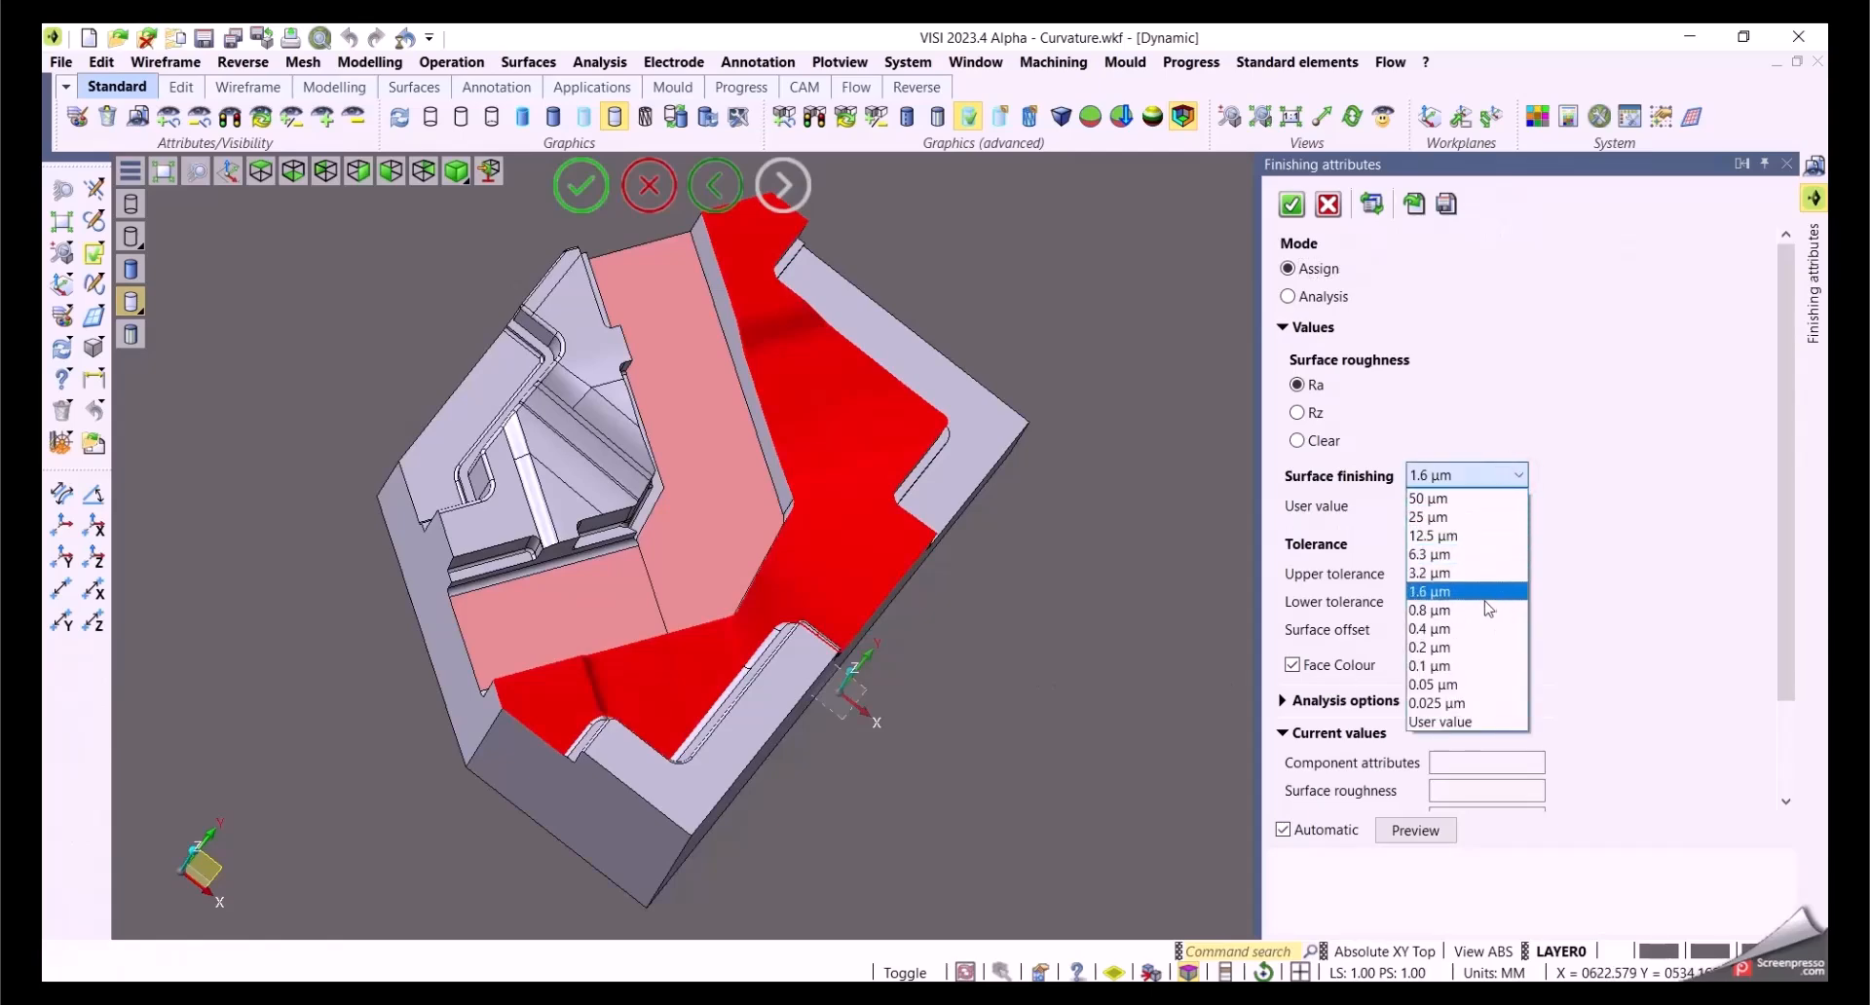
{"action": "left_click", "coordinate": [1484, 603]}
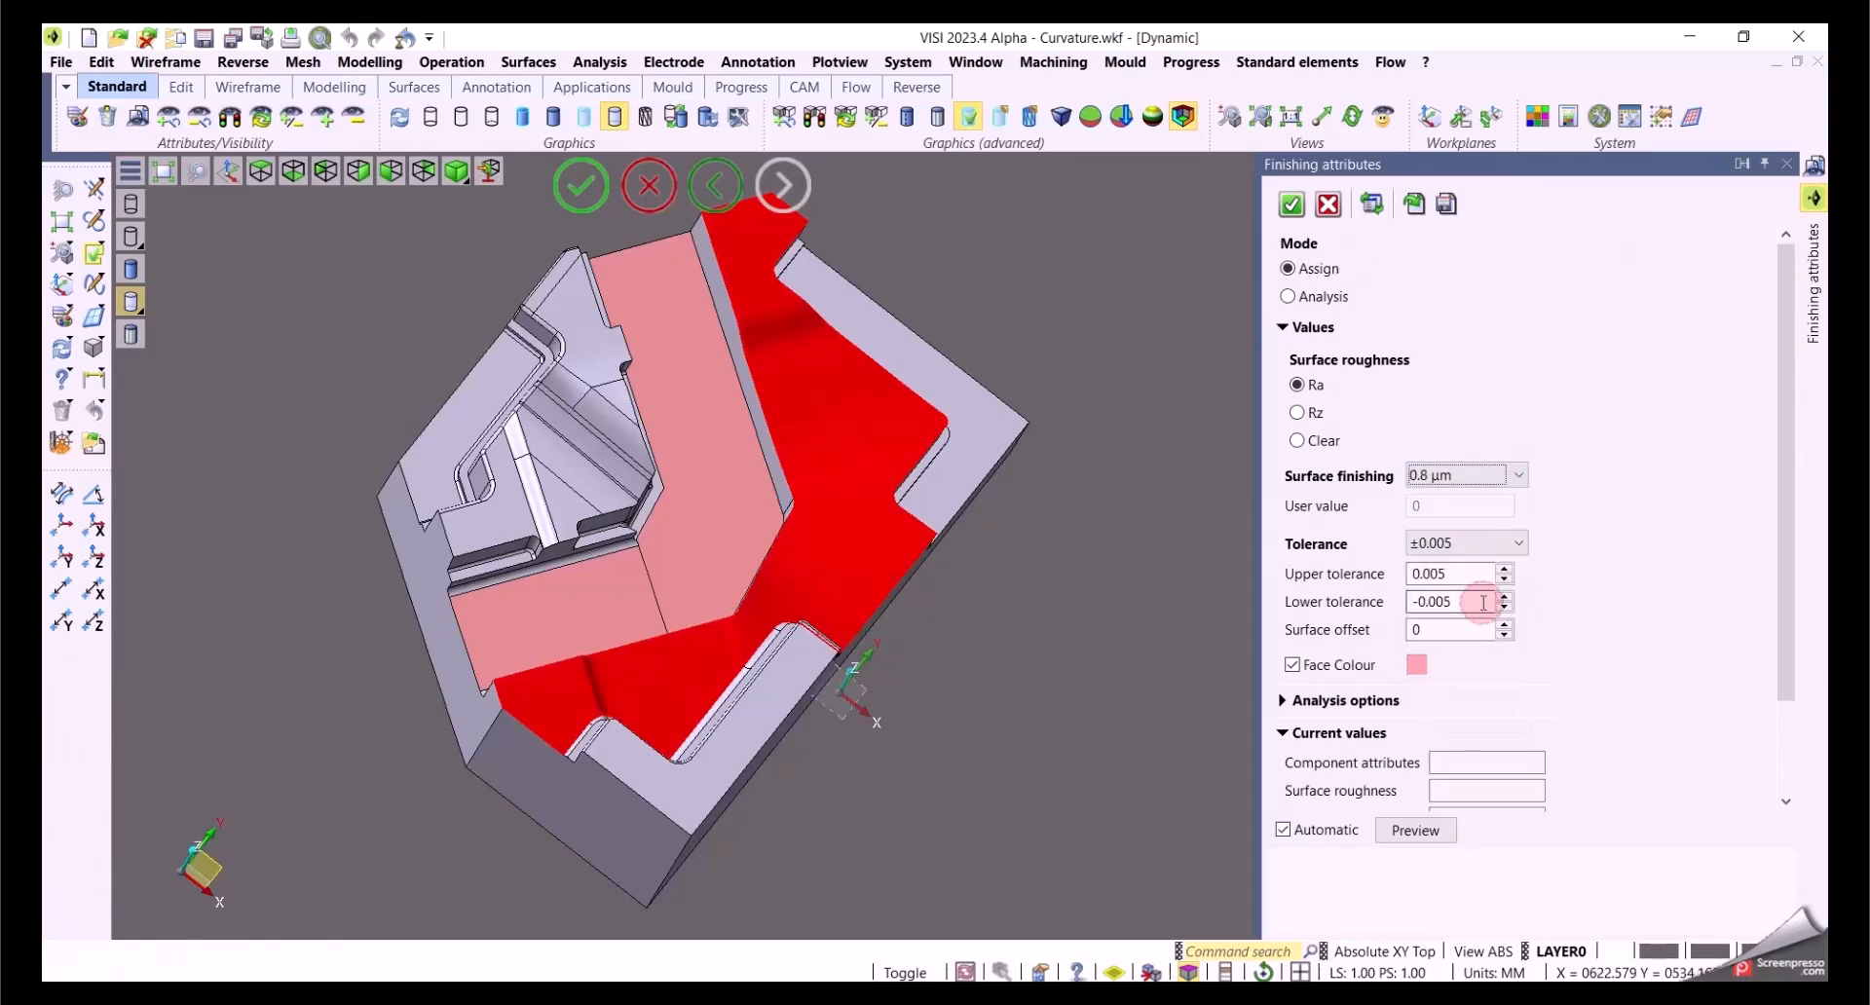
{"action": "left_click", "coordinate": [1520, 476]}
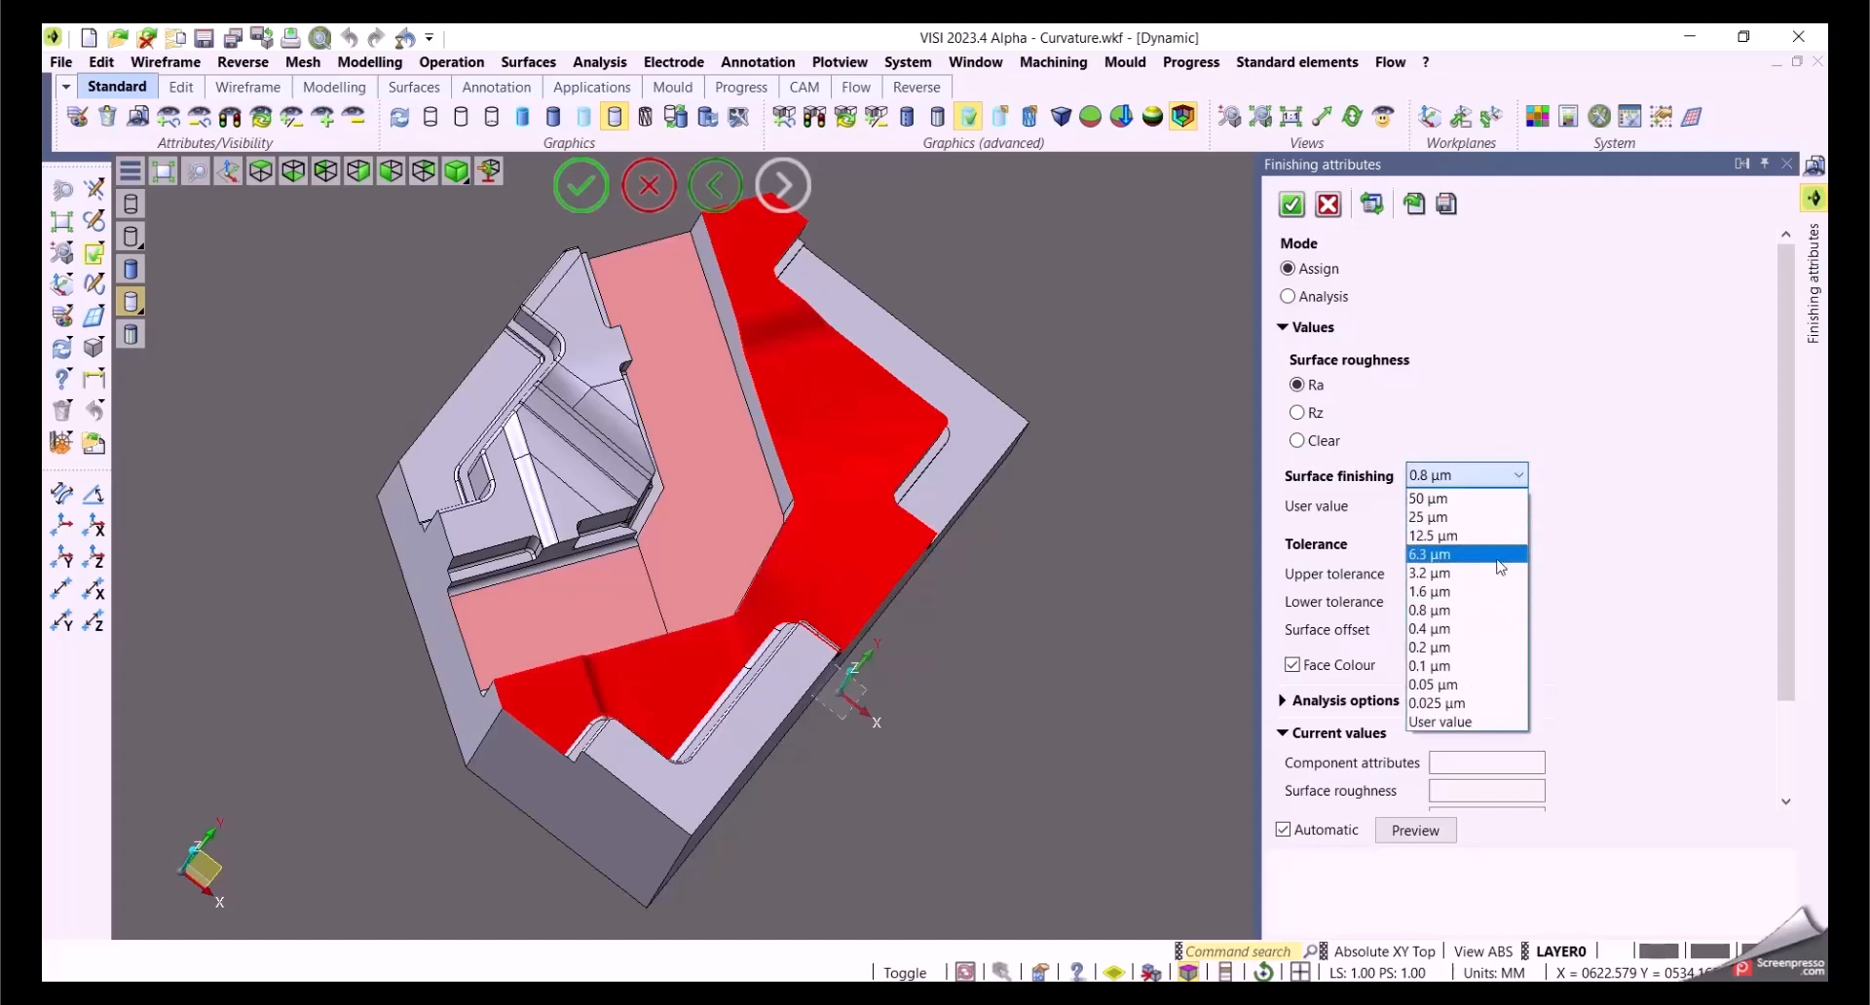
{"action": "left_click", "coordinate": [1469, 628]}
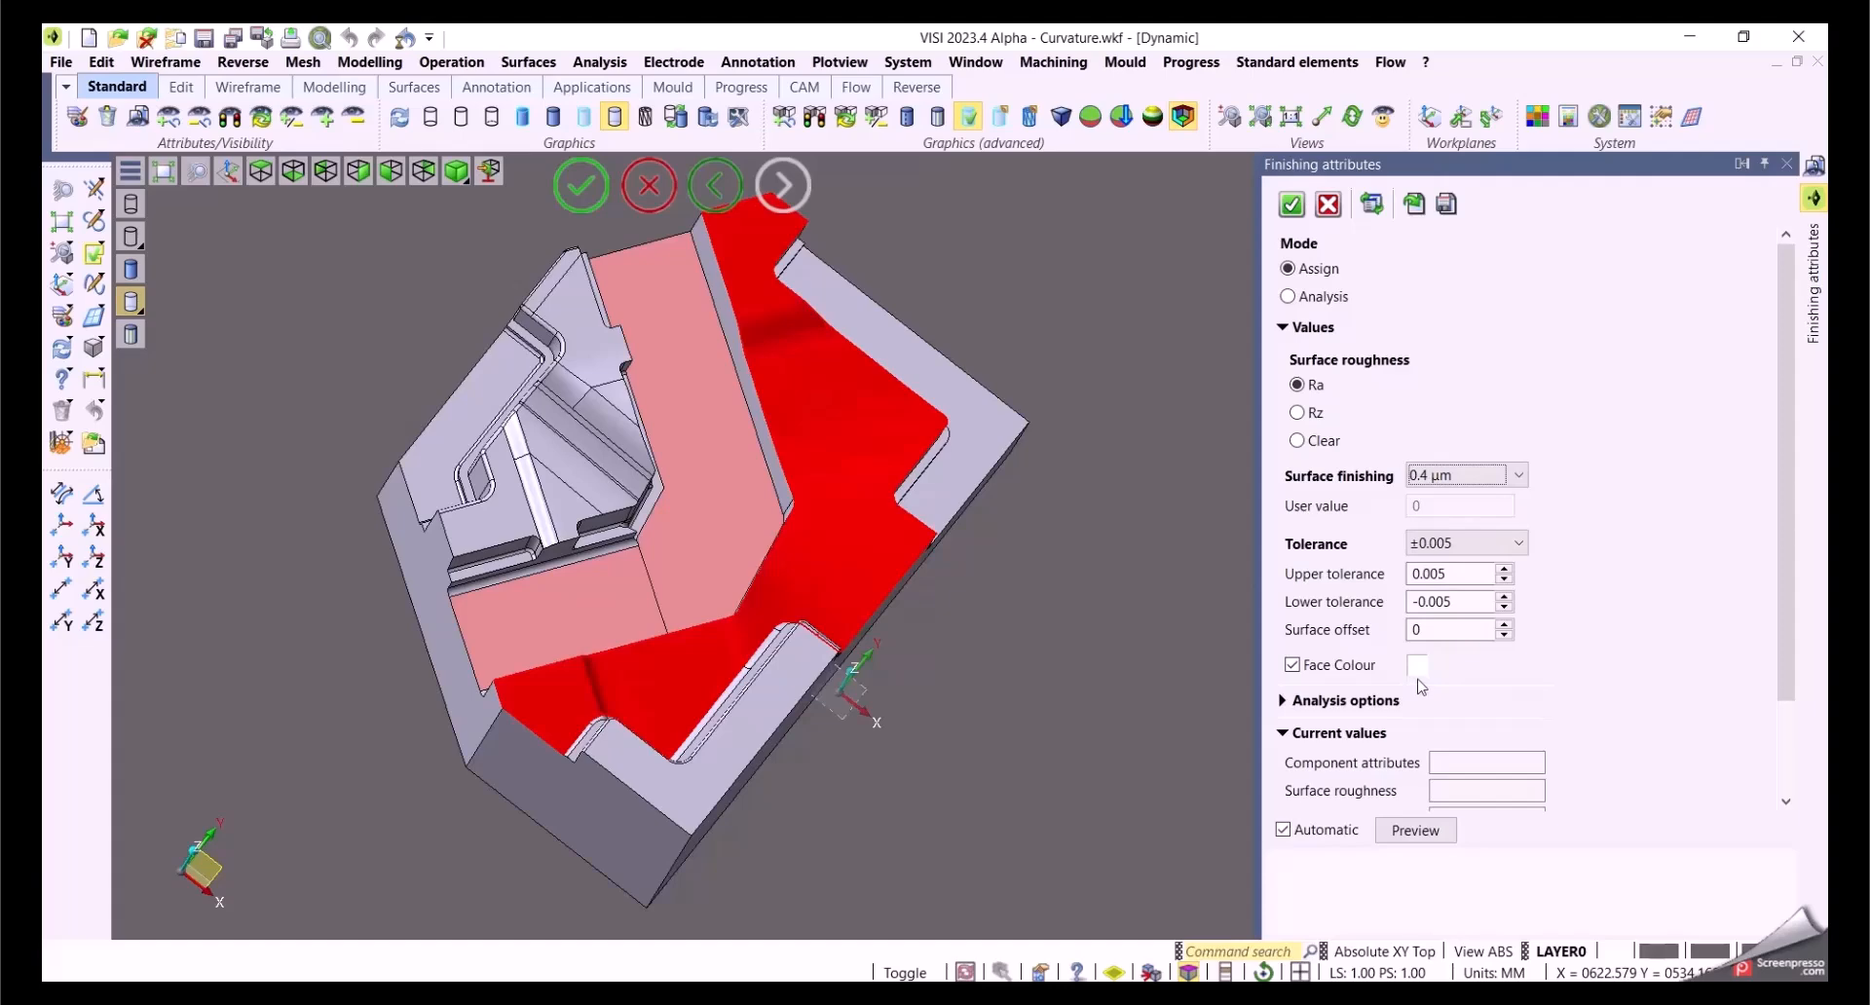
{"action": "left_click", "coordinate": [1519, 478]}
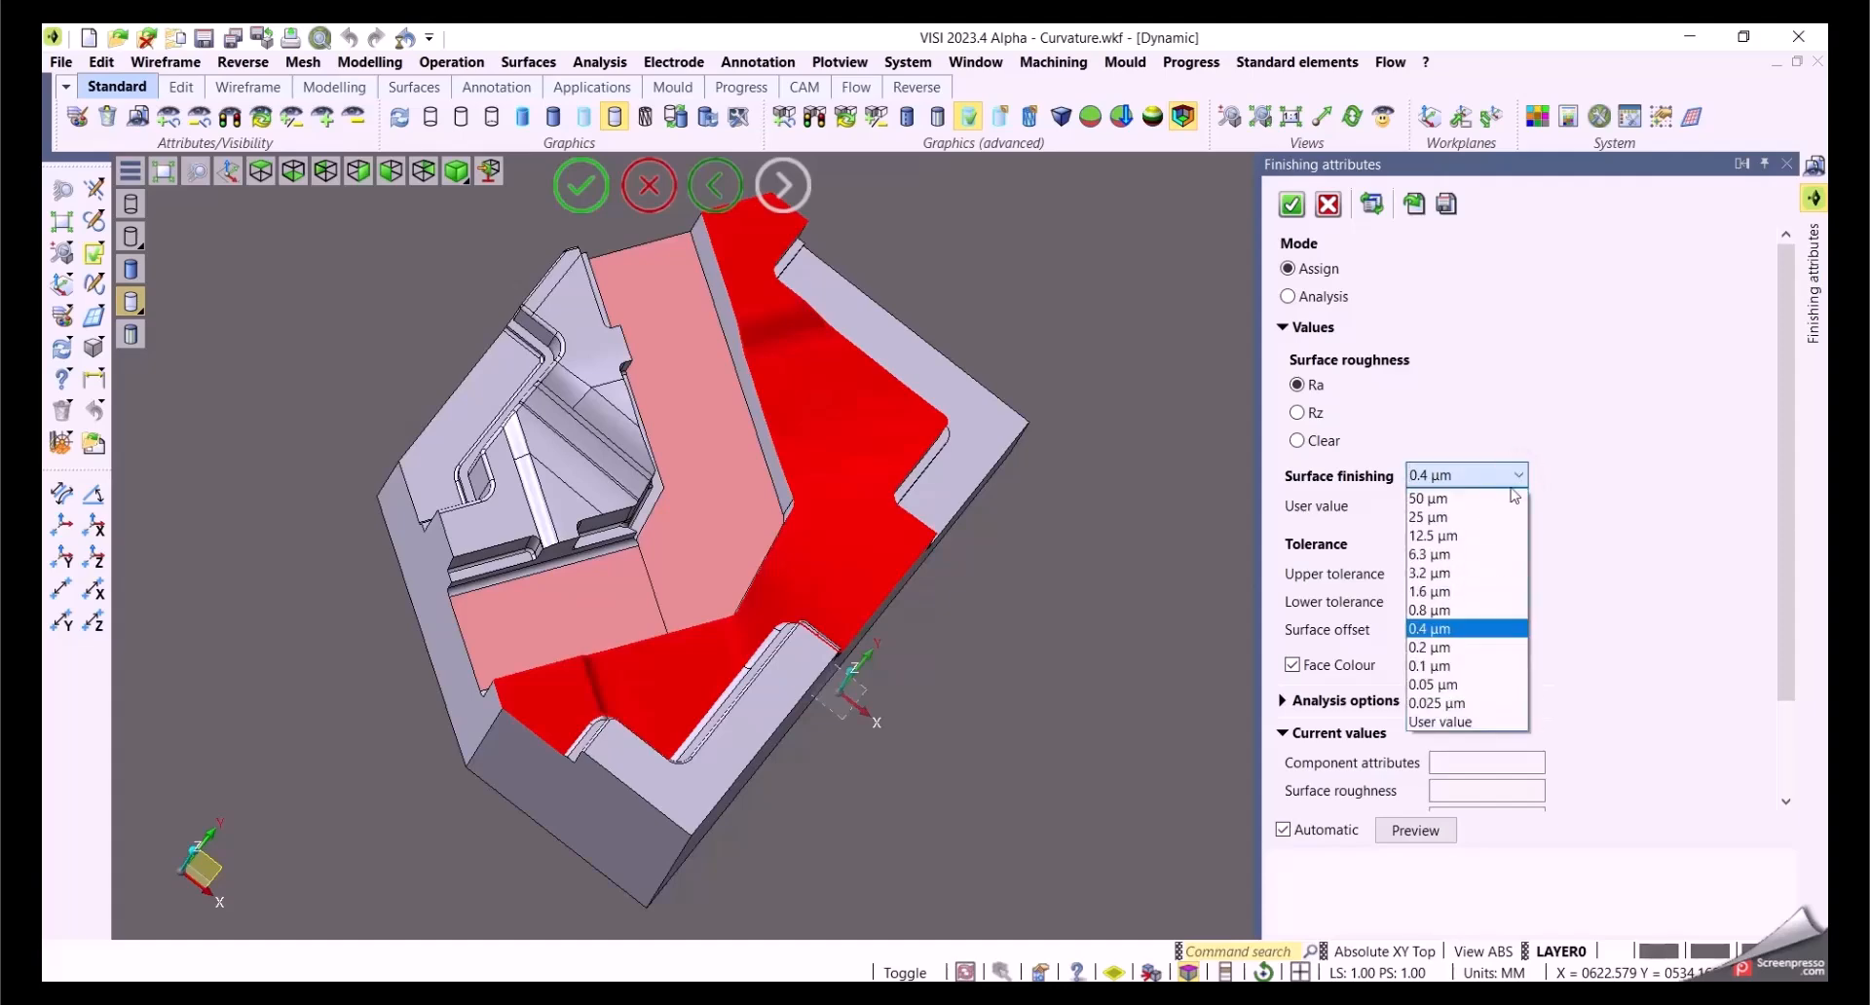
{"action": "left_click", "coordinate": [1510, 591]}
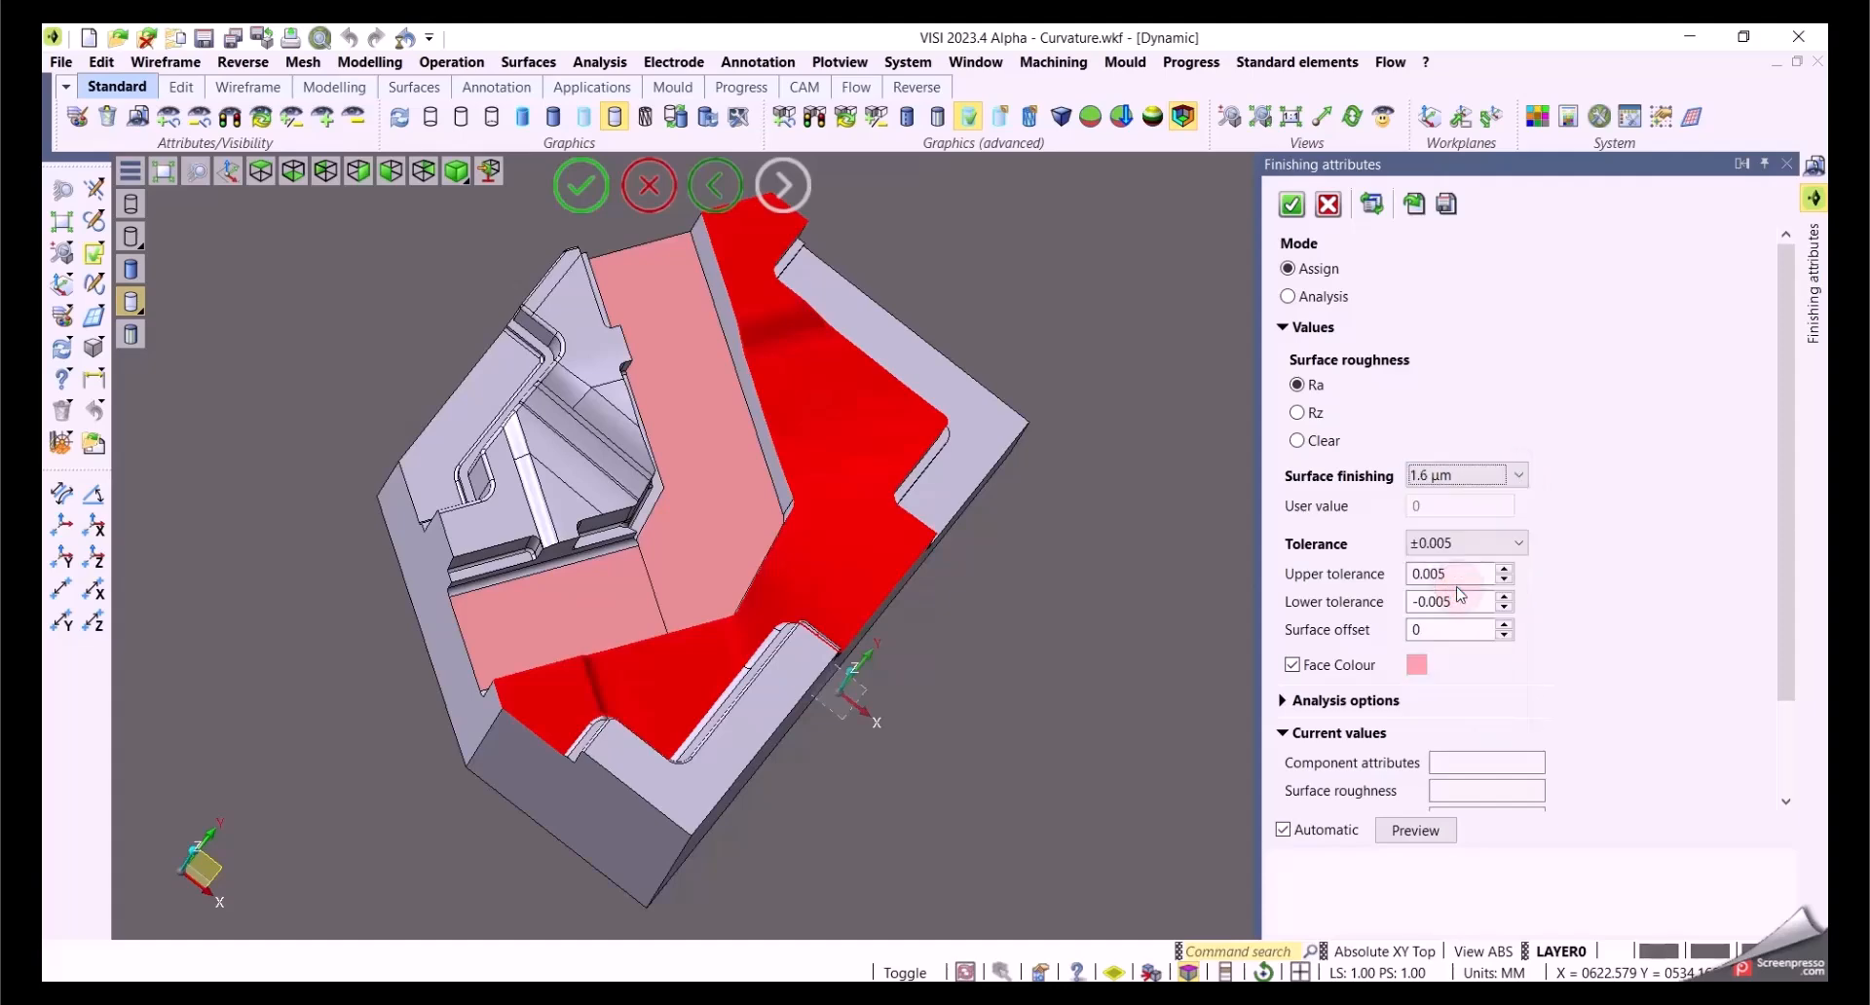
Step: Set the tolerance to ±0.01 and apply the finishing attributes to the selected outer faces
{"action": "left_click", "coordinate": [1518, 542]}
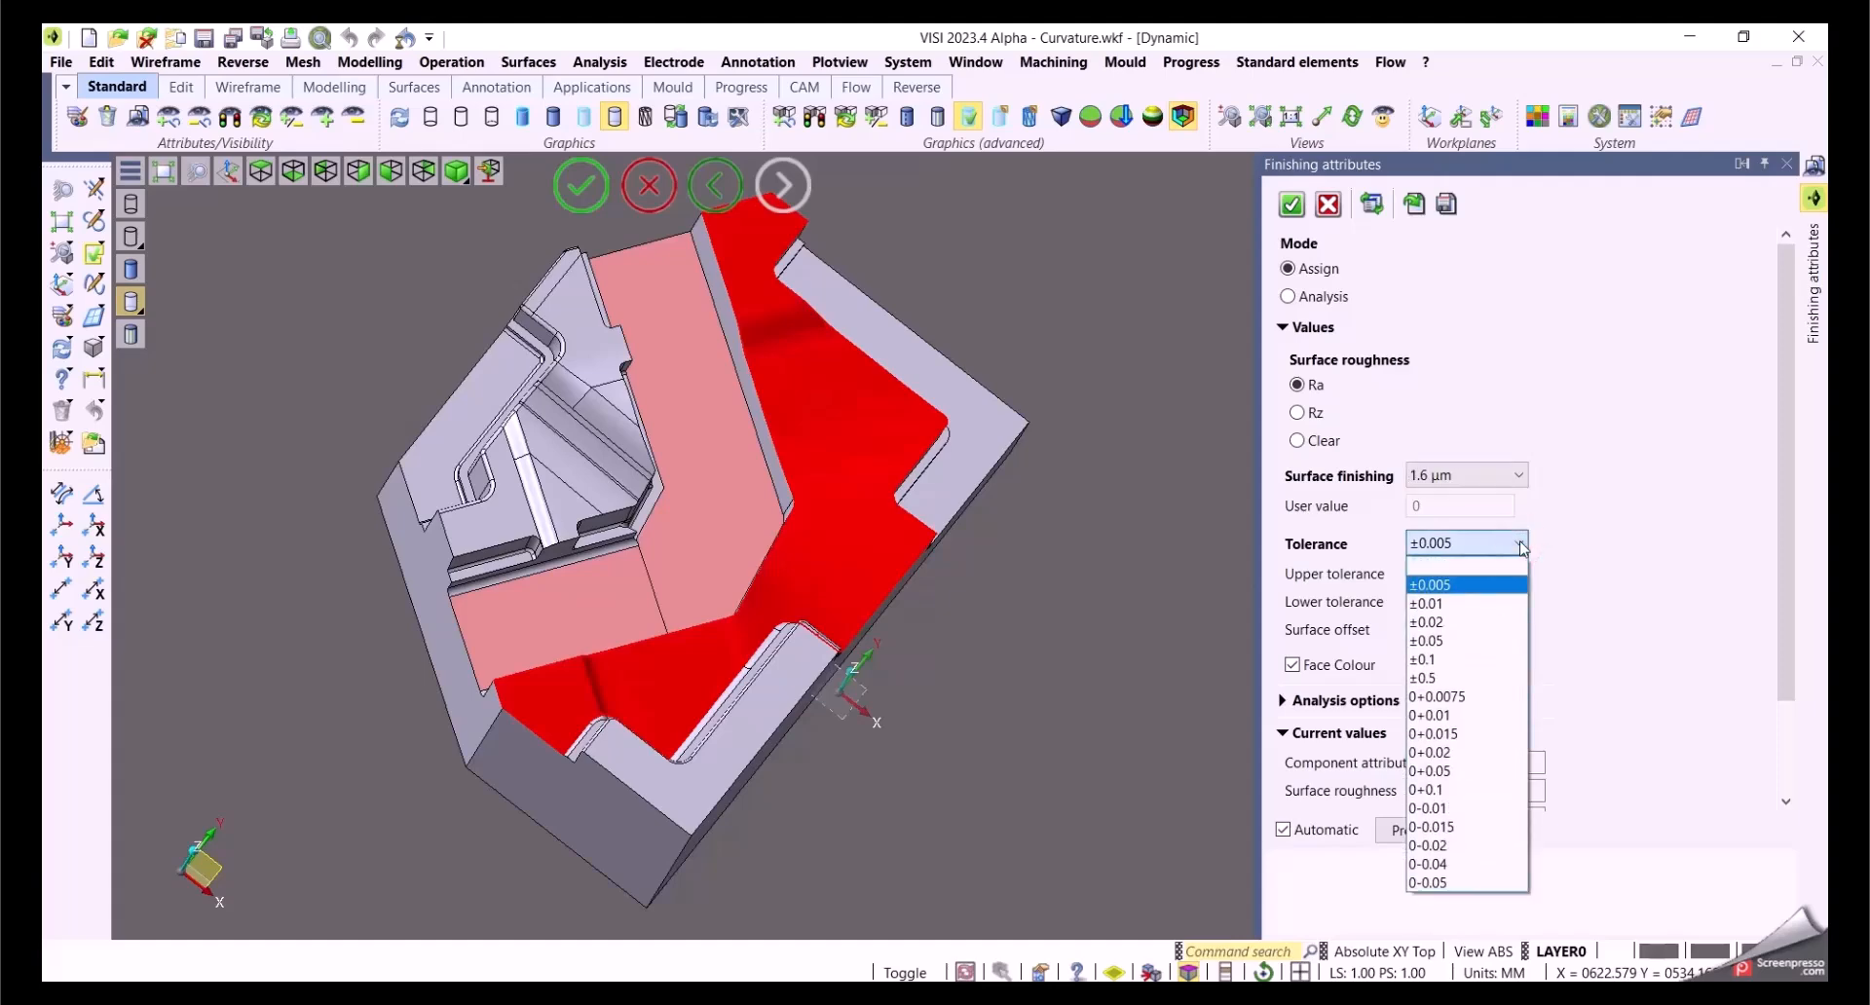
{"action": "left_click", "coordinate": [1474, 603]}
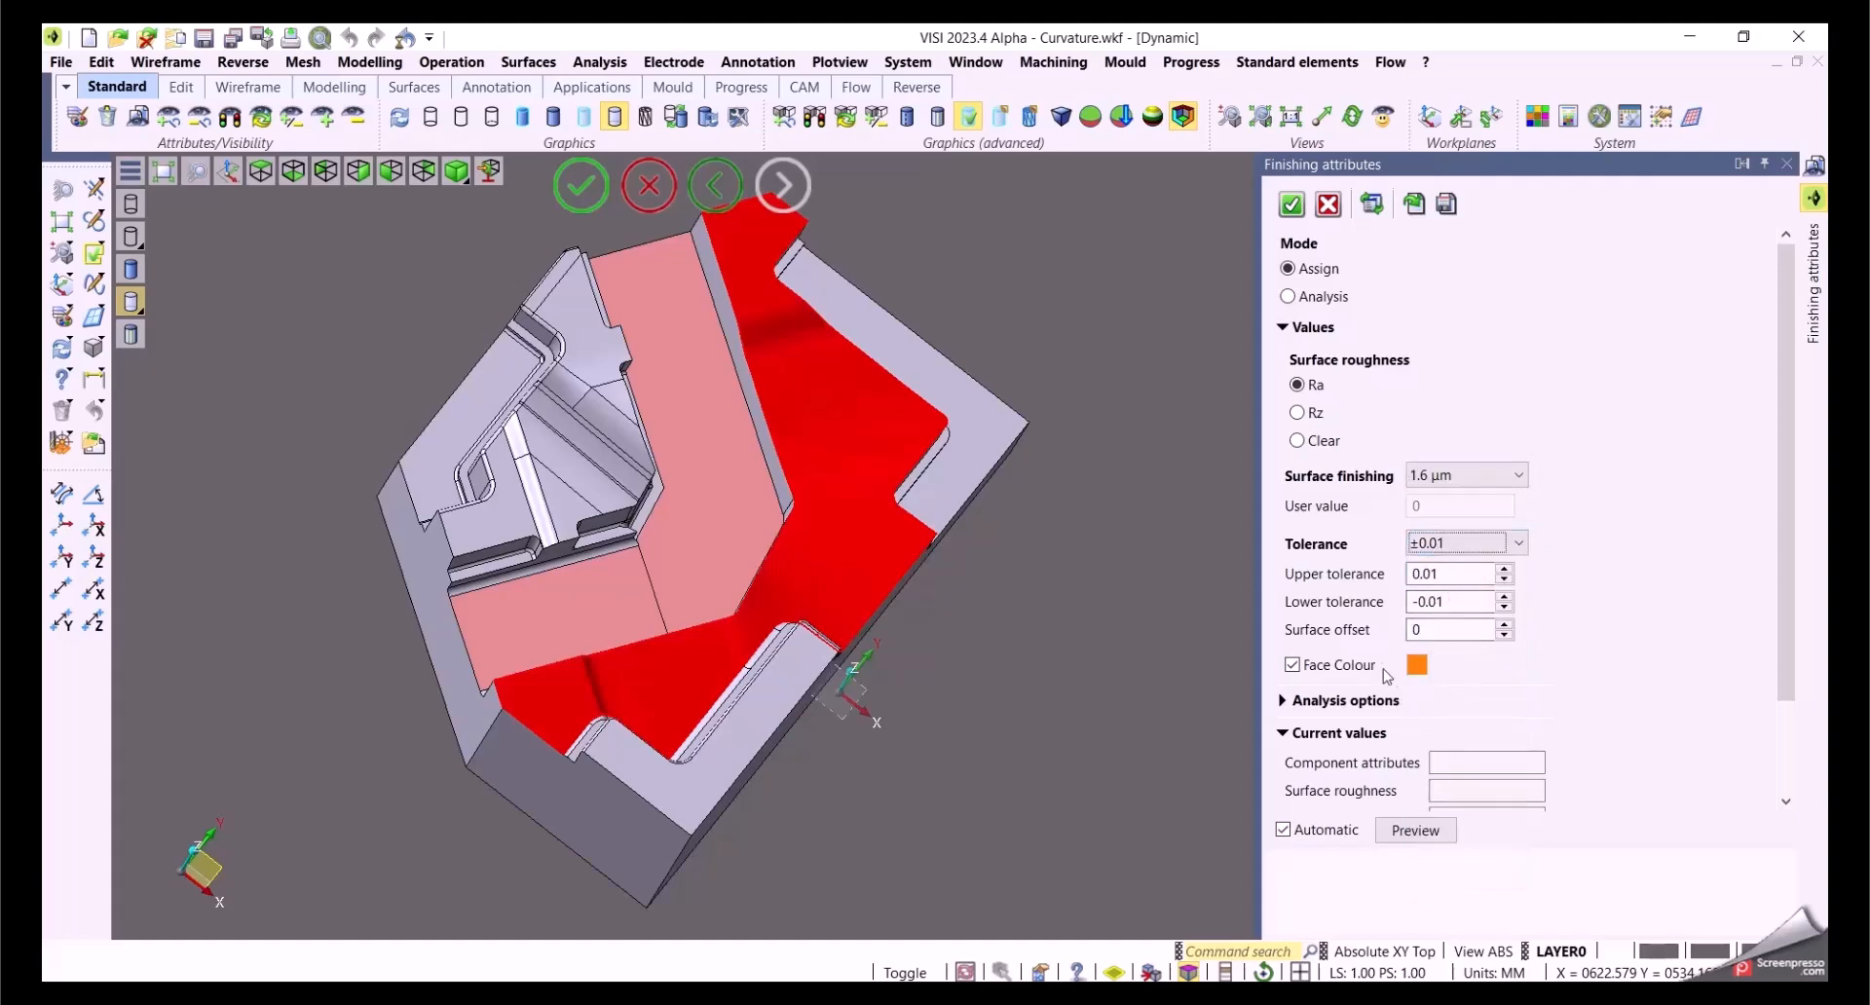
{"action": "right_click", "coordinate": [1120, 575]}
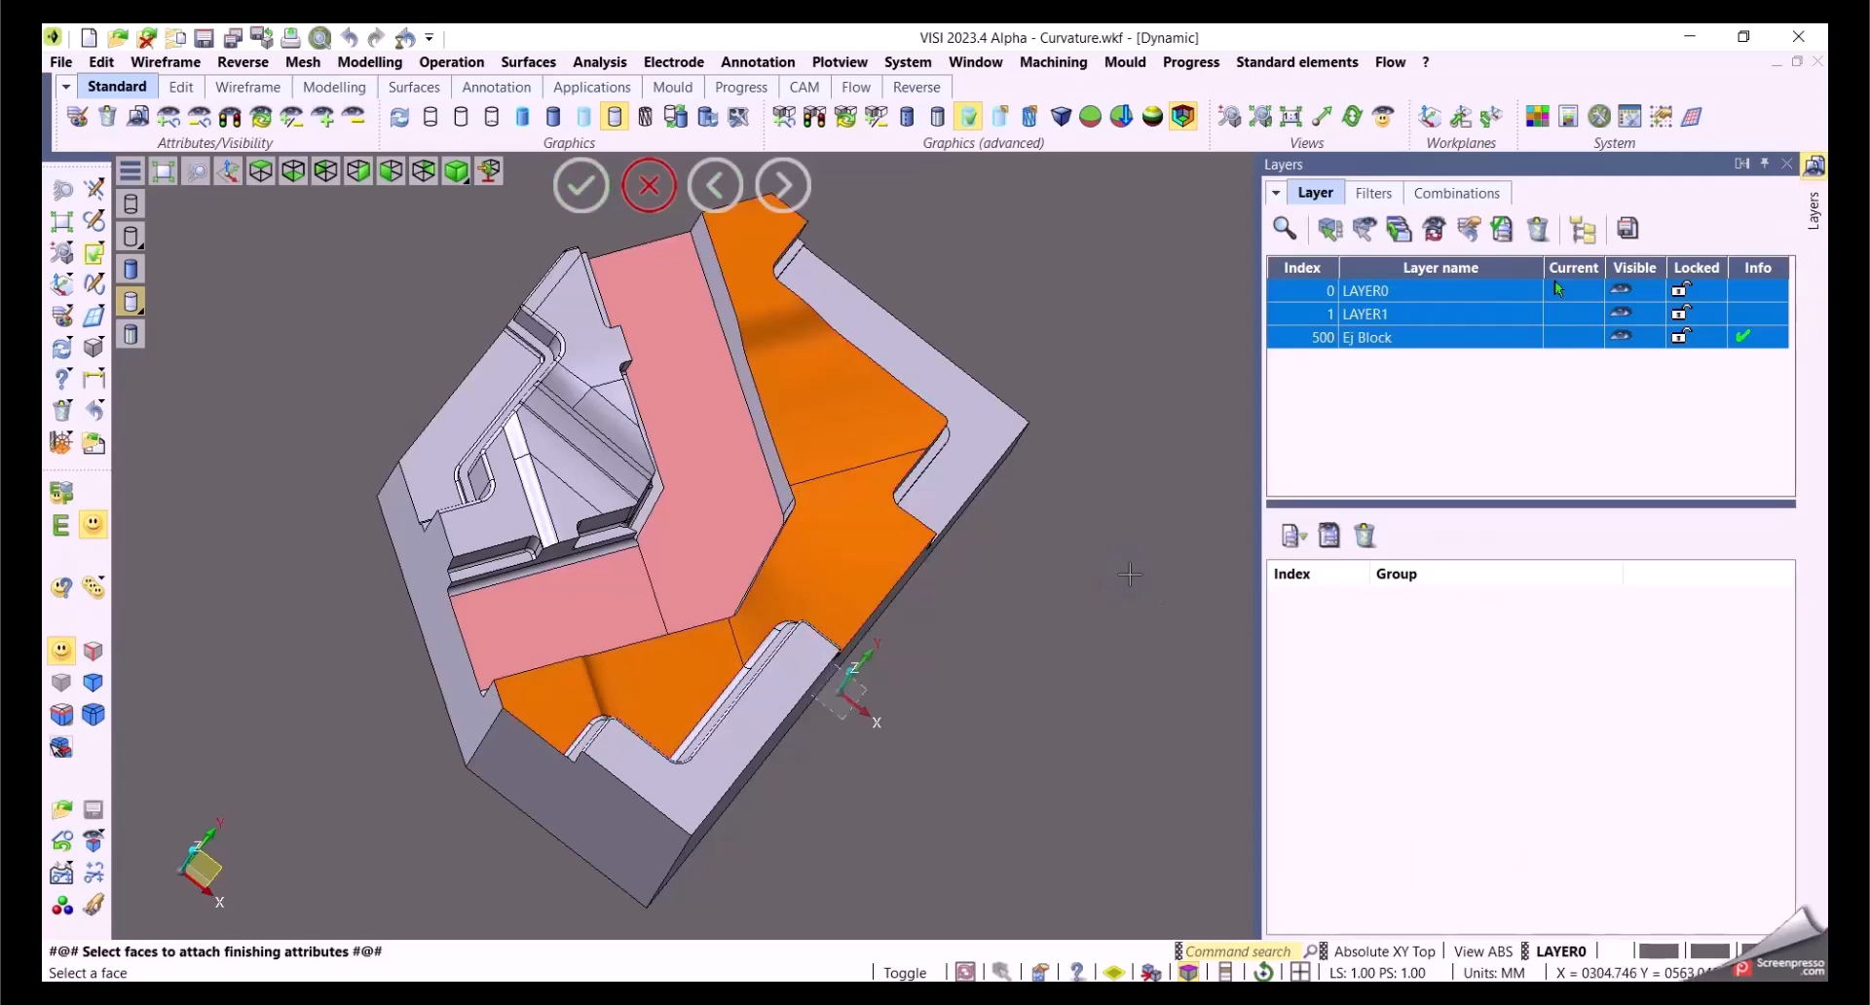
Step: Assign a 0.8 µm surface finishing and ±0.02 tolerance to the flat face along the outer side of the grey ribbed area
{"action": "left_click", "coordinate": [453, 408]}
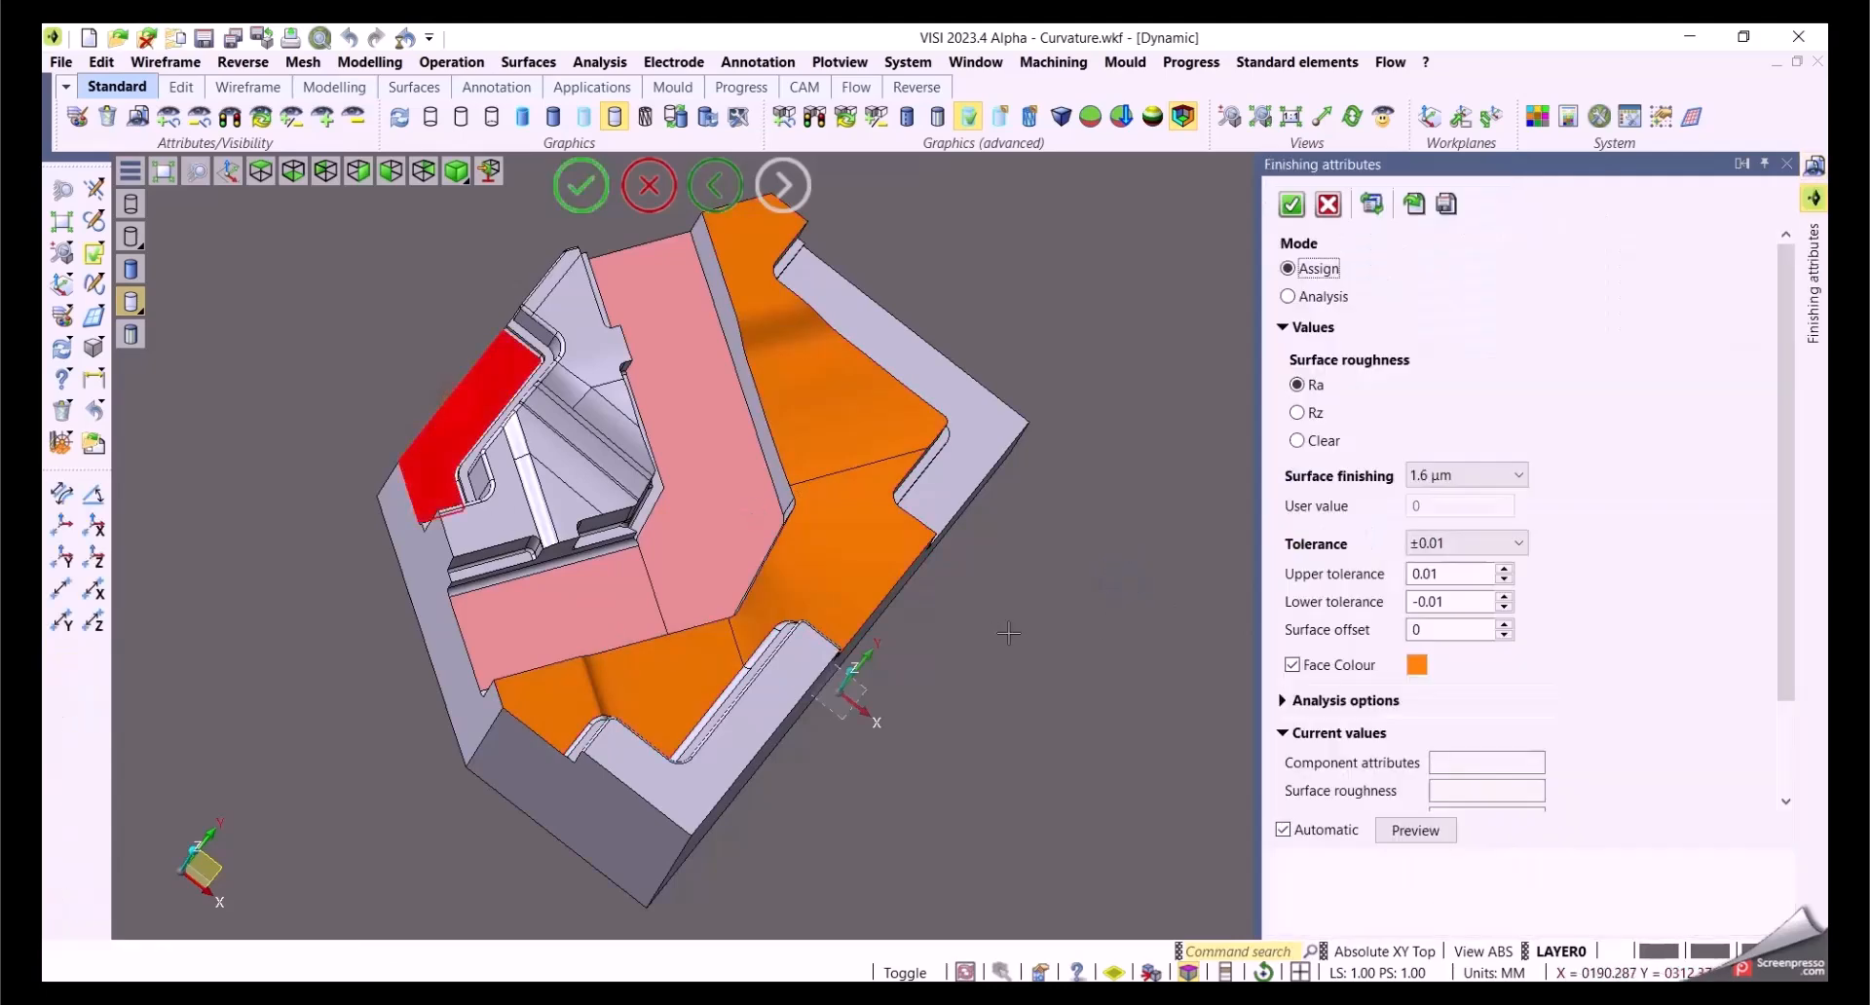
{"action": "left_click", "coordinate": [1518, 477]}
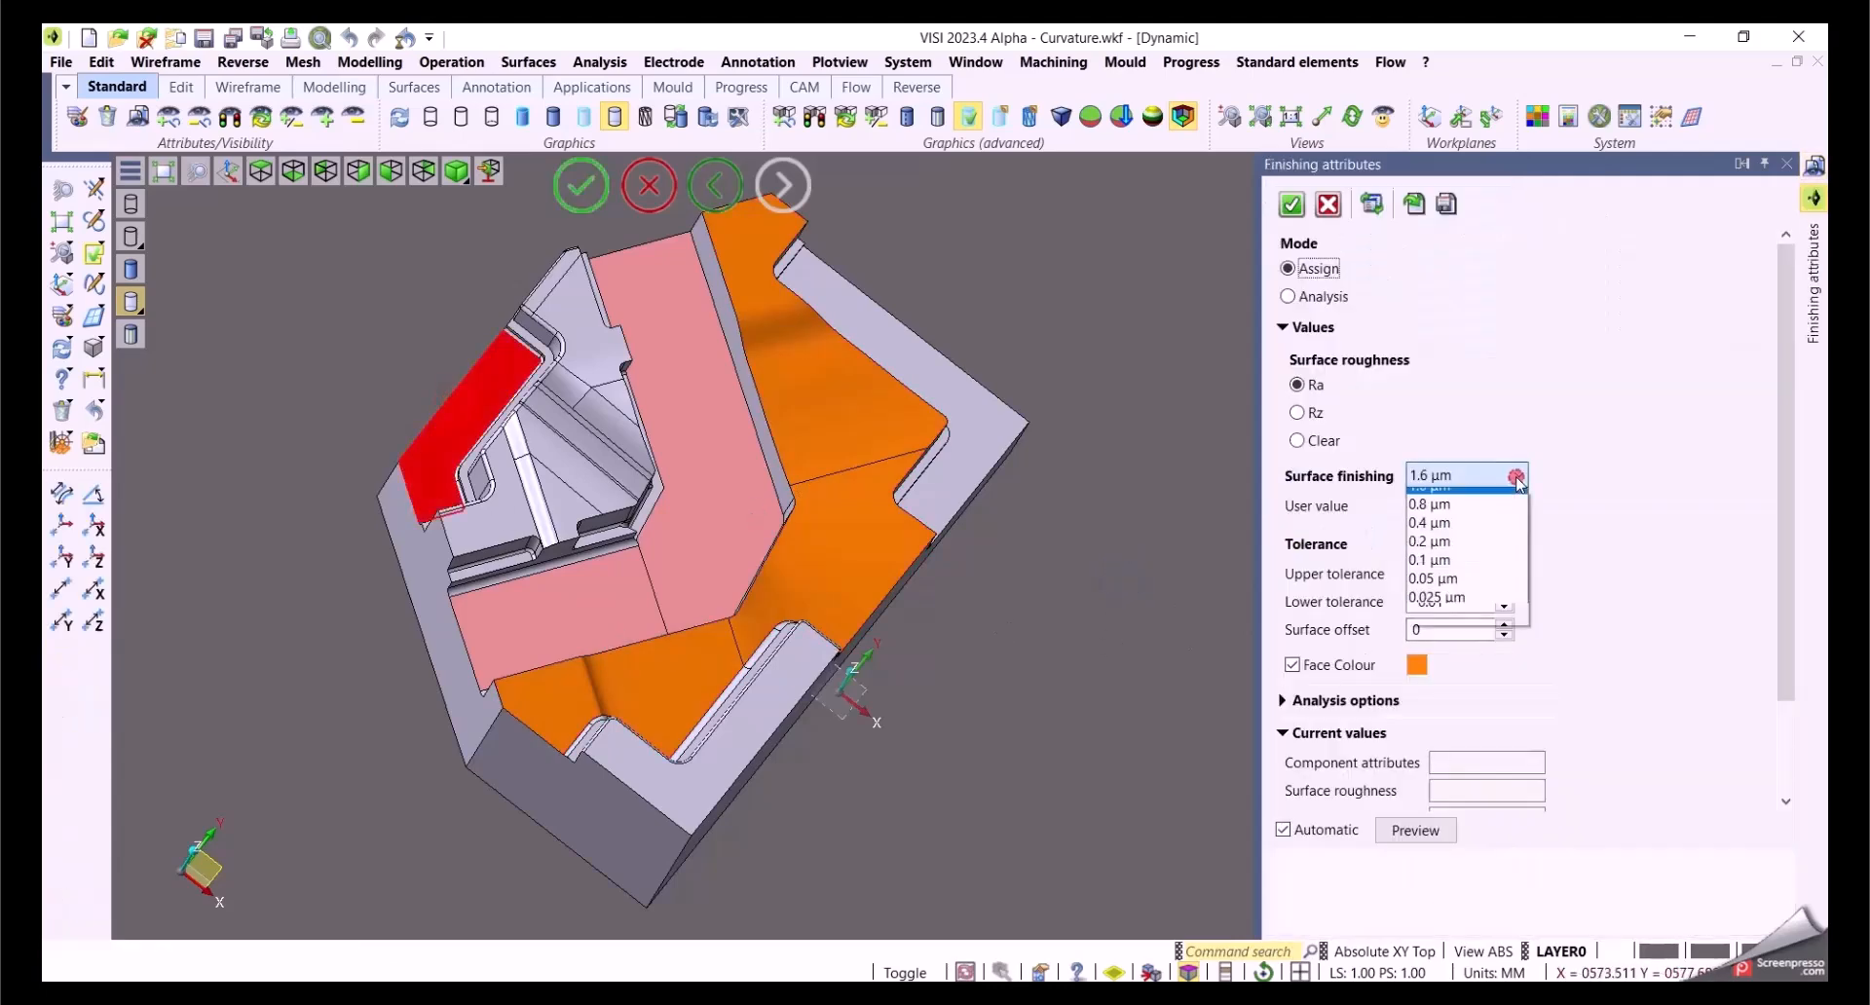
{"action": "left_click", "coordinate": [1466, 610]}
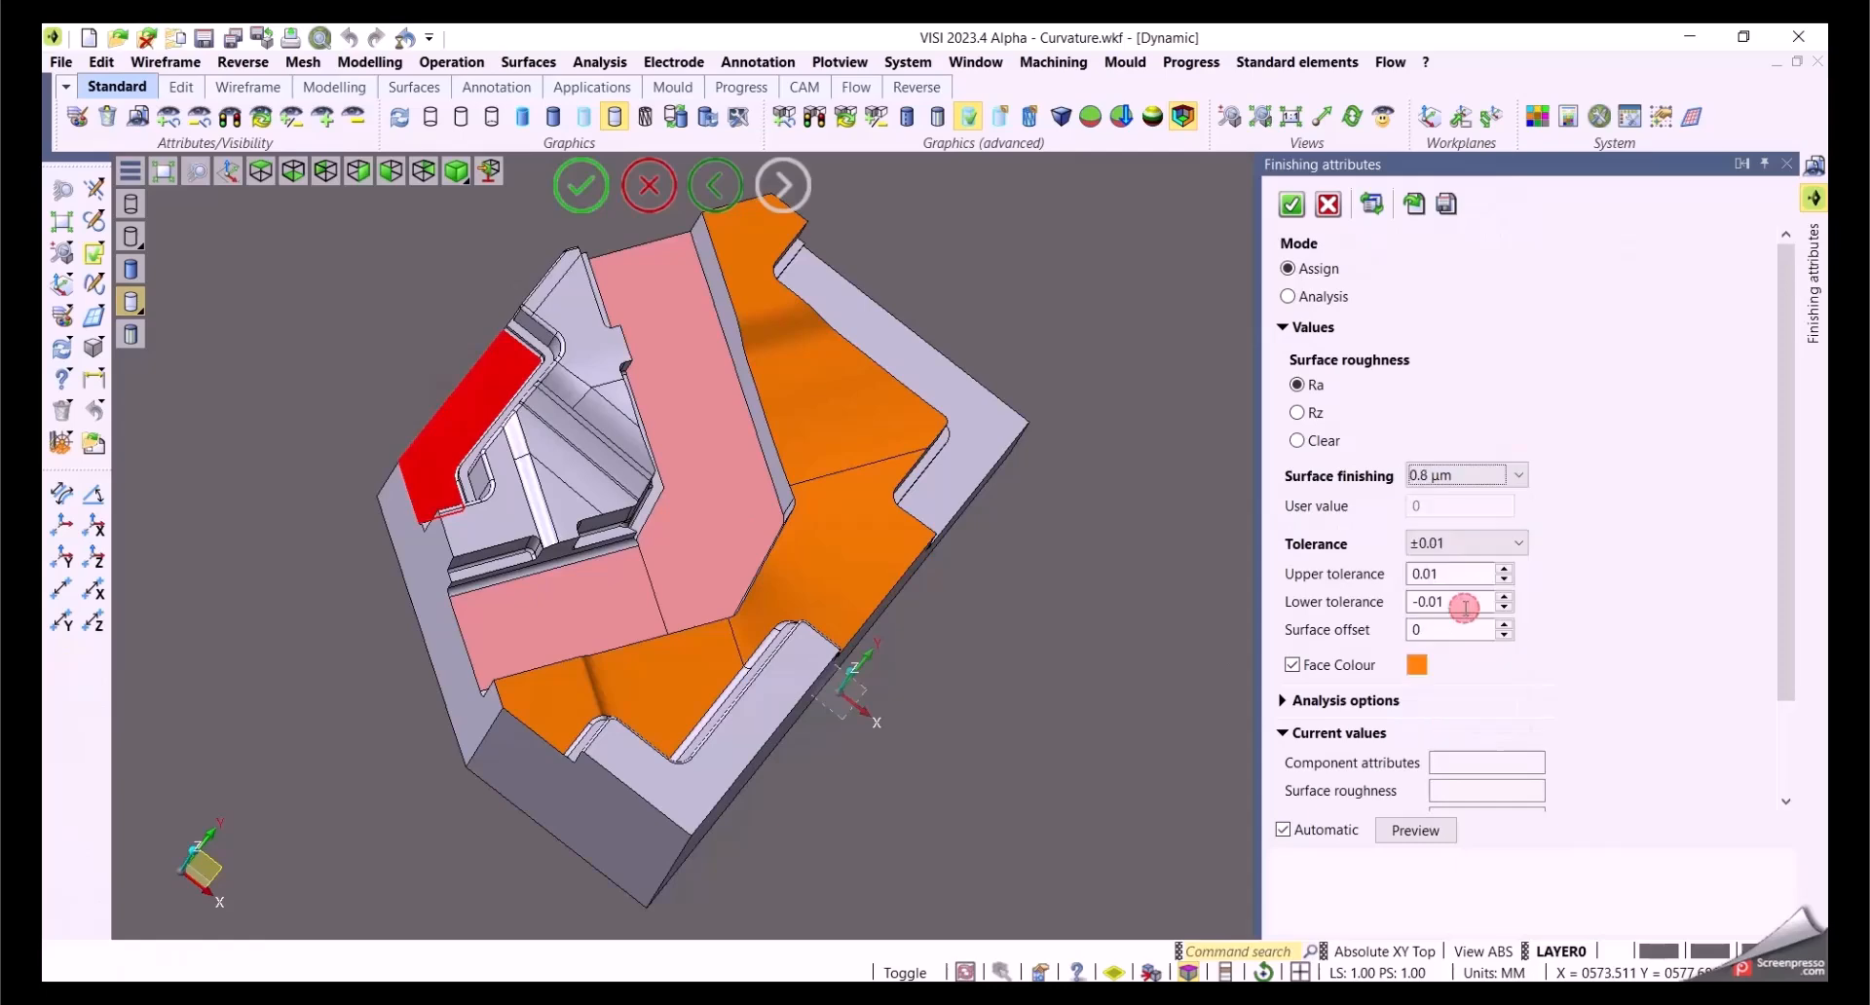
{"action": "left_click", "coordinate": [1490, 544]}
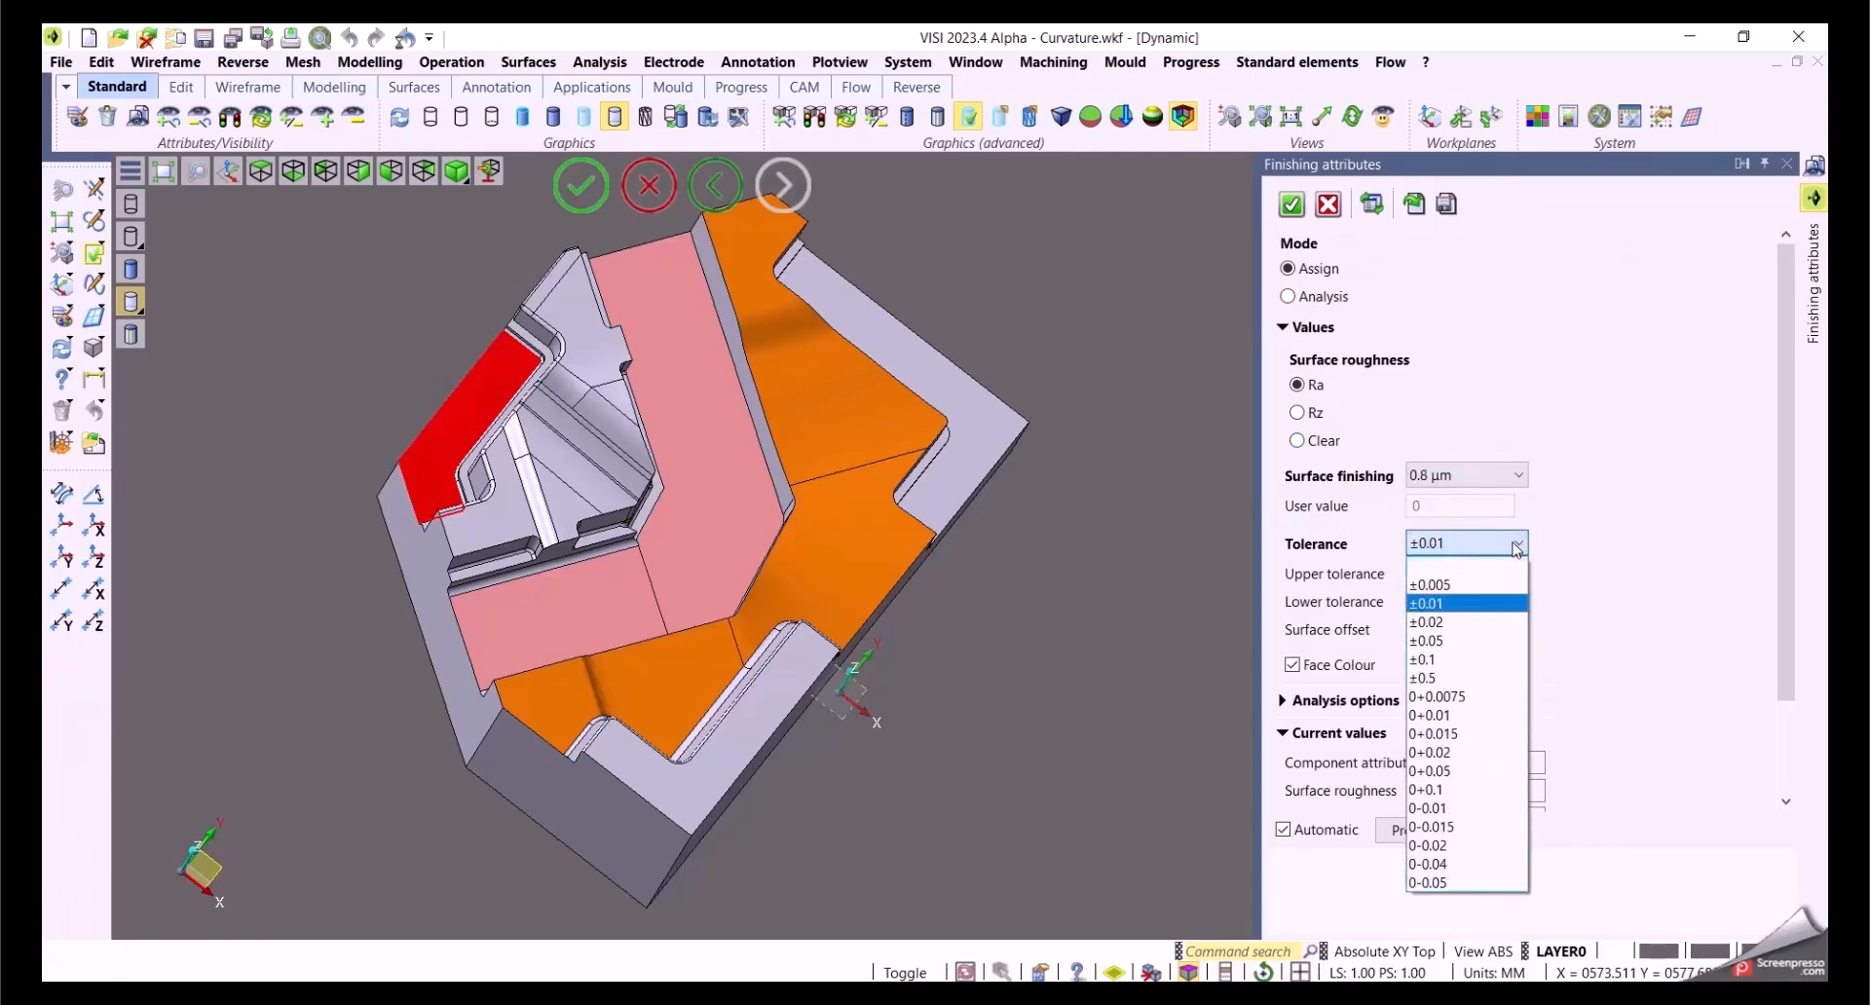
{"action": "left_click", "coordinate": [1466, 622]}
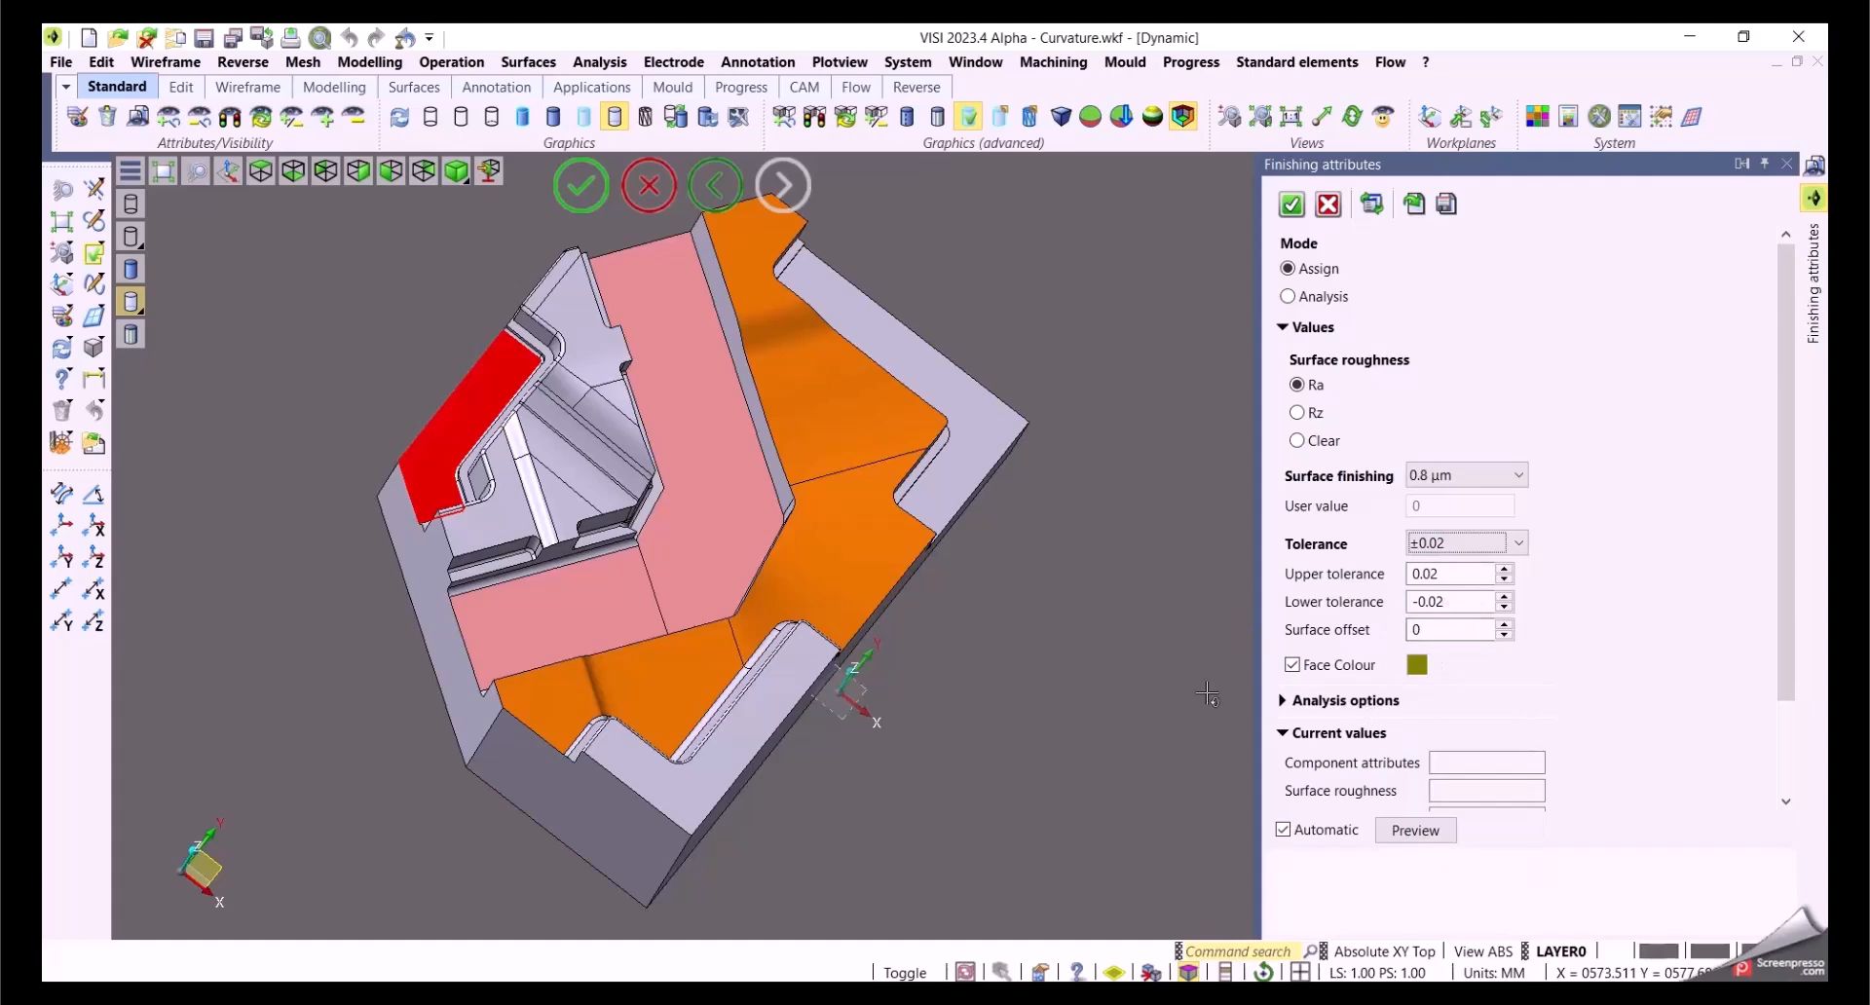
{"action": "right_click", "coordinate": [1052, 604]}
{"action": "mouse_move", "coordinate": [1040, 648]}
{"action": "middle_mouse_down"}
{"action": "mouse_move", "coordinate": [1041, 586]}
{"action": "mouse_move", "coordinate": [1029, 628]}
{"action": "middle_mouse_up"}
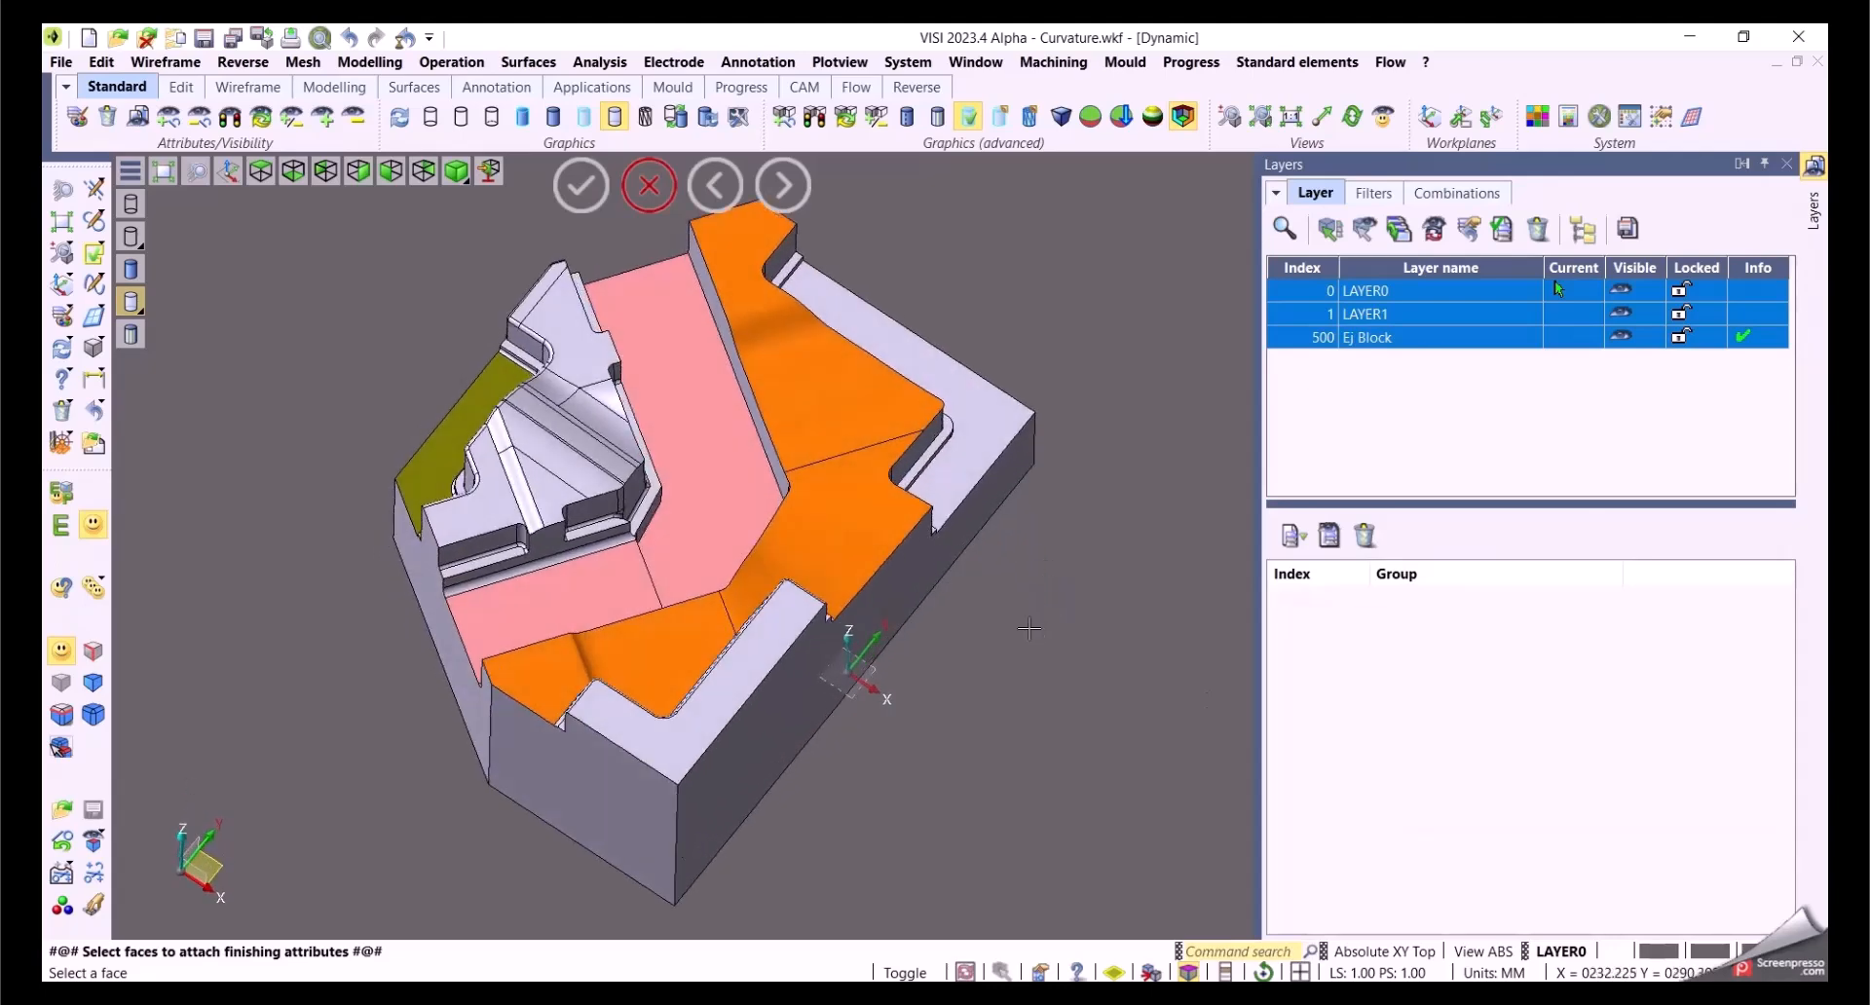
{"action": "key", "text": "Escape"}
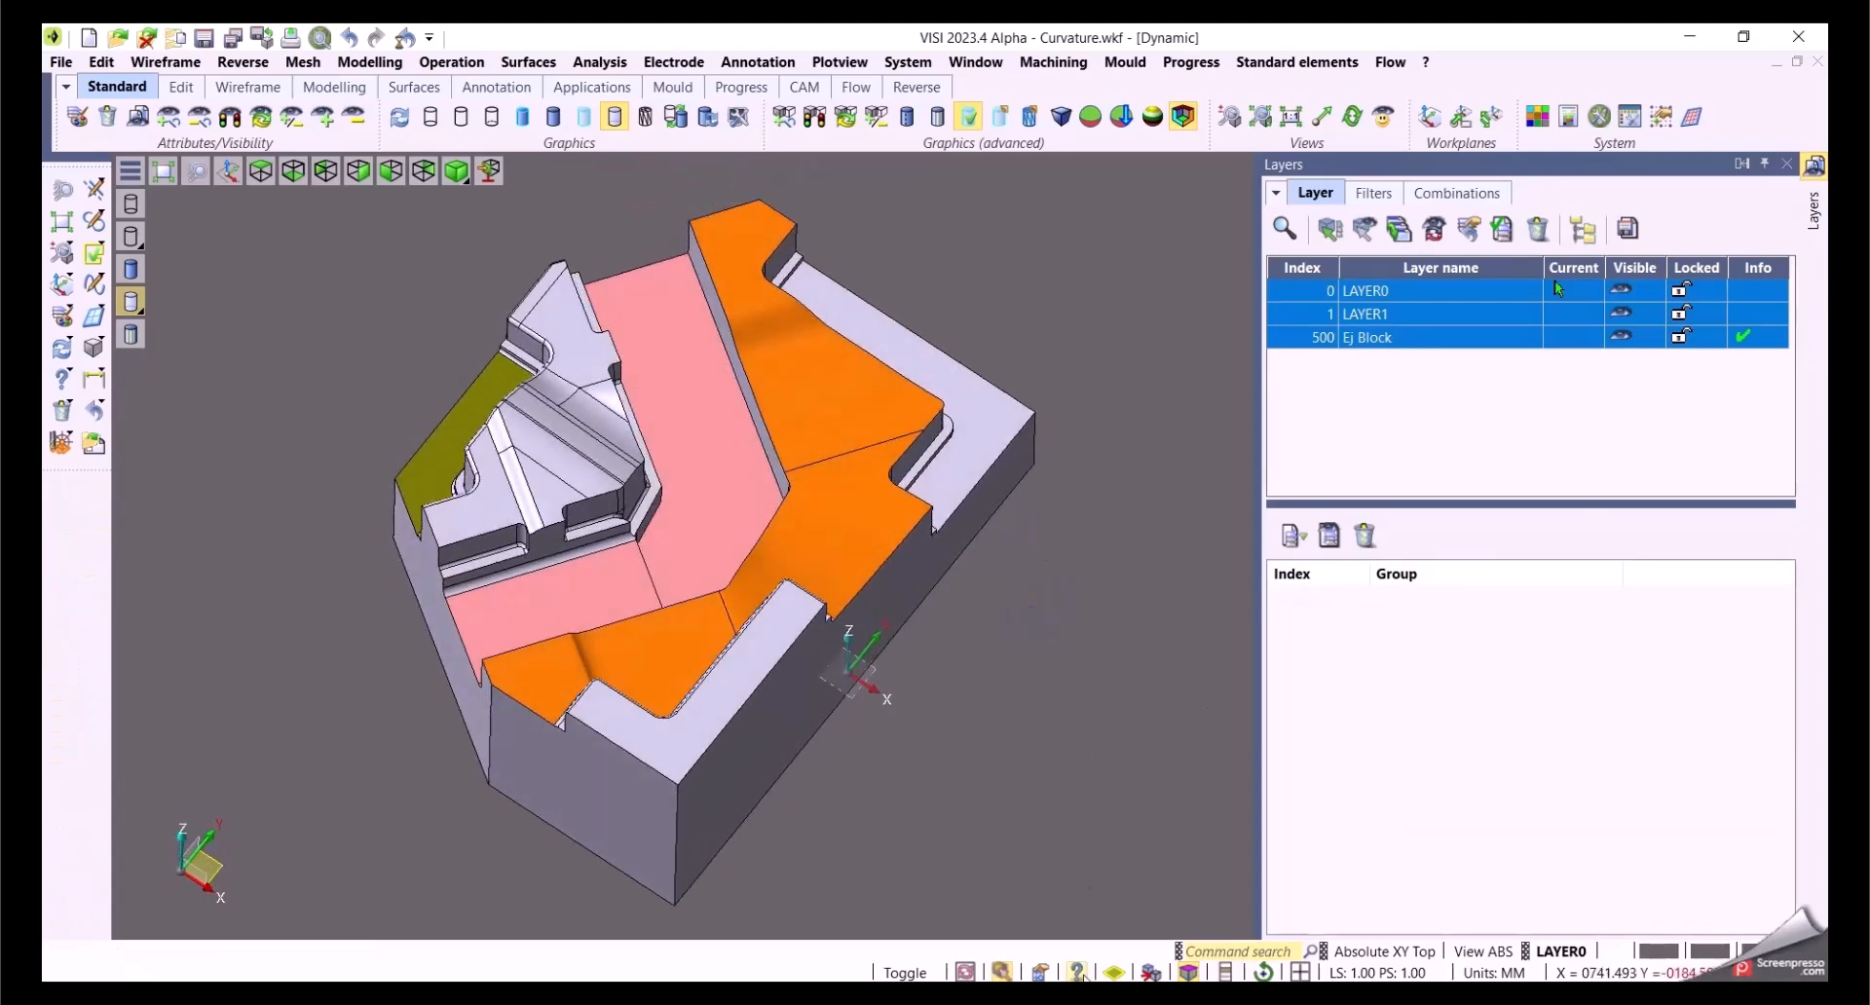
Step: Check the finishing attributes of the orange, pink and olive faces, and inspect the long pink face with the Surface analyser
{"action": "mouse_move", "coordinate": [857, 507]}
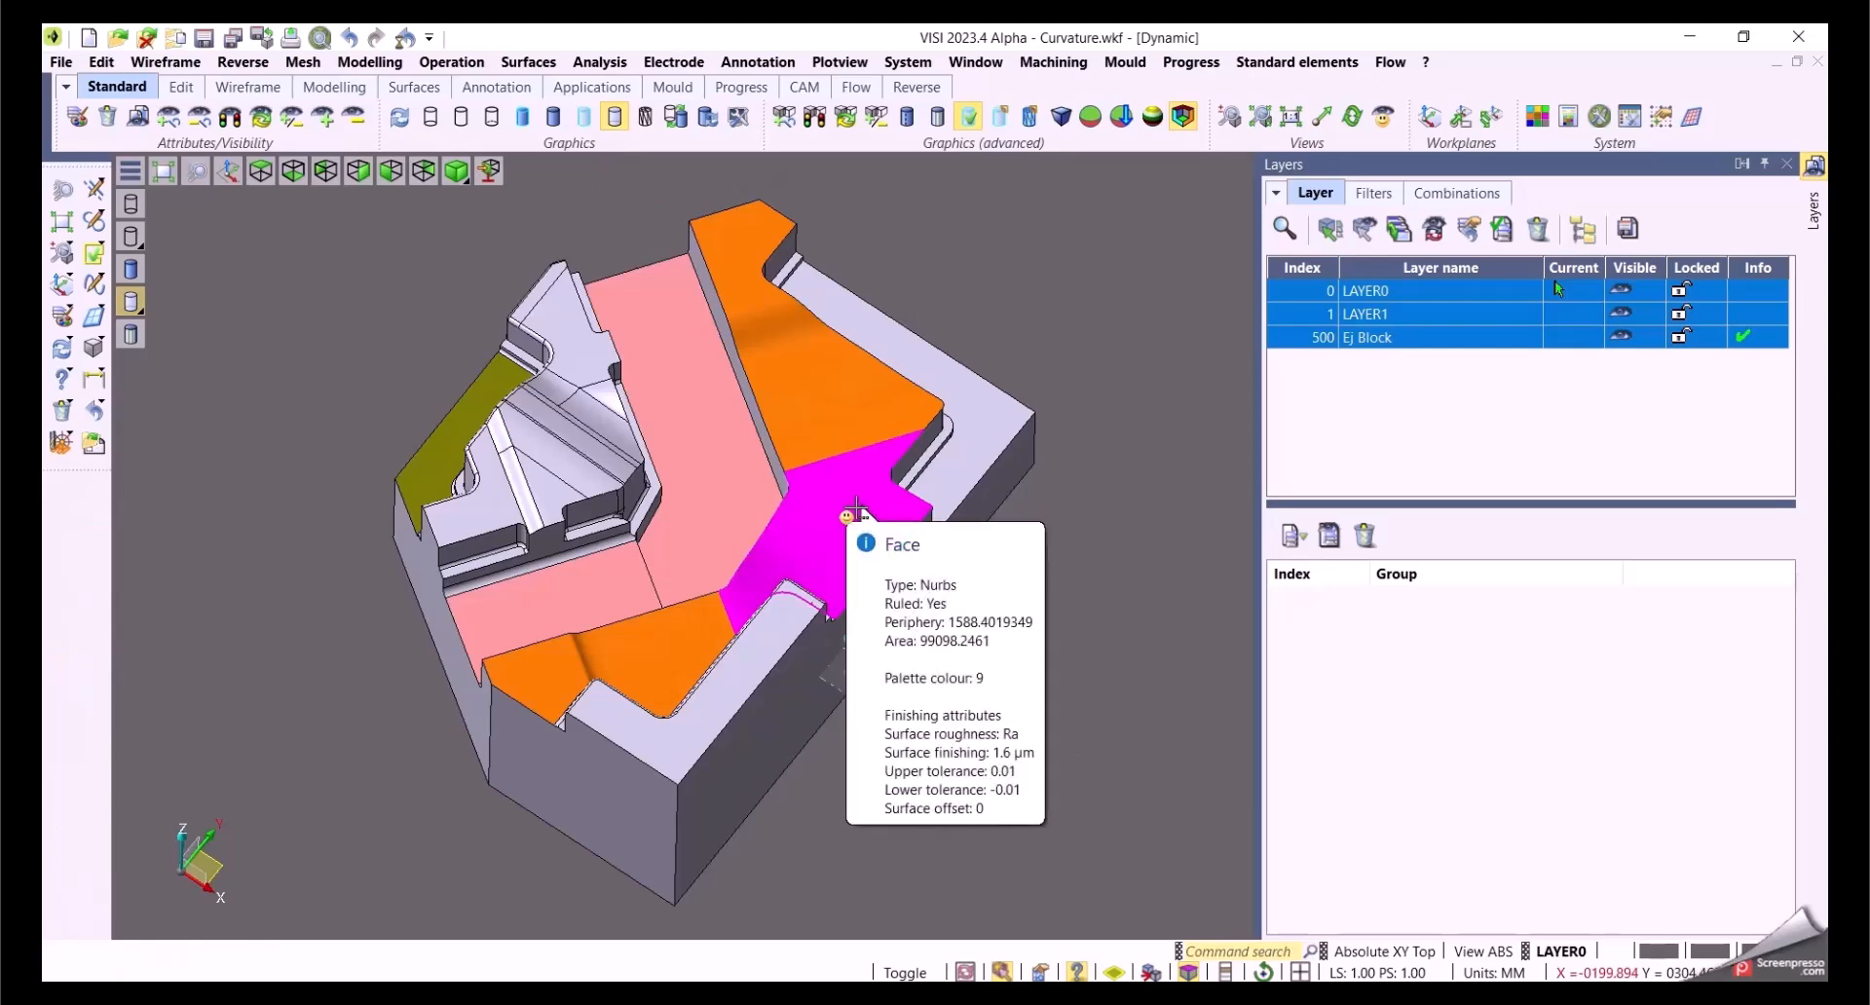
{"action": "mouse_move", "coordinate": [728, 490]}
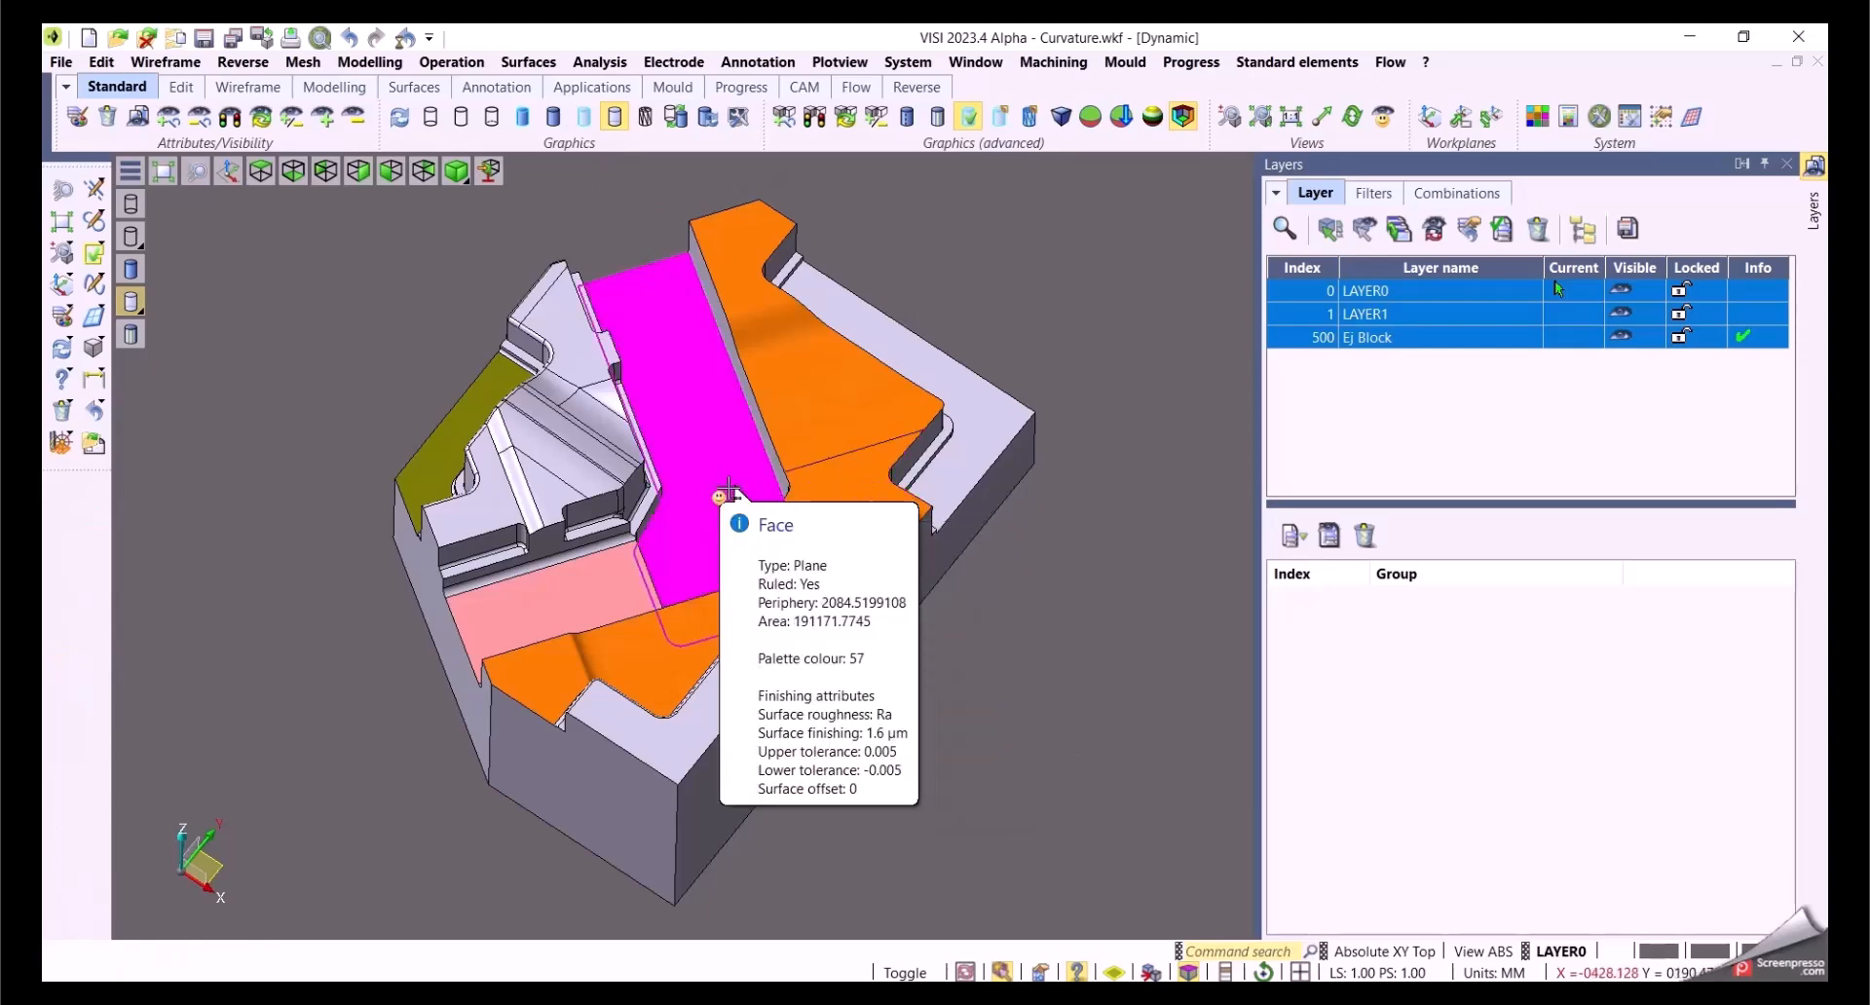
{"action": "mouse_move", "coordinate": [446, 450]}
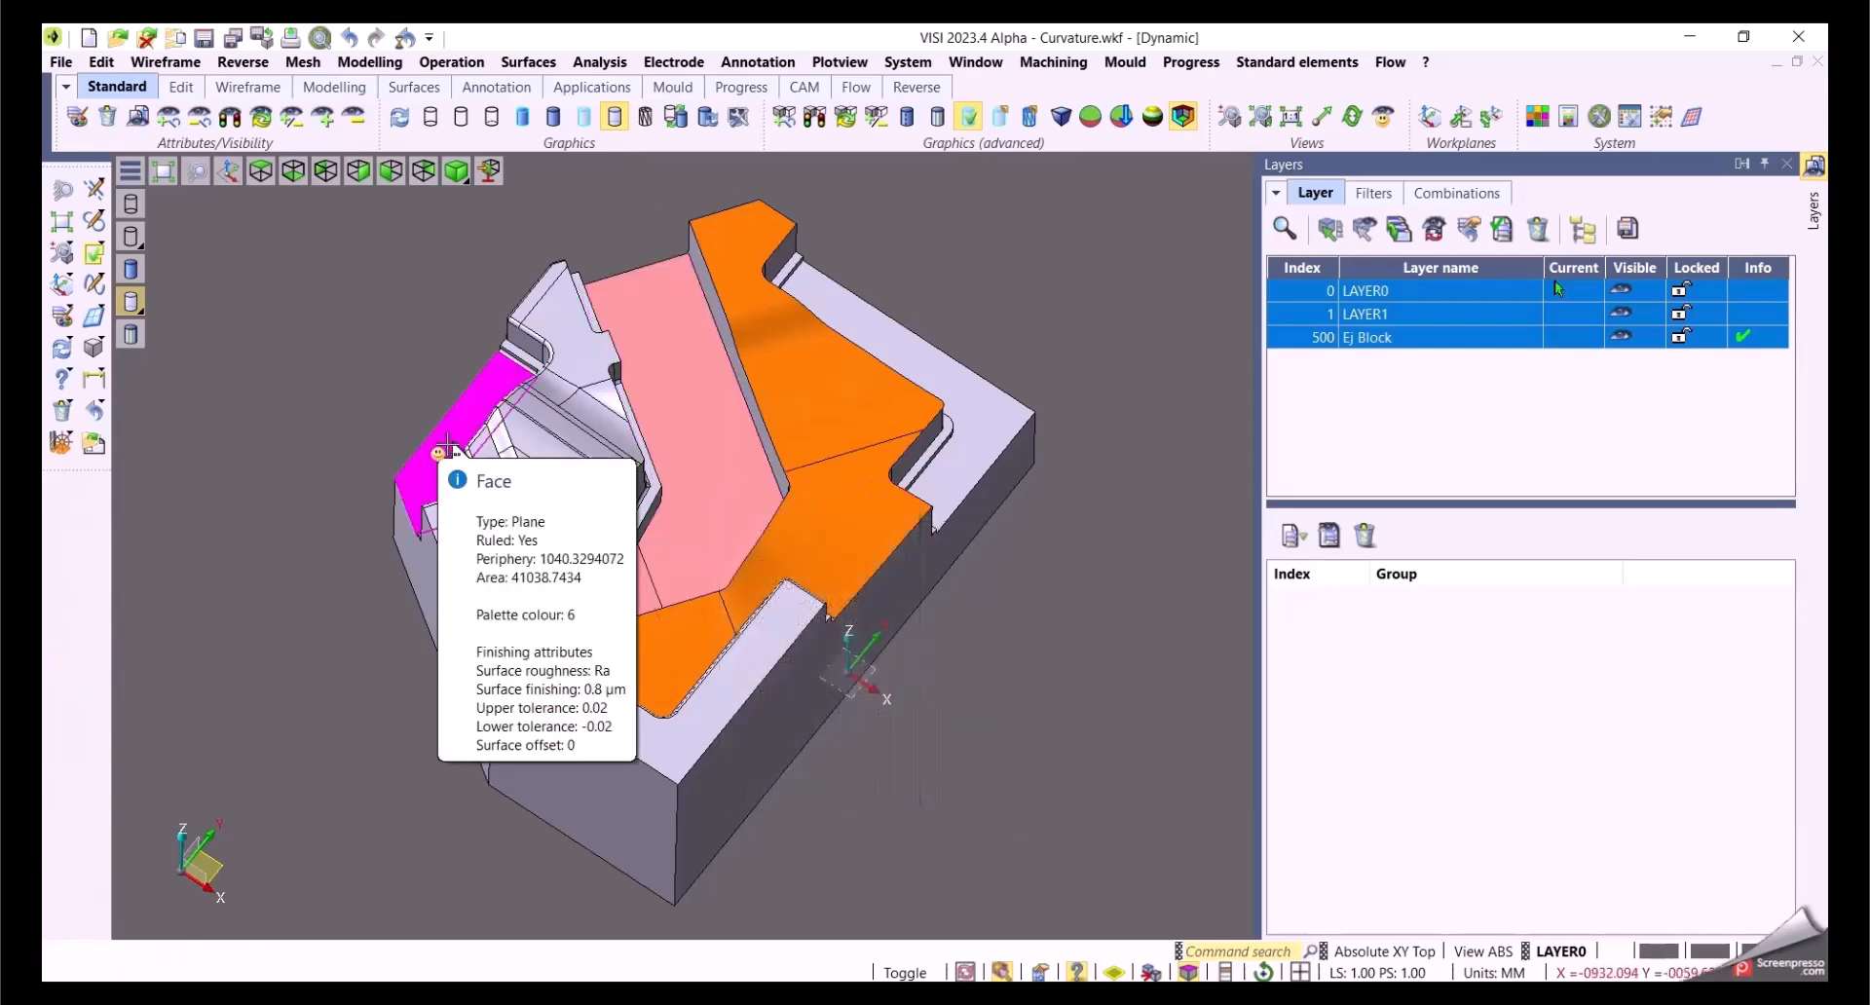
{"action": "left_click", "coordinate": [616, 66]}
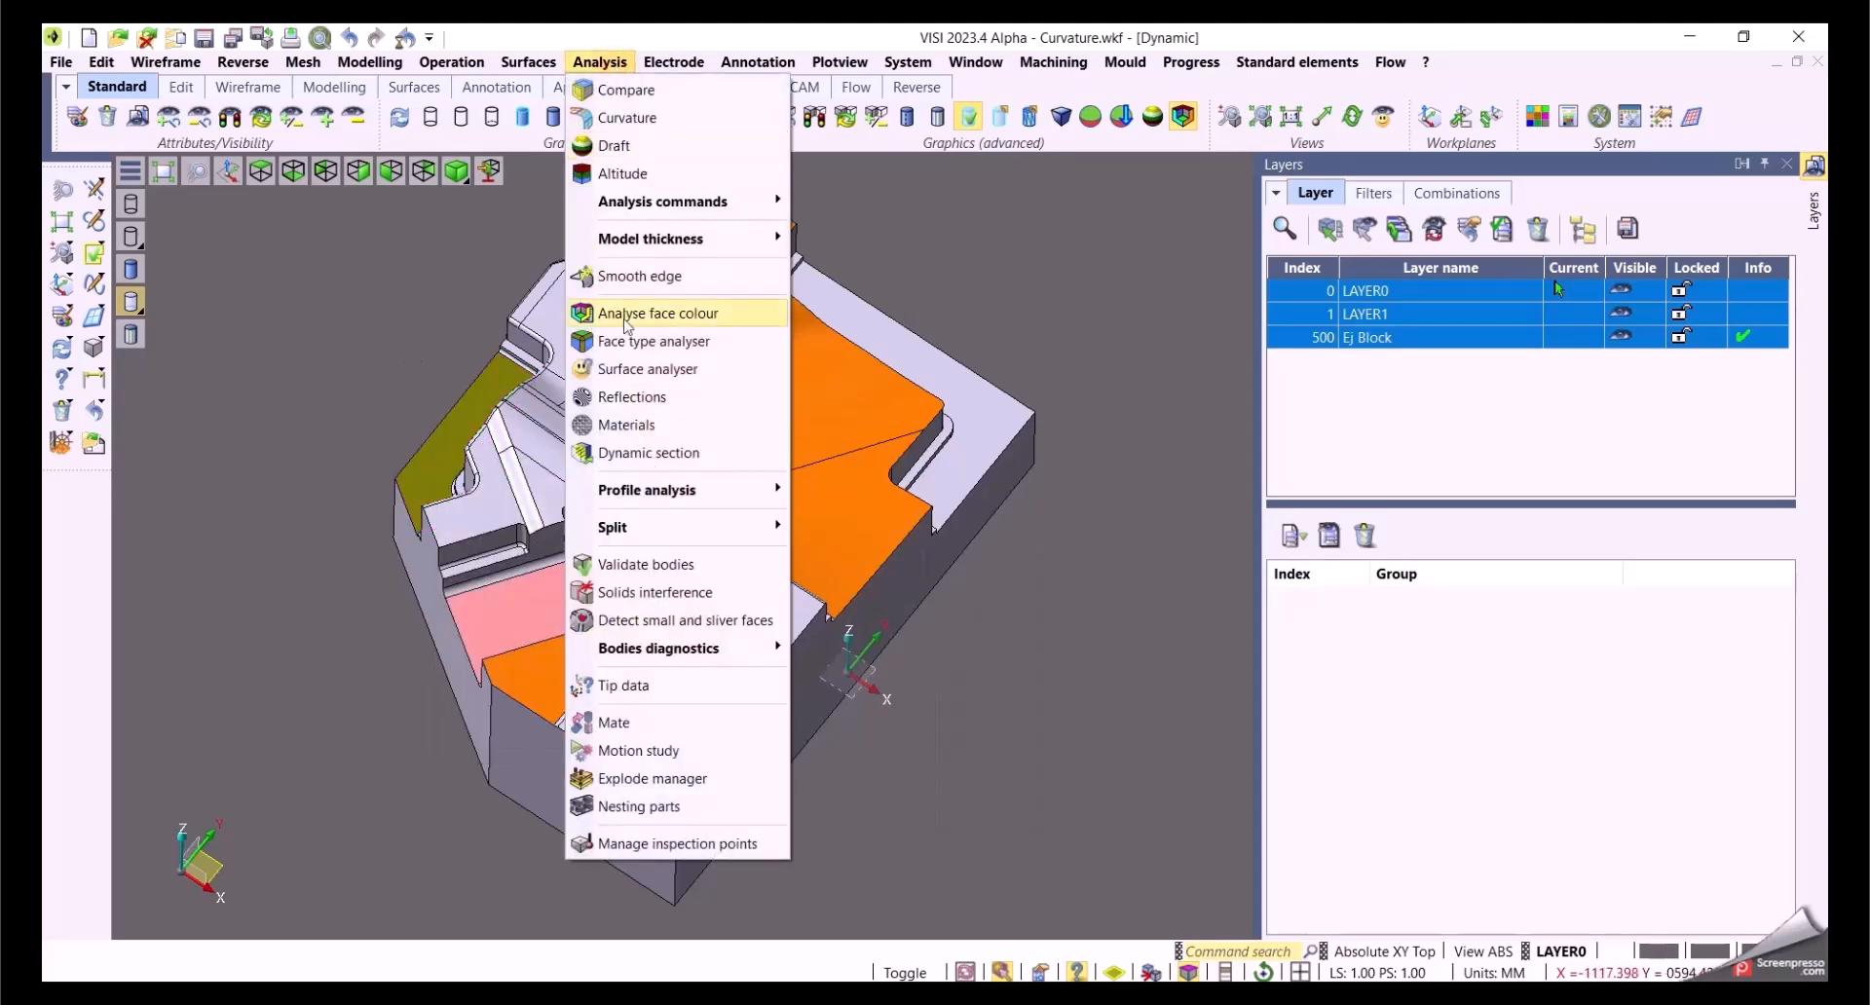
{"action": "left_click", "coordinate": [619, 370]}
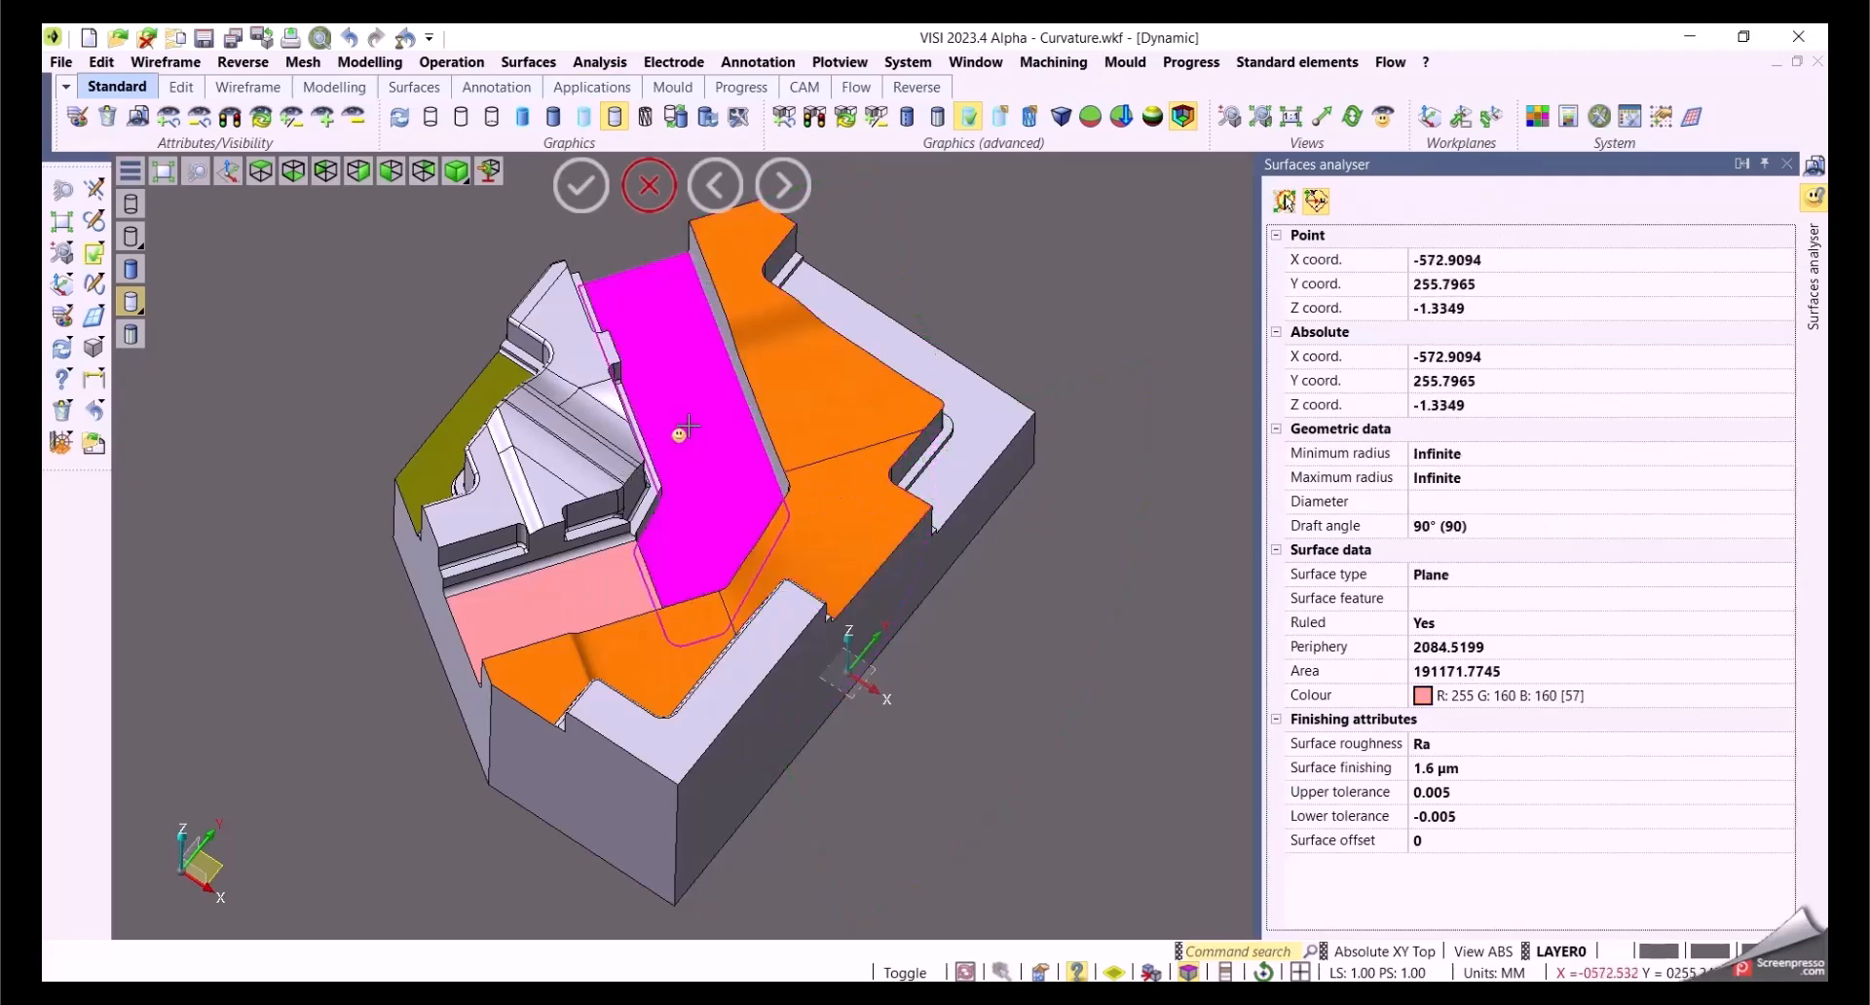
{"action": "right_click", "coordinate": [1077, 293]}
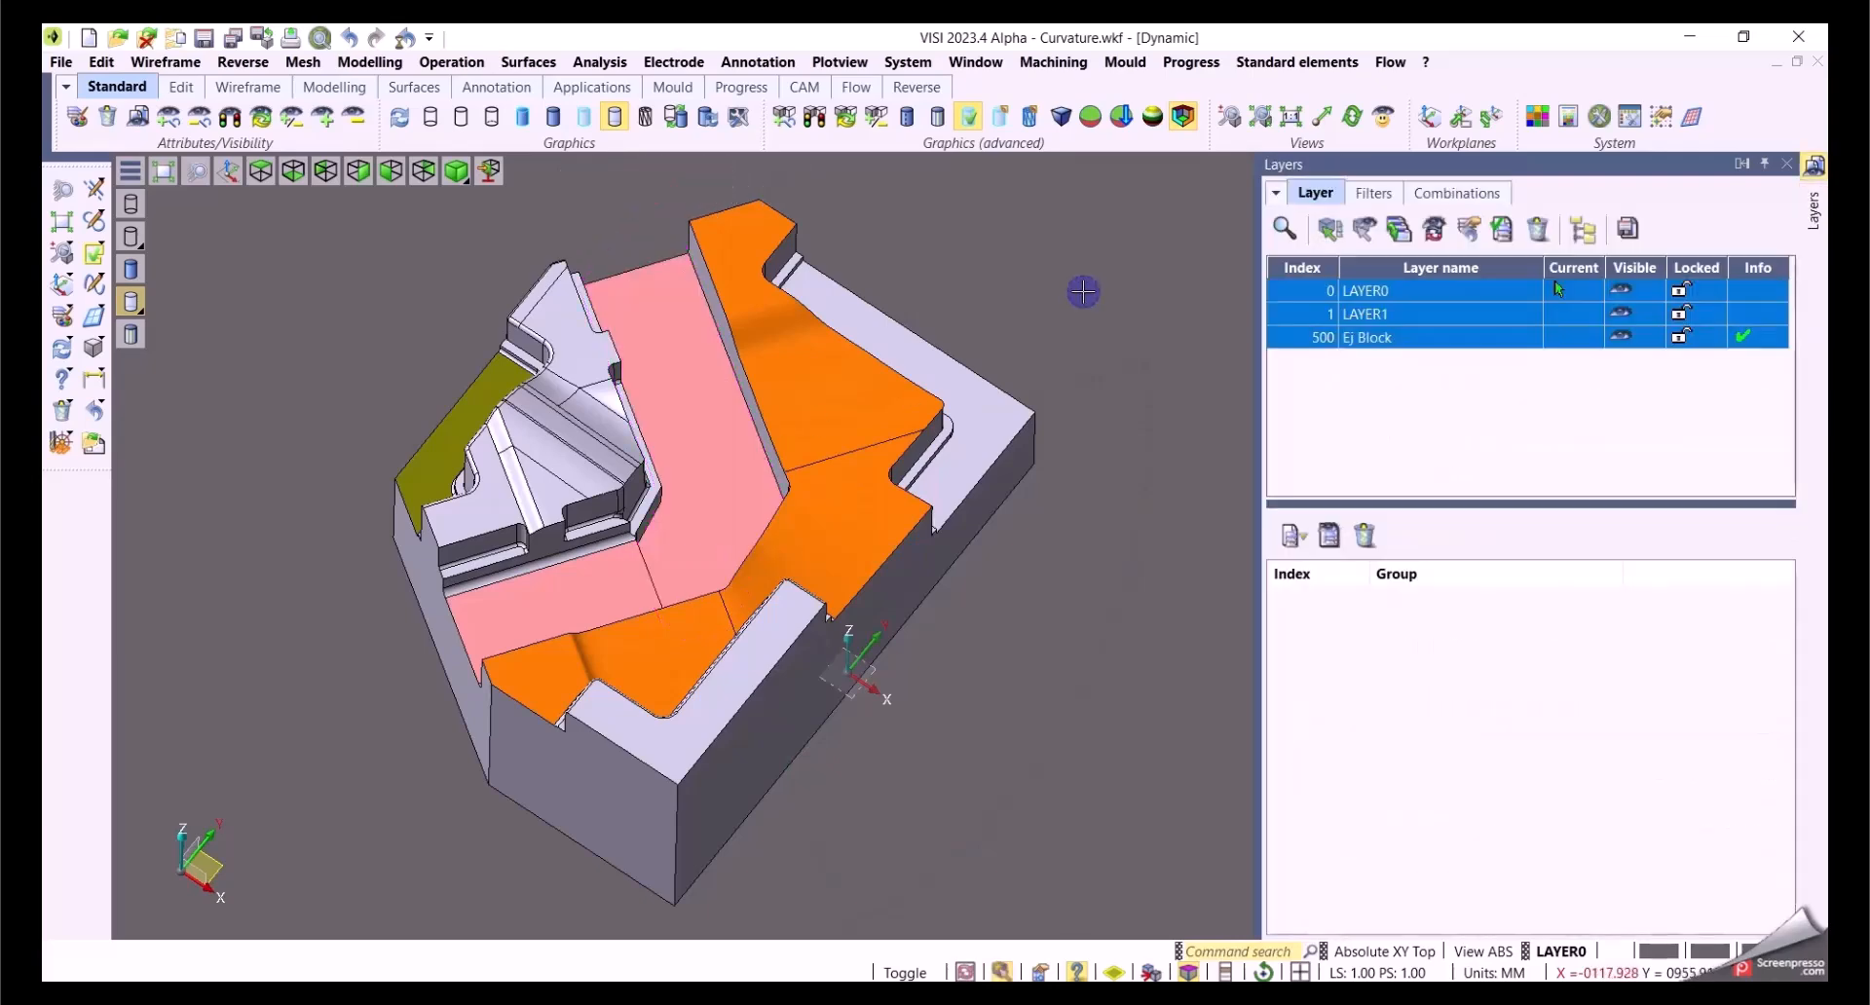
Step: Query the long pink face to read its finishing attributes
{"action": "left_click", "coordinate": [62, 379]}
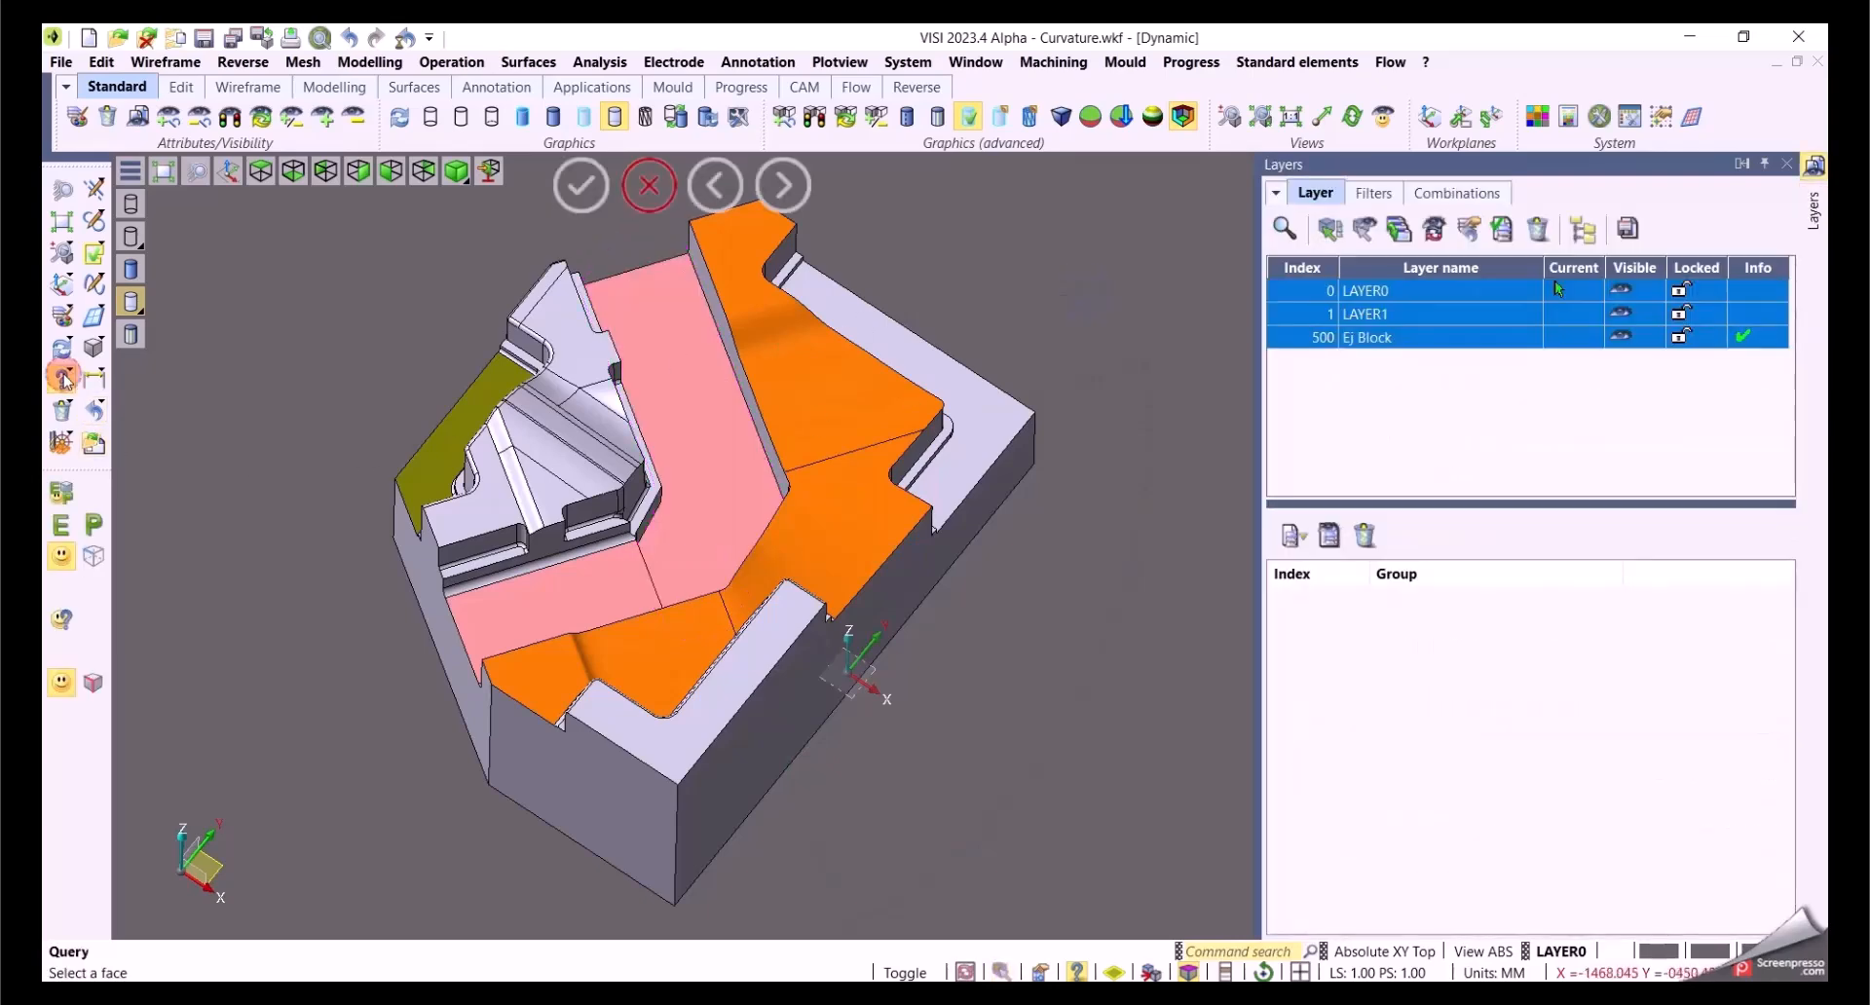
{"action": "left_click", "coordinate": [718, 508]}
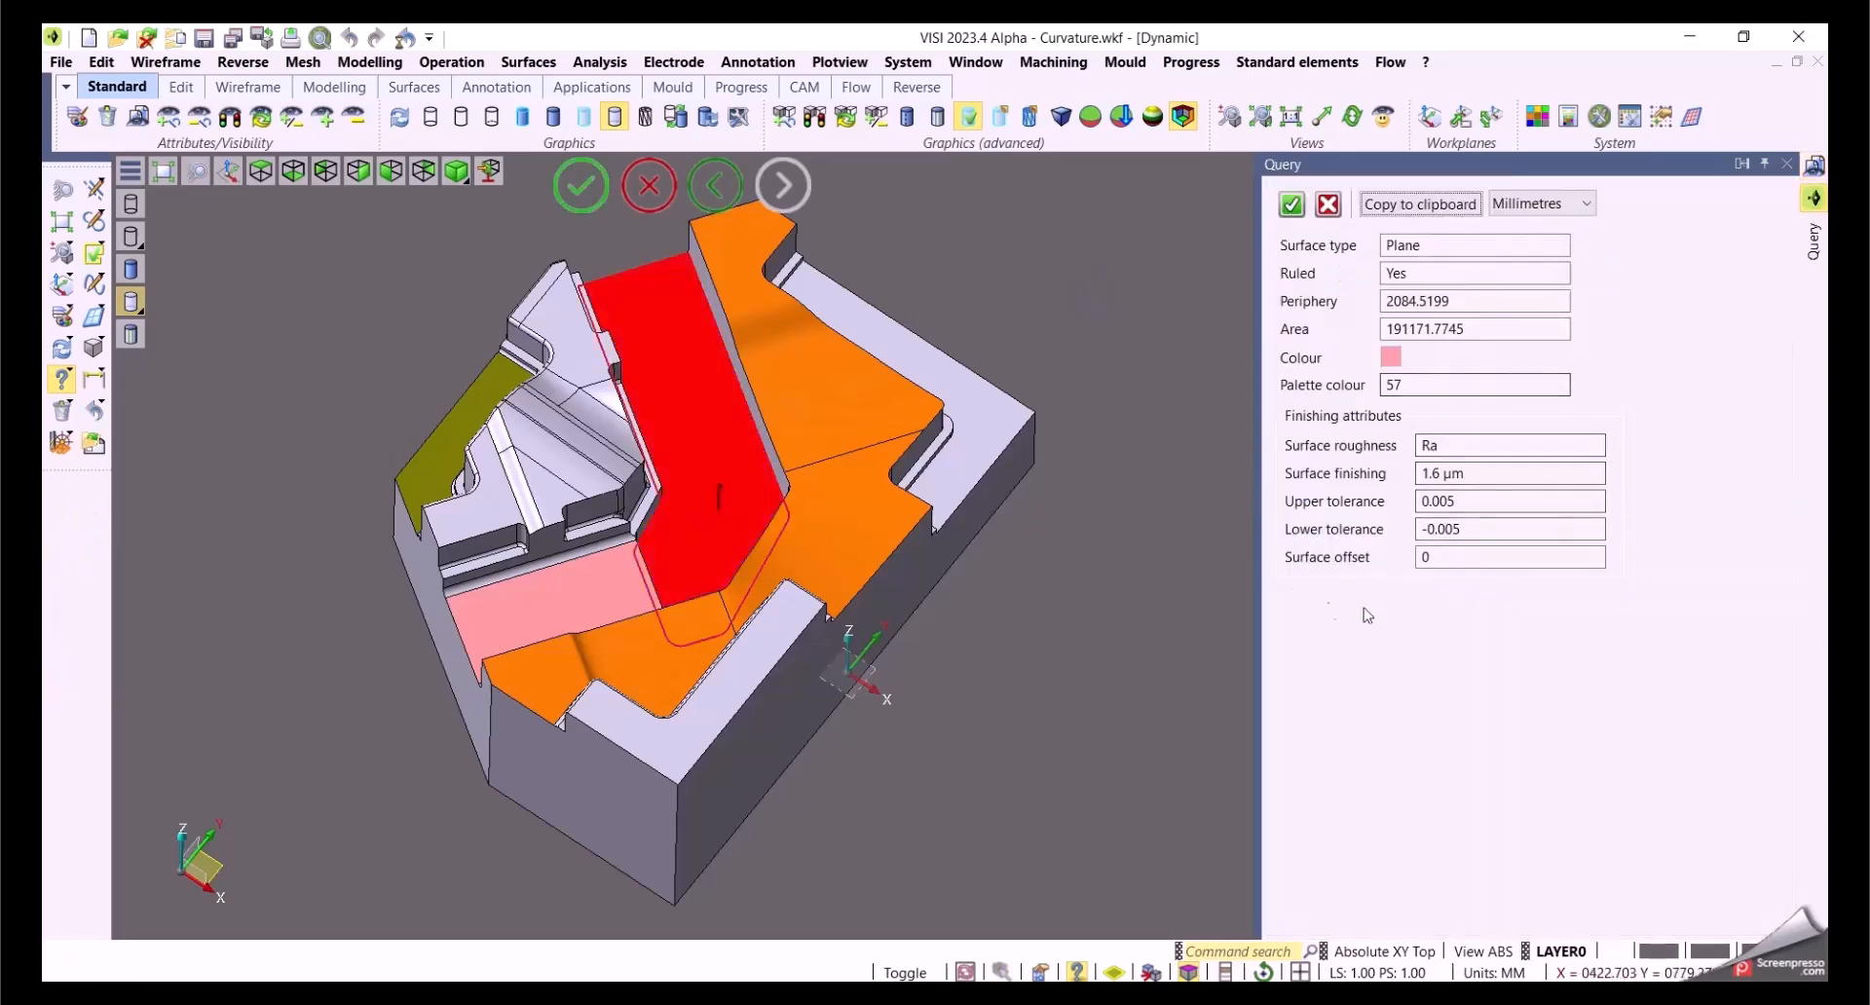
{"action": "right_click", "coordinate": [1142, 489]}
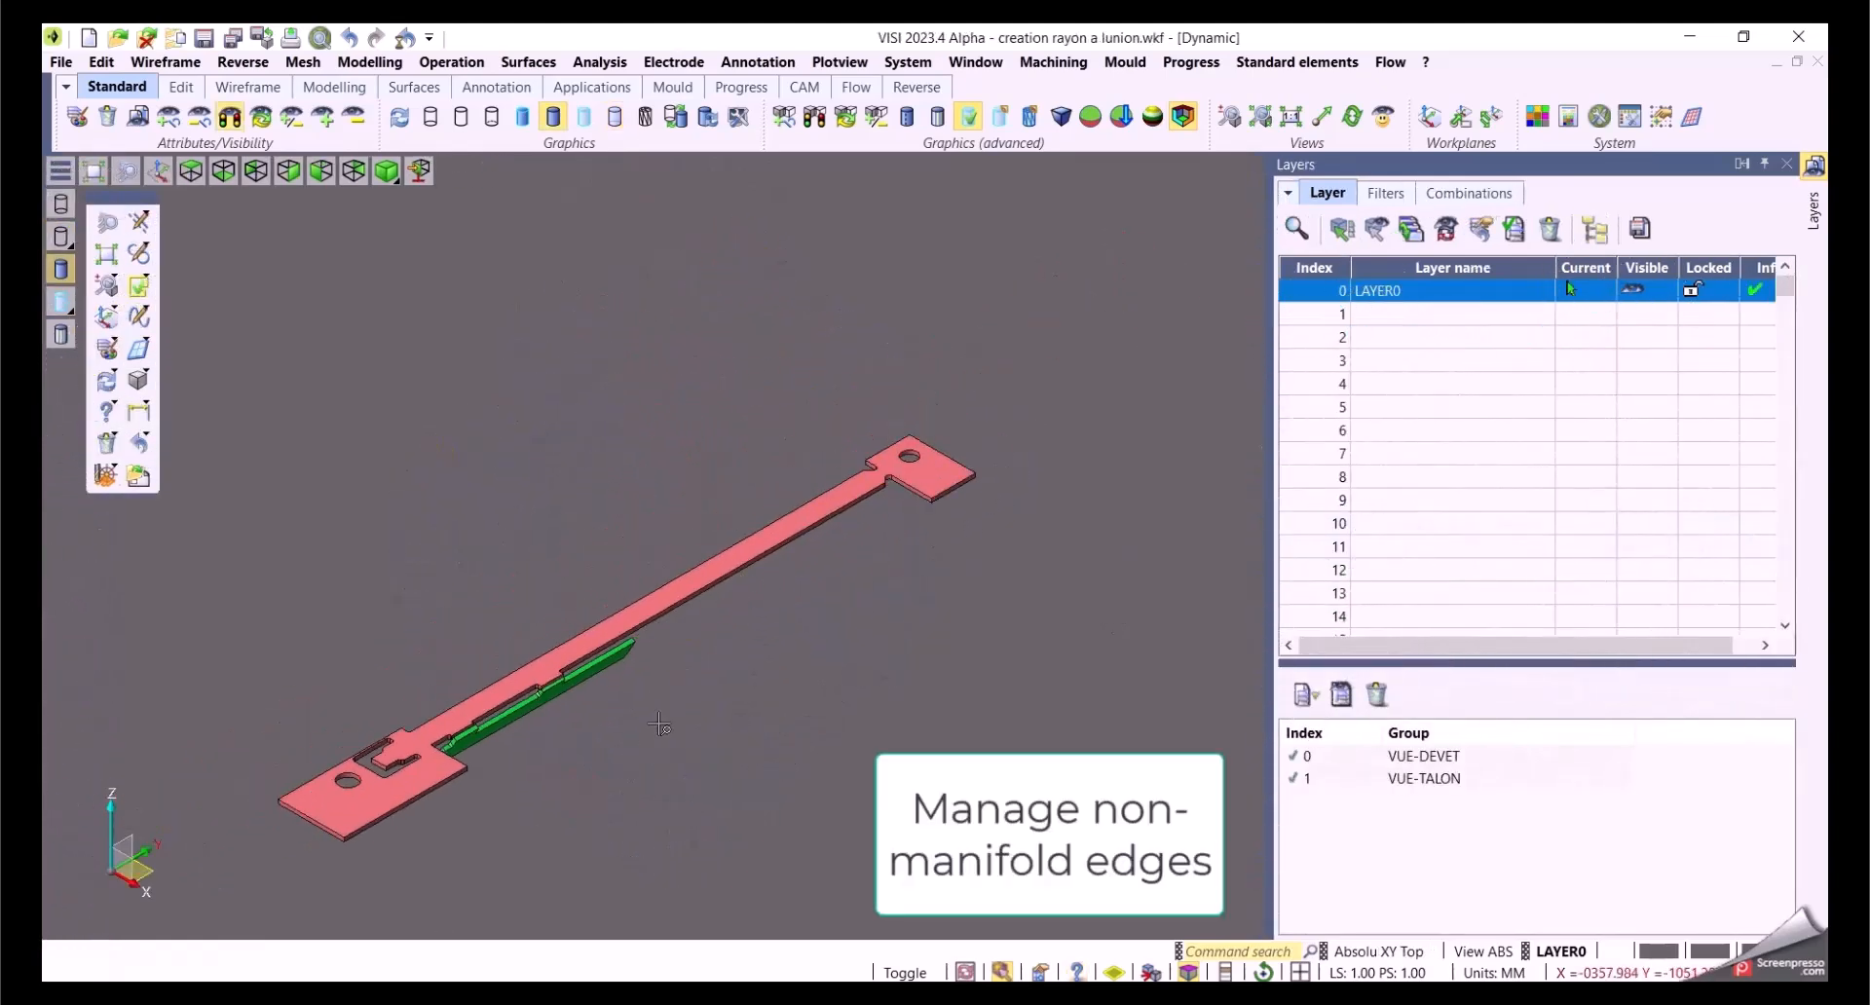
Step: Set up a Unite of the pink strip part and the green body running along its edge
{"action": "scroll", "coordinate": [706, 651], "scroll_direction": "up", "scroll_amount": 5}
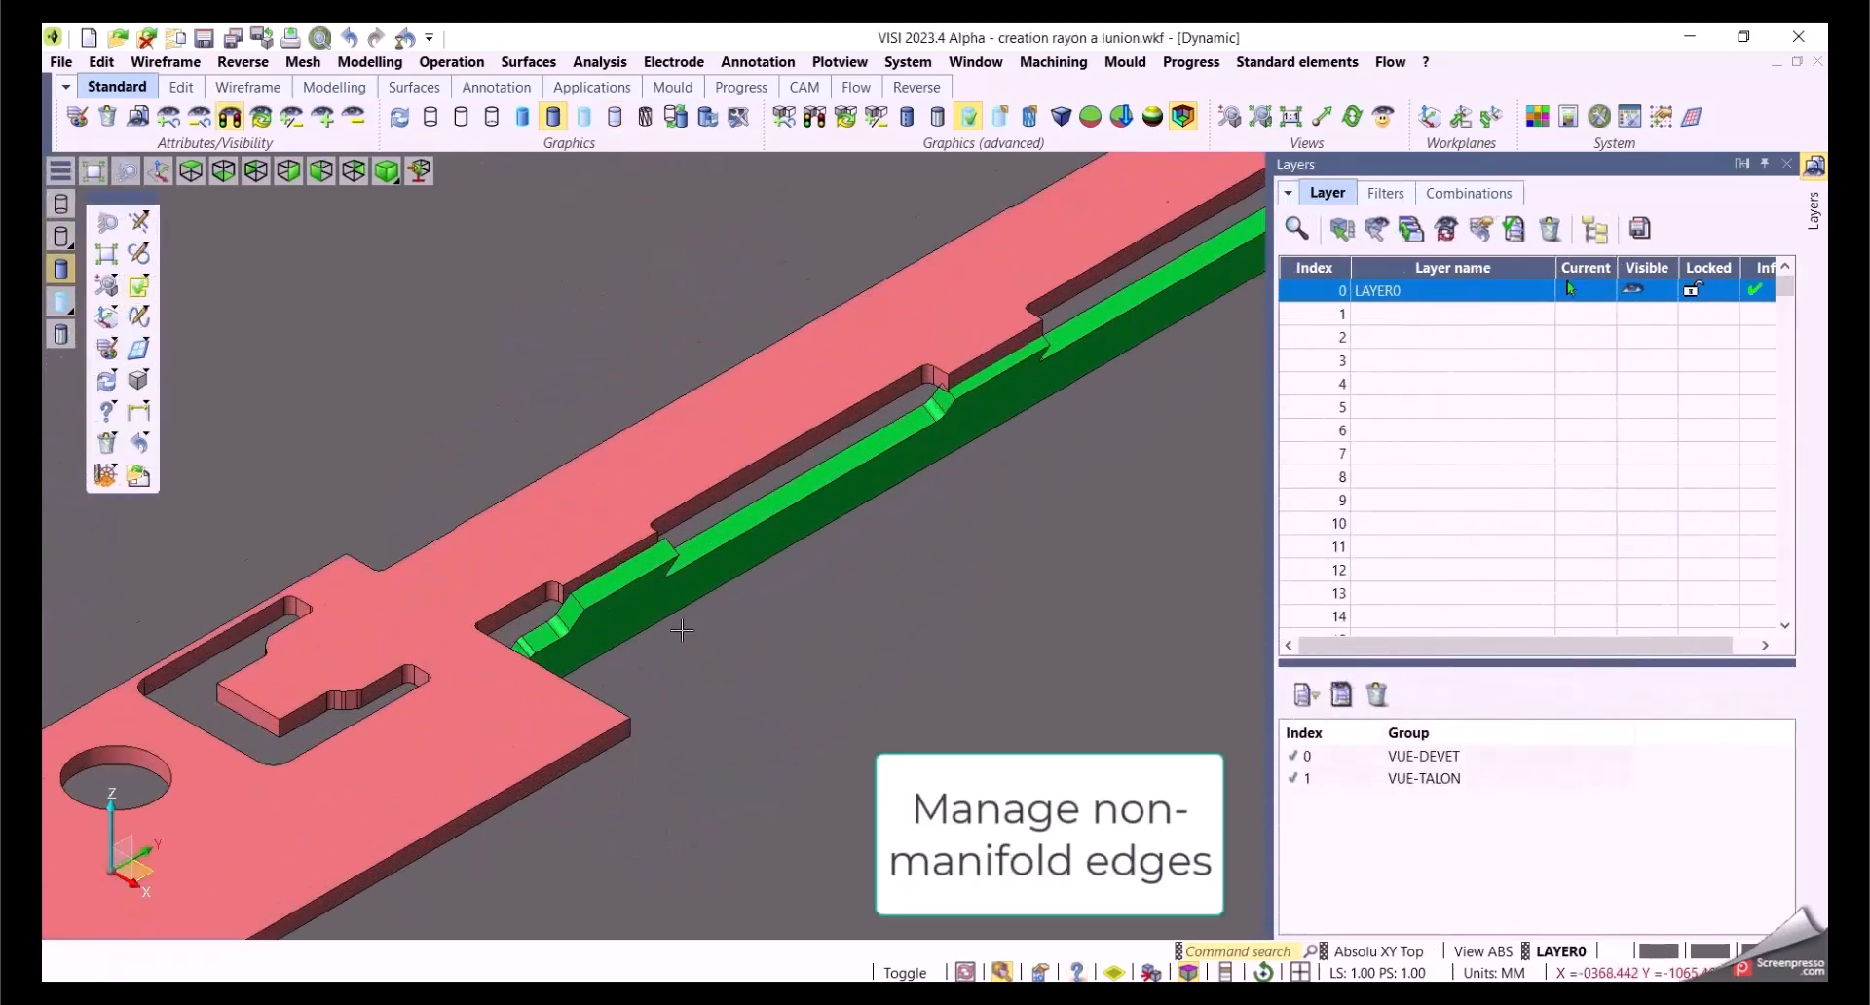
{"action": "scroll", "coordinate": [832, 737], "scroll_direction": "down", "scroll_amount": 2}
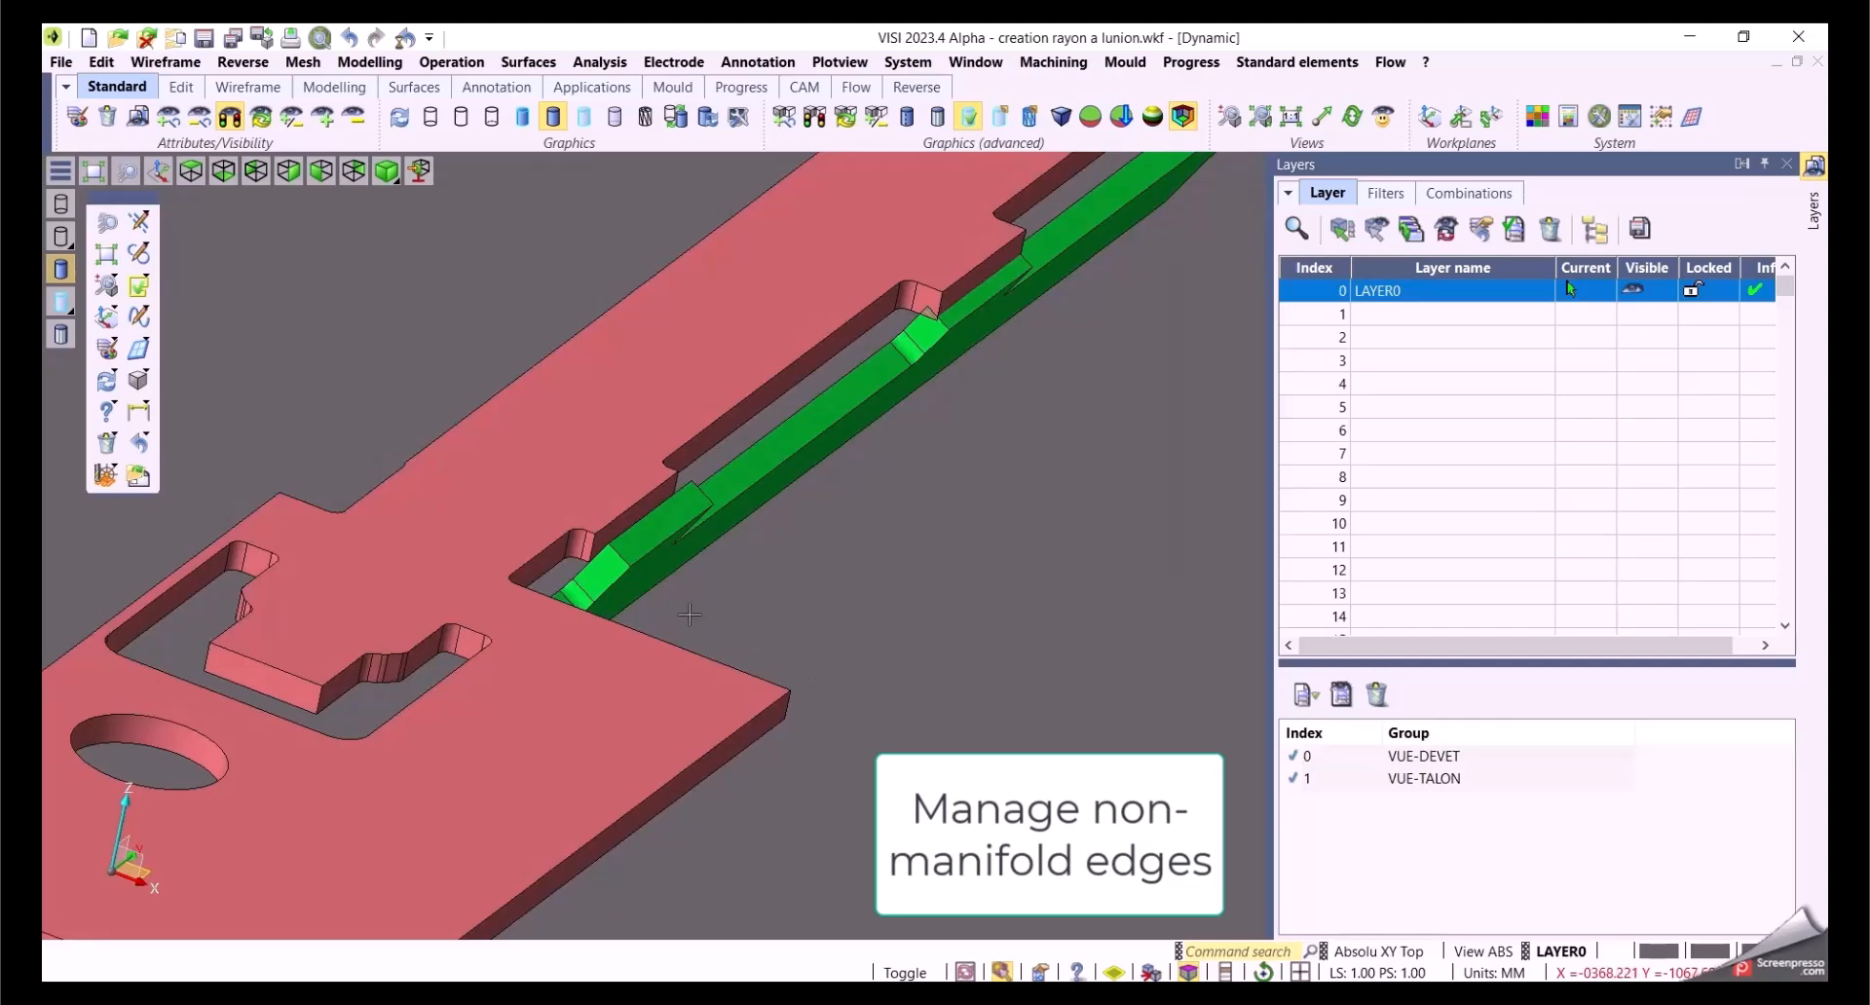
{"action": "scroll", "coordinate": [688, 615], "scroll_direction": "up", "scroll_amount": 6}
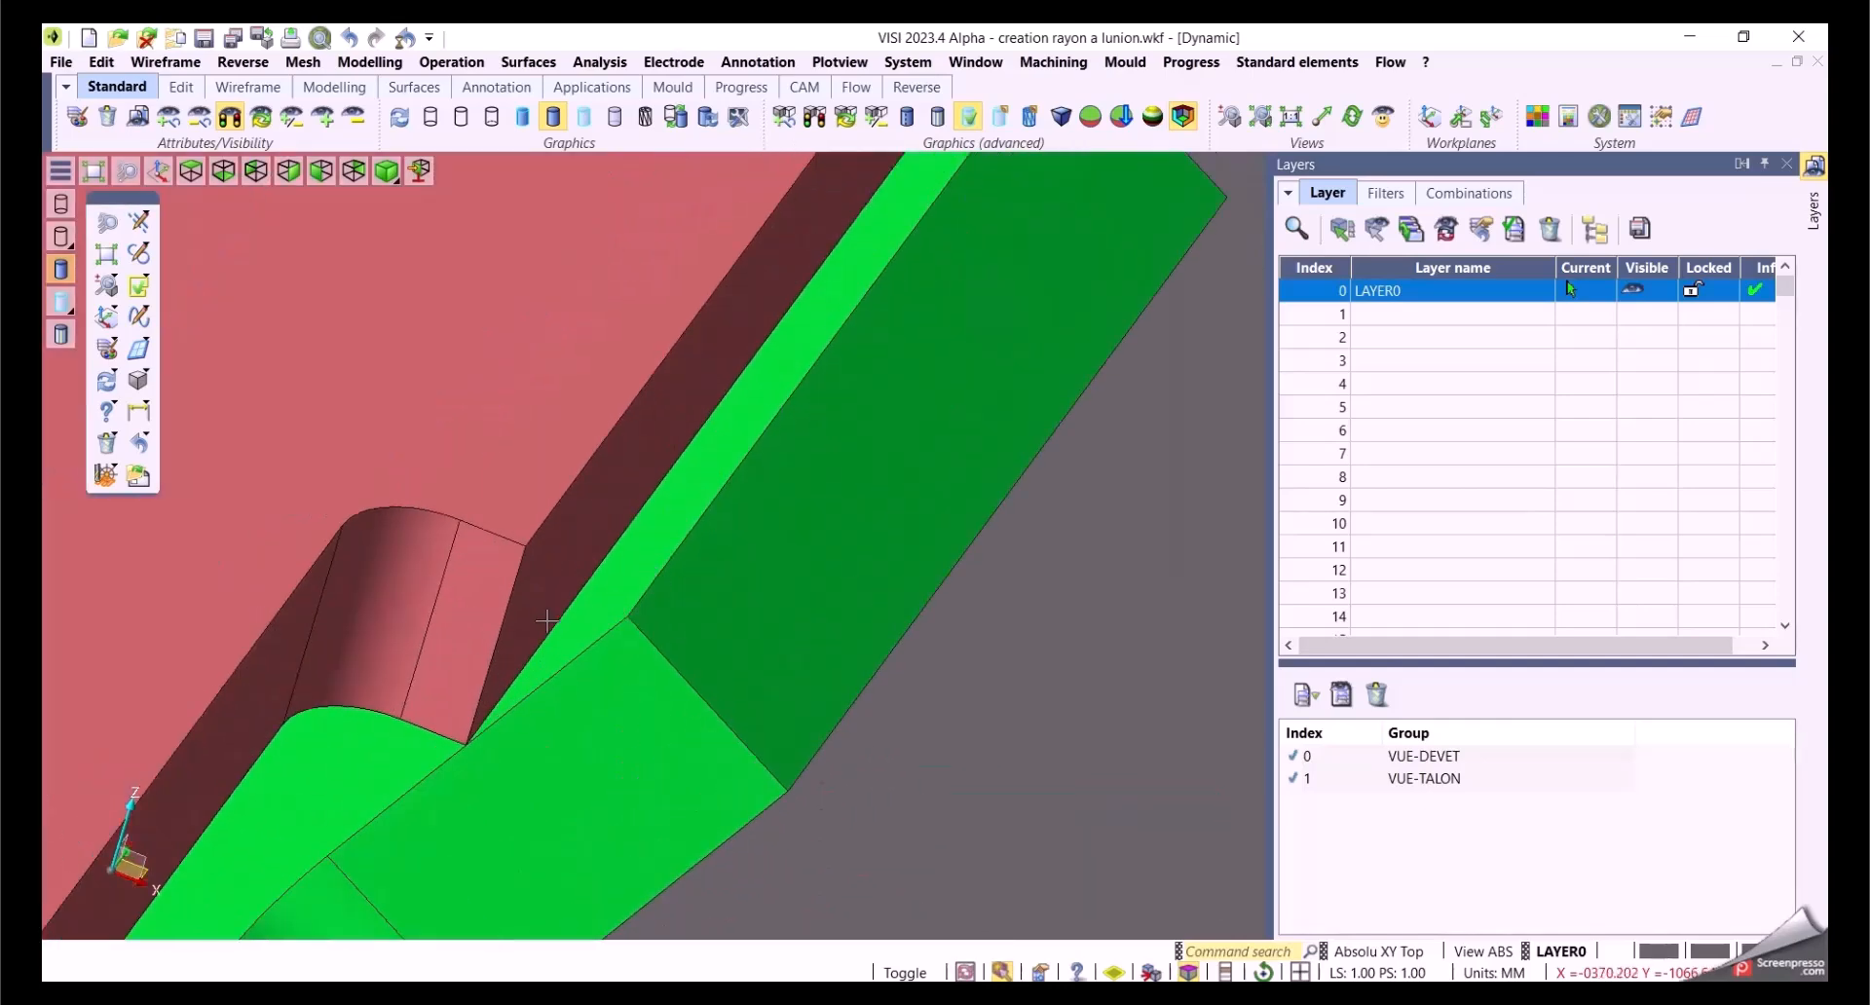
{"action": "scroll", "coordinate": [547, 631], "scroll_direction": "down", "scroll_amount": 5}
{"action": "scroll", "coordinate": [912, 346], "scroll_direction": "up", "scroll_amount": 4}
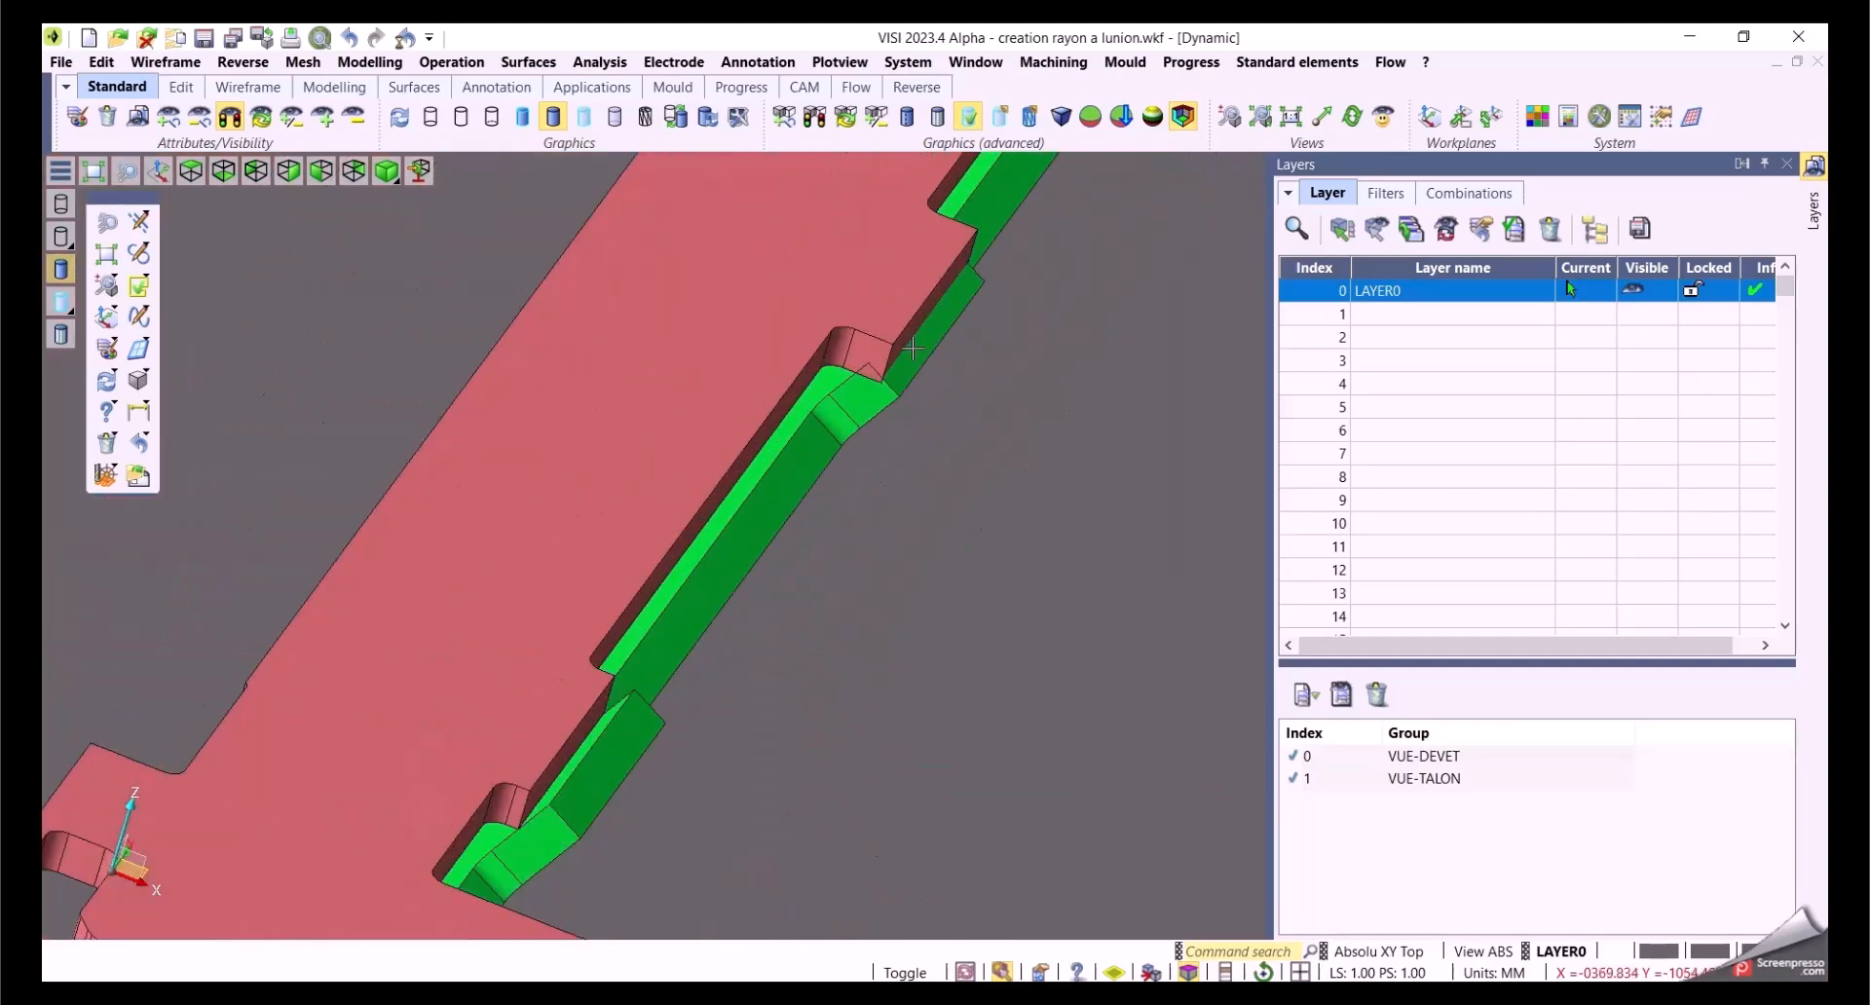
{"action": "scroll", "coordinate": [913, 346], "scroll_direction": "up", "scroll_amount": 3}
{"action": "scroll", "coordinate": [826, 633], "scroll_direction": "down", "scroll_amount": 6}
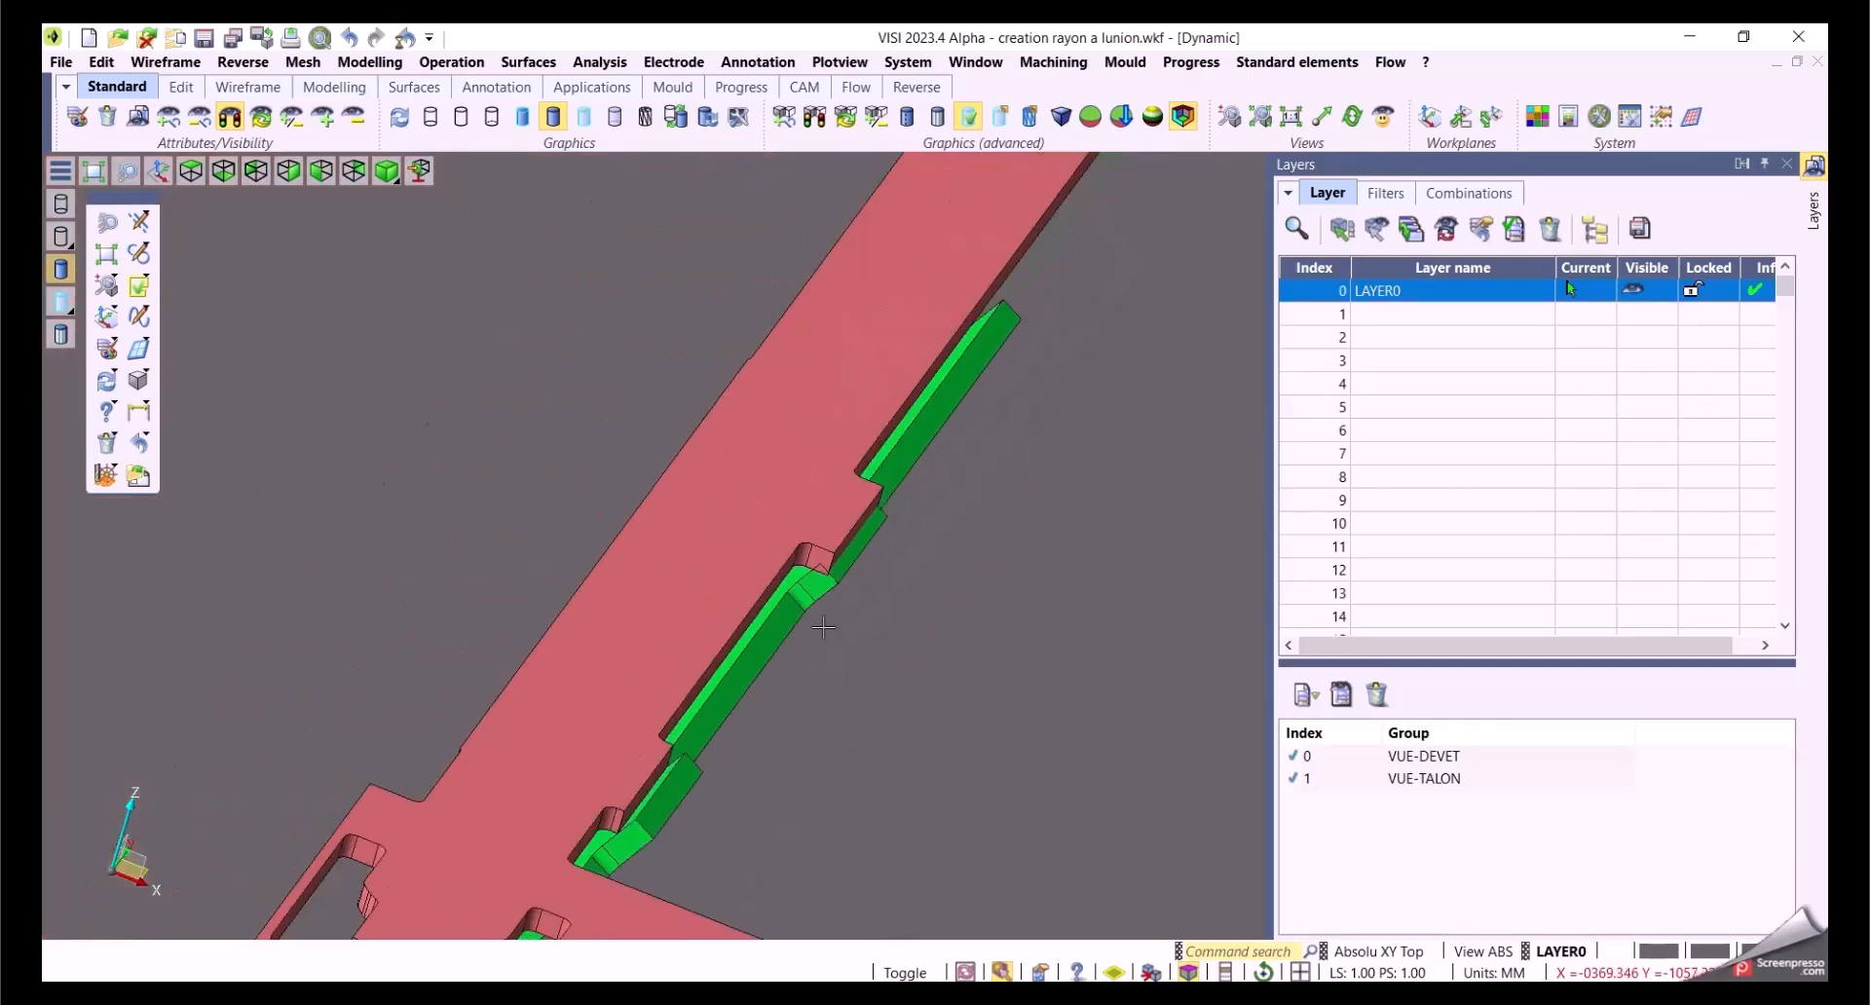
{"action": "left_click", "coordinate": [451, 61]}
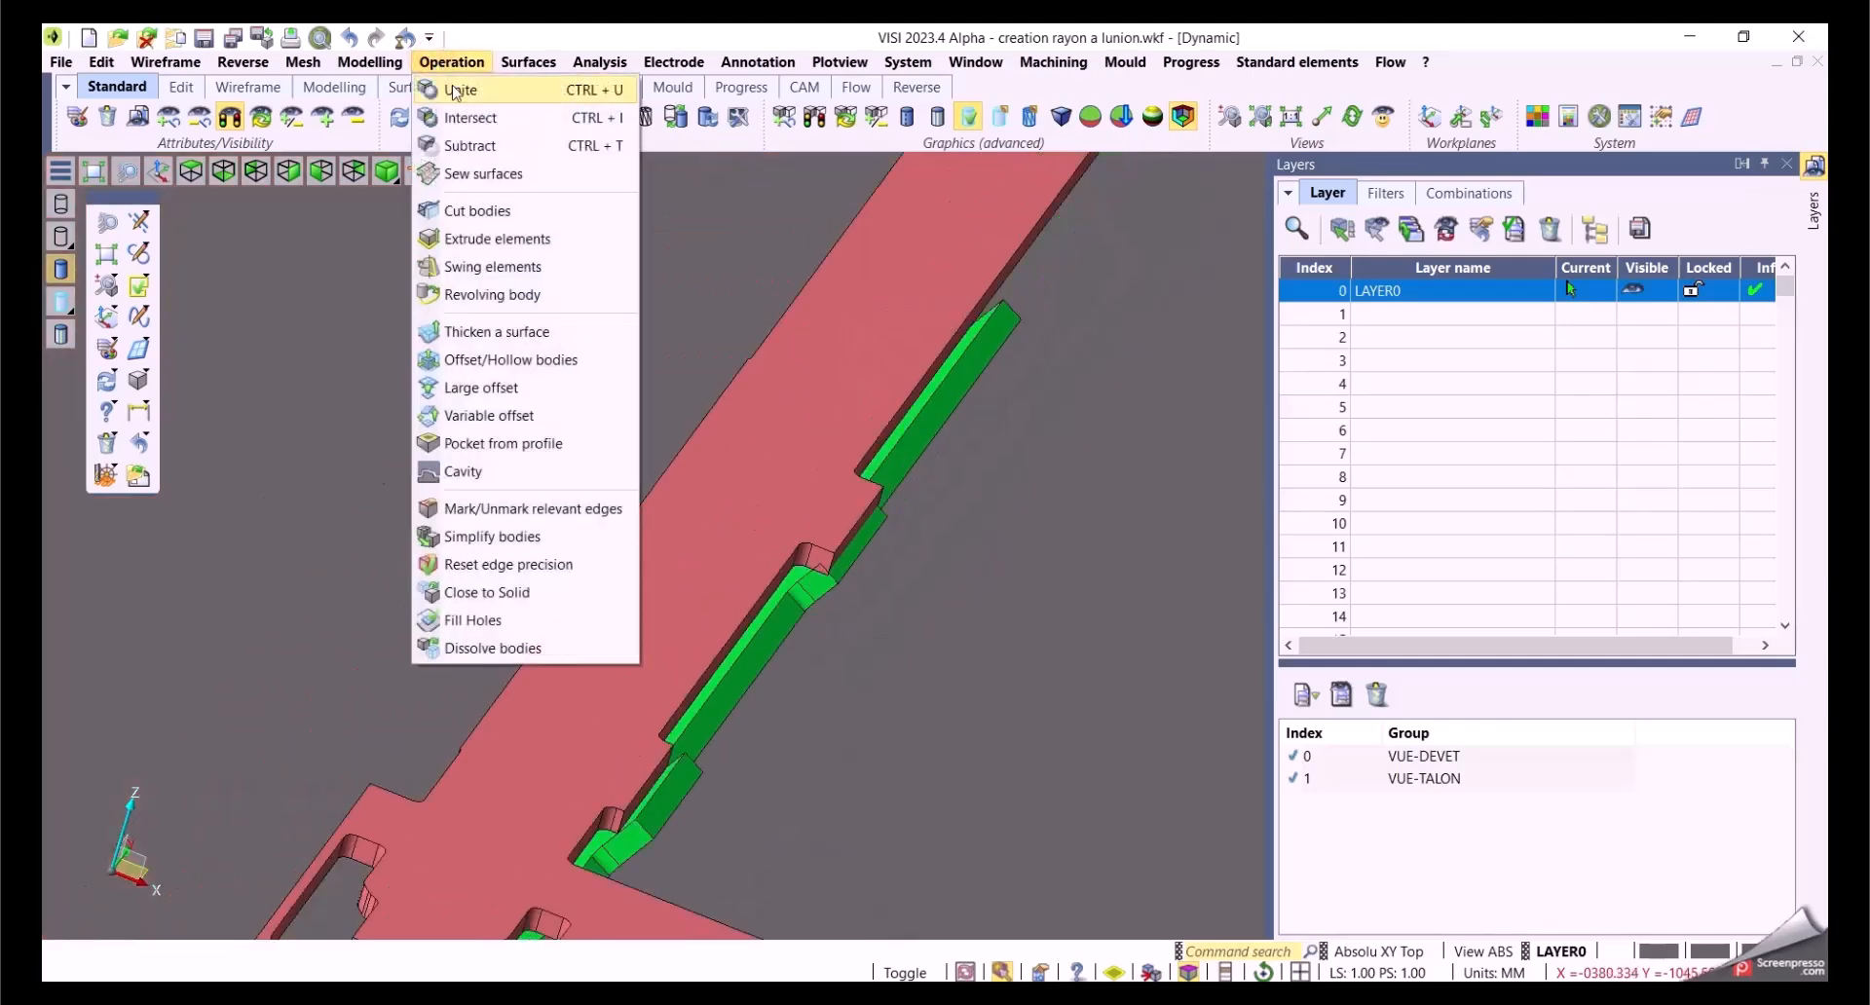
{"action": "left_click", "coordinate": [455, 90]}
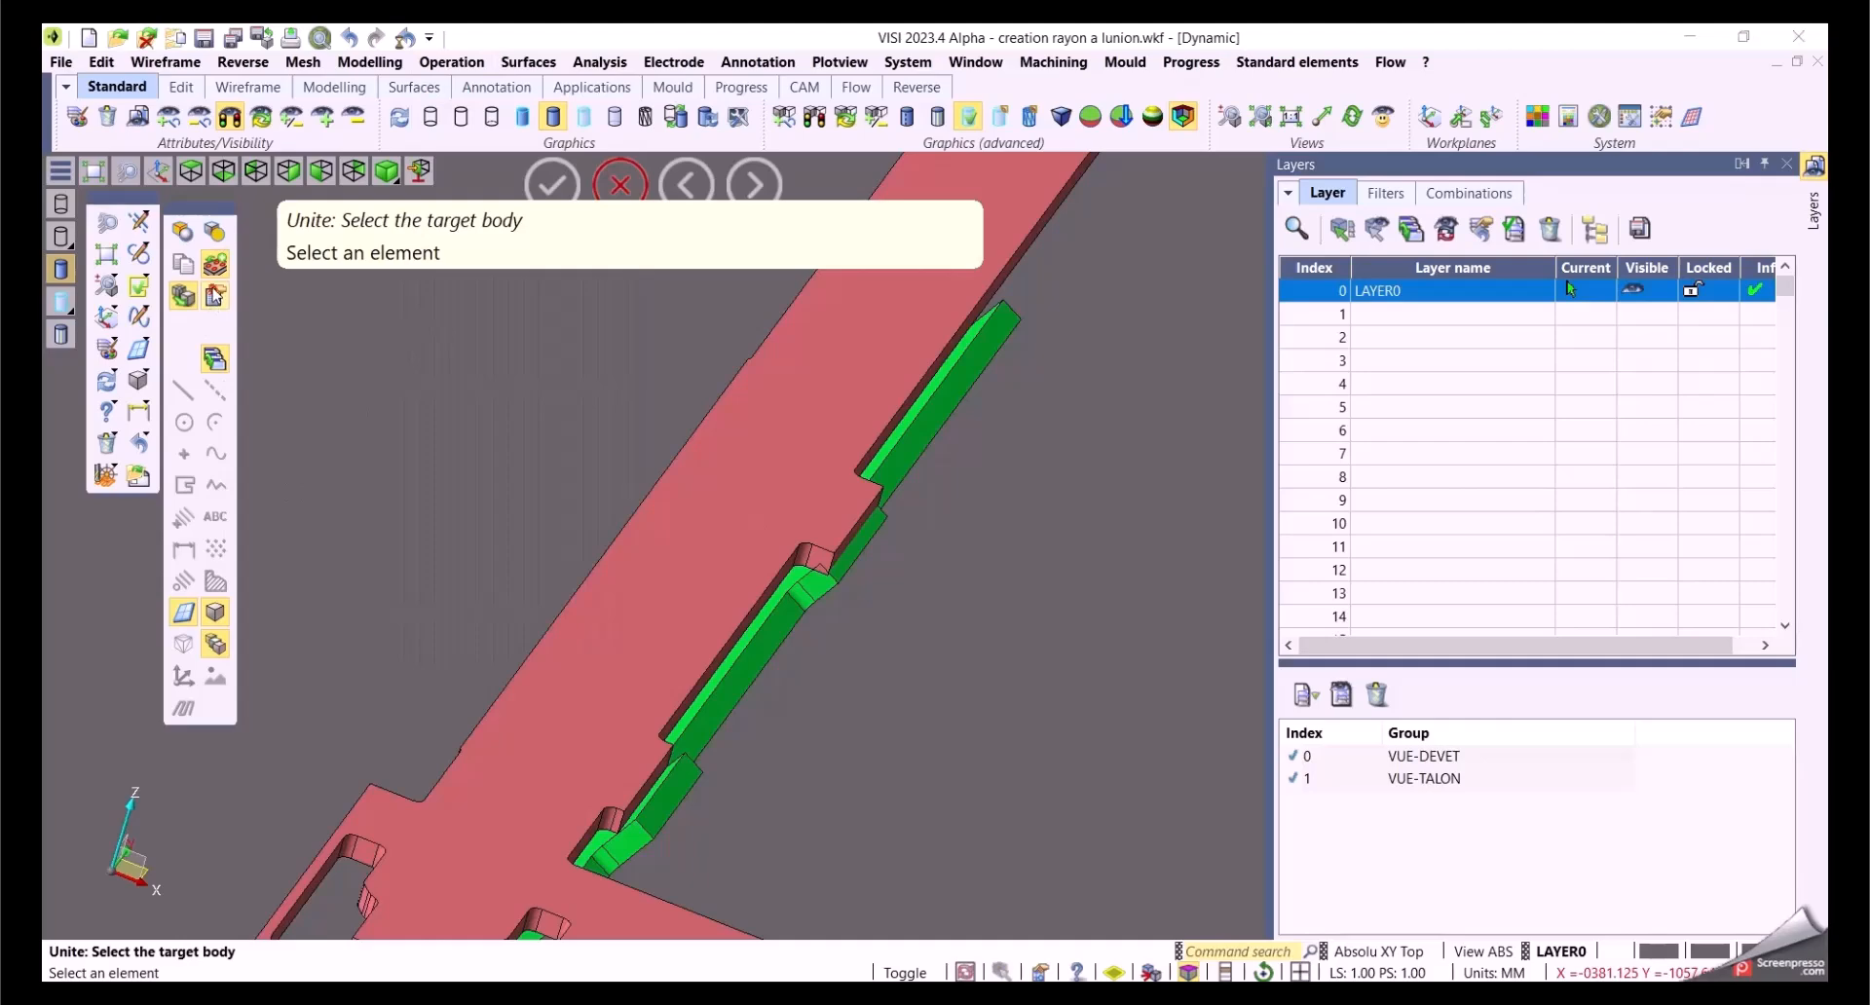
{"action": "left_click", "coordinate": [888, 506]}
{"action": "left_click", "coordinate": [925, 441]}
{"action": "right_click", "coordinate": [927, 444]}
{"action": "middle_click_drag", "start_coordinate": [1047, 713], "coordinate": [929, 592]}
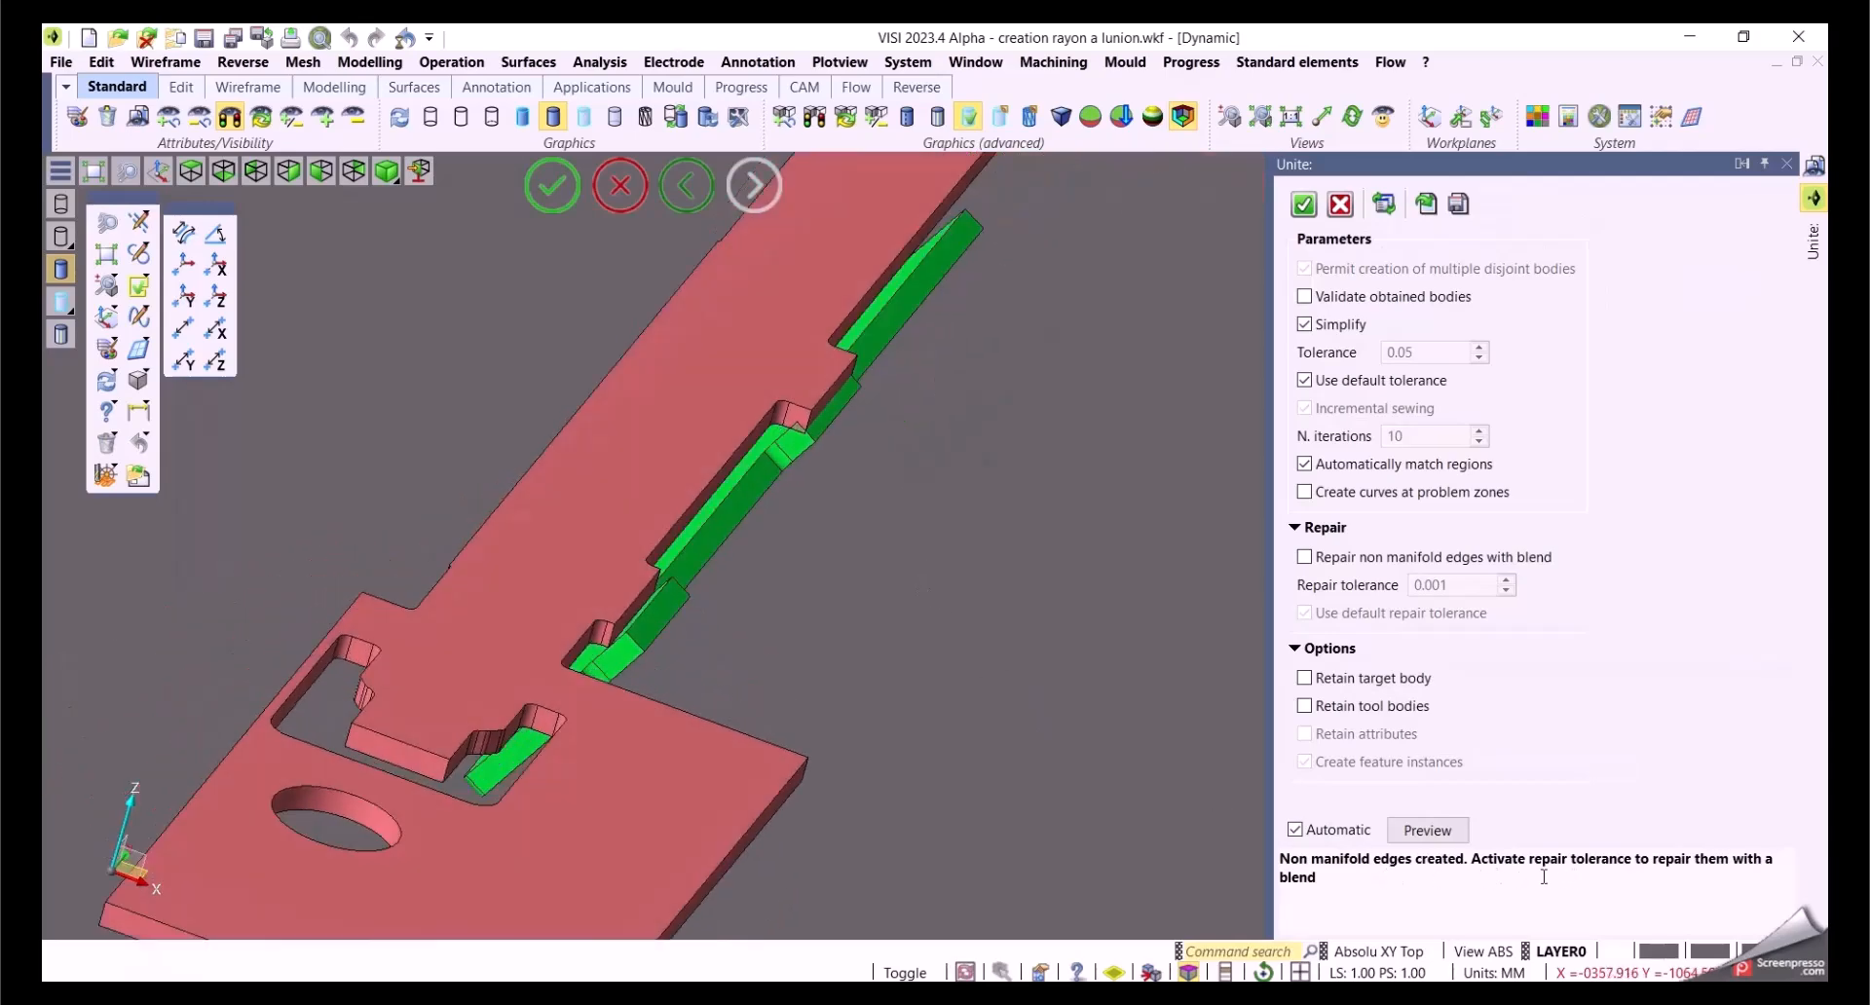
Step: Enable curve creation at problem zones for the union and inspect the problem edges in wireframe, returning to the shaded display
{"action": "left_click", "coordinate": [1304, 492]}
{"action": "scroll", "coordinate": [711, 665], "scroll_direction": "up", "scroll_amount": 5}
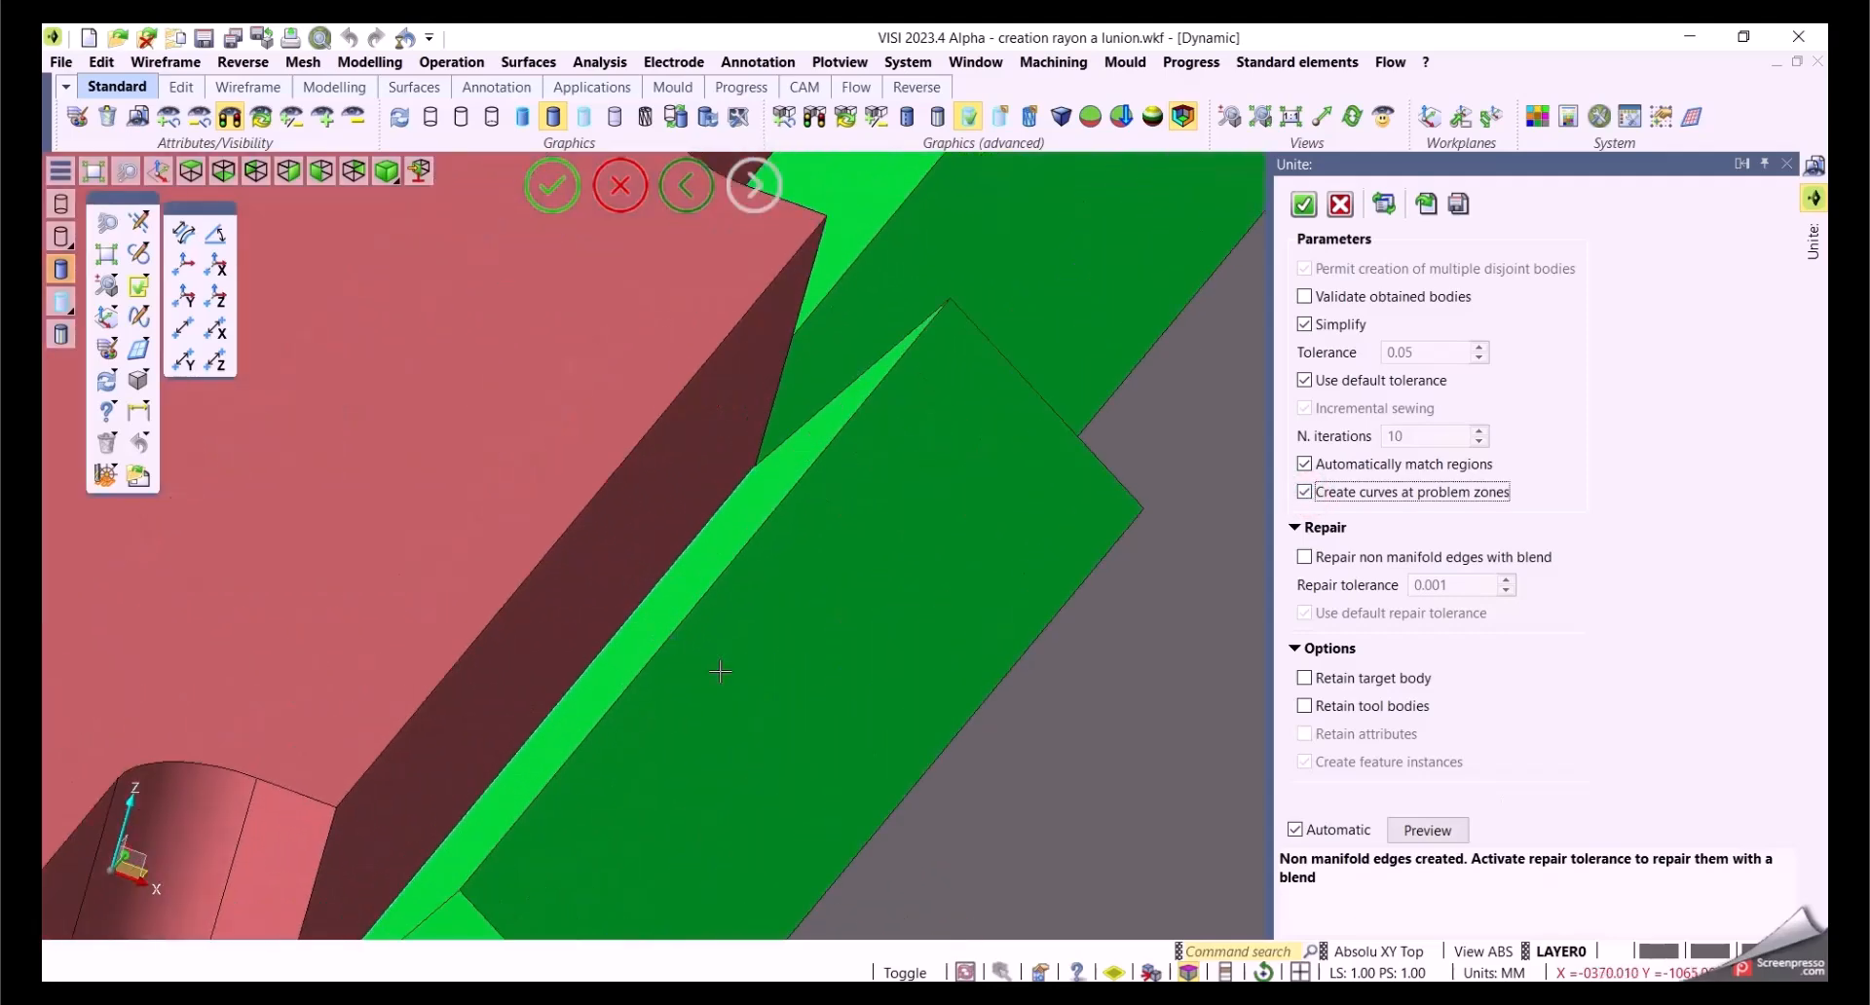
{"action": "scroll", "coordinate": [735, 651], "scroll_direction": "down", "scroll_amount": 3}
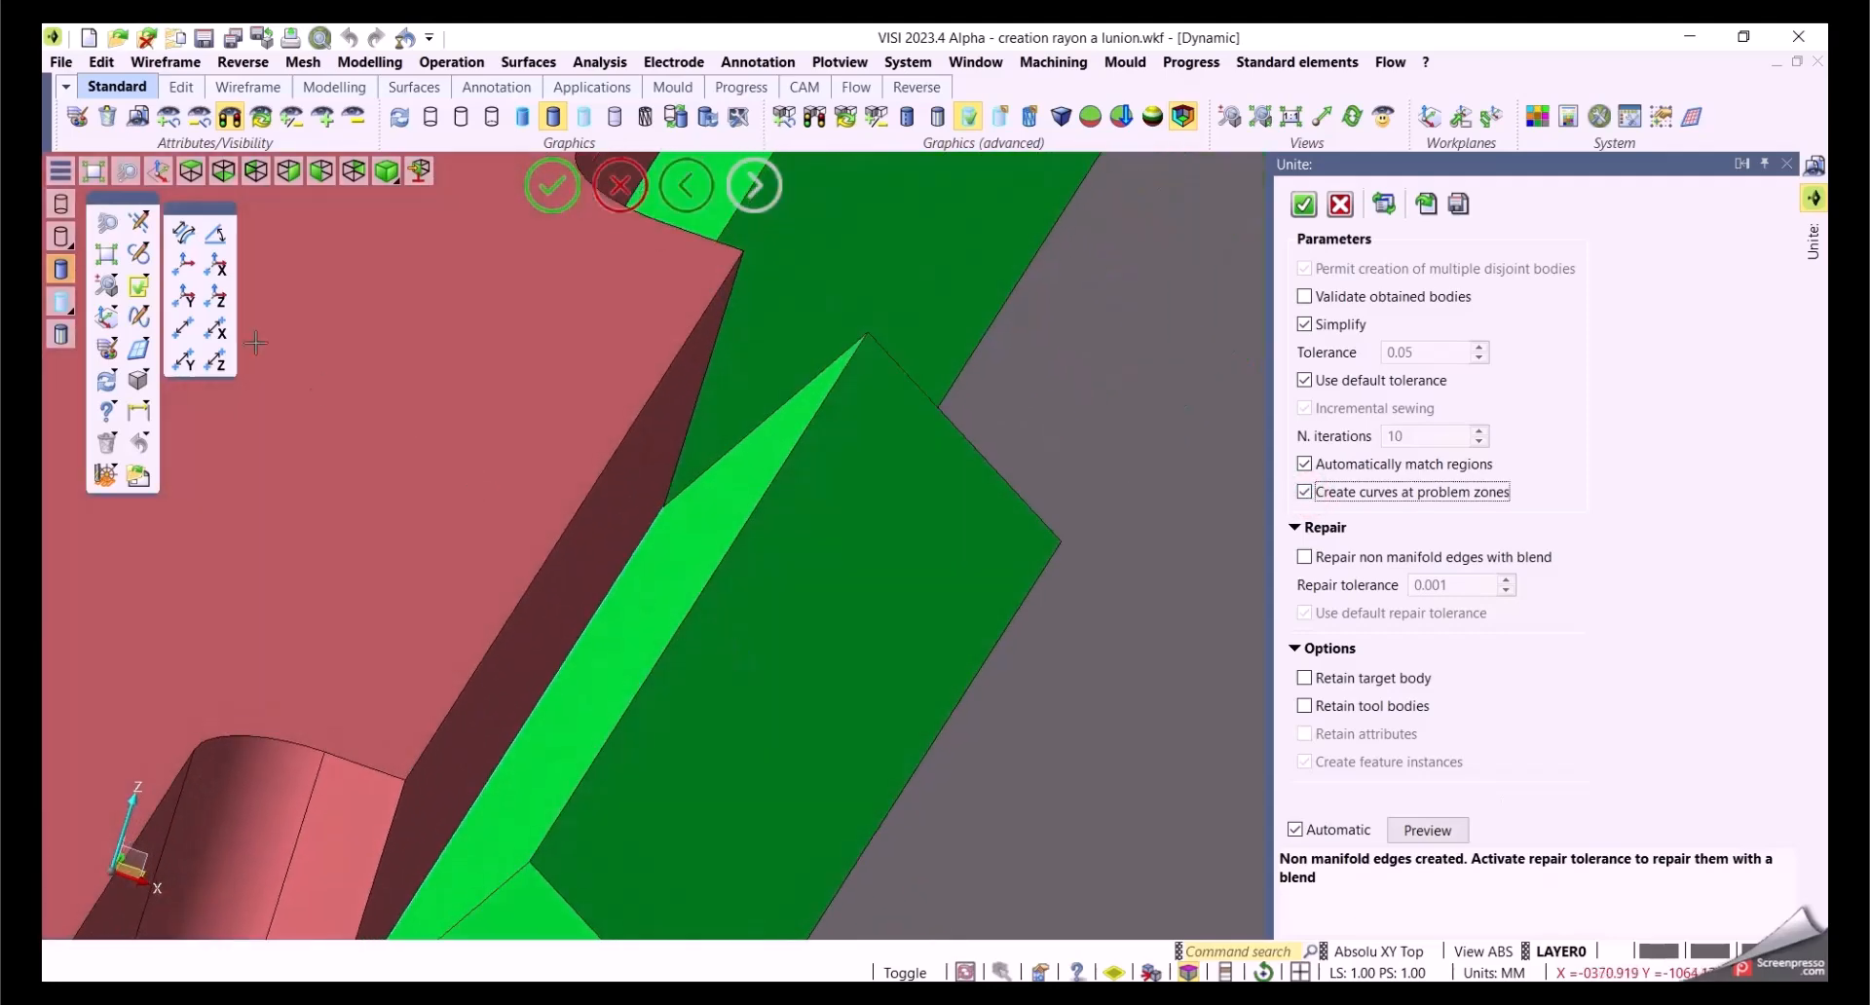
{"action": "left_click", "coordinate": [61, 205]}
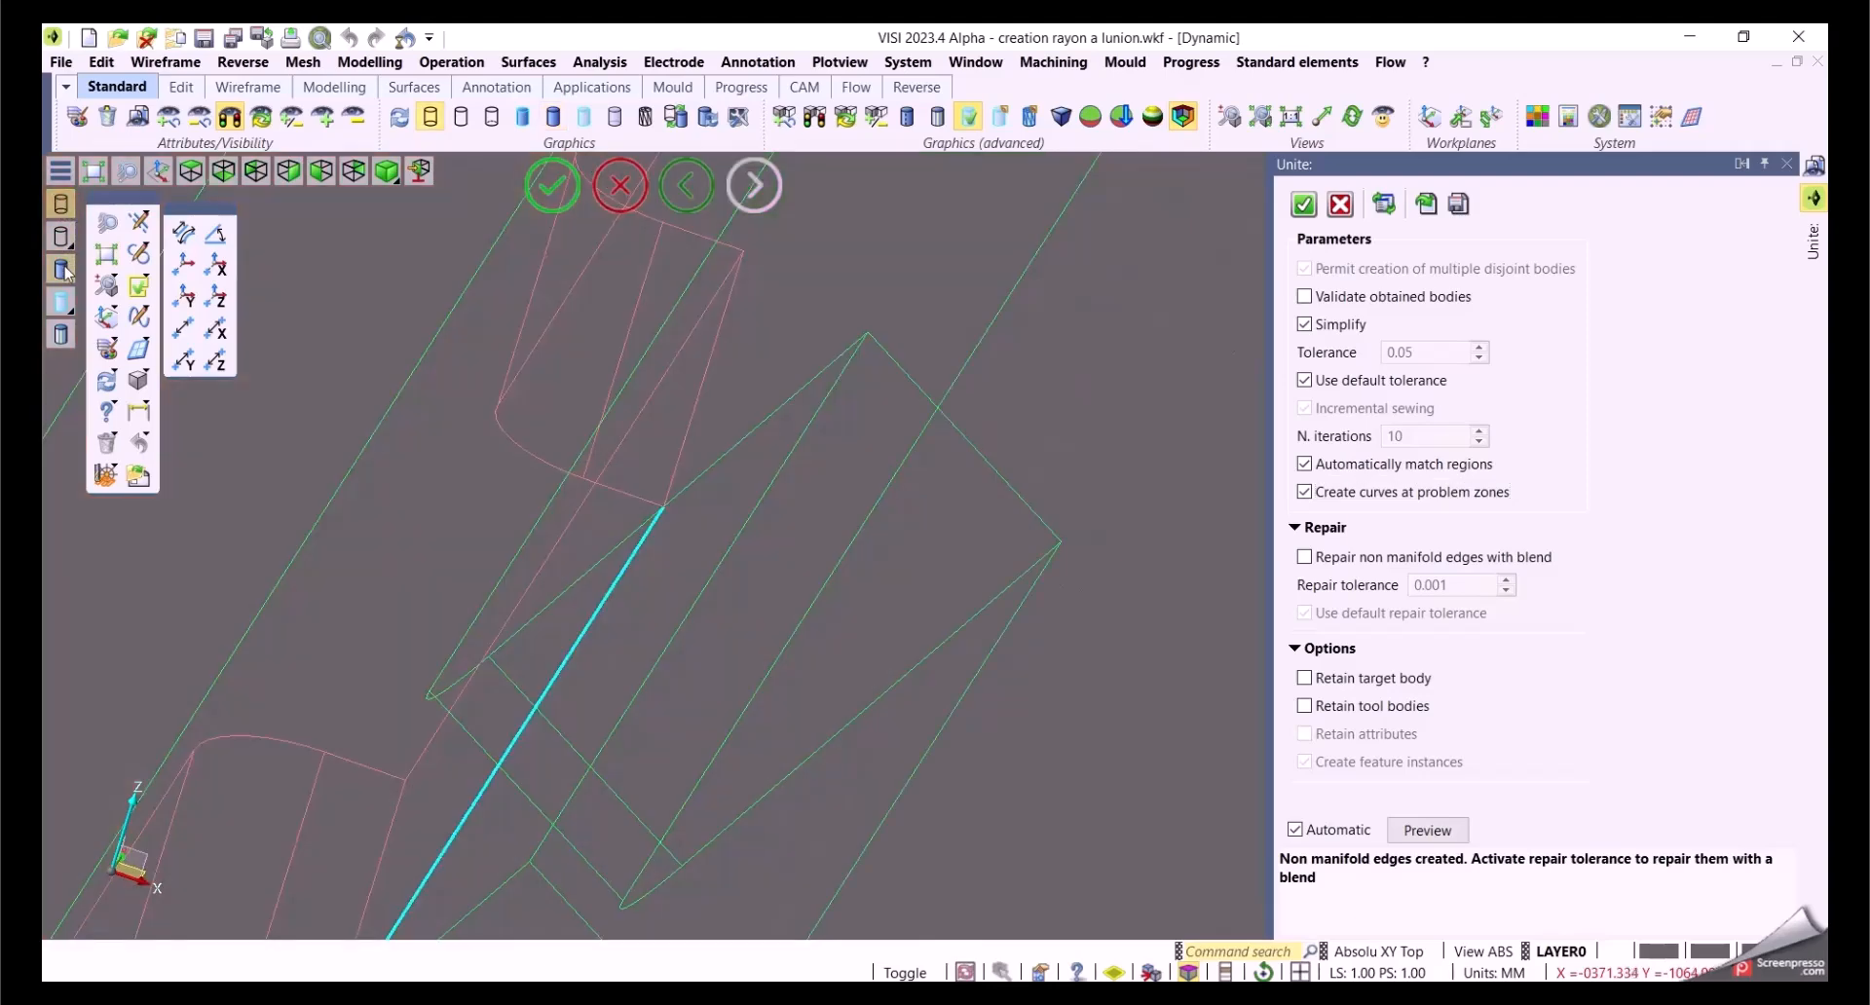
{"action": "left_click", "coordinate": [66, 275]}
{"action": "scroll", "coordinate": [760, 555], "scroll_direction": "up", "scroll_amount": 5}
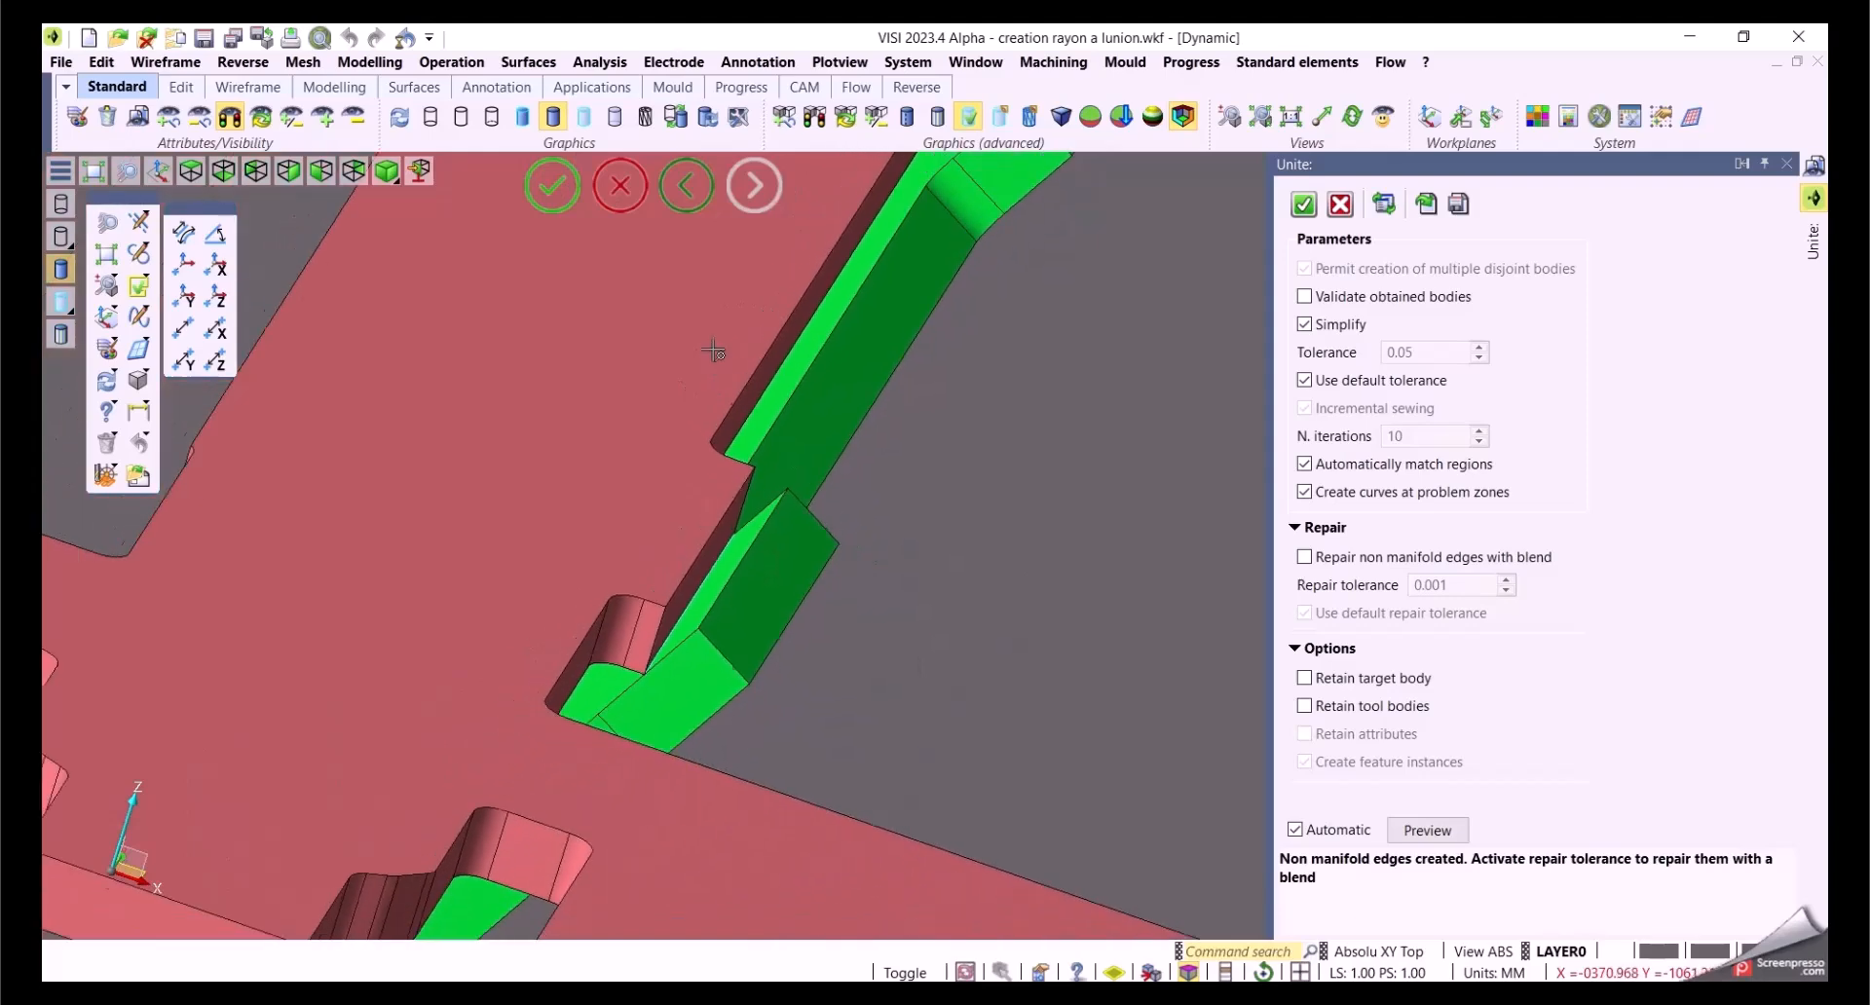
Step: Enable the repair of non-manifold edges with blend for the union, switching it off and on to compare the results
{"action": "left_click", "coordinate": [1305, 557]}
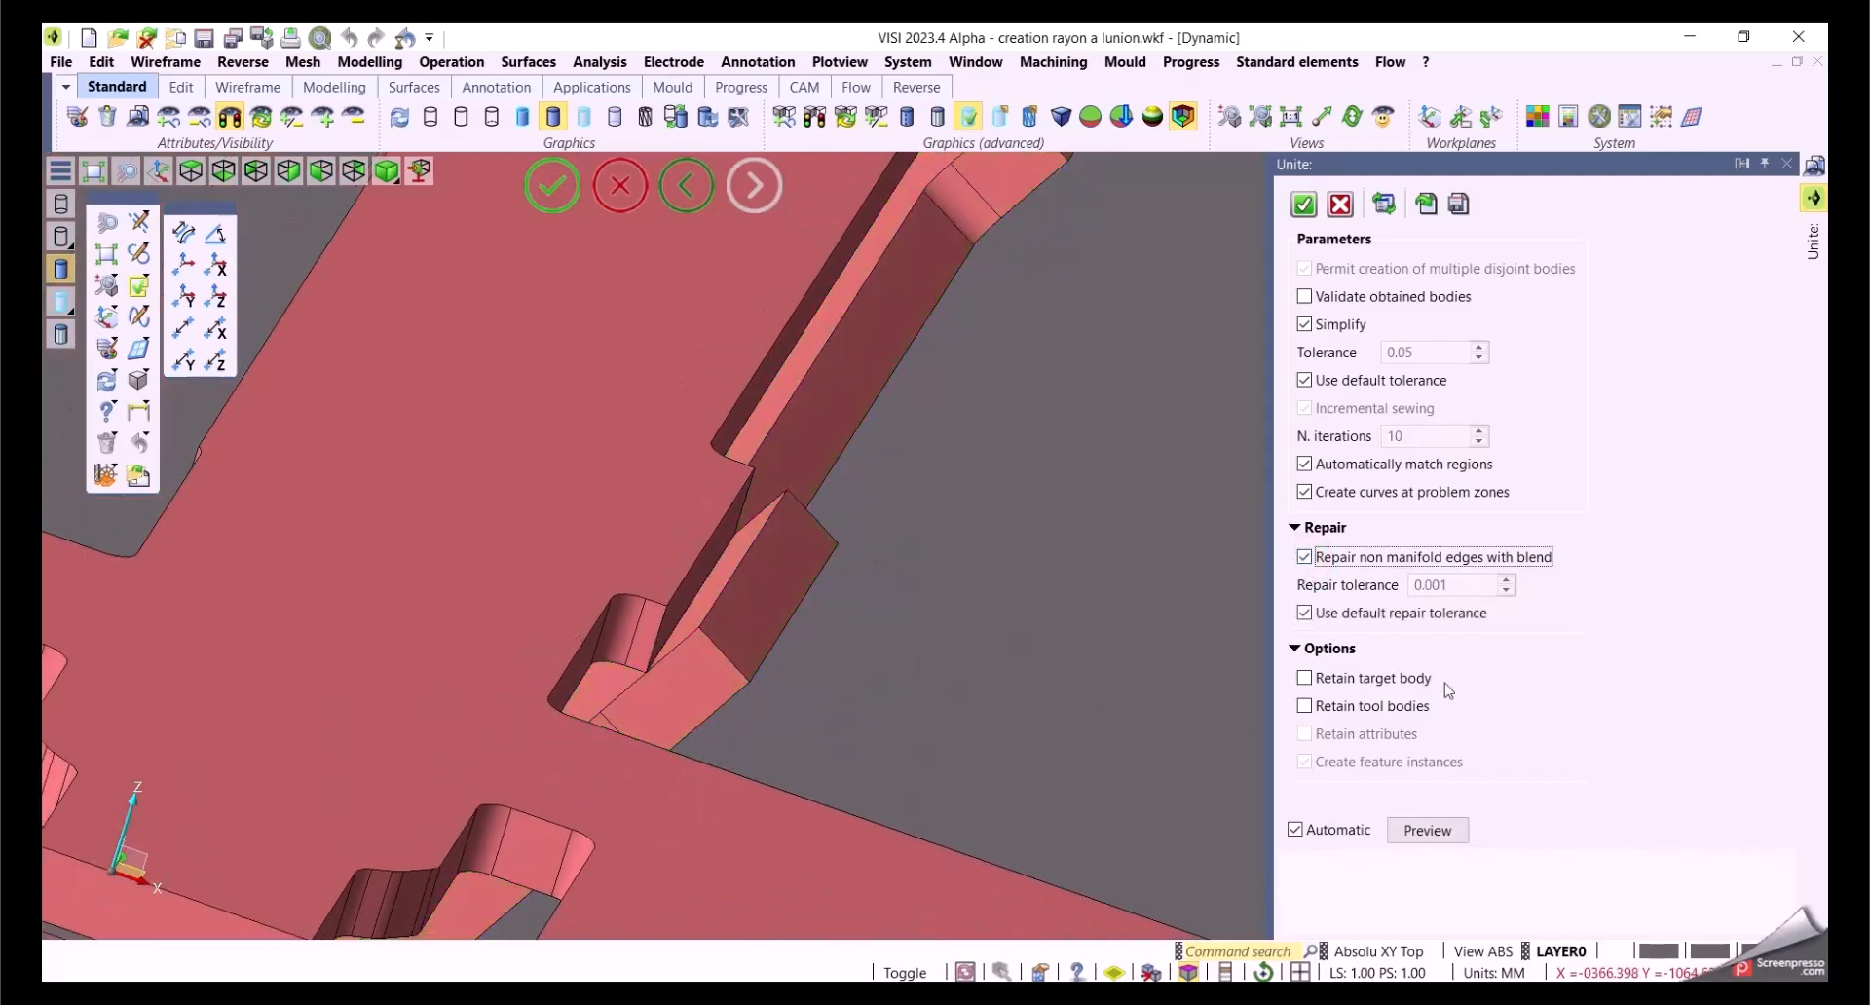
{"action": "left_click", "coordinate": [1306, 557]}
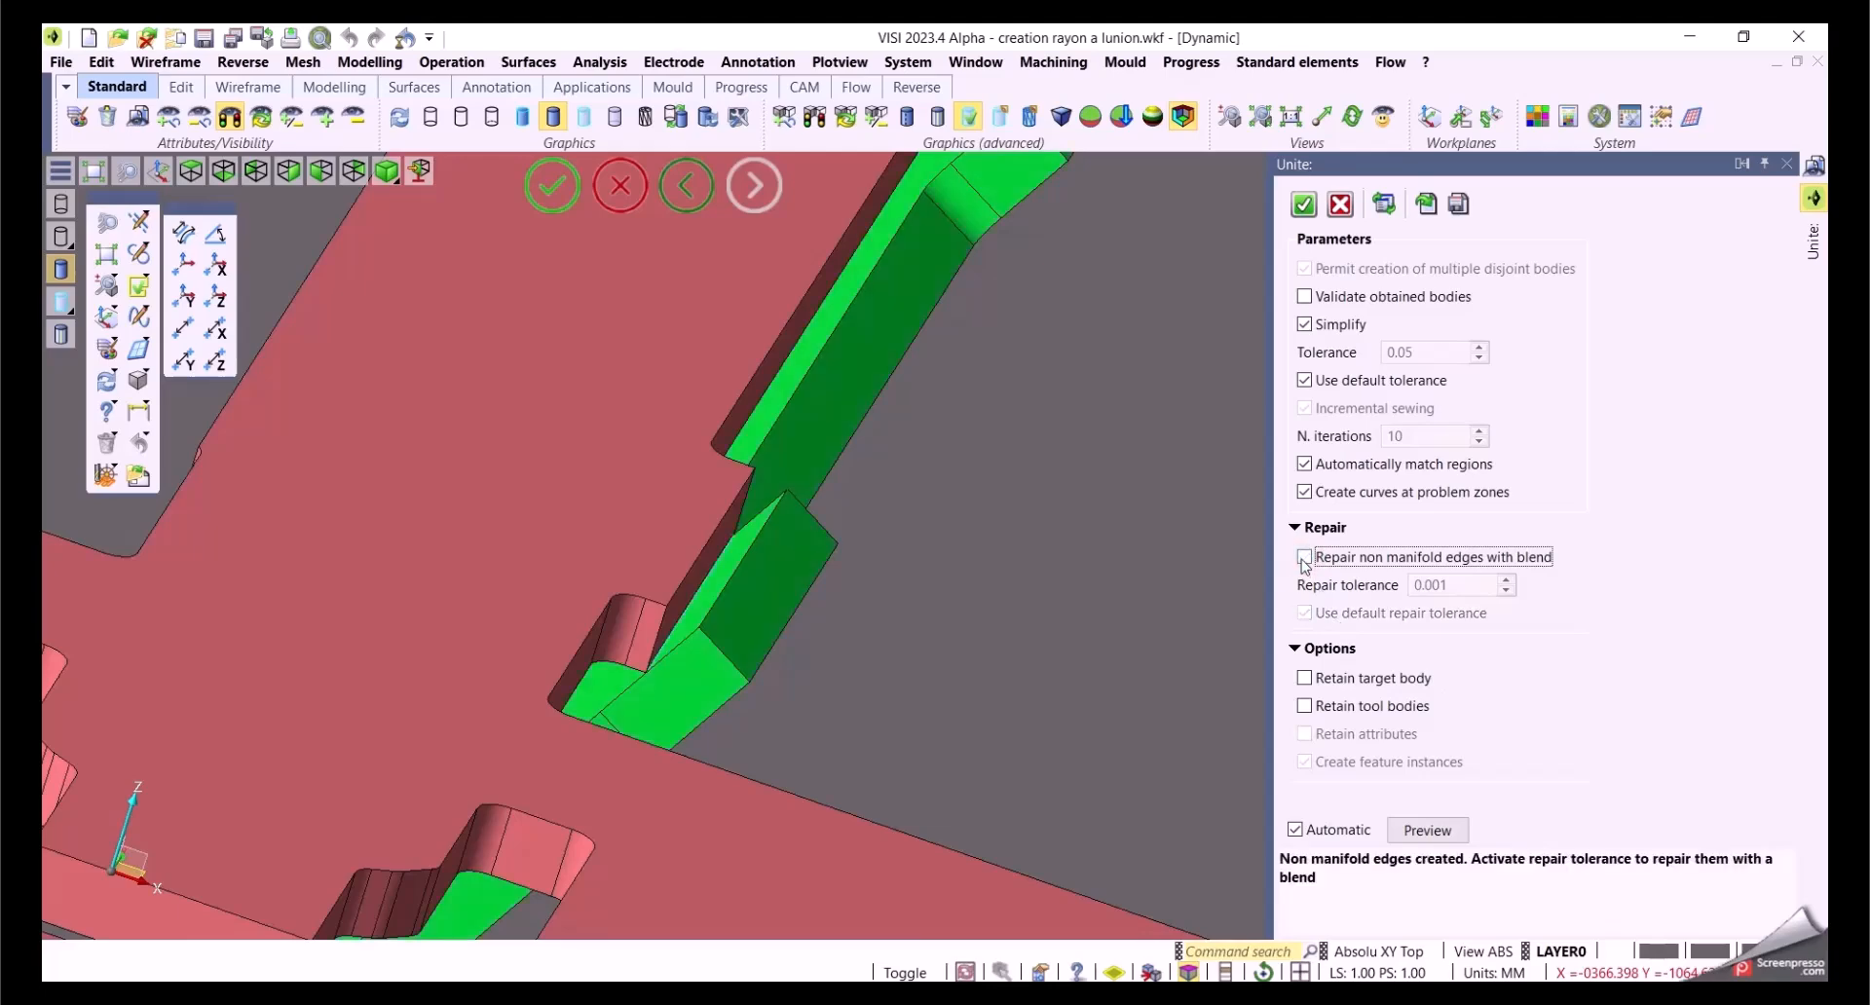
{"action": "left_click", "coordinate": [1305, 557]}
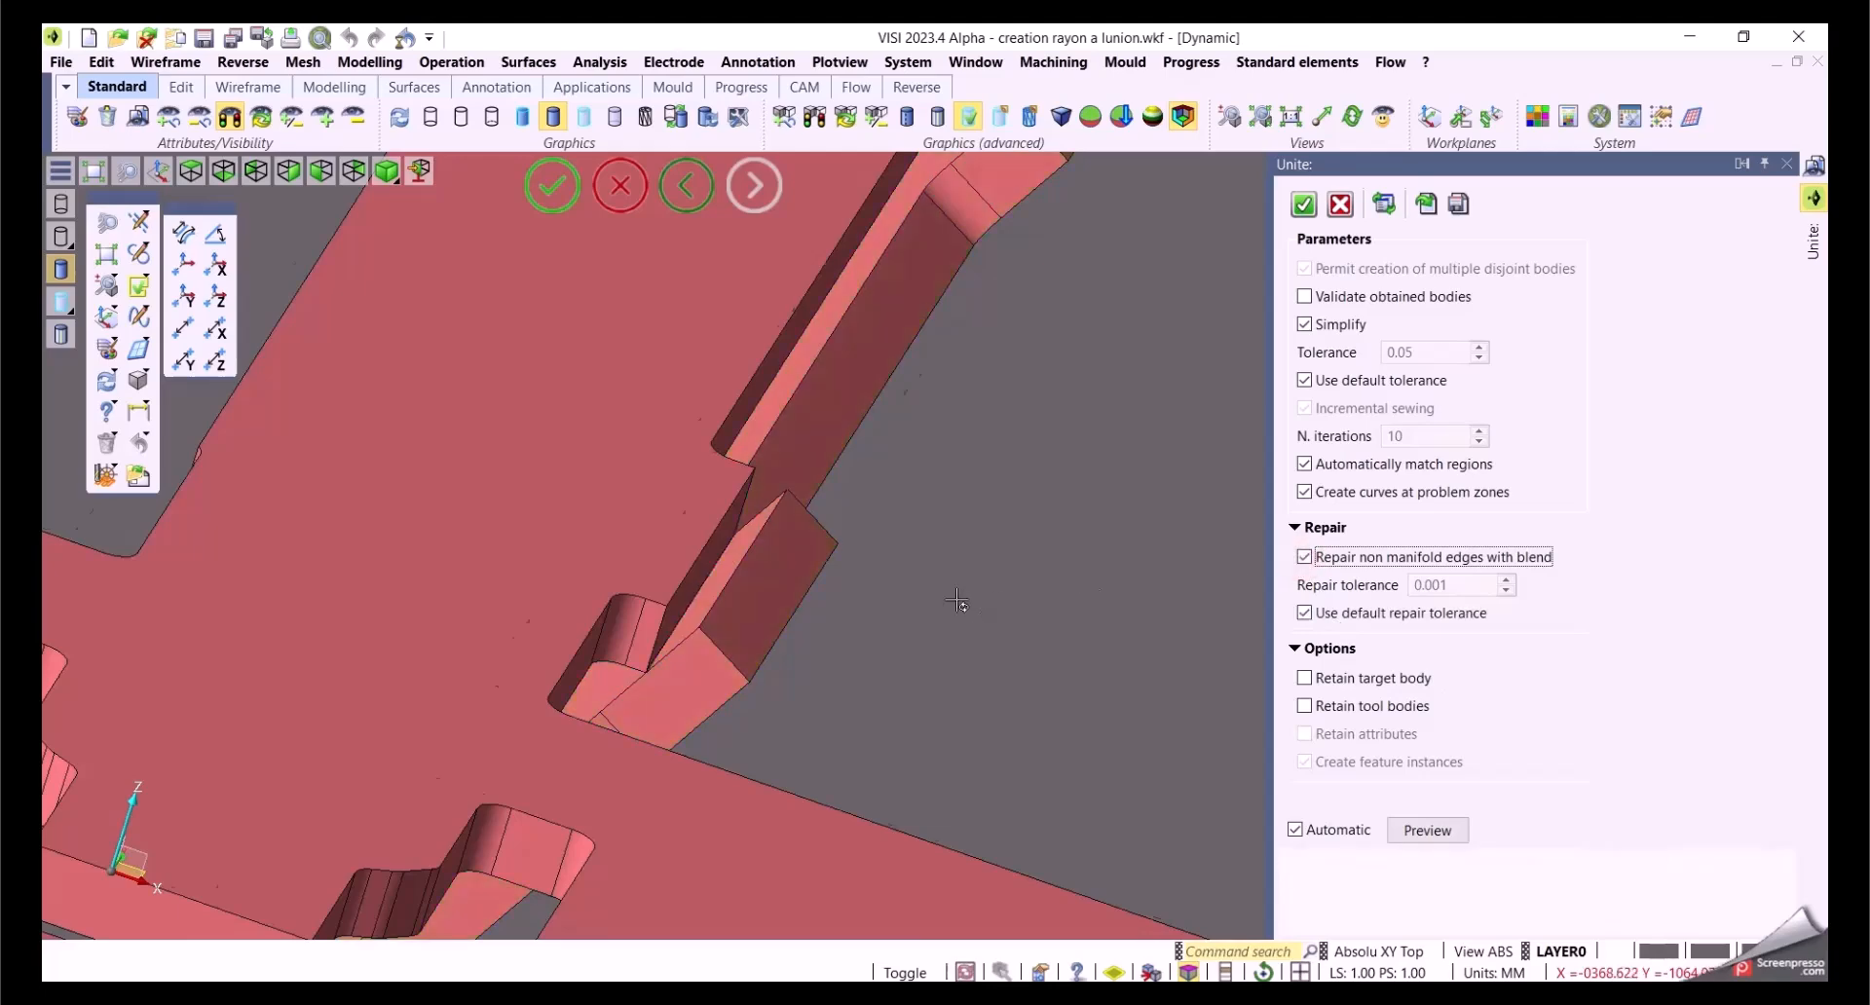
{"action": "middle_click_drag", "start_coordinate": [966, 605], "coordinate": [1014, 634]}
{"action": "key", "text": "Return"}
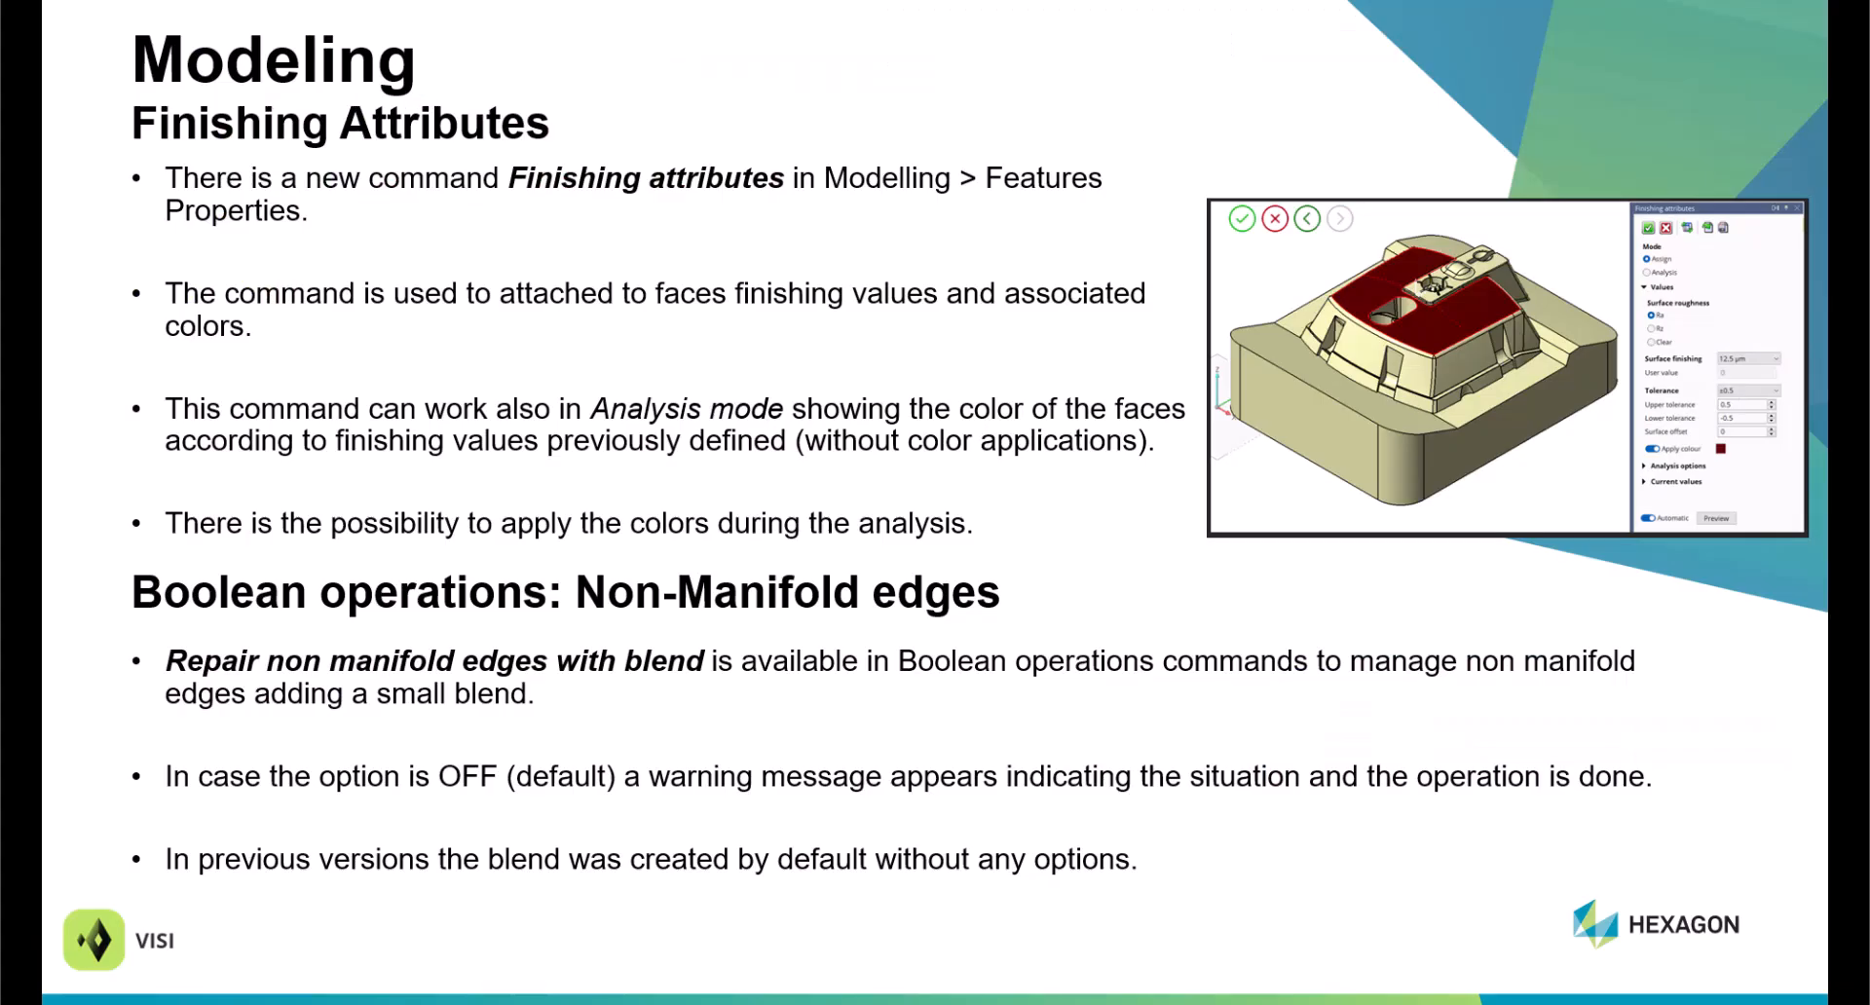
{"action": "key", "text": "Right"}
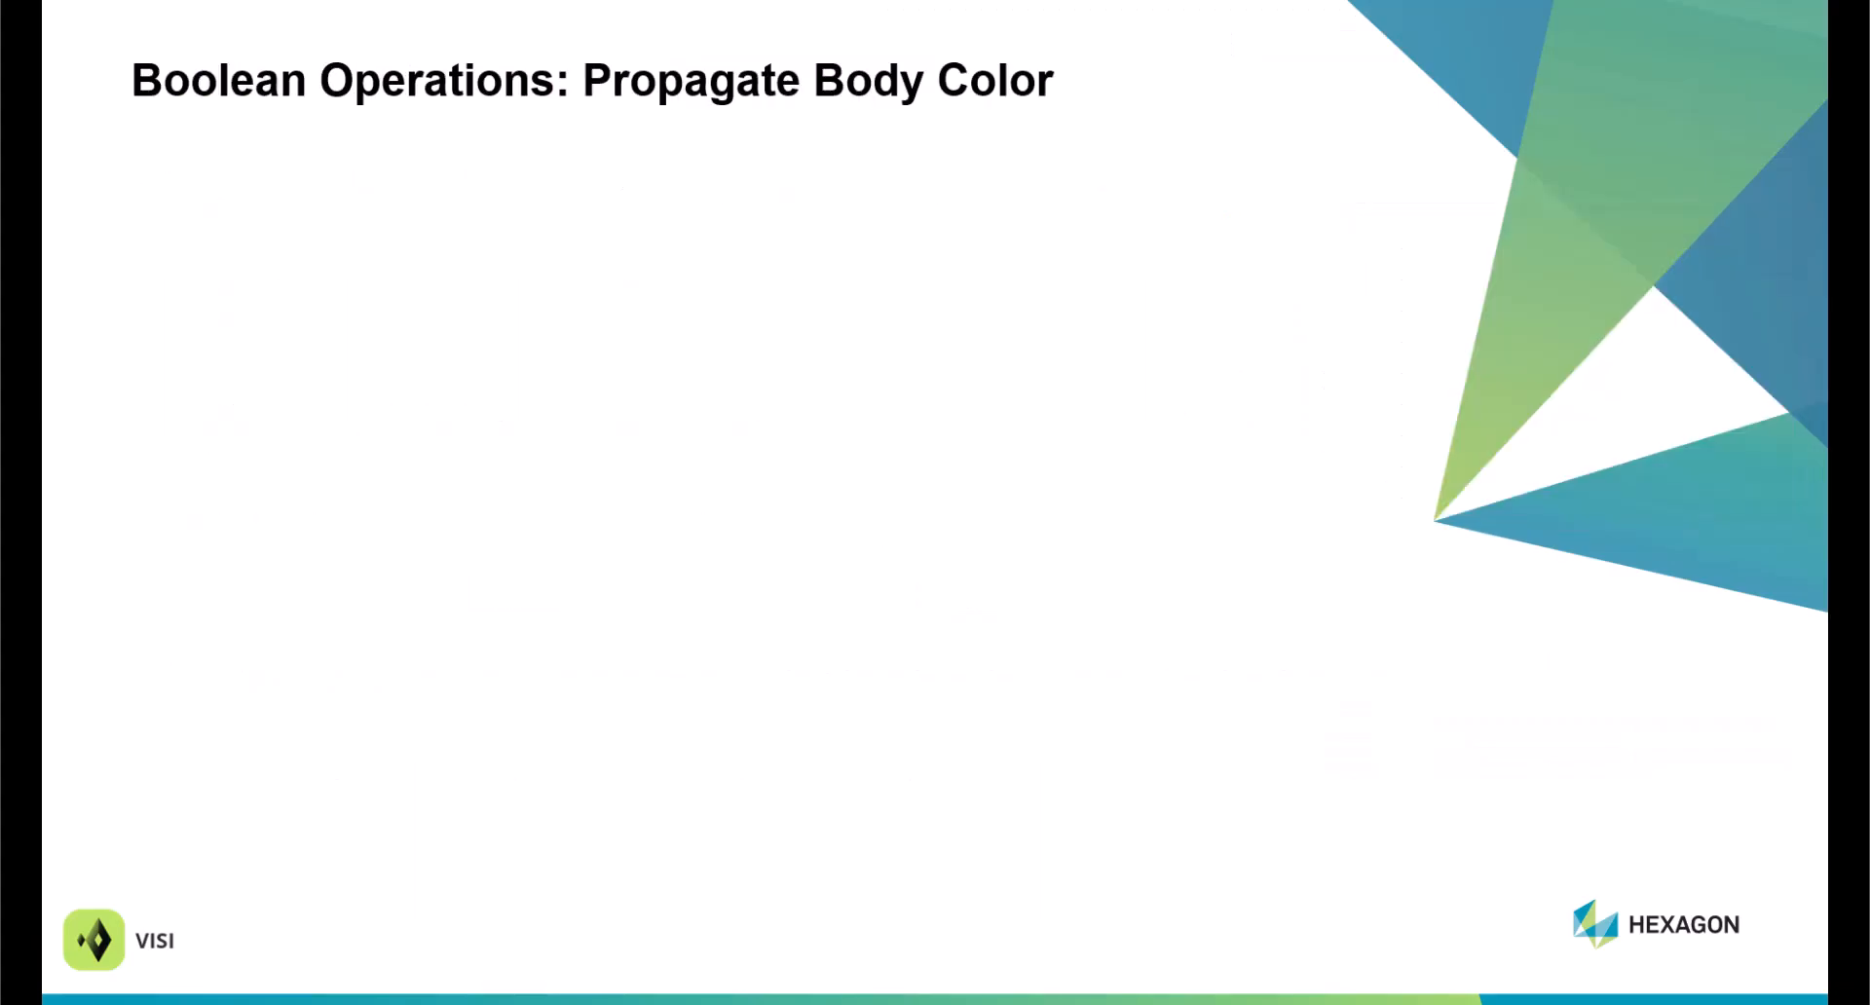
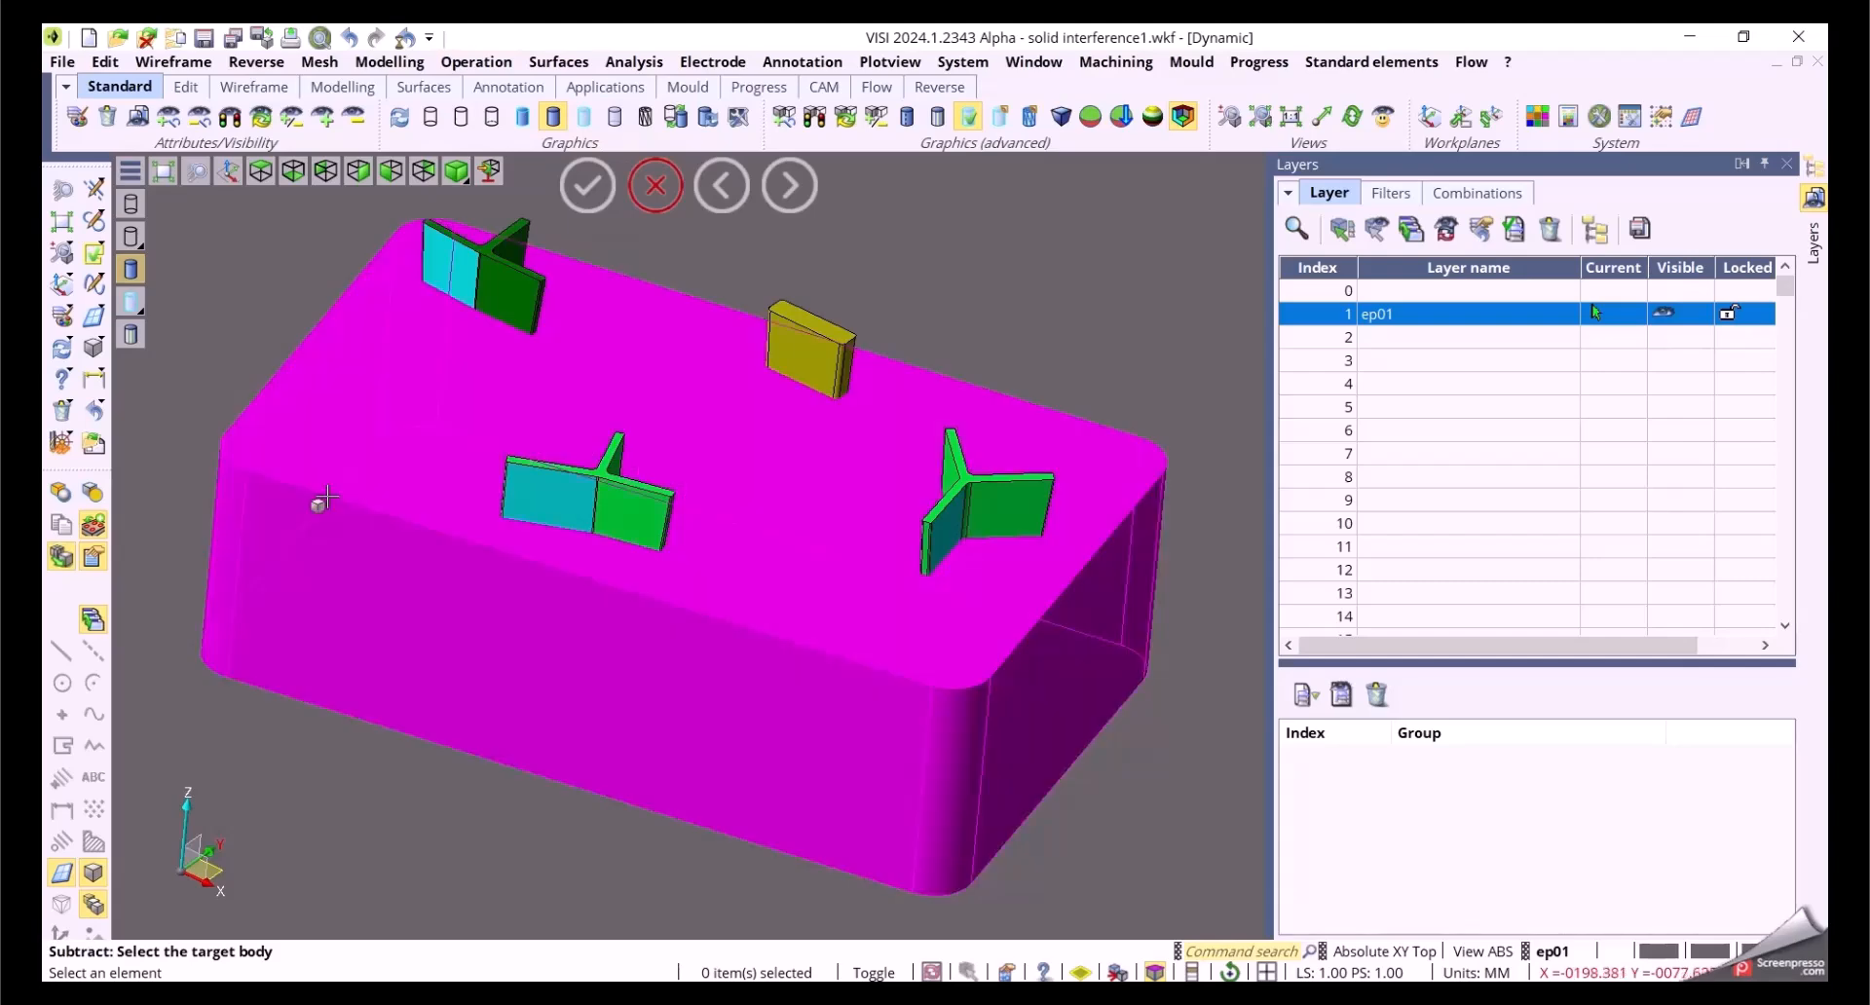
Step: Set up the subtraction of the four rib bodies from the block and inspect the previewed pockets
{"action": "left_click_drag", "start_coordinate": [858, 489], "coordinate": [308, 251]}
{"action": "mouse_move", "coordinate": [715, 477]}
{"action": "middle_mouse_down"}
{"action": "mouse_move", "coordinate": [696, 575]}
{"action": "mouse_move", "coordinate": [676, 506]}
{"action": "mouse_move", "coordinate": [666, 553]}
{"action": "middle_mouse_up"}
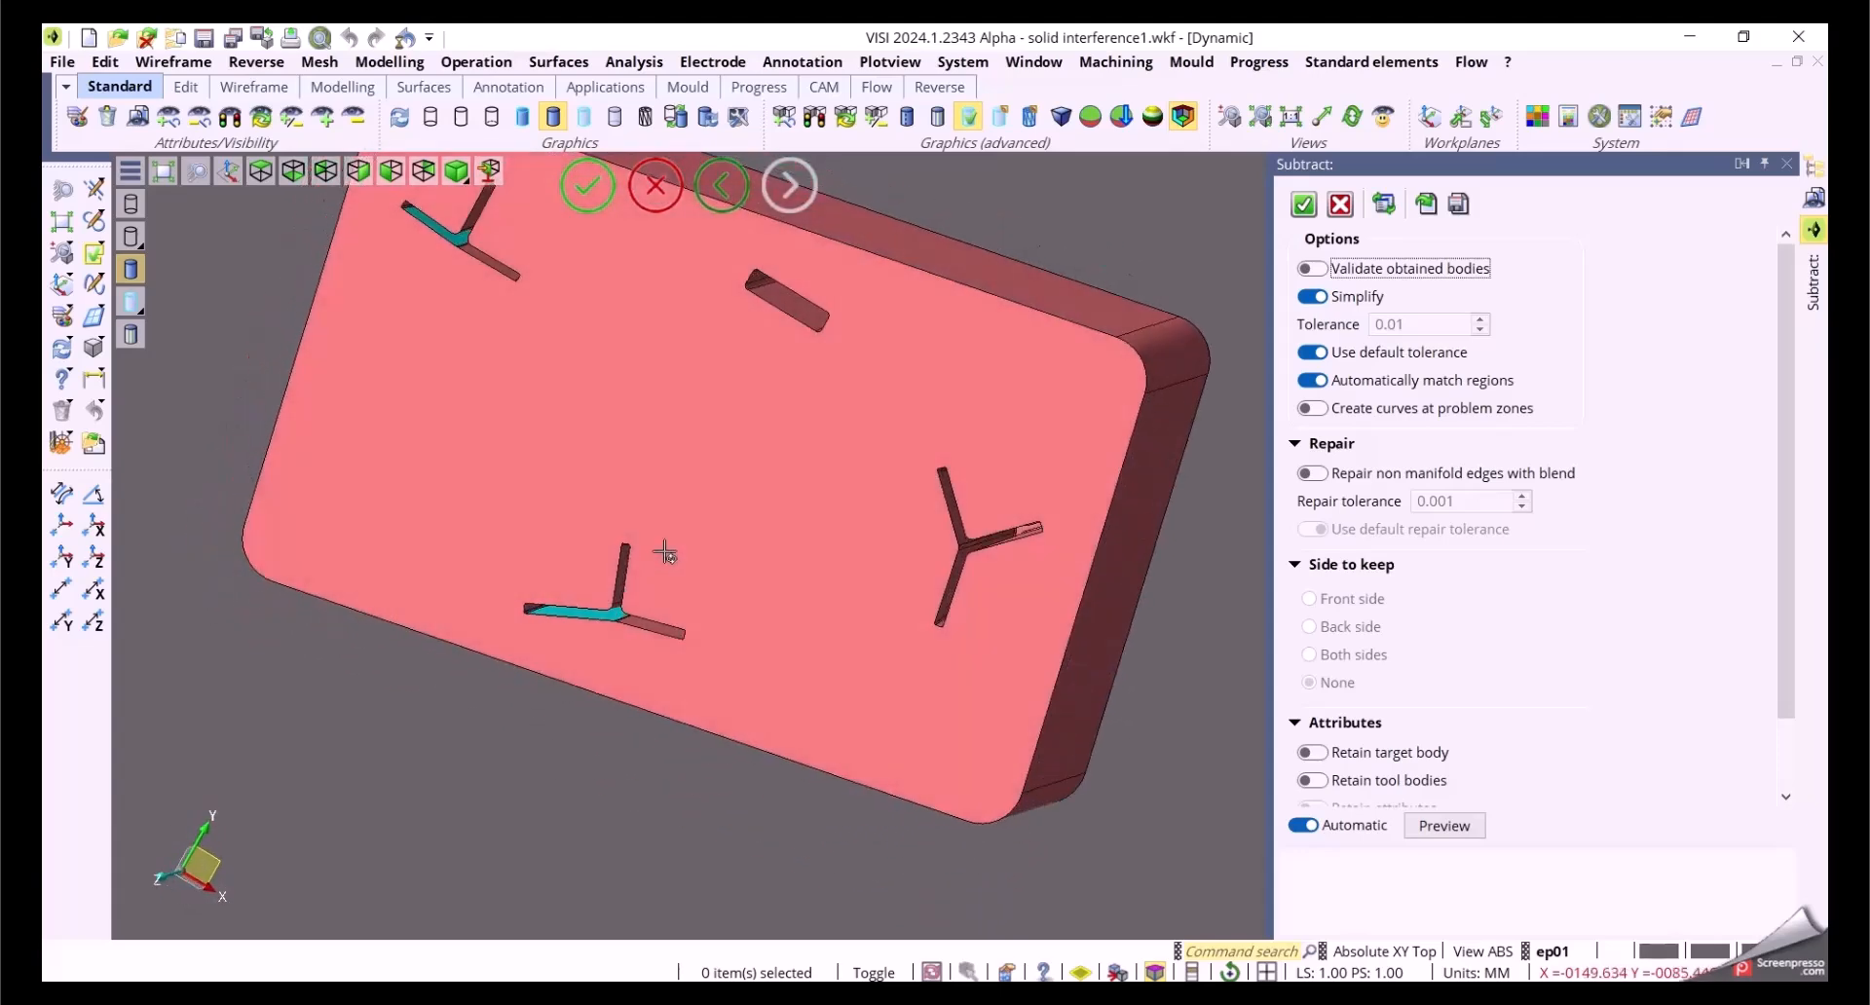
{"action": "scroll", "coordinate": [453, 262], "scroll_direction": "up", "scroll_amount": 3}
{"action": "scroll", "coordinate": [494, 326], "scroll_direction": "down", "scroll_amount": 4}
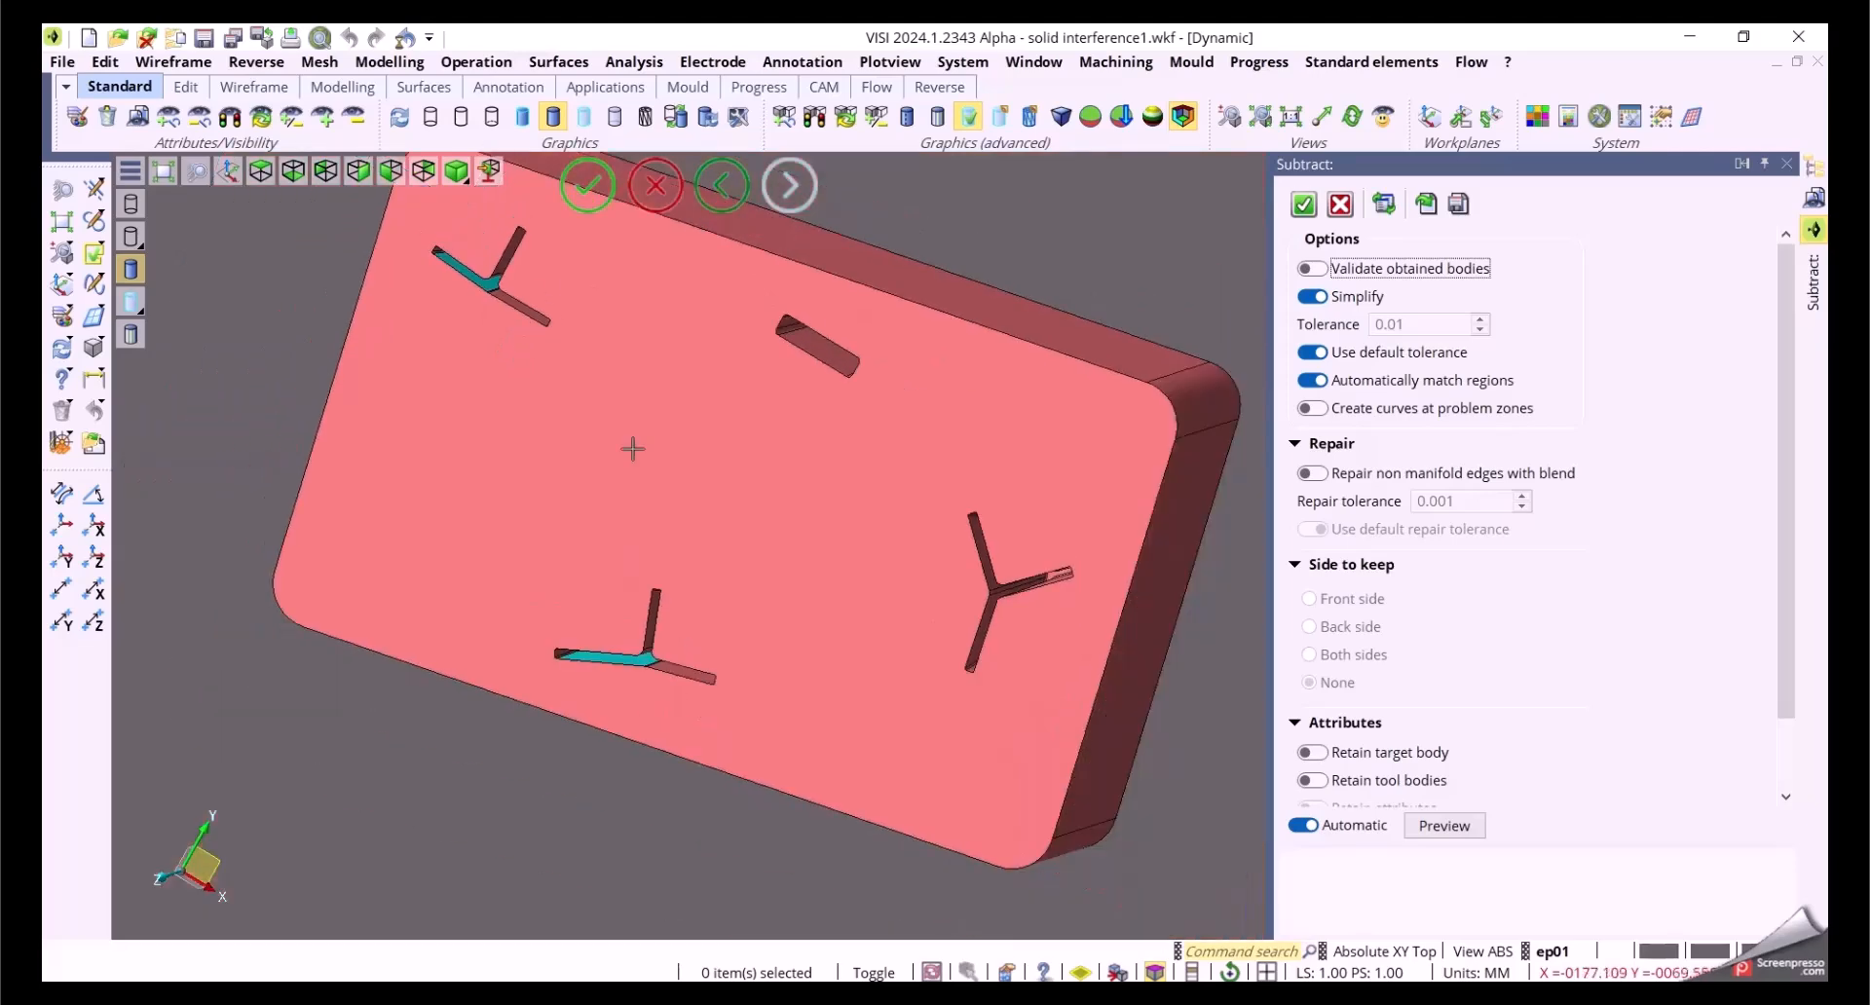
{"action": "middle_click_drag", "start_coordinate": [993, 633], "coordinate": [1041, 652]}
{"action": "scroll", "coordinate": [997, 622], "scroll_direction": "up", "scroll_amount": 2}
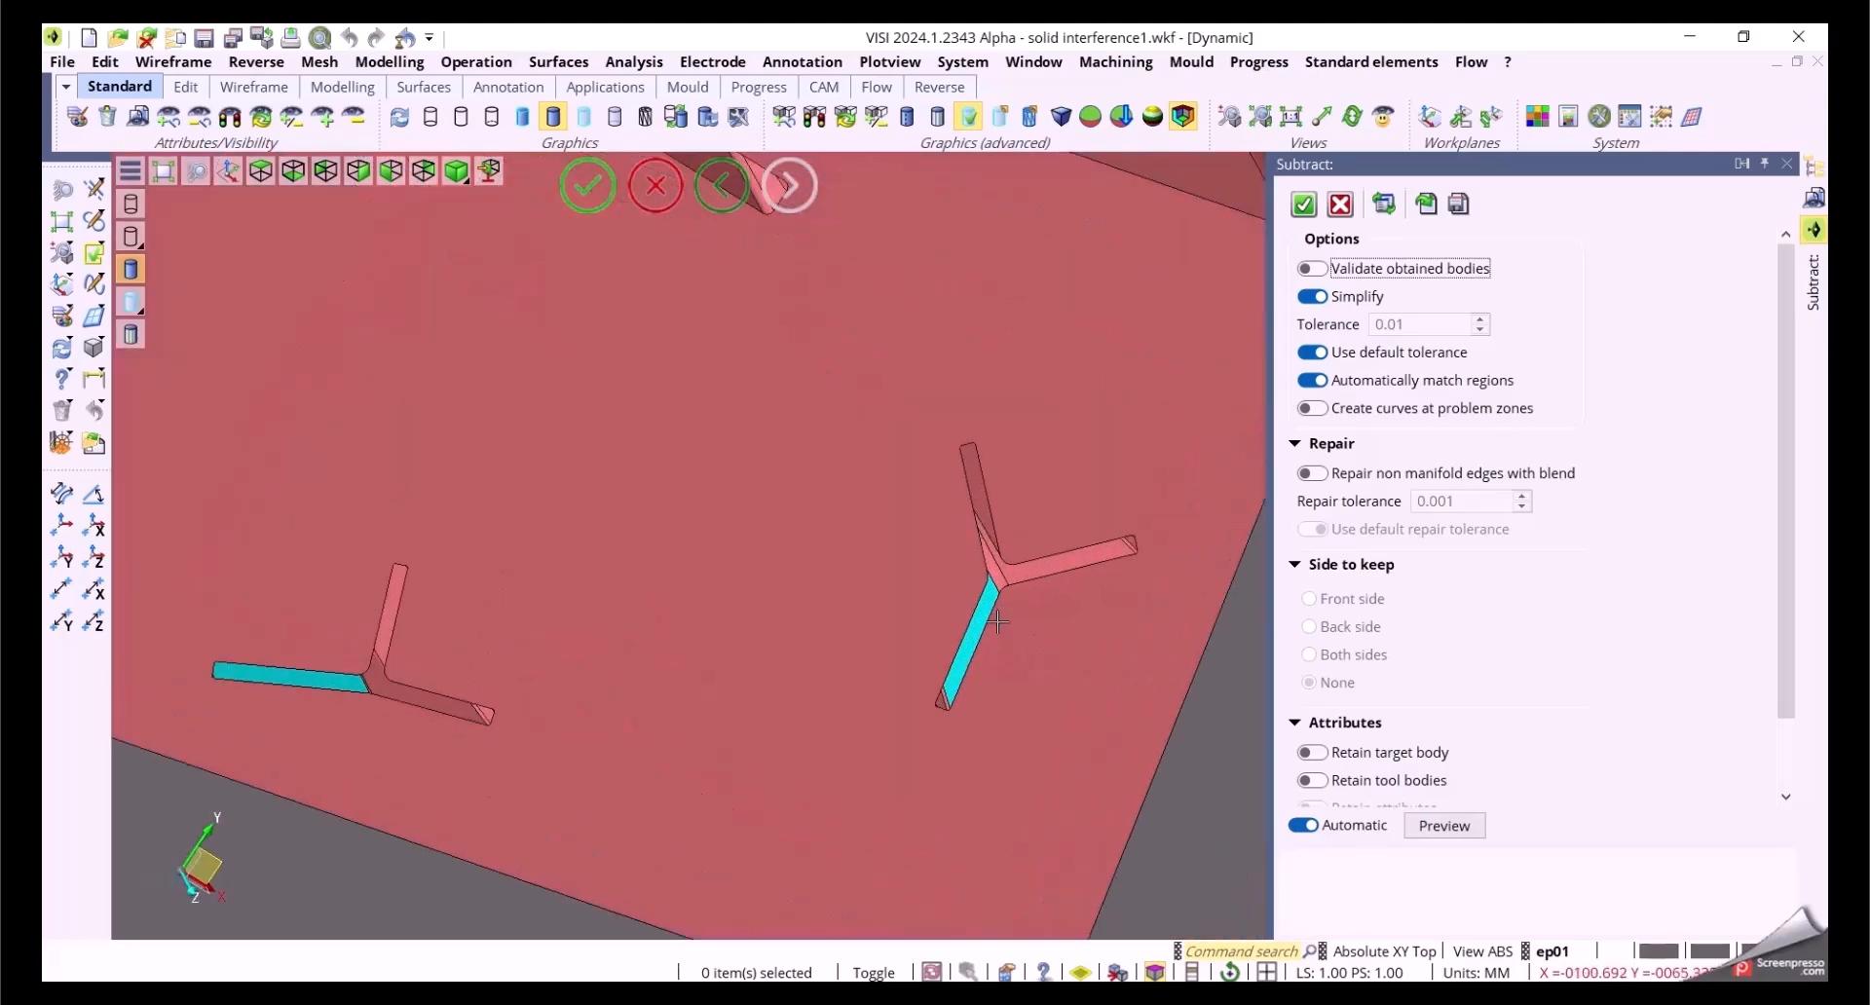
{"action": "scroll", "coordinate": [946, 666], "scroll_direction": "down", "scroll_amount": 3}
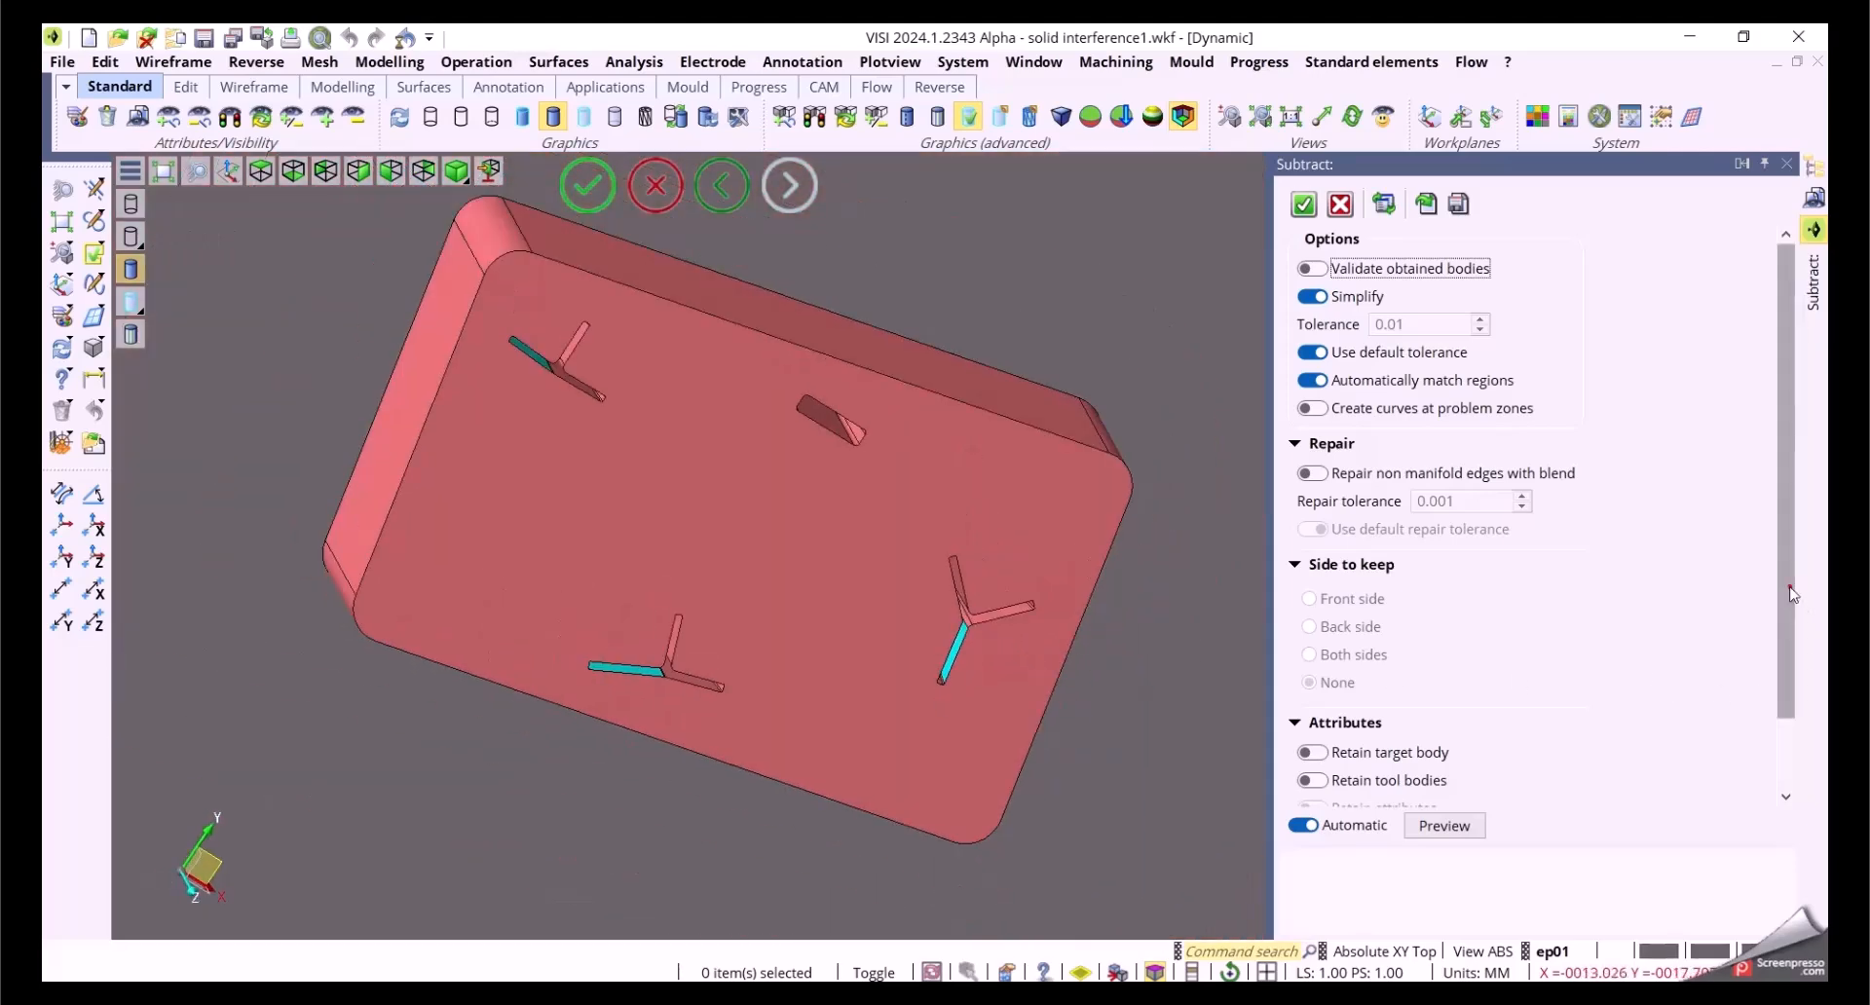
Step: Preserve the body colour in the subtraction, inspect the pockets' colours and apply the operation
{"action": "scroll", "coordinate": [1787, 604], "scroll_direction": "down", "scroll_amount": 2}
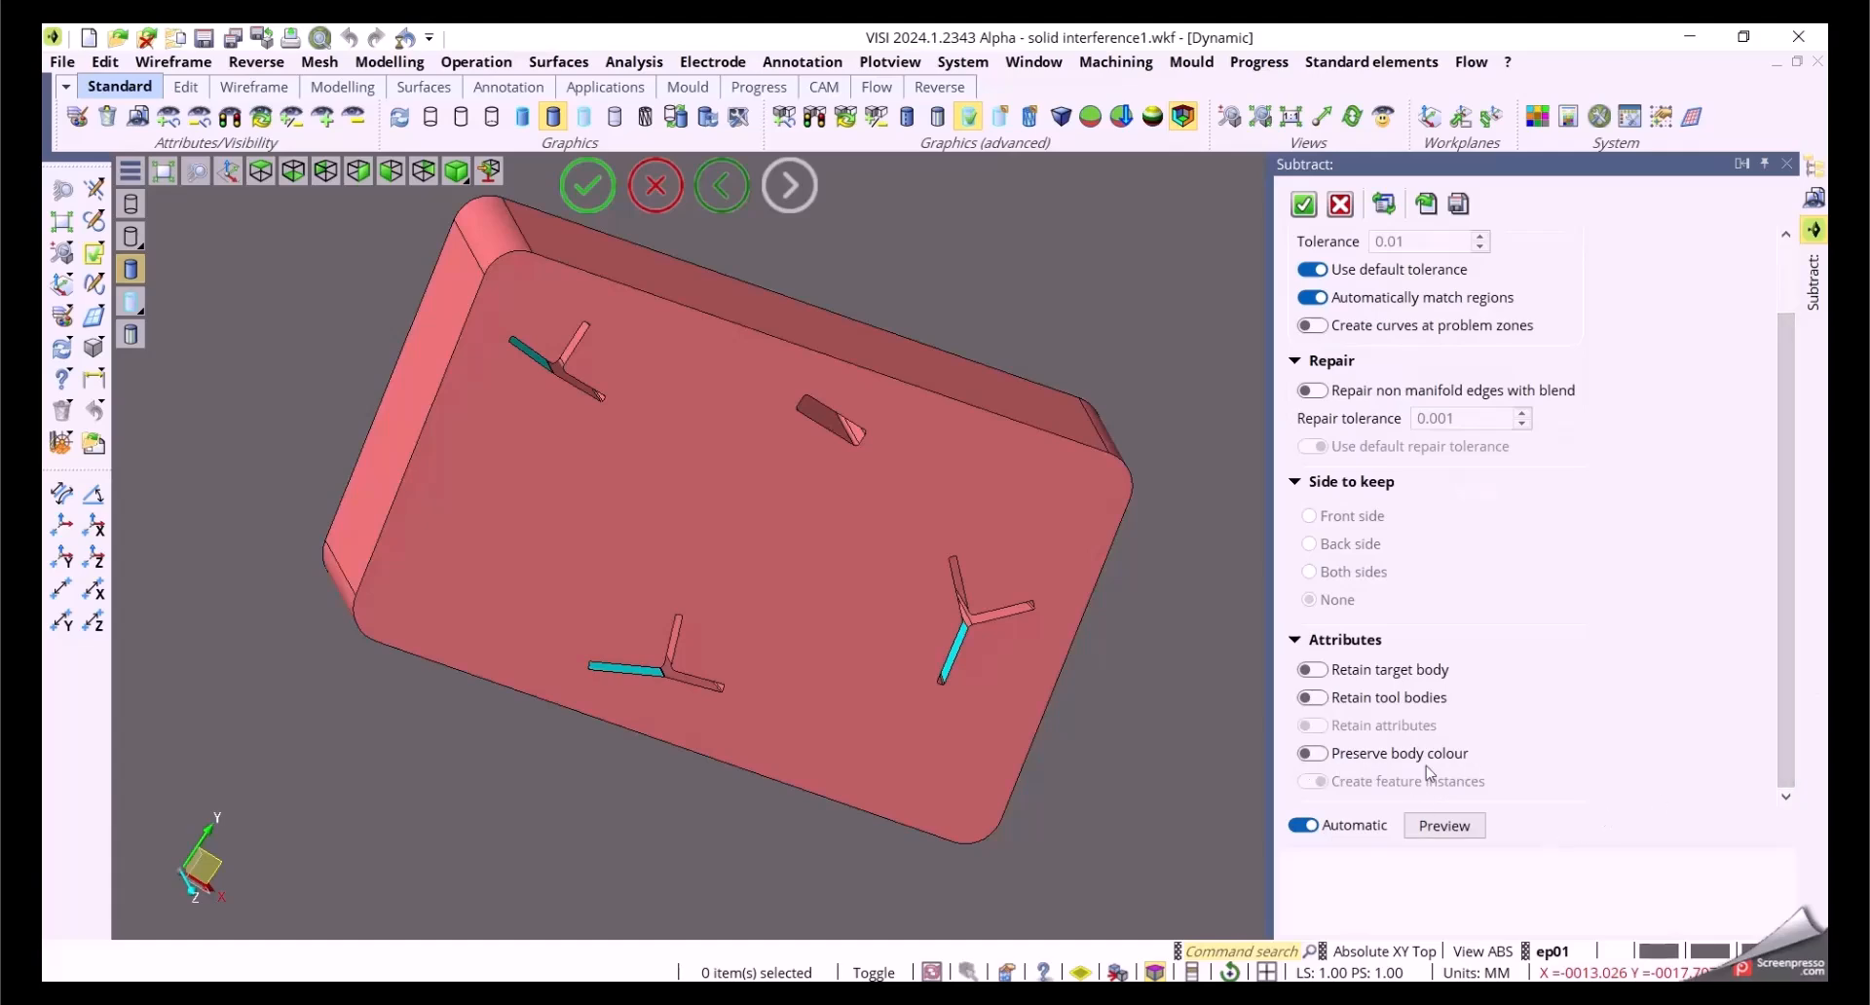
{"action": "left_click", "coordinate": [1312, 754]}
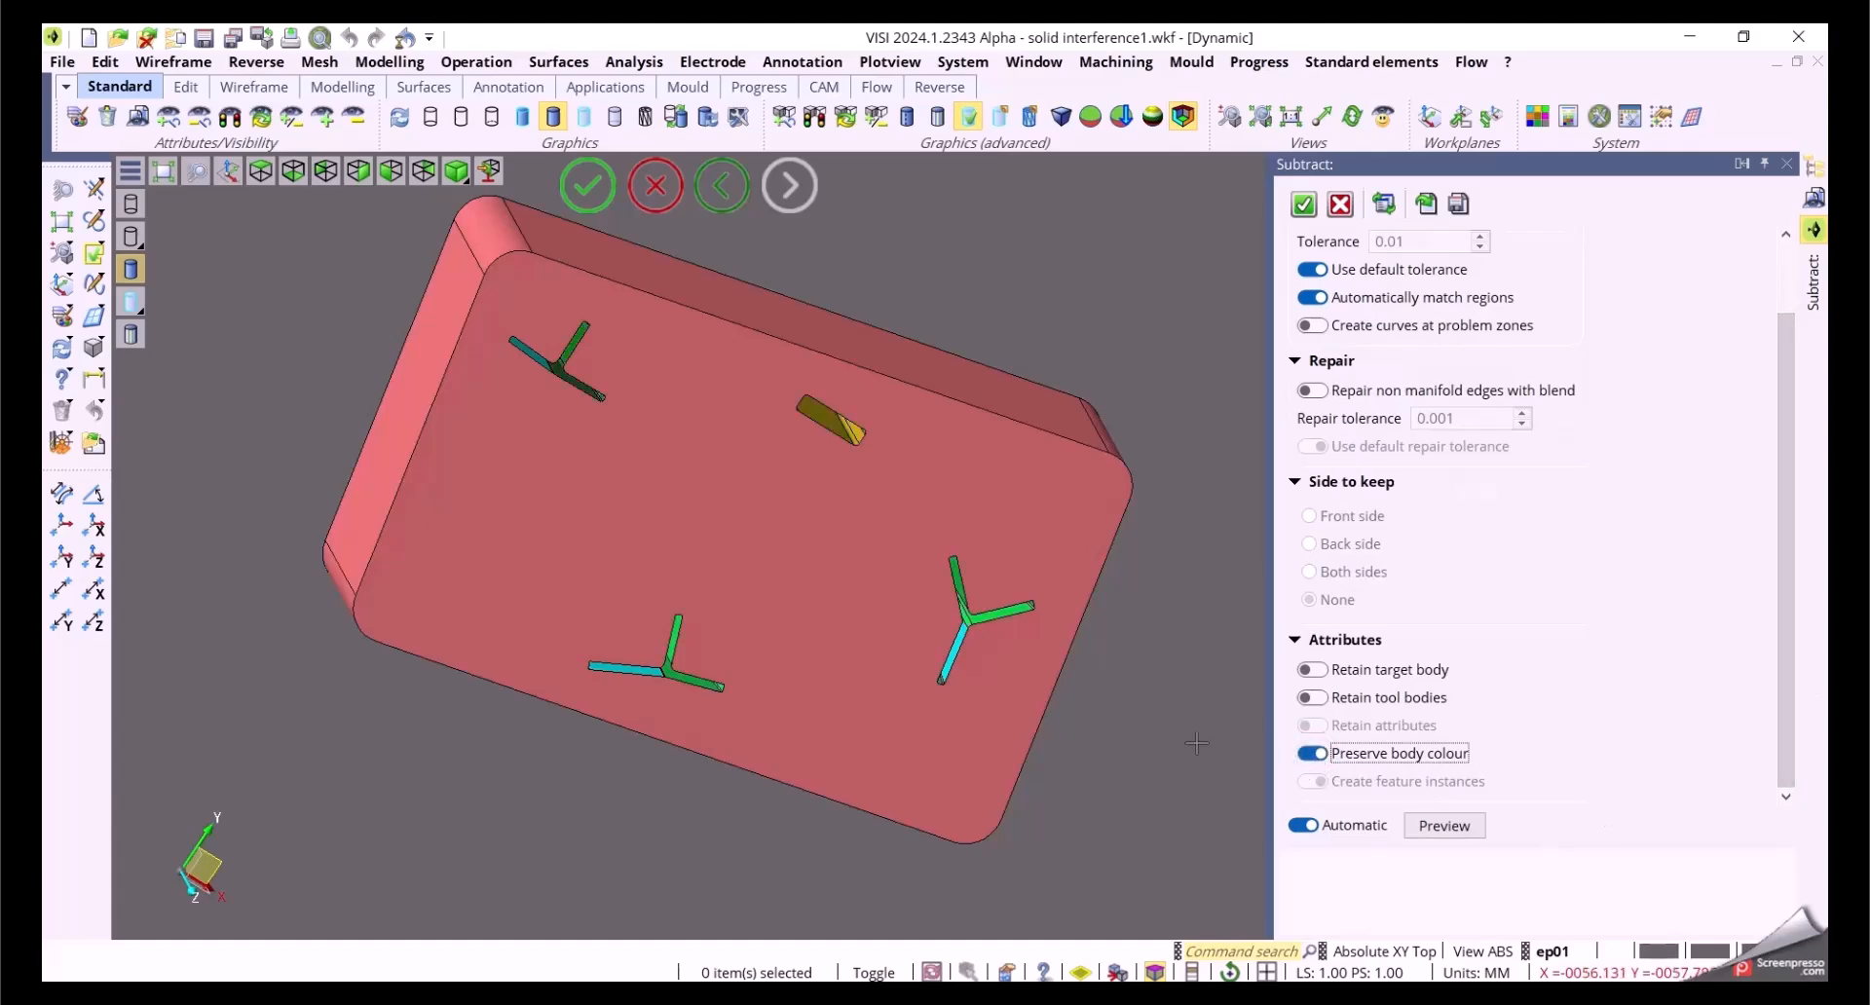
{"action": "middle_click_drag", "start_coordinate": [1113, 710], "coordinate": [1099, 679]}
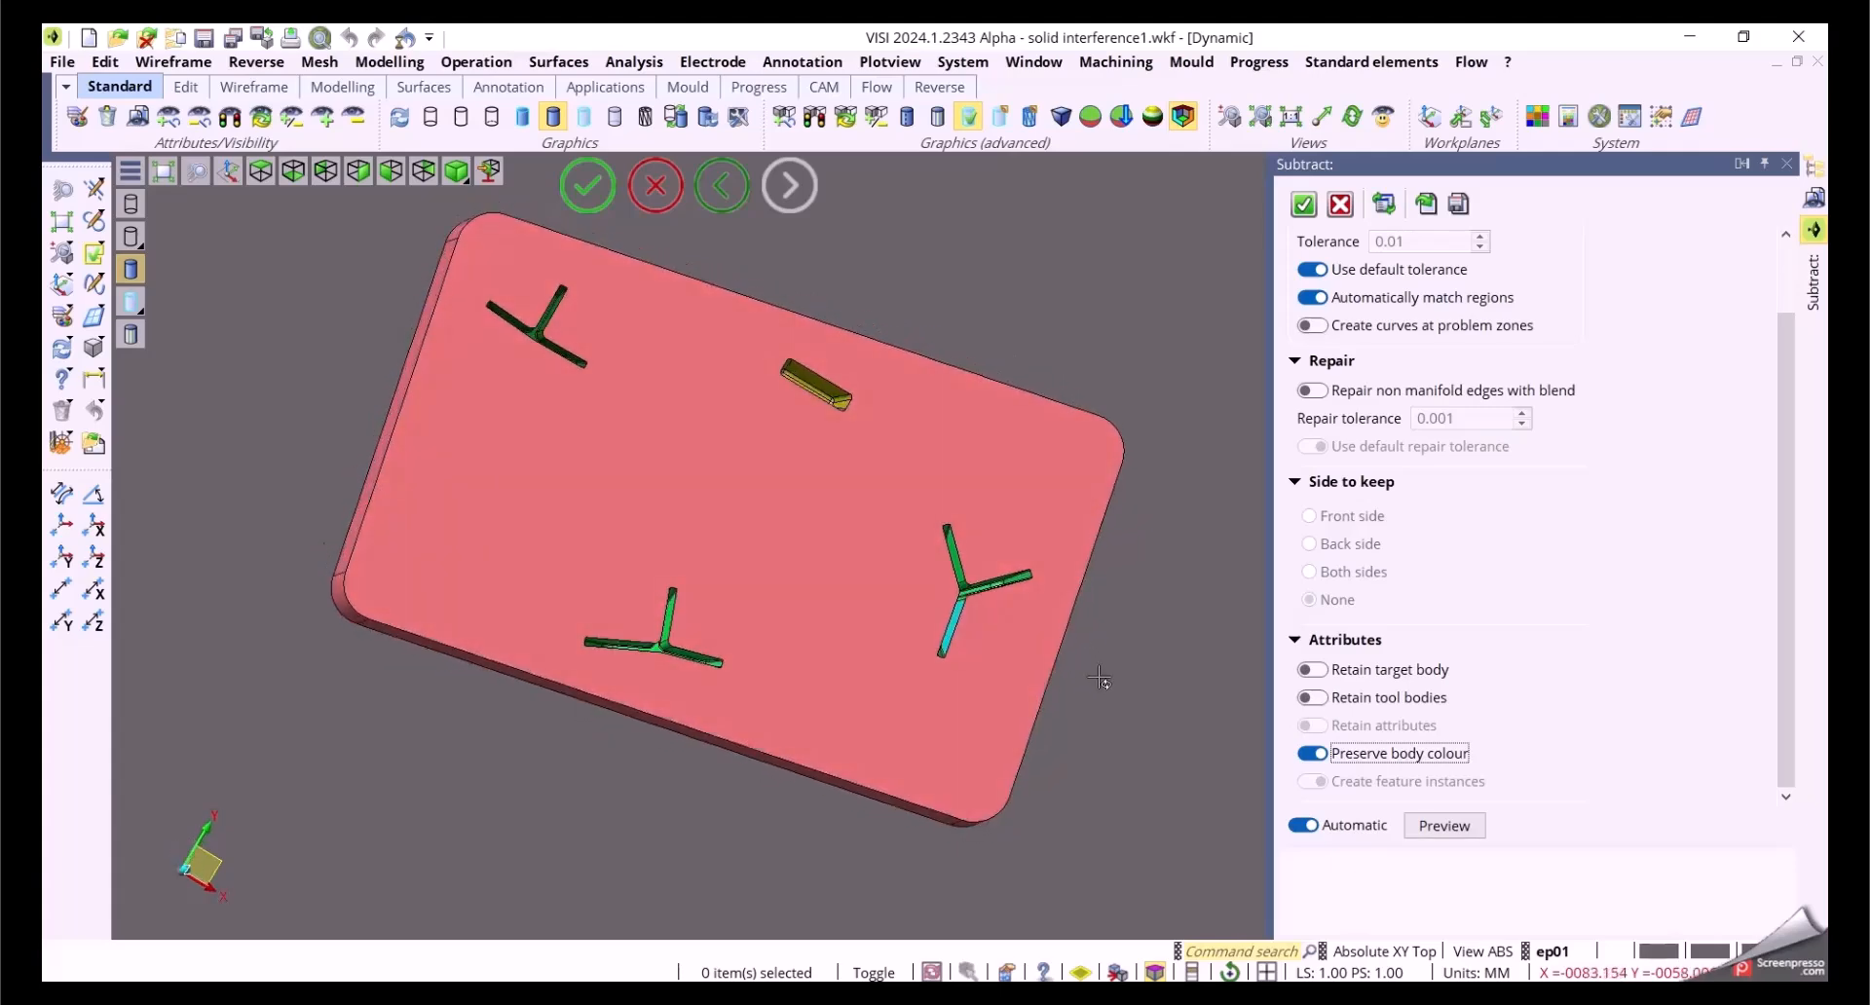
{"action": "scroll", "coordinate": [987, 588], "scroll_direction": "up", "scroll_amount": 5}
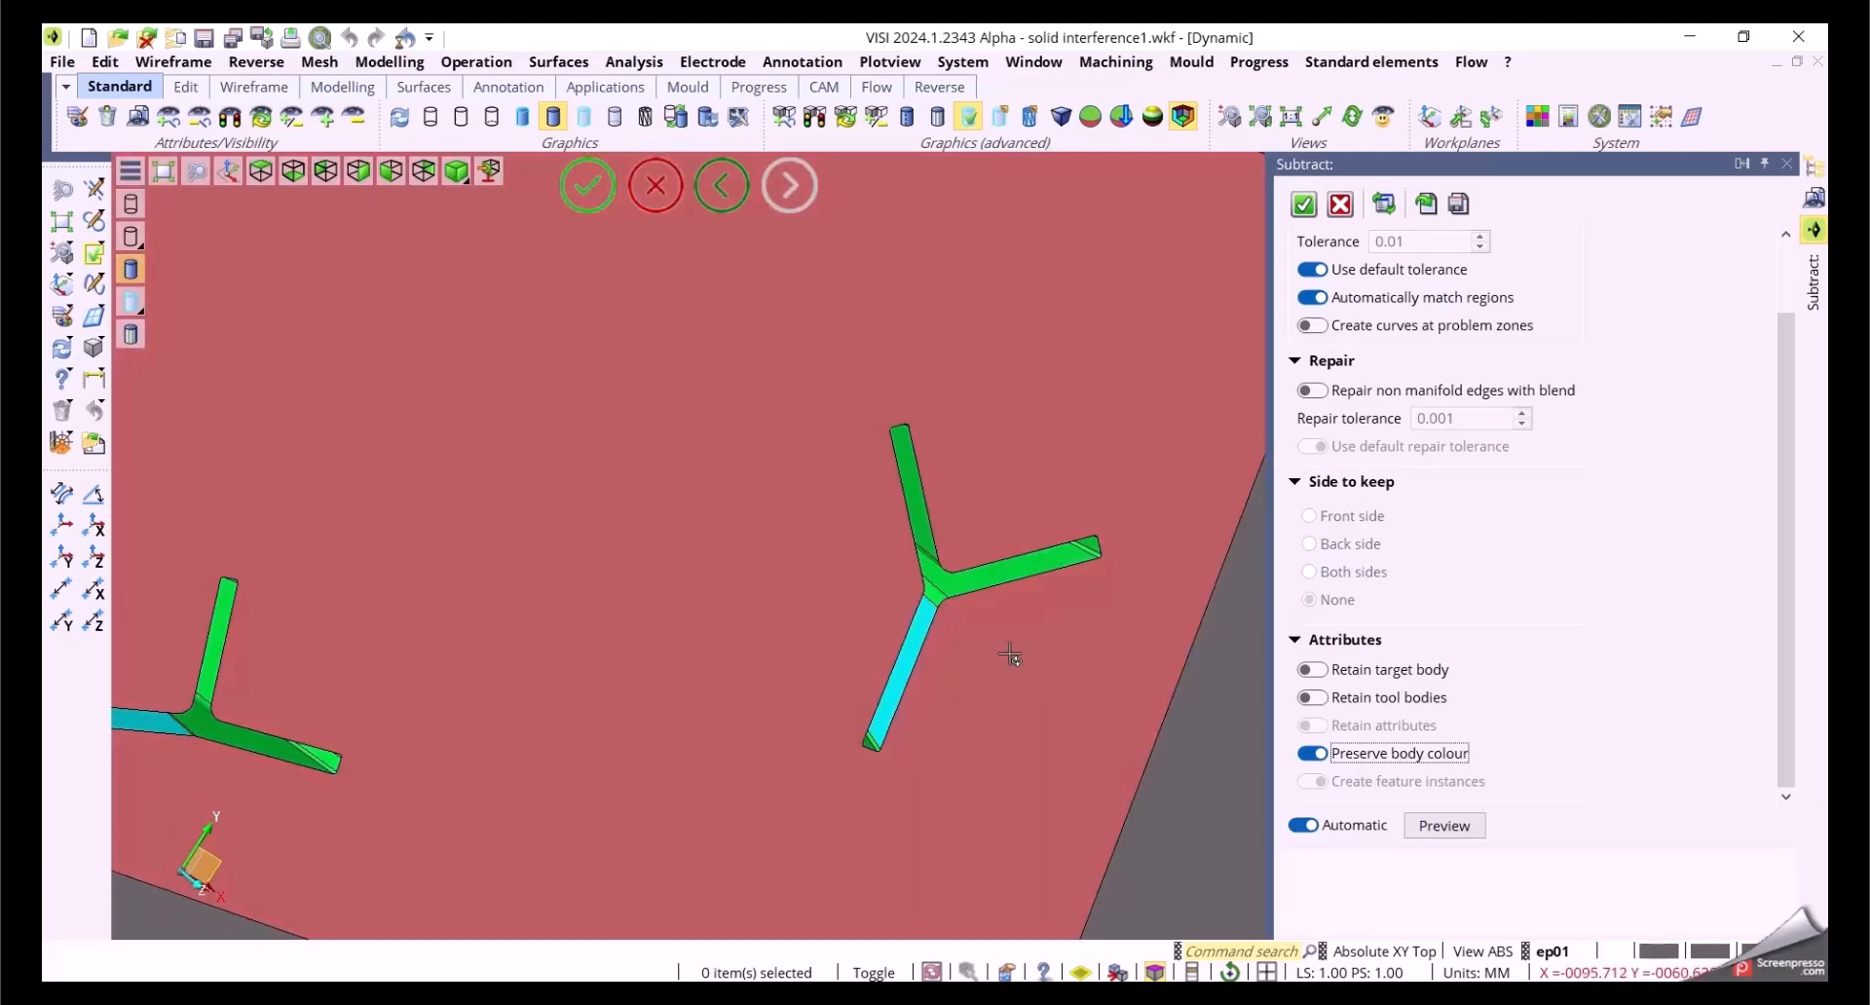
{"action": "scroll", "coordinate": [981, 640], "scroll_direction": "down", "scroll_amount": 3}
{"action": "scroll", "coordinate": [689, 684], "scroll_direction": "down", "scroll_amount": 2}
{"action": "scroll", "coordinate": [413, 344], "scroll_direction": "up", "scroll_amount": 5}
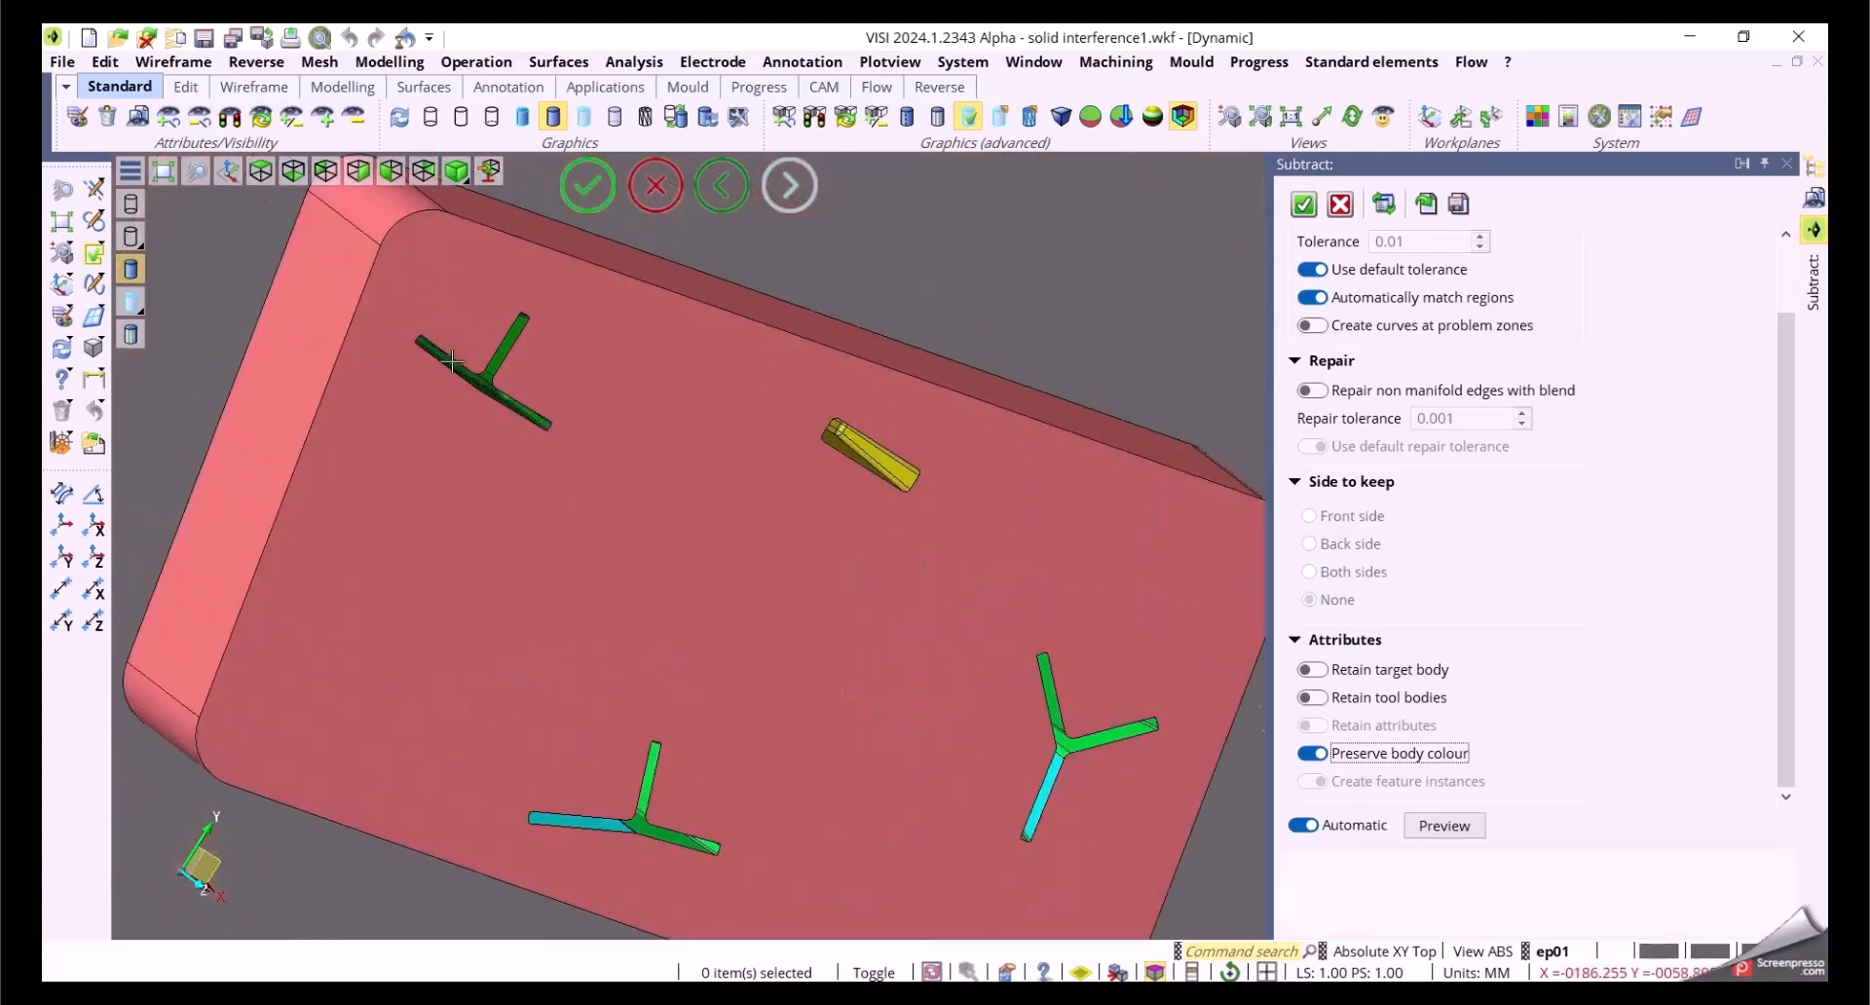
{"action": "mouse_move", "coordinate": [701, 555]}
{"action": "middle_mouse_down"}
{"action": "mouse_move", "coordinate": [661, 547]}
{"action": "mouse_move", "coordinate": [668, 523]}
{"action": "mouse_move", "coordinate": [679, 493]}
{"action": "mouse_move", "coordinate": [731, 471]}
{"action": "mouse_move", "coordinate": [682, 486]}
{"action": "middle_mouse_up"}
{"action": "scroll", "coordinate": [597, 379], "scroll_direction": "down", "scroll_amount": 5}
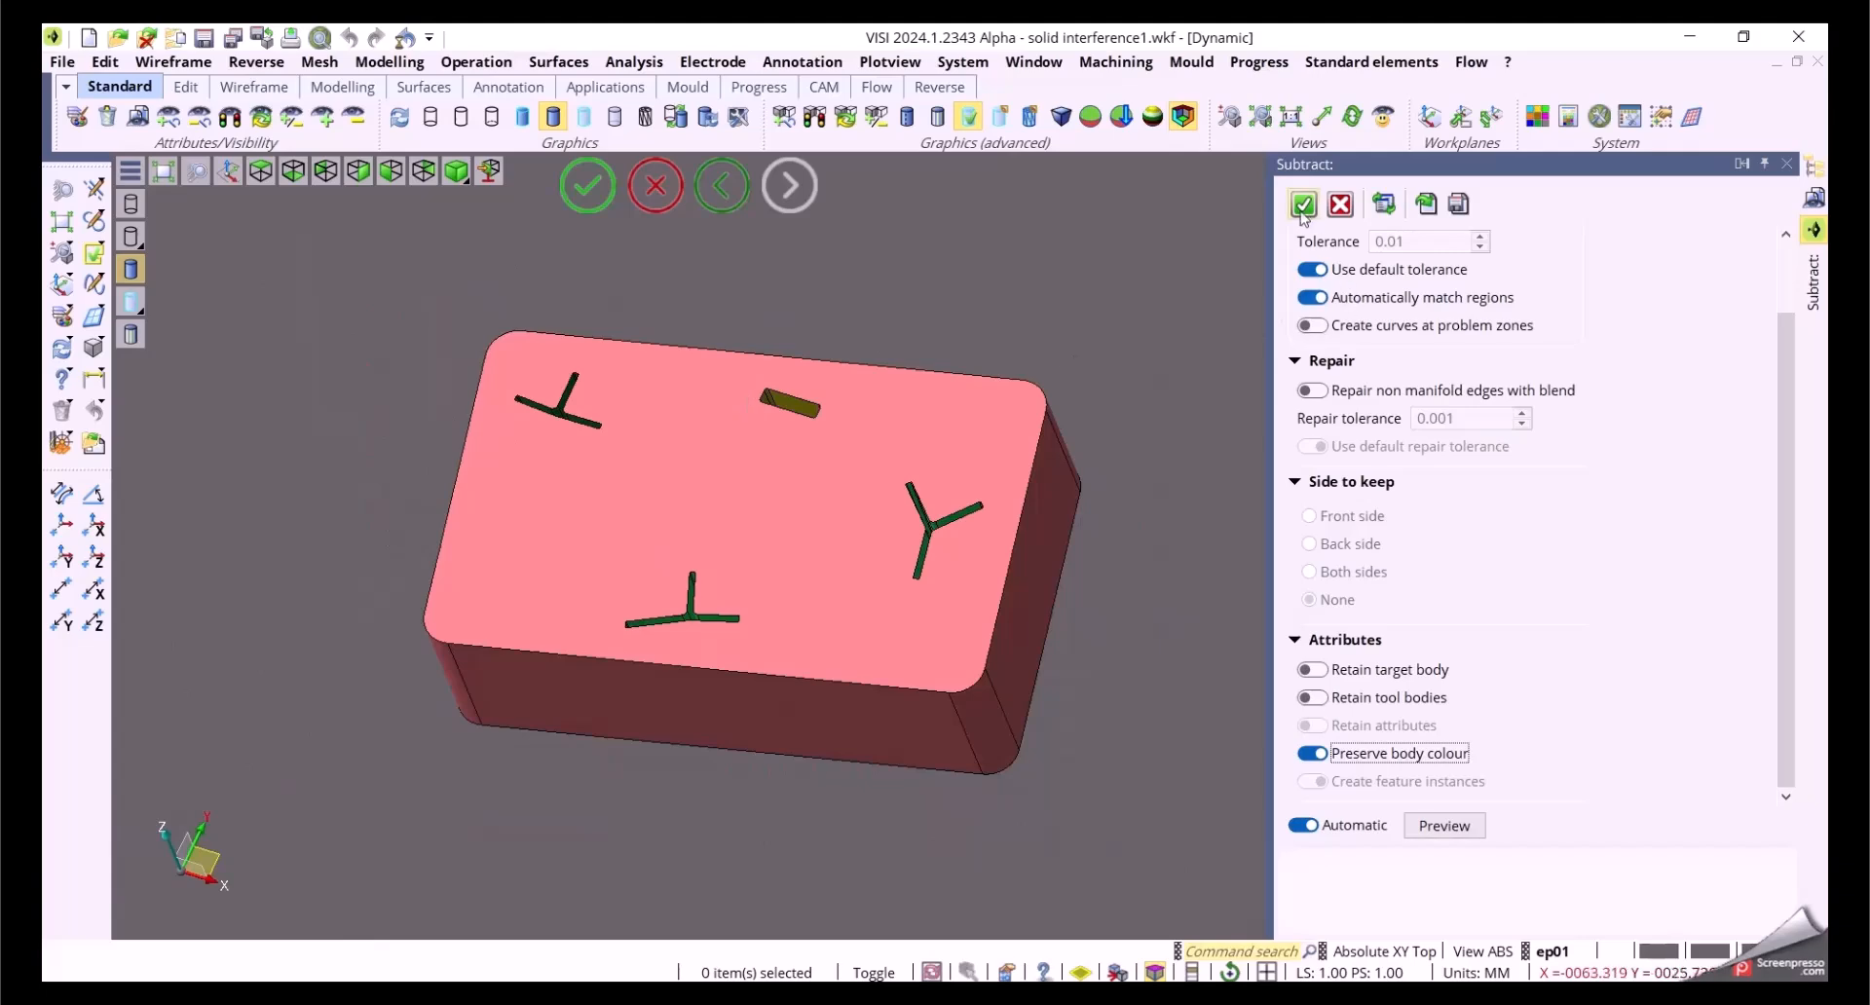
{"action": "left_click", "coordinate": [1303, 205]}
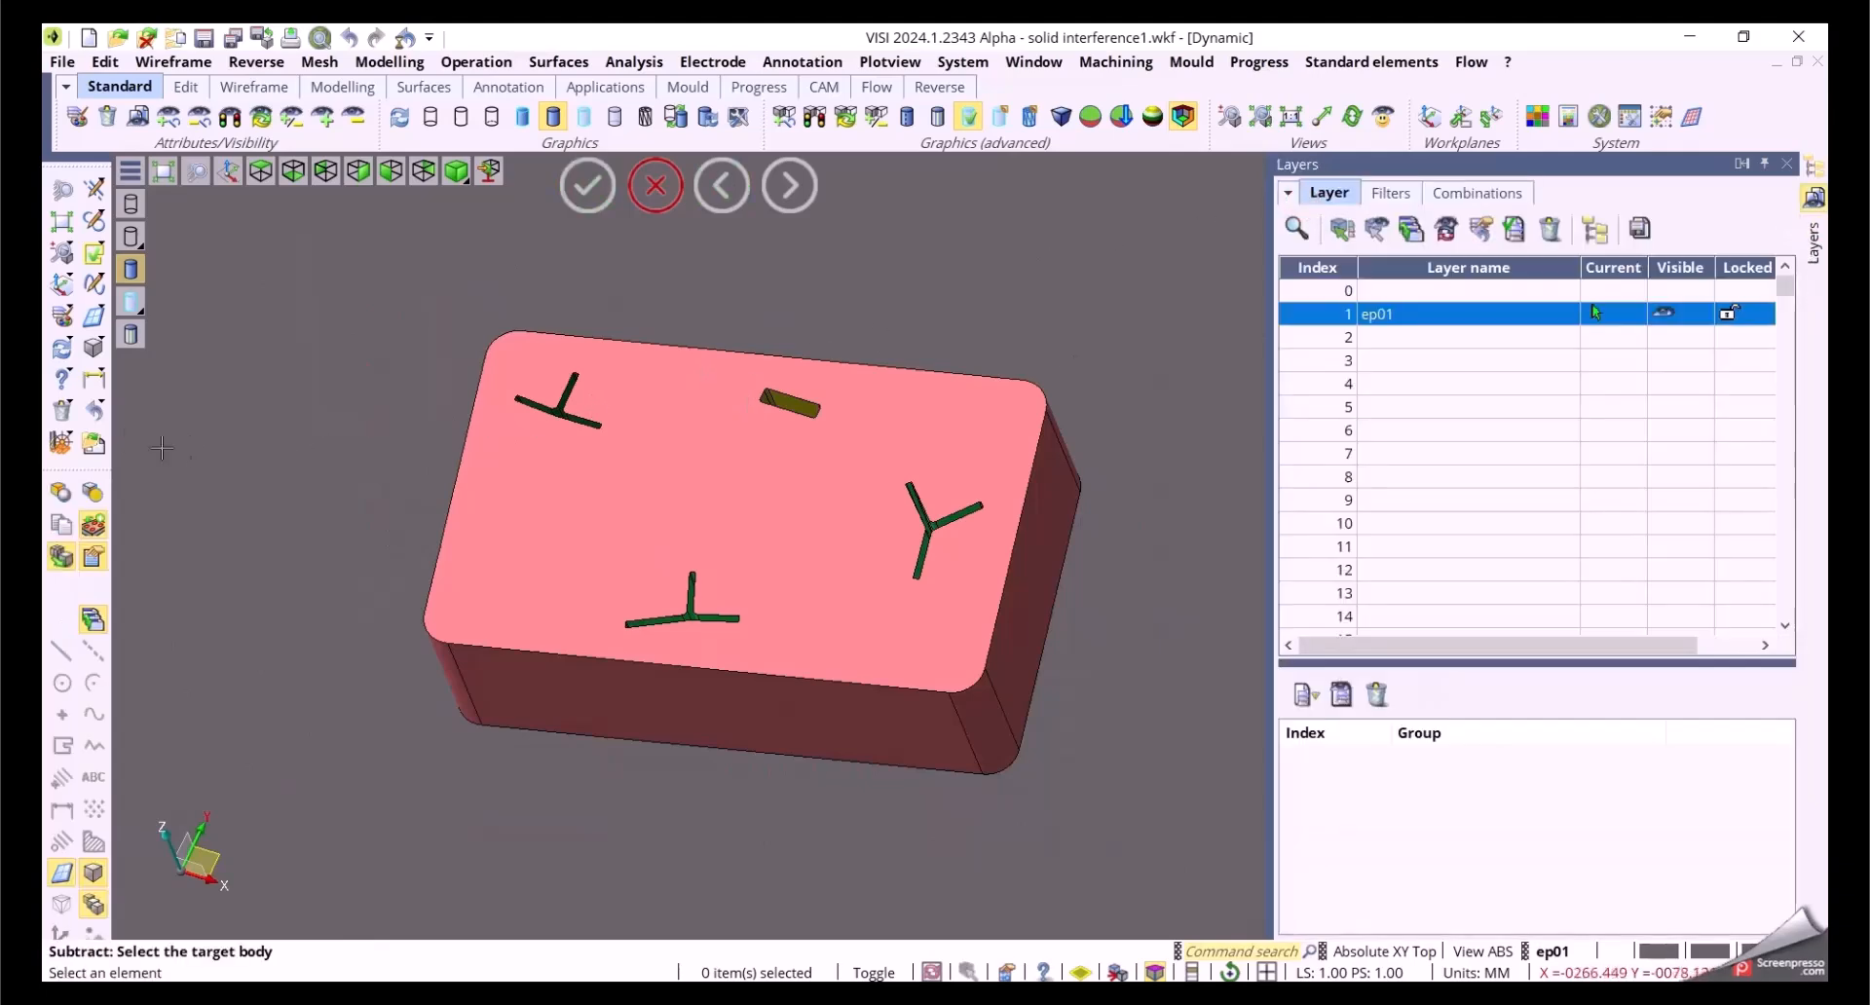
Step: Undo the subtraction and set up a Unite of the pink block with the four rib bodies on its upper face
{"action": "left_click", "coordinate": [100, 419]}
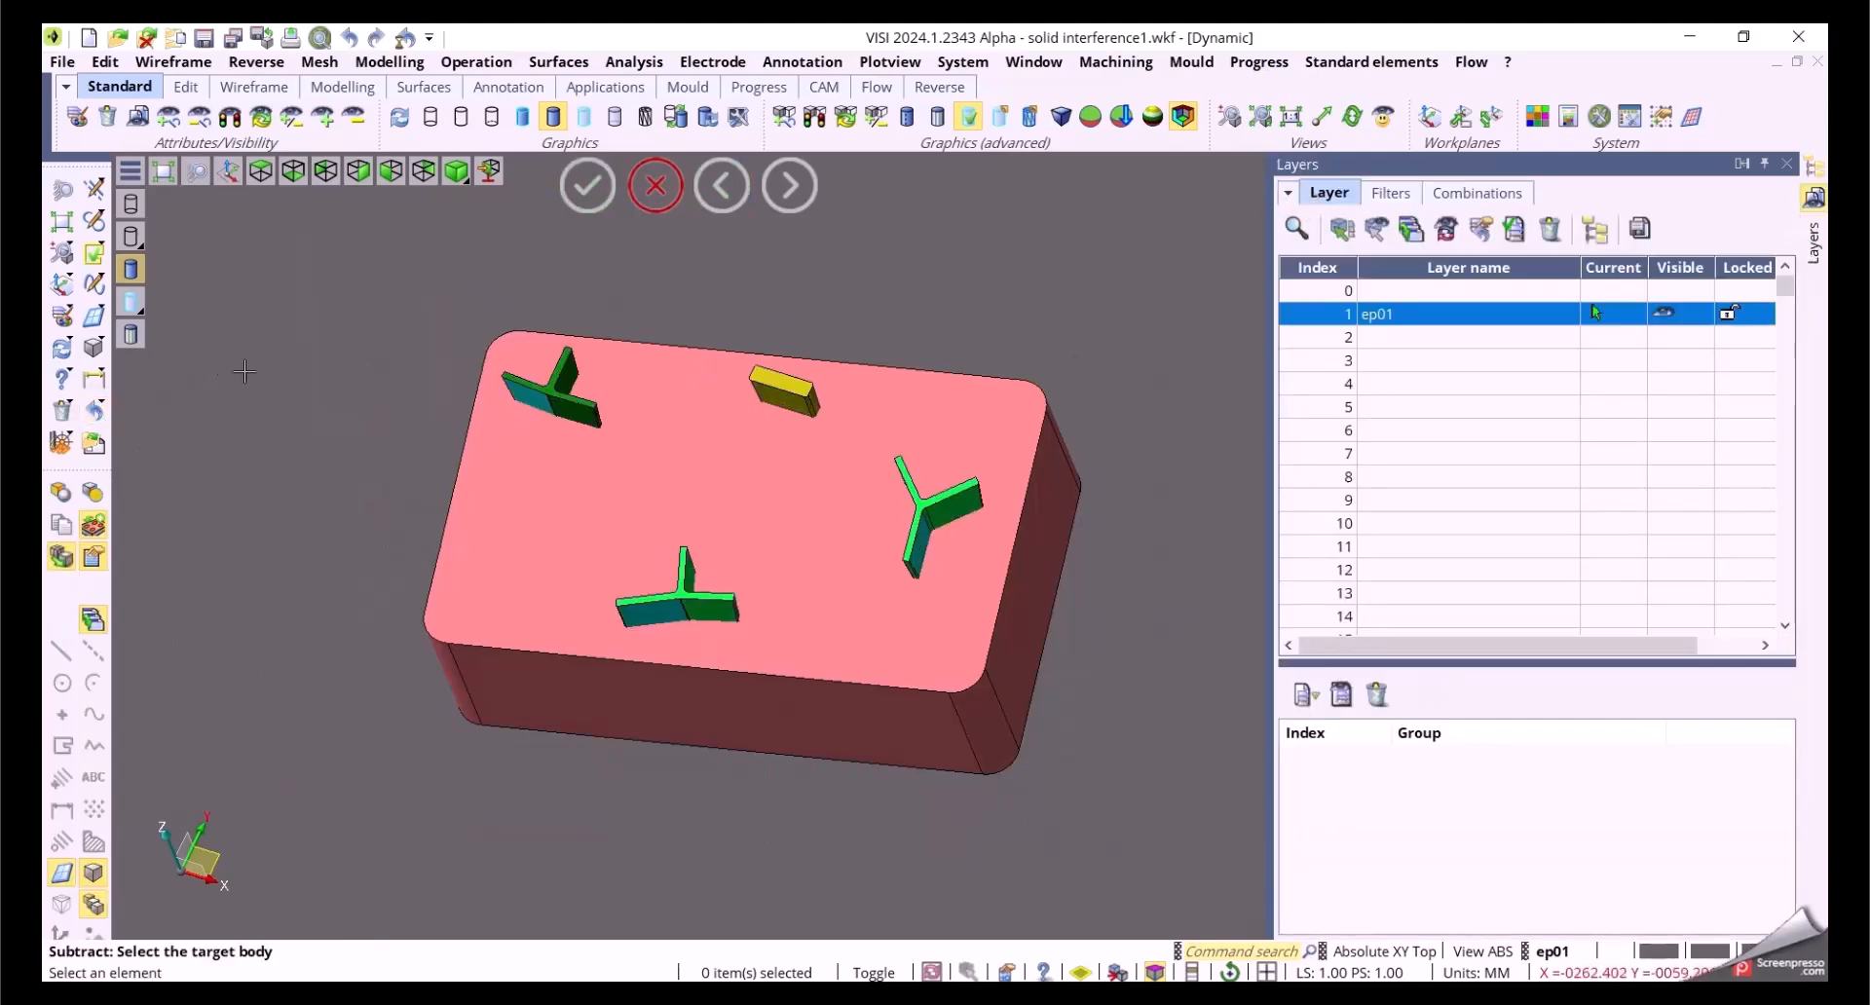
{"action": "left_click", "coordinate": [467, 63]}
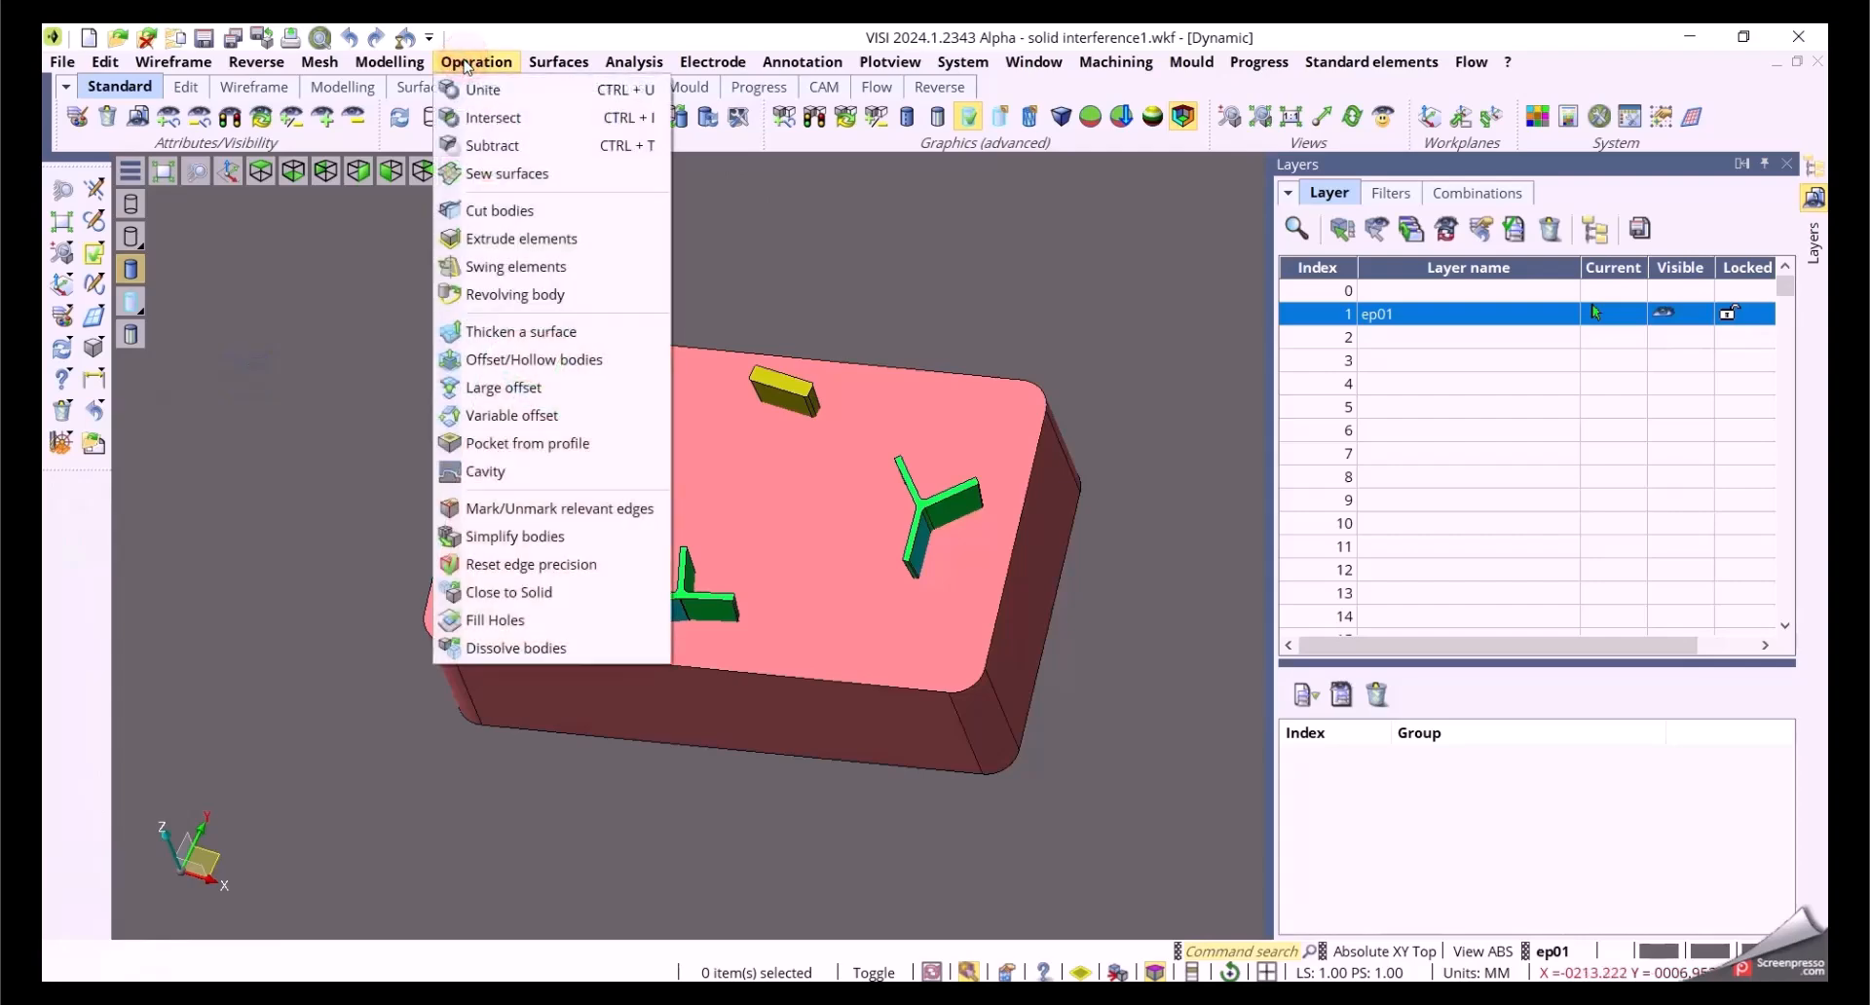
{"action": "left_click", "coordinate": [483, 89]}
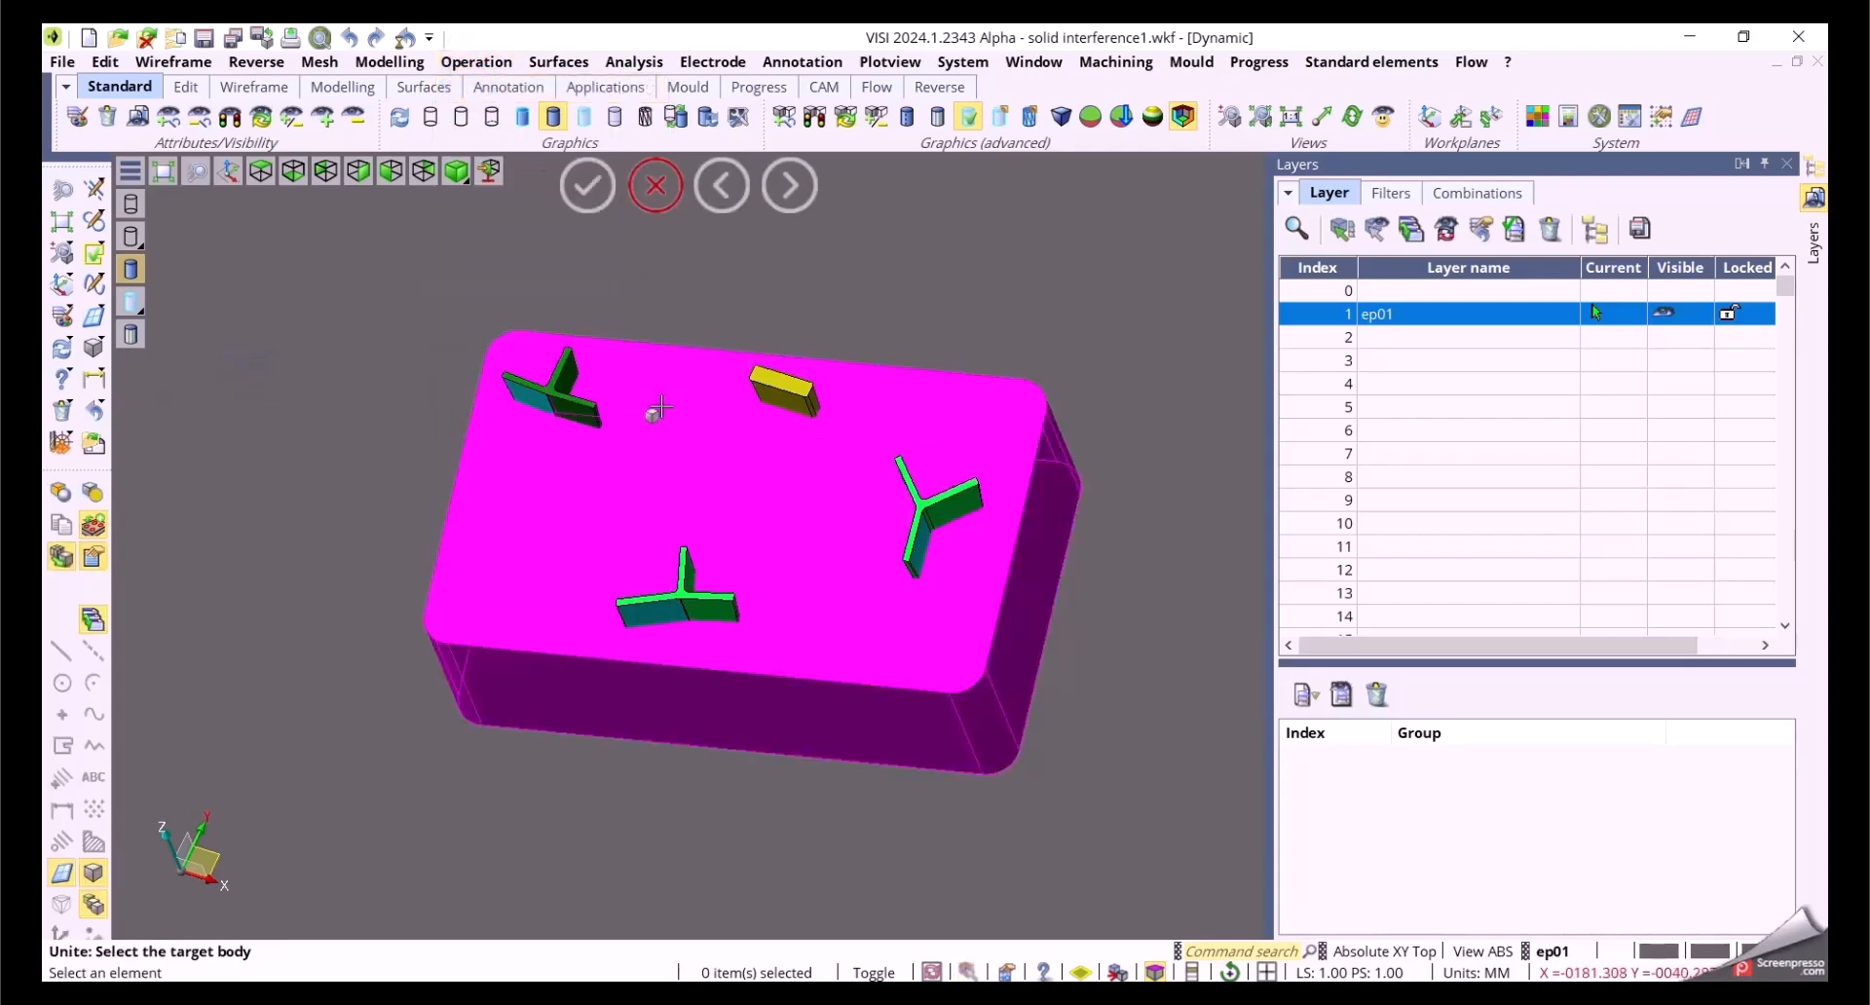
{"action": "left_click", "coordinate": [659, 408]}
{"action": "left_click_drag", "start_coordinate": [1138, 699], "coordinate": [378, 316]}
{"action": "right_click", "coordinate": [378, 317]}
{"action": "middle_click_drag", "start_coordinate": [1101, 518], "coordinate": [1096, 452]}
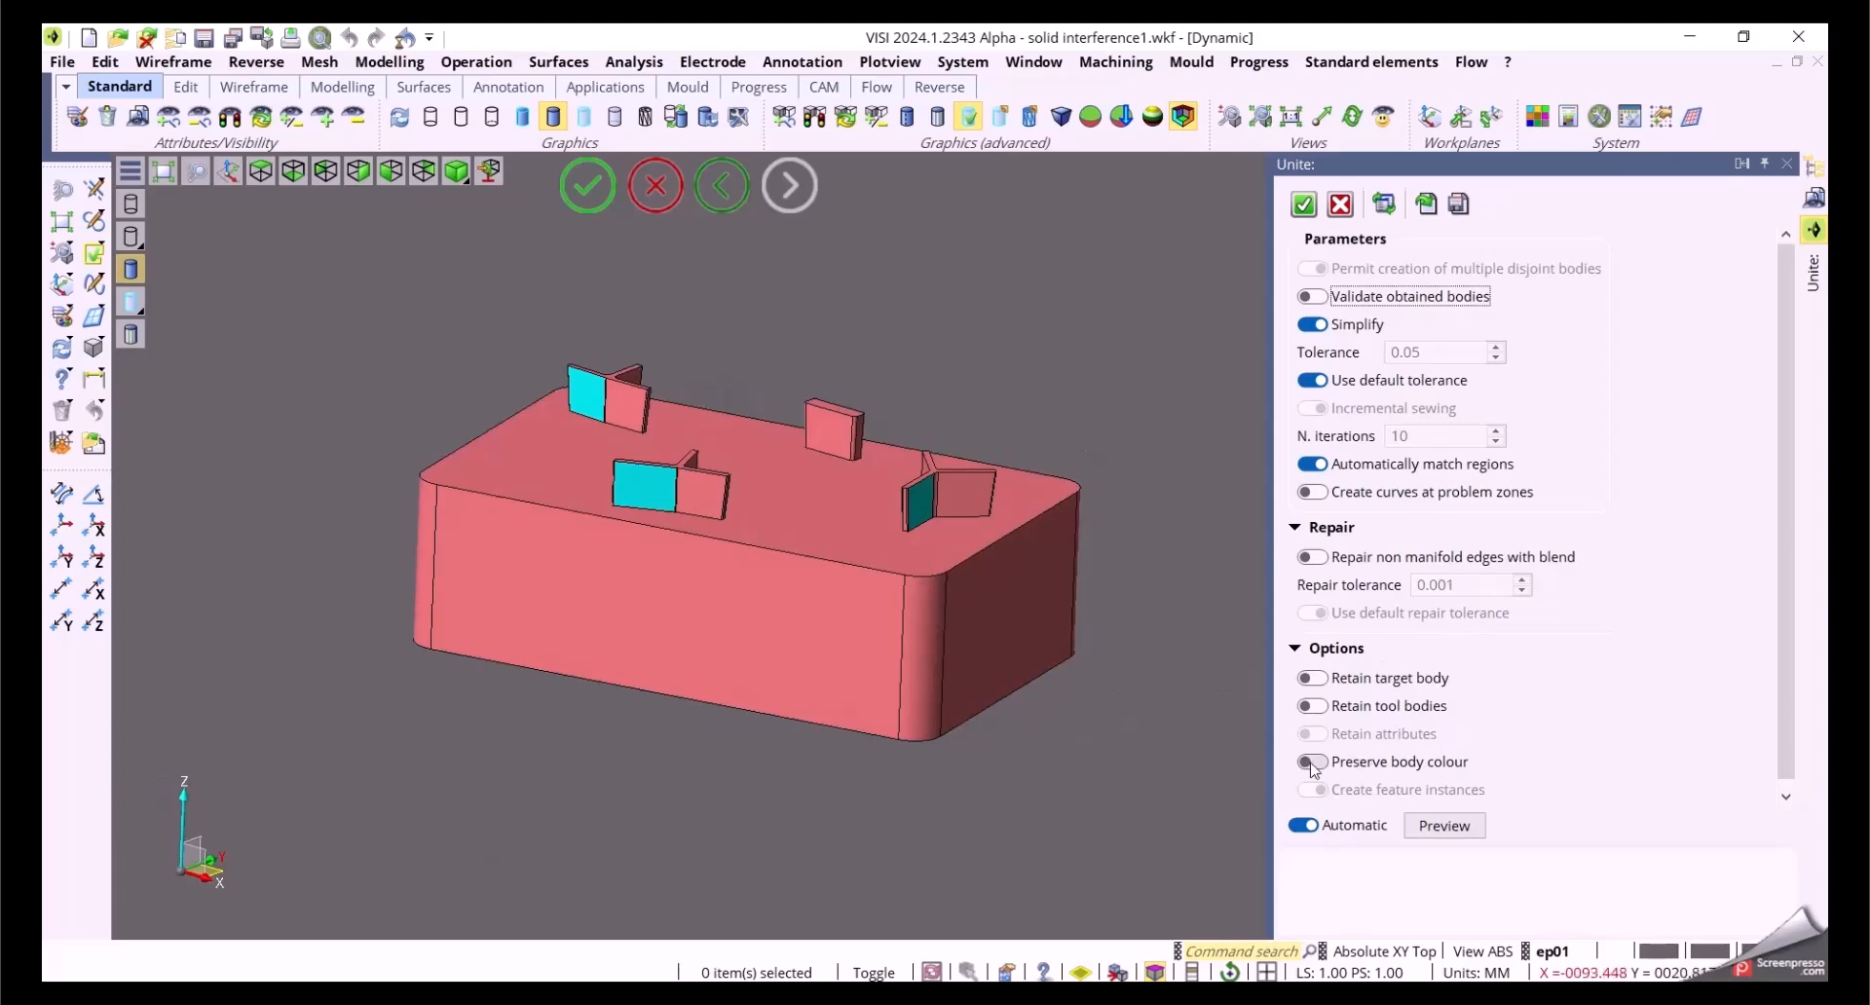
Step: Preserve the body colour in the union and apply it after checking the bodies in wireframe and shaded display
{"action": "left_click", "coordinate": [1312, 762]}
{"action": "middle_click_drag", "start_coordinate": [1007, 312], "coordinate": [925, 315]}
{"action": "left_click", "coordinate": [133, 205]}
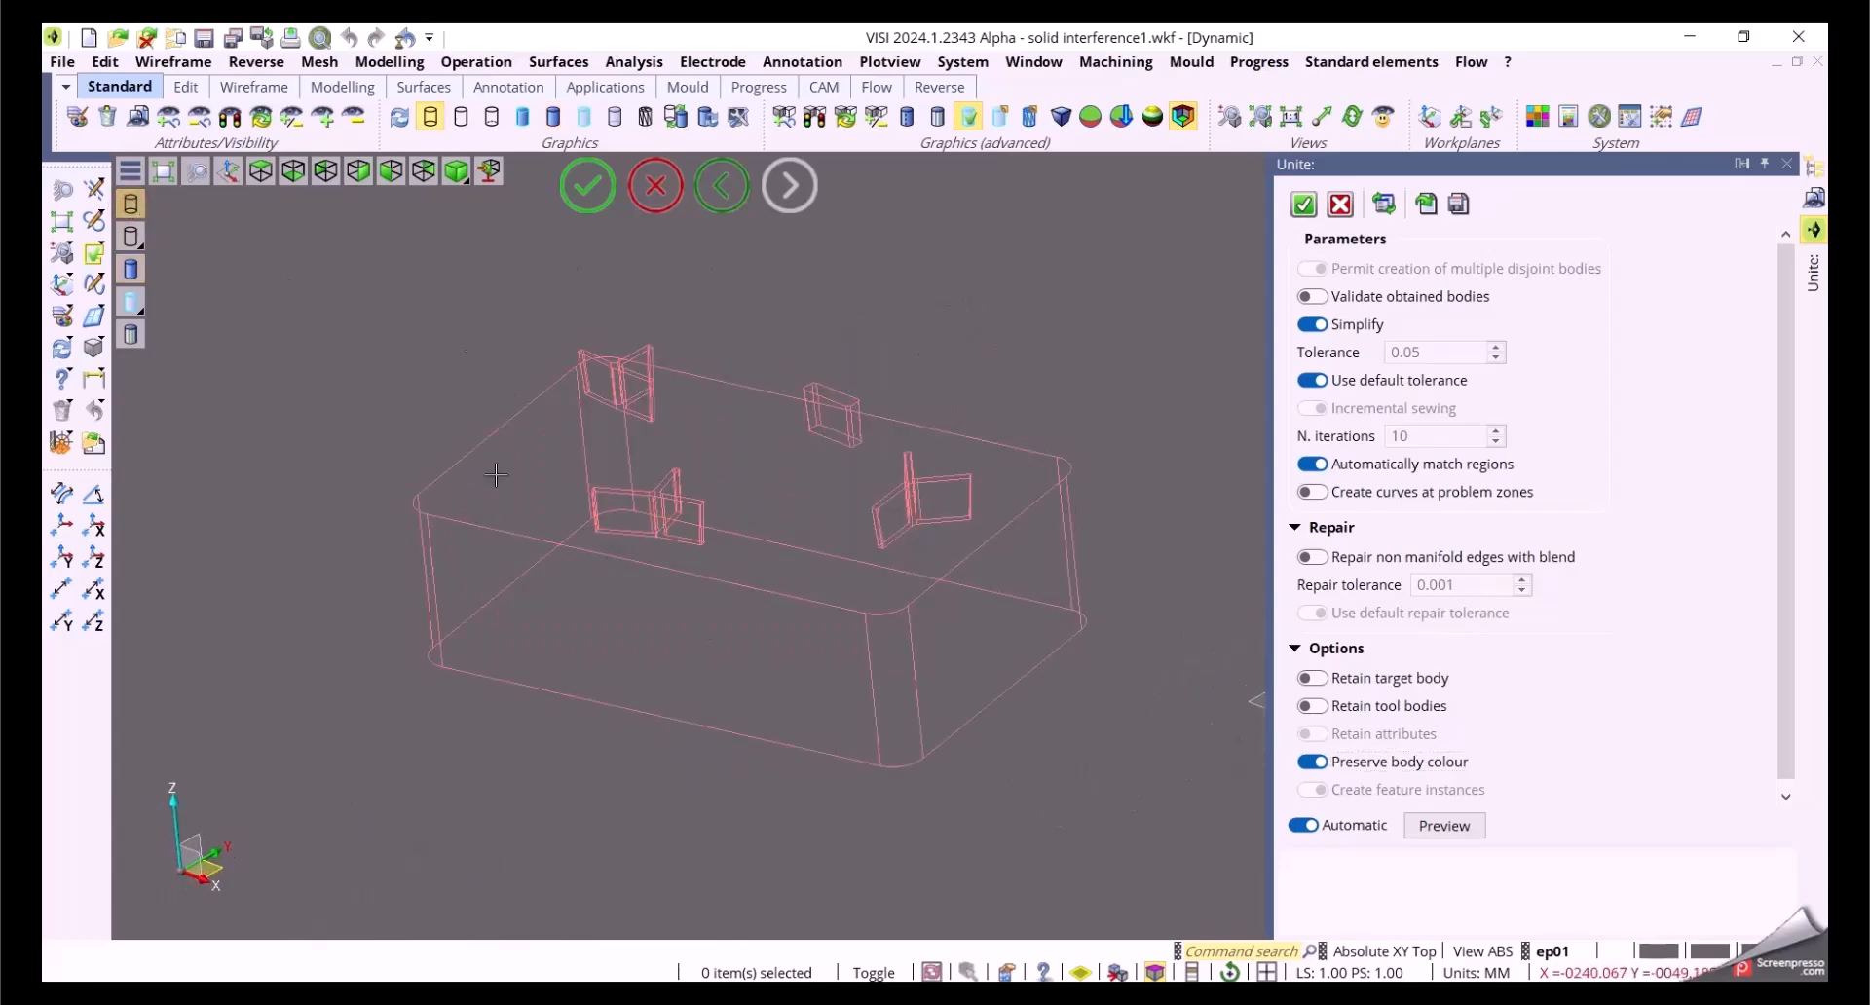
{"action": "left_click", "coordinate": [133, 271]}
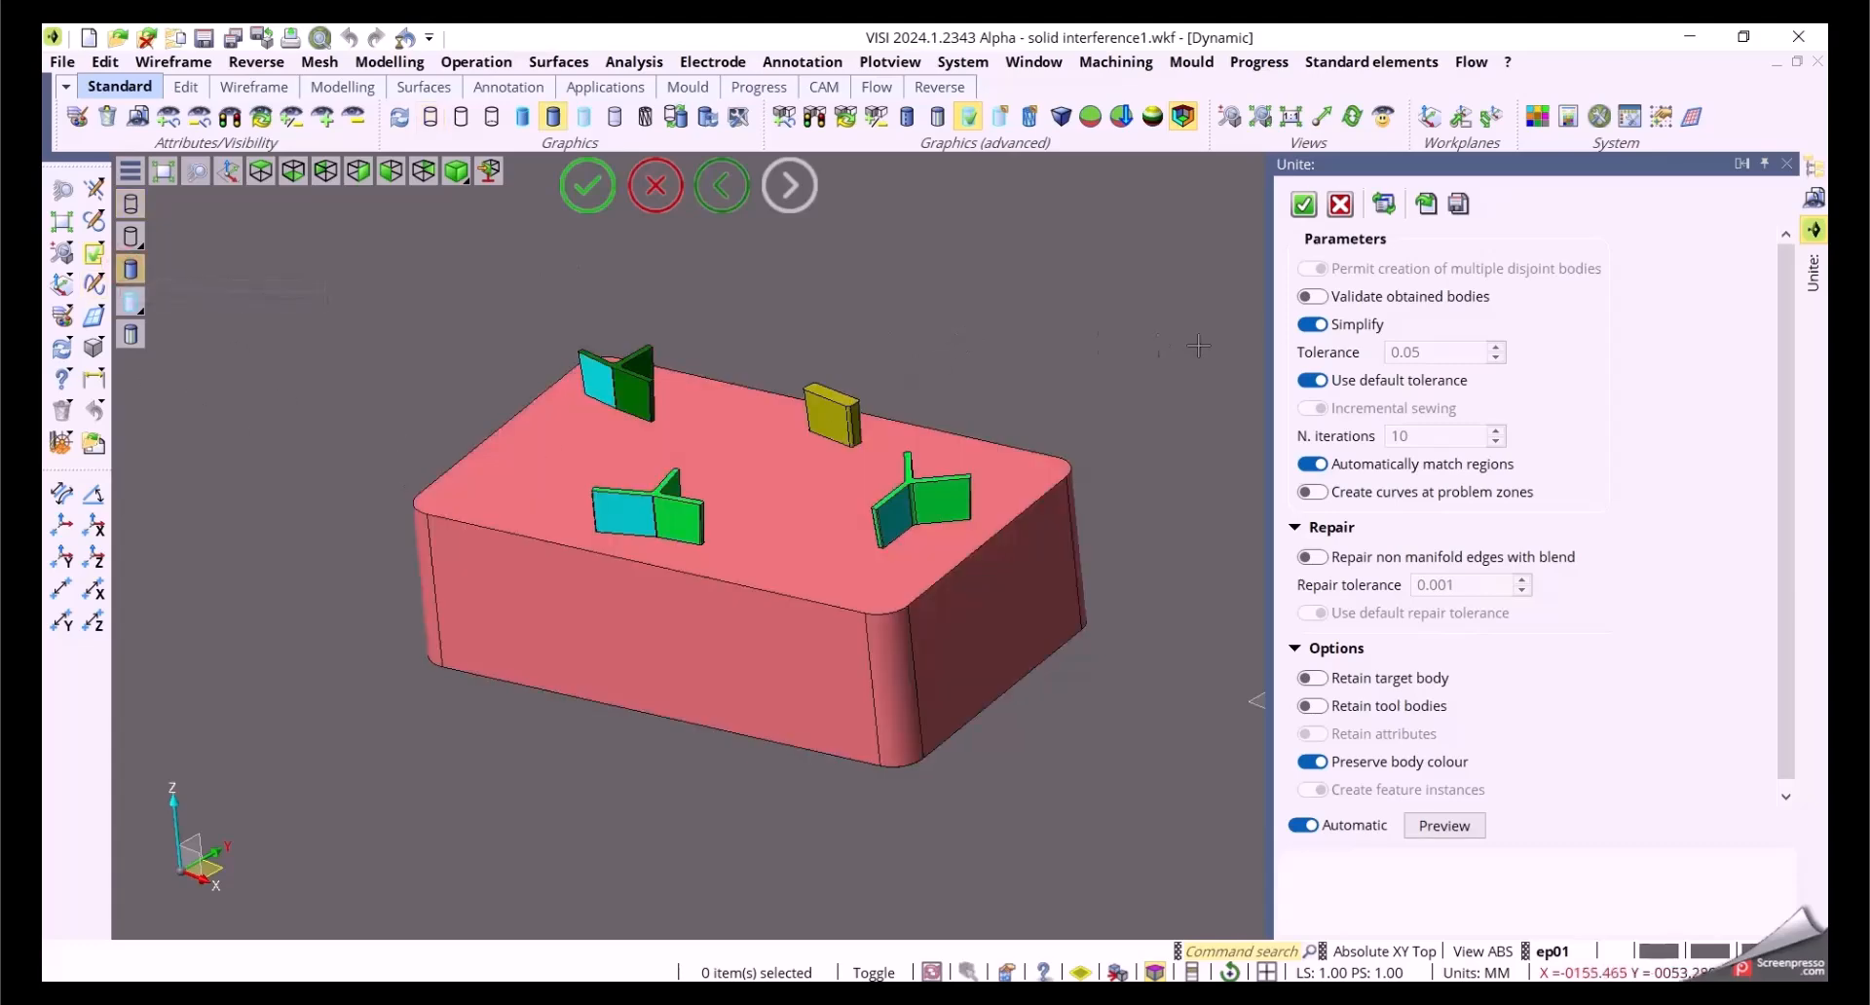
{"action": "left_click", "coordinate": [1304, 205]}
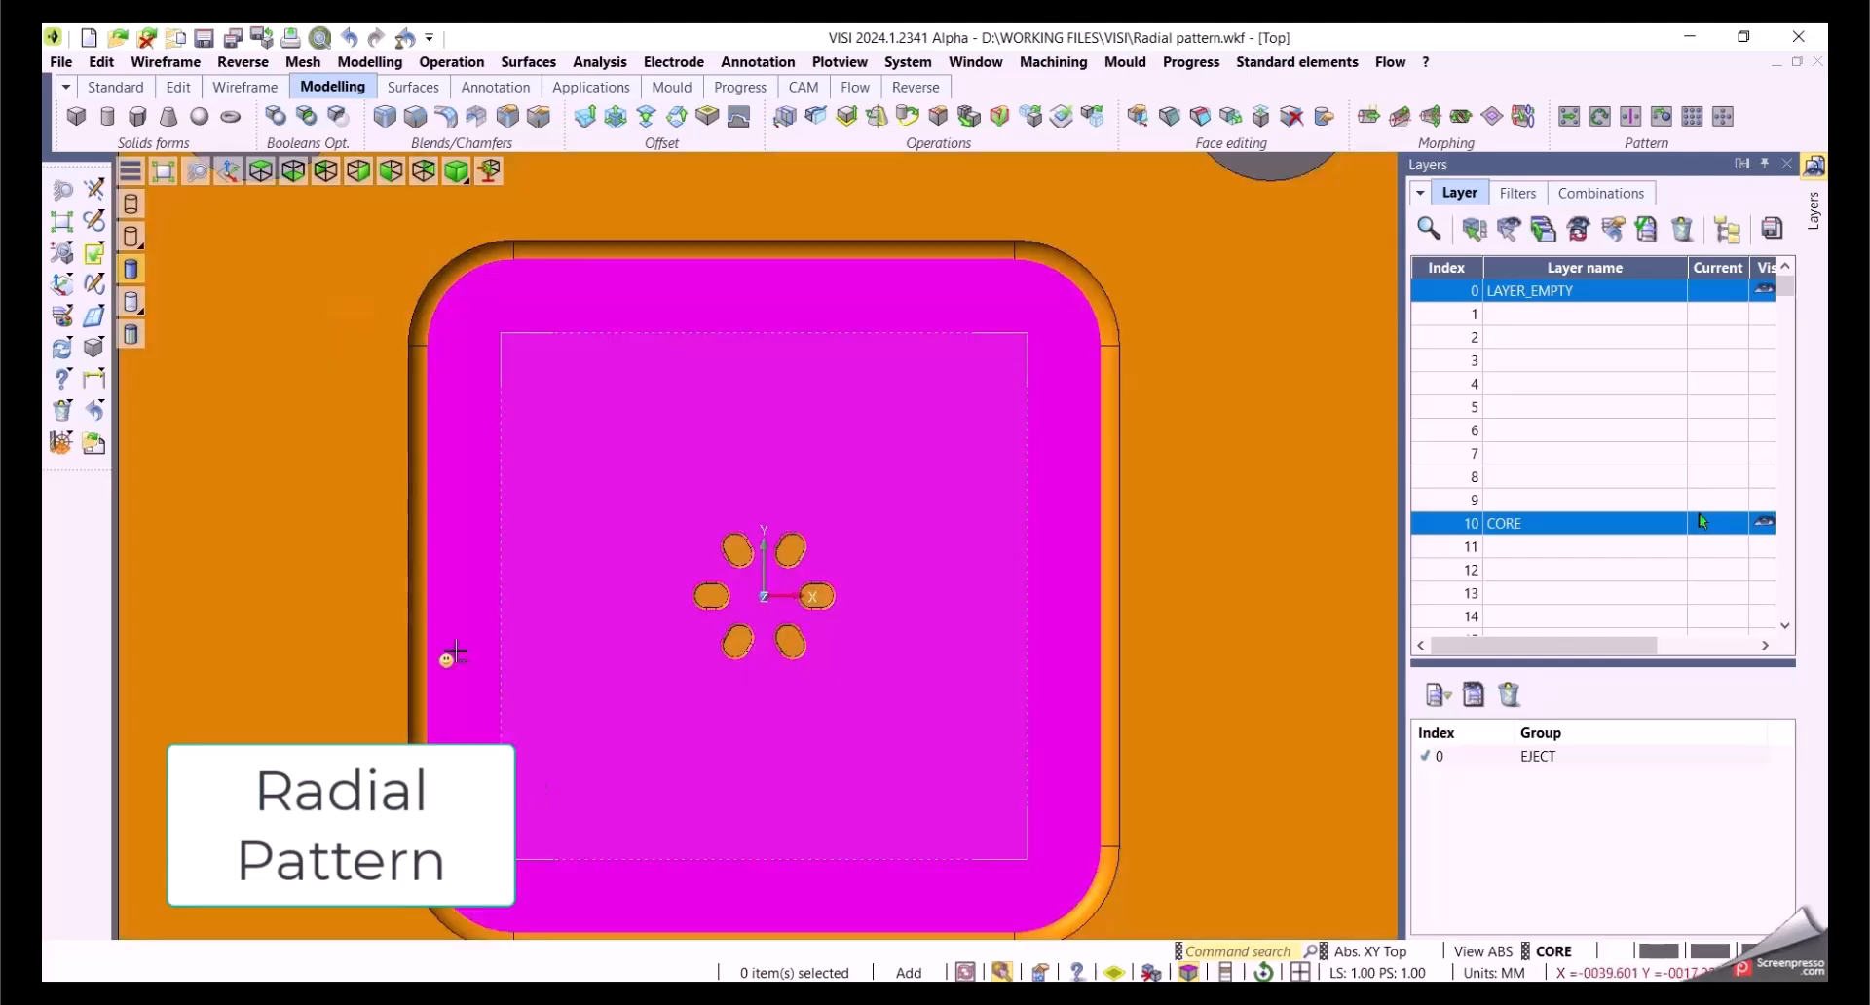
Step: Start a radial pattern of the six oval pockets' faces in the plate, centred on the workplane origin
{"action": "left_click", "coordinate": [164, 172]}
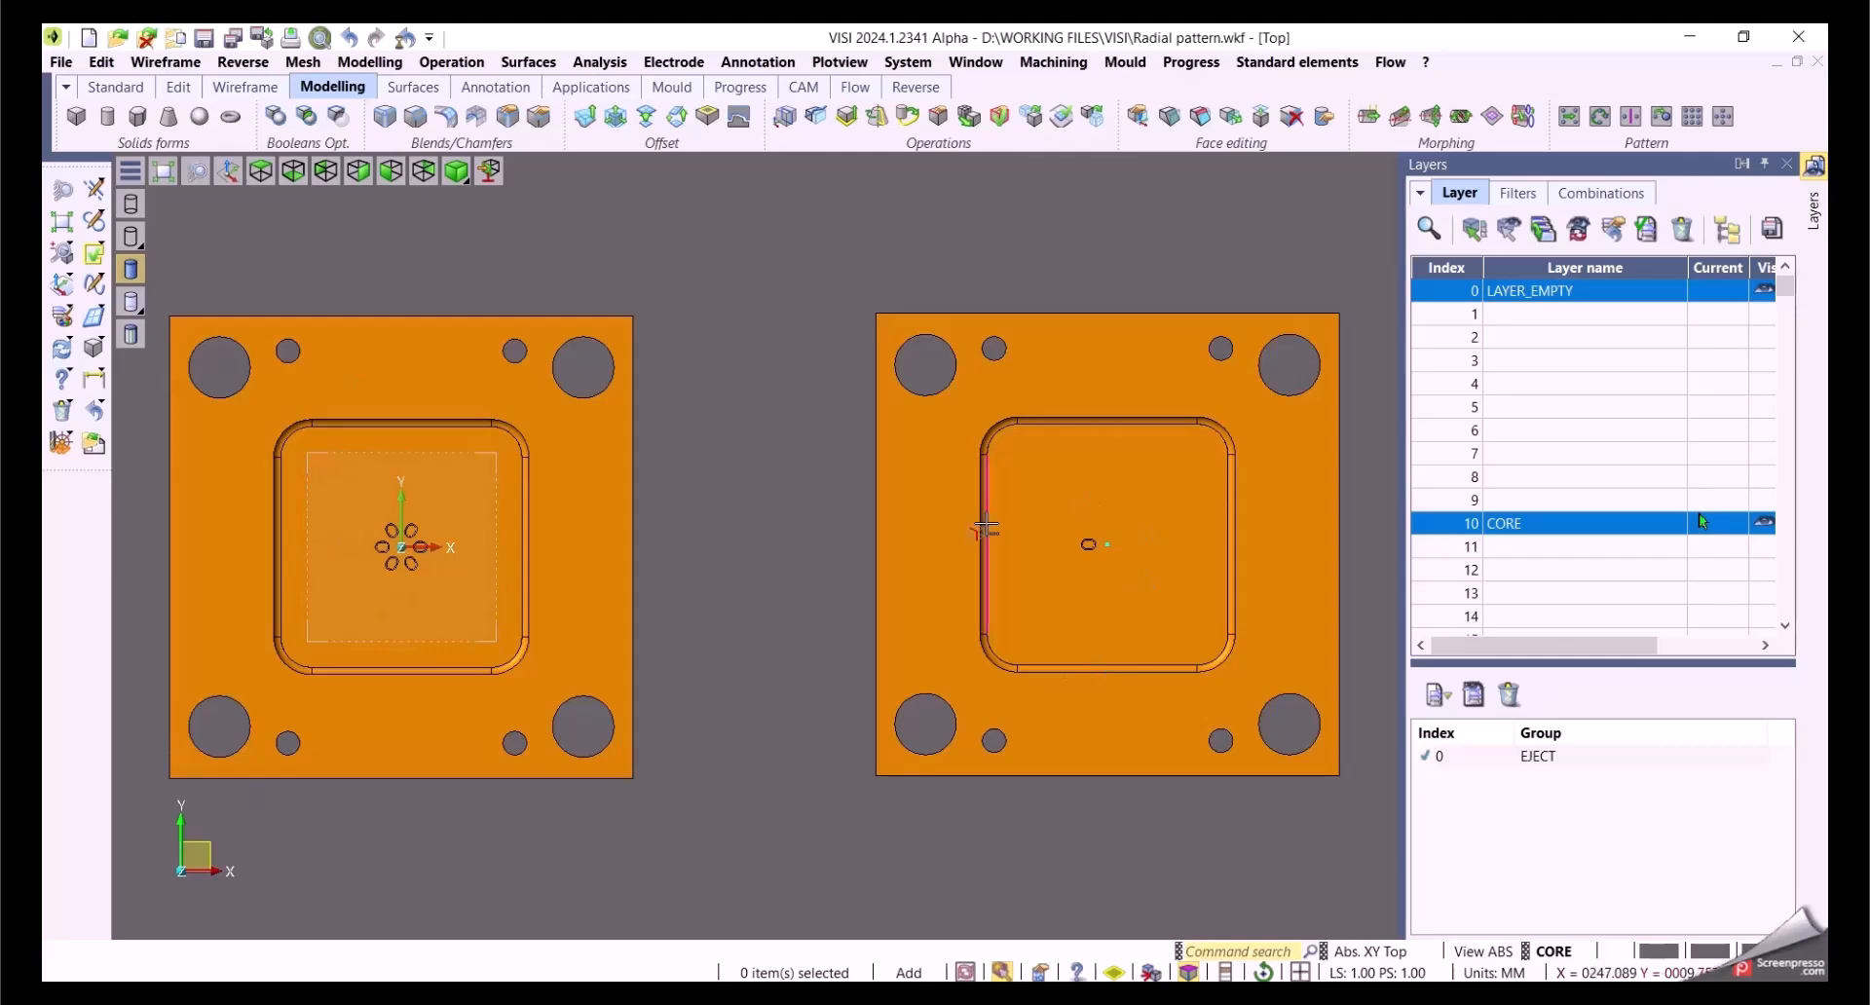
{"action": "scroll", "coordinate": [447, 668], "scroll_direction": "up", "scroll_amount": 5}
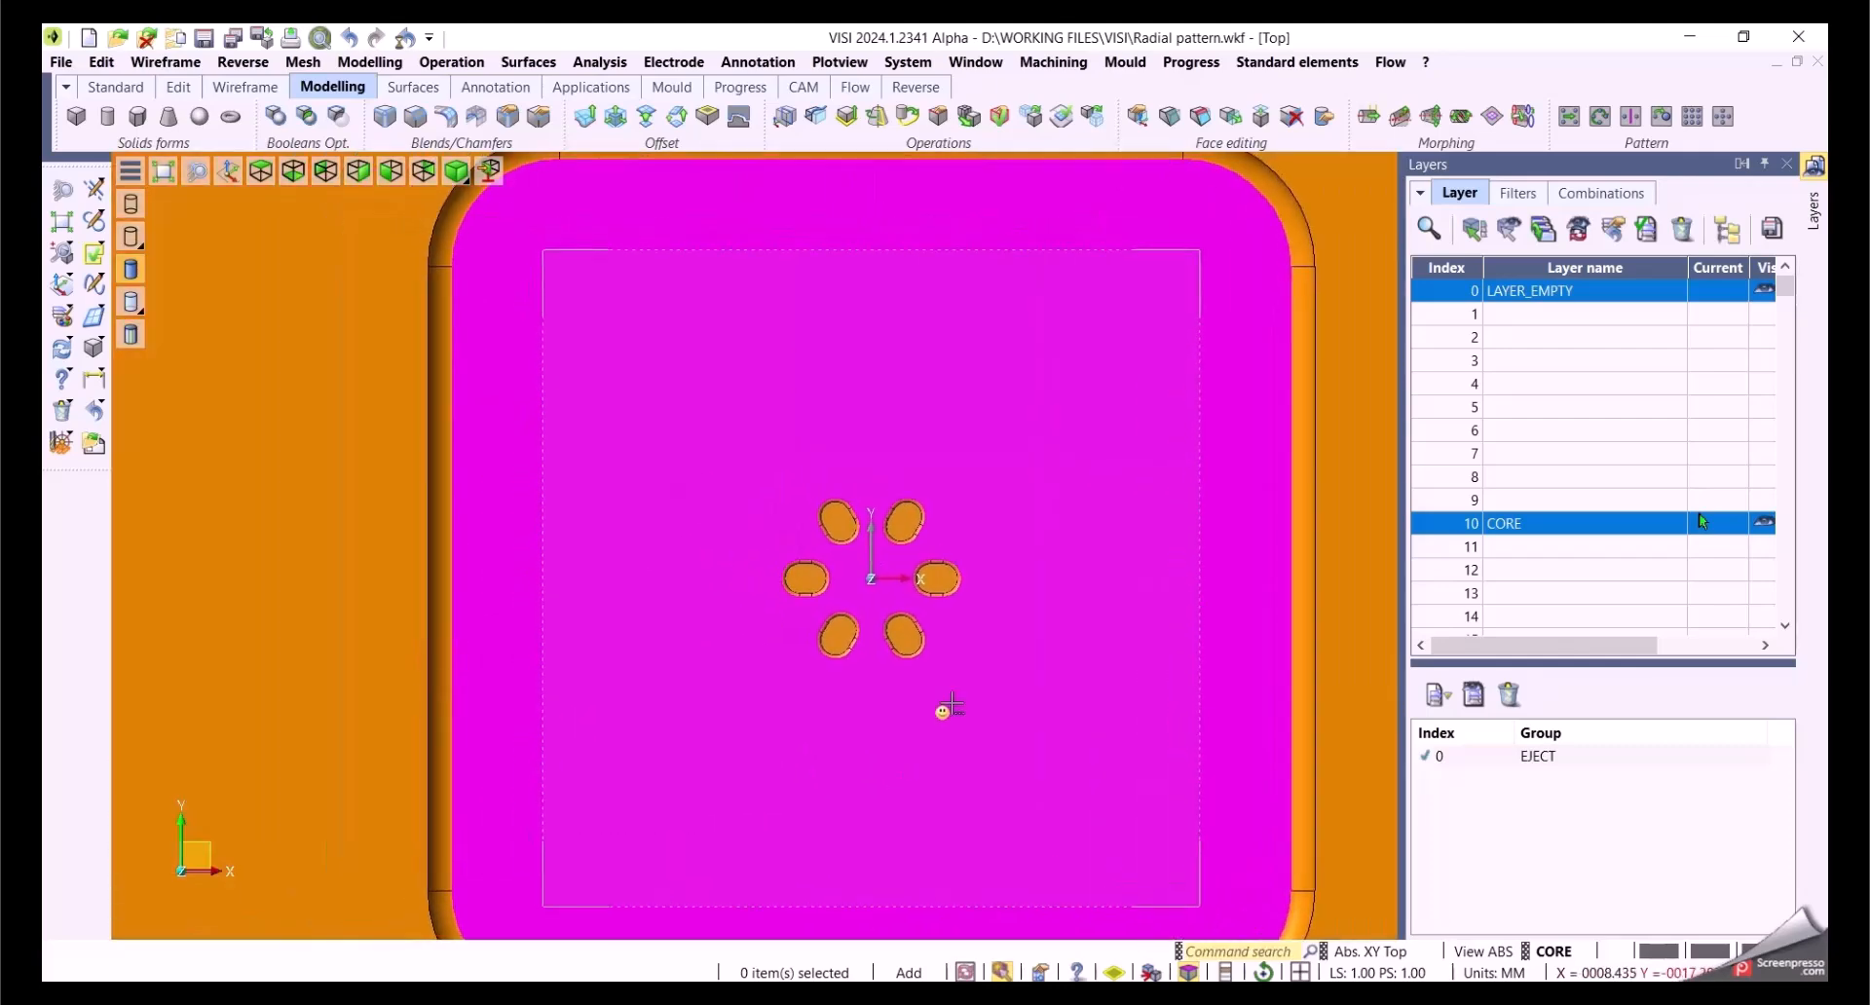
{"action": "scroll", "coordinate": [950, 652], "scroll_direction": "up", "scroll_amount": 3}
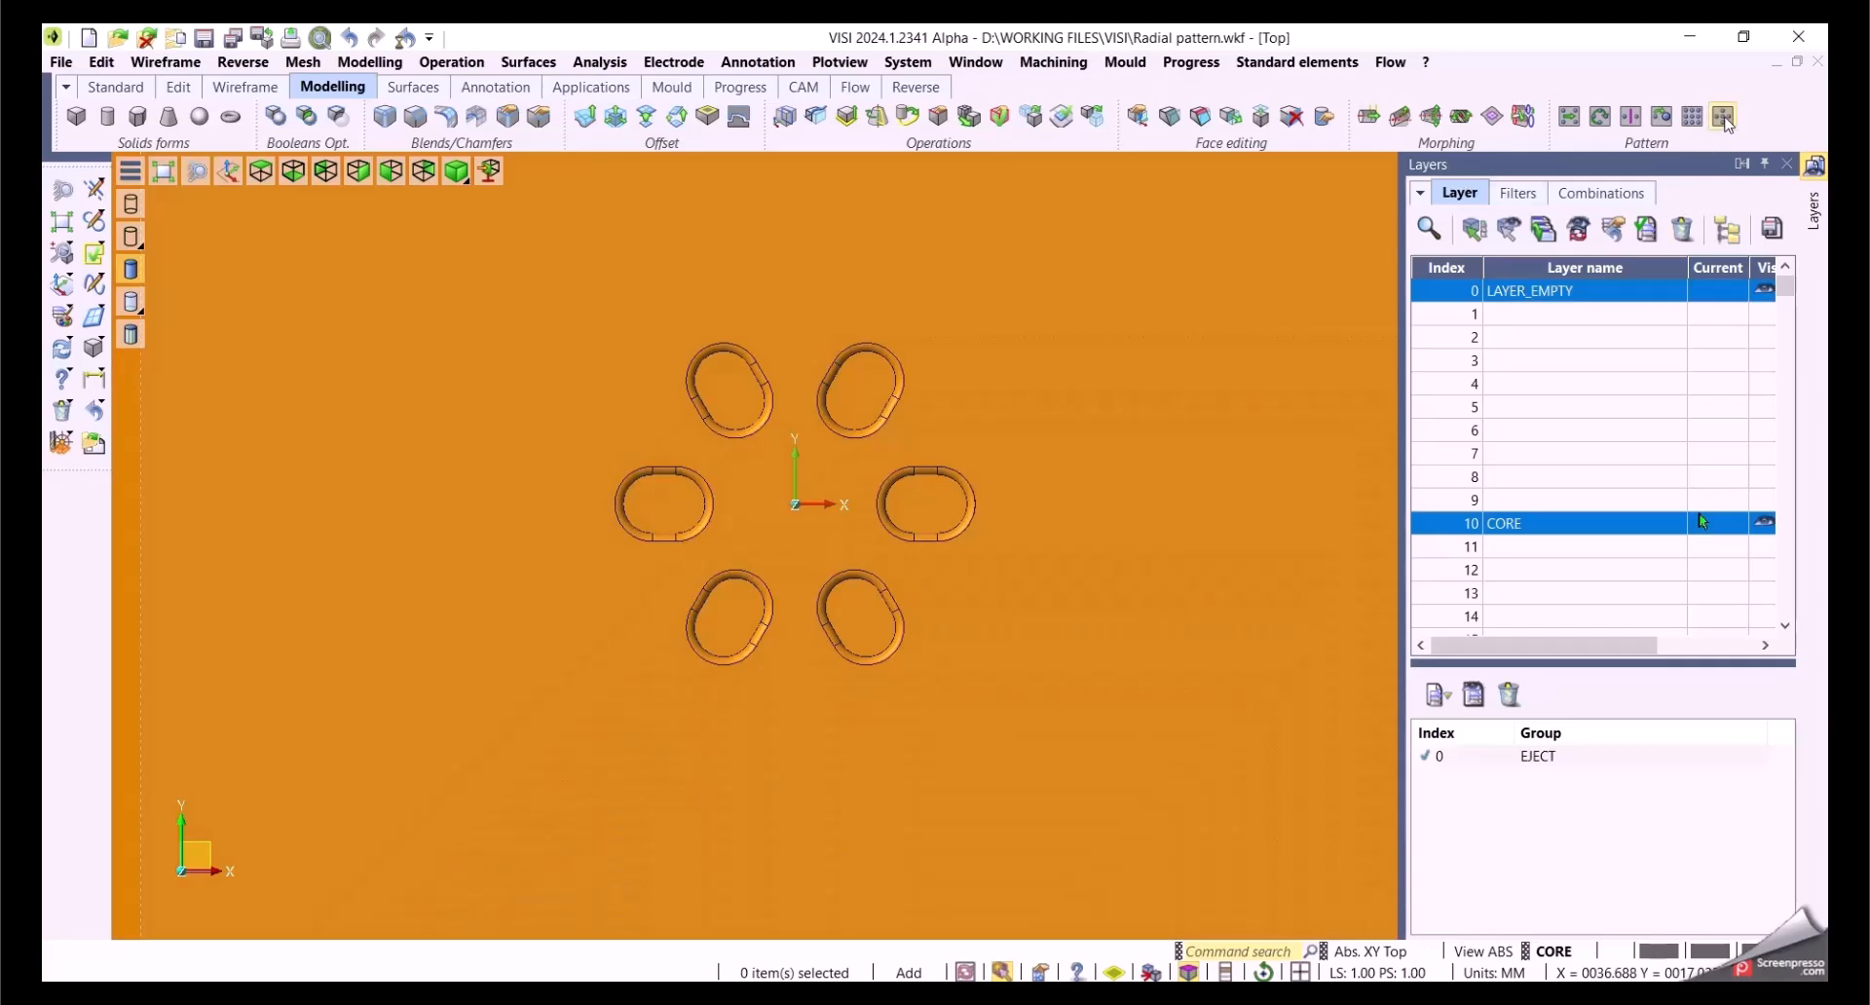
{"action": "left_click", "coordinate": [1722, 116]}
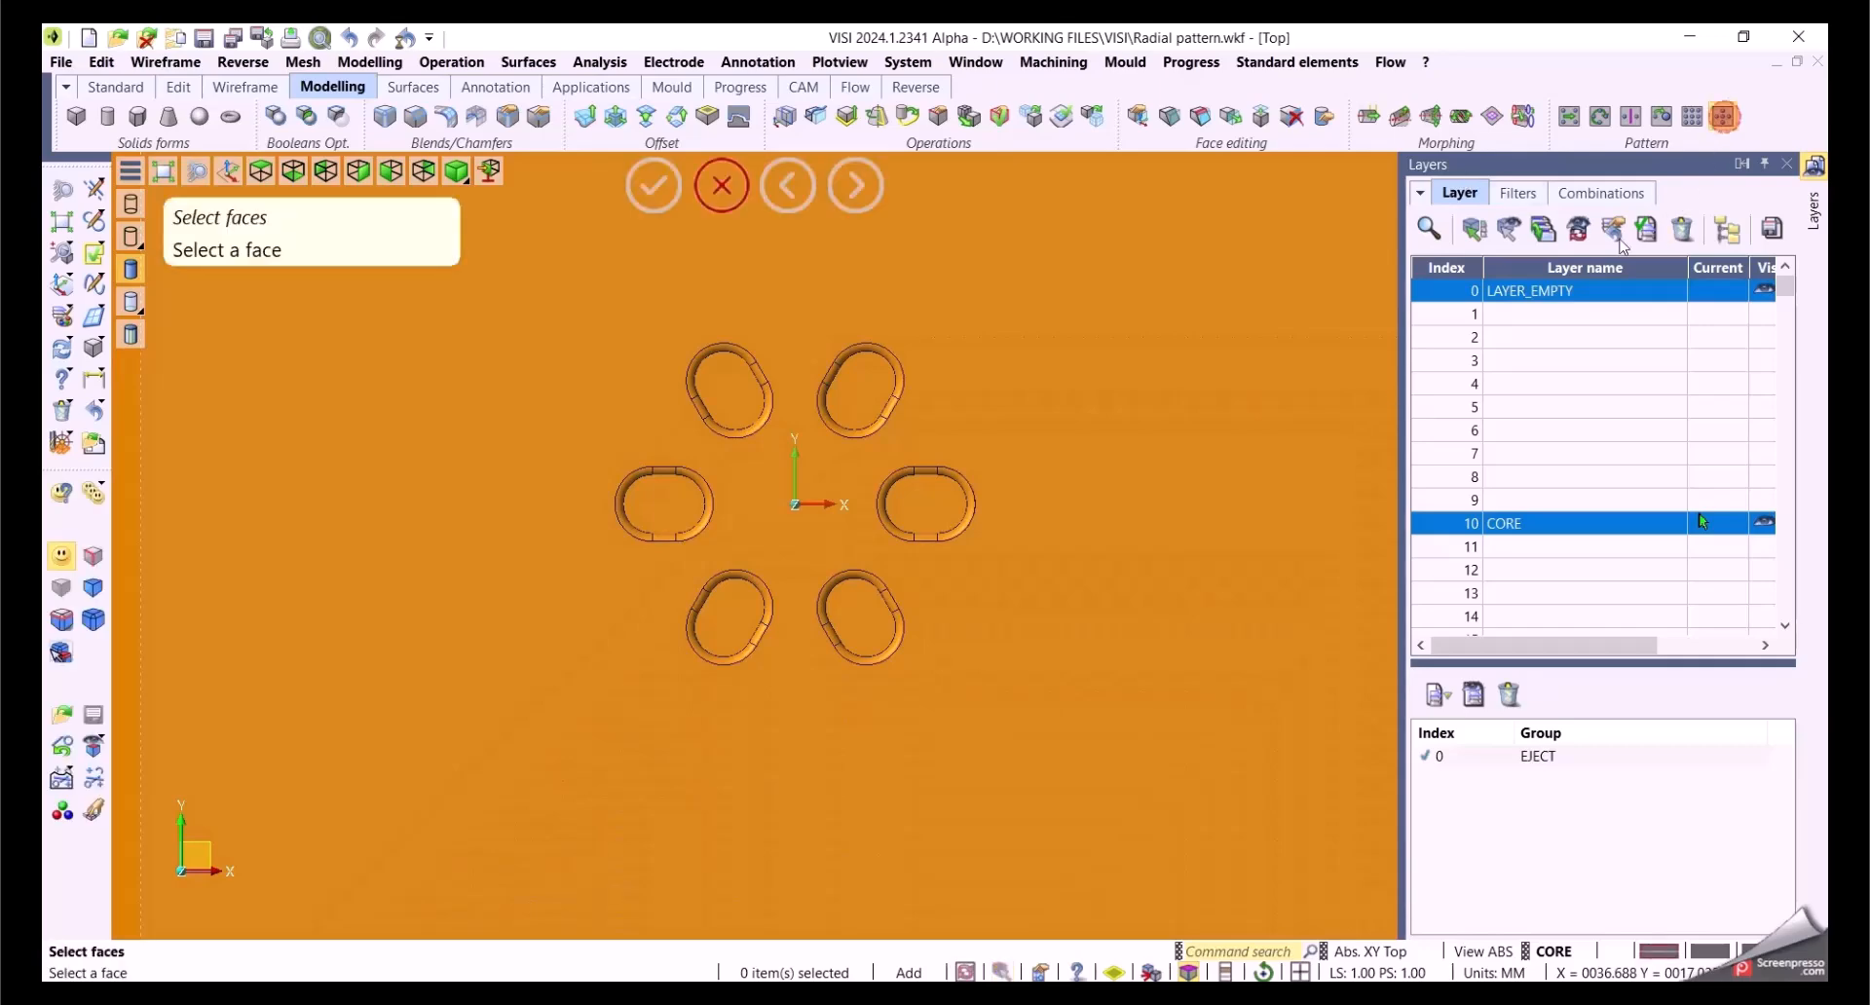
{"action": "left_click_drag", "start_coordinate": [547, 284], "coordinate": [1113, 743]}
{"action": "left_click", "coordinate": [796, 506]}
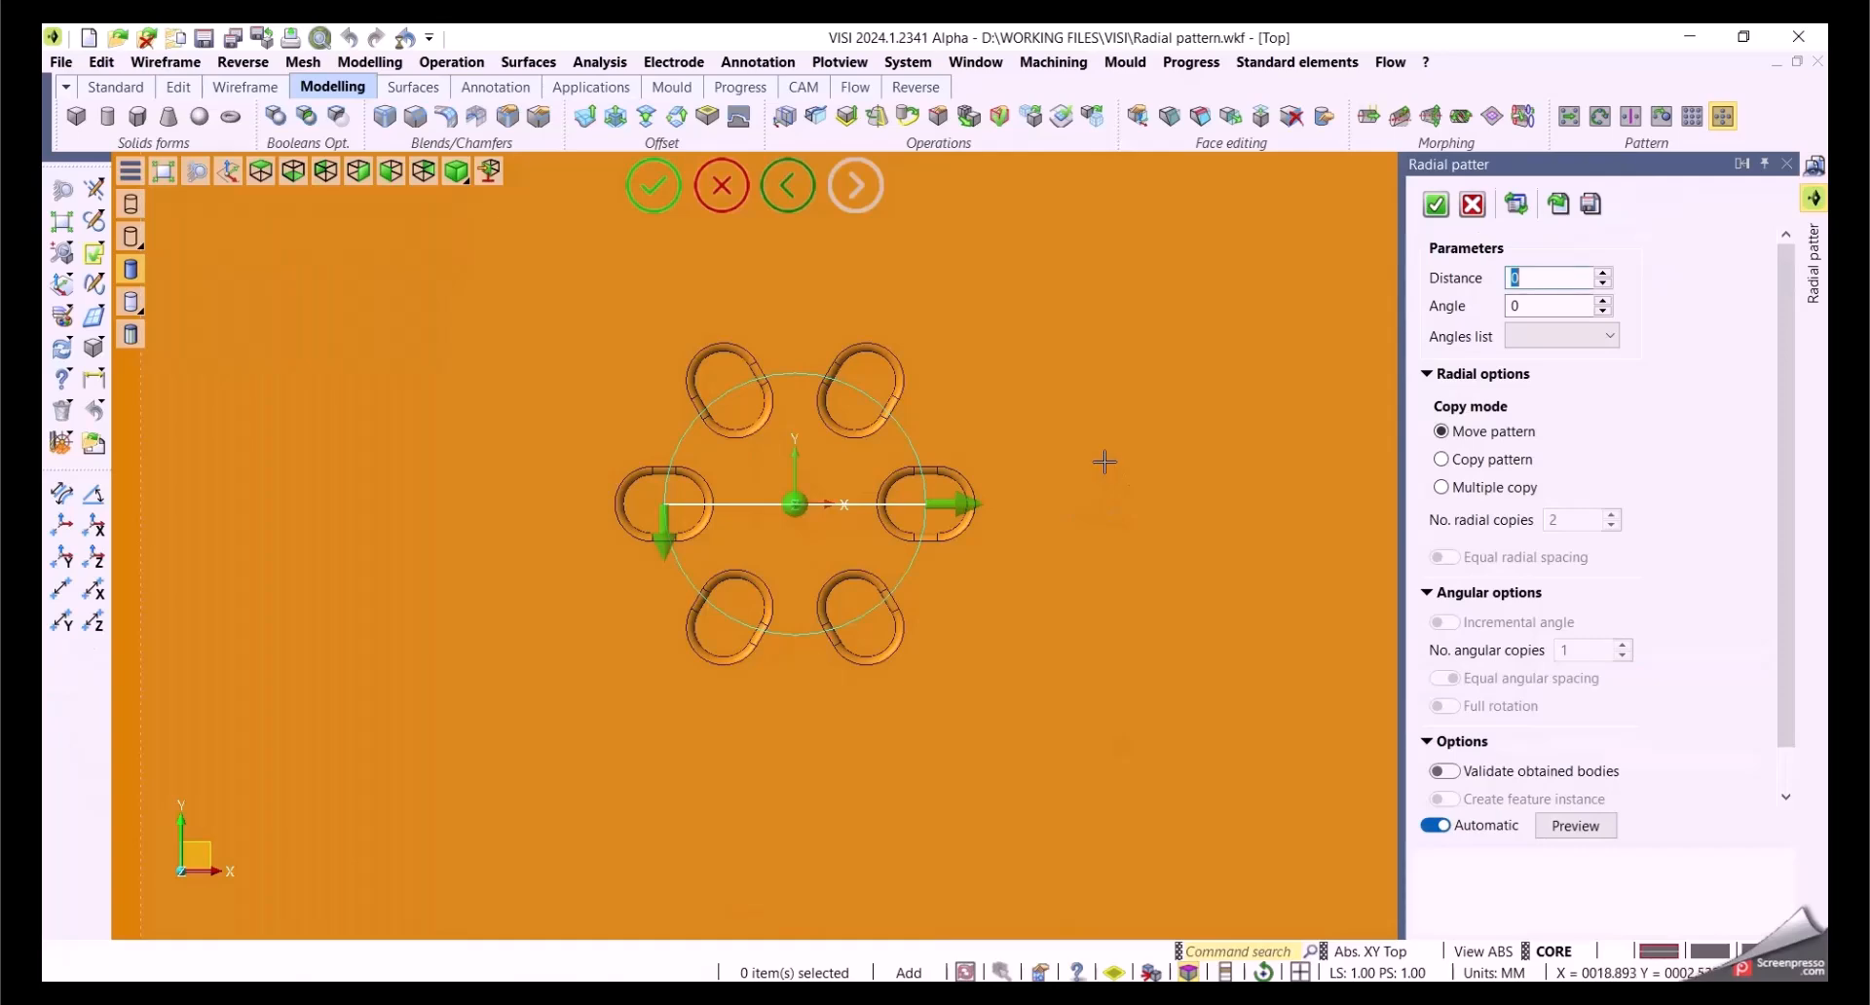
Step: Set the radial pattern's distance to 10 mm and try the Copy pattern mode before choosing Multiple copy
{"action": "left_click_drag", "start_coordinate": [968, 503], "coordinate": [1121, 519]}
{"action": "scroll", "coordinate": [1214, 697], "scroll_direction": "down", "scroll_amount": 3}
{"action": "middle_click_drag", "start_coordinate": [1261, 711], "coordinate": [1119, 614]}
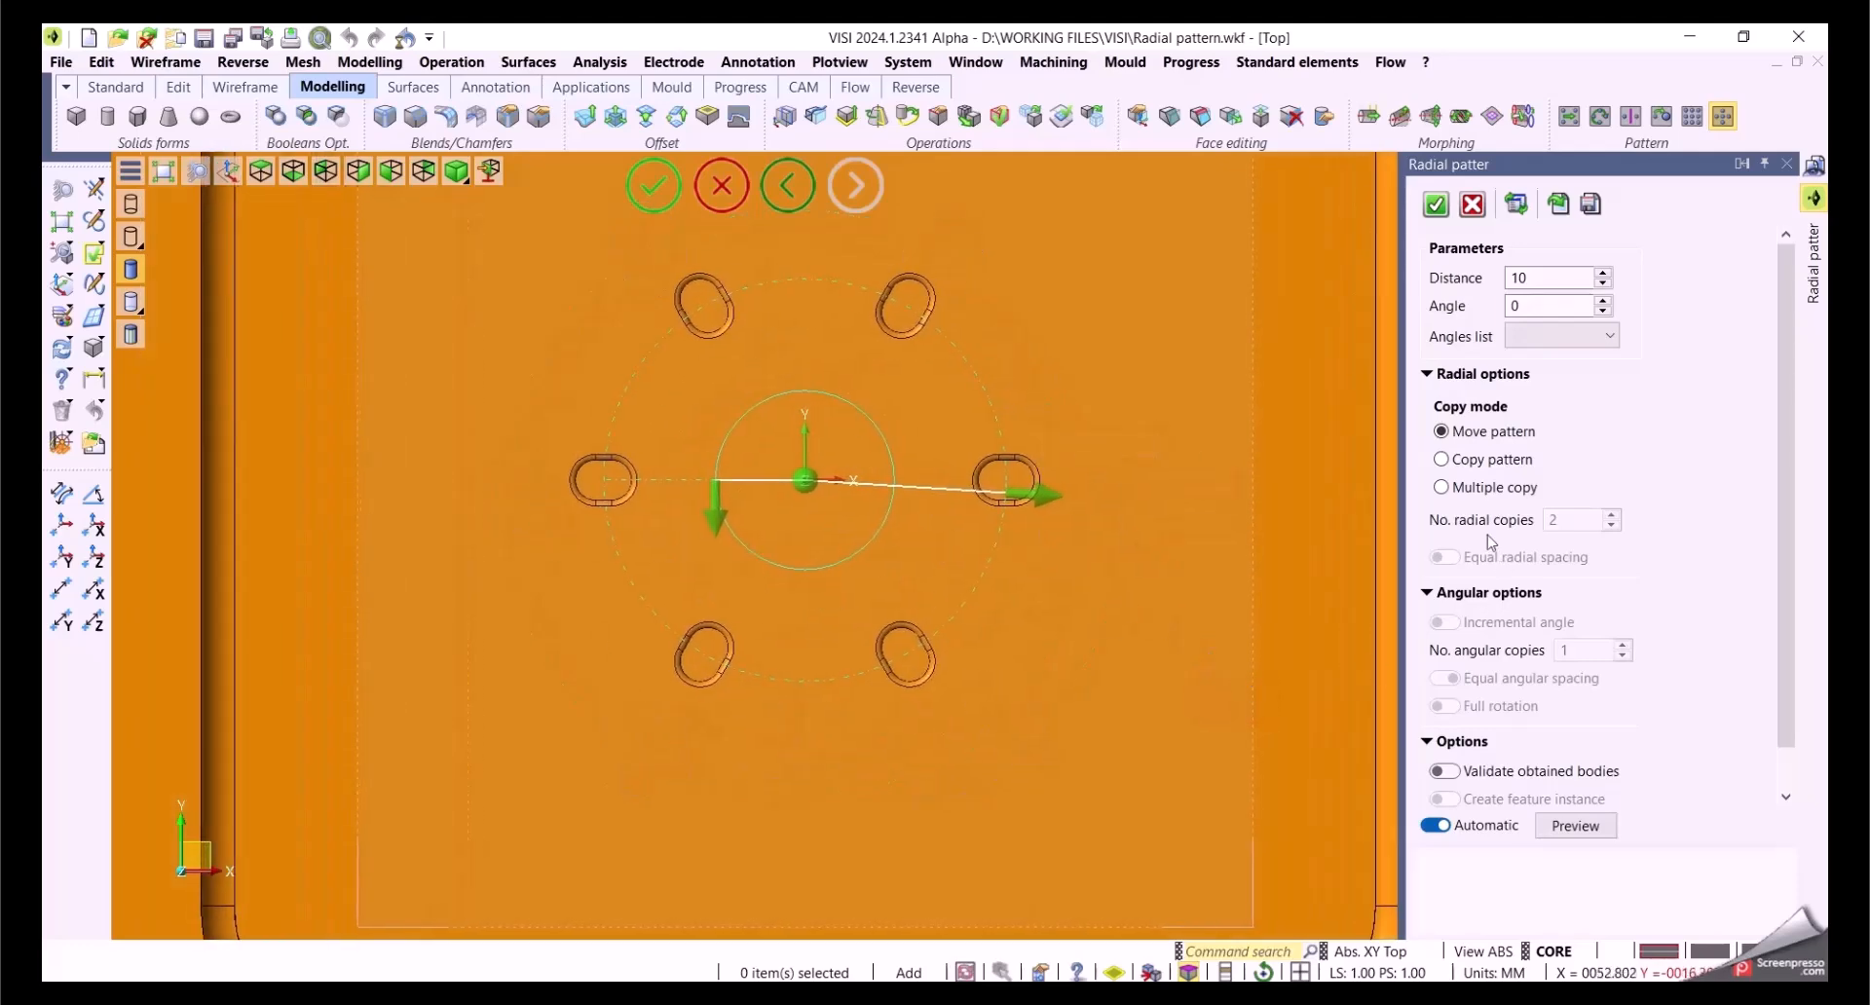
{"action": "left_click", "coordinate": [1462, 460]}
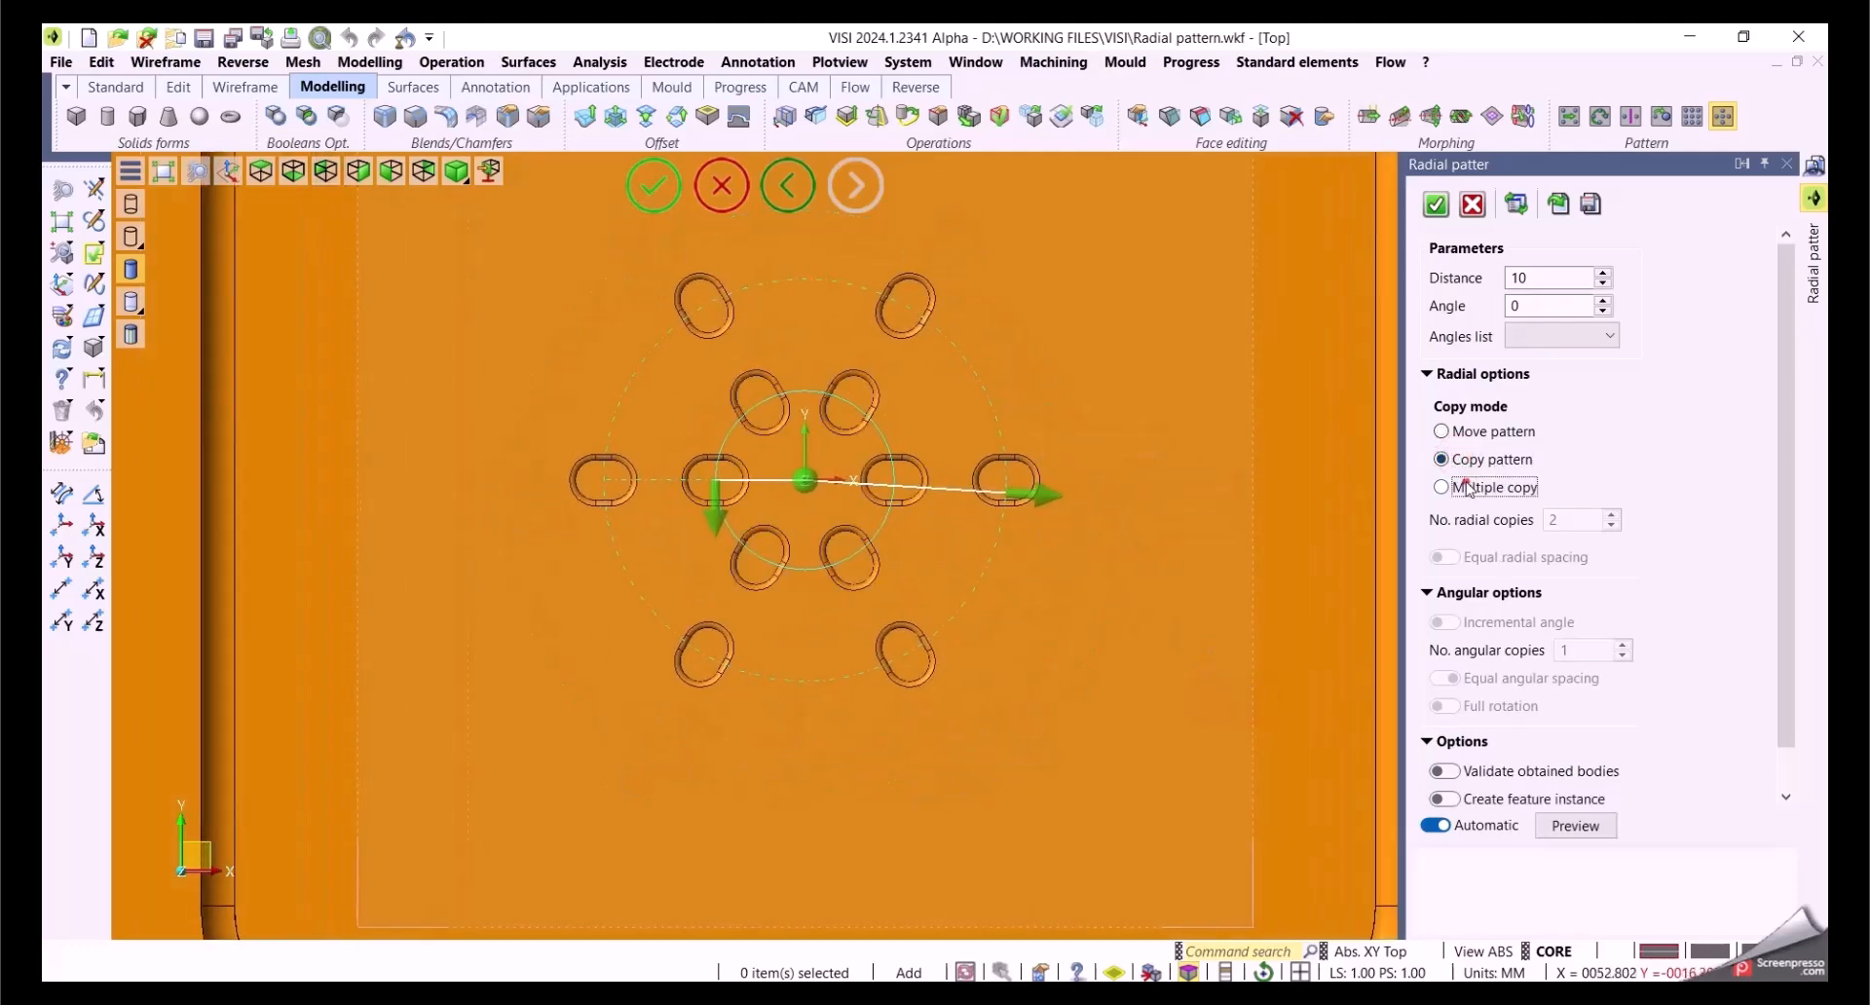
{"action": "left_click", "coordinate": [1469, 487]}
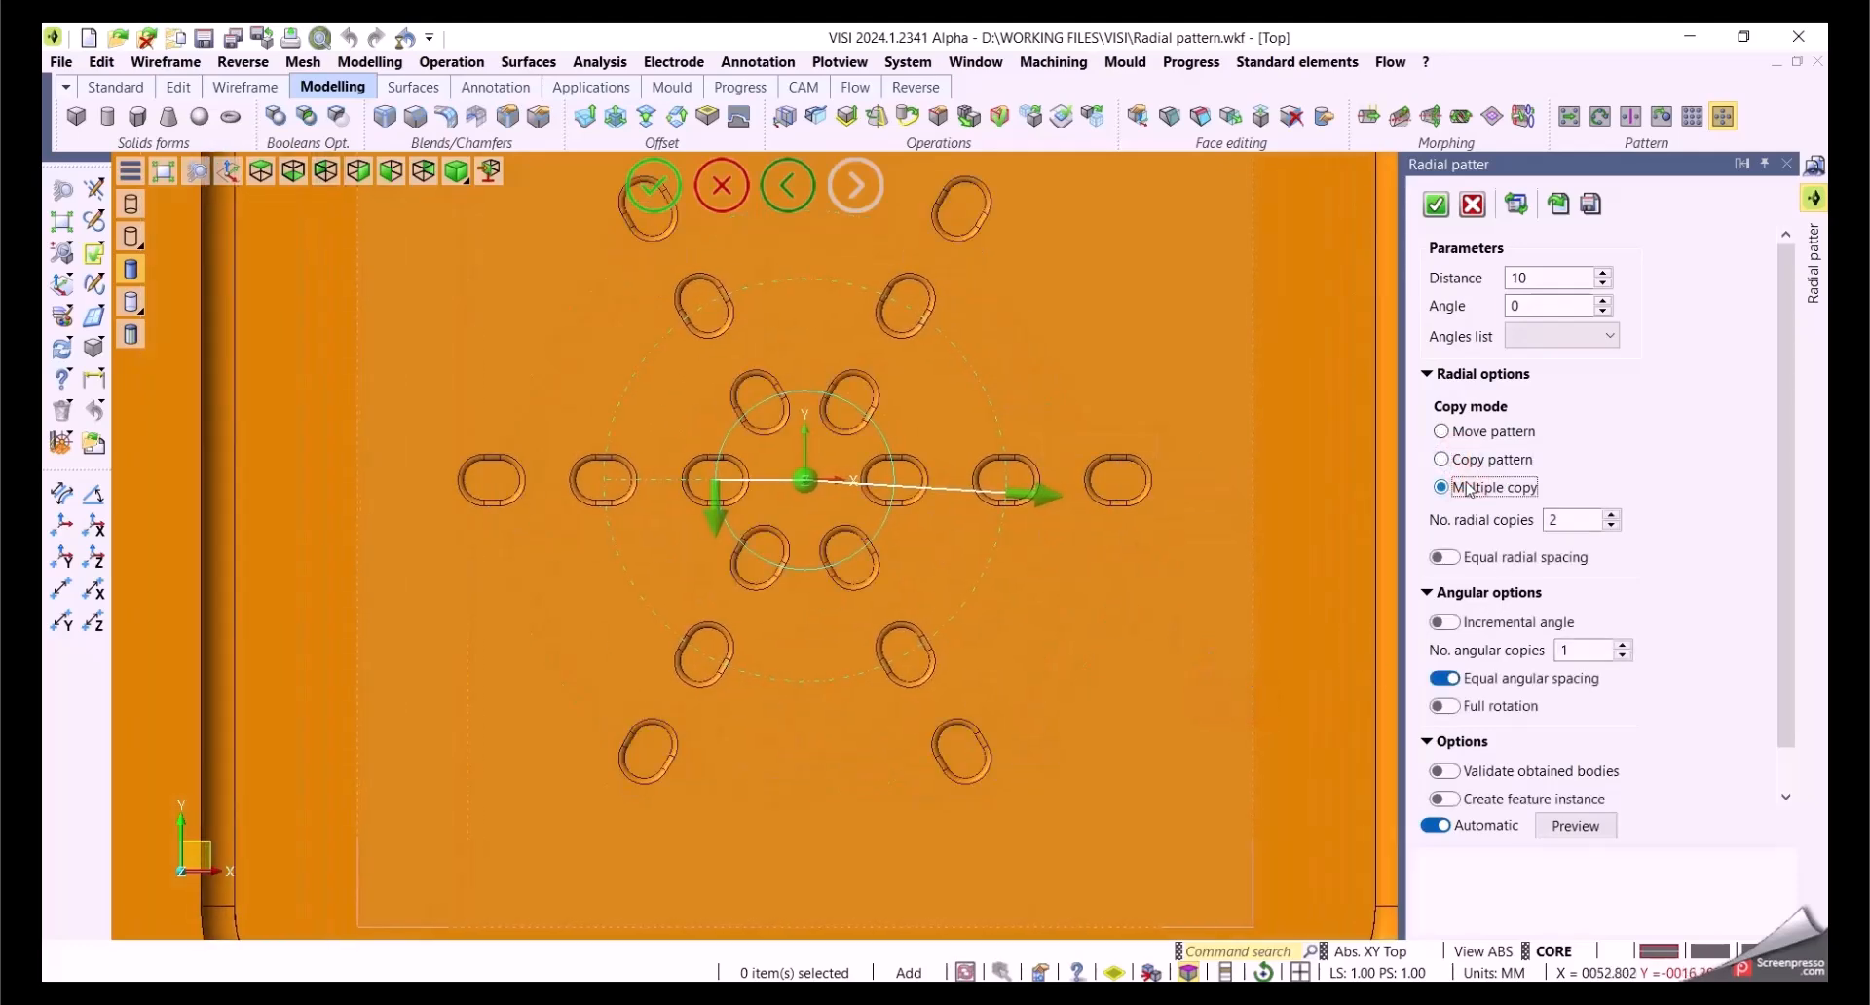
Step: Try 3 radial copies for the pattern and return to 2
{"action": "left_click", "coordinate": [1612, 513]}
{"action": "scroll", "coordinate": [1212, 655], "scroll_direction": "down", "scroll_amount": 3}
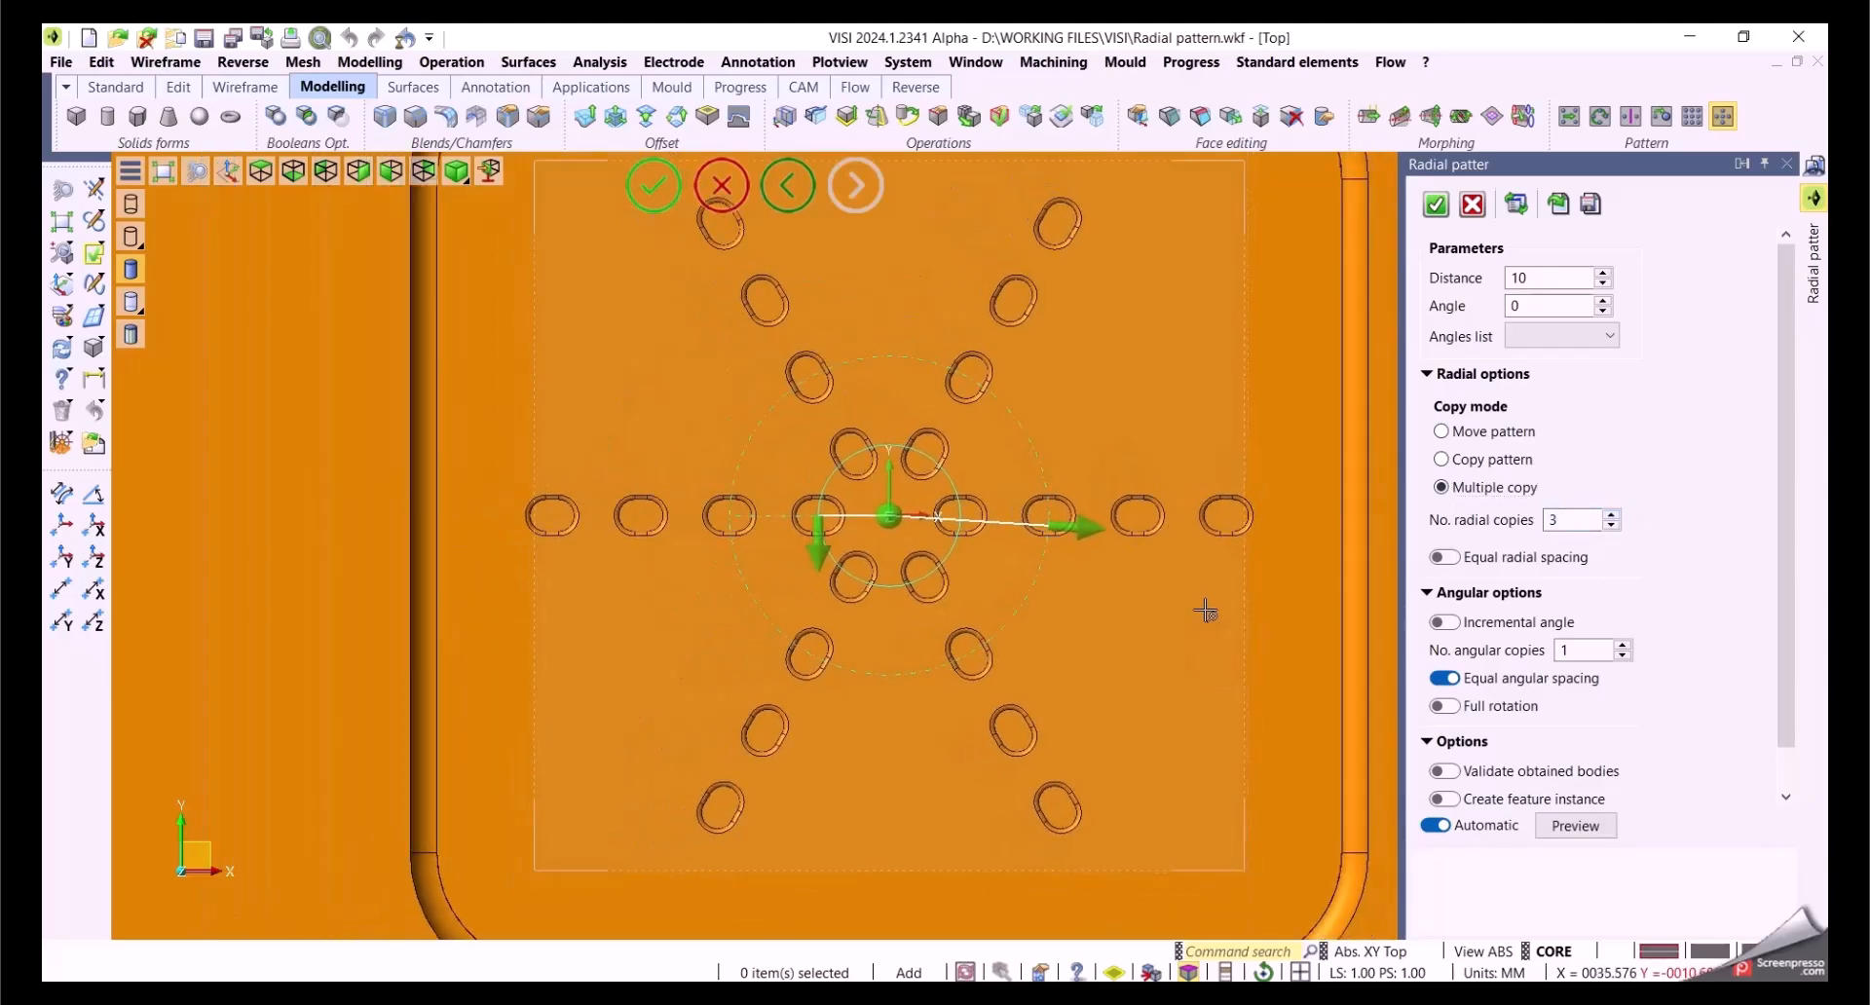
{"action": "left_click", "coordinate": [1612, 526]}
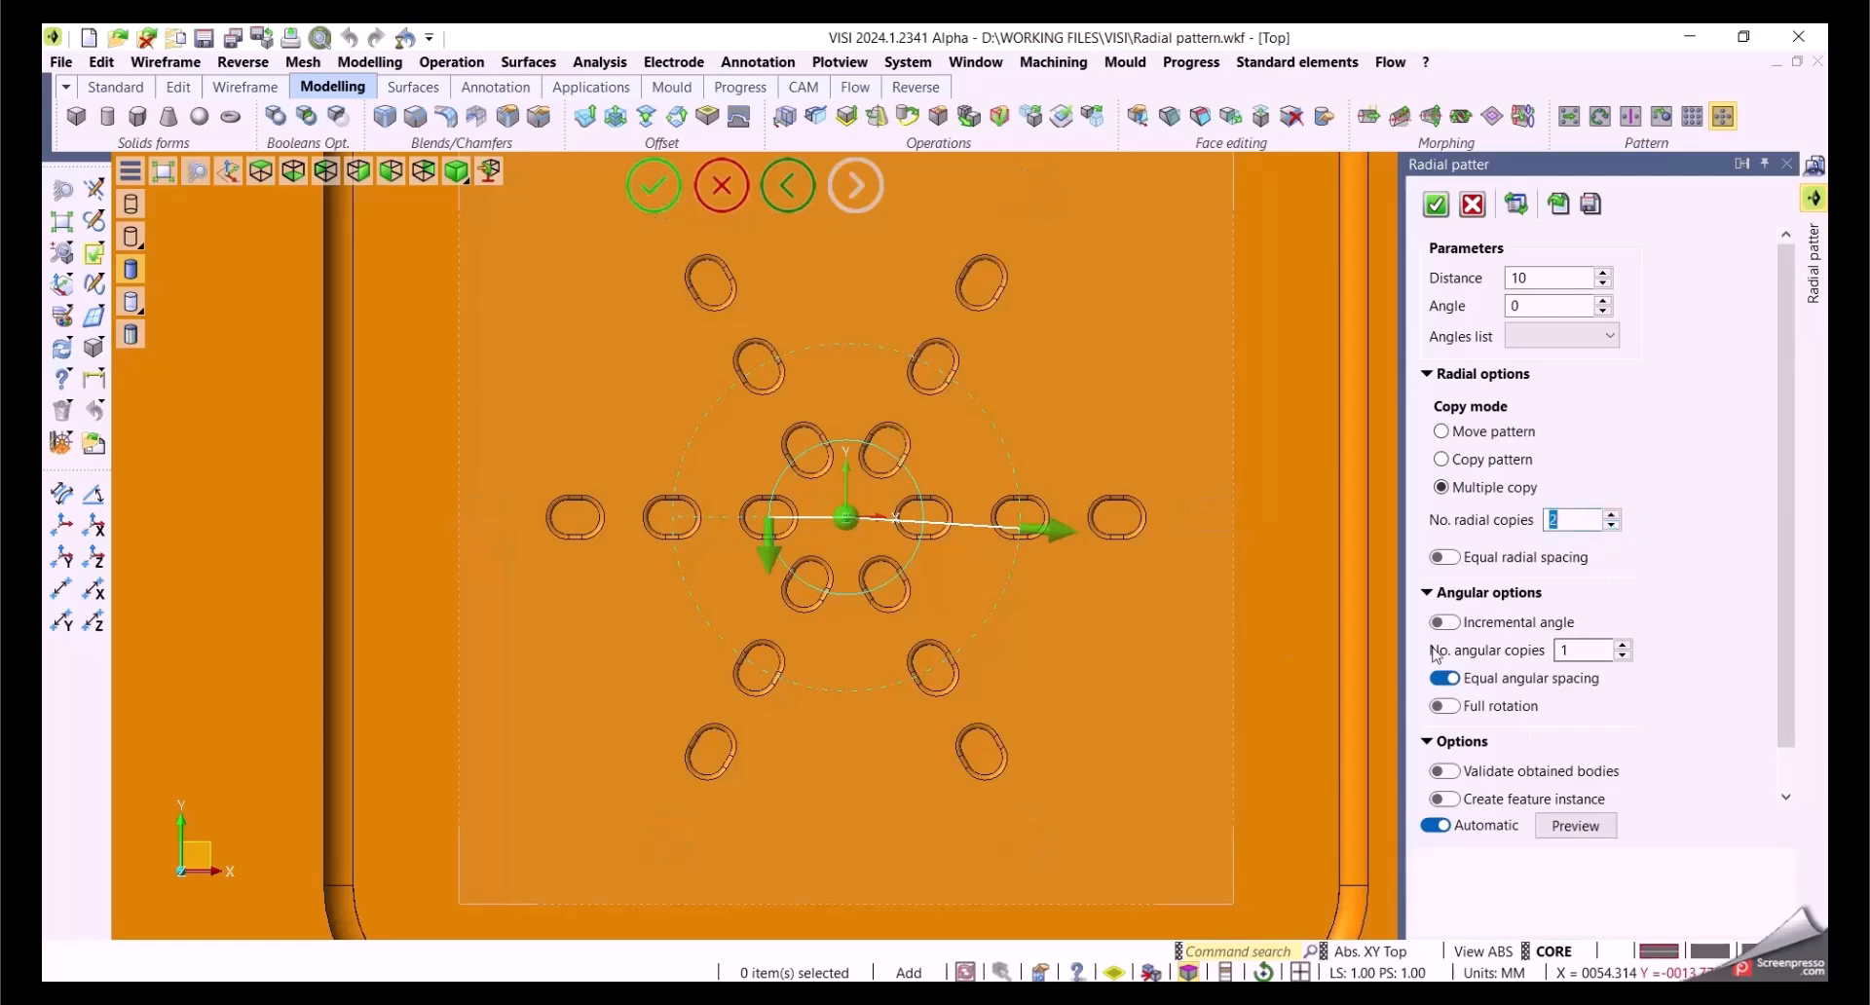
Step: Try equal radial spacing with a distance of 19 mm and switch the equal spacing off again
{"action": "left_click", "coordinate": [1441, 559]}
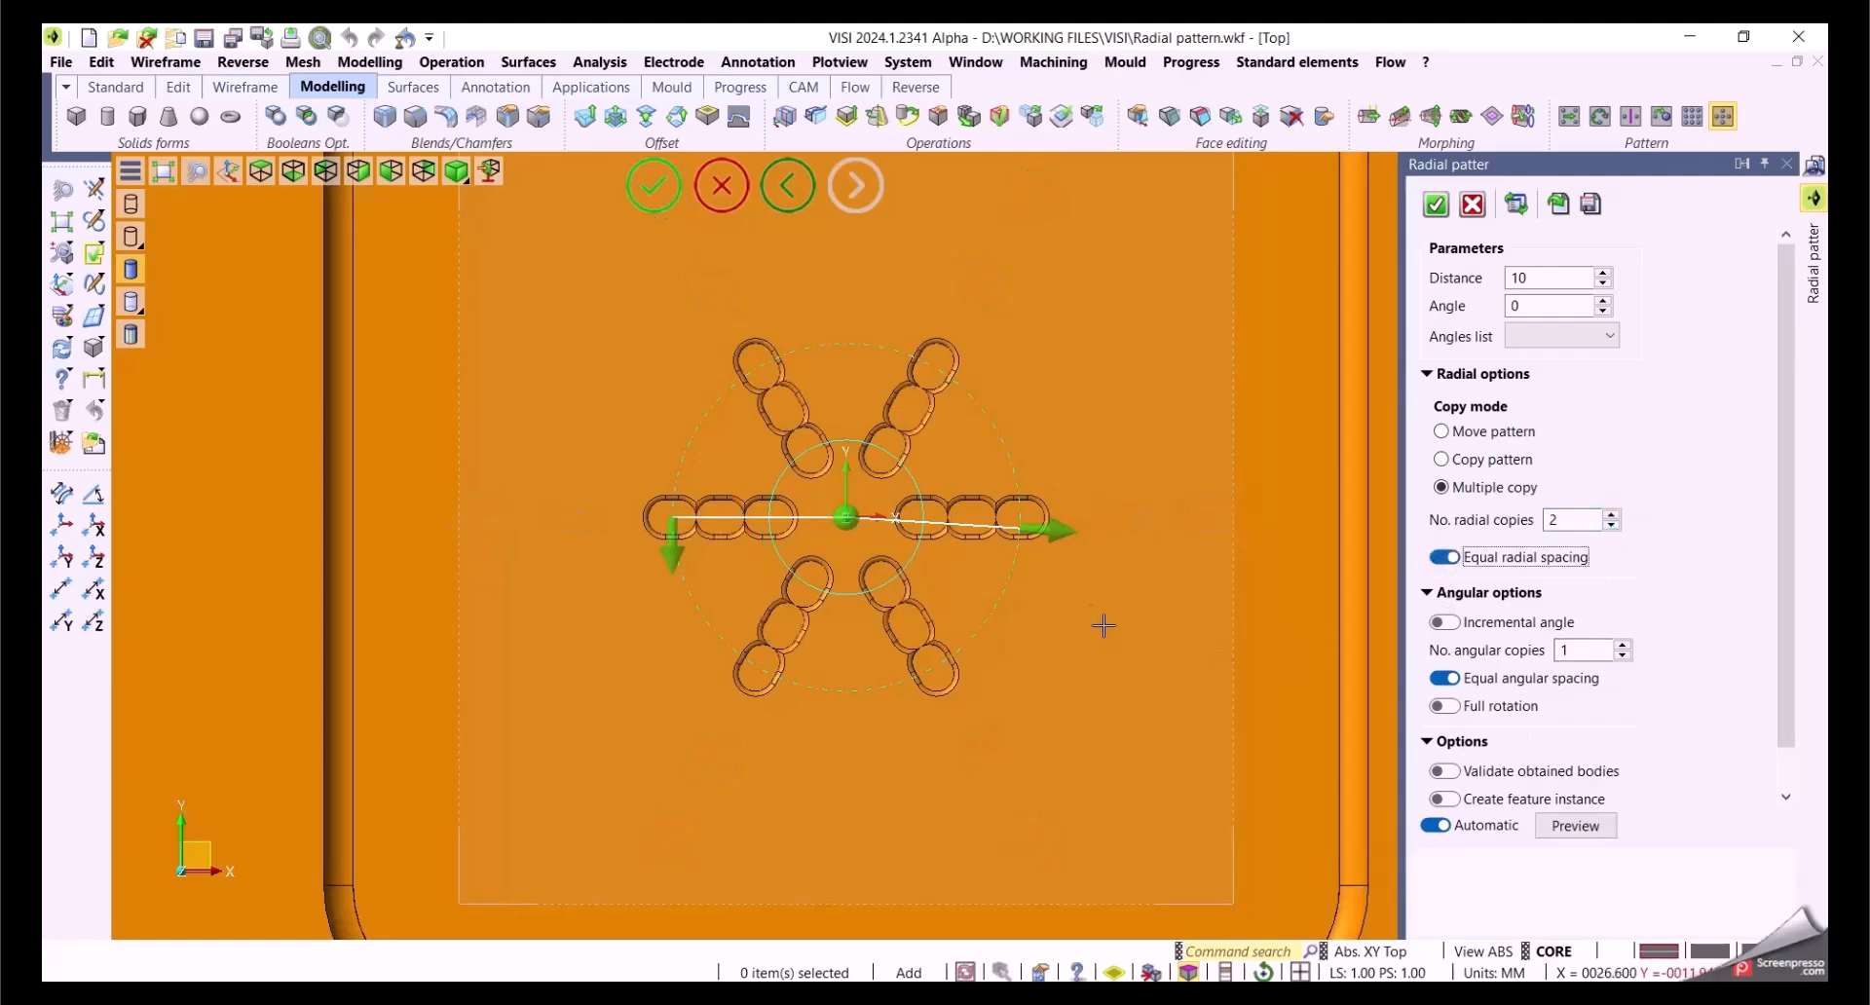
{"action": "left_click_drag", "start_coordinate": [1069, 532], "coordinate": [1149, 534]}
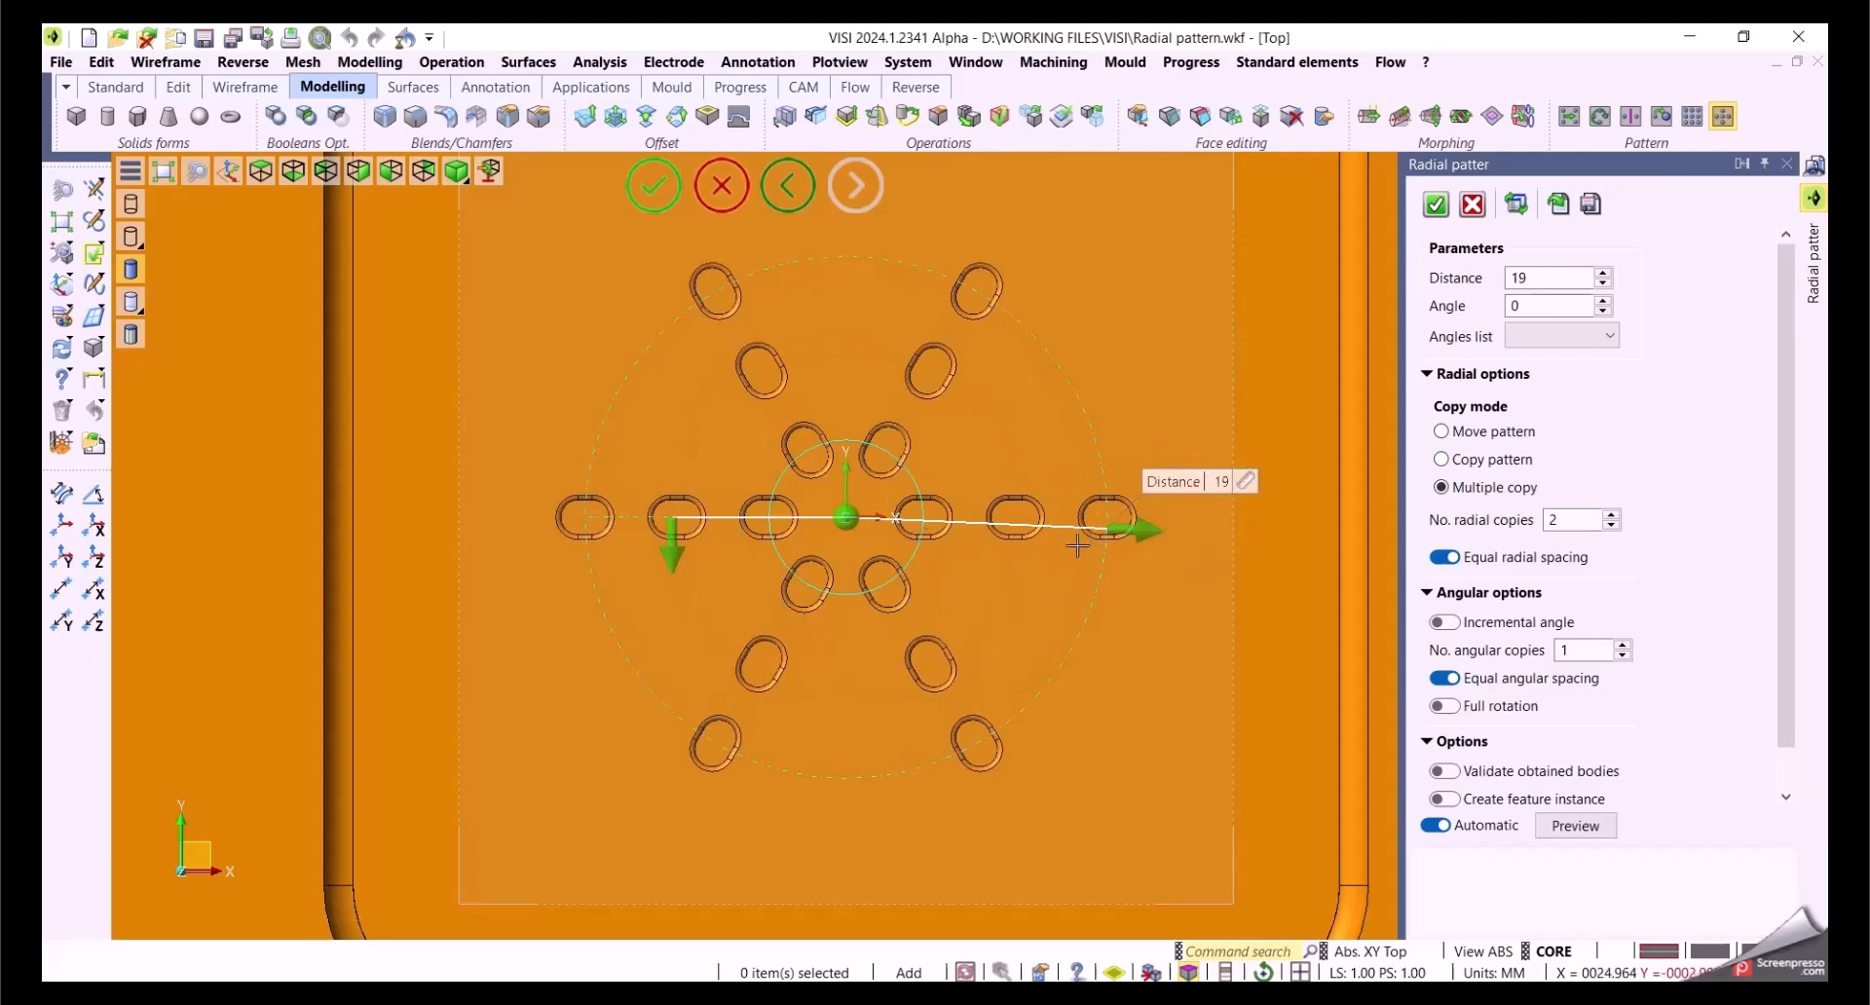
{"action": "left_click", "coordinate": [1443, 559]}
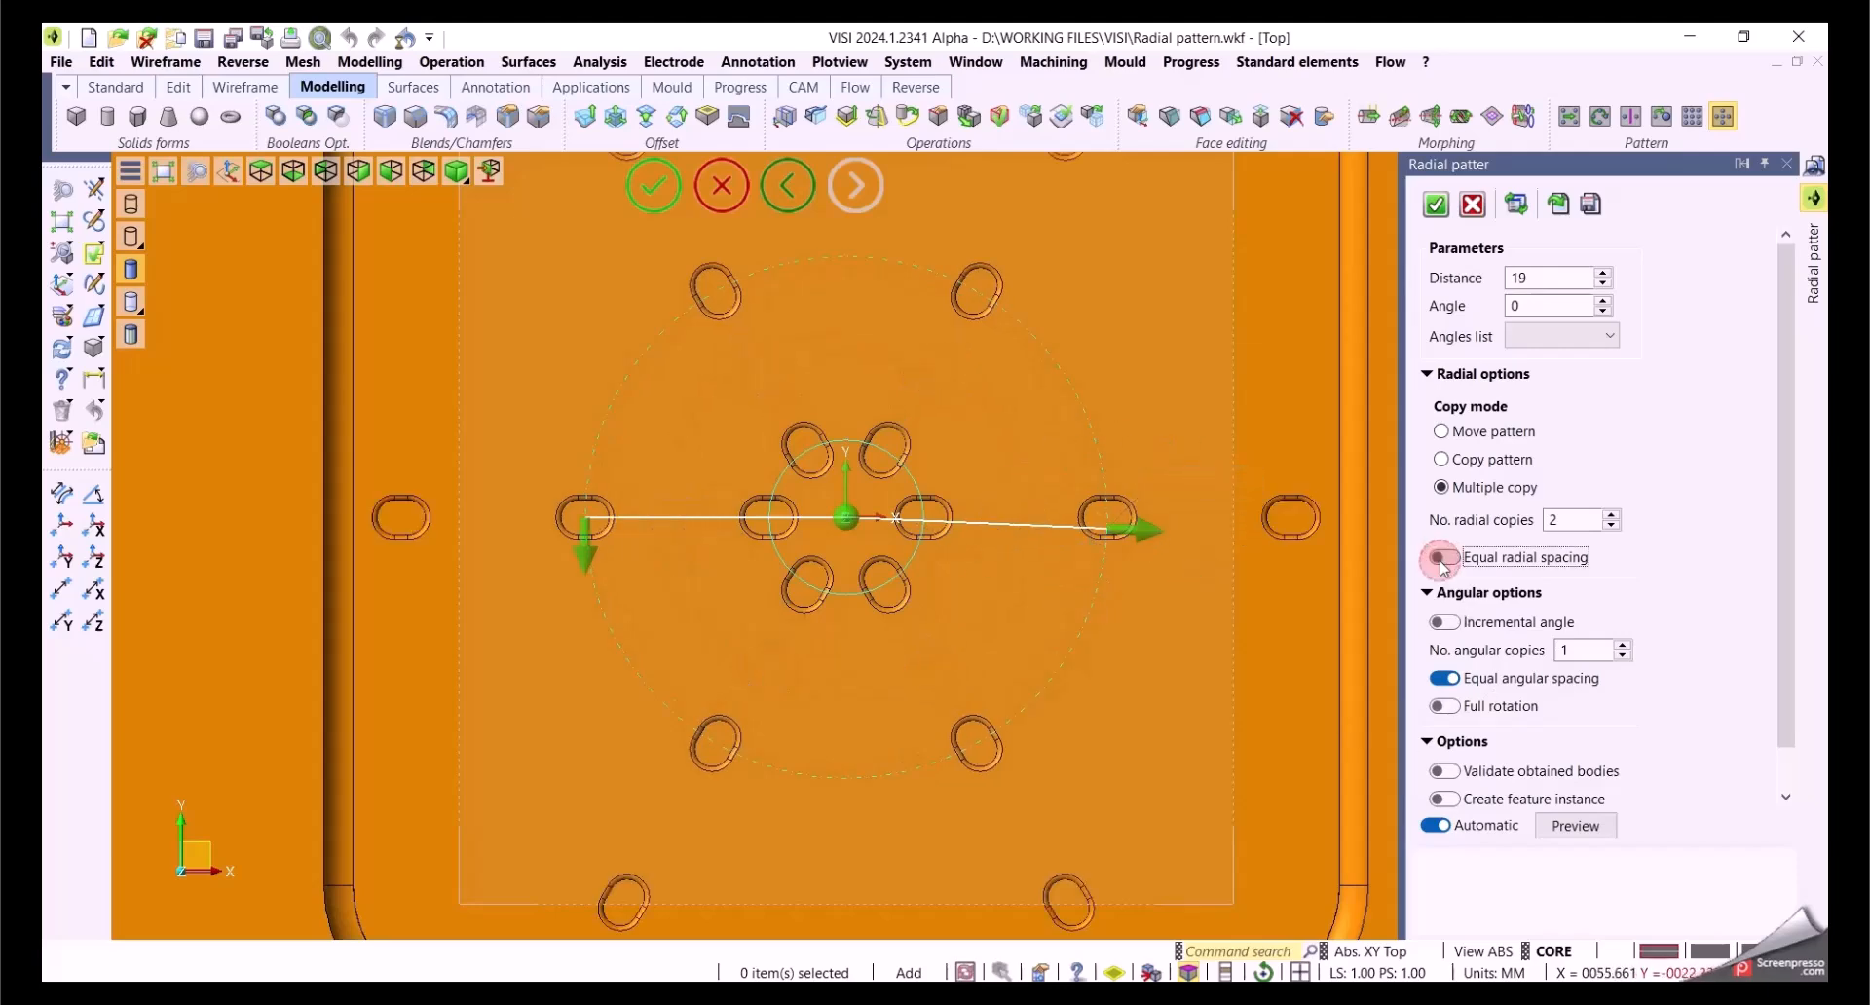
Step: Set the radial pattern's distance to 11 mm and finish the pattern
{"action": "left_click_drag", "start_coordinate": [1154, 533], "coordinate": [1077, 546]}
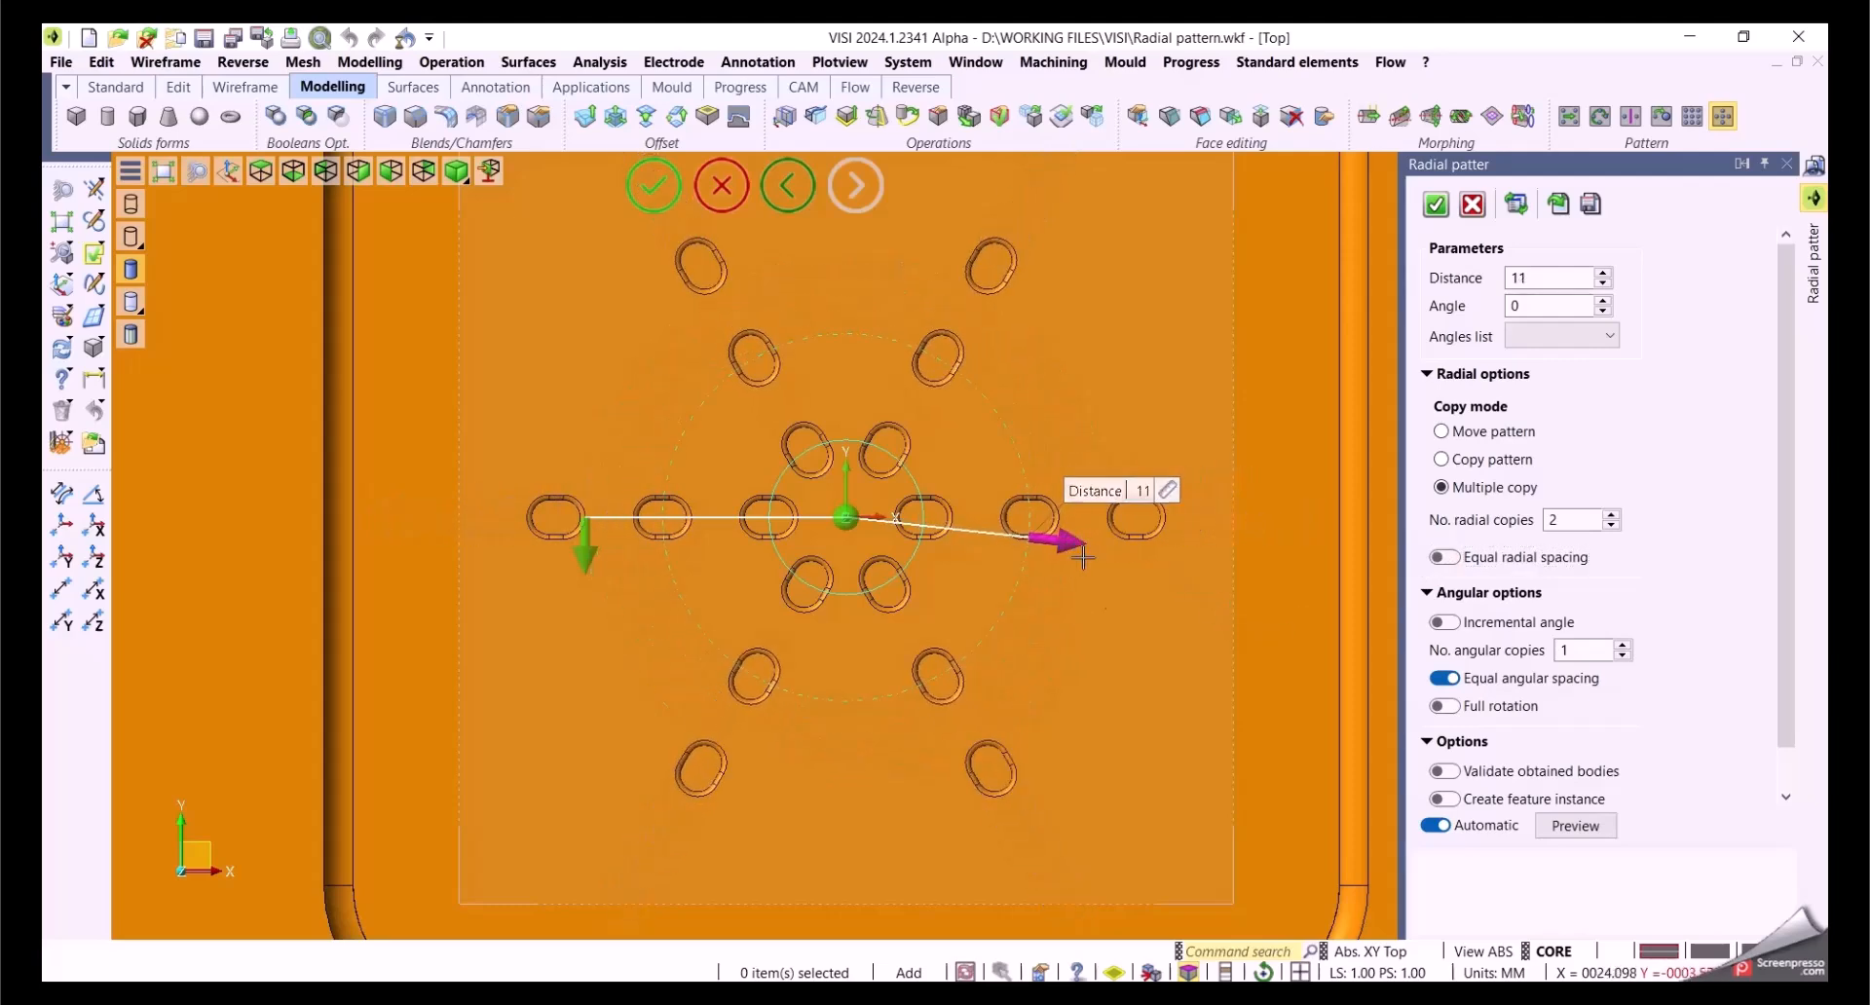
{"action": "scroll", "coordinate": [1114, 673], "scroll_direction": "down", "scroll_amount": 3}
{"action": "mouse_move", "coordinate": [1116, 675]}
{"action": "middle_mouse_down"}
{"action": "mouse_move", "coordinate": [1167, 684]}
{"action": "mouse_move", "coordinate": [1141, 683]}
{"action": "middle_mouse_up"}
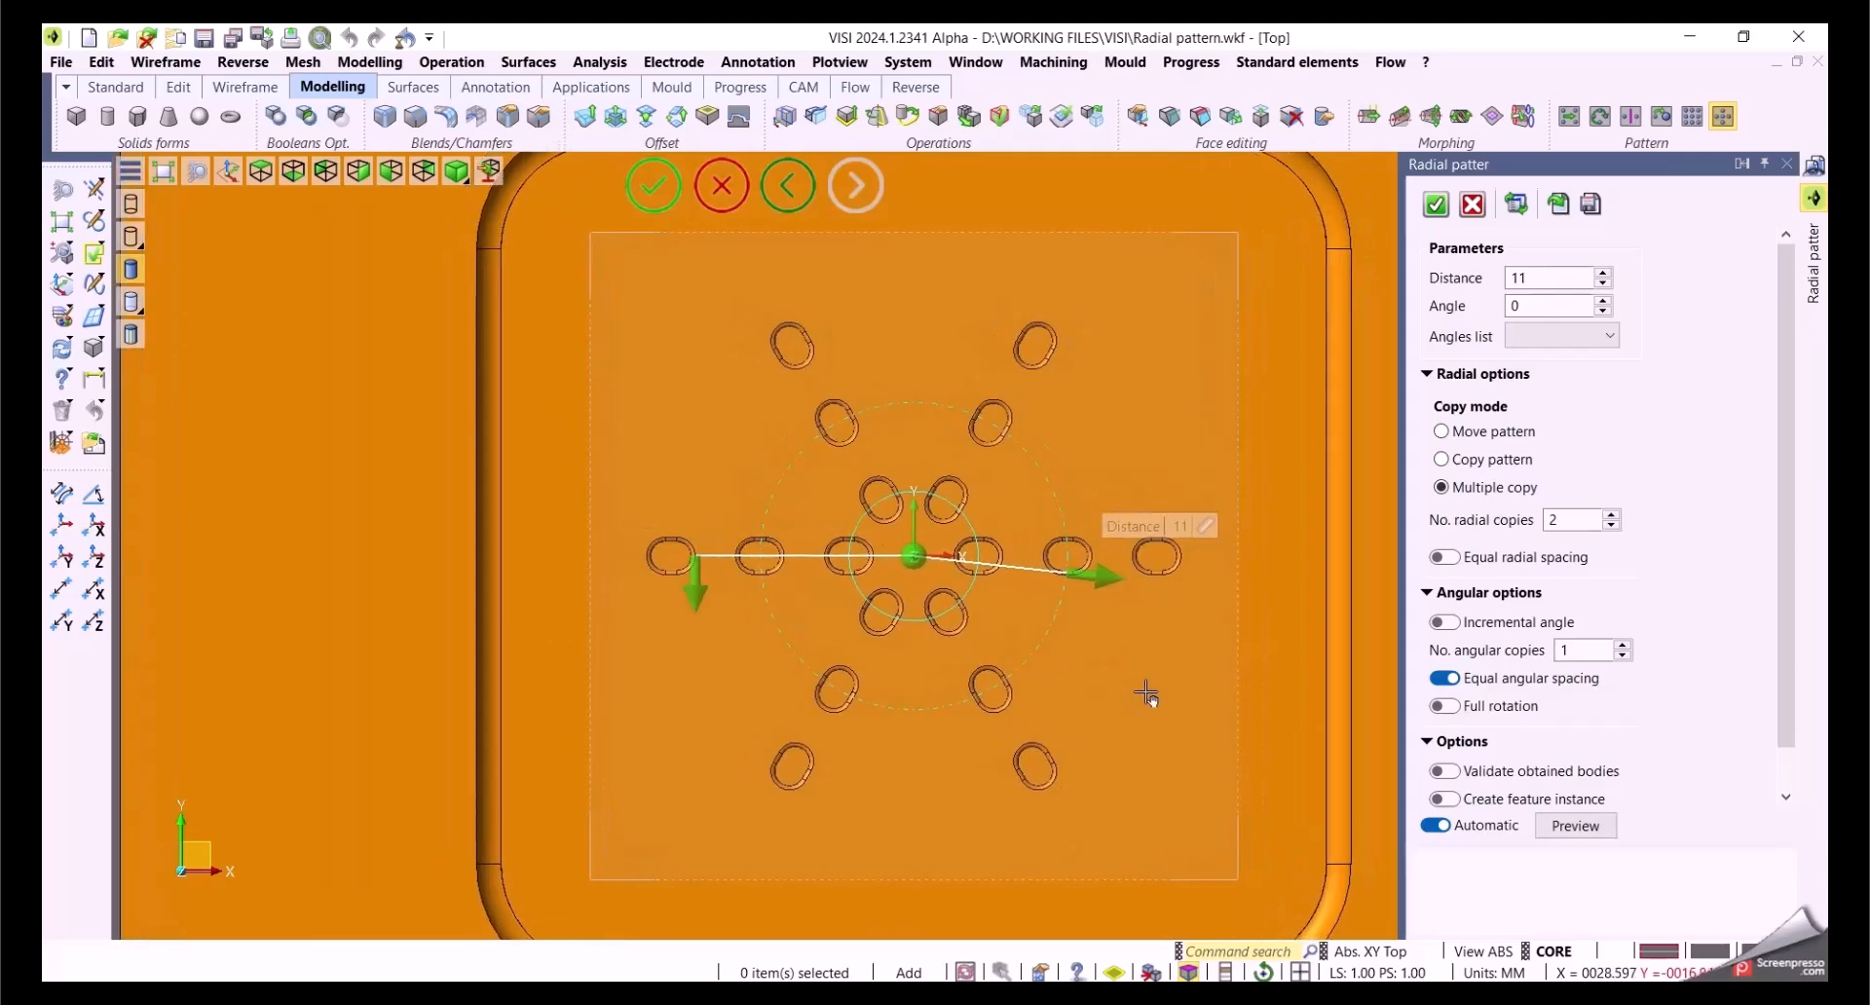
{"action": "right_click", "coordinate": [595, 369]}
Step: Select the single pocket's faces on the core and the point beside it as the centre of a new radial pattern
{"action": "scroll", "coordinate": [1123, 734], "scroll_direction": "down", "scroll_amount": 3}
{"action": "middle_click_drag", "start_coordinate": [1076, 606], "coordinate": [1072, 575]}
{"action": "middle_click_drag", "start_coordinate": [1302, 697], "coordinate": [526, 511]}
{"action": "middle_click_drag", "start_coordinate": [1123, 593], "coordinate": [872, 618]}
{"action": "middle_click_drag", "start_coordinate": [891, 491], "coordinate": [897, 613]}
{"action": "scroll", "coordinate": [903, 648], "scroll_direction": "up", "scroll_amount": 1}
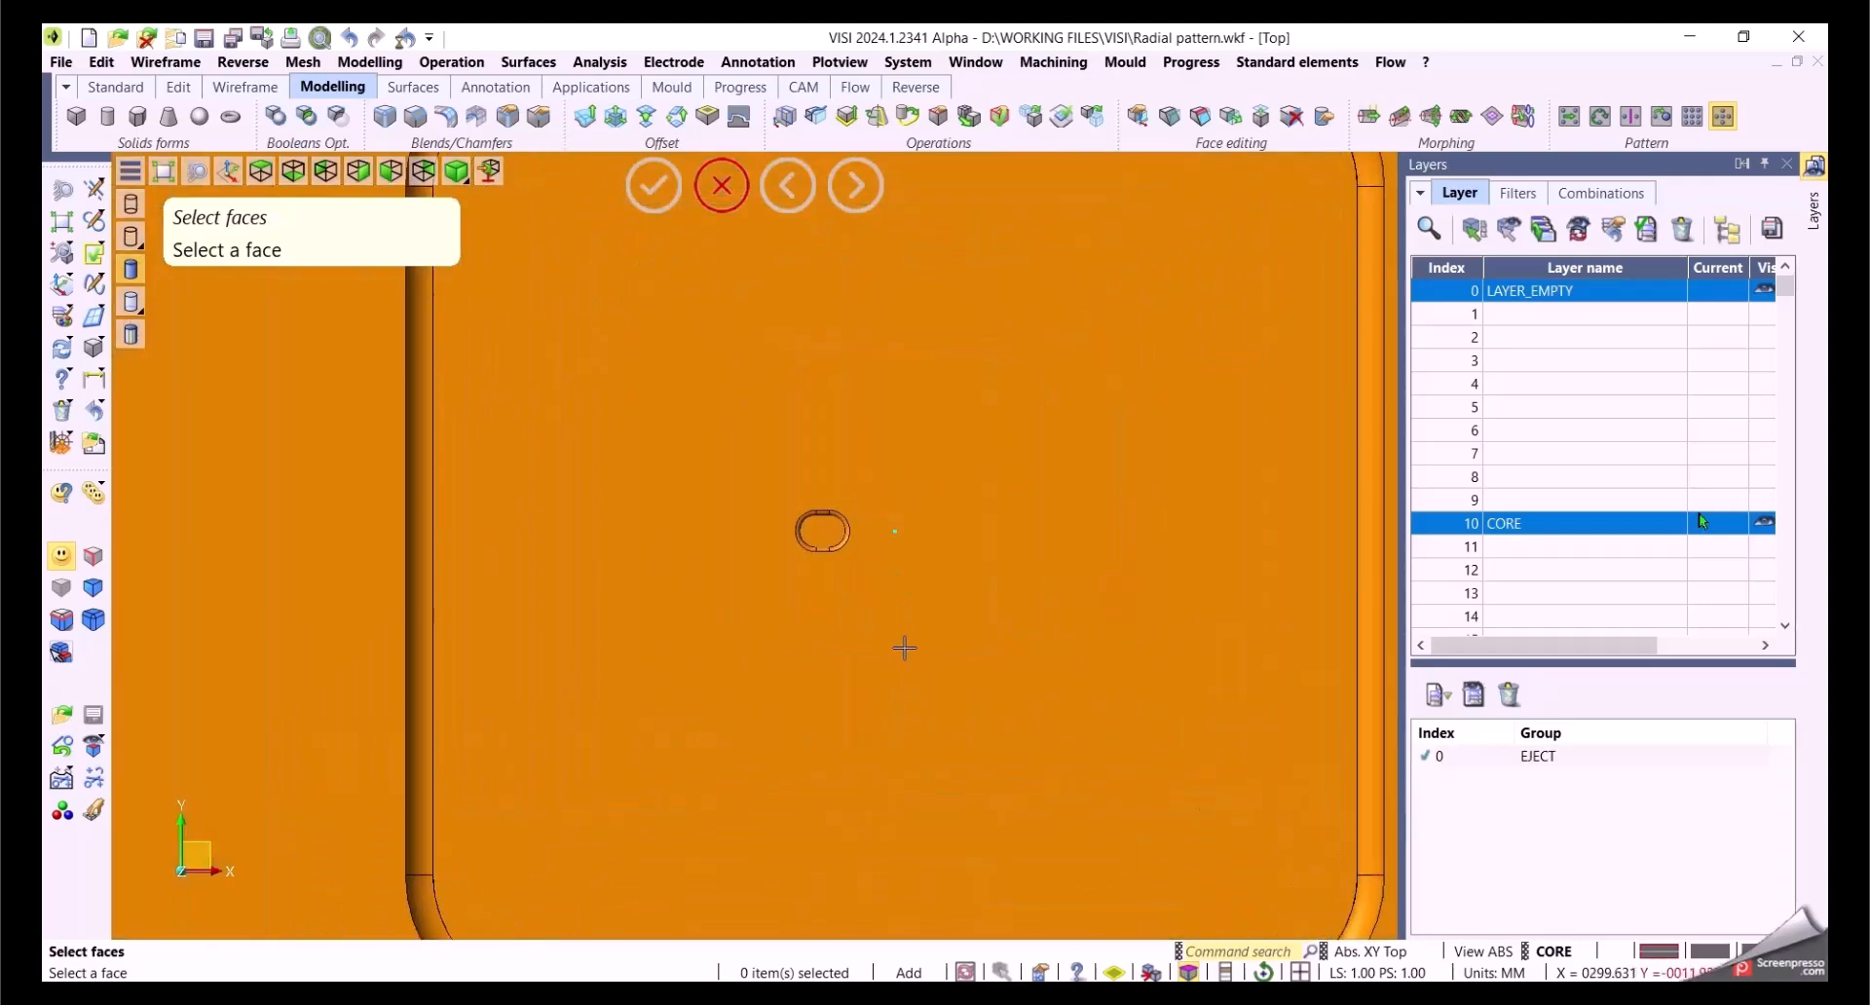
{"action": "left_click", "coordinate": [822, 531]}
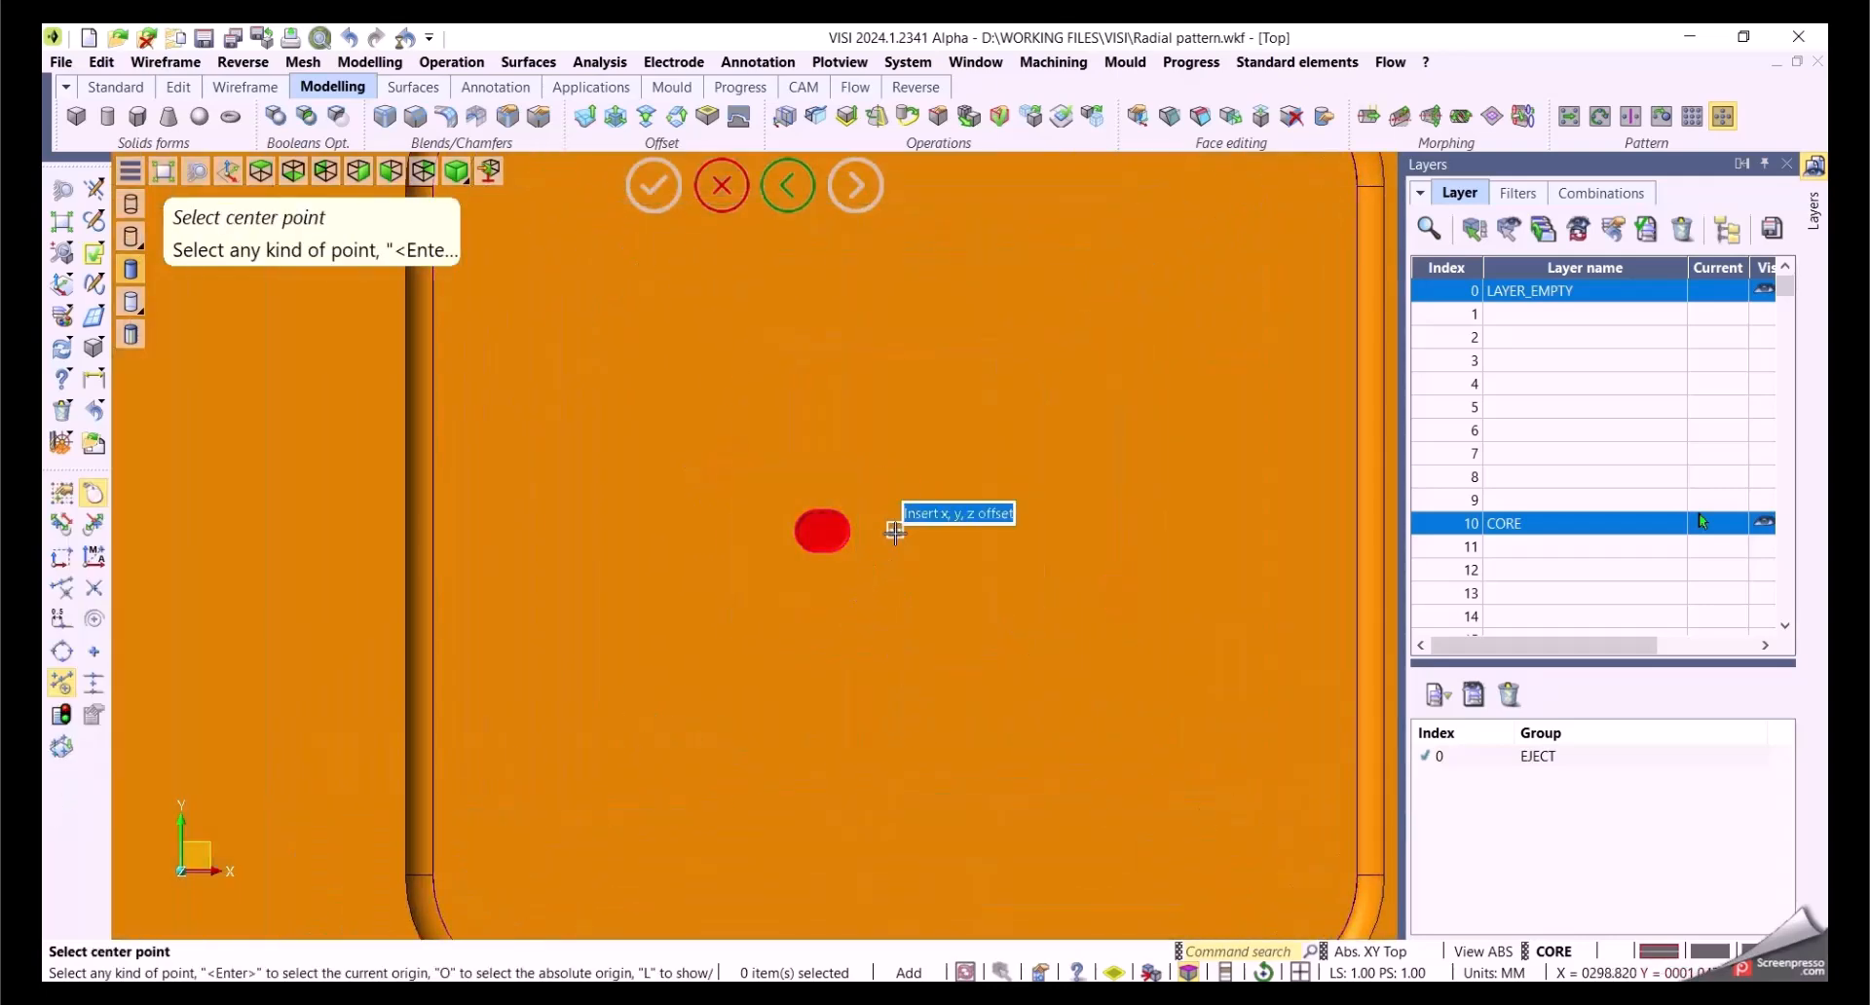
{"action": "left_click", "coordinate": [895, 531]}
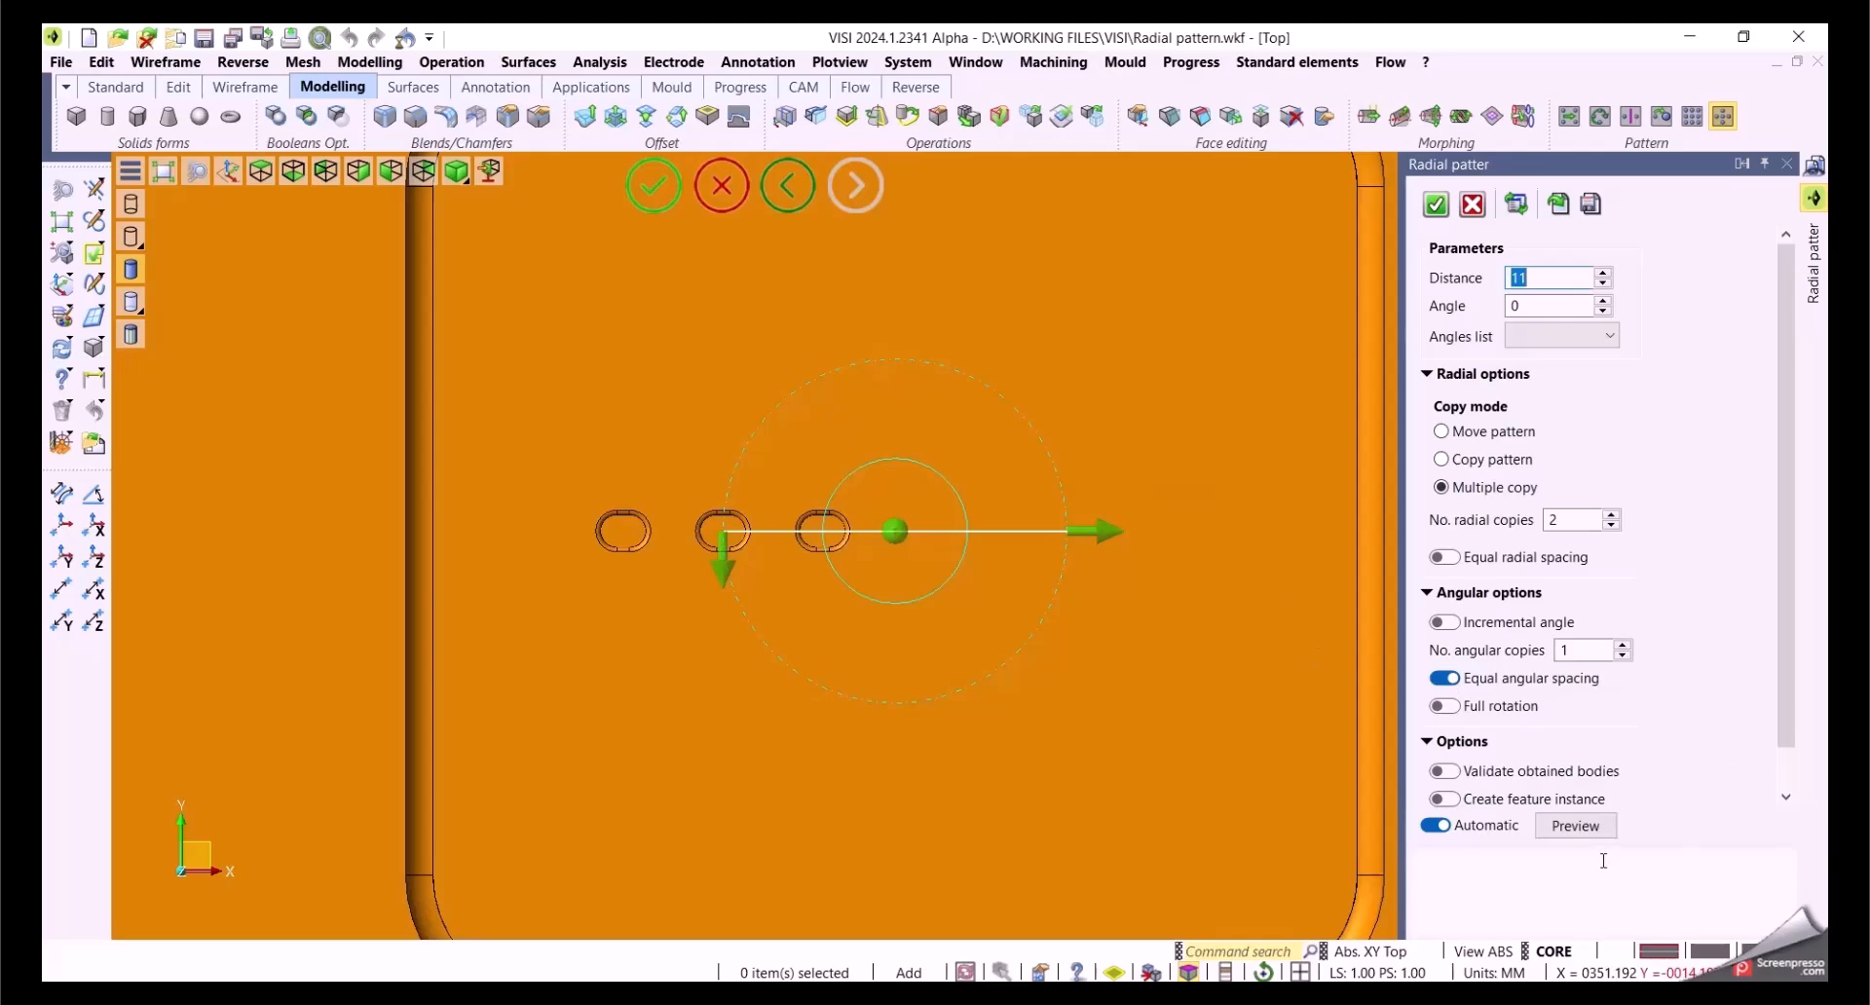
Step: Turn on full rotation for the radial pattern and set 5 angular copies
{"action": "left_click", "coordinate": [1443, 706]}
{"action": "left_click", "coordinate": [1624, 649]}
{"action": "left_click", "coordinate": [1623, 649]}
{"action": "left_click", "coordinate": [1624, 649]}
{"action": "left_click", "coordinate": [1624, 655]}
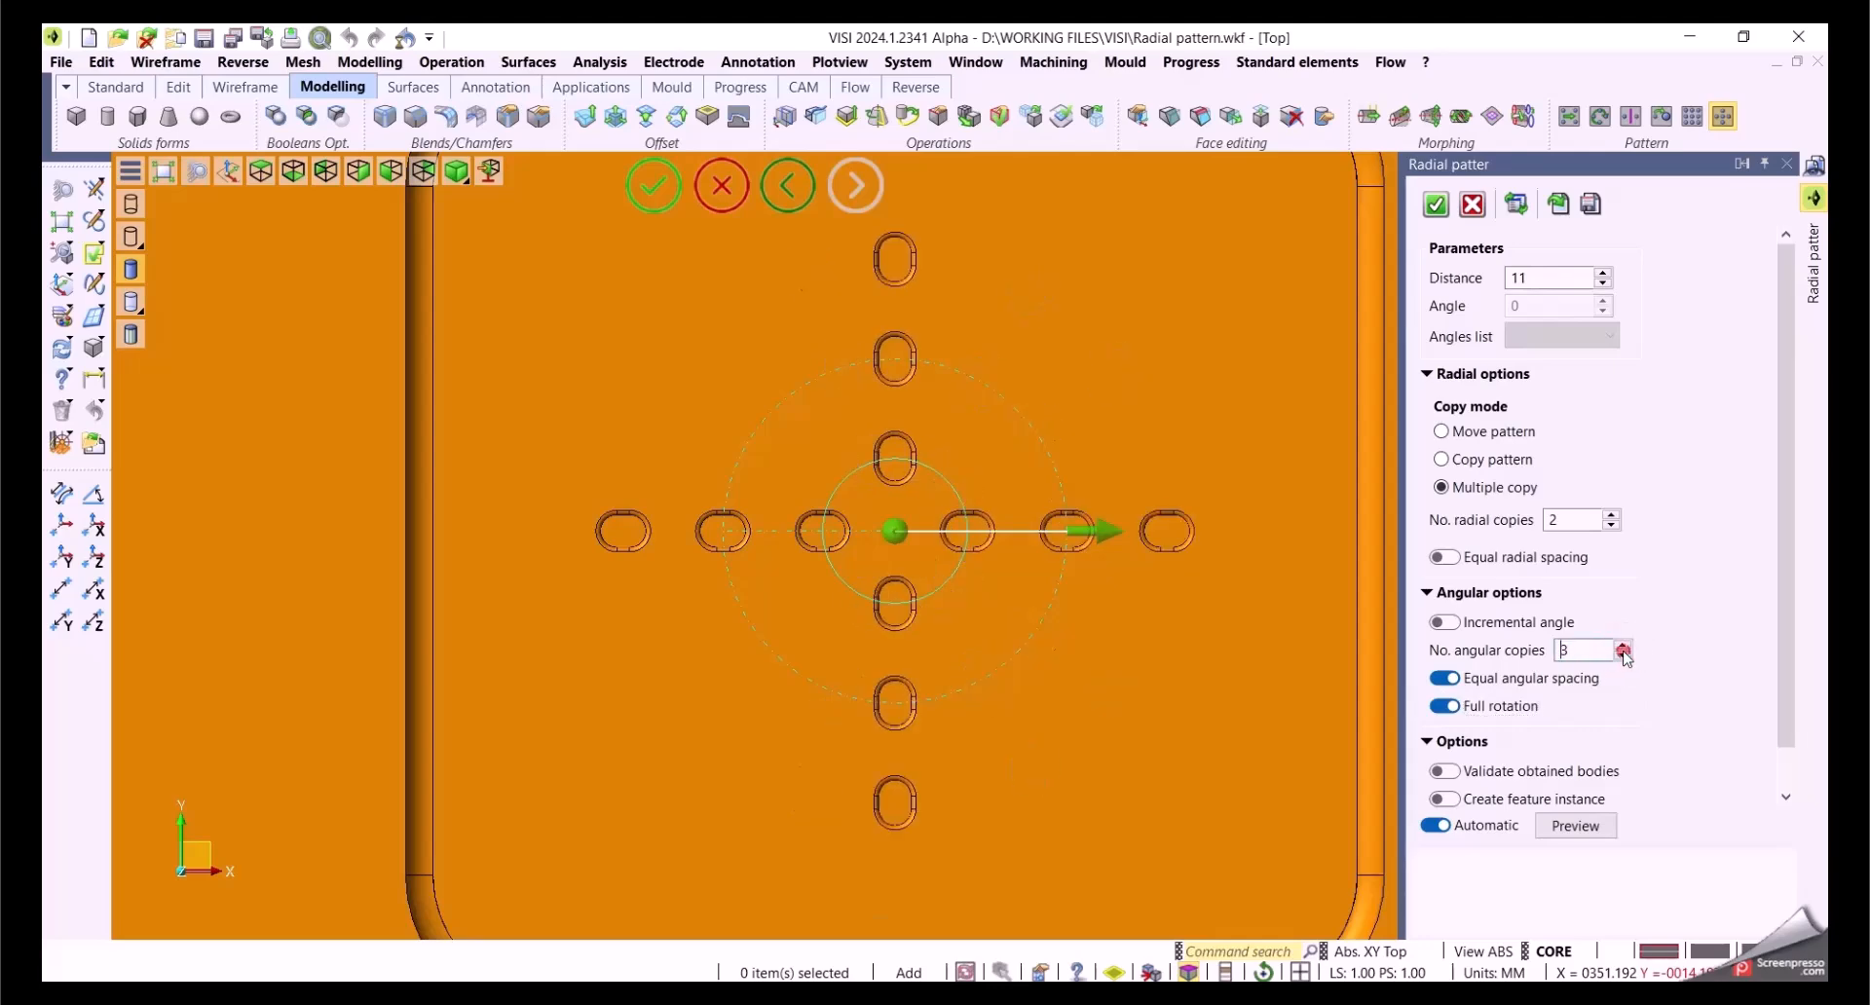
{"action": "left_click", "coordinate": [1624, 646]}
{"action": "left_click", "coordinate": [1624, 646]}
{"action": "scroll", "coordinate": [1052, 621], "scroll_direction": "down", "scroll_amount": 1}
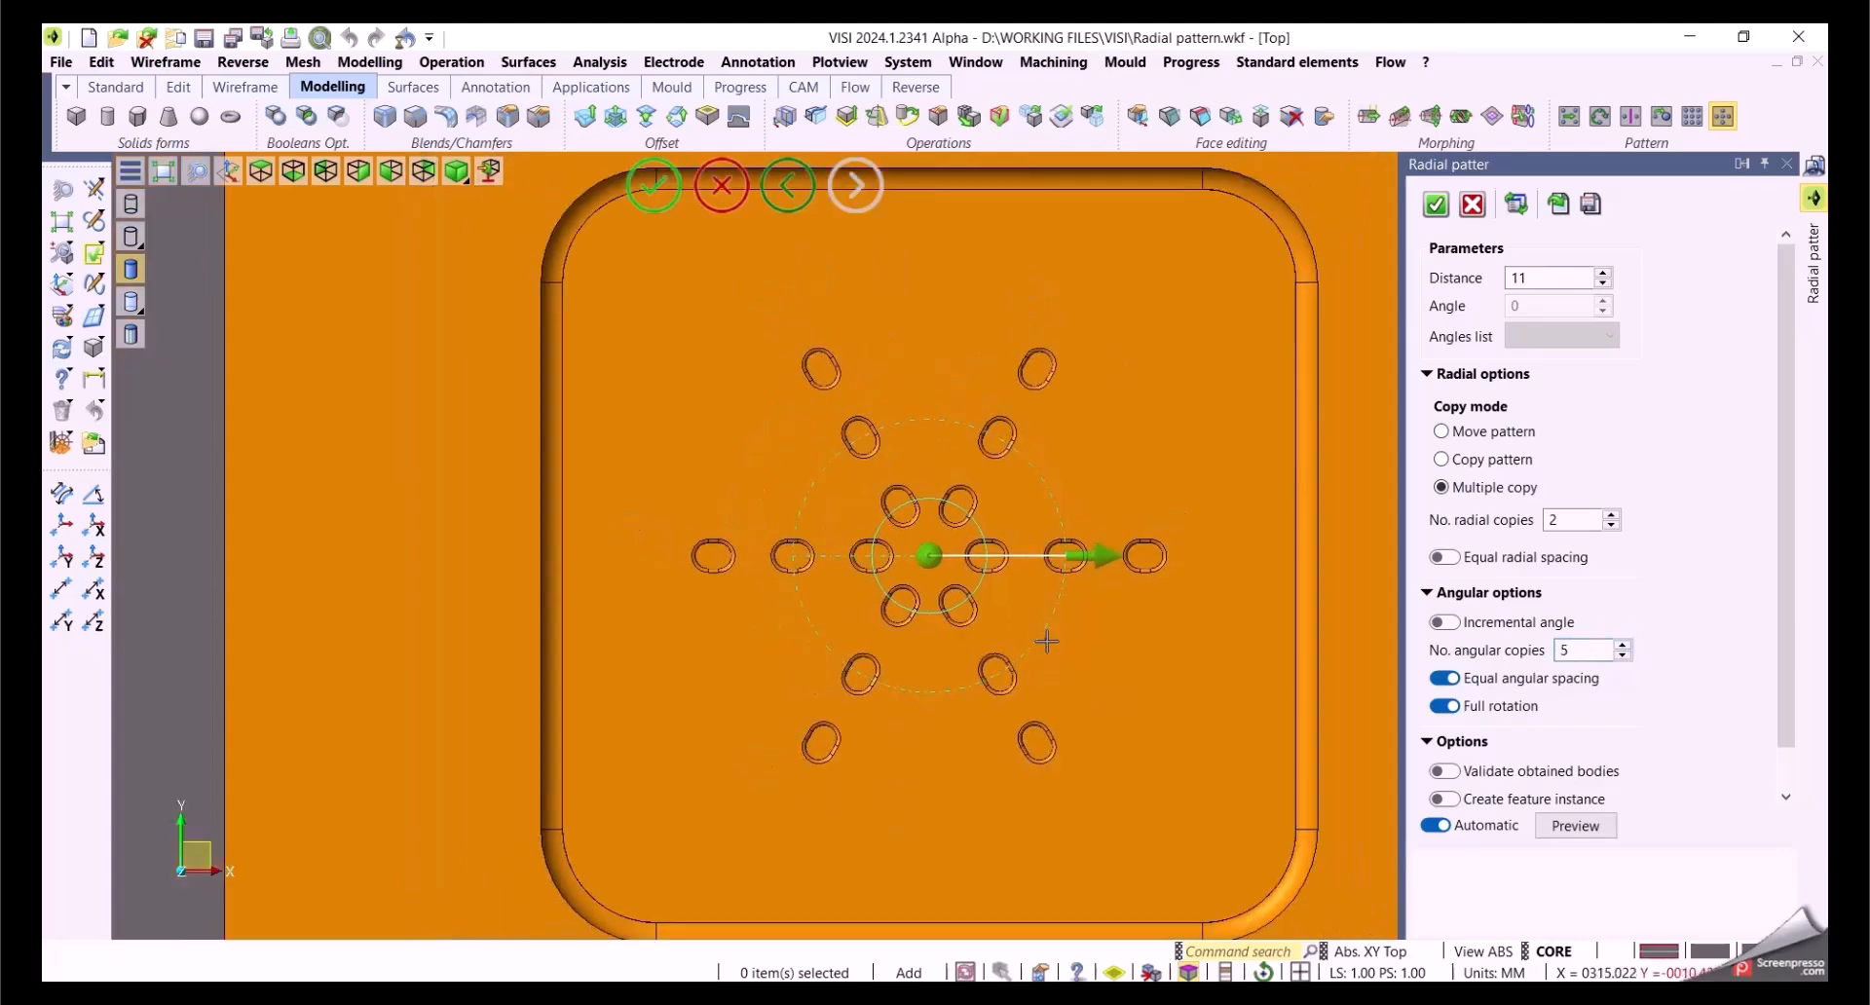
Step: Turn on equal radial spacing and extend the radial pattern's distance to 24 mm
{"action": "scroll", "coordinate": [1047, 628], "scroll_direction": "up", "scroll_amount": 1}
{"action": "mouse_move", "coordinate": [1106, 533]}
{"action": "left_mouse_down"}
{"action": "mouse_move", "coordinate": [1166, 541]}
{"action": "mouse_move", "coordinate": [1118, 541]}
{"action": "left_mouse_up"}
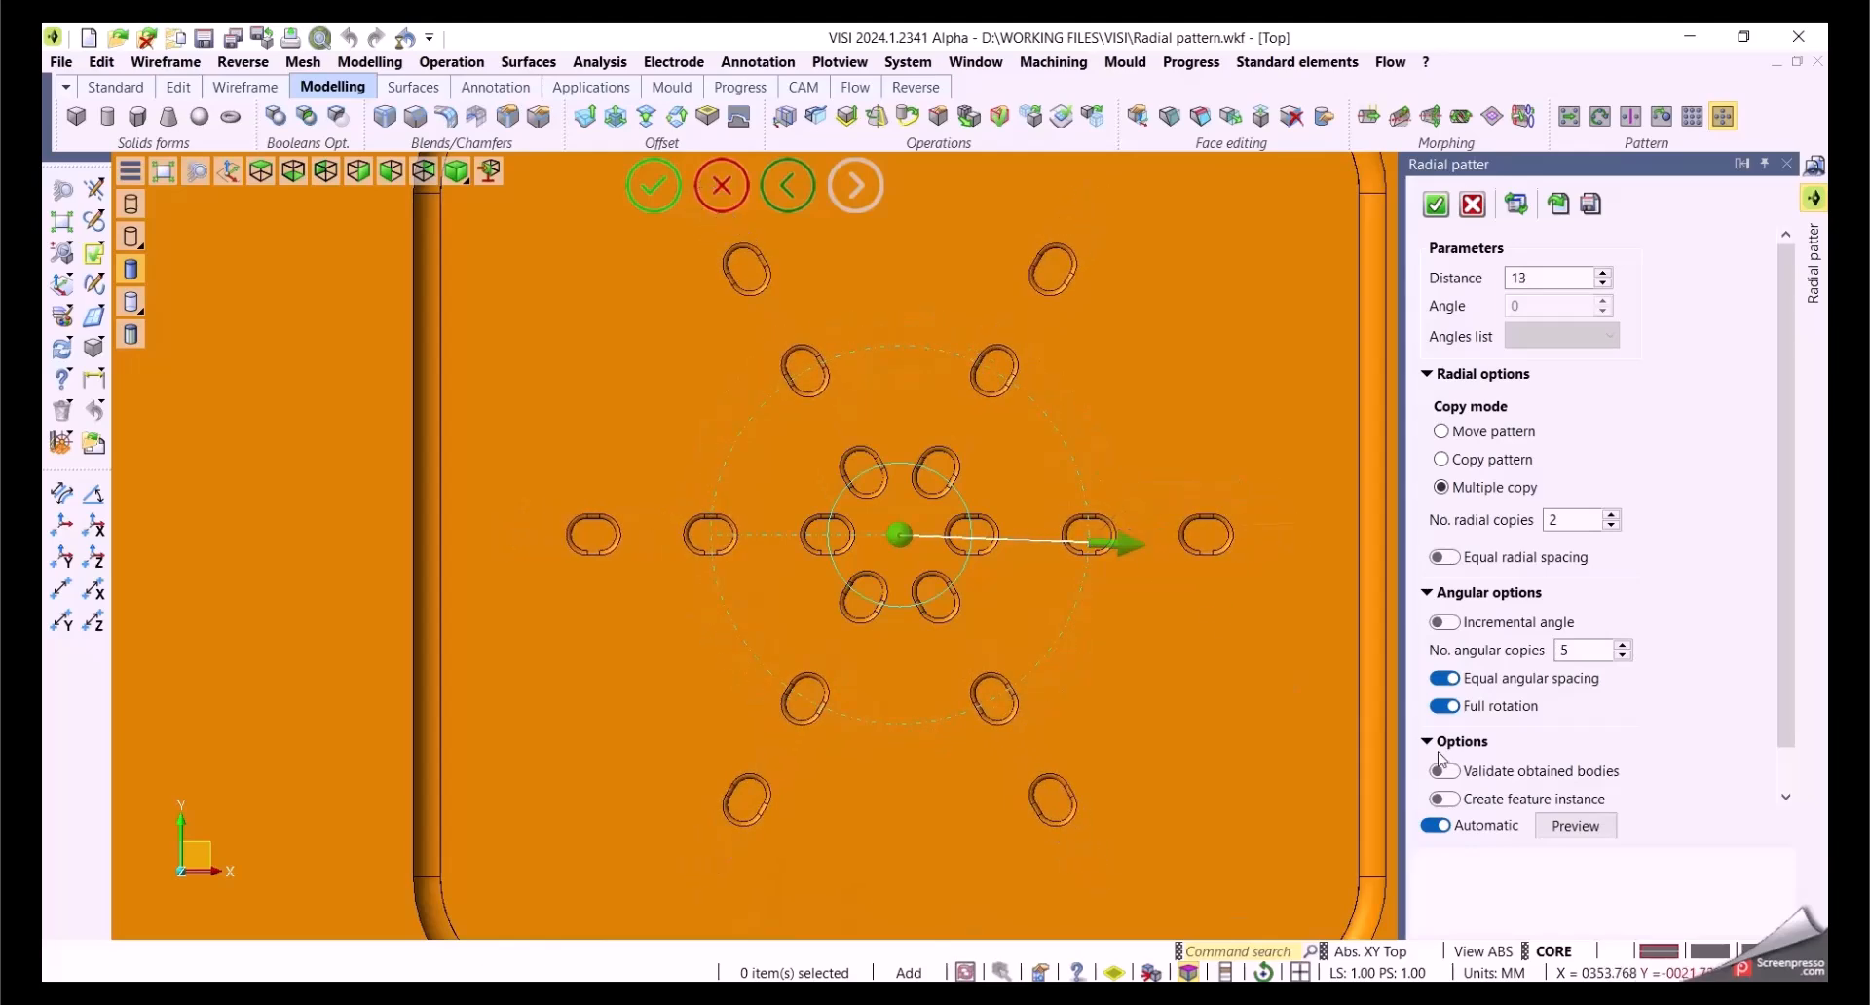
{"action": "left_click", "coordinate": [1445, 559]}
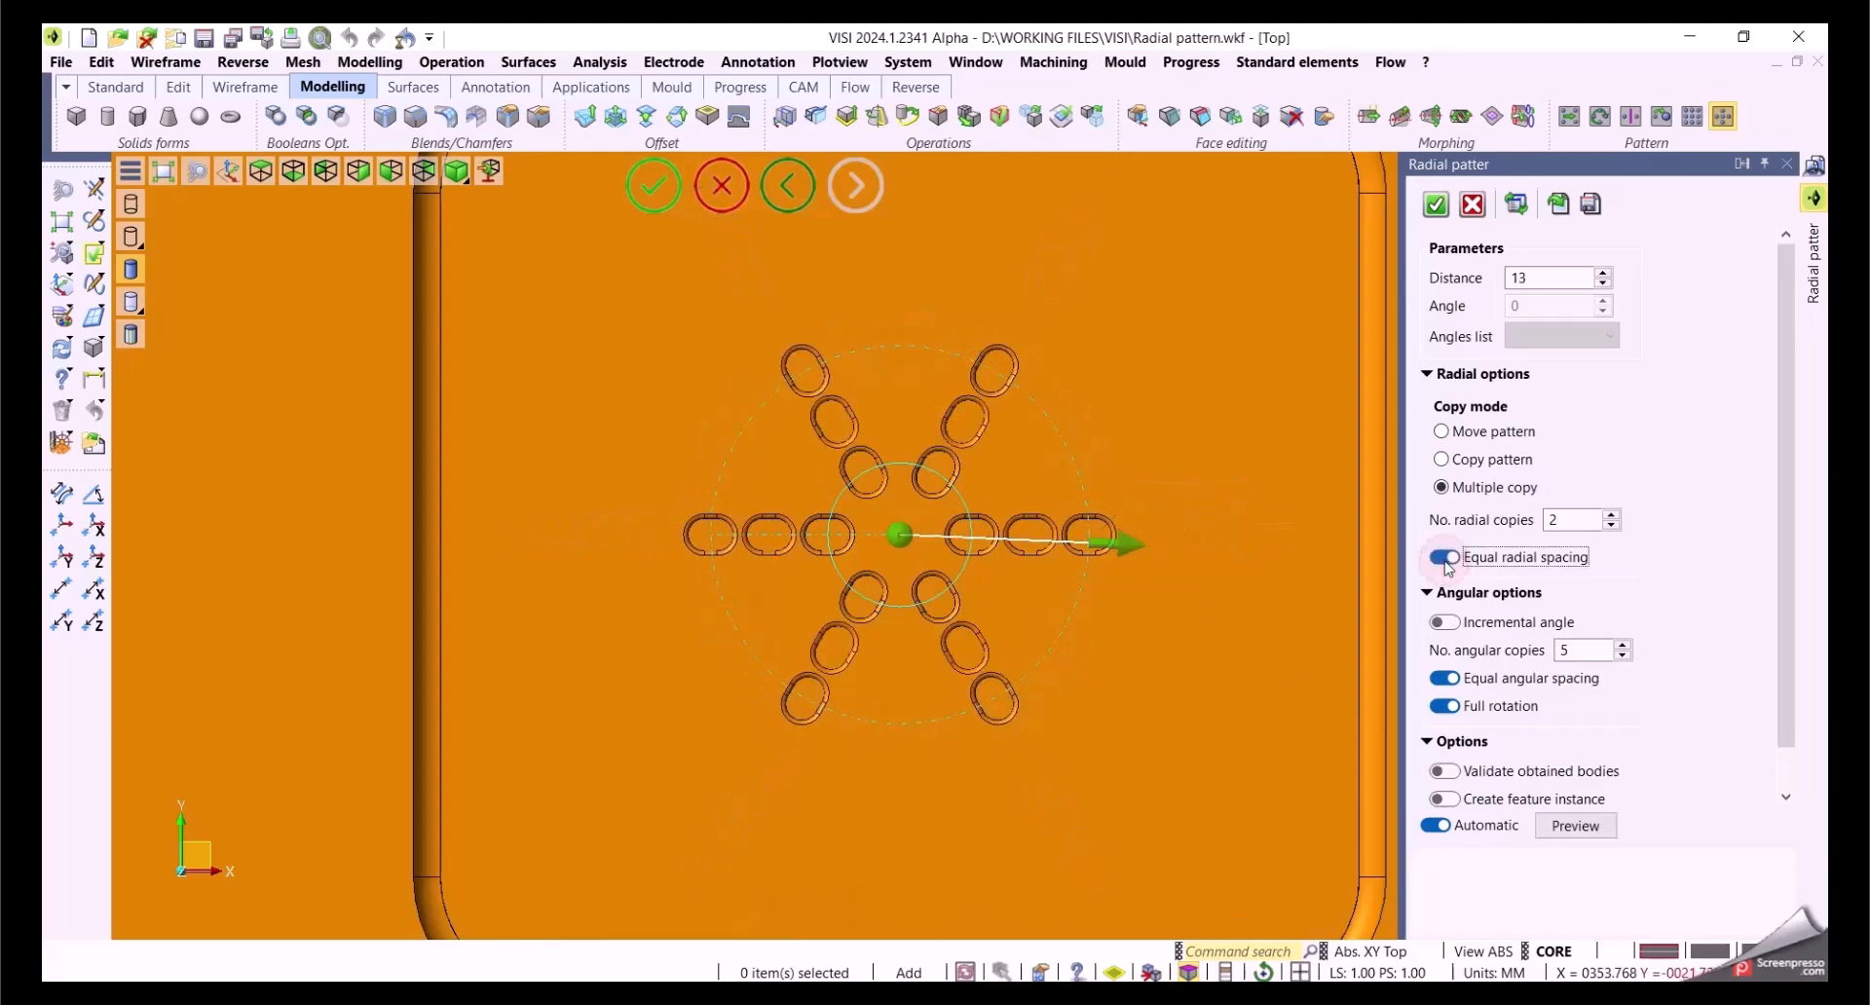
{"action": "left_click_drag", "start_coordinate": [1119, 542], "coordinate": [1226, 552]}
Step: Switch off full rotation, set 6 angular copies at a 45° angle and toggle equal angular spacing
{"action": "left_click", "coordinate": [1622, 644]}
{"action": "left_click", "coordinate": [1445, 706]}
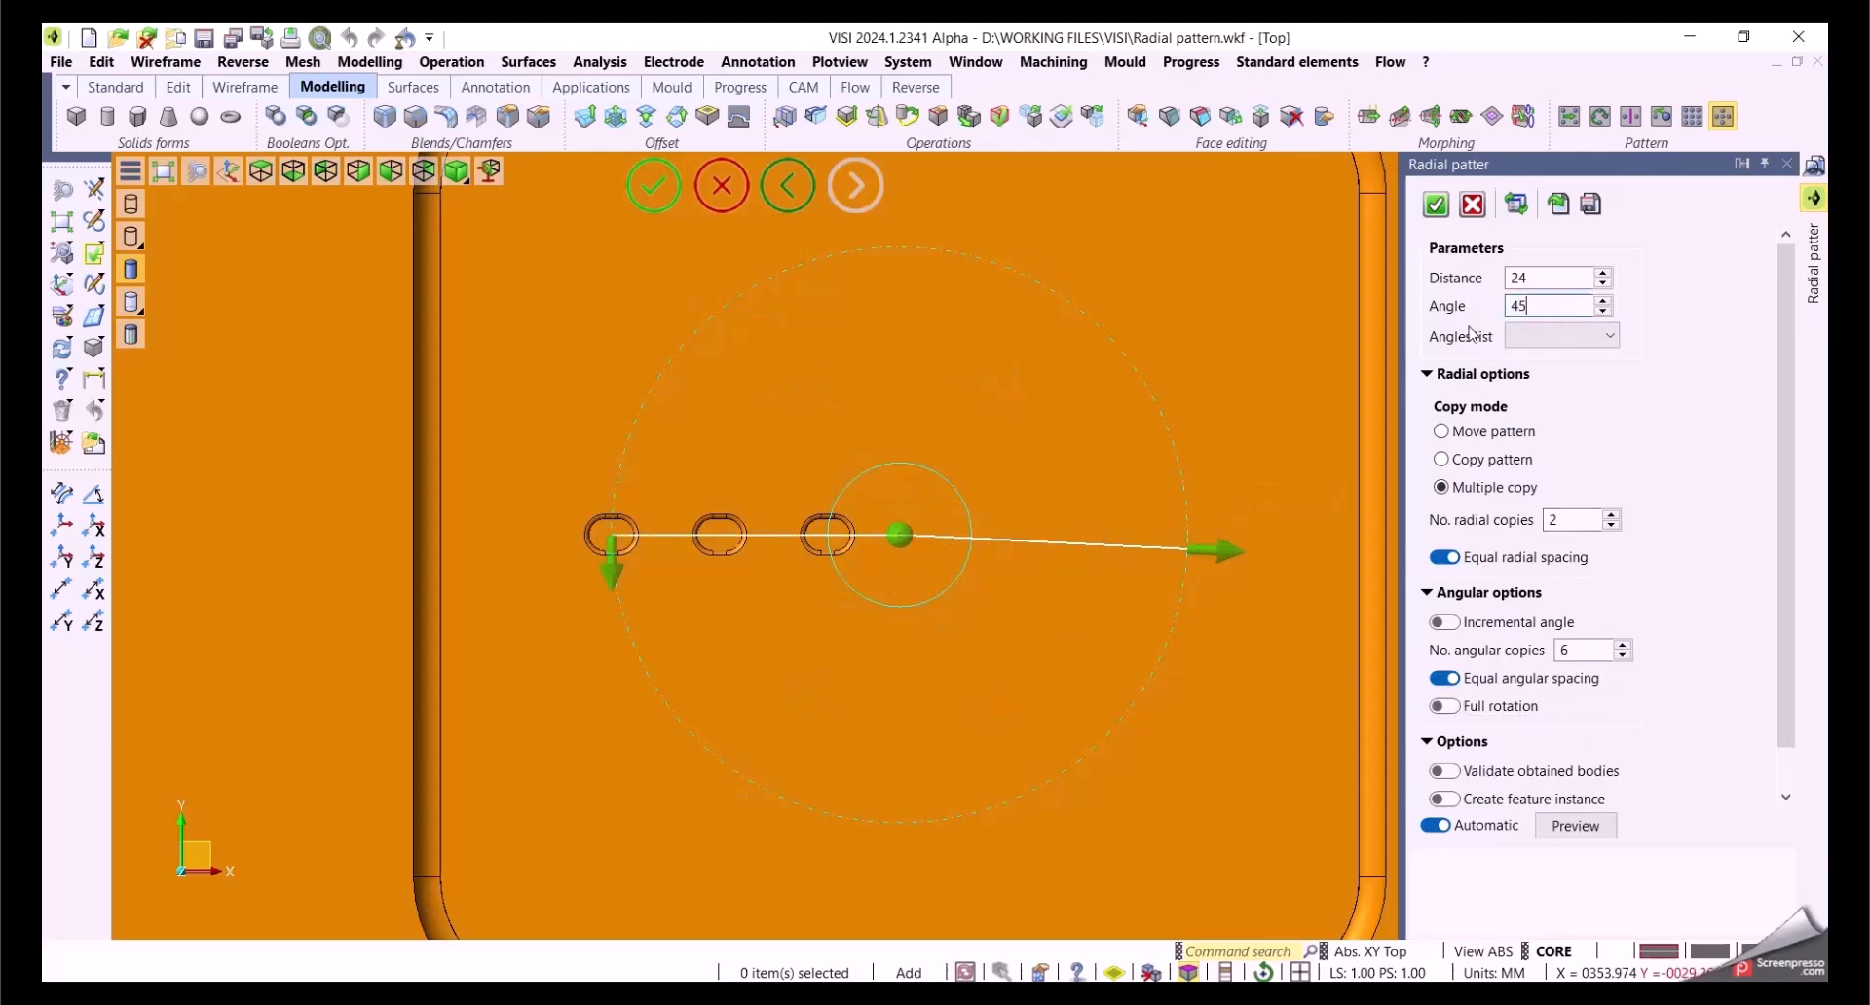
{"action": "left_click", "coordinate": [1442, 681]}
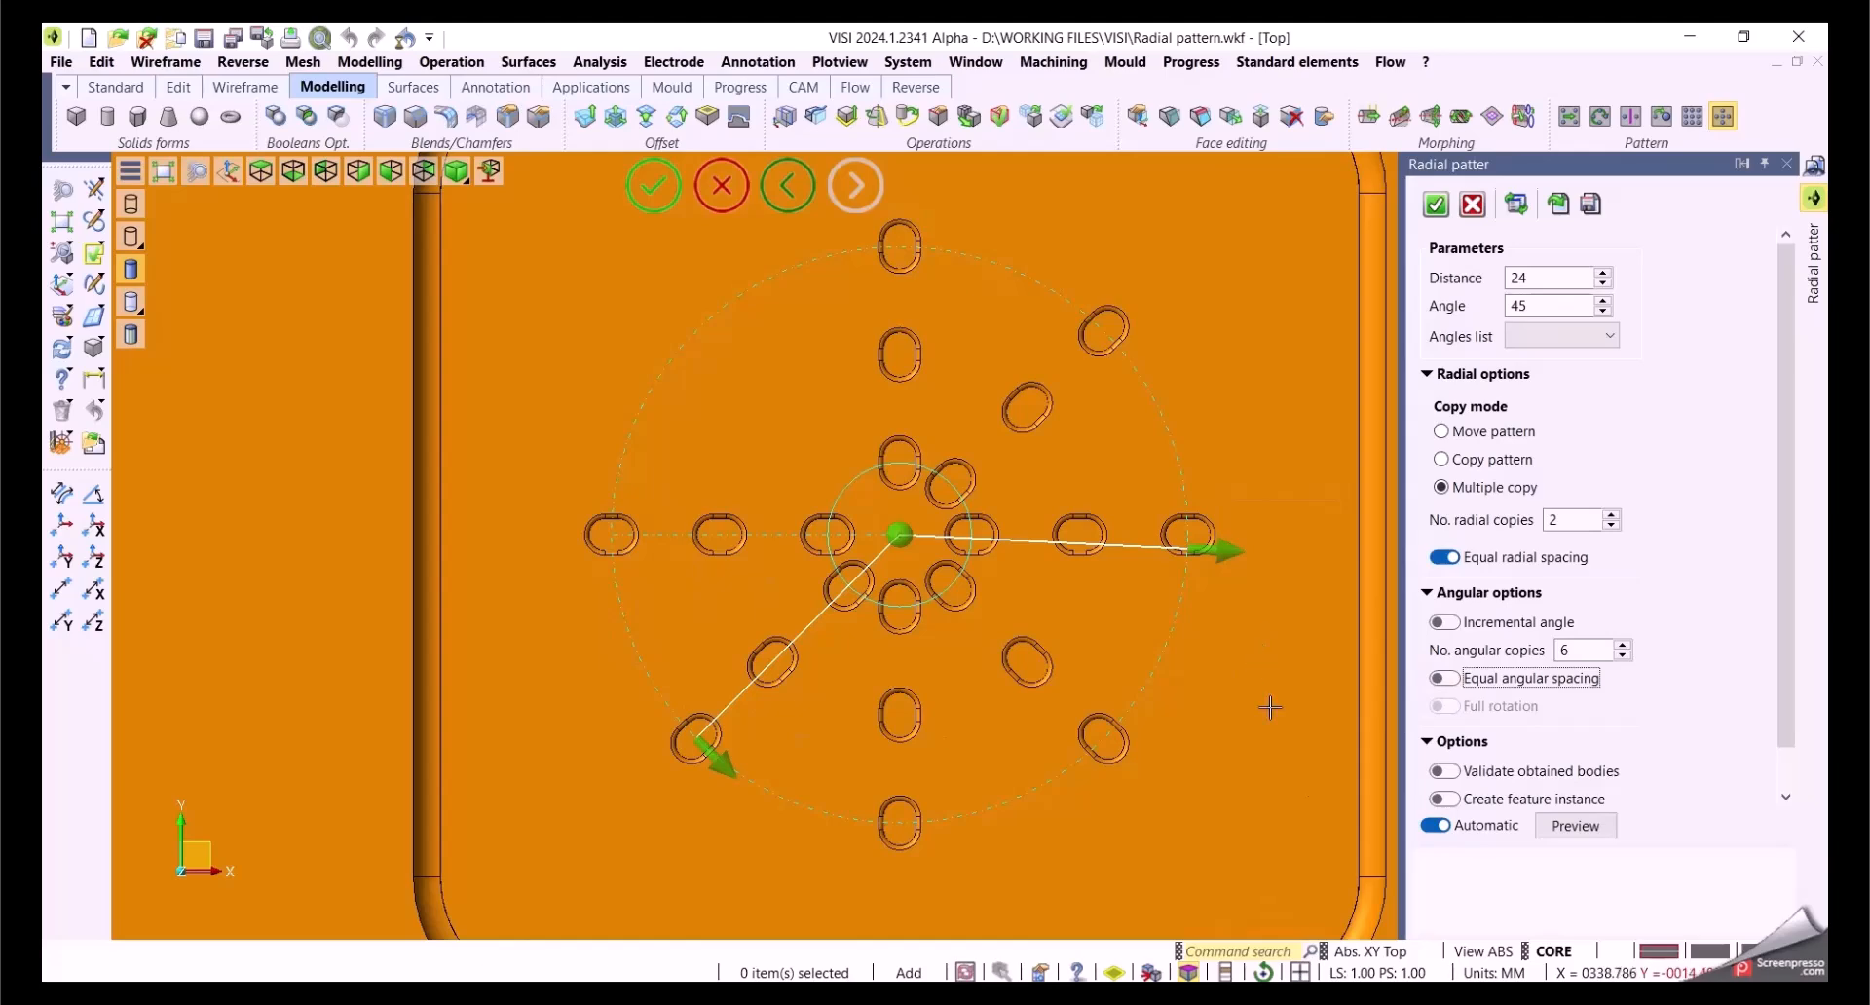
{"action": "left_click", "coordinate": [1443, 677]}
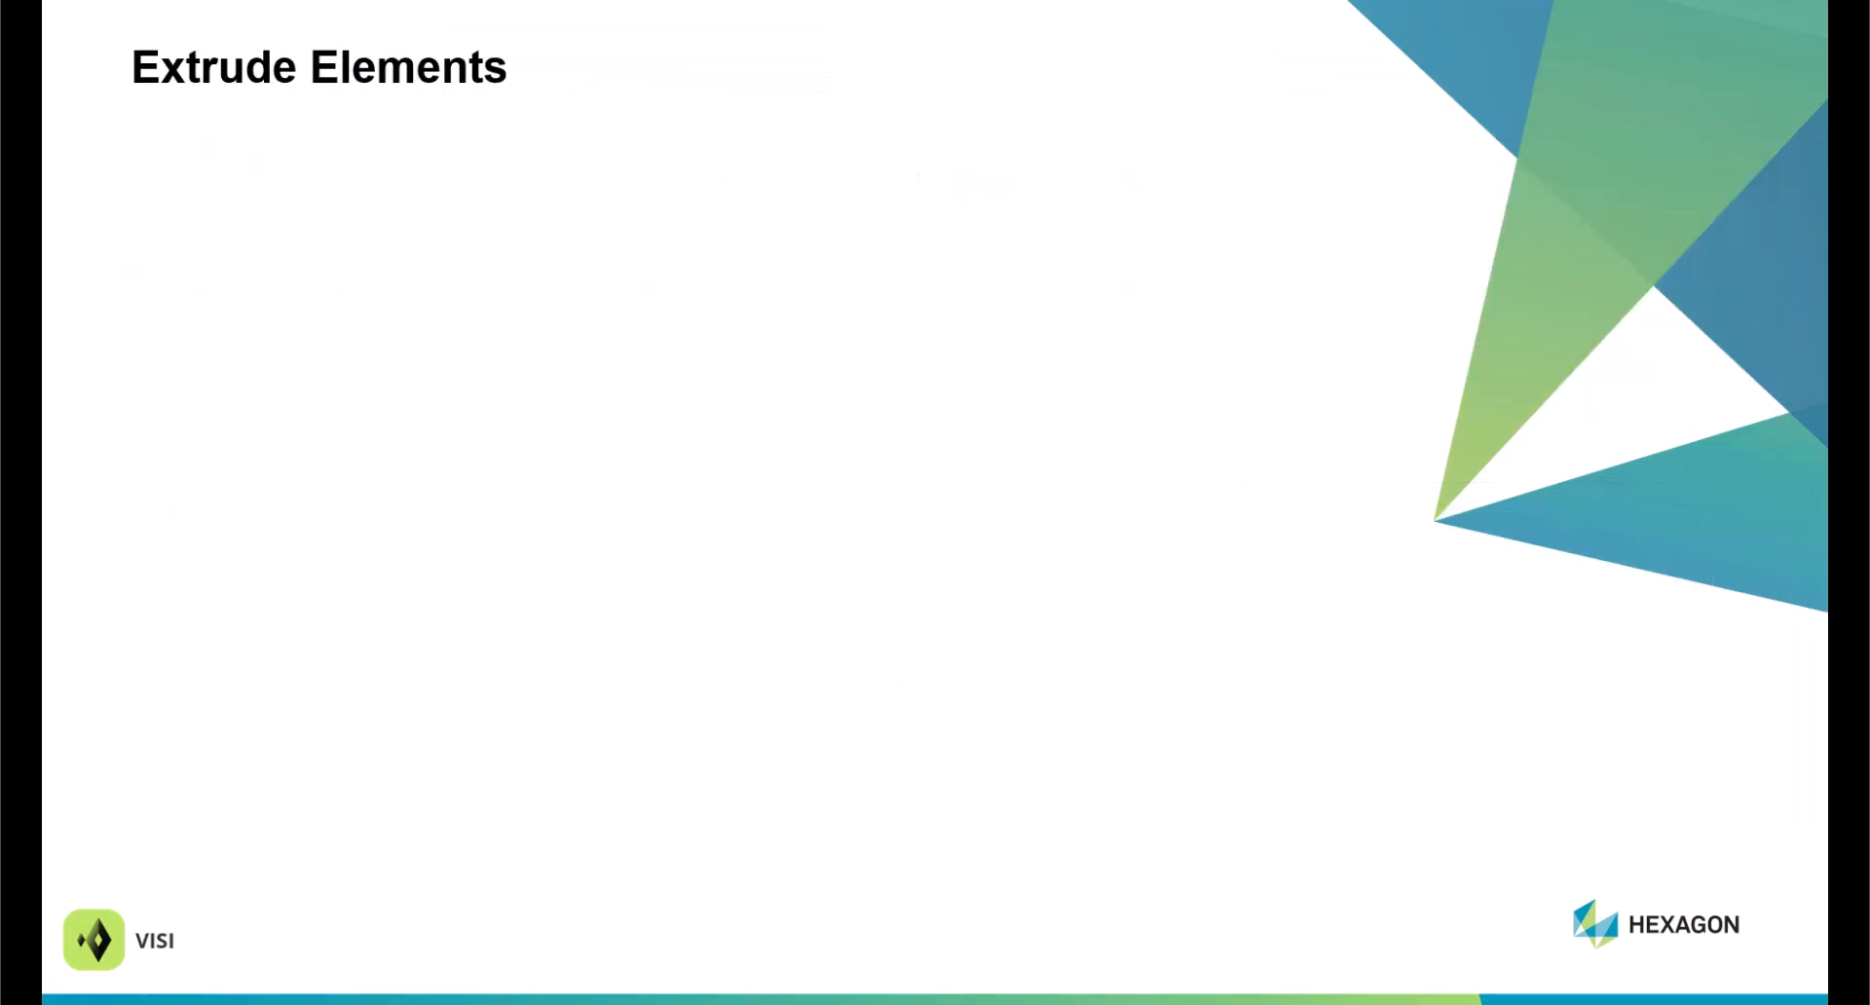
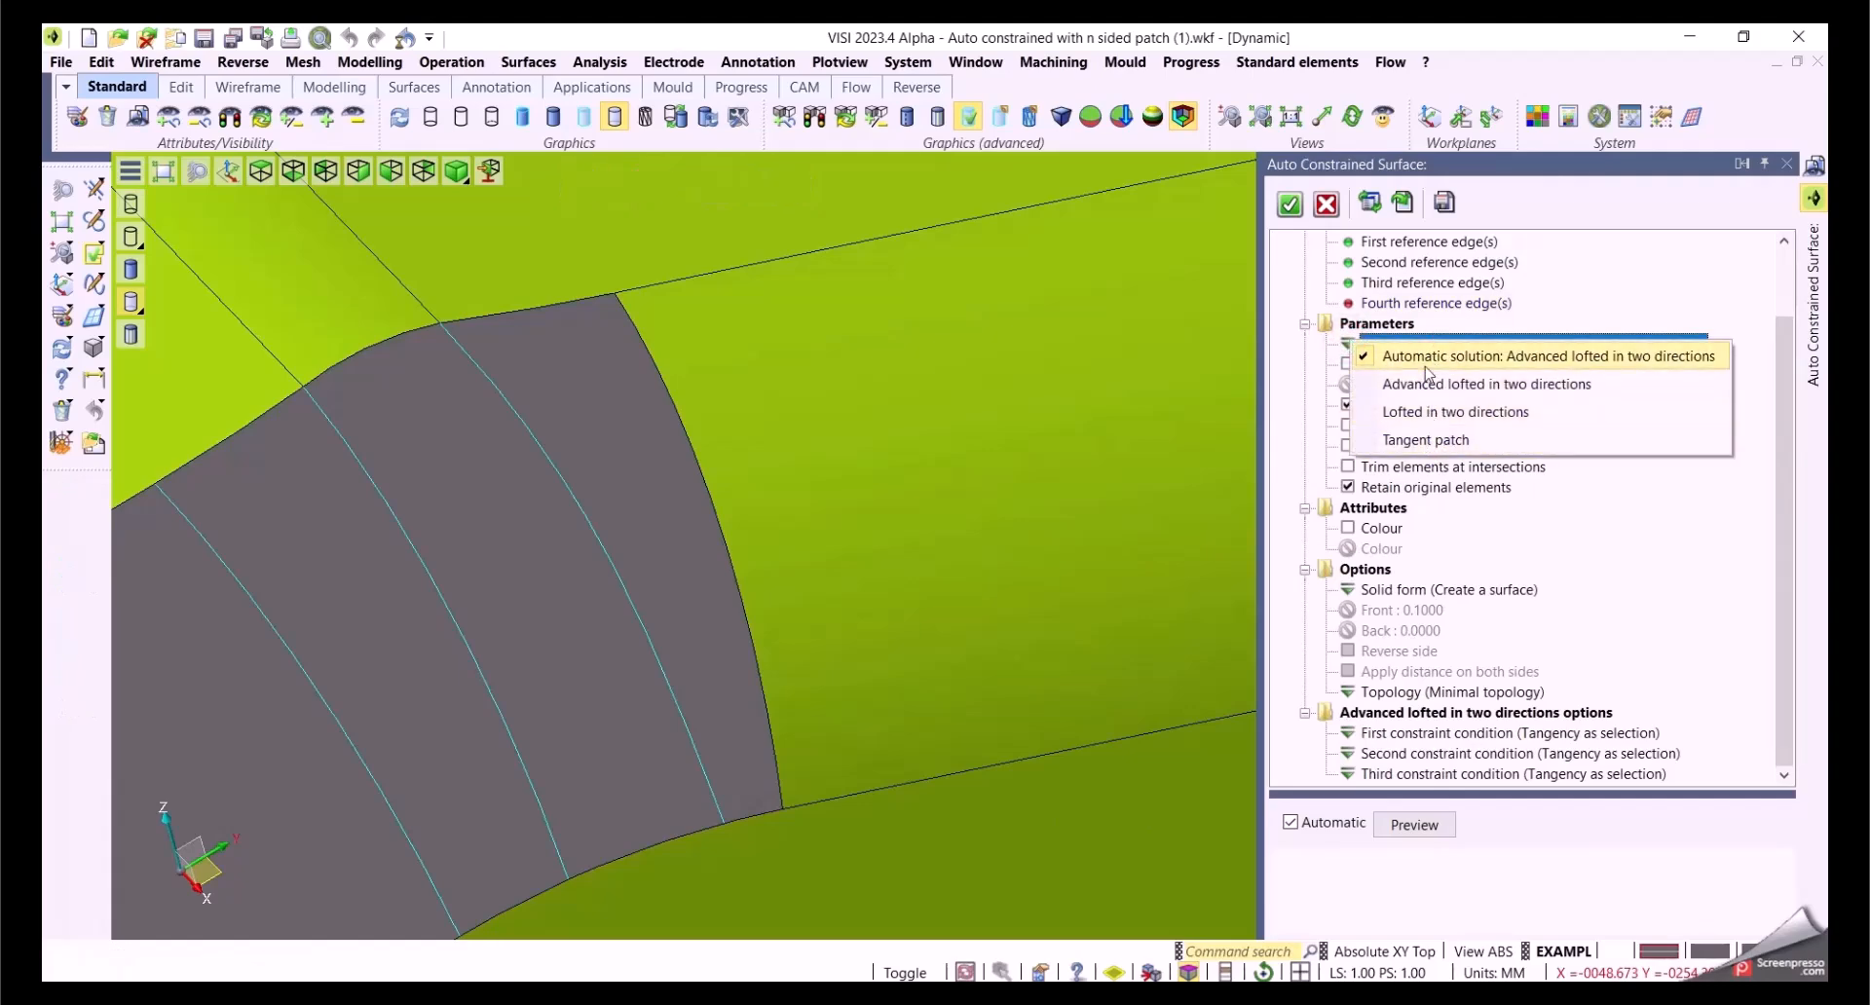
Step: Trim elements at intersections for the auto constrained surface and choose N sided patch as its solution
{"action": "left_click", "coordinate": [1512, 546]}
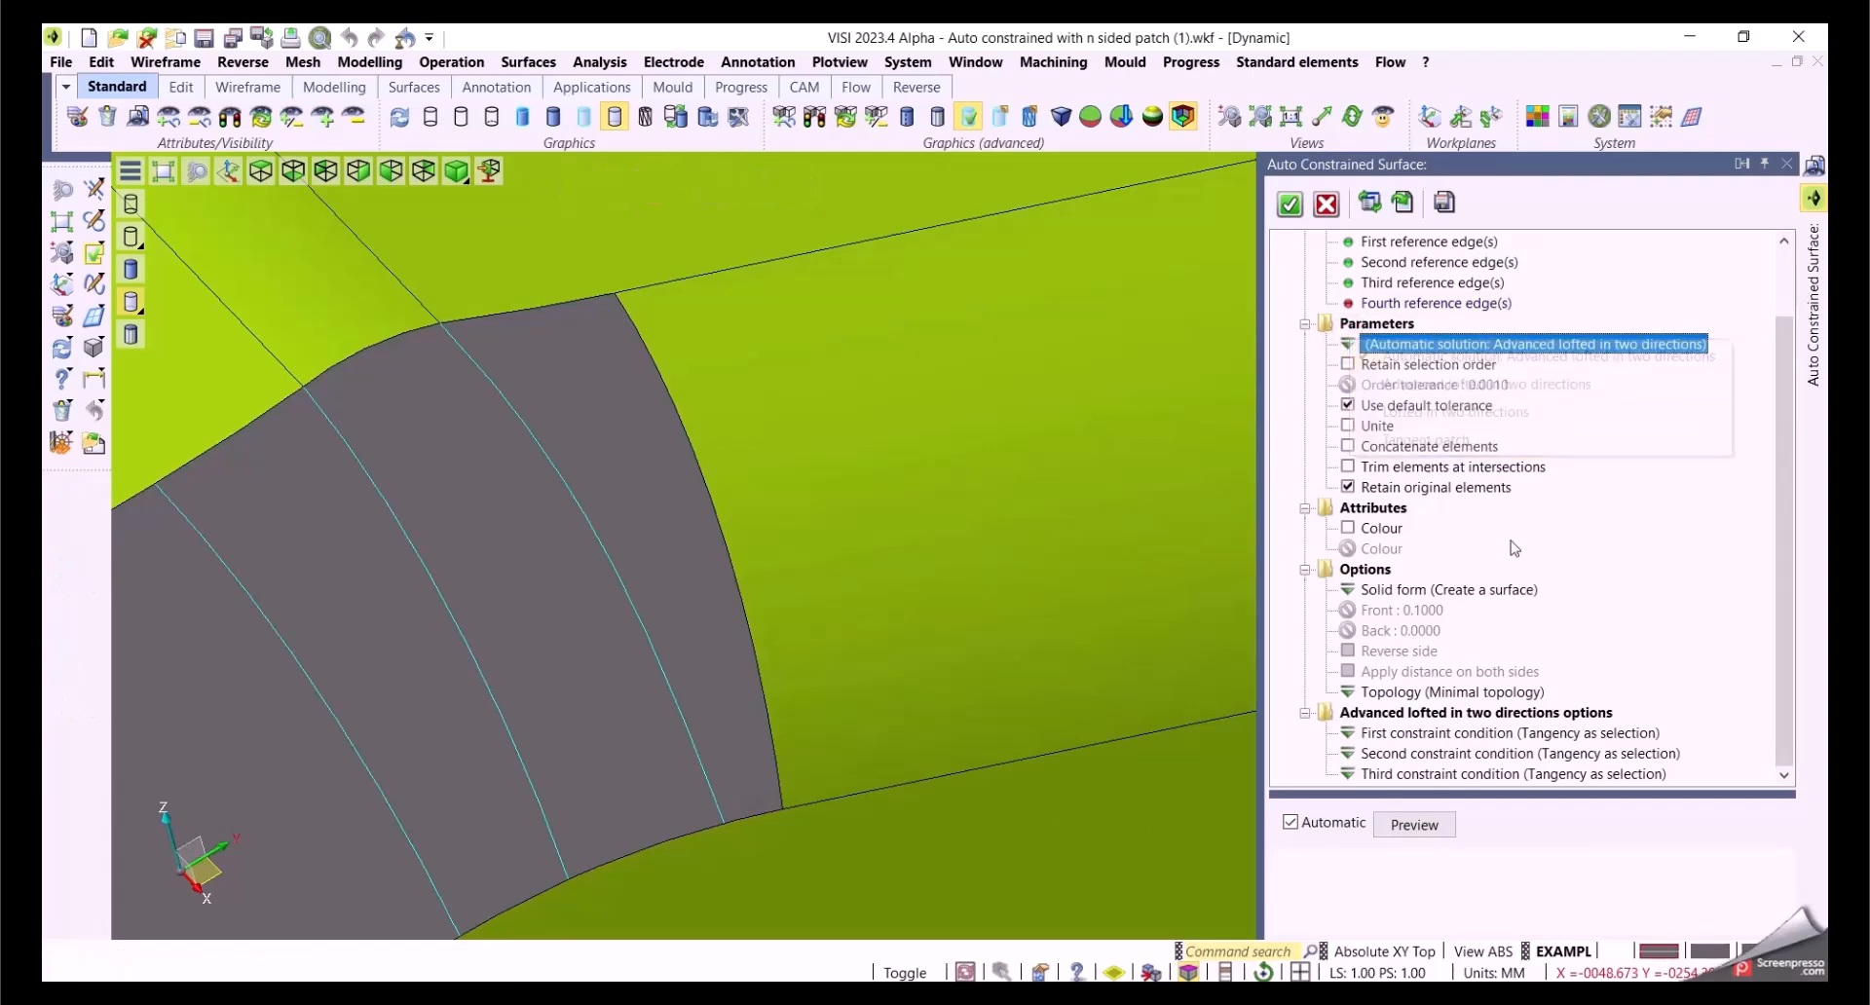
{"action": "left_click", "coordinate": [1348, 467]}
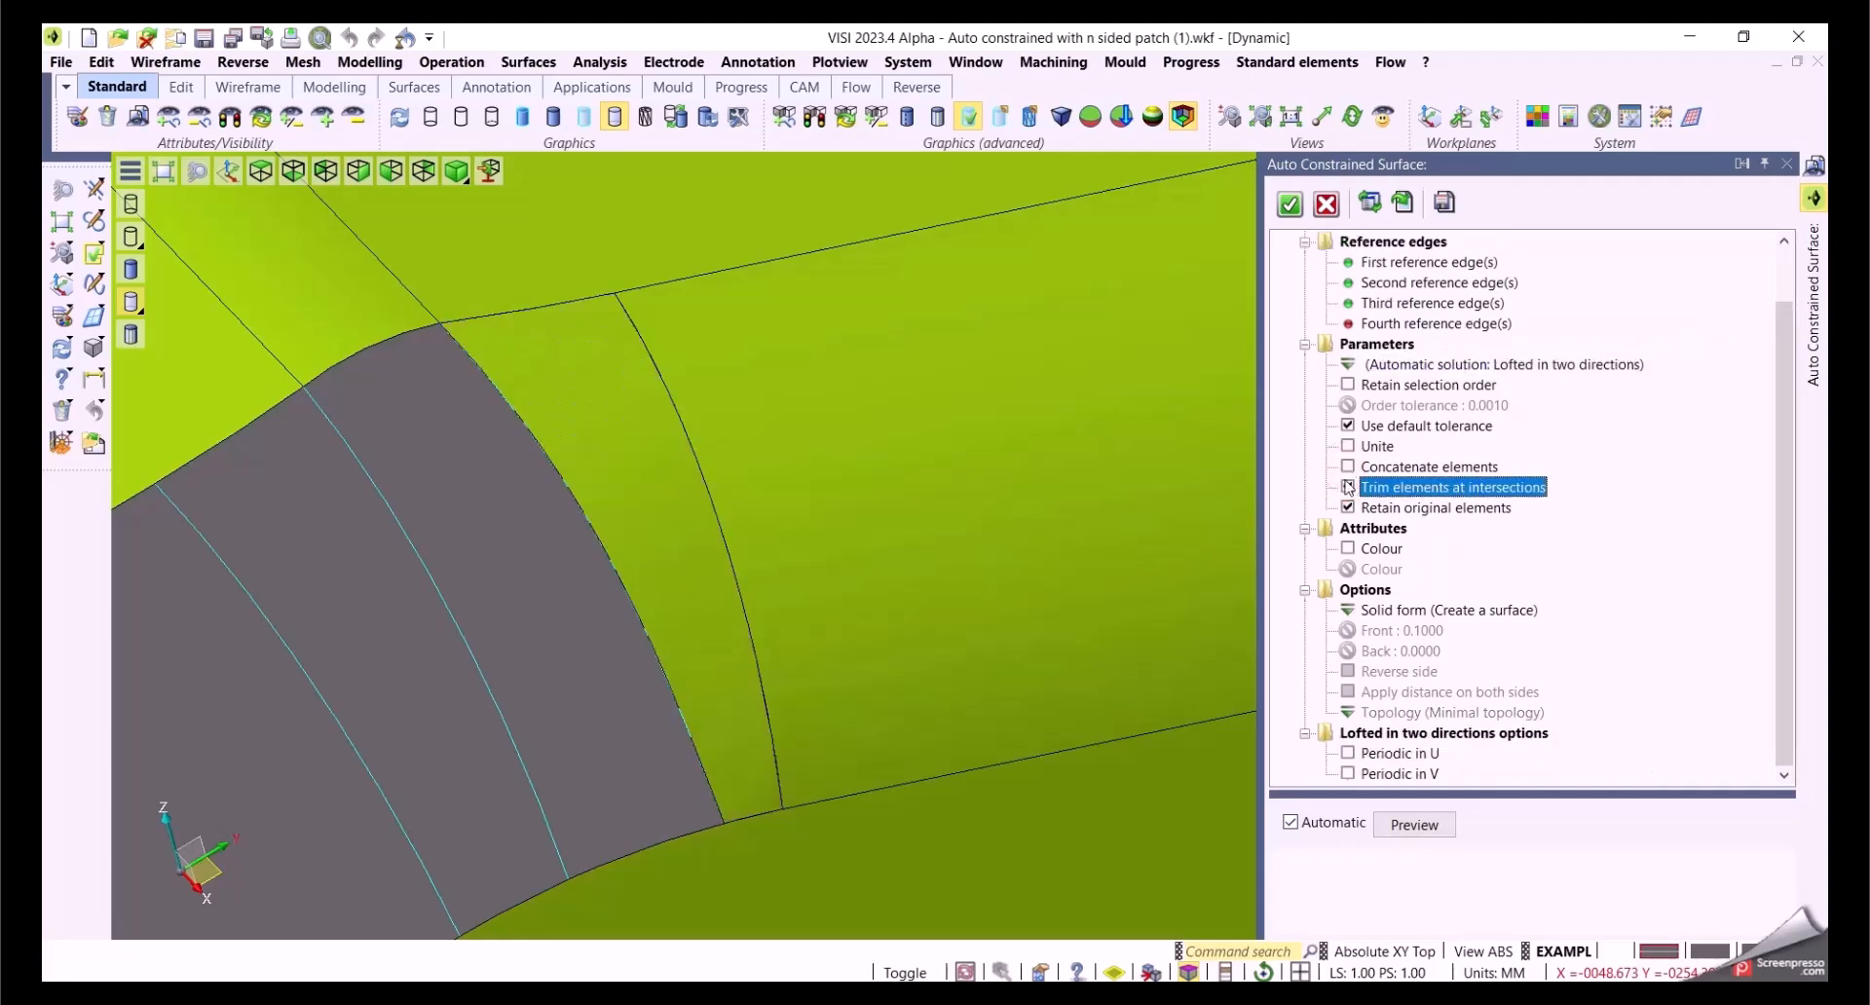
{"action": "left_click", "coordinate": [1351, 366]}
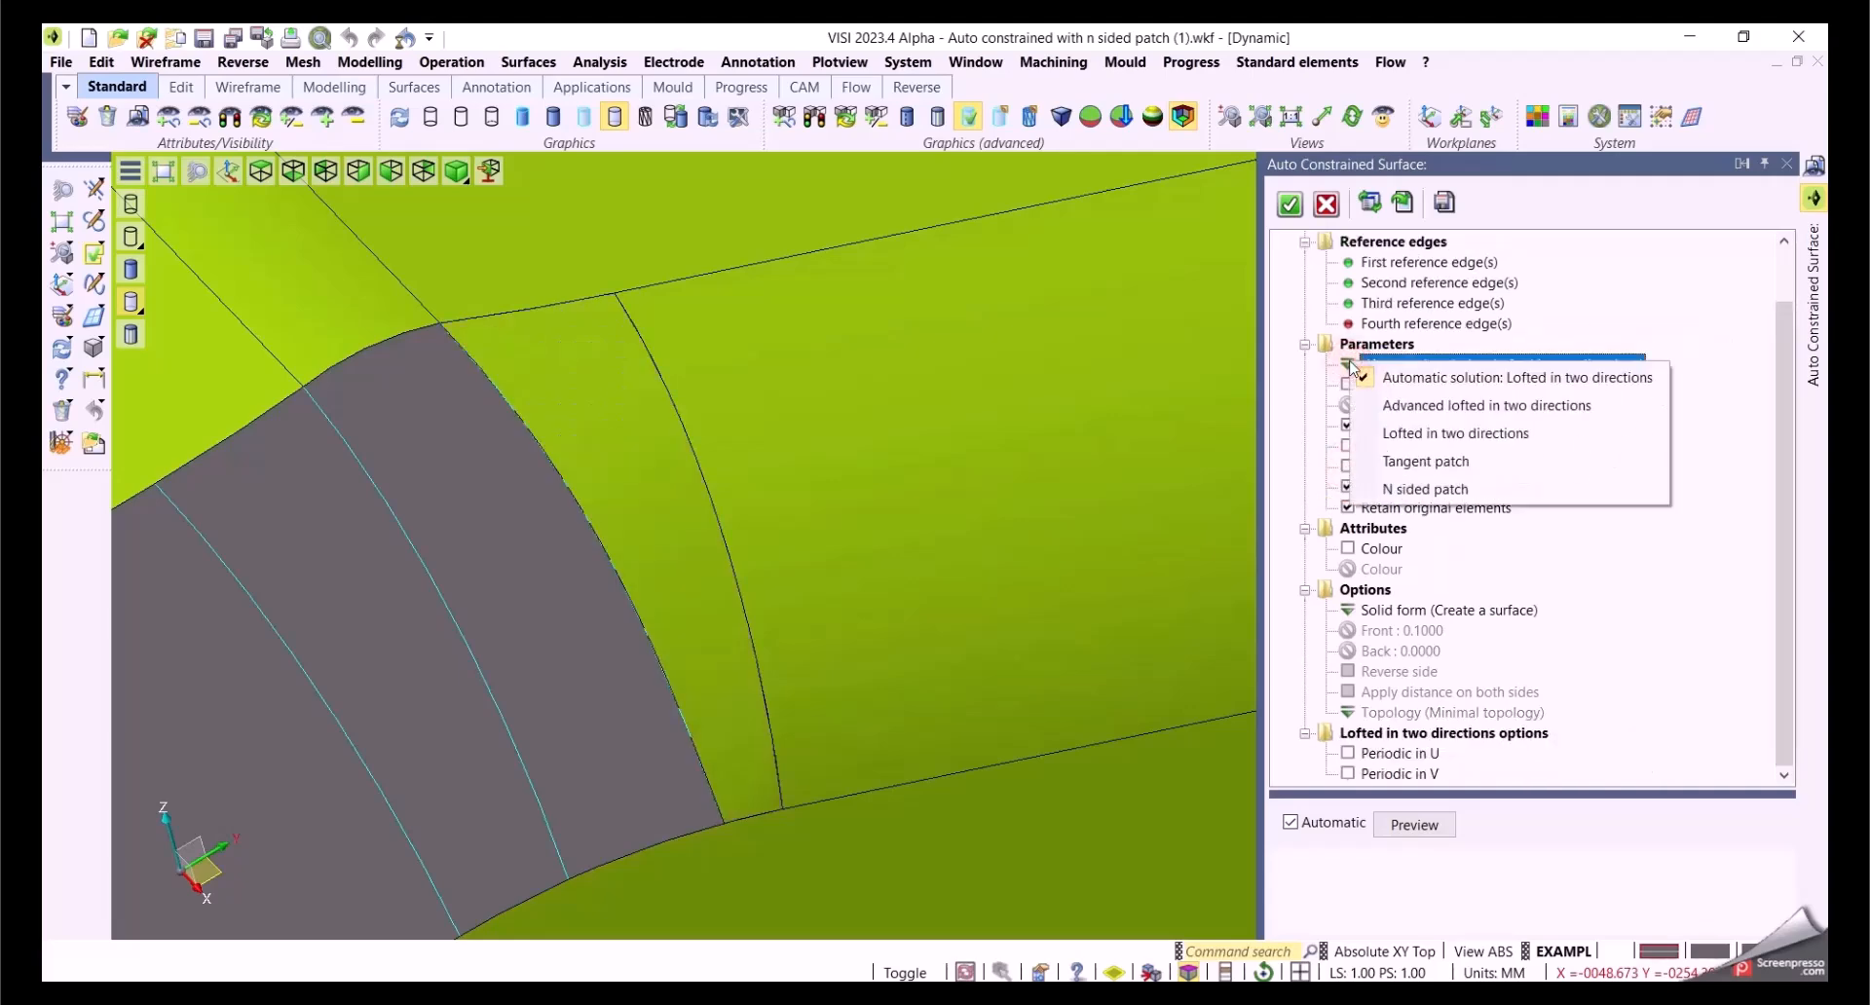
{"action": "left_click", "coordinate": [1407, 492]}
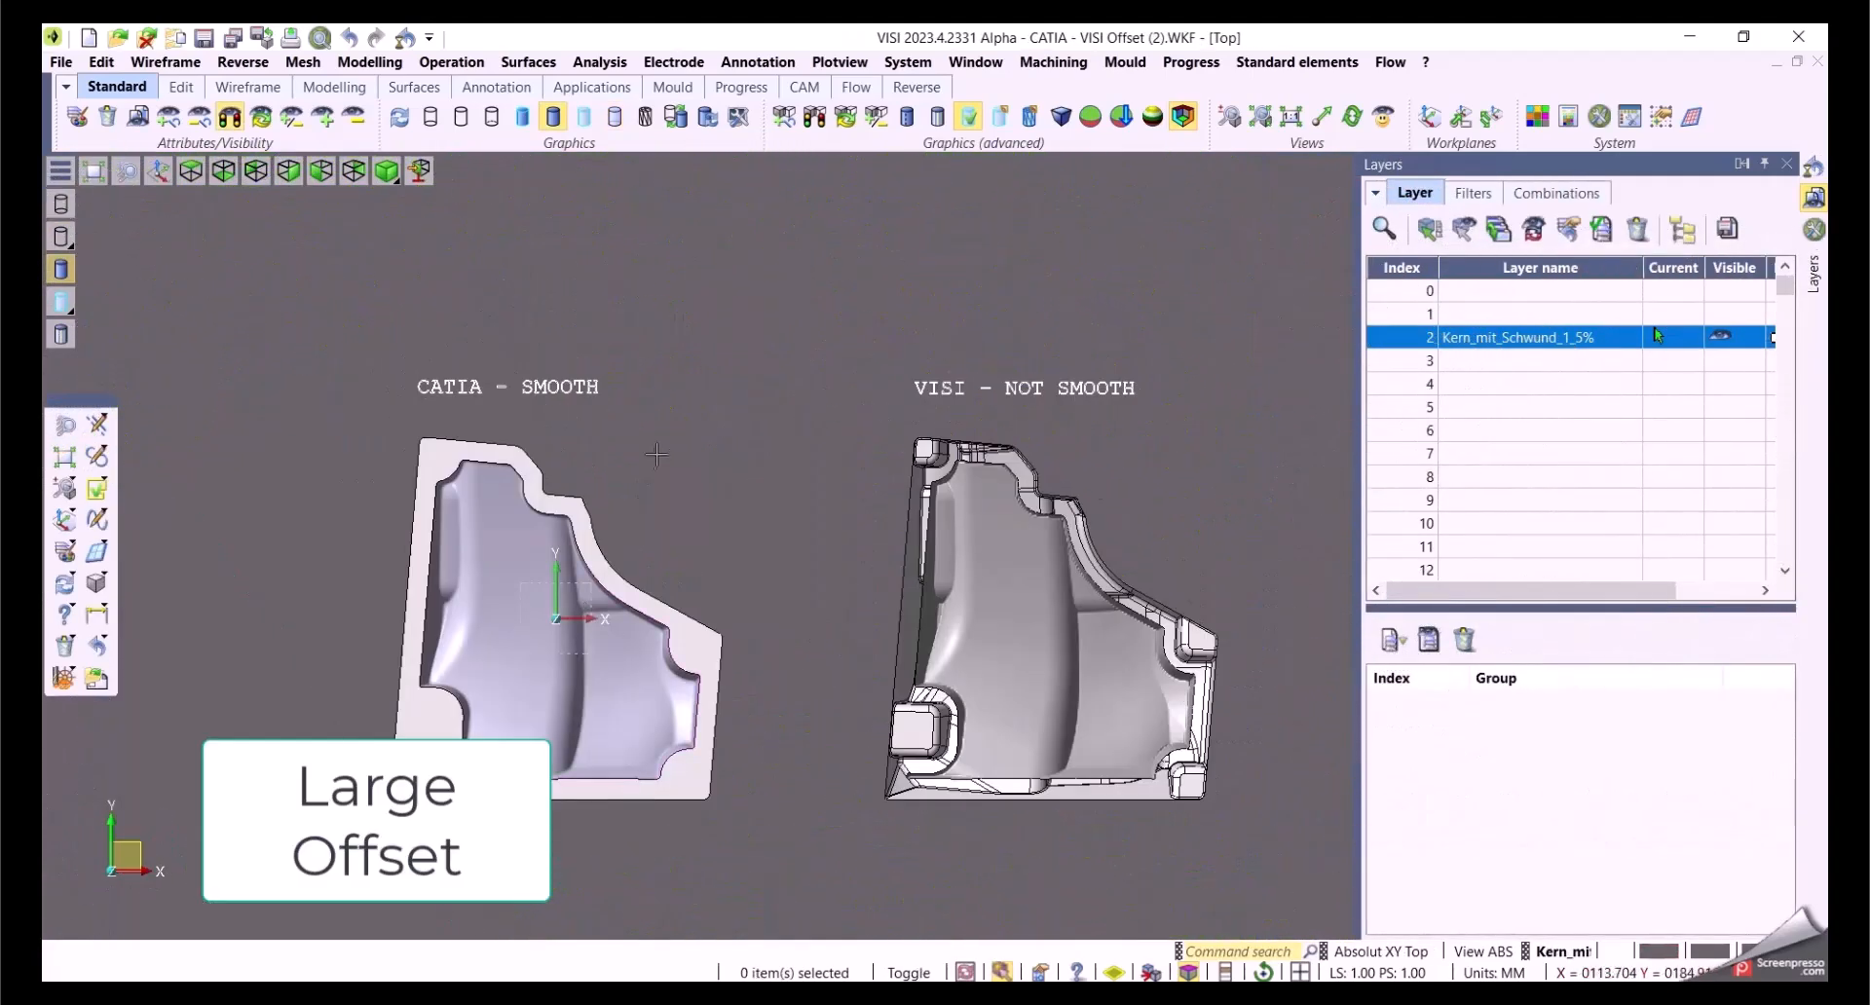
Step: Examine the inner surface and edges of the CATIA smooth and VISI not smooth offset bodies up close for comparison
{"action": "scroll", "coordinate": [640, 640], "scroll_direction": "up", "scroll_amount": 5}
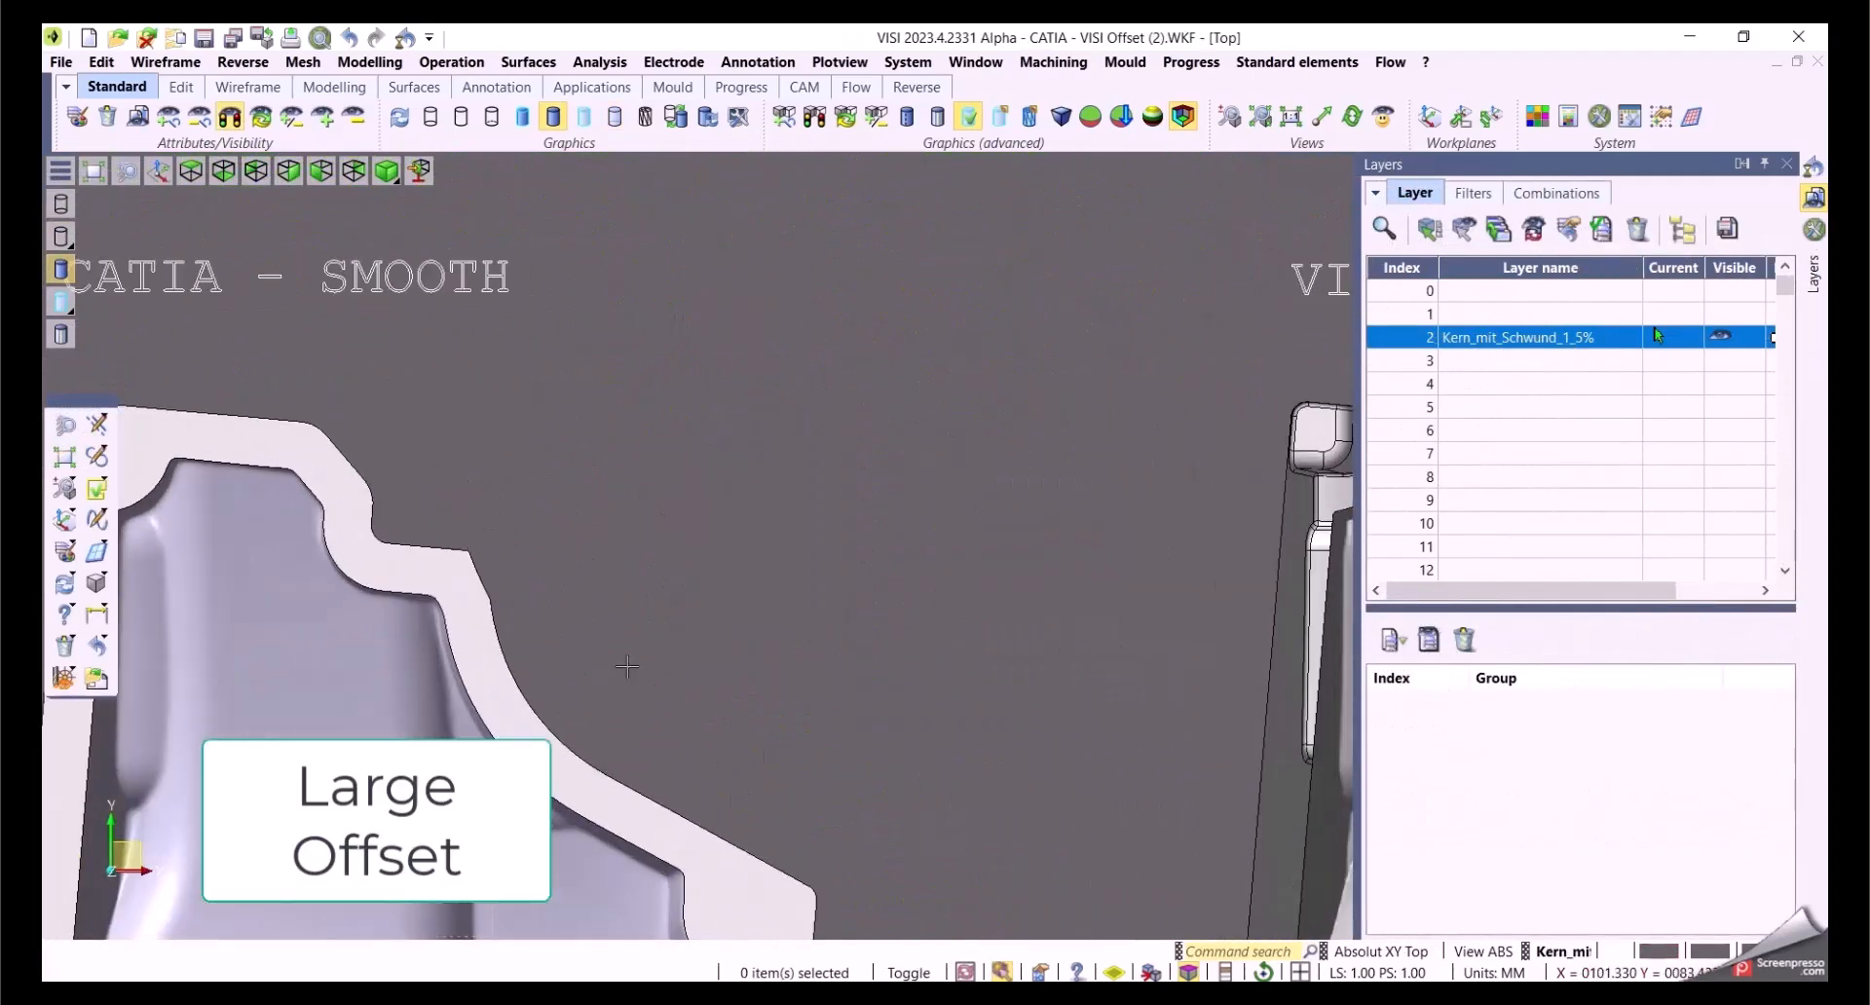
{"action": "middle_click_drag", "start_coordinate": [647, 655], "coordinate": [1019, 345]}
{"action": "middle_click_drag", "start_coordinate": [868, 601], "coordinate": [863, 430]}
{"action": "mouse_move", "coordinate": [1310, 501]}
{"action": "middle_mouse_down"}
{"action": "mouse_move", "coordinate": [665, 490]}
{"action": "mouse_move", "coordinate": [721, 595]}
{"action": "mouse_move", "coordinate": [718, 681]}
{"action": "middle_mouse_up"}
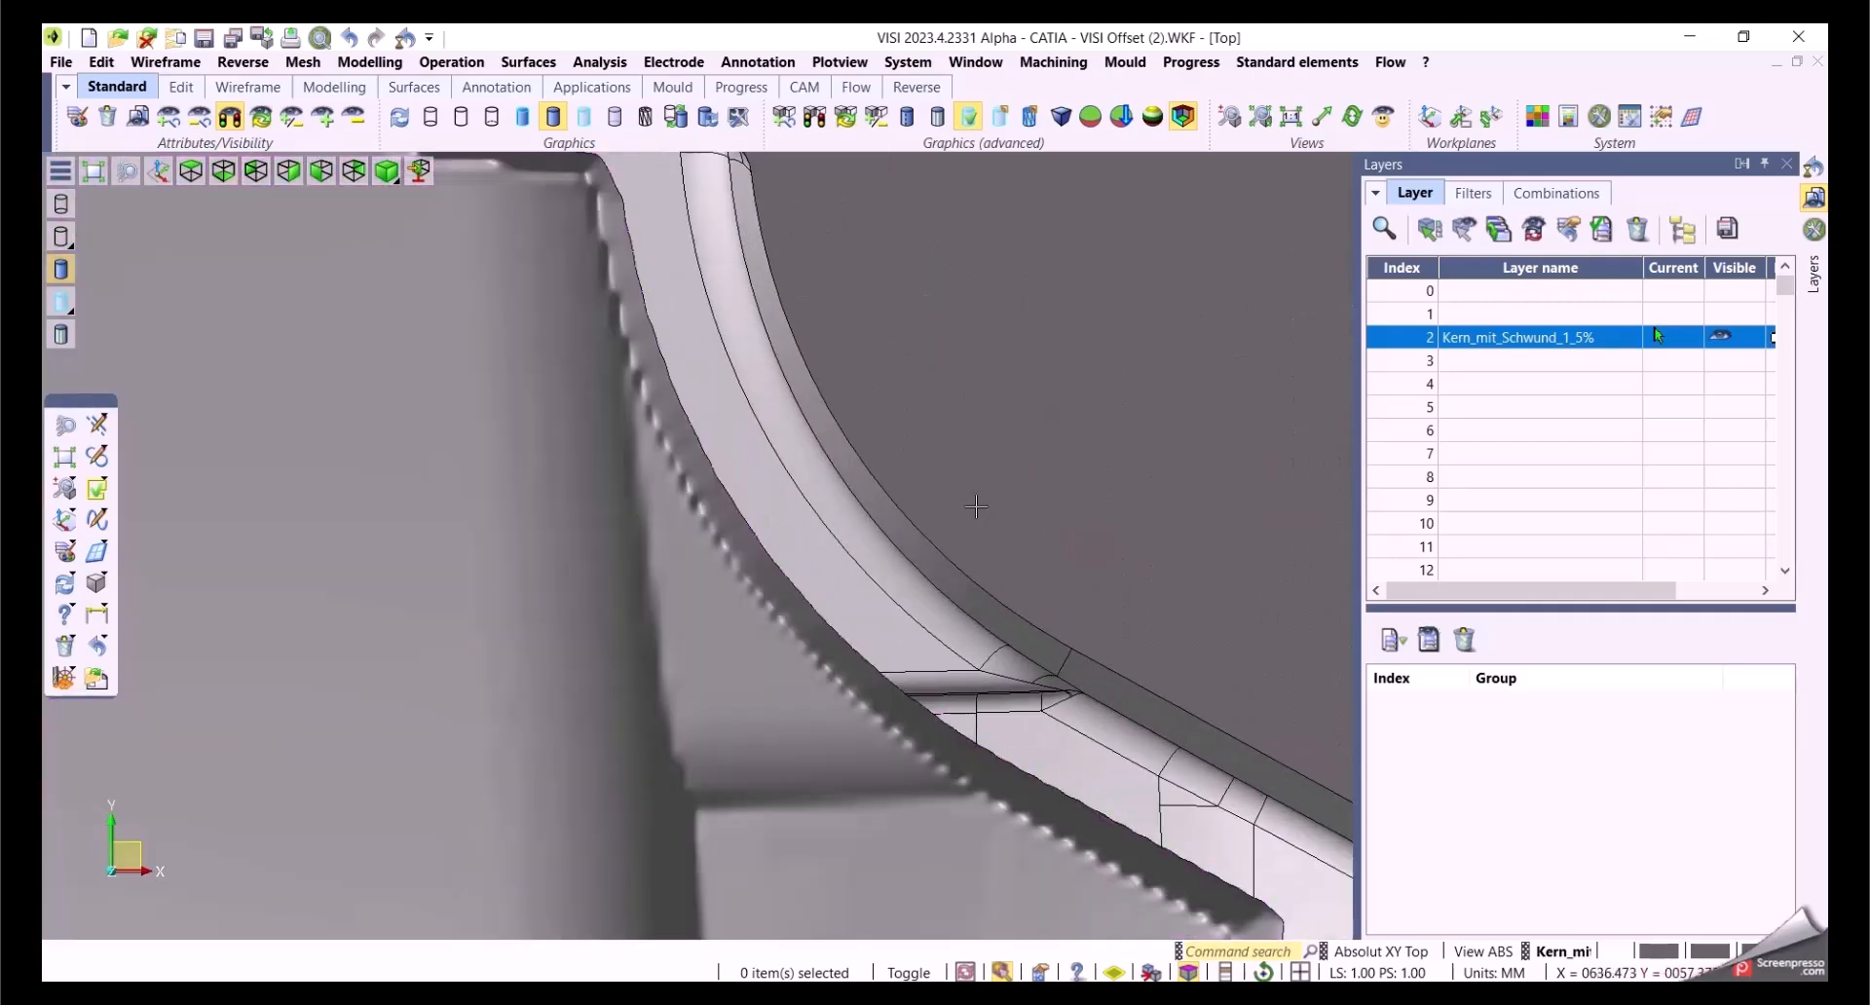
{"action": "middle_click_drag", "start_coordinate": [1019, 455], "coordinate": [1000, 358]}
{"action": "middle_click_drag", "start_coordinate": [1073, 479], "coordinate": [1029, 280]}
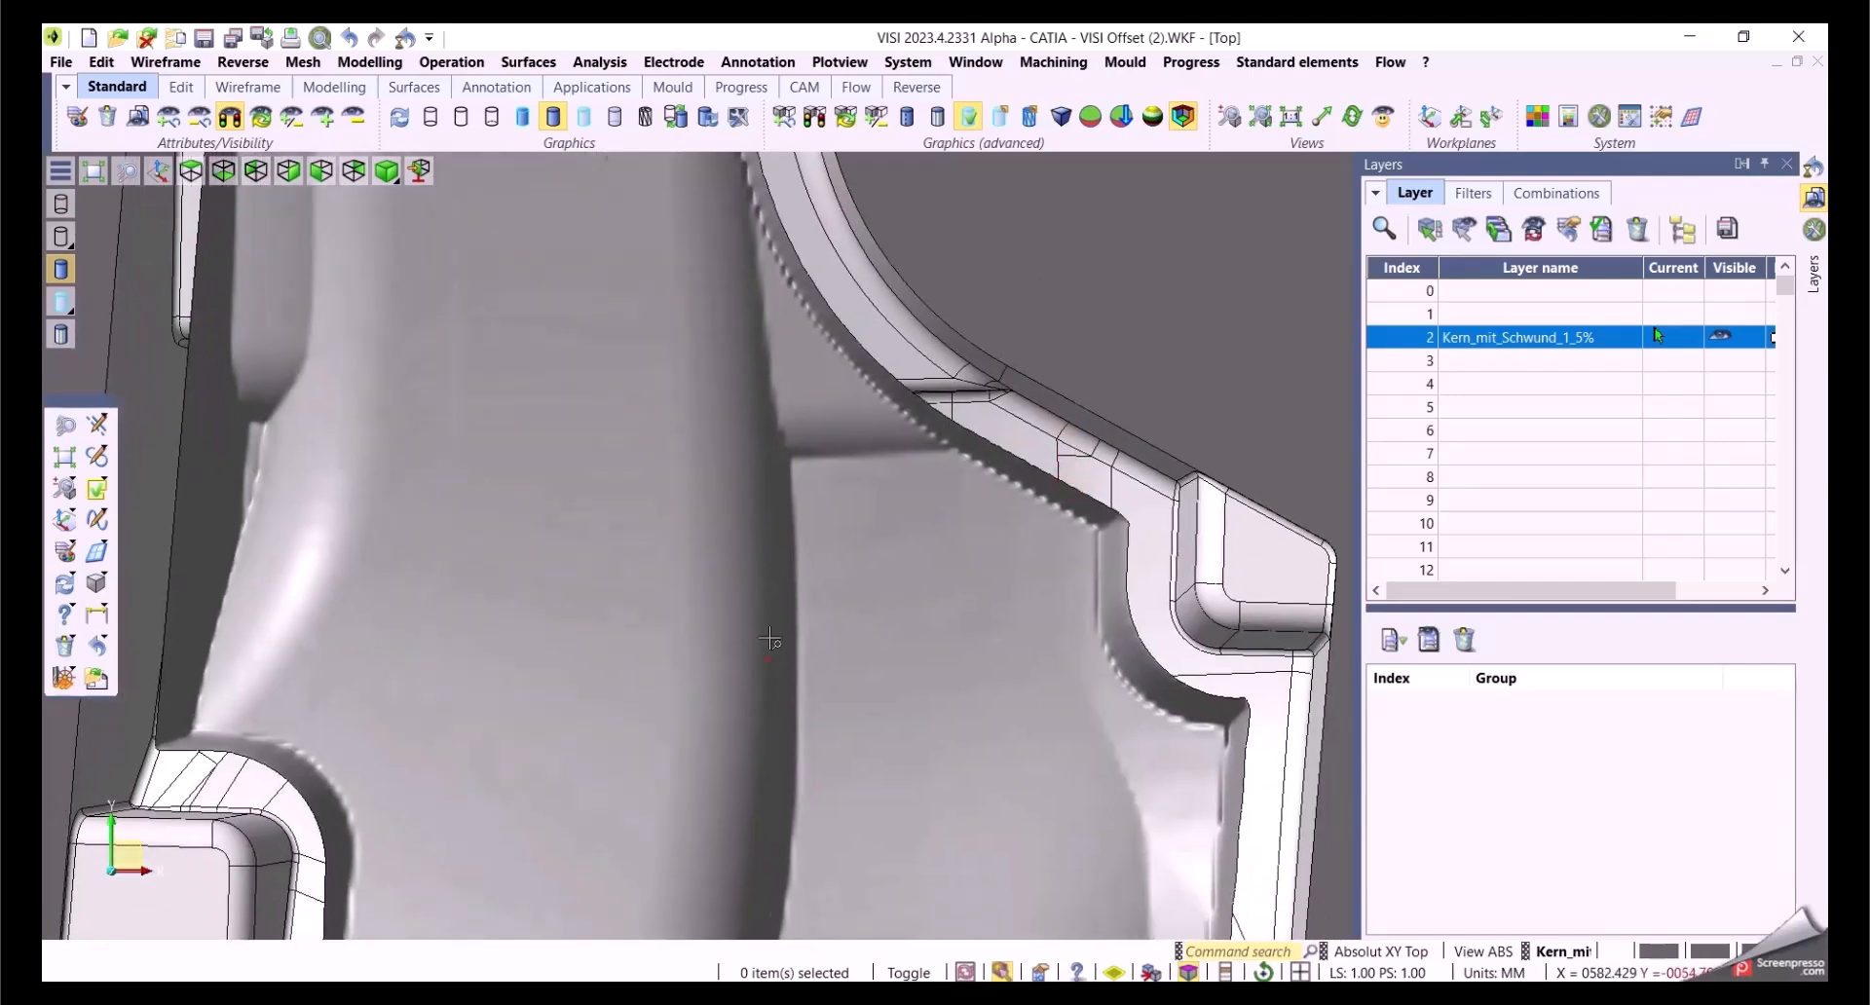
{"action": "middle_click_drag", "start_coordinate": [760, 697], "coordinate": [814, 546]}
{"action": "middle_click_drag", "start_coordinate": [1017, 547], "coordinate": [639, 484]}
{"action": "key", "text": "F5"}
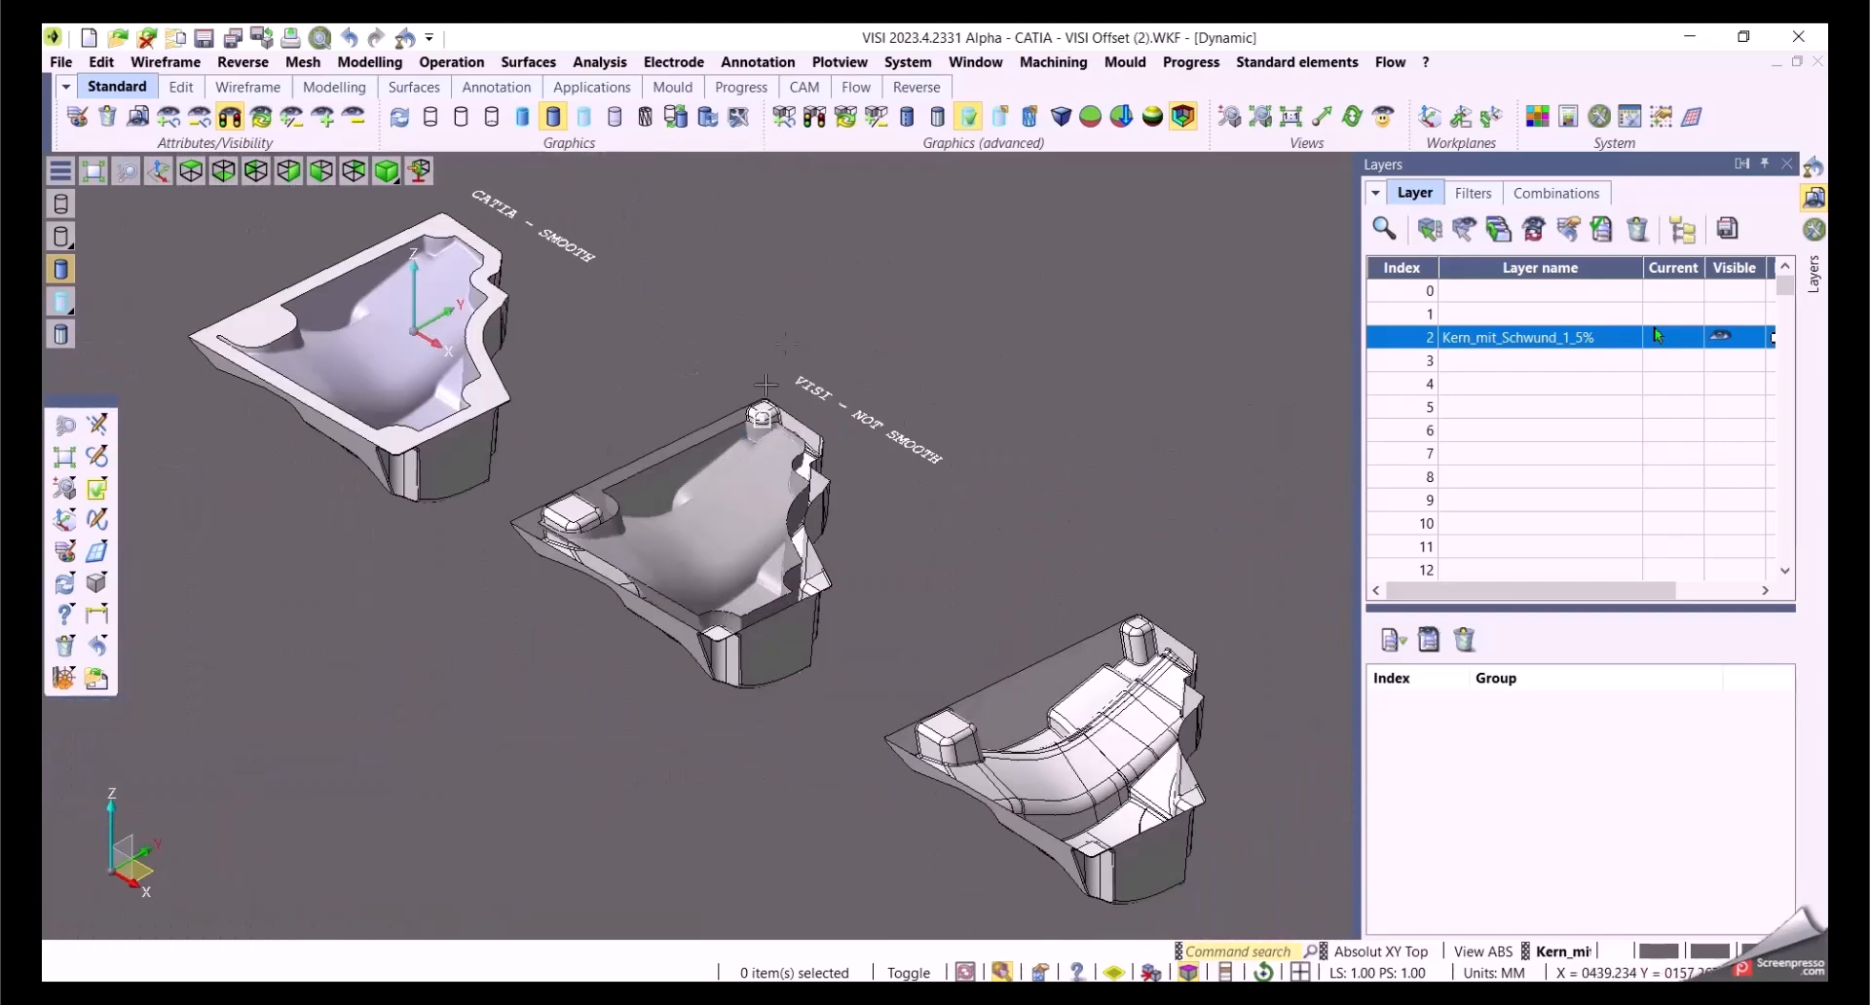
Step: Apply a Large offset of 21 mm to the original body beyond the two labelled offset examples
{"action": "left_click", "coordinate": [451, 61]}
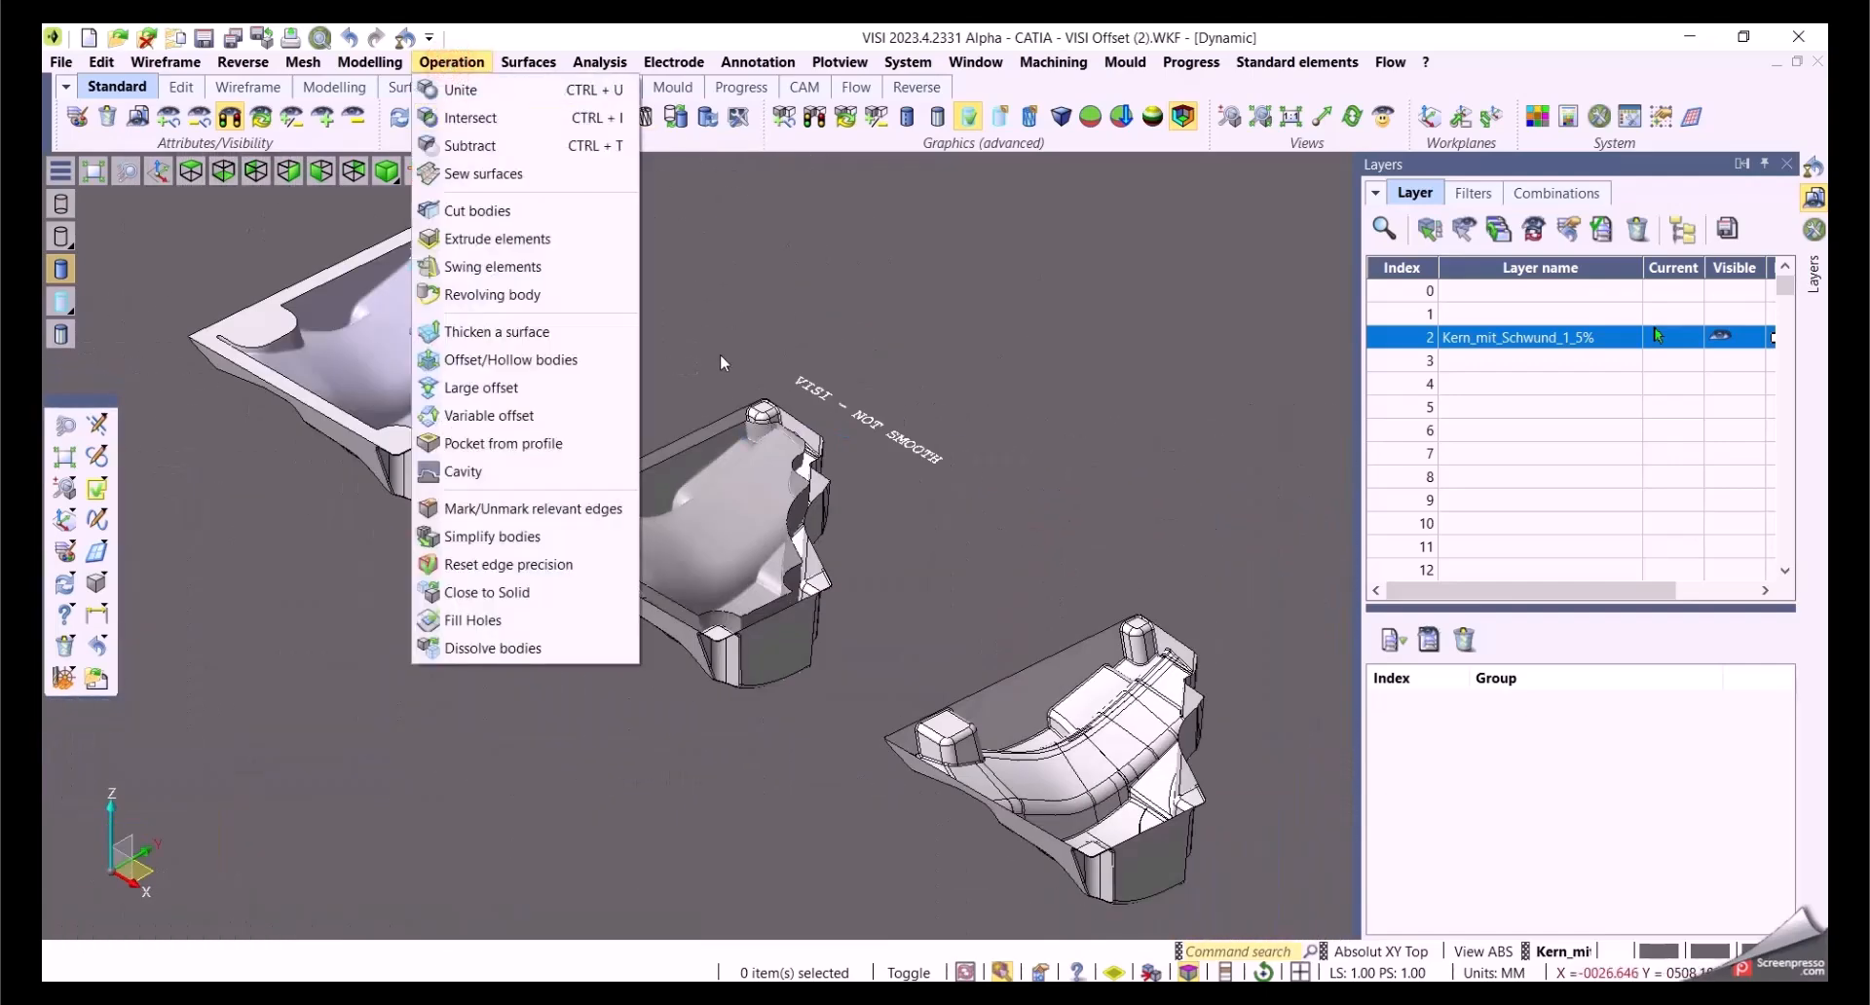
{"action": "left_click", "coordinate": [481, 389]}
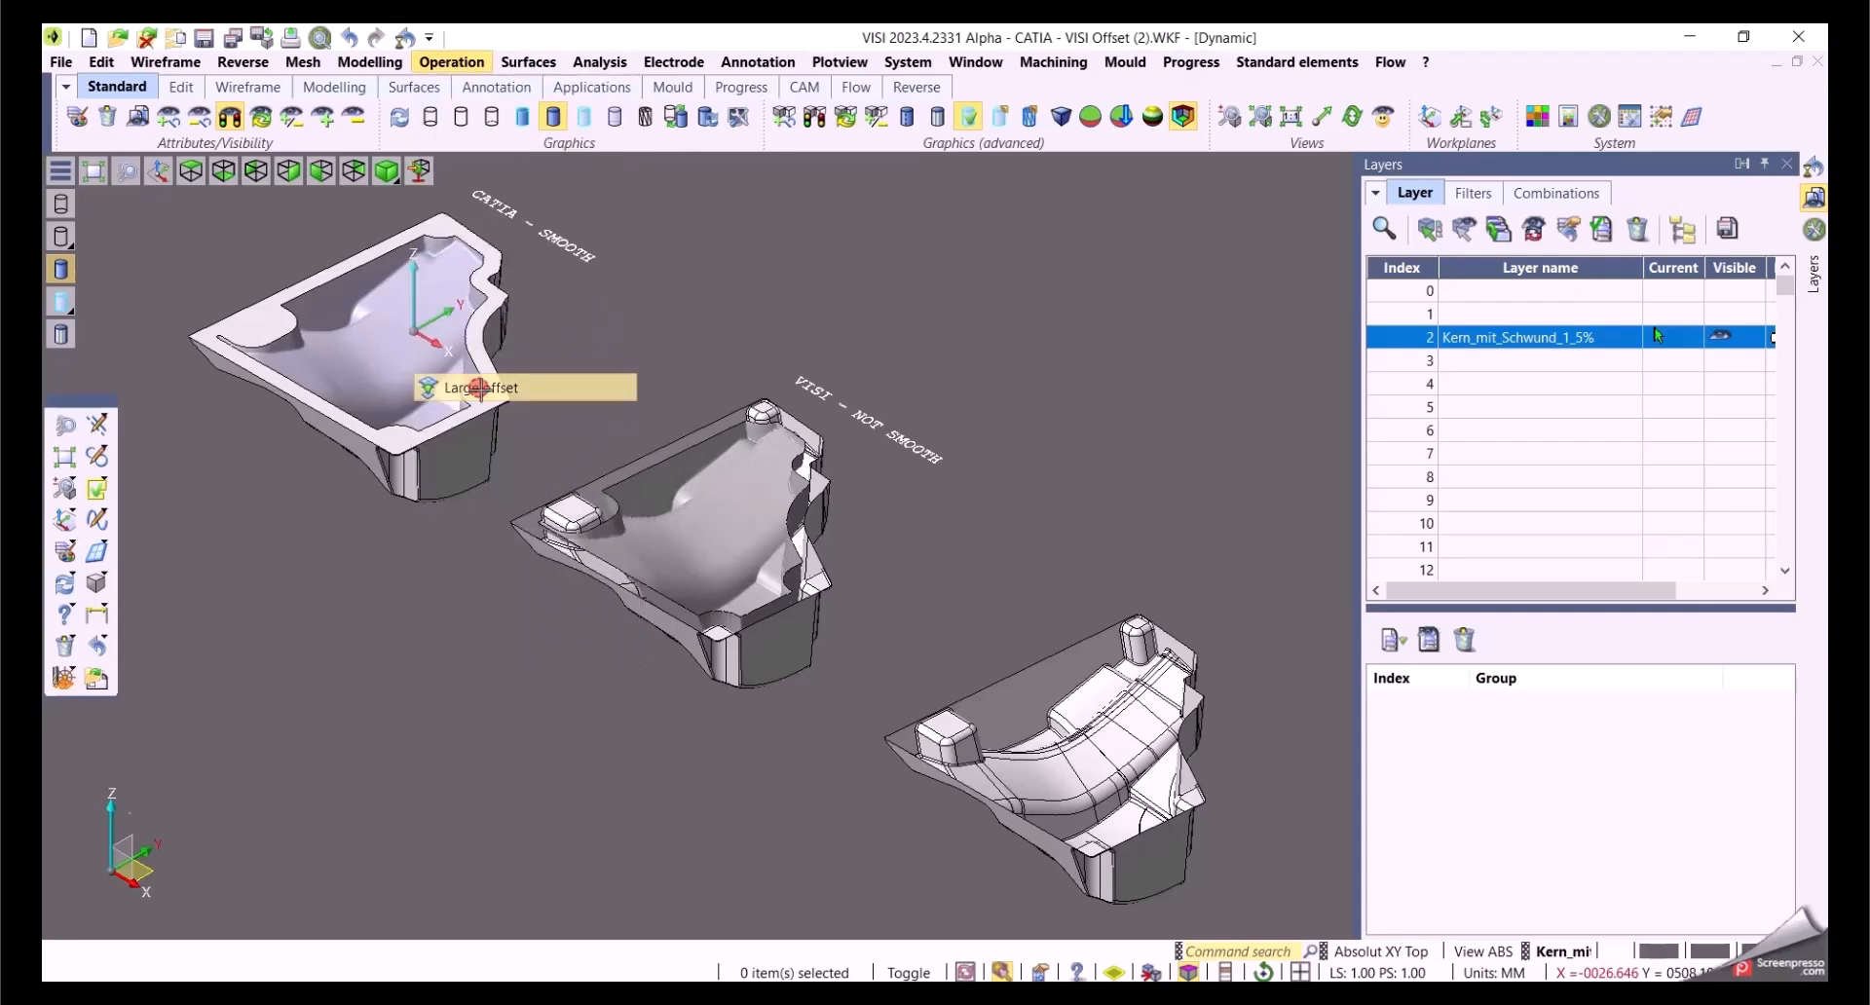
{"action": "left_click", "coordinate": [1026, 668]}
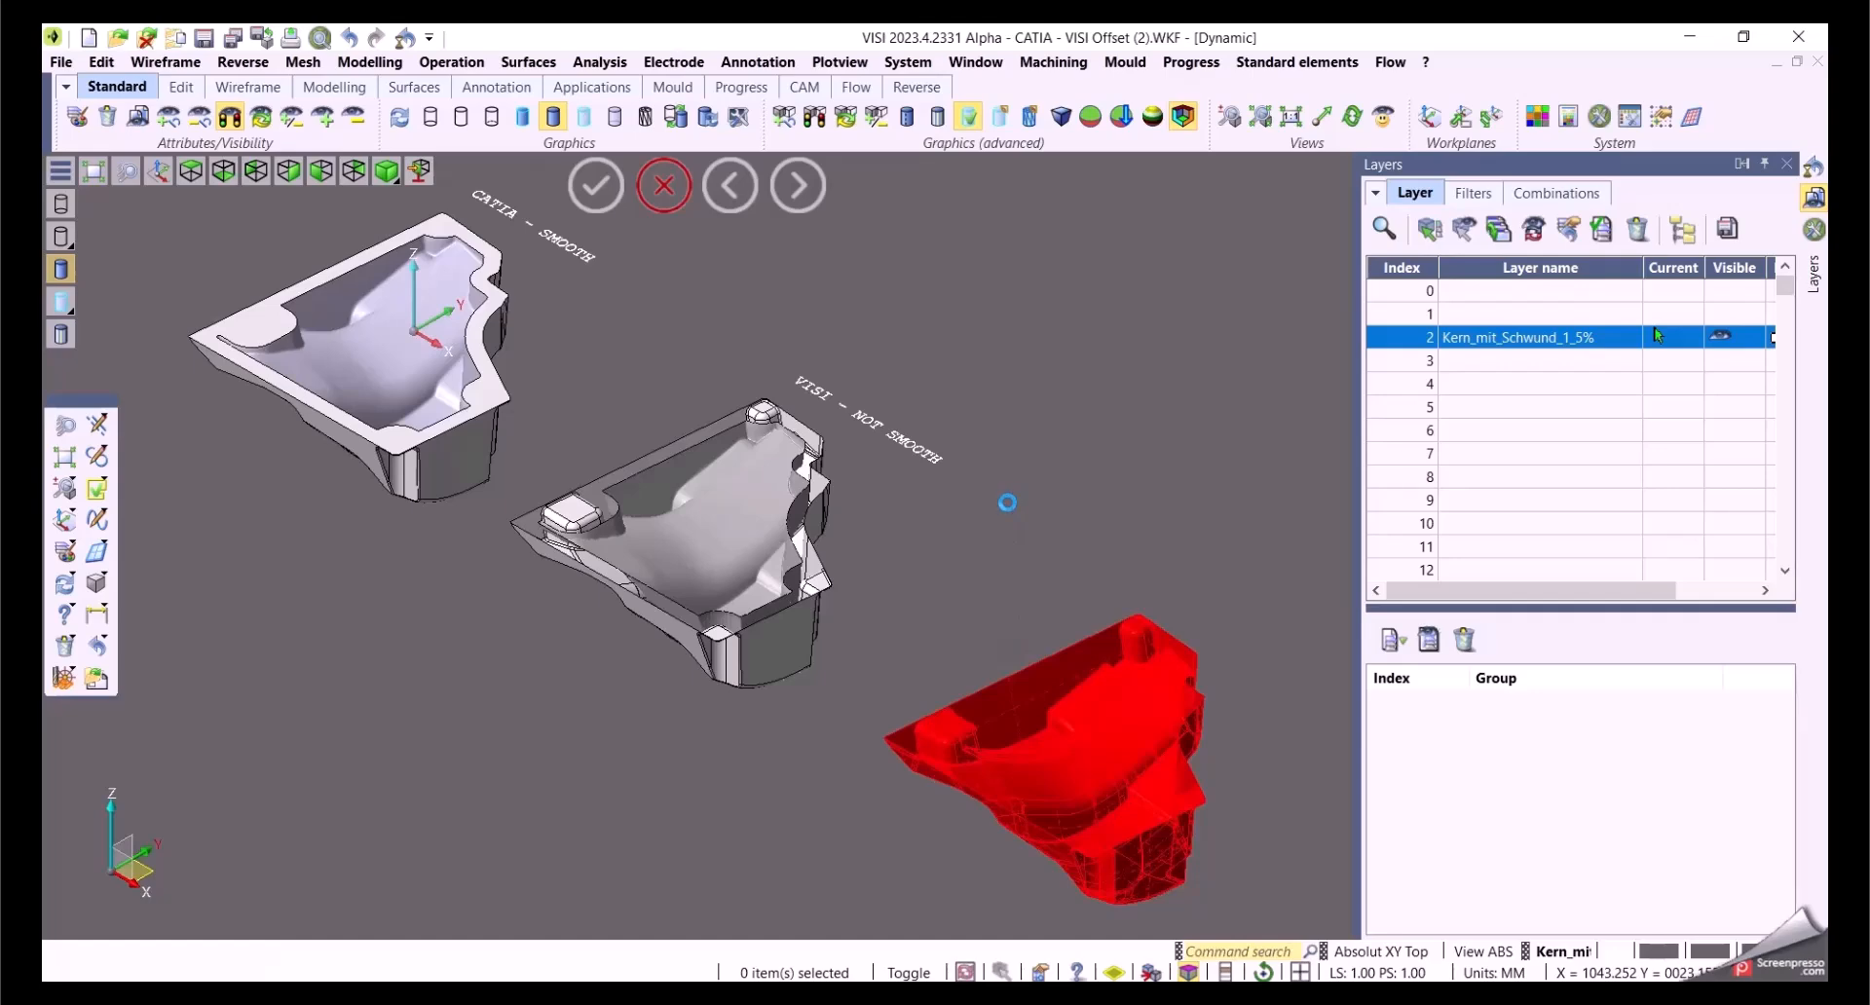
{"action": "middle_click_drag", "start_coordinate": [1157, 477], "coordinate": [1009, 466]}
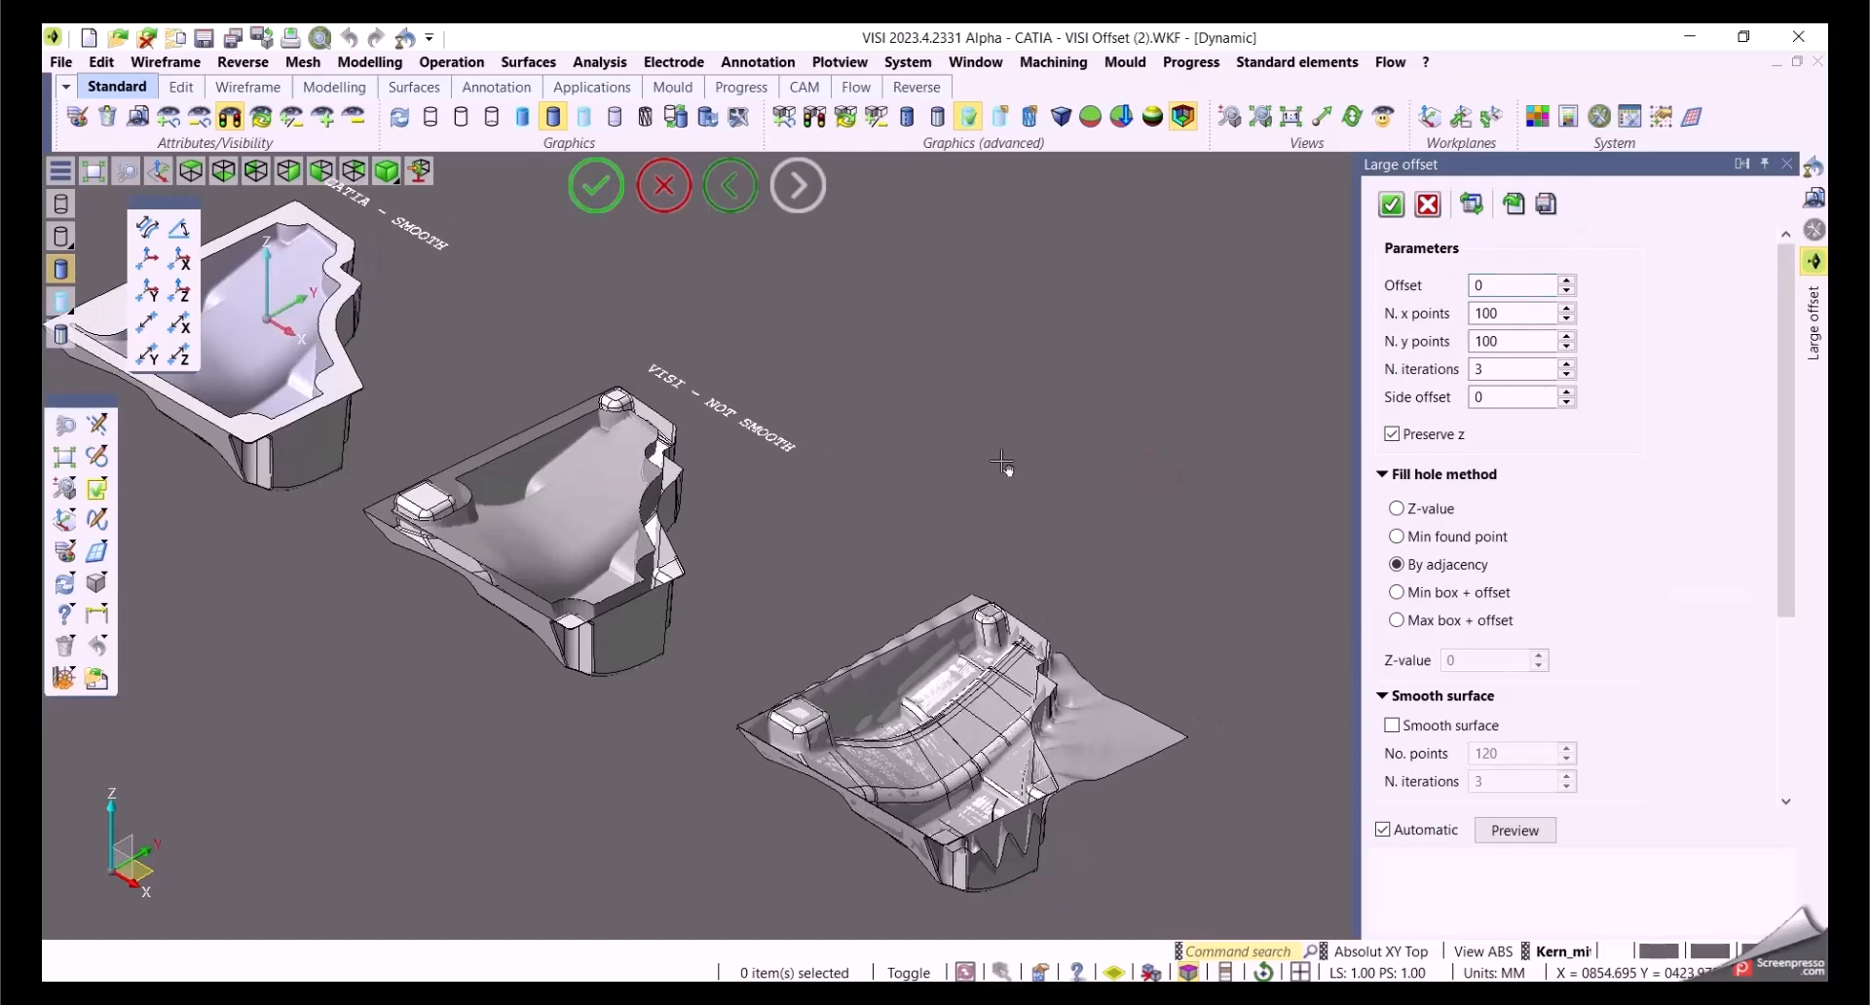
{"action": "double_click", "coordinate": [1509, 285]}
{"action": "type", "text": "21"}
{"action": "scroll", "coordinate": [1118, 598], "scroll_direction": "up", "scroll_amount": 5}
{"action": "middle_click_drag", "start_coordinate": [1118, 598], "coordinate": [1181, 706]}
{"action": "scroll", "coordinate": [1201, 614], "scroll_direction": "up", "scroll_amount": 2}
{"action": "middle_click_drag", "start_coordinate": [1202, 613], "coordinate": [1336, 751]}
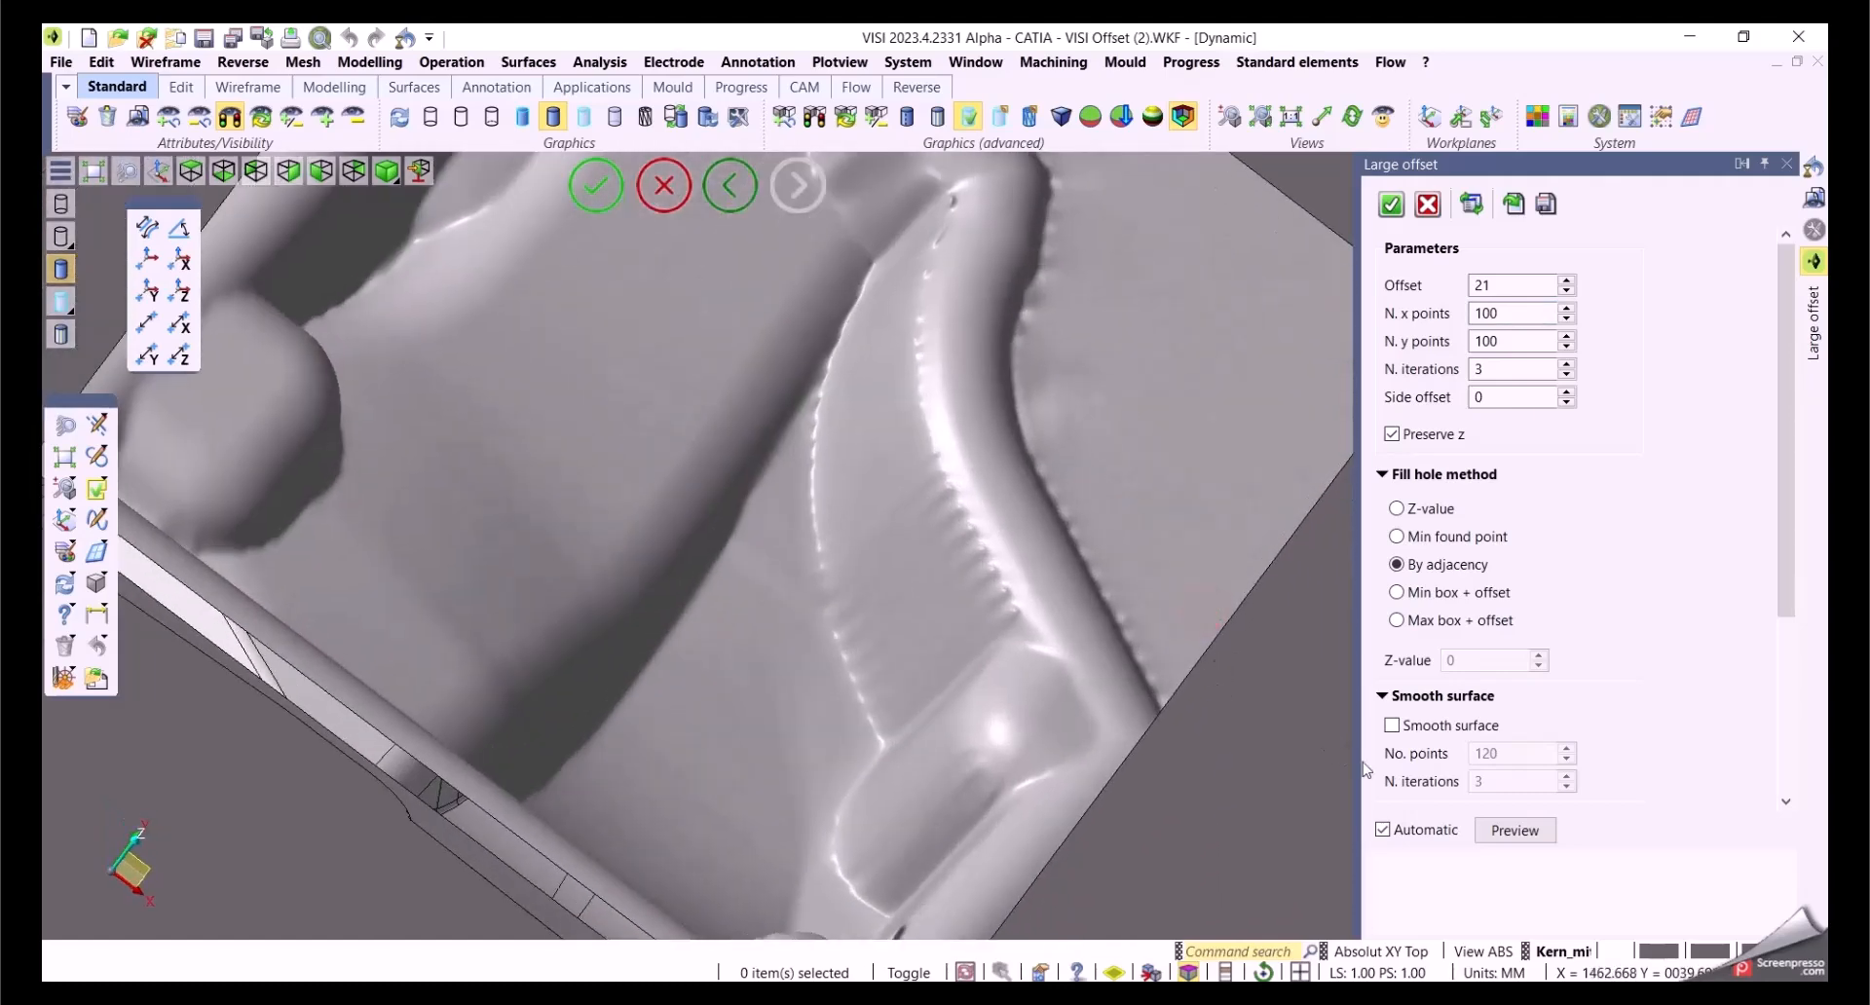
Step: Turn on surface smoothing for the large offset and inspect the smoothed surface up close
{"action": "left_click_drag", "start_coordinate": [1785, 531], "coordinate": [1780, 647]}
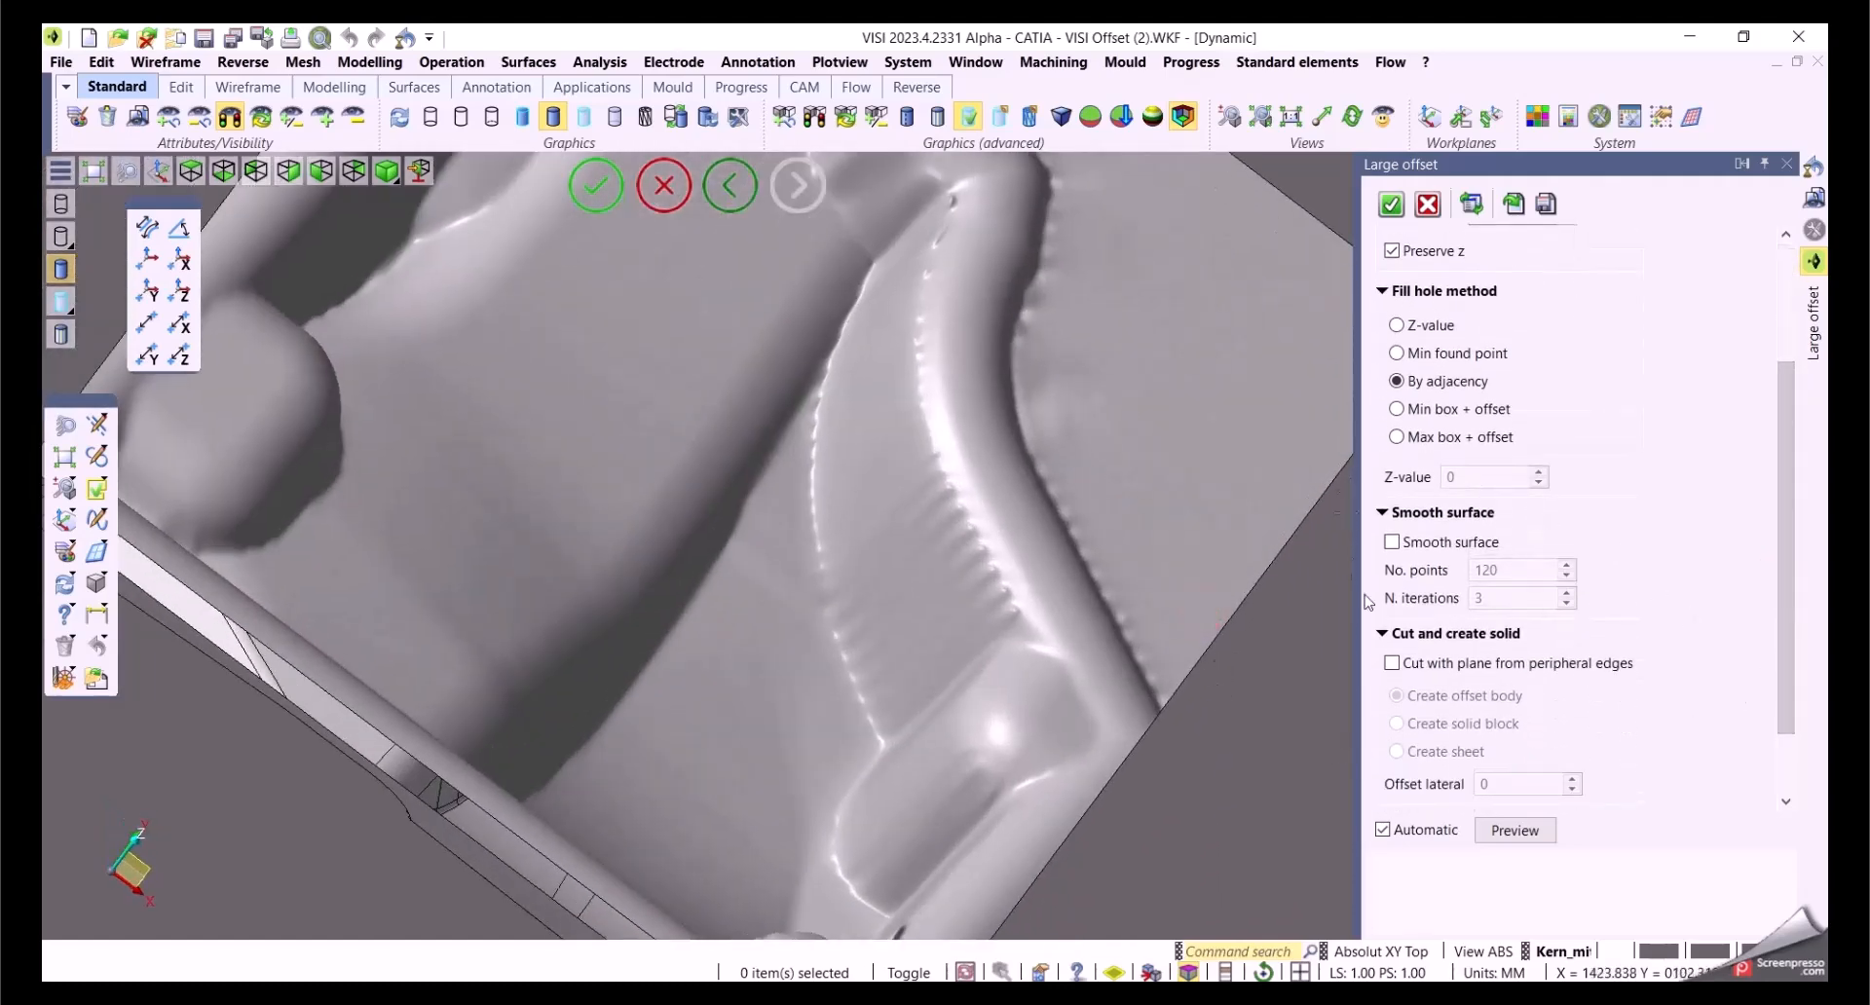
{"action": "left_click", "coordinate": [1393, 543]}
{"action": "scroll", "coordinate": [1160, 616], "scroll_direction": "down", "scroll_amount": 3}
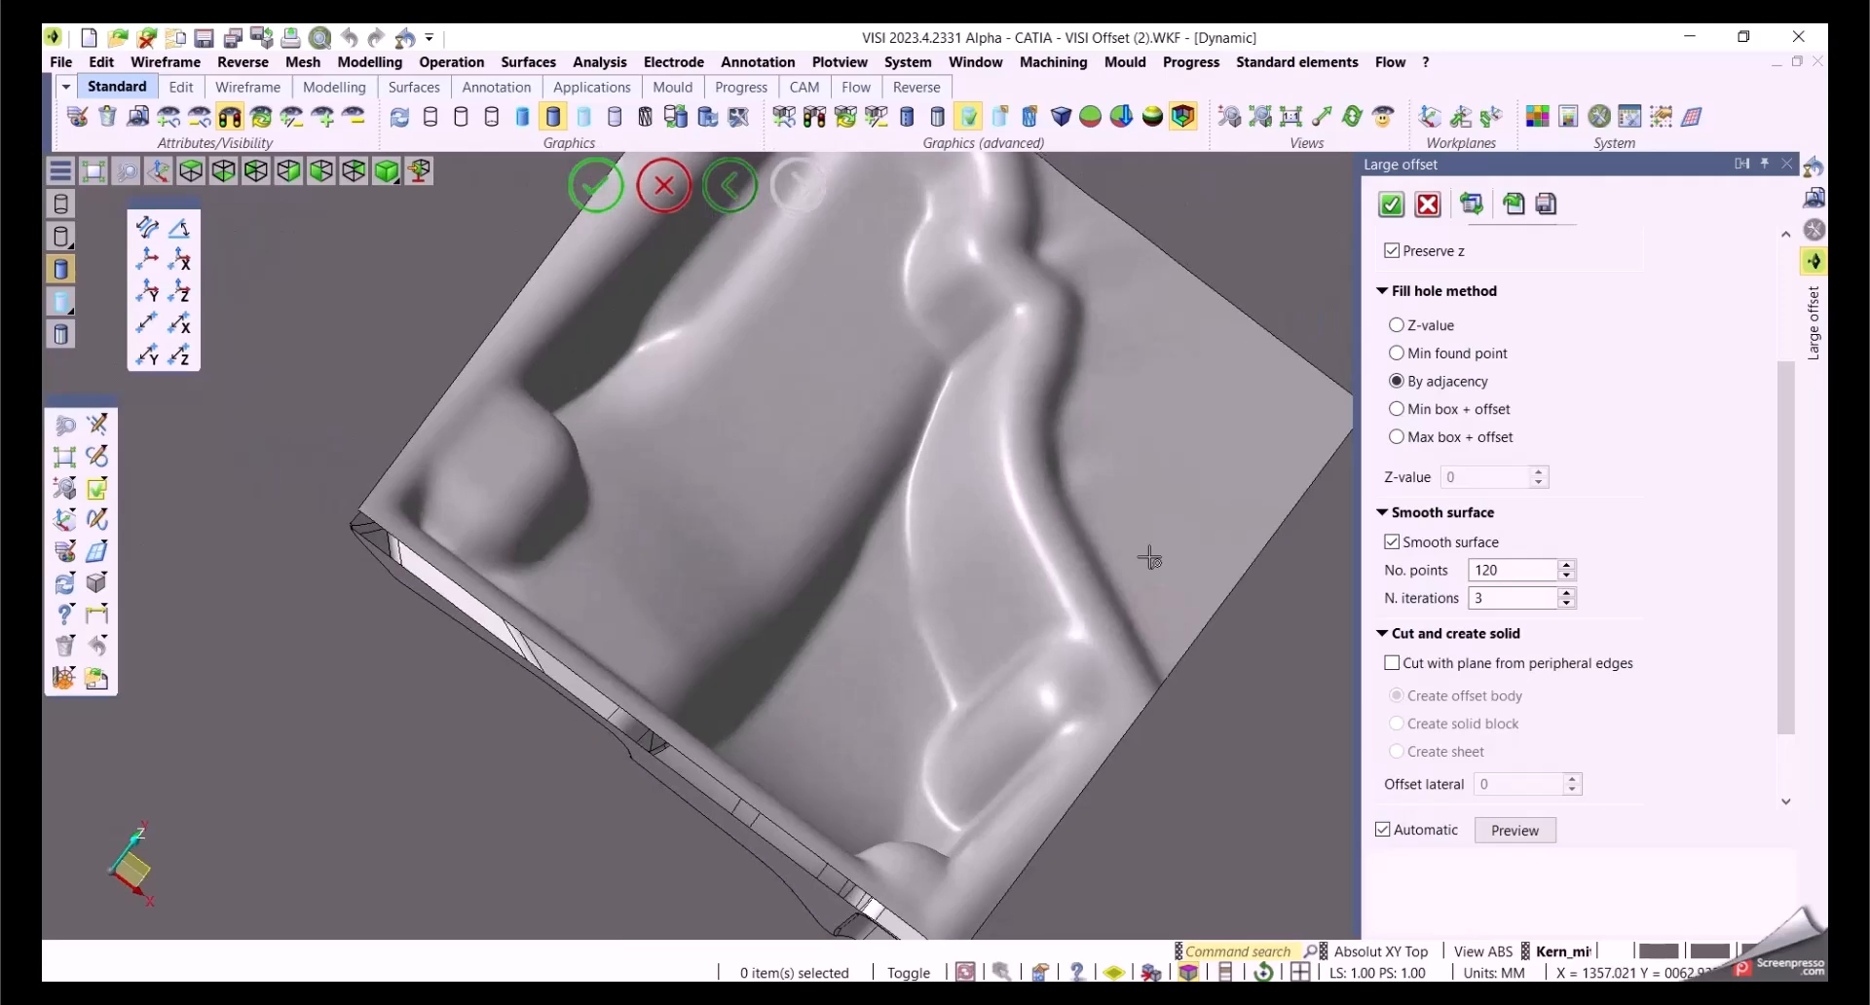
{"action": "scroll", "coordinate": [1149, 560], "scroll_direction": "down", "scroll_amount": 2}
{"action": "mouse_move", "coordinate": [1244, 687]}
{"action": "middle_mouse_down"}
{"action": "mouse_move", "coordinate": [1227, 648]}
{"action": "mouse_move", "coordinate": [1173, 647]}
{"action": "mouse_move", "coordinate": [1260, 634]}
{"action": "mouse_move", "coordinate": [1254, 668]}
{"action": "middle_mouse_up"}
{"action": "scroll", "coordinate": [977, 568], "scroll_direction": "up", "scroll_amount": 5}
{"action": "middle_click_drag", "start_coordinate": [931, 541], "coordinate": [987, 777]}
{"action": "scroll", "coordinate": [987, 785], "scroll_direction": "down", "scroll_amount": 5}
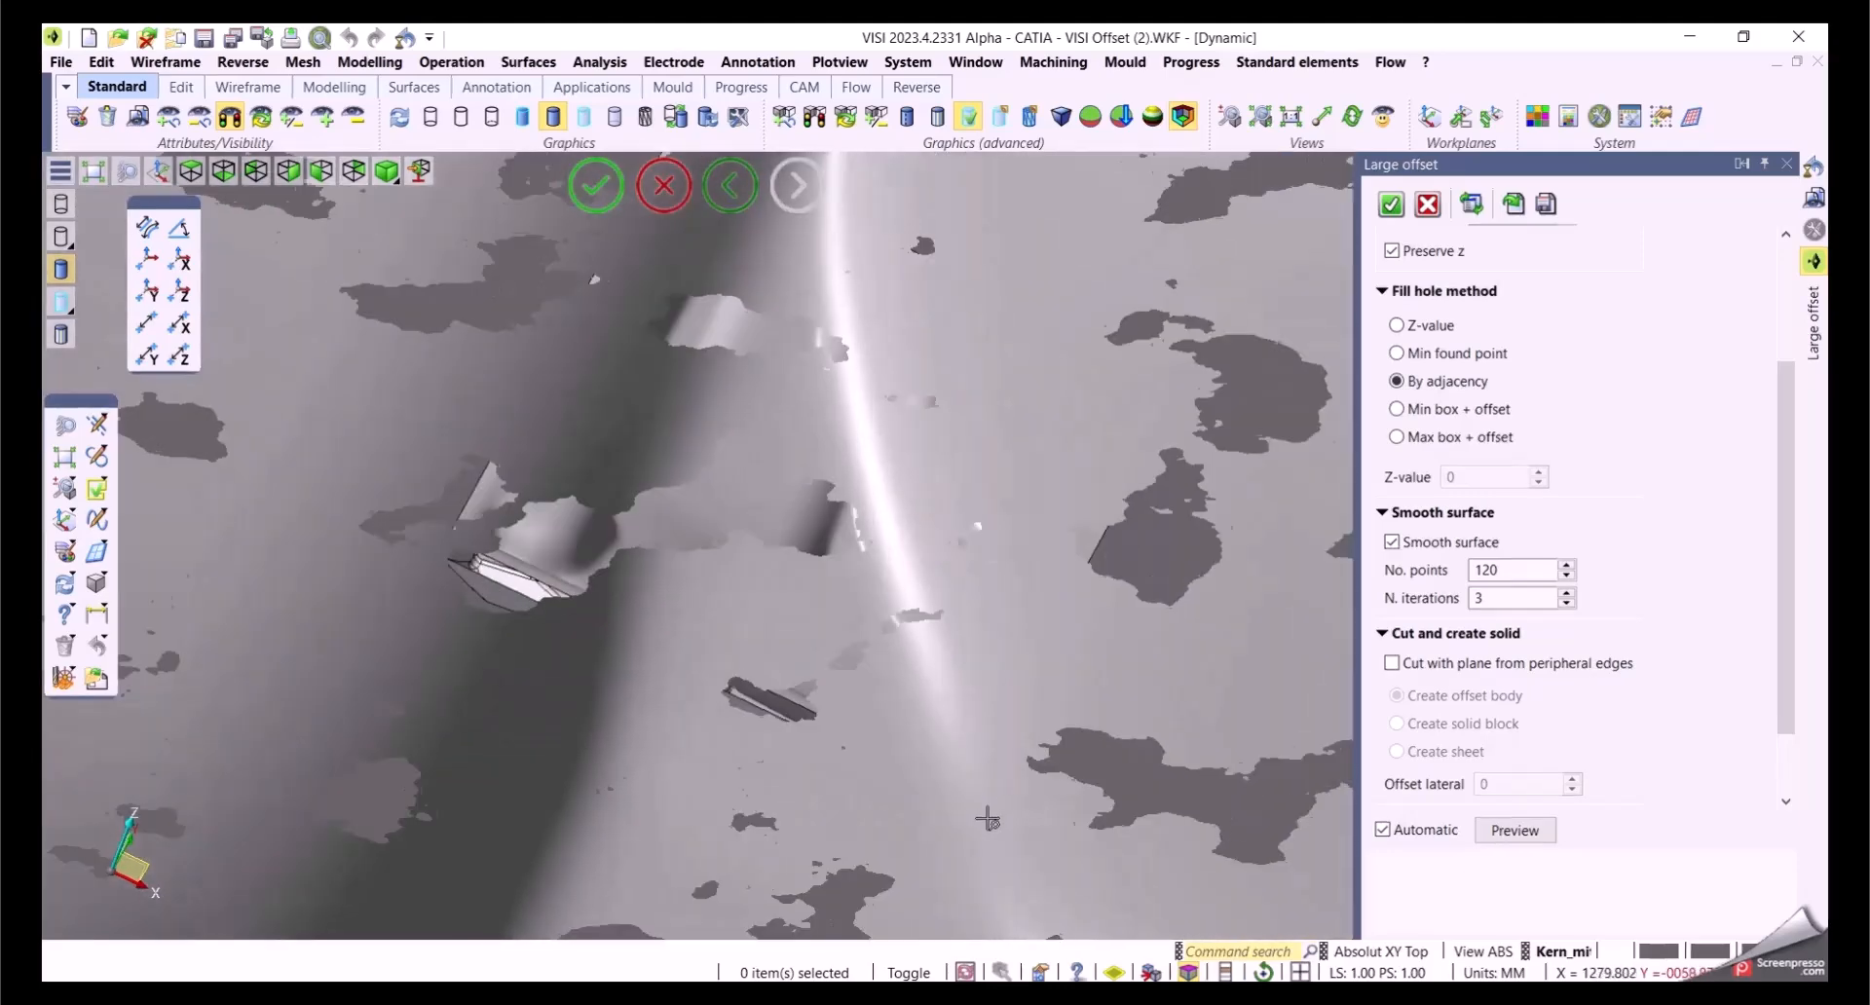
Step: Cut the offset with a plane from the peripheral edges and create it as a solid block
{"action": "left_click", "coordinate": [1393, 663]}
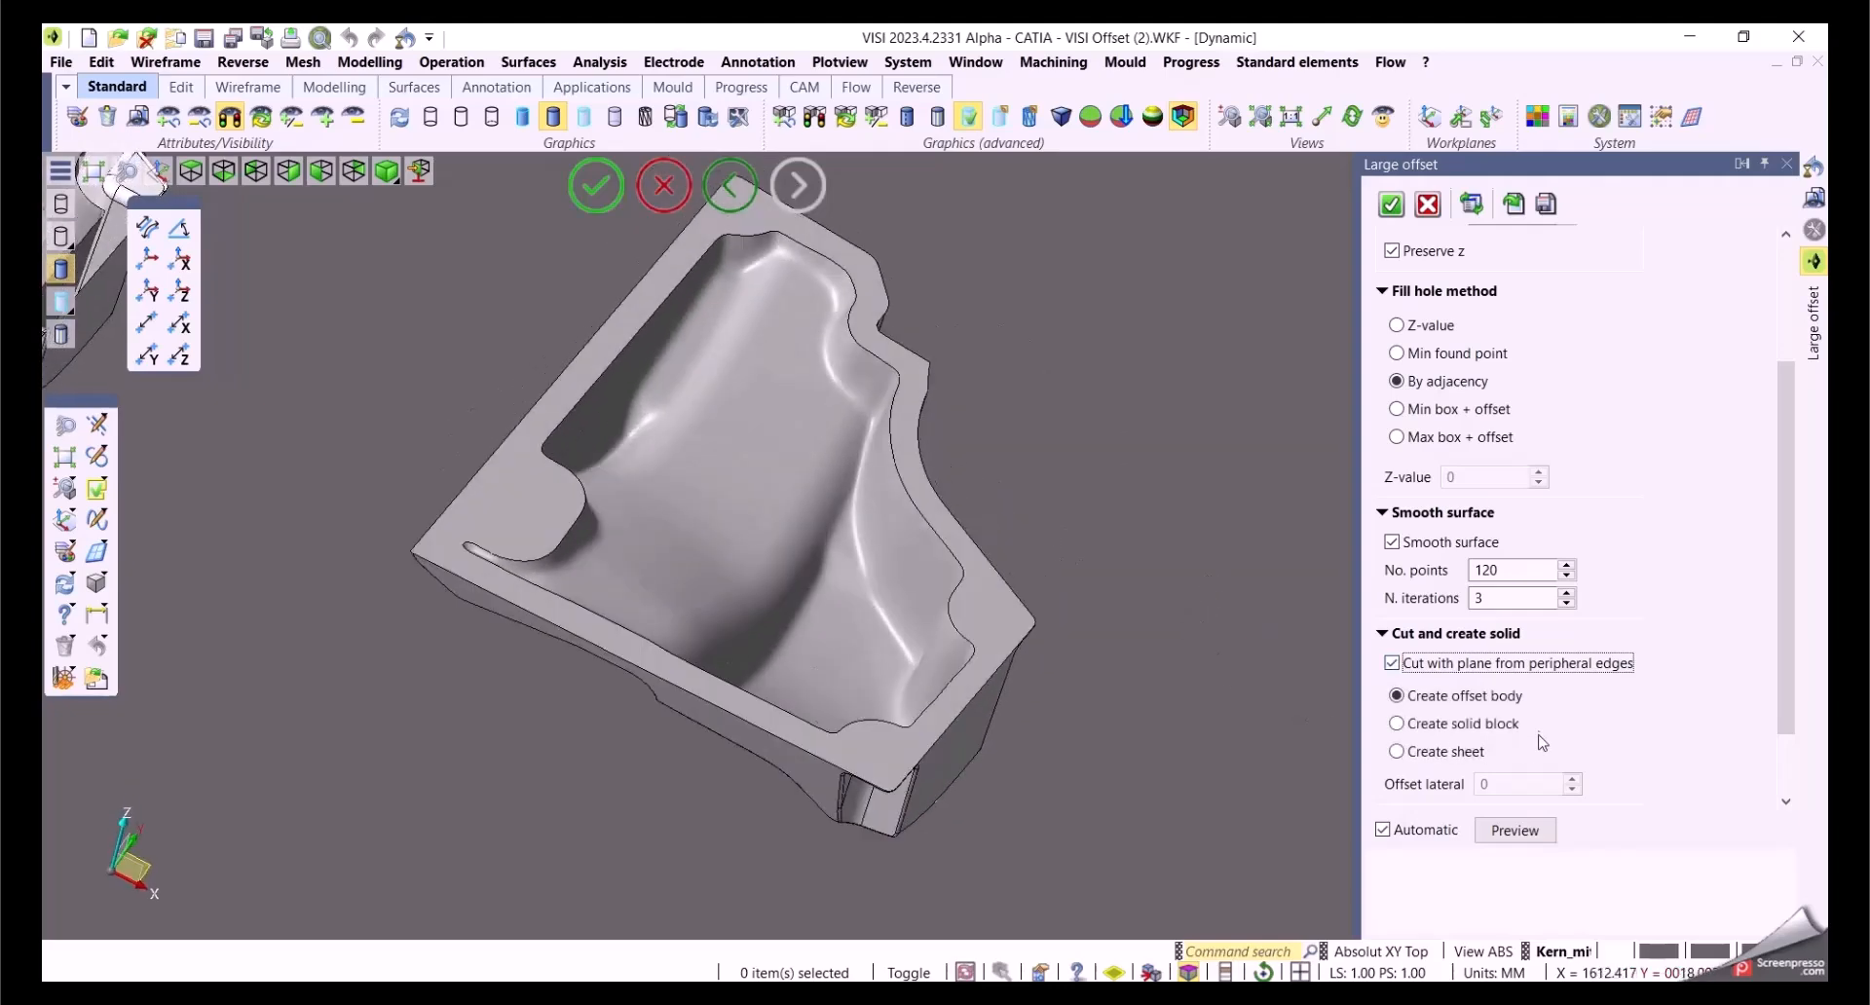
{"action": "left_click", "coordinate": [1423, 724]}
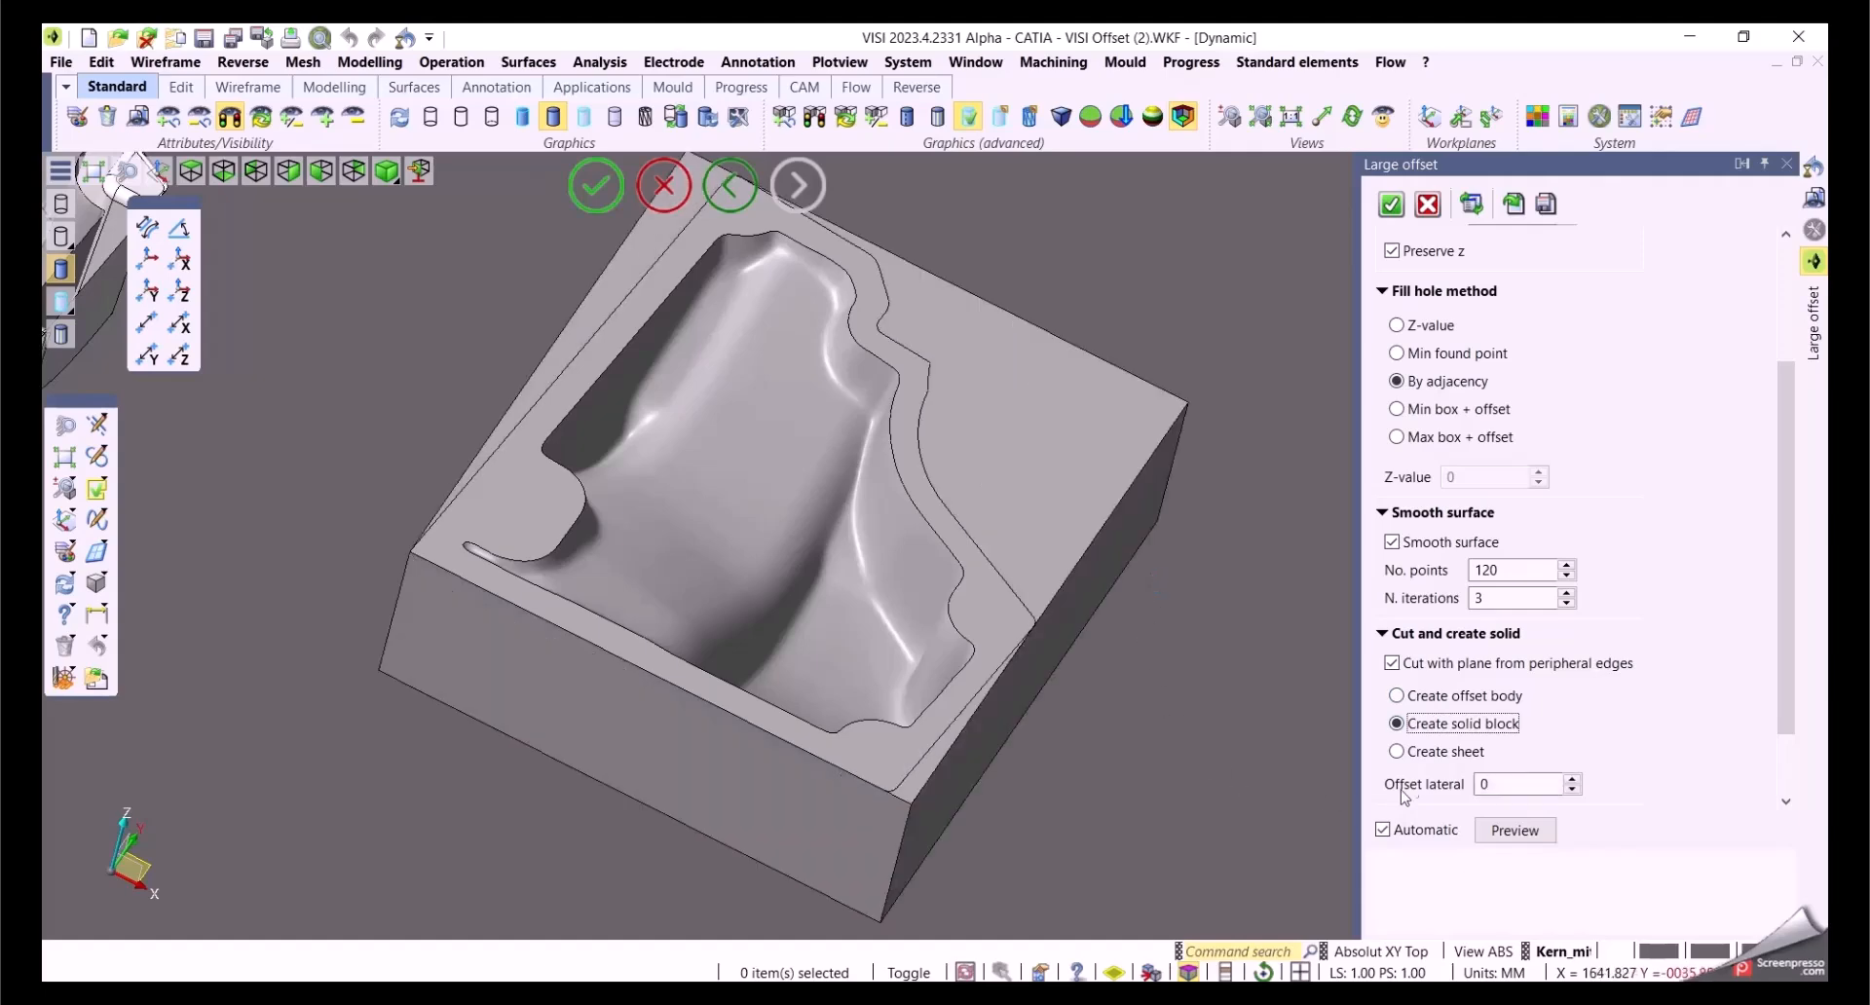
Step: Preview the block without the original body, retain the body again and switch the result to a sheet
{"action": "scroll", "coordinate": [1780, 641], "scroll_direction": "down", "scroll_amount": 2}
{"action": "left_click", "coordinate": [1392, 759]}
{"action": "left_click", "coordinate": [1393, 759]}
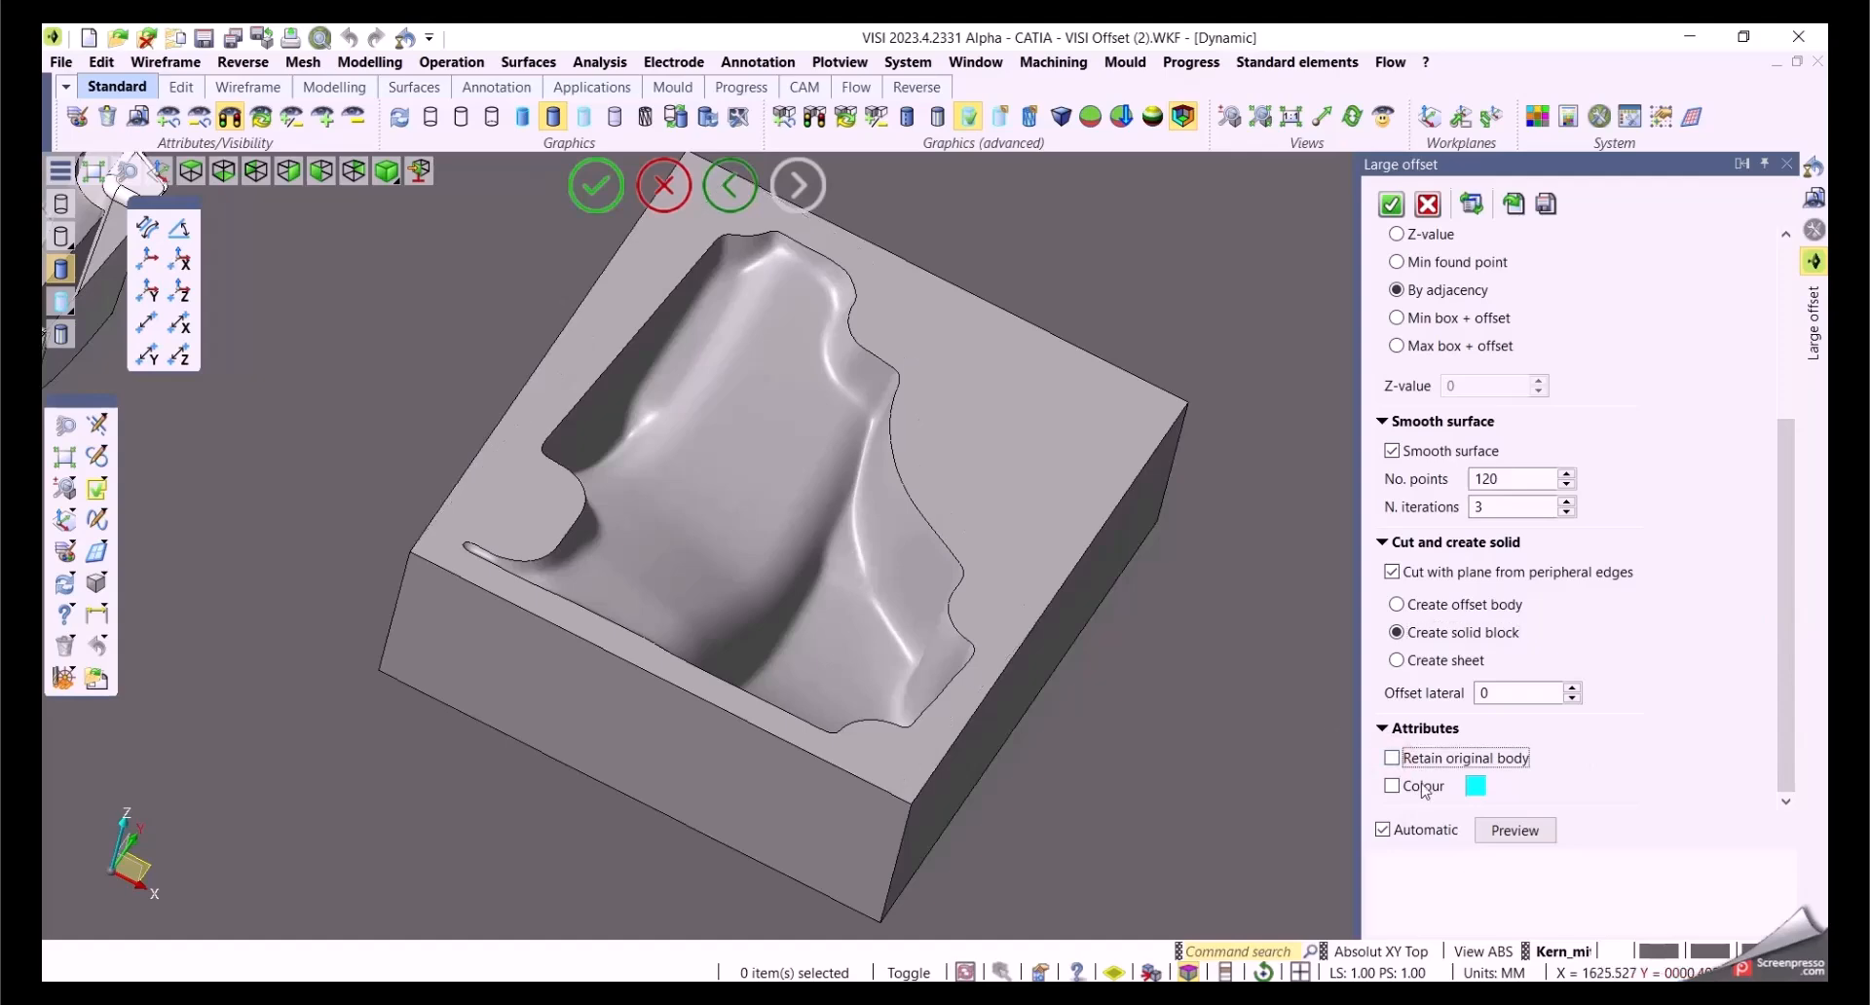
{"action": "left_click", "coordinate": [1393, 759]}
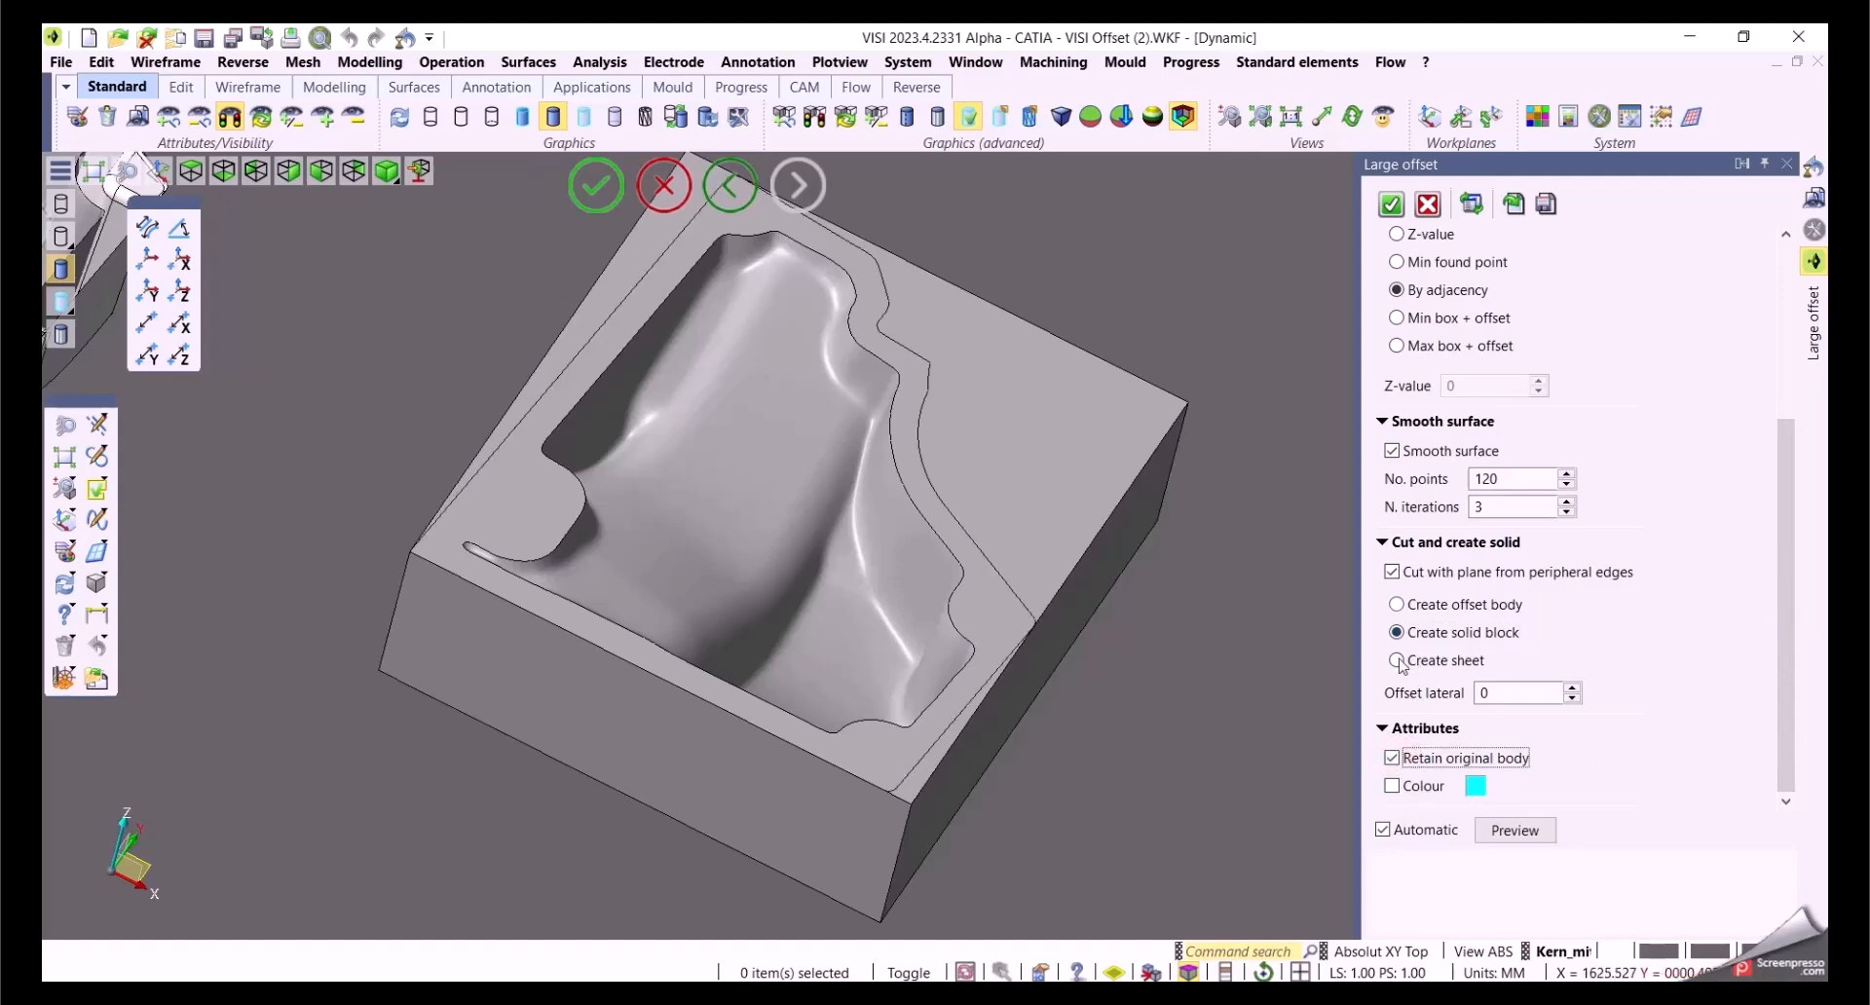
{"action": "left_click", "coordinate": [1398, 663]}
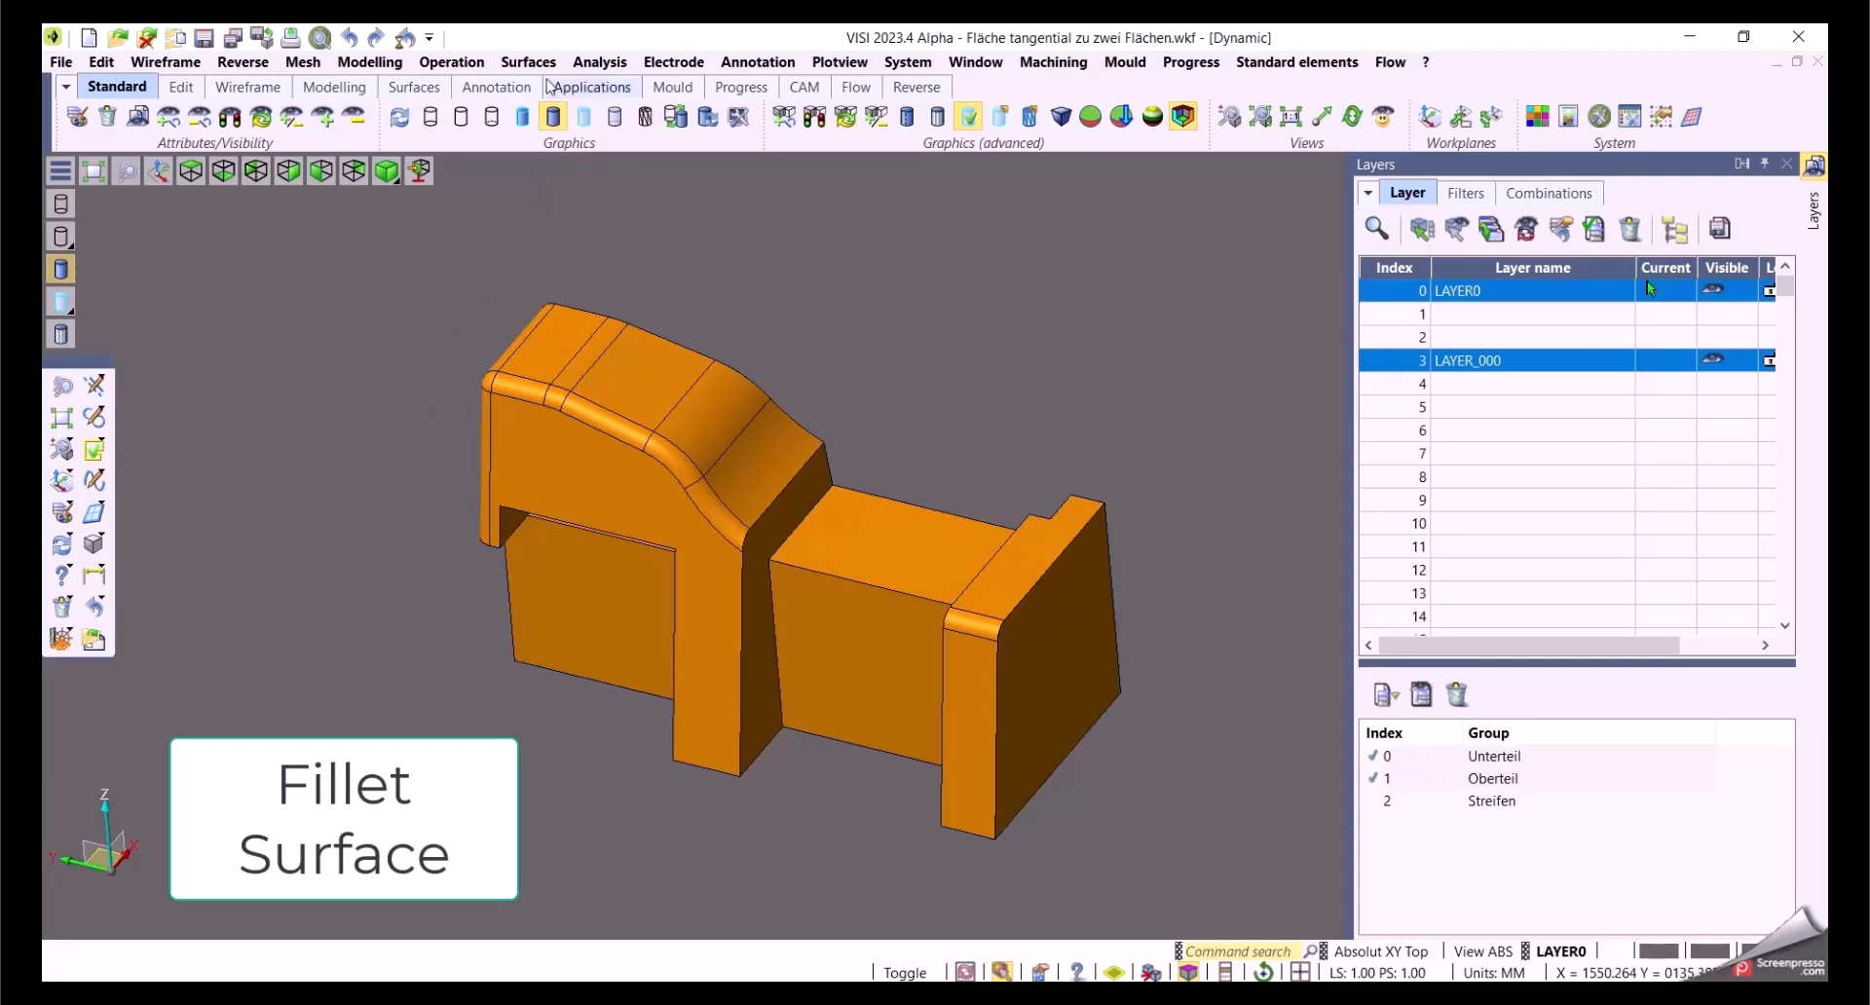
Step: Start a Fillet surface and pick the tangent edges around the taller block's inner end face as the starting edges
{"action": "left_click", "coordinate": [542, 68]}
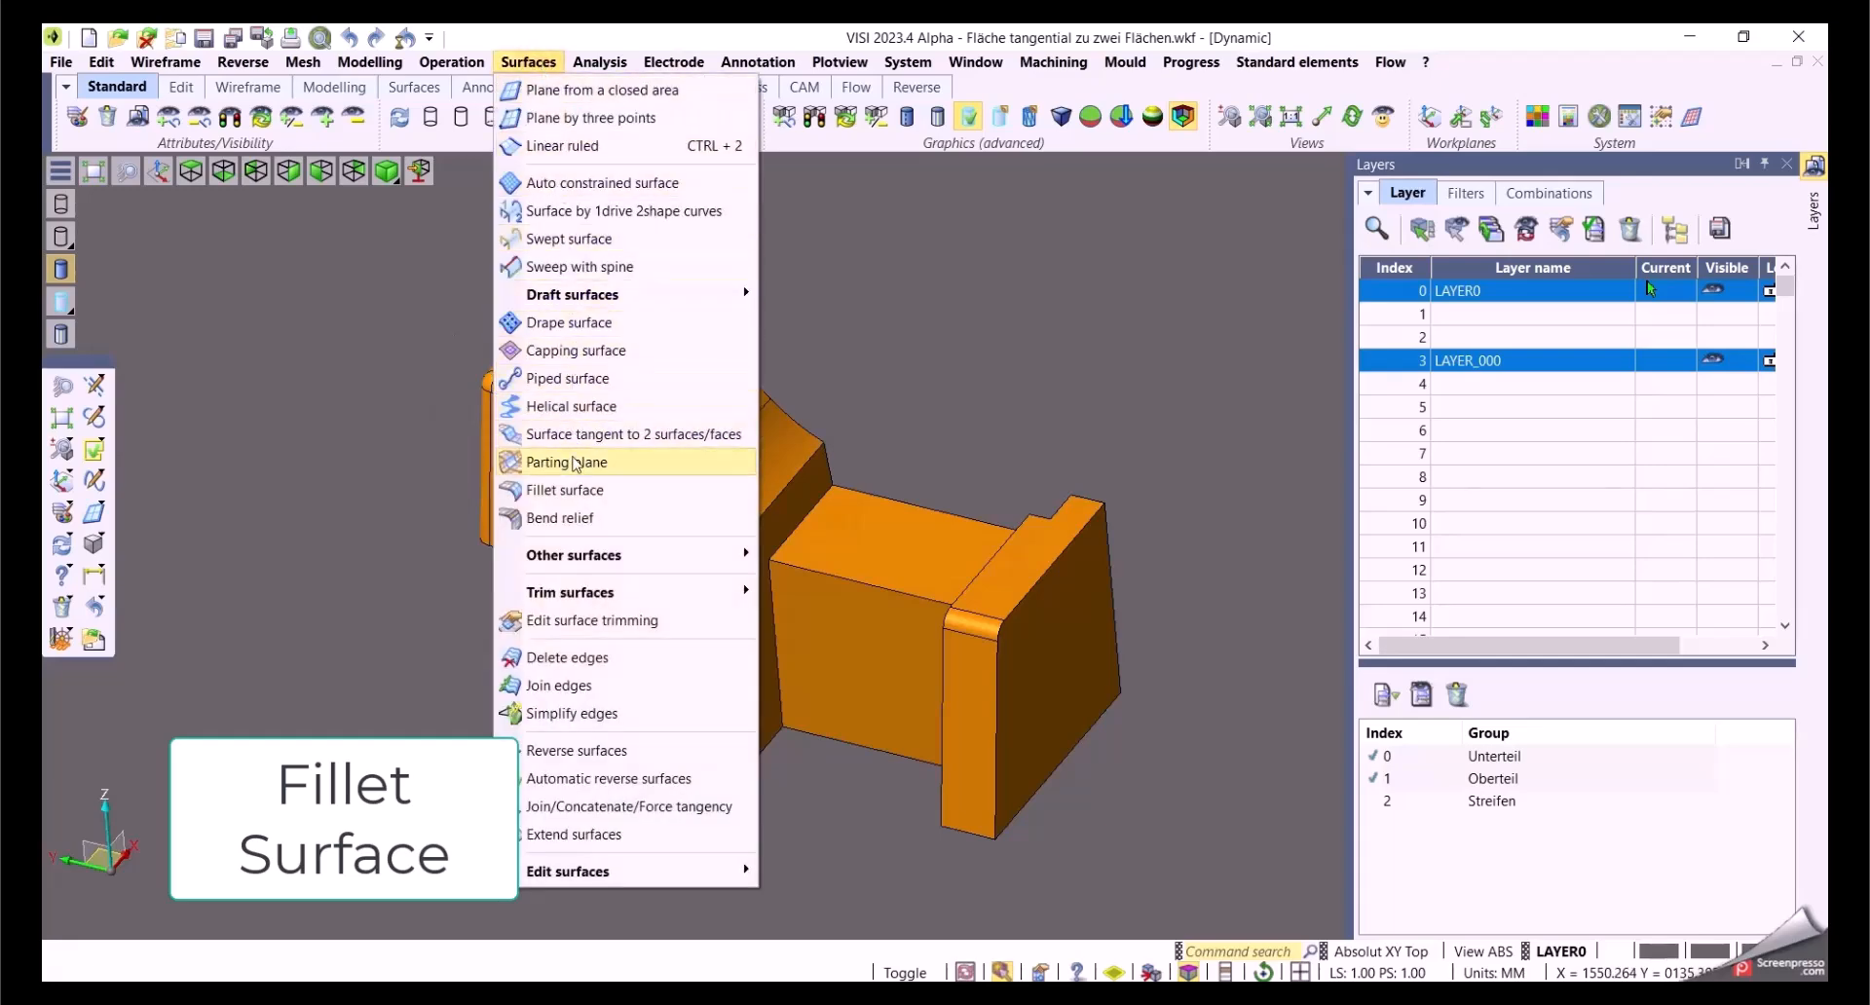
{"action": "left_click", "coordinate": [570, 492]}
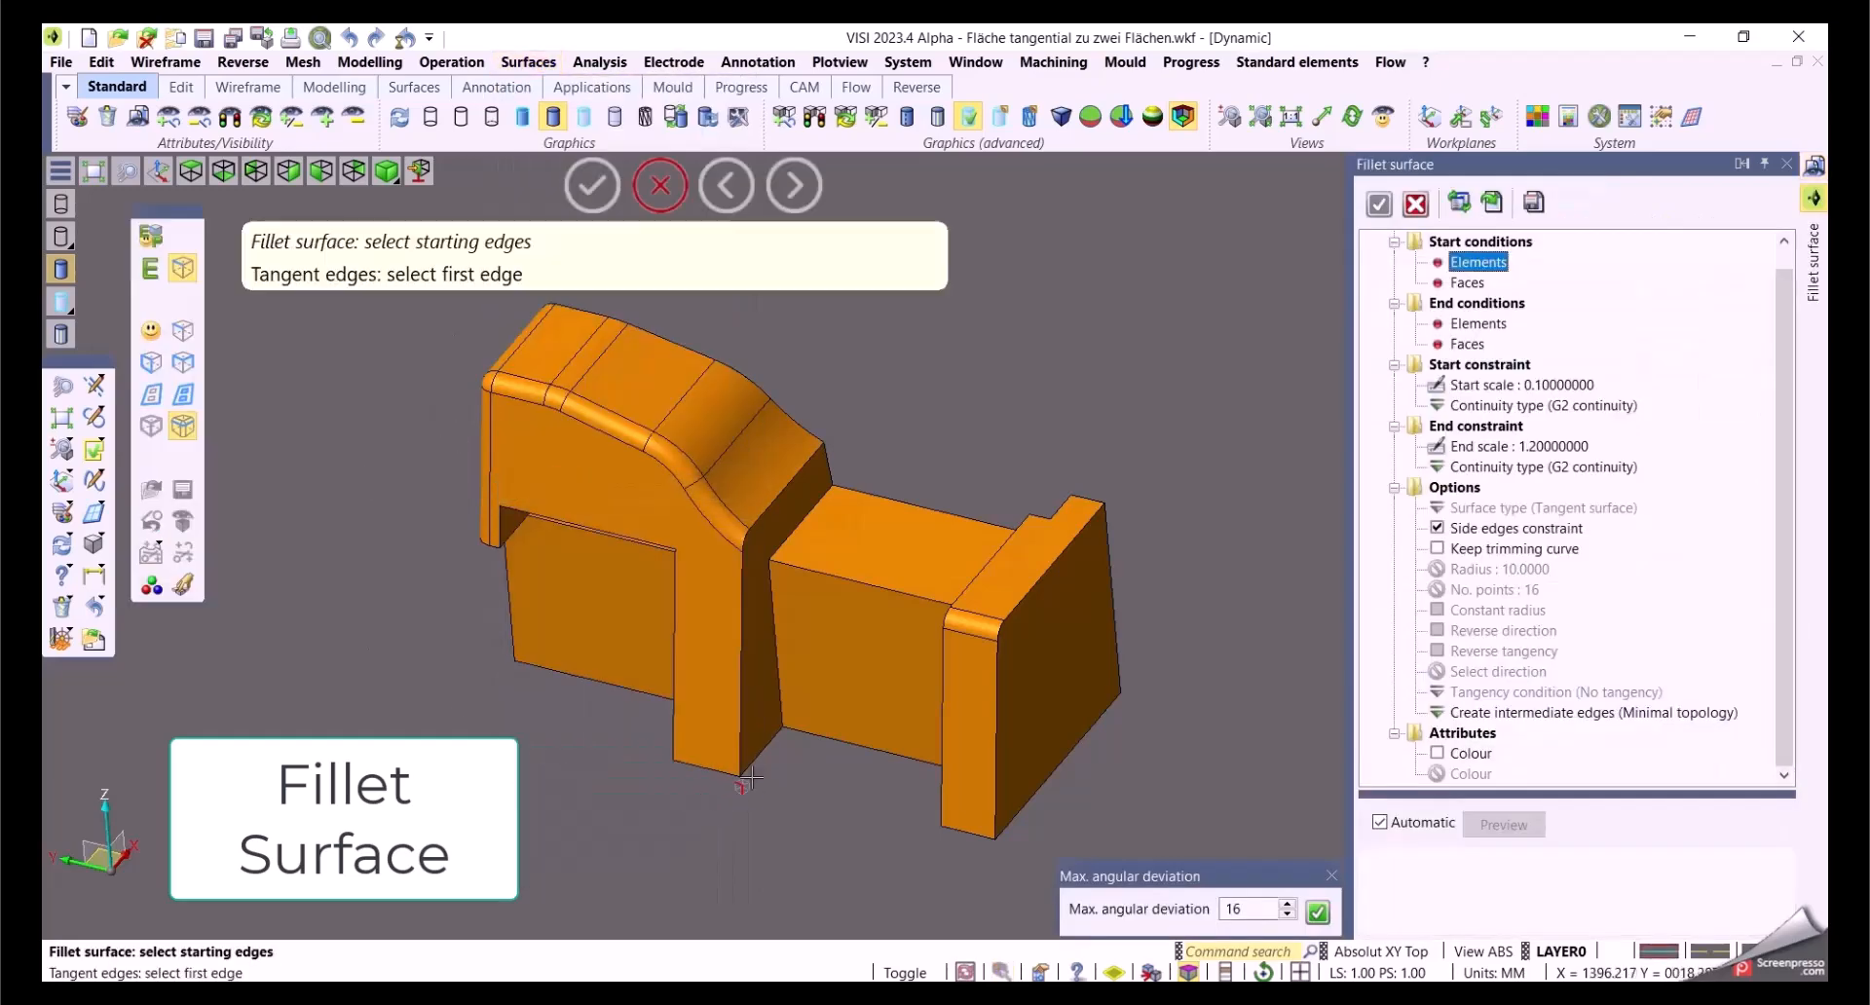
{"action": "left_click", "coordinate": [738, 733]}
{"action": "left_click", "coordinate": [805, 480]}
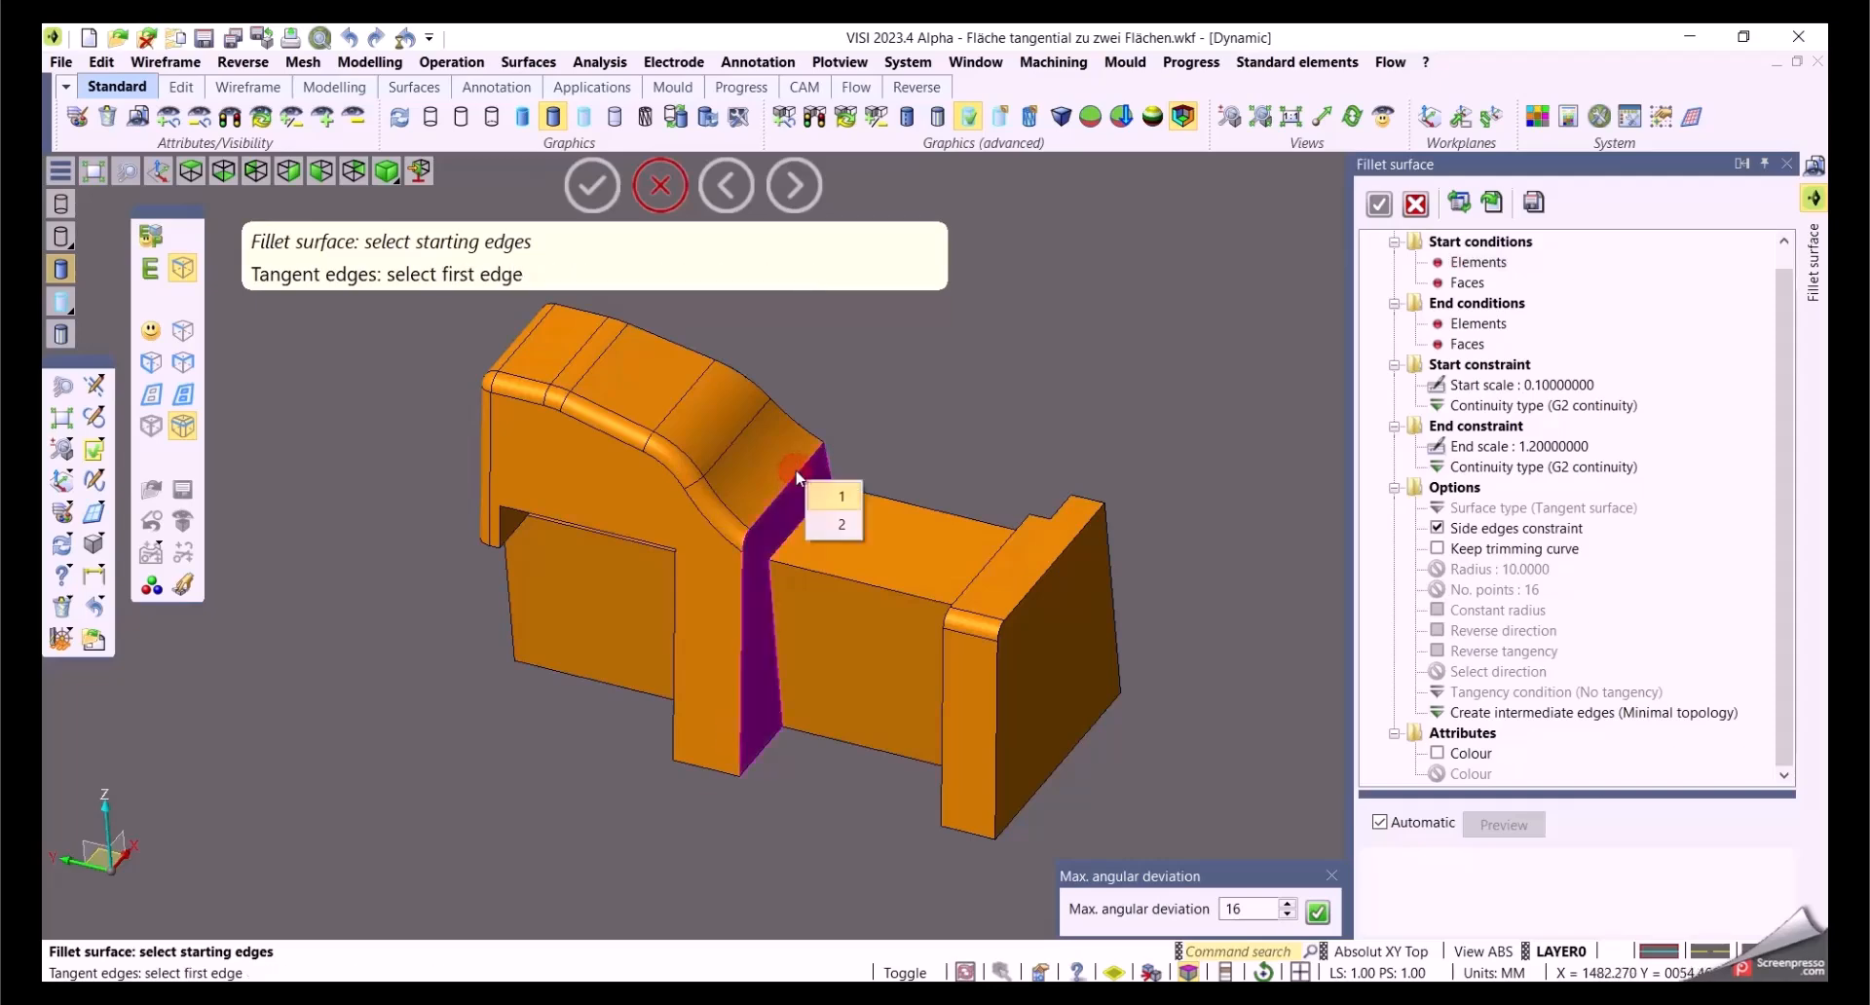
{"action": "left_click", "coordinate": [832, 527]}
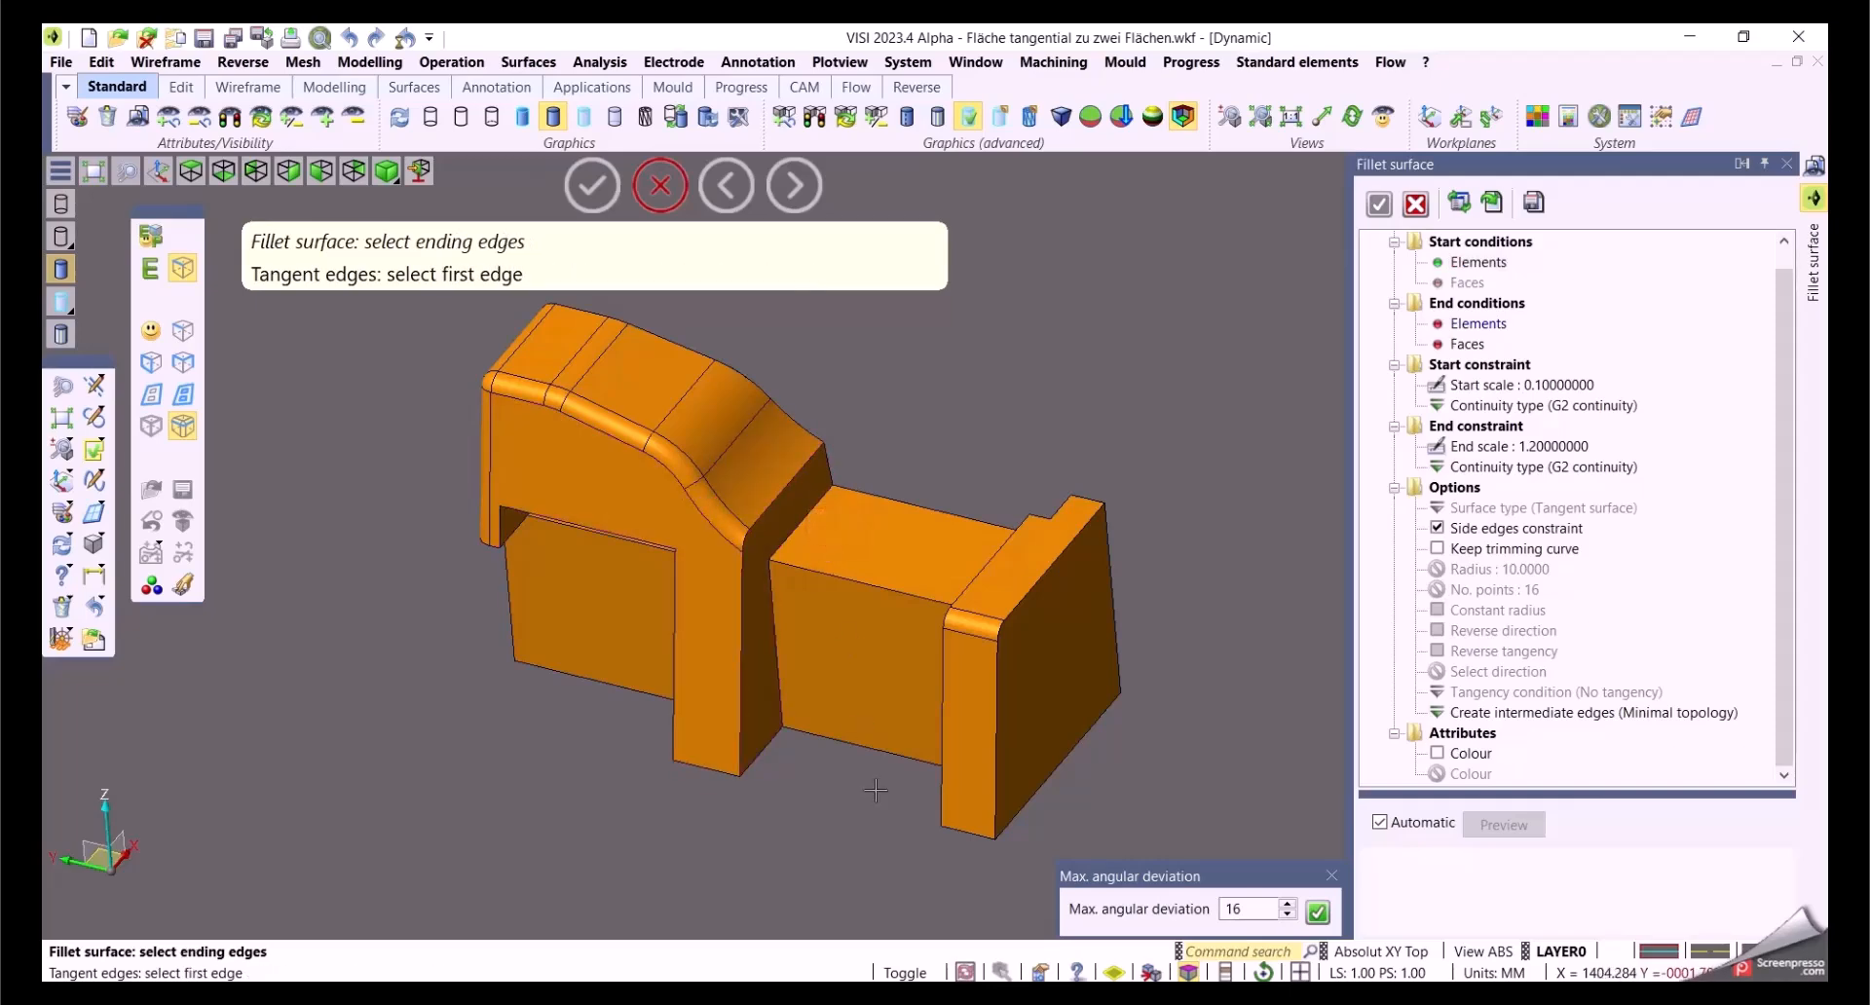
Step: Select the tangent edges of the smaller block's facing end as the ending edges and preview the fillet surface
{"action": "left_click", "coordinate": [933, 804]}
{"action": "left_click", "coordinate": [1002, 565]}
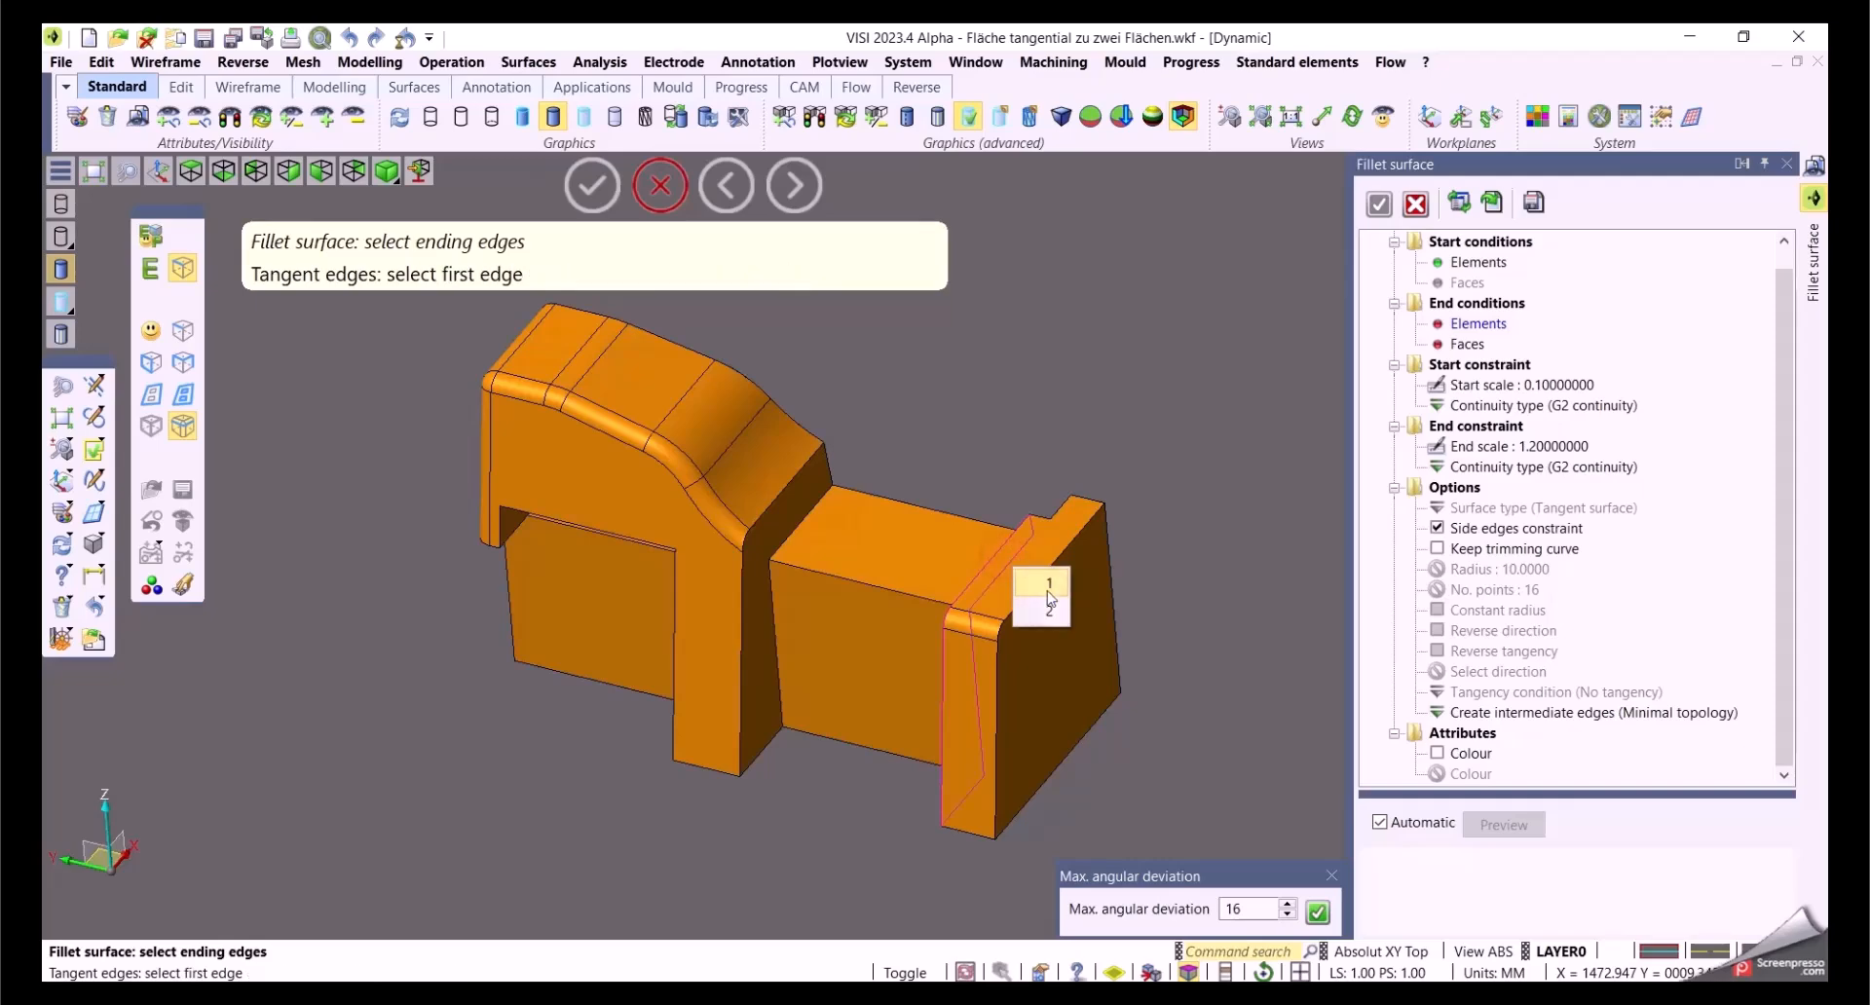
{"action": "left_click", "coordinate": [1056, 612]}
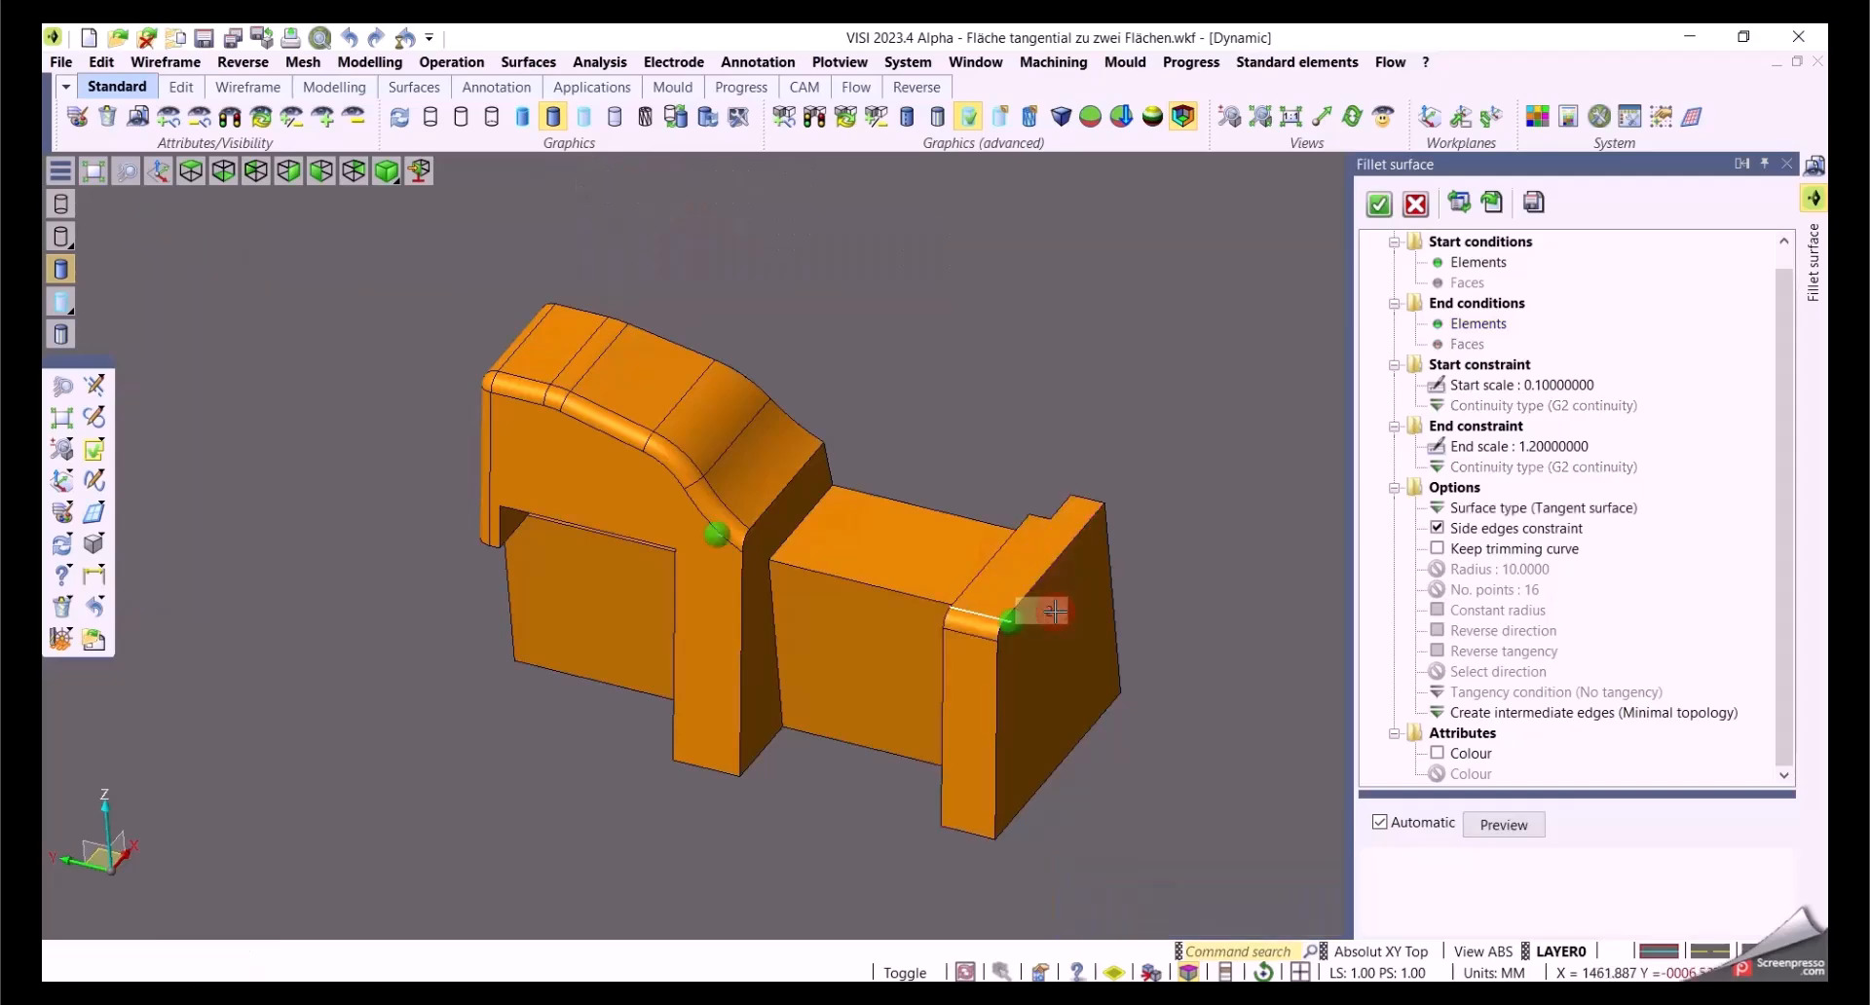
{"action": "left_click", "coordinate": [1501, 826]}
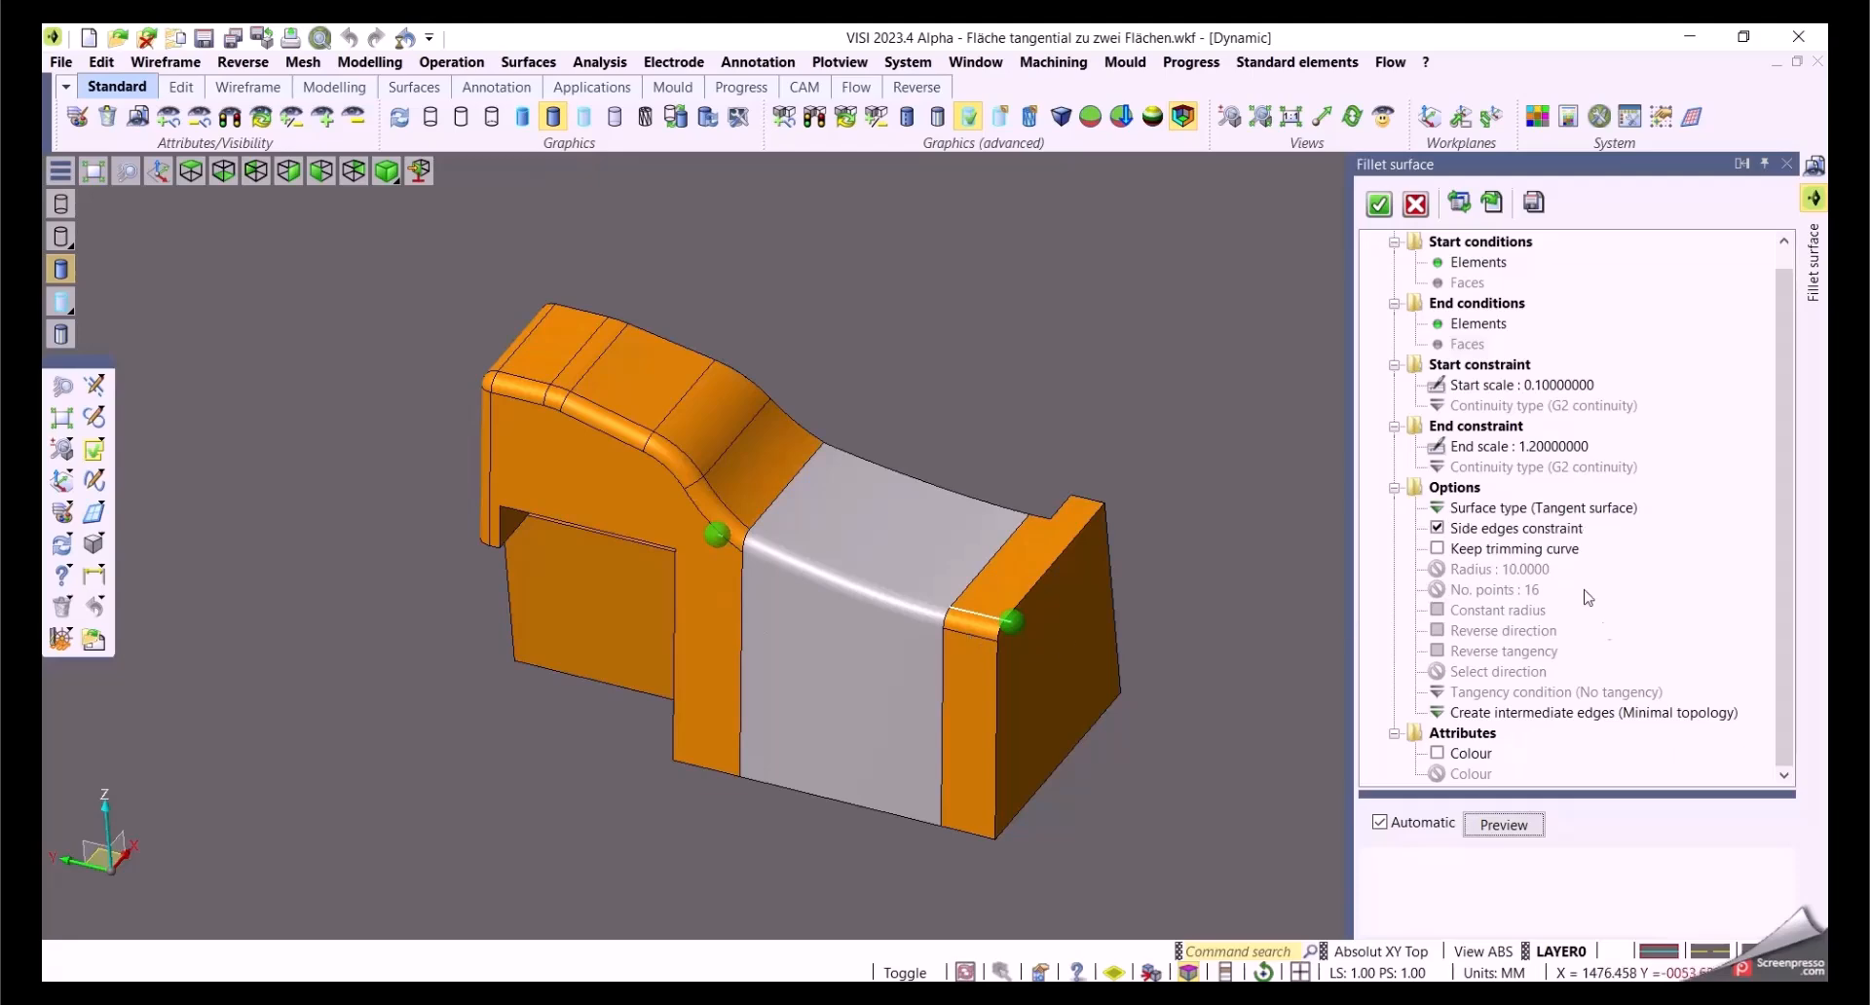
Step: Compare Column topology with Minimal topology for the fillet surface's intermediate edges, finishing on Column topology
{"action": "left_click", "coordinate": [1439, 716]}
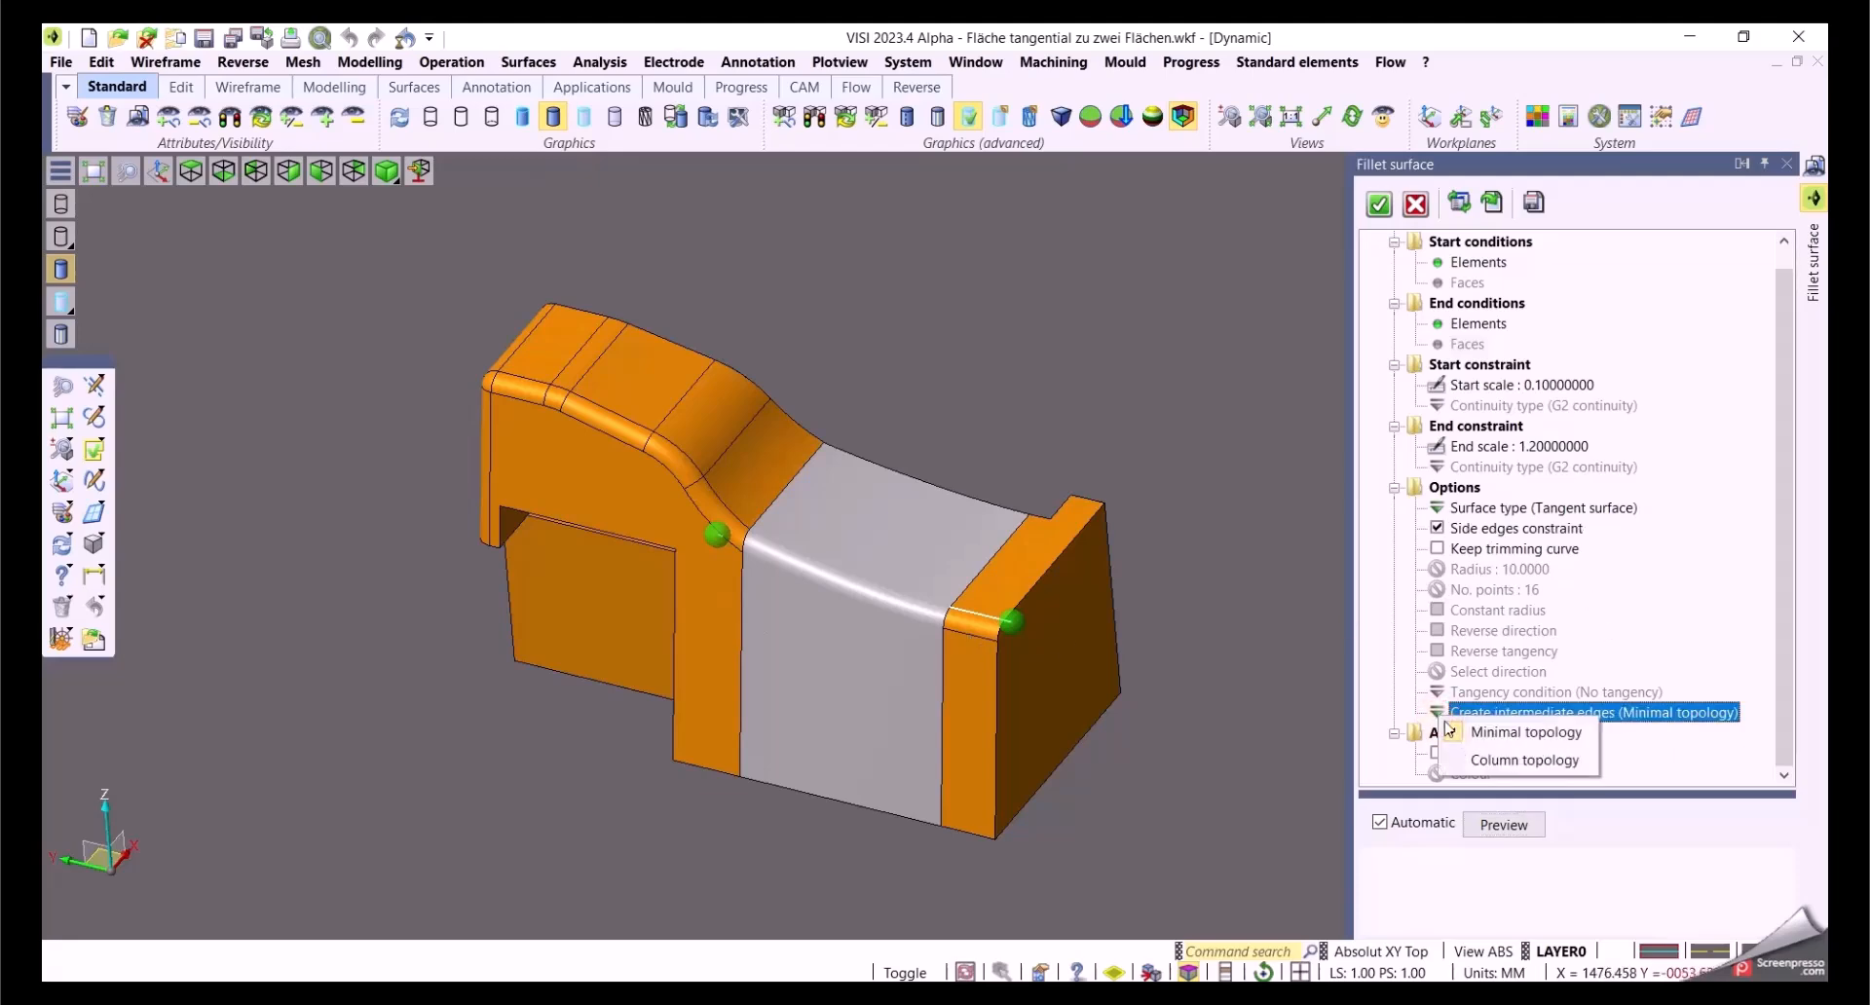
{"action": "left_click", "coordinate": [1480, 761]}
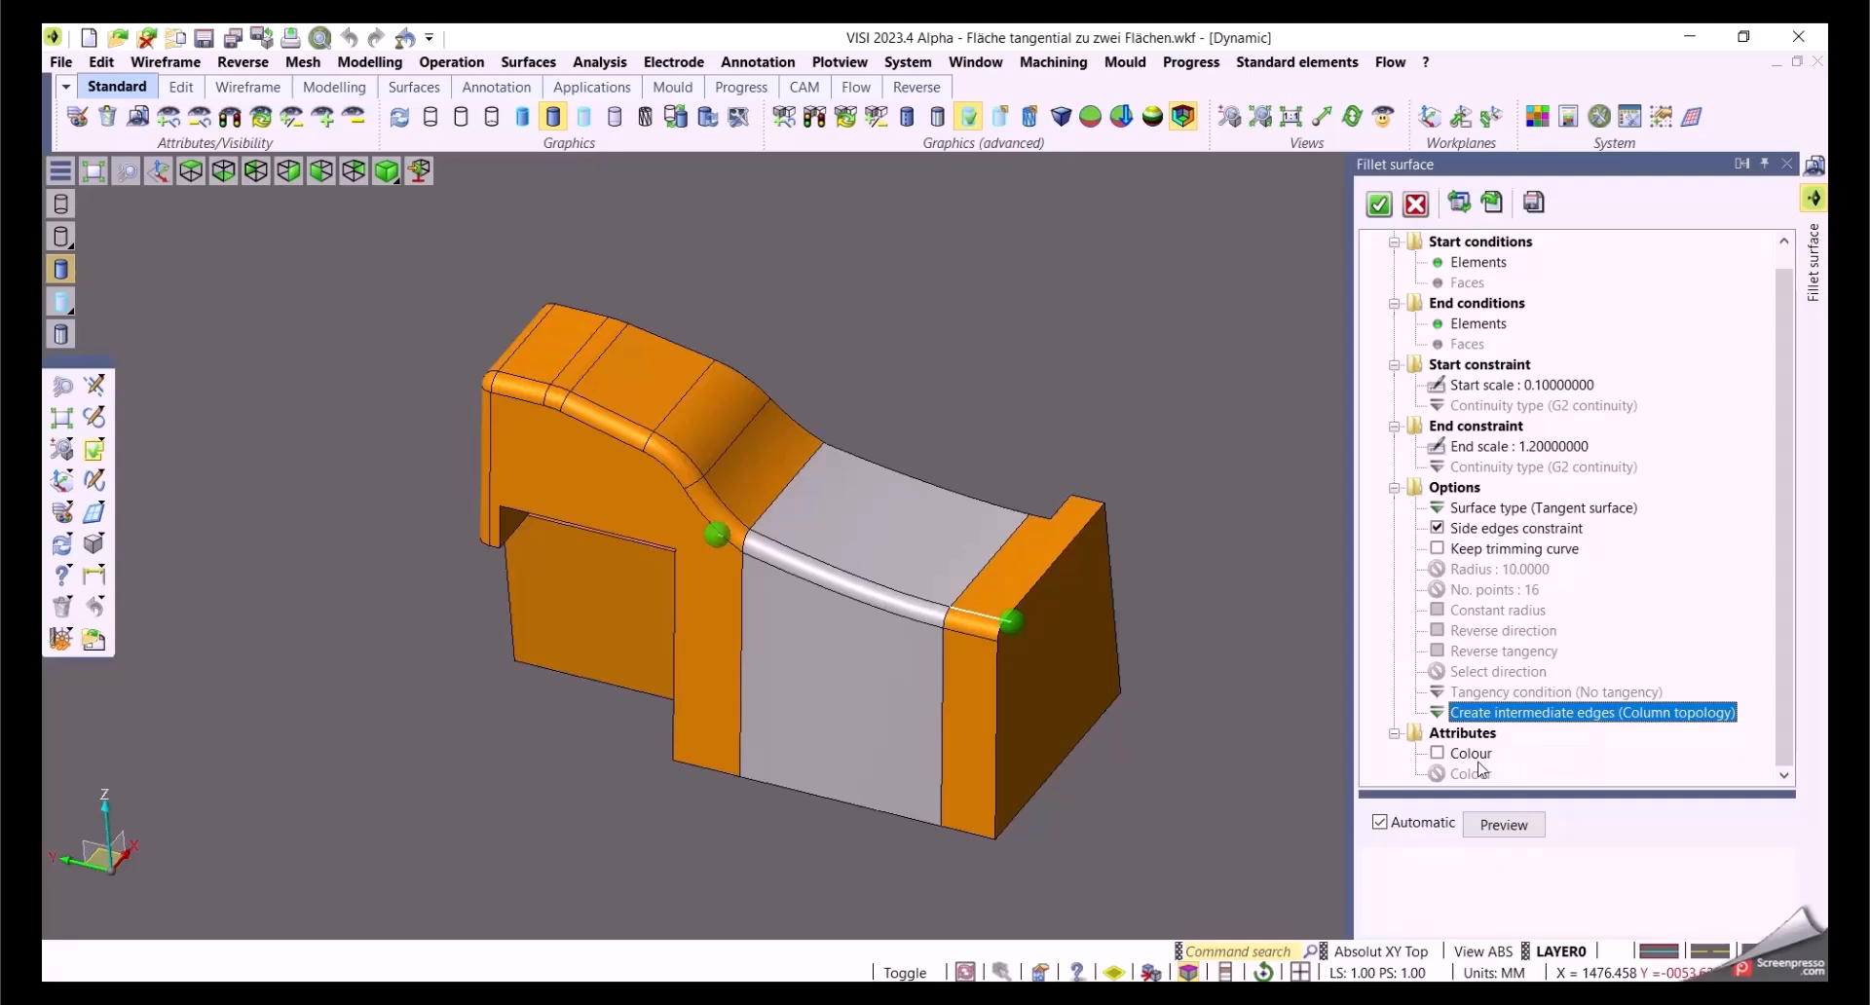
{"action": "left_click", "coordinate": [1438, 714]}
{"action": "left_click", "coordinate": [1464, 728]}
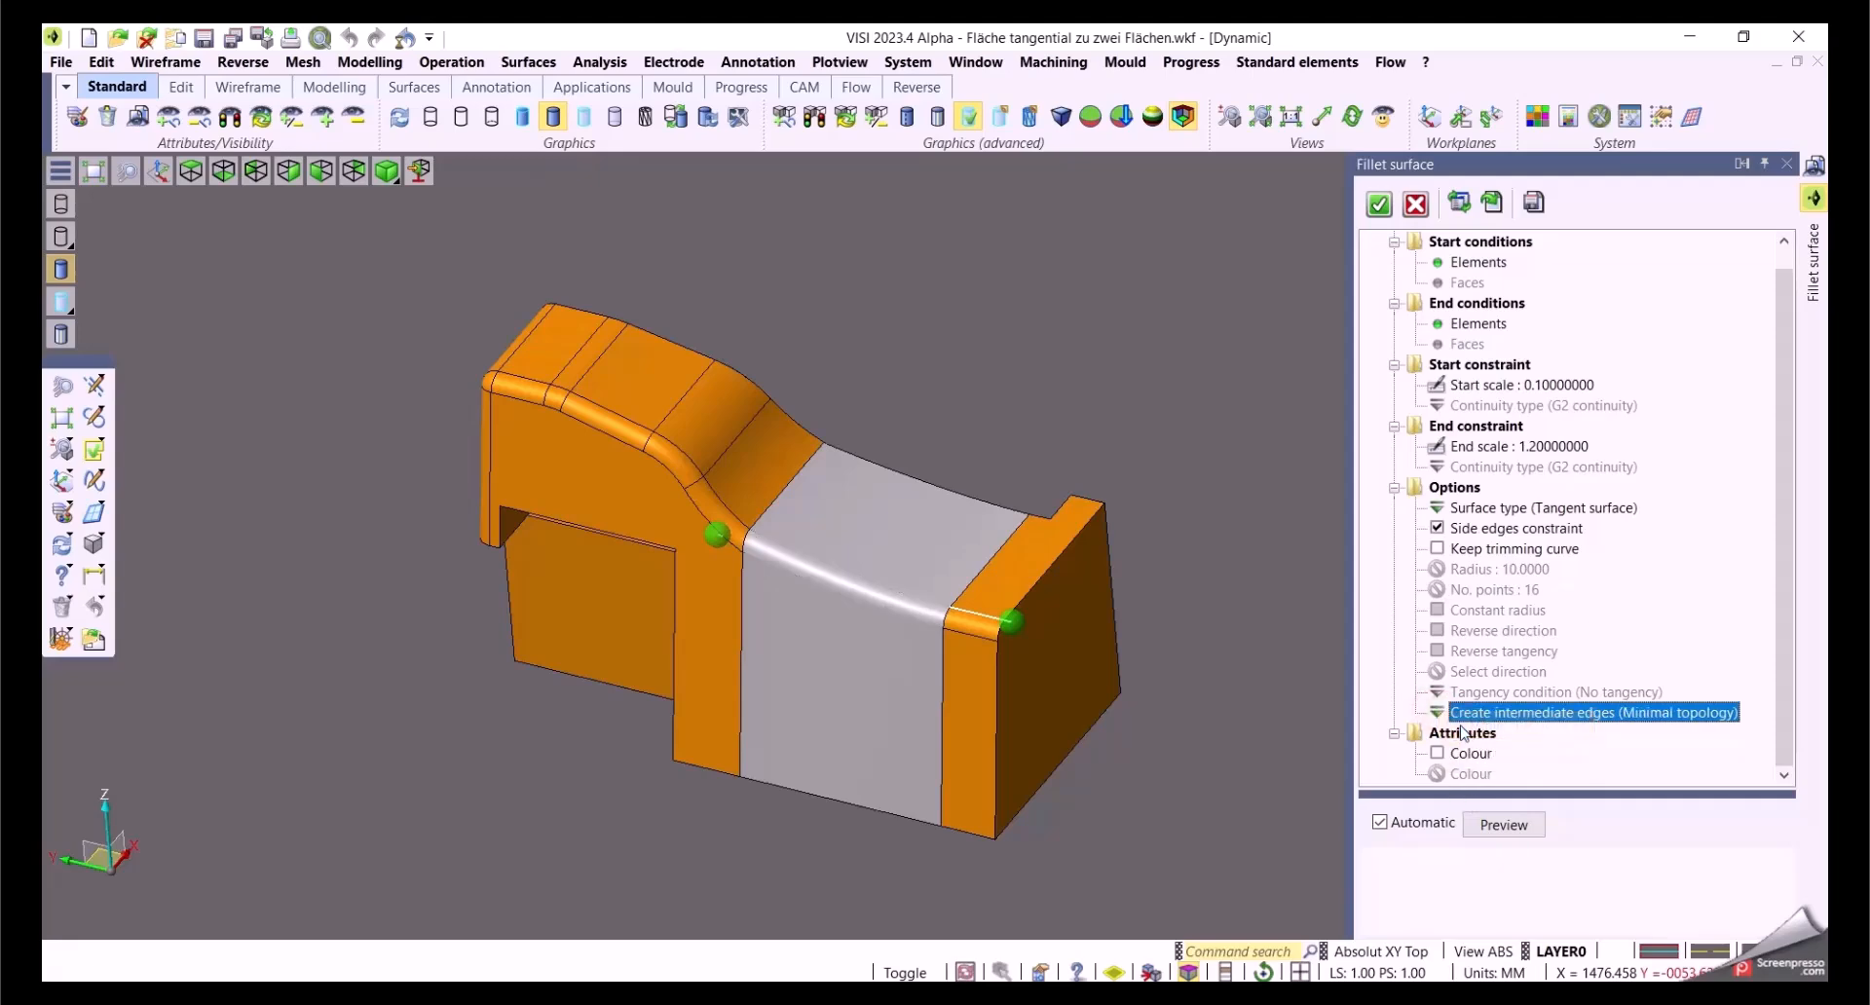
{"action": "left_click", "coordinate": [1439, 714]}
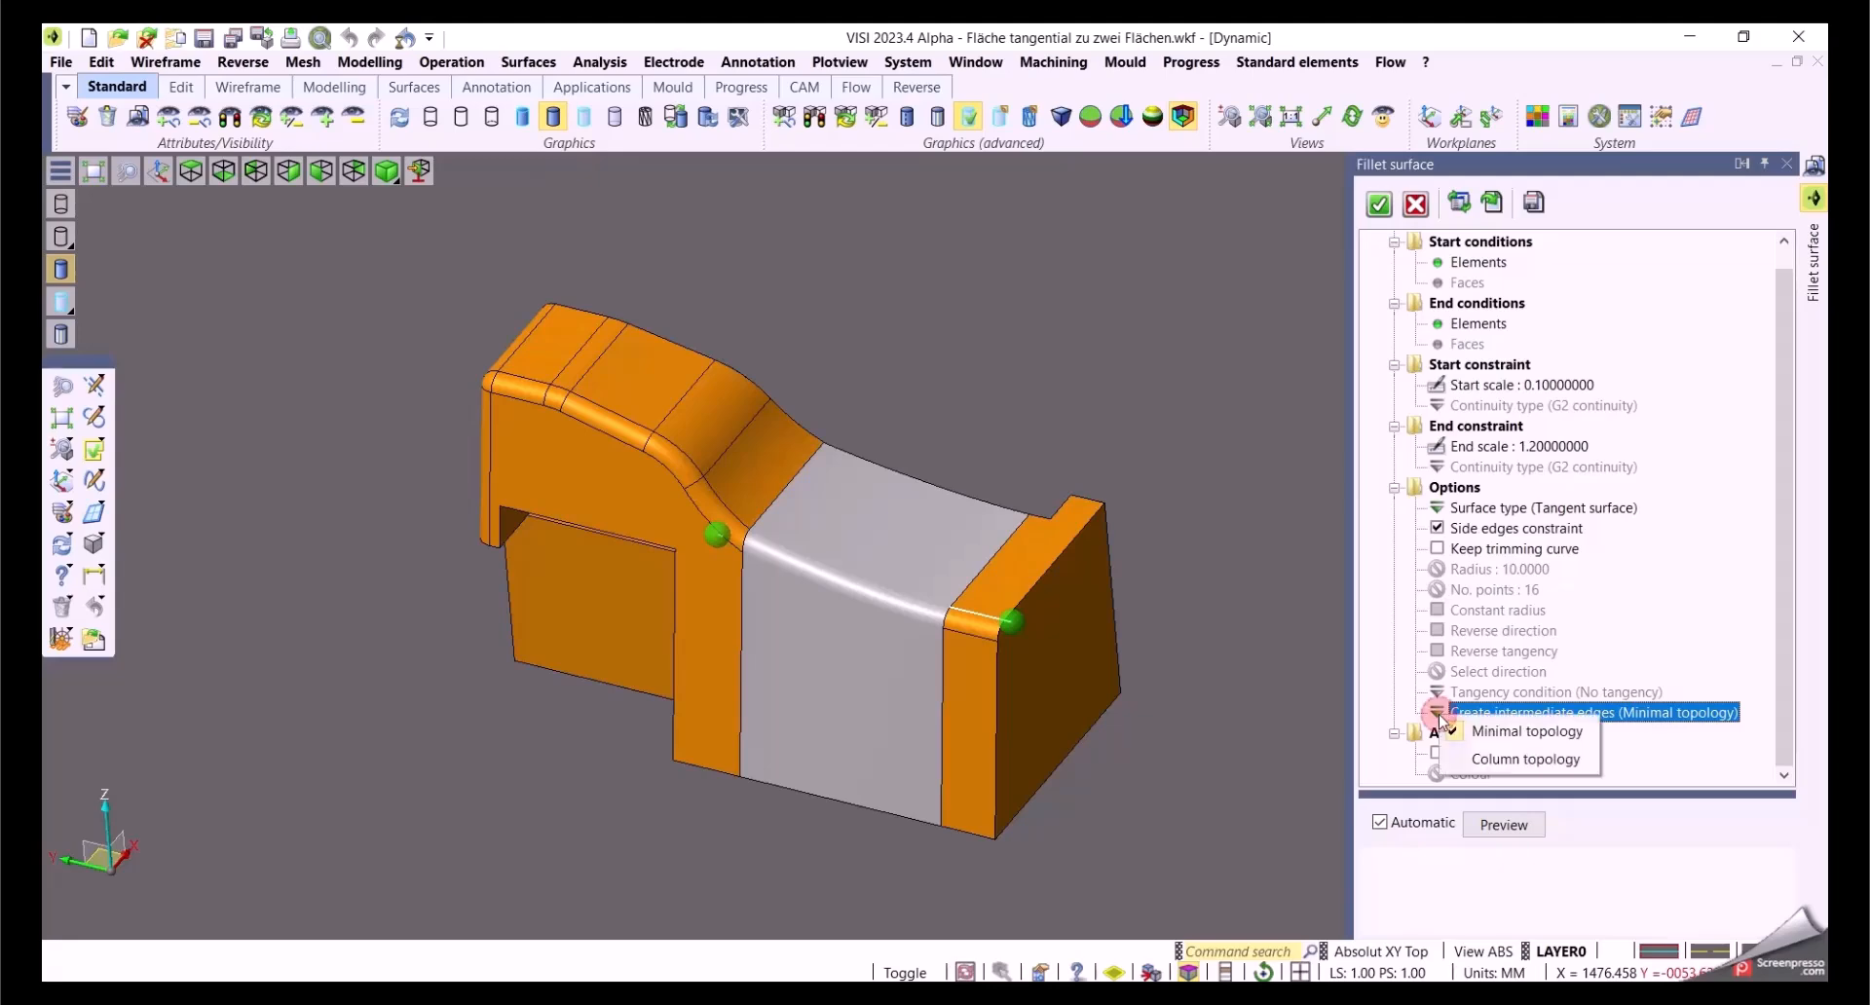
{"action": "left_click", "coordinate": [1466, 759]}
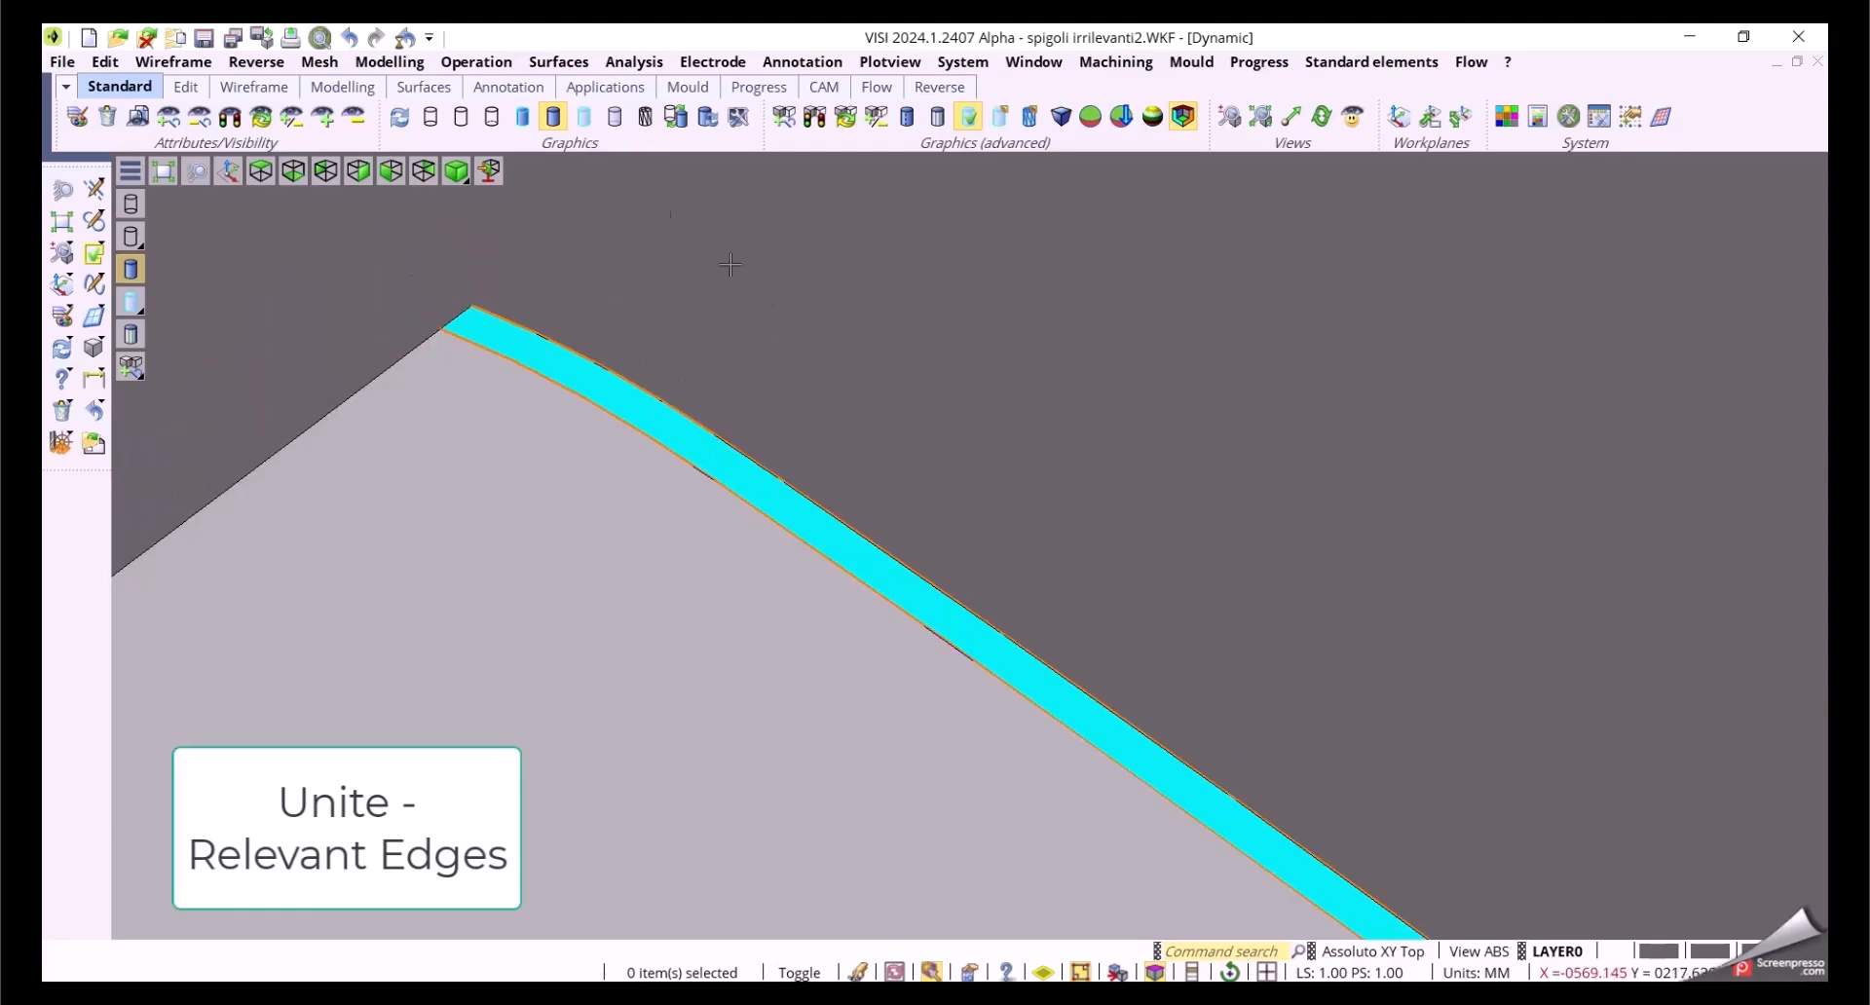
Step: Display the large grey body and the thin cyan strip separately, and show both bodies together again
{"action": "left_click", "coordinate": [230, 117]}
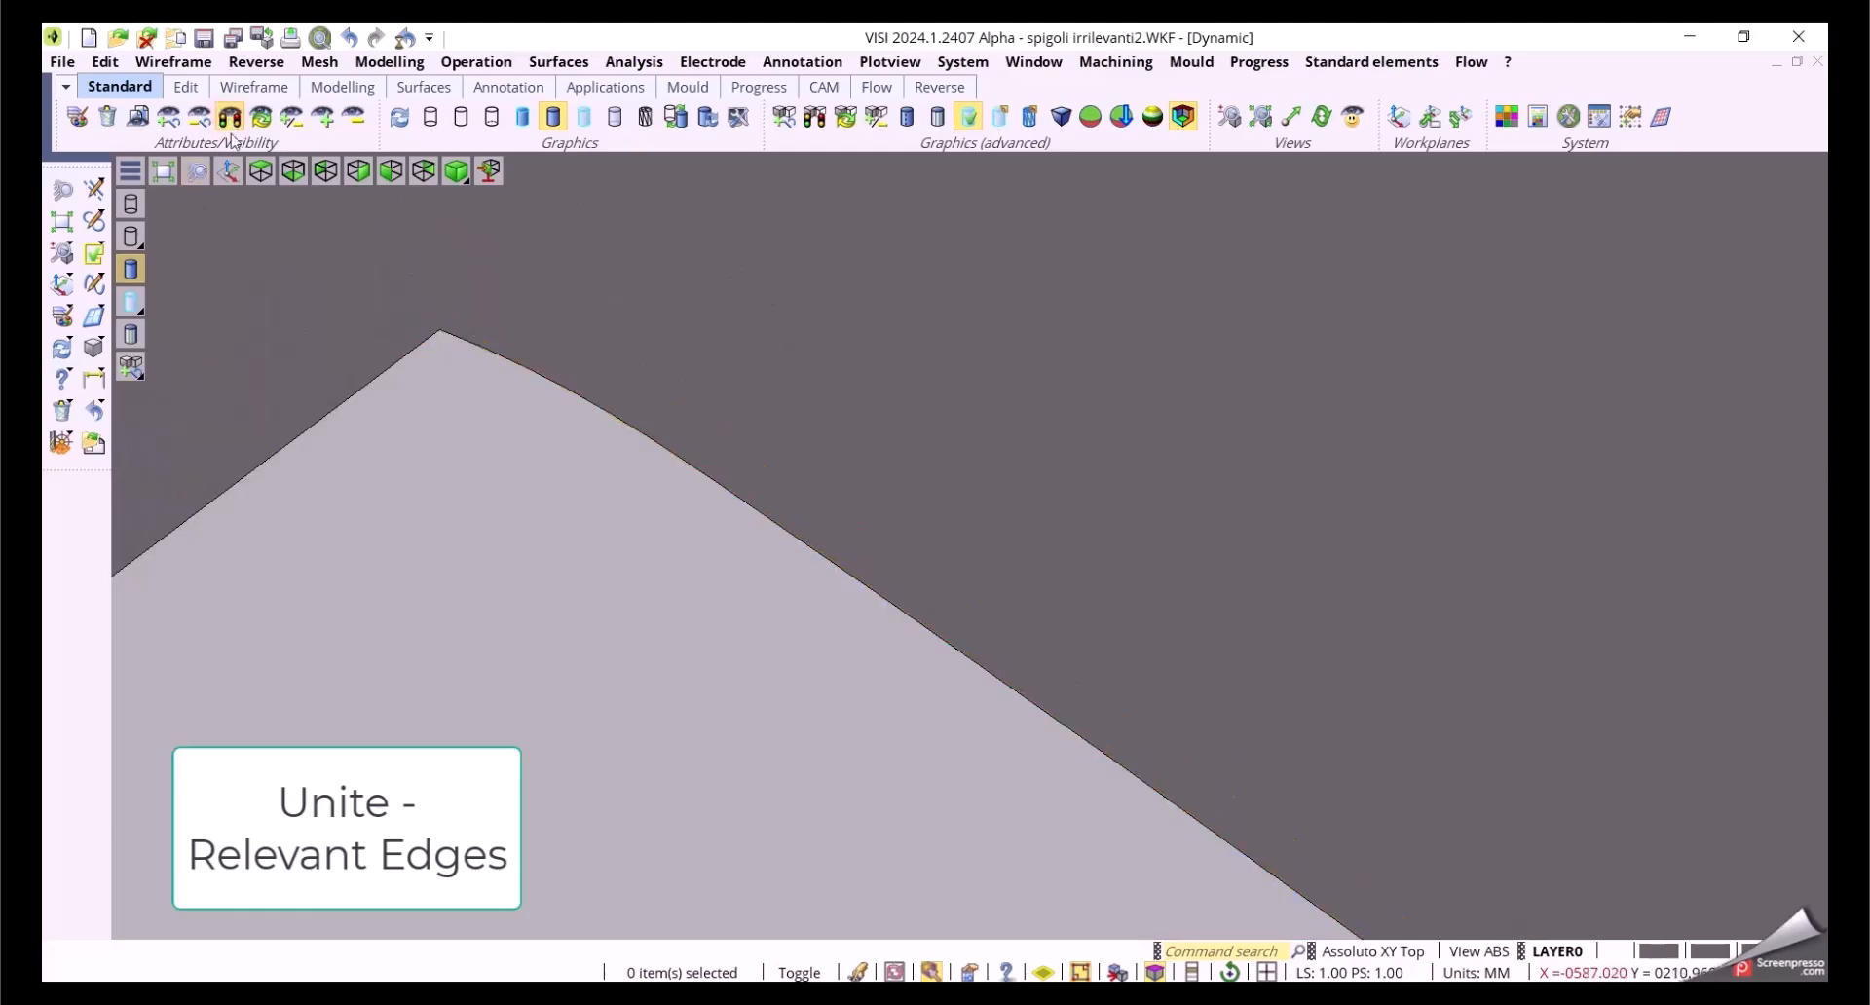
{"action": "left_click", "coordinate": [269, 118]}
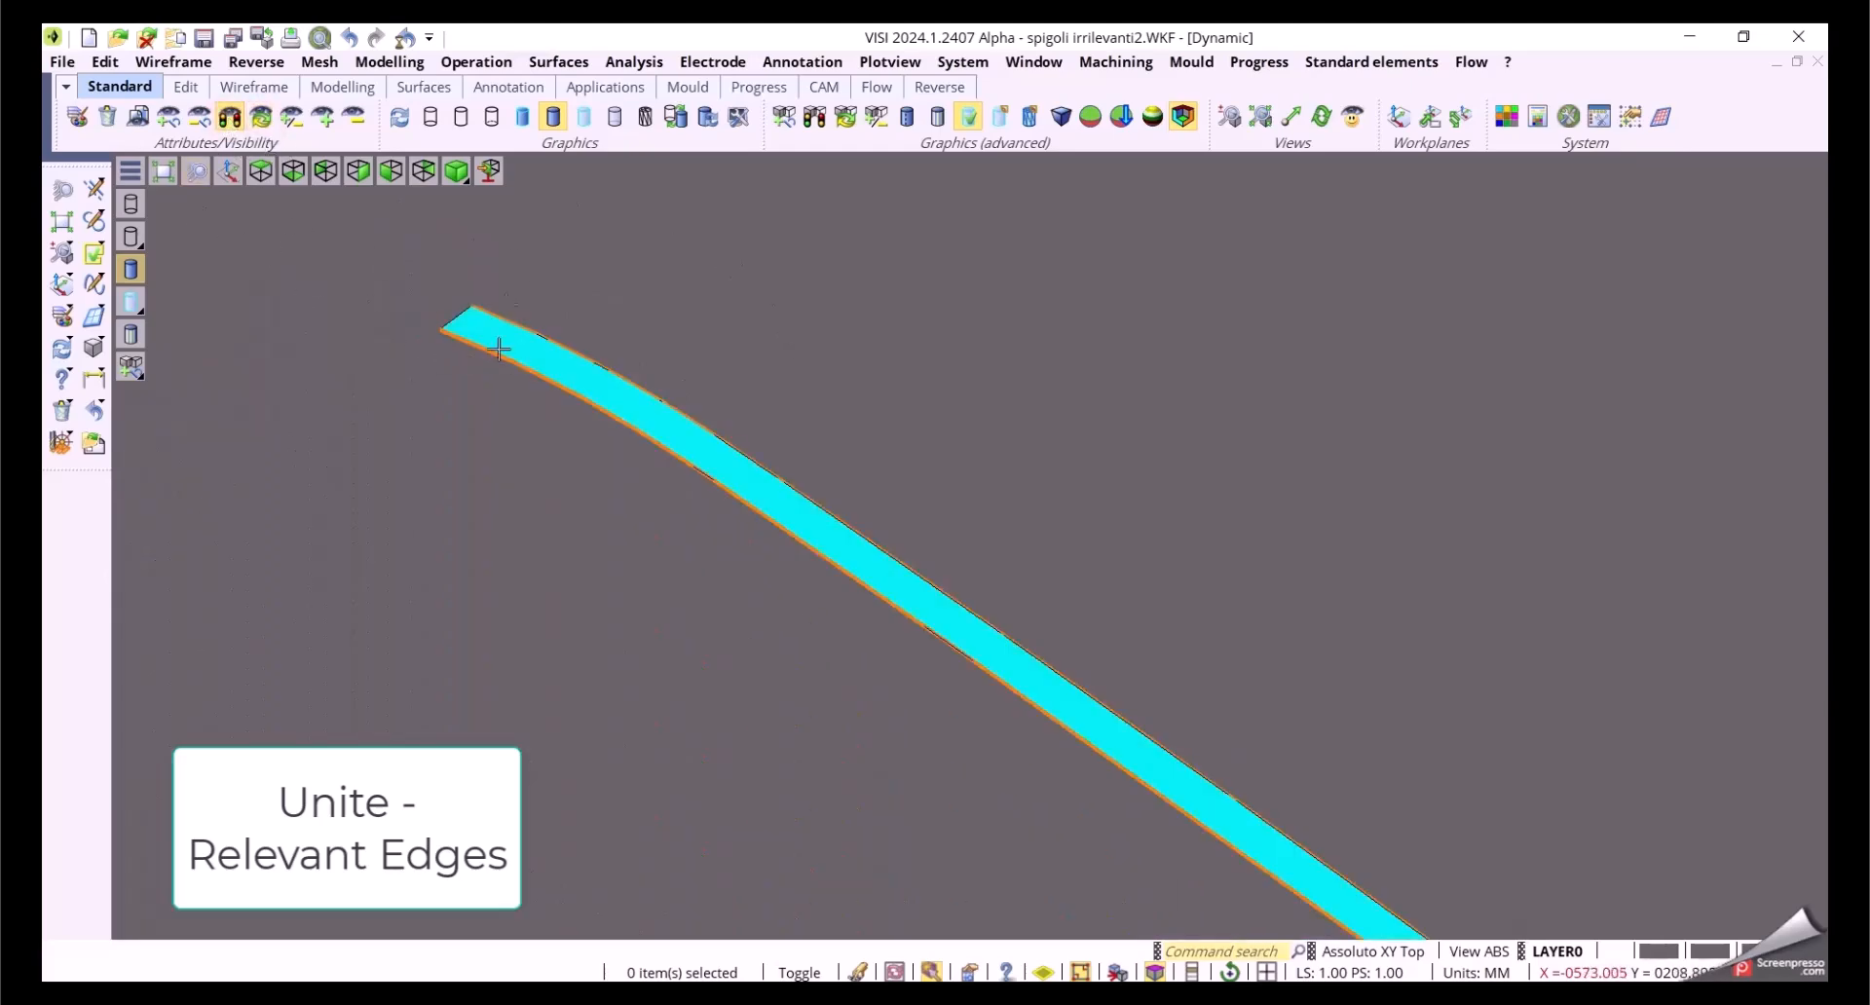
{"action": "left_click", "coordinate": [230, 118]}
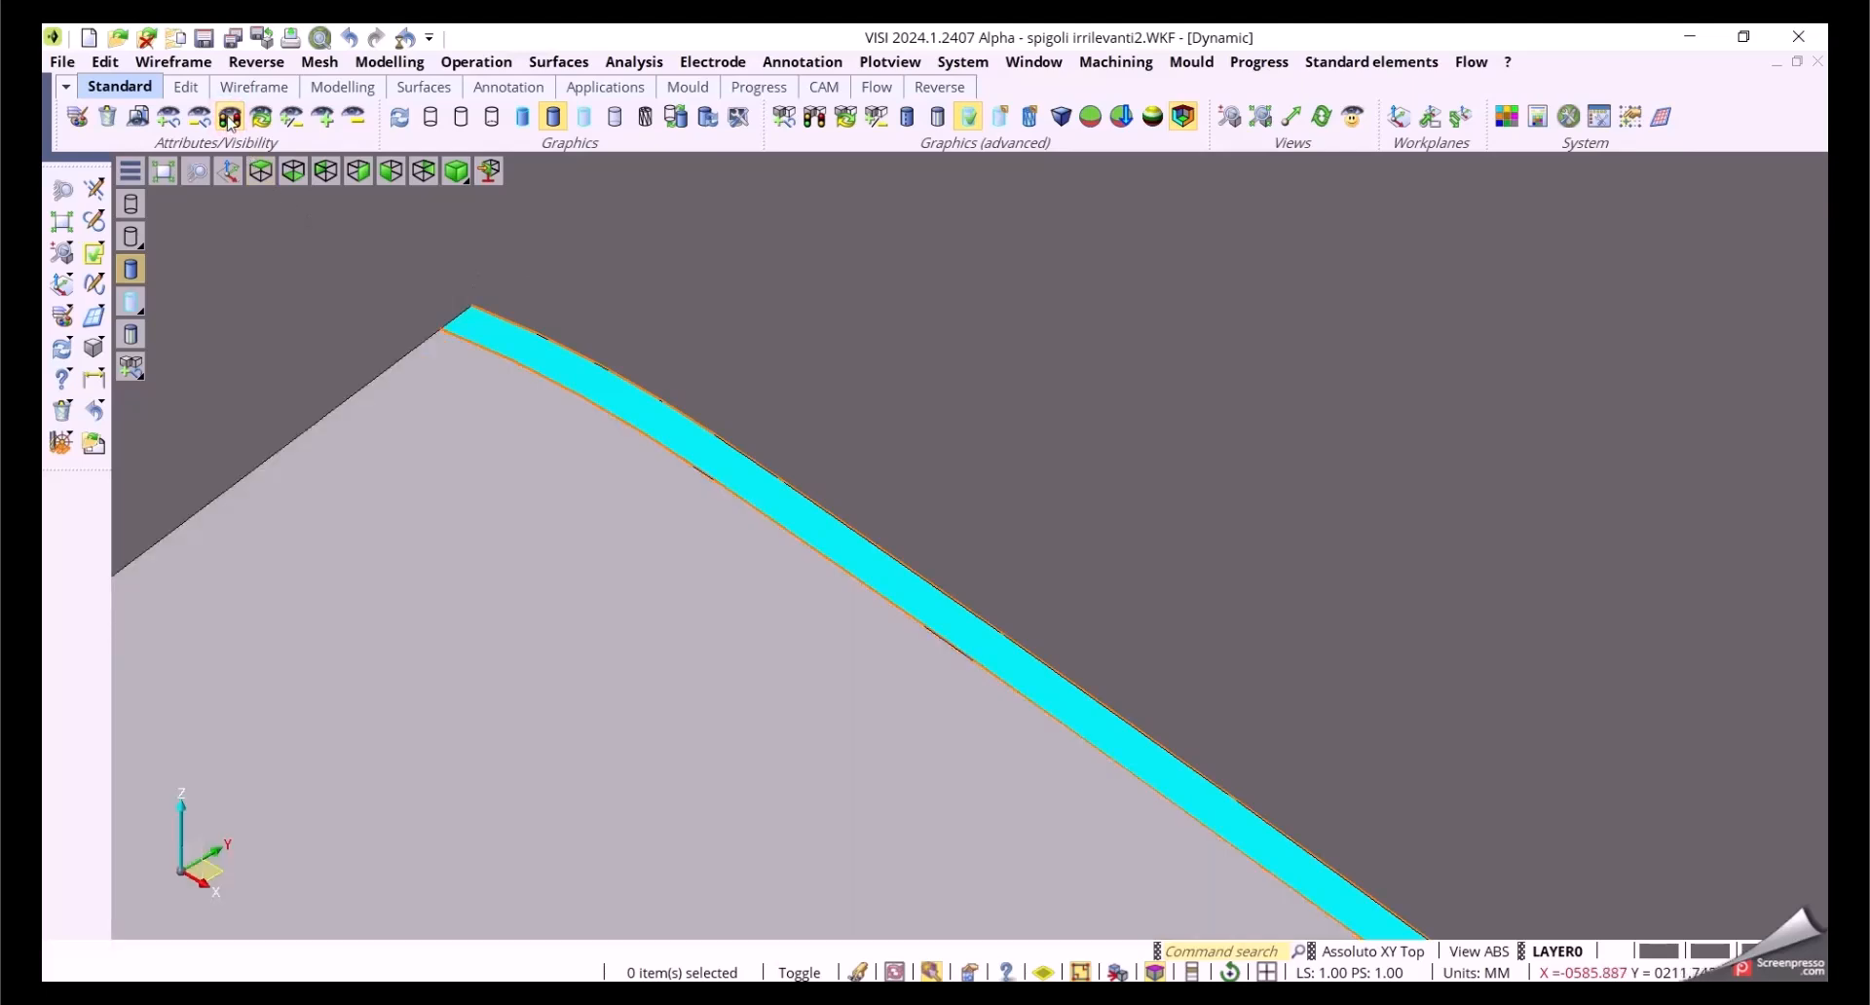
Step: Unite the large grey body as target with the thin cyan strip and preview the joined body
{"action": "left_click", "coordinate": [477, 62]}
{"action": "left_click", "coordinate": [475, 91]}
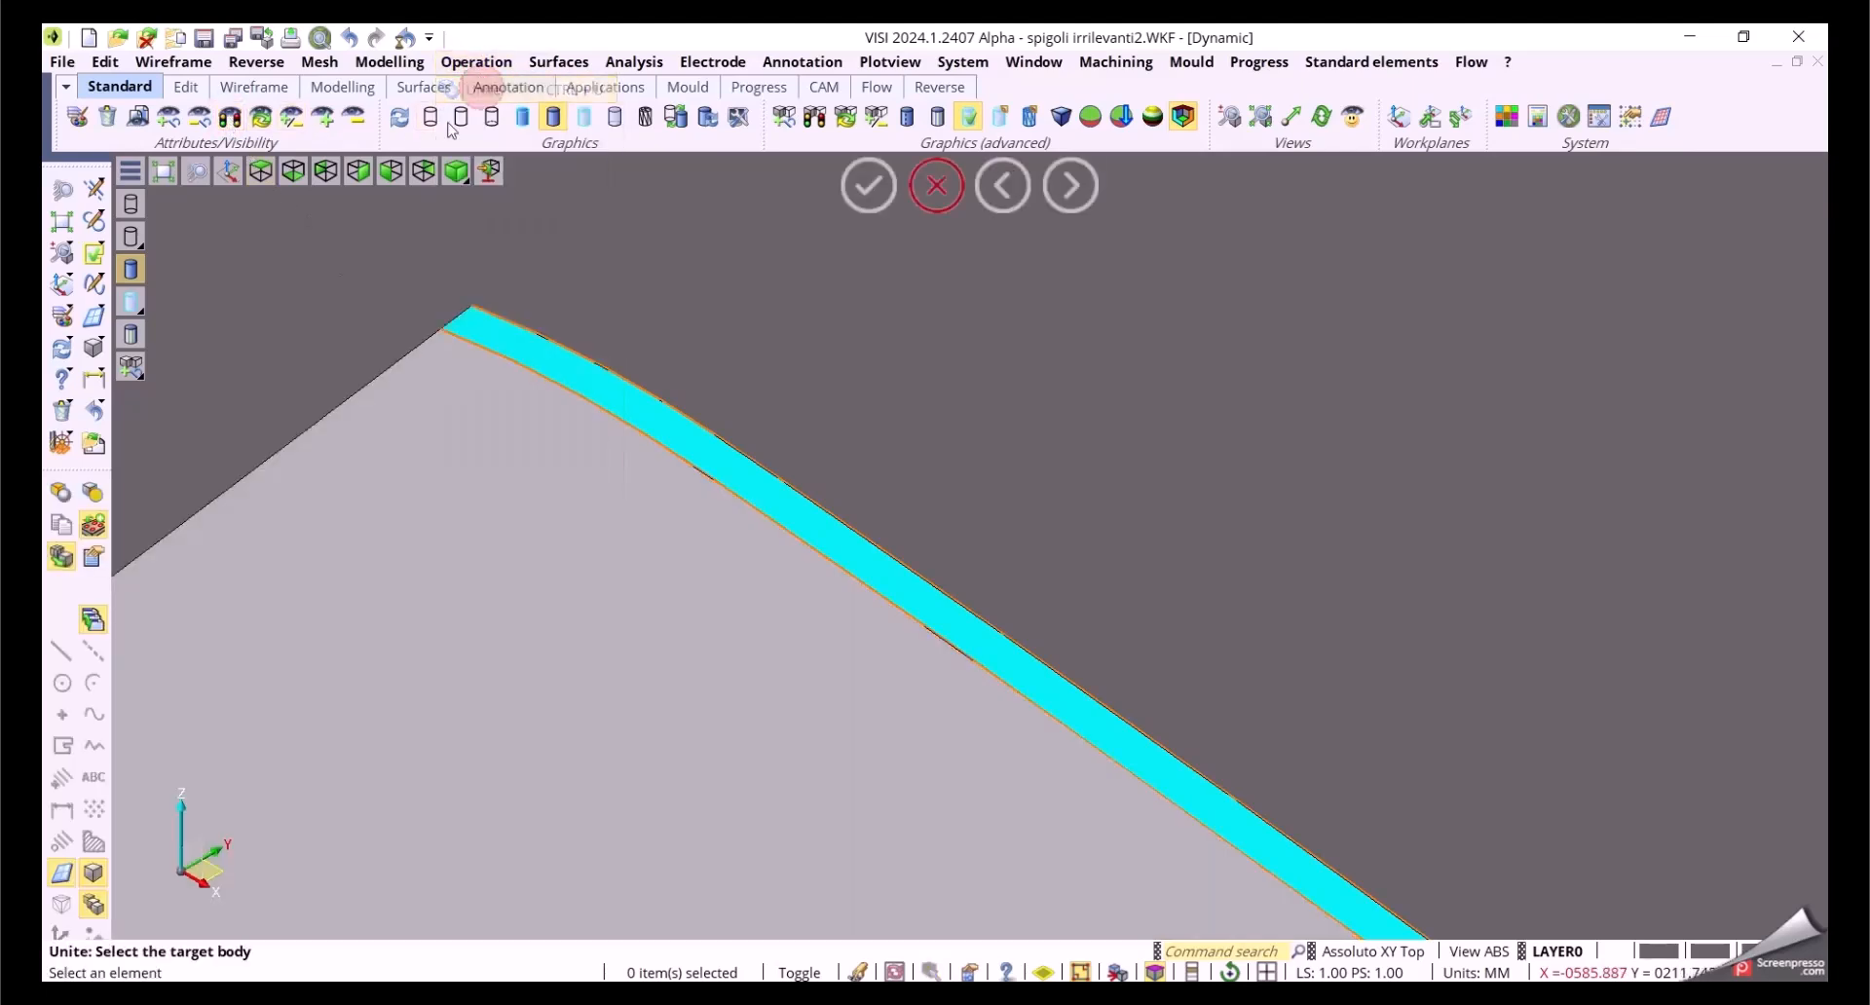
{"action": "left_click", "coordinate": [422, 526]}
{"action": "left_click", "coordinate": [535, 365]}
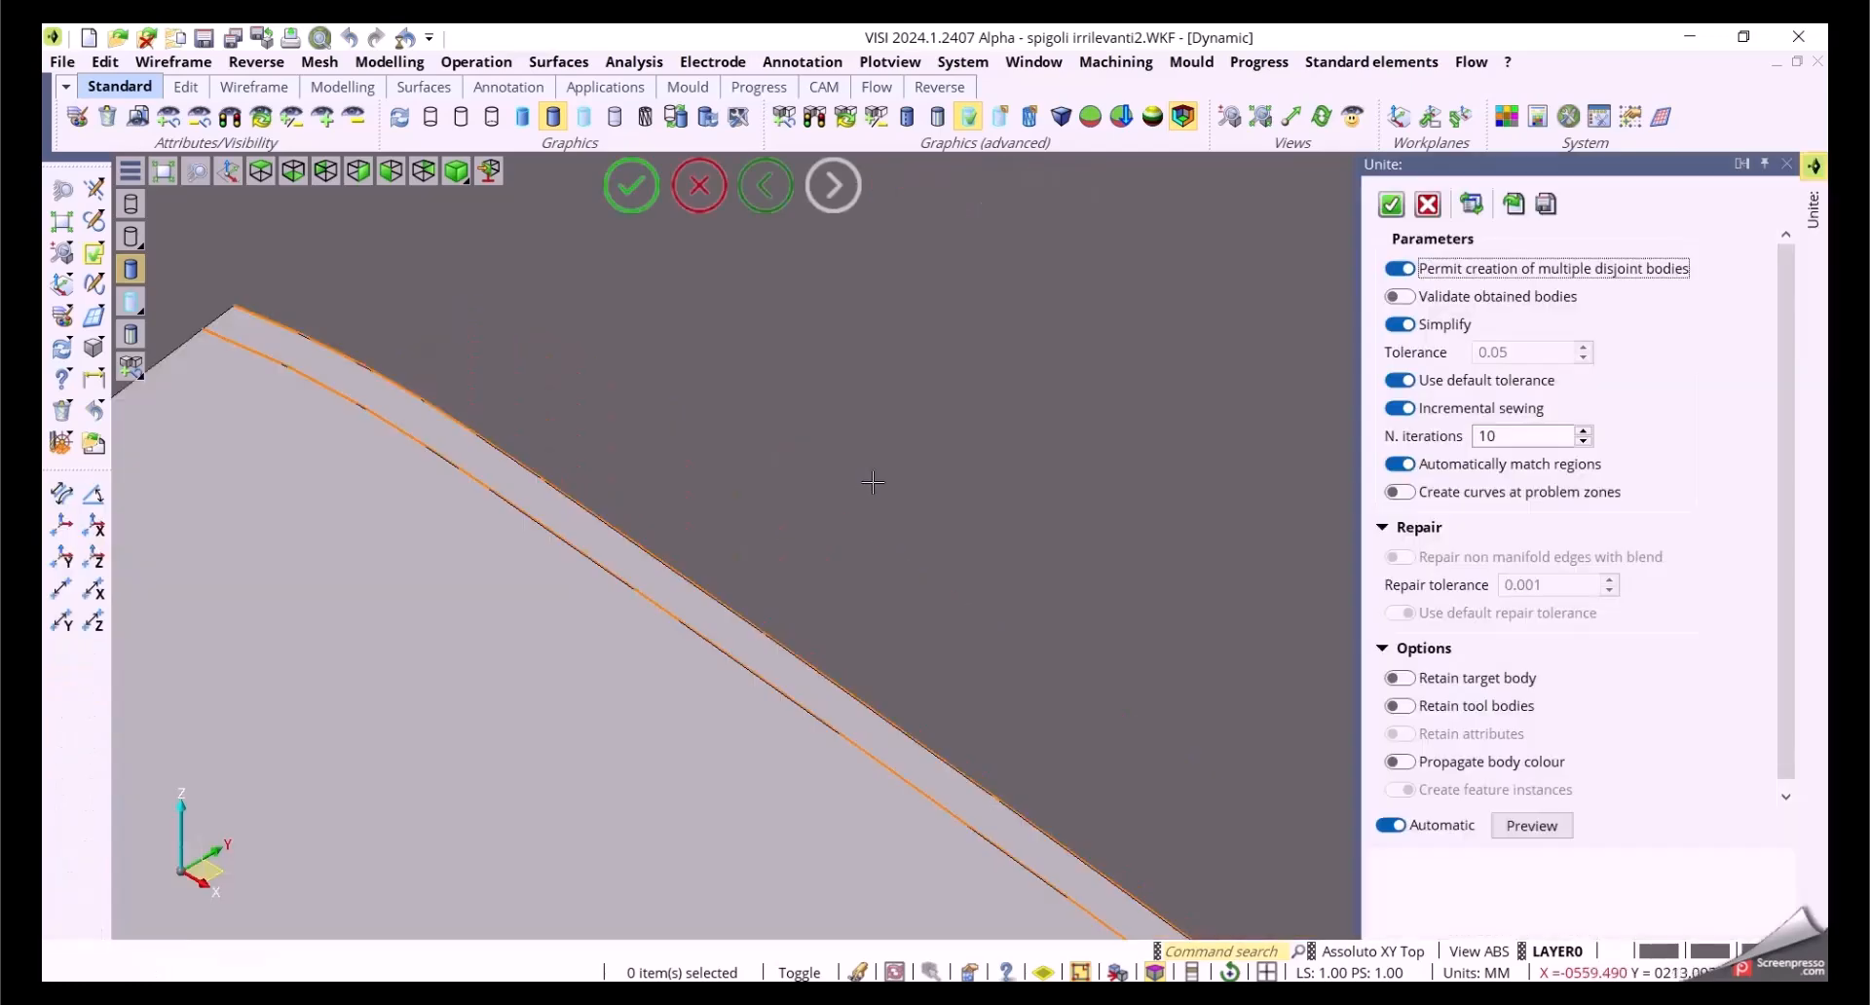
{"action": "middle_click_drag", "start_coordinate": [872, 467], "coordinate": [952, 416]}
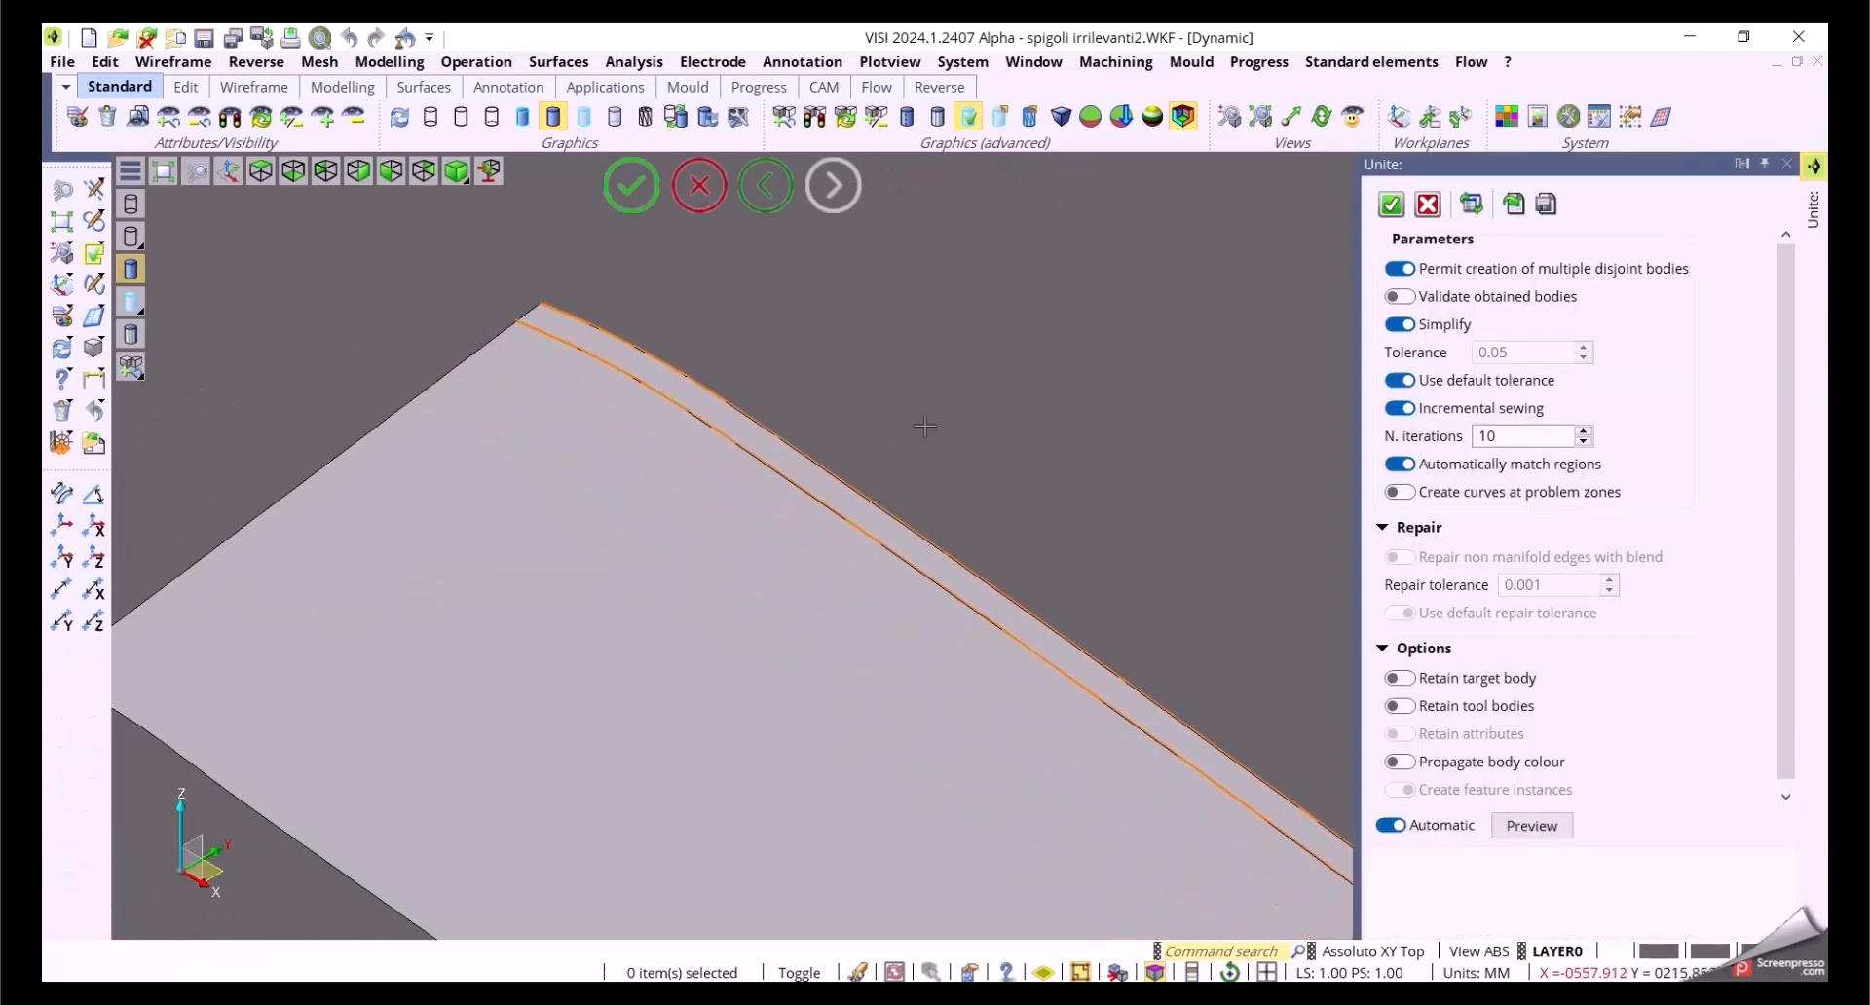
Step: Toggle the Simplify option of the Unite, apply the operation and inspect the strip's edges up close
{"action": "left_click", "coordinate": [1395, 322]}
{"action": "left_click", "coordinate": [1397, 326]}
{"action": "scroll", "coordinate": [771, 364], "scroll_direction": "up", "scroll_amount": 2}
{"action": "right_click", "coordinate": [855, 365]}
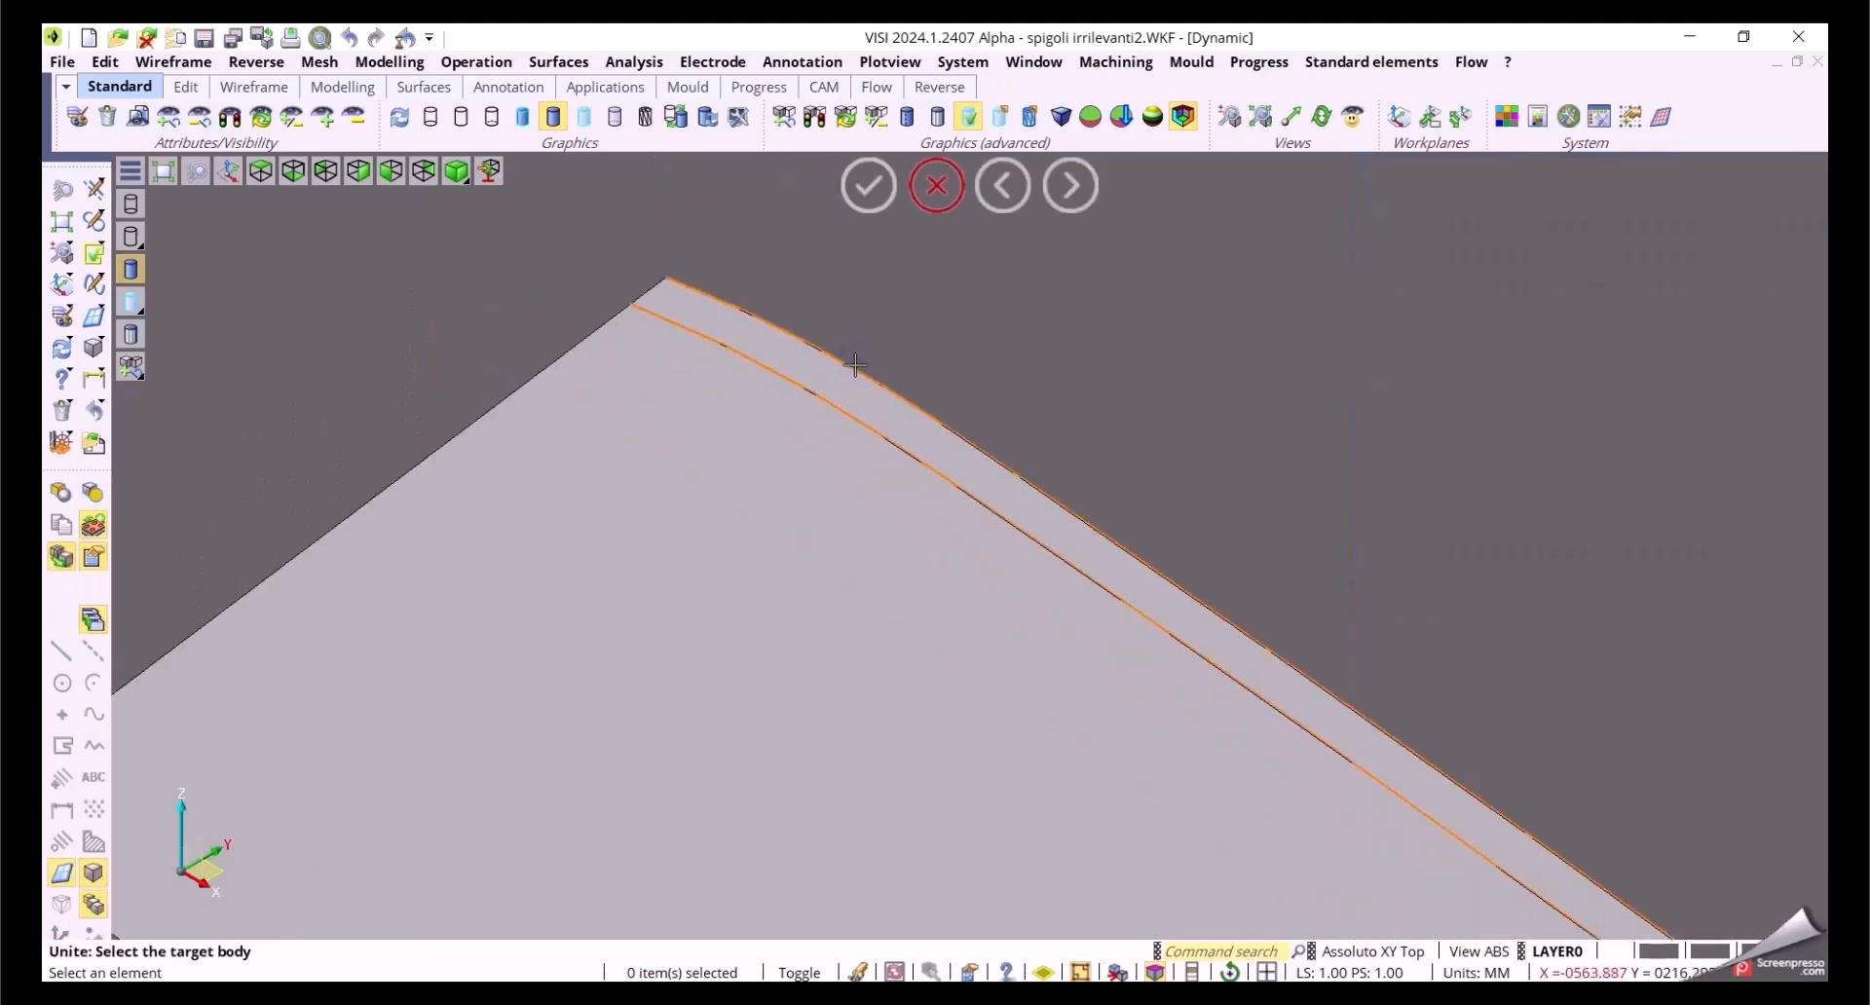
{"action": "right_click", "coordinate": [1079, 354]}
{"action": "scroll", "coordinate": [927, 305], "scroll_direction": "up", "scroll_amount": 4}
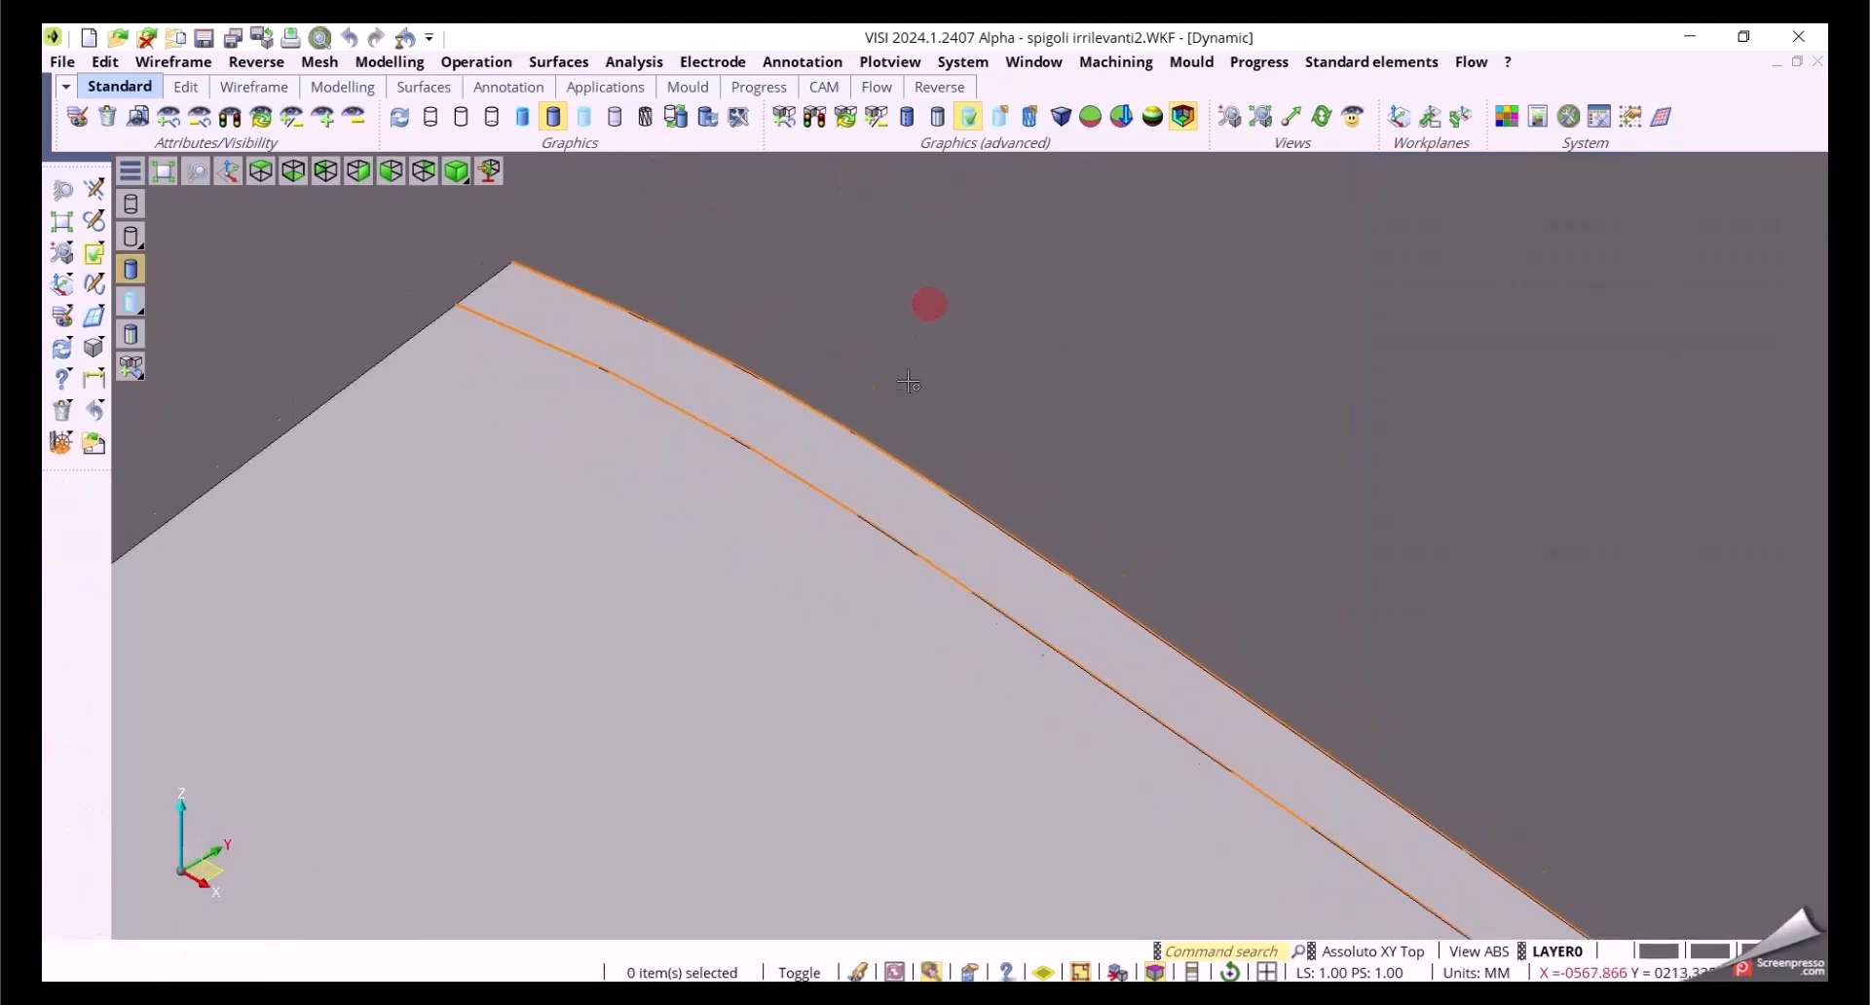
{"action": "scroll", "coordinate": [817, 313], "scroll_direction": "down", "scroll_amount": 6}
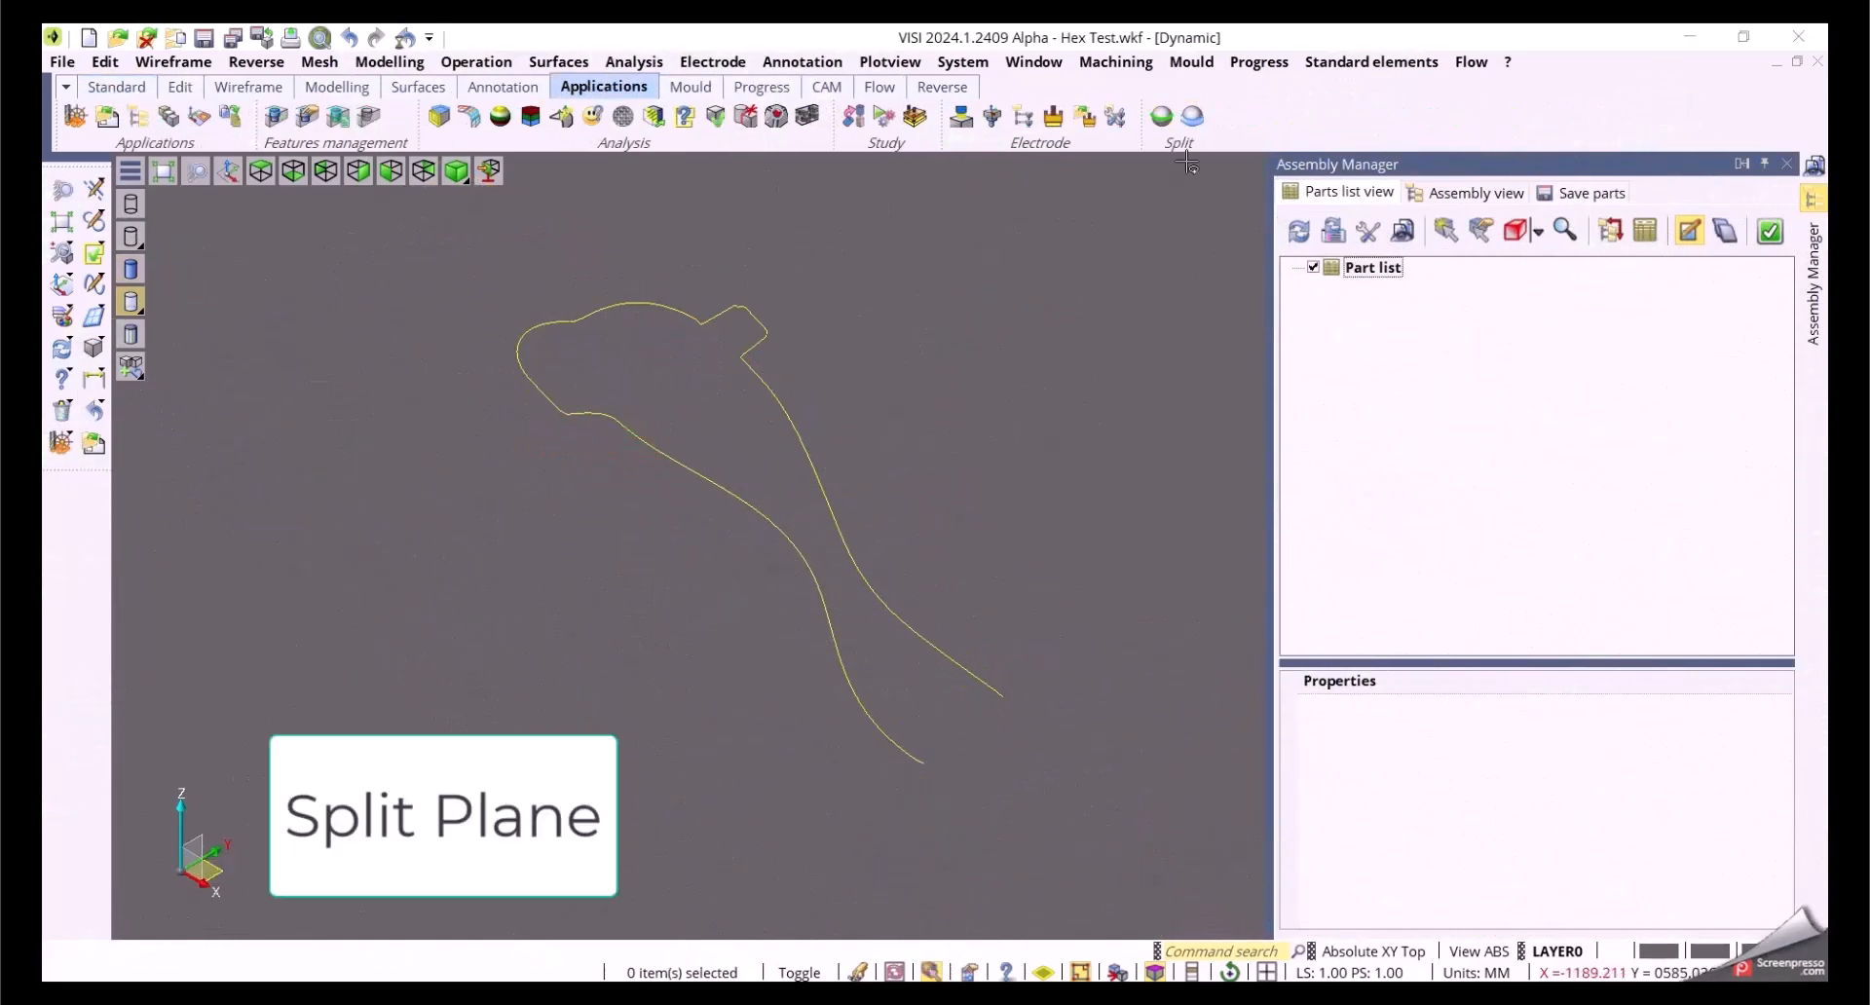
Step: Create a split plane preview from all the profile curves using the Offset method with a positive offset of 15
{"action": "left_click_drag", "start_coordinate": [441, 264], "coordinate": [1111, 796]}
{"action": "right_click", "coordinate": [1107, 794]}
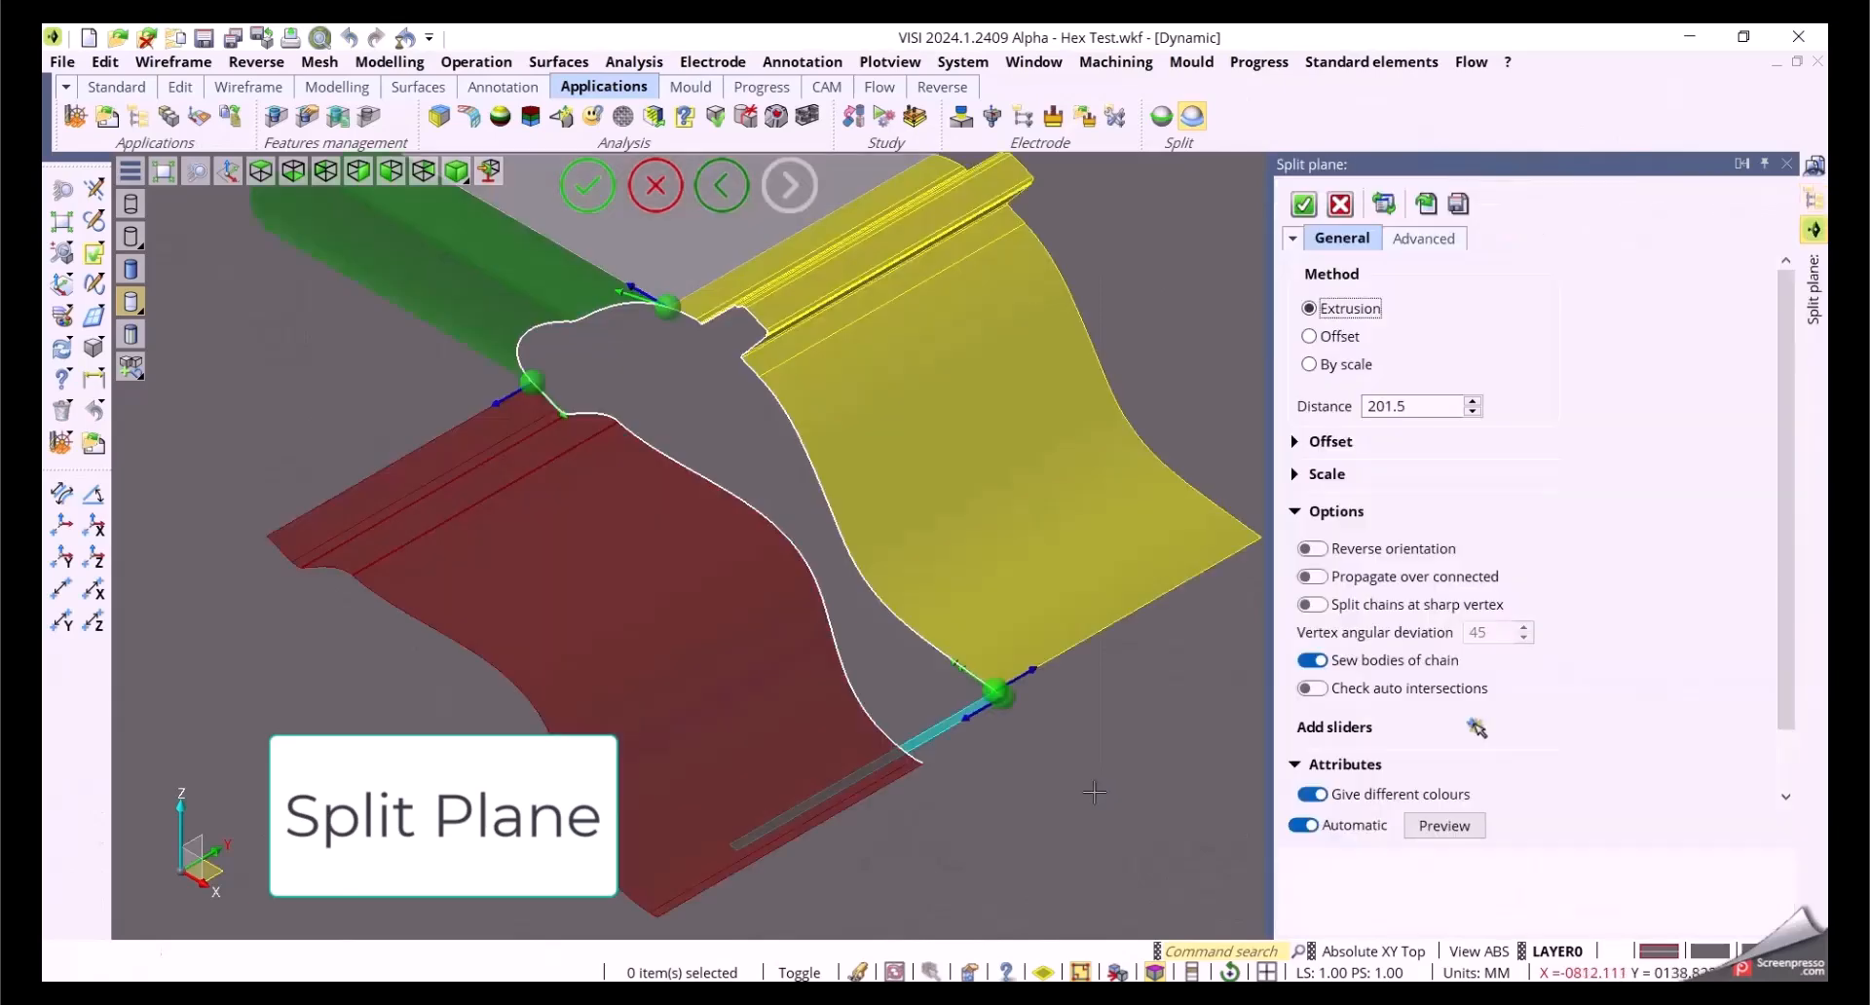
{"action": "left_click", "coordinate": [1316, 335]}
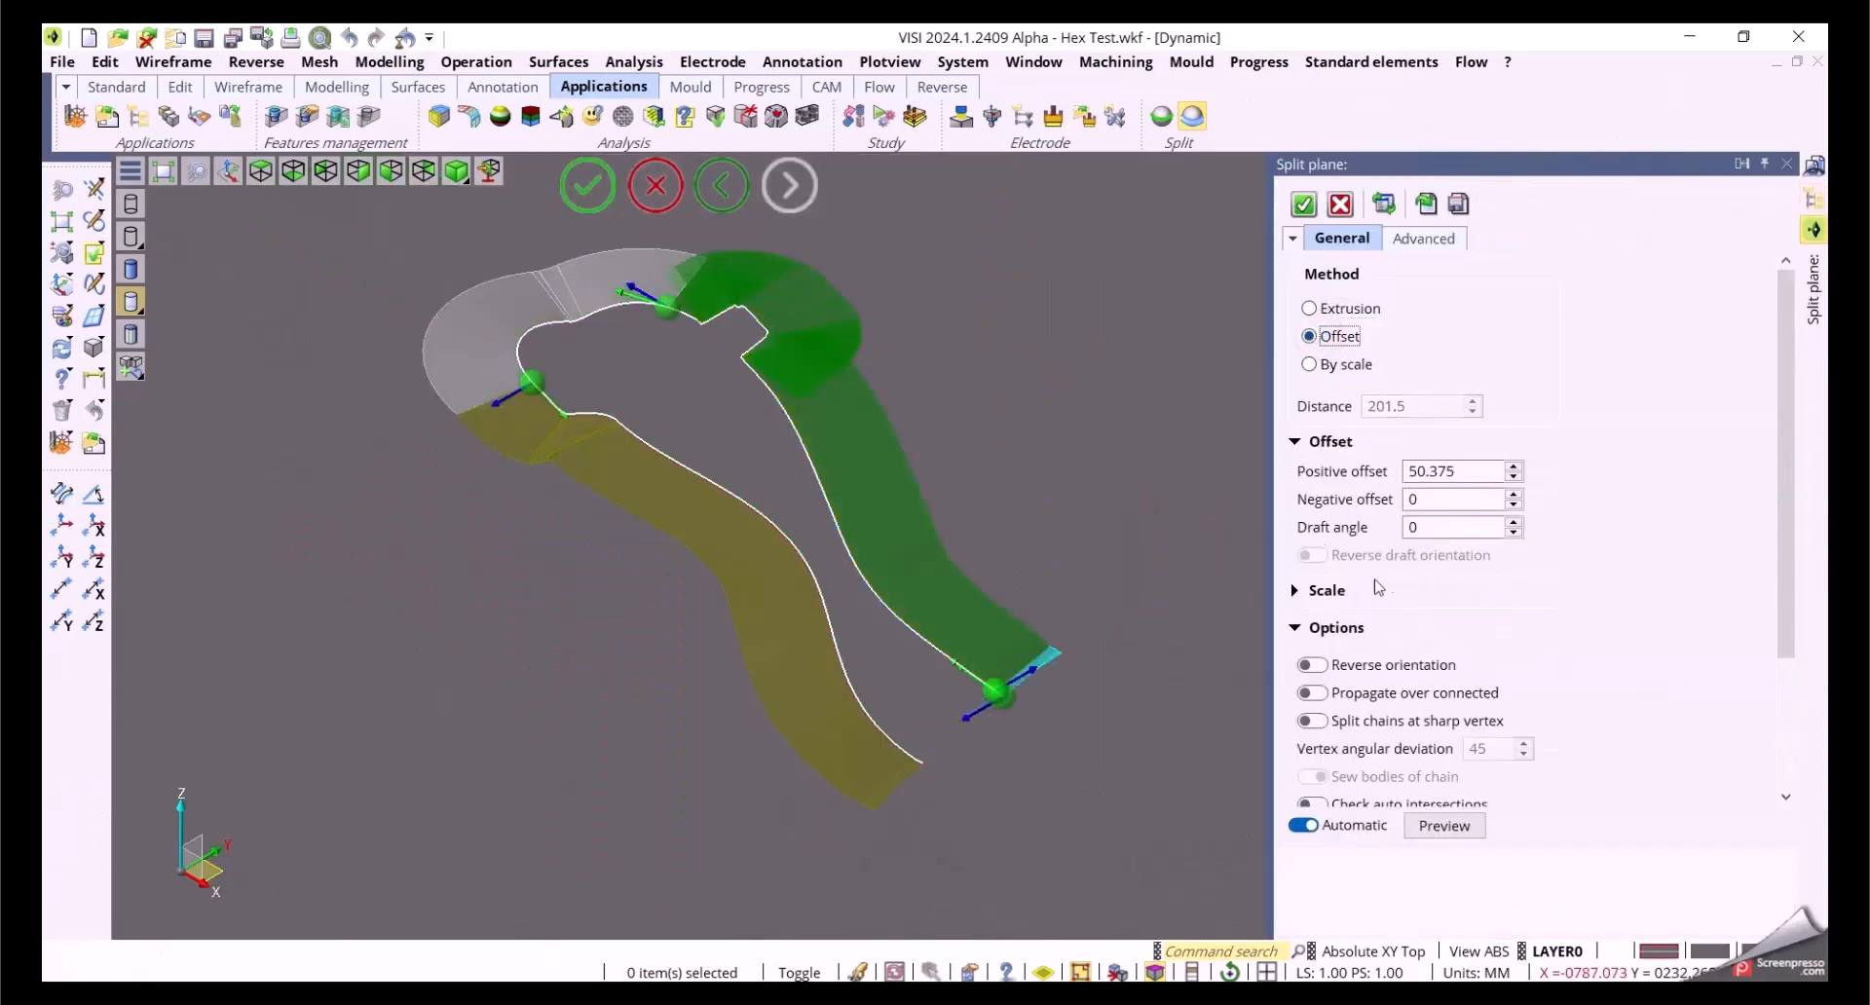
{"action": "double_click", "coordinate": [1466, 472]}
{"action": "type", "text": "15"}
{"action": "key", "text": "Tab"}
{"action": "middle_click_drag", "start_coordinate": [1103, 509], "coordinate": [1028, 536]}
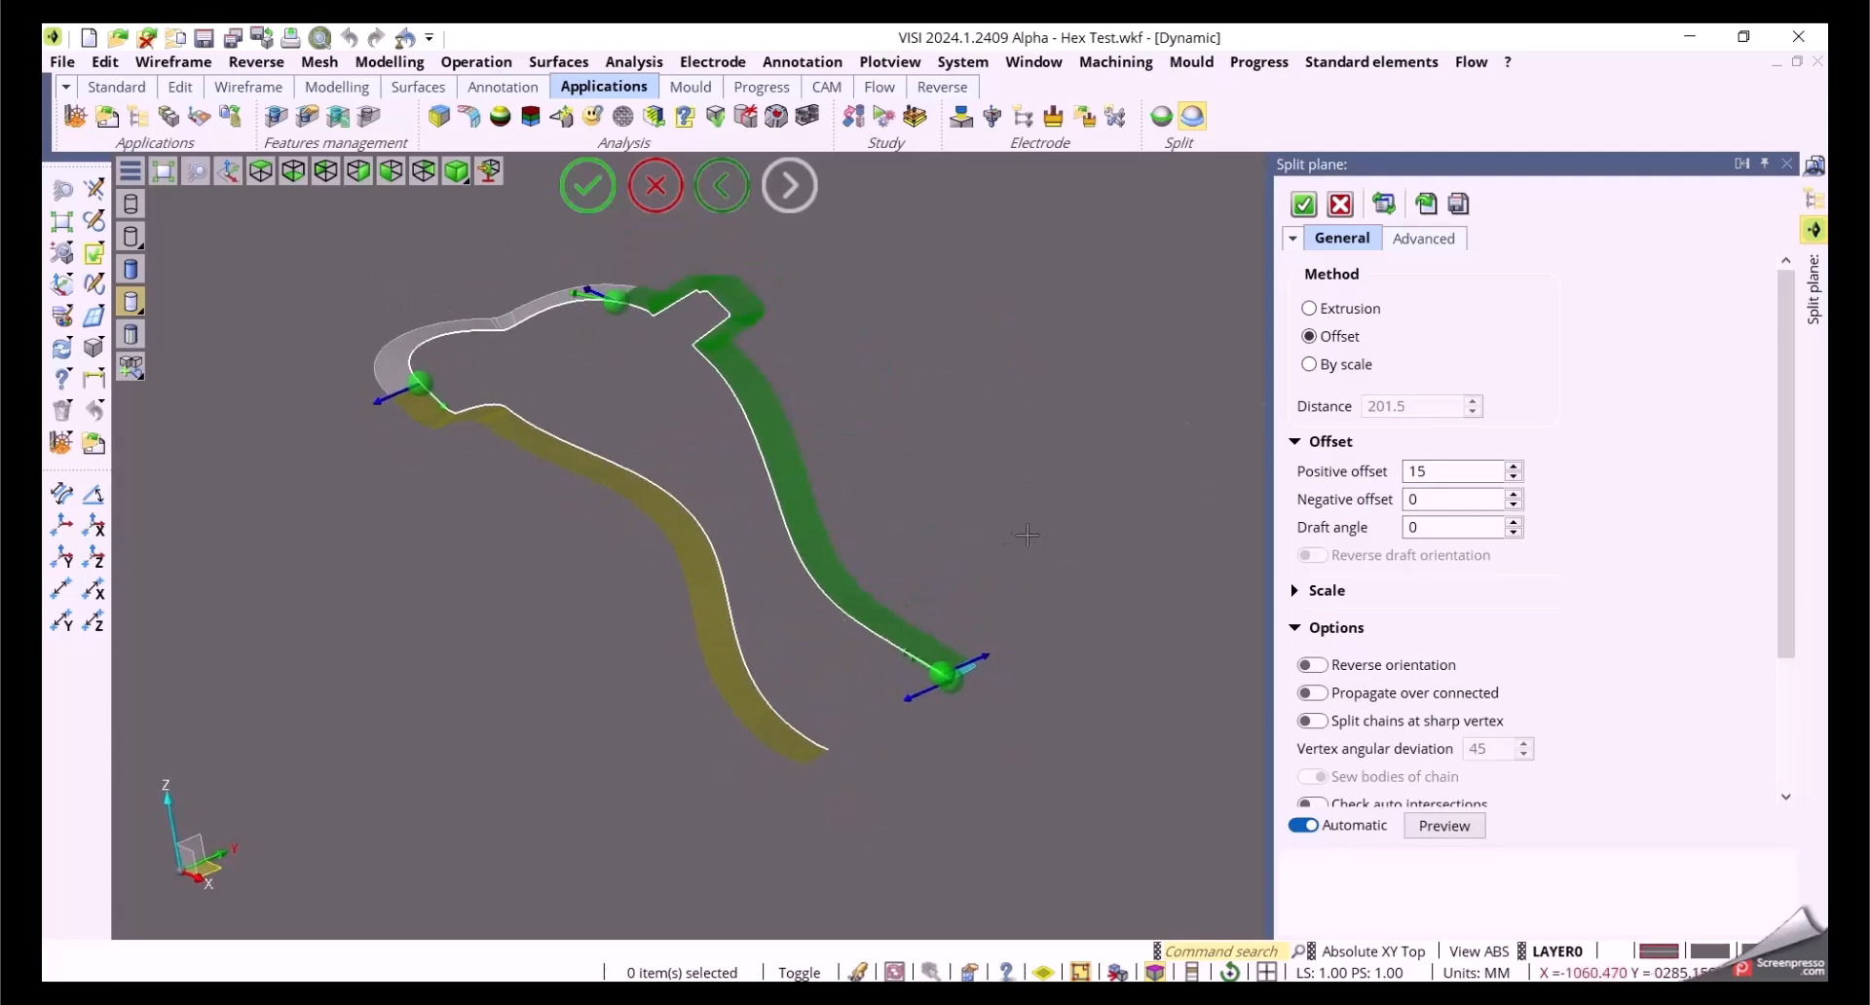
Step: Try the reversed orientation for the offset split plane and switch it back
{"action": "left_click", "coordinate": [1310, 665]}
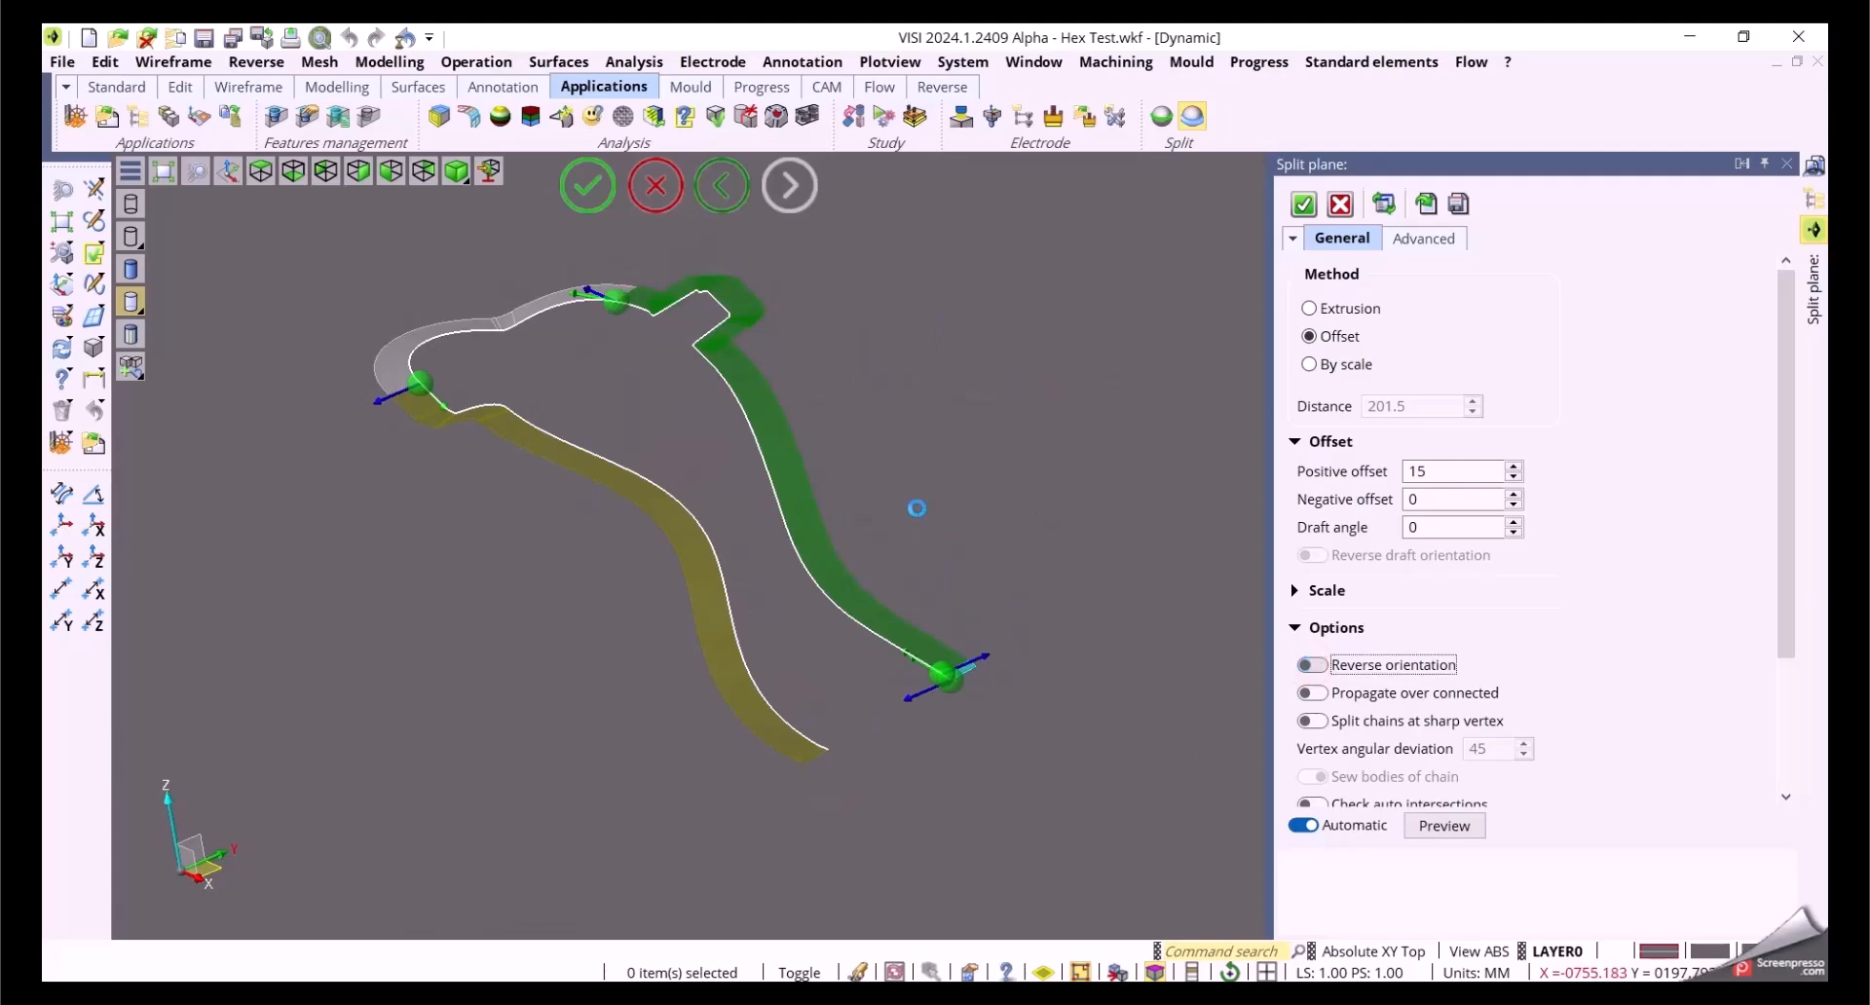
{"action": "middle_click_drag", "start_coordinate": [1035, 523], "coordinate": [1028, 533]}
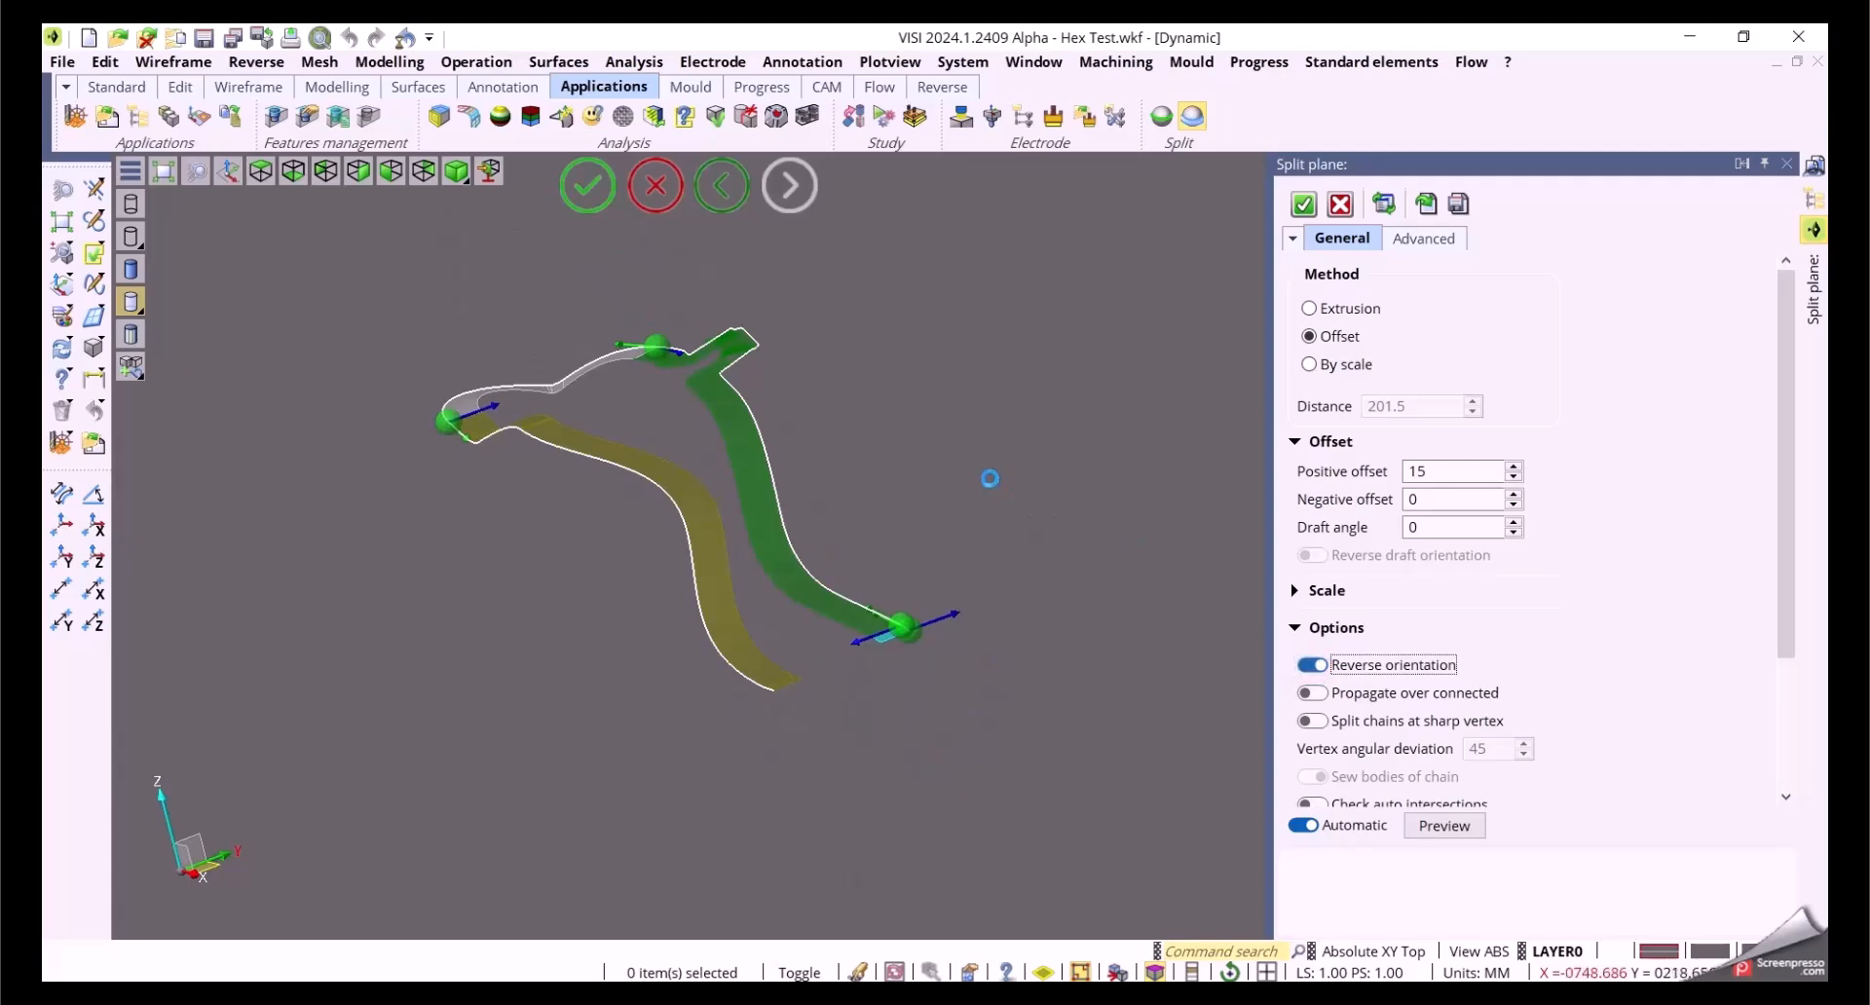
Step: Set the split plane's draft angle to 45 and try the reversed draft orientation
{"action": "left_click", "coordinate": [1451, 526]}
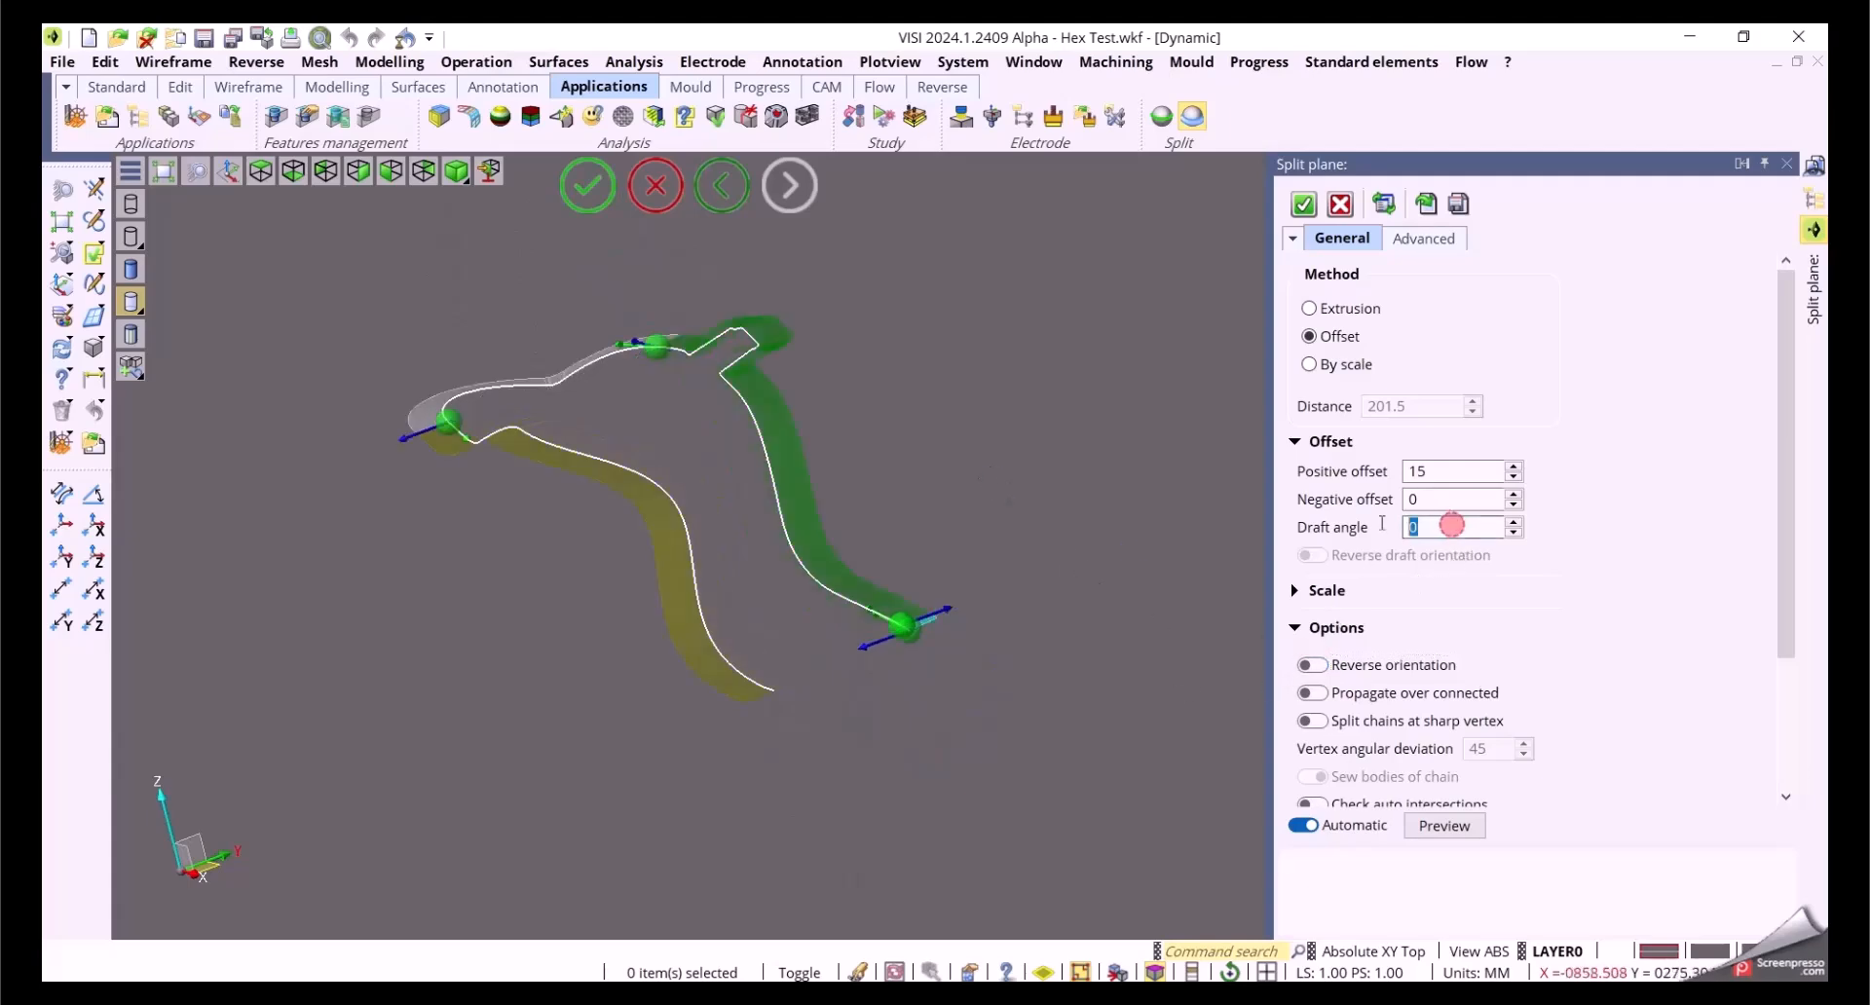
{"action": "type", "text": "45"}
{"action": "mouse_move", "coordinate": [935, 475]}
{"action": "middle_mouse_down"}
{"action": "mouse_move", "coordinate": [890, 480]}
{"action": "mouse_move", "coordinate": [927, 481]}
{"action": "middle_mouse_up"}
{"action": "left_click", "coordinate": [1332, 557]}
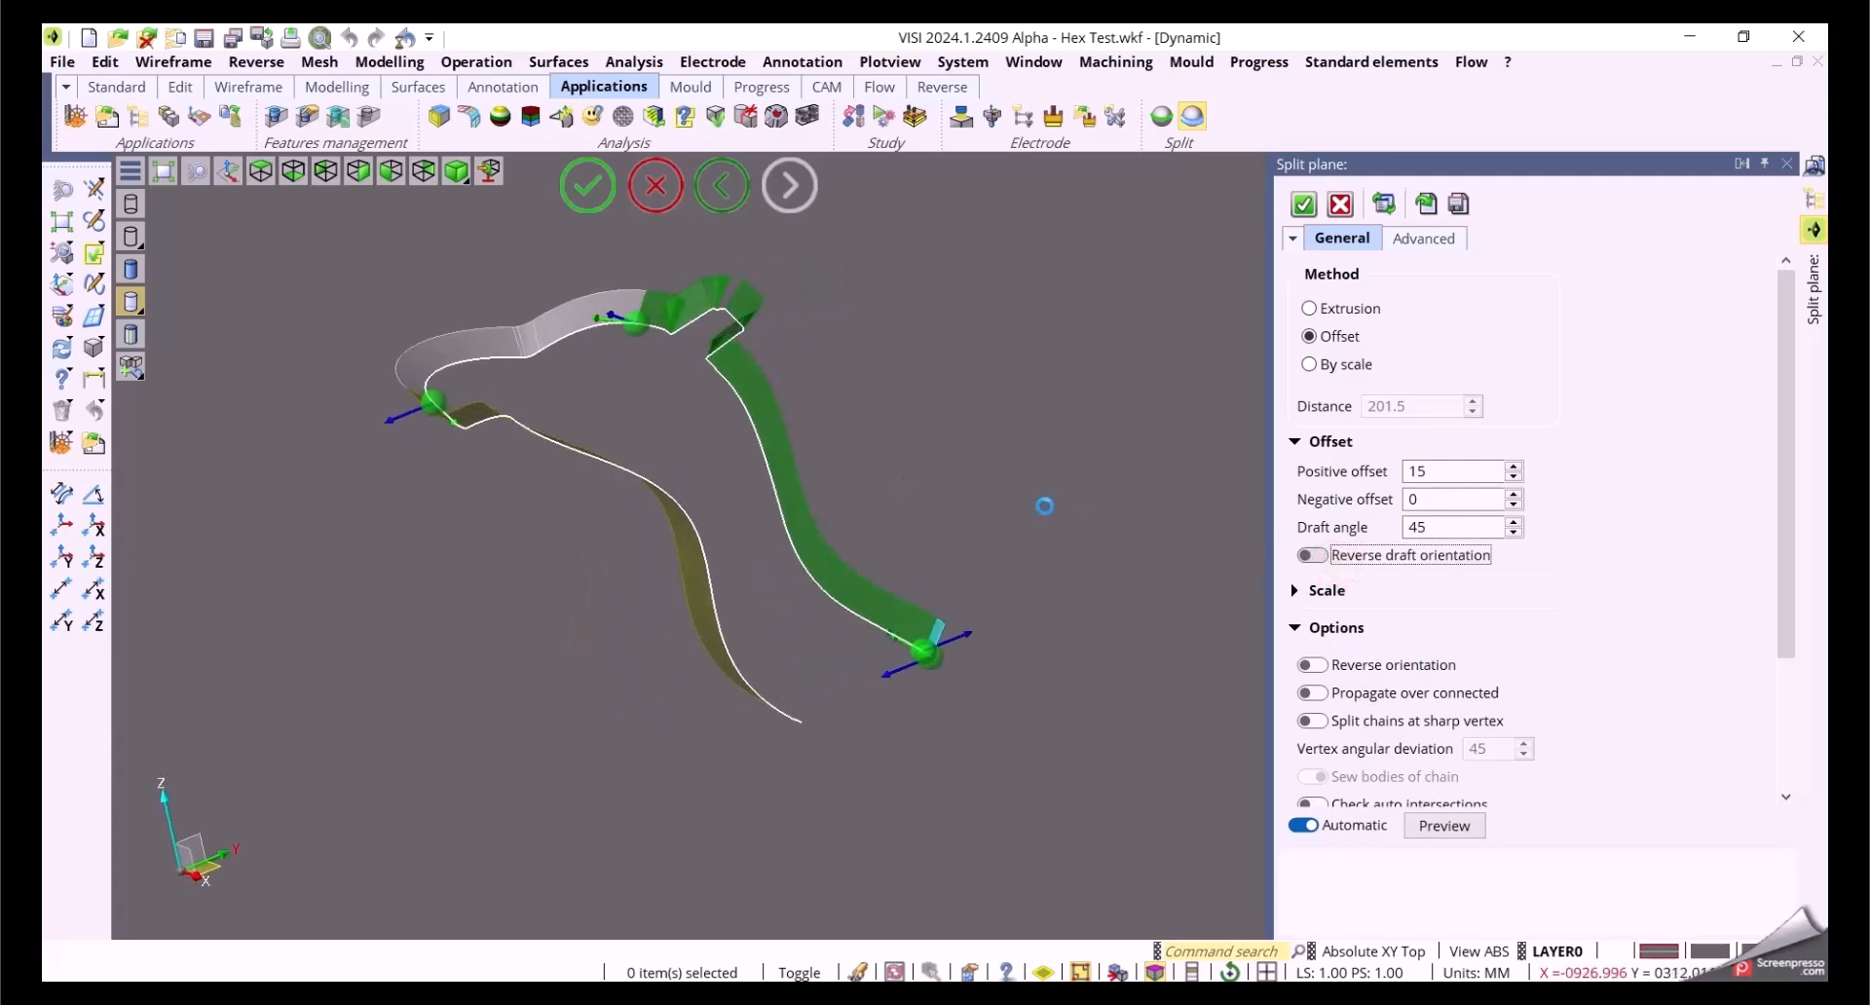
{"action": "mouse_move", "coordinate": [1044, 507]}
{"action": "middle_mouse_down"}
{"action": "mouse_move", "coordinate": [967, 502]}
{"action": "mouse_move", "coordinate": [1031, 502]}
{"action": "middle_mouse_up"}
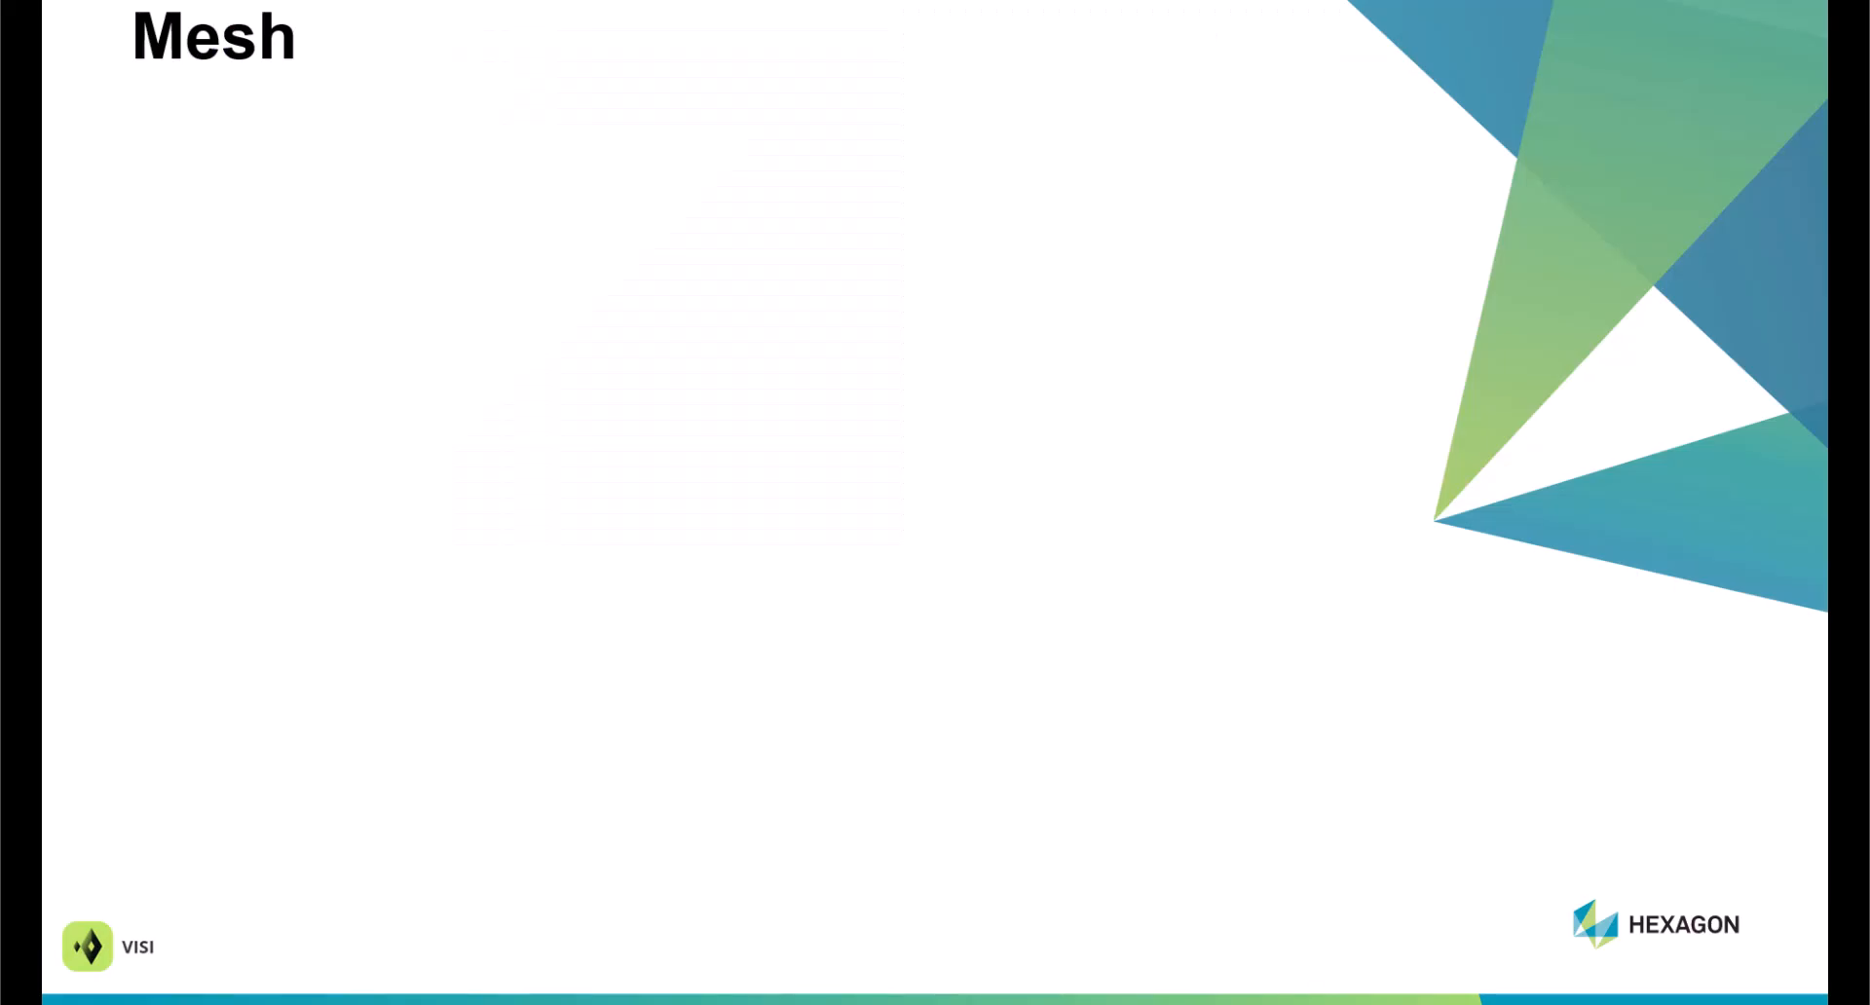
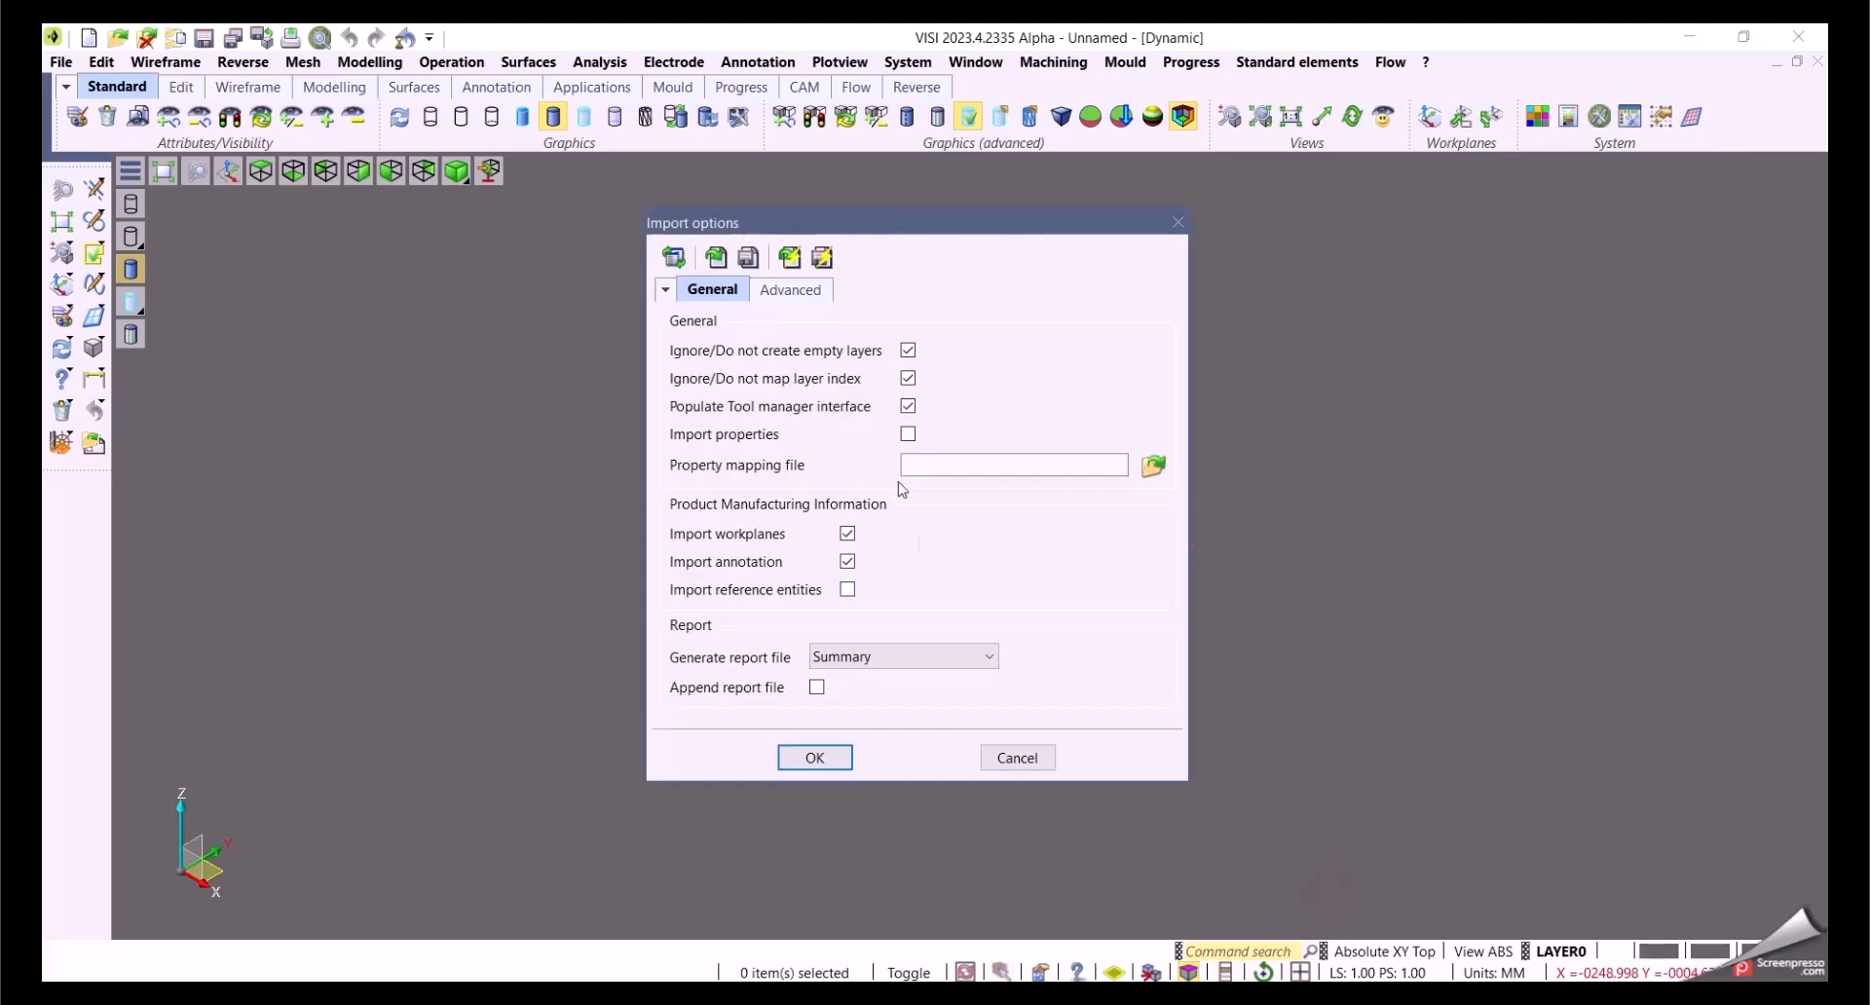
Step: Import the JT mesh with the current import options, without loading the report file, and fit the whole mesh in view
{"action": "left_click", "coordinate": [809, 752]}
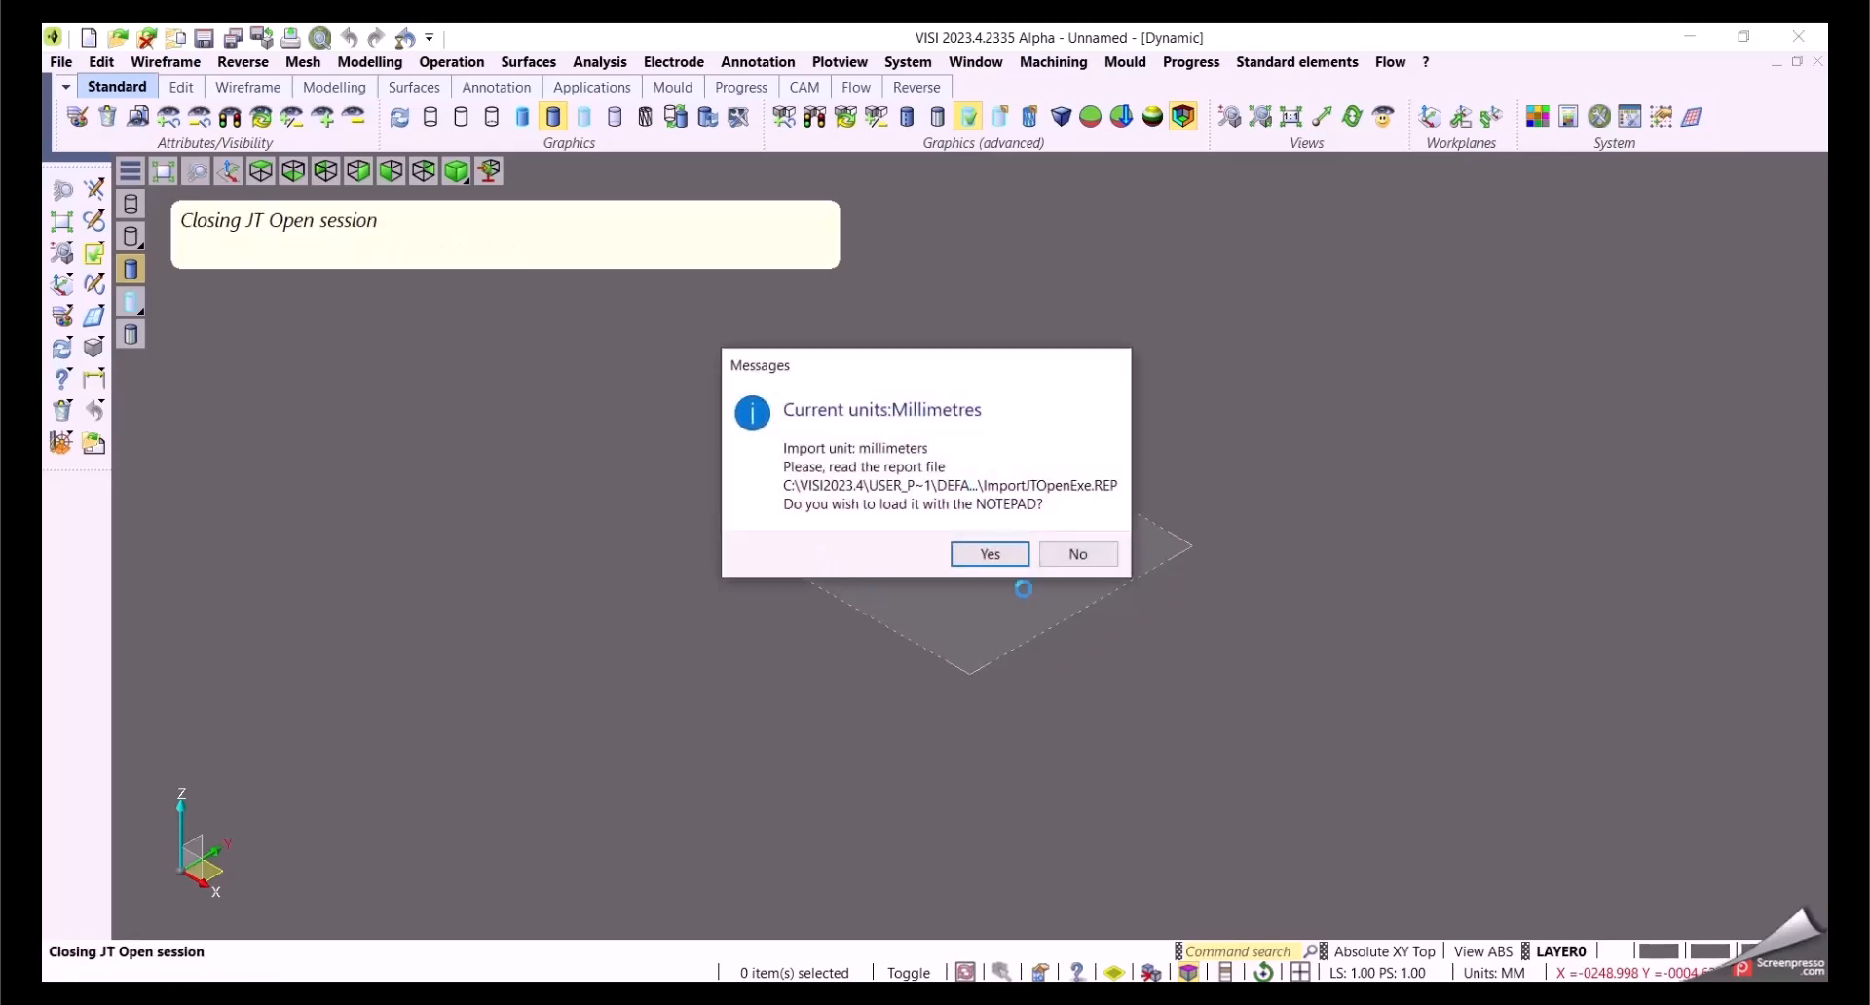
{"action": "left_click", "coordinate": [1069, 549]}
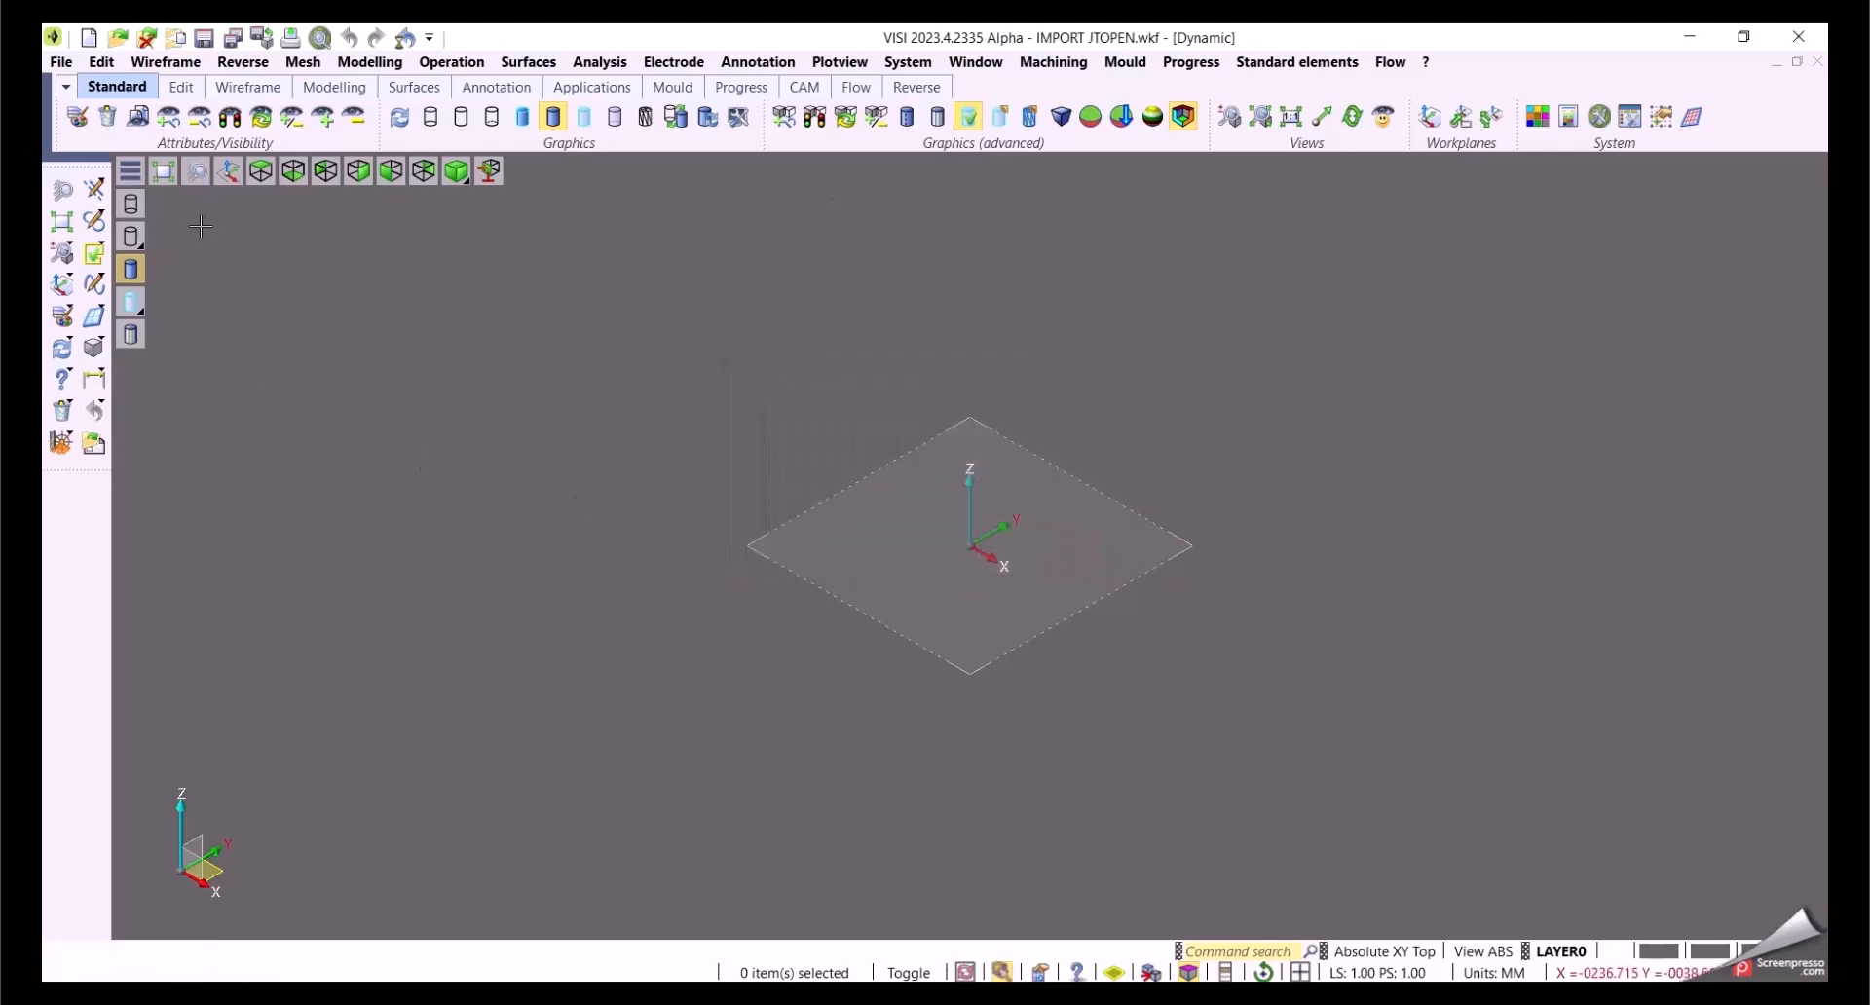
{"action": "left_click", "coordinate": [164, 172]}
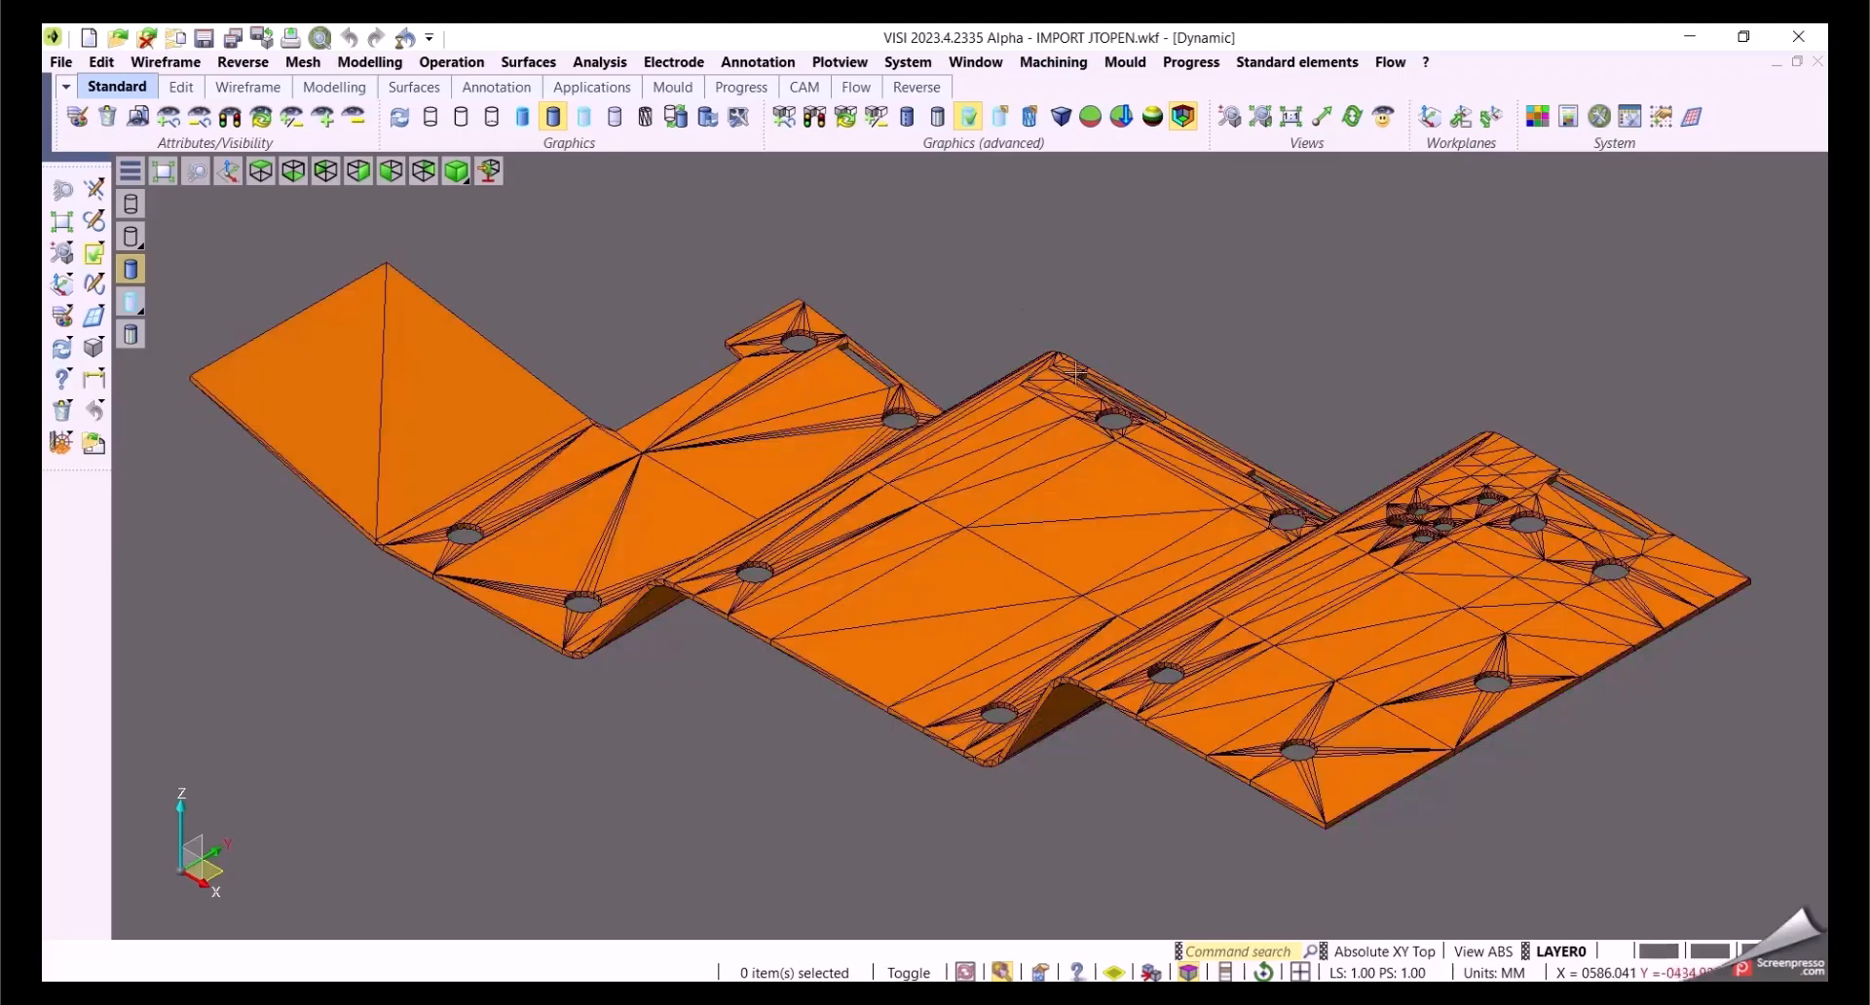
{"action": "middle_click_drag", "start_coordinate": [1156, 423], "coordinate": [1165, 516]}
{"action": "scroll", "coordinate": [1006, 428], "scroll_direction": "down", "scroll_amount": 3}
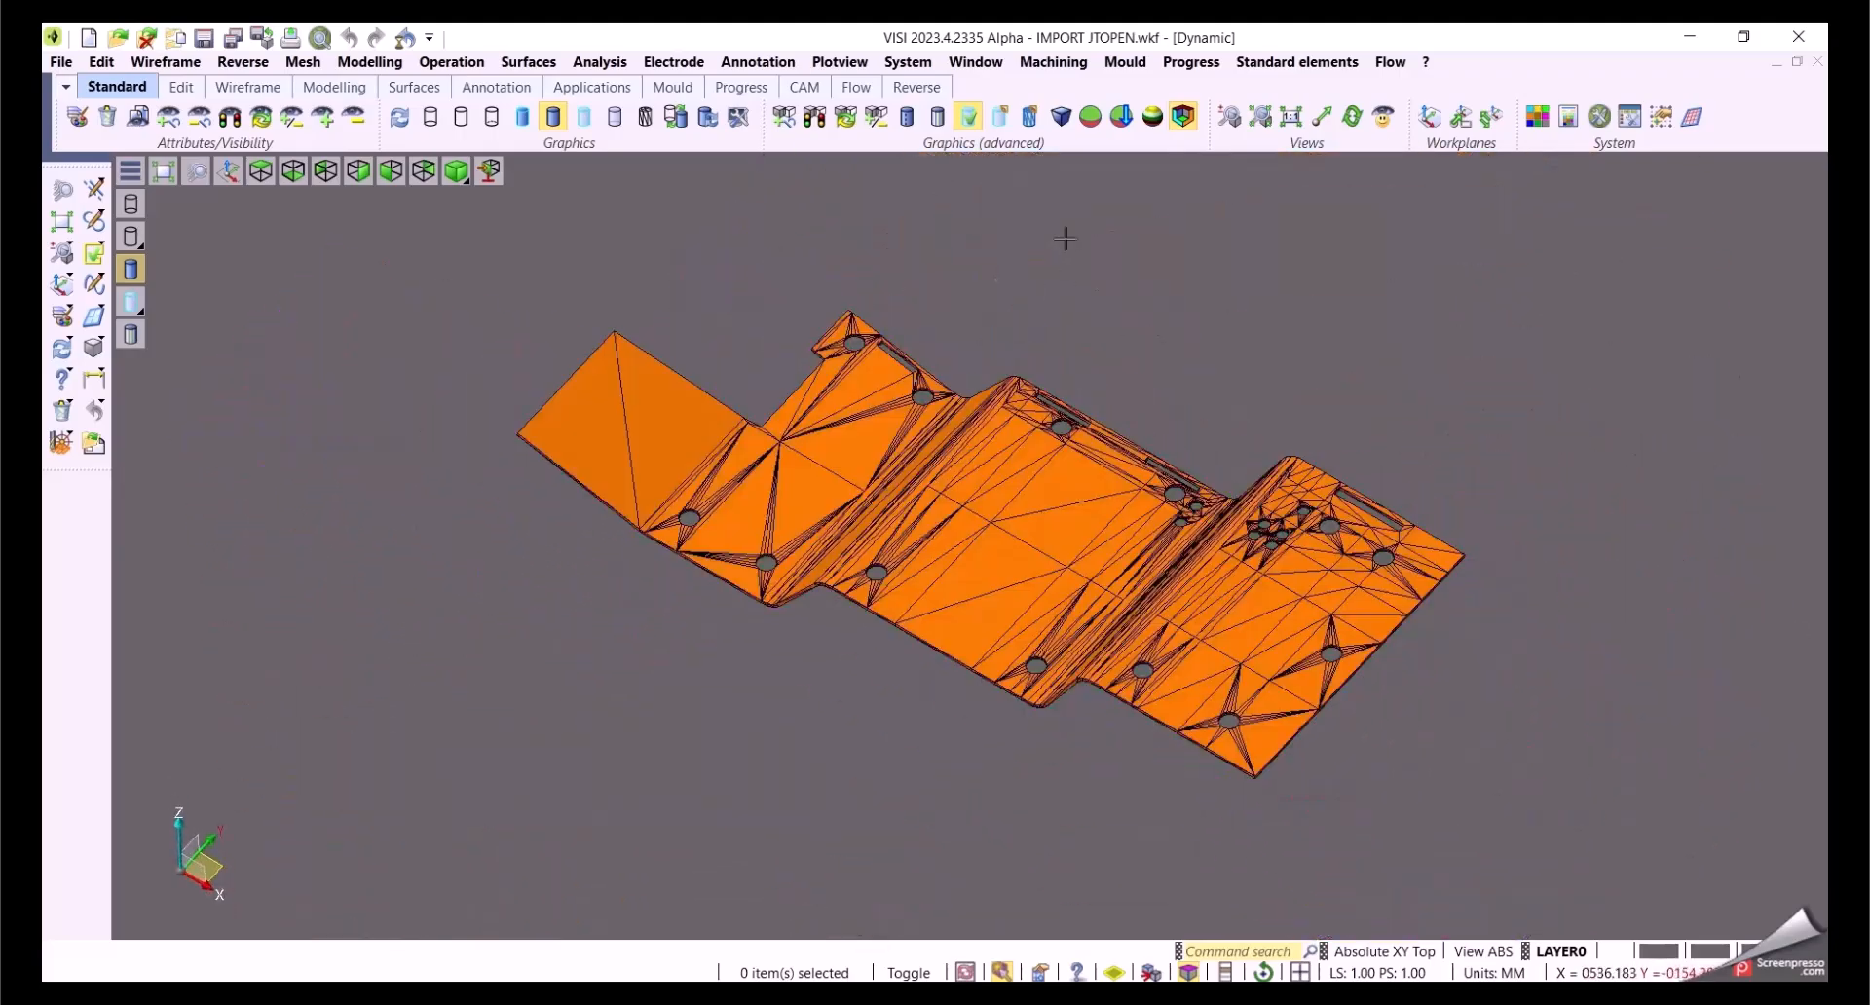
Step: Run the mesh Check on the whole imported plate to examine how its facets are connected
{"action": "left_click", "coordinate": [303, 61]}
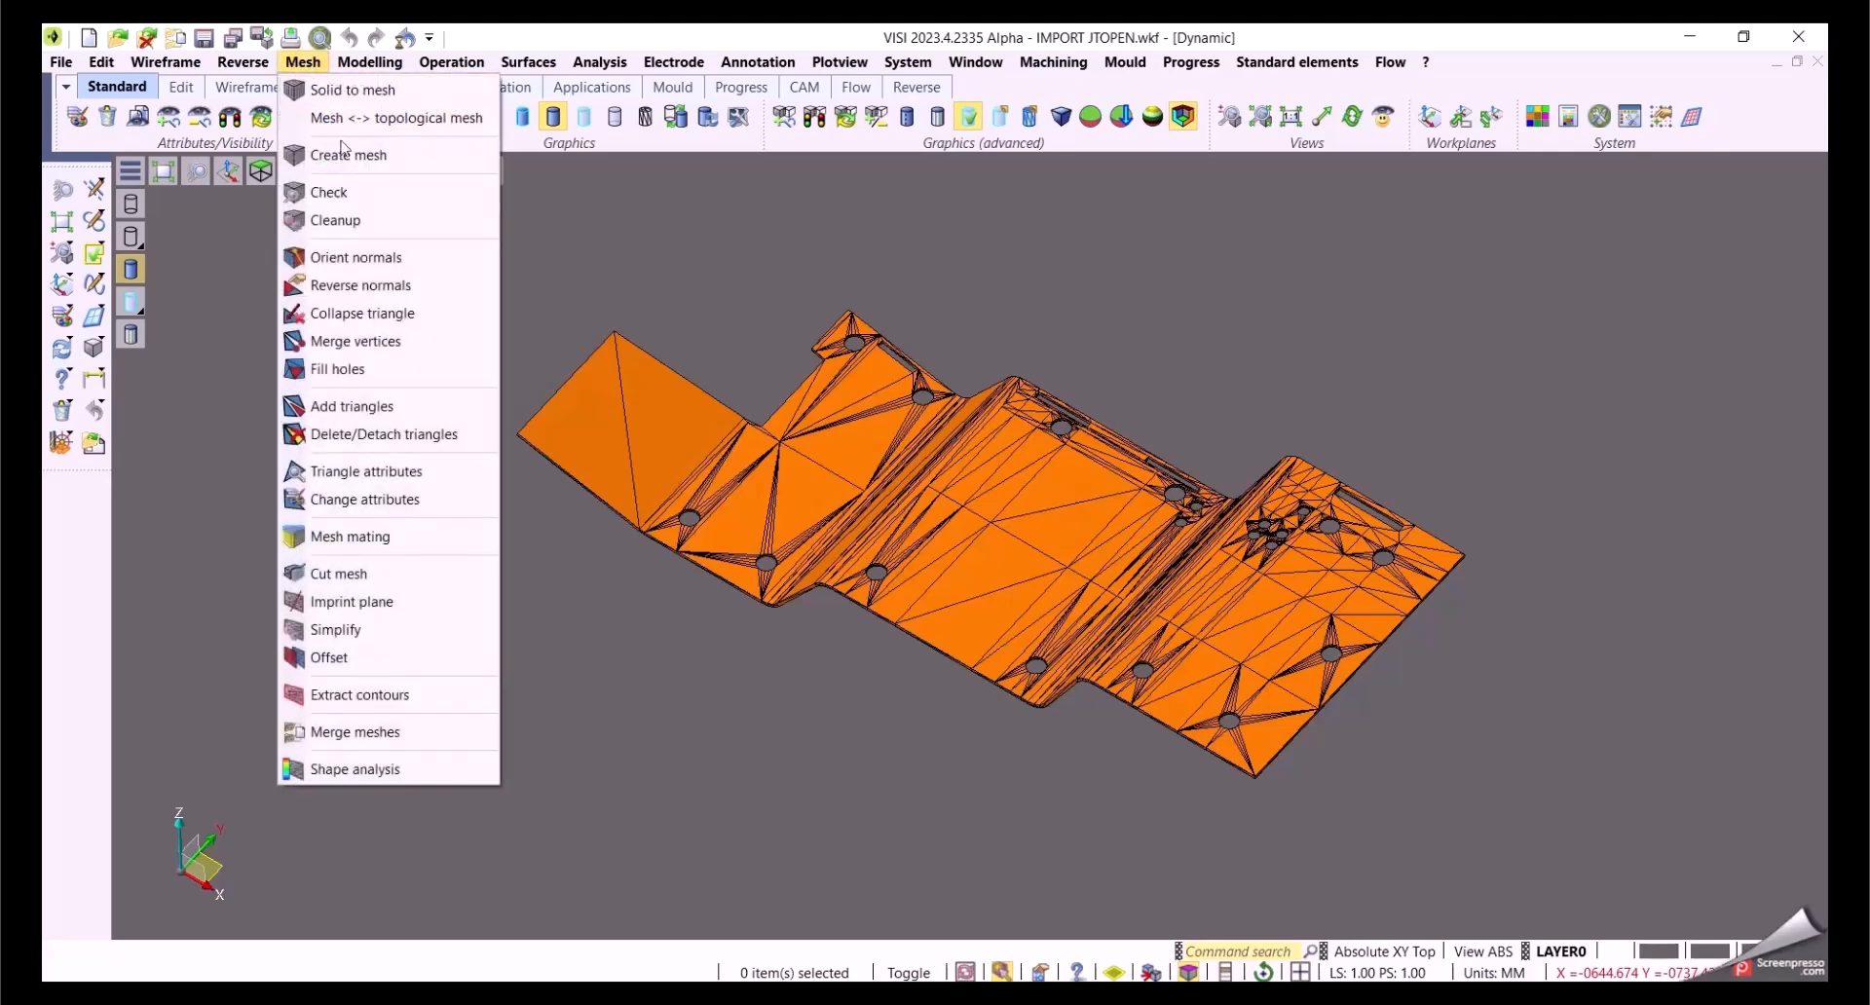
{"action": "left_click", "coordinate": [348, 192]}
{"action": "left_click_drag", "start_coordinate": [448, 291], "coordinate": [1539, 792]}
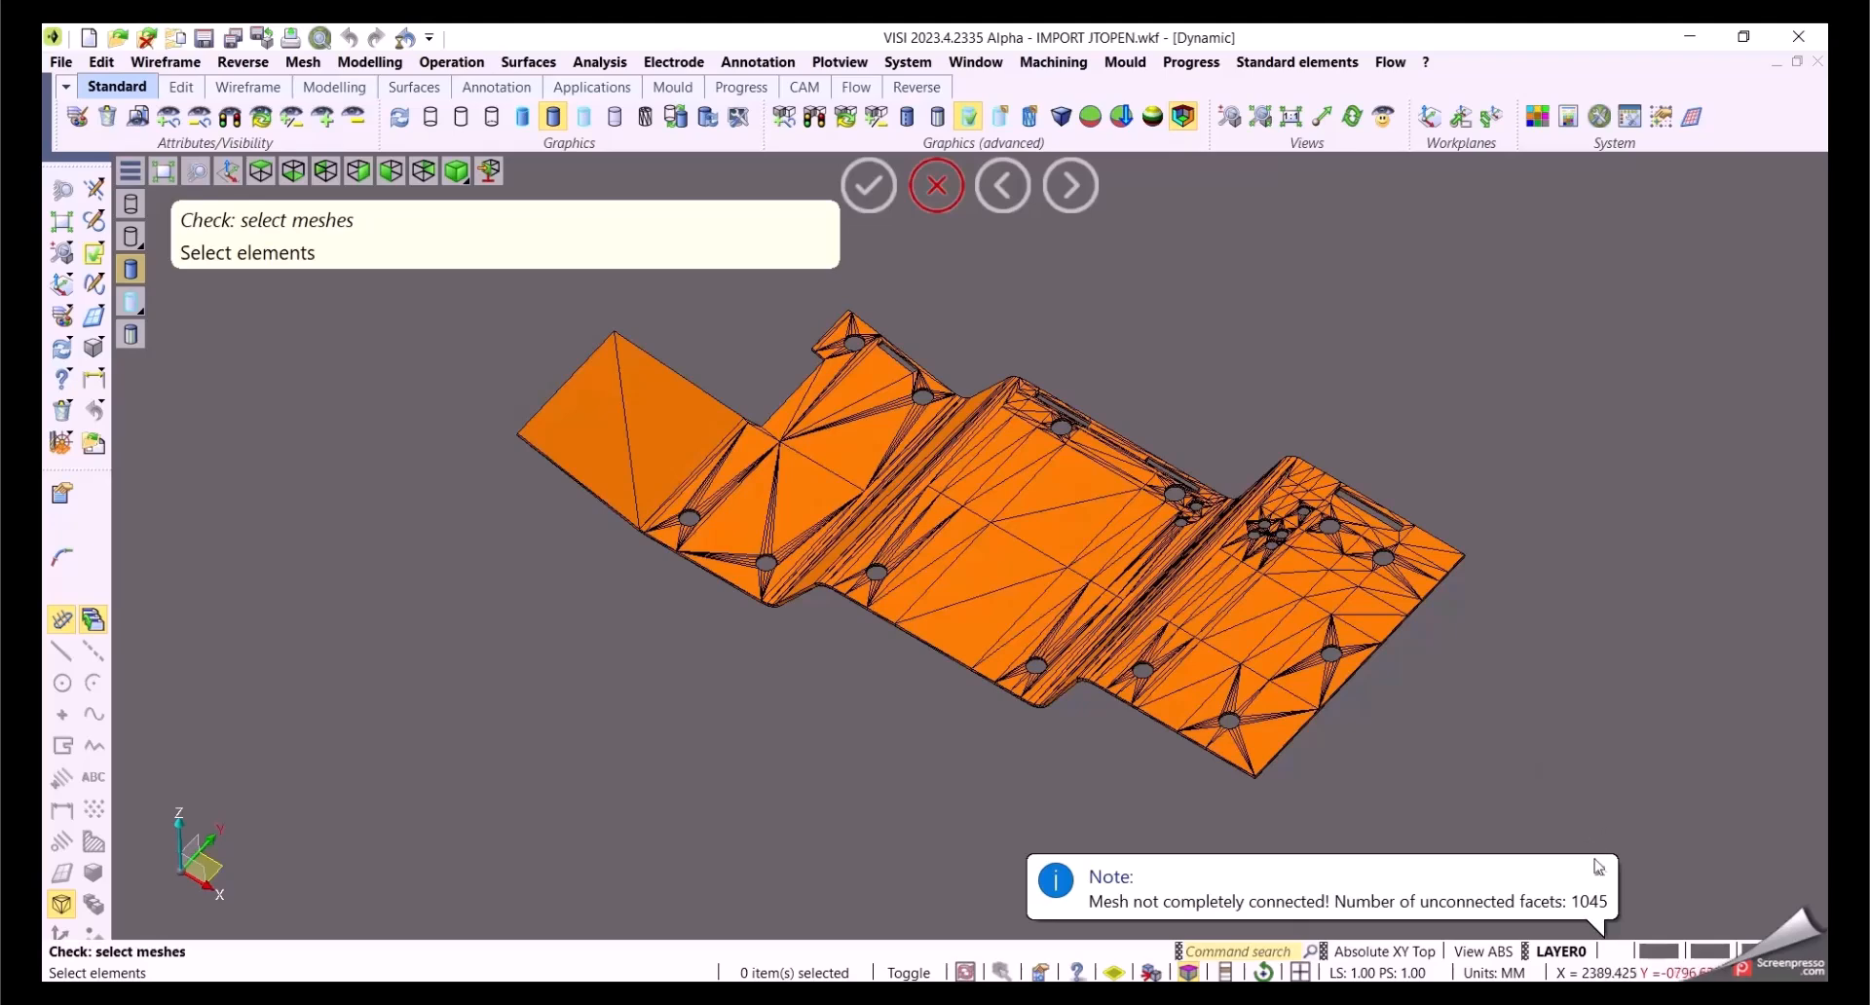
{"action": "left_click", "coordinate": [1600, 872]}
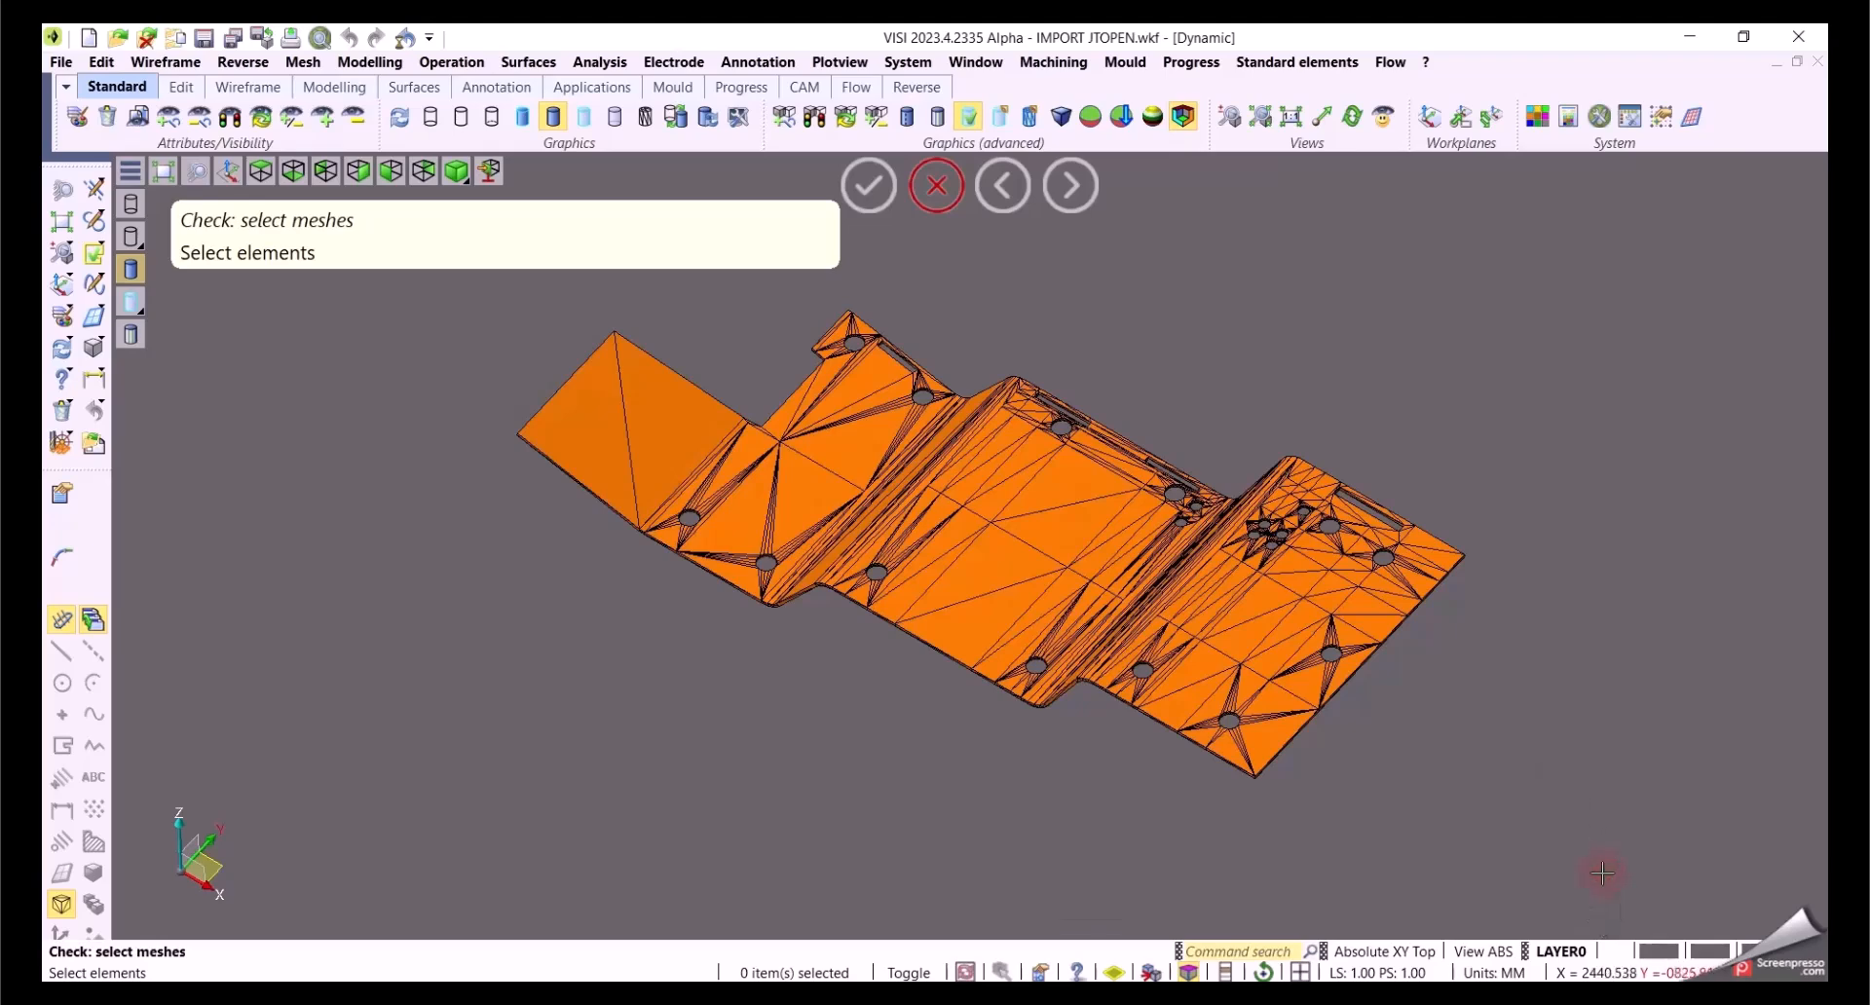
{"action": "right_click", "coordinate": [431, 535]}
Step: Clean up the whole mesh with simple hole filling enabled and a mesh tolerance of 0.01, and apply the repair
{"action": "left_click", "coordinate": [303, 63]}
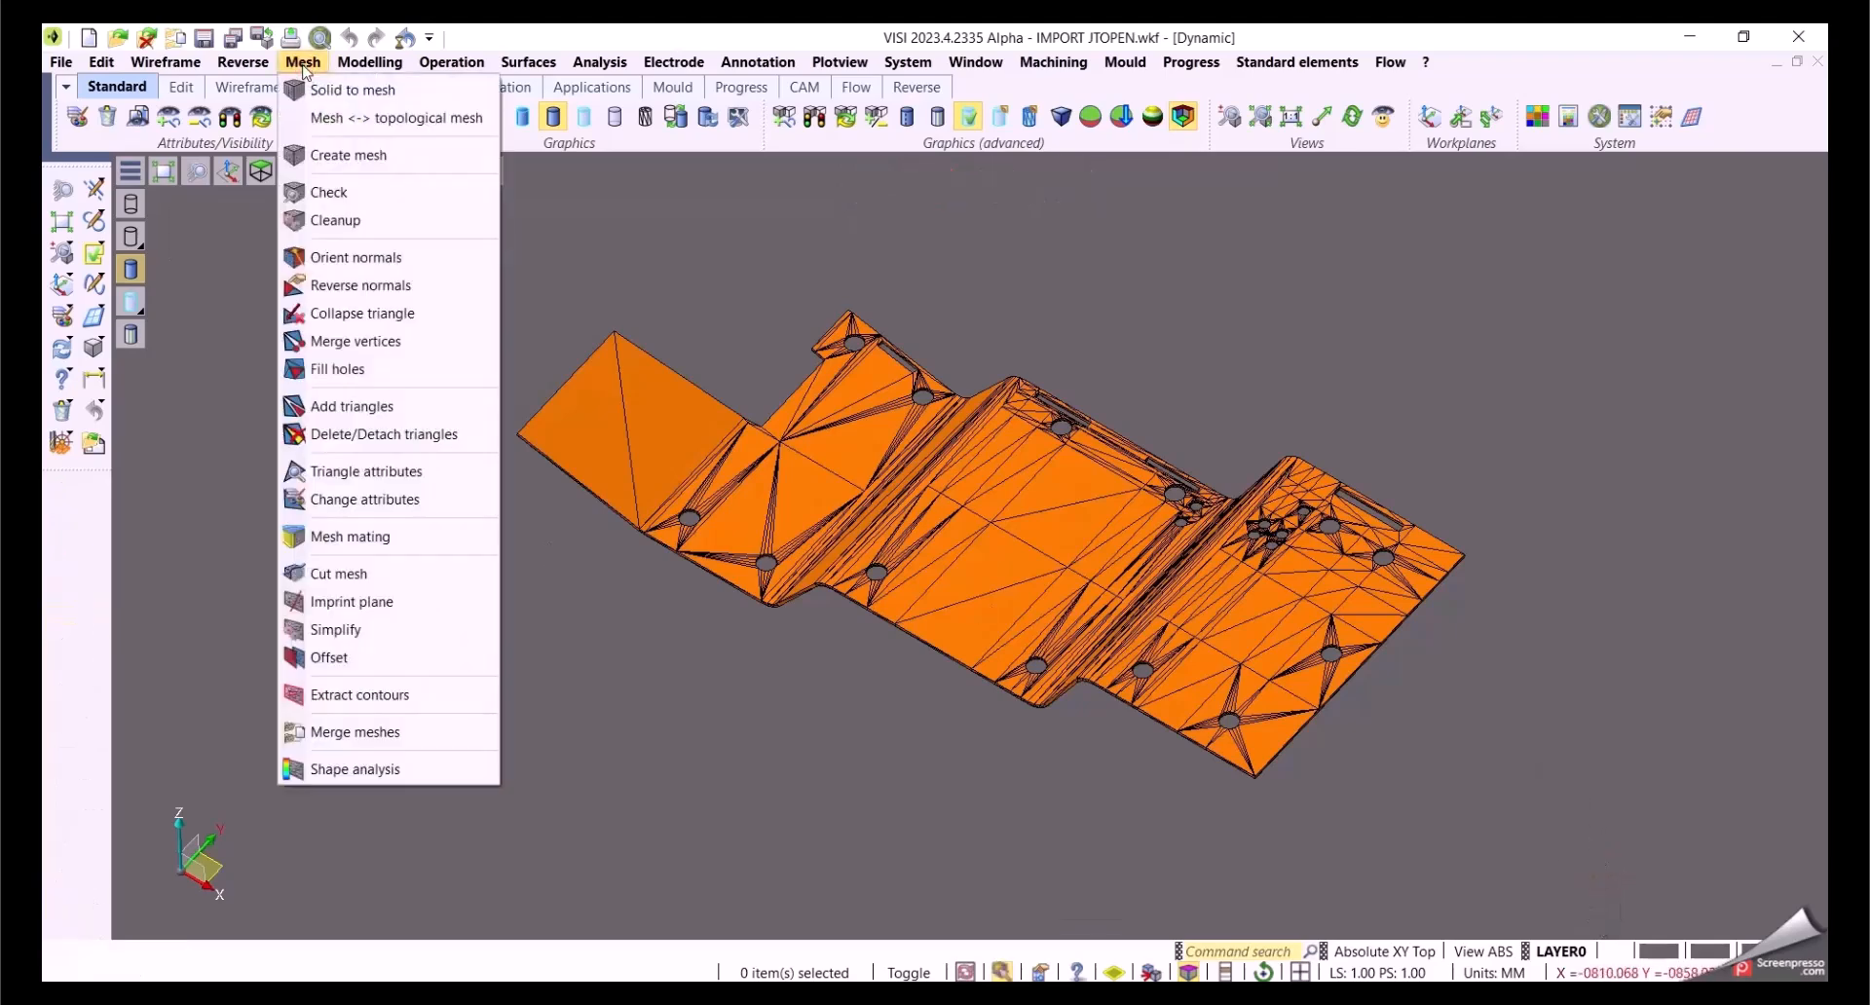
{"action": "left_click", "coordinate": [321, 213]}
{"action": "left_click_drag", "start_coordinate": [416, 295], "coordinate": [1522, 794]}
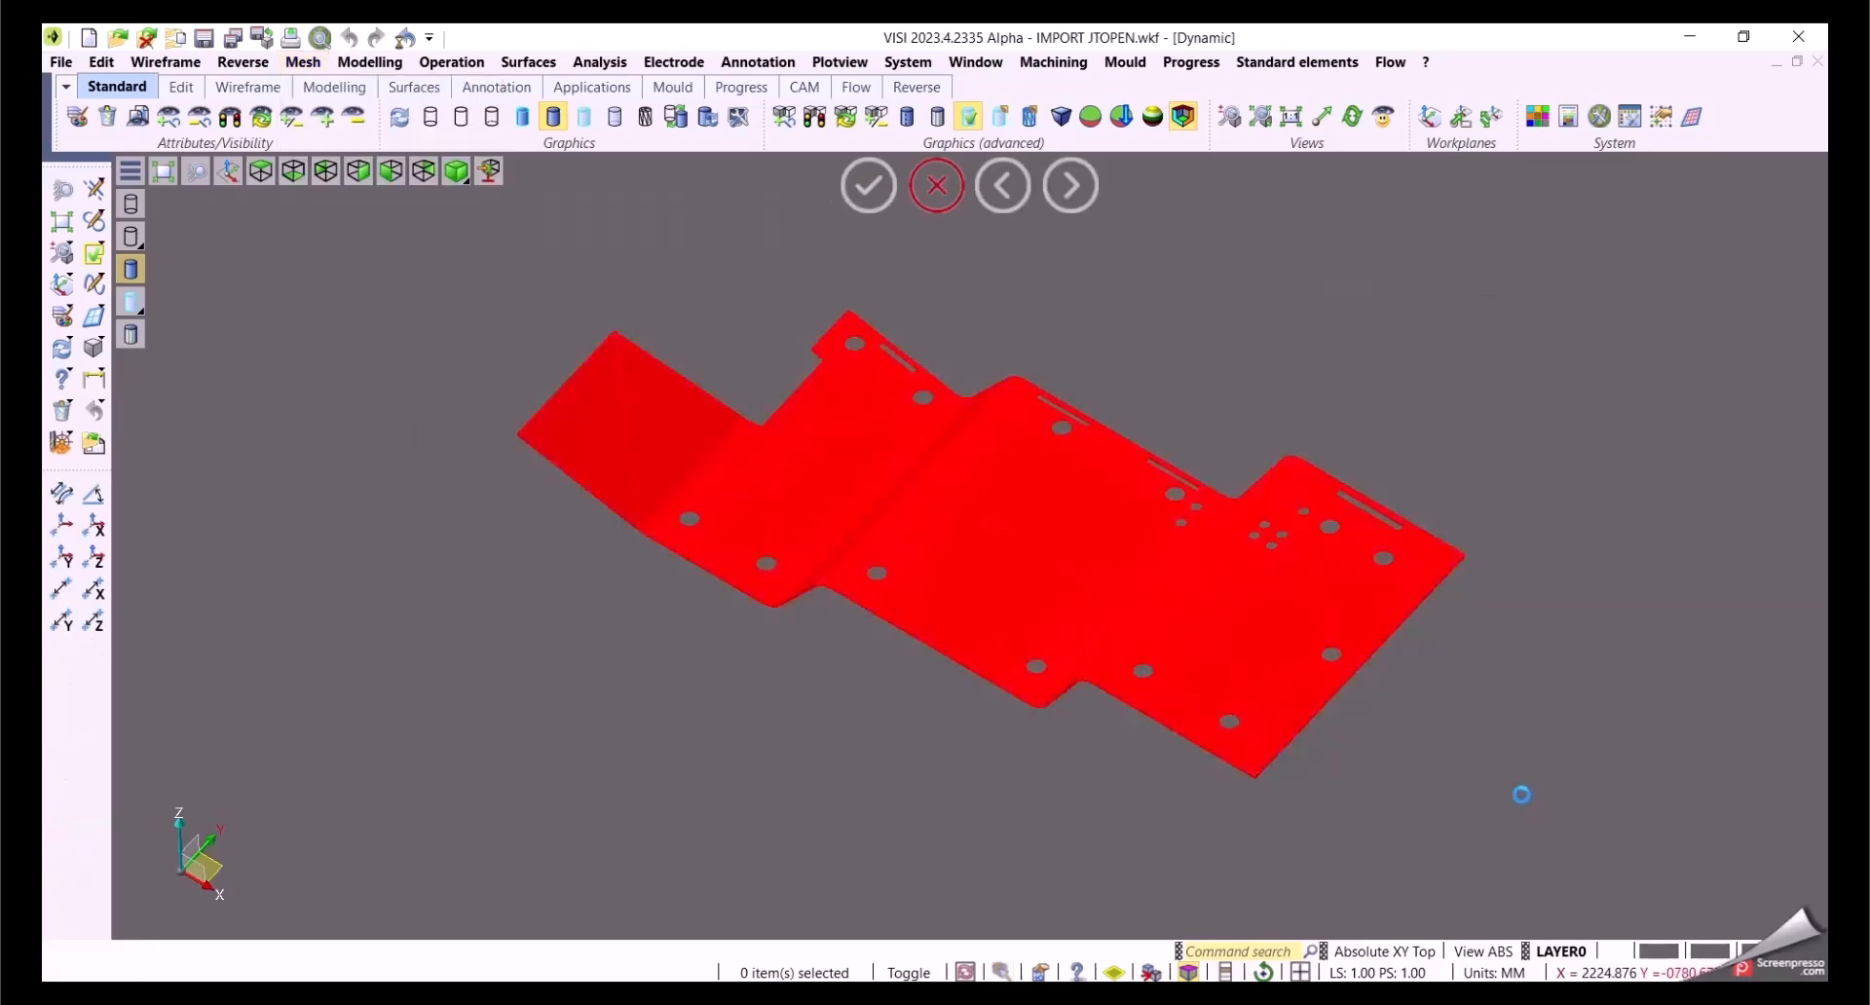
{"action": "left_click", "coordinate": [1302, 253]}
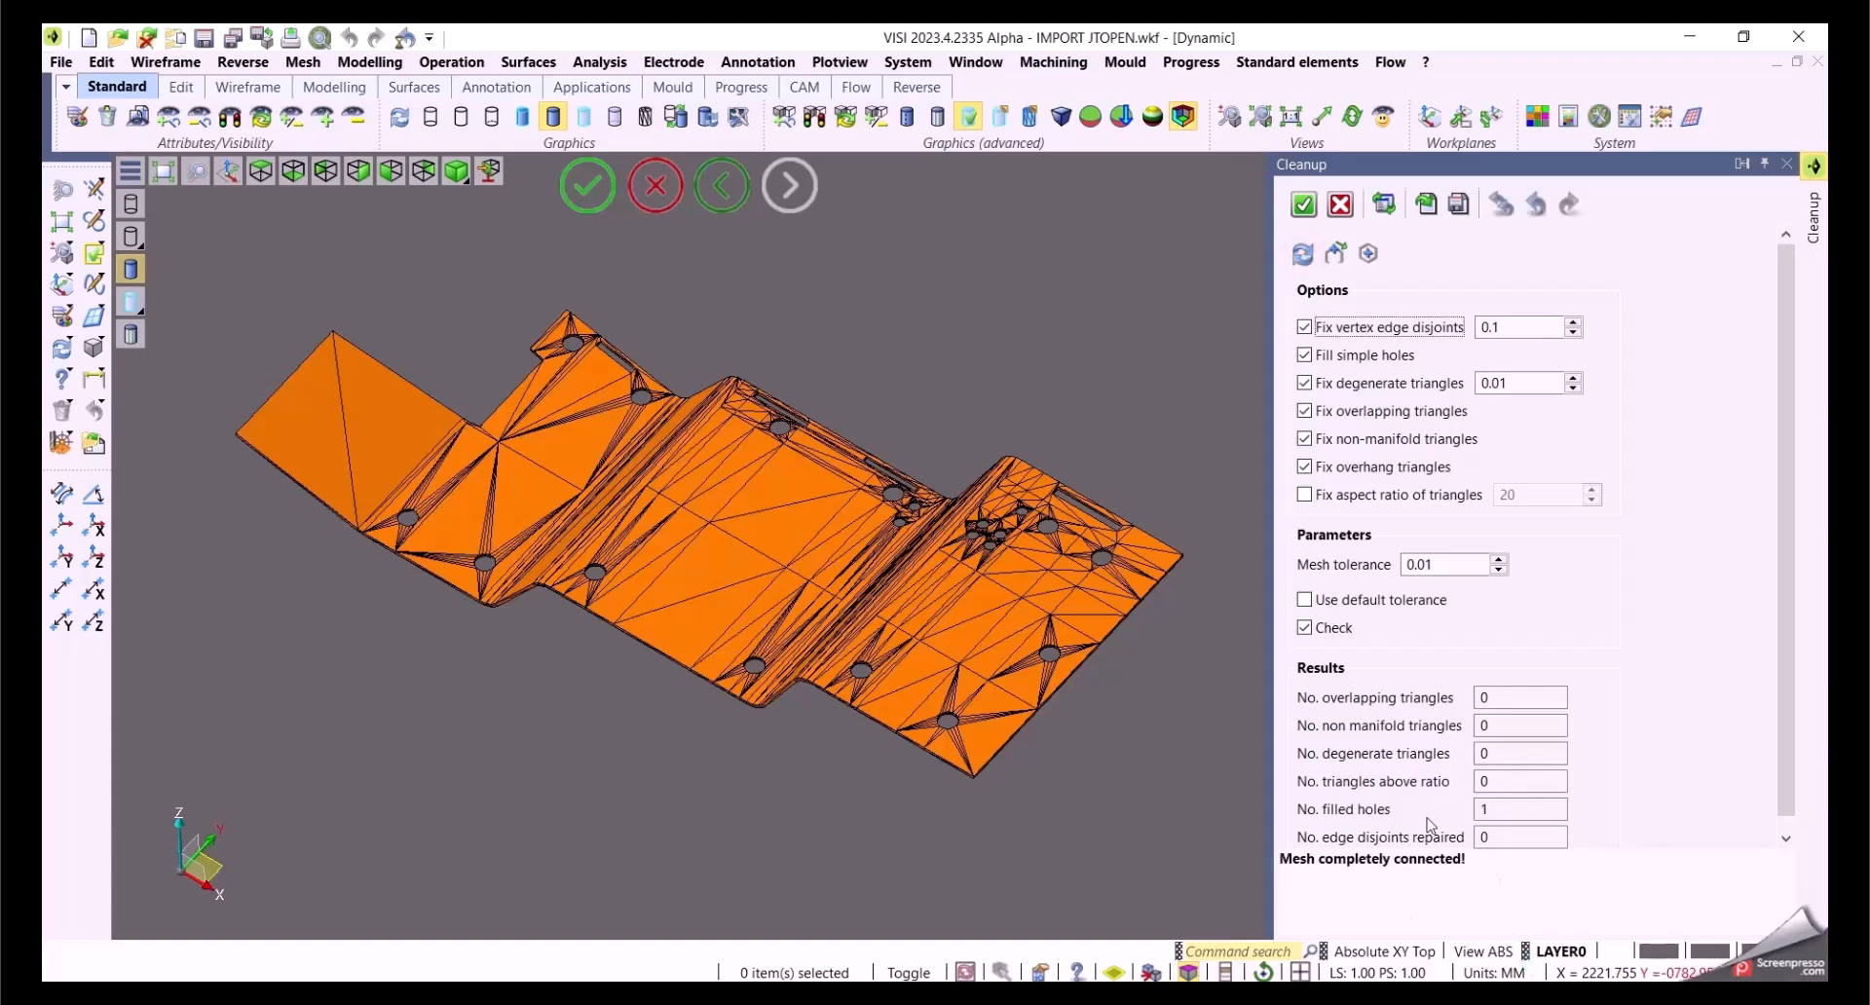
{"action": "left_click", "coordinate": [1305, 207]}
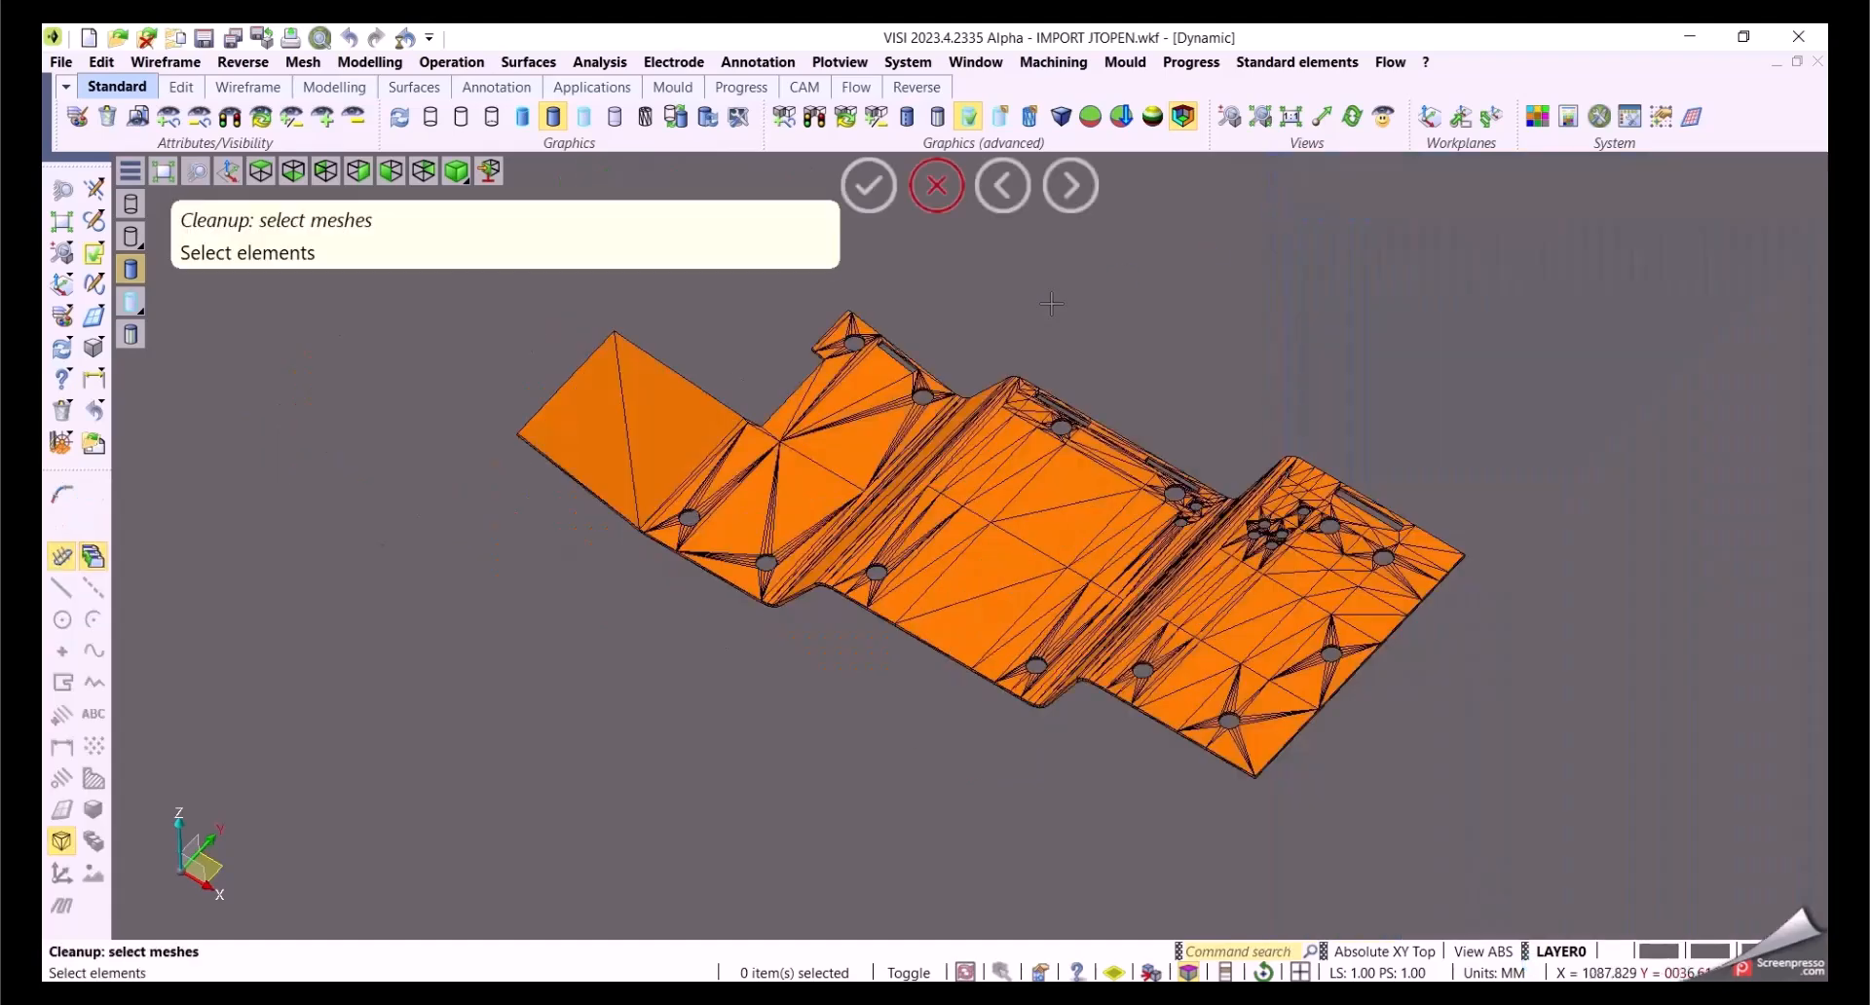
{"action": "right_click", "coordinate": [1092, 304]}
Step: Convert all the meshes to topological meshes with surface sewing, closing to solid, deletion of the originals and retained attributes
{"action": "left_click", "coordinate": [313, 64]}
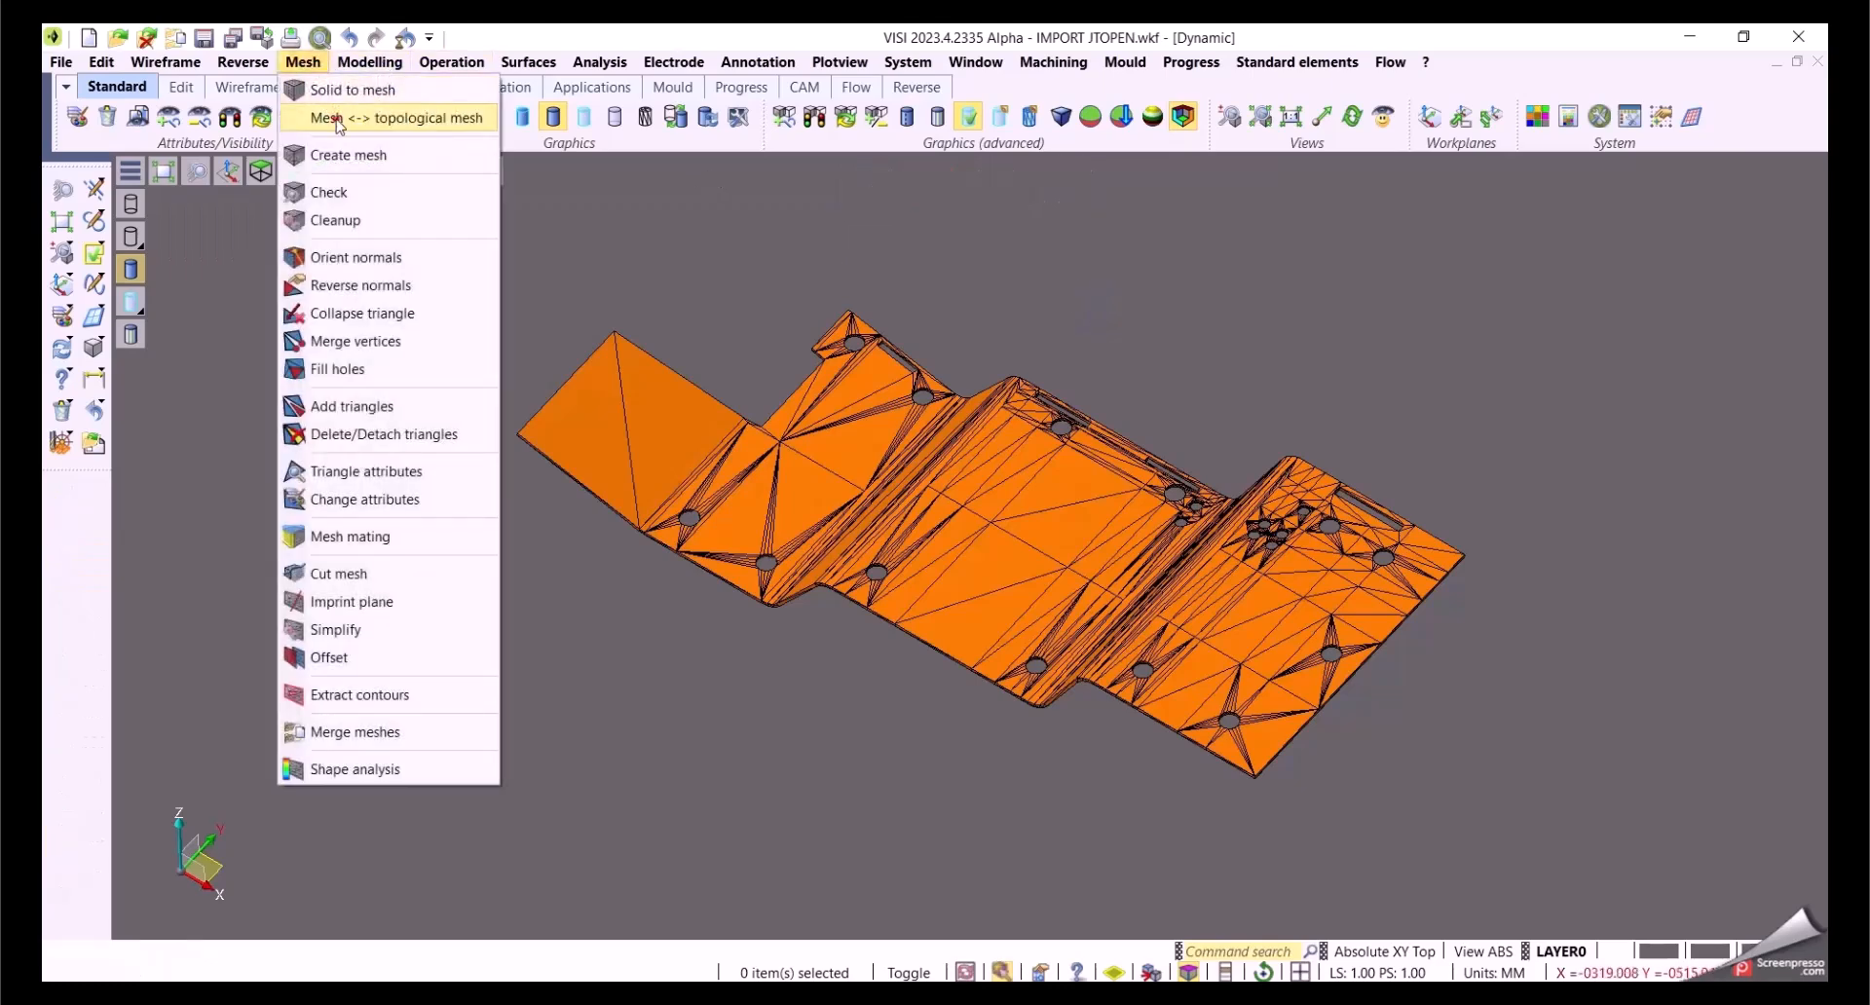
{"action": "left_click", "coordinate": [339, 118]}
{"action": "left_click_drag", "start_coordinate": [460, 281], "coordinate": [1555, 819]}
{"action": "right_click", "coordinate": [1482, 743]}
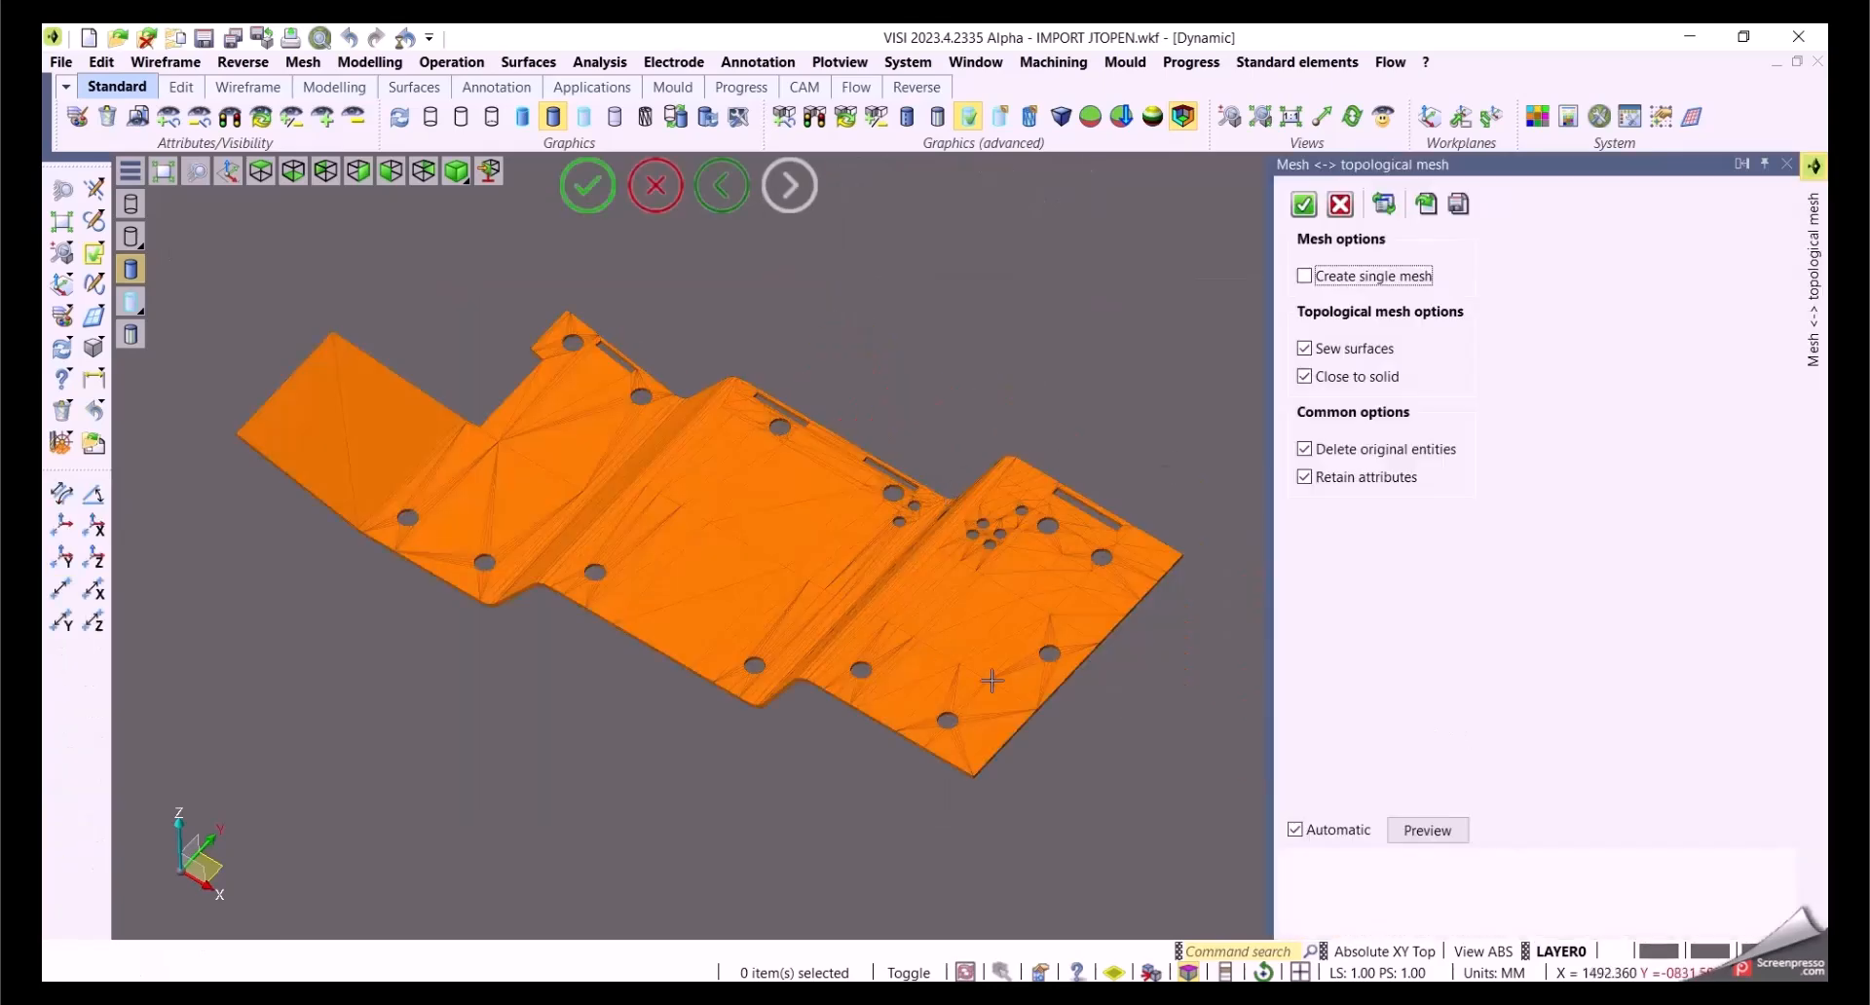
{"action": "right_click", "coordinate": [1136, 328]}
{"action": "mouse_move", "coordinate": [1136, 327]}
{"action": "middle_mouse_down"}
{"action": "mouse_move", "coordinate": [1133, 277]}
{"action": "mouse_move", "coordinate": [1153, 379]}
{"action": "middle_mouse_up"}
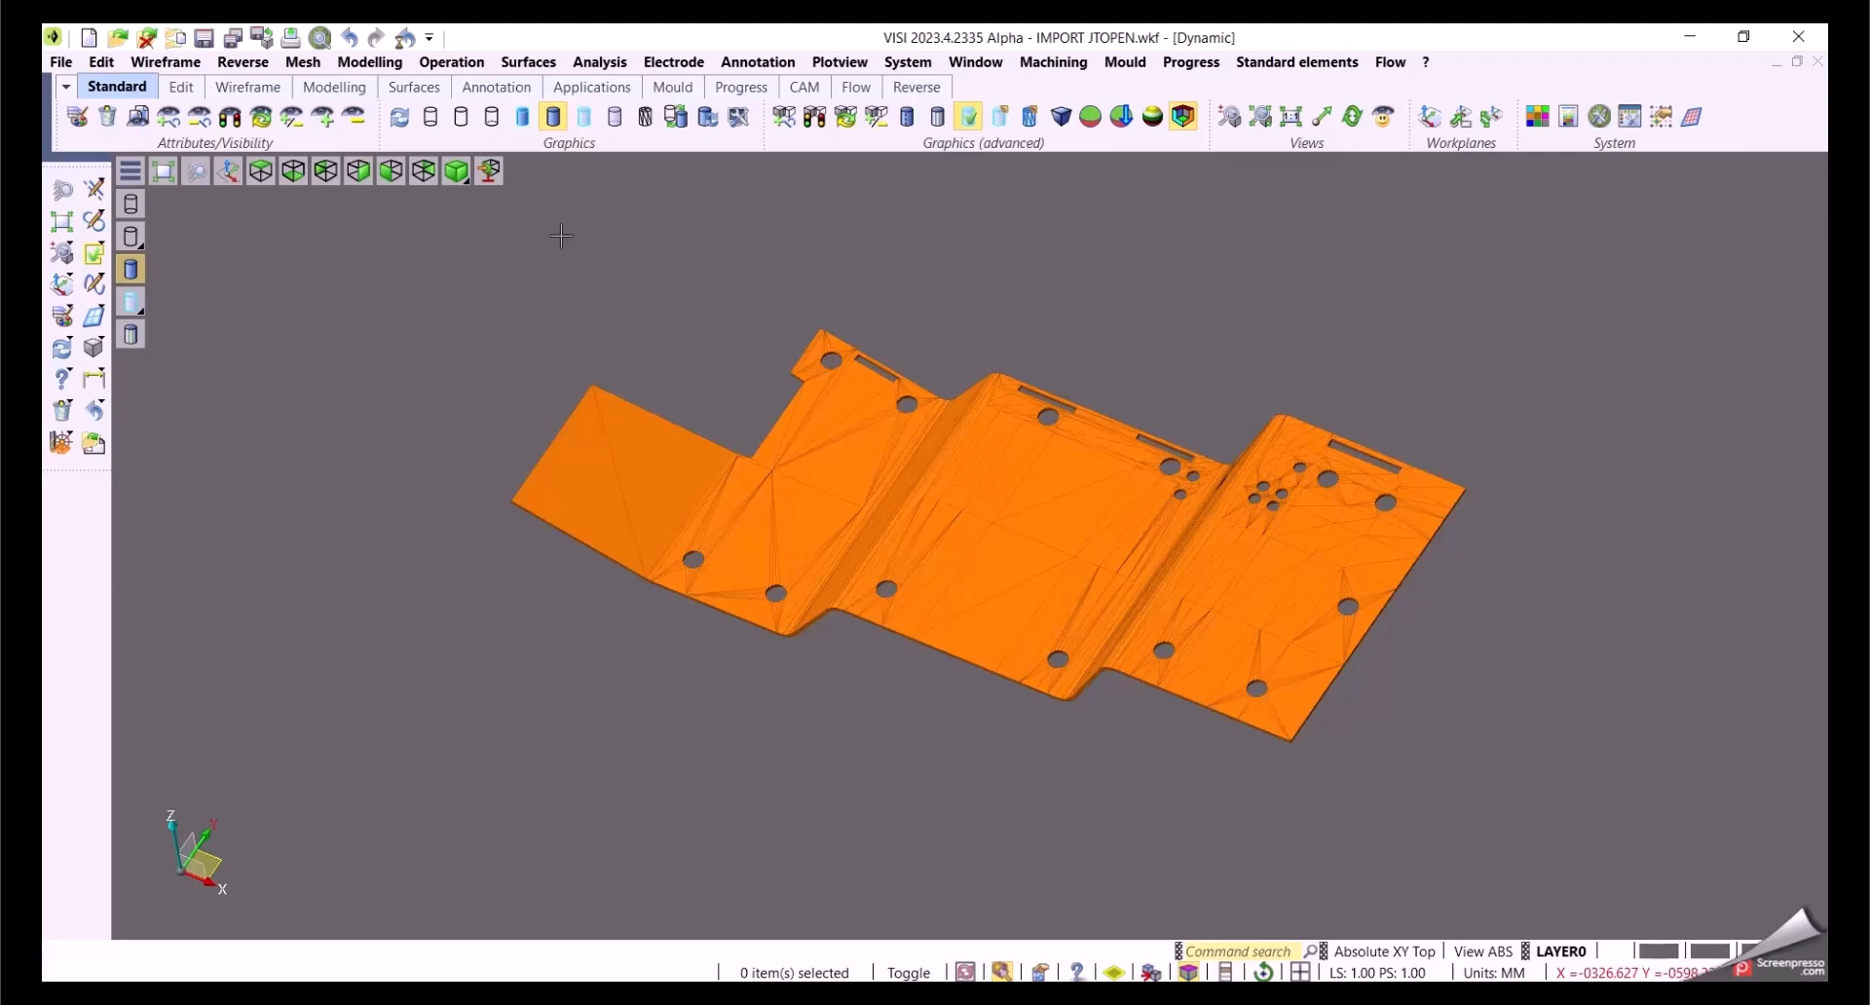
Step: Move the topological mesh transparency slightly closer to its minimum in the graphics settings
{"action": "left_click", "coordinate": [1599, 116]}
{"action": "left_click", "coordinate": [1664, 194]}
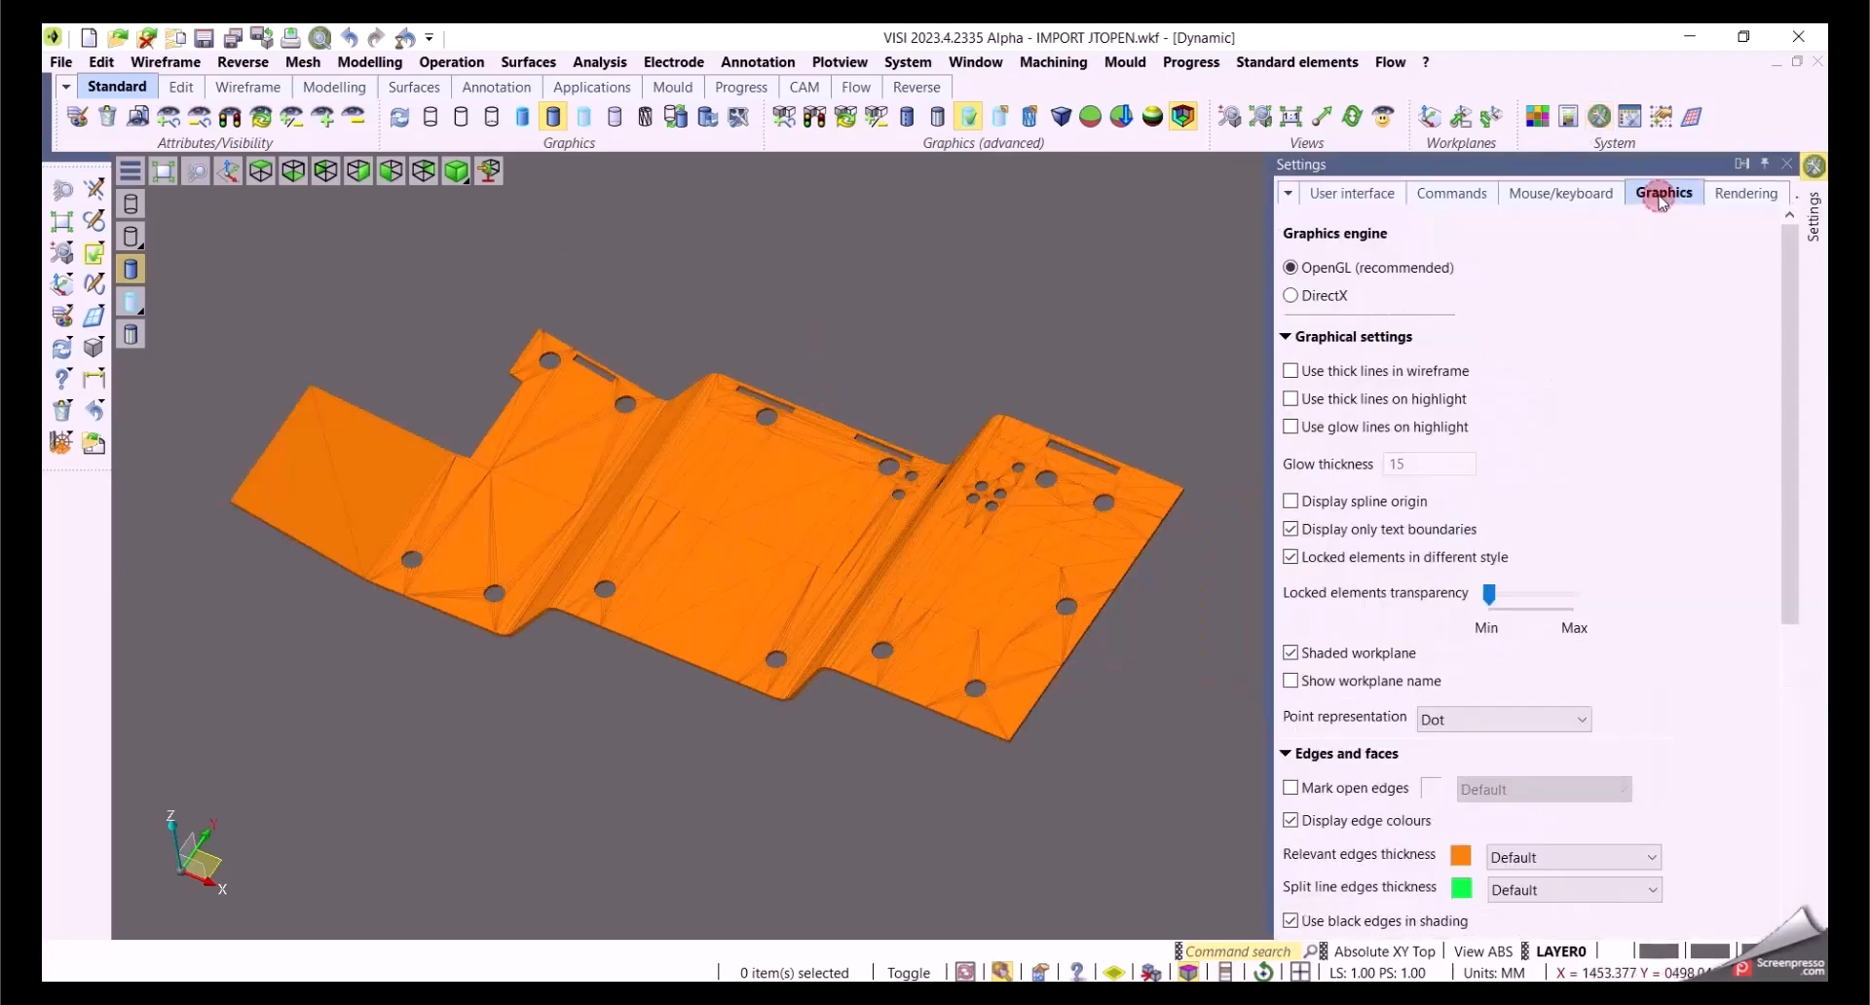
{"action": "scroll", "coordinate": [1795, 438], "scroll_direction": "down", "scroll_amount": 5}
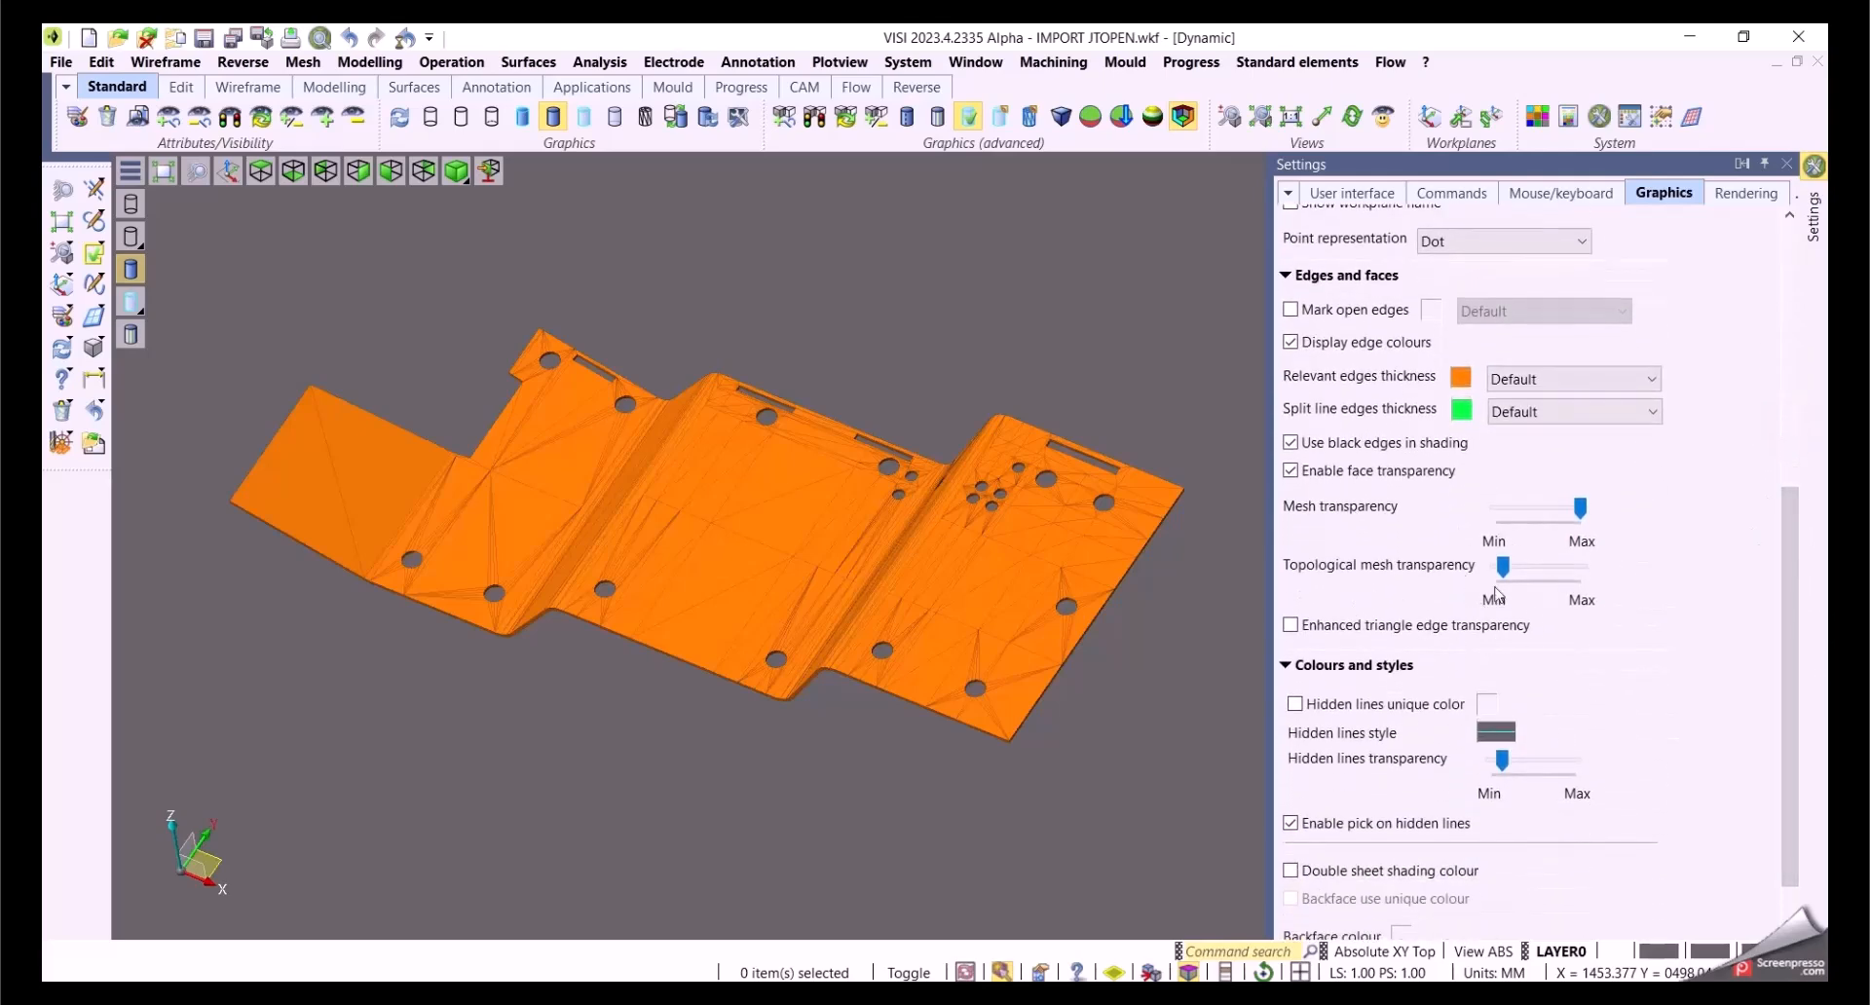
{"action": "mouse_move", "coordinate": [1505, 567]}
{"action": "left_mouse_down"}
{"action": "mouse_move", "coordinate": [1599, 576]}
{"action": "mouse_move", "coordinate": [1506, 582]}
{"action": "left_mouse_up"}
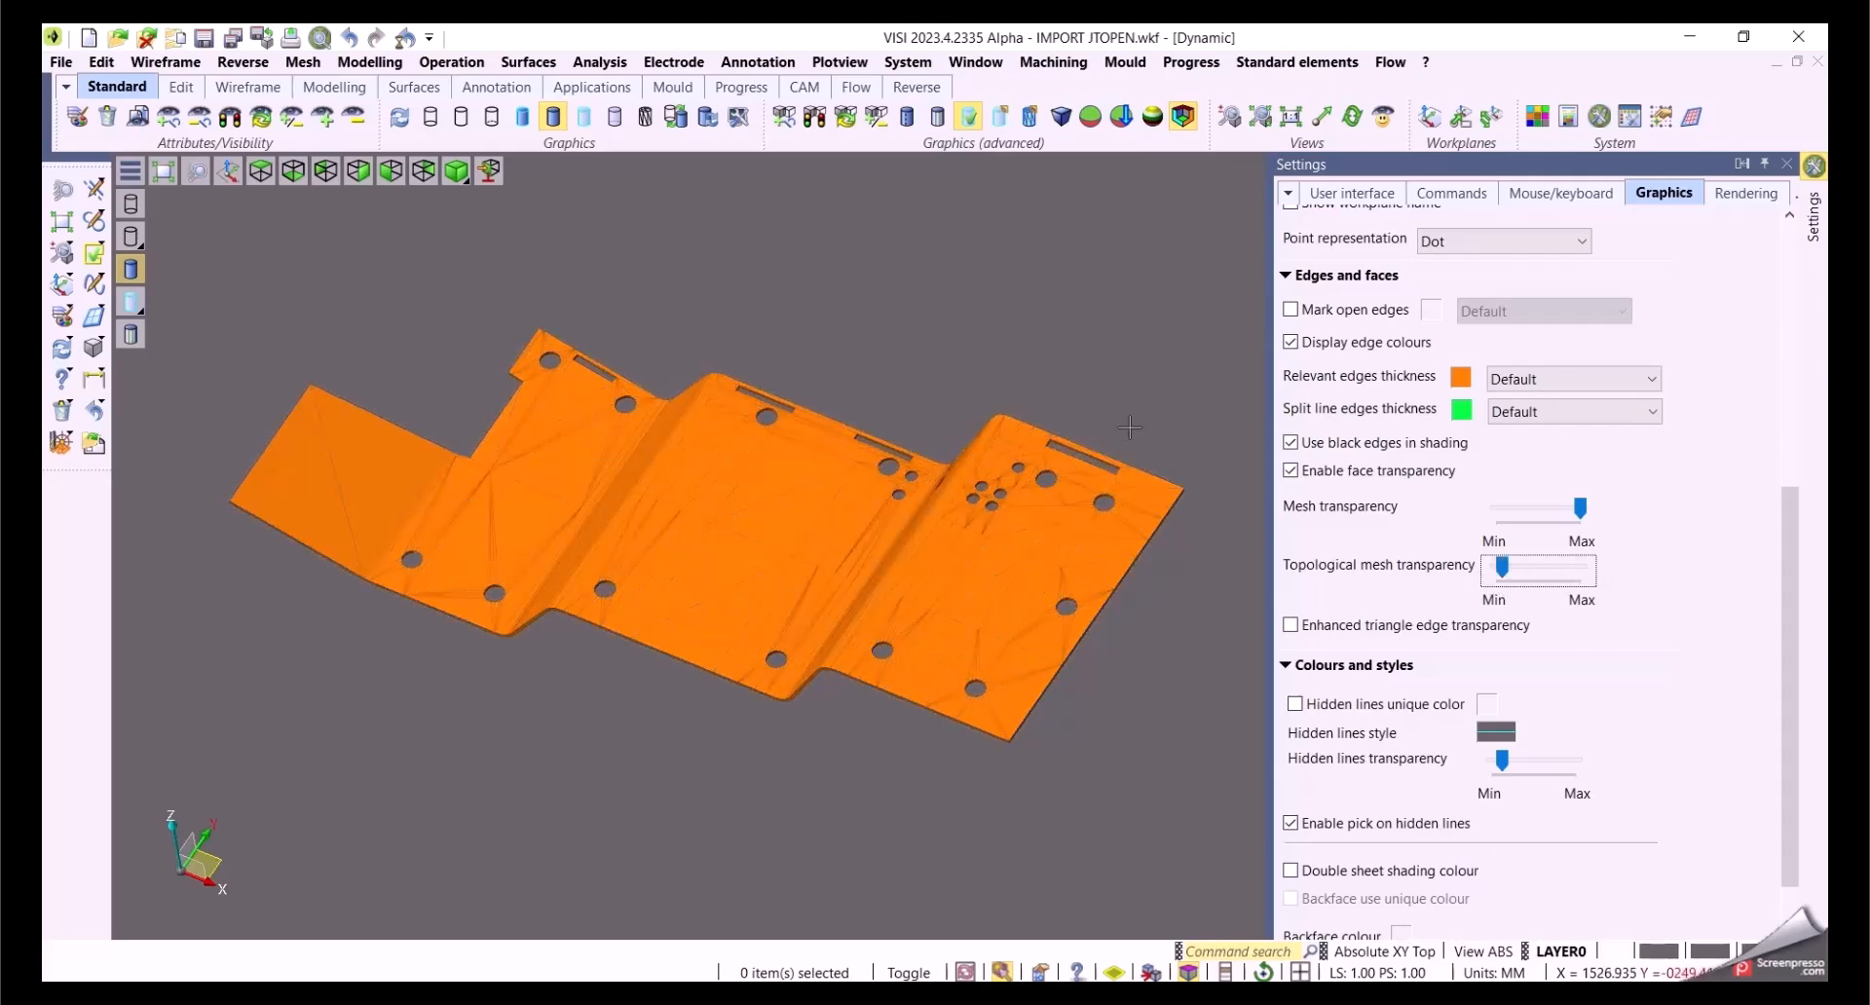
{"action": "left_click", "coordinate": [1788, 165]}
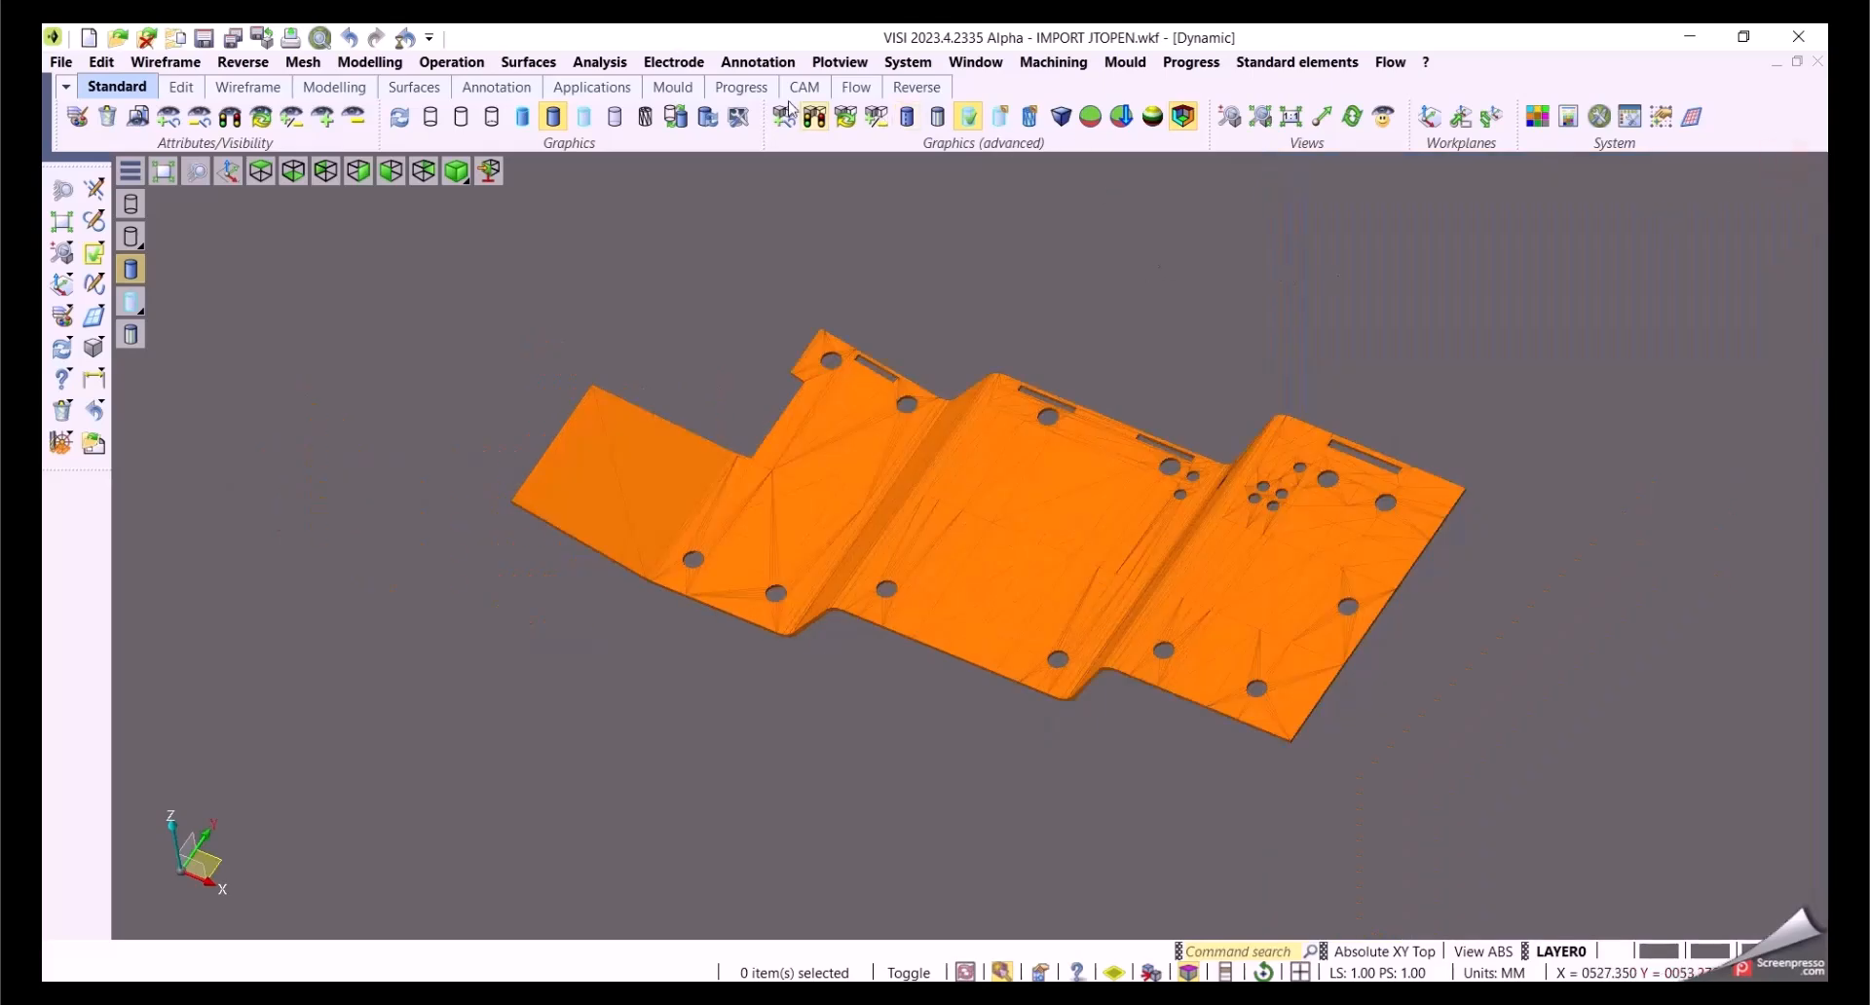
Step: Inspect the plate's solid cross-section with a one-plane dynamic section along the Y direction, and close the section
{"action": "left_click", "coordinate": [623, 65]}
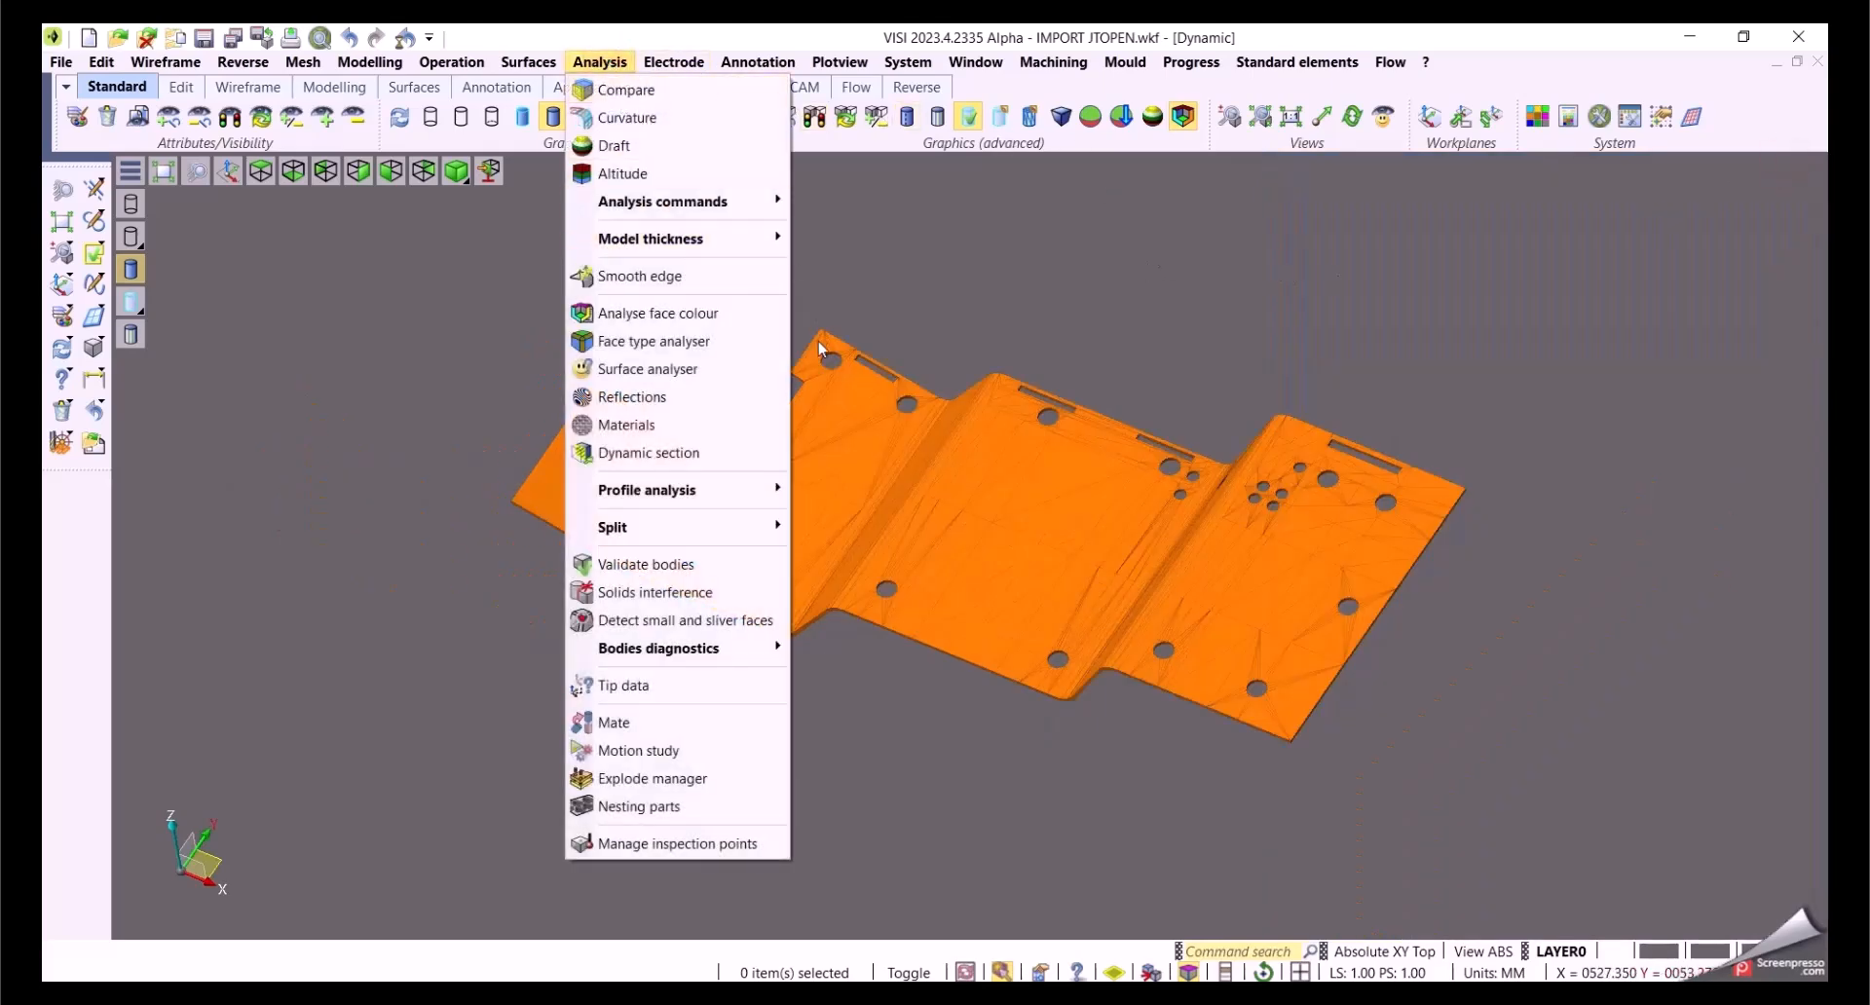
{"action": "left_click", "coordinate": [714, 464]}
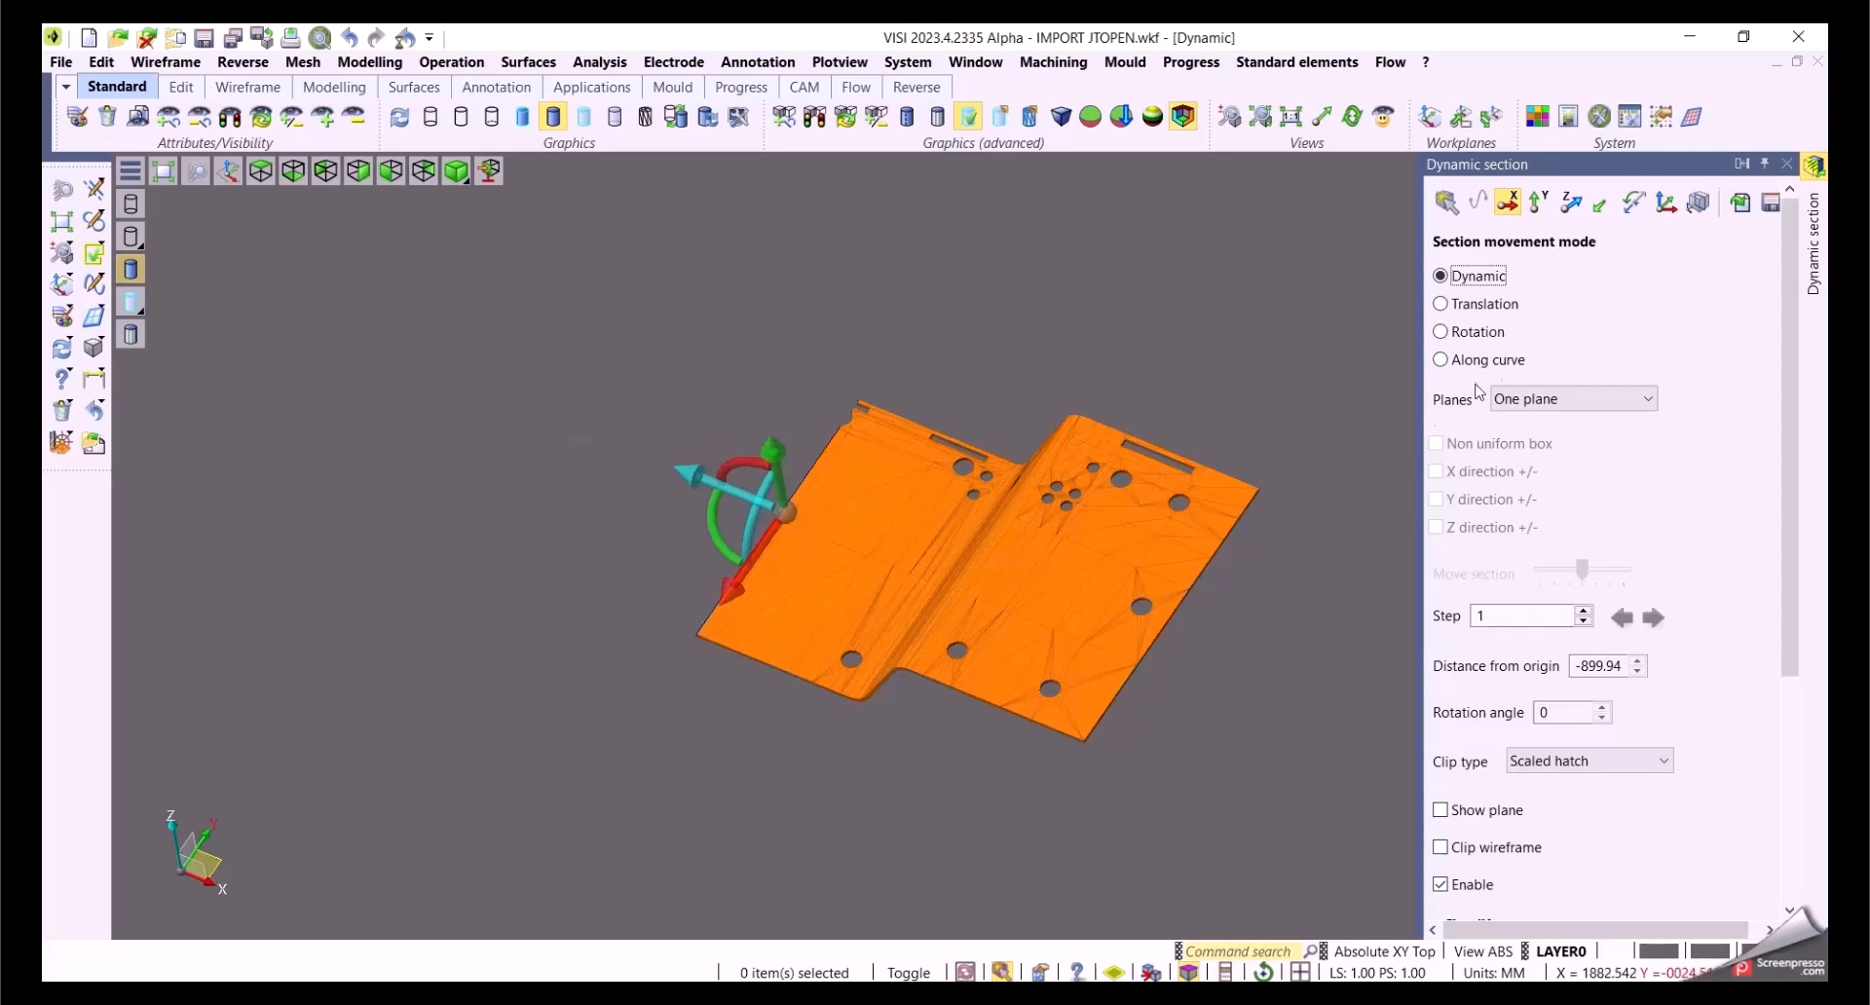
{"action": "left_click", "coordinate": [1538, 203]}
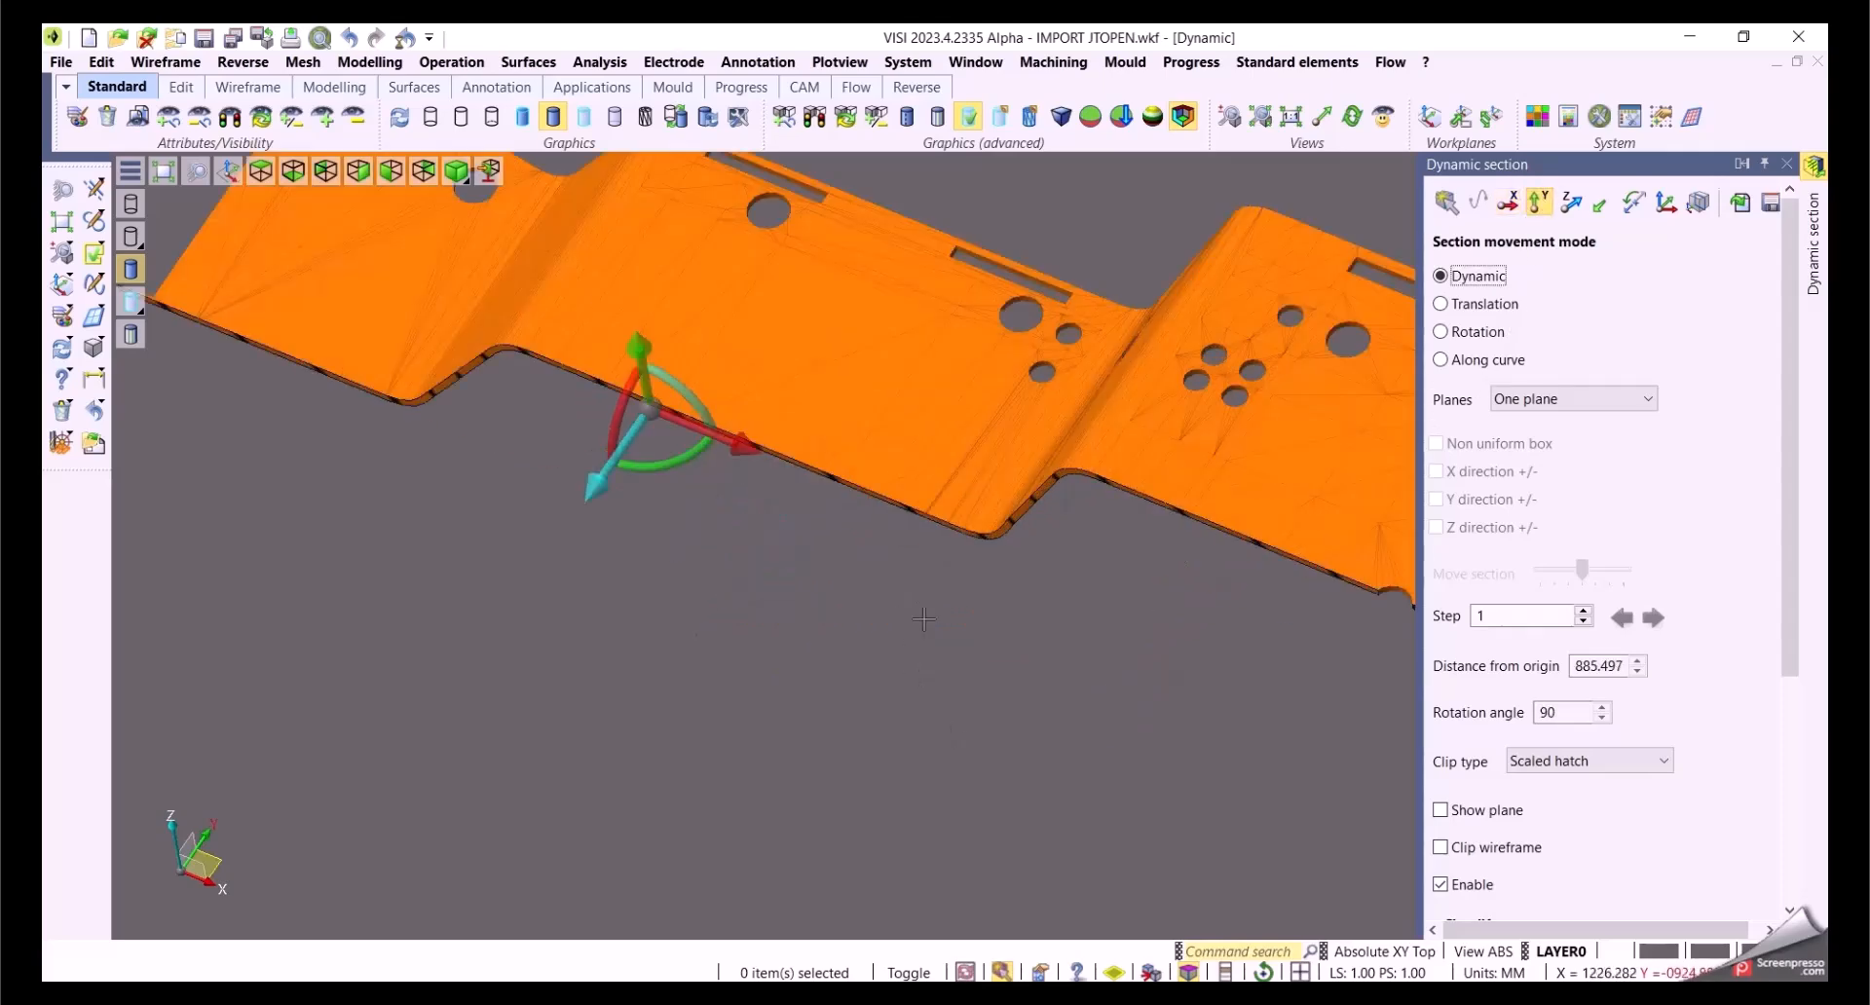
{"action": "scroll", "coordinate": [900, 516], "scroll_direction": "up", "scroll_amount": 5}
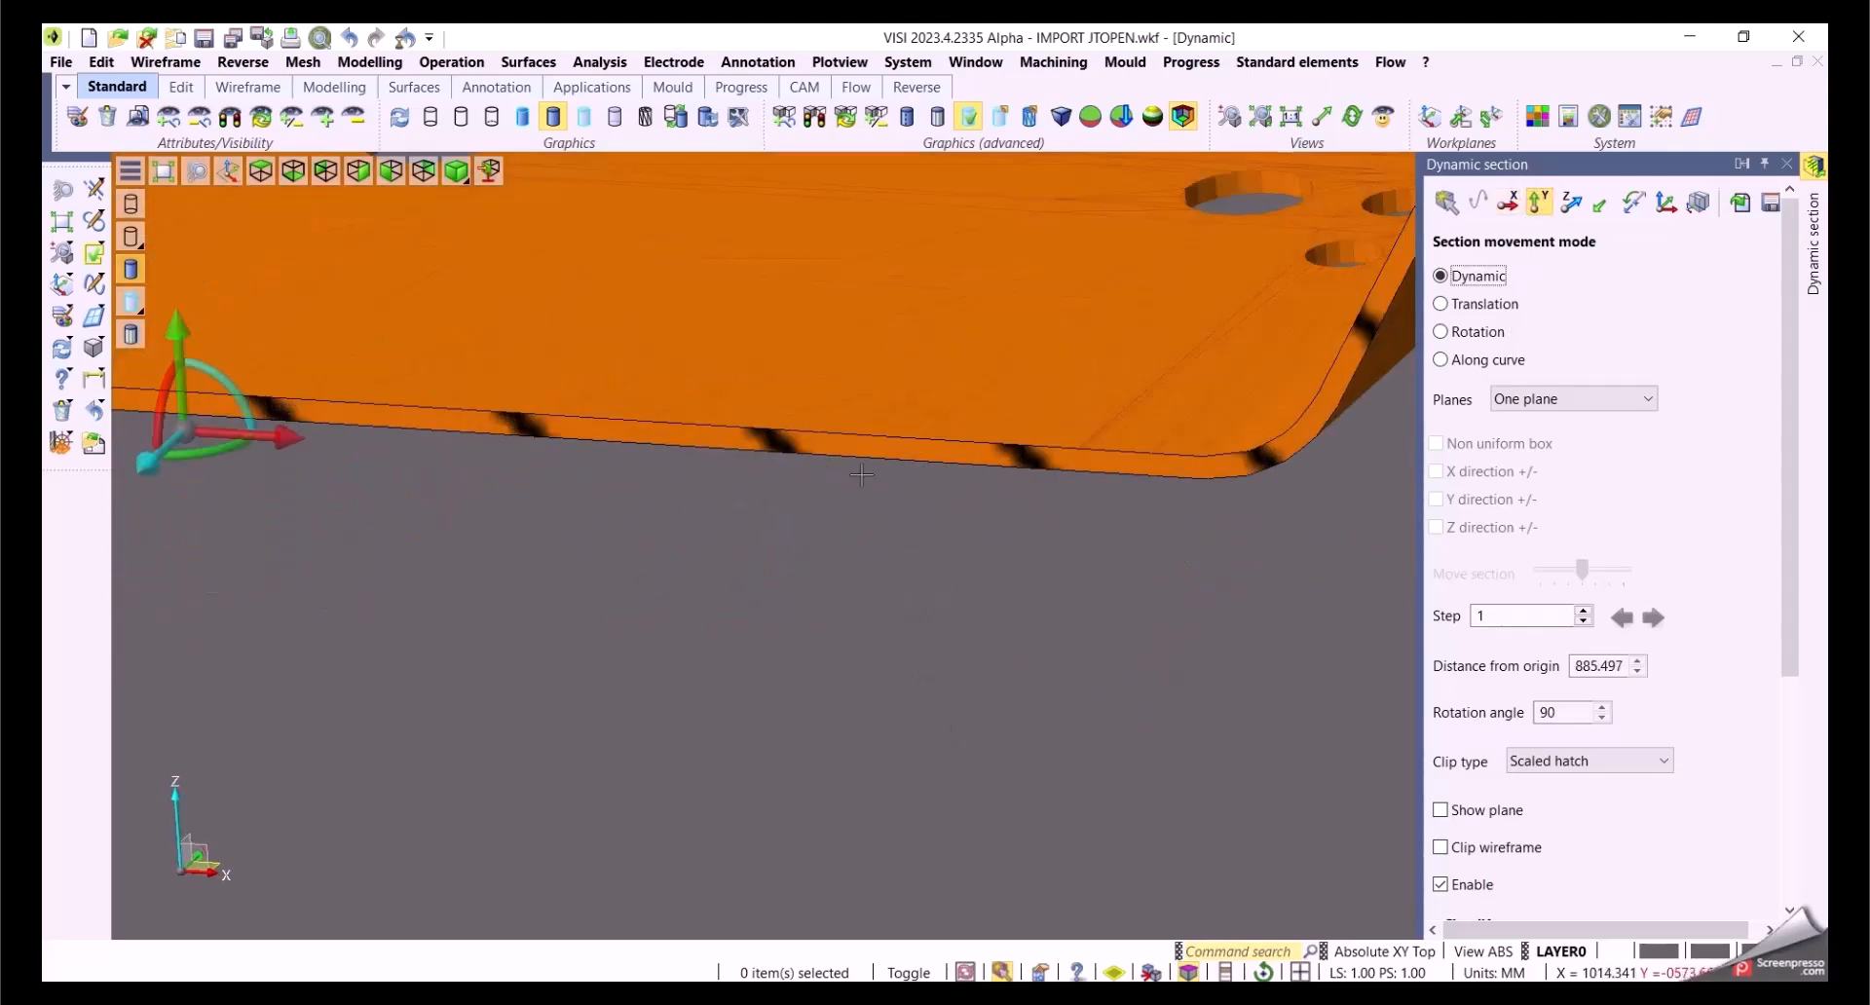
{"action": "scroll", "coordinate": [840, 557], "scroll_direction": "down", "scroll_amount": 6}
{"action": "middle_click_drag", "start_coordinate": [1071, 573], "coordinate": [1080, 634]}
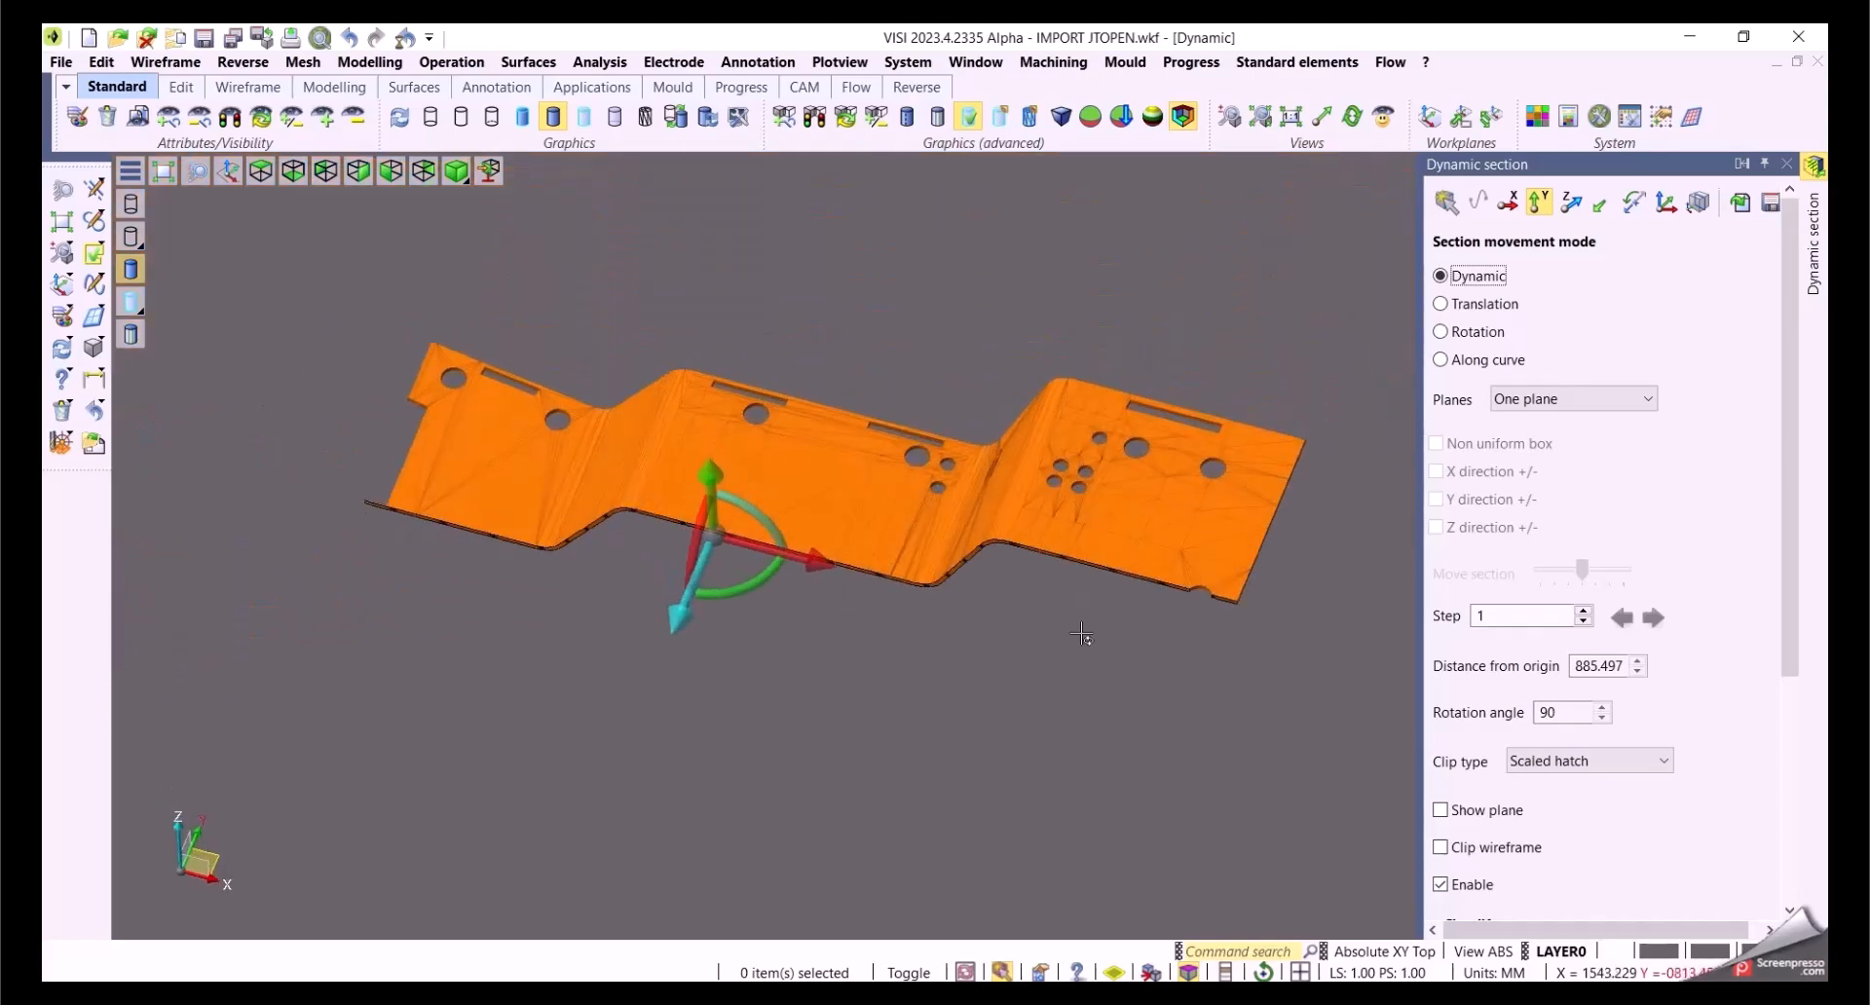
{"action": "left_click", "coordinate": [1786, 164]}
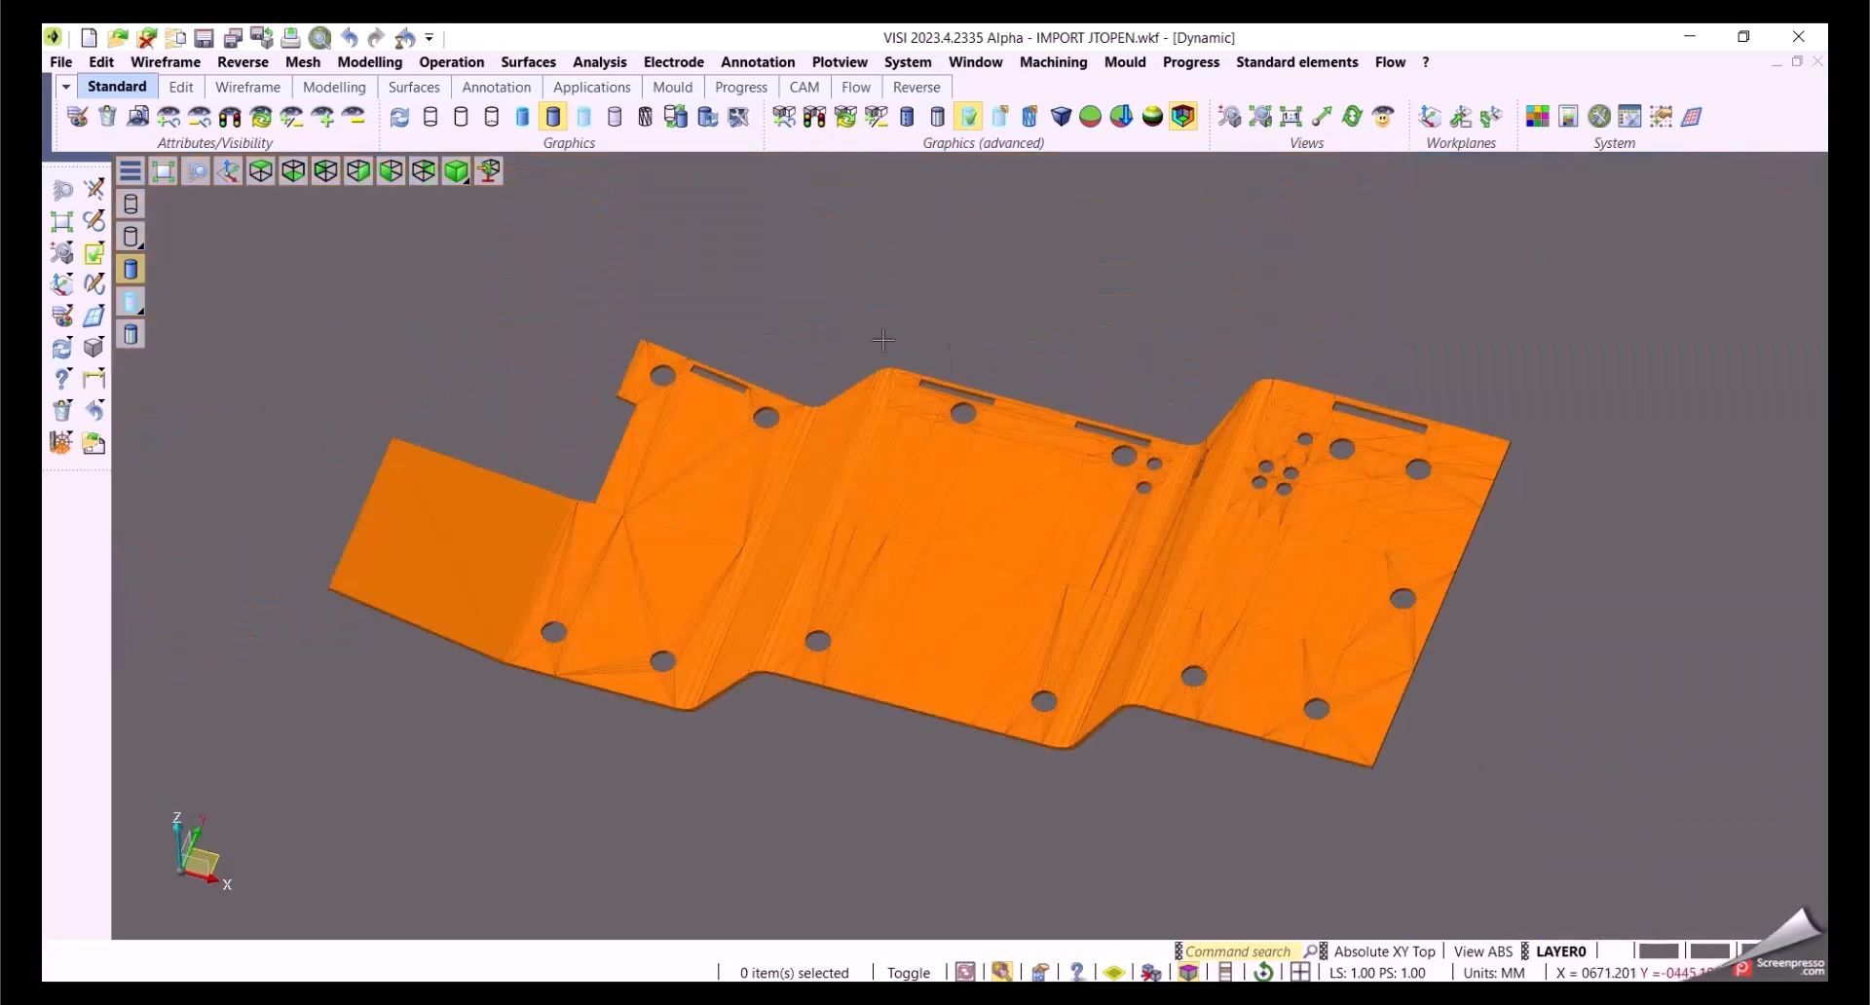
Step: Assign the description Cover insert to the large plate in the Assembly Manager parts list
{"action": "left_click", "coordinate": [757, 61]}
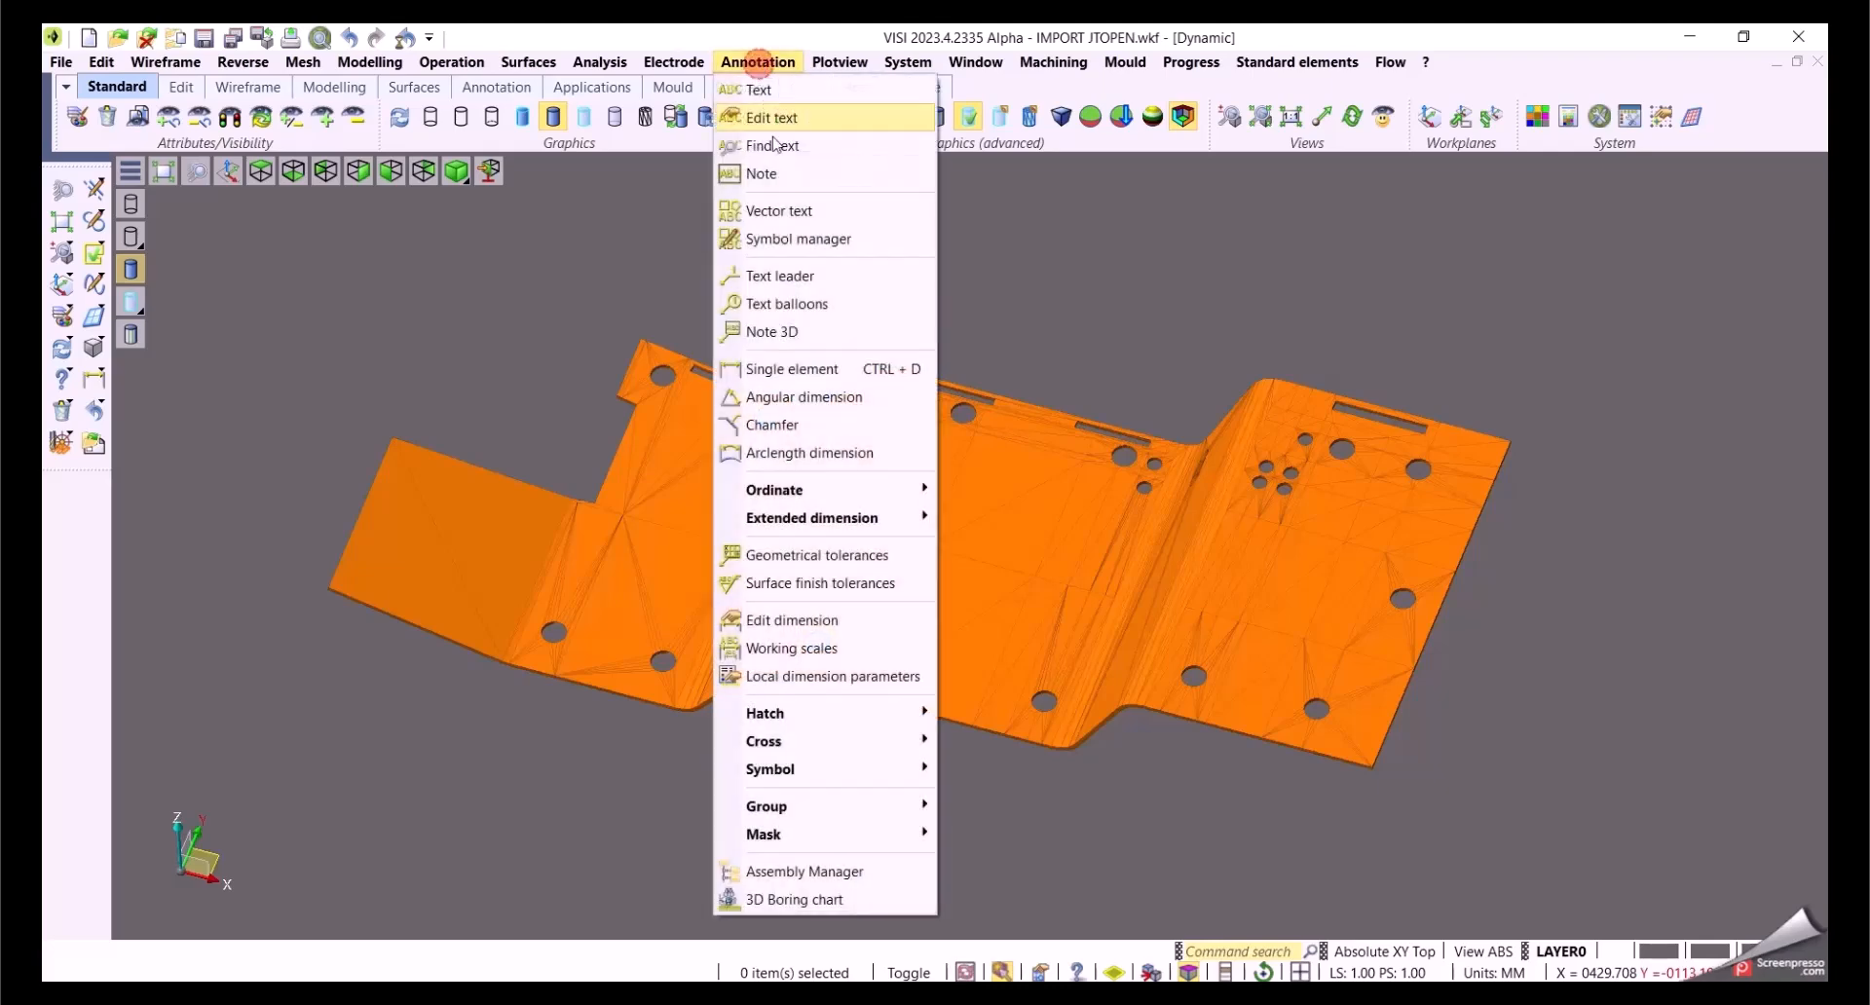
{"action": "left_click", "coordinate": [785, 872]}
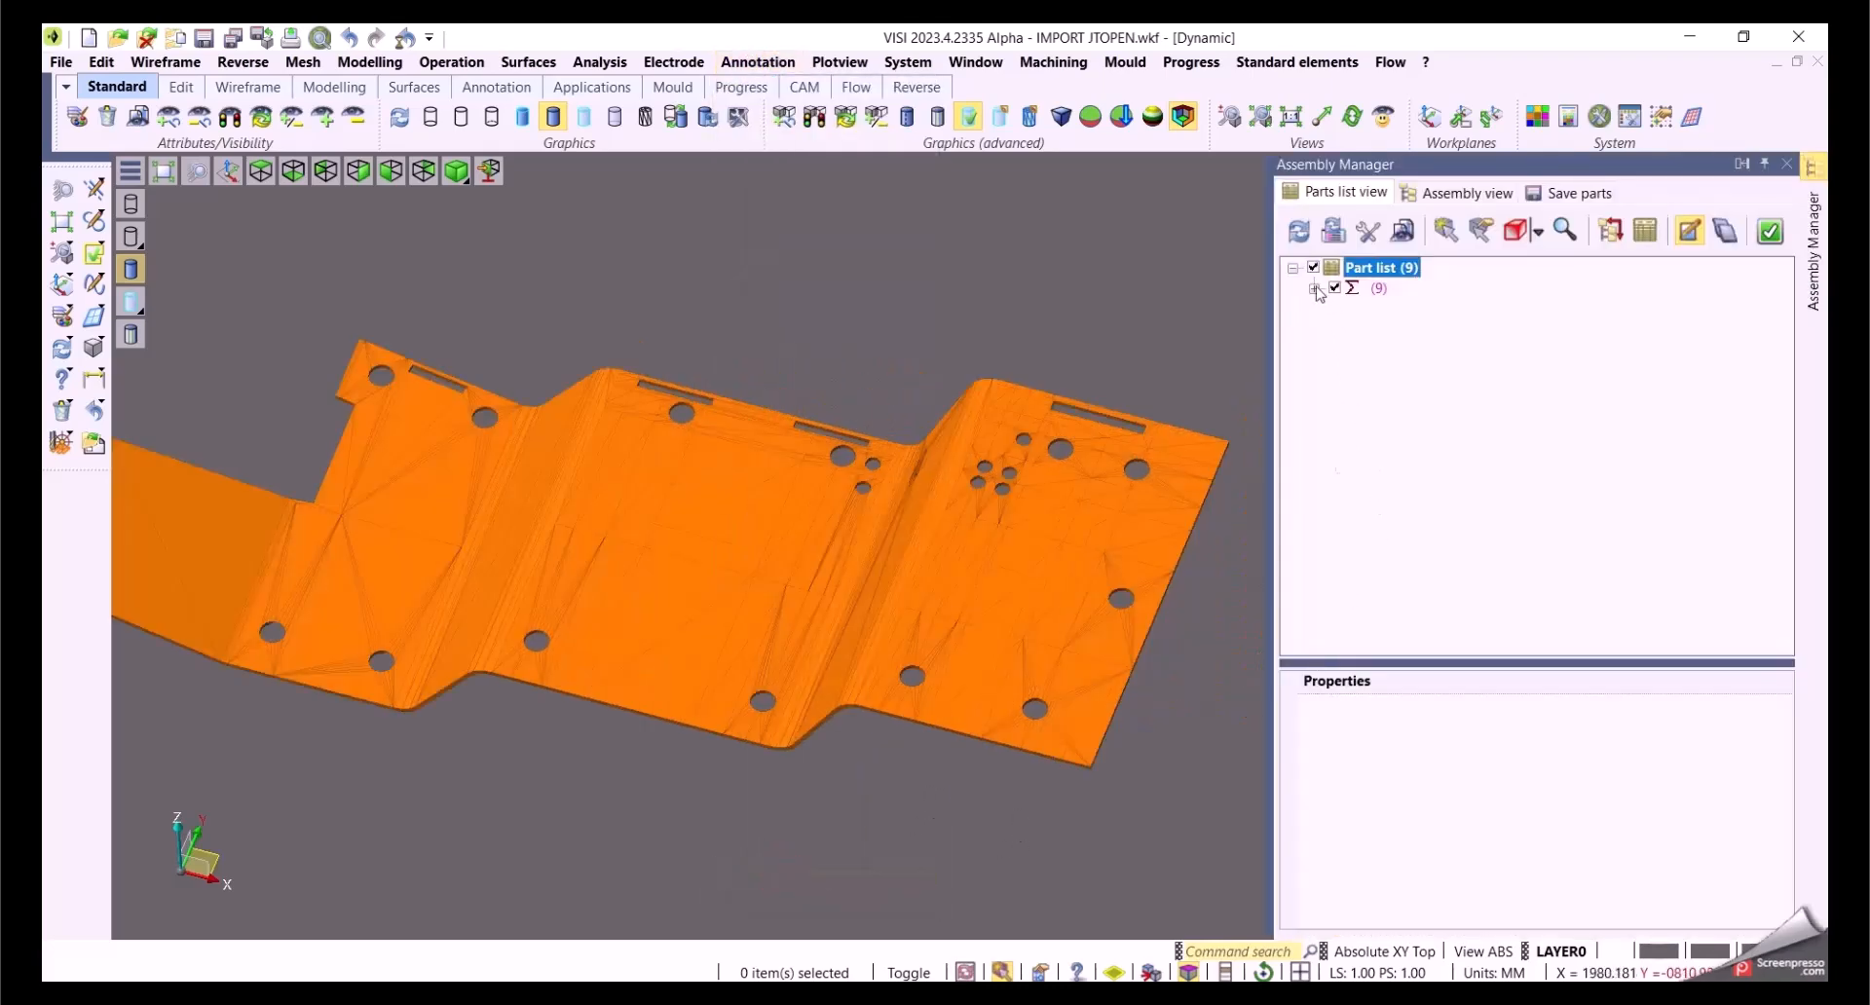
{"action": "left_click", "coordinate": [1315, 288]}
{"action": "left_click", "coordinate": [1428, 308]}
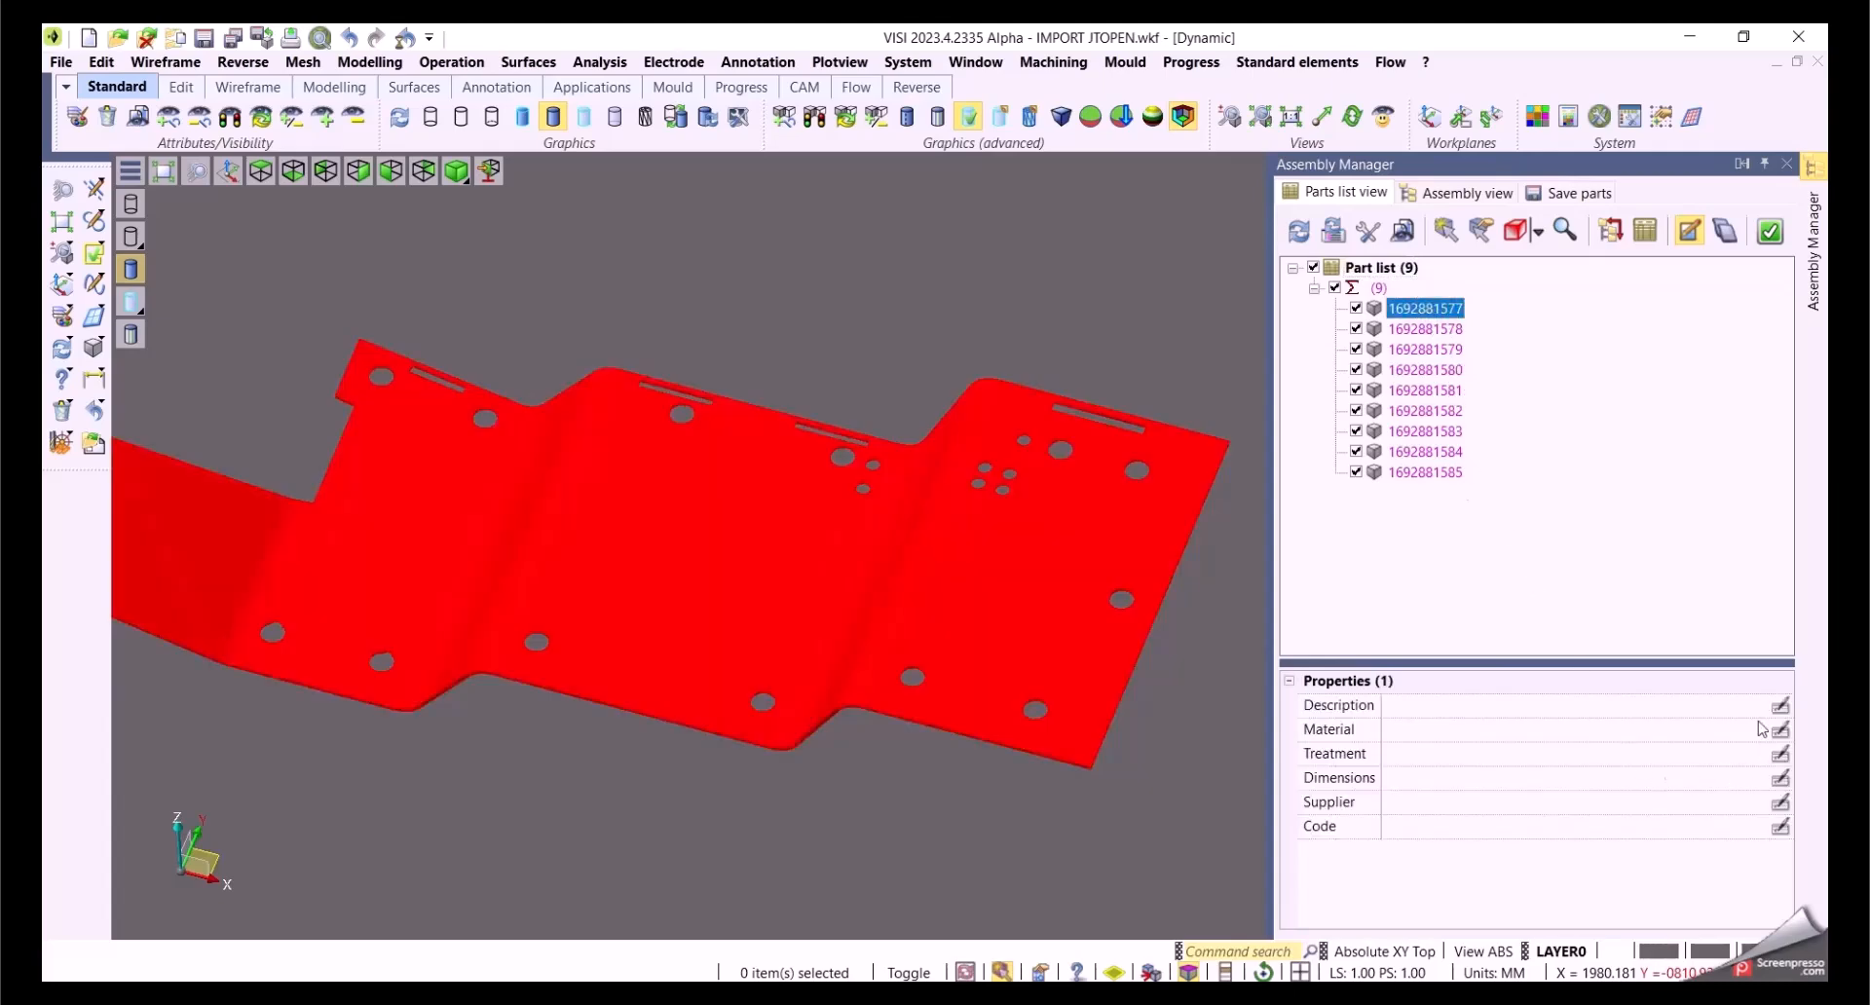
{"action": "left_click", "coordinate": [1760, 711]}
{"action": "left_click", "coordinate": [1759, 707]}
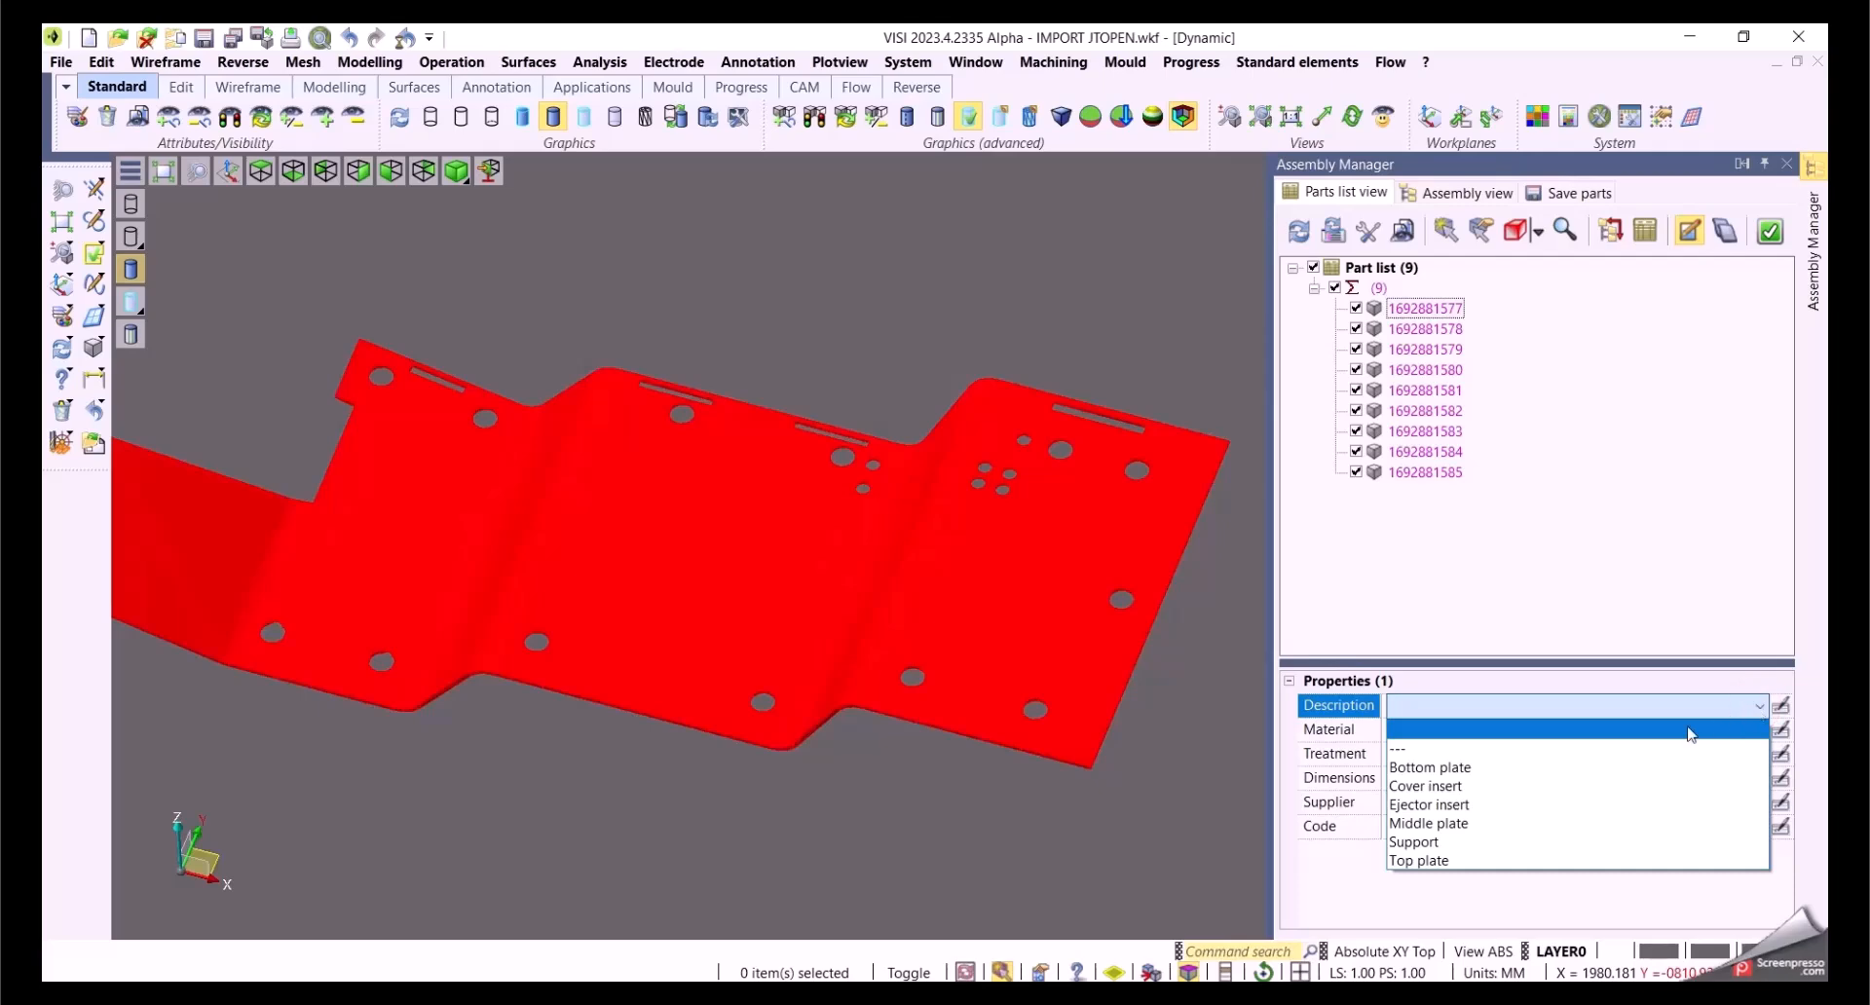
{"action": "left_click", "coordinate": [1477, 787]}
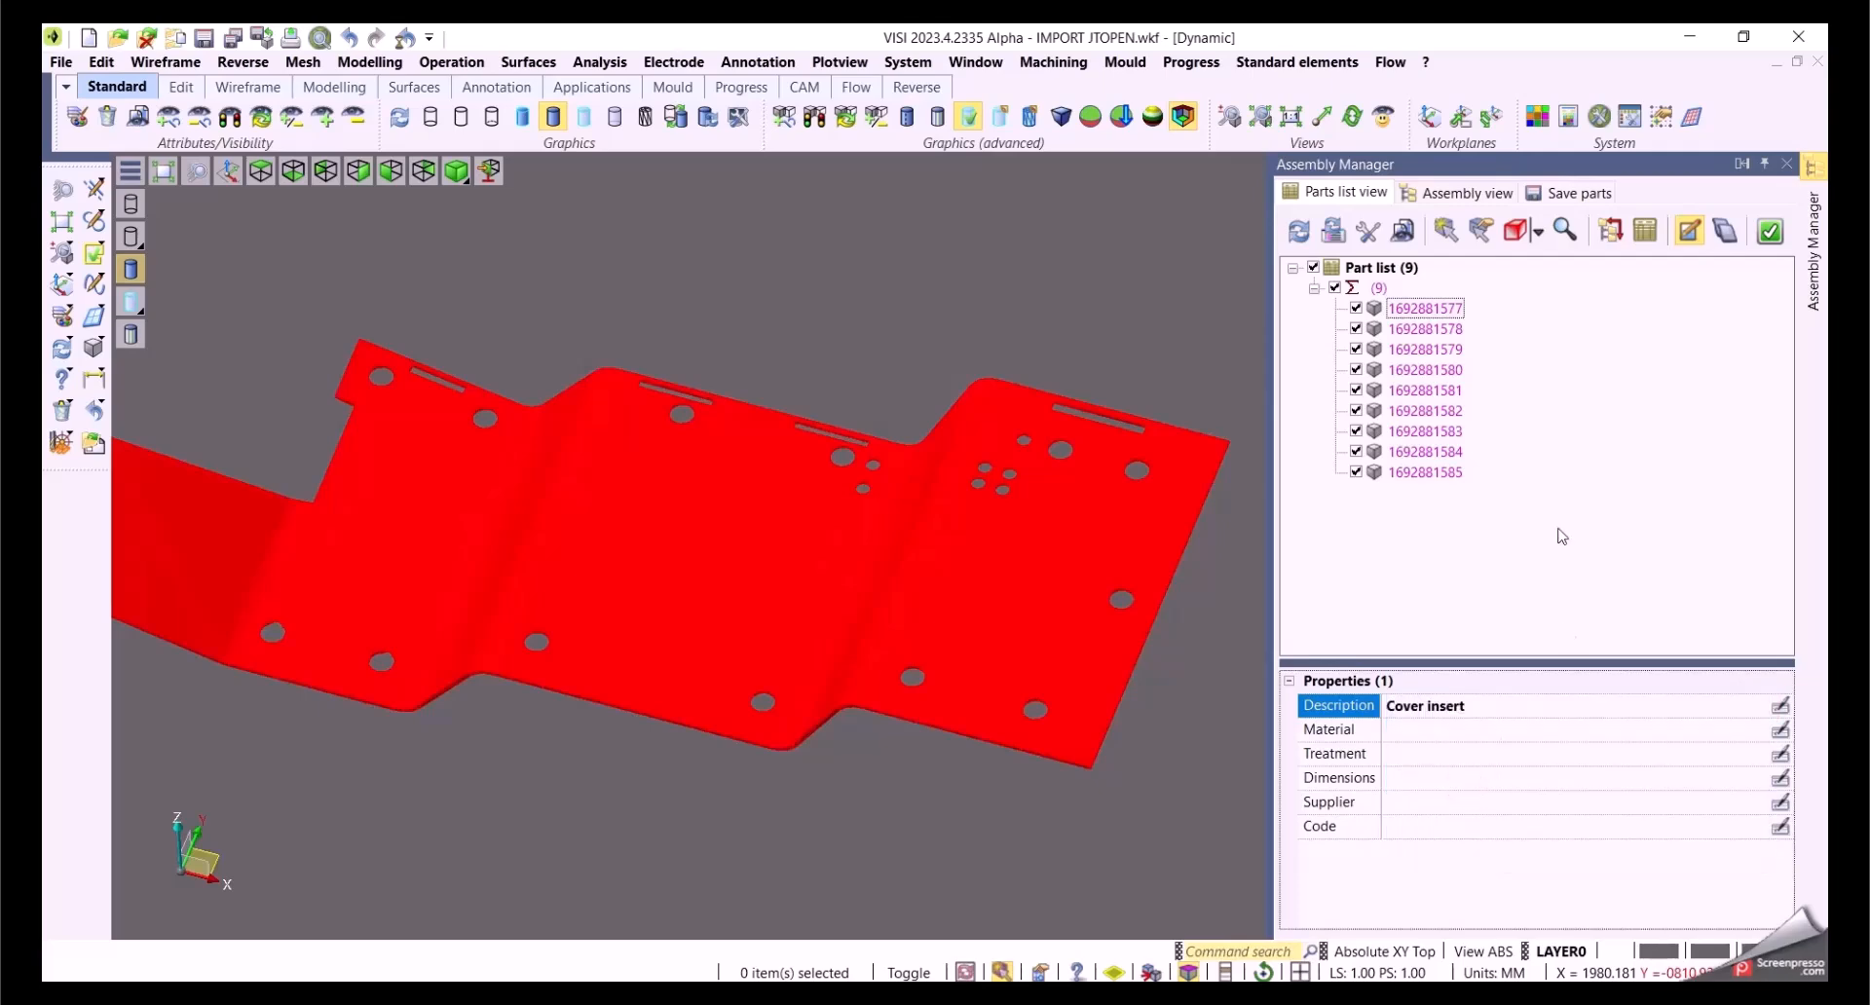
{"action": "left_click", "coordinate": [1770, 234]}
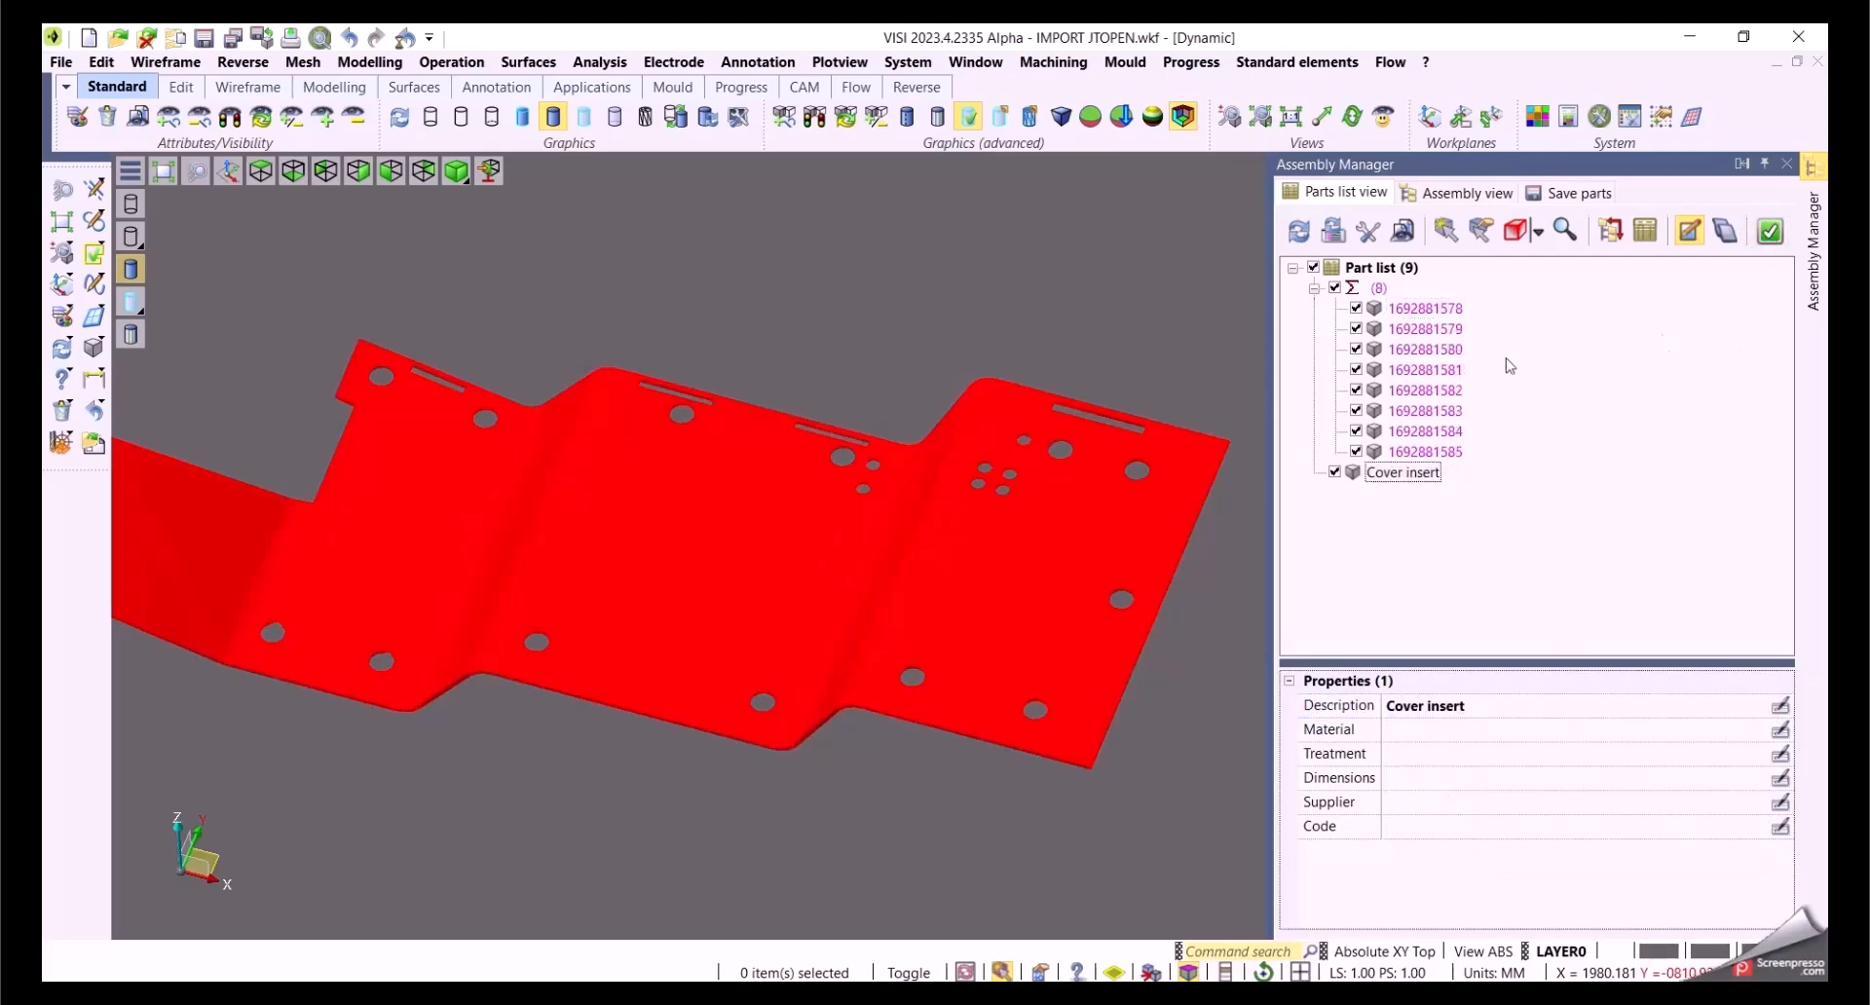
Step: Assign the description Support to the eight remaining small parts in the parts list
{"action": "left_click", "coordinate": [1439, 309]}
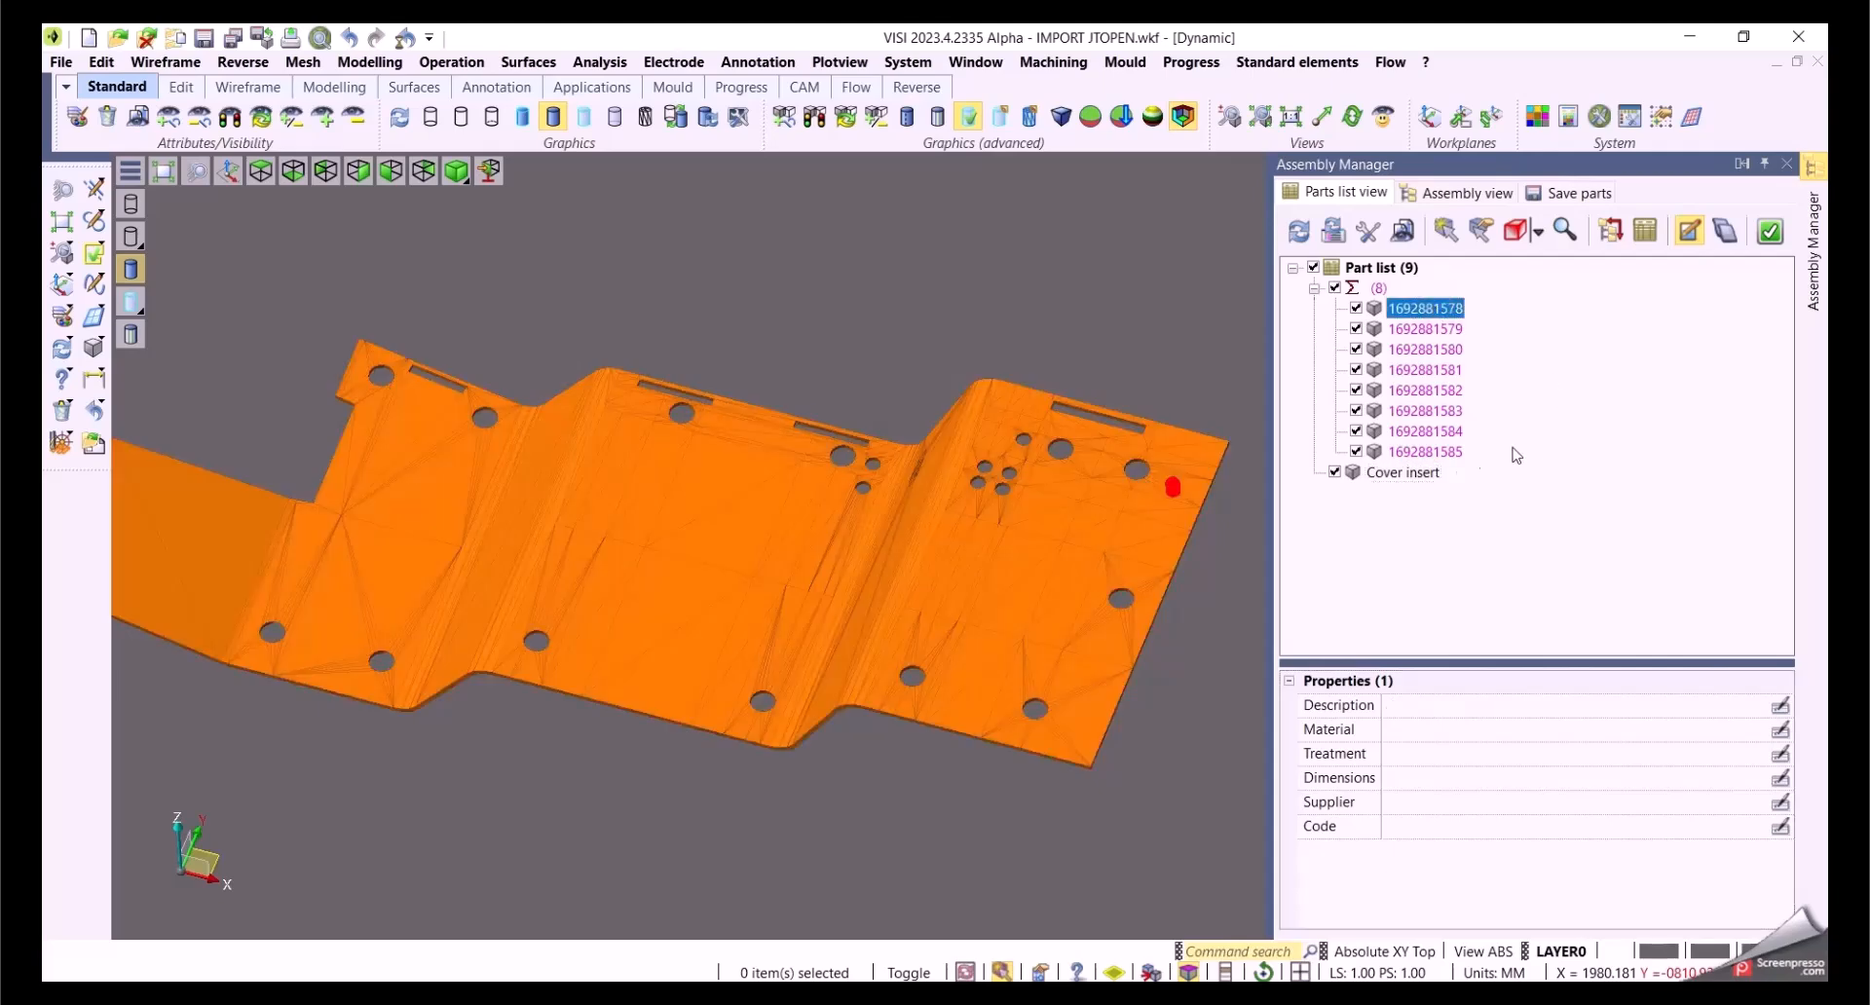
{"action": "left_click", "coordinate": [1422, 452], "text": "shift"}
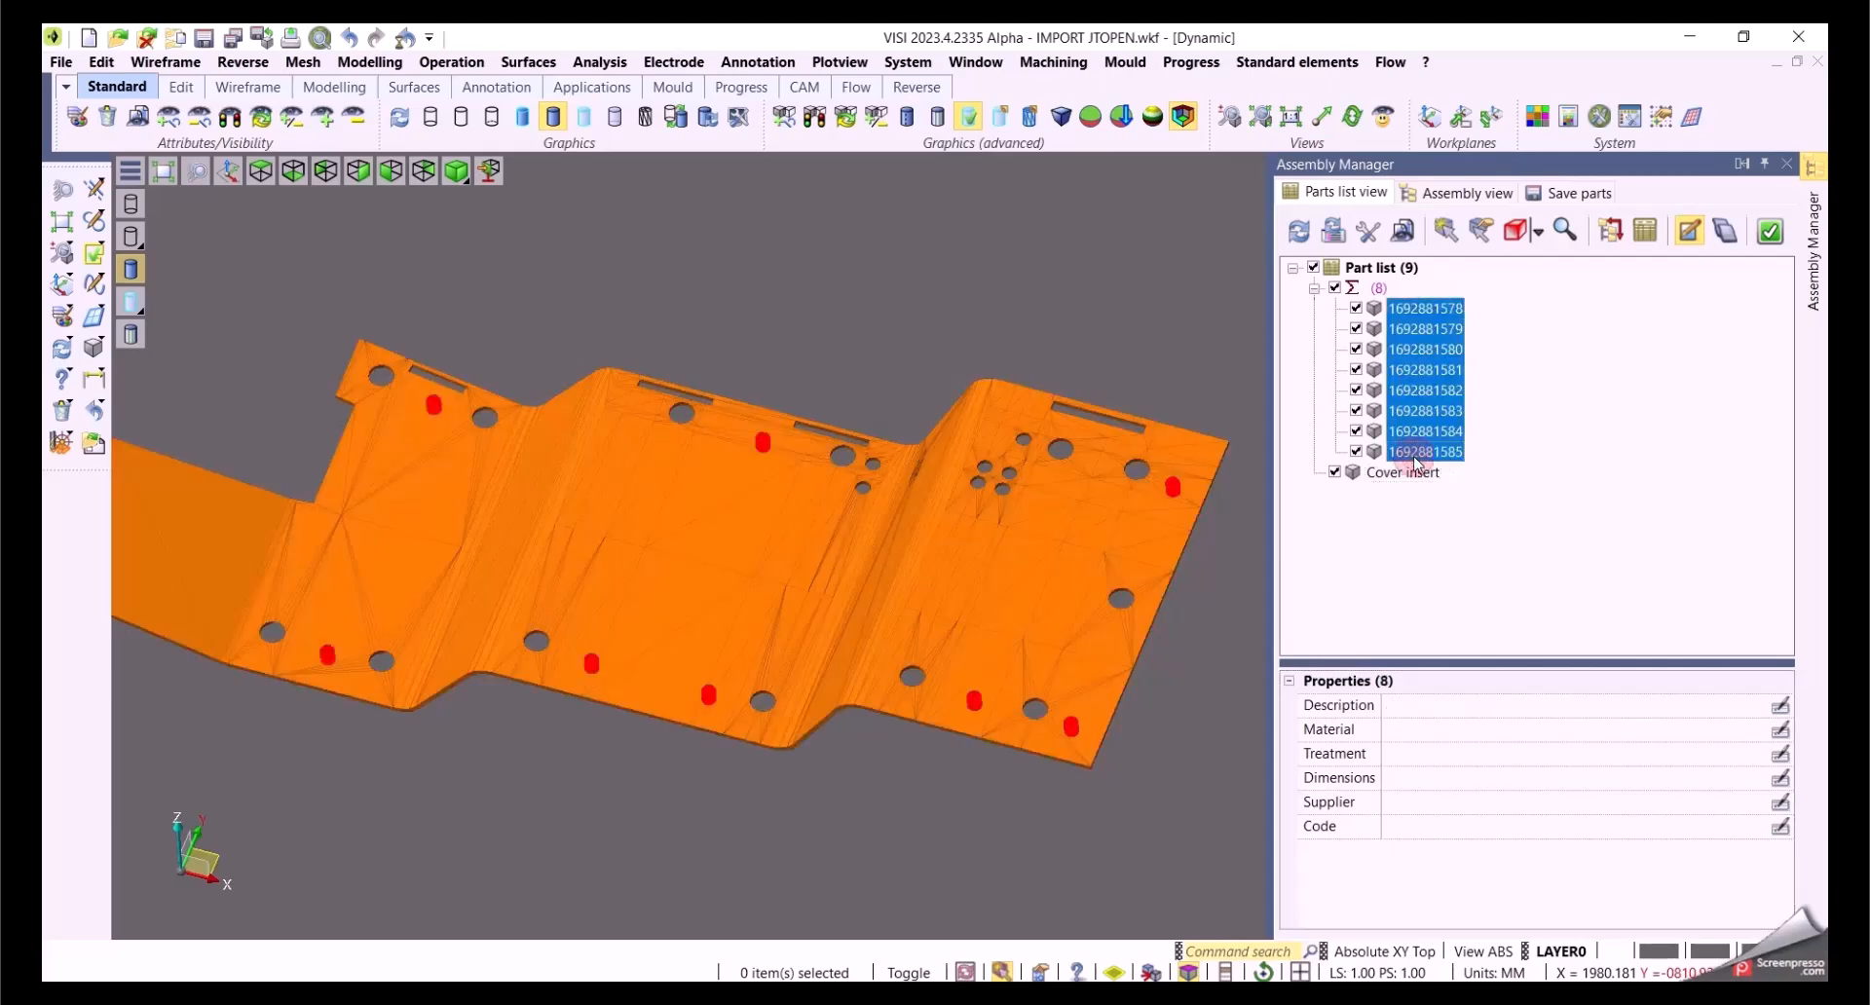
{"action": "left_click", "coordinate": [1749, 710]}
{"action": "left_click", "coordinate": [1756, 707]}
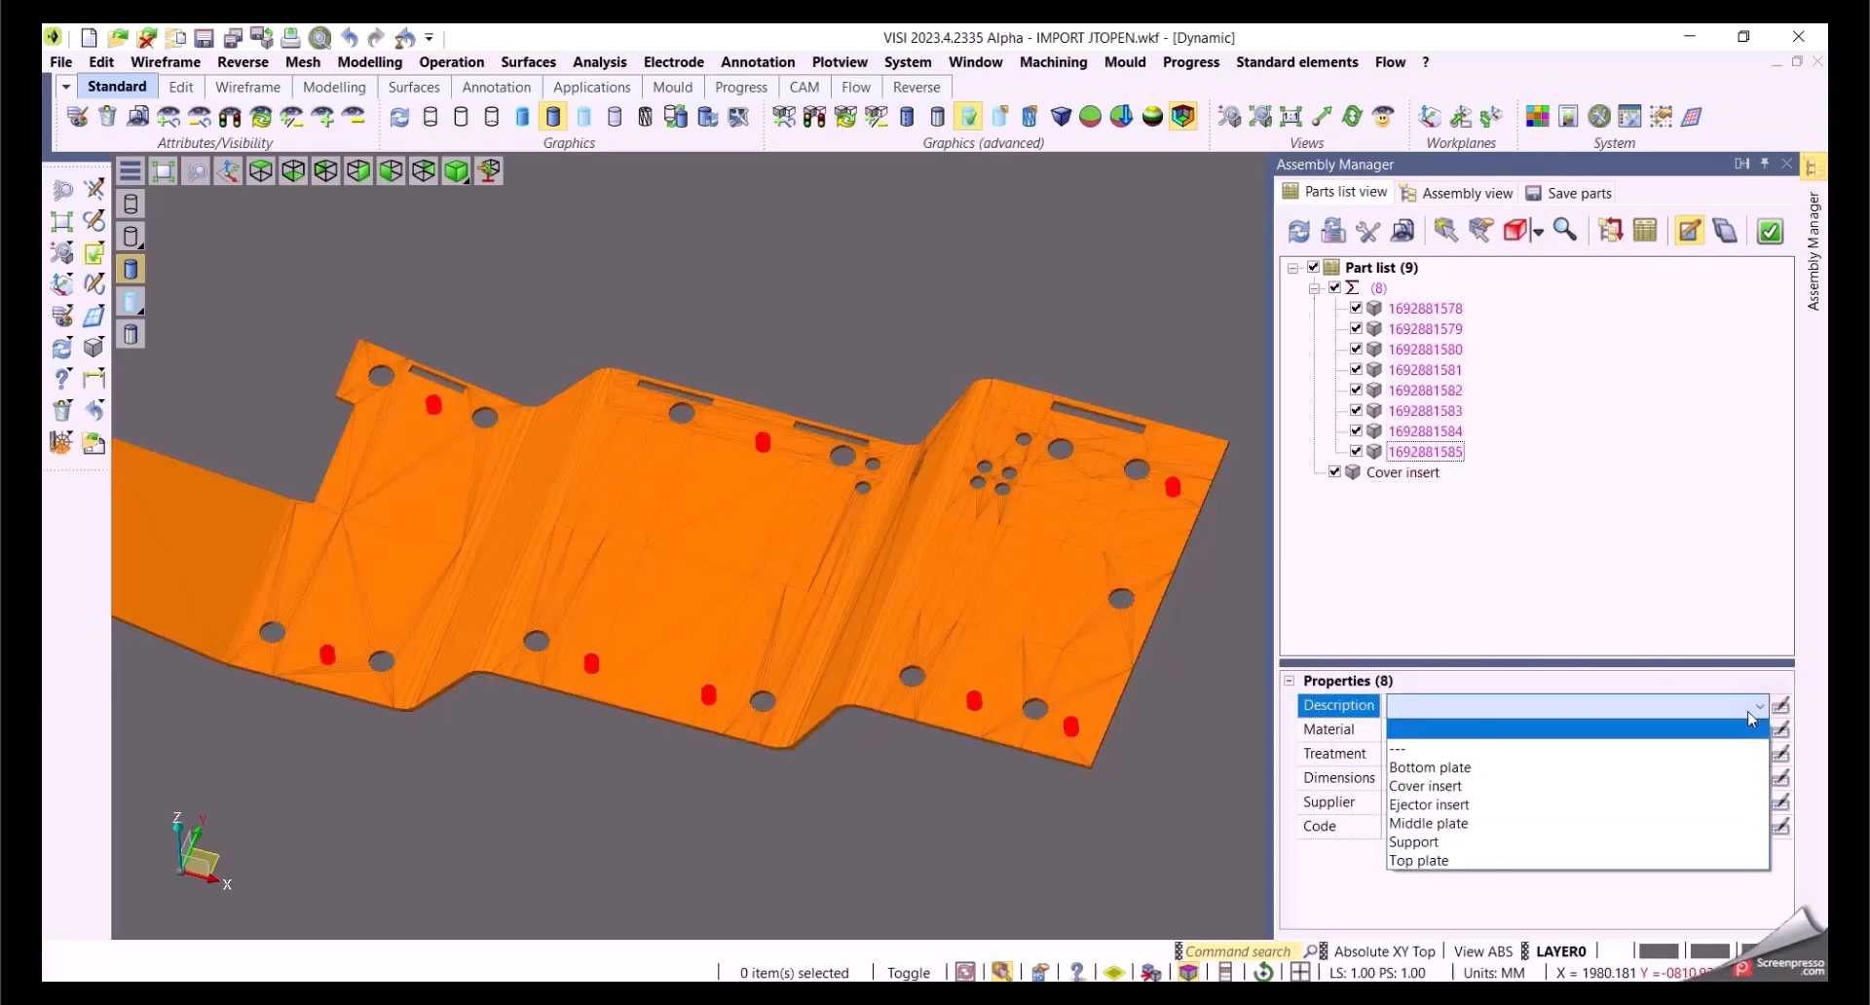
{"action": "left_click", "coordinate": [1465, 844]}
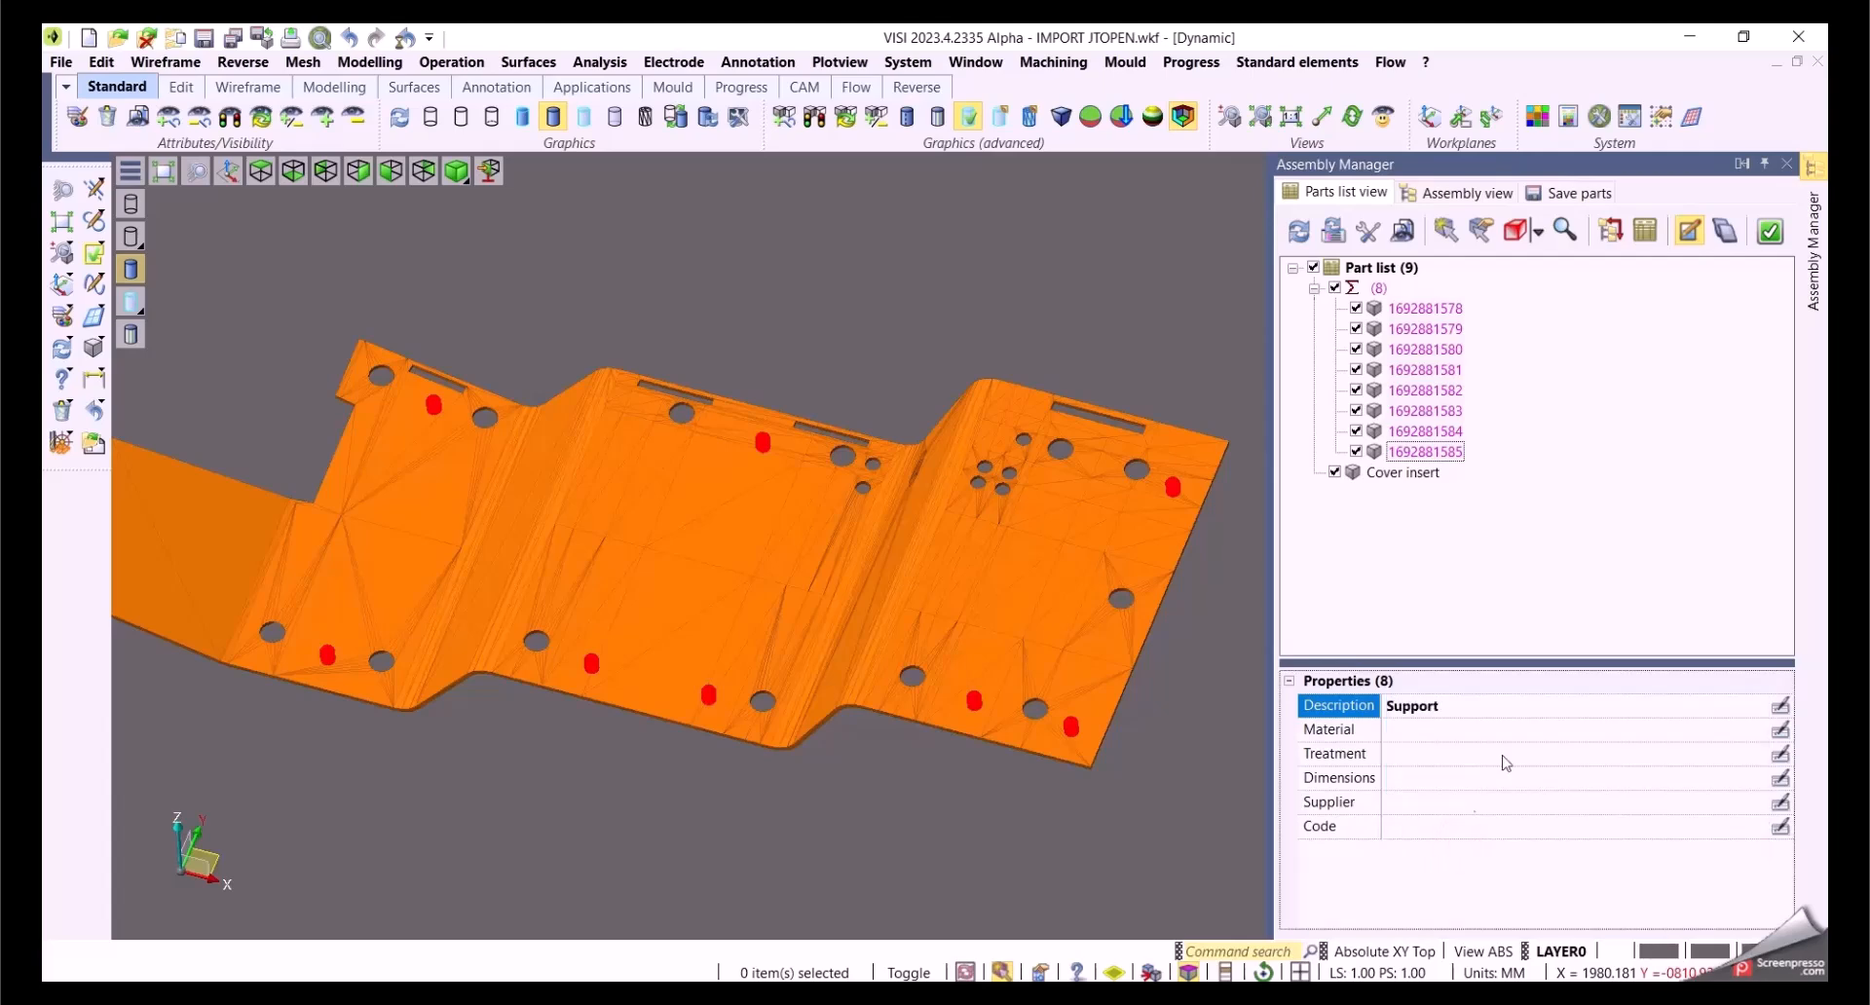
{"action": "left_click", "coordinate": [1769, 234]}
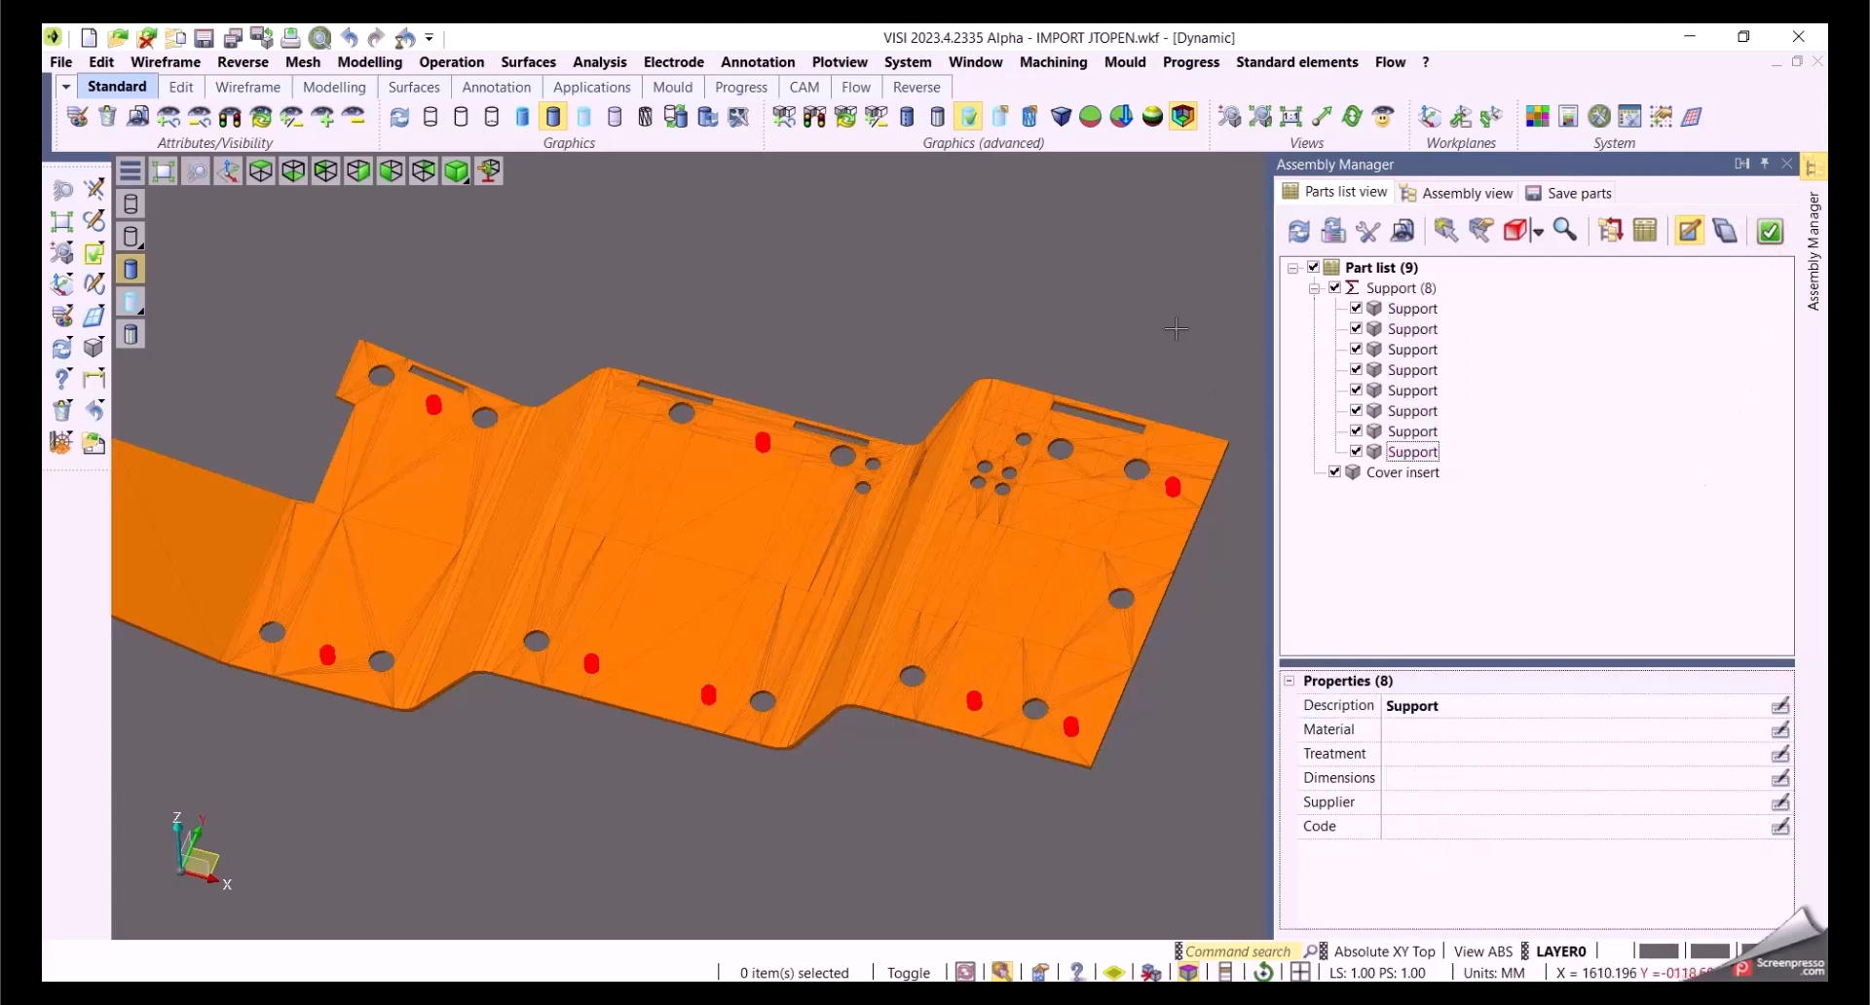
Step: Calculate the large plate's weight using Aluminium foil with a specific weight of 2.72 as the material
{"action": "left_click", "coordinate": [1427, 63]}
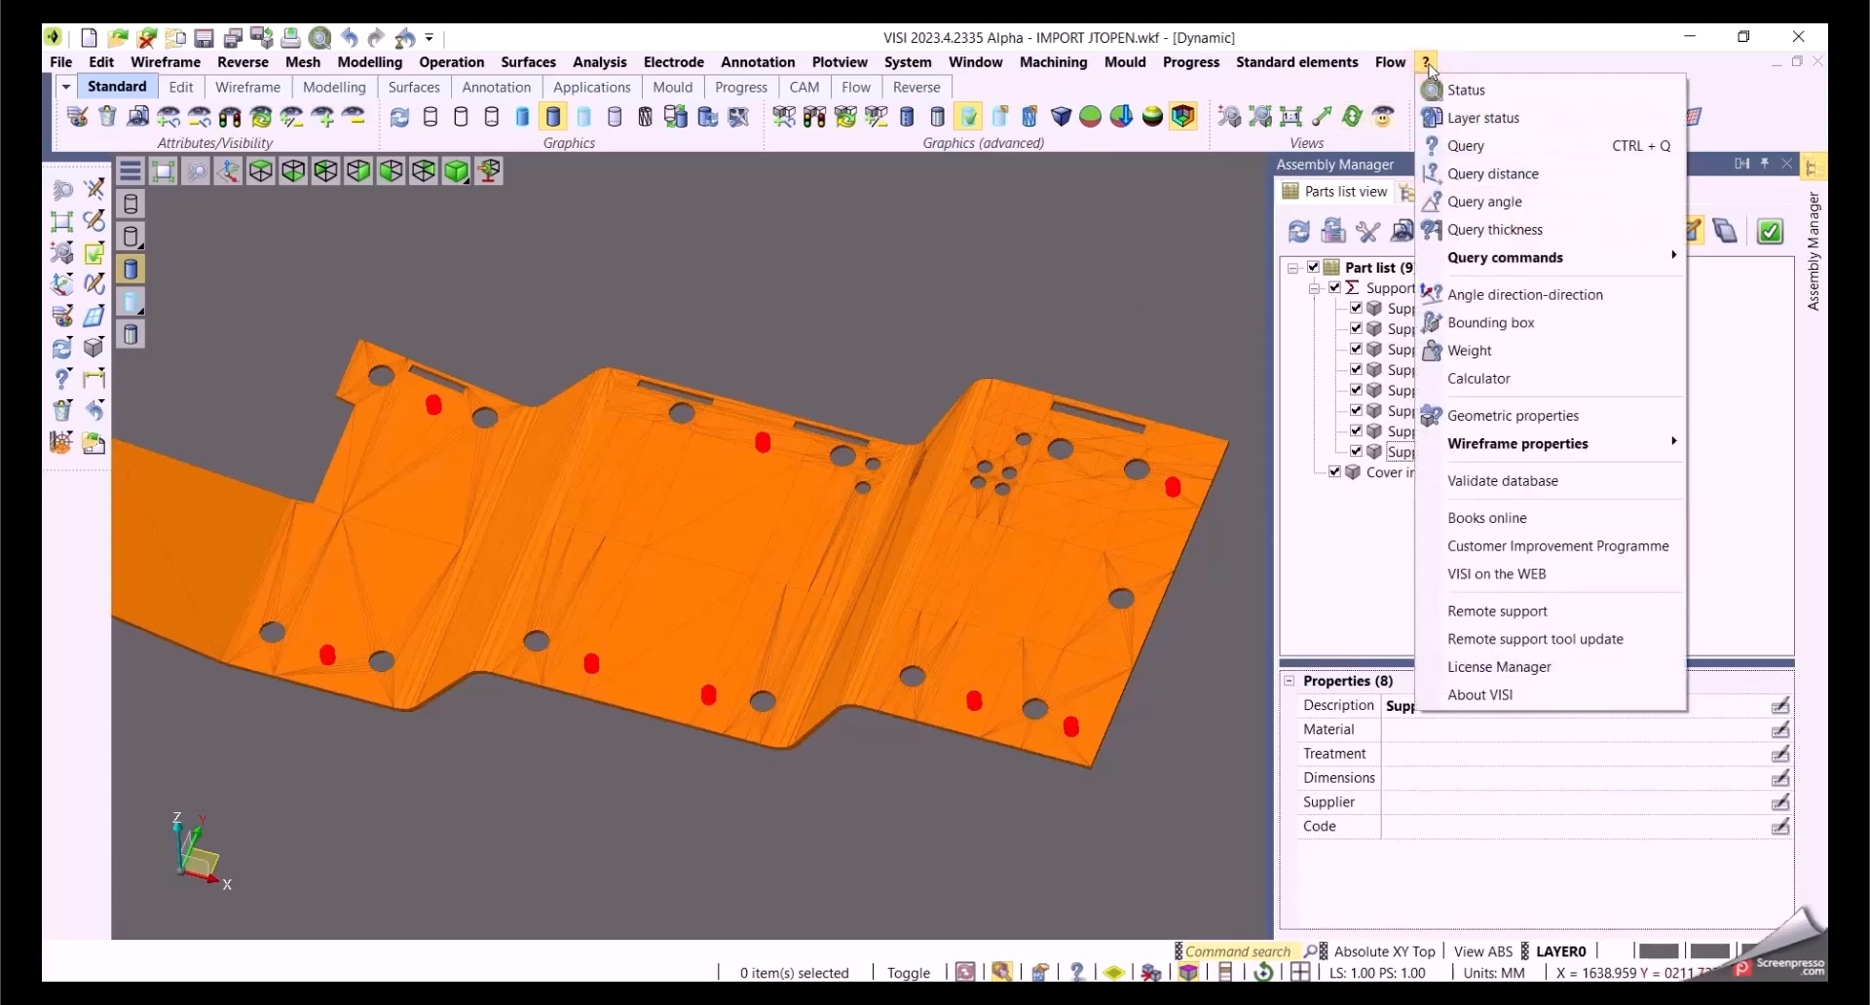
{"action": "left_click", "coordinate": [1470, 351]}
{"action": "left_click", "coordinate": [942, 537]}
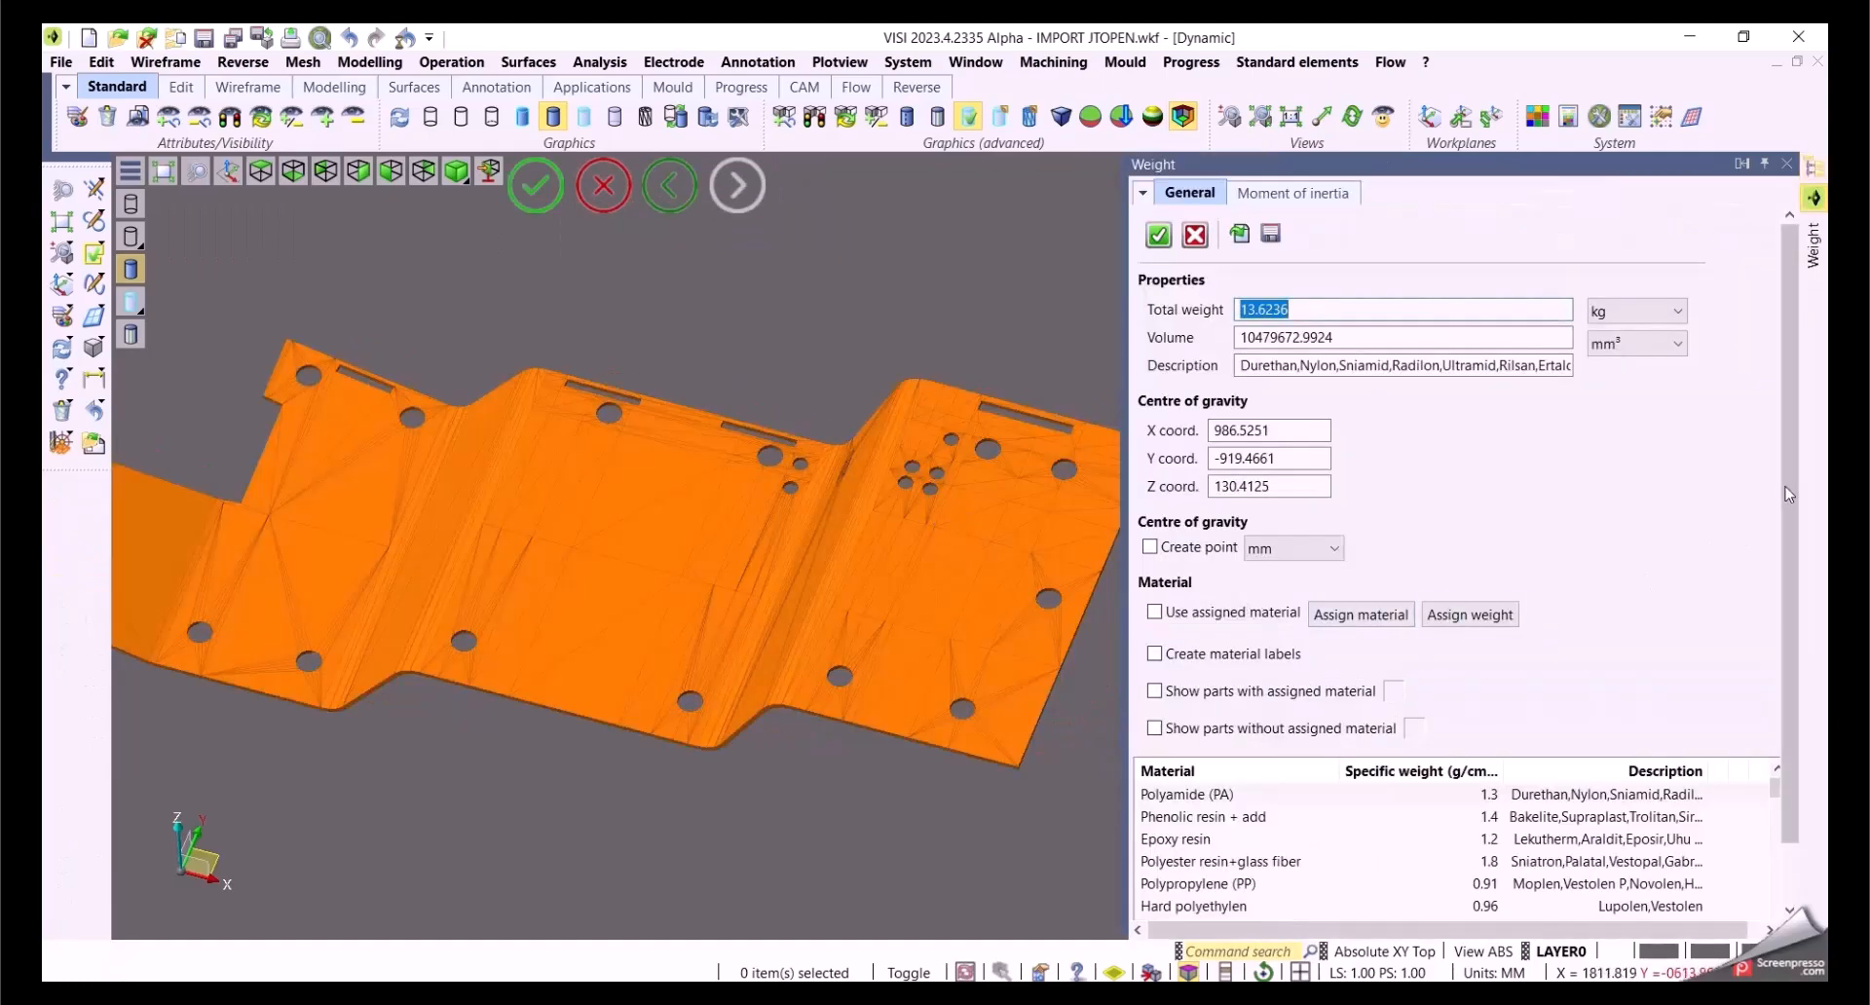
{"action": "scroll", "coordinate": [1788, 494], "scroll_direction": "down", "scroll_amount": 2}
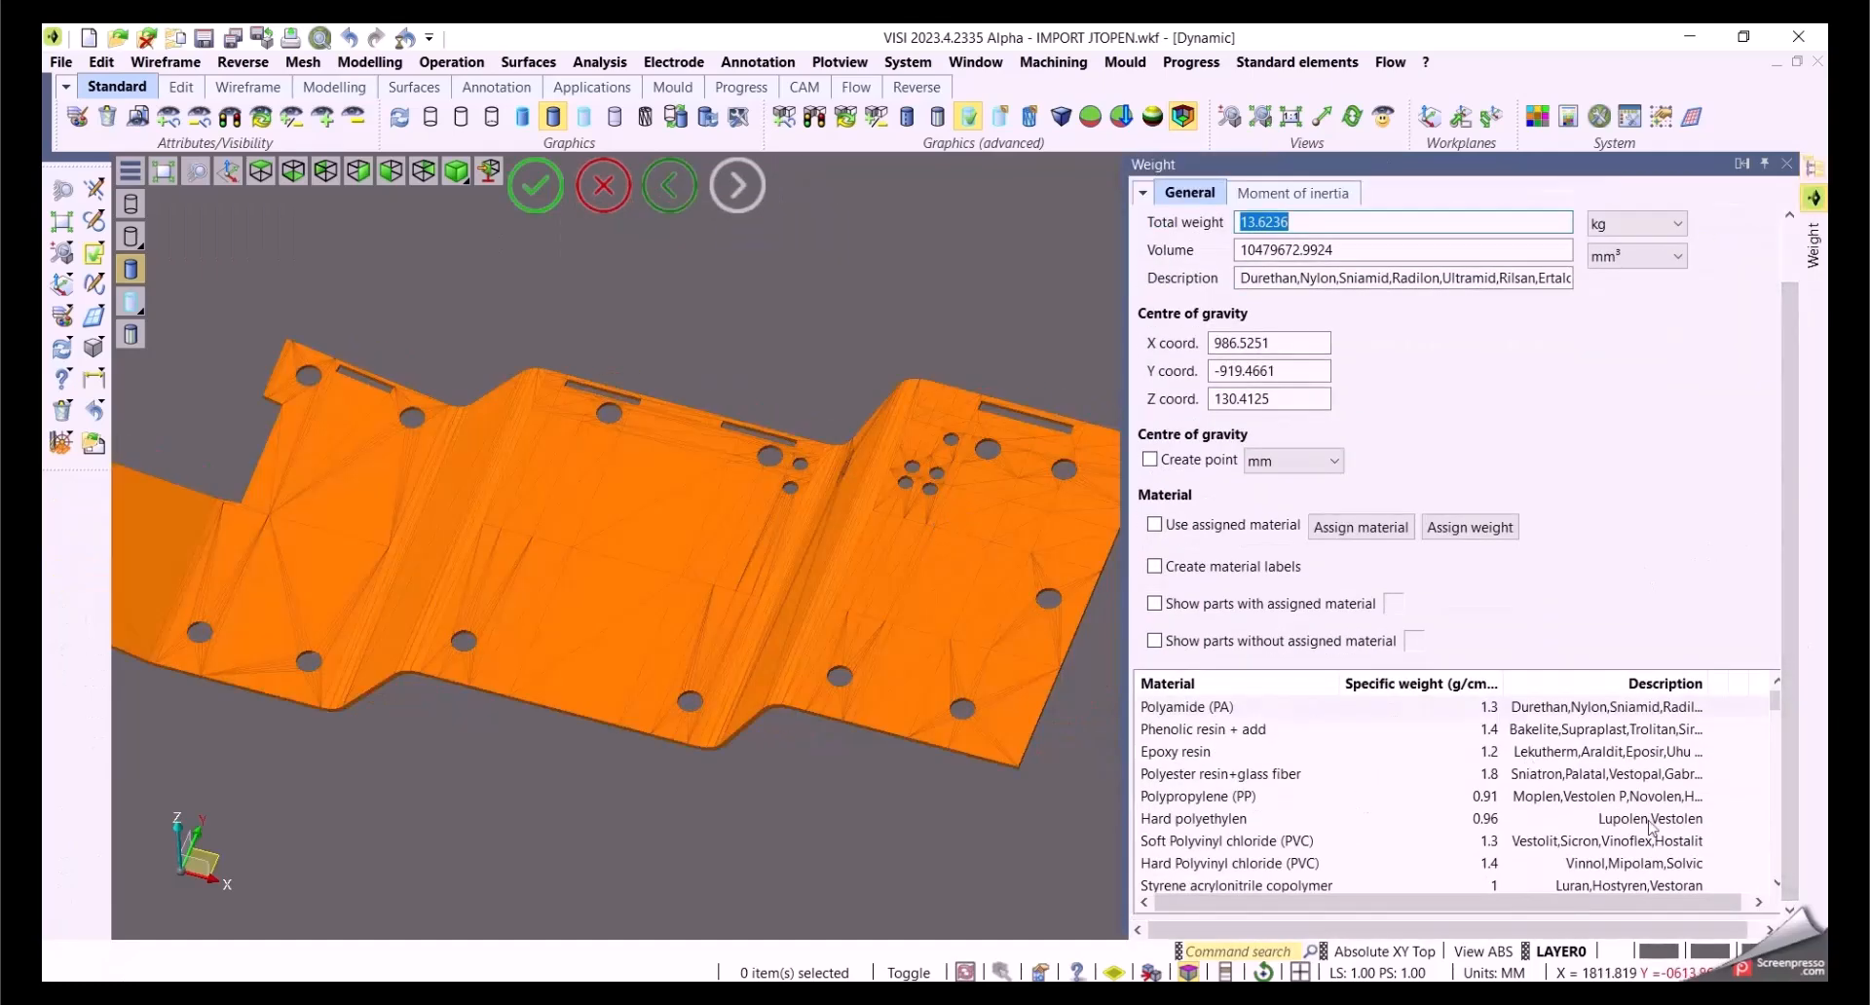
{"action": "left_click_drag", "start_coordinate": [1773, 704], "coordinate": [1773, 726]}
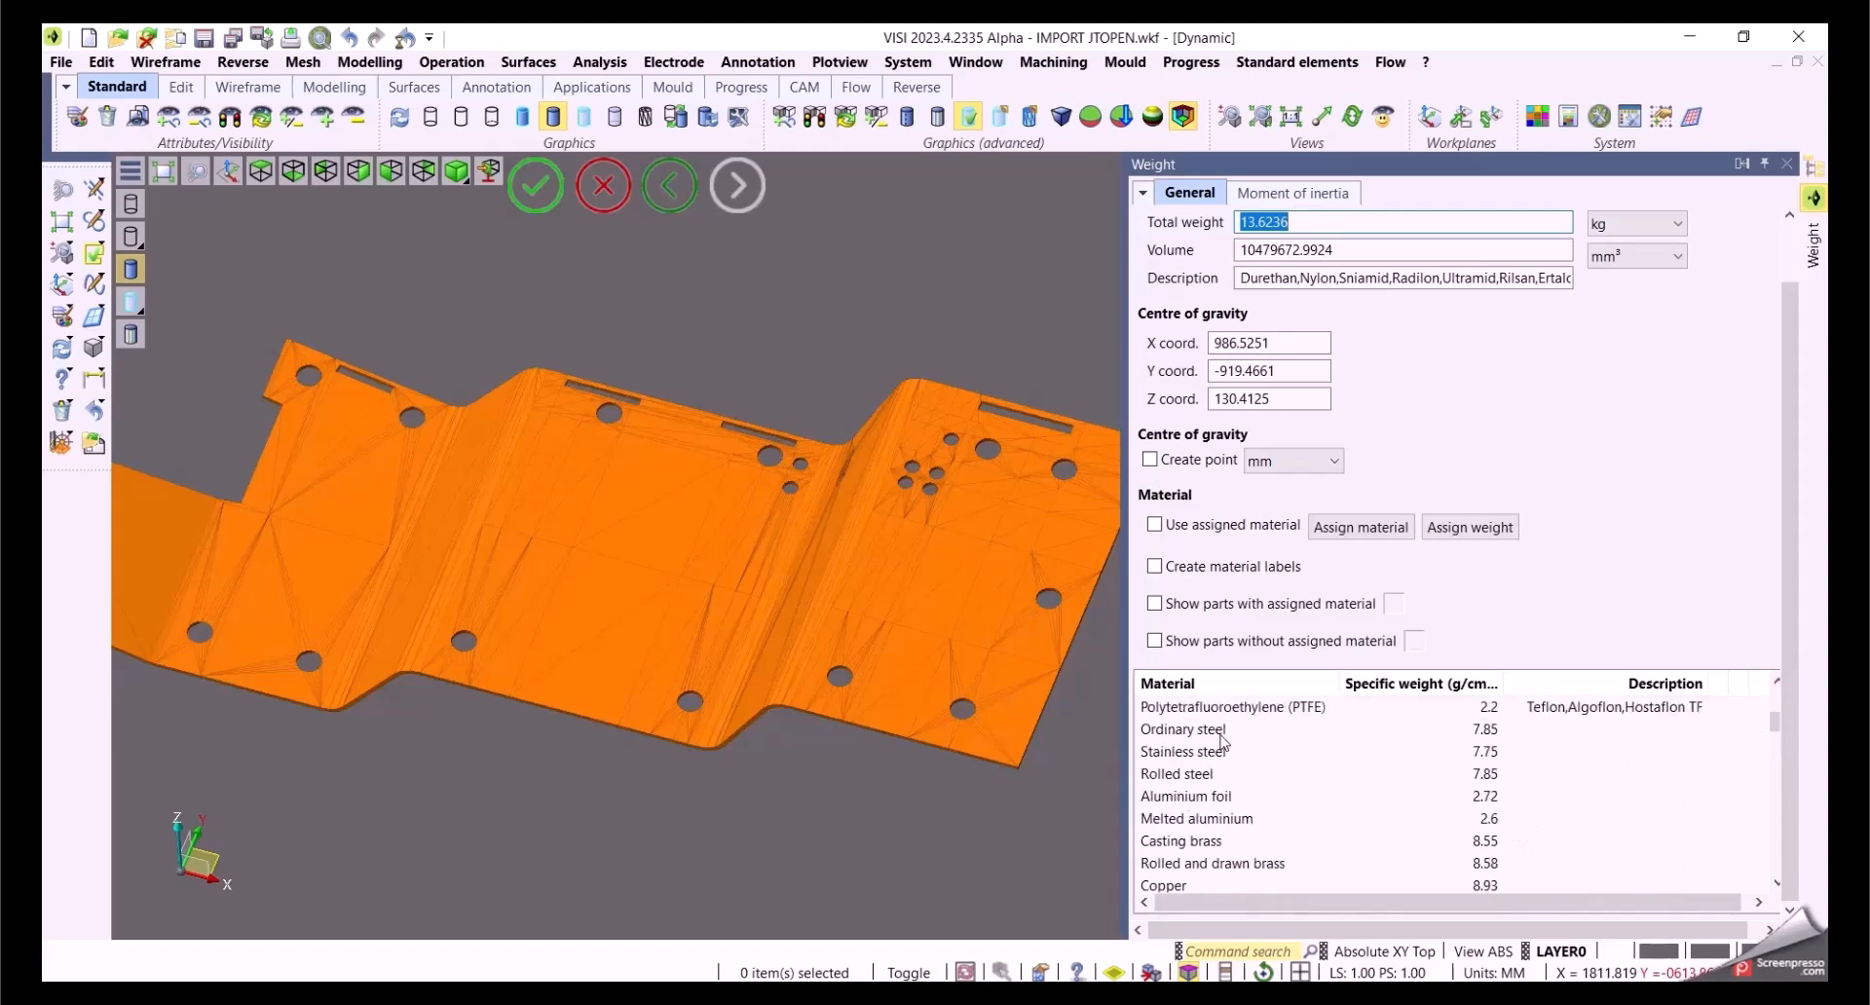
{"action": "left_click", "coordinate": [1164, 800]}
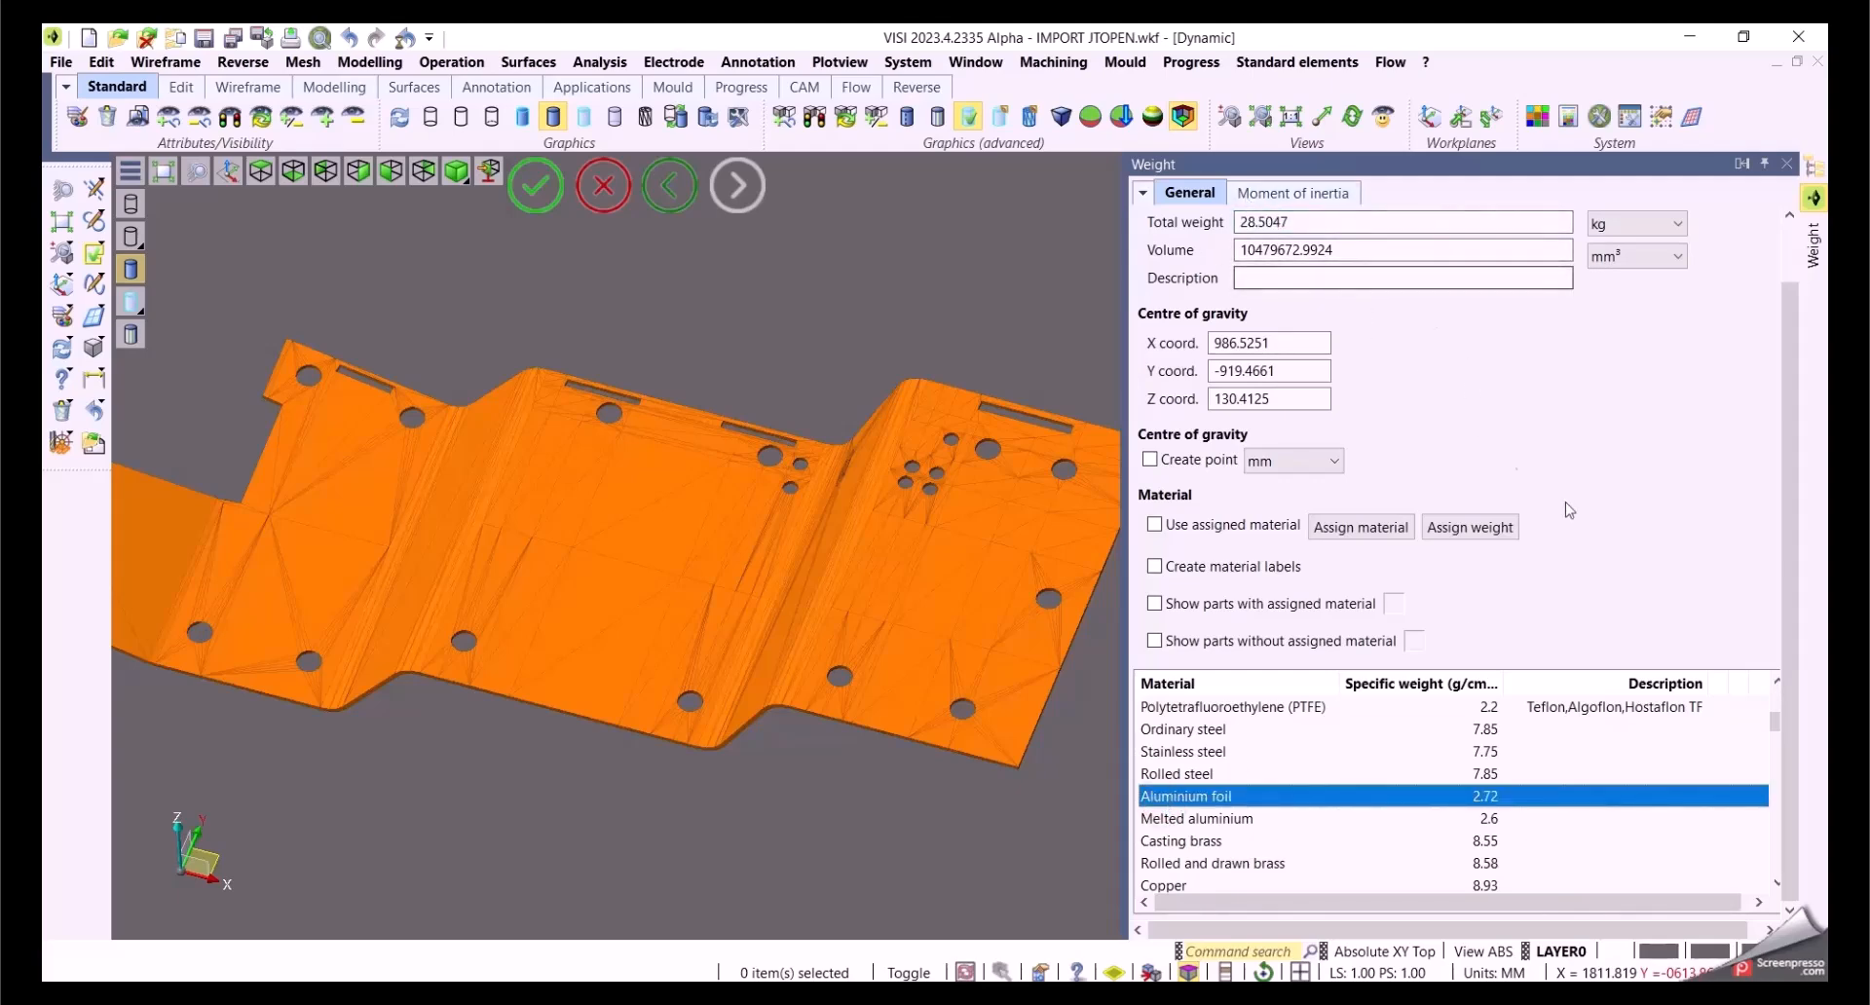
Step: Assign the Aluminium foil material and the calculated weight to the large plate
{"action": "left_click", "coordinate": [1367, 534]}
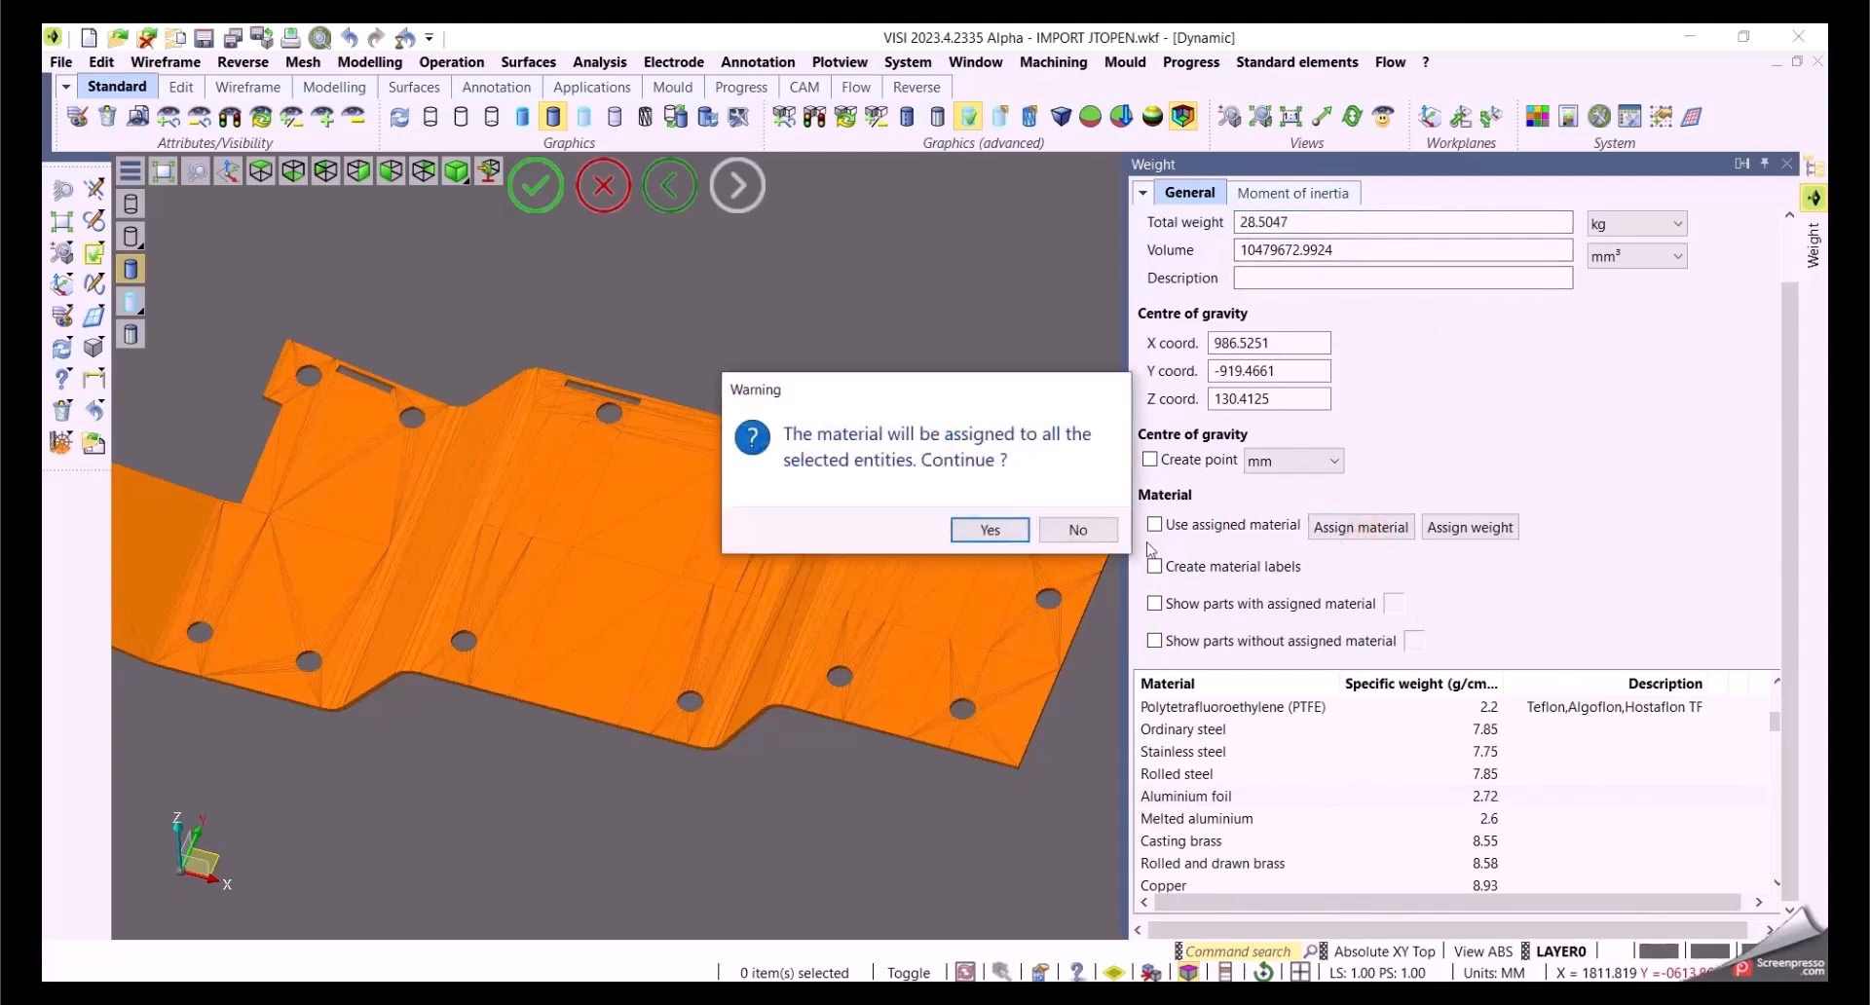
{"action": "left_click", "coordinate": [989, 528]}
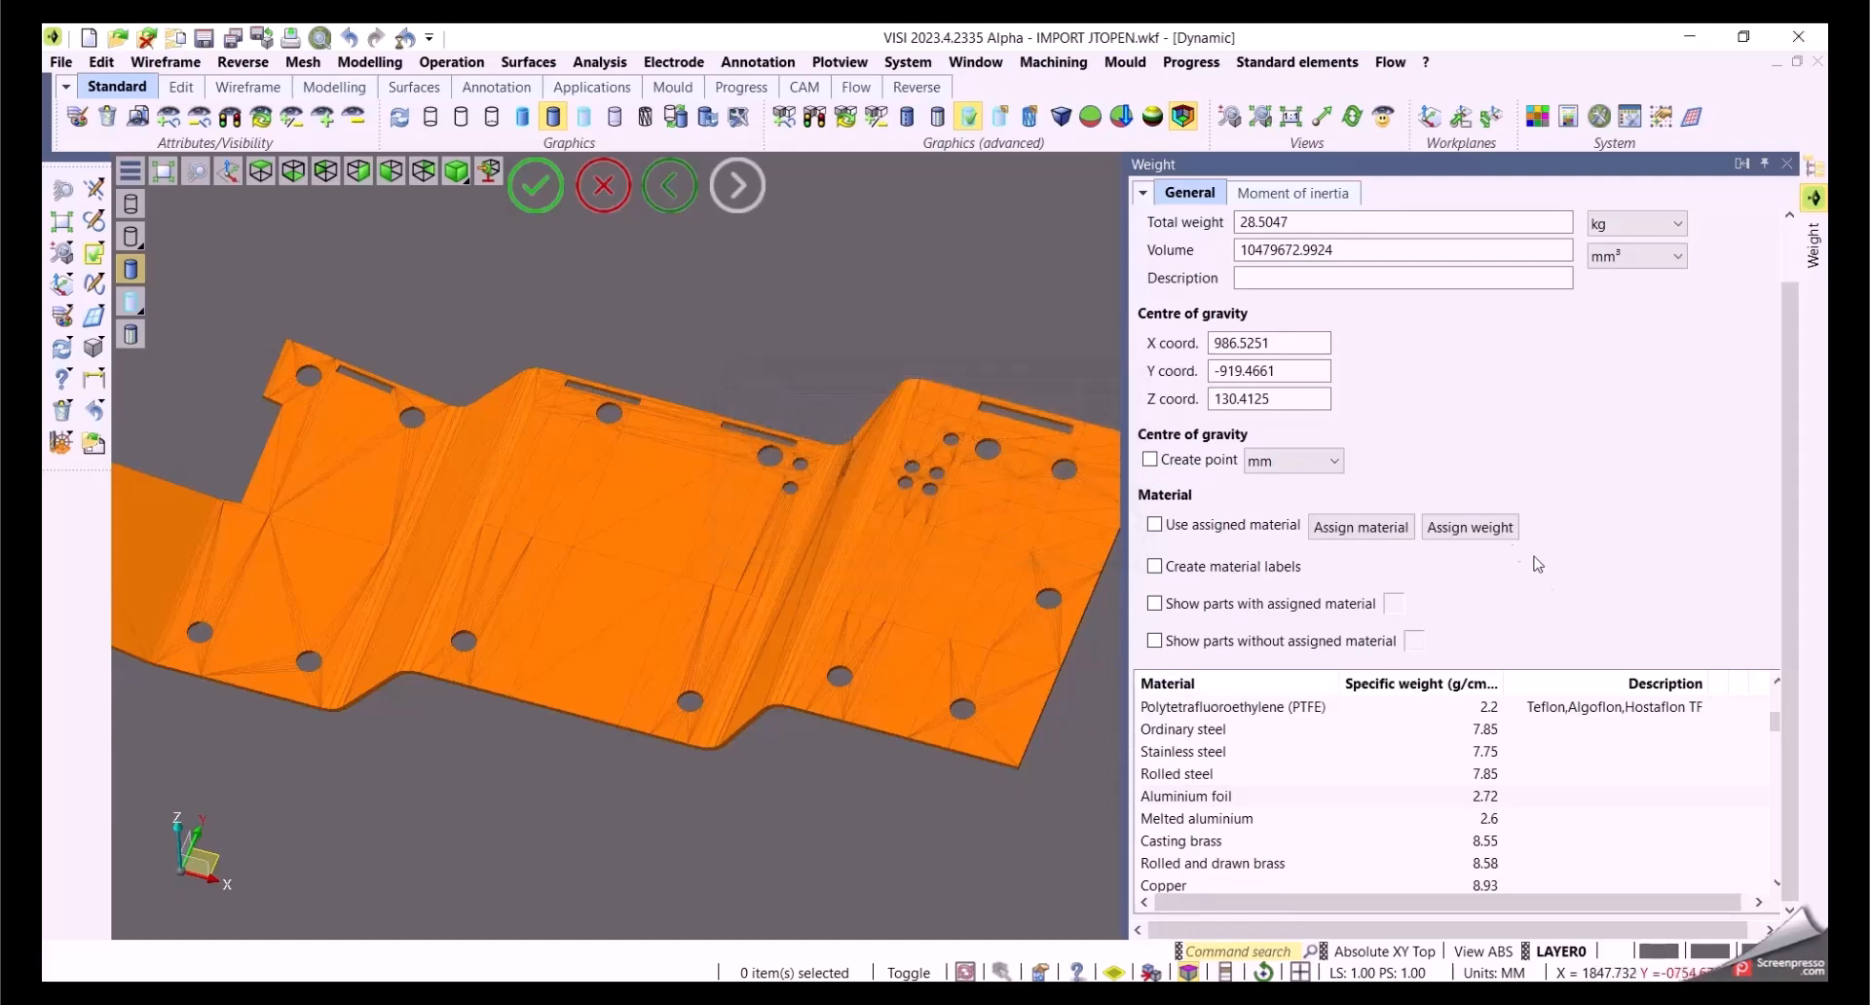
{"action": "left_click", "coordinate": [1473, 531]}
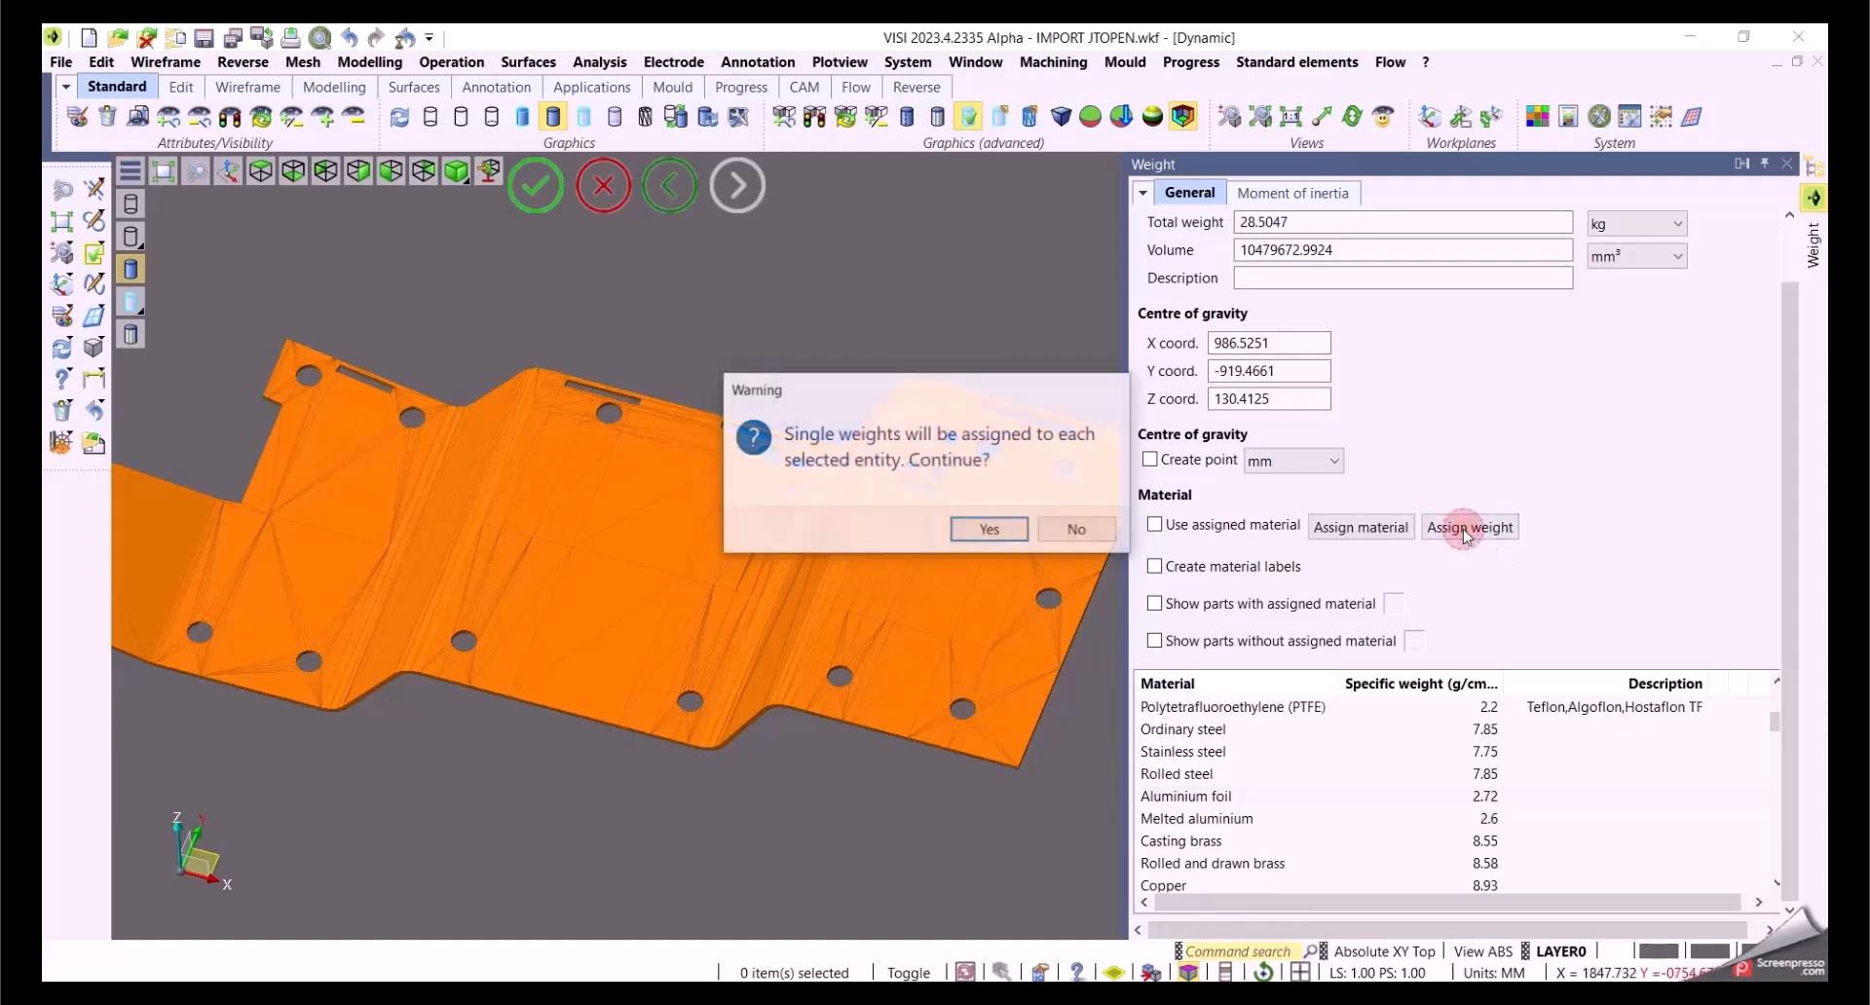
{"action": "left_click", "coordinate": [990, 529]}
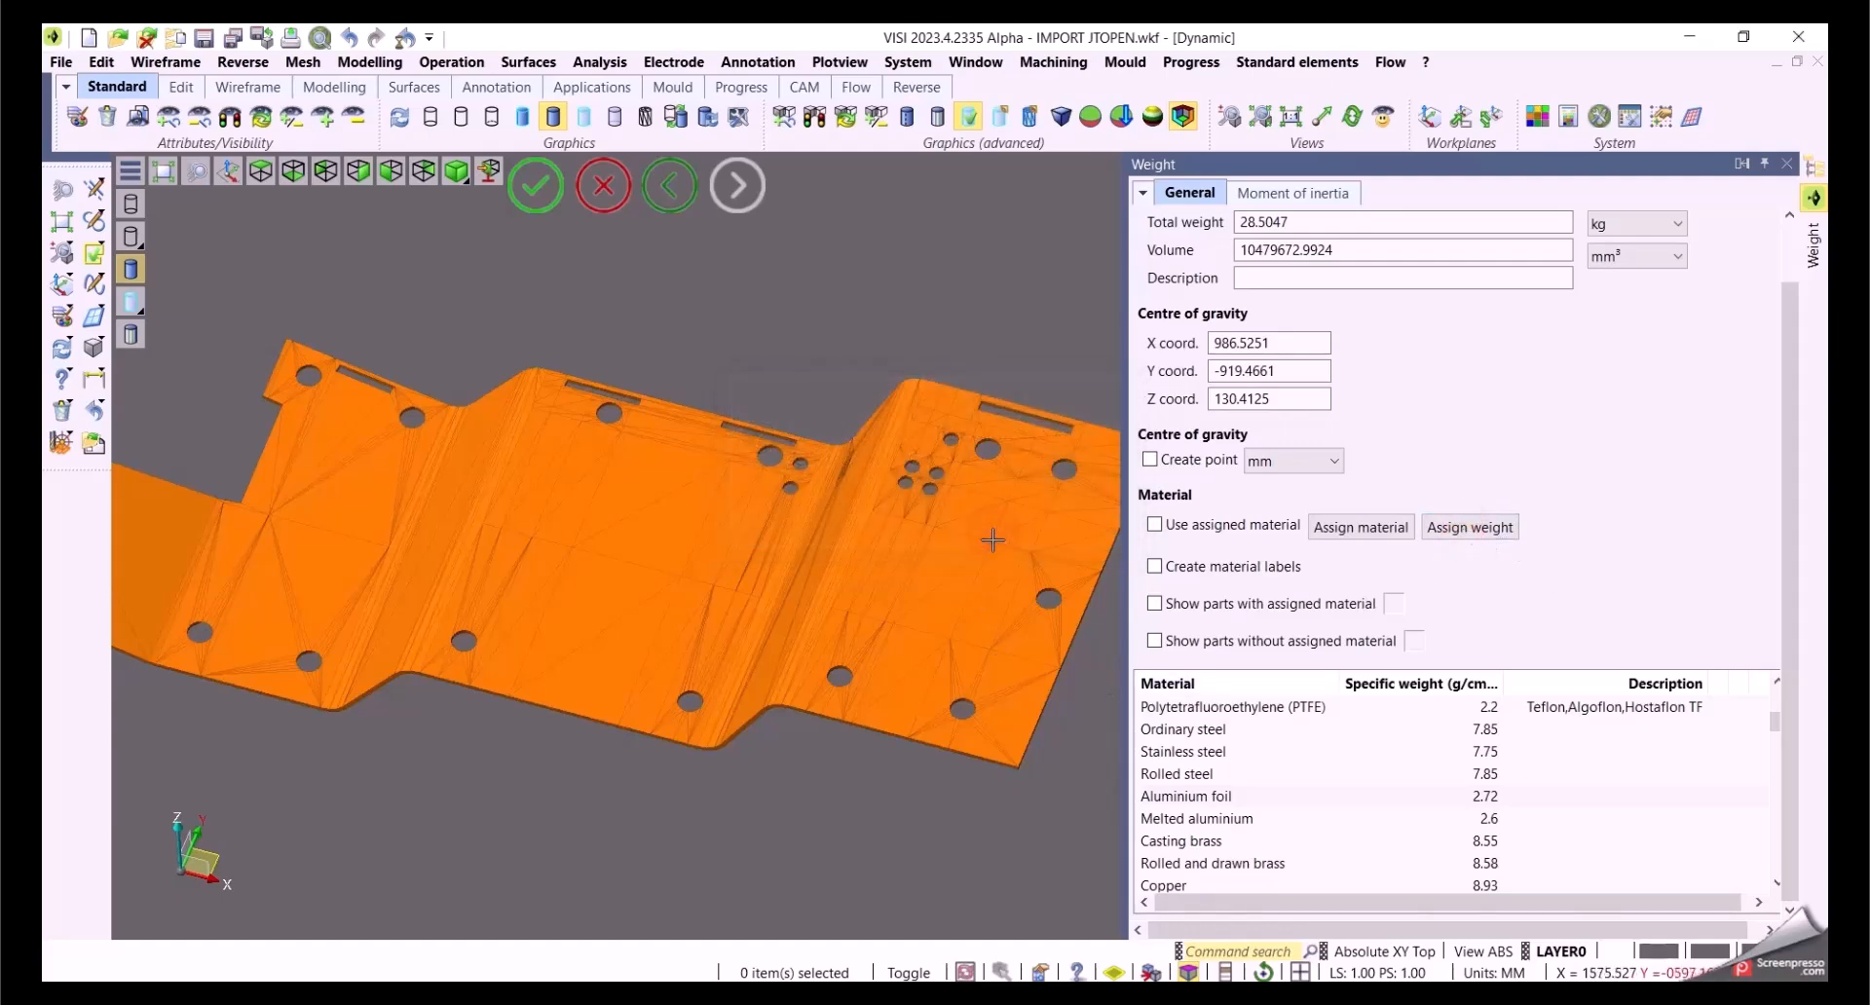
Step: Check the material and weight properties of the Cover insert part in the Assembly Manager, and close the manager
{"action": "left_click", "coordinate": [1810, 167]}
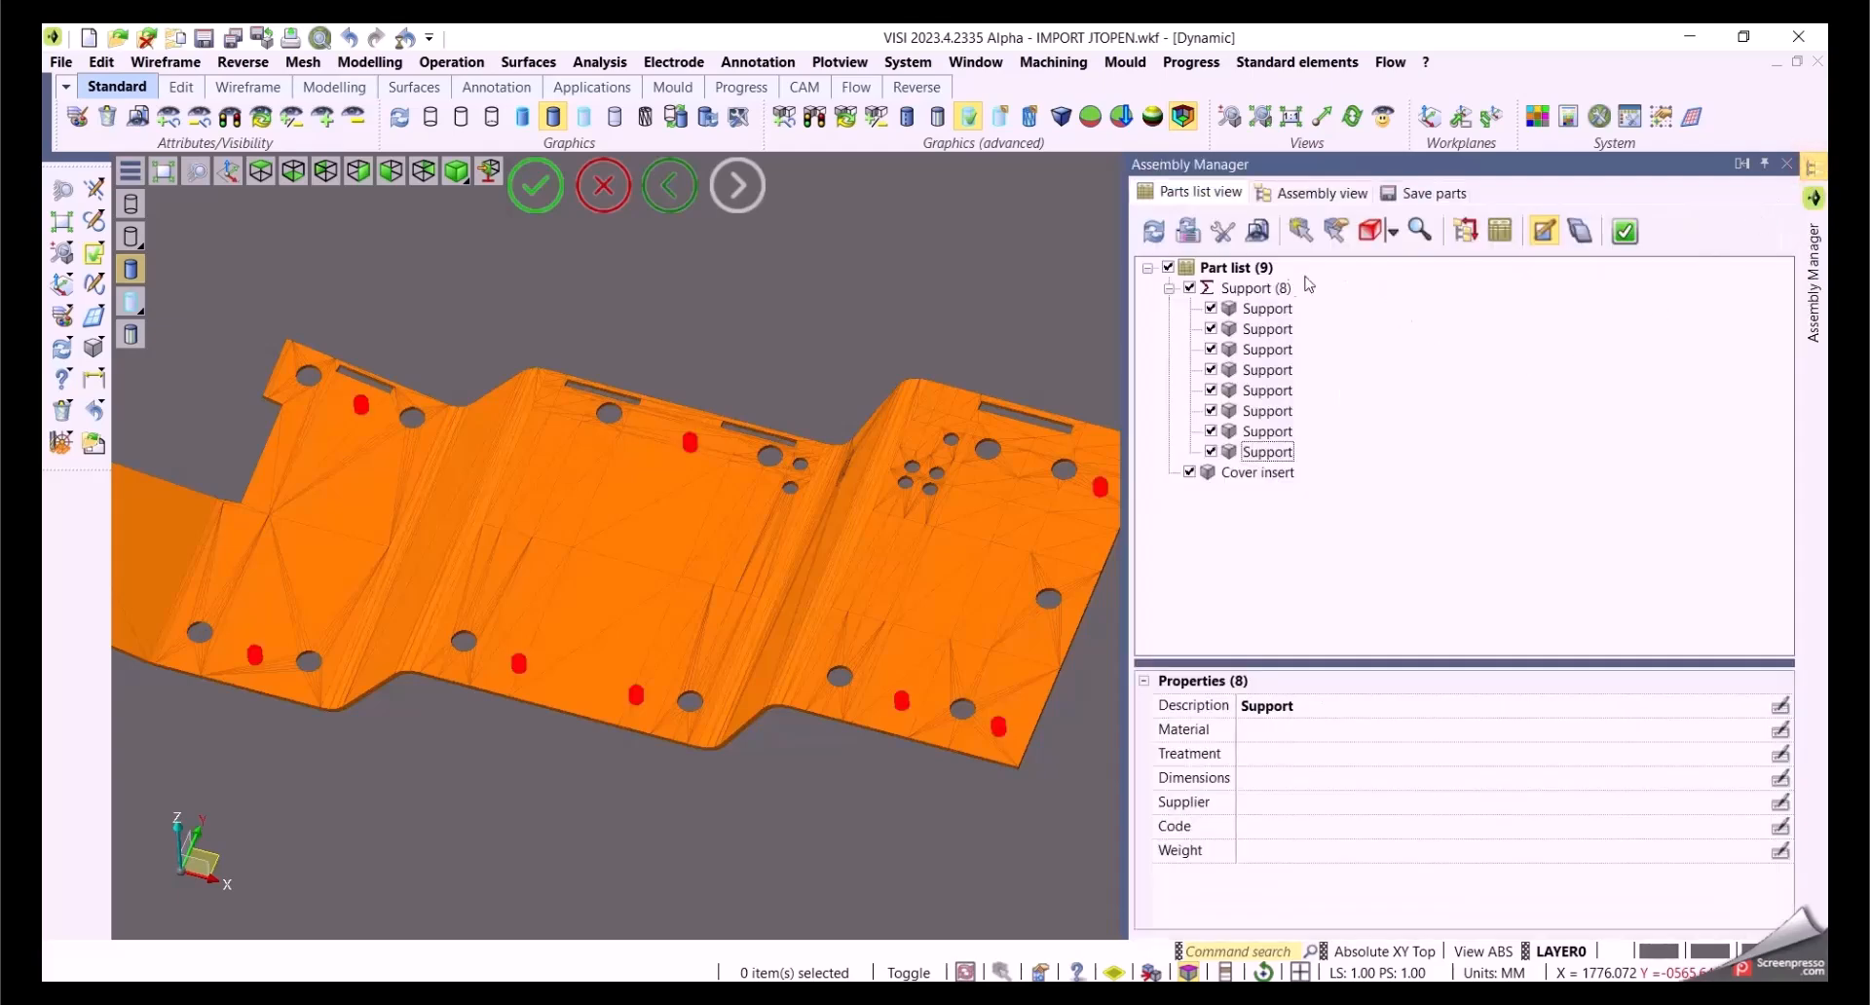
{"action": "left_click", "coordinate": [1257, 473]}
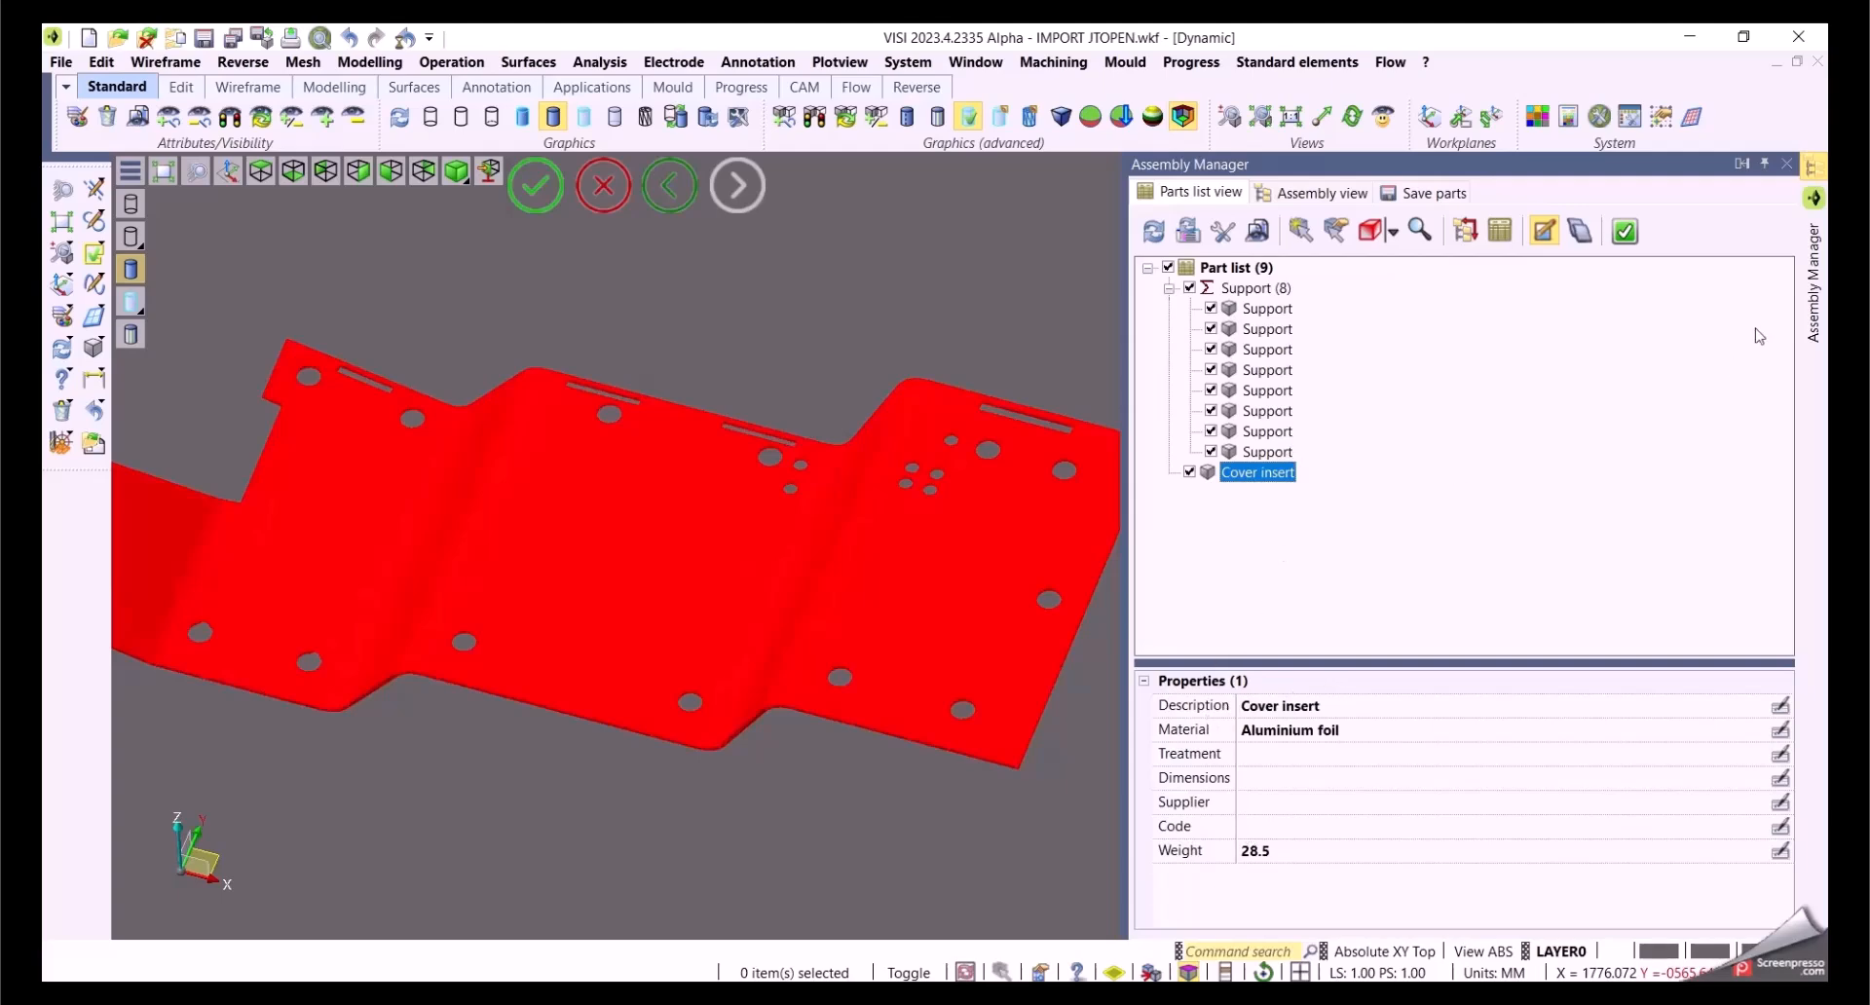
{"action": "left_click", "coordinate": [1787, 167]}
{"action": "middle_click_drag", "start_coordinate": [1101, 450], "coordinate": [1074, 266]}
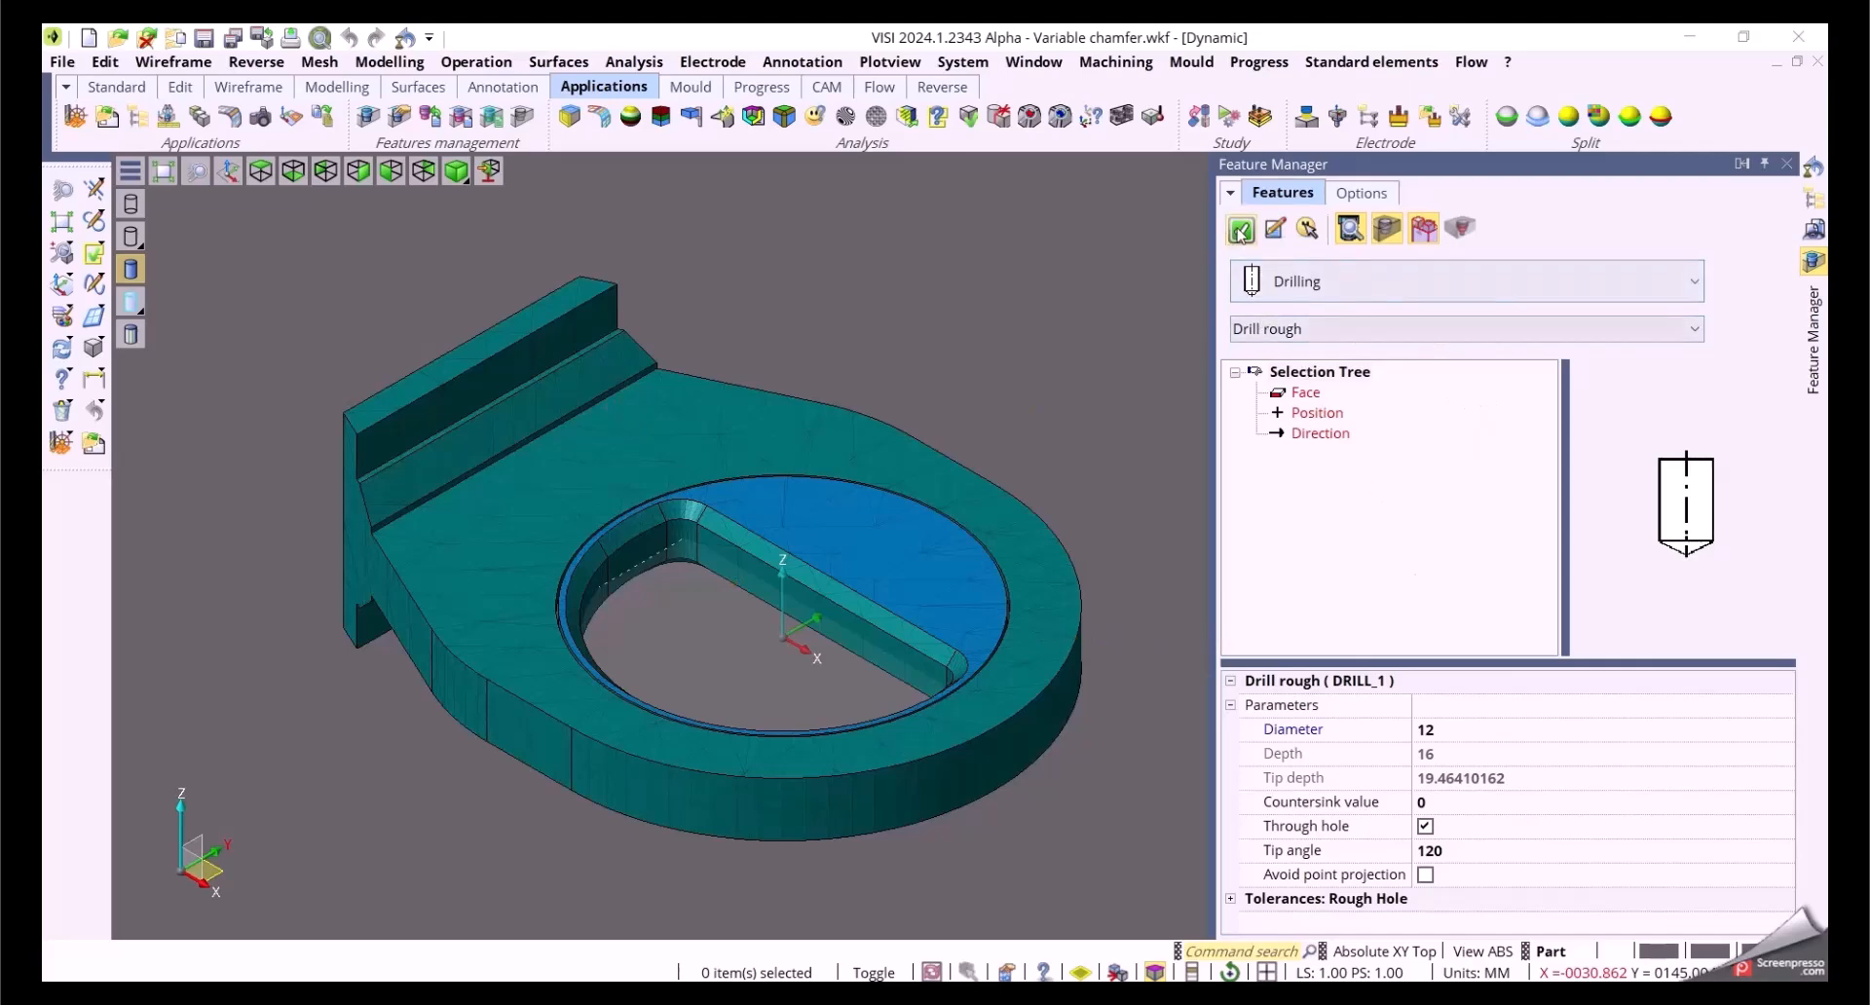
Step: Create a 12 mm rough-drilled through hole in the seat-shaped part's upper face near the back wall, and close the Feature Manager
{"action": "left_click", "coordinate": [1241, 230]}
{"action": "left_click", "coordinate": [482, 527]}
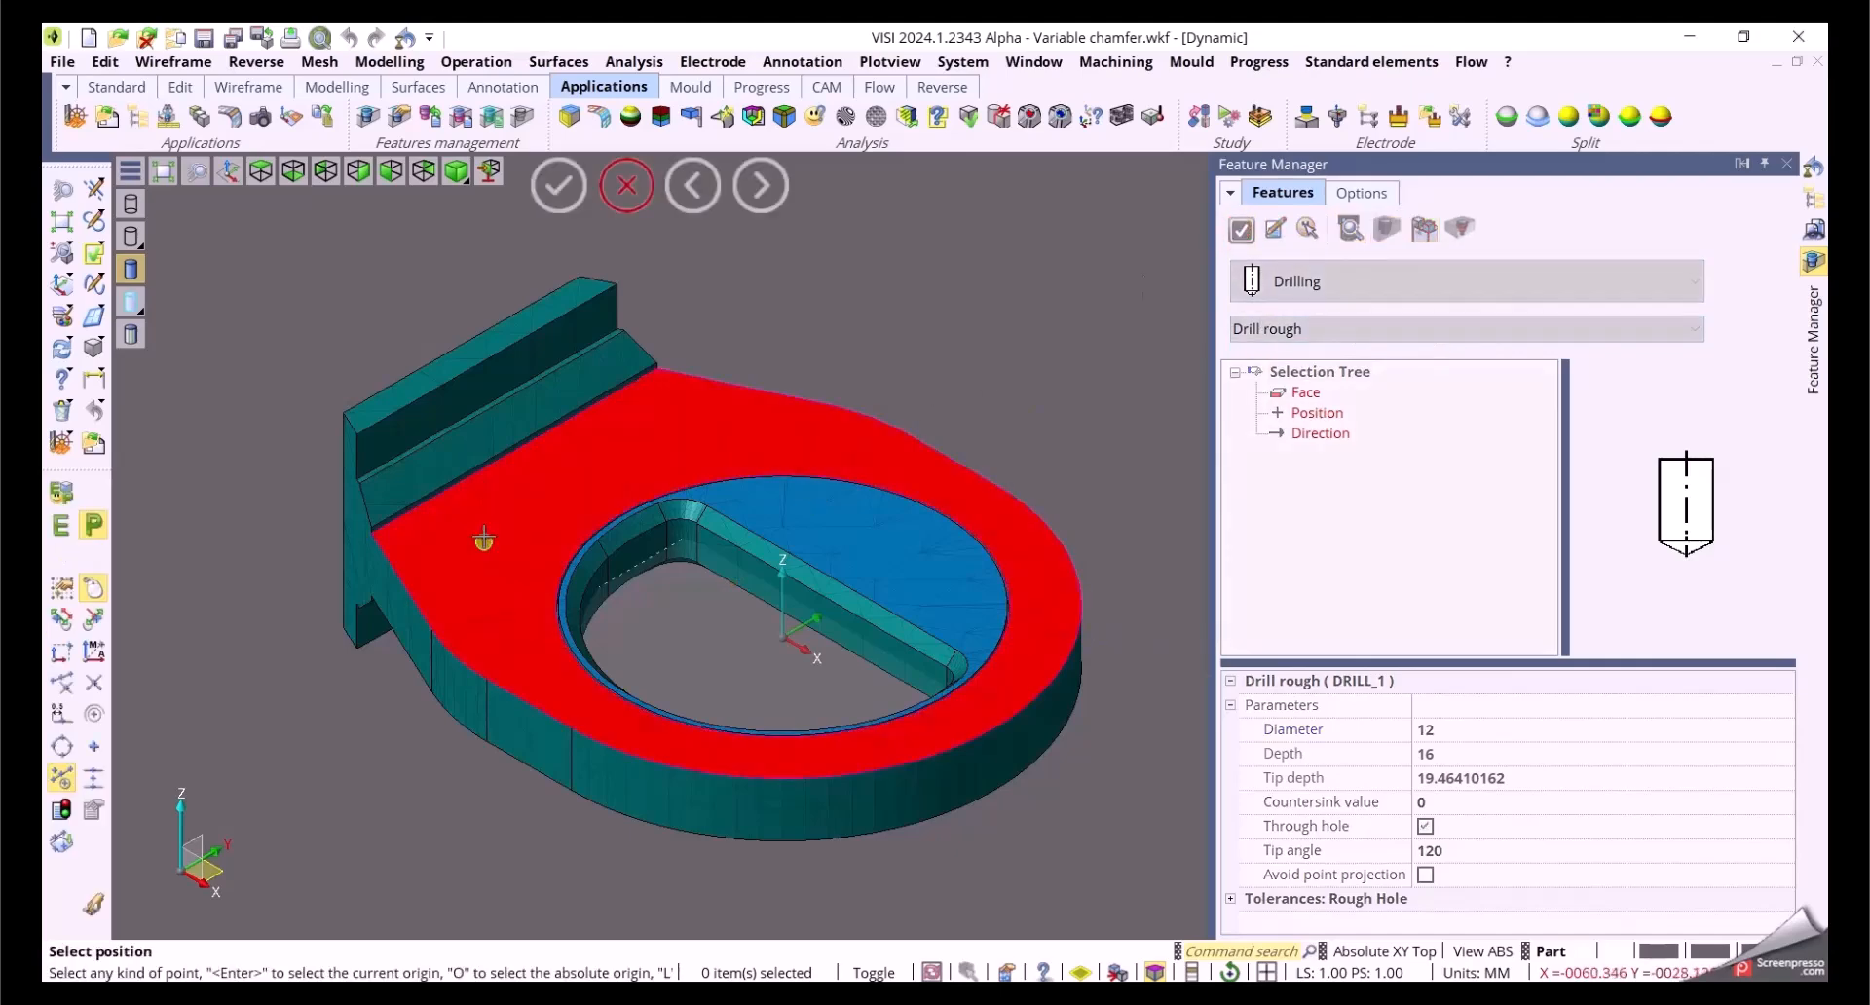
{"action": "left_click", "coordinate": [484, 517]}
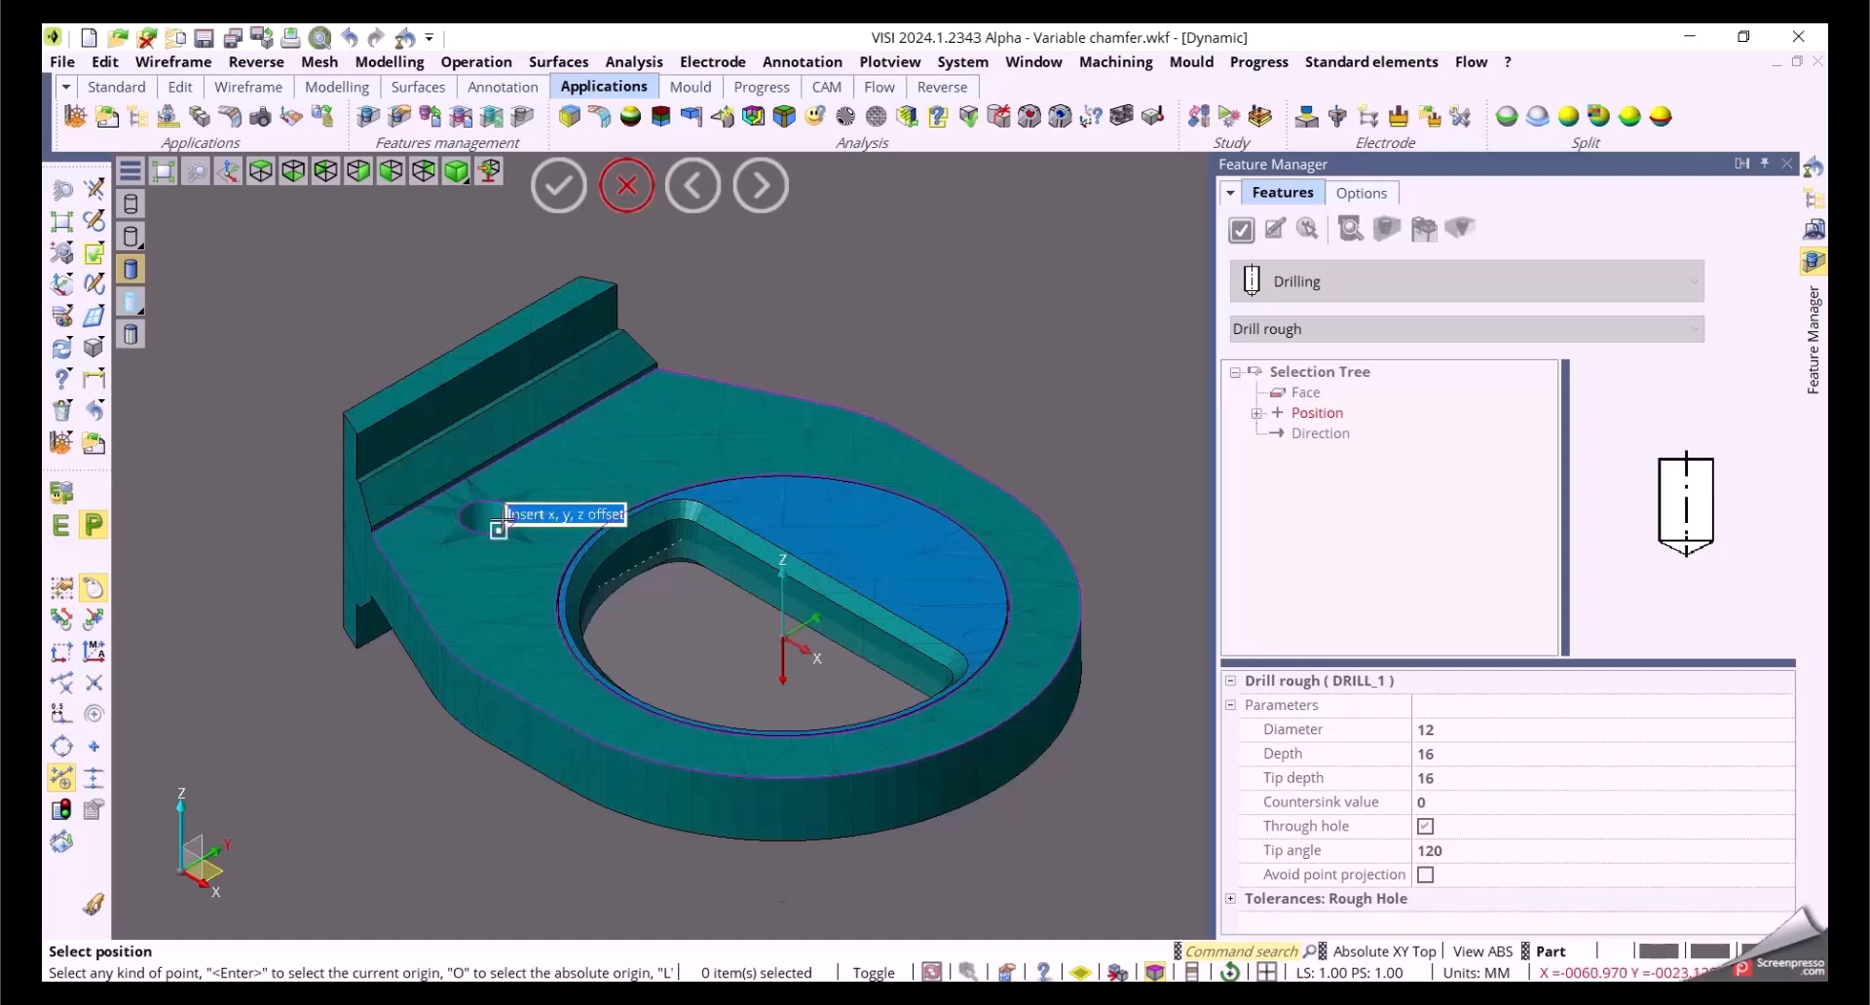
{"action": "scroll", "coordinate": [487, 513], "scroll_direction": "up", "scroll_amount": 5}
{"action": "scroll", "coordinate": [492, 507], "scroll_direction": "down", "scroll_amount": 5}
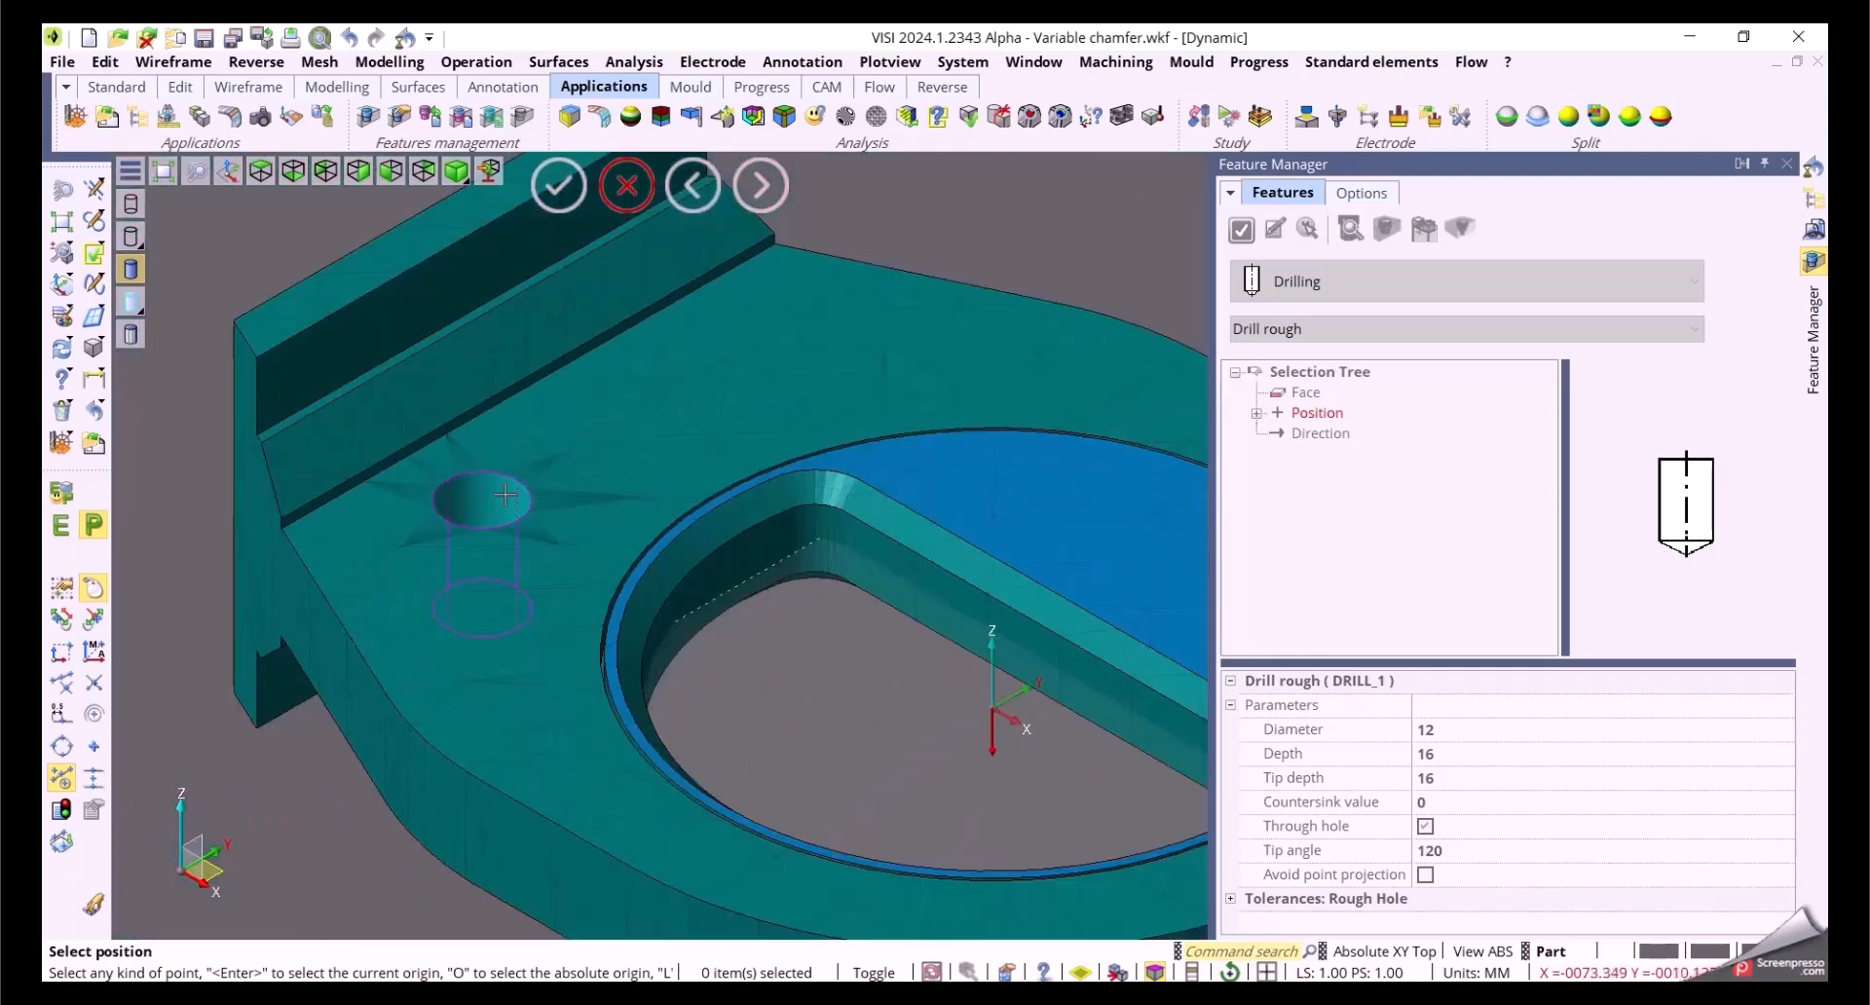
{"action": "right_click", "coordinate": [968, 303]}
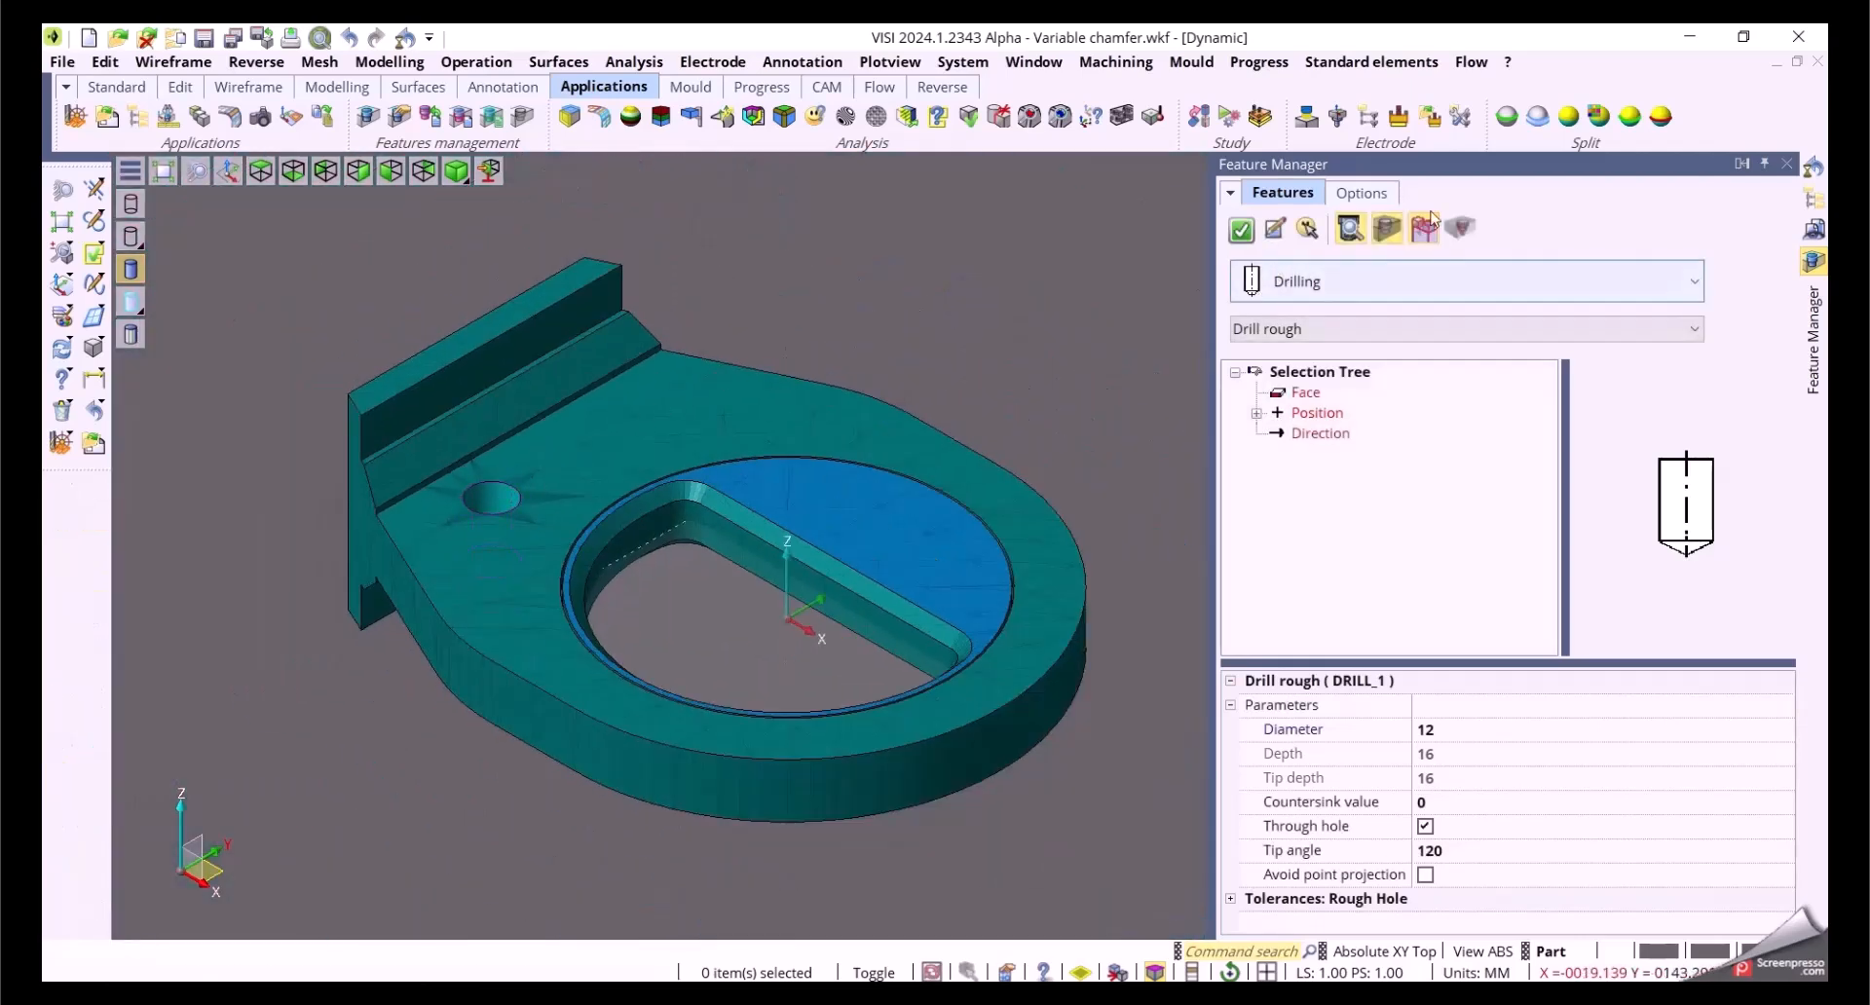
{"action": "left_click", "coordinate": [1787, 164]}
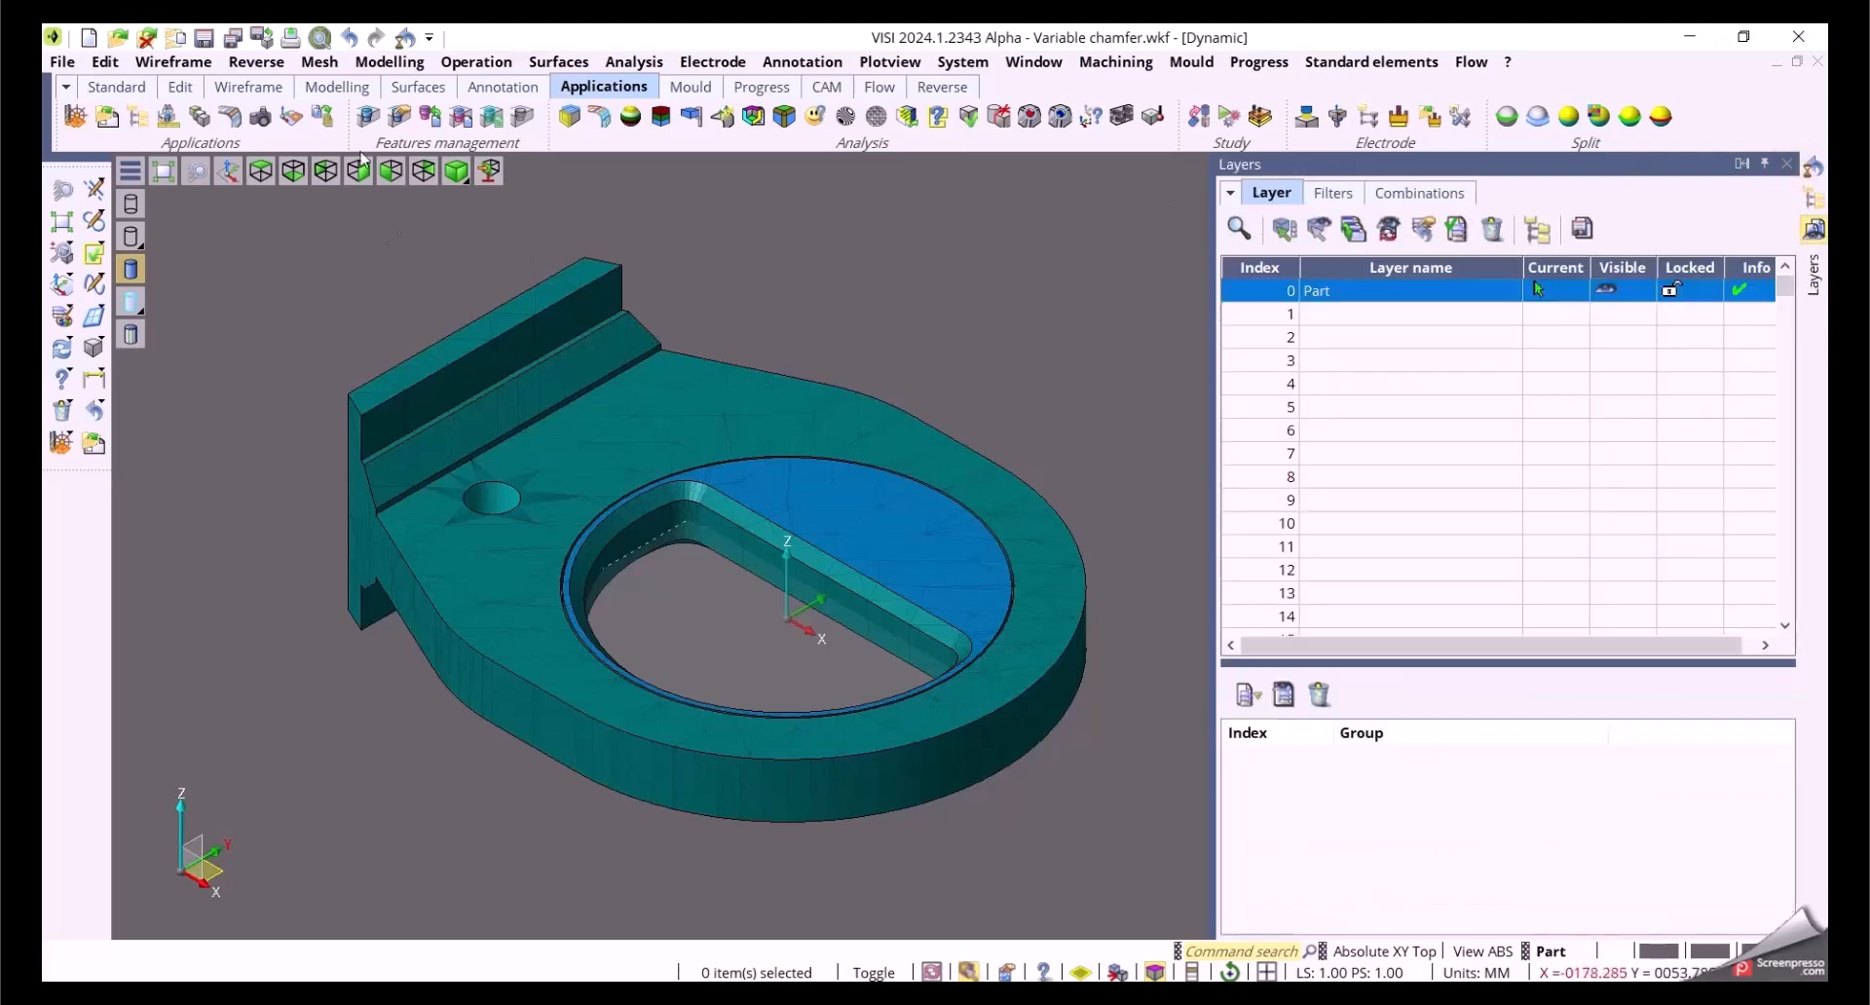
Step: Move the top face of the raised back wall 11 mm upward along Z with Edit faces
{"action": "left_click", "coordinate": [389, 63]}
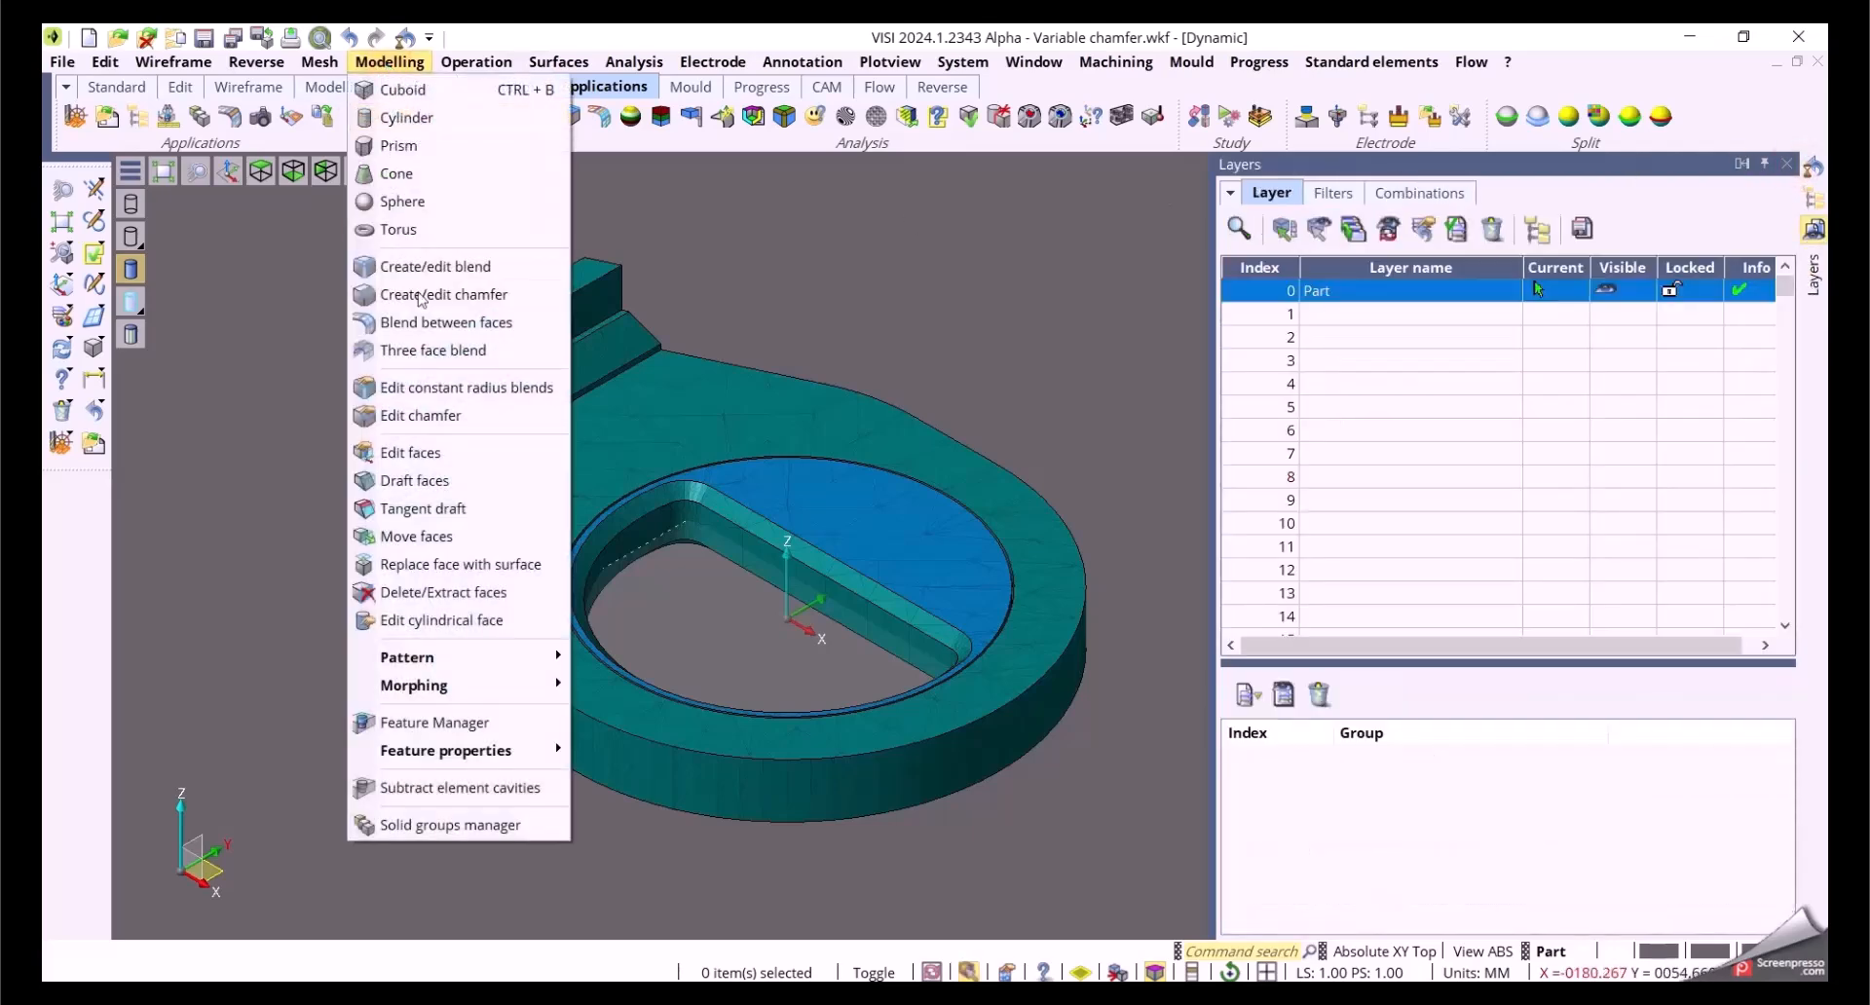
{"action": "left_click", "coordinate": [399, 454]}
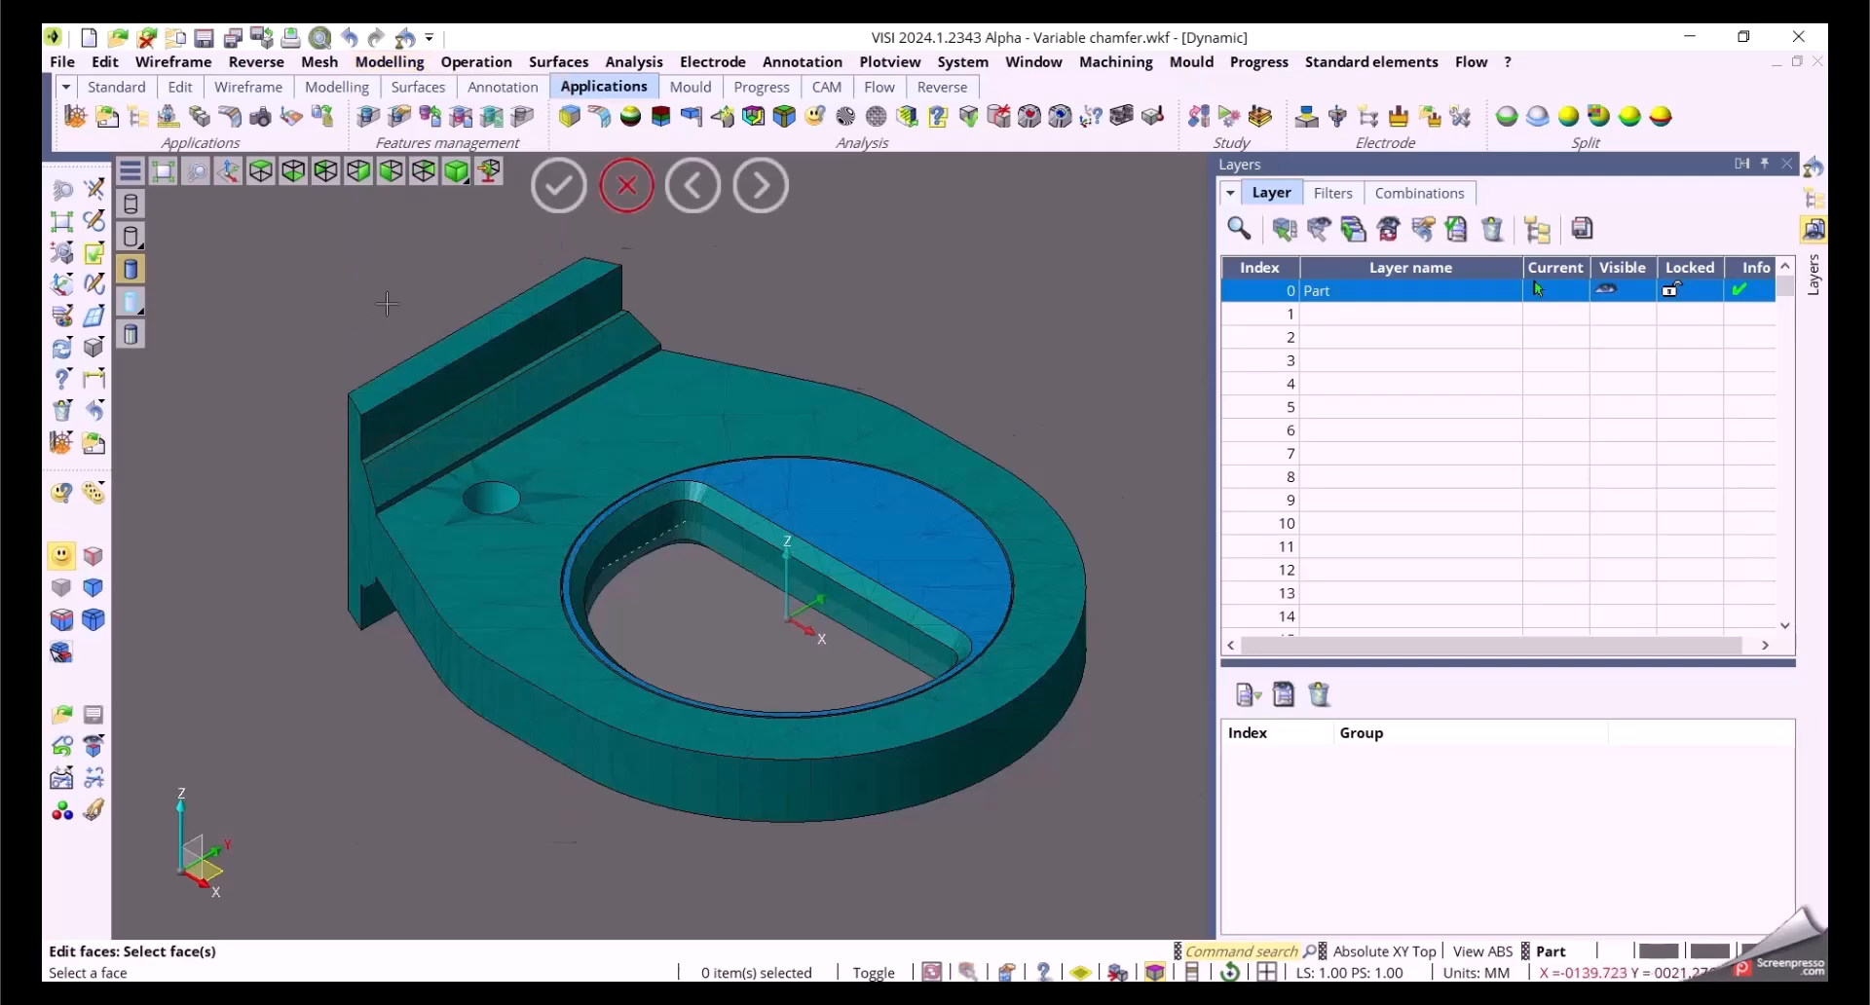
{"action": "scroll", "coordinate": [389, 307], "scroll_direction": "up", "scroll_amount": 5}
{"action": "left_click", "coordinate": [559, 488]}
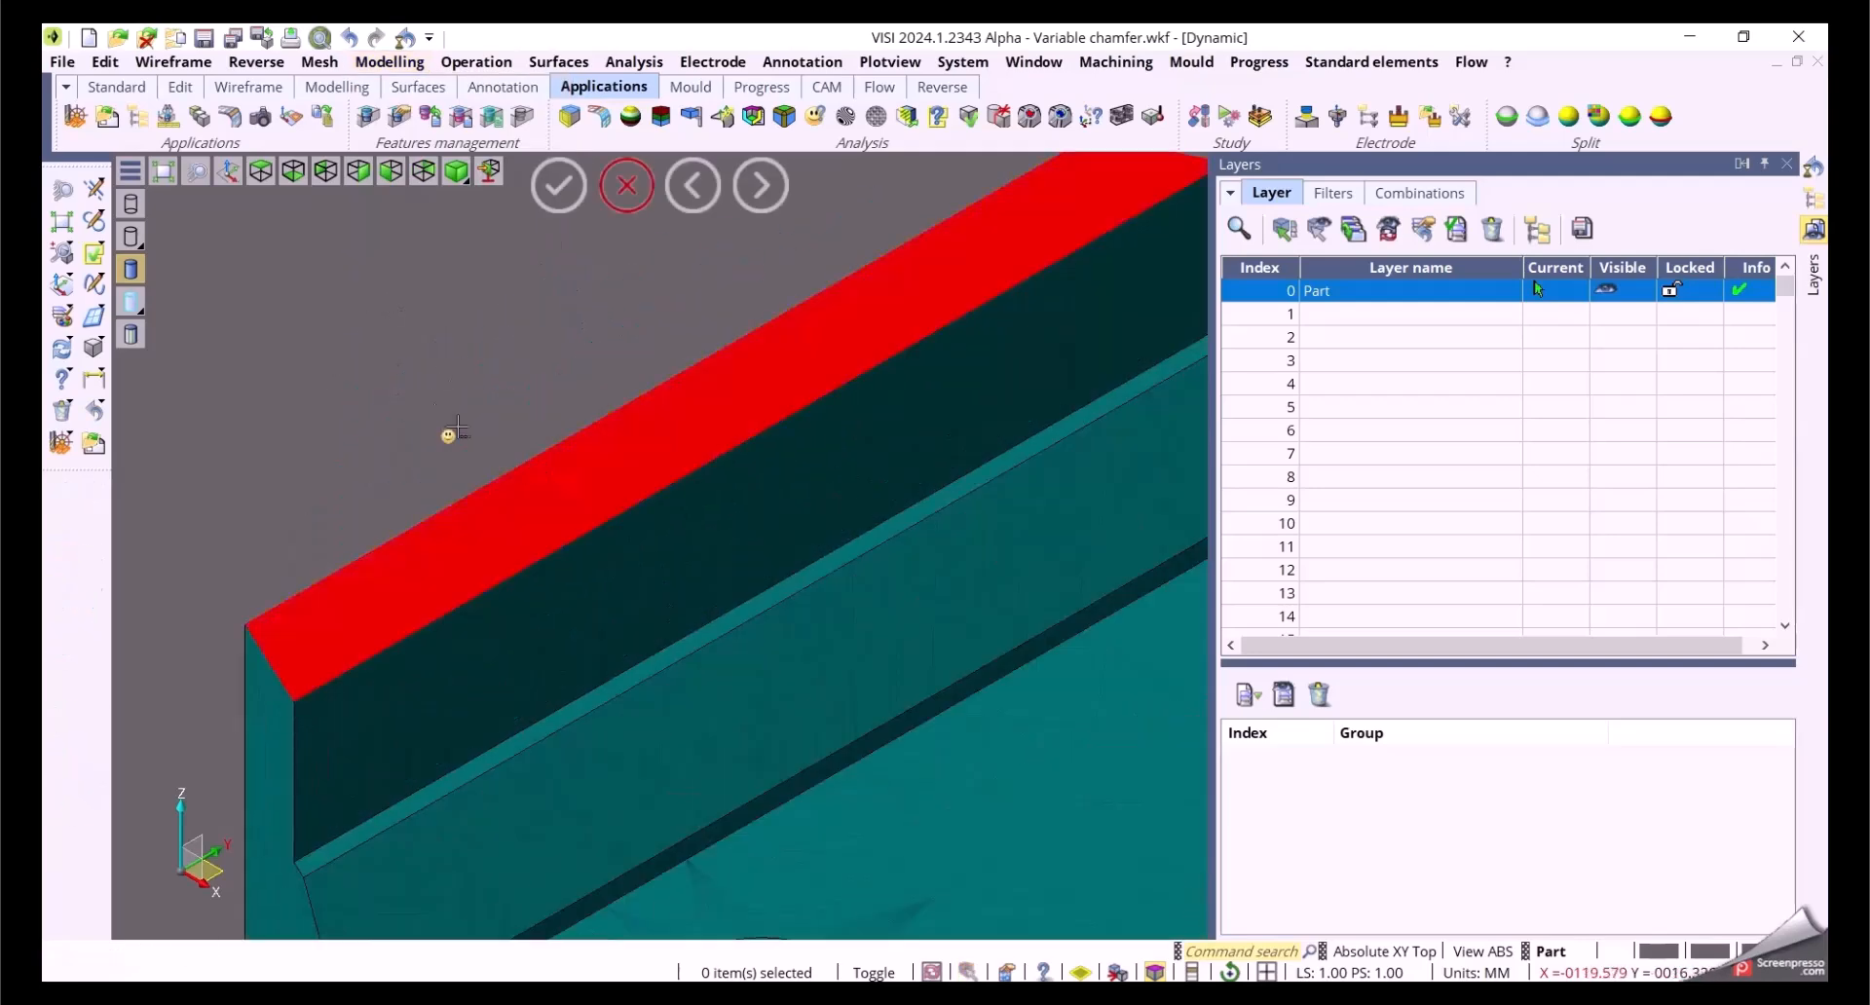
{"action": "right_click", "coordinate": [399, 386]}
{"action": "scroll", "coordinate": [395, 382], "scroll_direction": "down", "scroll_amount": 4}
{"action": "left_click_drag", "start_coordinate": [361, 399], "coordinate": [353, 346]}
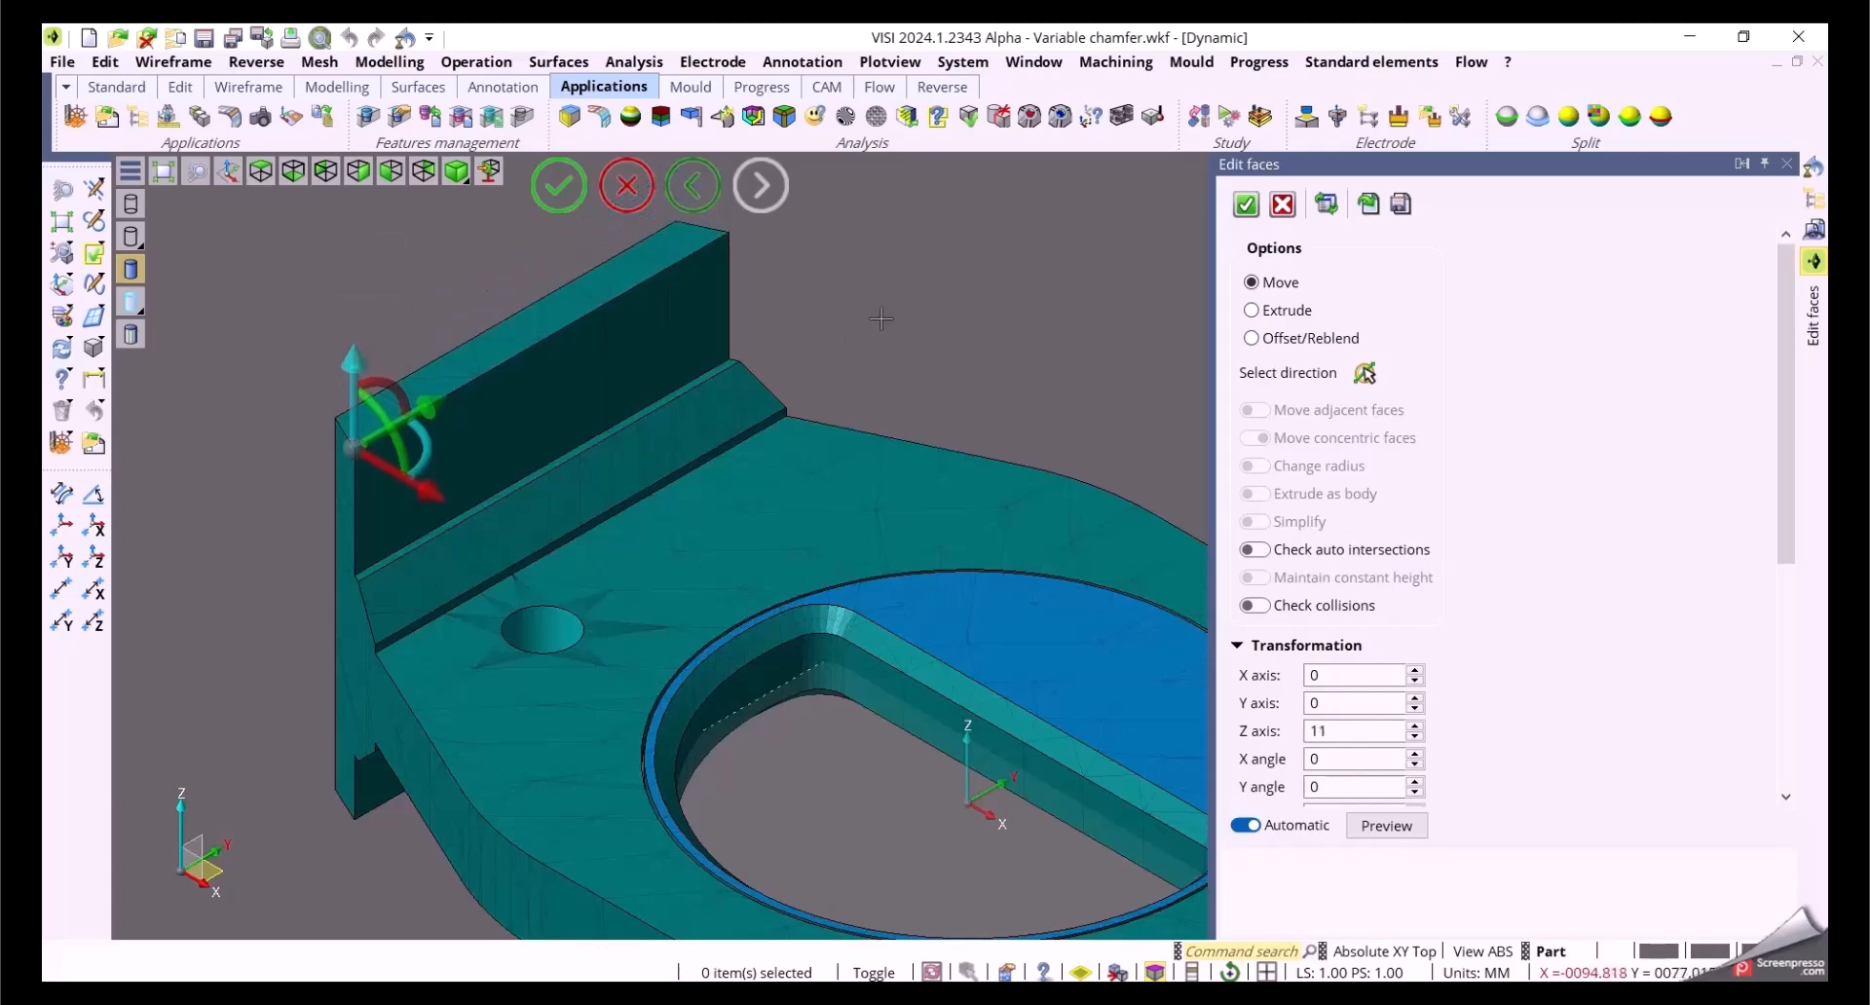
{"action": "right_click", "coordinate": [881, 319]}
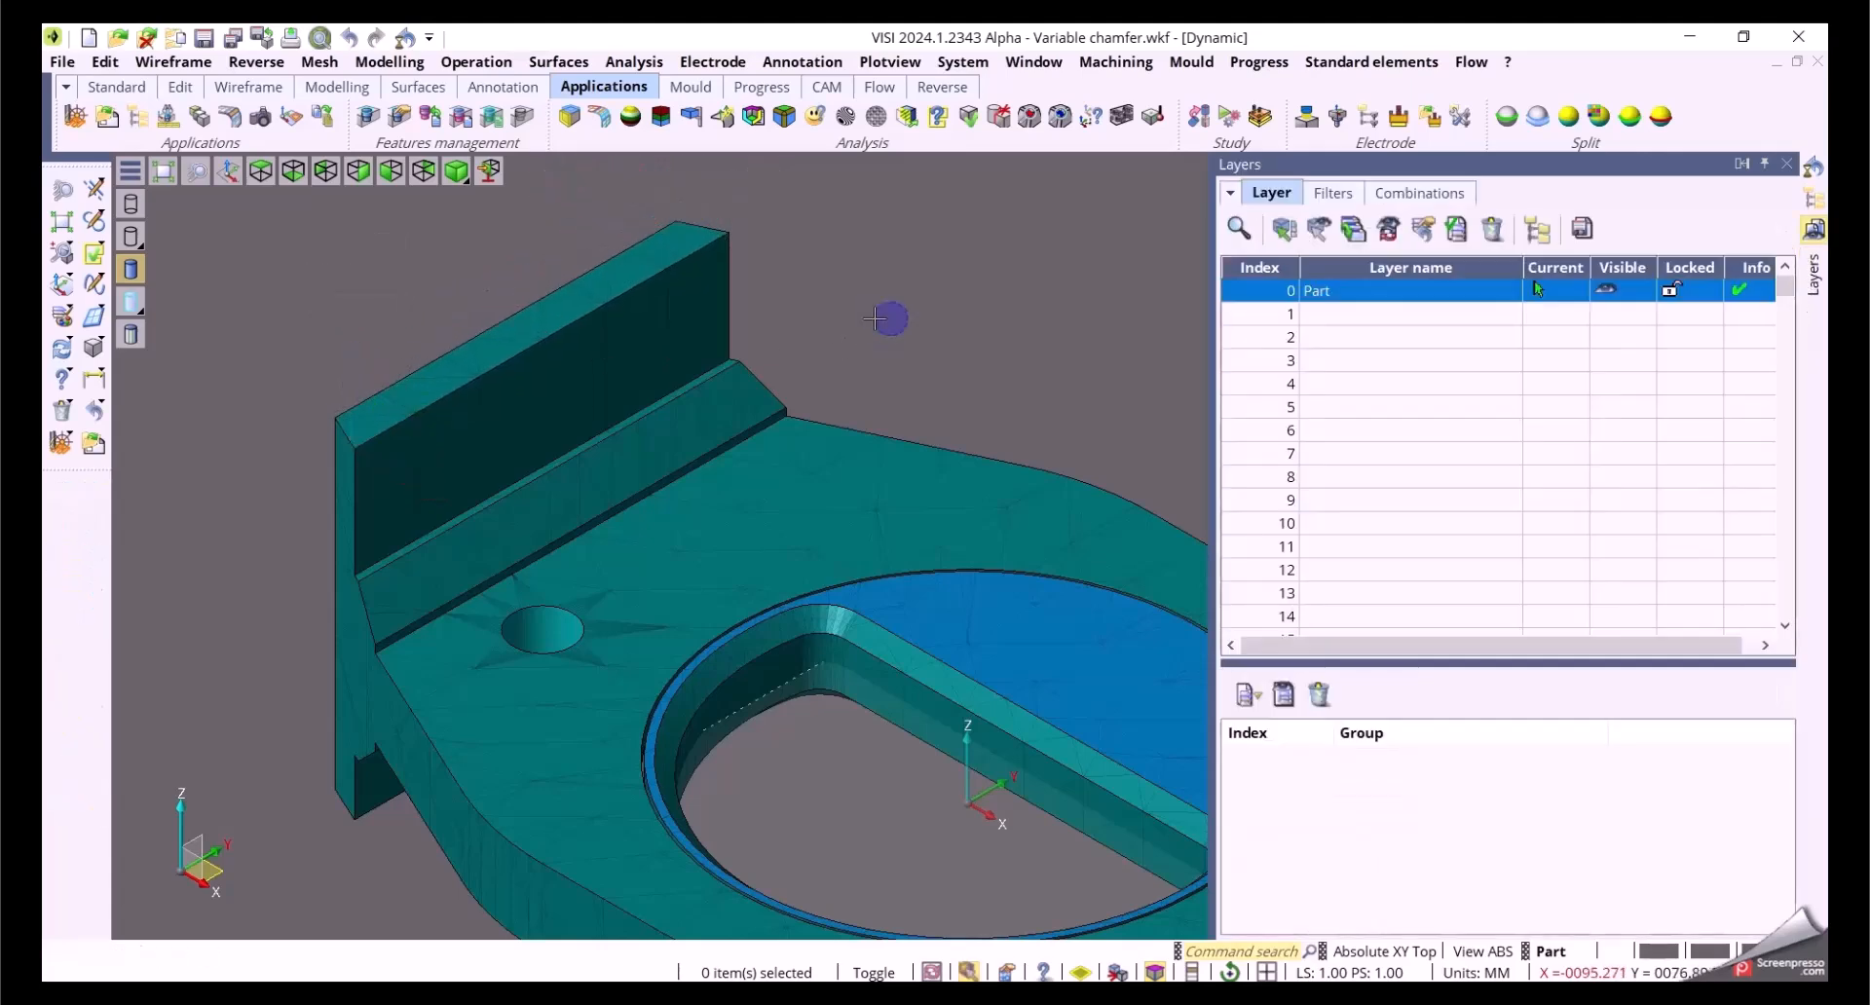
Step: Apply a constant-radius blend to the plate's upper outer edge, propagated over tangent edges
{"action": "left_click", "coordinate": [390, 61]}
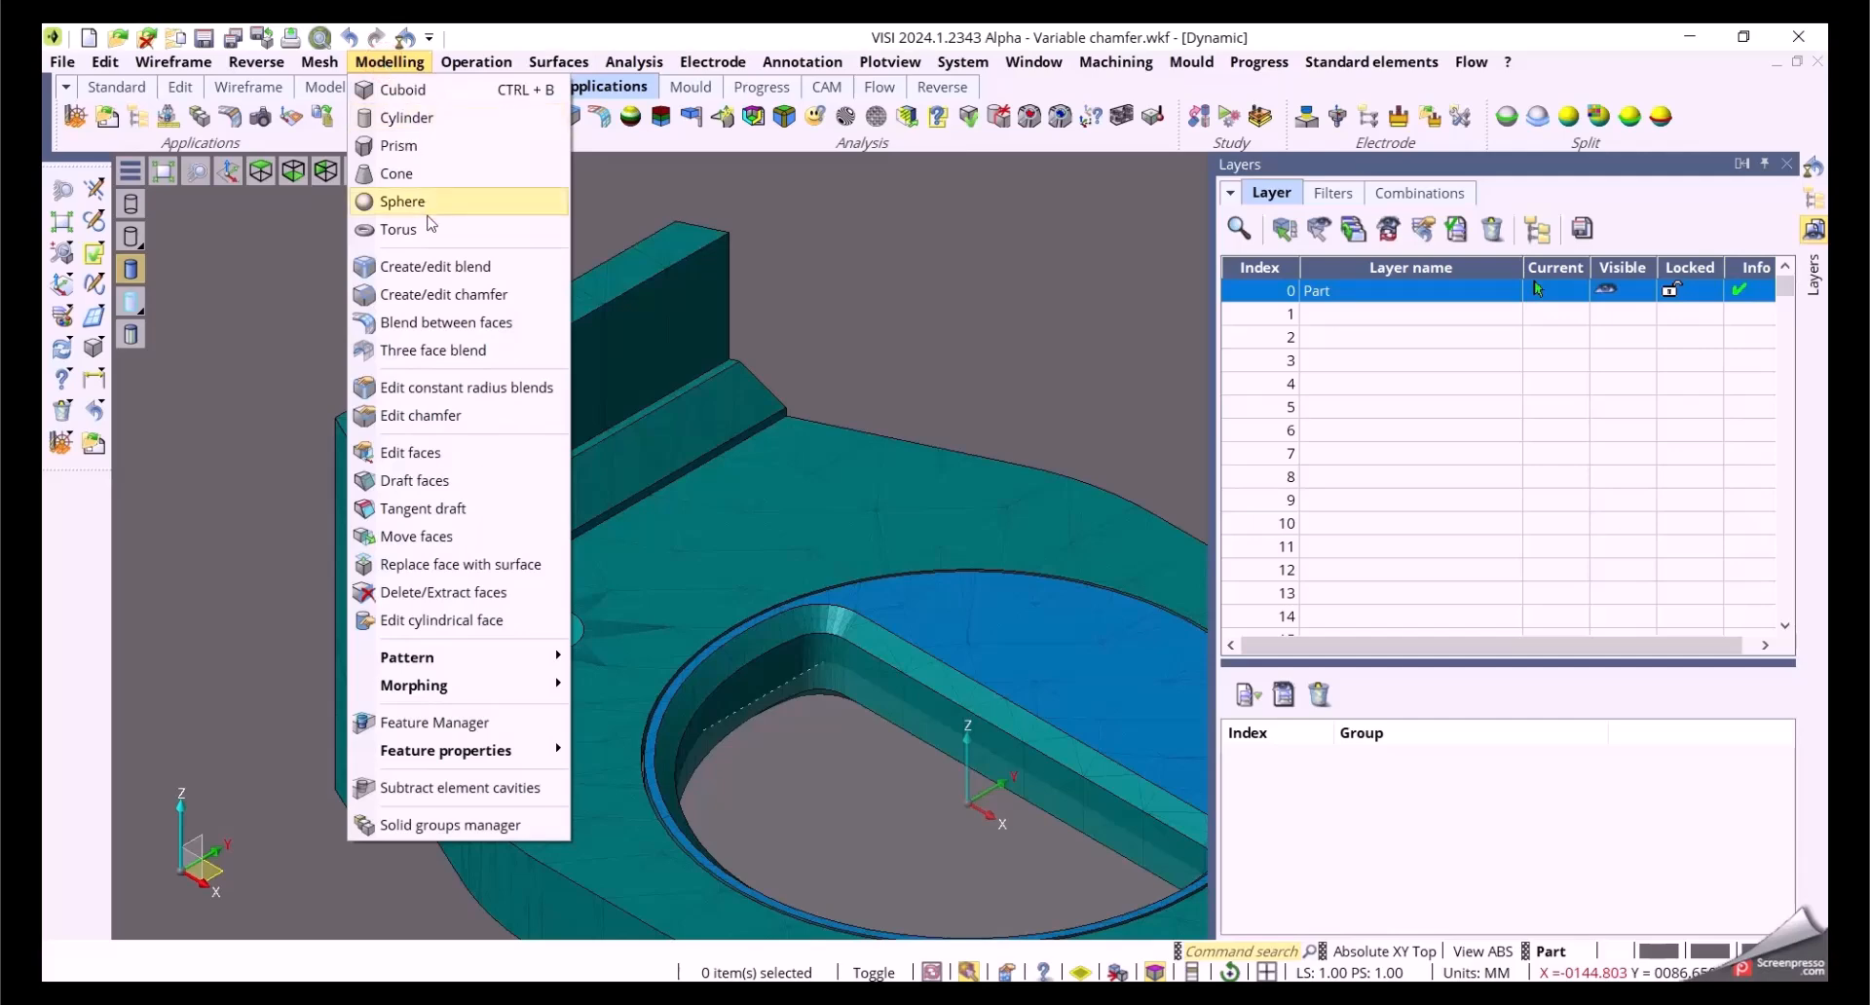
{"action": "left_click", "coordinate": [424, 266]}
{"action": "scroll", "coordinate": [314, 336], "scroll_direction": "down", "scroll_amount": 4}
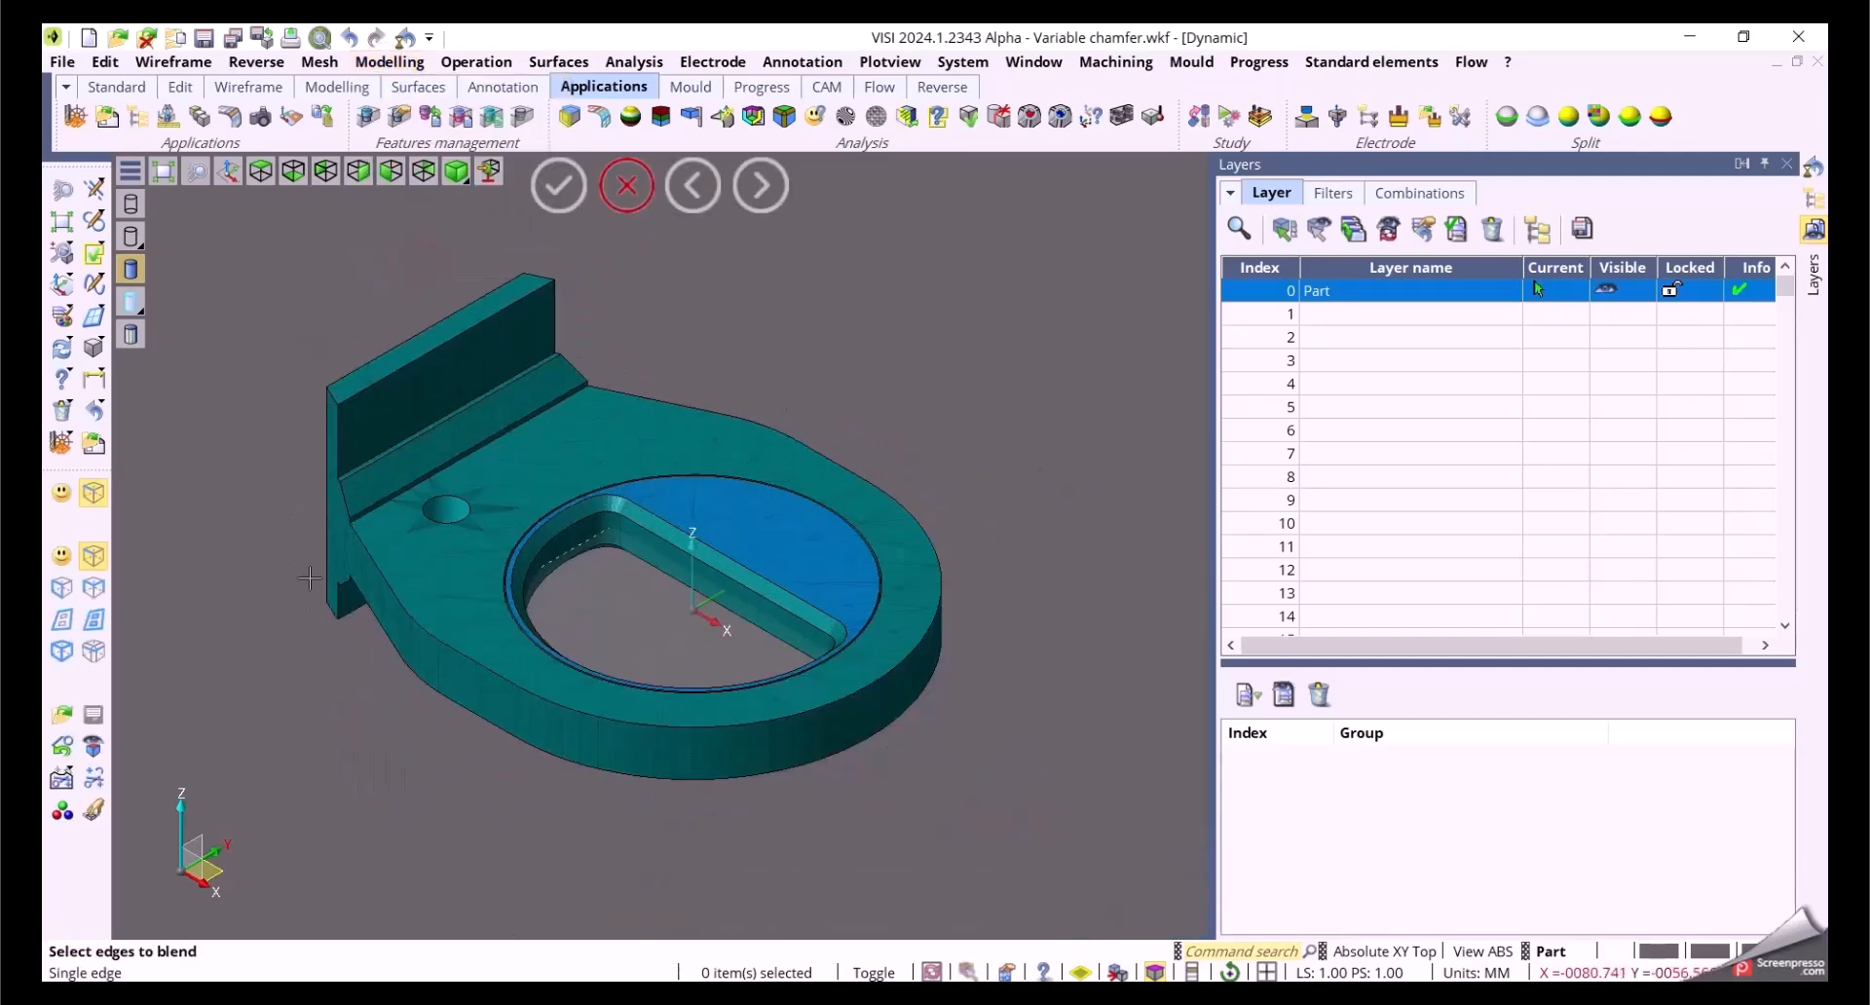
{"action": "left_click", "coordinate": [381, 567]}
{"action": "scroll", "coordinate": [933, 709], "scroll_direction": "up", "scroll_amount": 5}
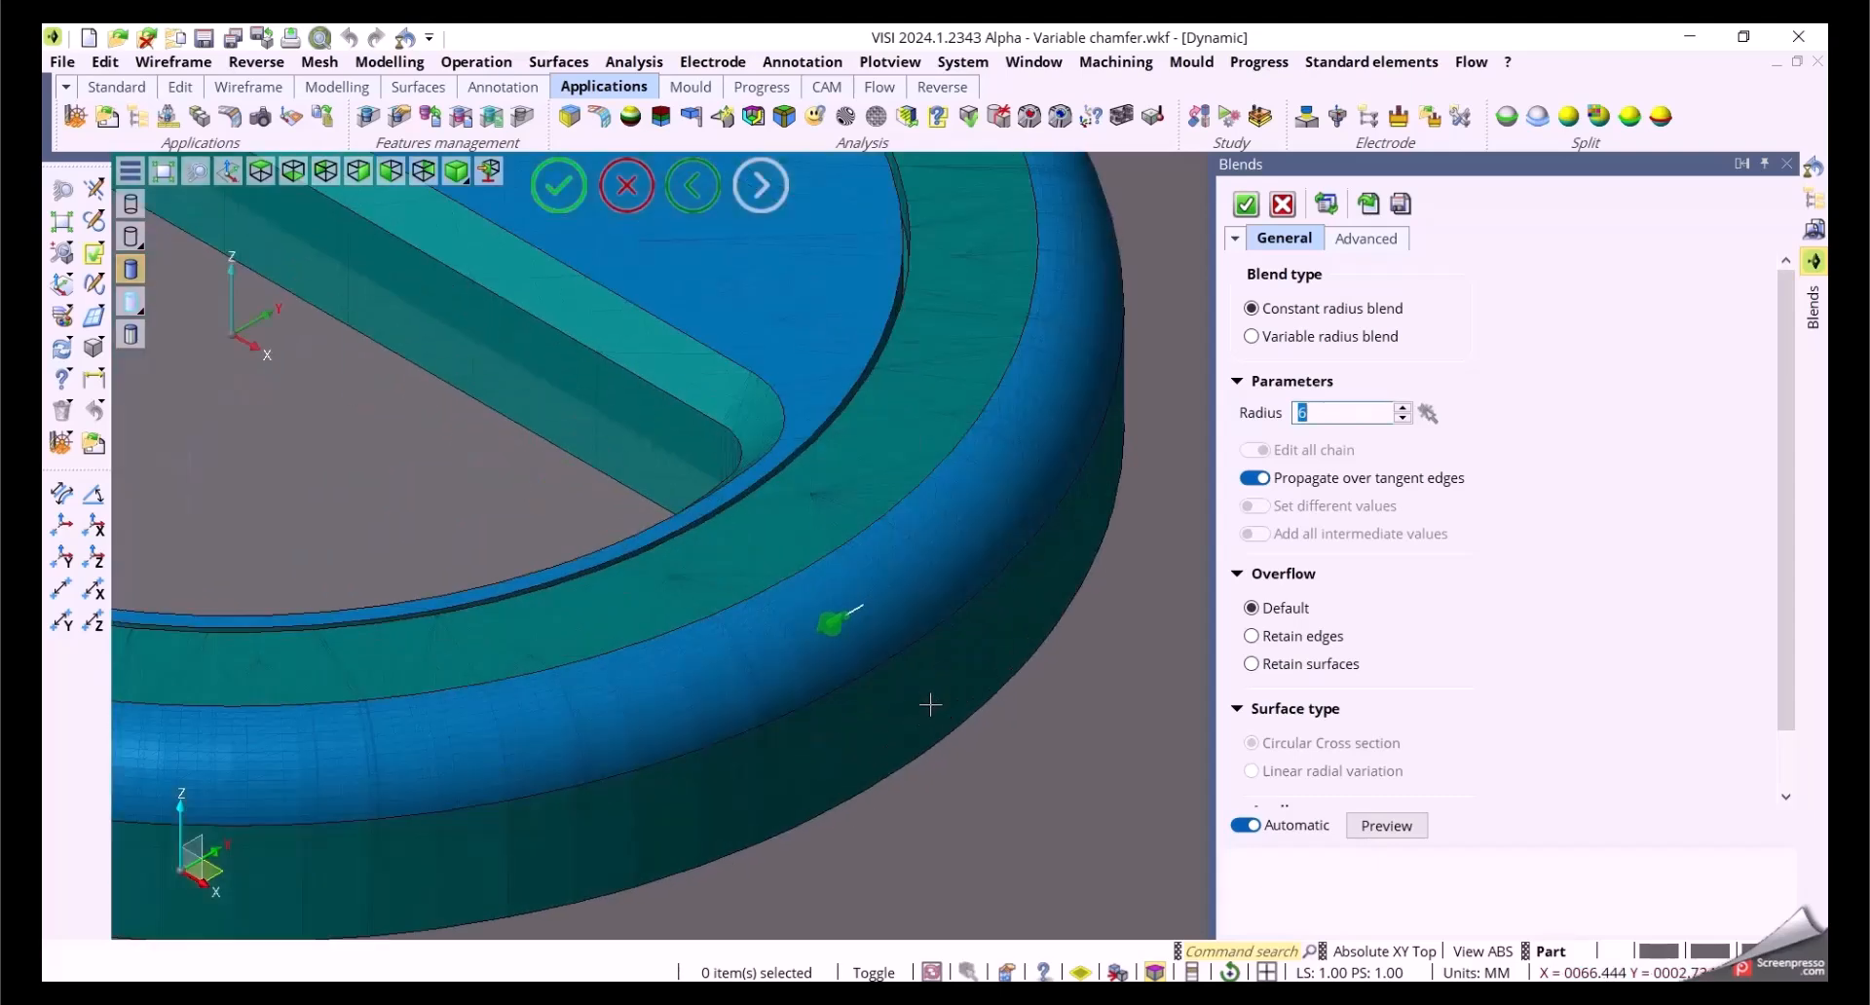
{"action": "scroll", "coordinate": [930, 704], "scroll_direction": "down", "scroll_amount": 3}
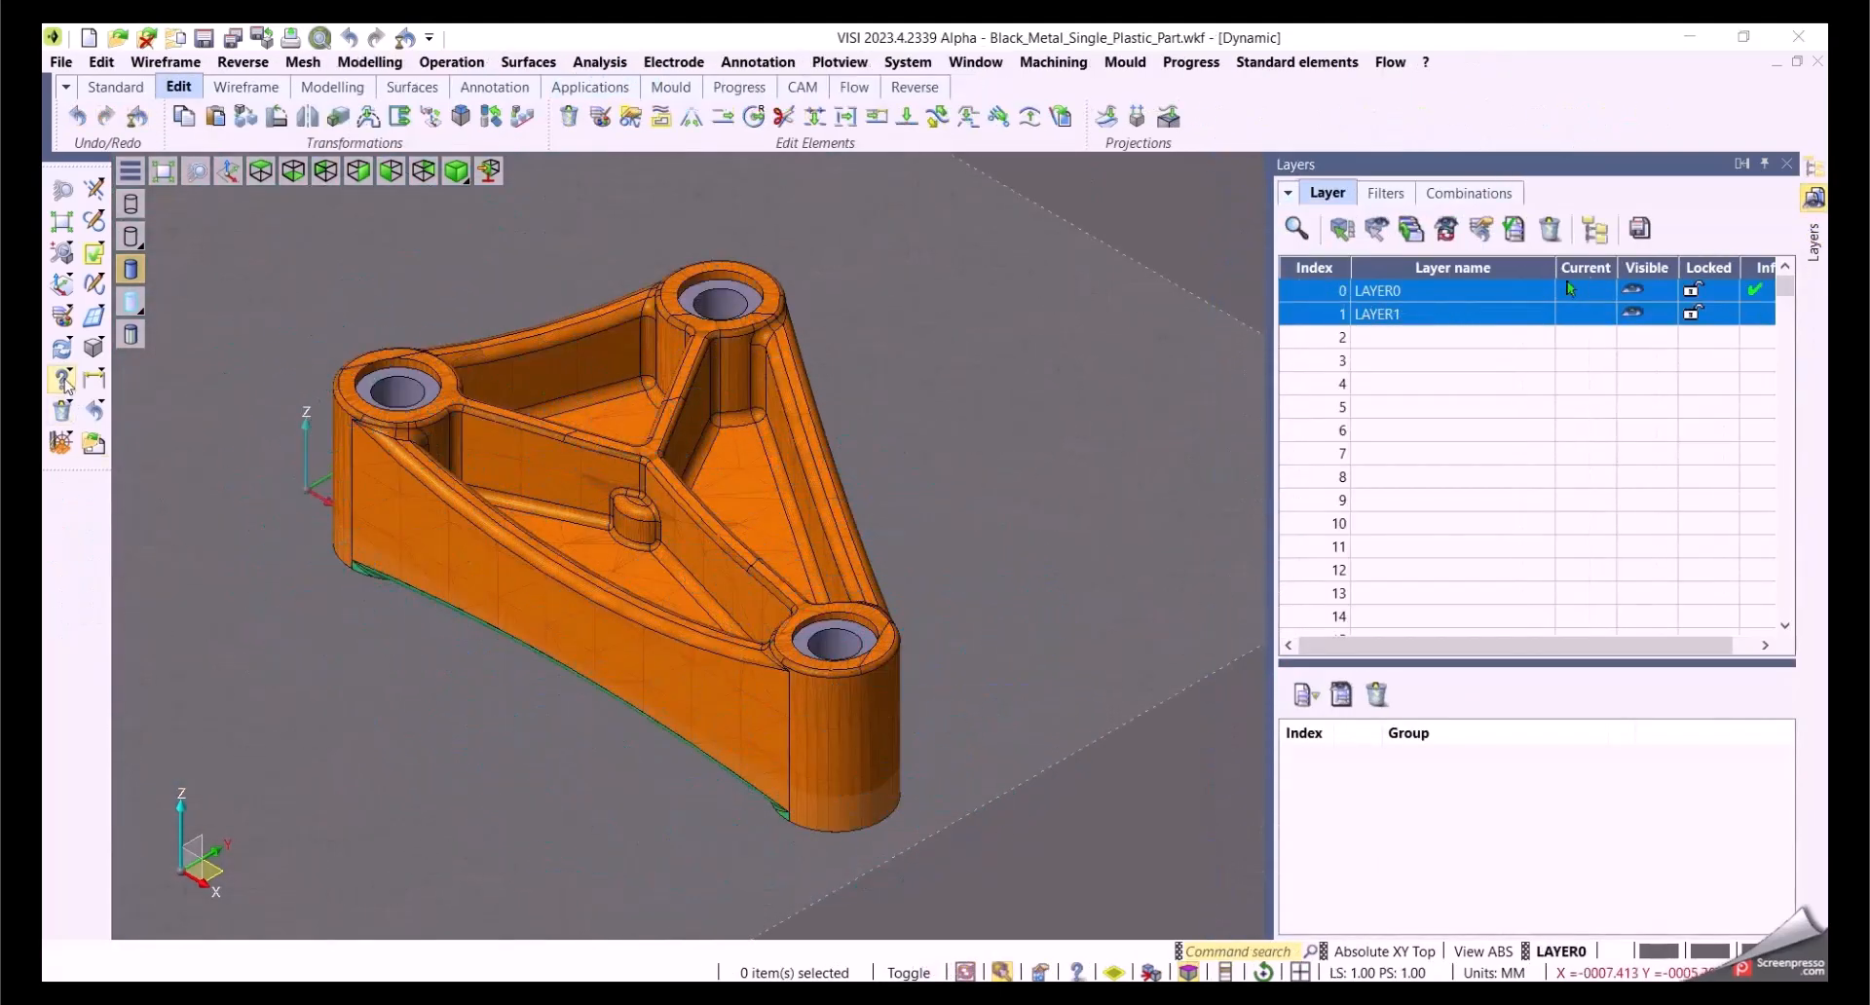
Step: Query the orange triangular part to examine its element type and attributes, and close the results
{"action": "left_click", "coordinate": [64, 383]}
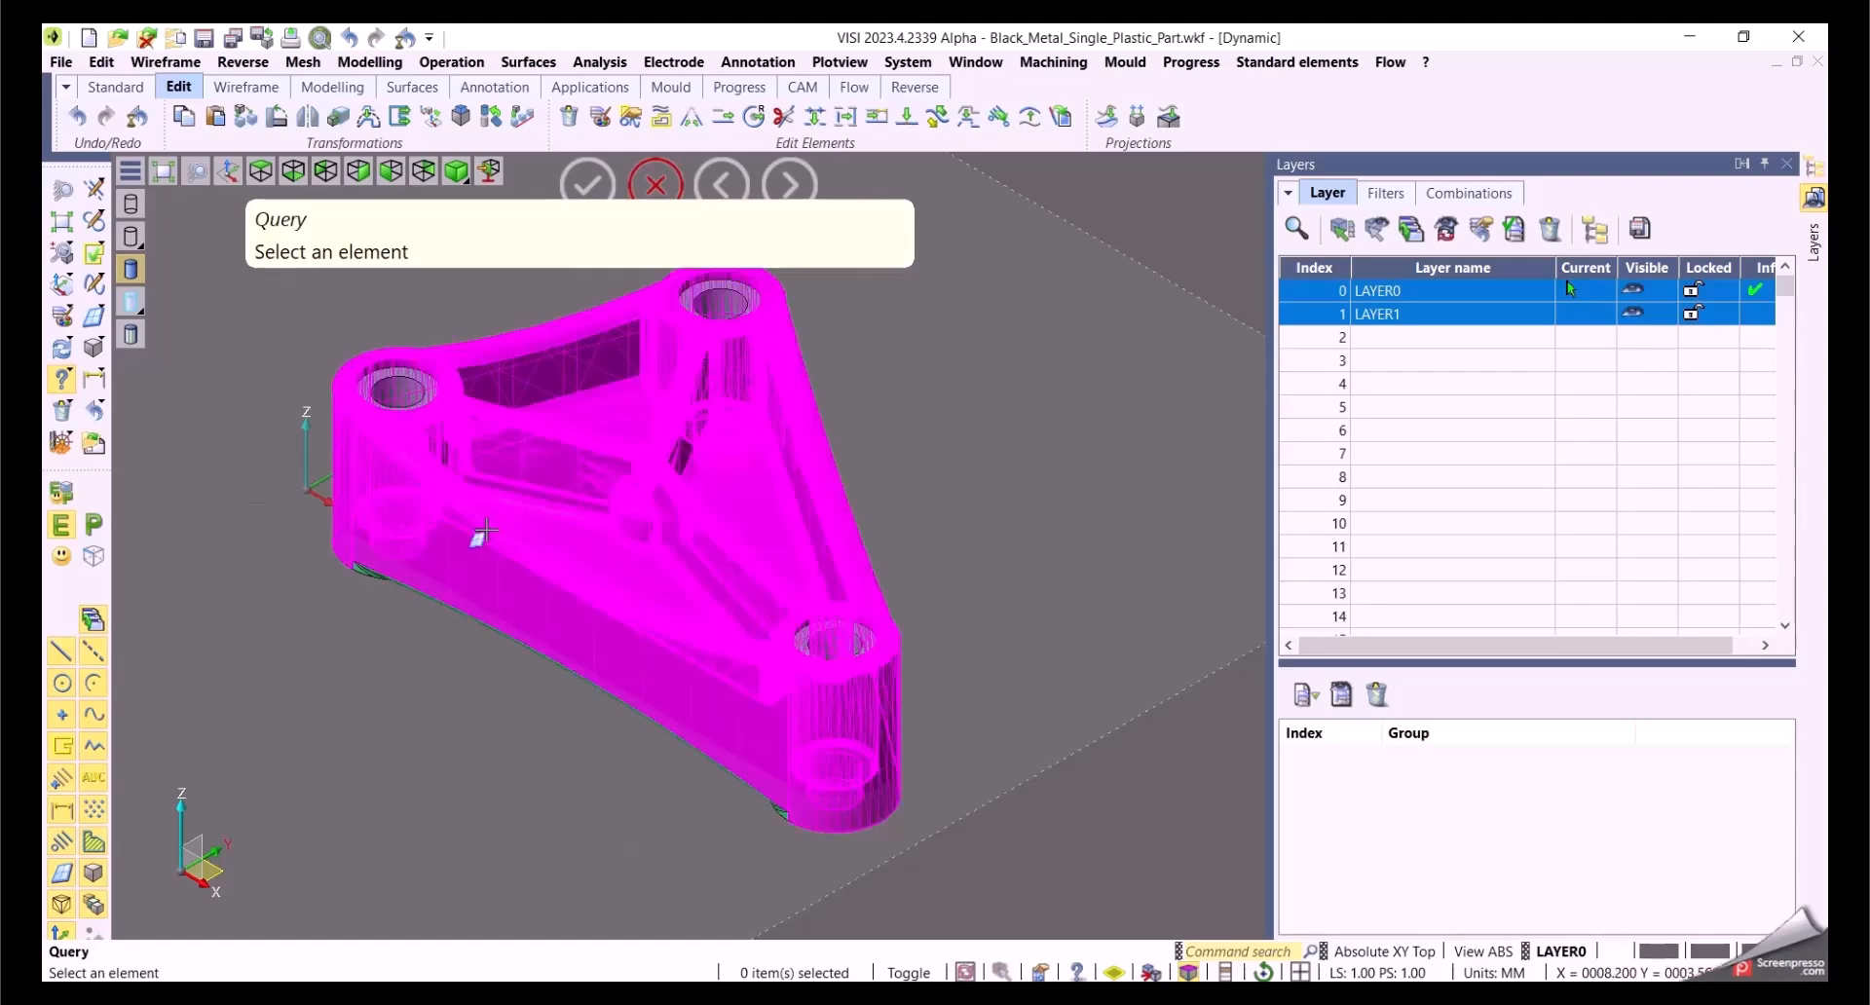
{"action": "left_click", "coordinate": [484, 532]}
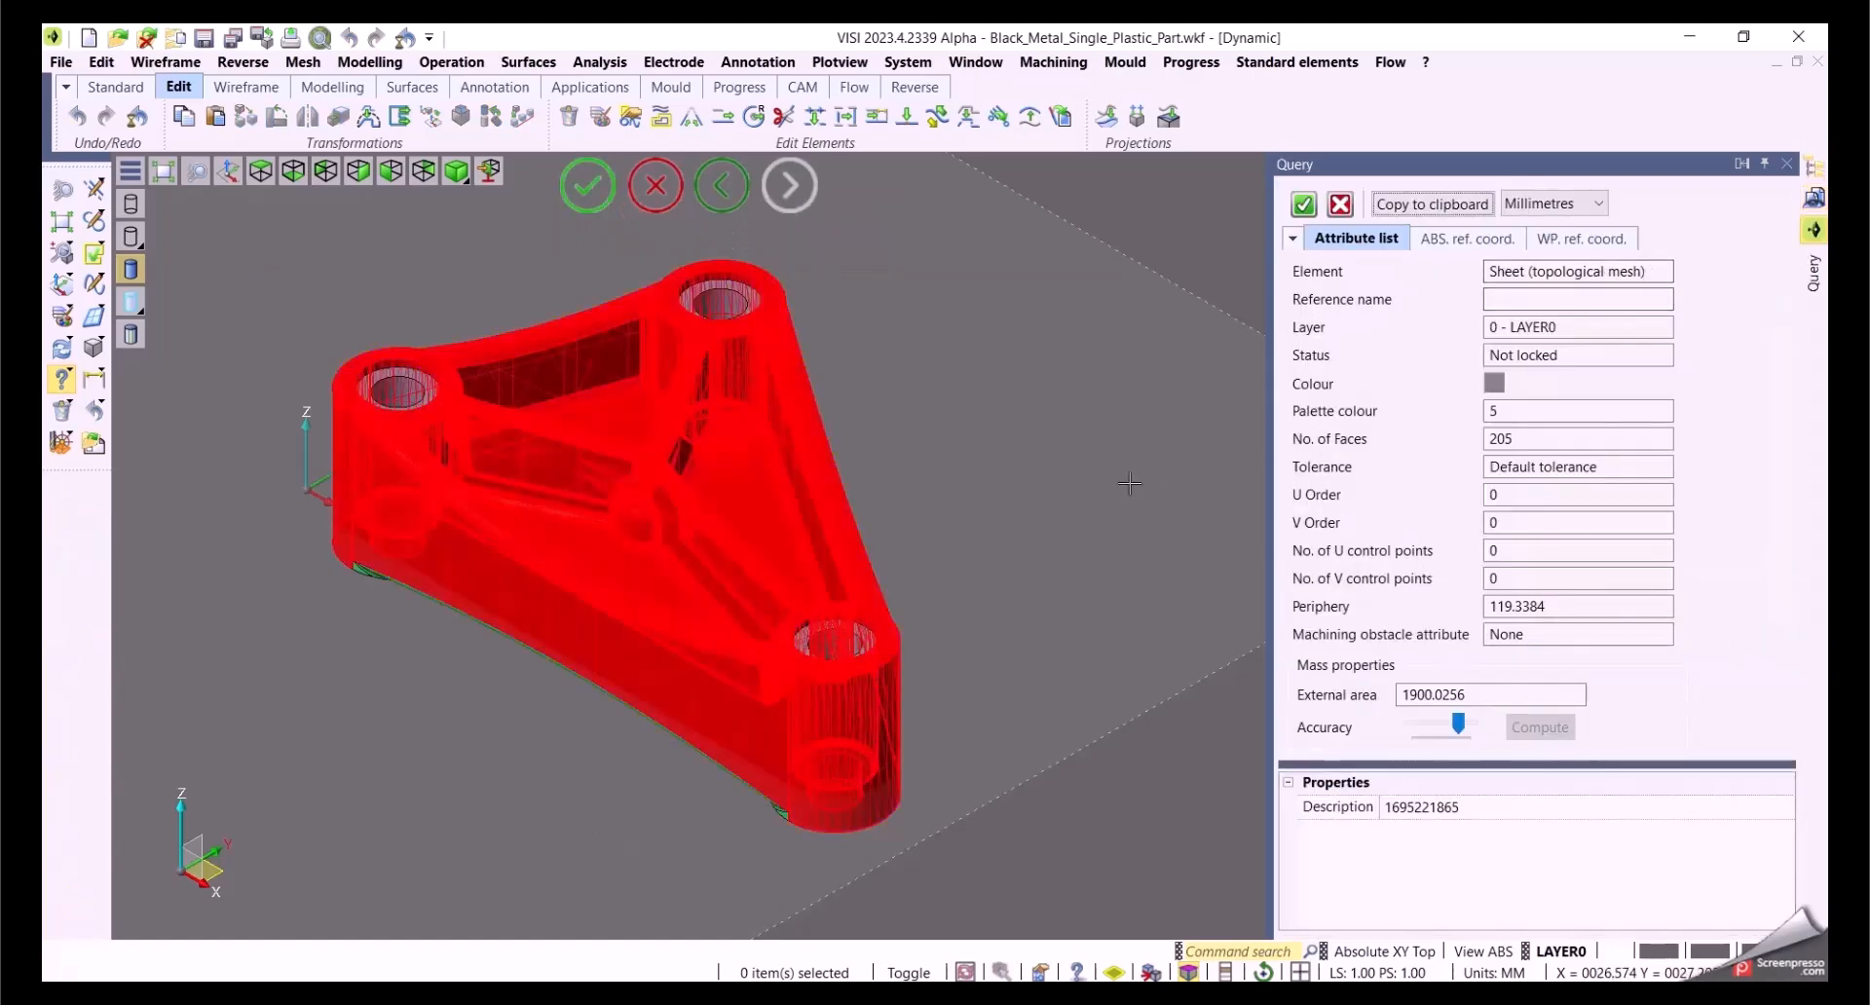
{"action": "left_click", "coordinate": [1047, 365]}
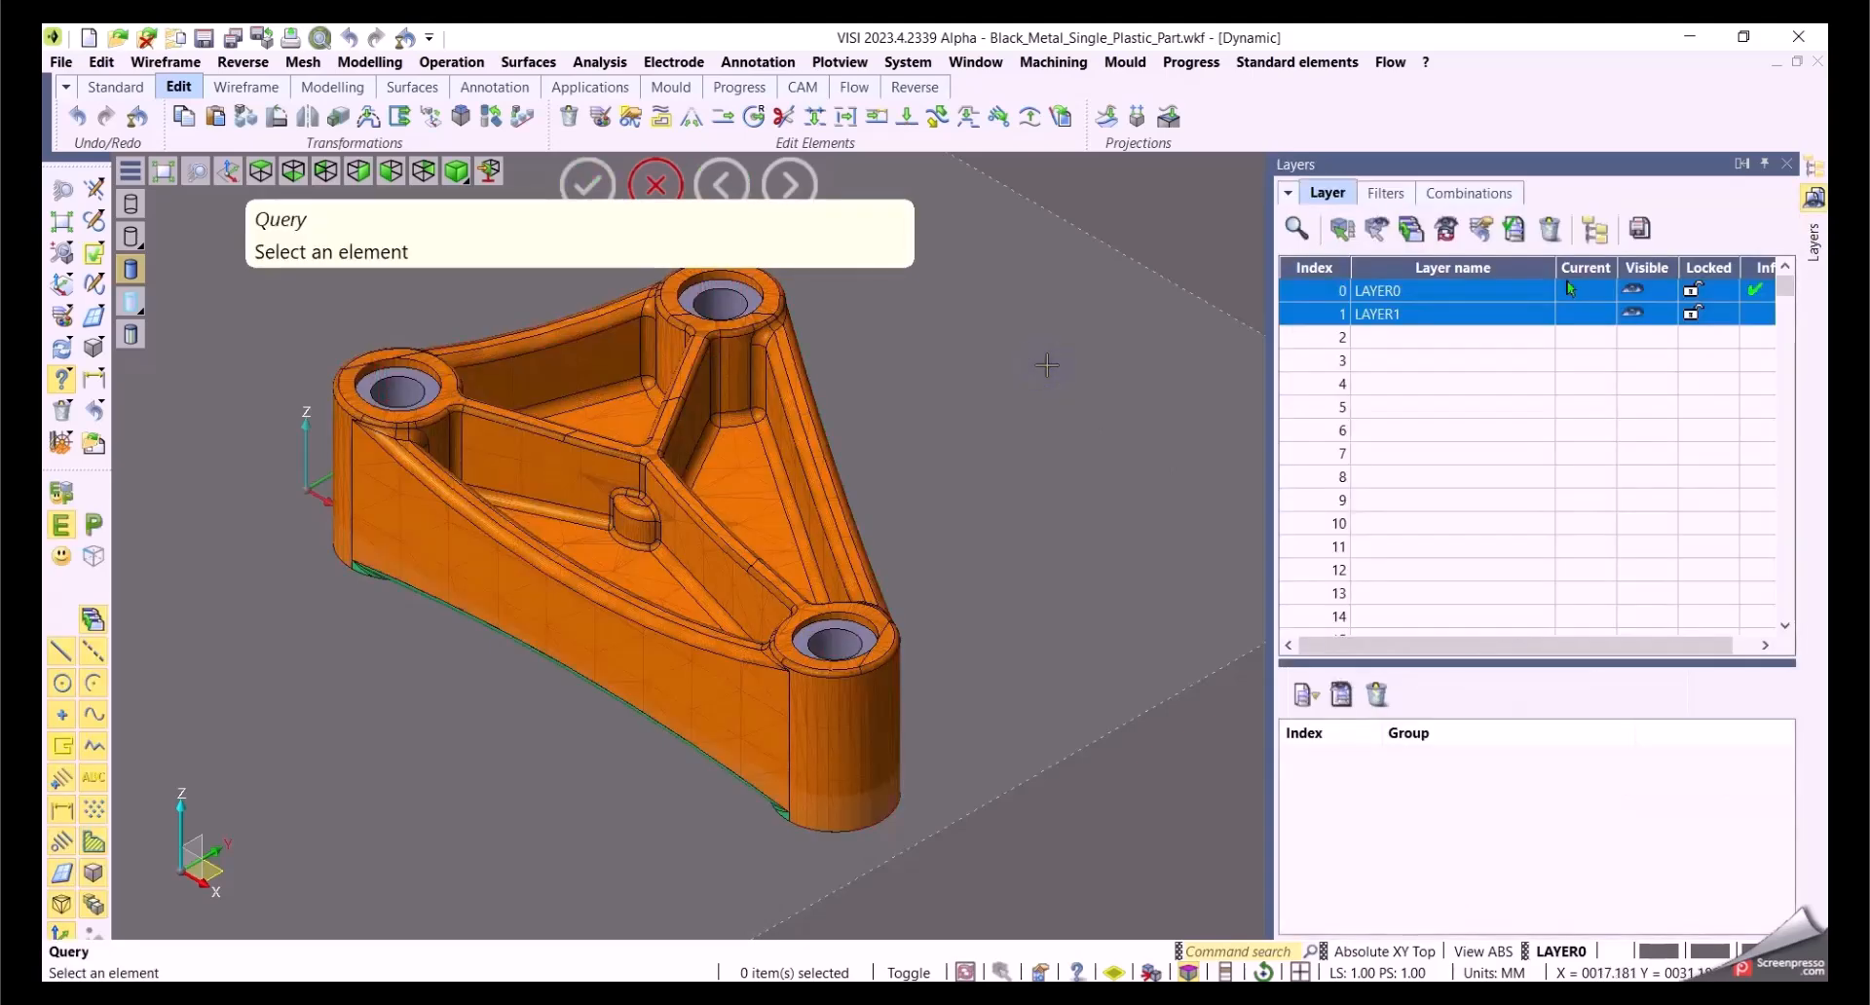
Step: Query the surface properties of the long front side face on the orange triangular part
{"action": "left_click", "coordinate": [61, 557]}
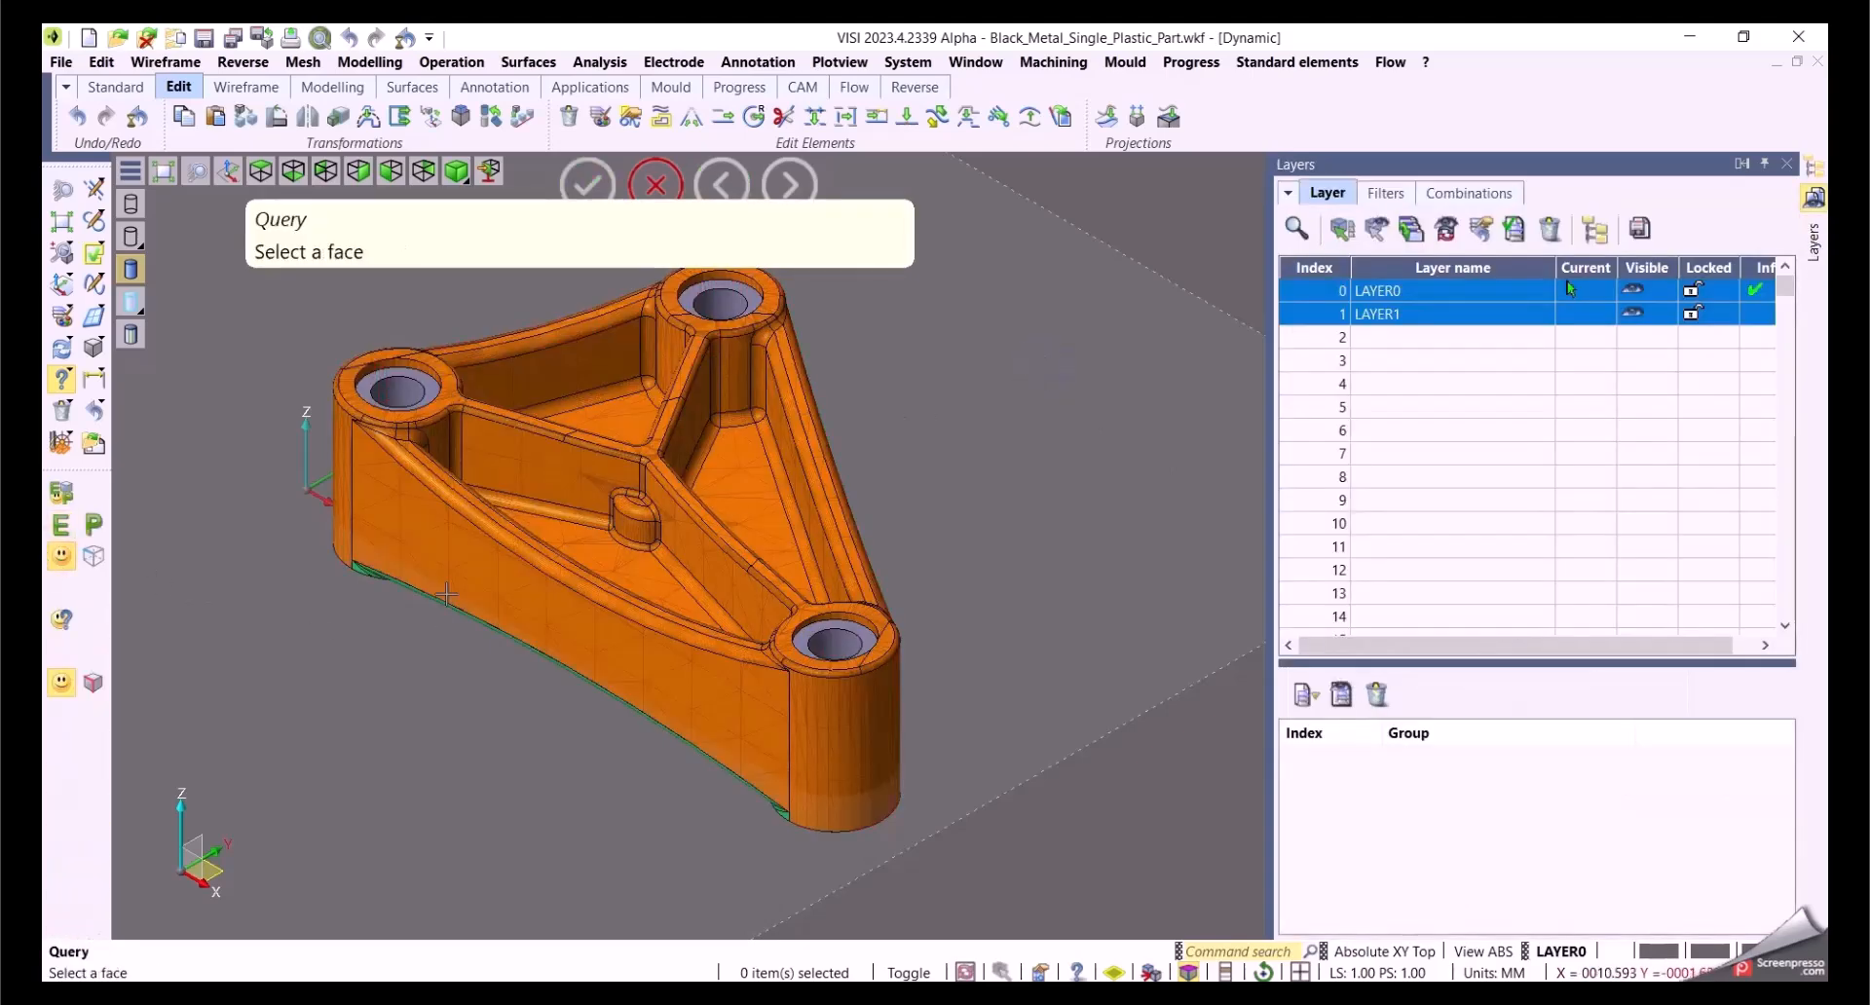
{"action": "left_click", "coordinate": [465, 569]}
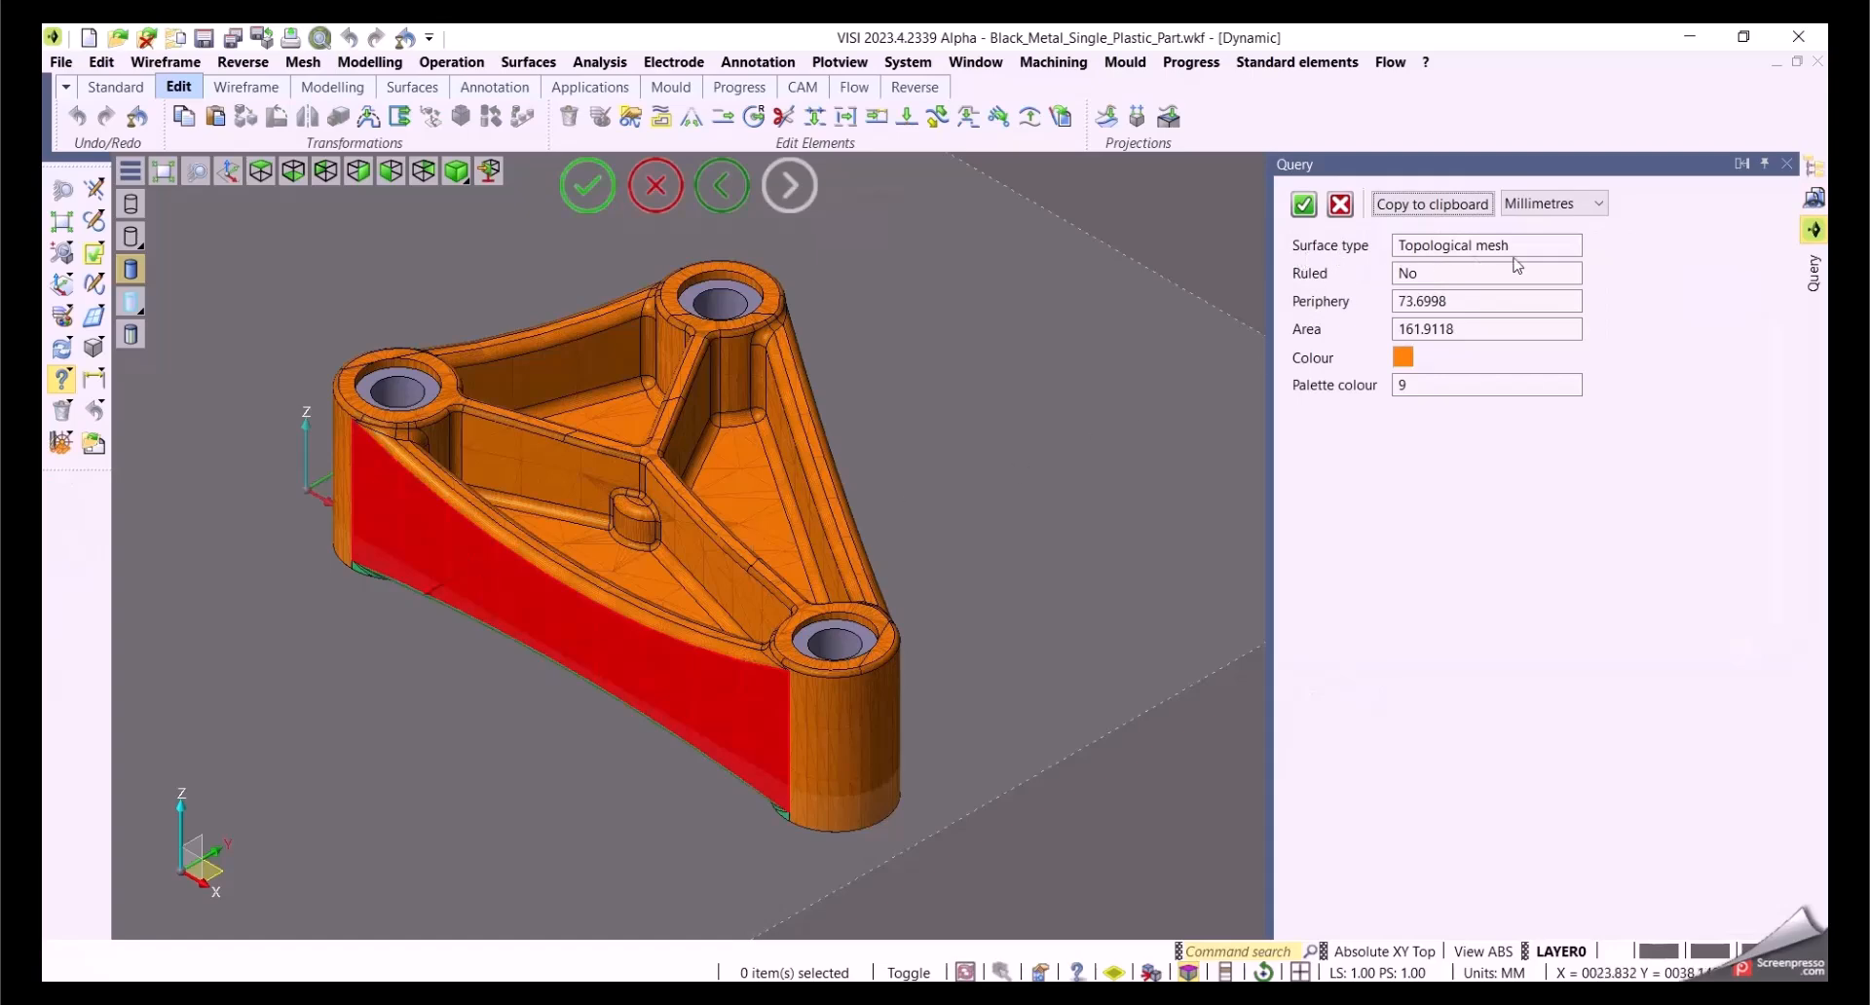
{"action": "left_click", "coordinate": [1055, 377]}
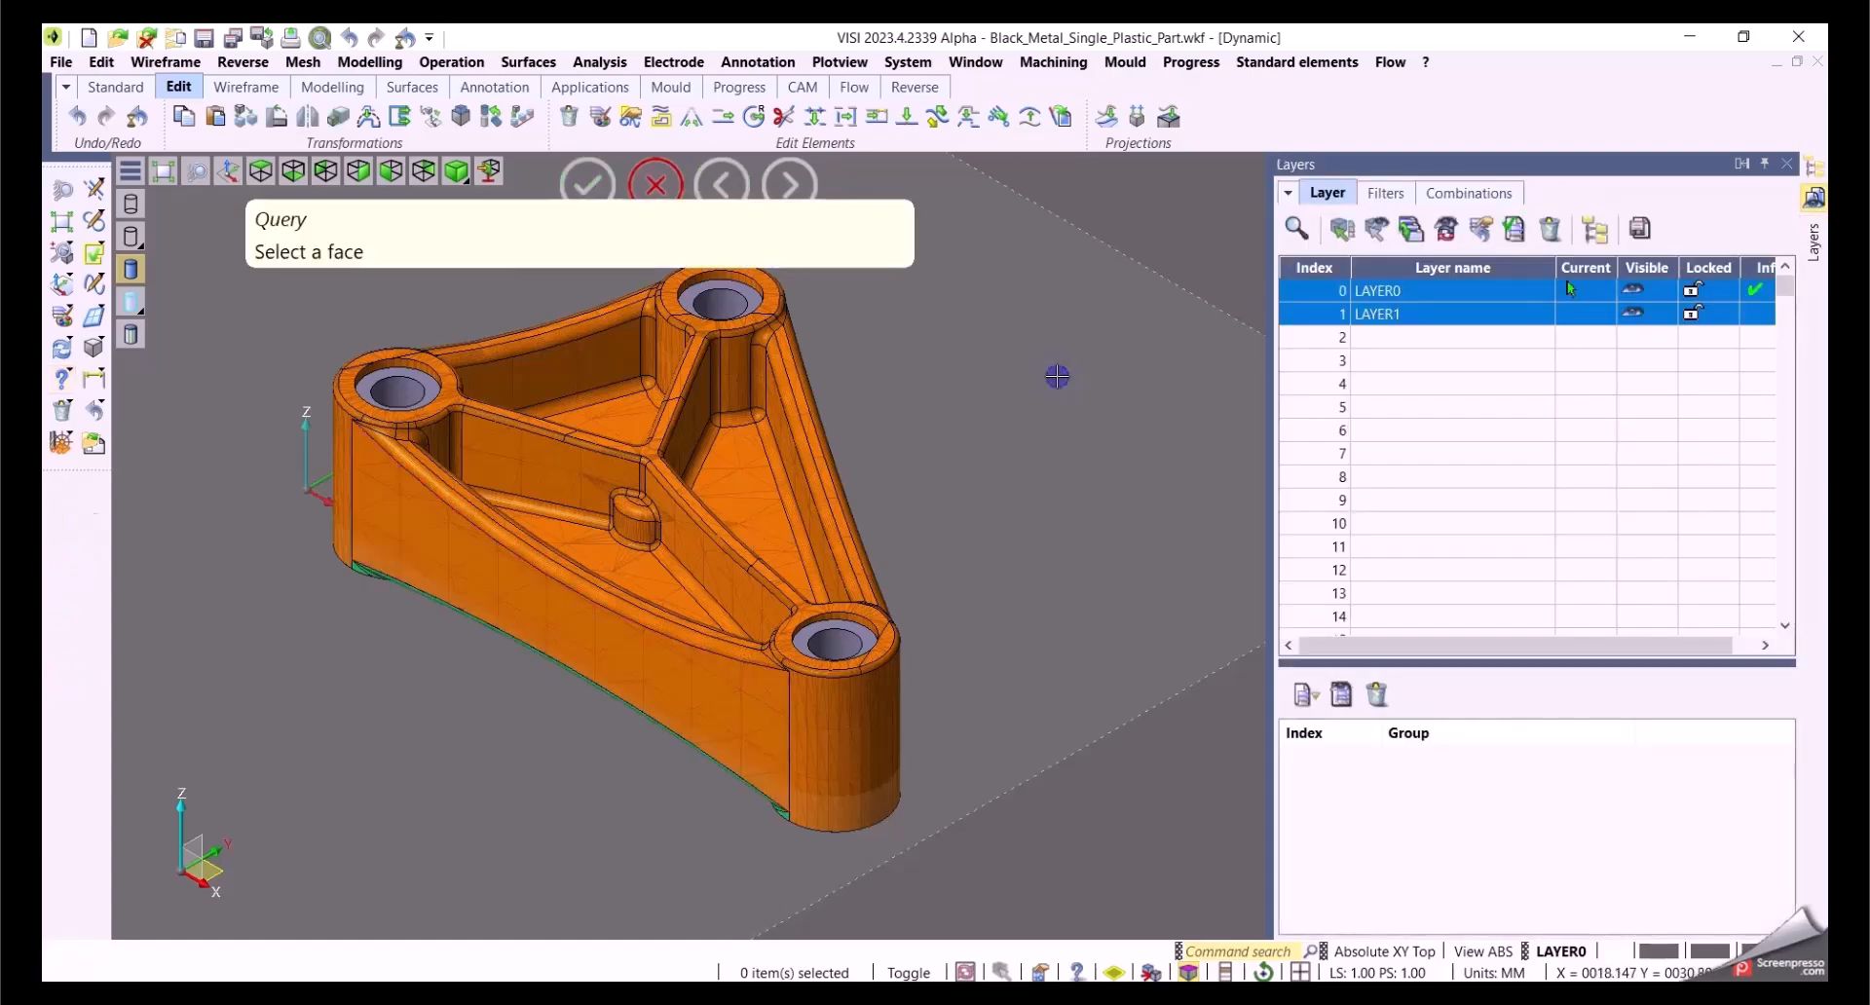
{"action": "key", "text": "Escape"}
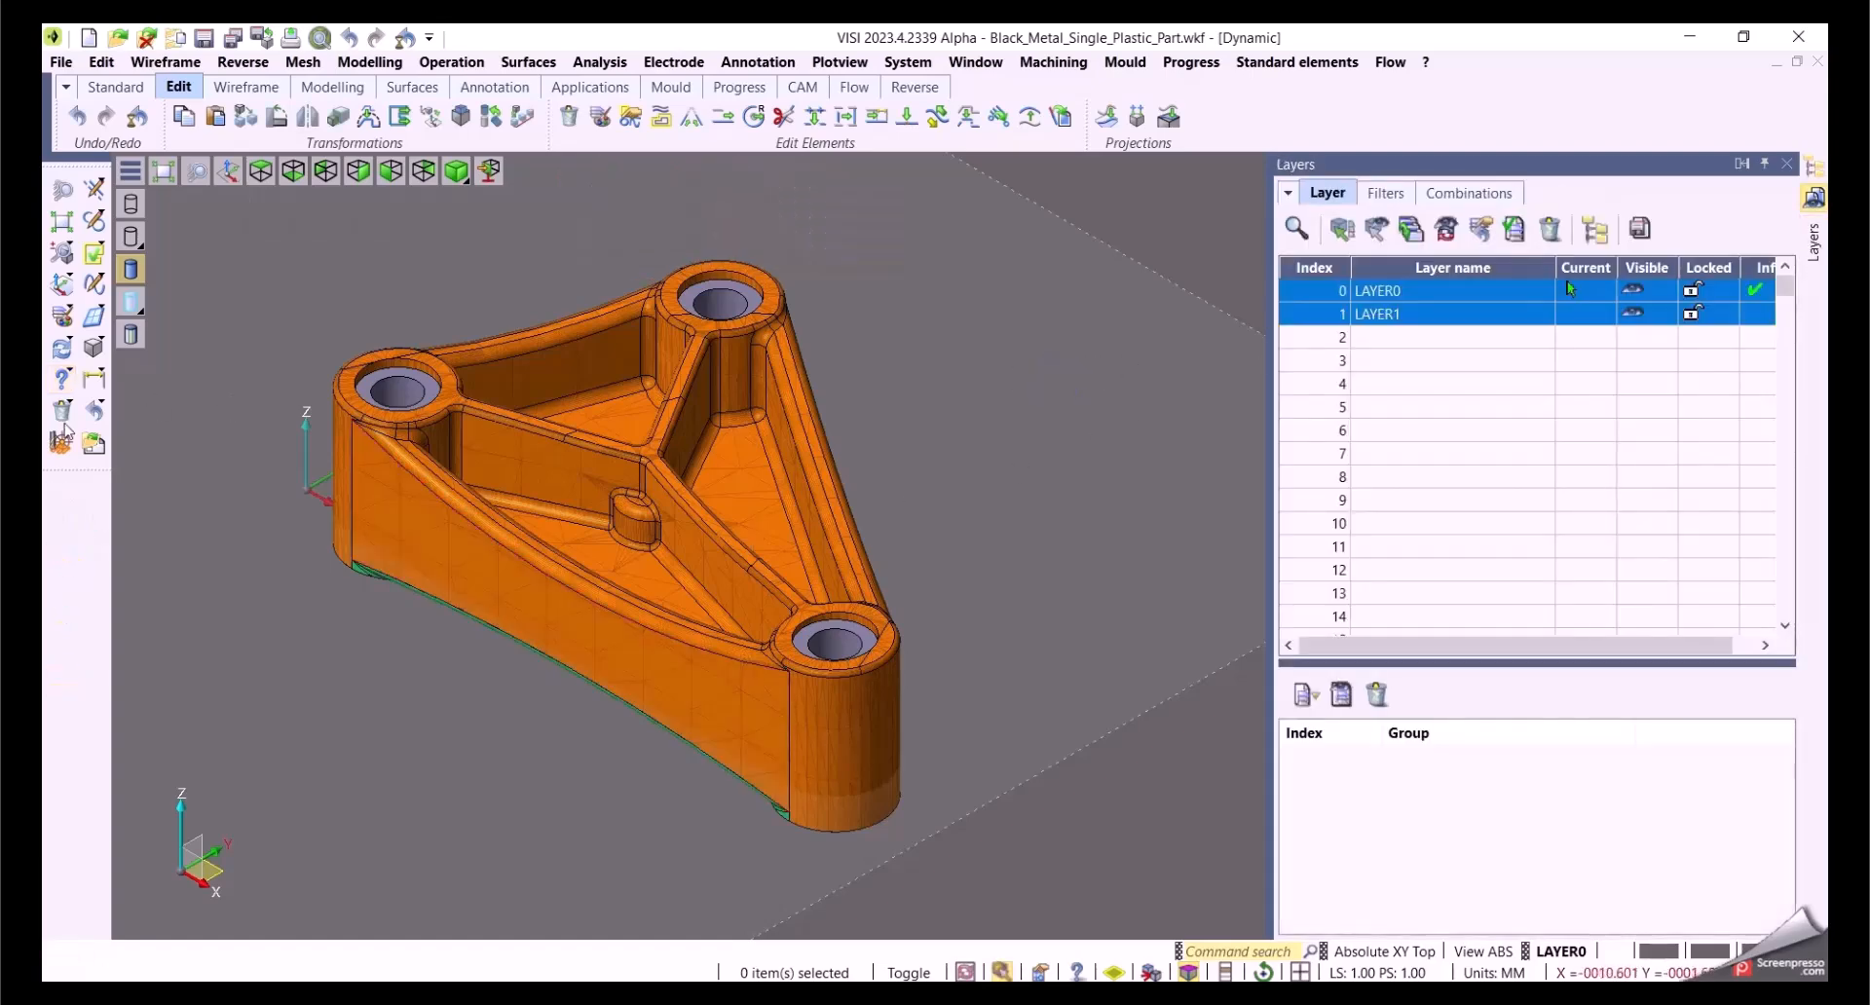
Step: Examine the attributes and element information of the whole triangular mesh body without changing them
{"action": "left_click", "coordinate": [61, 317]}
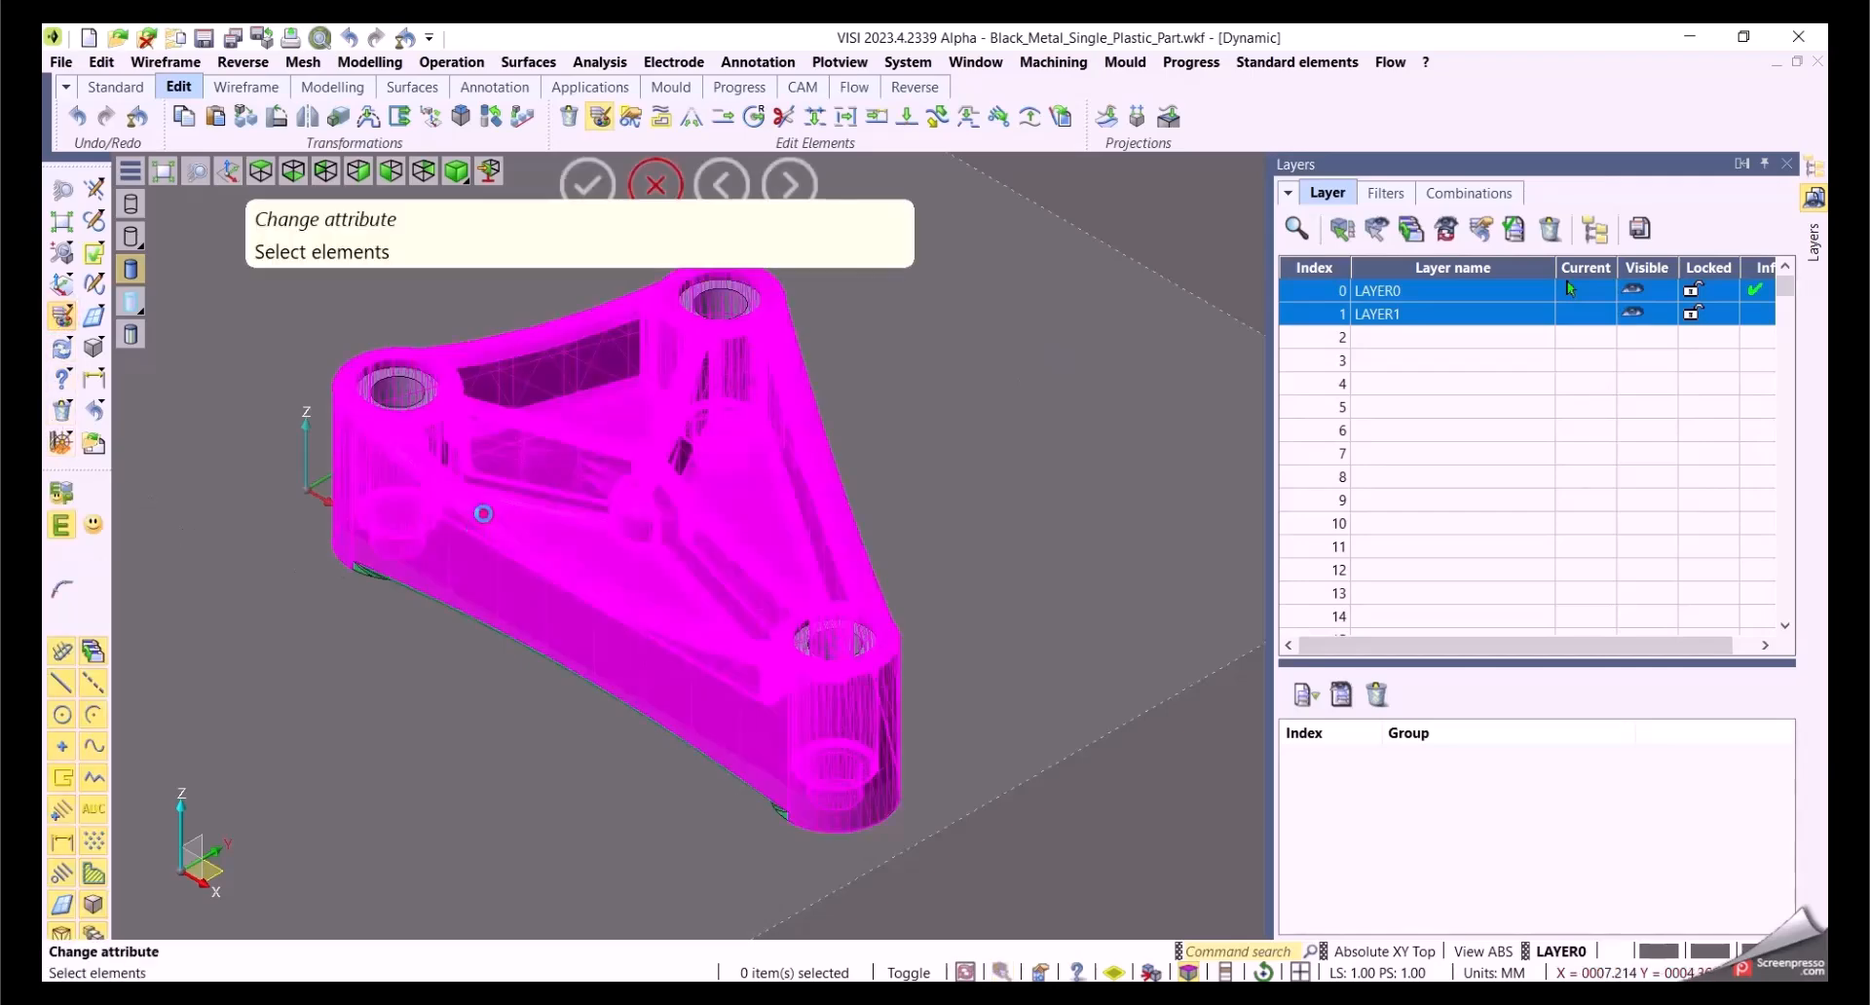
{"action": "left_click", "coordinate": [483, 516]}
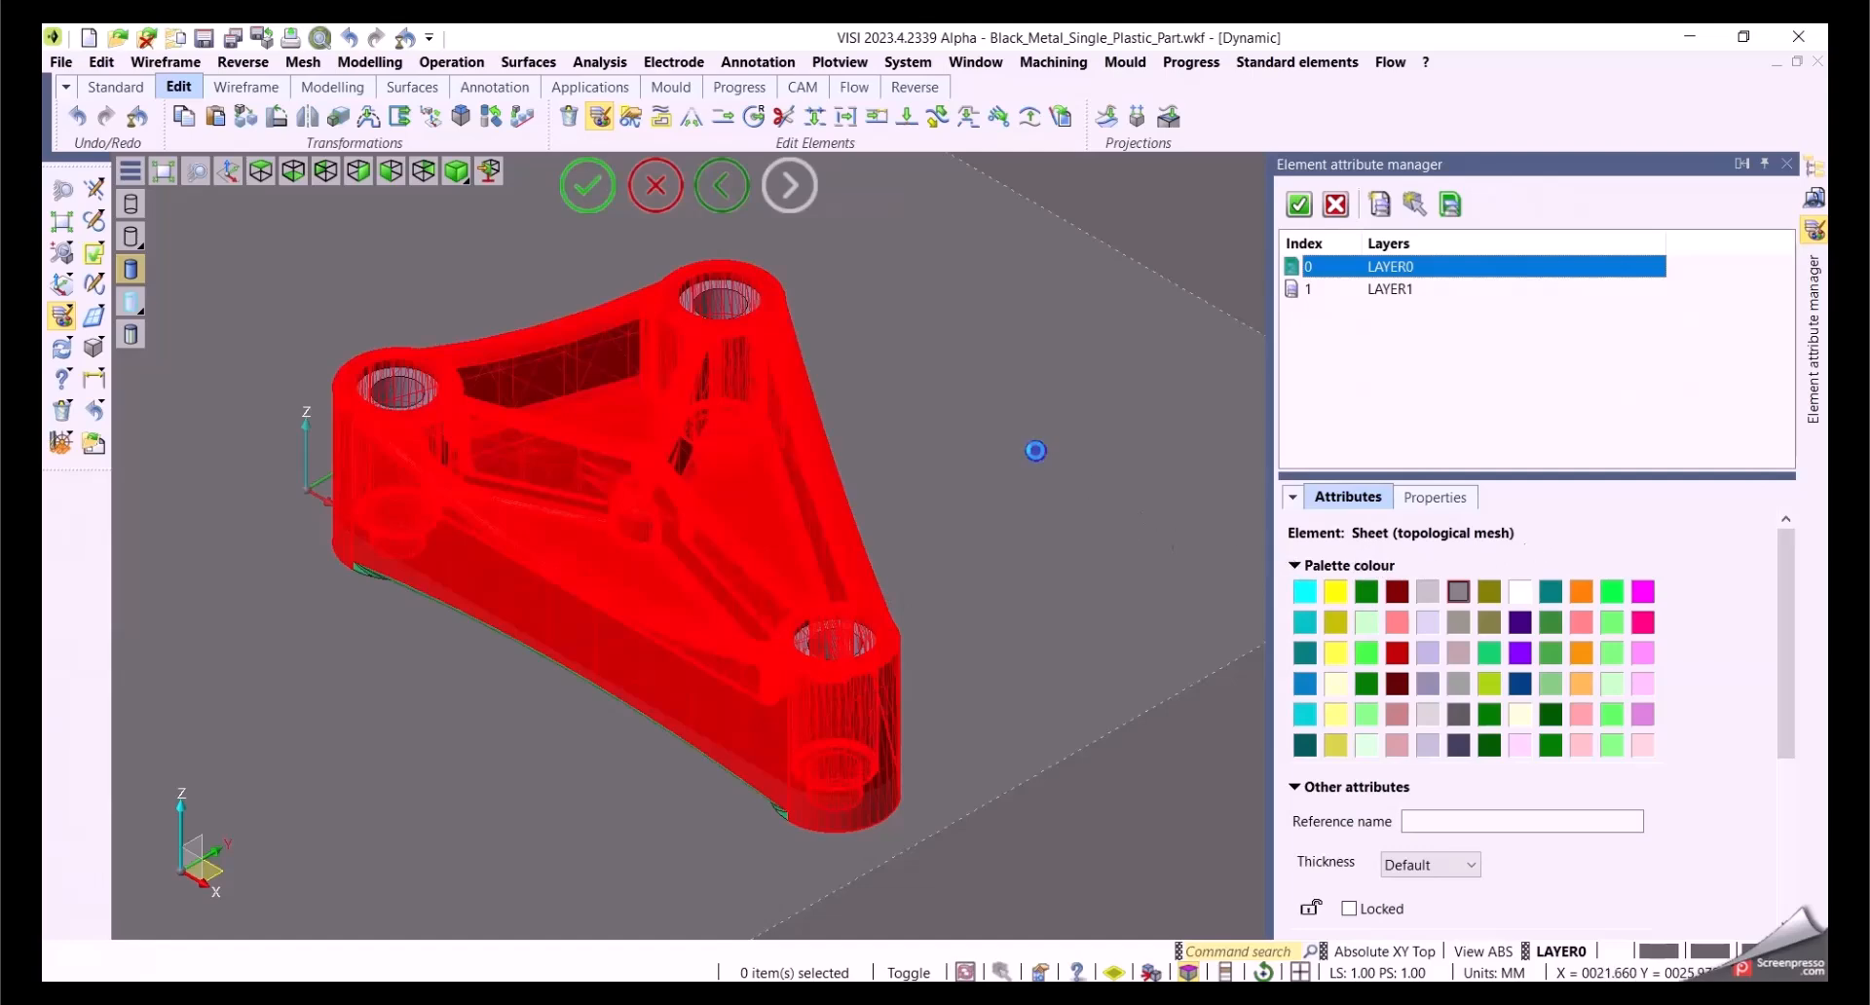
{"action": "key", "text": "Escape"}
{"action": "key", "text": "Escape"}
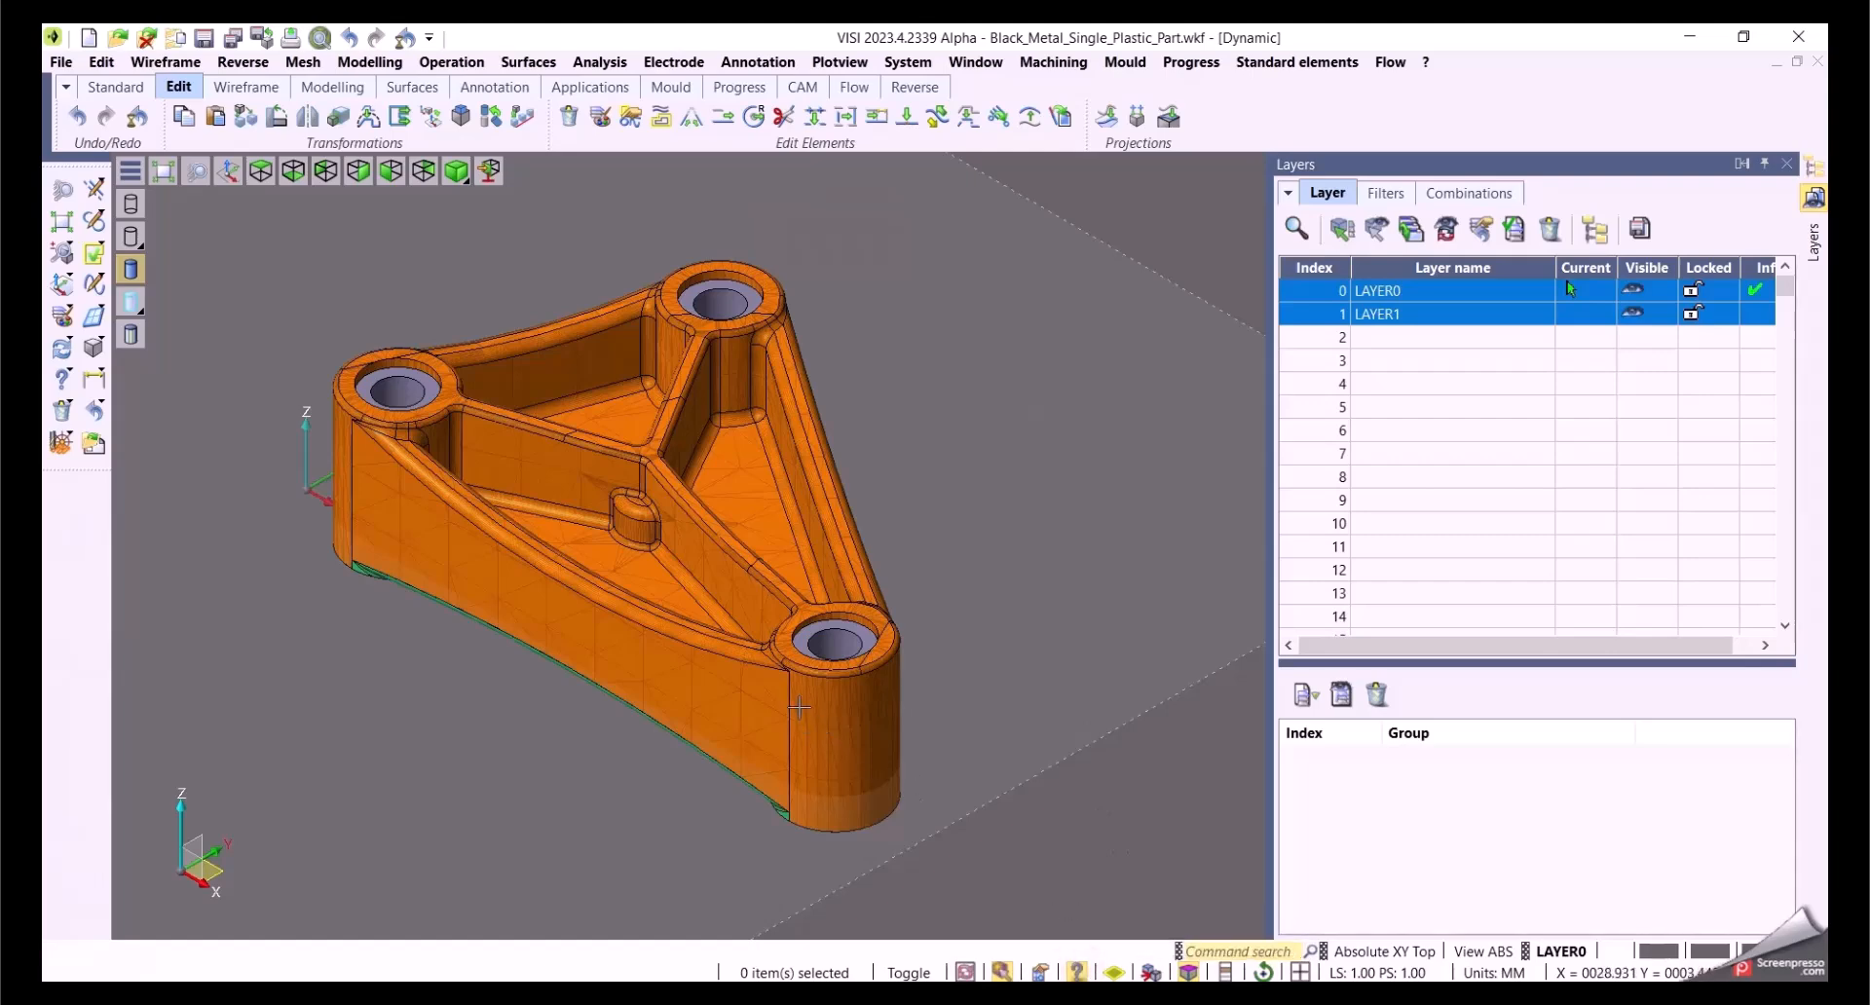
{"action": "mouse_move", "coordinate": [787, 673]}
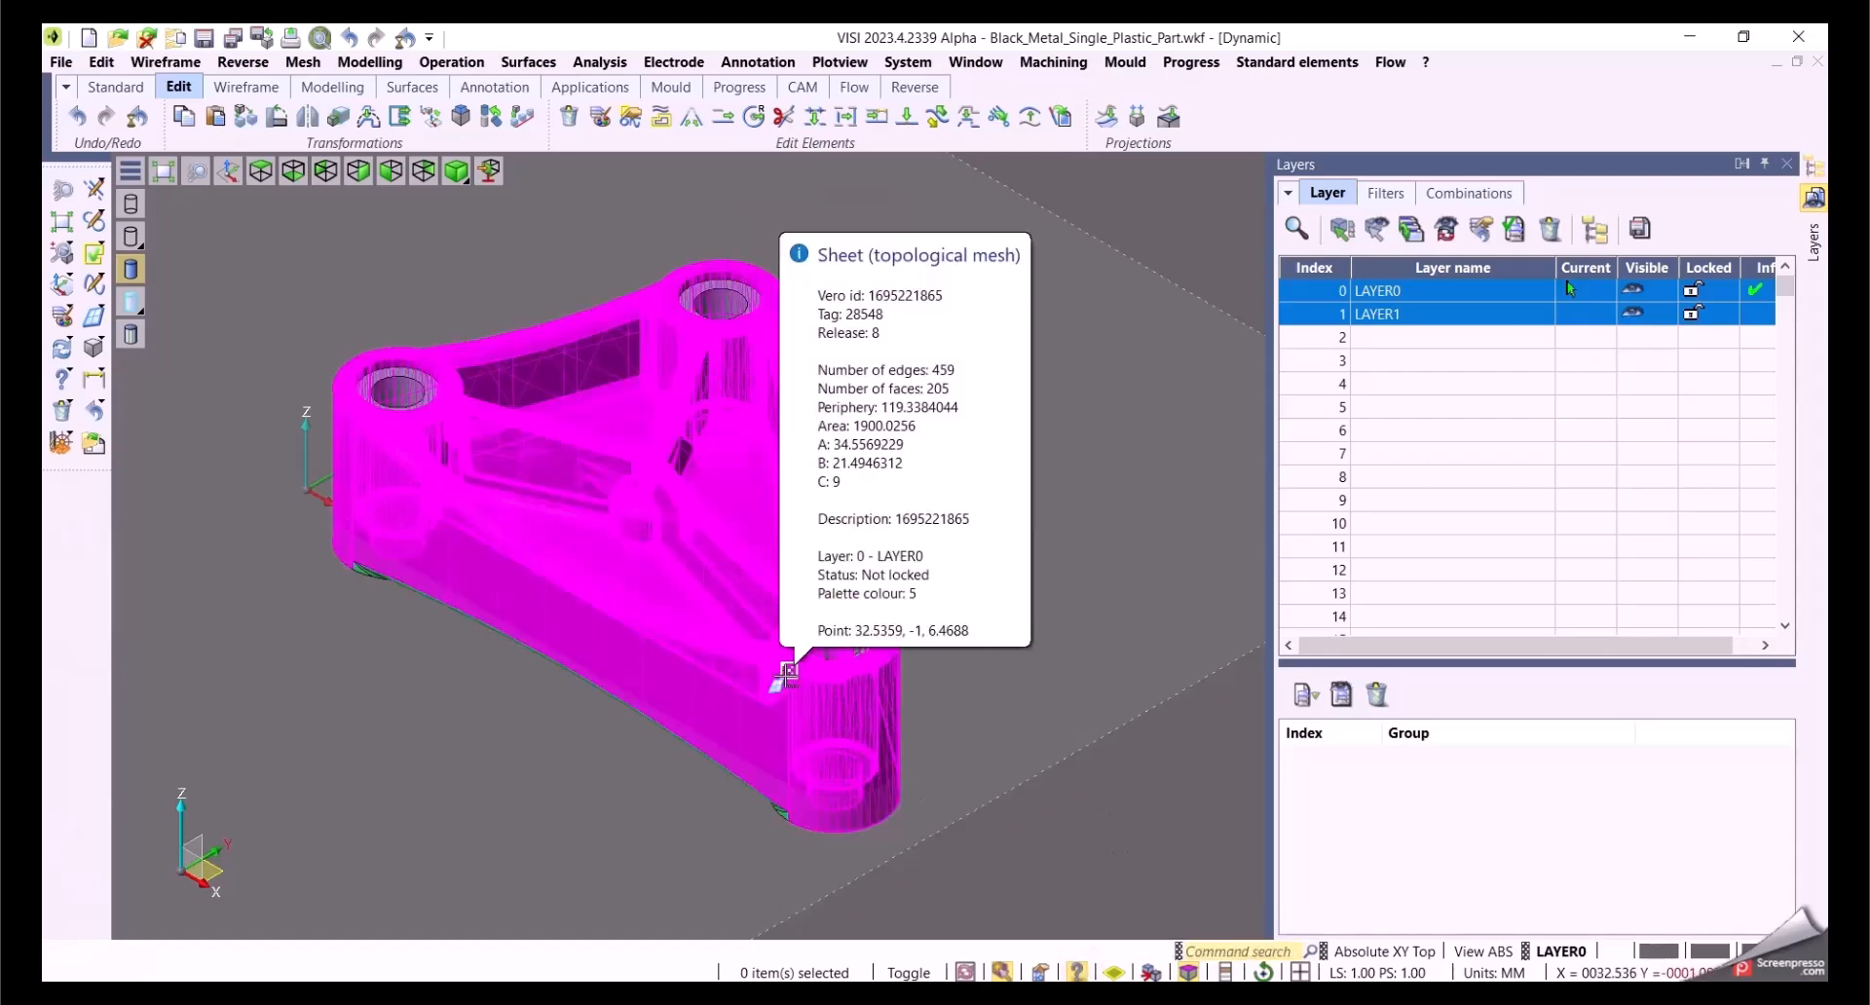
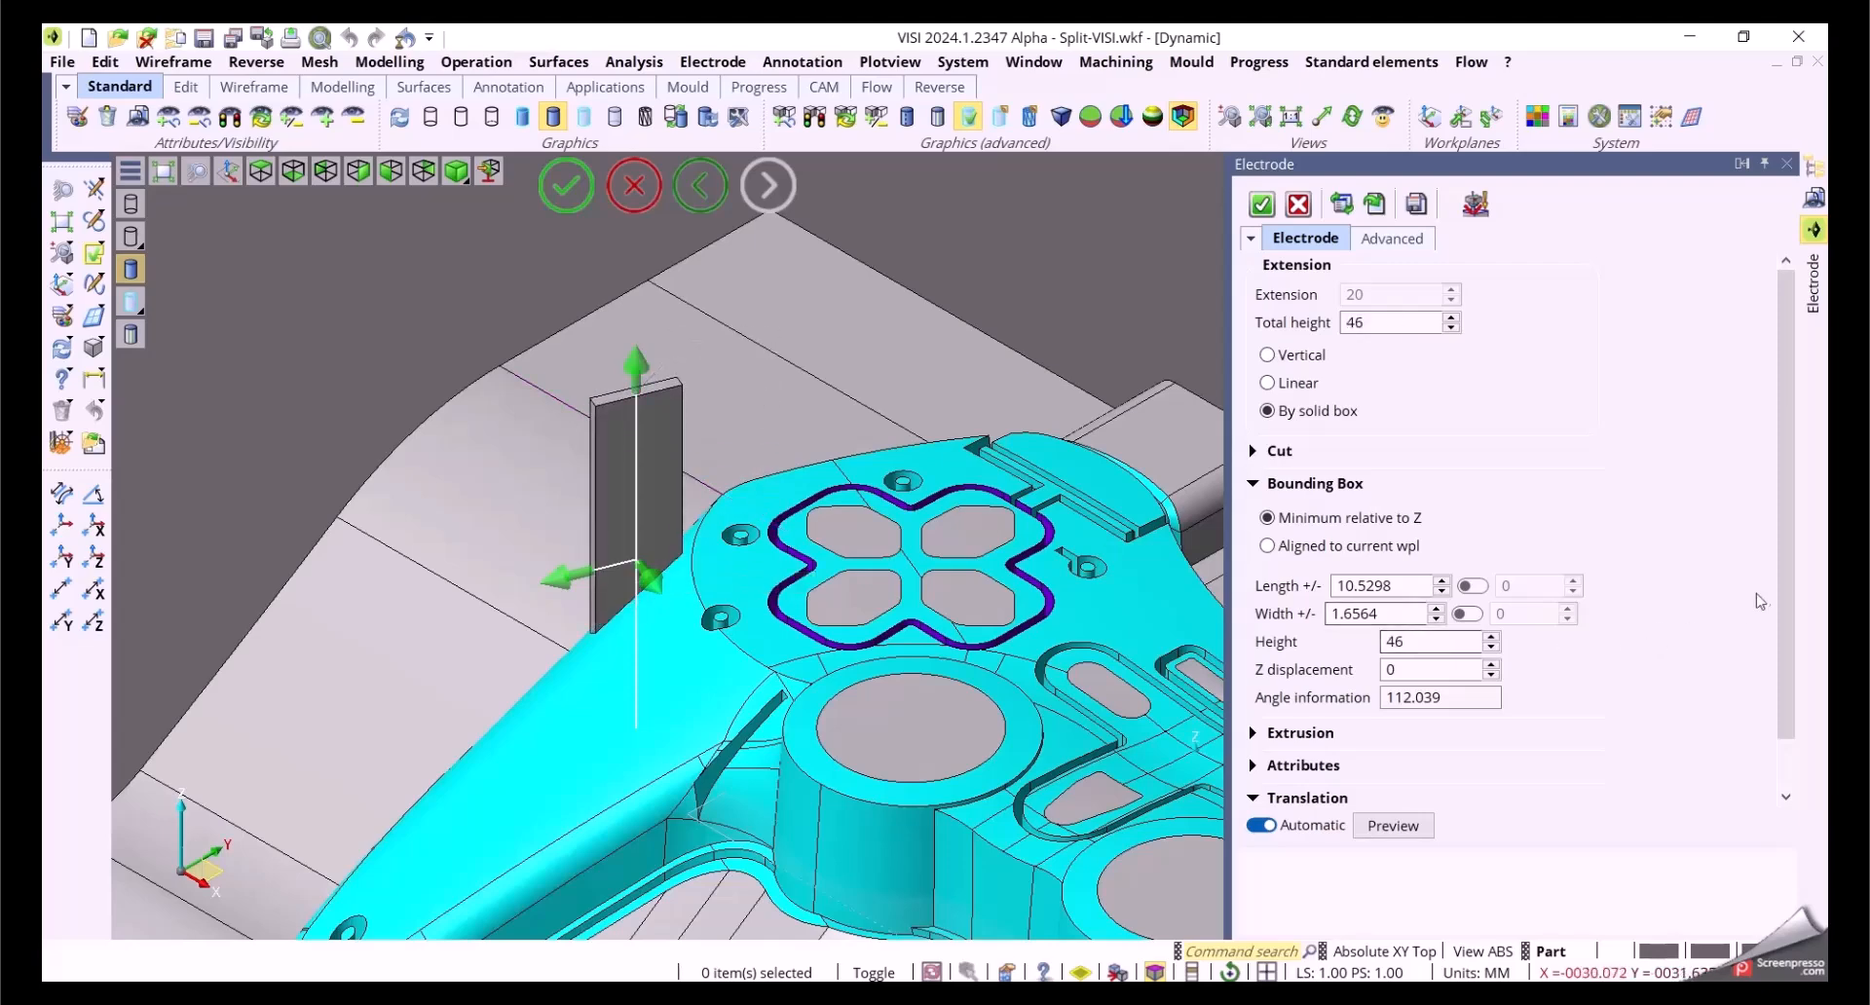
Step: Preview the electrode's translation by raising it about halfway along its travel above the workpiece
{"action": "scroll", "coordinate": [1768, 732], "scroll_direction": "down", "scroll_amount": 1}
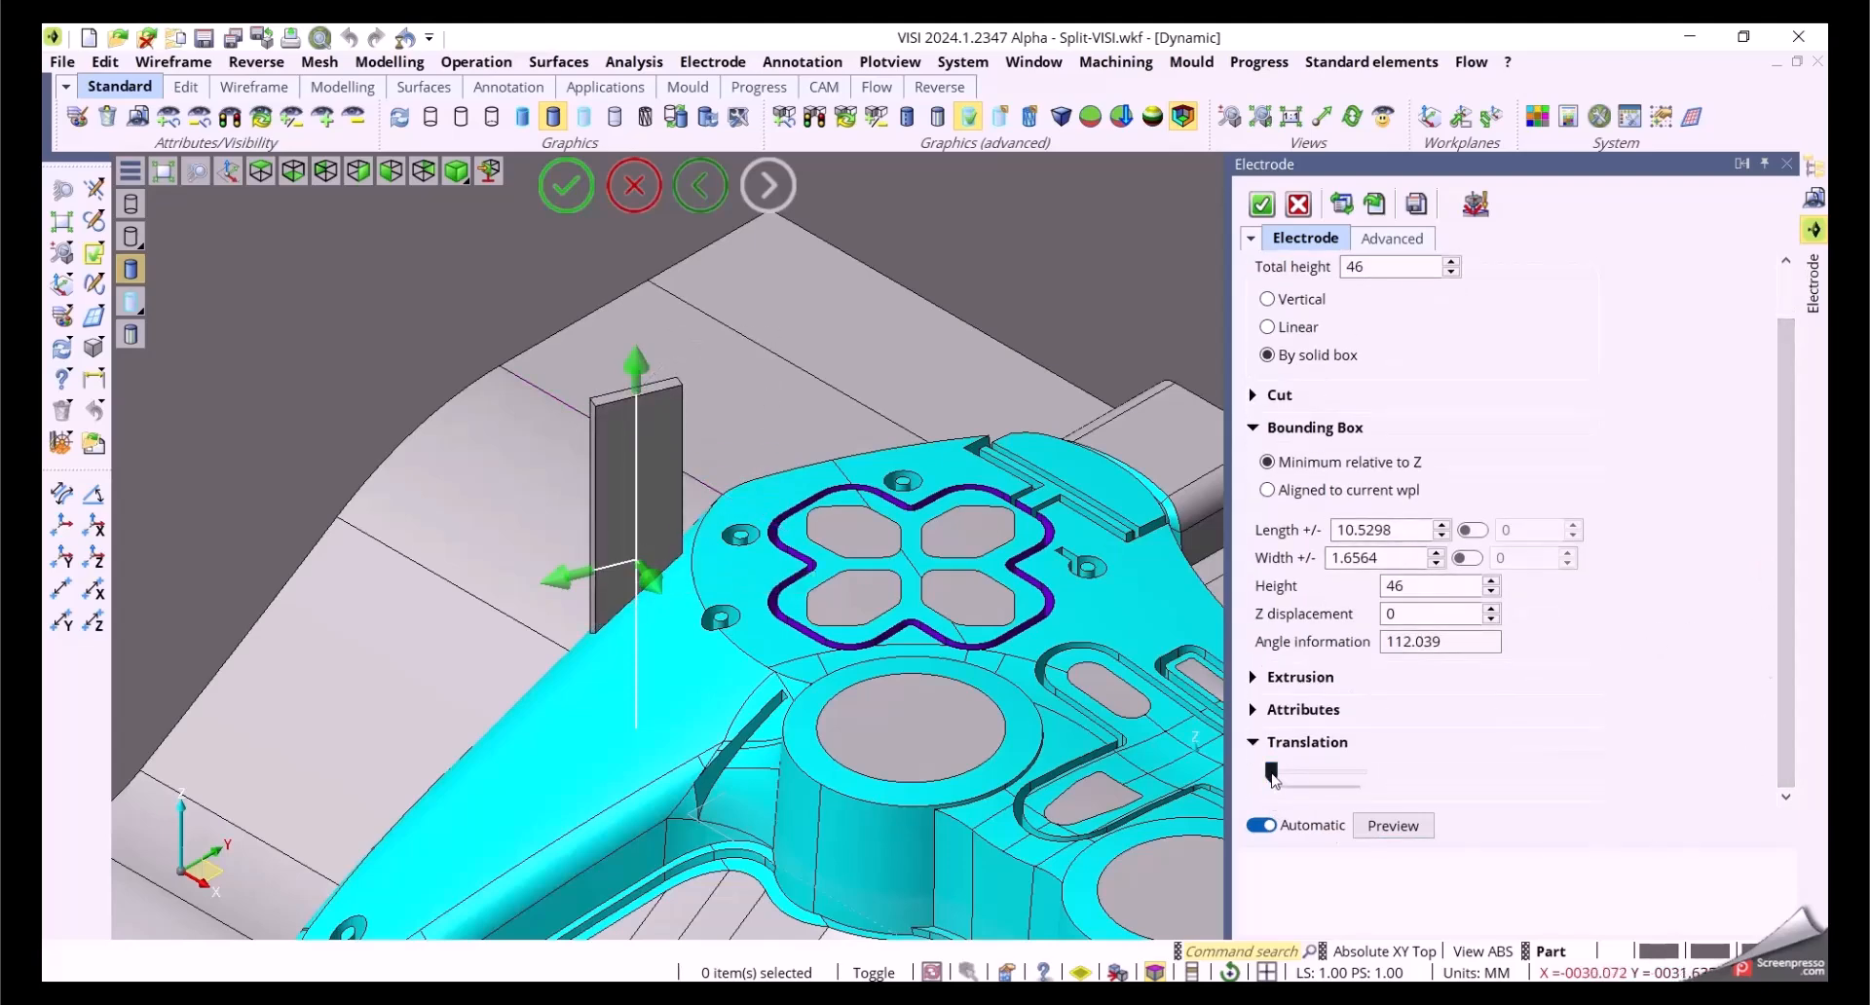
{"action": "left_click_drag", "start_coordinate": [1271, 773], "coordinate": [1317, 773]}
{"action": "scroll", "coordinate": [814, 593], "scroll_direction": "down", "scroll_amount": 2}
{"action": "middle_click_drag", "start_coordinate": [781, 411], "coordinate": [830, 533]}
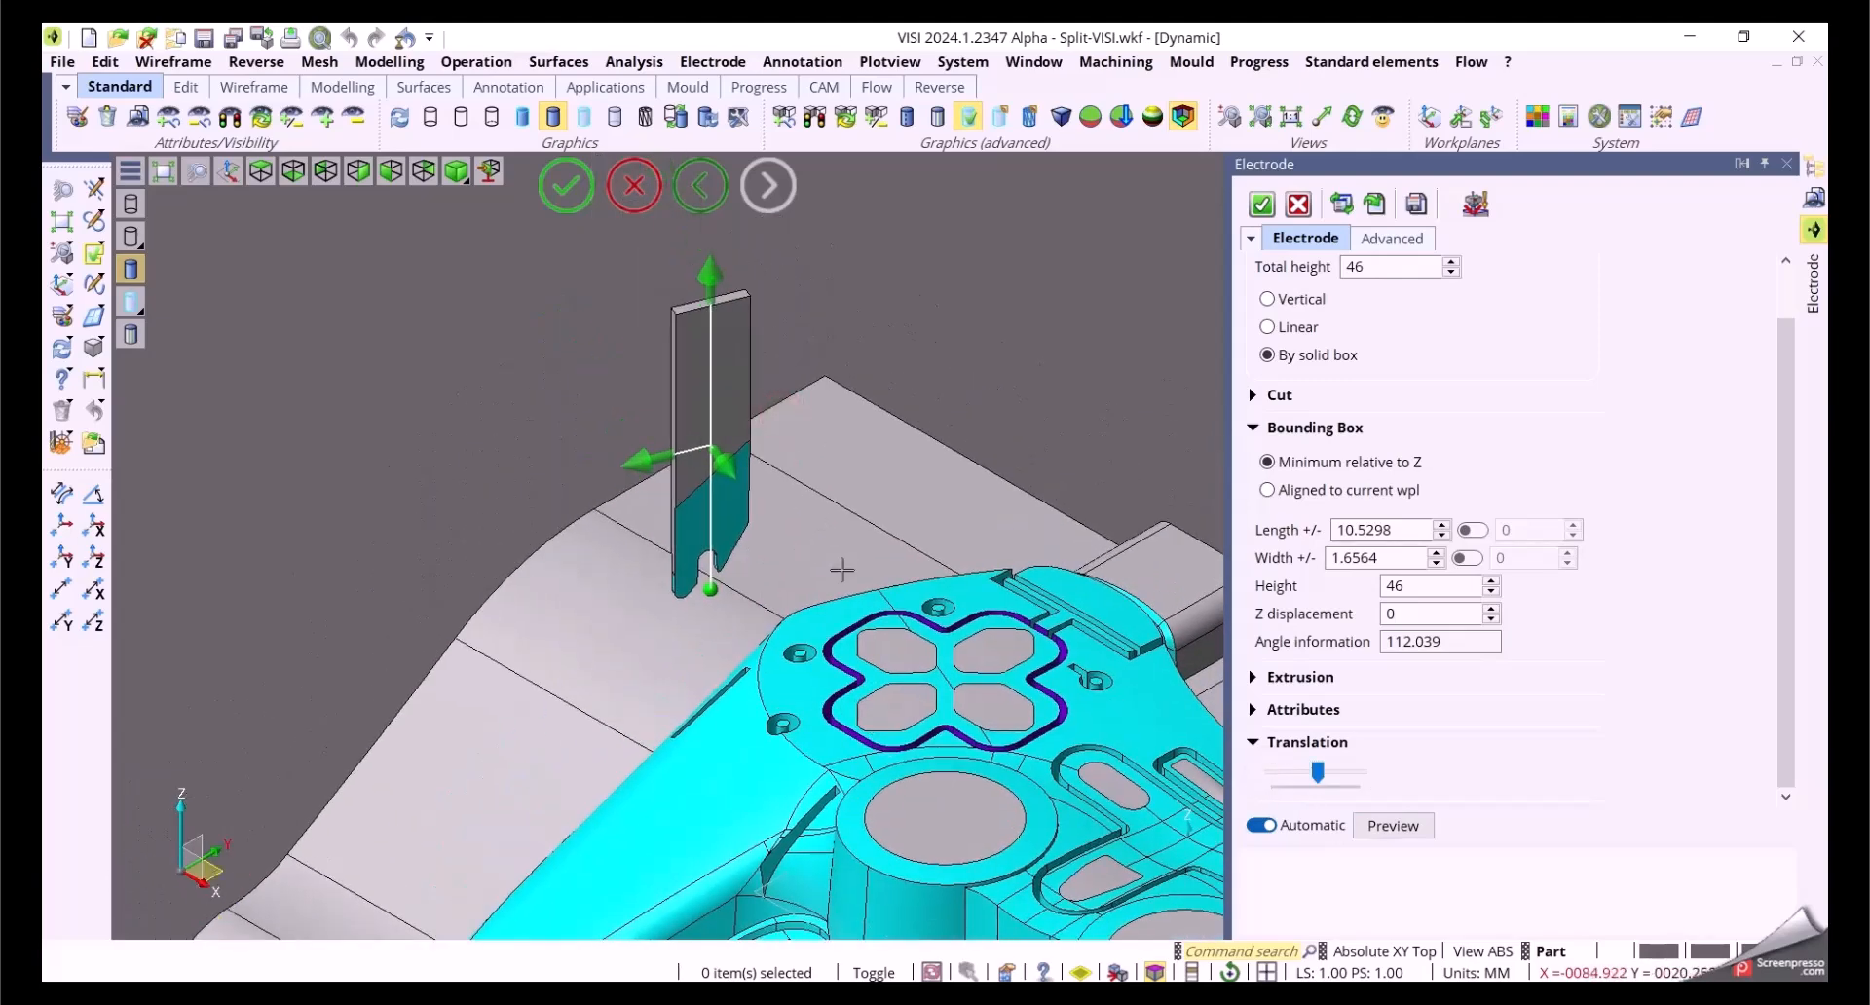
Step: Split the bounding box length and width into separate positive and negative values, and set the lengths to 9 and 7
{"action": "left_click", "coordinate": [1473, 531]}
{"action": "left_click", "coordinate": [1466, 558]}
{"action": "mouse_move", "coordinate": [906, 442]}
{"action": "middle_mouse_down"}
{"action": "mouse_move", "coordinate": [1003, 438]}
{"action": "mouse_move", "coordinate": [884, 448]}
{"action": "middle_mouse_up"}
{"action": "mouse_move", "coordinate": [712, 395]}
{"action": "type", "text": "7"}
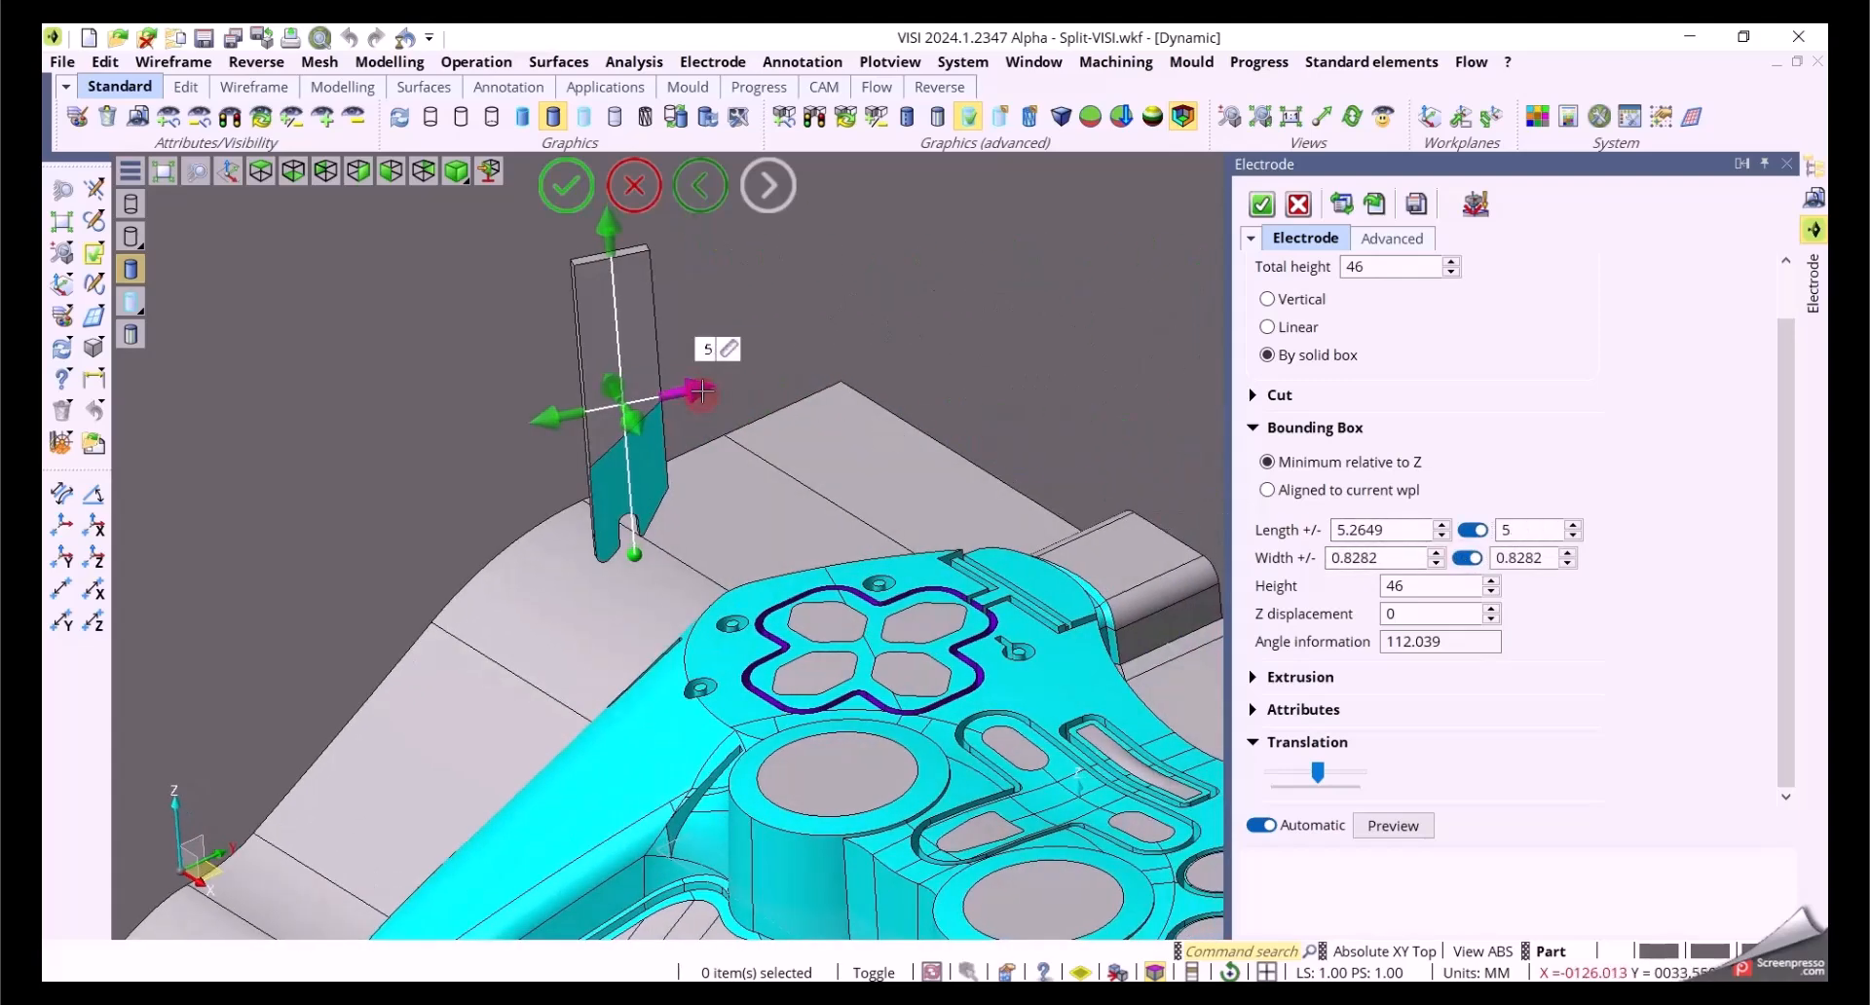
{"action": "mouse_move", "coordinate": [520, 413]}
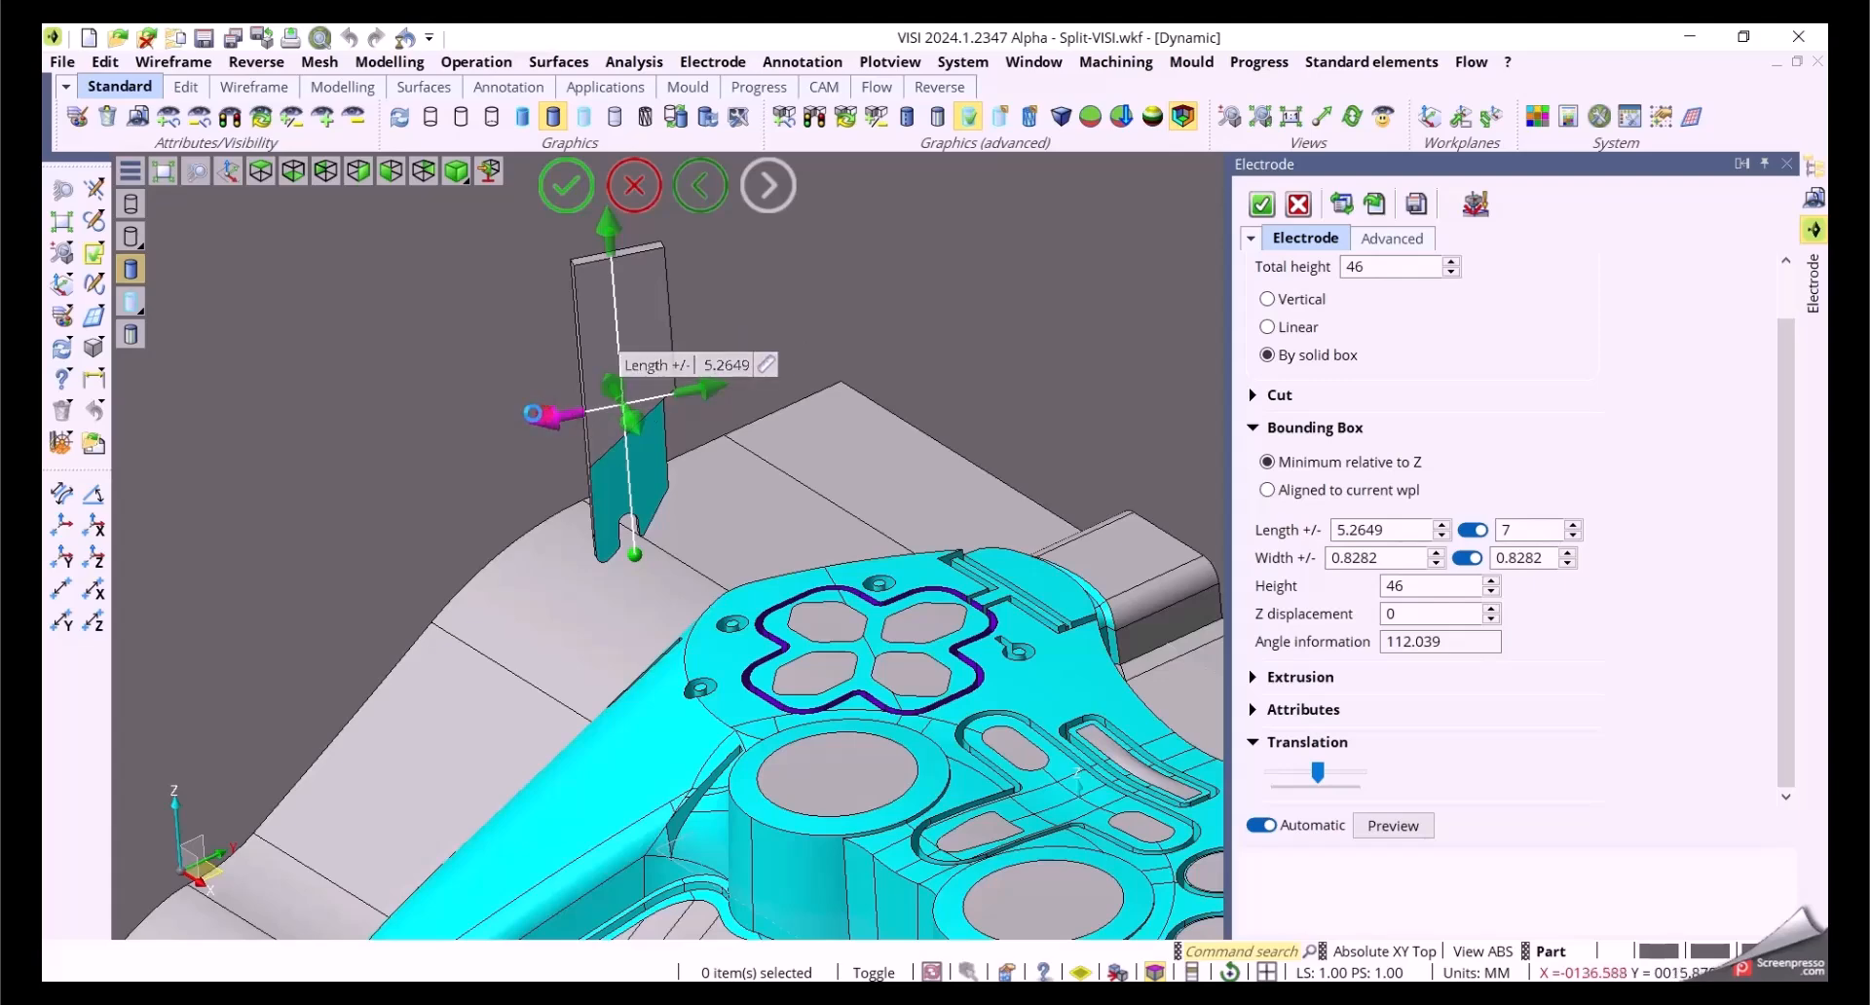
{"action": "type", "text": "8"}
{"action": "type", "text": "9"}
{"action": "mouse_move", "coordinate": [848, 450]}
{"action": "middle_mouse_down"}
{"action": "mouse_move", "coordinate": [909, 447]}
{"action": "mouse_move", "coordinate": [857, 442]}
{"action": "middle_mouse_up"}
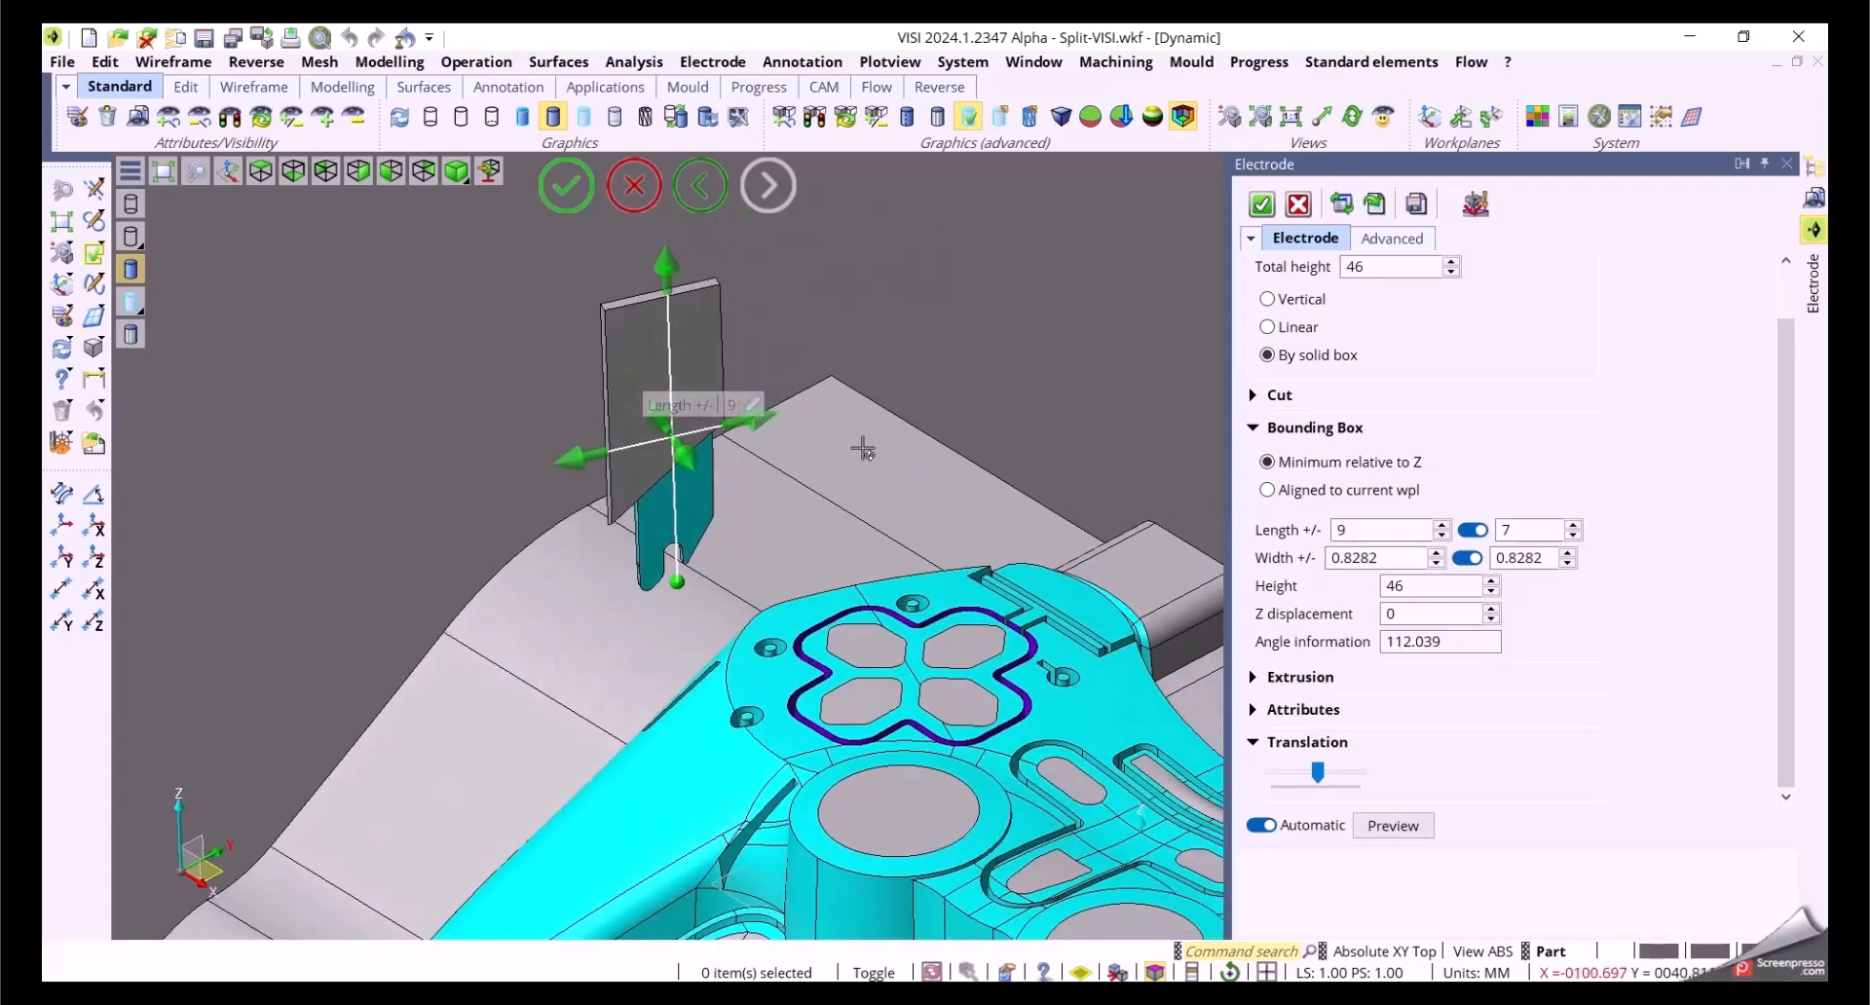
Step: Set both bounding box width values to 3 and create the electrode
{"action": "double_click", "coordinate": [1540, 558]}
{"action": "type", "text": "2"}
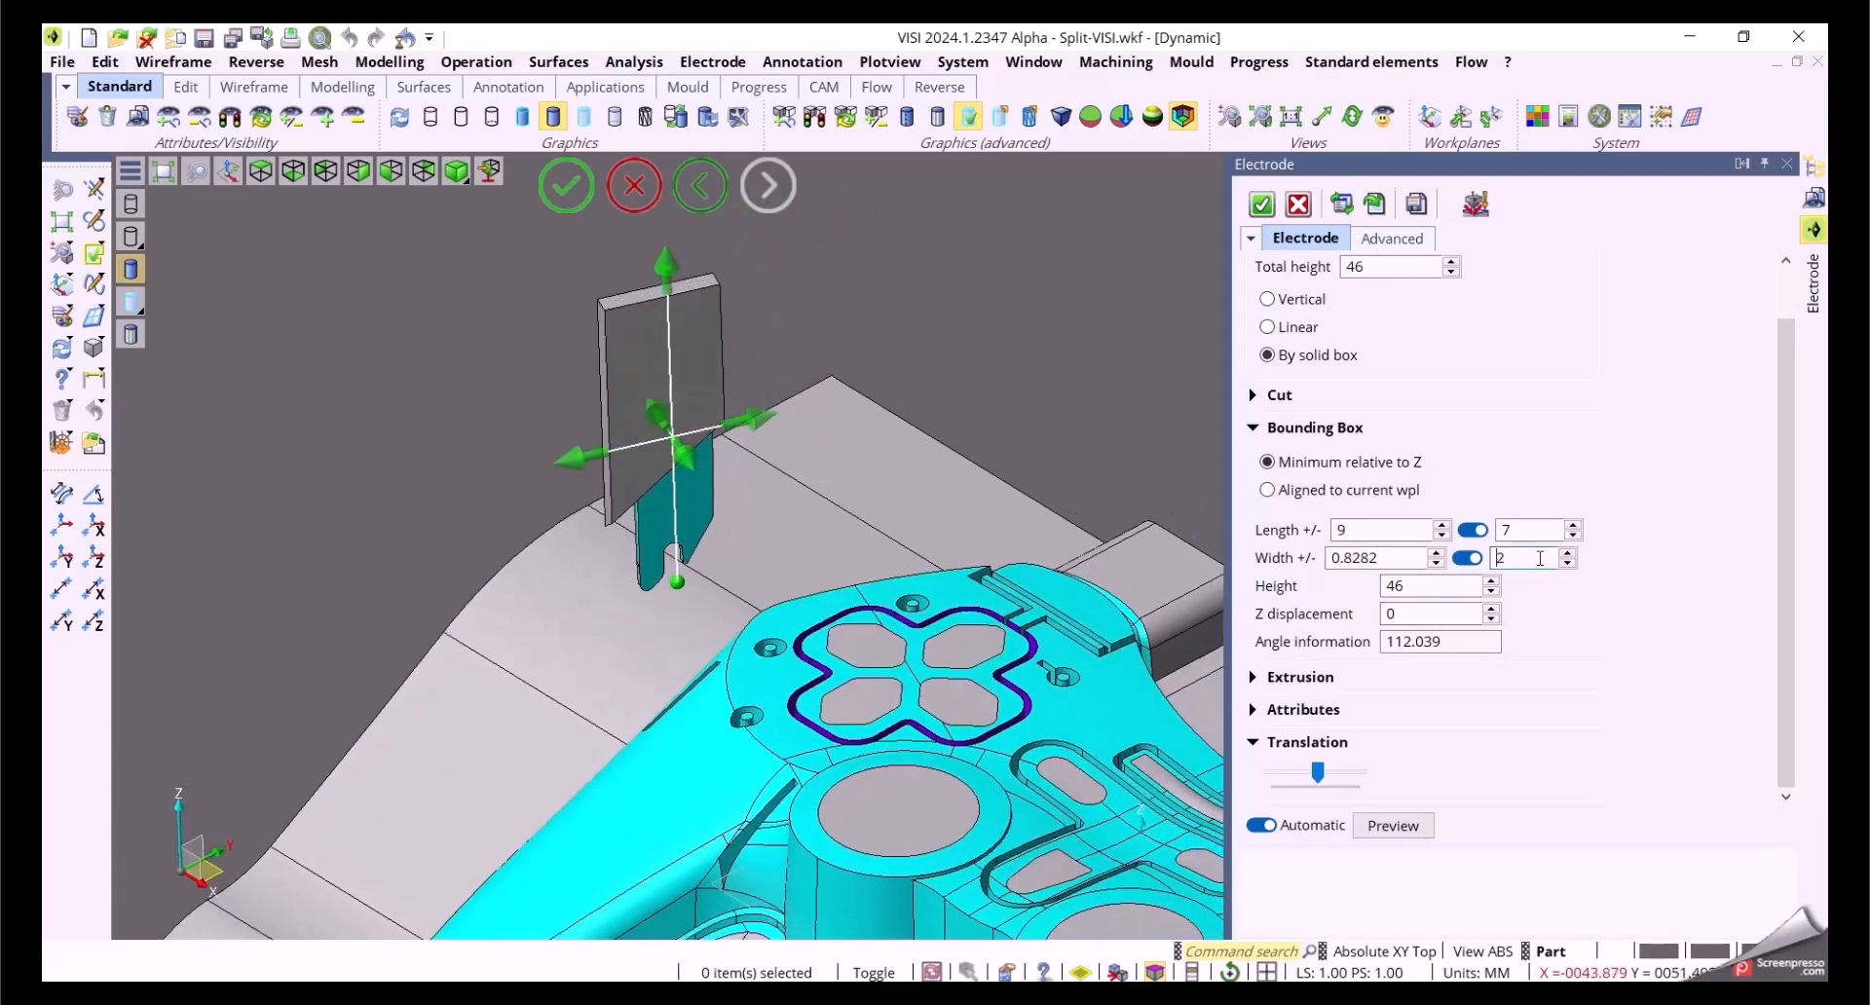
{"action": "key", "text": "BackSpace"}
{"action": "type", "text": "3"}
{"action": "double_click", "coordinate": [1390, 557]}
{"action": "type", "text": "1"}
{"action": "key", "text": "BackSpace"}
{"action": "type", "text": "3"}
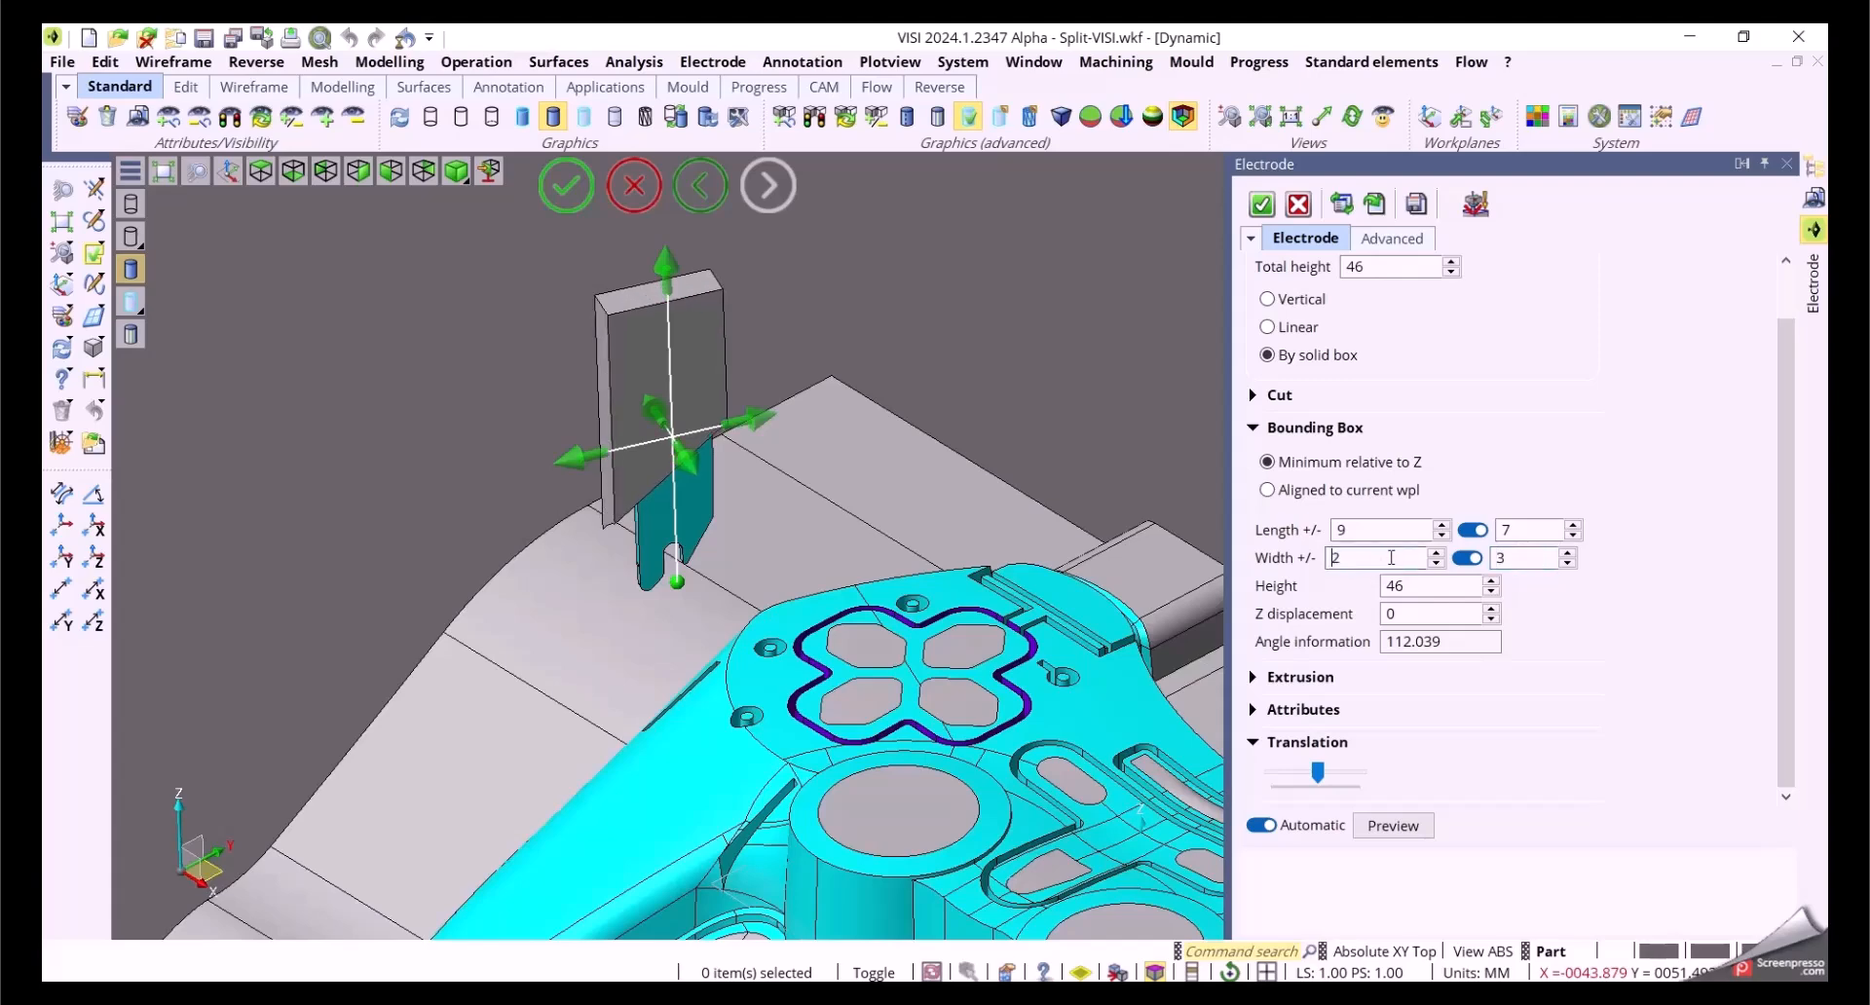
{"action": "middle_click_drag", "start_coordinate": [810, 456], "coordinate": [780, 480]}
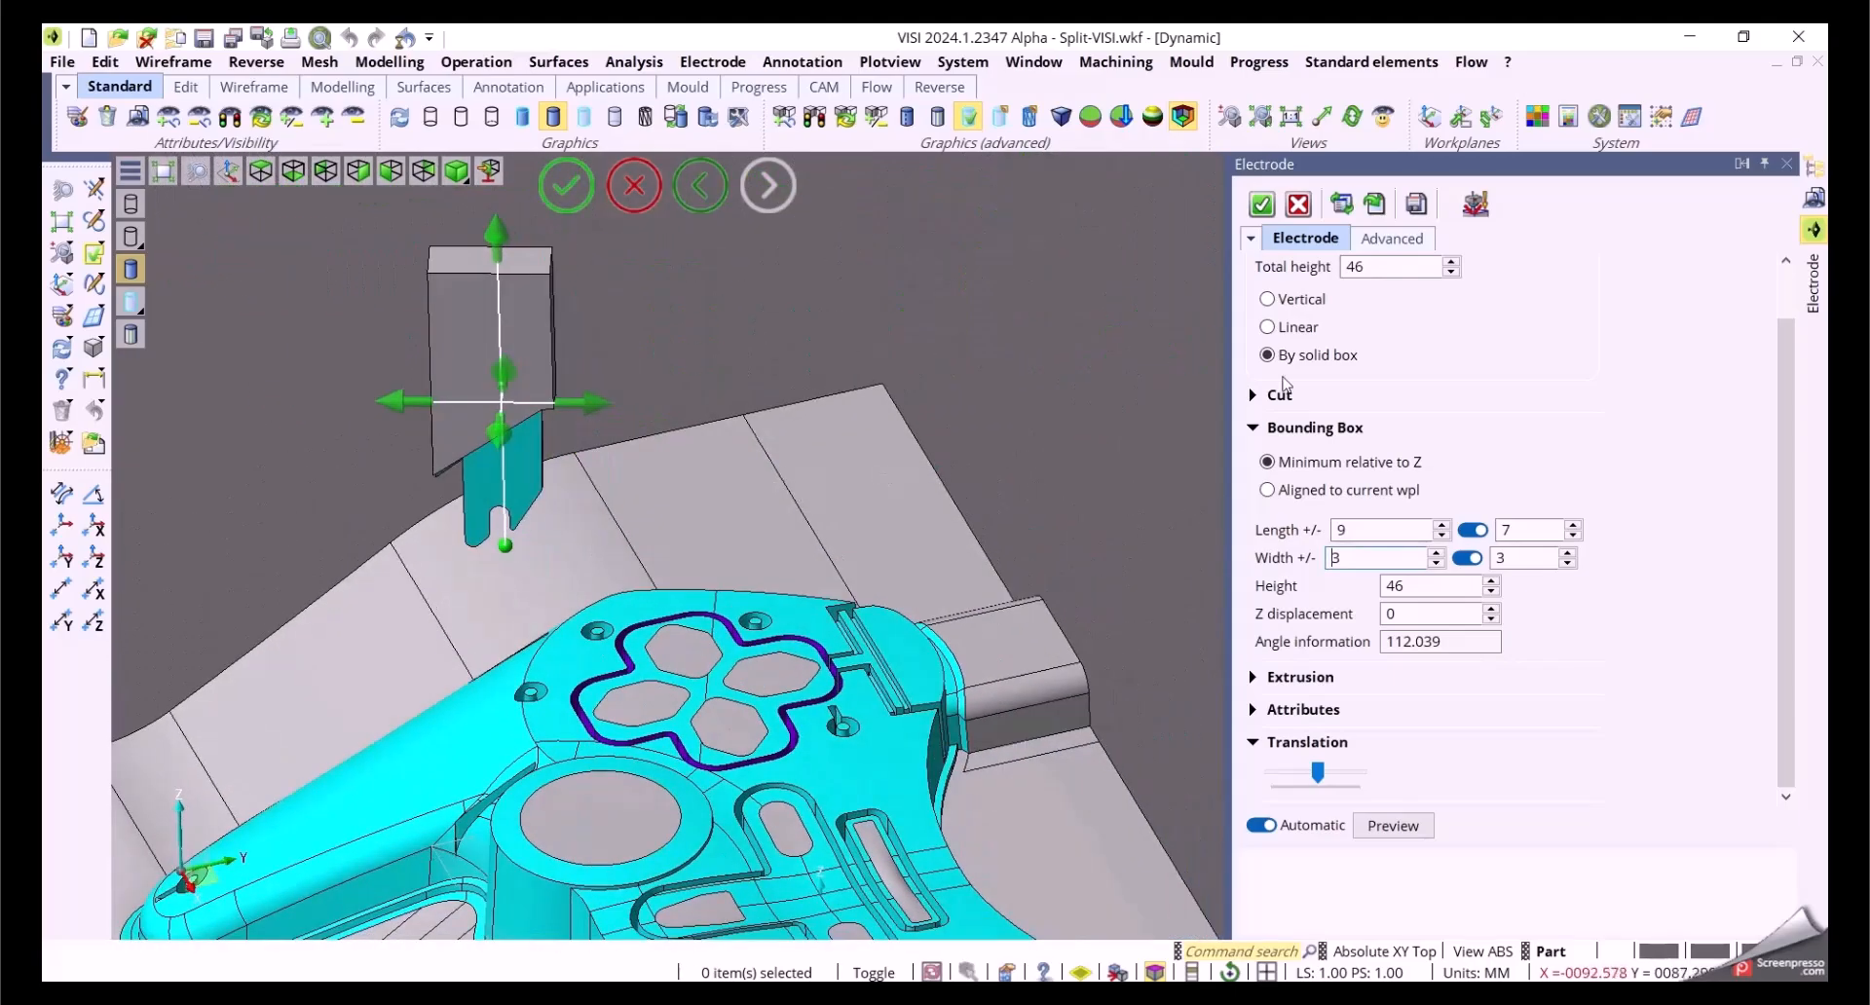
{"action": "left_click", "coordinate": [1260, 205]}
Step: Isolate the new electrode so that all other bodies are hidden
{"action": "middle_click_drag", "start_coordinate": [908, 316], "coordinate": [961, 301]}
{"action": "middle_click_drag", "start_coordinate": [764, 312], "coordinate": [904, 231]}
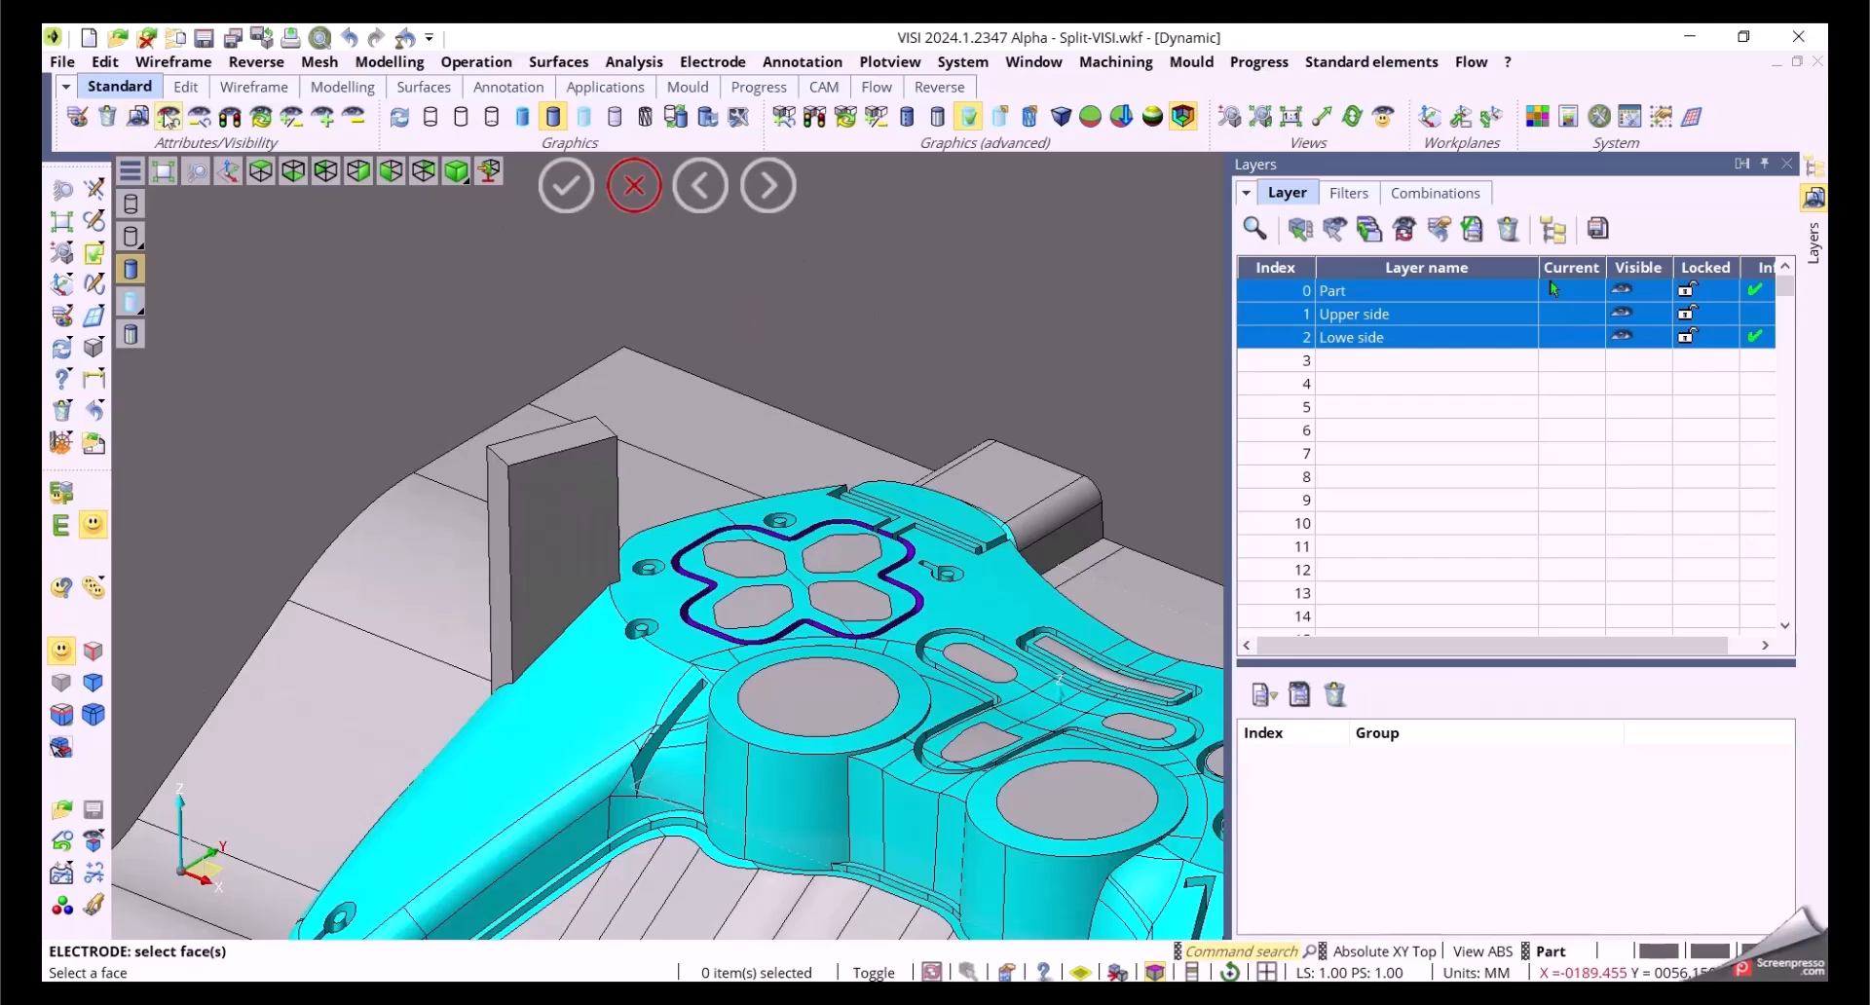
{"action": "left_click", "coordinate": [168, 117]}
{"action": "left_click", "coordinate": [526, 467]}
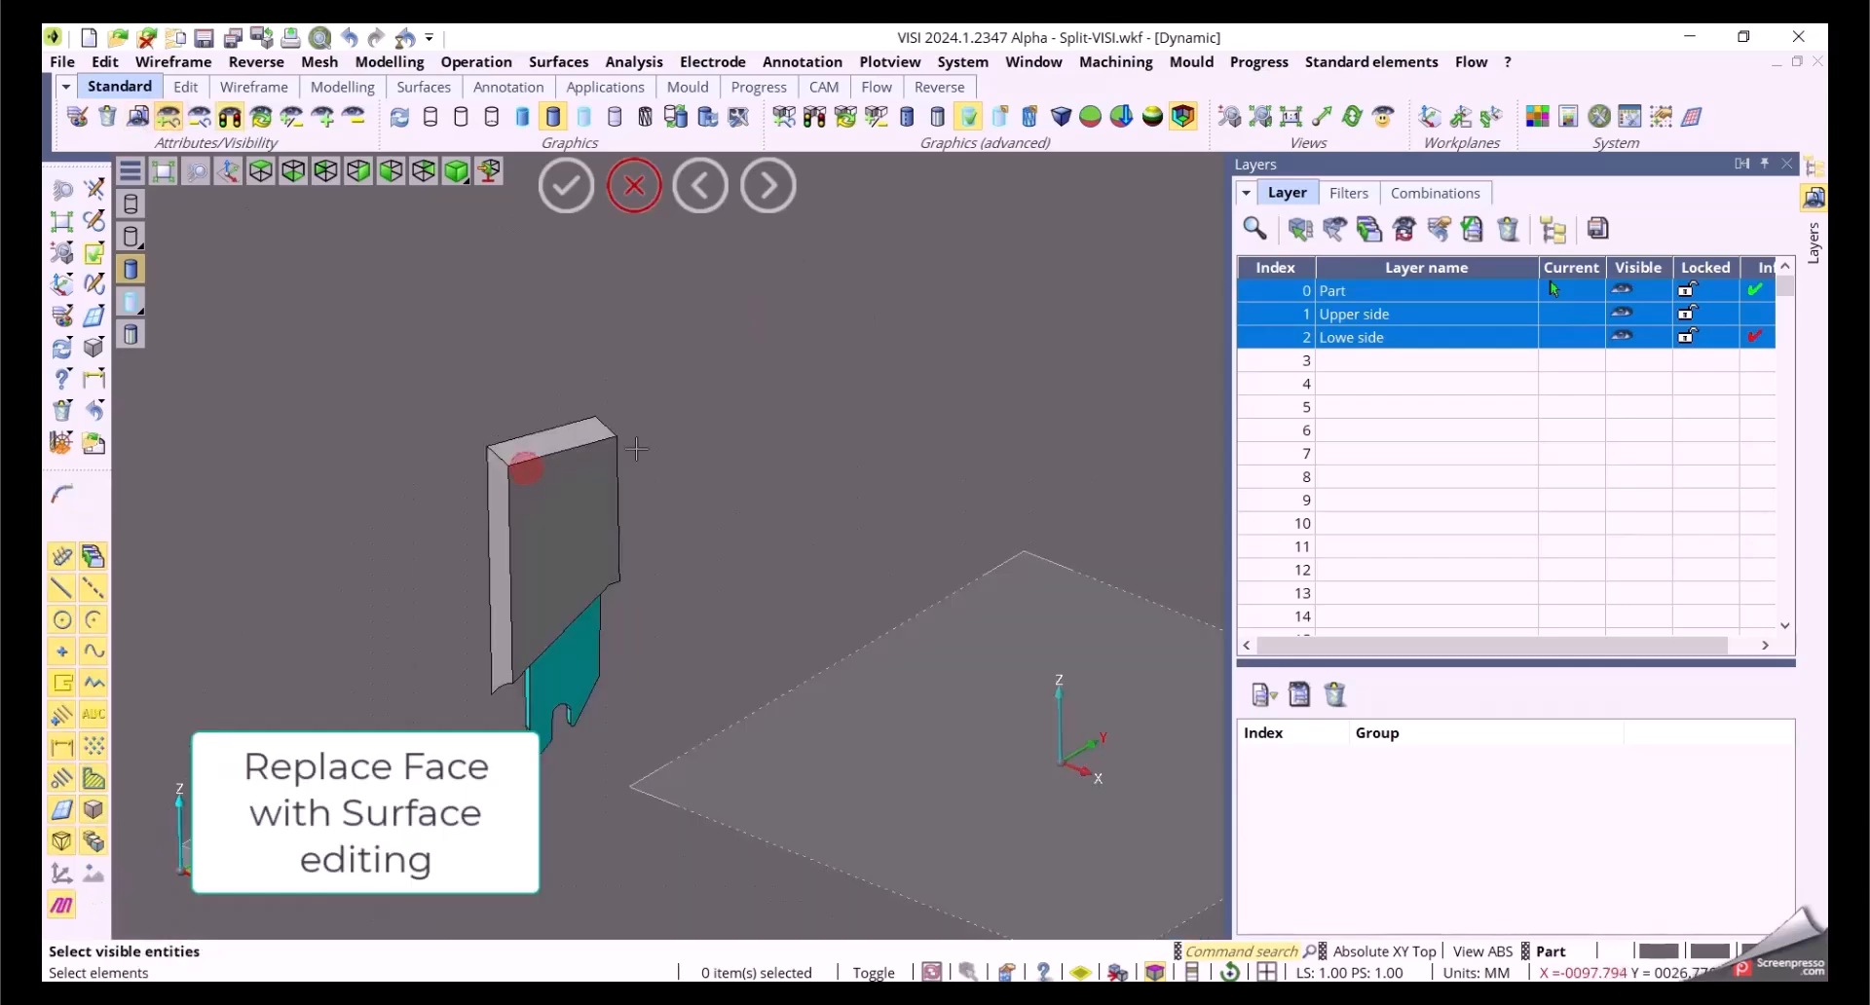
Step: Start Replace face with surface on the sloped underside of the electrode block, using its top face as the replacement surface
{"action": "left_click", "coordinate": [390, 61]}
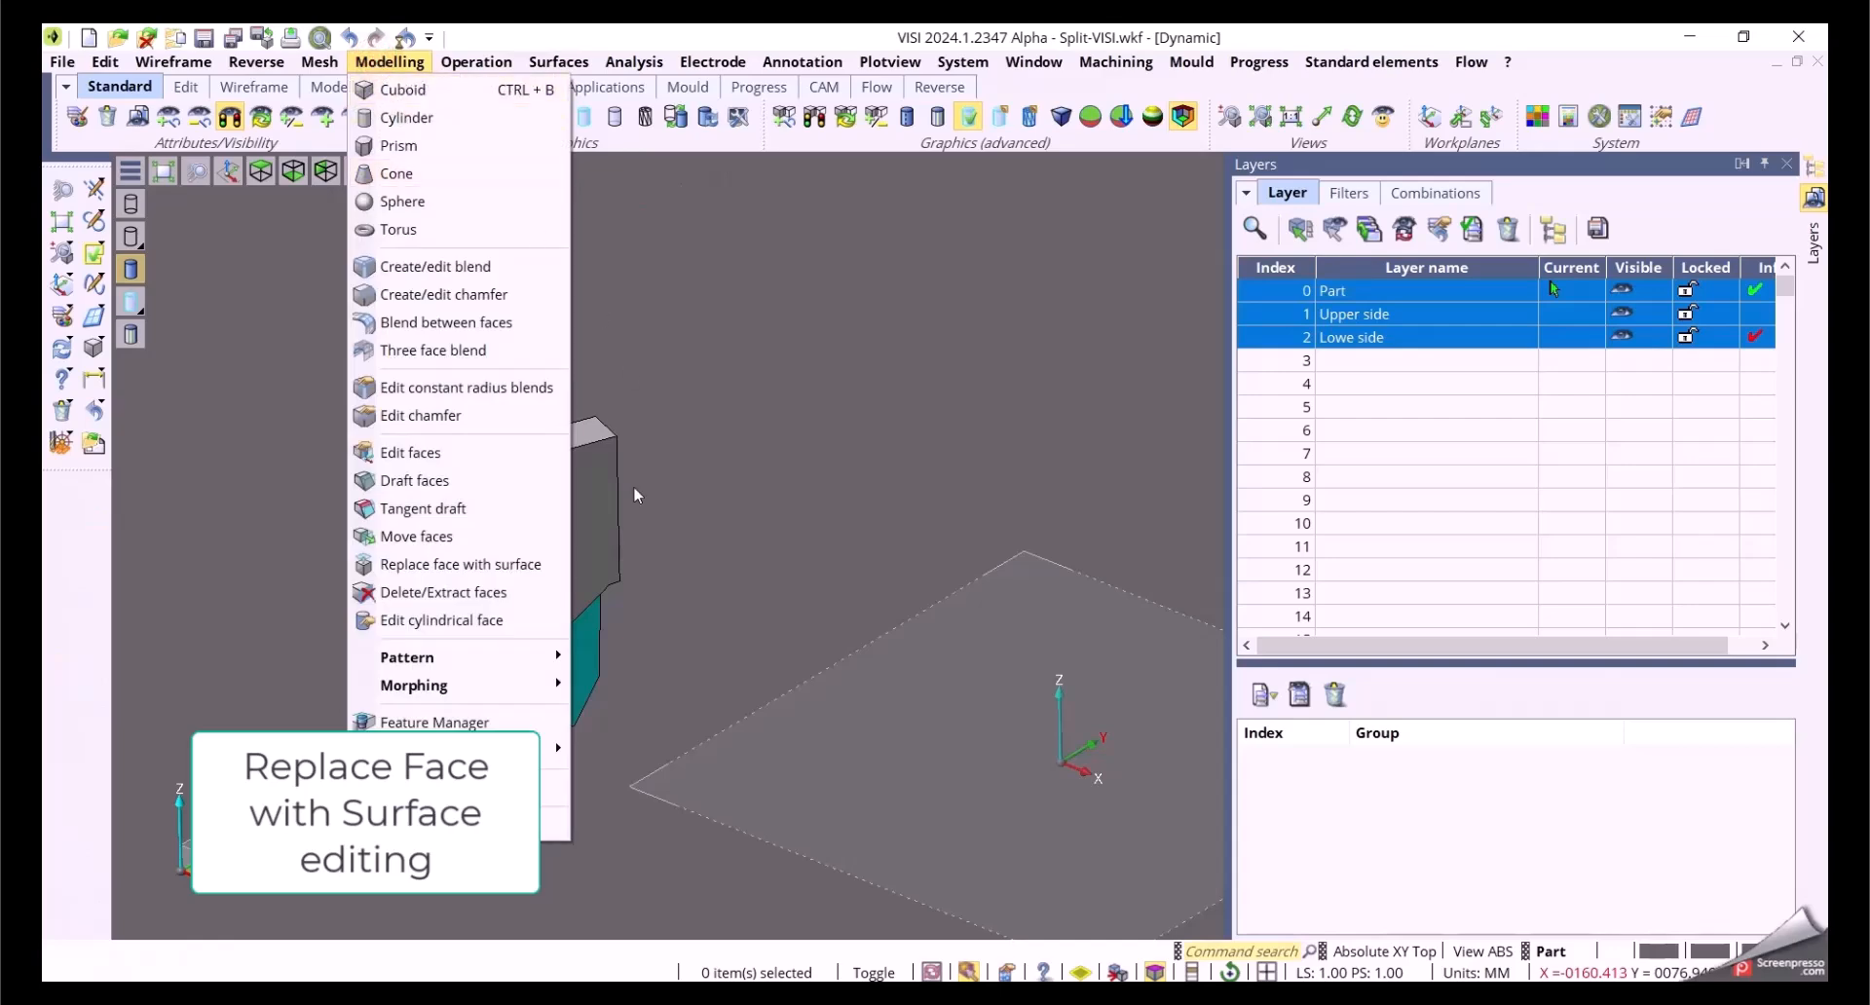
{"action": "left_click", "coordinate": [458, 564]}
{"action": "middle_click_drag", "start_coordinate": [684, 530], "coordinate": [661, 611]}
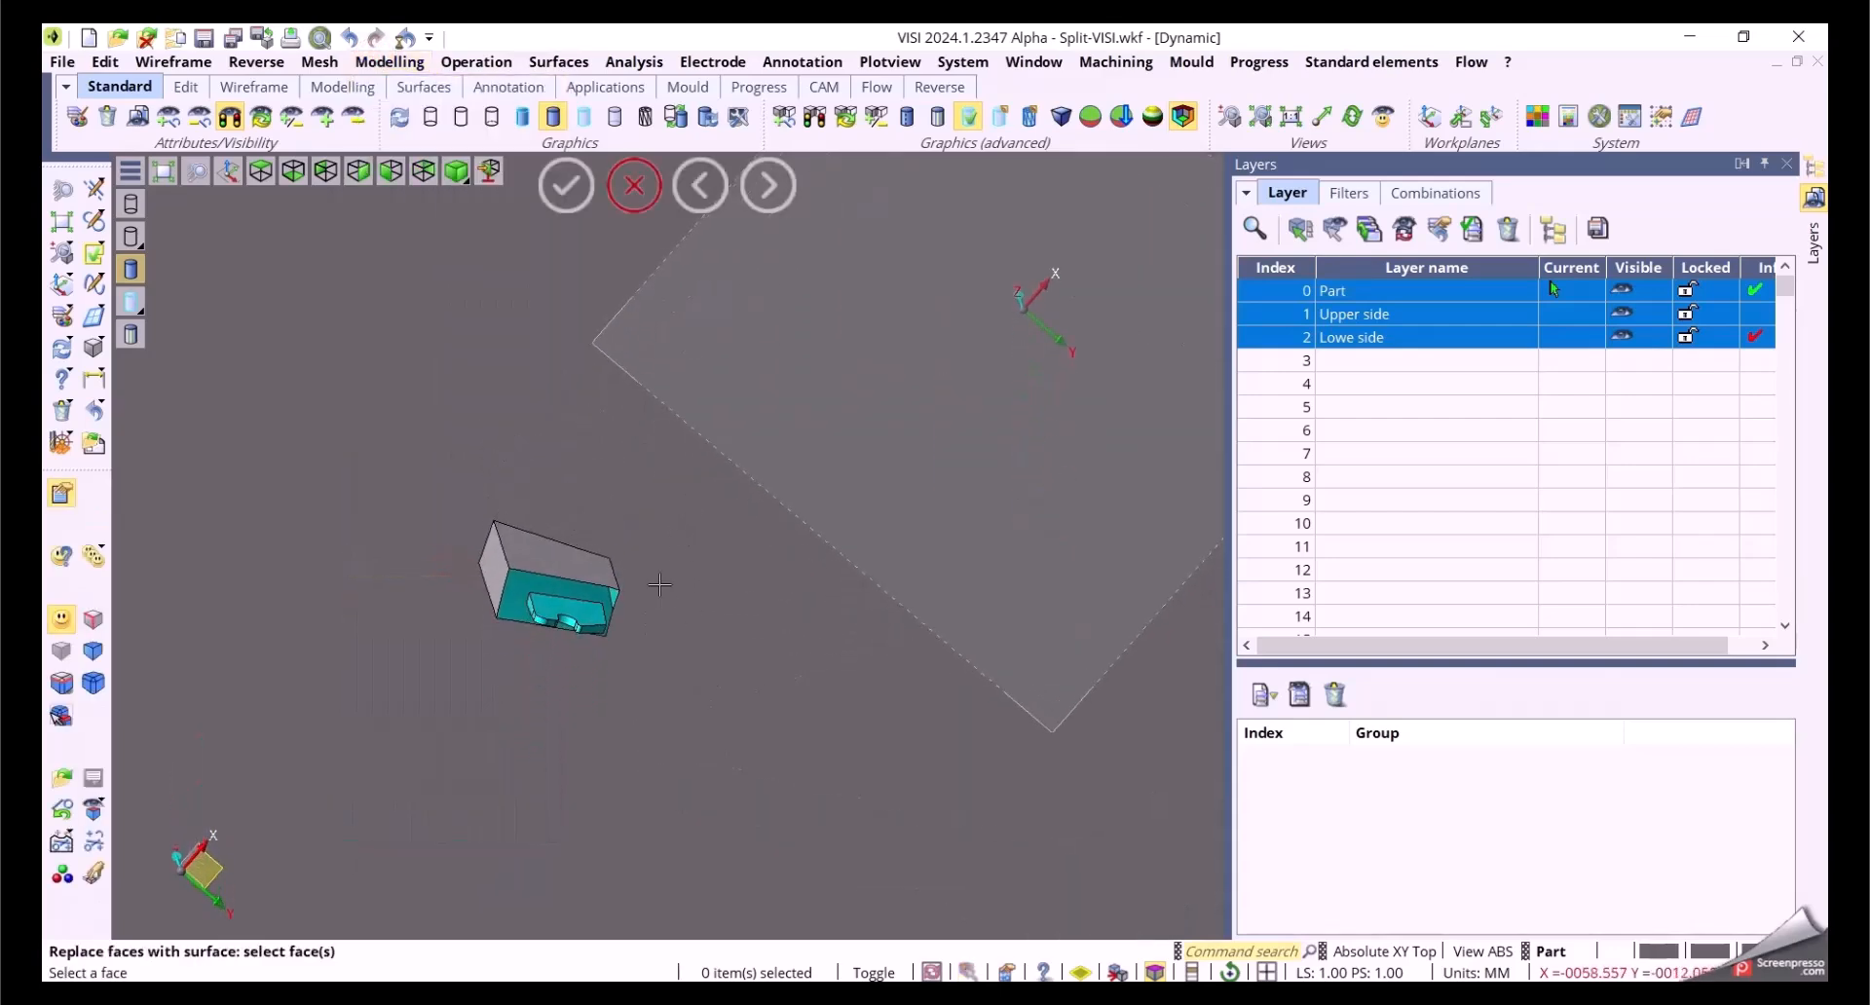
{"action": "scroll", "coordinate": [659, 585], "scroll_direction": "up", "scroll_amount": 3}
{"action": "left_click", "coordinate": [573, 604]}
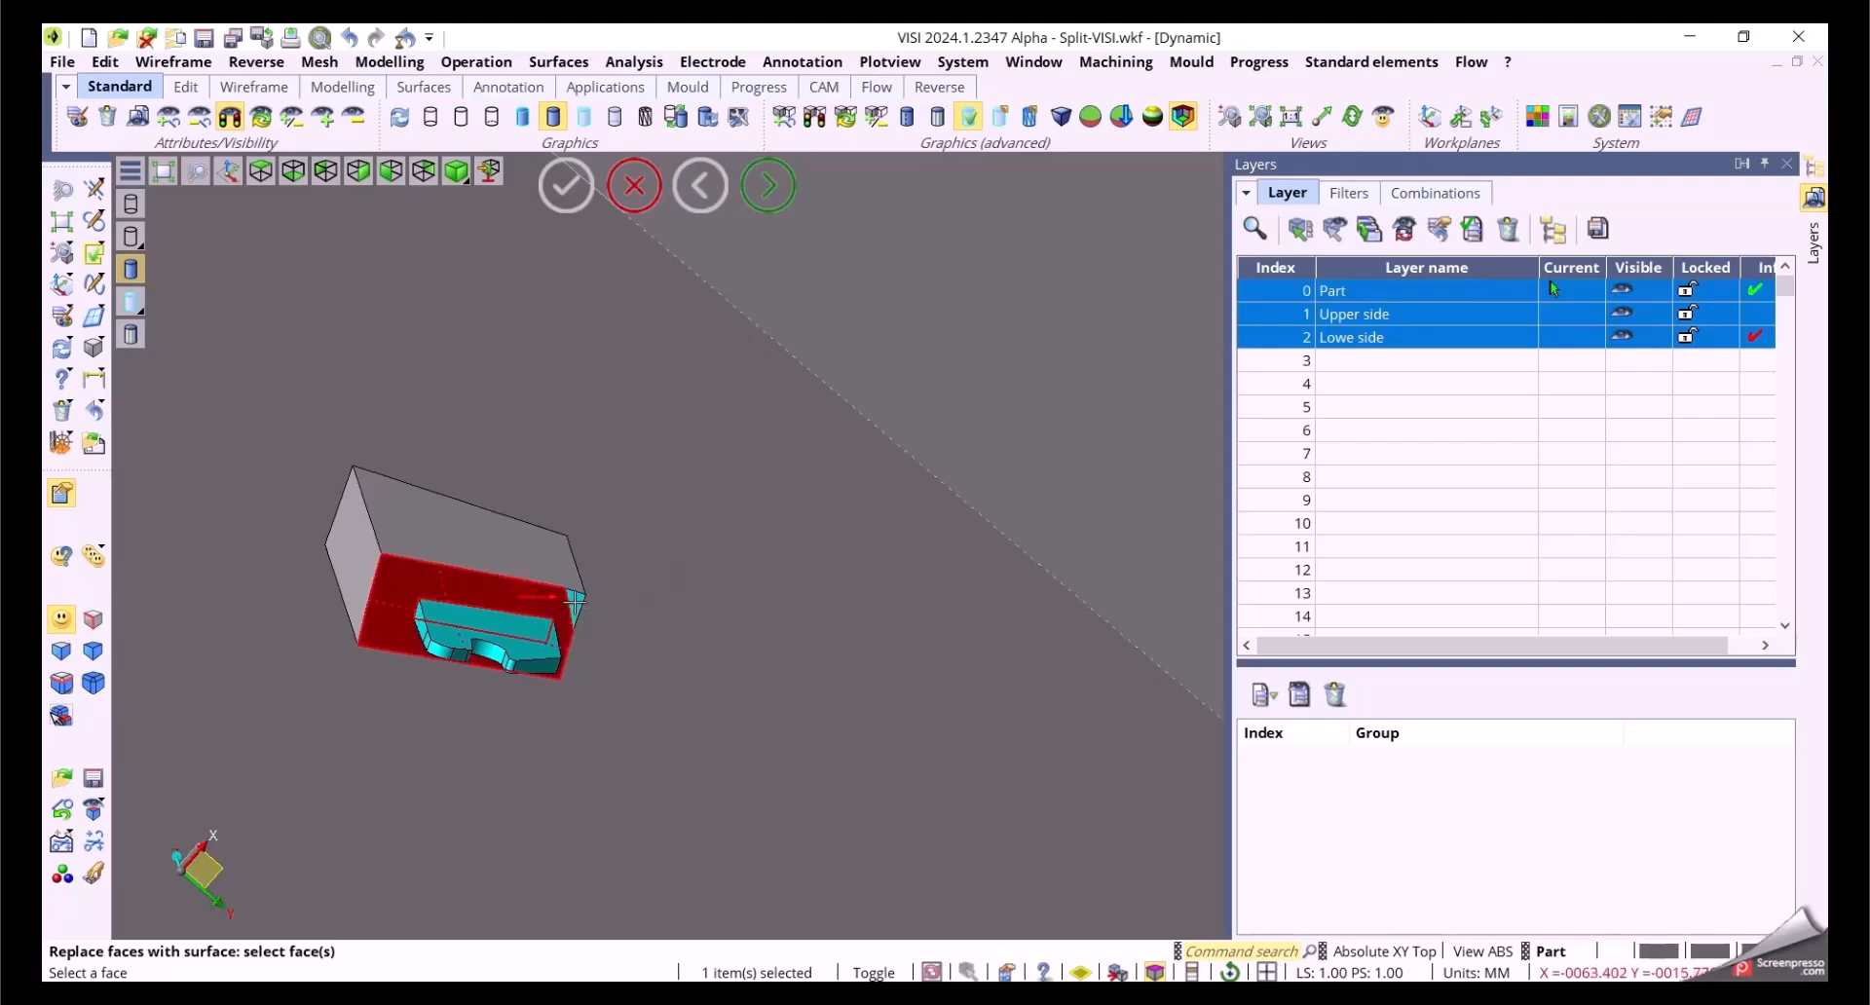
{"action": "left_click", "coordinate": [574, 604]}
{"action": "right_click", "coordinate": [722, 390]}
{"action": "middle_click_drag", "start_coordinate": [722, 390], "coordinate": [717, 587]}
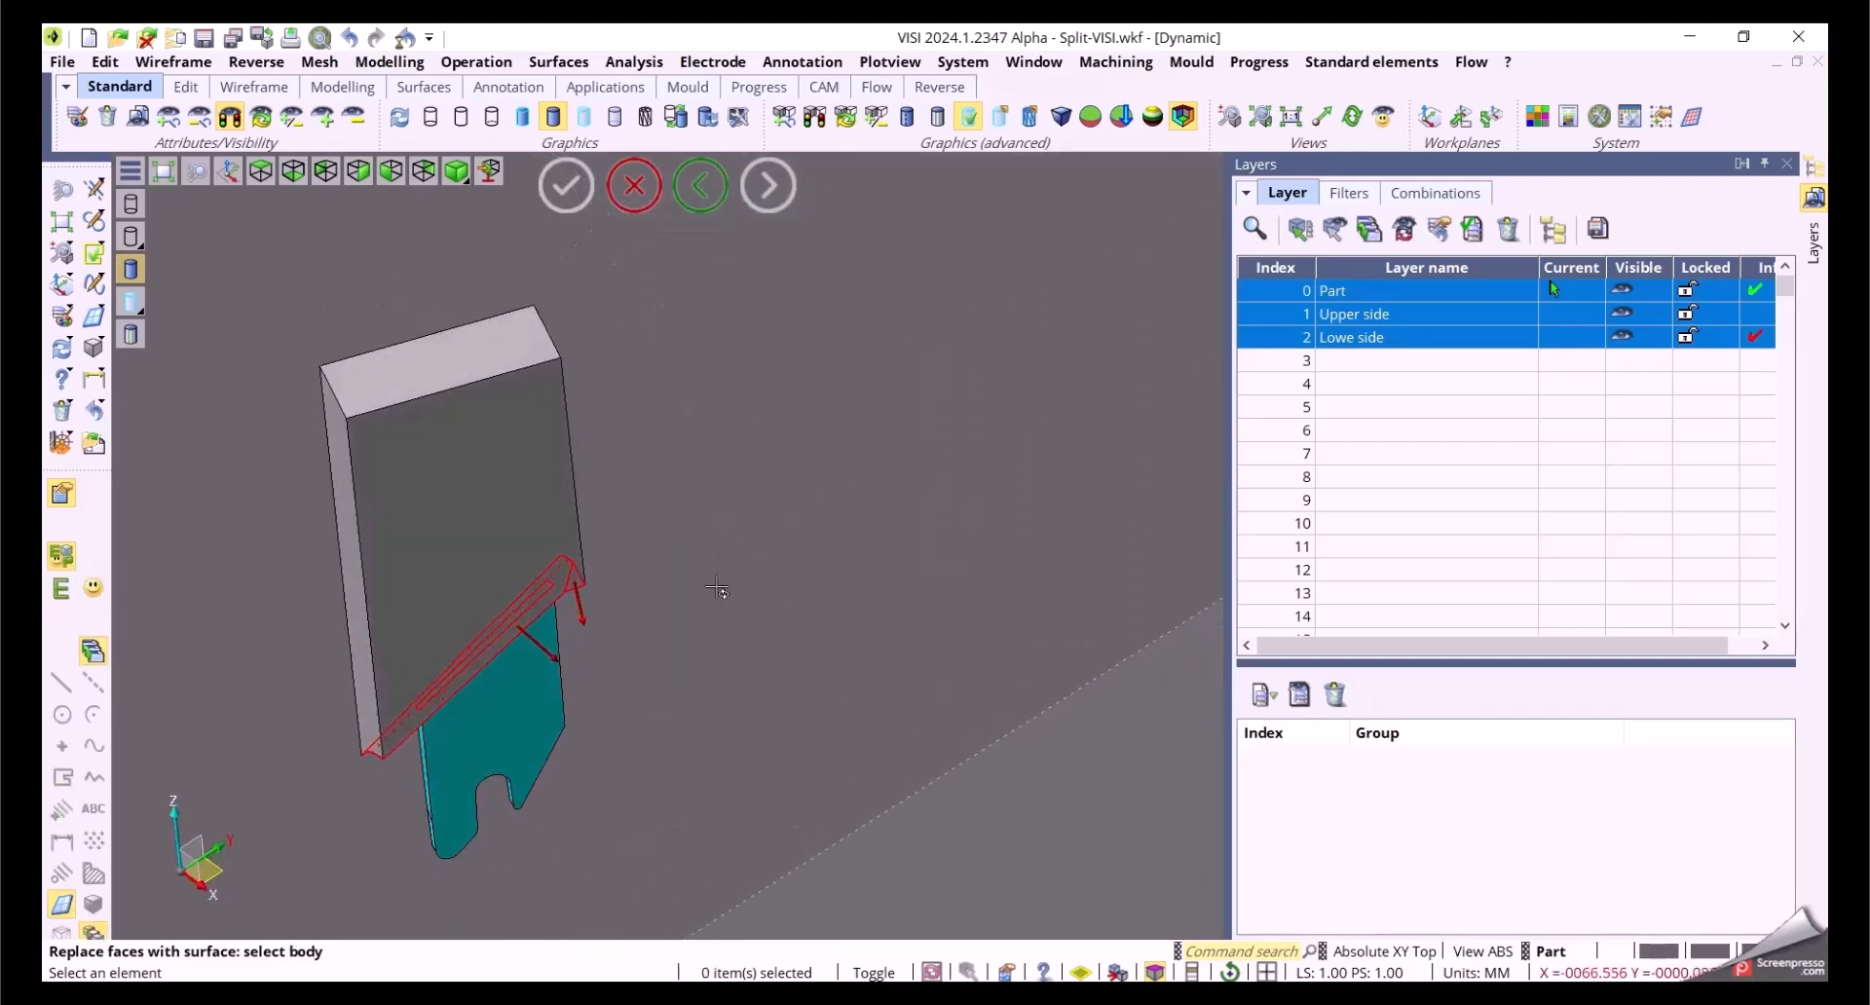
{"action": "left_click", "coordinate": [487, 360]}
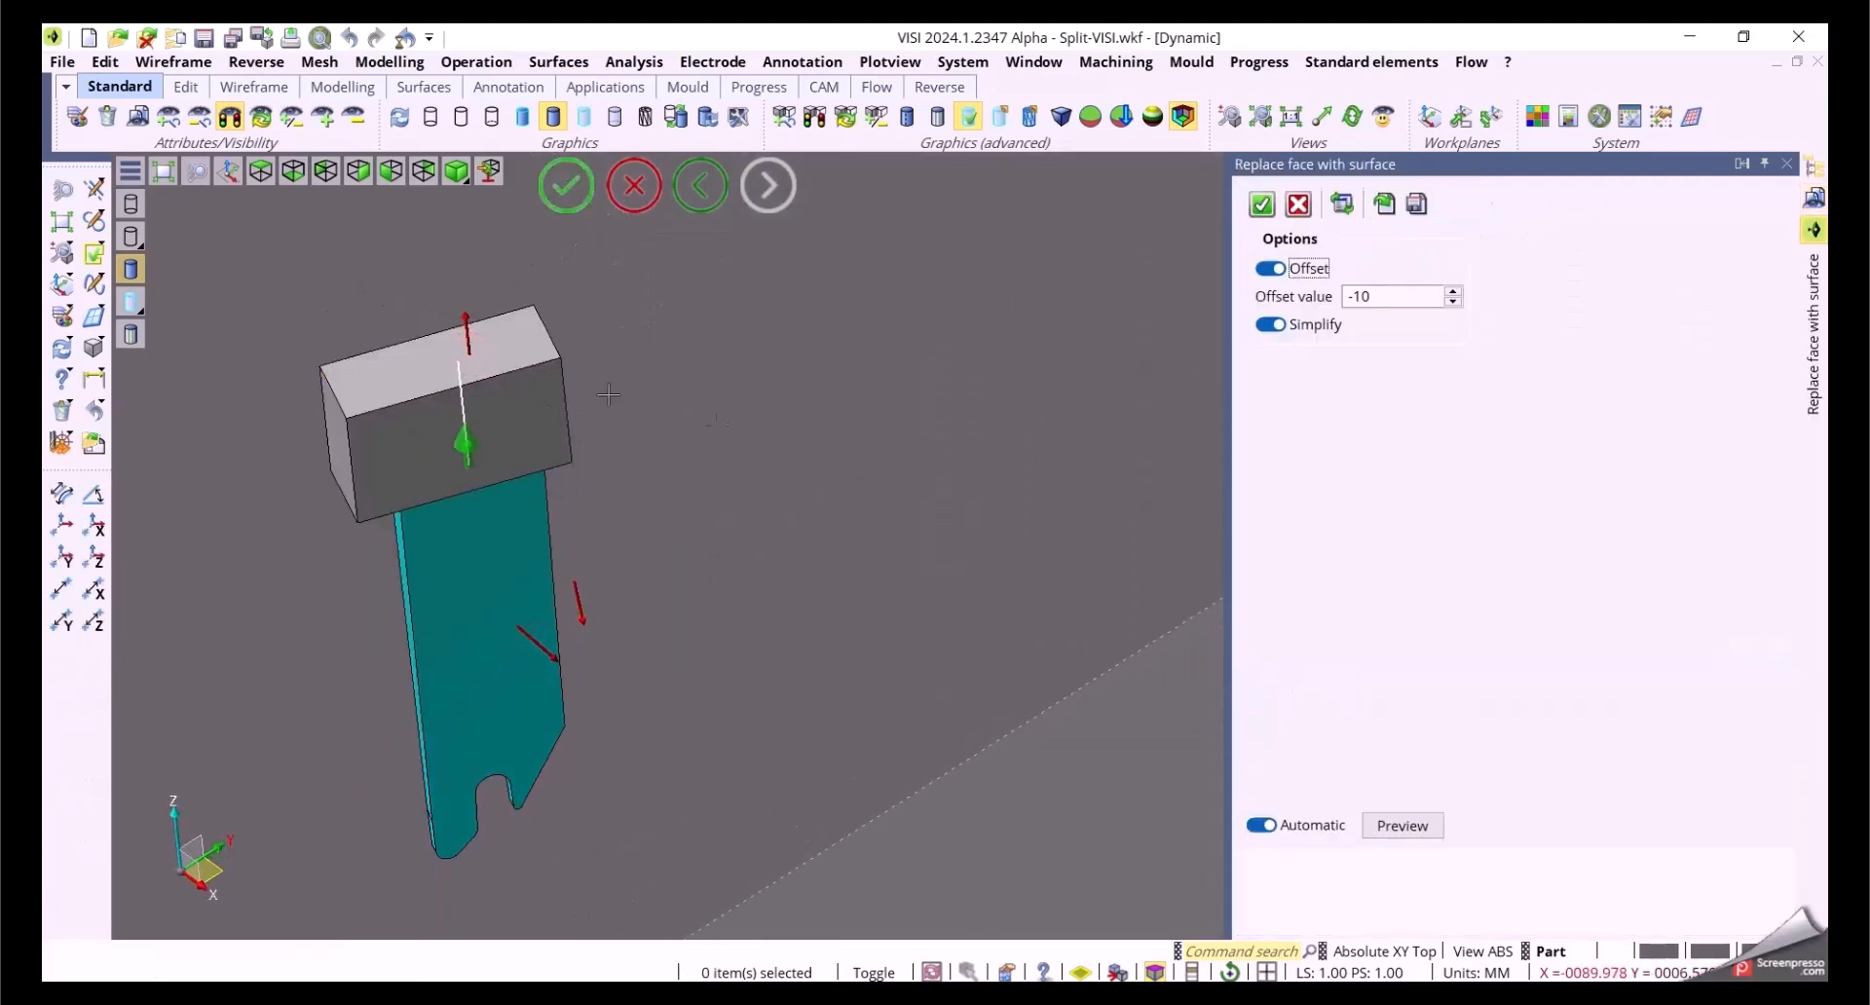
Step: Set the face replacement offset to -8
{"action": "left_click", "coordinate": [1395, 296]}
{"action": "scroll", "coordinate": [1395, 296], "scroll_direction": "down", "scroll_amount": 1}
{"action": "scroll", "coordinate": [1395, 296], "scroll_direction": "up", "scroll_amount": 2}
{"action": "scroll", "coordinate": [1395, 296], "scroll_direction": "up", "scroll_amount": 1}
{"action": "middle_click_drag", "start_coordinate": [892, 523], "coordinate": [926, 488]}
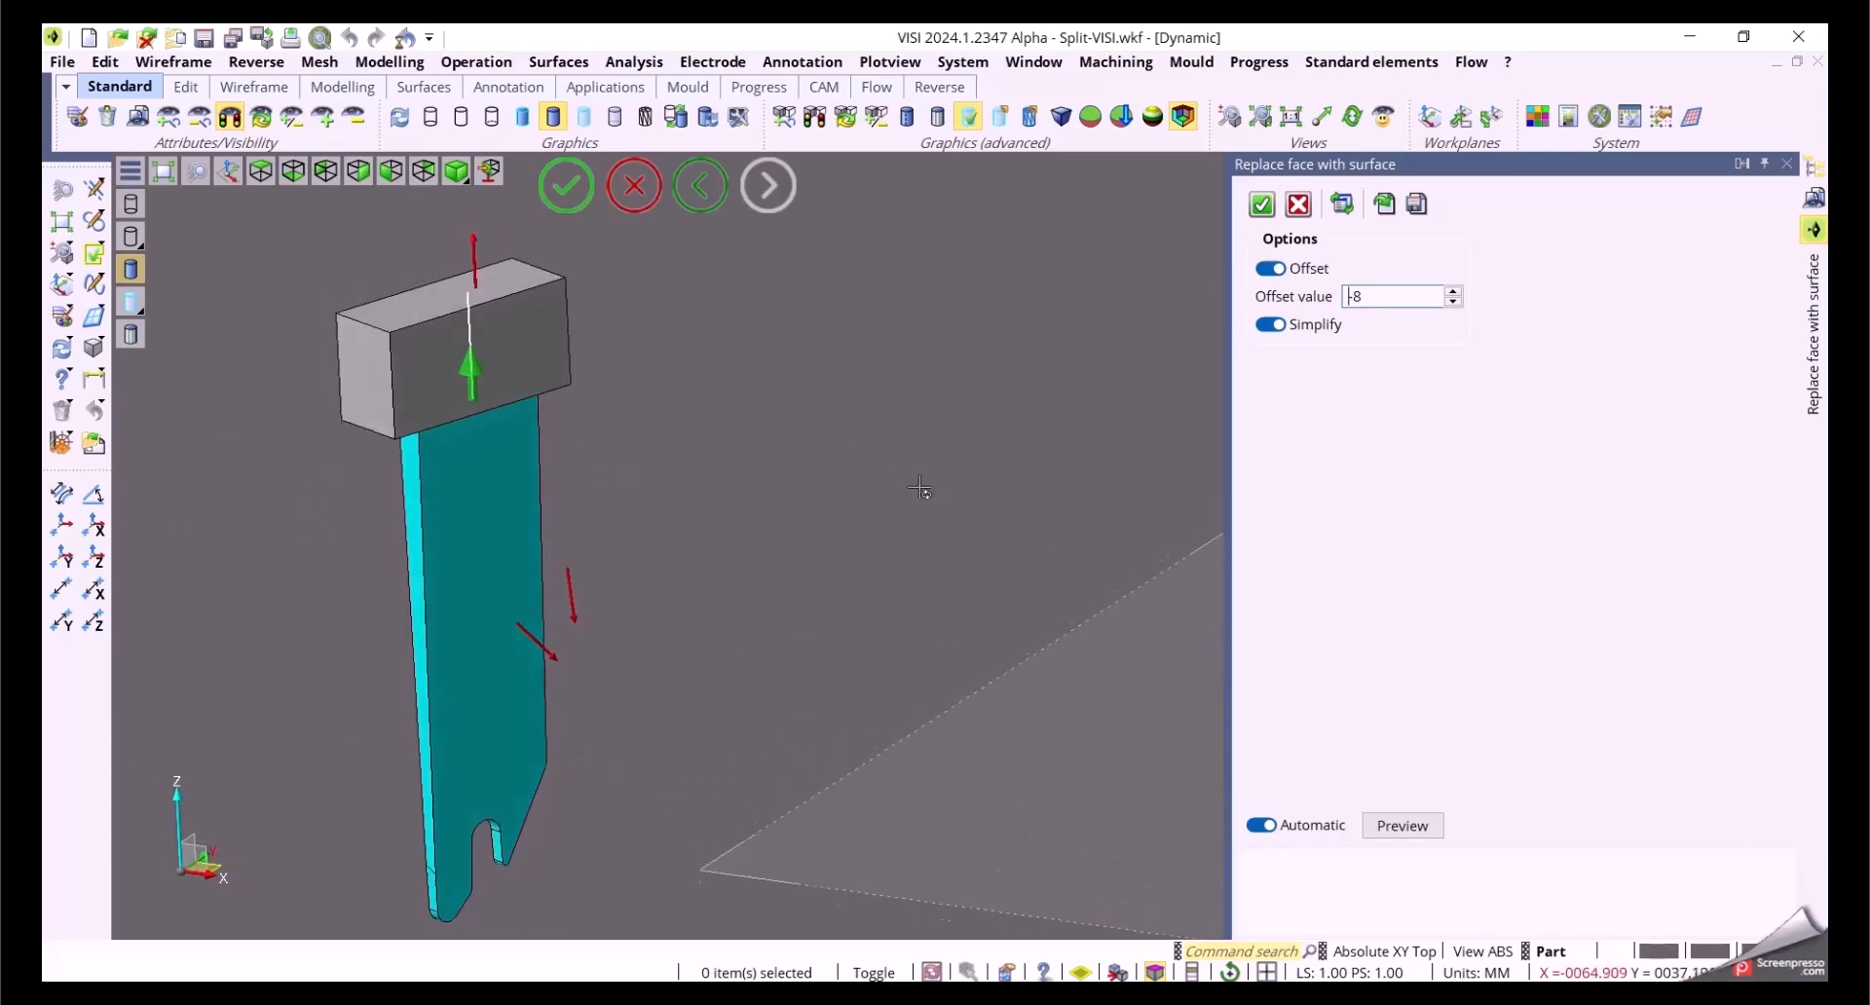
Step: Show the hidden workpiece again and apply the face replacement with an offset of -14
{"action": "left_click", "coordinate": [231, 119]}
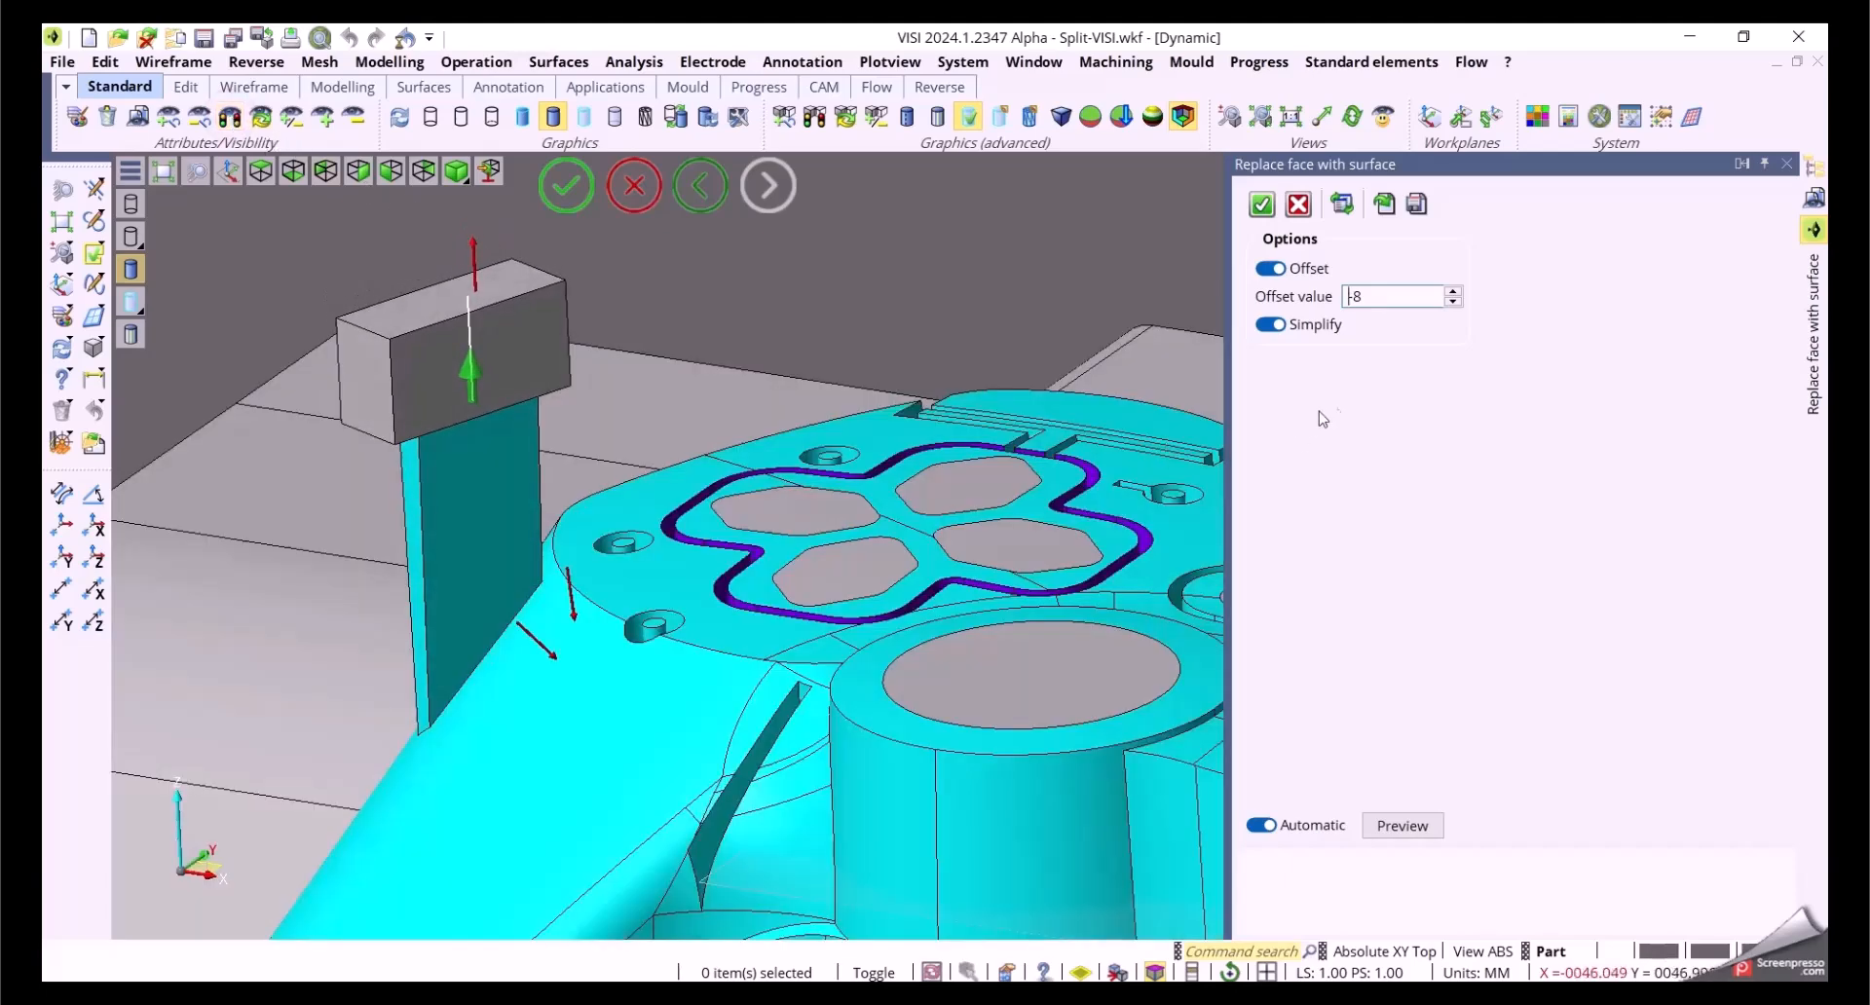
{"action": "left_click", "coordinate": [1396, 298]}
{"action": "scroll", "coordinate": [1395, 299], "scroll_direction": "down", "scroll_amount": 5}
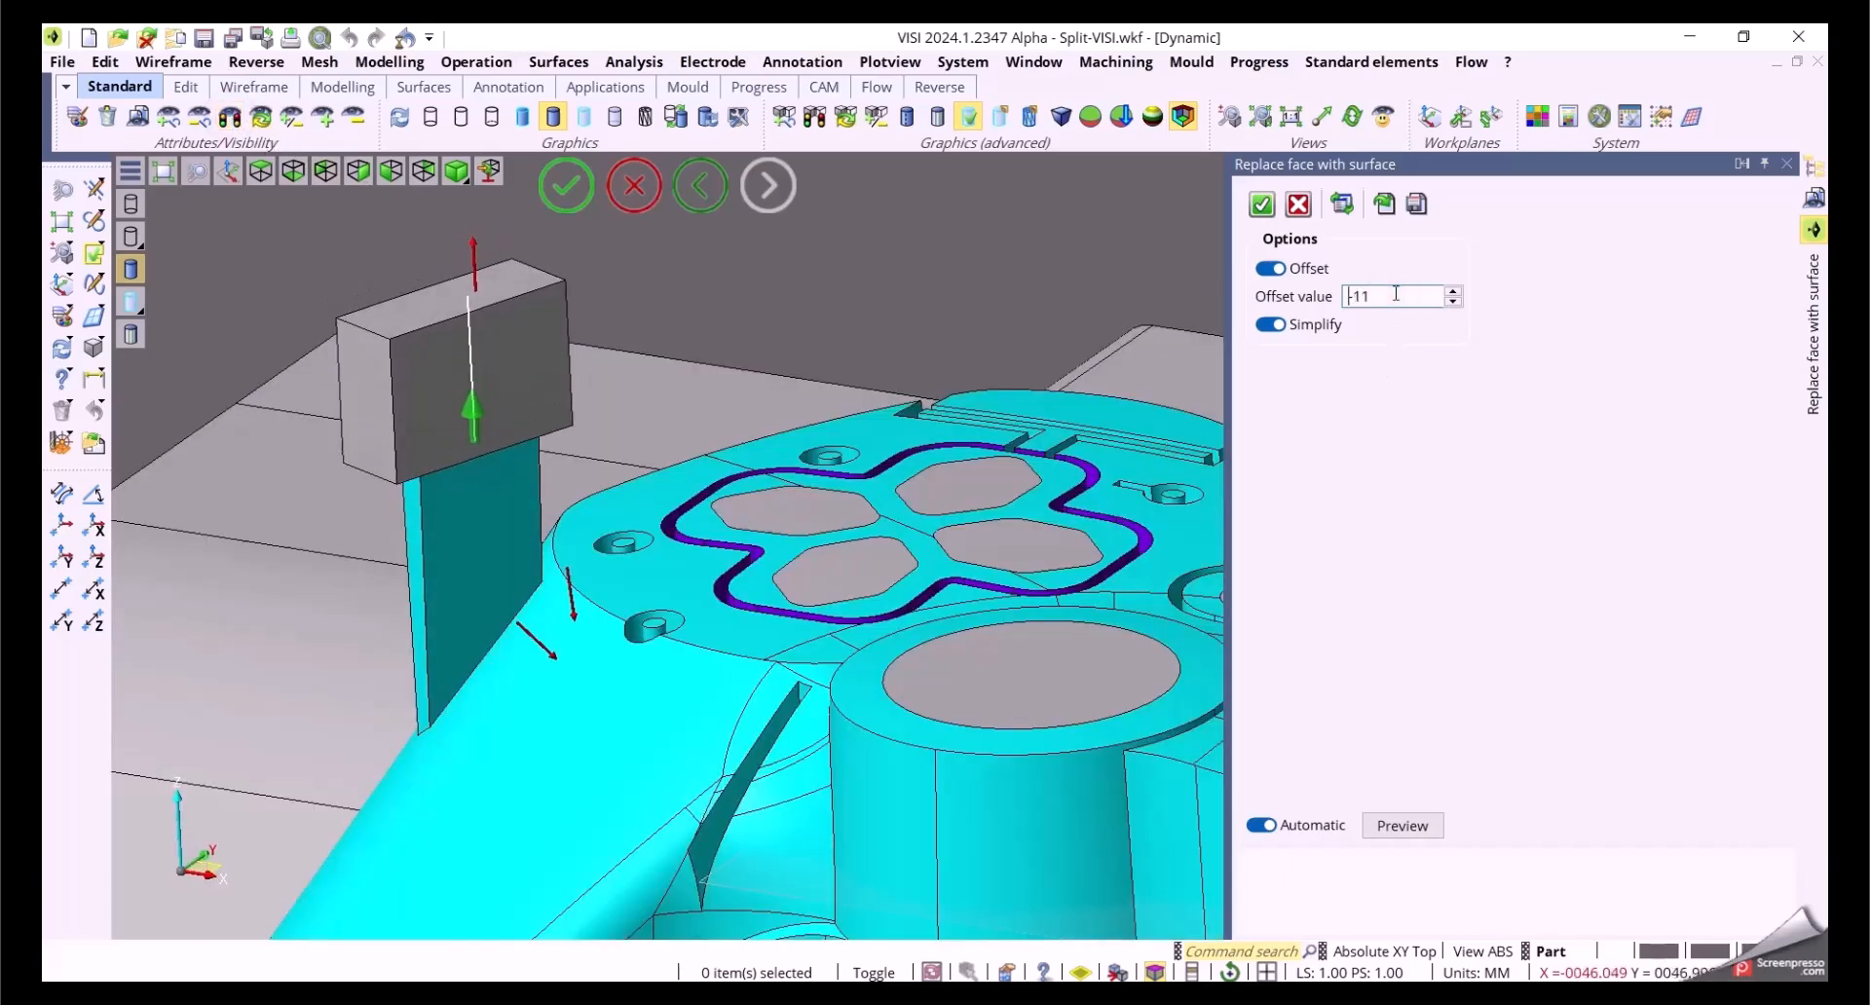
{"action": "scroll", "coordinate": [1396, 298], "scroll_direction": "down", "scroll_amount": 1}
{"action": "middle_click_drag", "start_coordinate": [931, 429], "coordinate": [766, 319]}
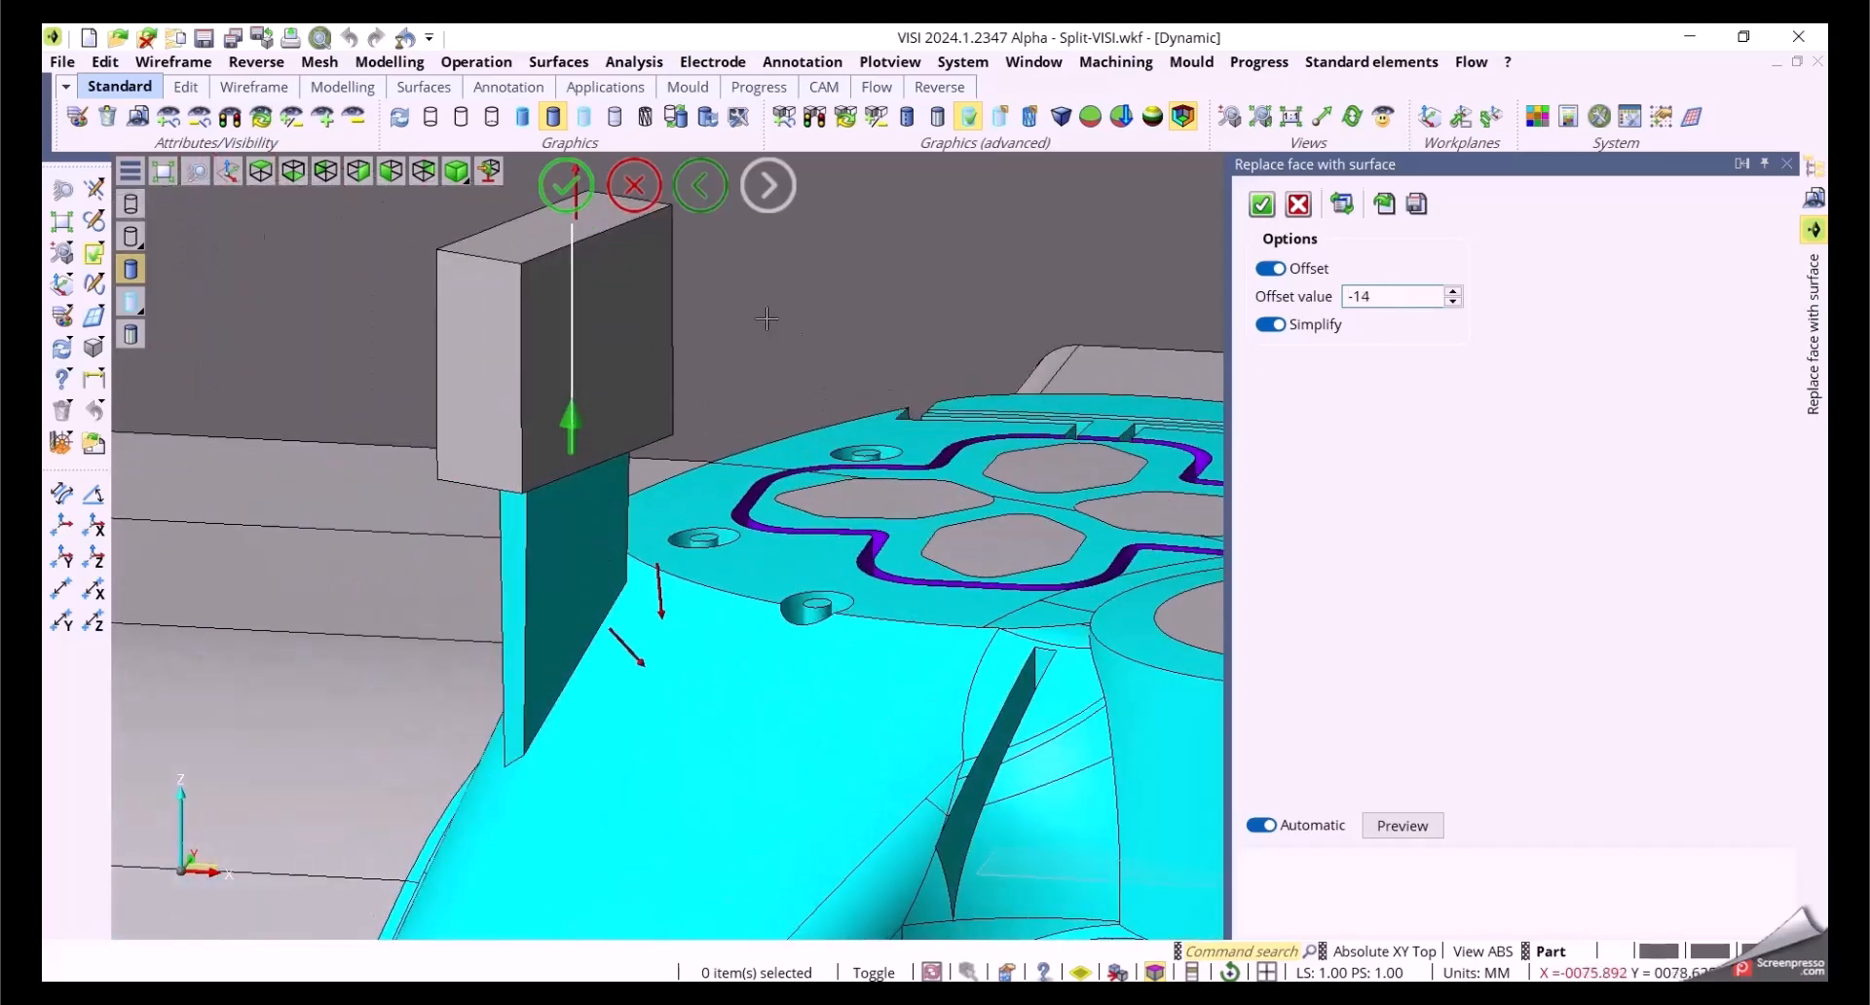
{"action": "left_click", "coordinate": [1262, 205]}
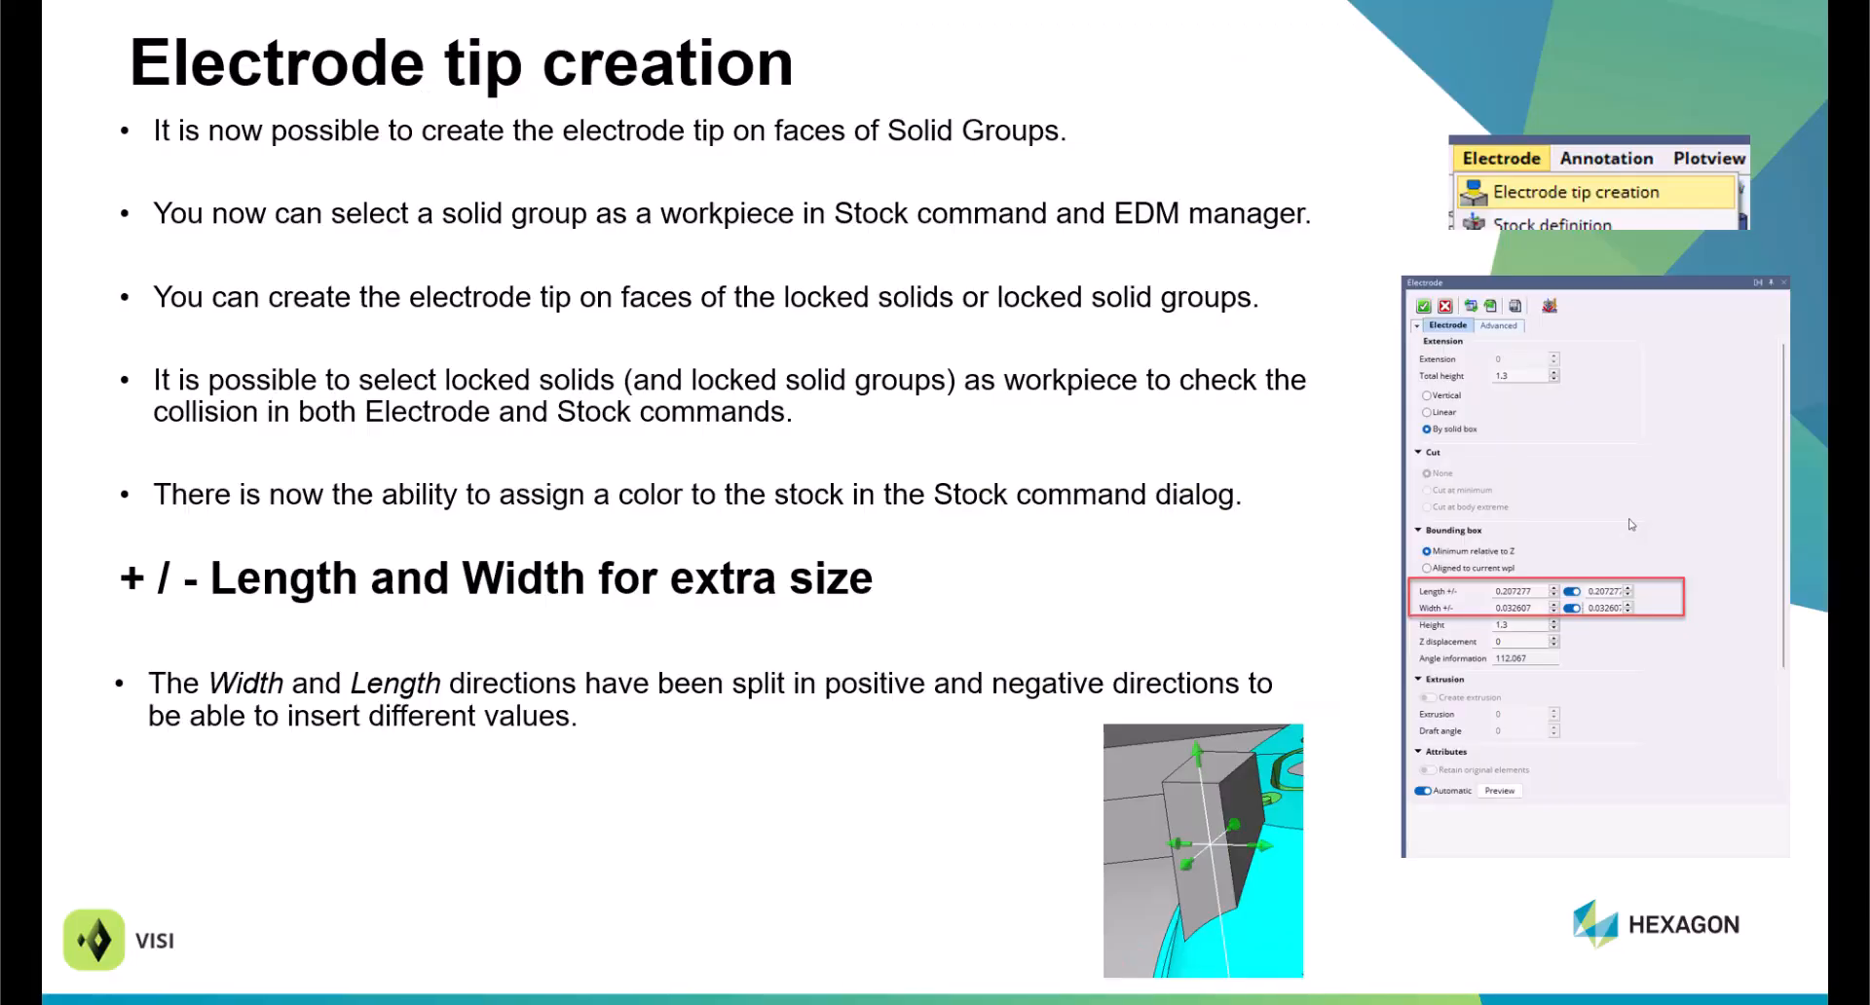
{"action": "key", "text": "Right"}
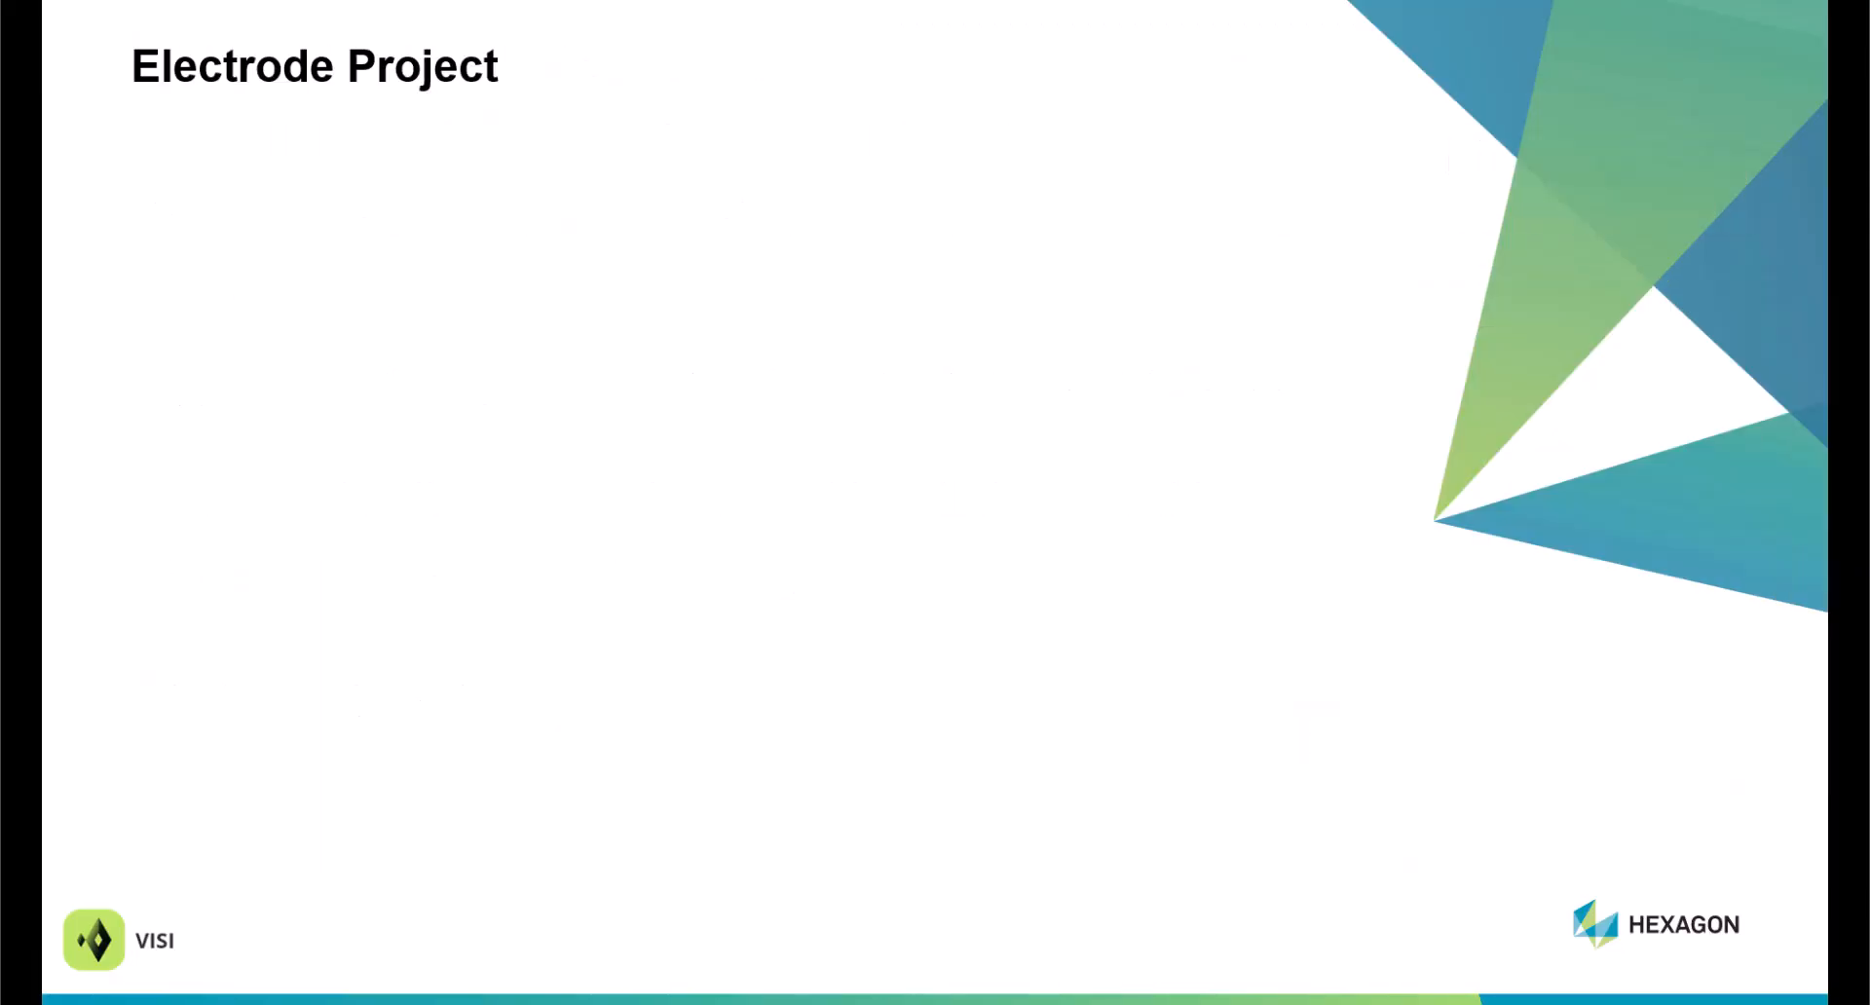
{"action": "key", "text": "Right"}
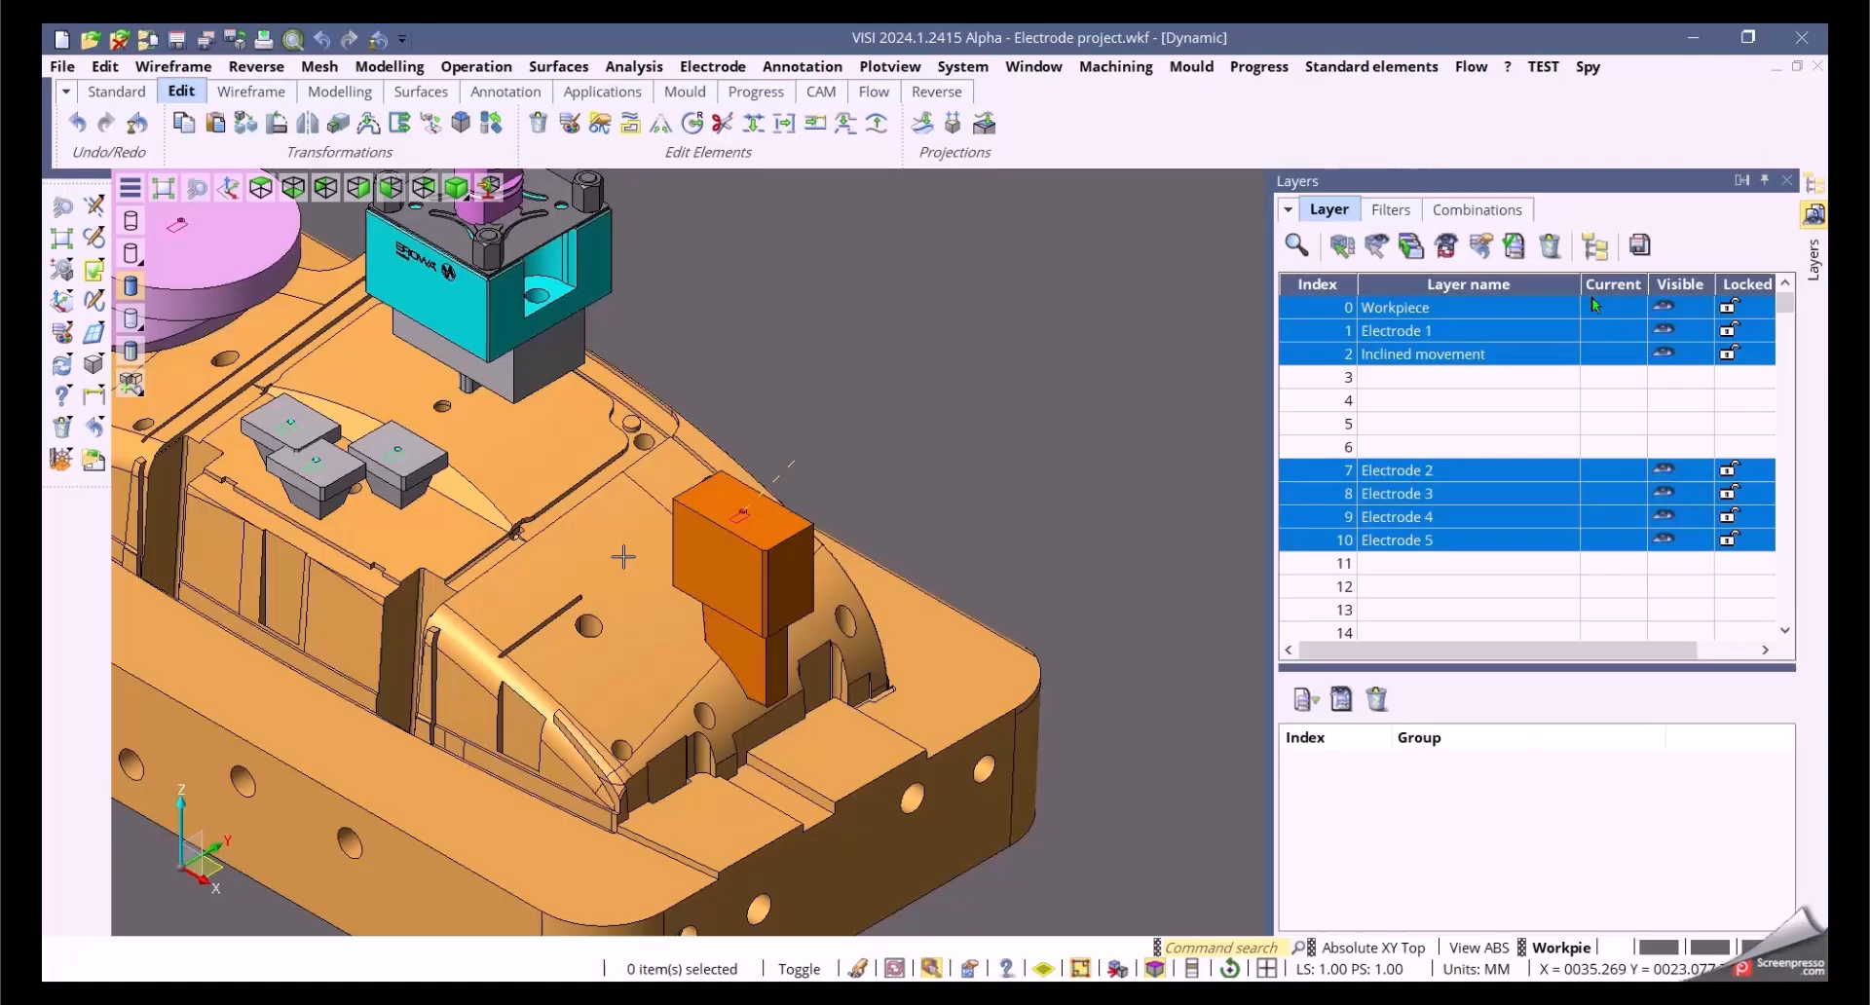
Step: Open the stock definition for the orange electrode
{"action": "right_click", "coordinate": [772, 358]}
{"action": "mouse_move", "coordinate": [969, 416]}
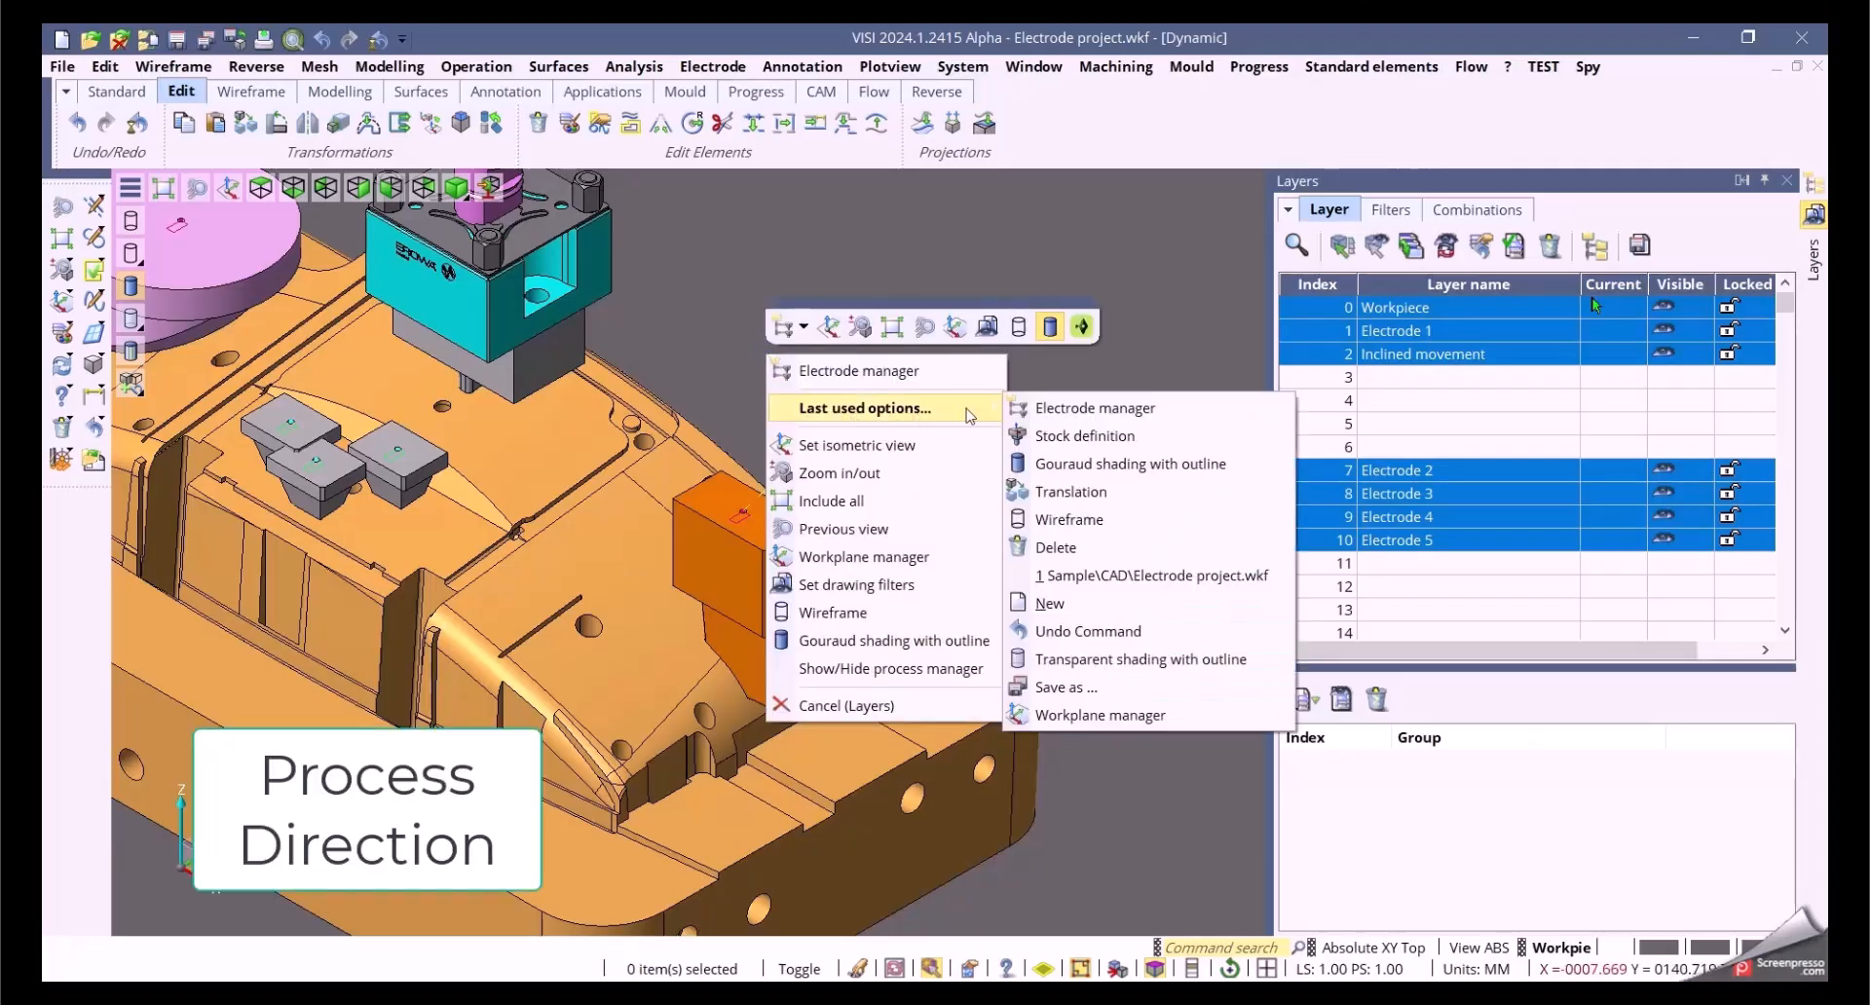
{"action": "left_click", "coordinate": [1074, 438]}
{"action": "left_click", "coordinate": [793, 526]}
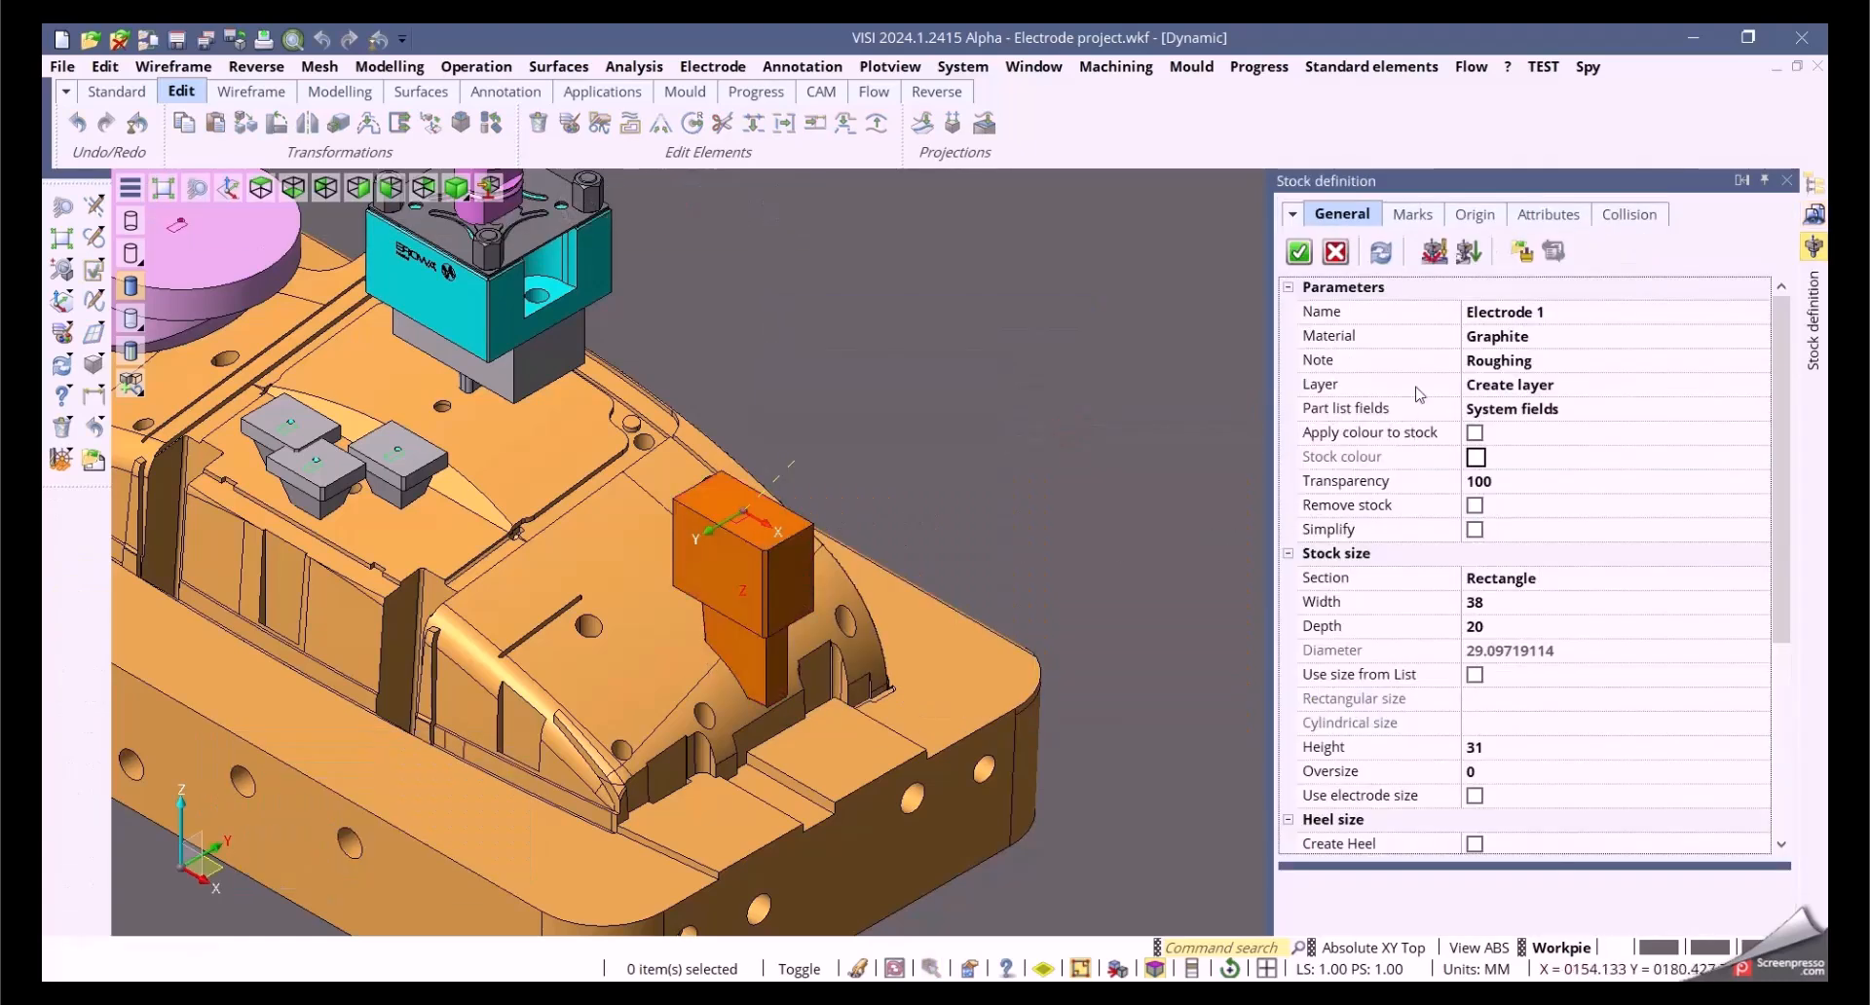
Step: Open the collision check for the Electrode 1 stock and try the position preview along the vertical approach
{"action": "left_click", "coordinate": [1469, 251]}
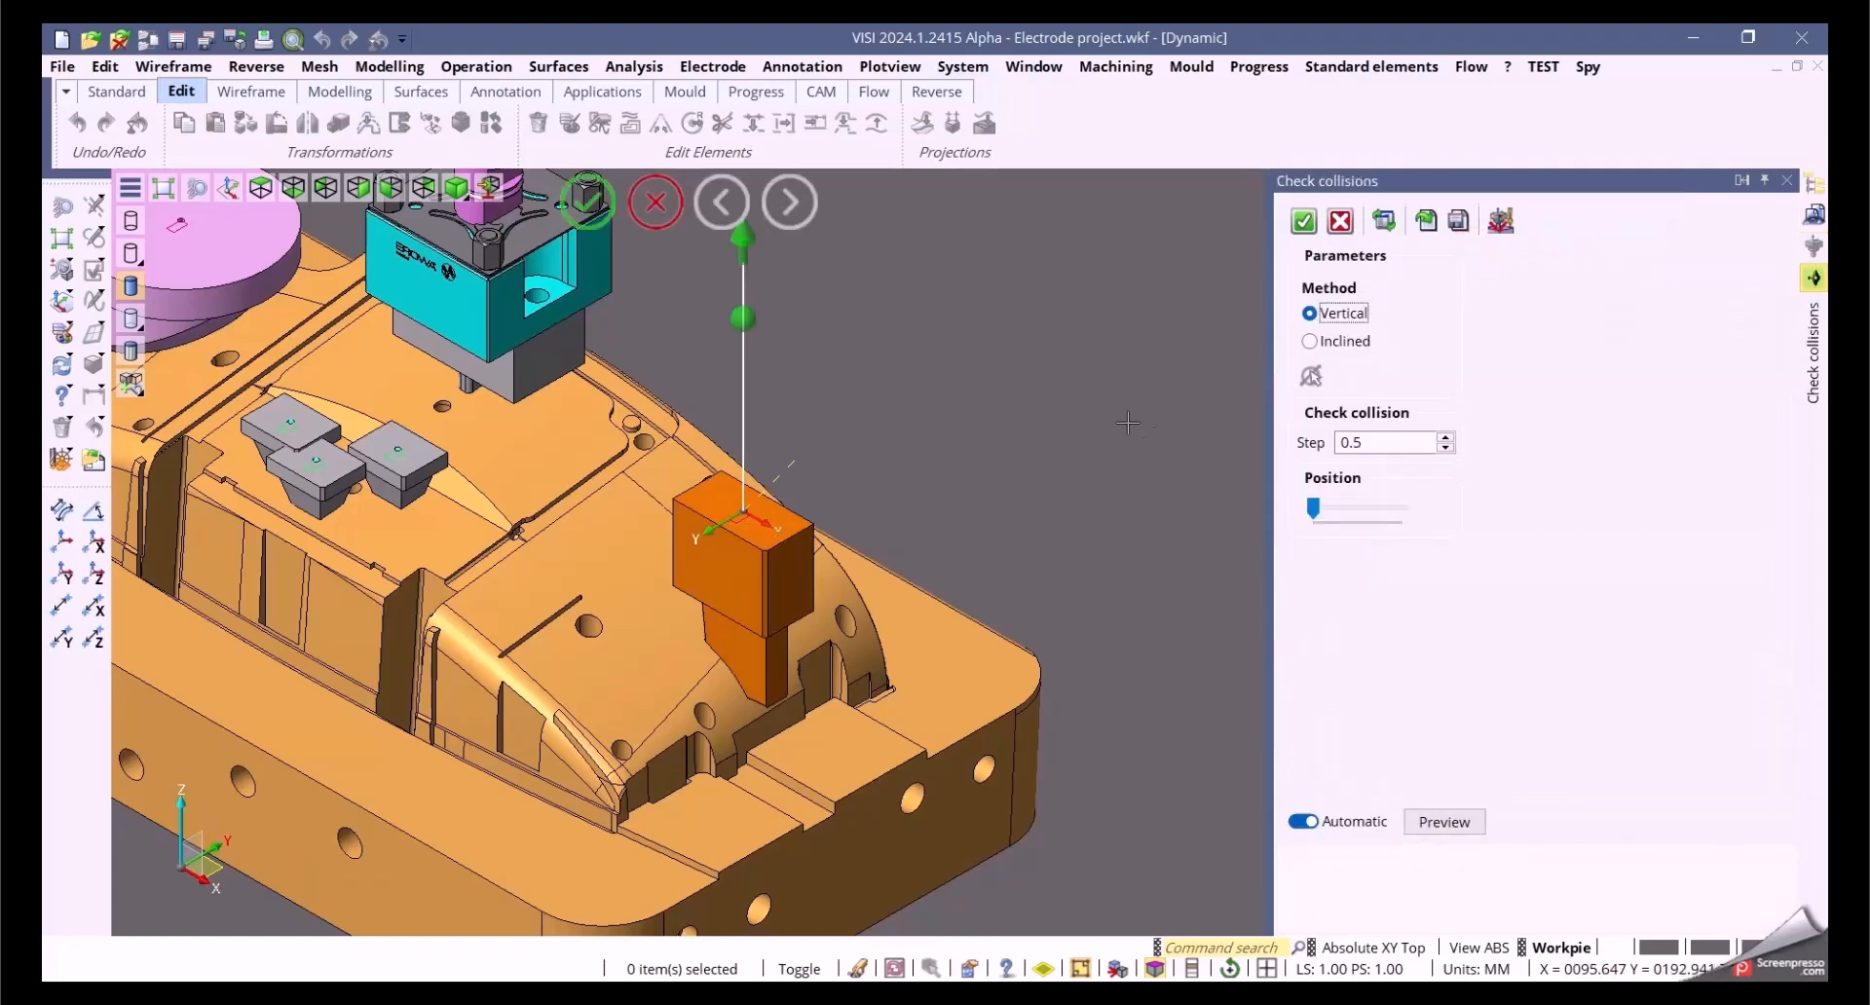
{"action": "middle_click_drag", "start_coordinate": [1052, 400], "coordinate": [1033, 514]}
{"action": "mouse_move", "coordinate": [1313, 507]}
{"action": "left_mouse_down"}
{"action": "mouse_move", "coordinate": [1443, 514]}
{"action": "mouse_move", "coordinate": [1302, 514]}
{"action": "left_mouse_up"}
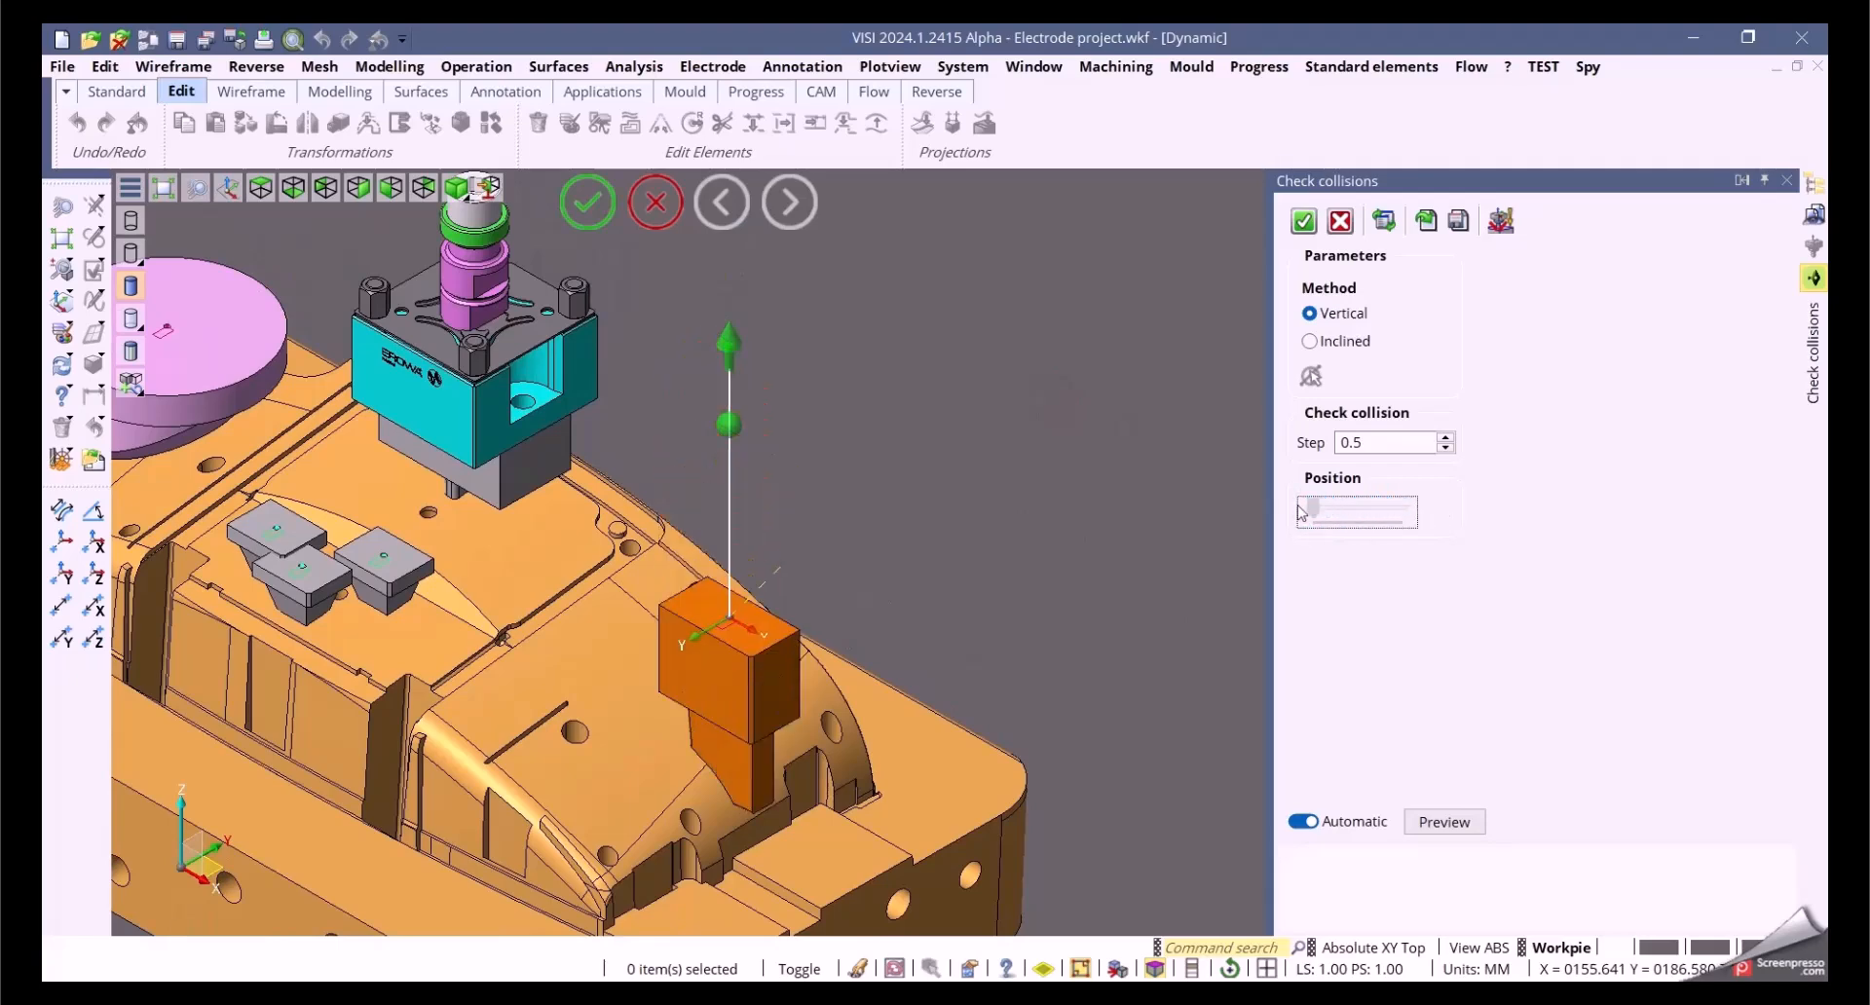
Step: Switch the collision check method to Inclined and define a slanted approach with a vertical end segment for the orange electrode
{"action": "left_click", "coordinate": [1327, 341]}
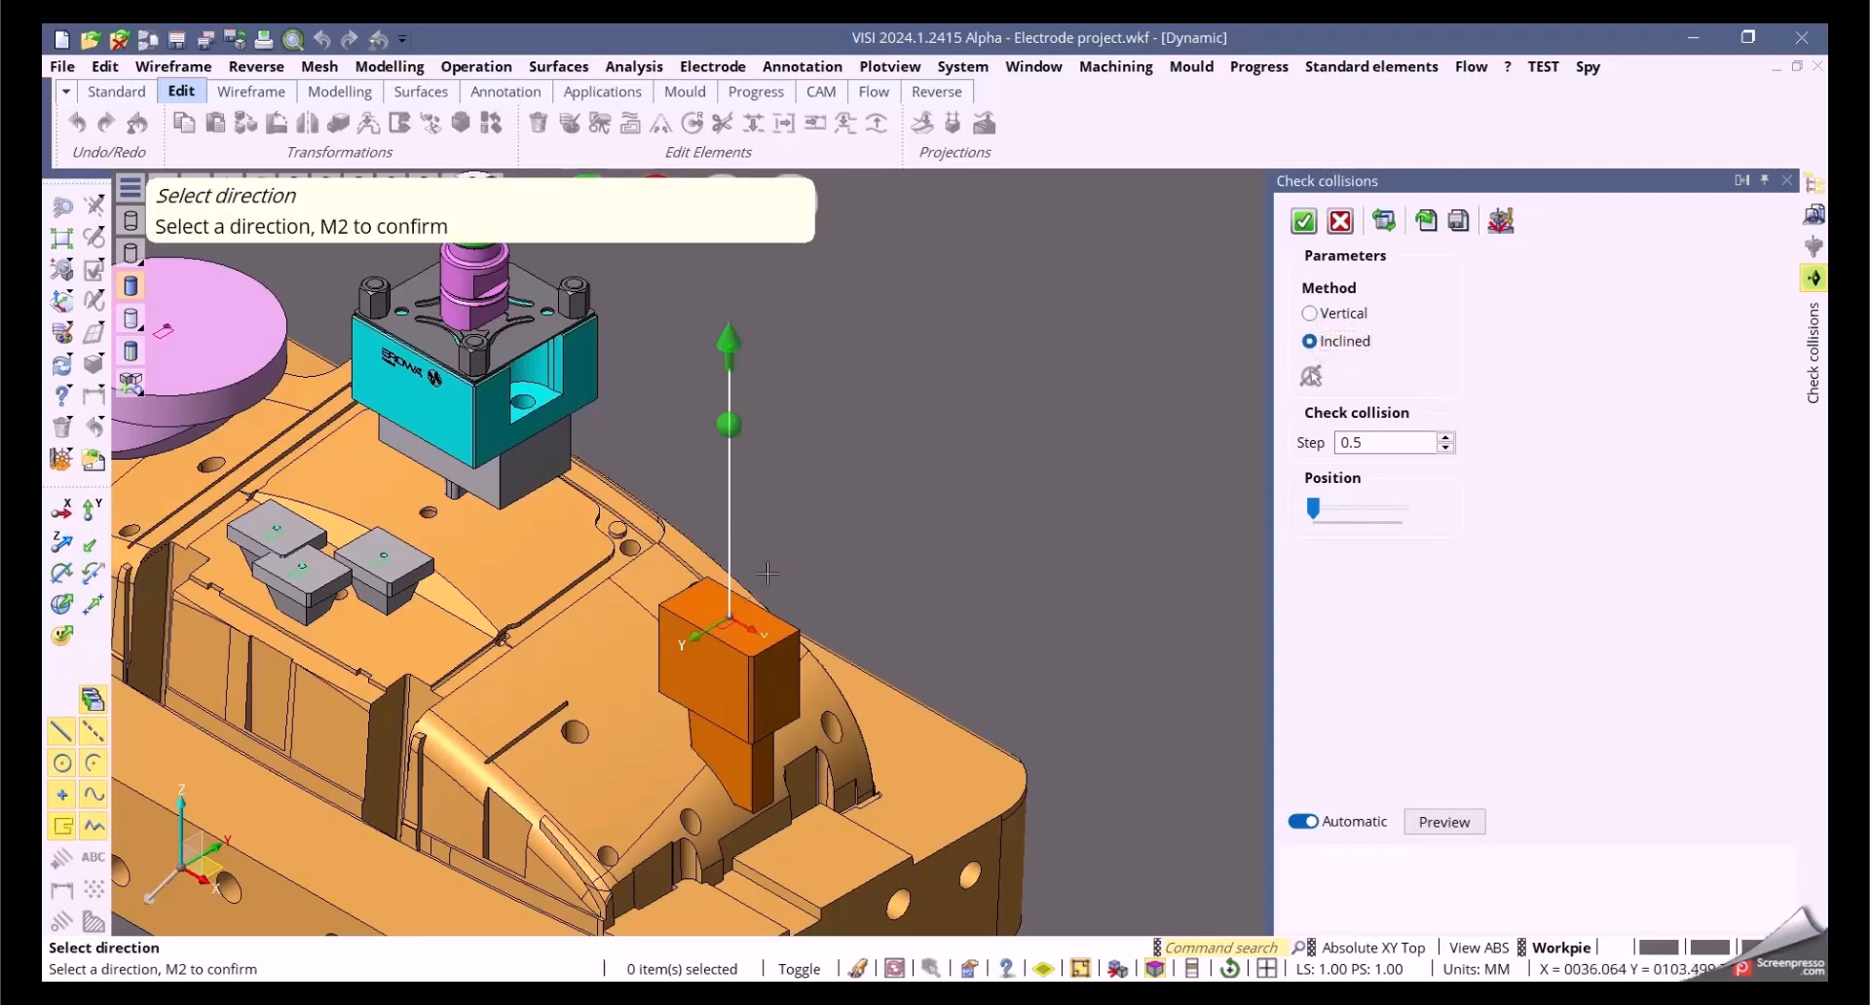
{"action": "left_click", "coordinate": [939, 494]}
{"action": "middle_click_drag", "start_coordinate": [945, 524], "coordinate": [1043, 484]}
{"action": "mouse_move", "coordinate": [1313, 508]}
{"action": "left_mouse_down"}
{"action": "mouse_move", "coordinate": [1427, 515]}
{"action": "mouse_move", "coordinate": [1307, 509]}
{"action": "left_mouse_up"}
{"action": "left_click_drag", "start_coordinate": [981, 304], "coordinate": [994, 230]}
{"action": "middle_click_drag", "start_coordinate": [1118, 427], "coordinate": [1098, 492]}
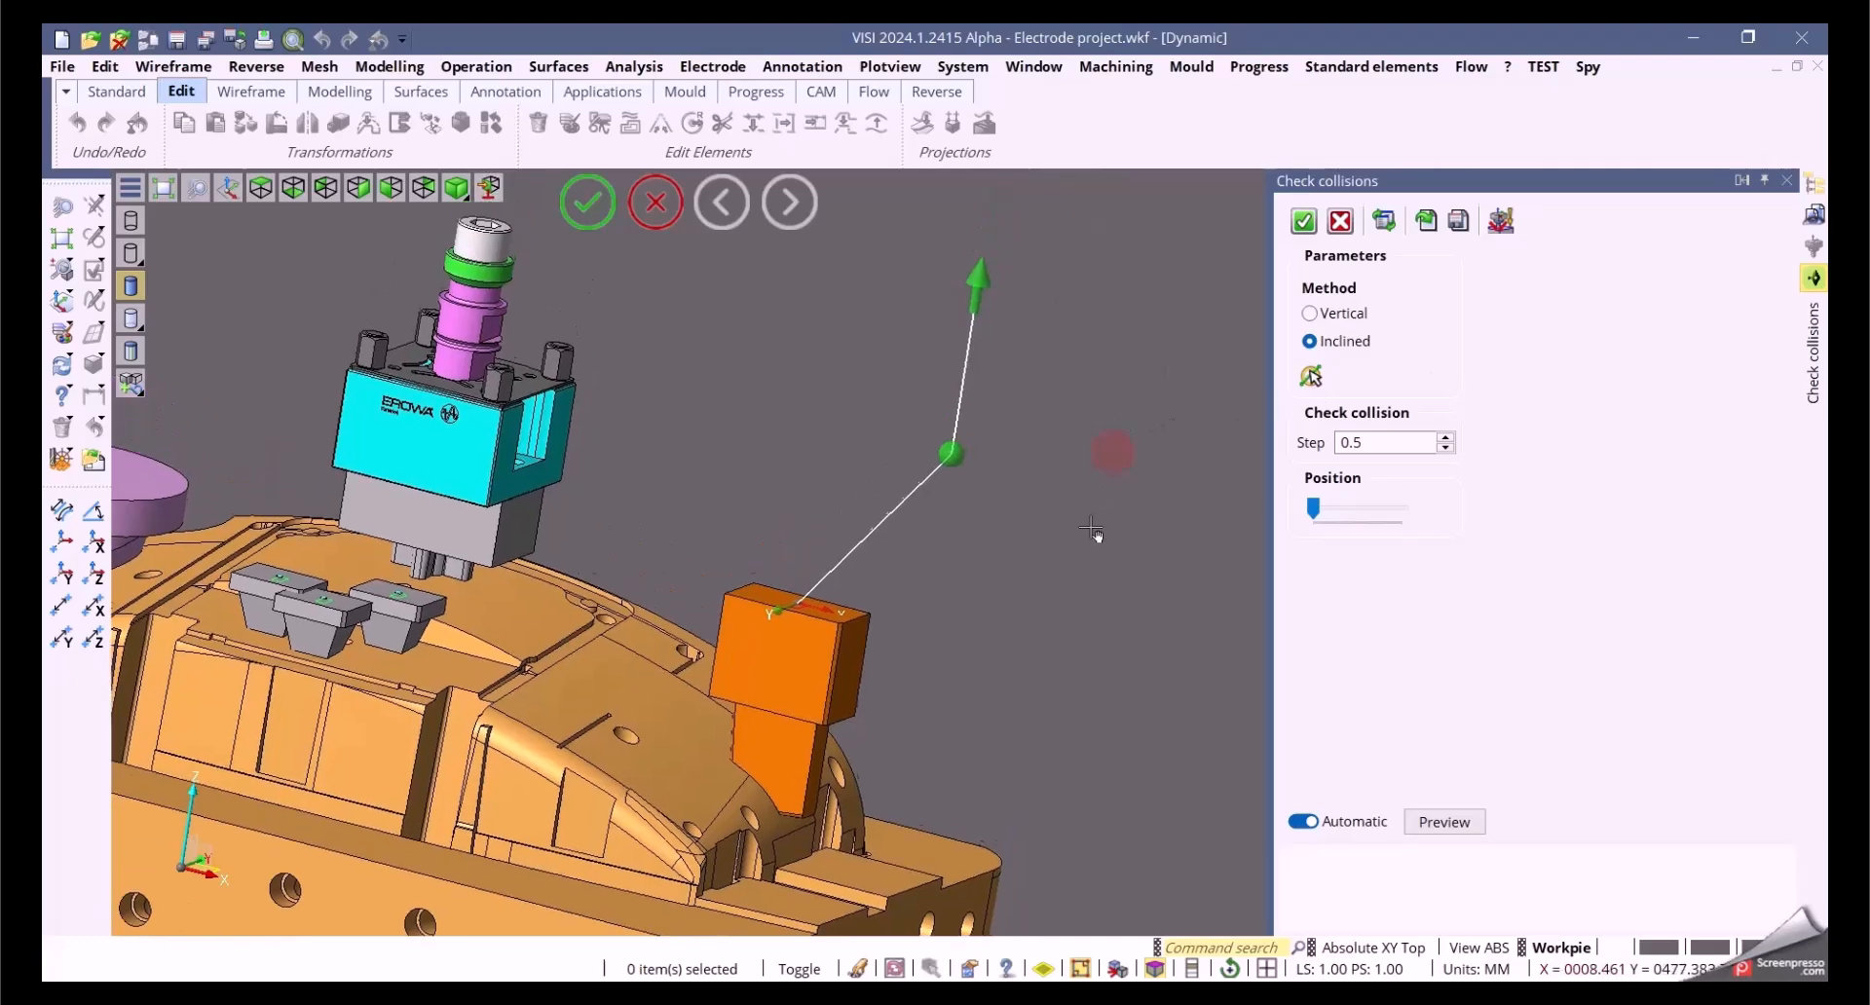
Step: Run the collision check on the inclined approach and accept it together with the Electrode 1 stock definition
{"action": "left_click", "coordinate": [1500, 222]}
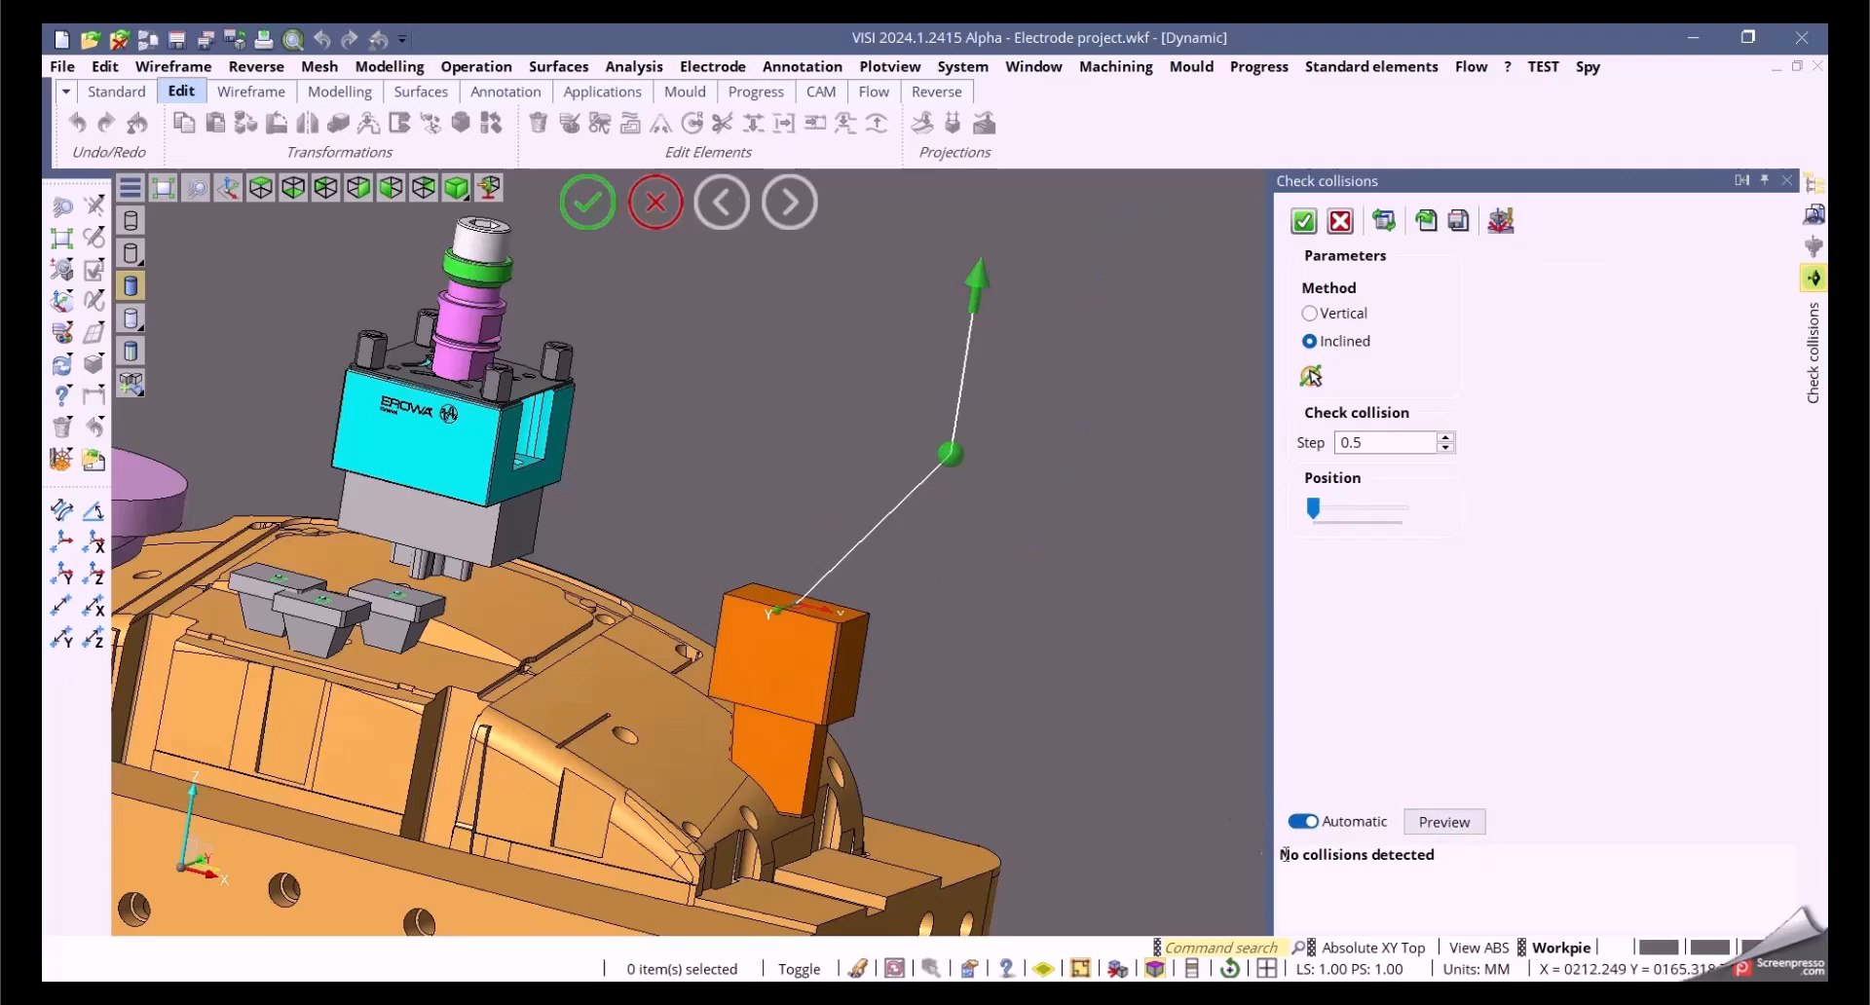
{"action": "left_click", "coordinate": [1301, 222]}
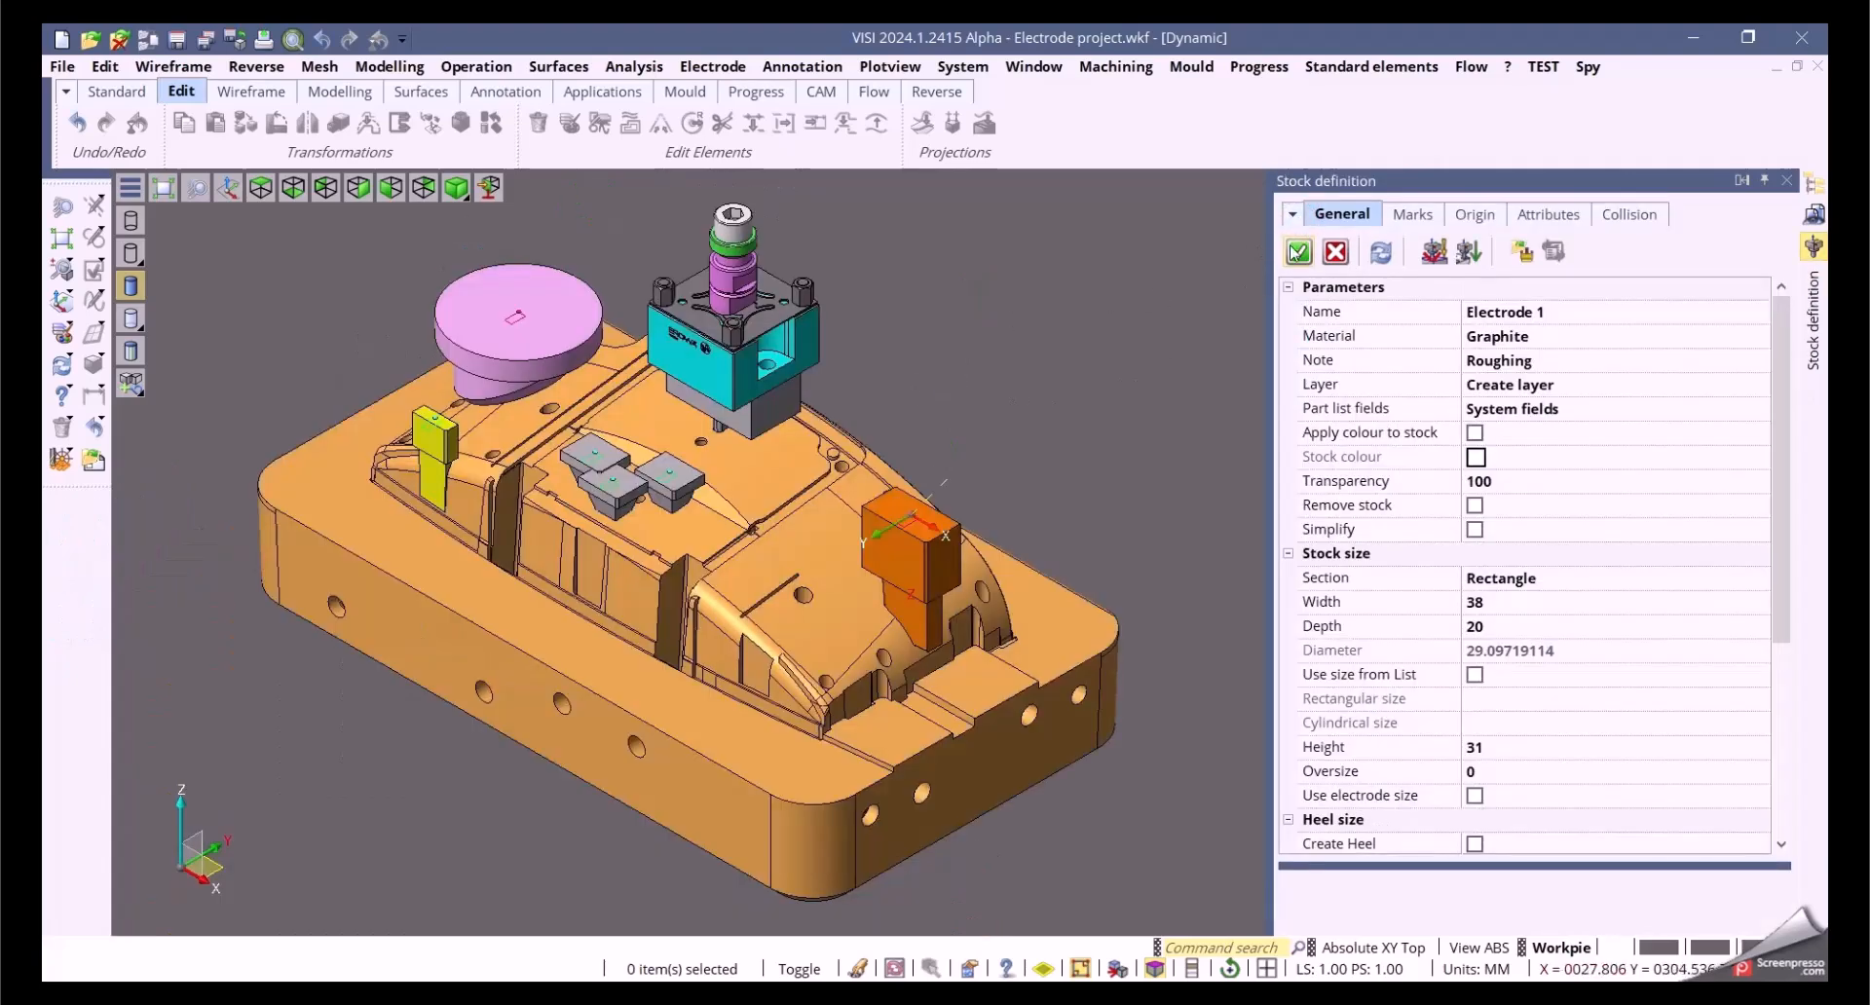
{"action": "left_click", "coordinate": [1298, 251]}
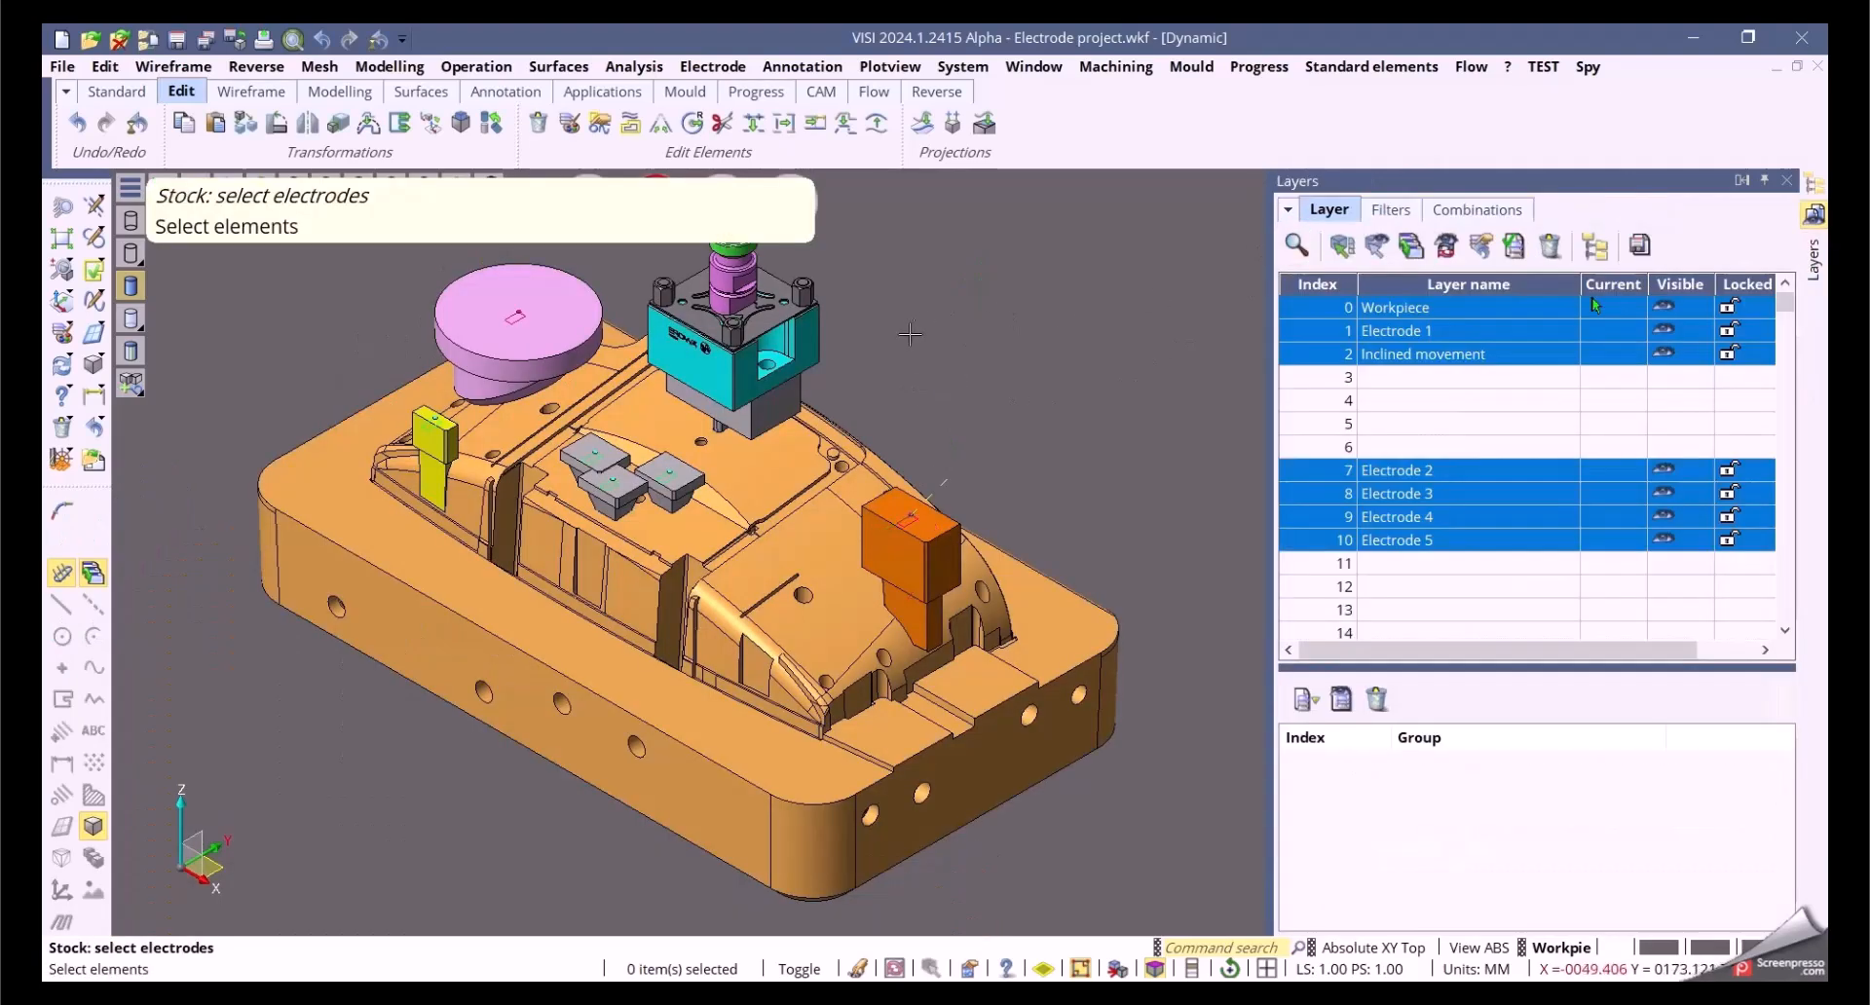
Step: Open the Electrode manager and confirm the Electrode 1 position under its parent electrode
{"action": "right_click", "coordinate": [958, 399]}
{"action": "mouse_move", "coordinate": [1120, 440]}
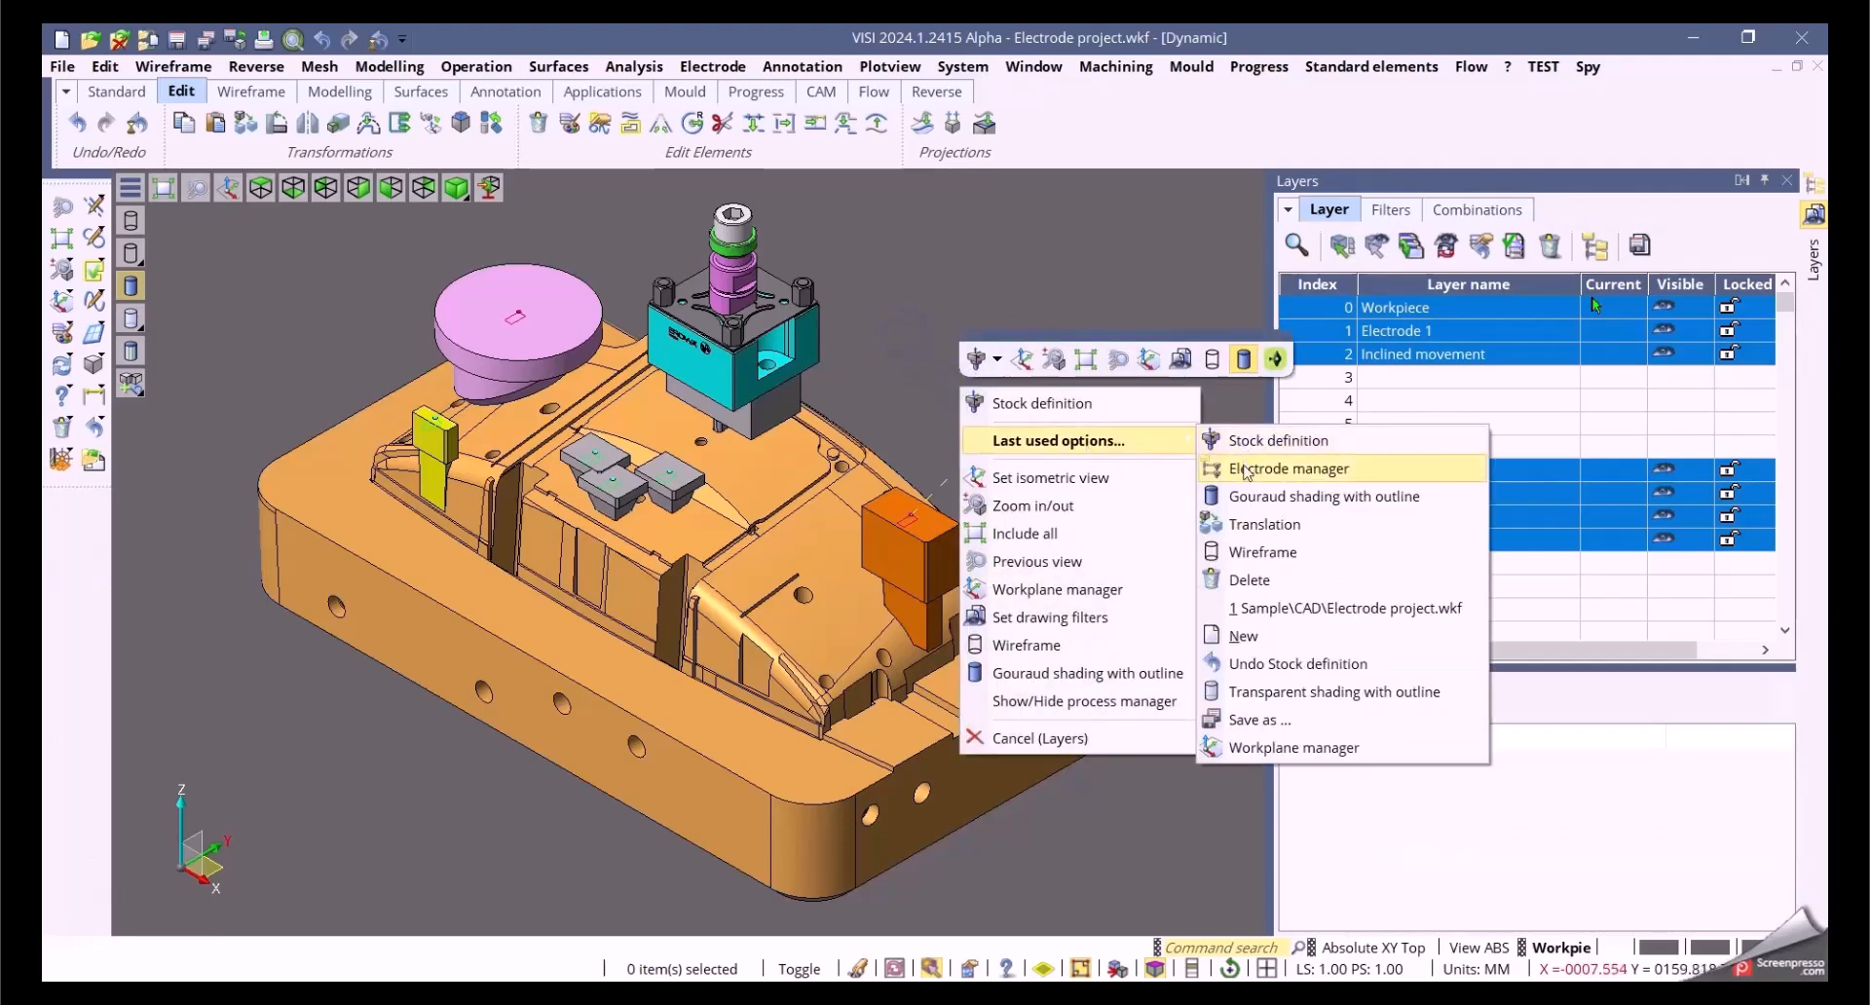
{"action": "left_click", "coordinate": [1244, 468]}
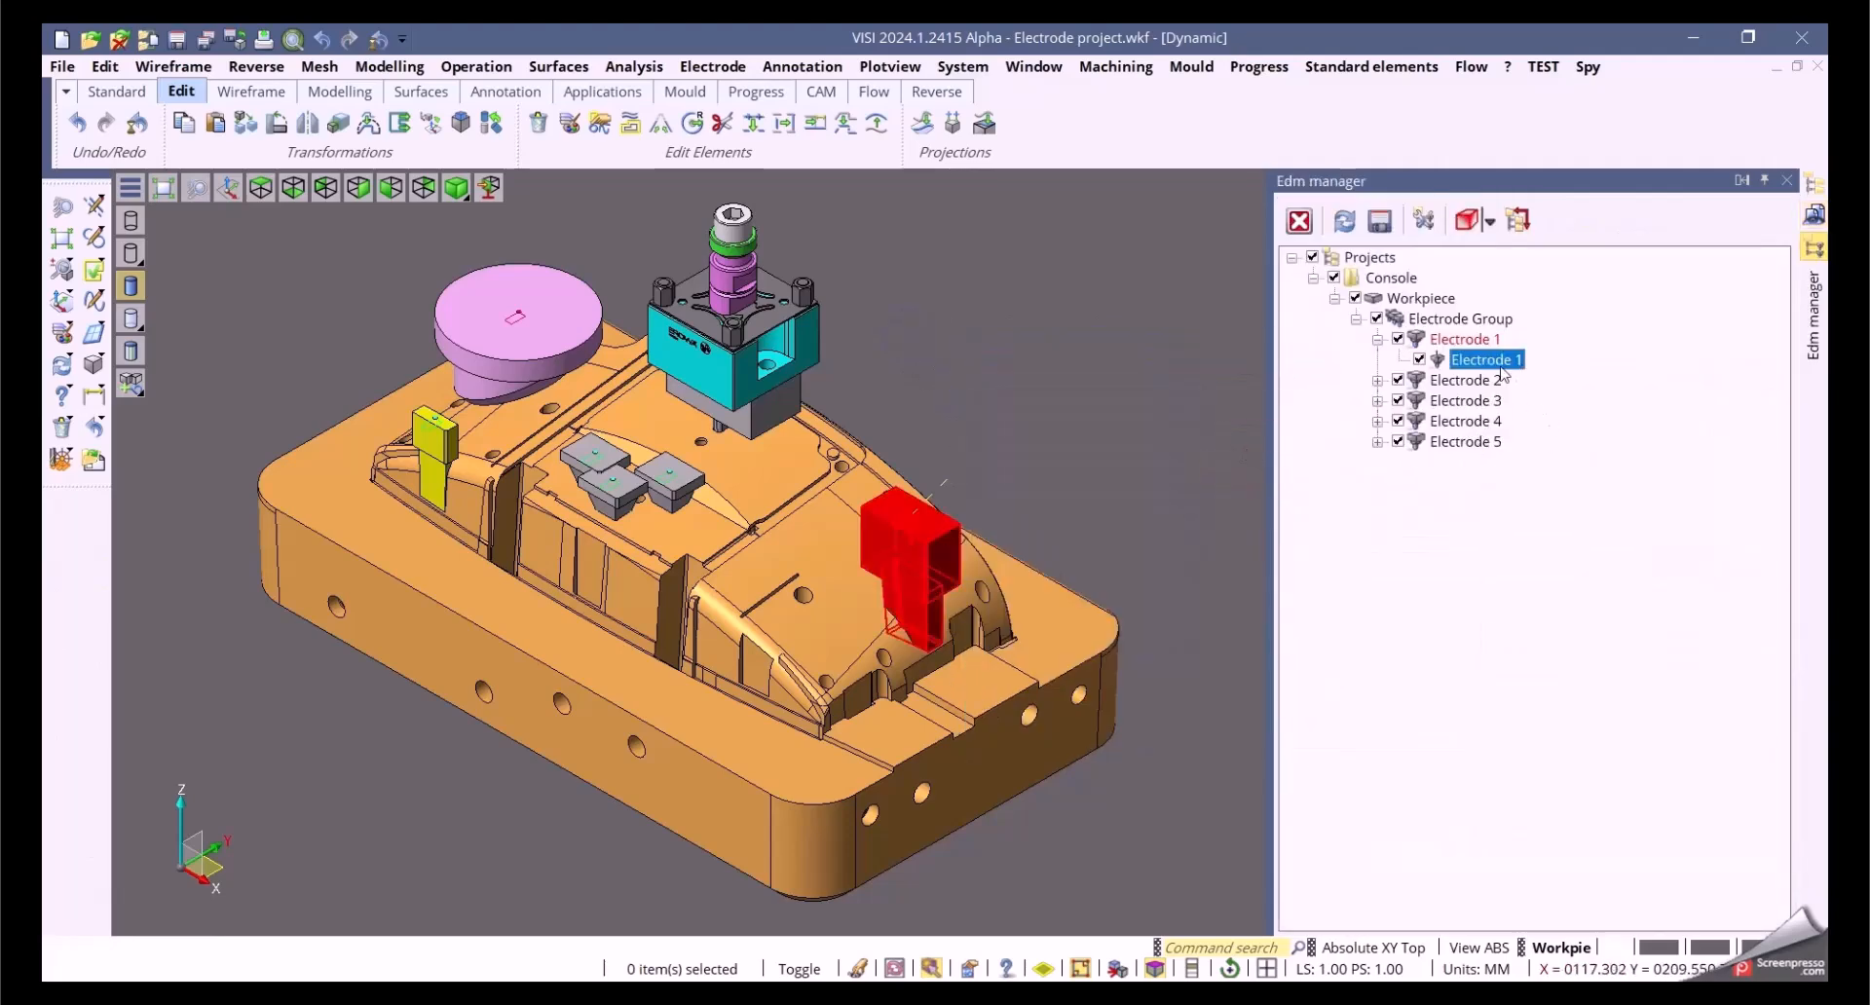
{"action": "right_click", "coordinate": [1488, 362]}
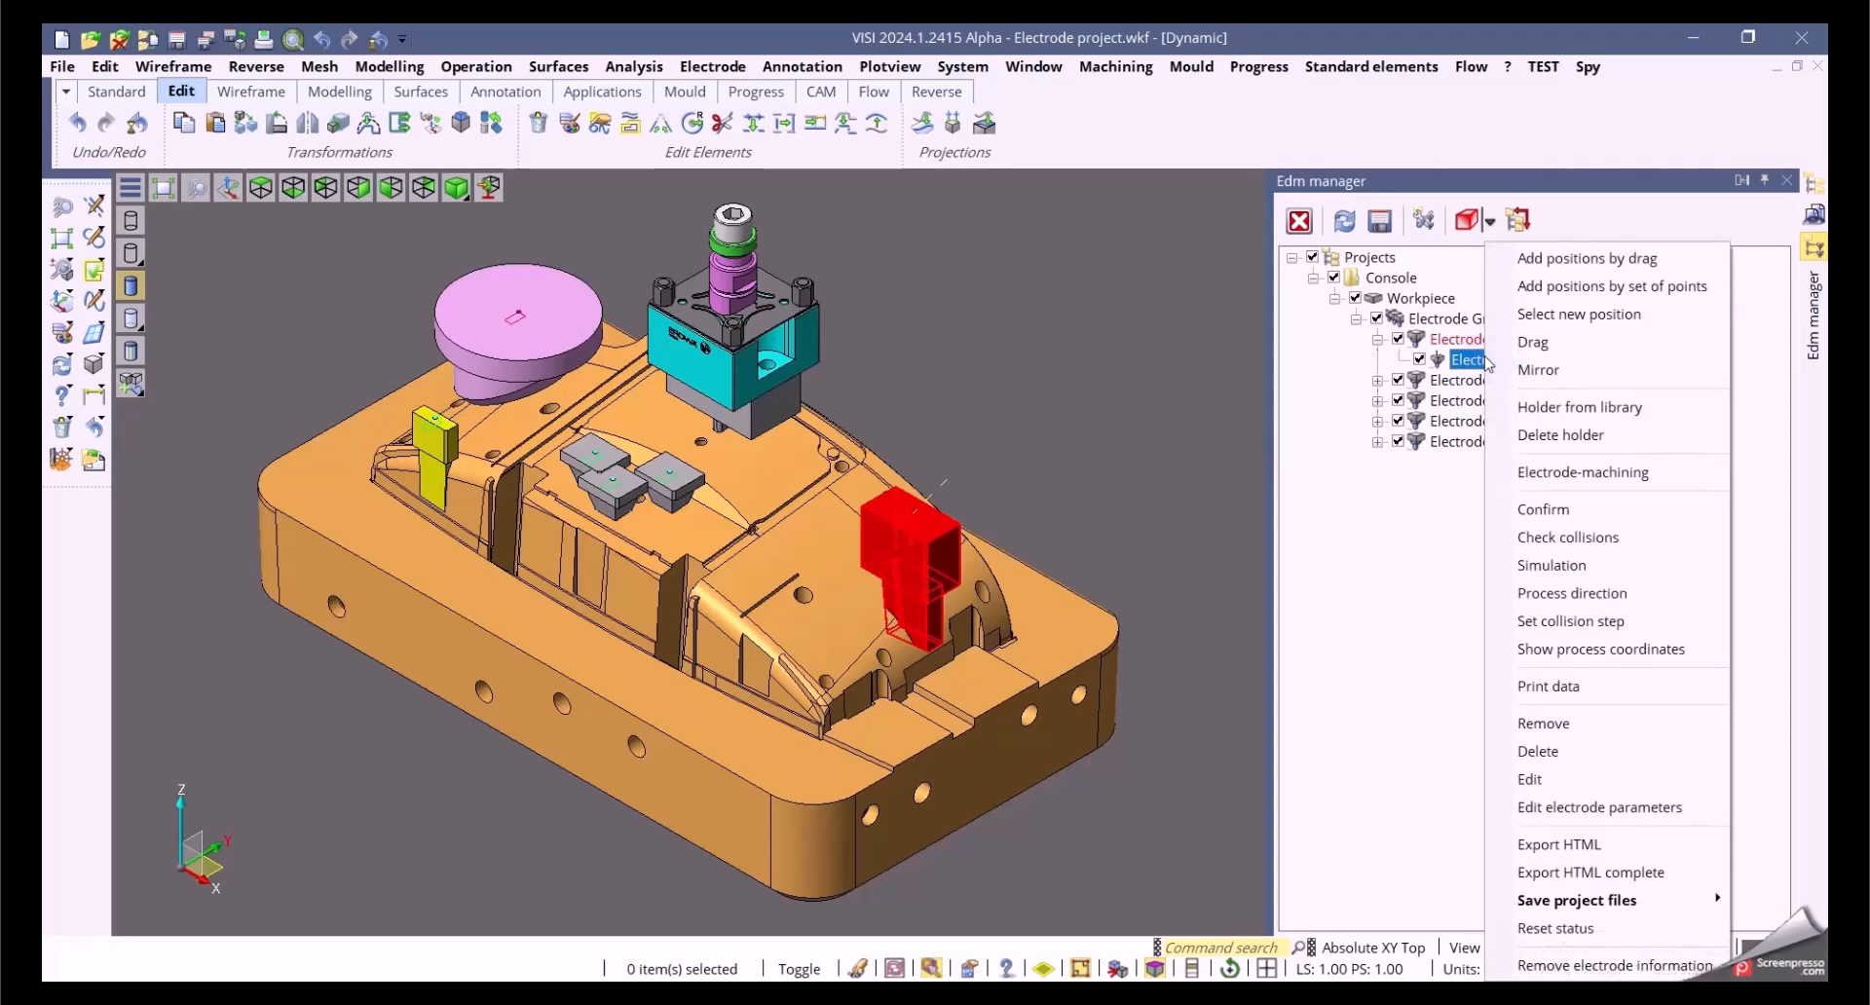
{"action": "left_click", "coordinate": [1549, 509]}
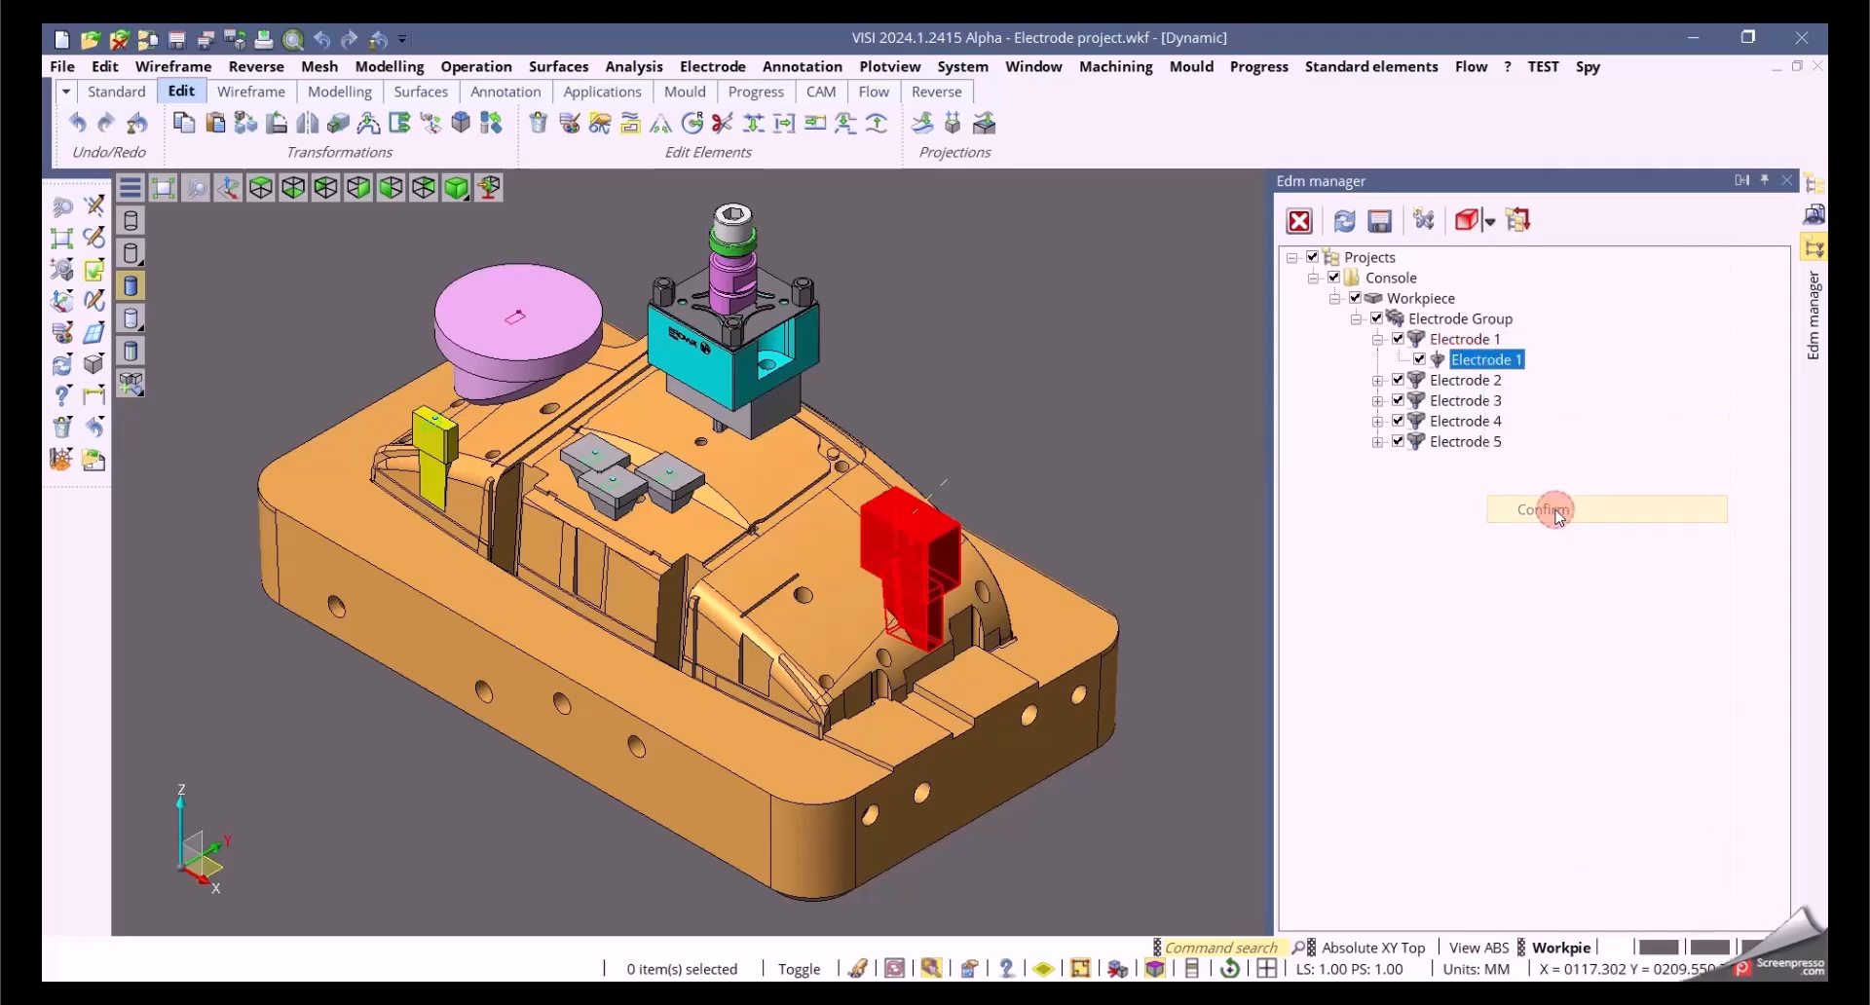
Step: Open the process direction of the confirmed Electrode 1 position and check its inclined approach for collisions
{"action": "right_click", "coordinate": [1495, 368]}
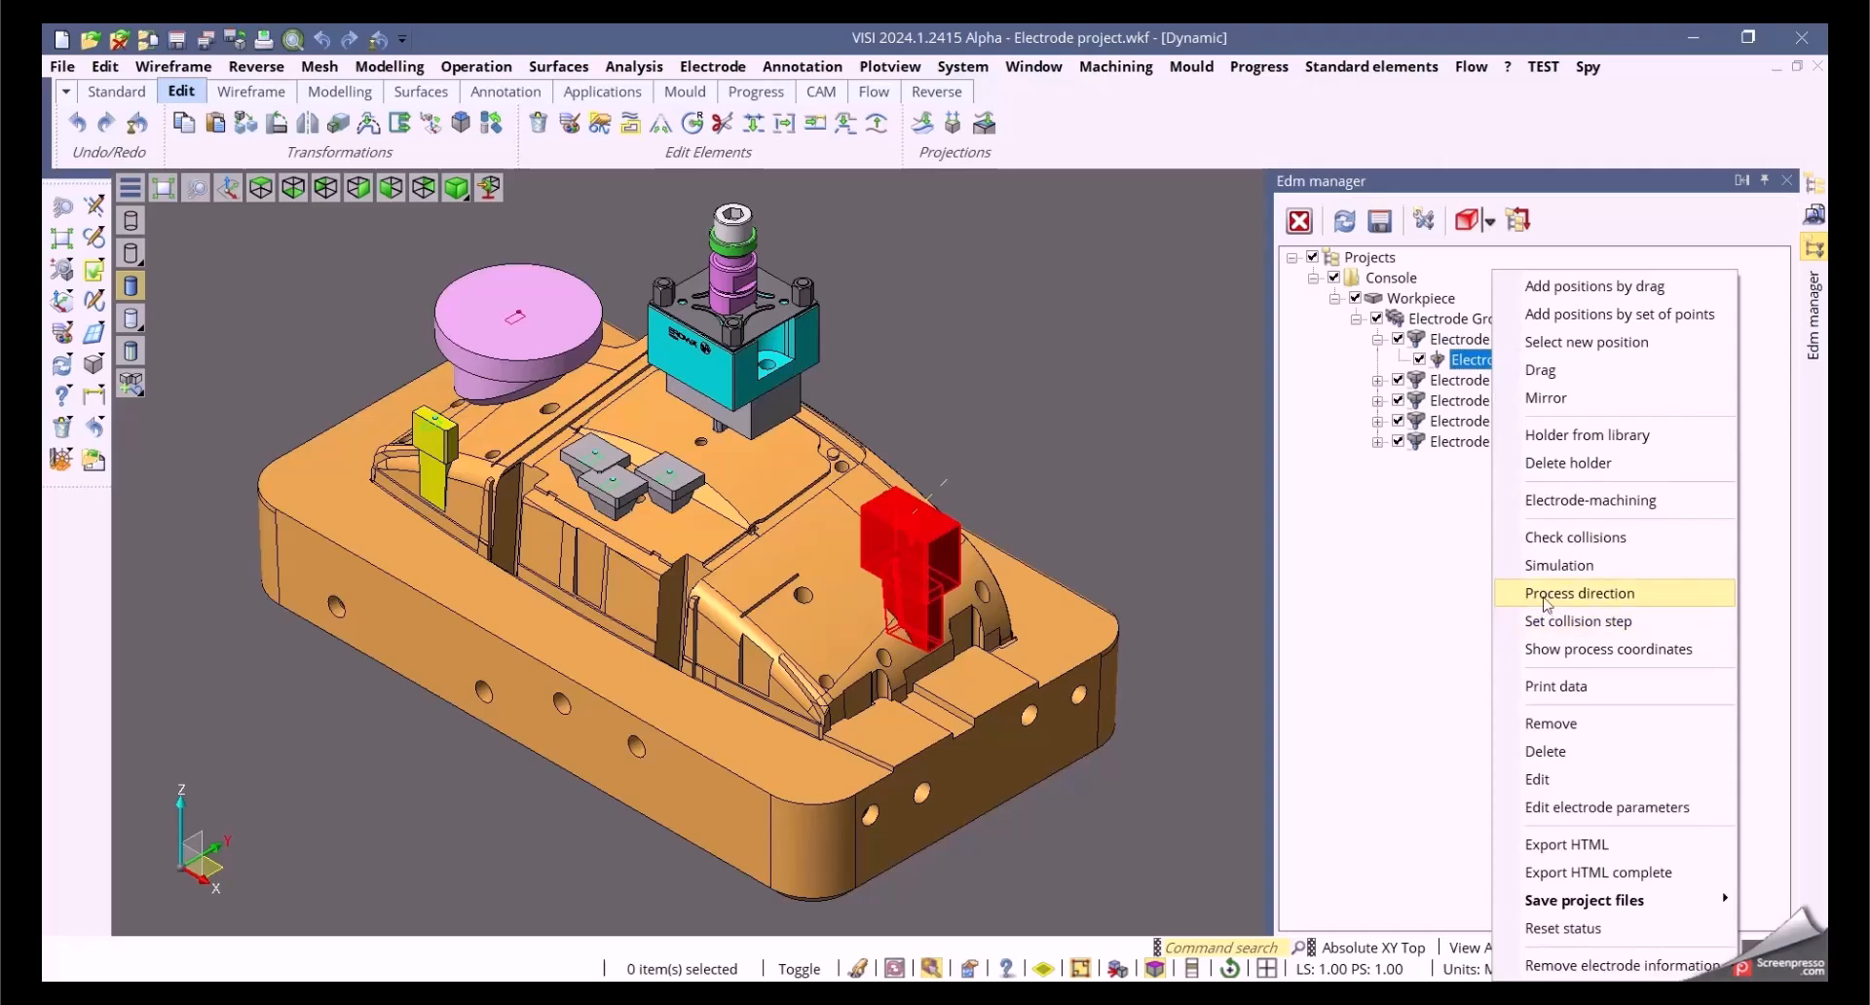
{"action": "left_click", "coordinate": [1575, 594]}
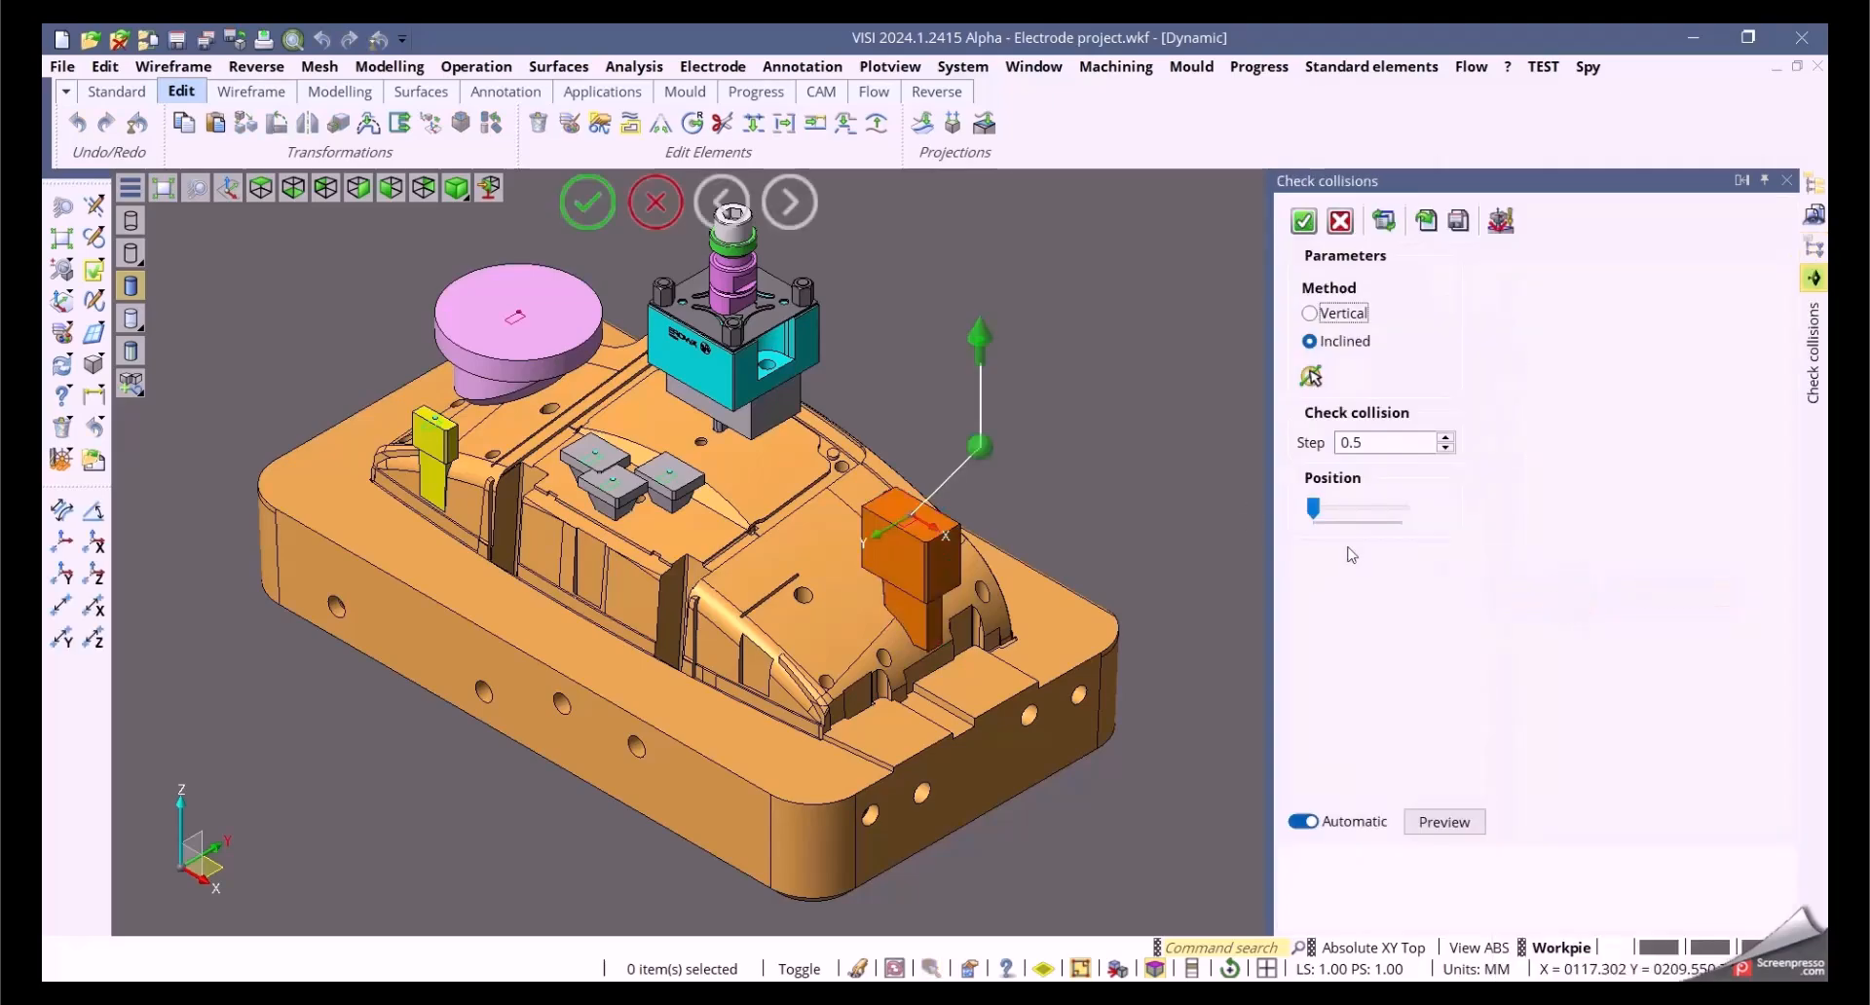
{"action": "scroll", "coordinate": [1016, 527], "scroll_direction": "up", "scroll_amount": 3}
{"action": "middle_click_drag", "start_coordinate": [1016, 527], "coordinate": [1093, 642]}
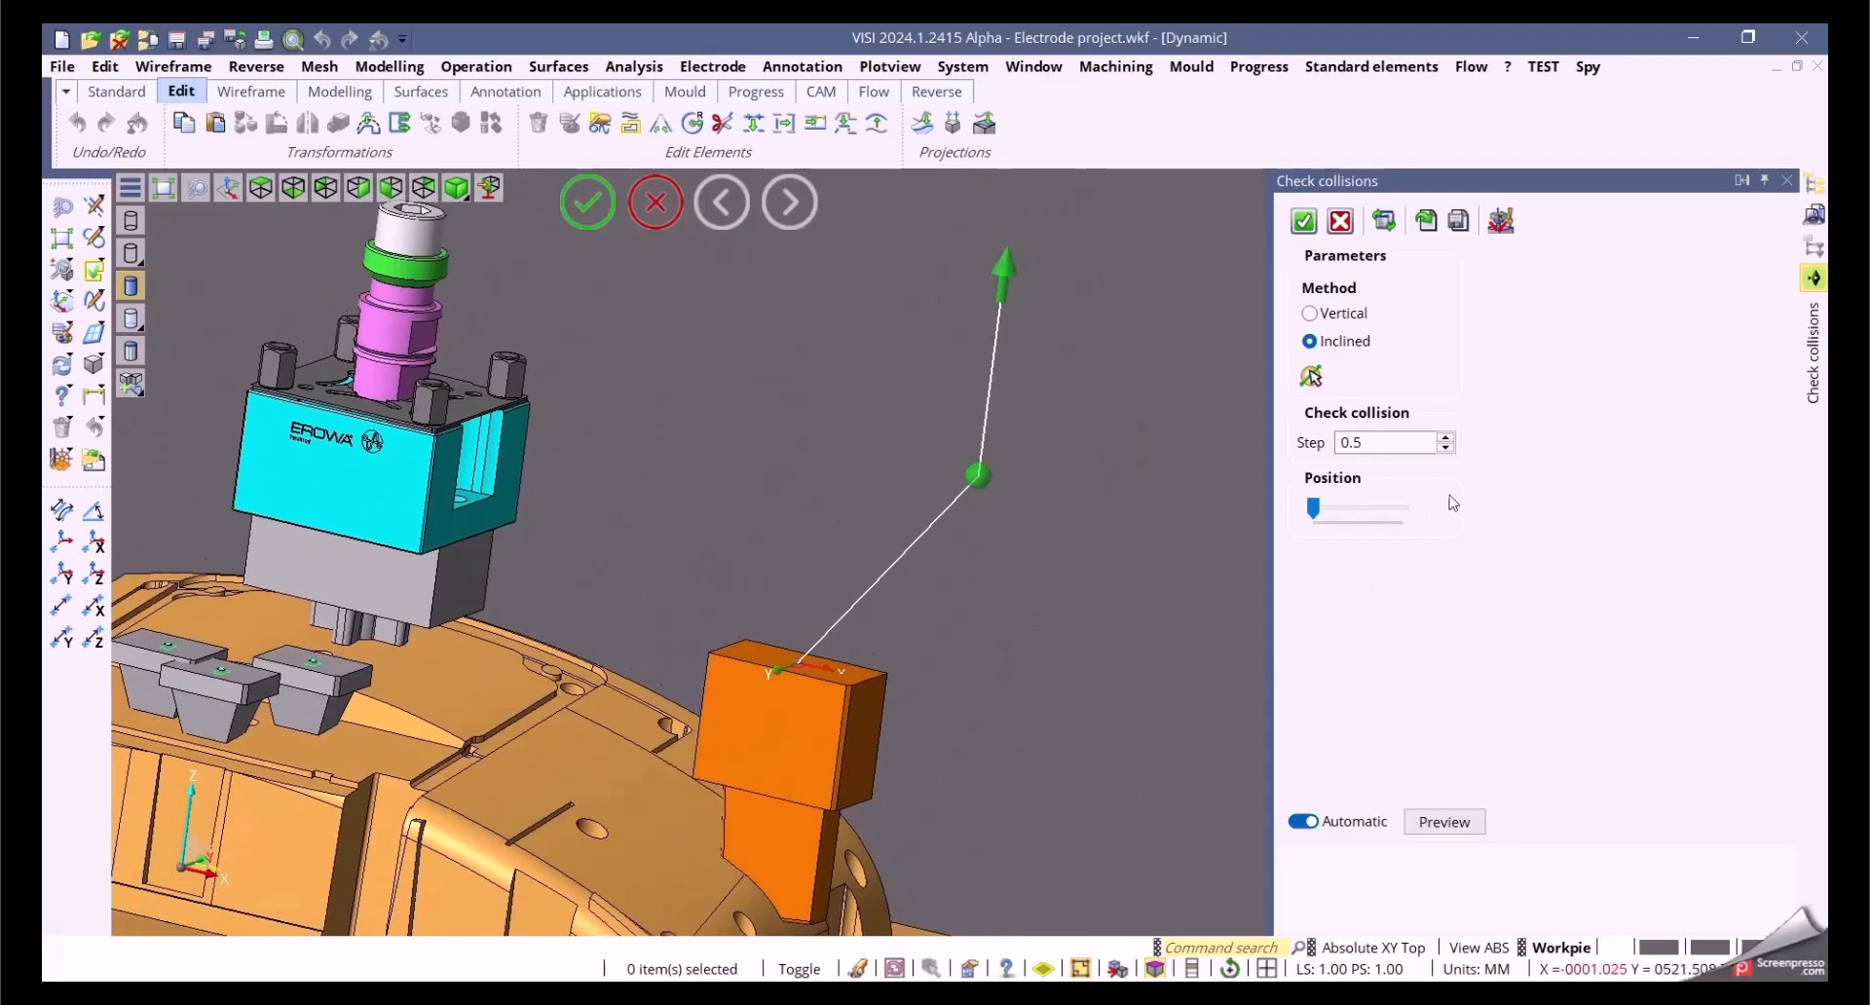
{"action": "left_click", "coordinate": [1500, 224]}
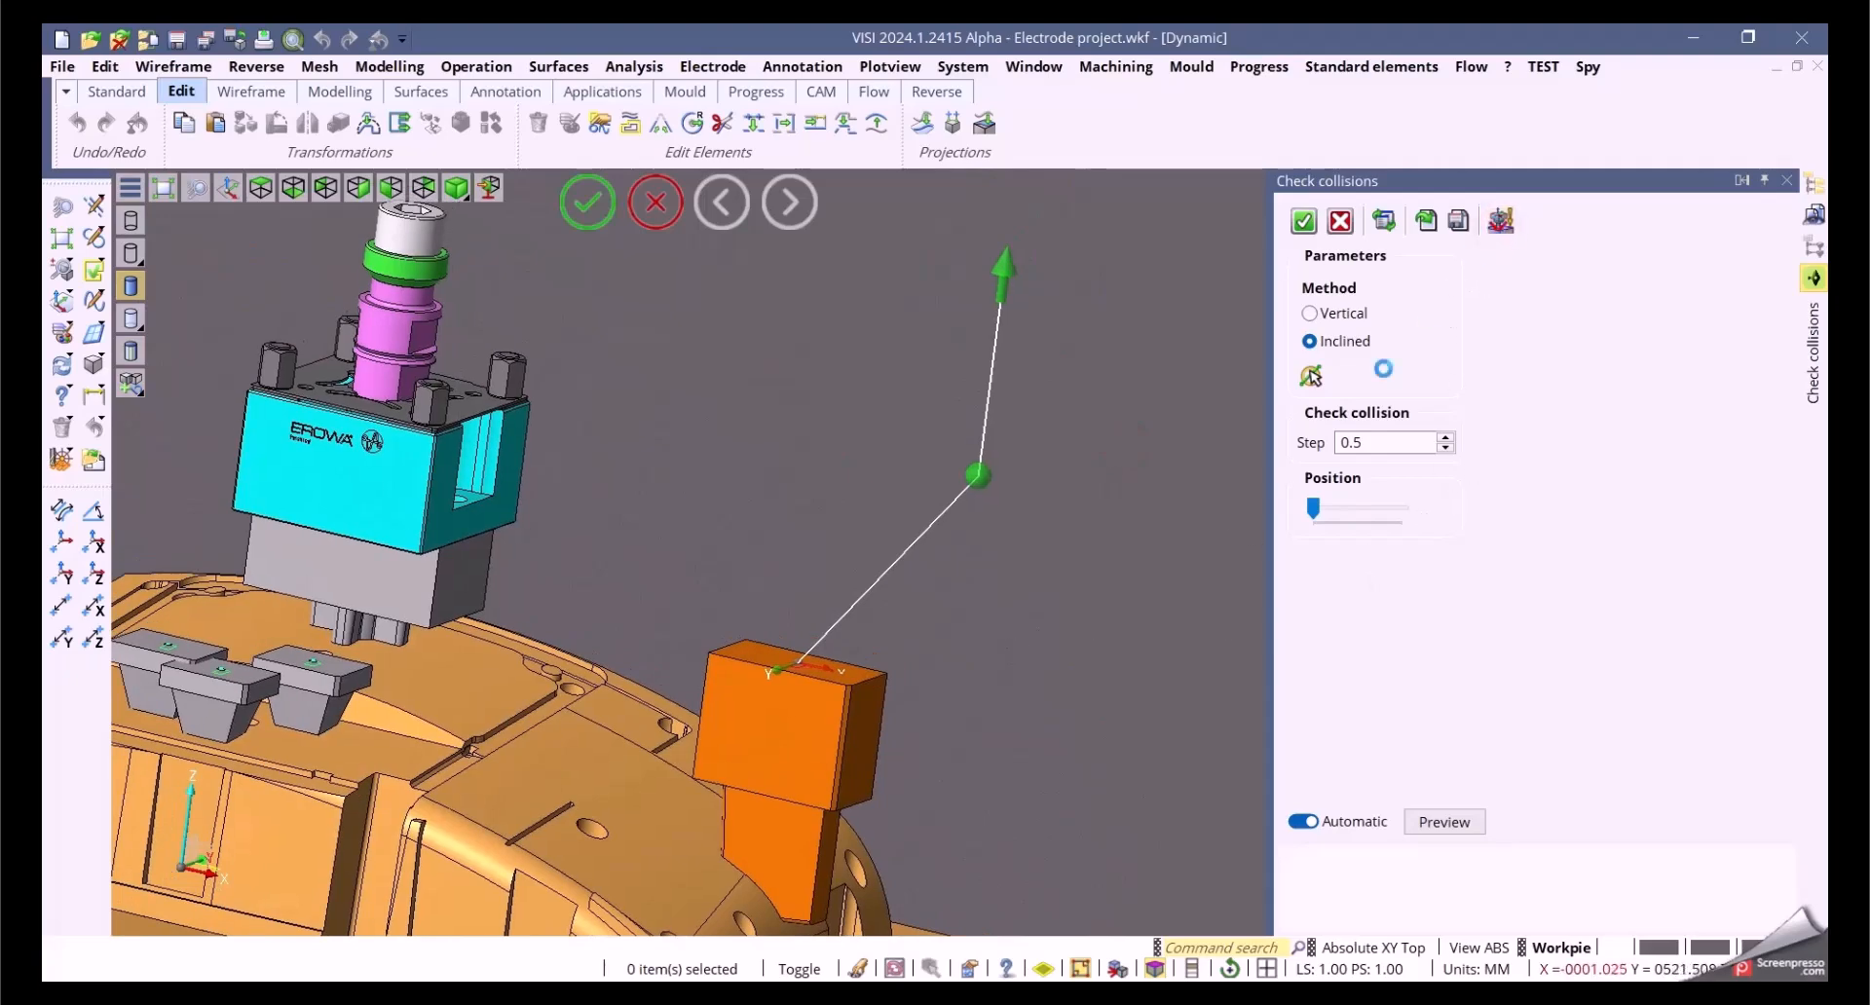
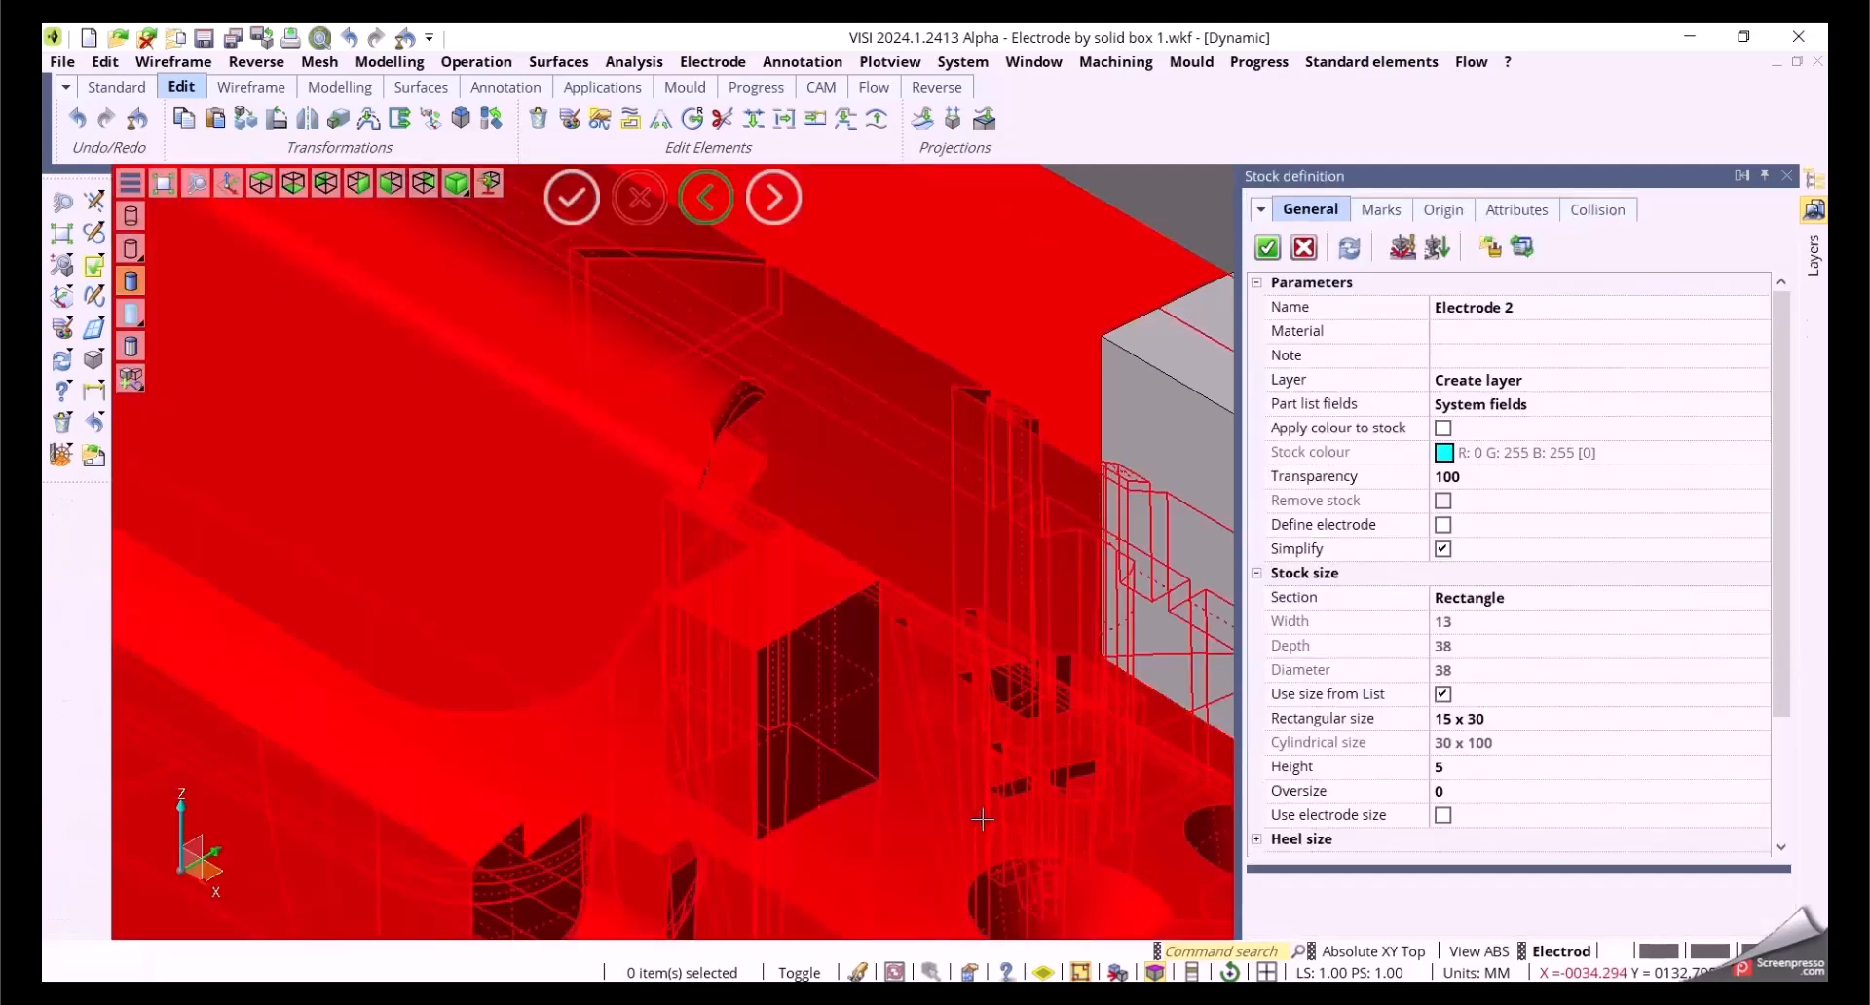
Step: Use the 20 x 20 rectangular size from the list for the Electrode 2 stock and create it
{"action": "left_click", "coordinate": [1445, 694]}
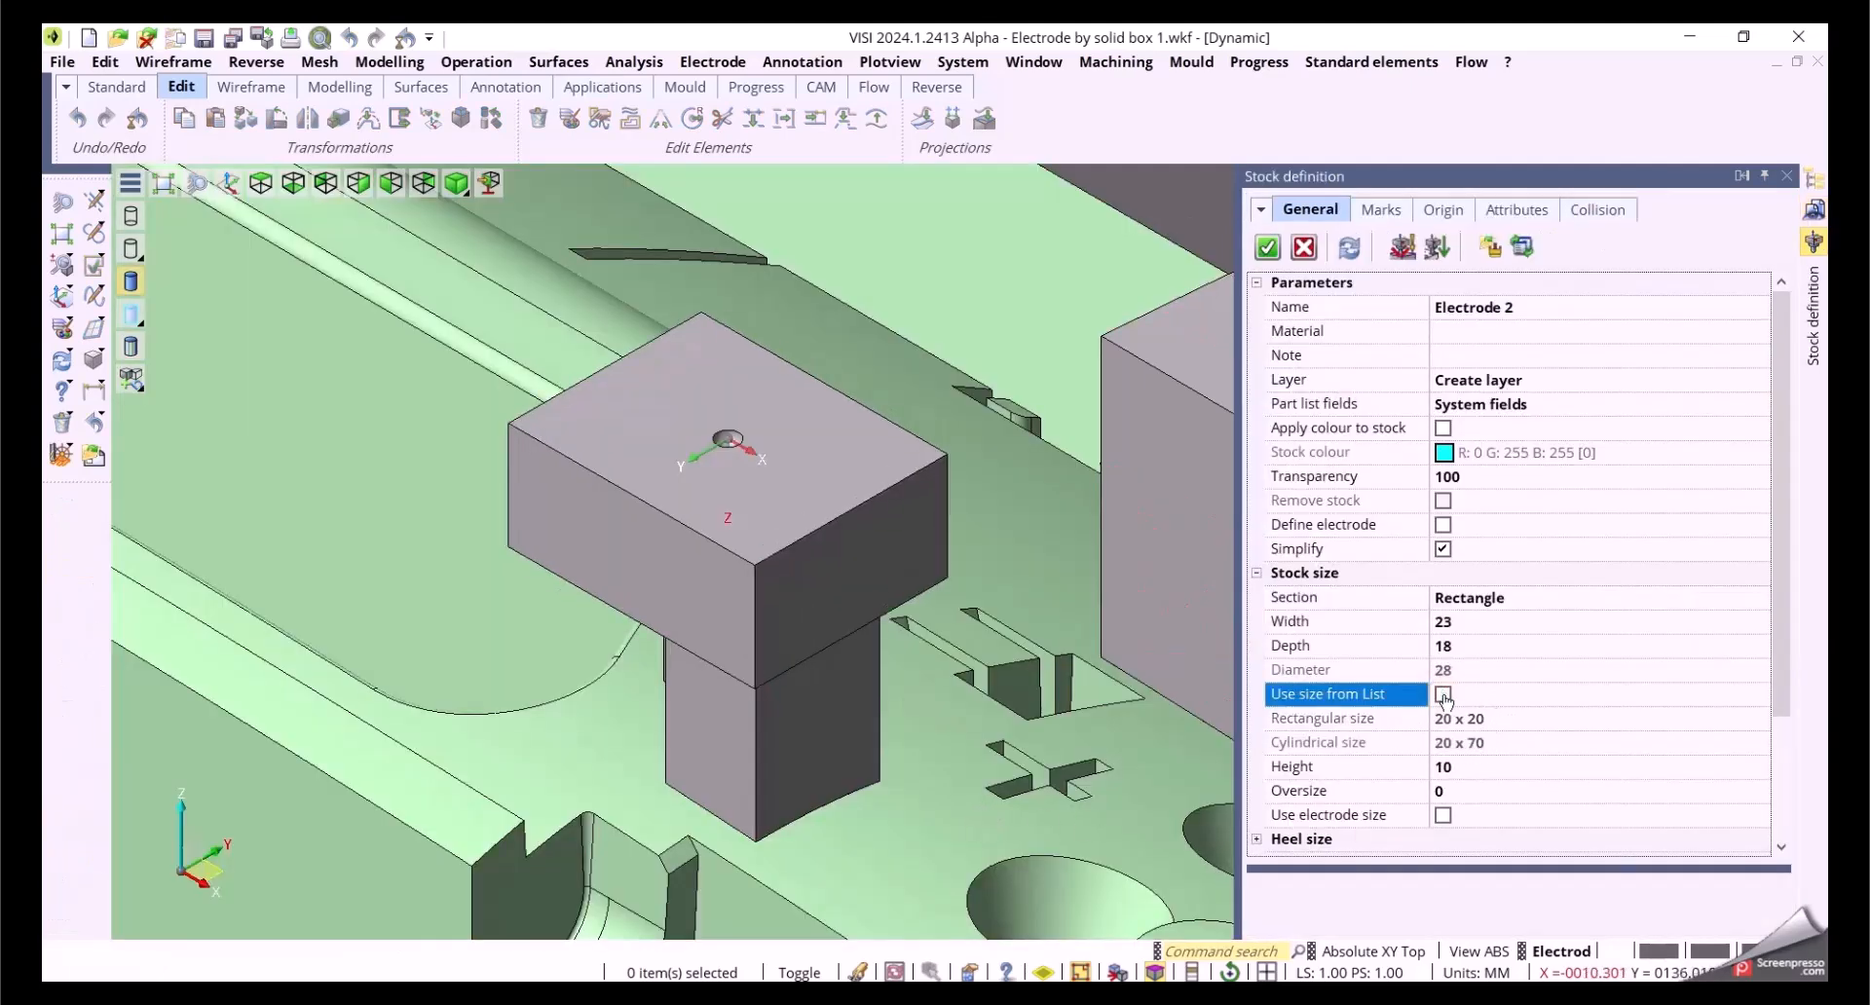
{"action": "left_click", "coordinate": [1445, 694]}
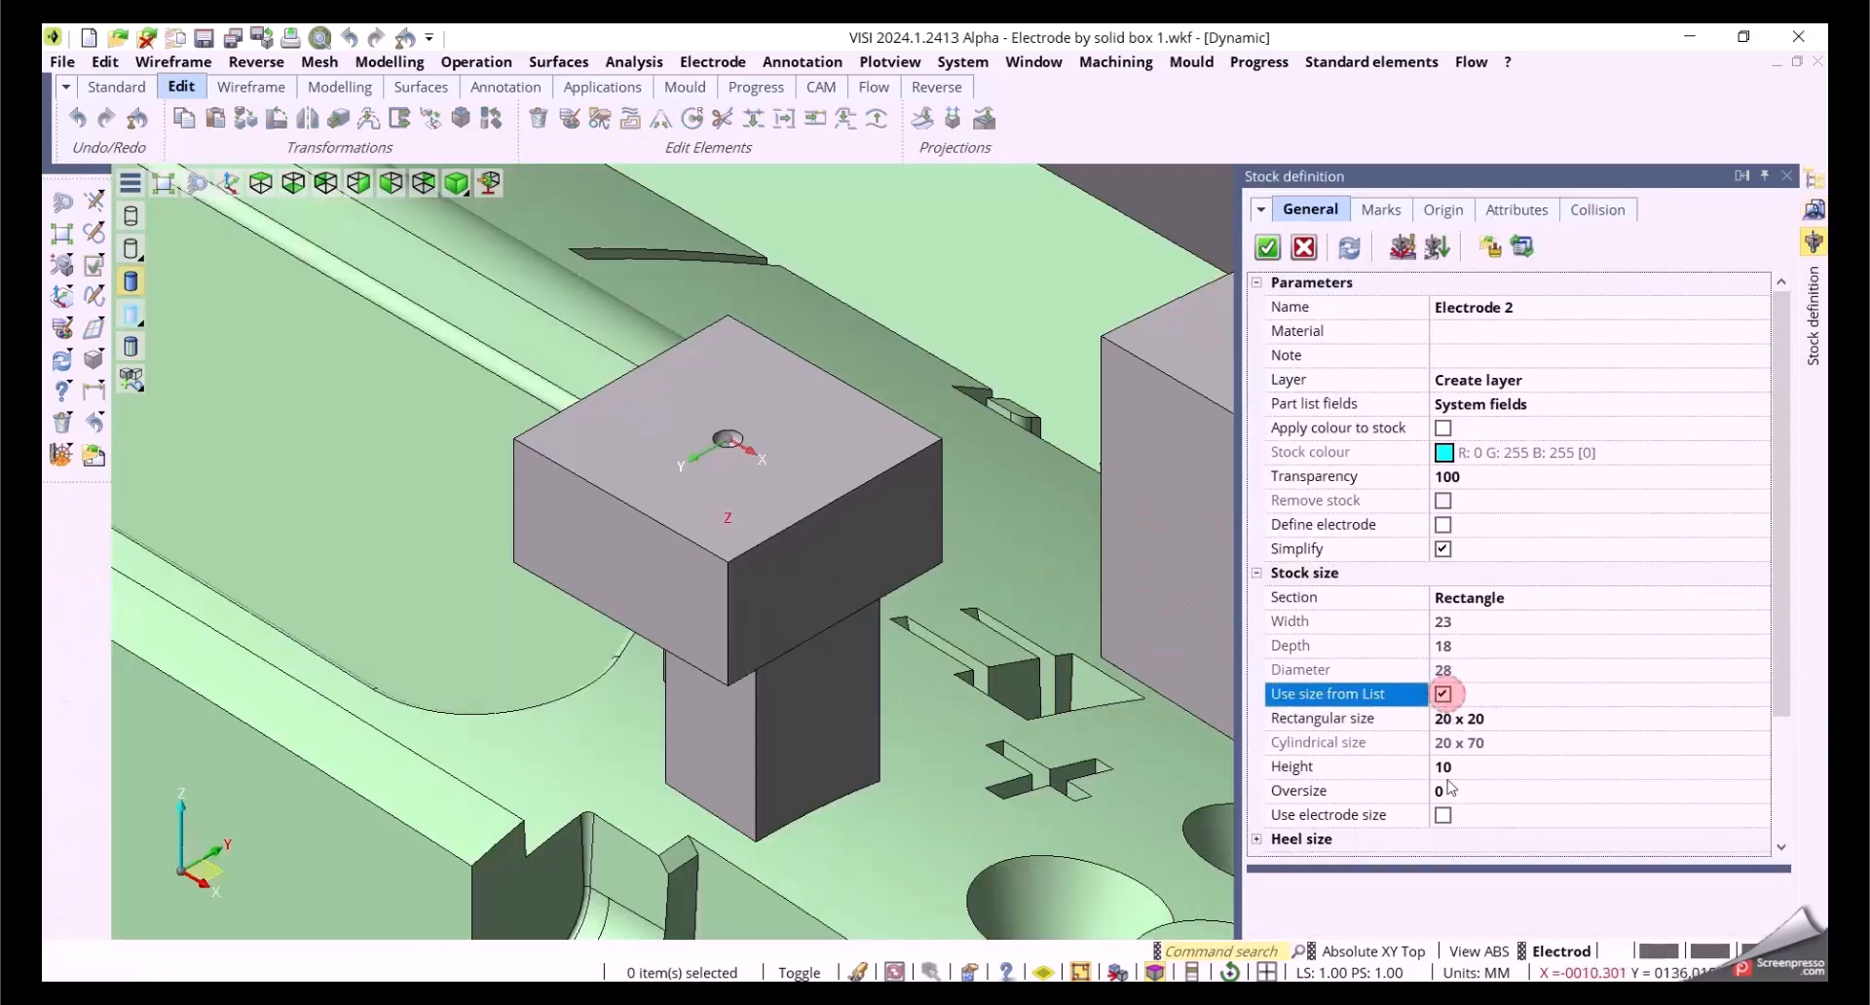
{"action": "left_click", "coordinate": [1269, 248]}
Step: Select the larger electrode block beside Electrode 2 and open its stock definition
{"action": "scroll", "coordinate": [1044, 577], "scroll_direction": "down", "scroll_amount": 3}
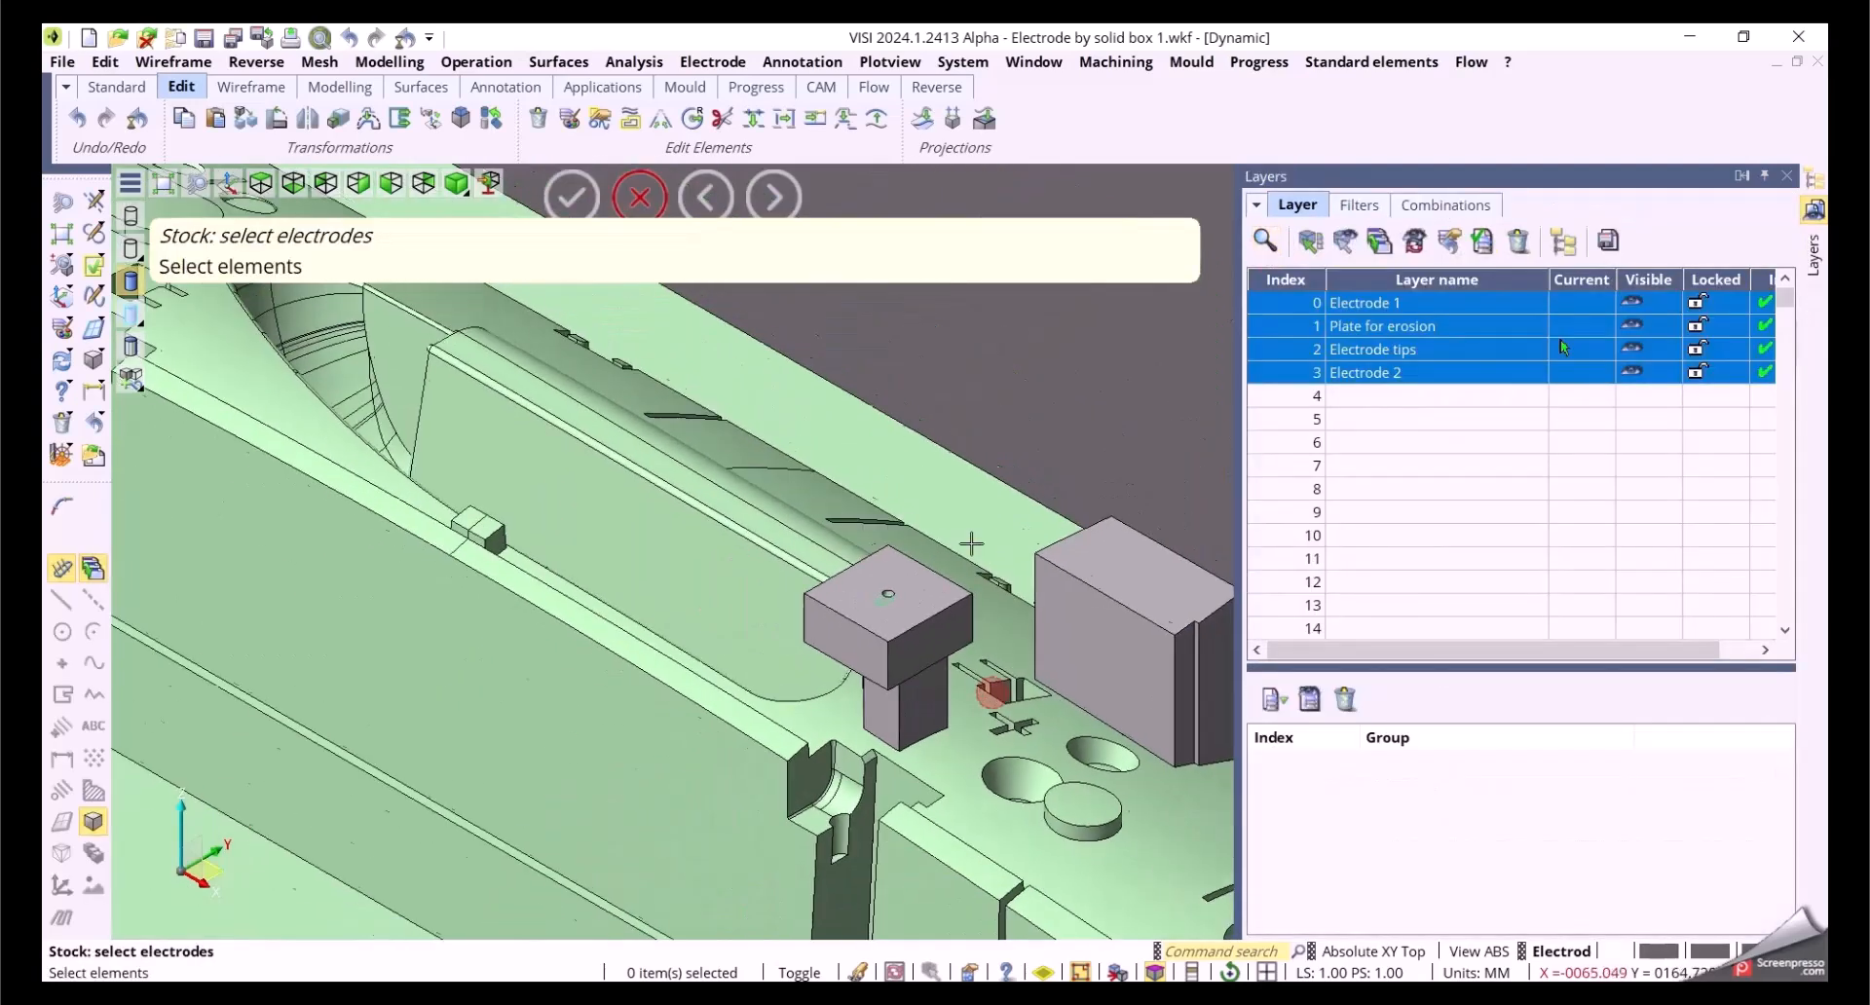
{"action": "middle_click_drag", "start_coordinate": [862, 749], "coordinate": [600, 735]}
{"action": "left_click", "coordinate": [733, 574]}
{"action": "right_click", "coordinate": [733, 575]}
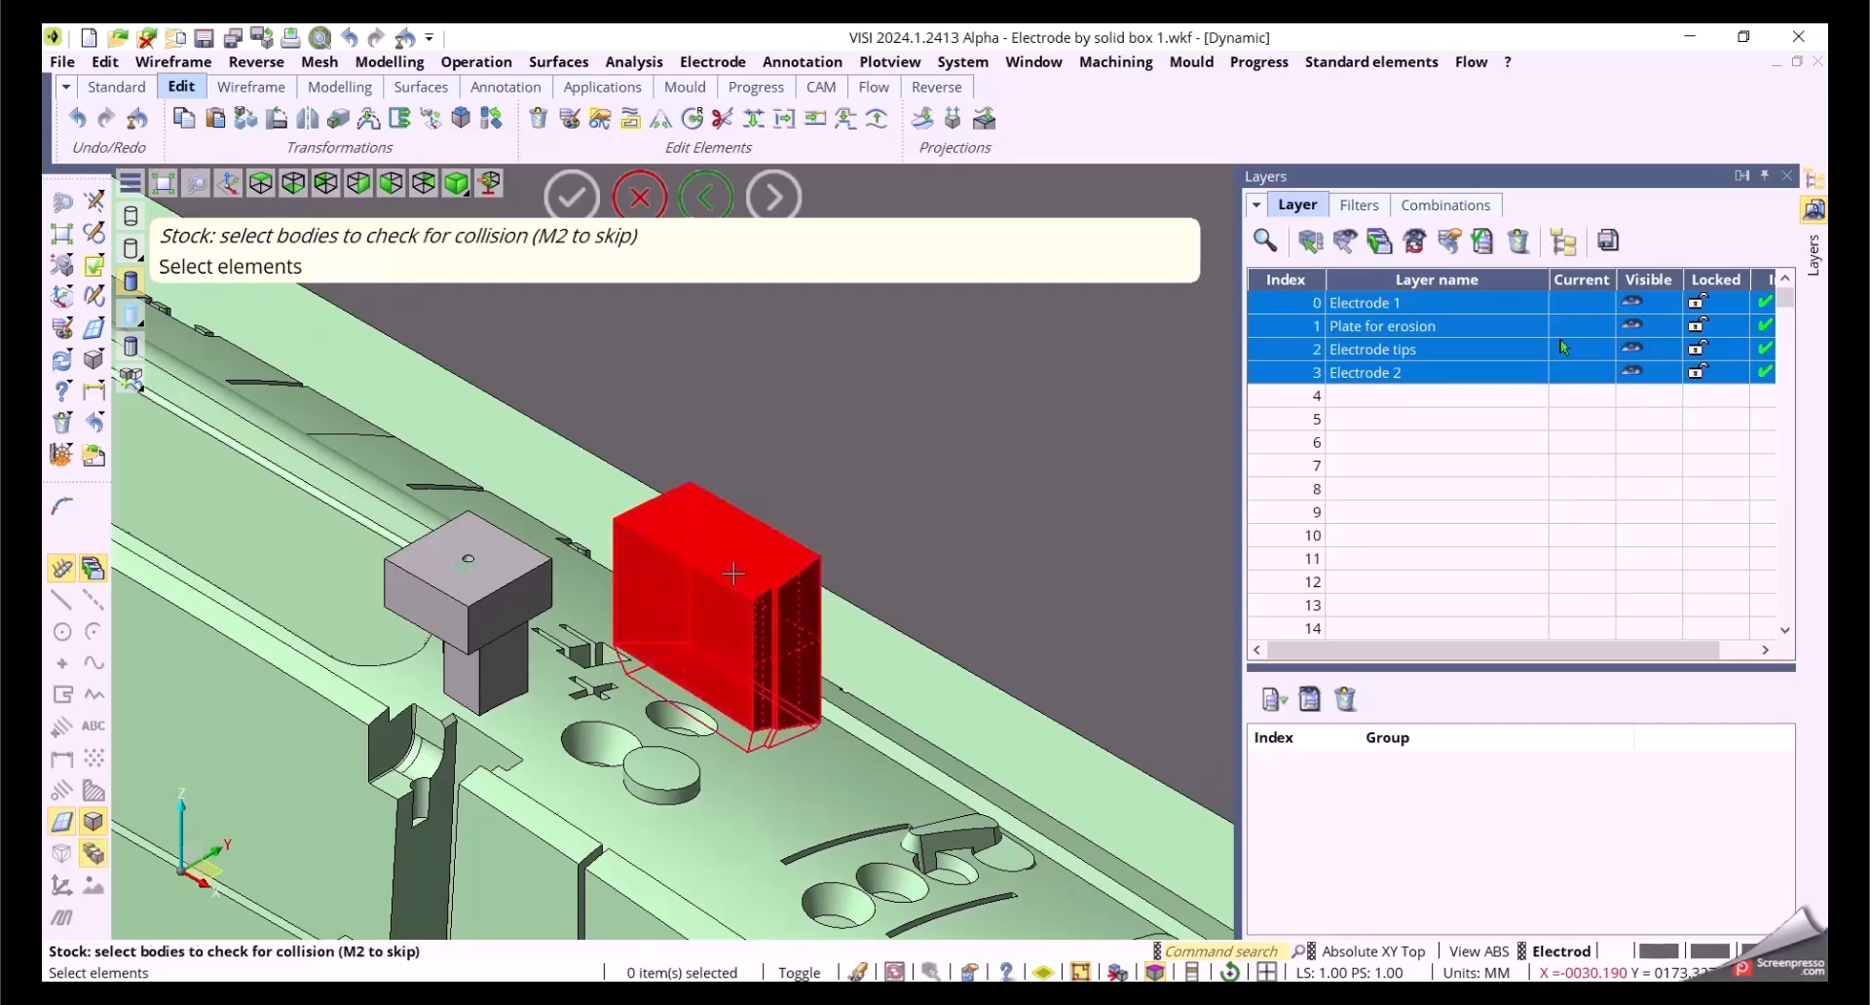
{"action": "left_click", "coordinate": [733, 574]}
{"action": "right_click", "coordinate": [920, 670]}
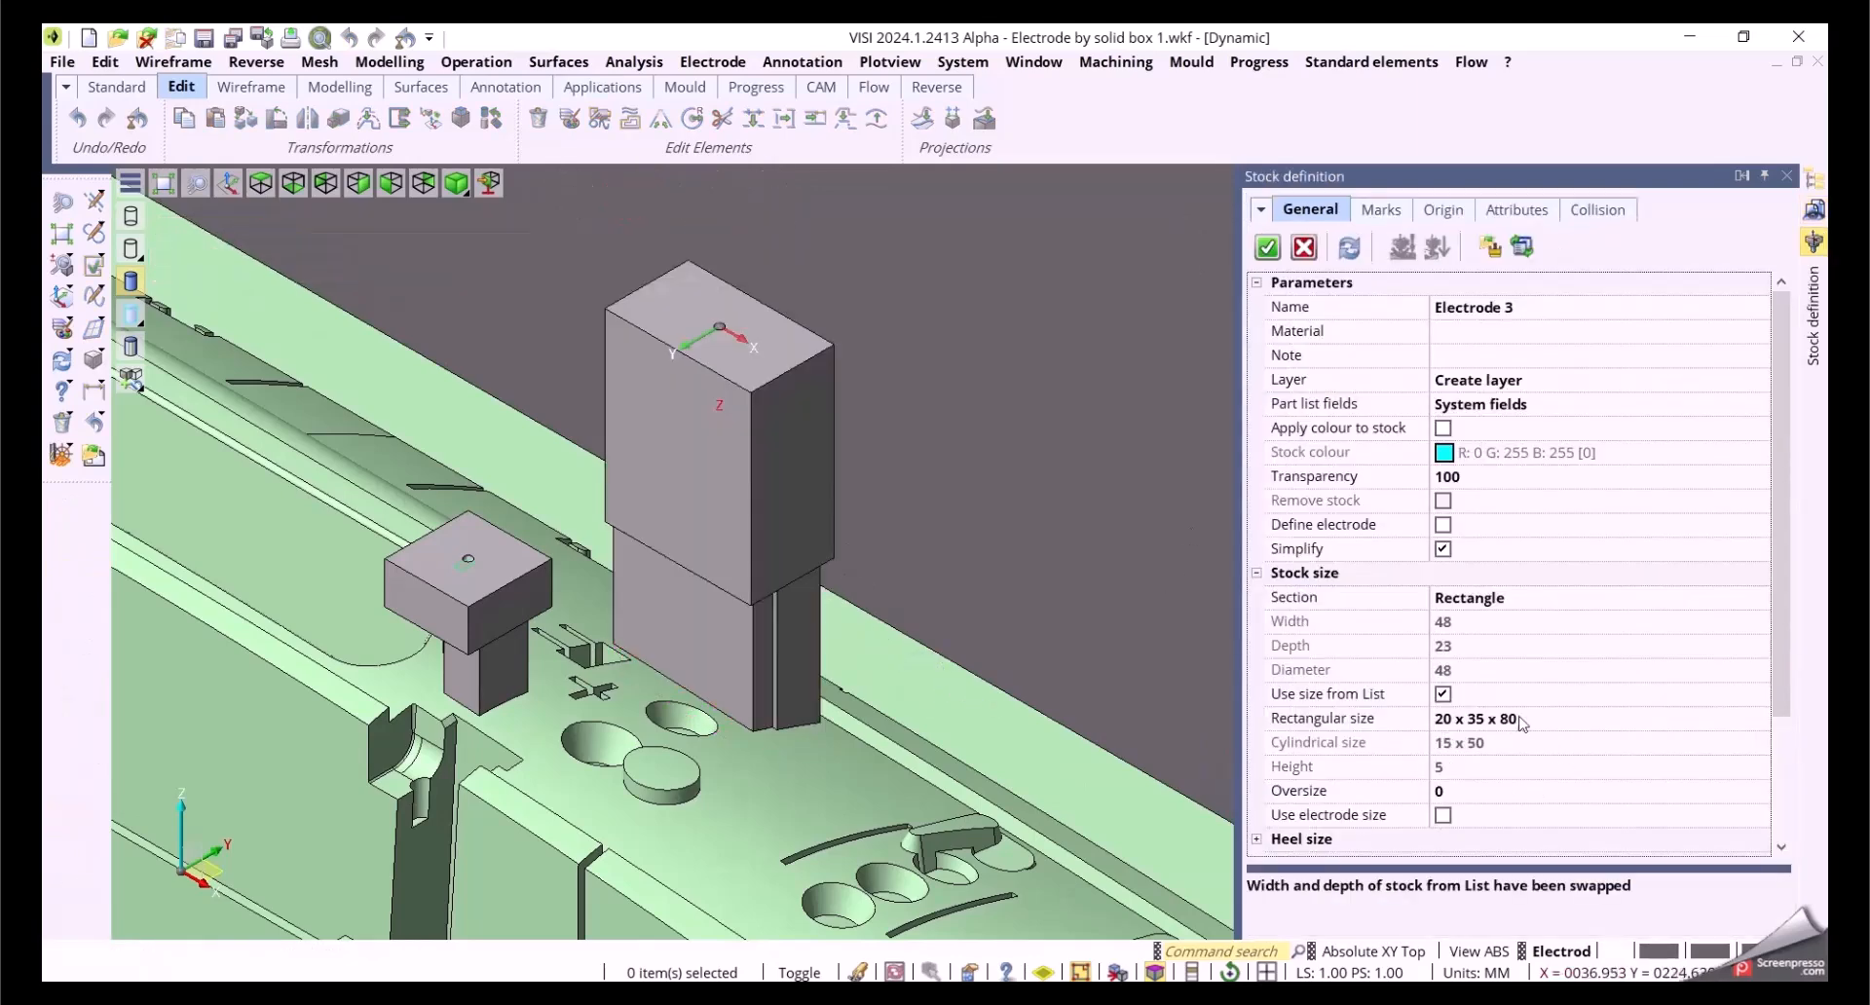
Step: Review the list of rectangular sizes, keep 20 x 35 x 80 for Electrode 3 and create its stock
{"action": "left_click", "coordinate": [1756, 724]}
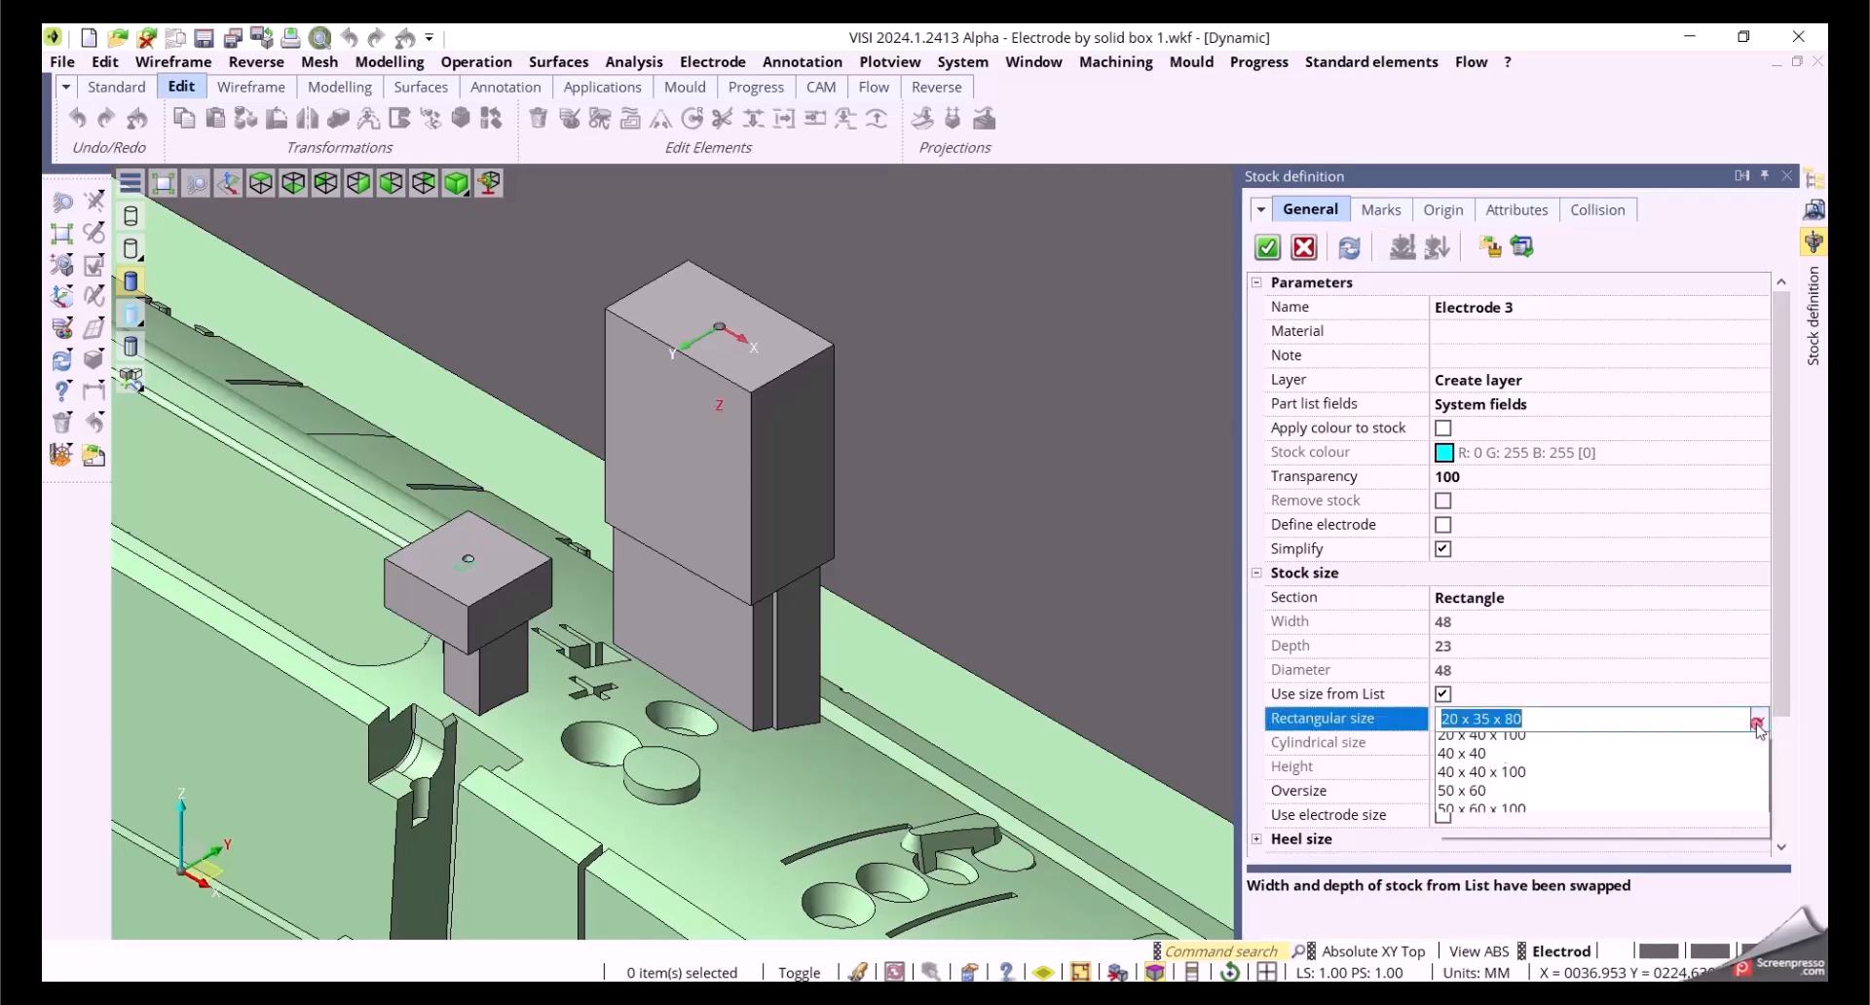
{"action": "left_click", "coordinate": [1759, 721]}
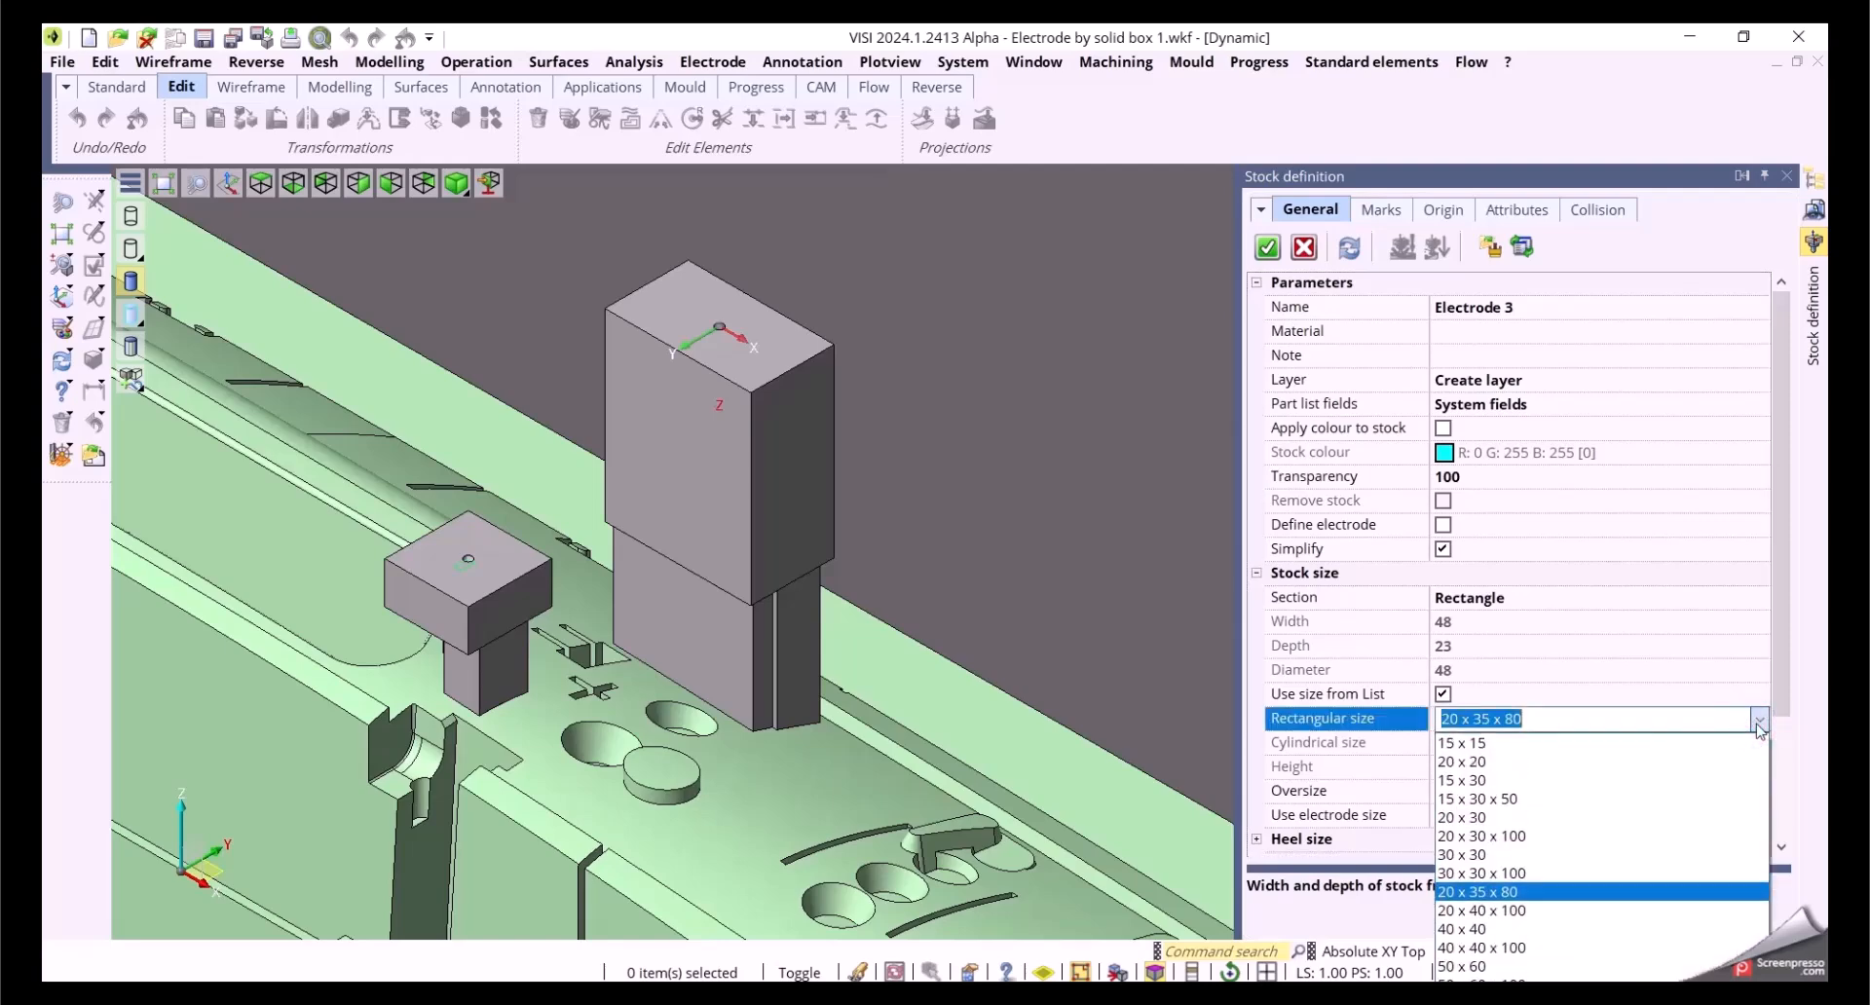
{"action": "left_click", "coordinate": [1482, 694]}
{"action": "left_click", "coordinate": [1442, 695]}
{"action": "left_click", "coordinate": [1442, 695]}
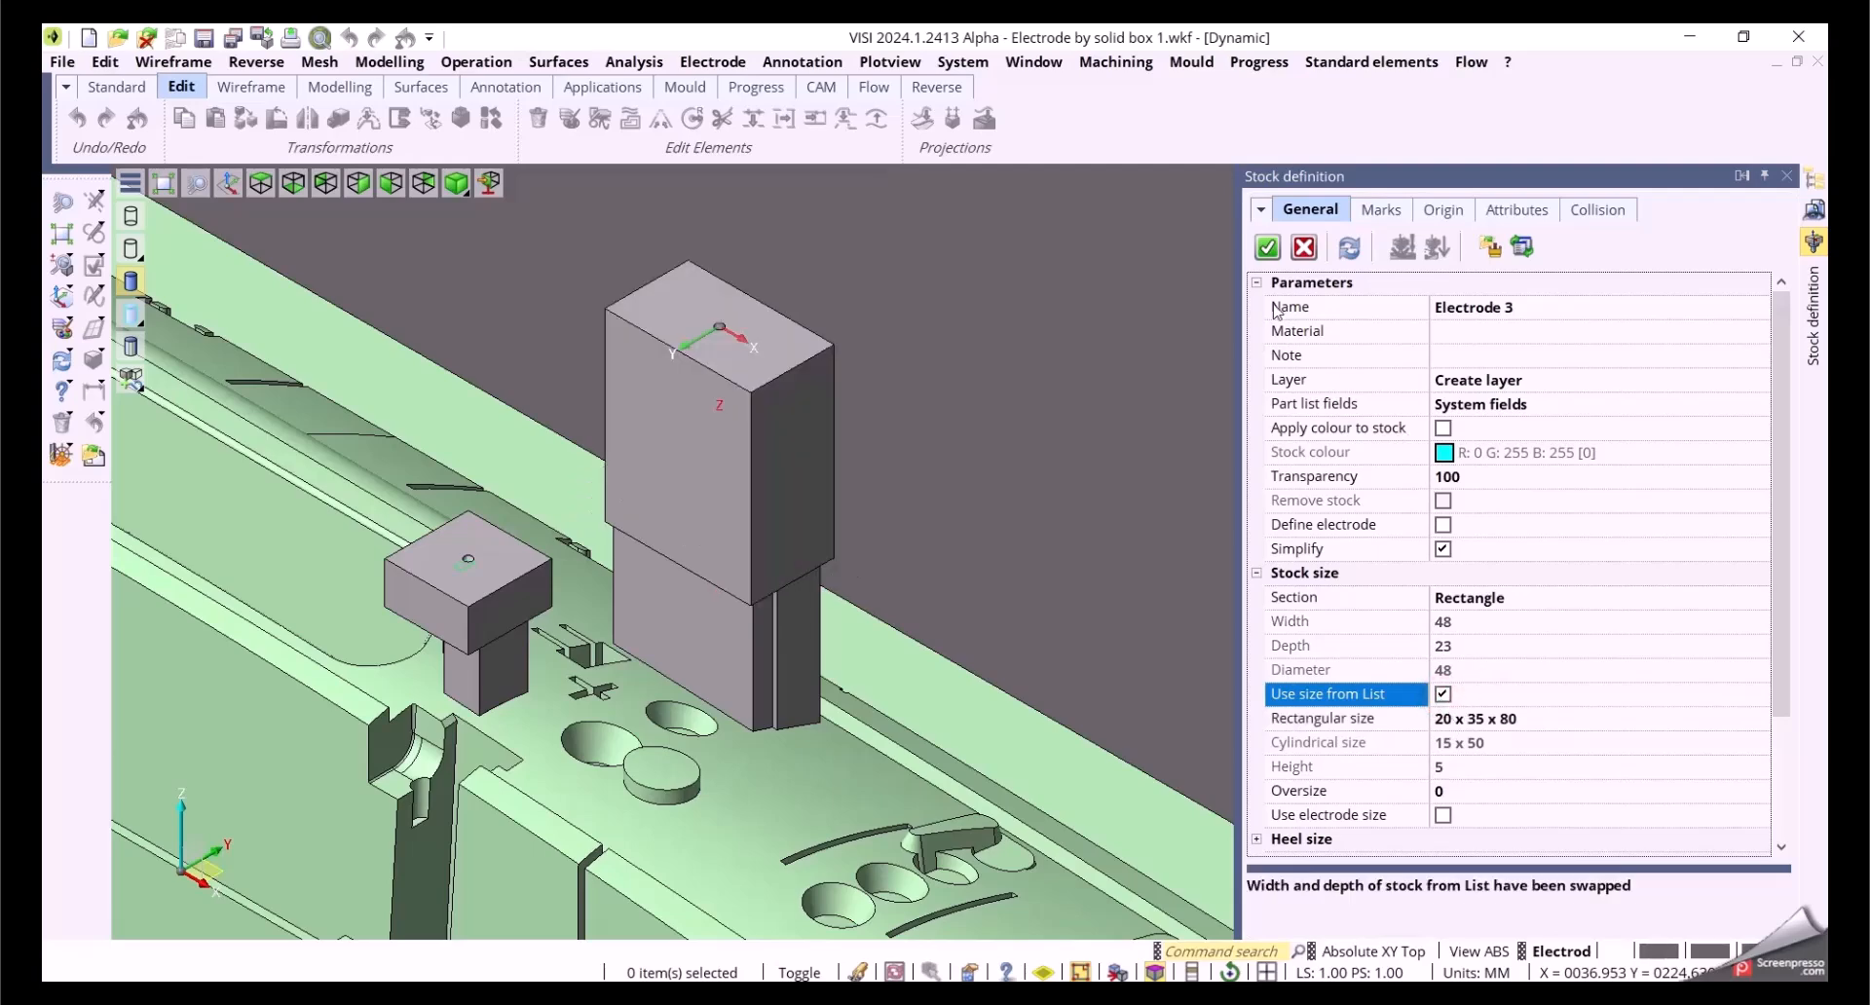
{"action": "left_click", "coordinate": [1266, 248]}
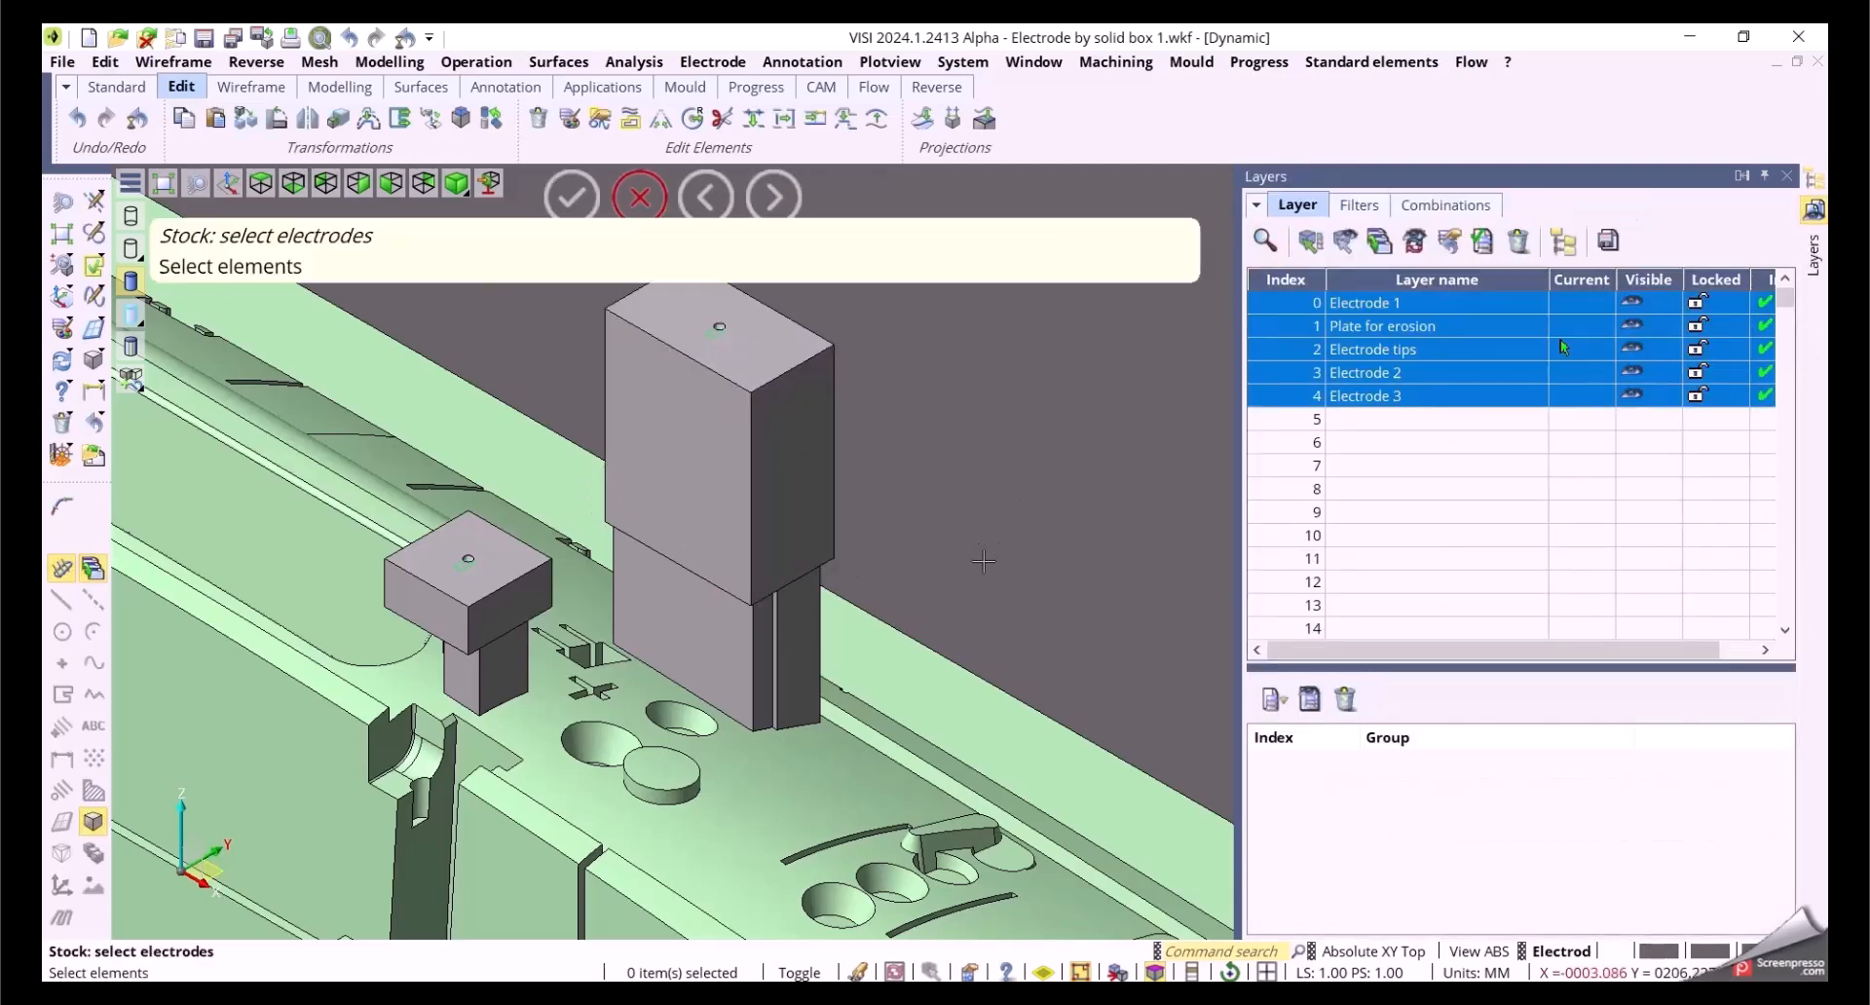
{"action": "scroll", "coordinate": [1017, 497], "scroll_direction": "down", "scroll_amount": 4}
{"action": "scroll", "coordinate": [974, 522], "scroll_direction": "down", "scroll_amount": 1}
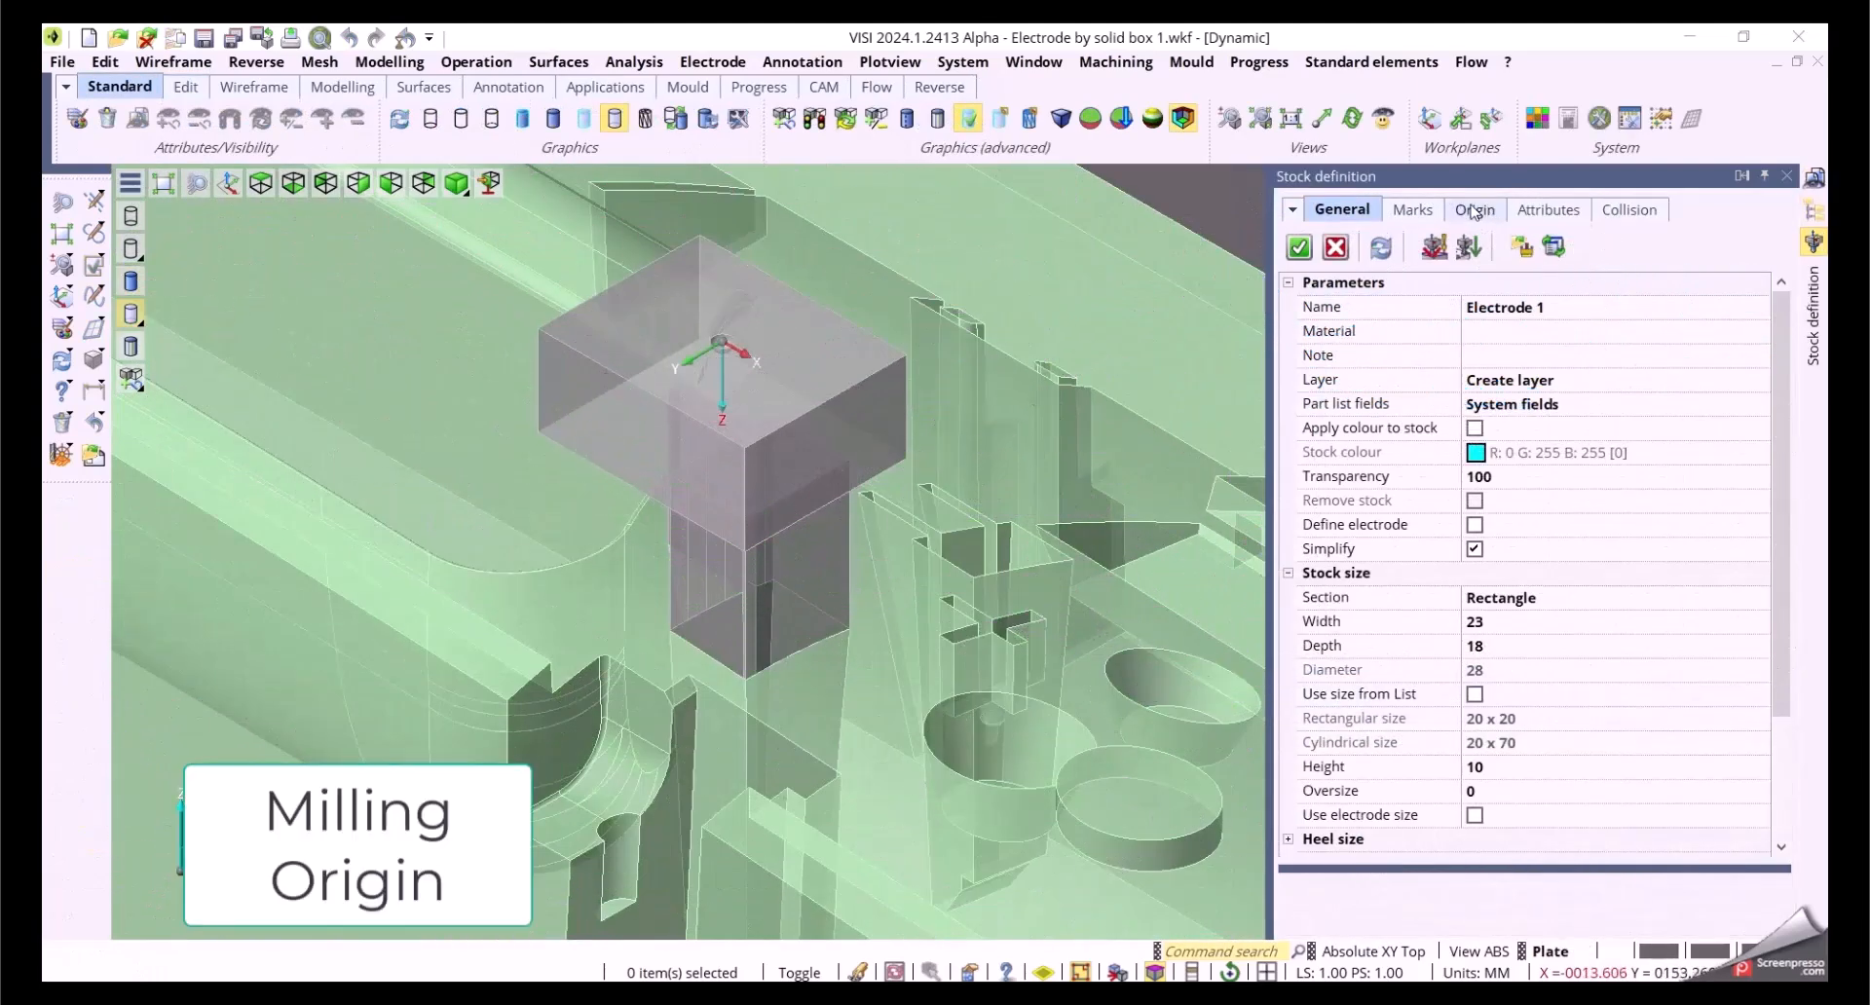
Step: Set the electrode origin position of the Electrode 1 stock to Stock bottom face
{"action": "left_click", "coordinate": [1477, 210]}
{"action": "left_click", "coordinate": [1779, 310]}
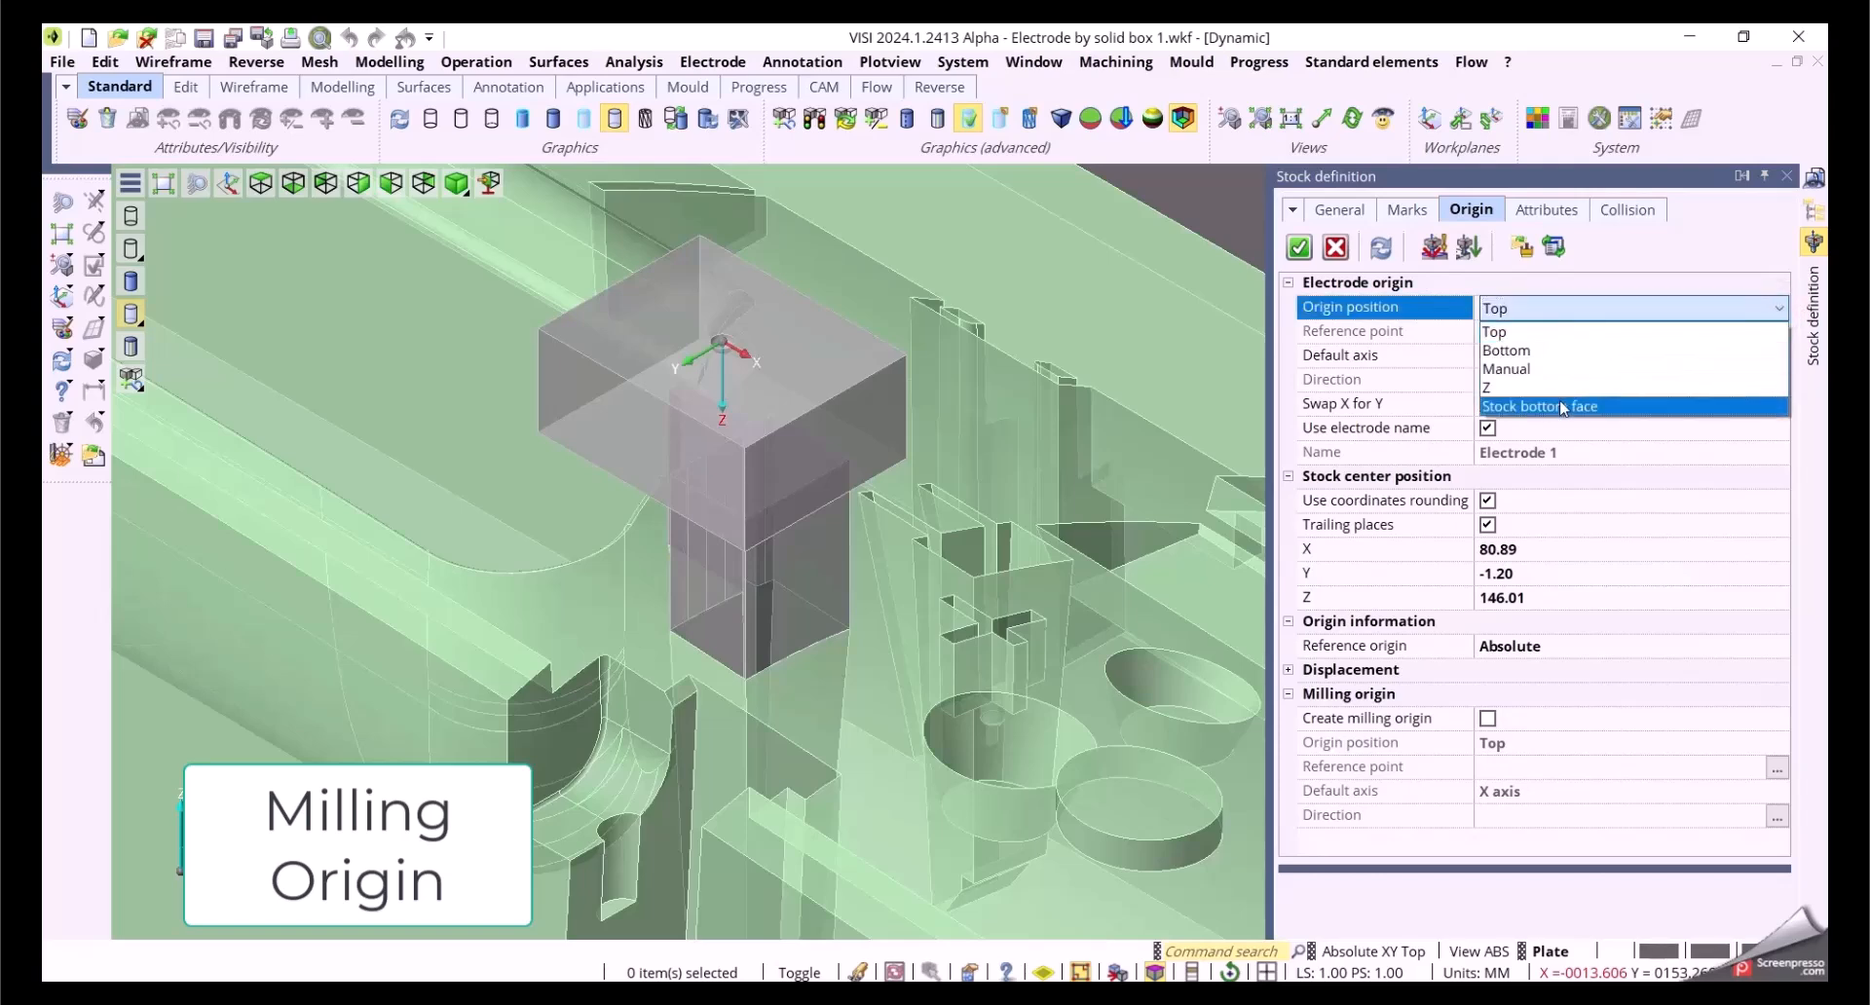
{"action": "left_click", "coordinate": [1552, 407]}
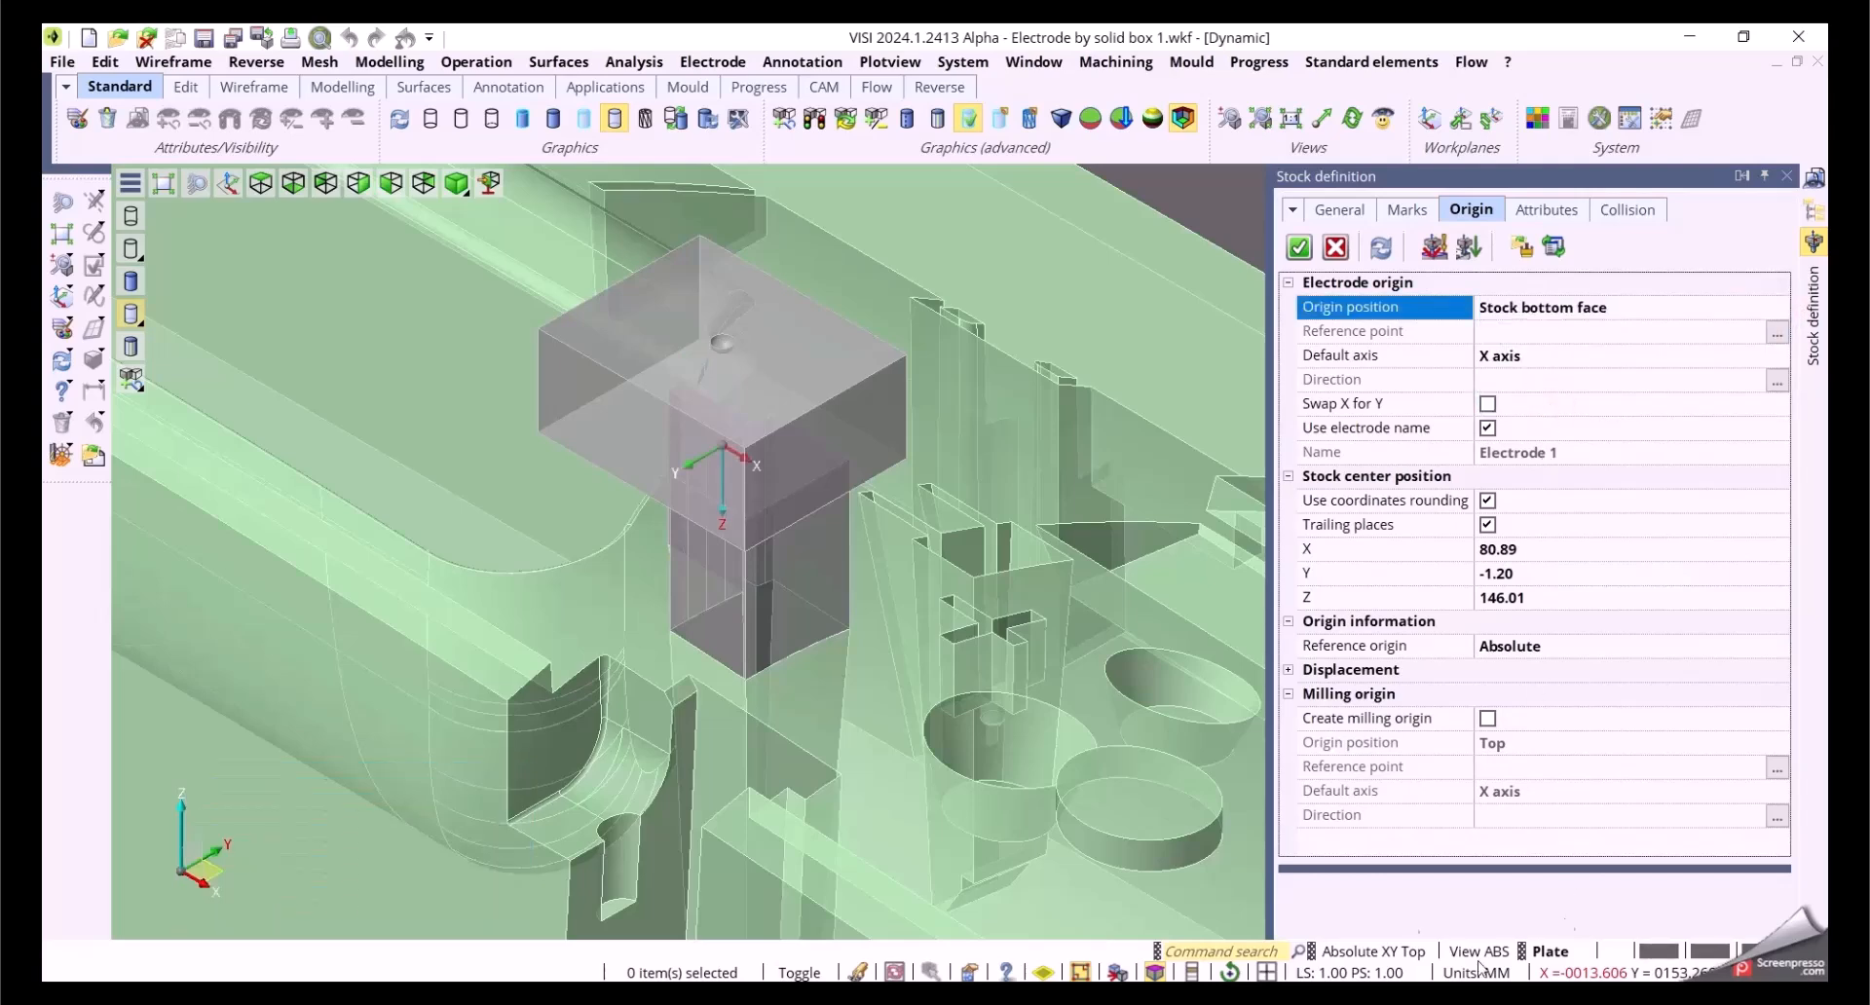
Step: Enable creation of a milling origin for Electrode 1 with its origin position at Top
{"action": "left_click", "coordinate": [1488, 718]}
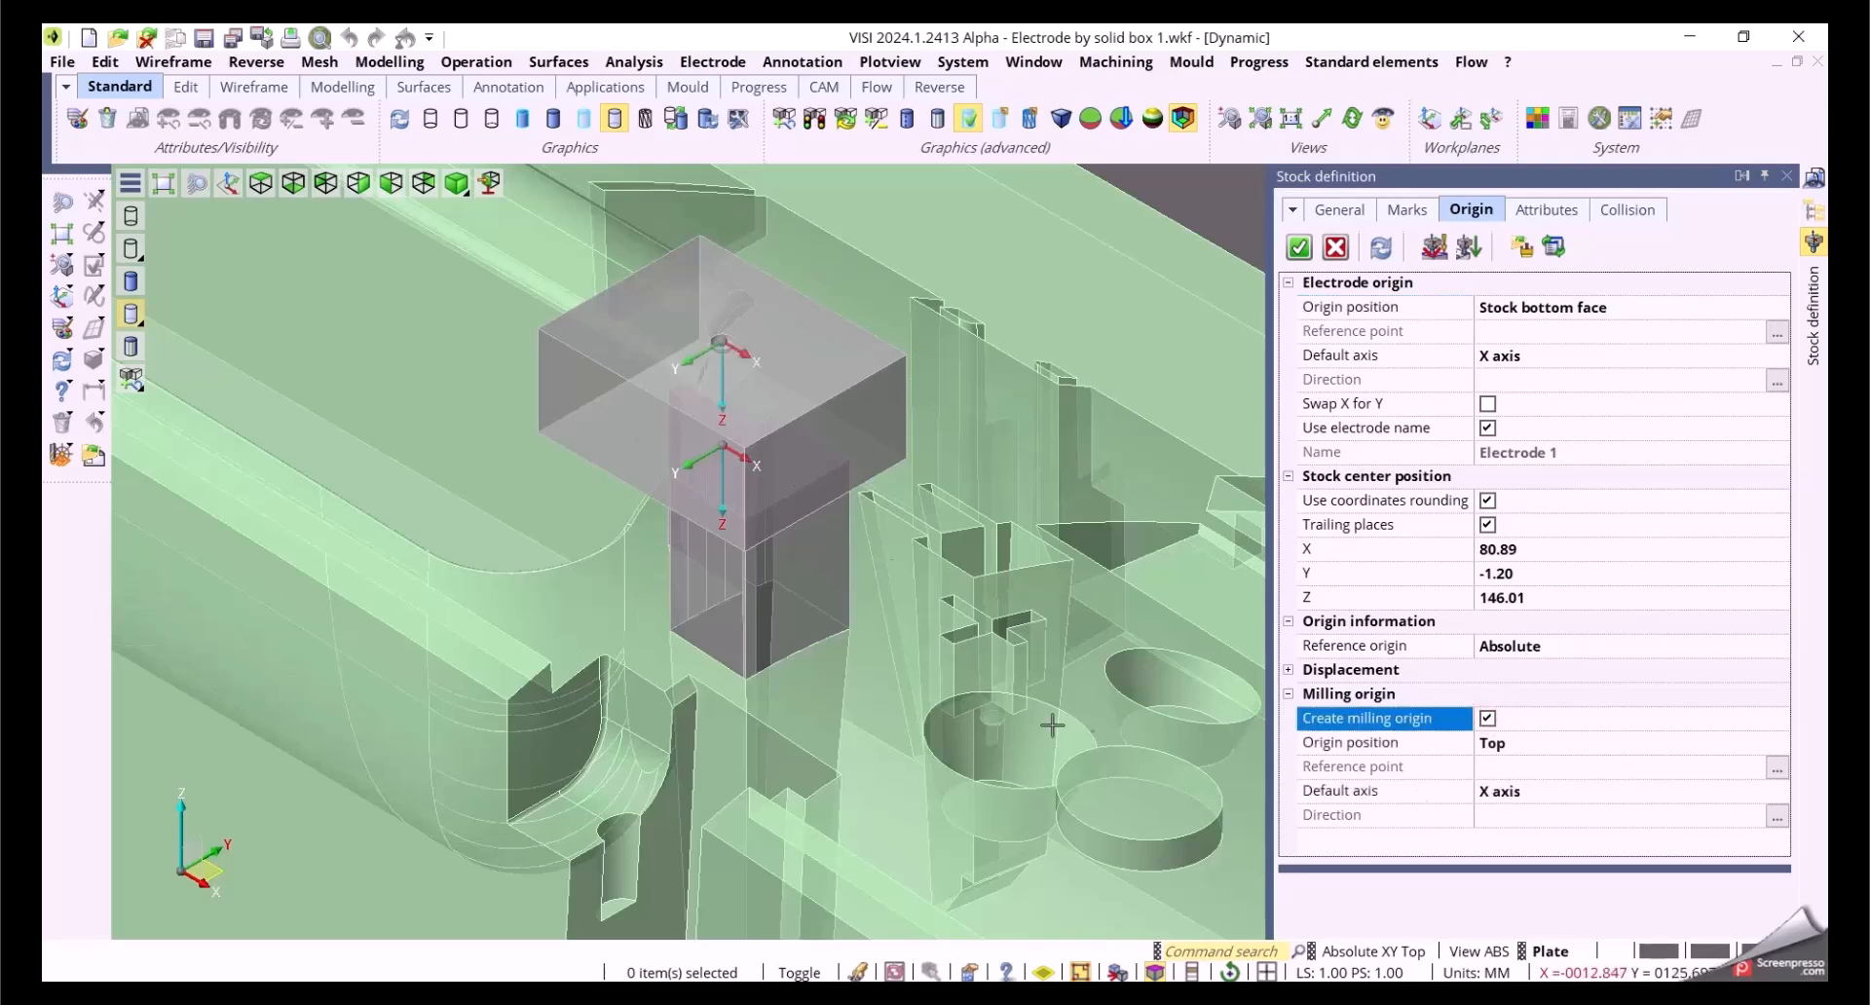
{"action": "left_click", "coordinate": [1690, 745]}
{"action": "left_click", "coordinate": [1777, 745]}
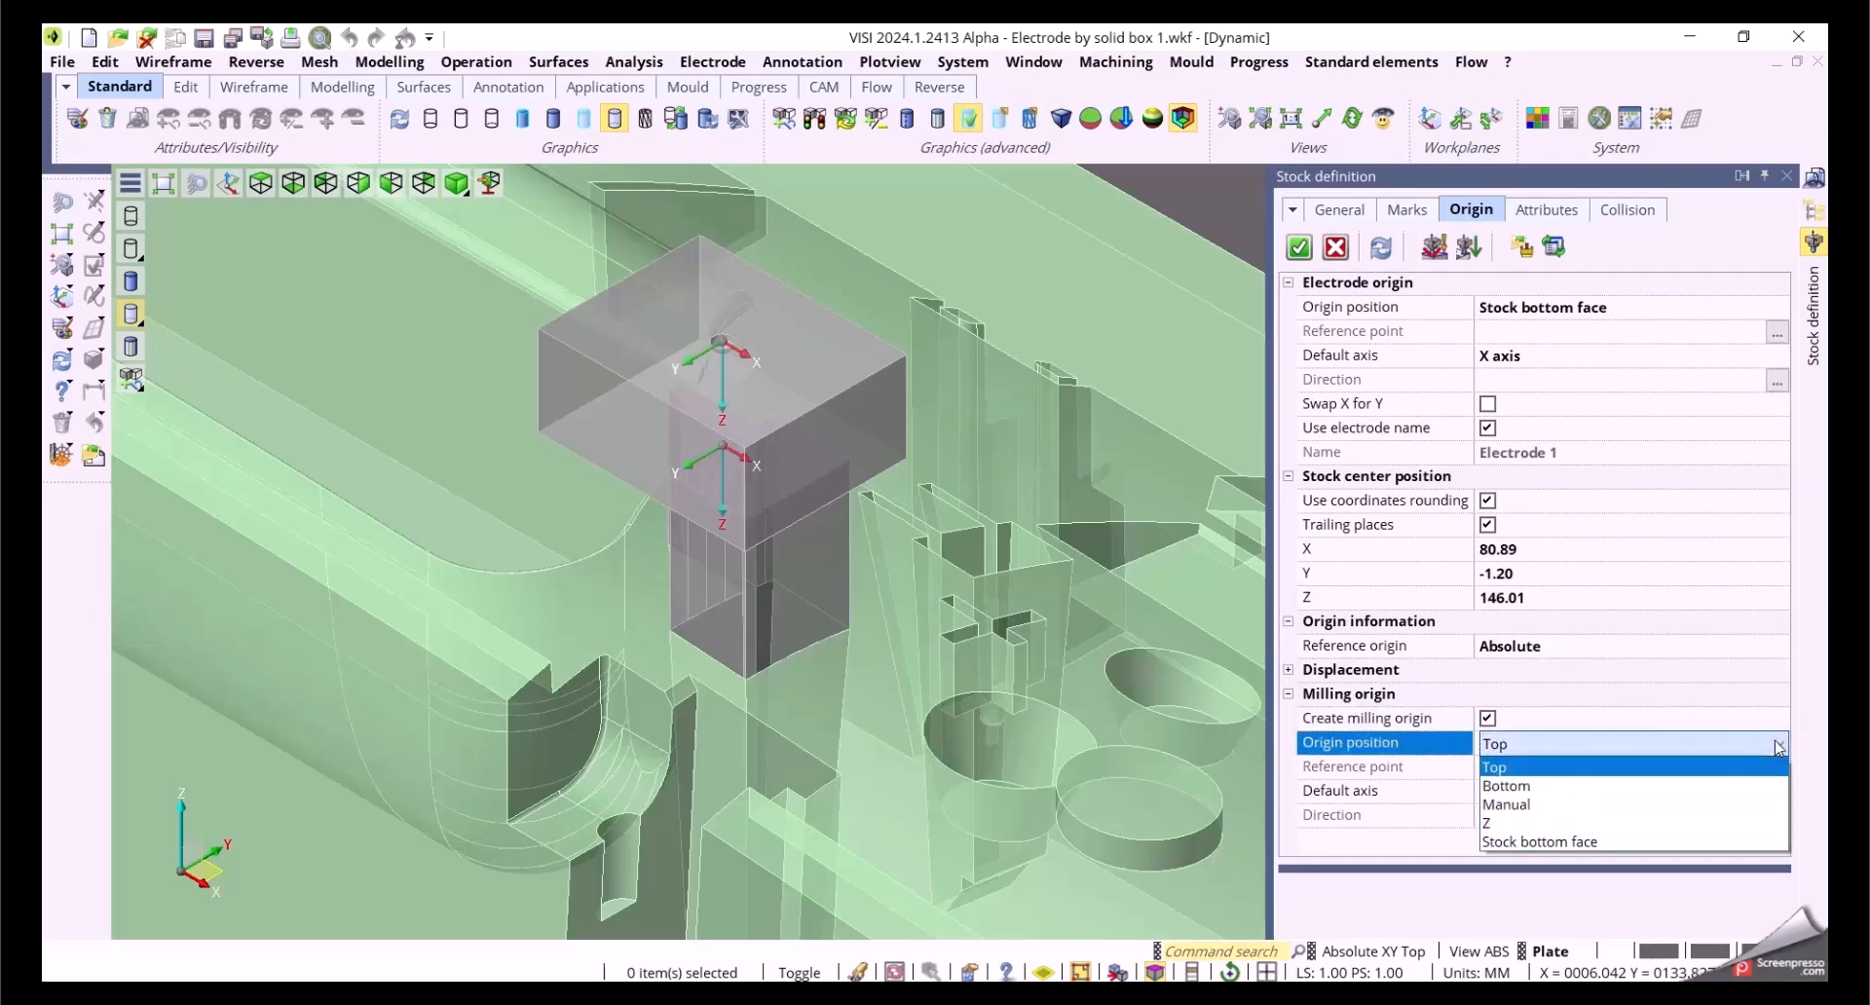
{"action": "left_click", "coordinate": [1627, 768]}
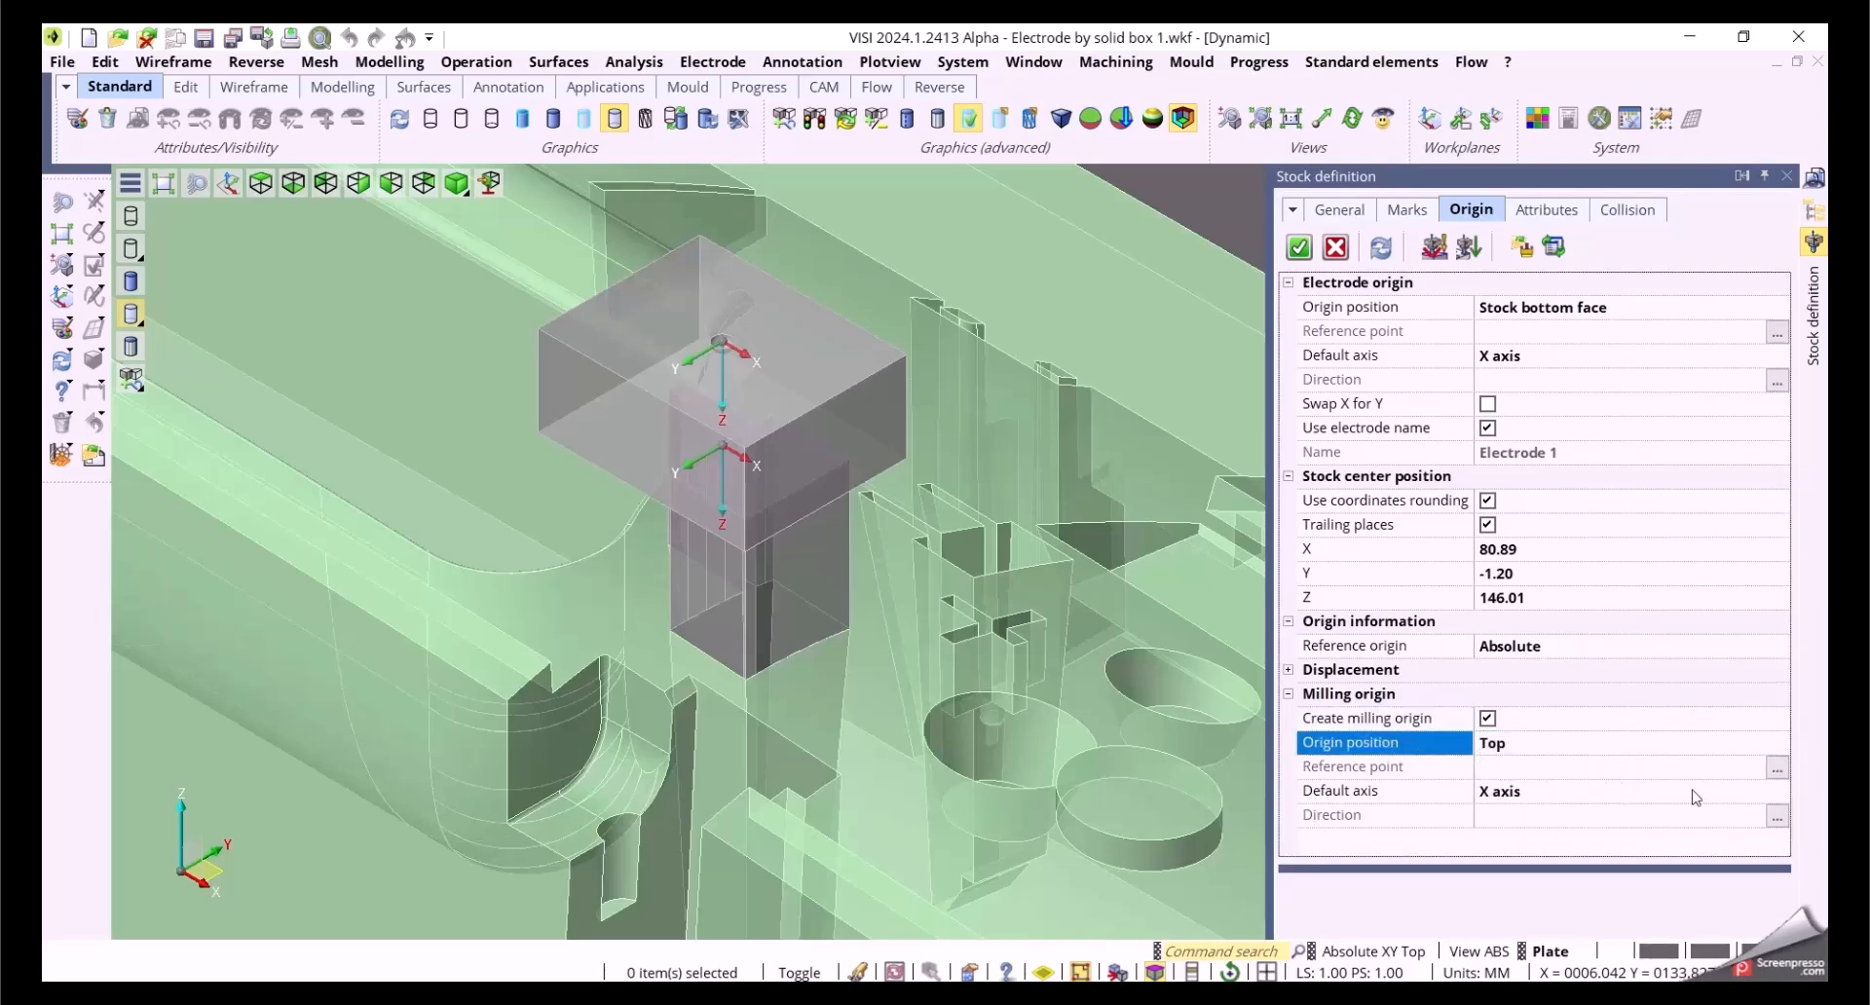
Step: Keep the X axis as the milling origin's default axis, create the Electrode 1 stock and end the stock command
{"action": "left_click", "coordinate": [1765, 794]}
{"action": "left_click", "coordinate": [1752, 792]}
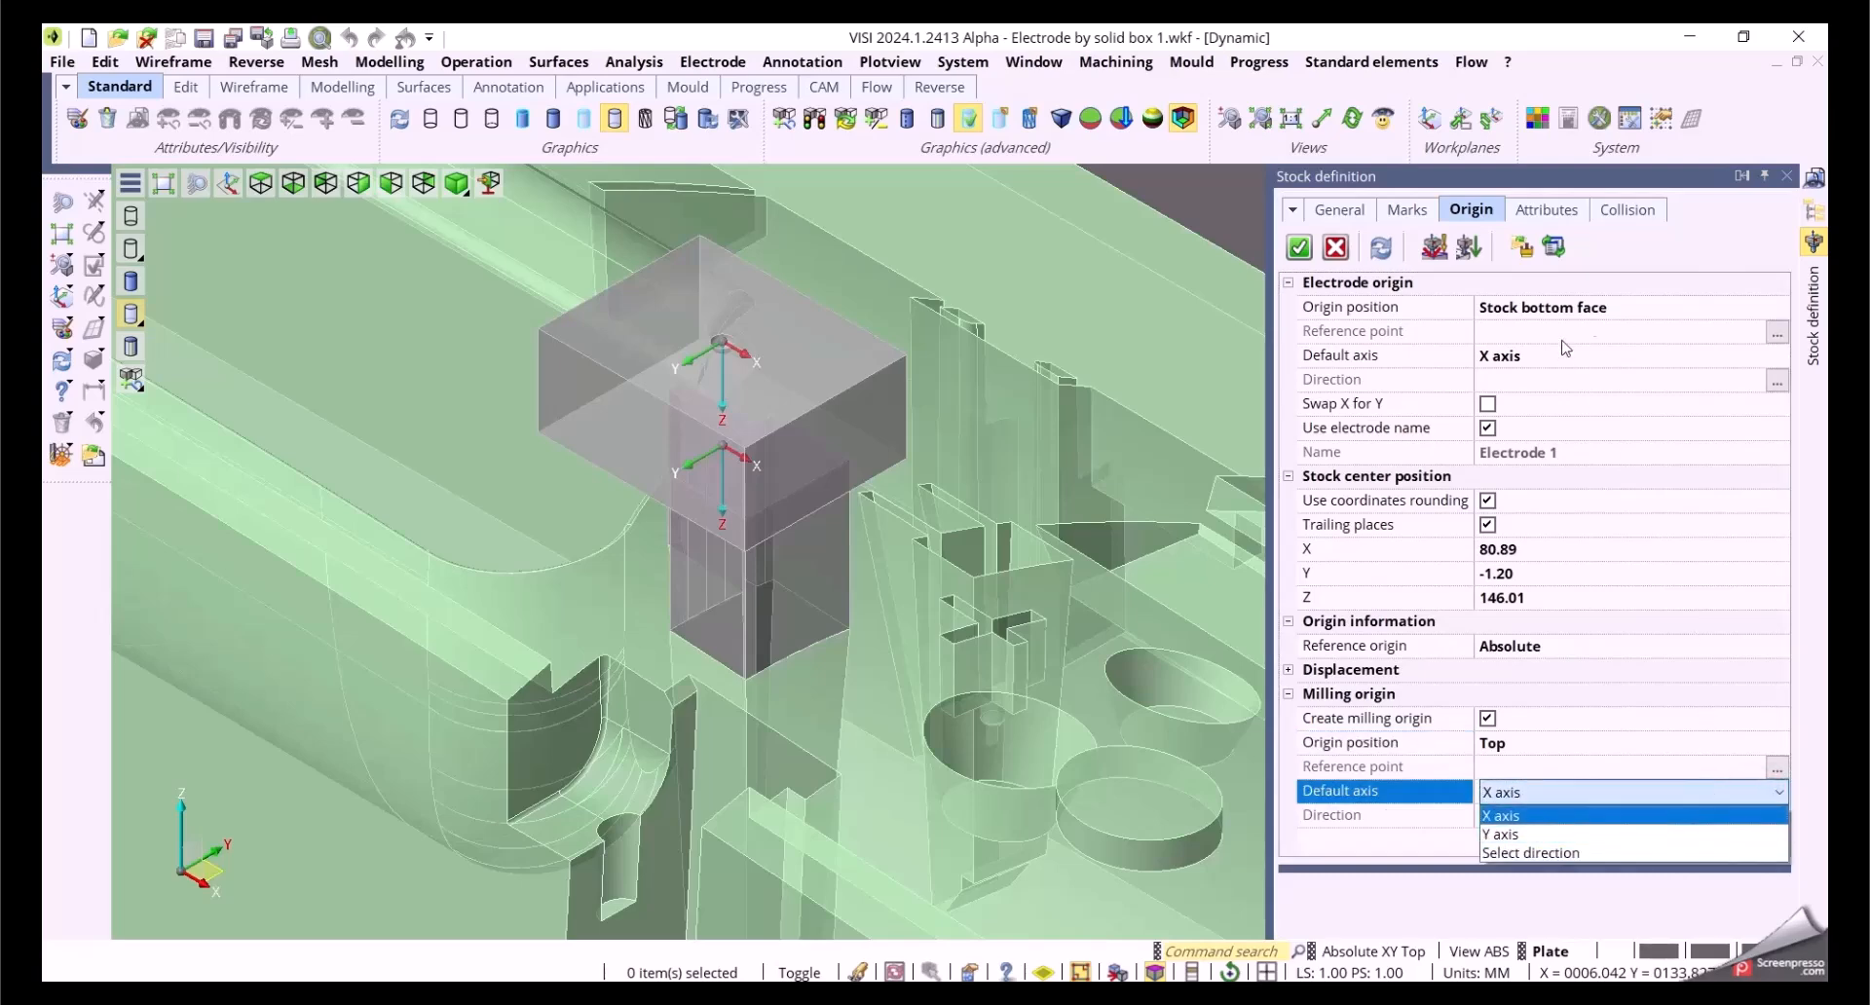
{"action": "left_click", "coordinate": [1697, 252]}
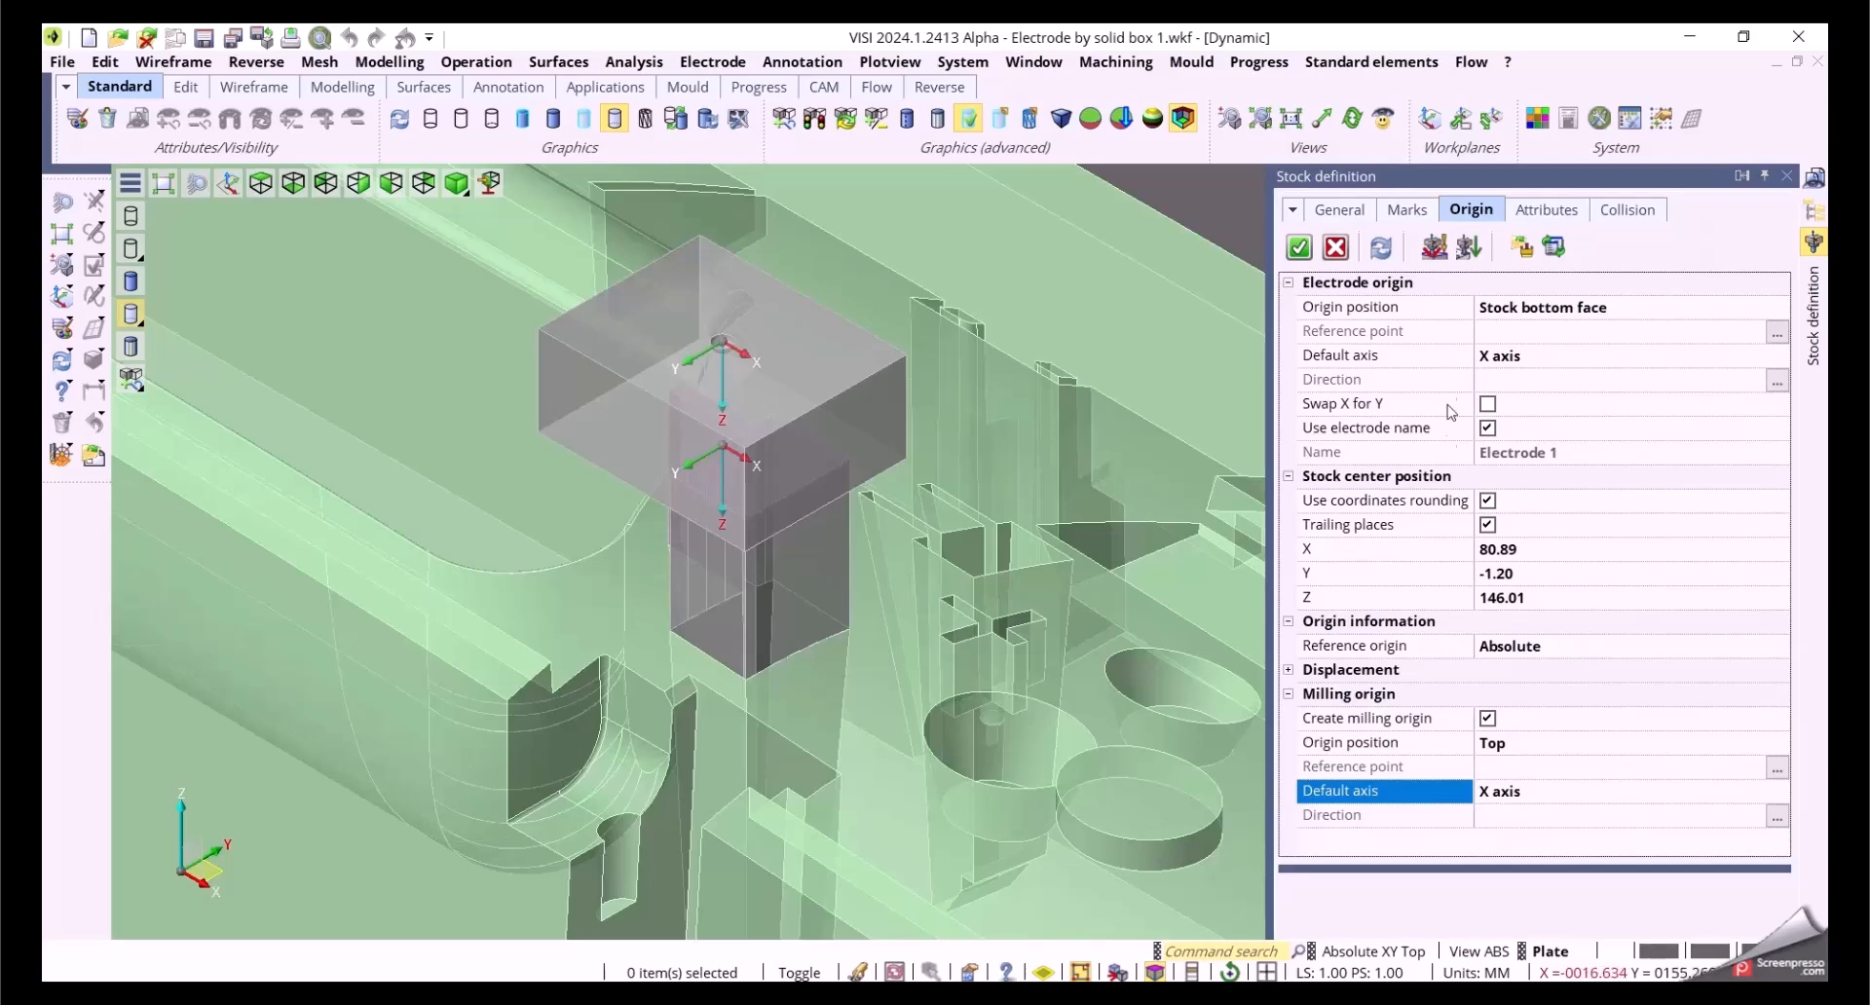
{"action": "left_click", "coordinate": [1298, 247]}
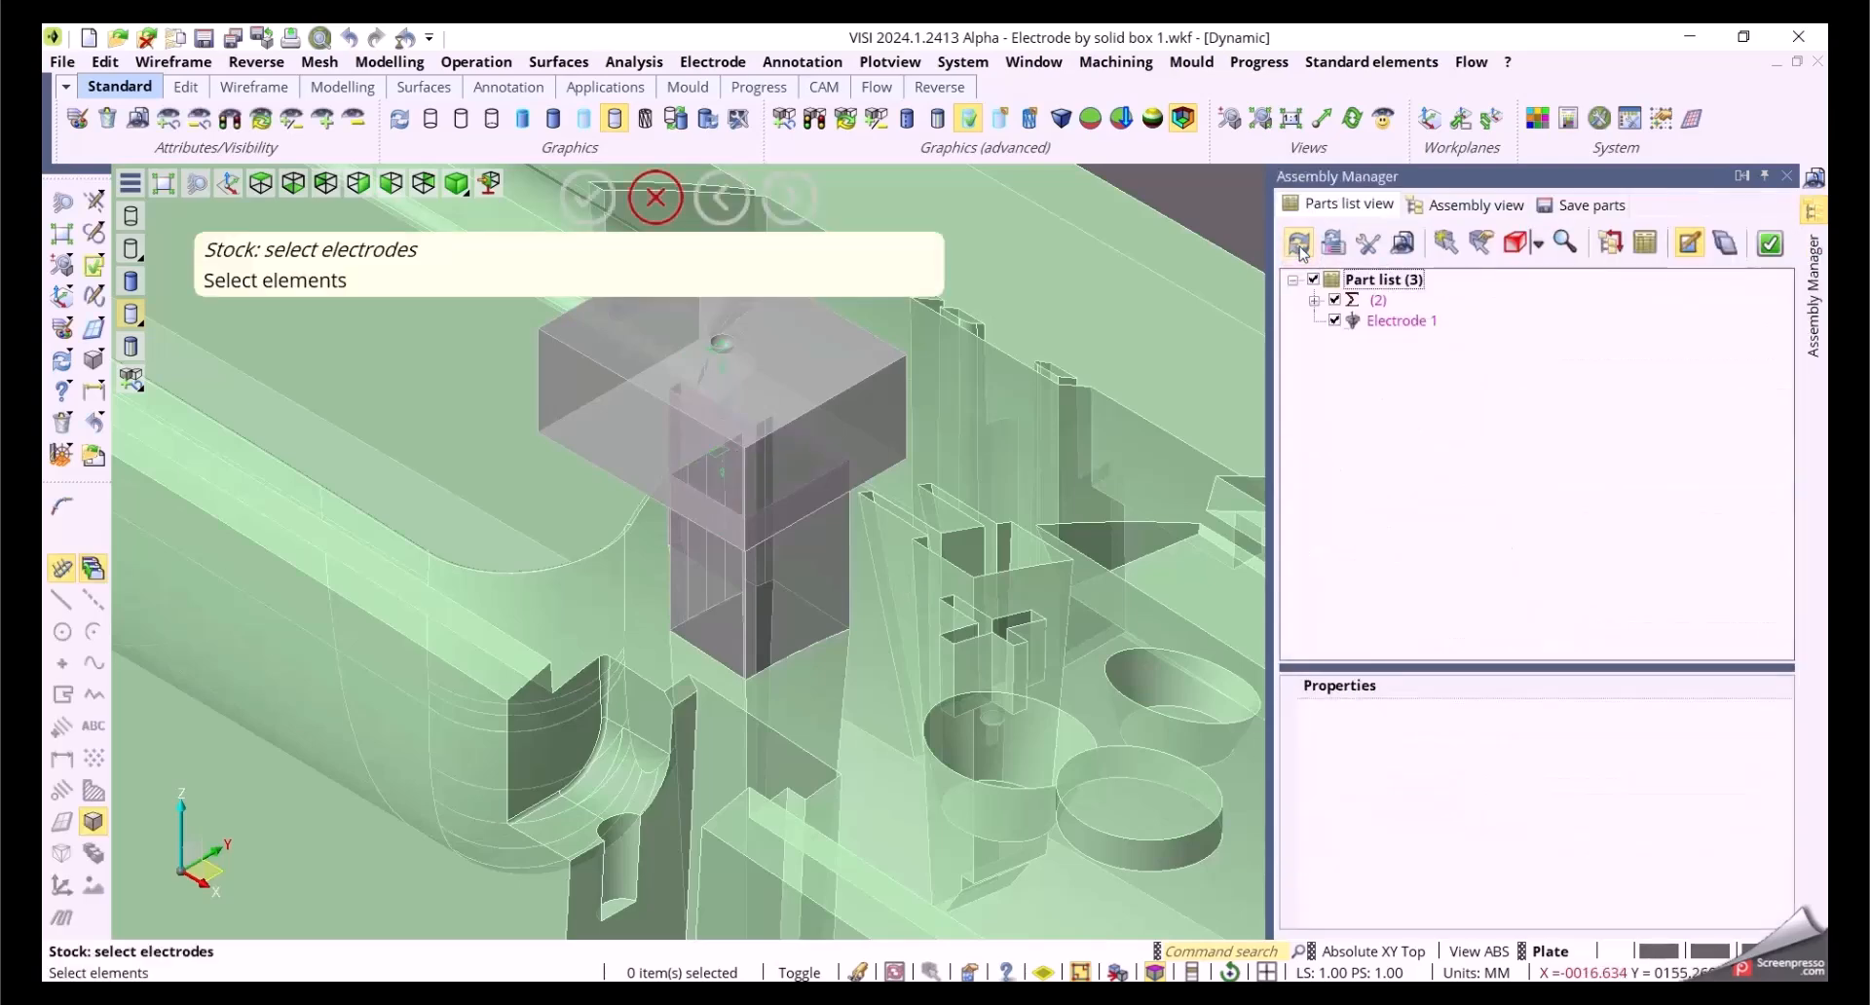
{"action": "key", "text": "Escape"}
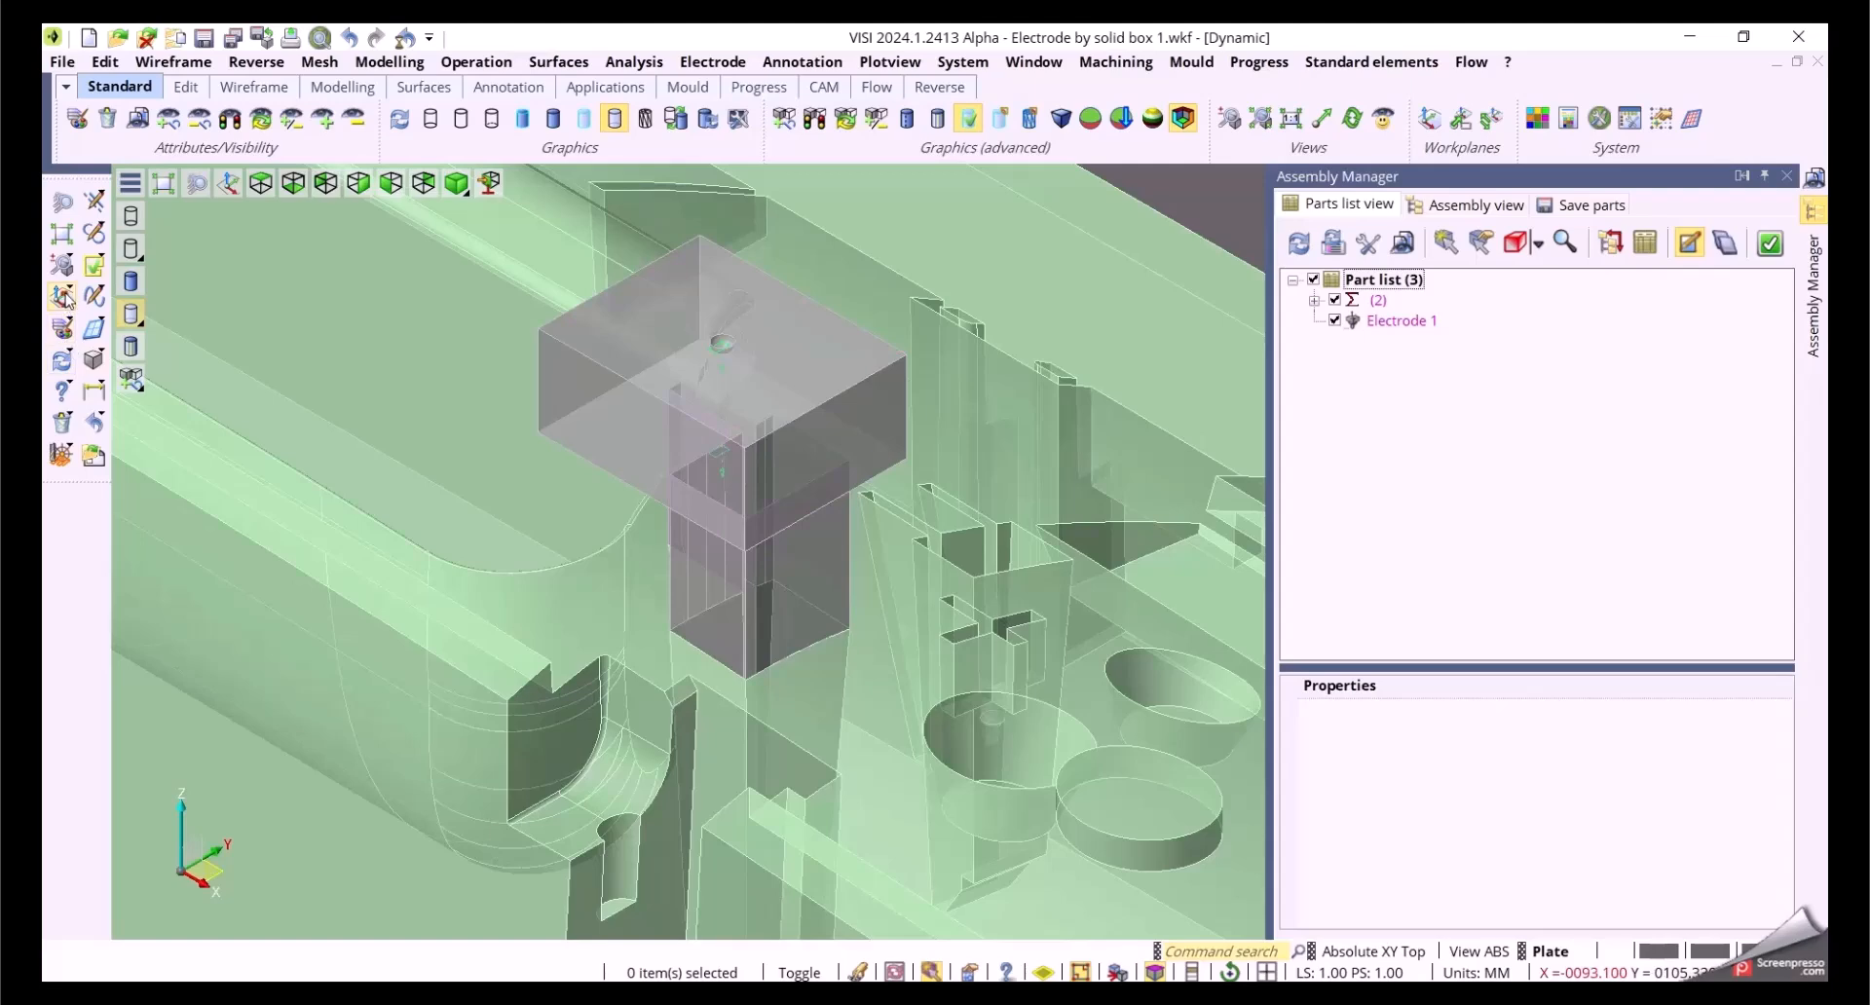
Step: Examine the positions of the Electrode 1 and Electrode 1.Milling workplanes in the workplane list
{"action": "left_click", "coordinate": [61, 295]}
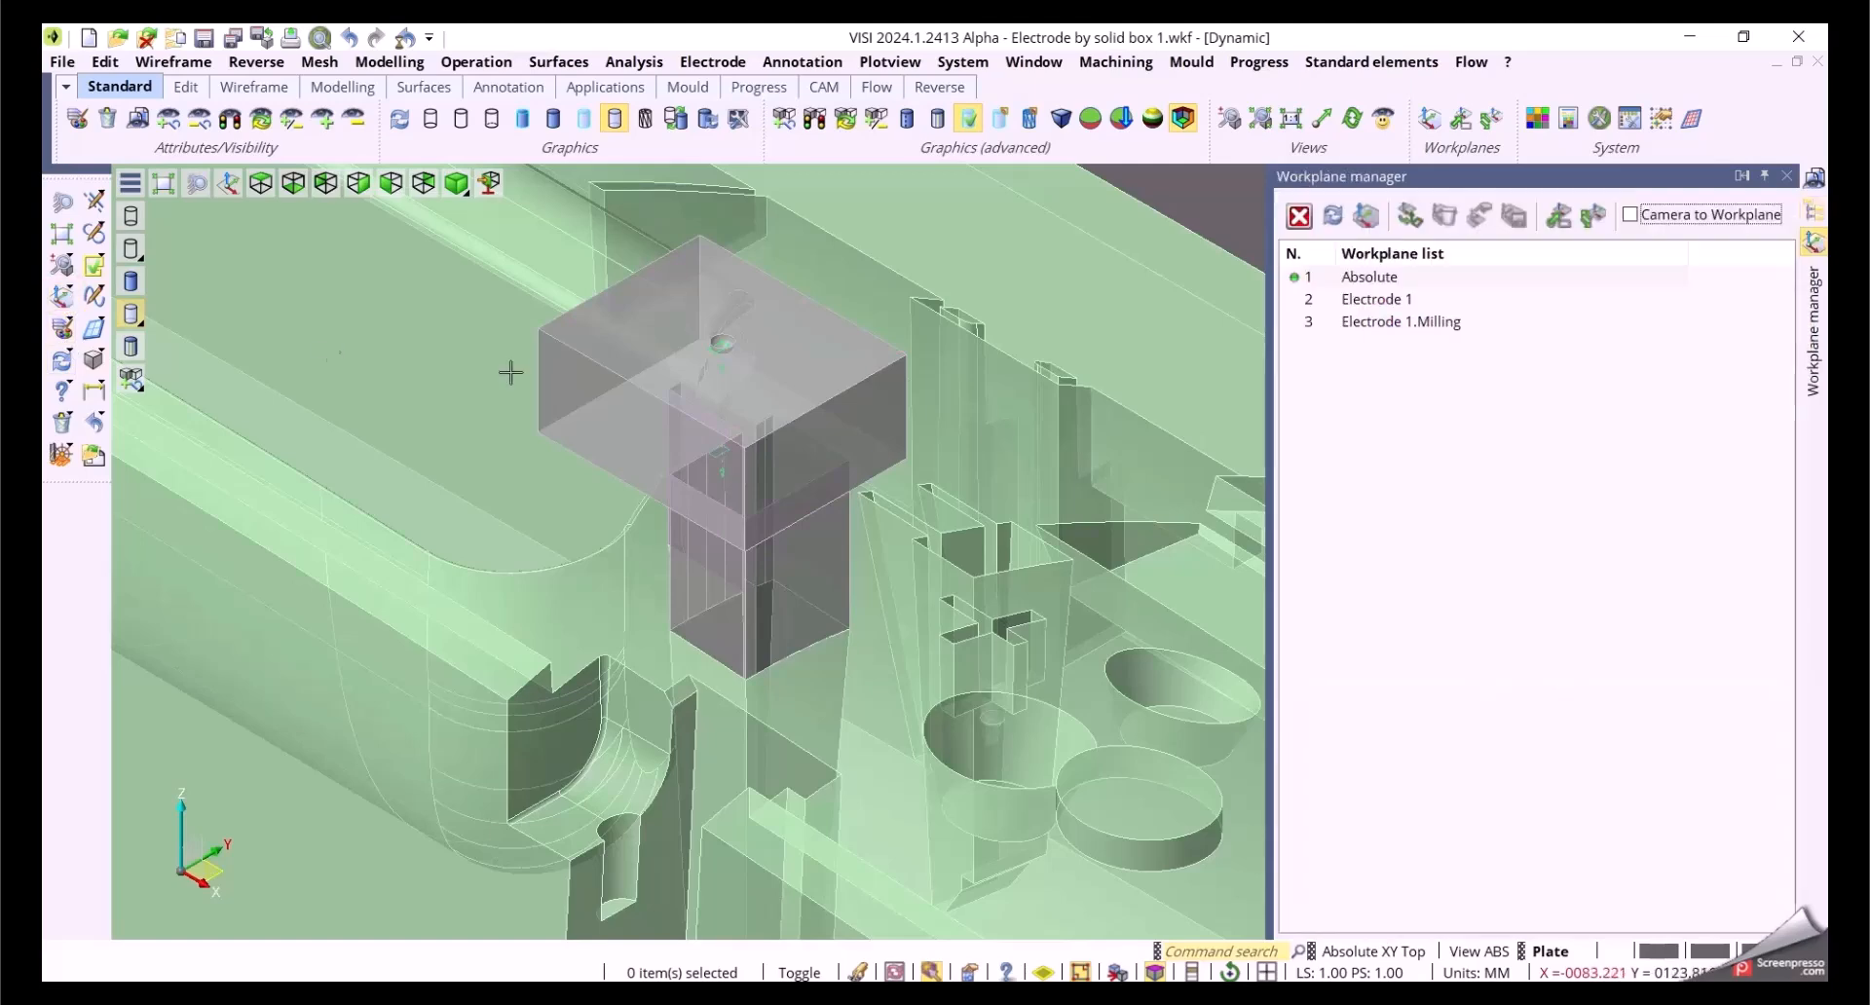
{"action": "left_click", "coordinate": [1382, 300]}
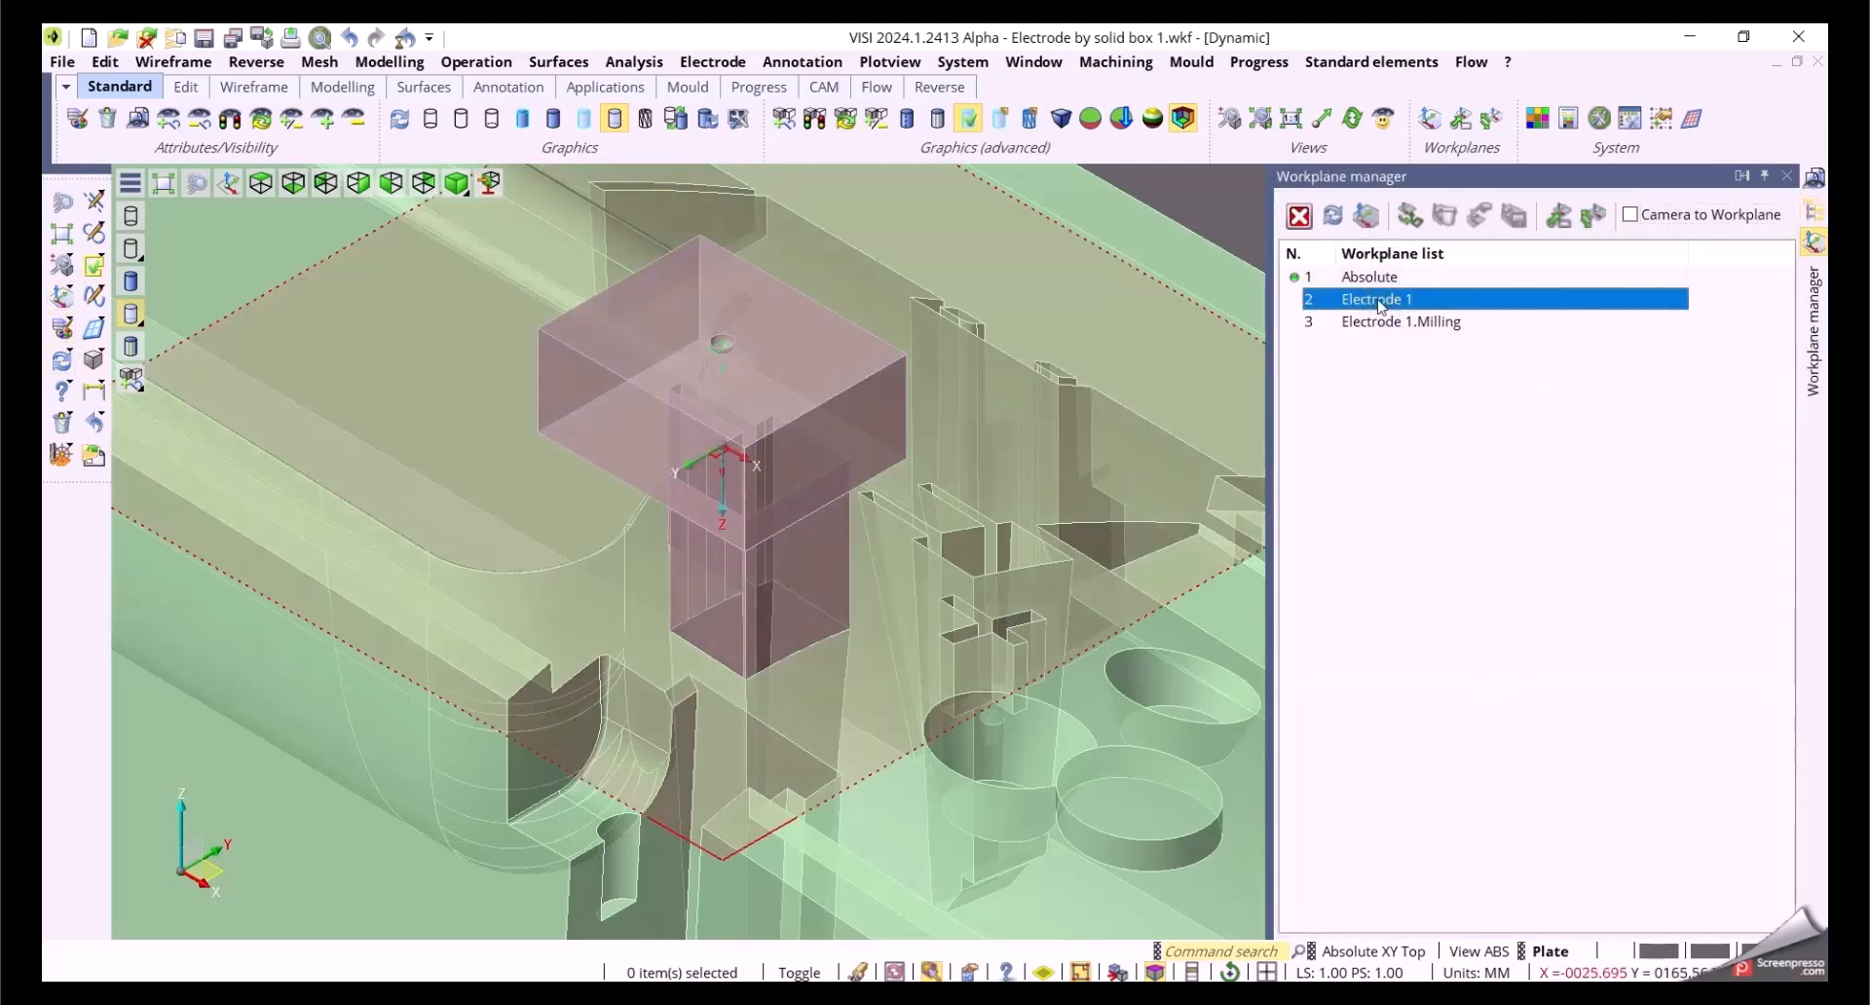
{"action": "left_click", "coordinate": [1383, 322]}
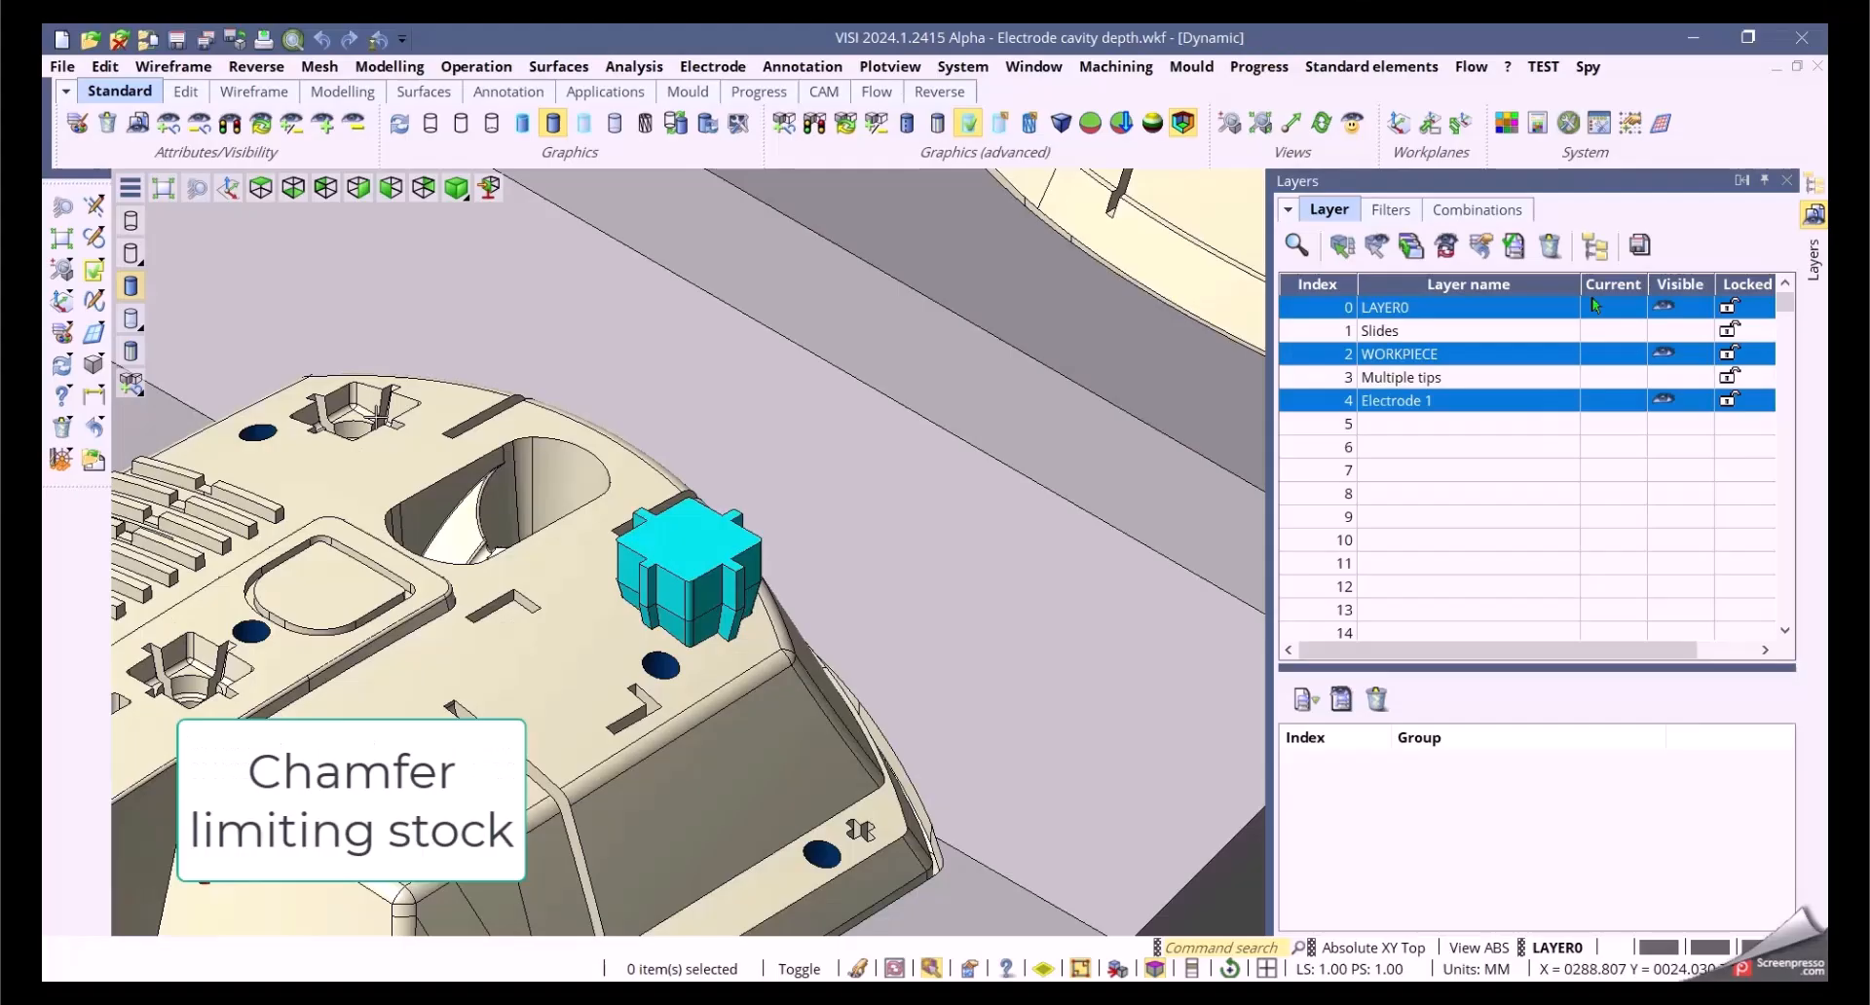
Step: Start a stock definition for the cyan electrode with the workpiece as collision body and review its general parameters
{"action": "left_click", "coordinate": [721, 71]}
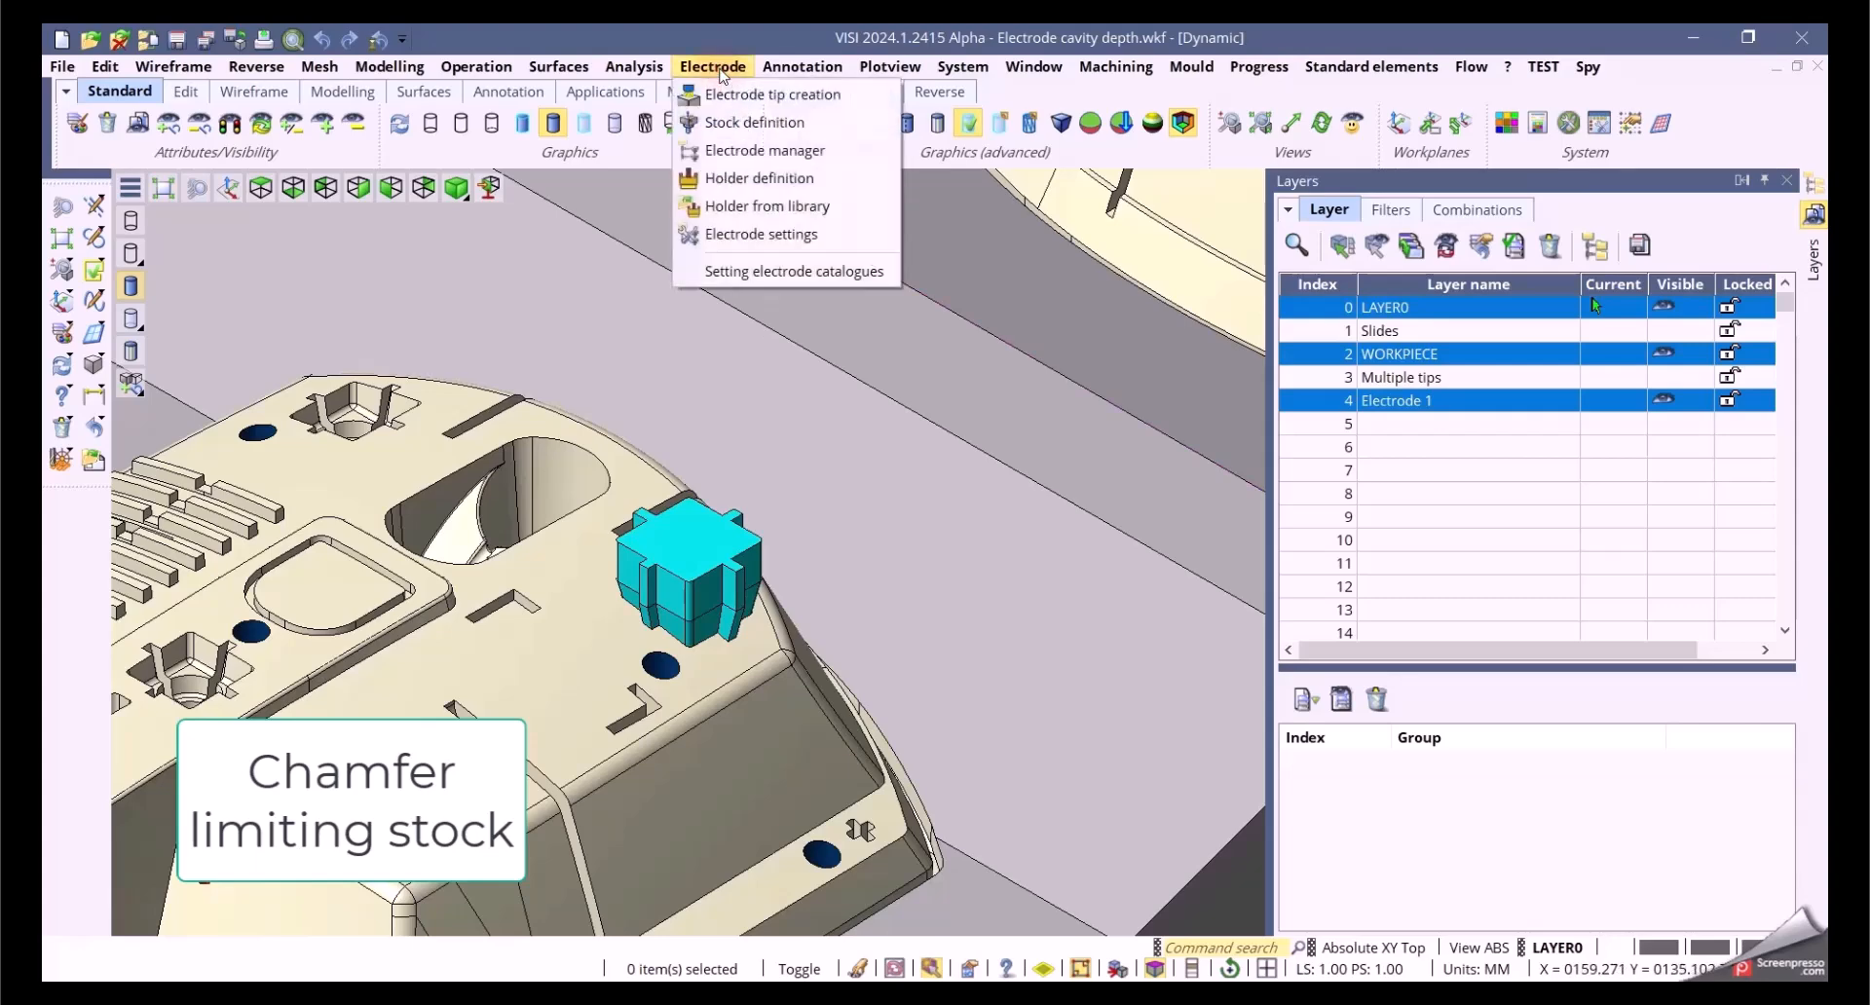
{"action": "left_click", "coordinate": [742, 123]}
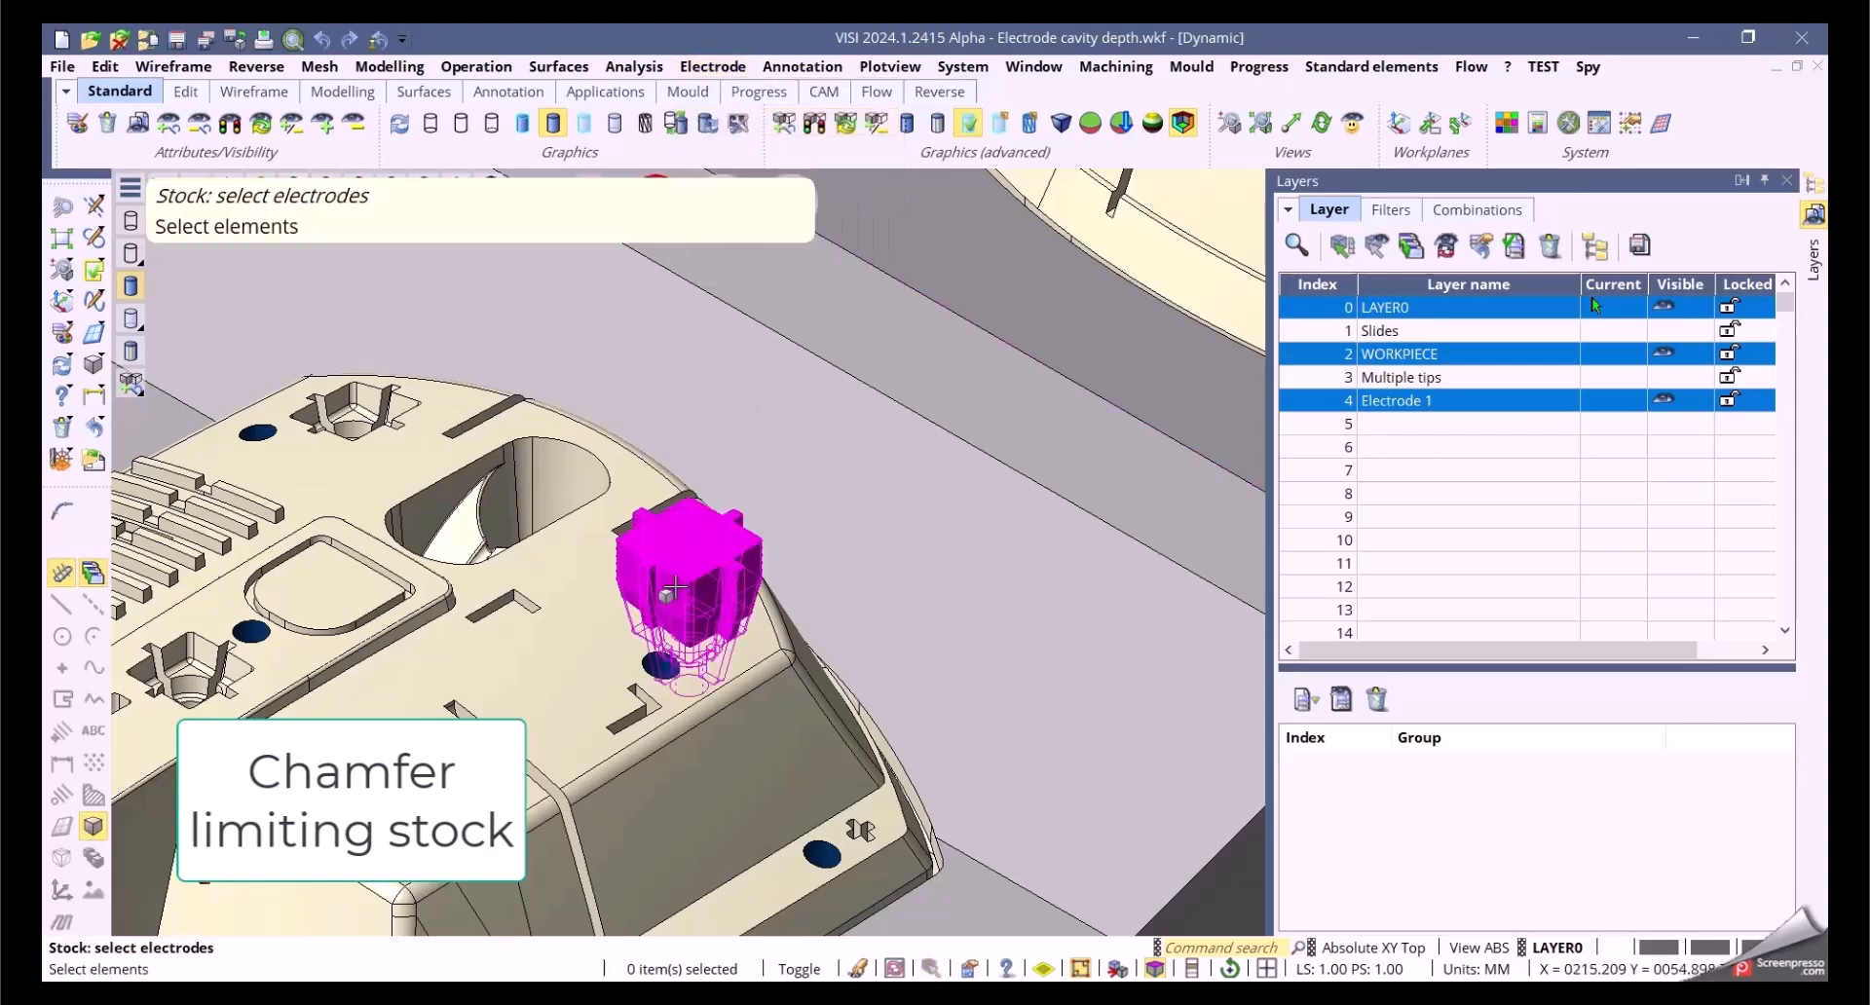
{"action": "left_click", "coordinate": [675, 585]}
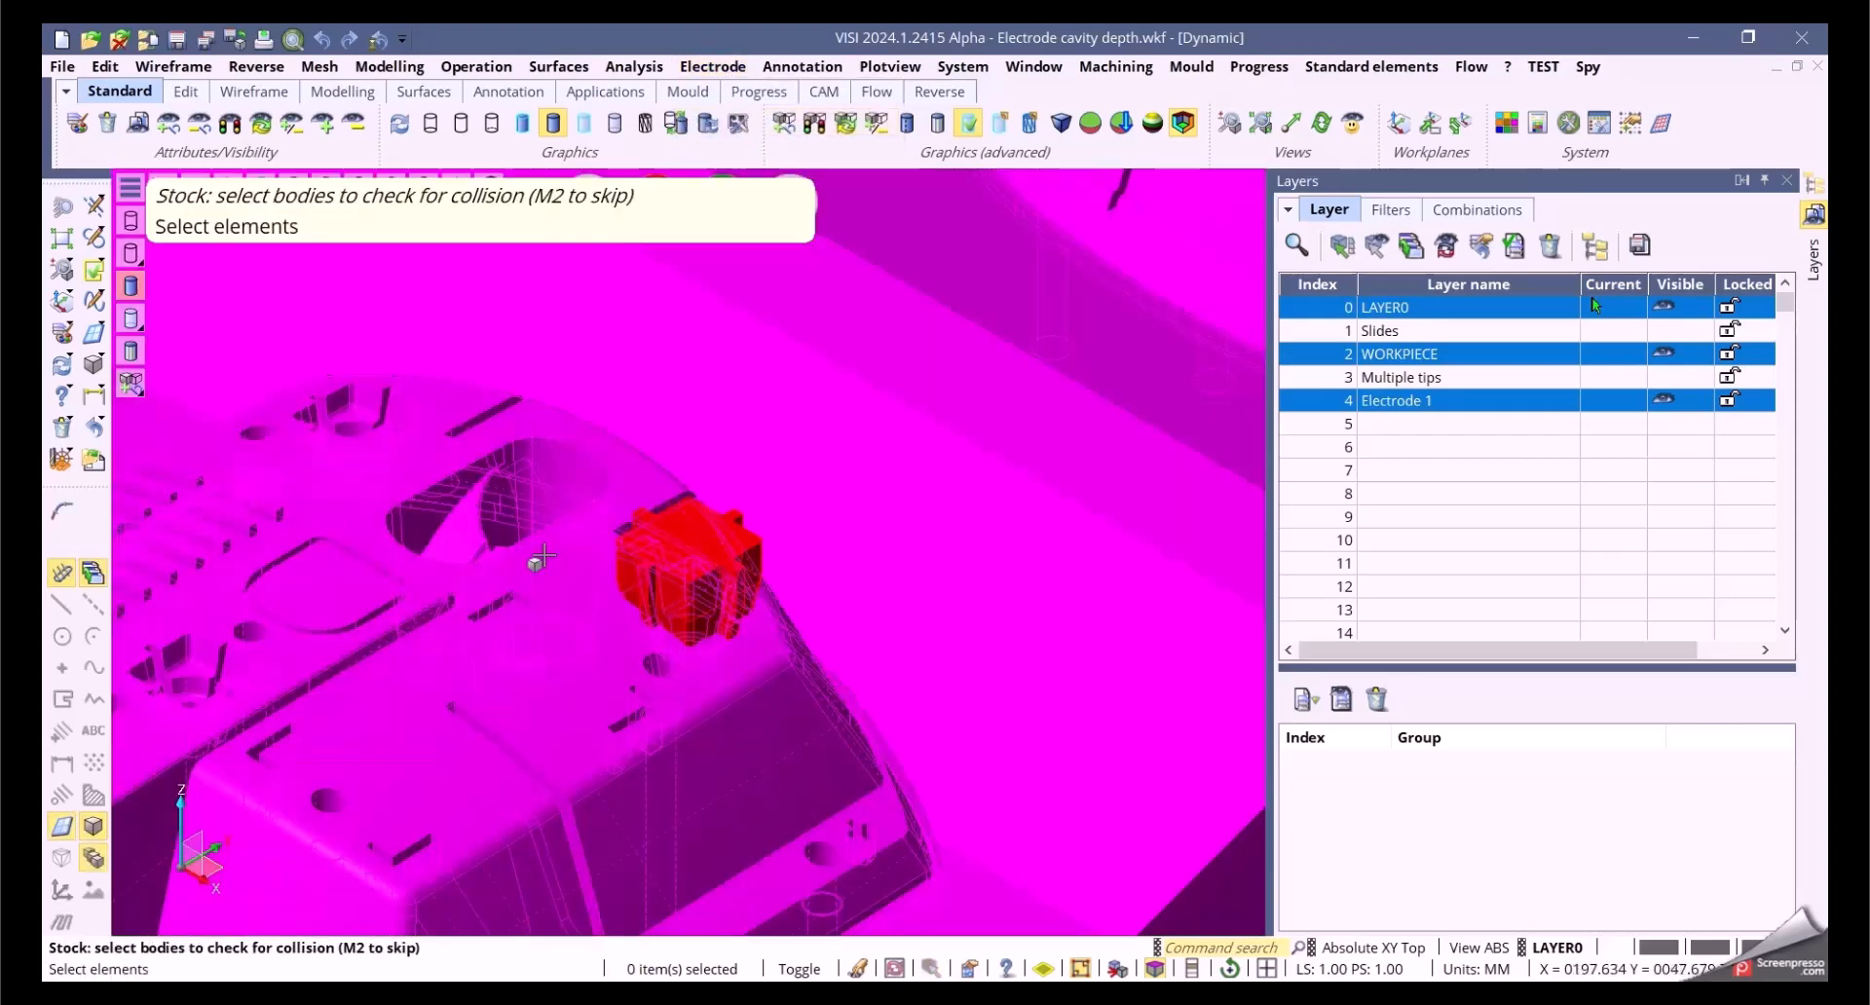
{"action": "left_click", "coordinate": [612, 563]}
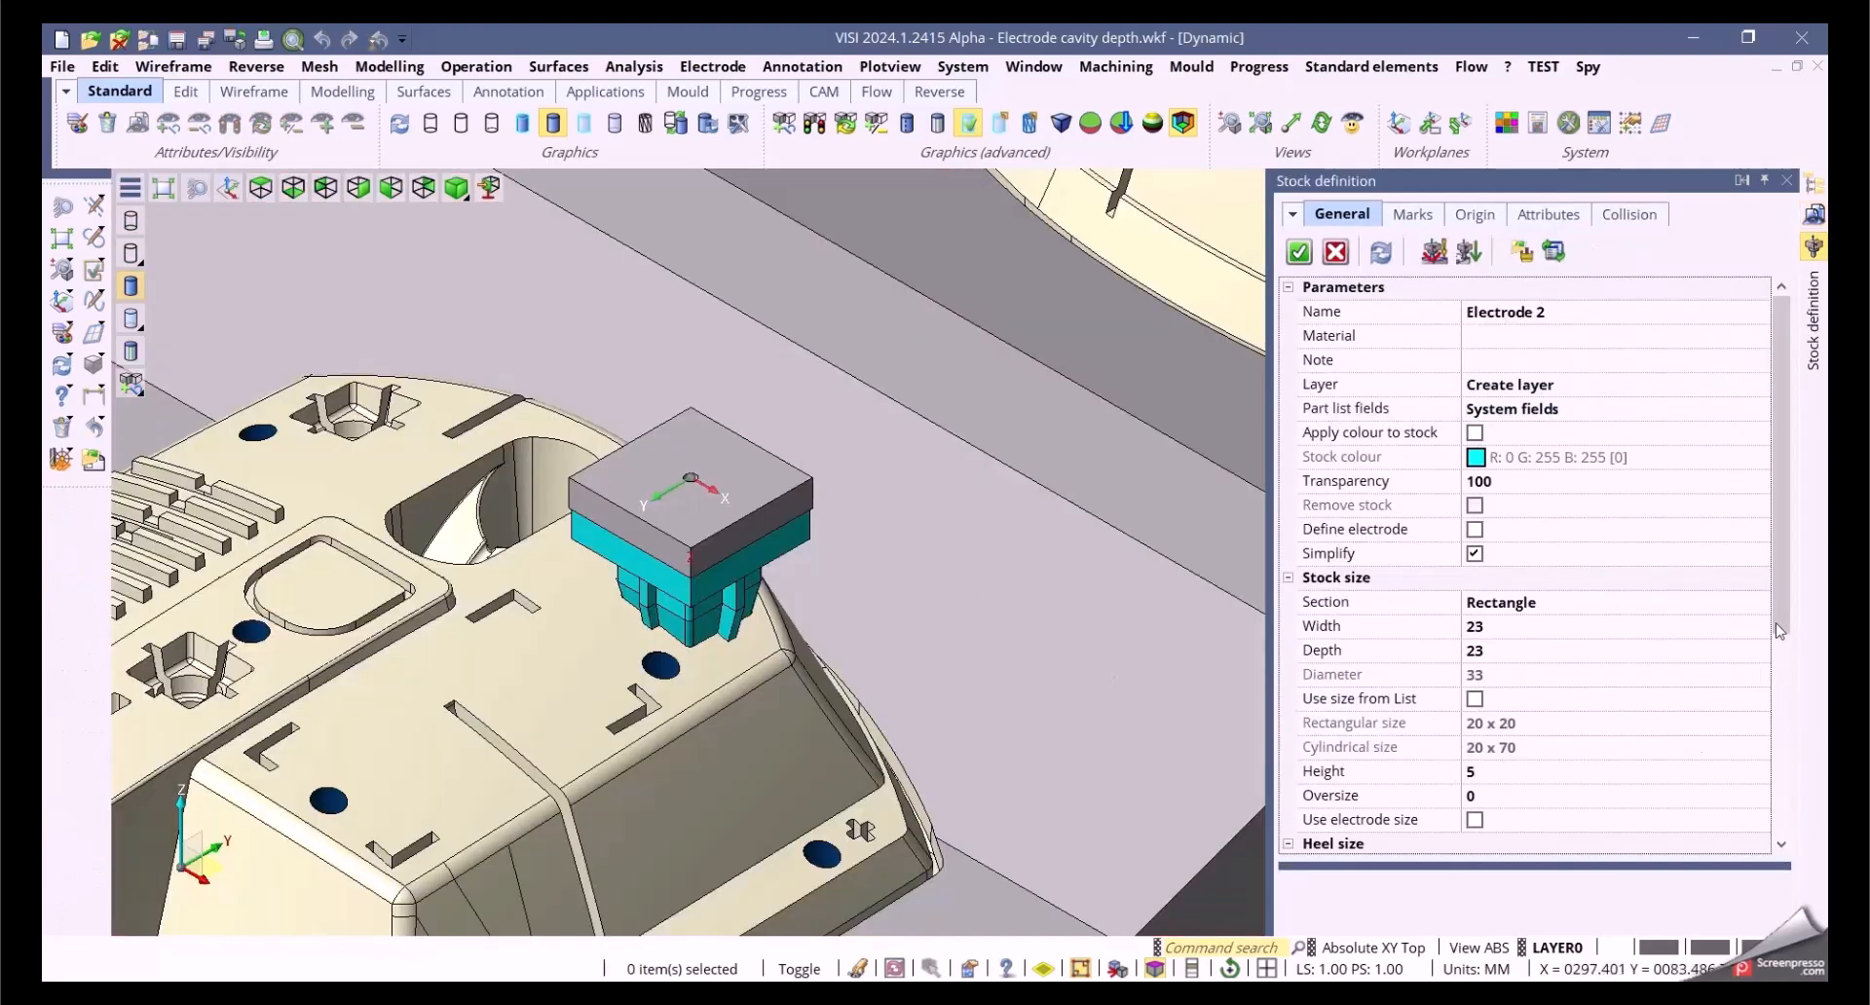
{"action": "scroll", "coordinate": [1779, 640], "scroll_direction": "down", "scroll_amount": 4}
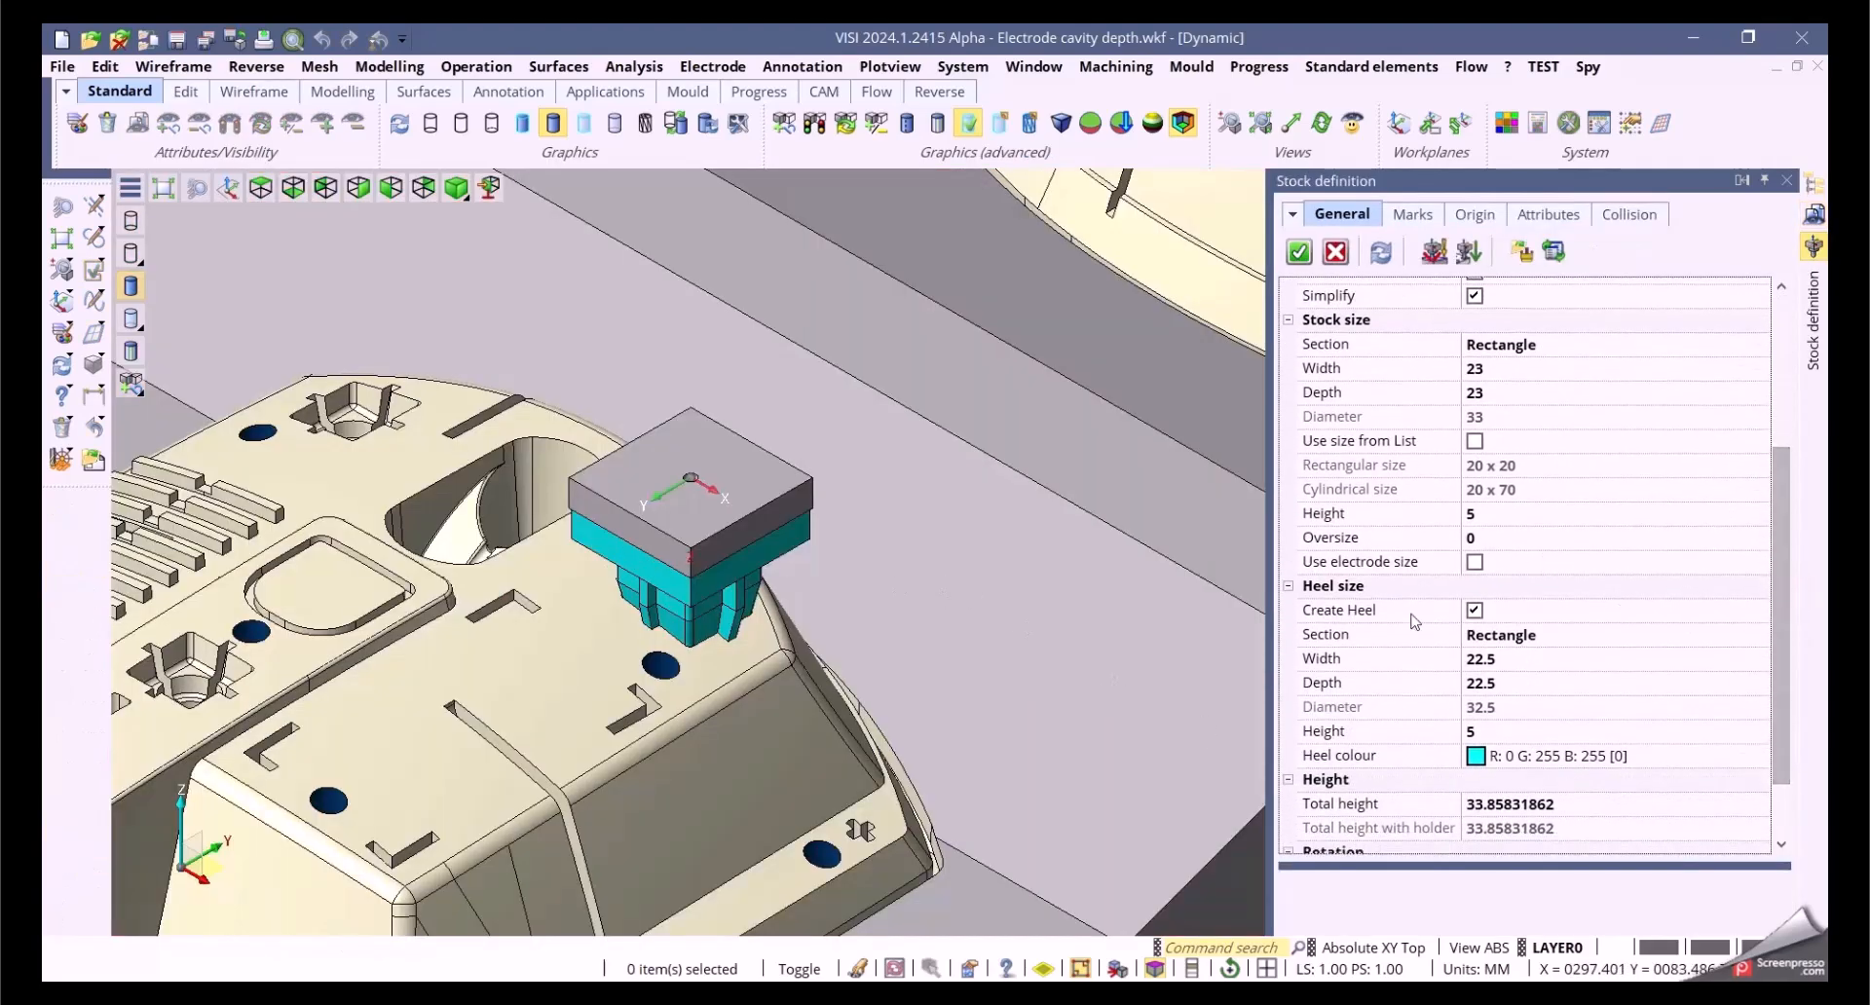
{"action": "left_click_drag", "start_coordinate": [1779, 740], "coordinate": [1797, 538]}
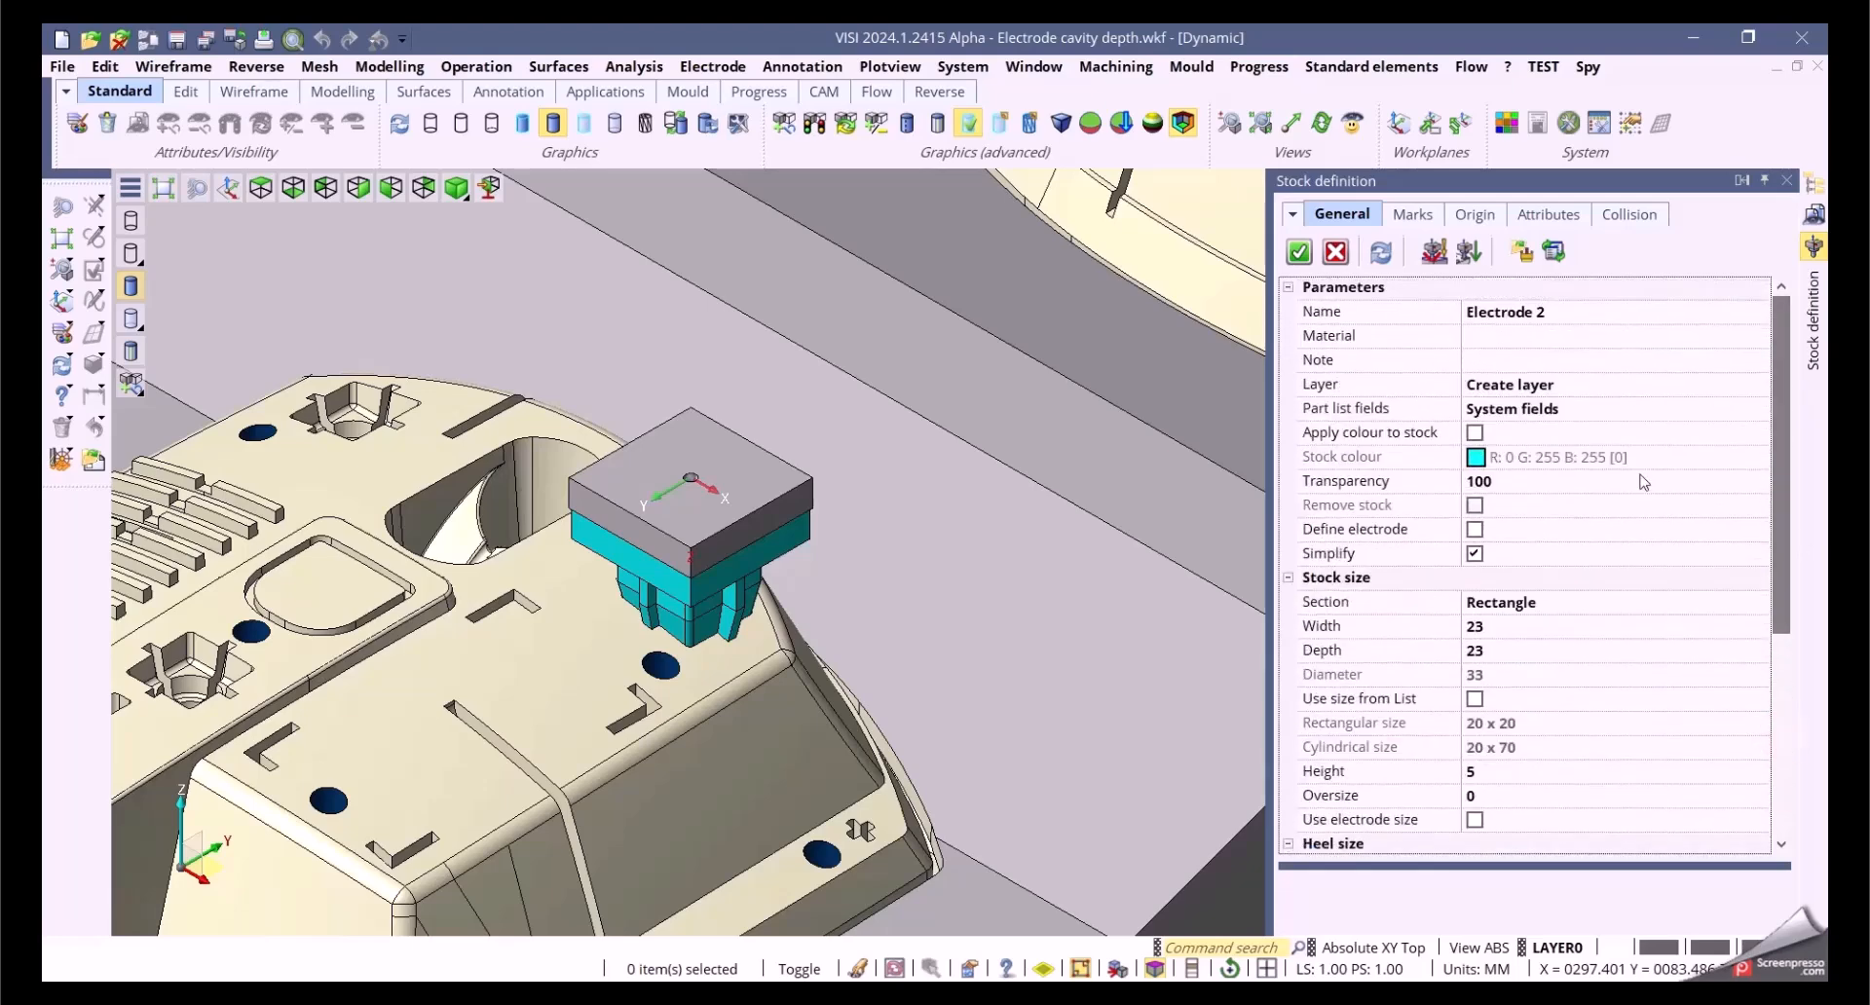
Step: Set the marks mode of the Electrode 2 stock to Create on stock
{"action": "left_click", "coordinate": [1410, 215]}
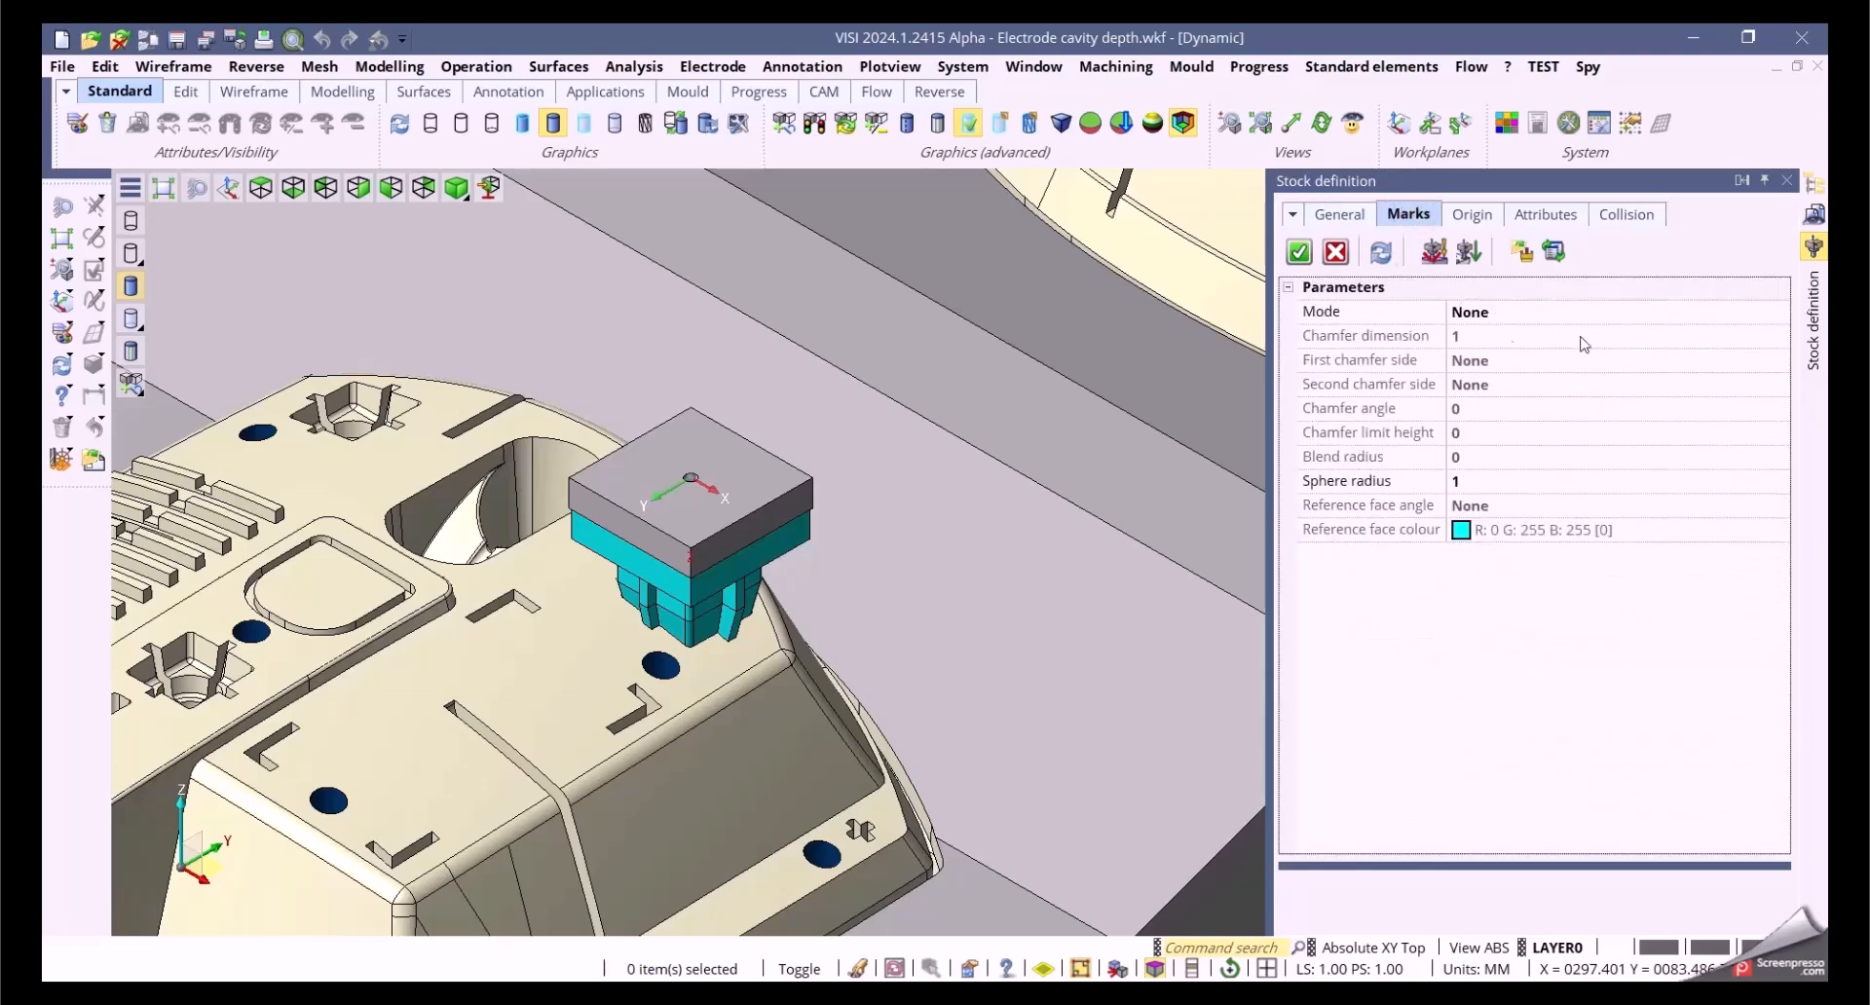
{"action": "left_click", "coordinate": [1783, 315]}
{"action": "left_click", "coordinate": [1781, 313]}
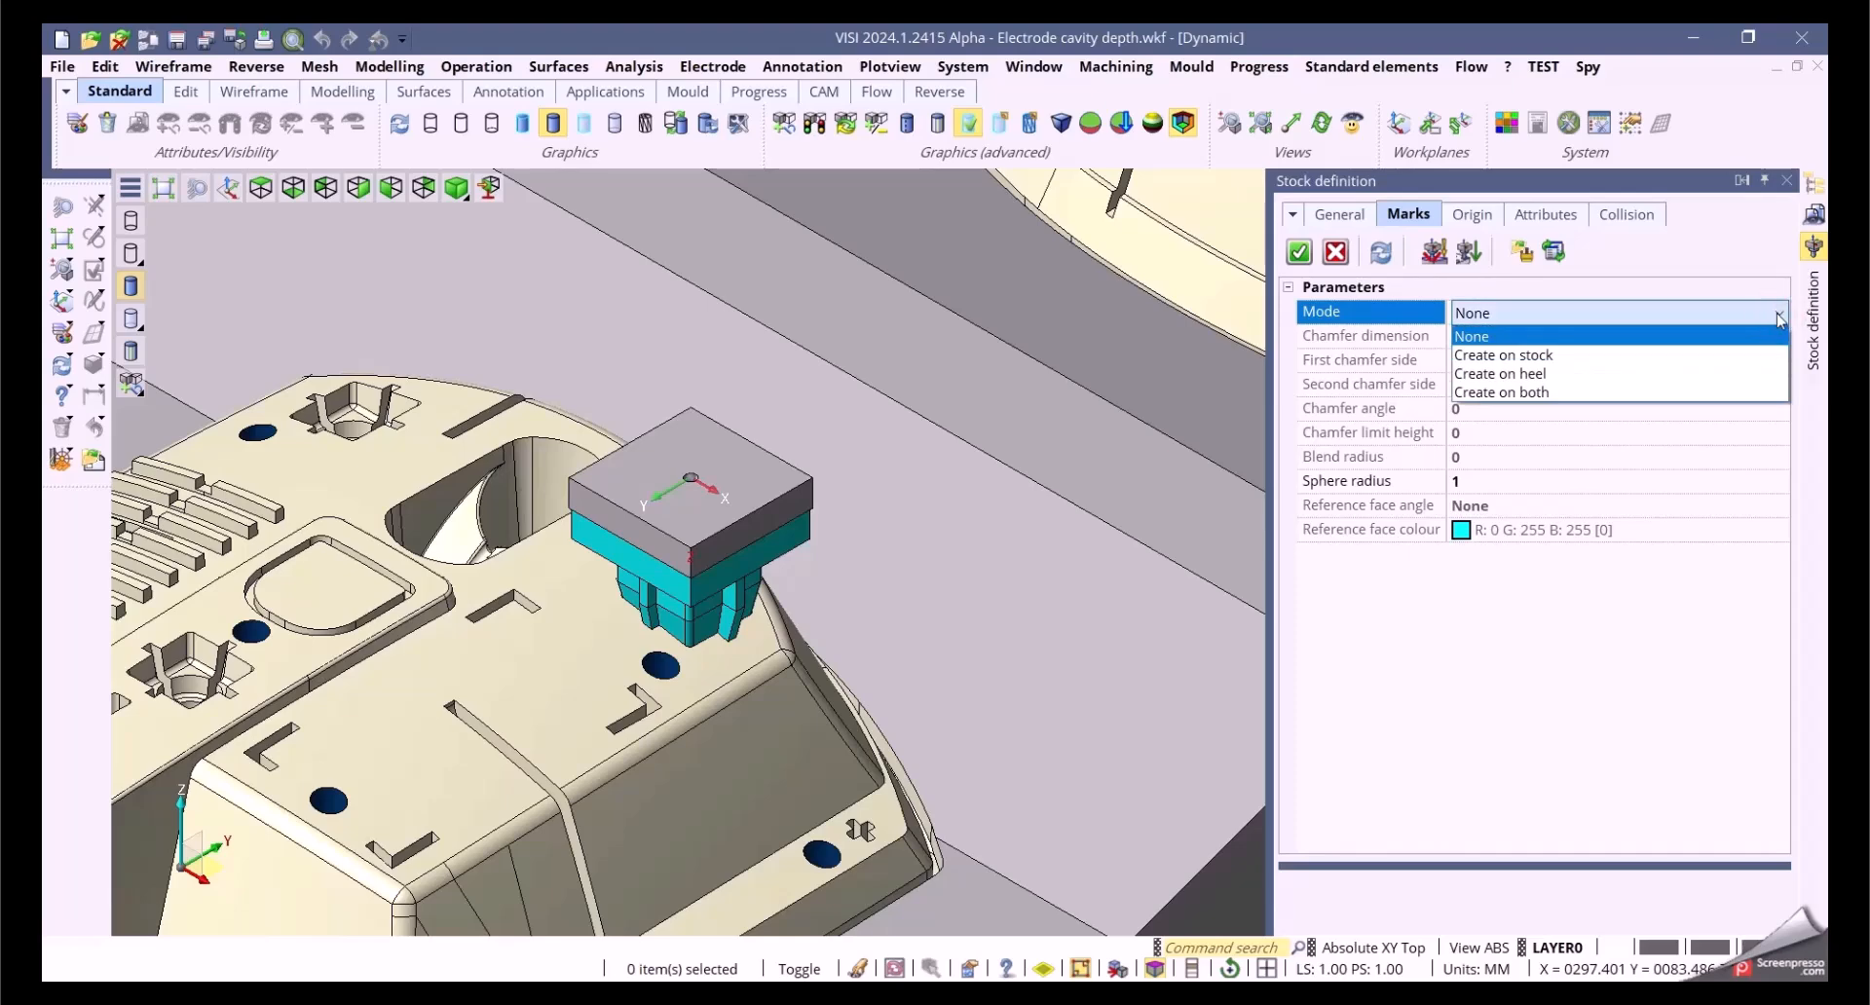
{"action": "left_click", "coordinate": [1539, 355]}
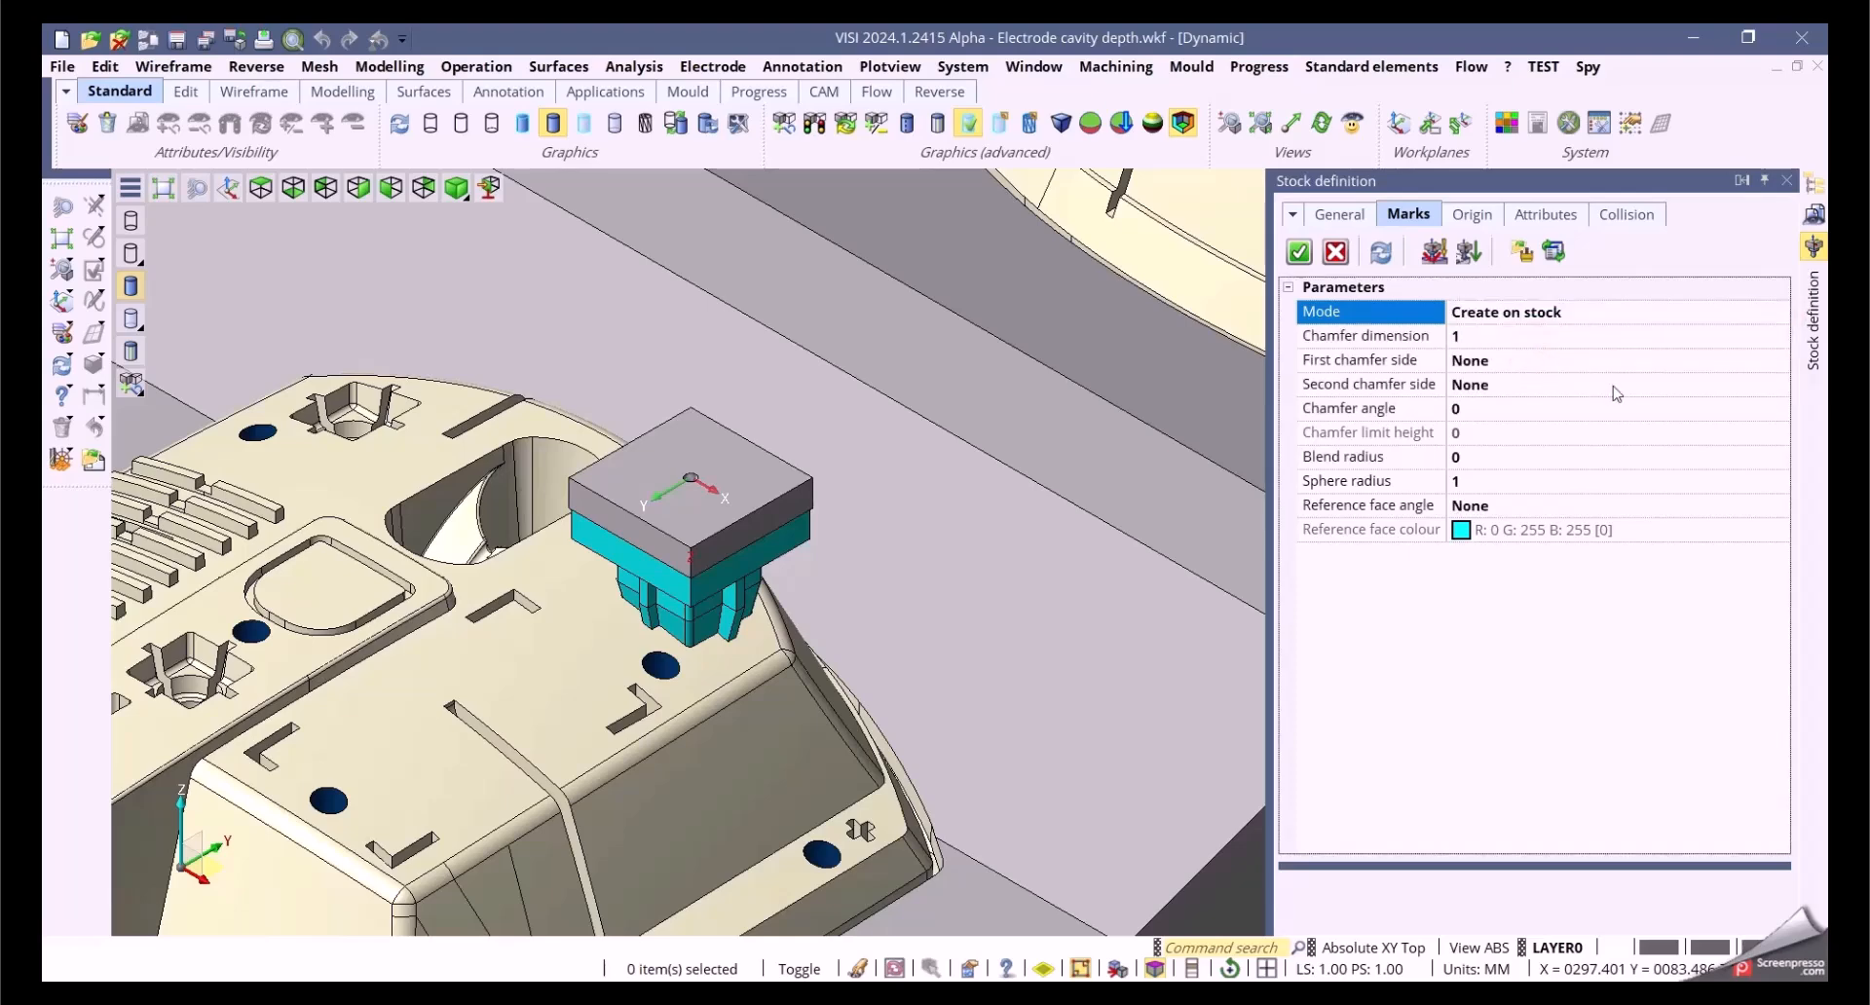
Step: Set the stock's first chamfer side to 1 and its chamfer dimension to 3
{"action": "left_click", "coordinate": [1785, 362]}
{"action": "left_click", "coordinate": [1783, 363]}
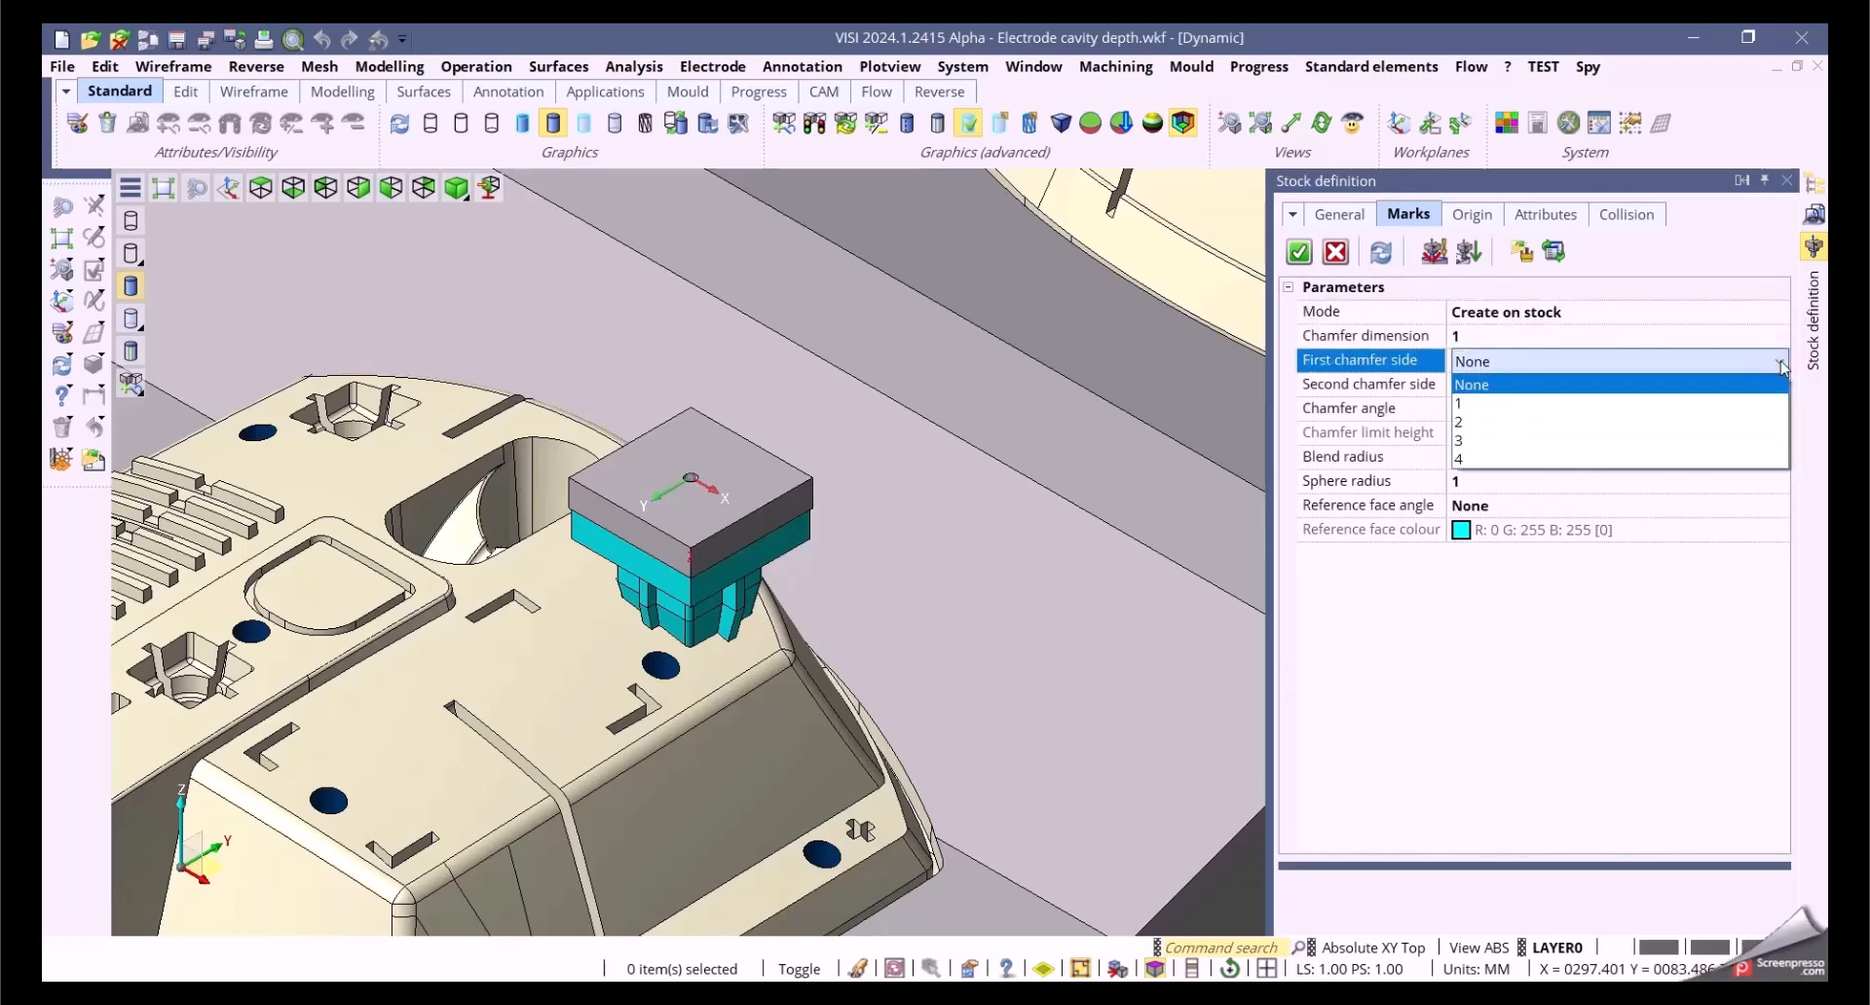
{"action": "left_click", "coordinate": [1516, 403]}
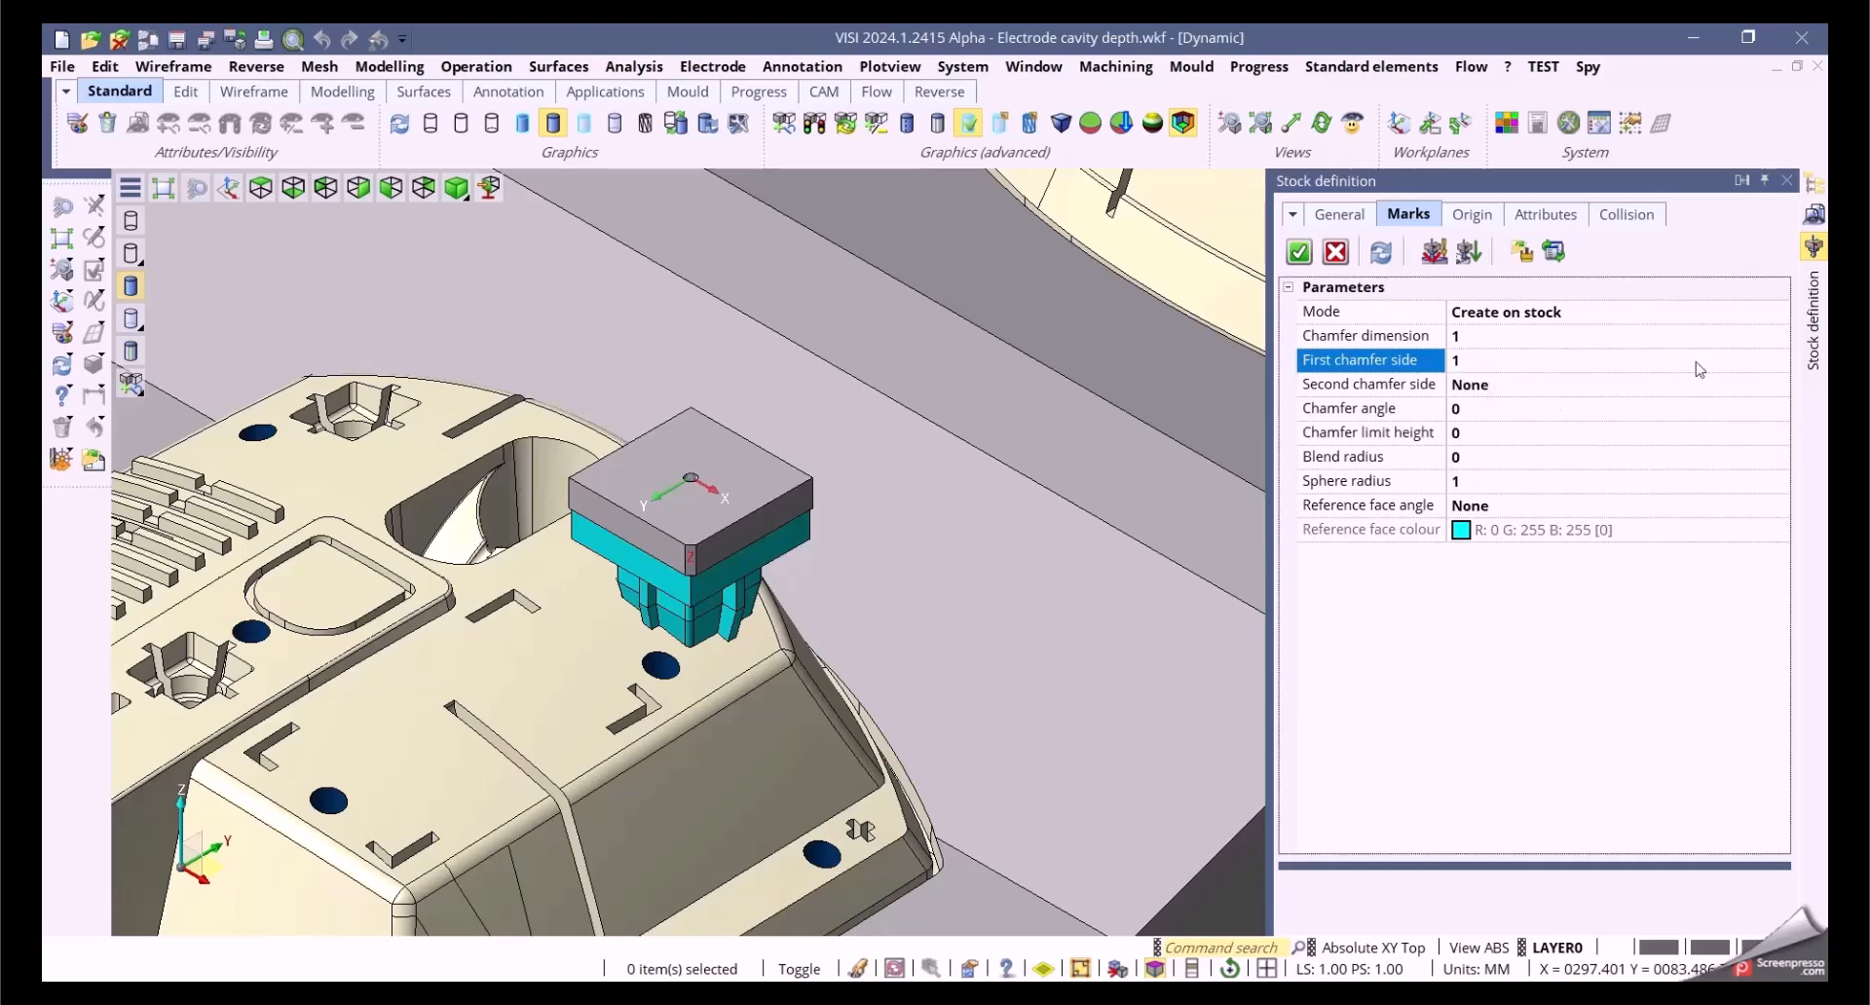
{"action": "left_click", "coordinate": [1724, 341]}
{"action": "left_click", "coordinate": [1781, 337]}
{"action": "left_click", "coordinate": [1781, 337]}
Step: Set the height of the Electrode 2 stock to 25
{"action": "left_click", "coordinate": [1342, 215]}
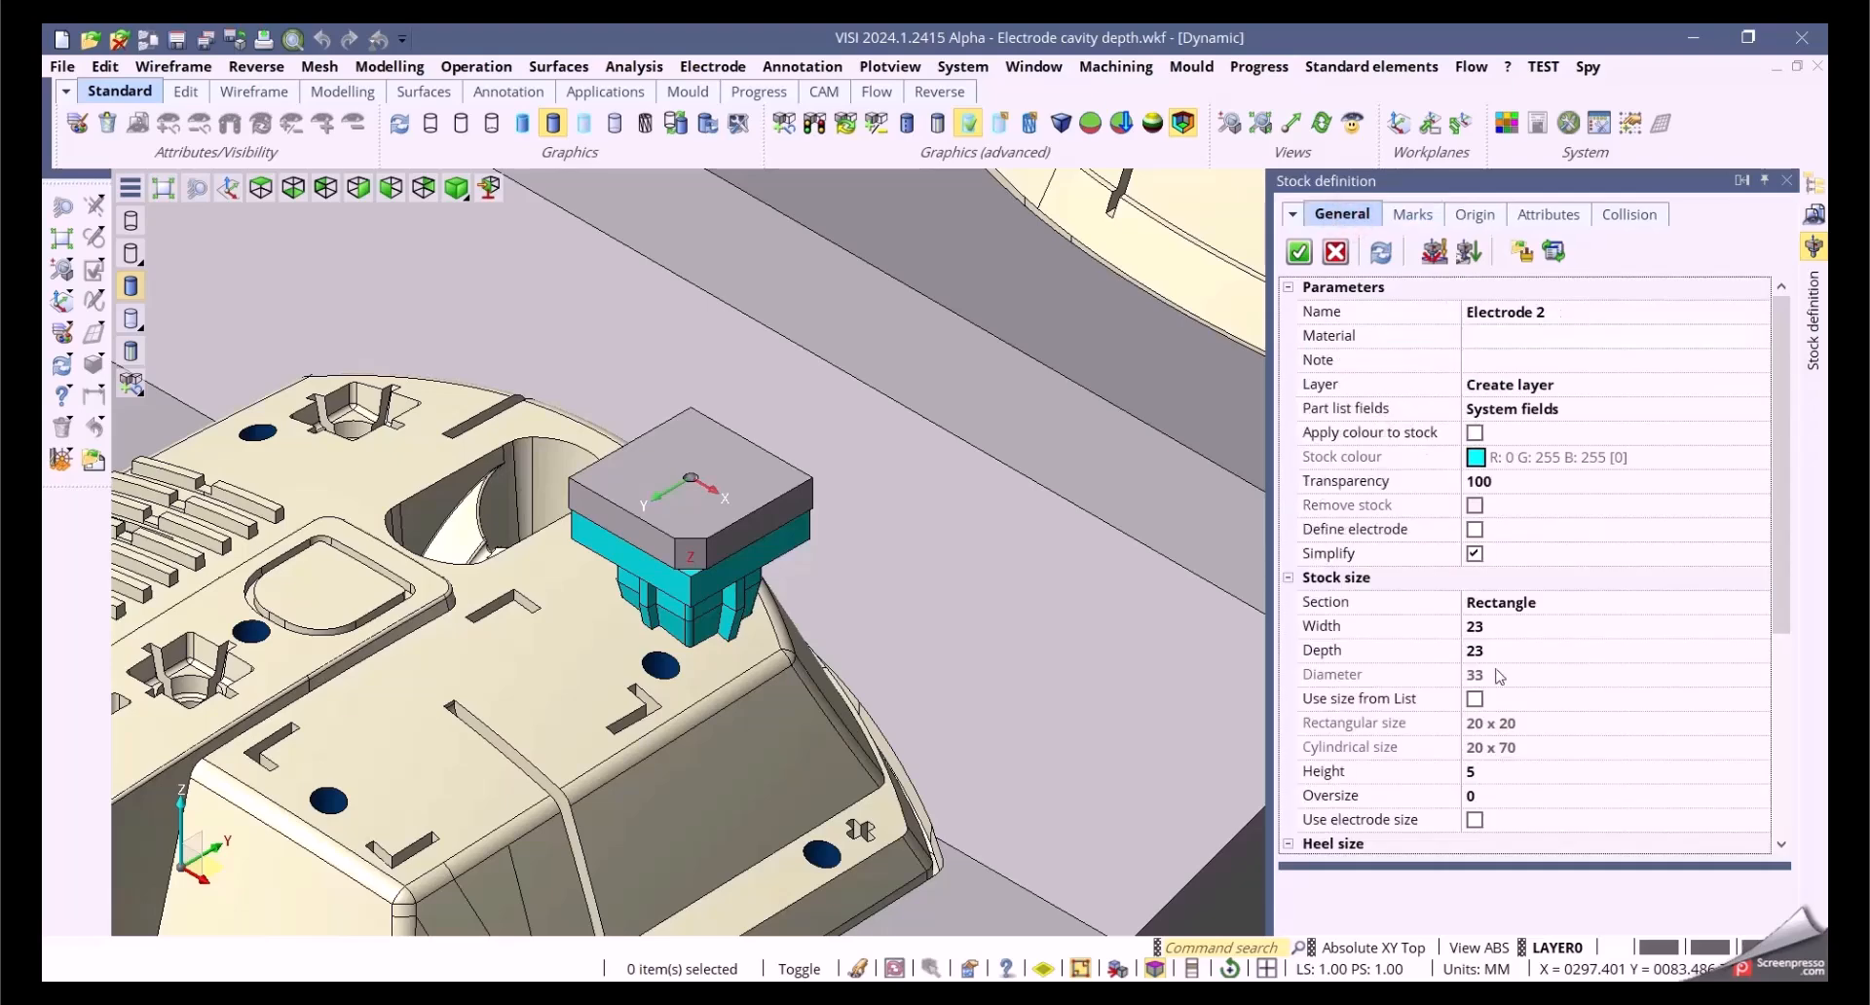
{"action": "left_click", "coordinate": [1495, 774]}
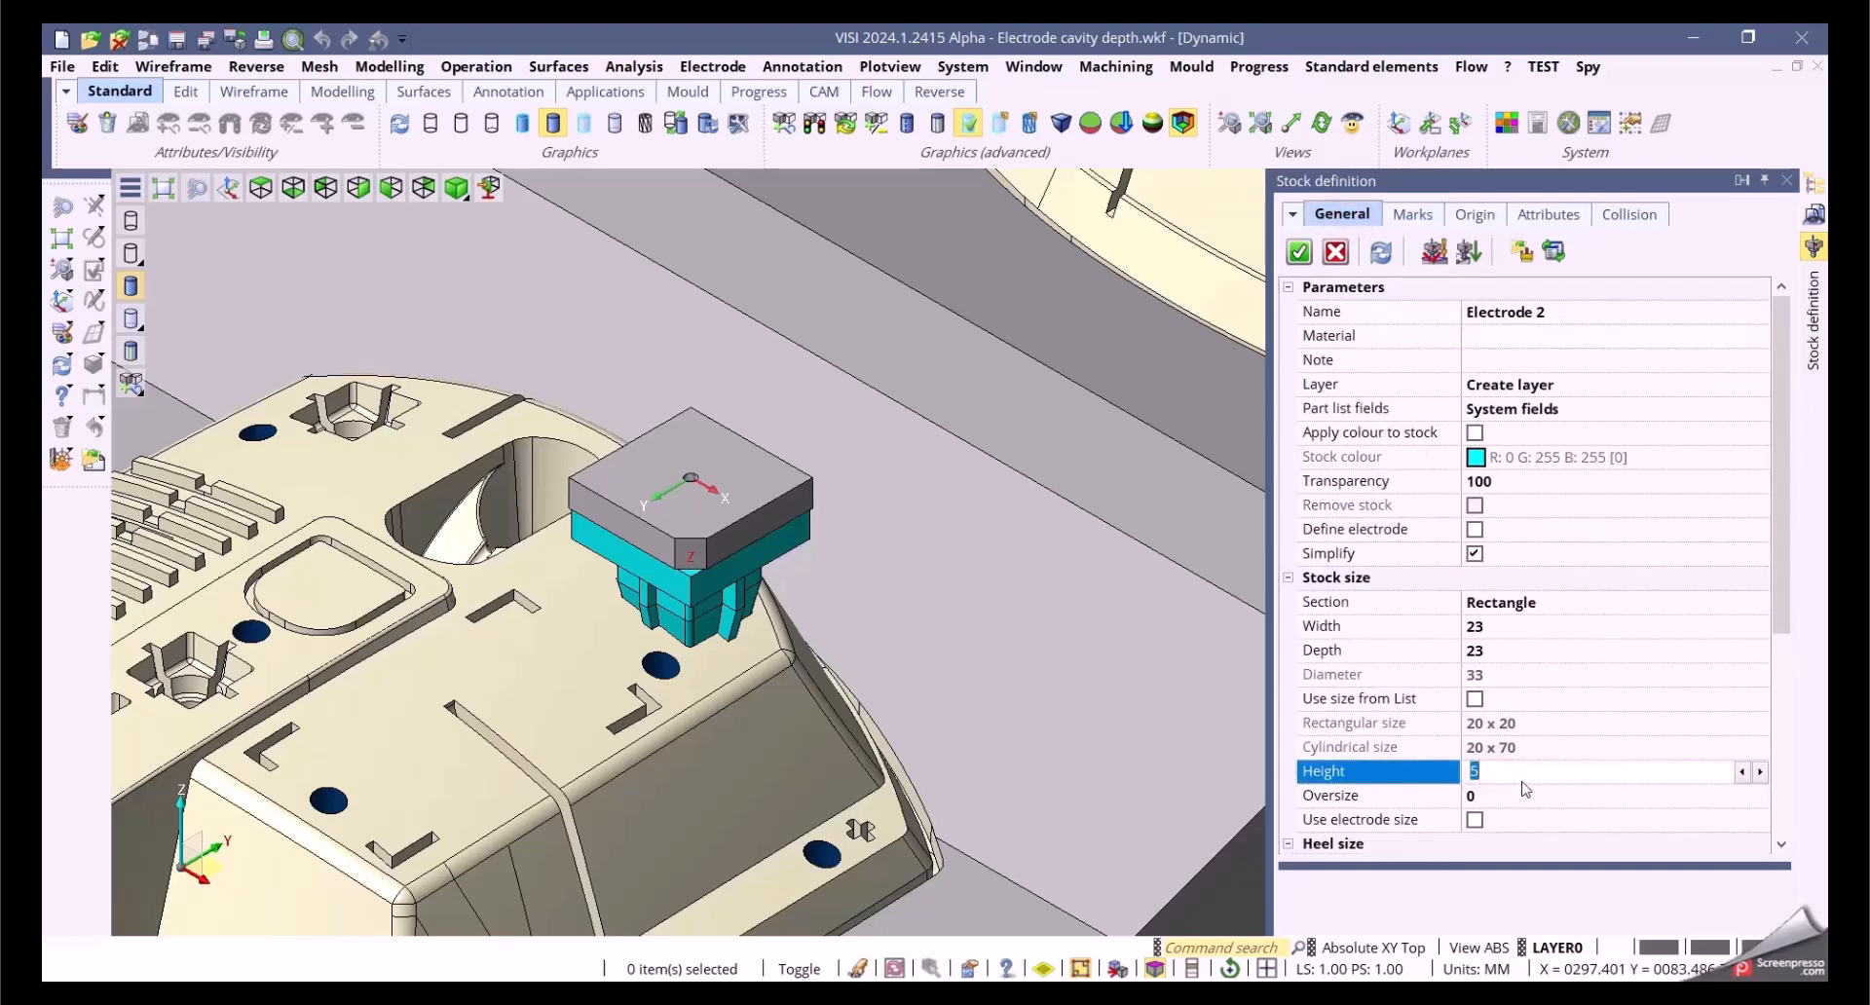
{"action": "type", "text": "2"}
{"action": "key", "text": "Return"}
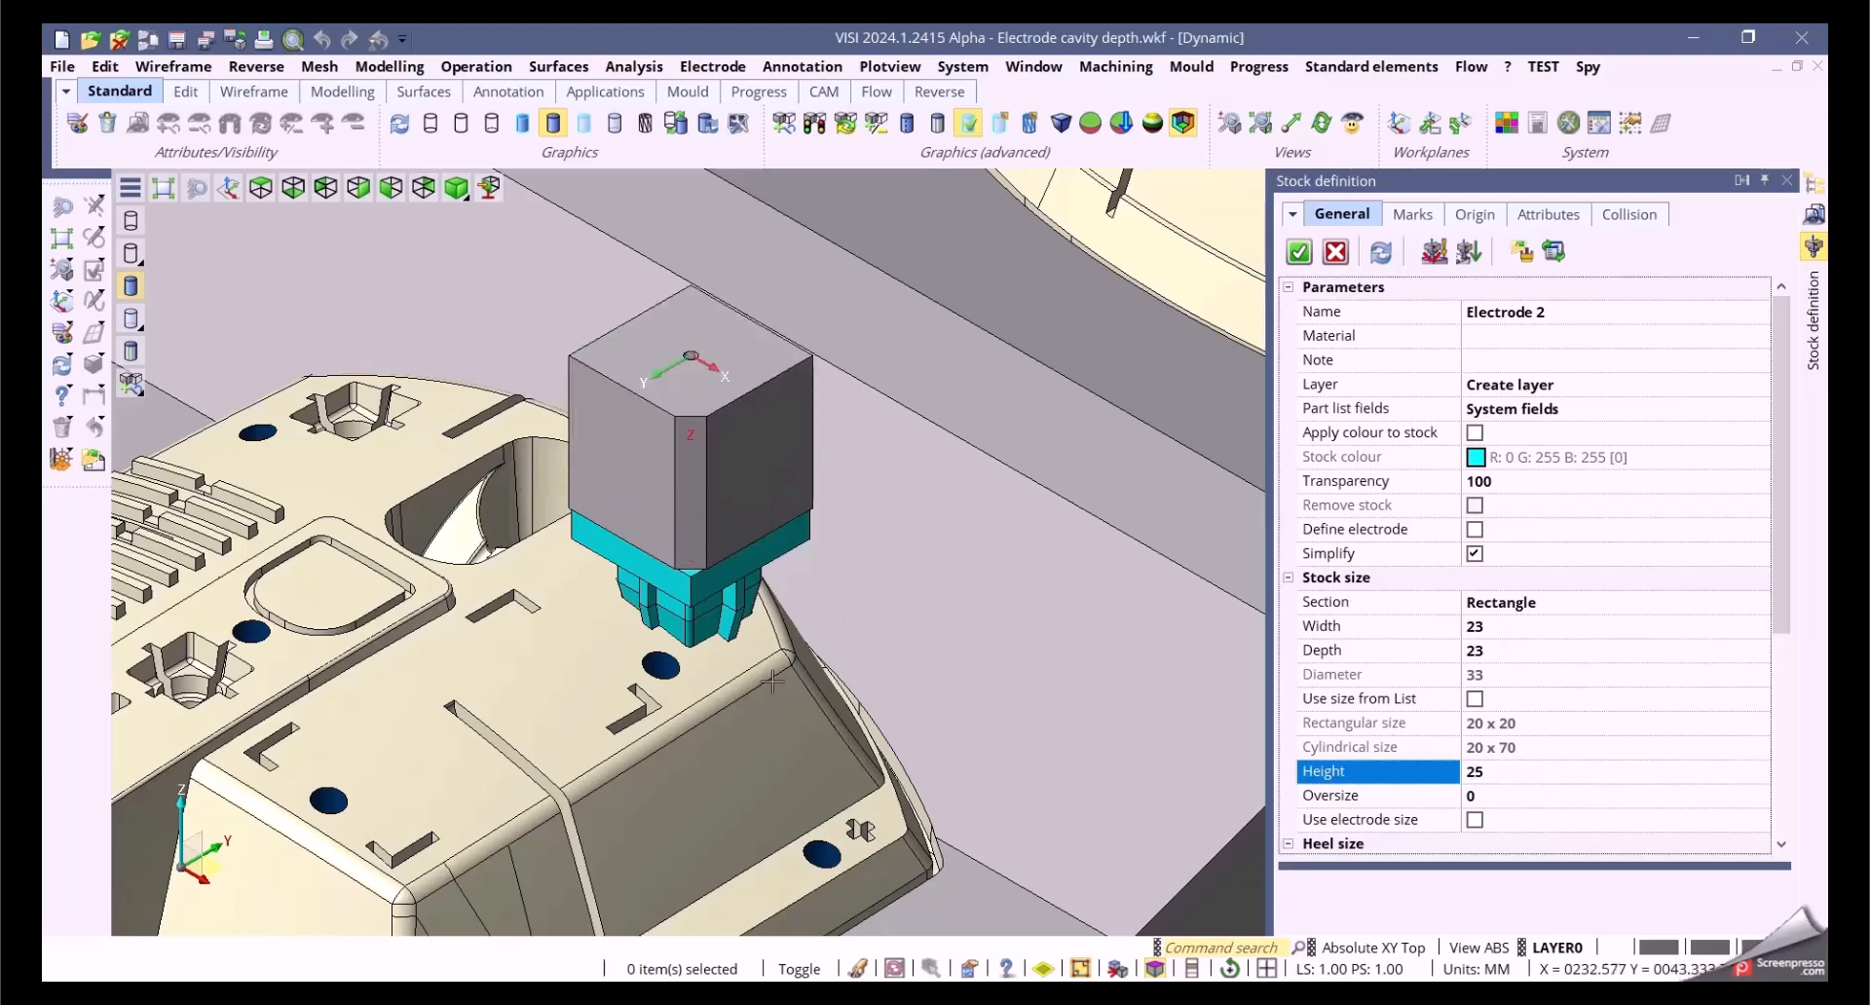
{"action": "scroll", "coordinate": [876, 468], "scroll_direction": "up", "scroll_amount": 5}
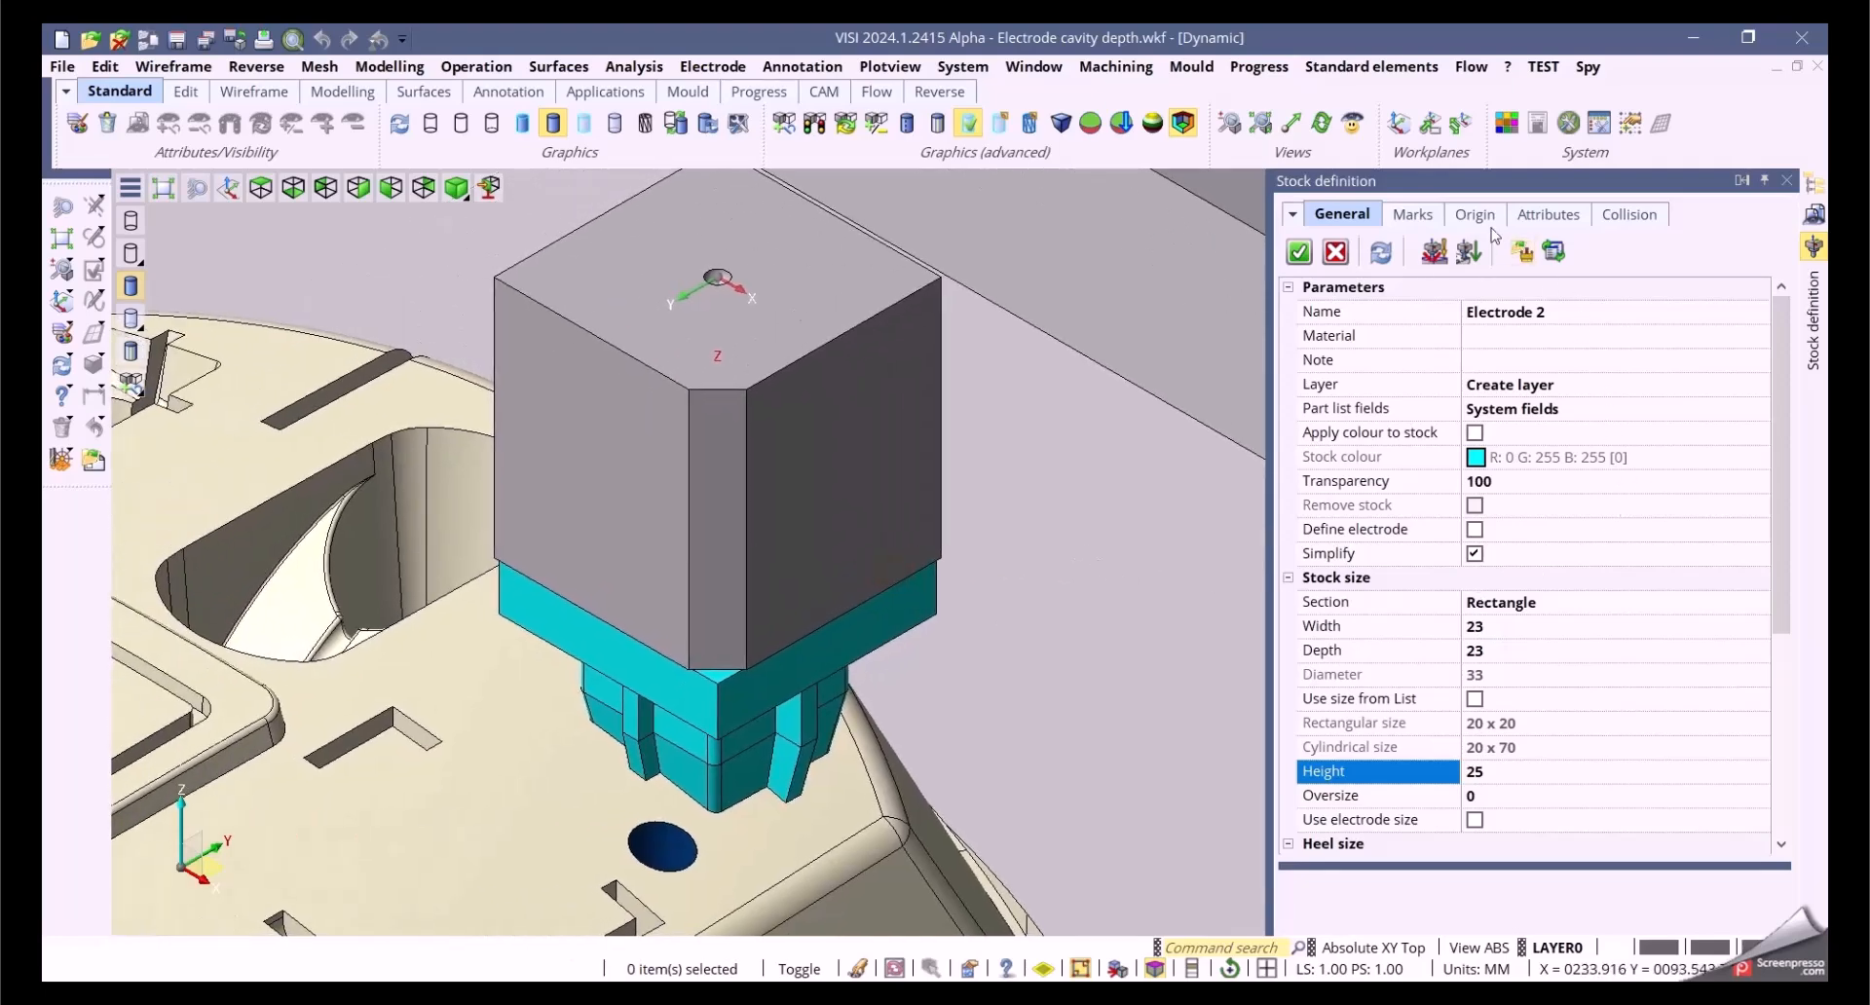
Step: Change the marks mode to Create on both so the chamfer applies to the stock and the heel
{"action": "left_click", "coordinate": [1410, 214]}
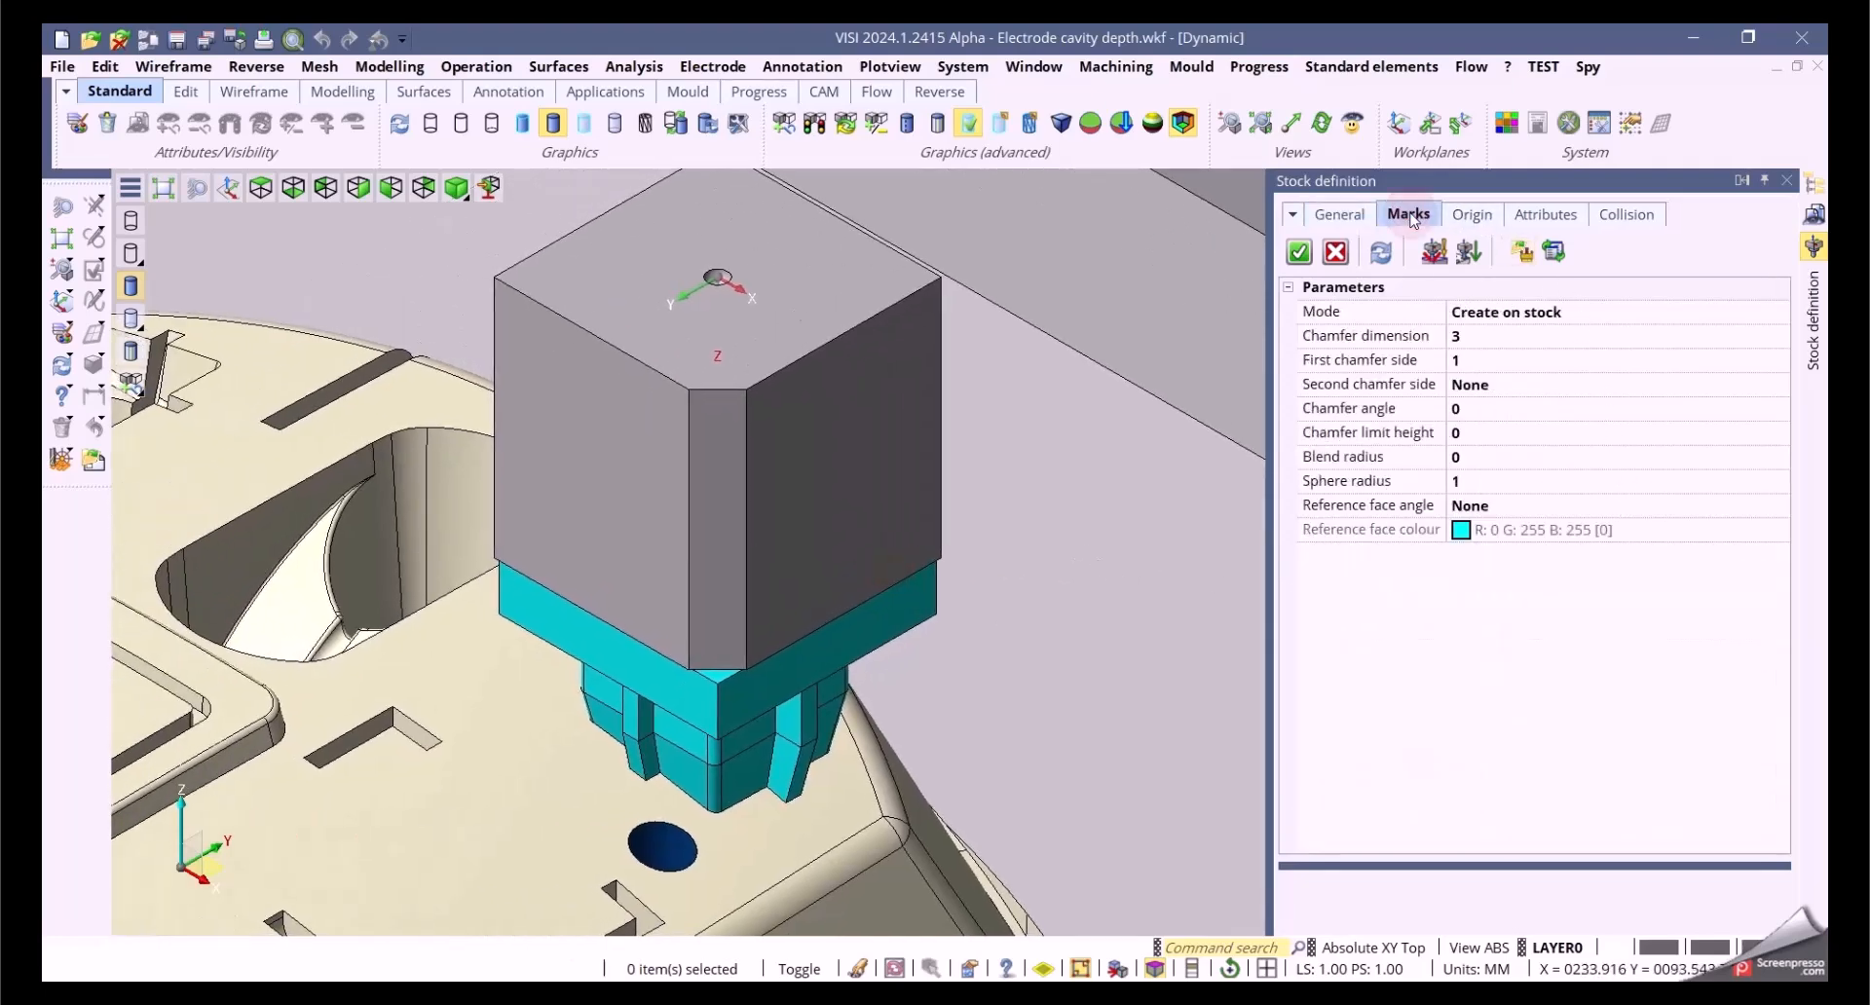
{"action": "left_click", "coordinate": [1754, 322]}
{"action": "left_click", "coordinate": [1779, 313]}
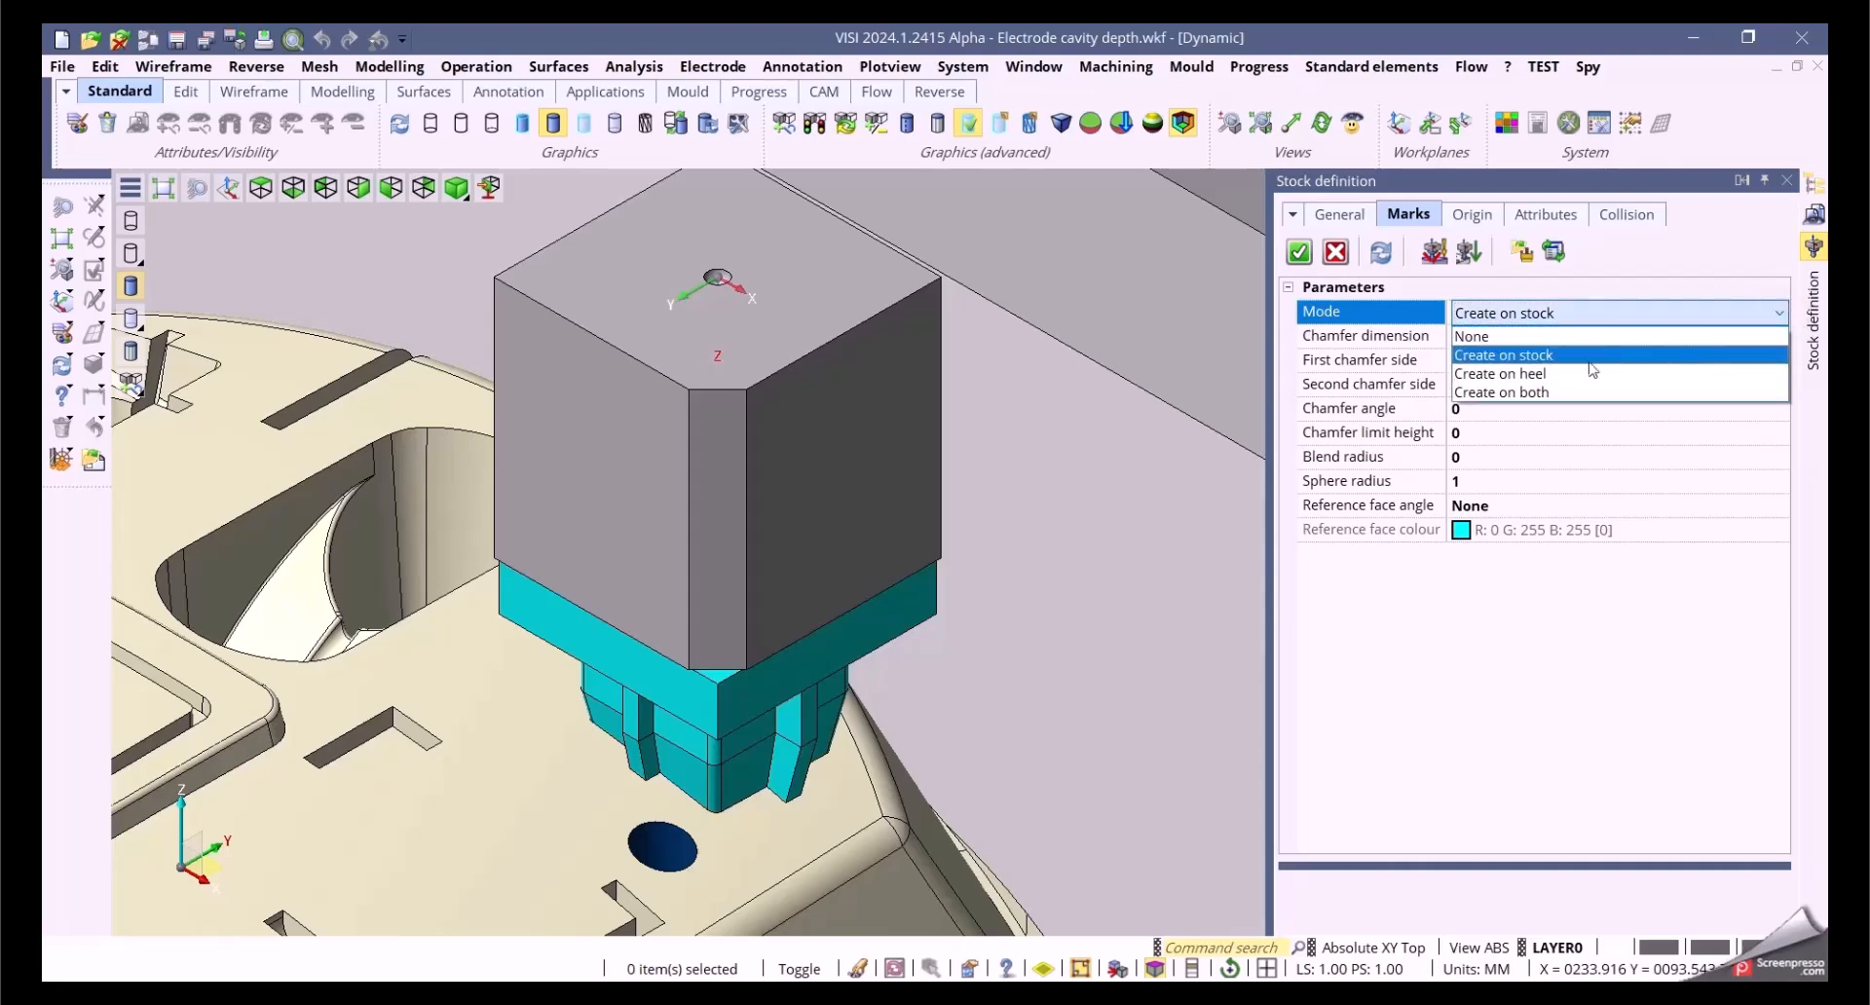
{"action": "left_click", "coordinate": [1547, 391]}
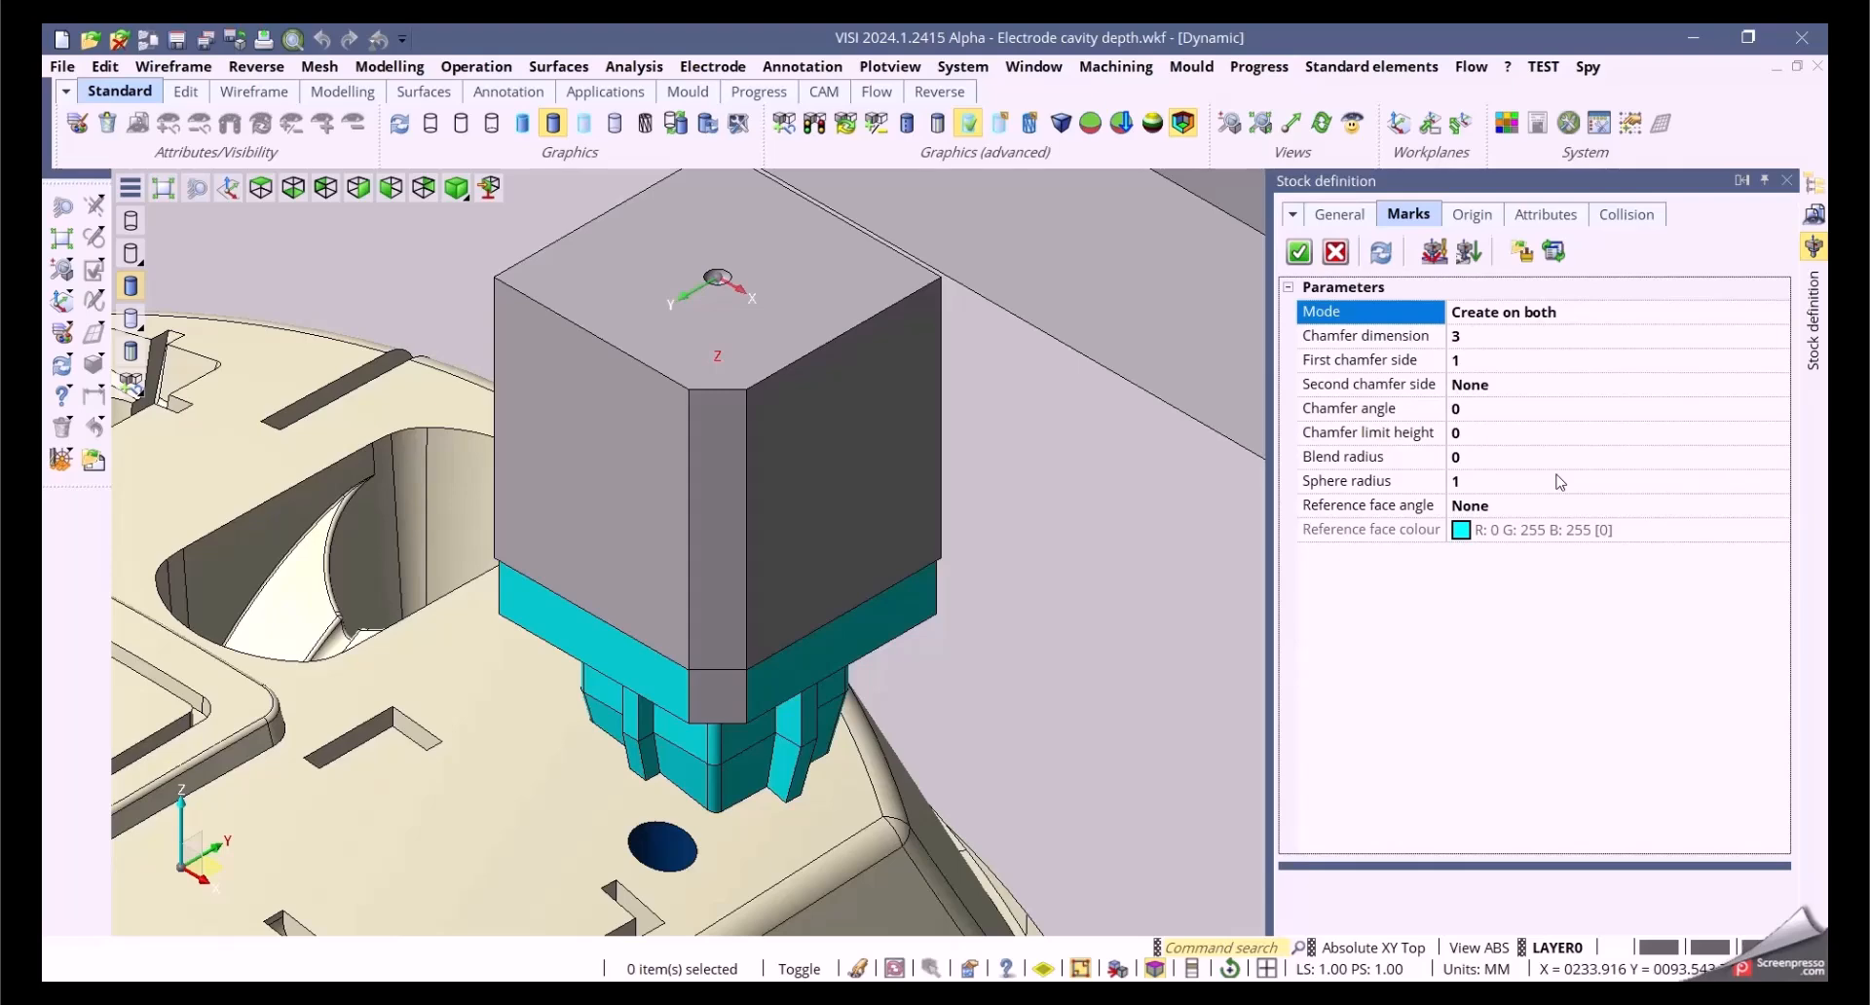
Step: Increase the chamfer limit height step by step to restrict how far the corner chamfer runs along the stock
{"action": "left_click", "coordinate": [1744, 437]}
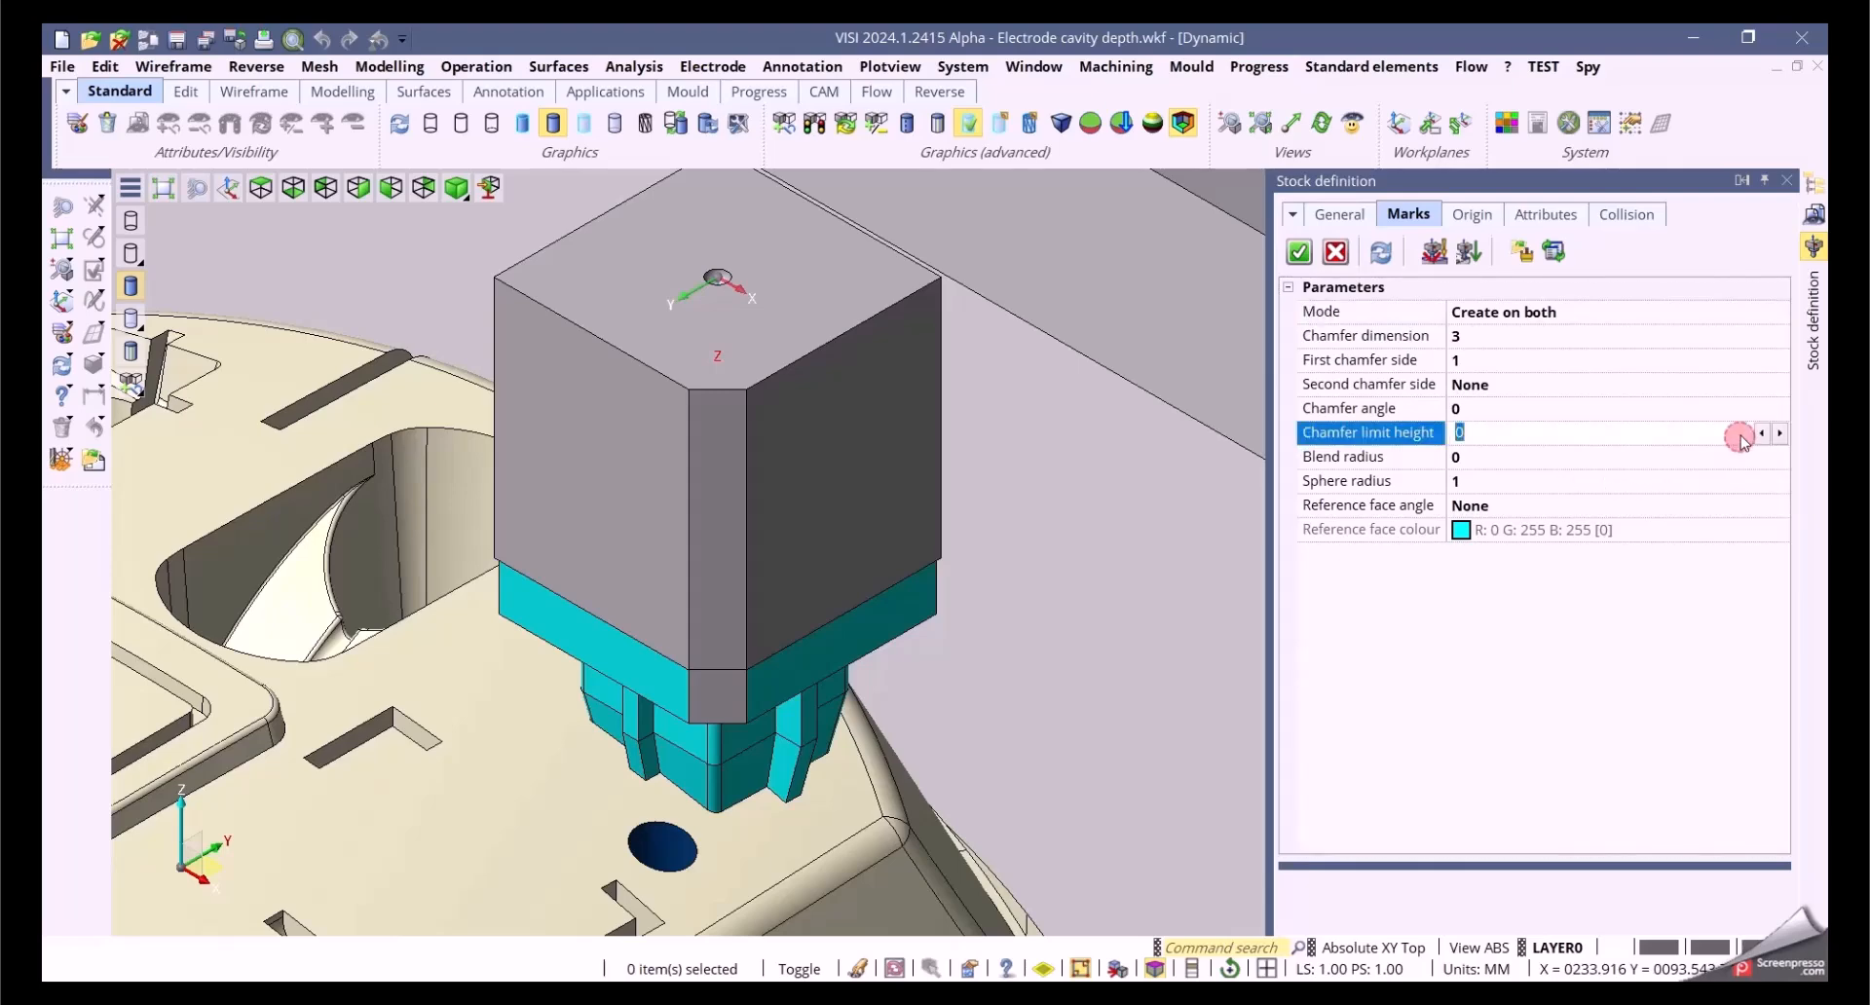
{"action": "left_click", "coordinate": [1780, 433]}
{"action": "left_click", "coordinate": [1780, 433]}
{"action": "left_click", "coordinate": [1780, 432]}
{"action": "left_click", "coordinate": [1779, 433]}
{"action": "left_click", "coordinate": [1779, 432]}
{"action": "left_click", "coordinate": [1779, 433]}
{"action": "left_click", "coordinate": [1779, 432]}
{"action": "left_click", "coordinate": [1779, 432]}
{"action": "left_click", "coordinate": [1780, 432]}
{"action": "middle_click_drag", "start_coordinate": [936, 571], "coordinate": [1006, 536]}
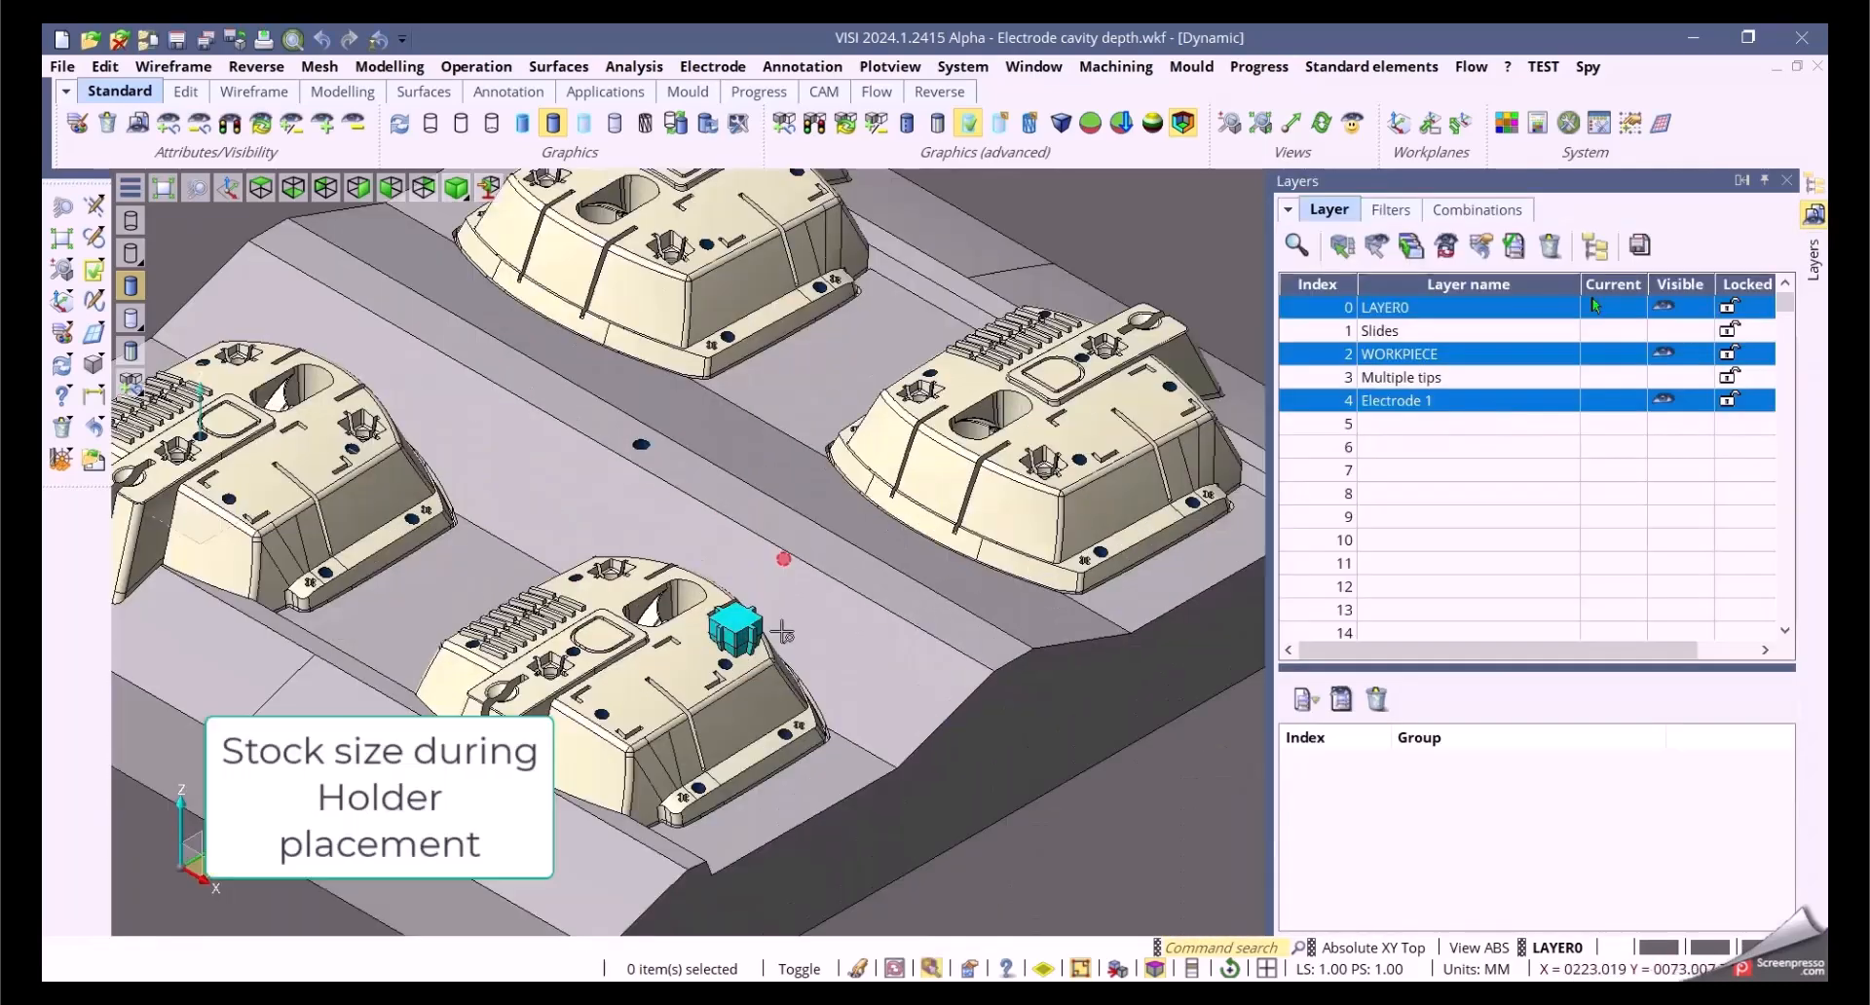
Step: Start the Electrode 1 stock definition from the cyan electrode, with the workpiece as the body to check for collision
{"action": "scroll", "coordinate": [782, 725], "scroll_direction": "up", "scroll_amount": 3}
{"action": "middle_click_drag", "start_coordinate": [877, 688], "coordinate": [960, 589]}
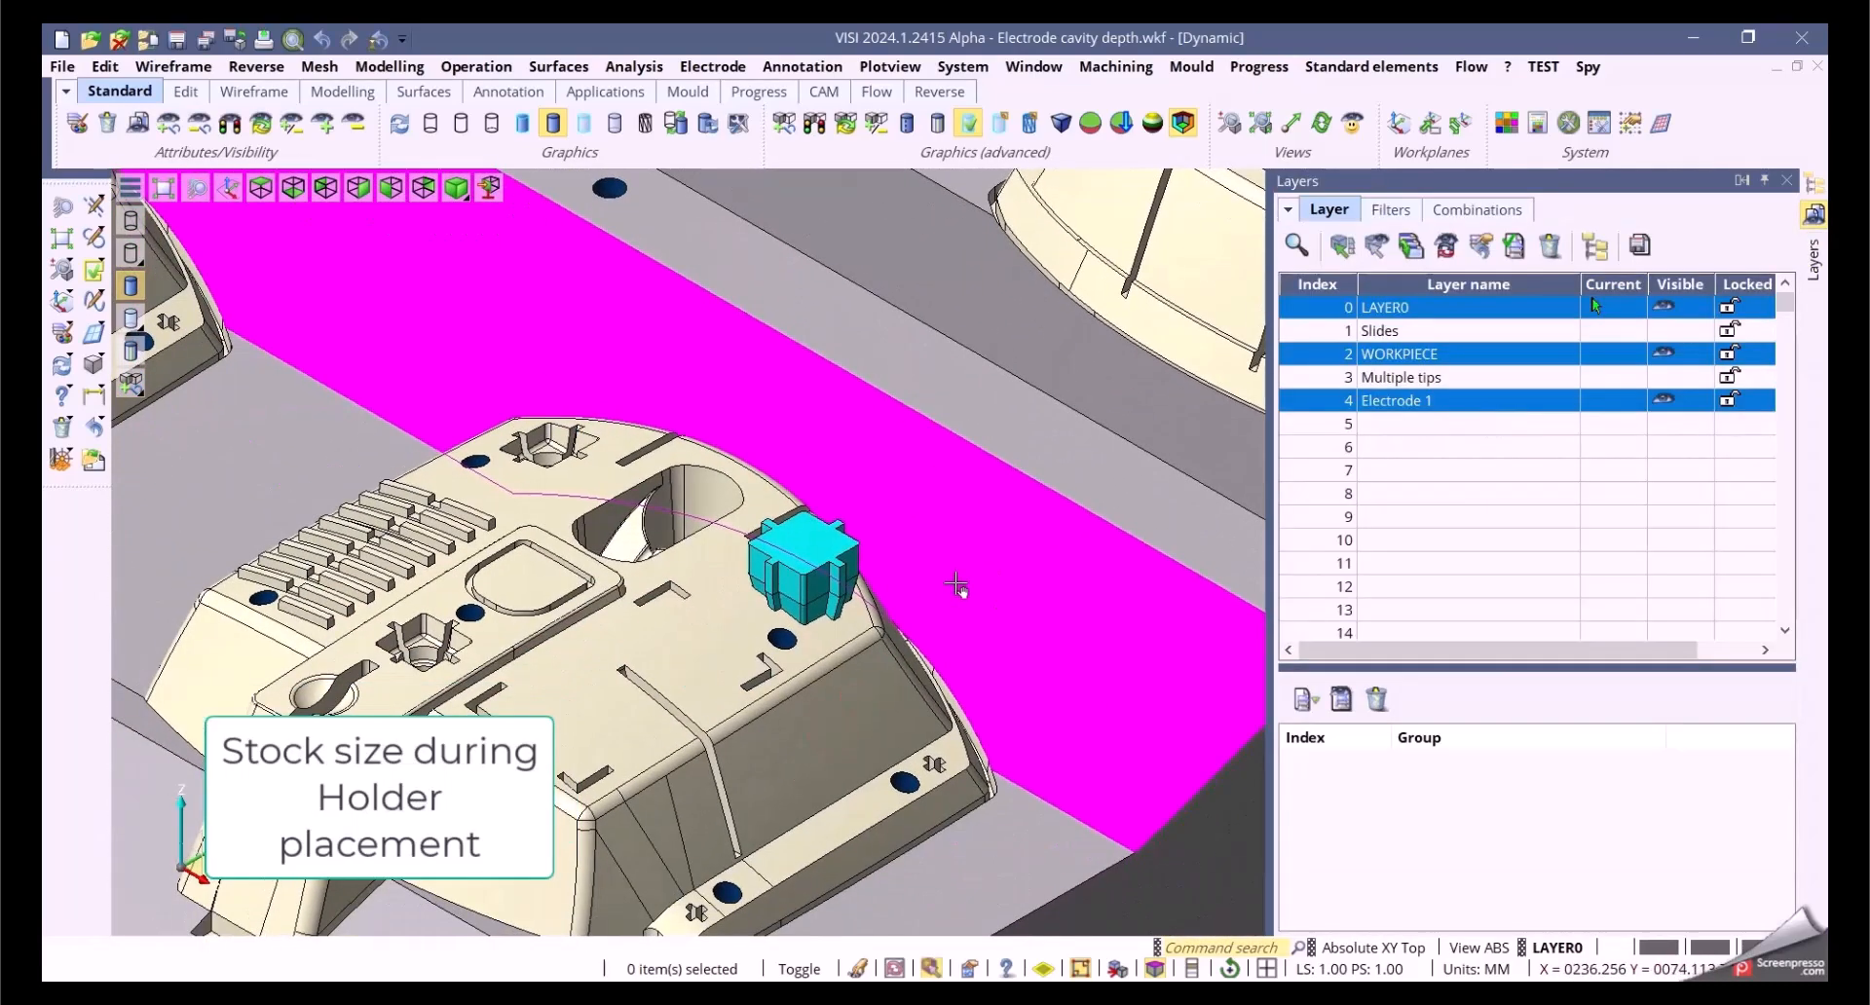
{"action": "left_click", "coordinate": [725, 76]}
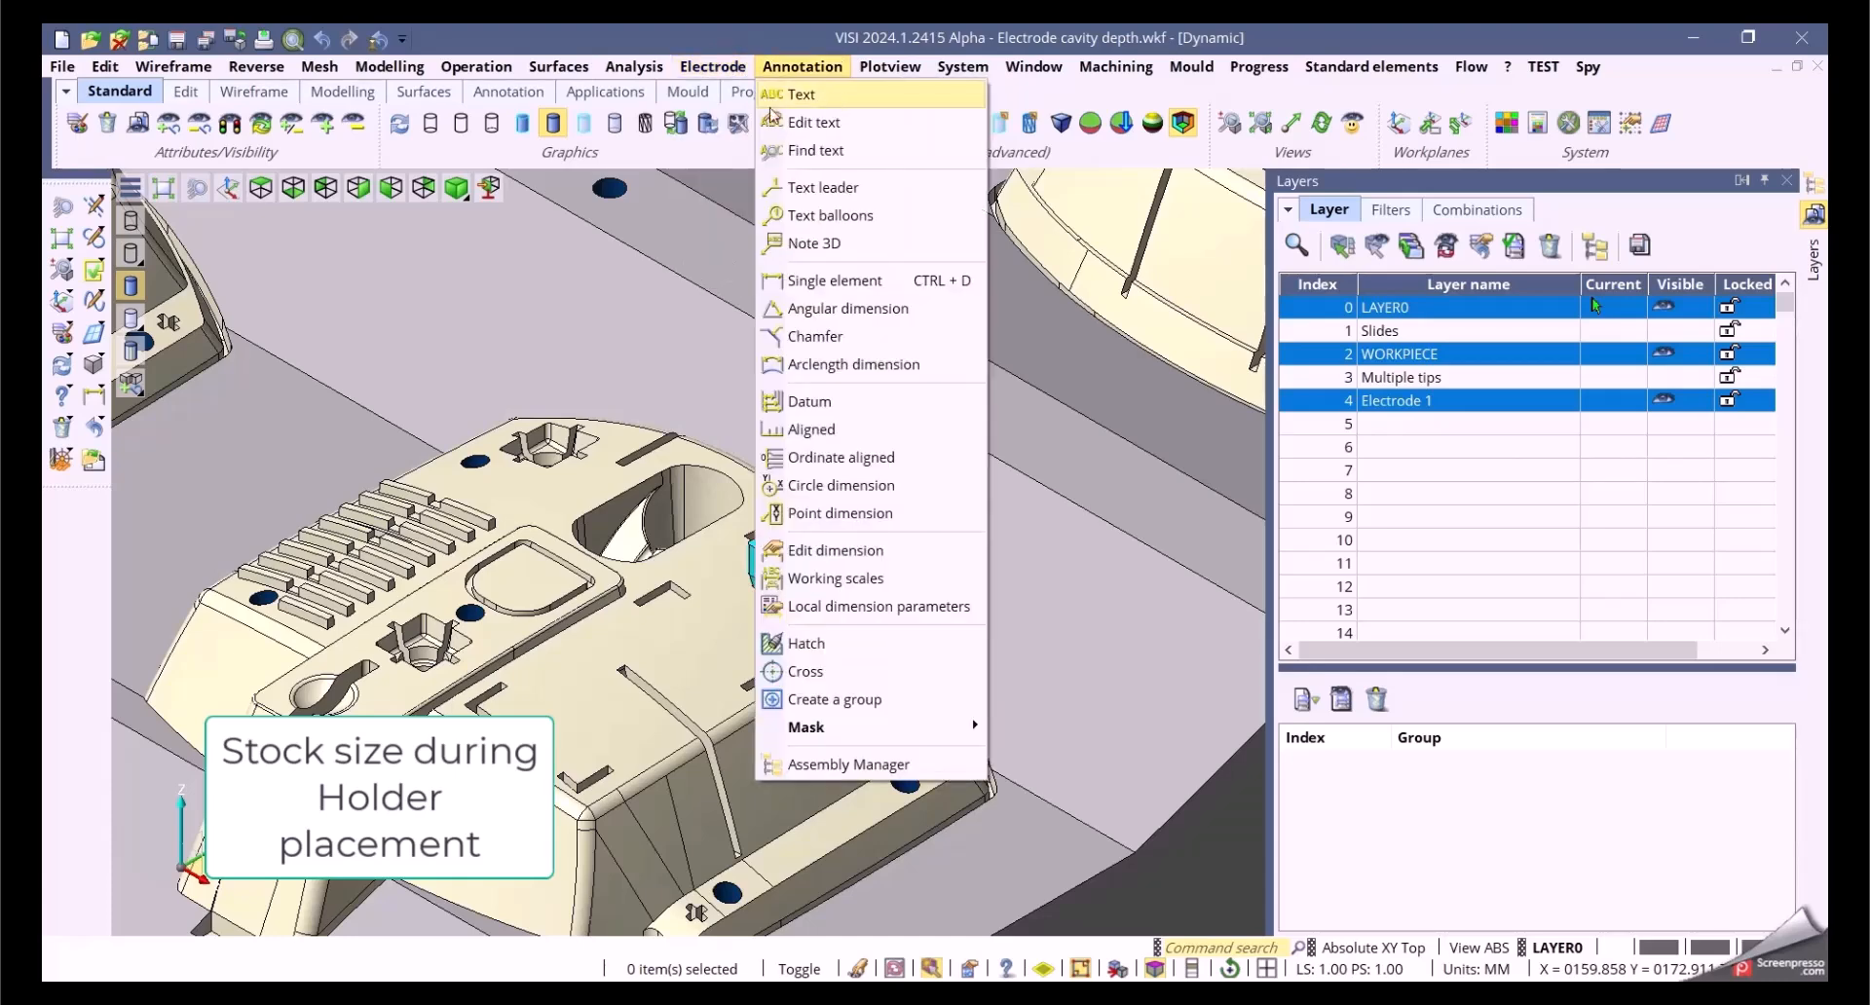
{"action": "left_click", "coordinate": [722, 128]}
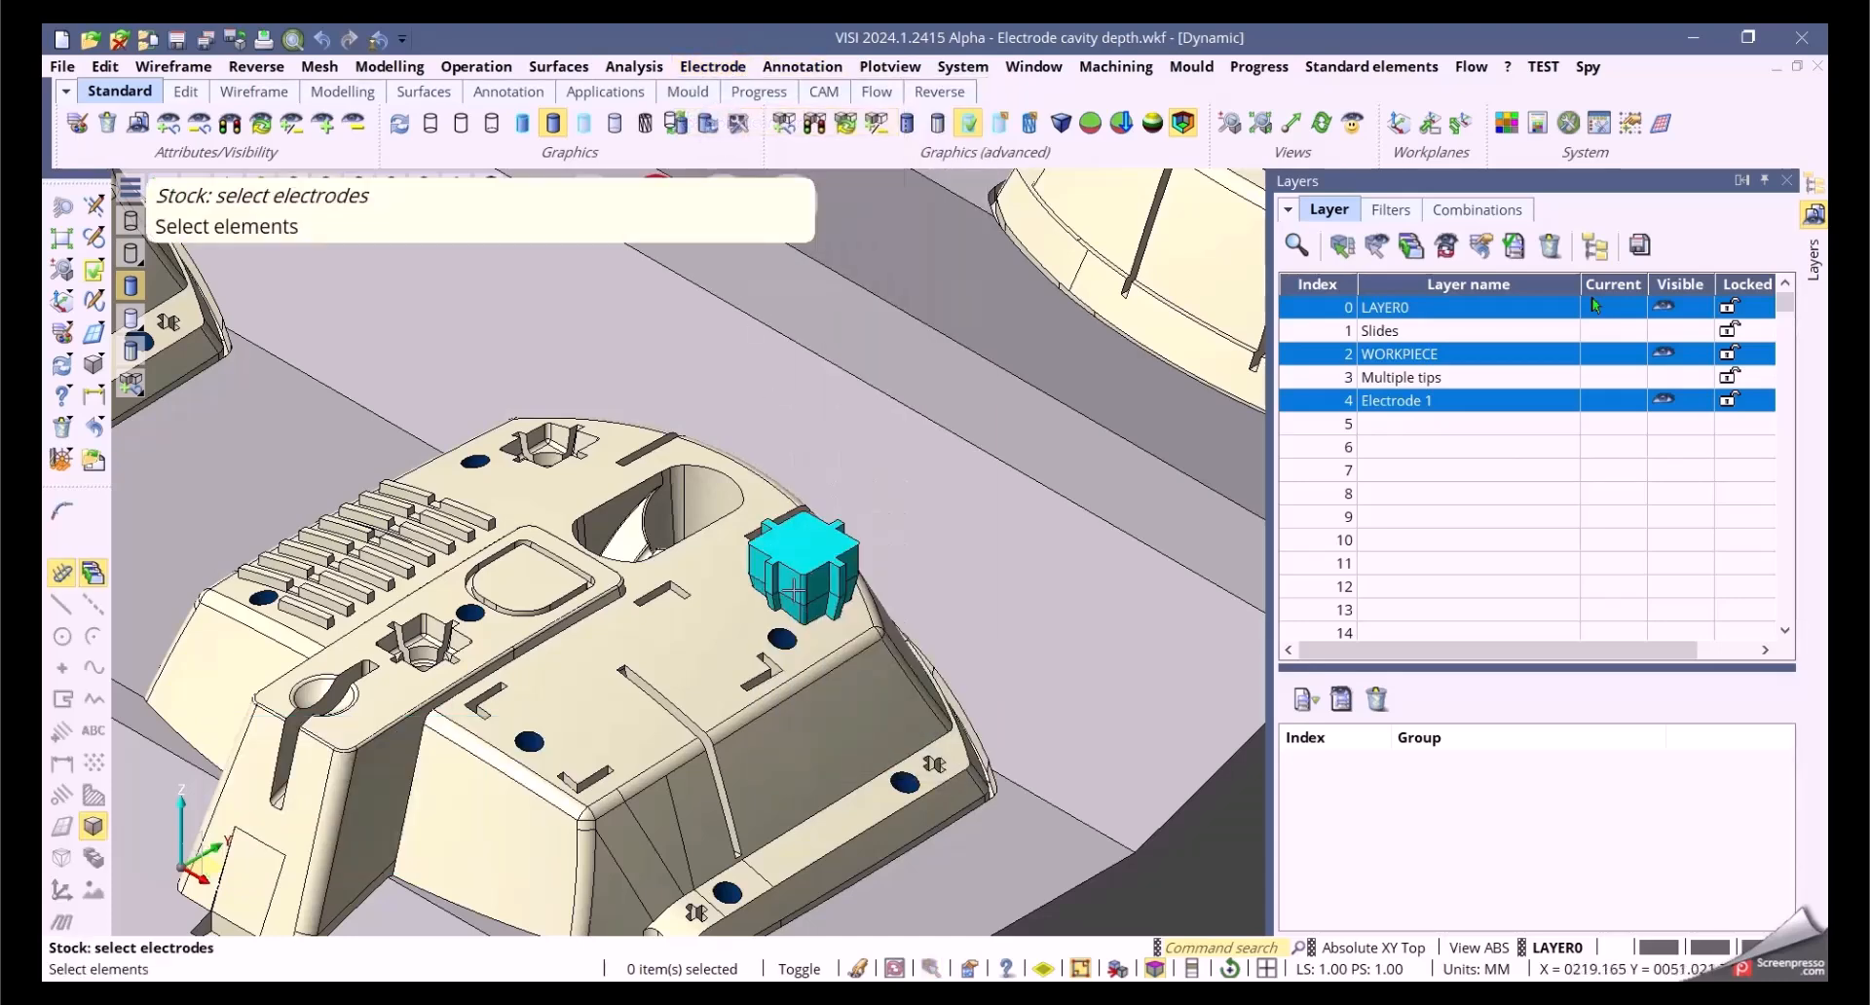
{"action": "left_click", "coordinate": [791, 572]}
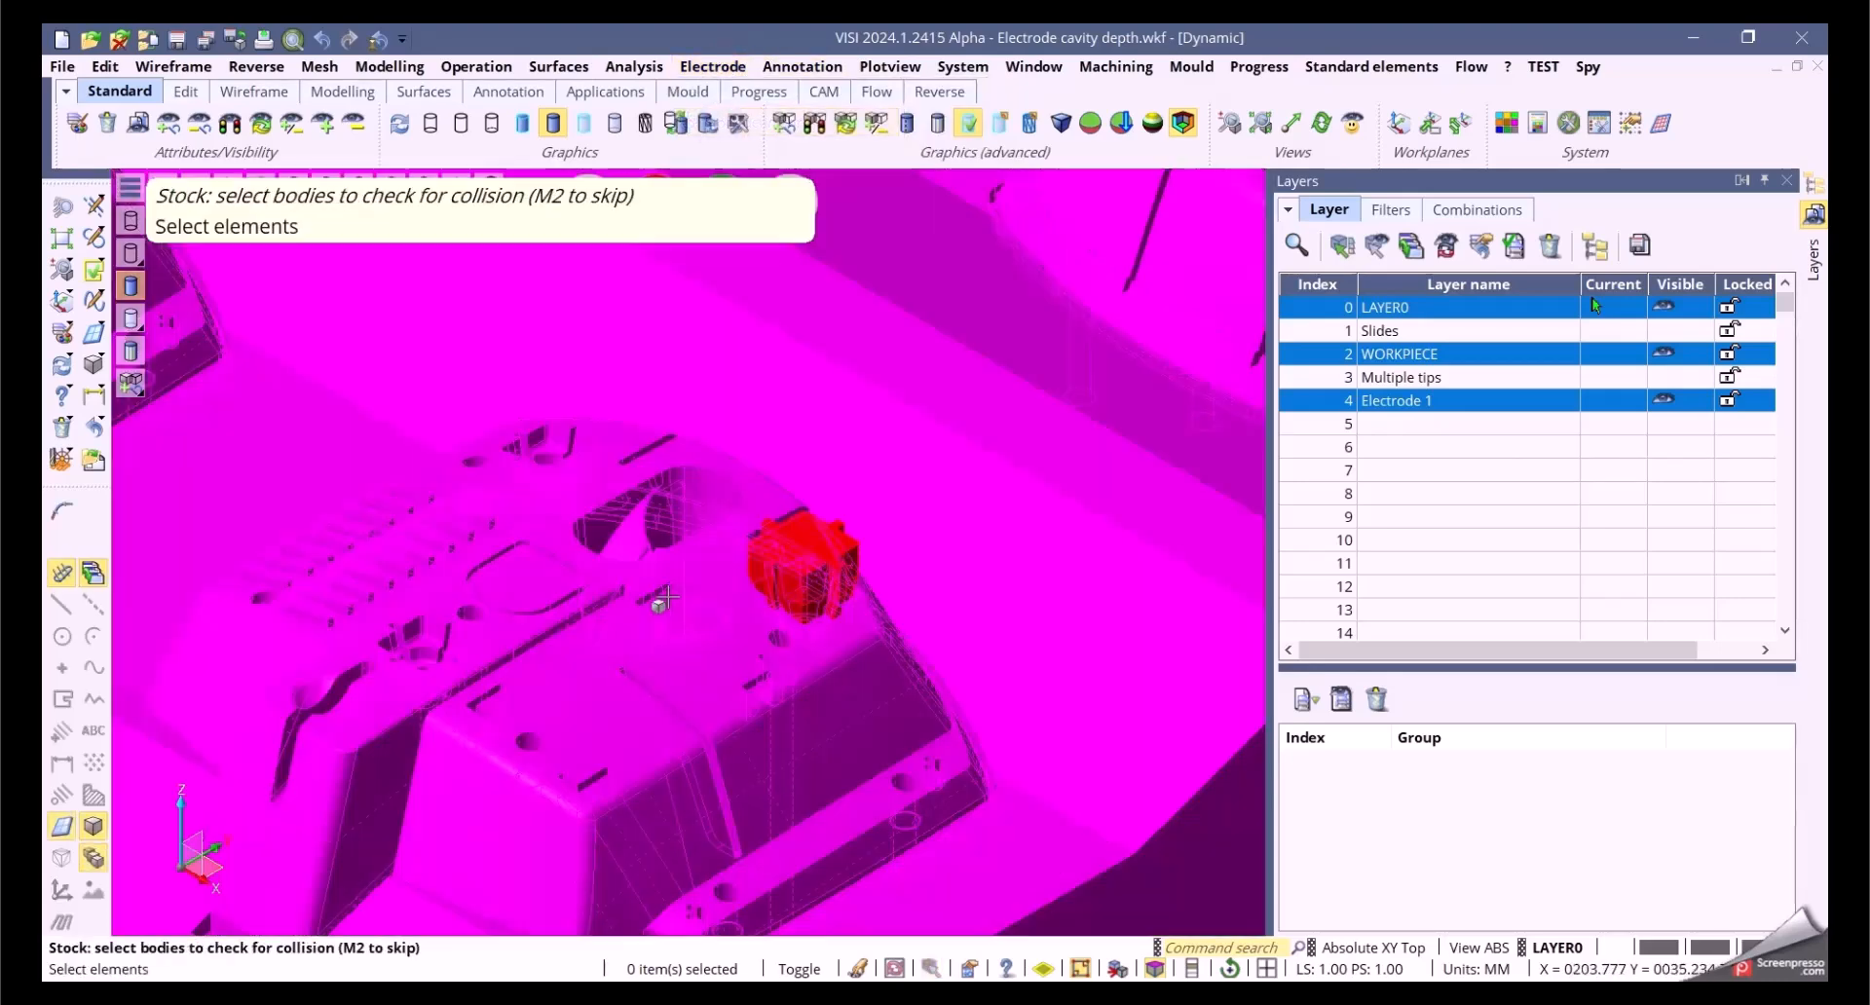
{"action": "left_click", "coordinate": [668, 596]}
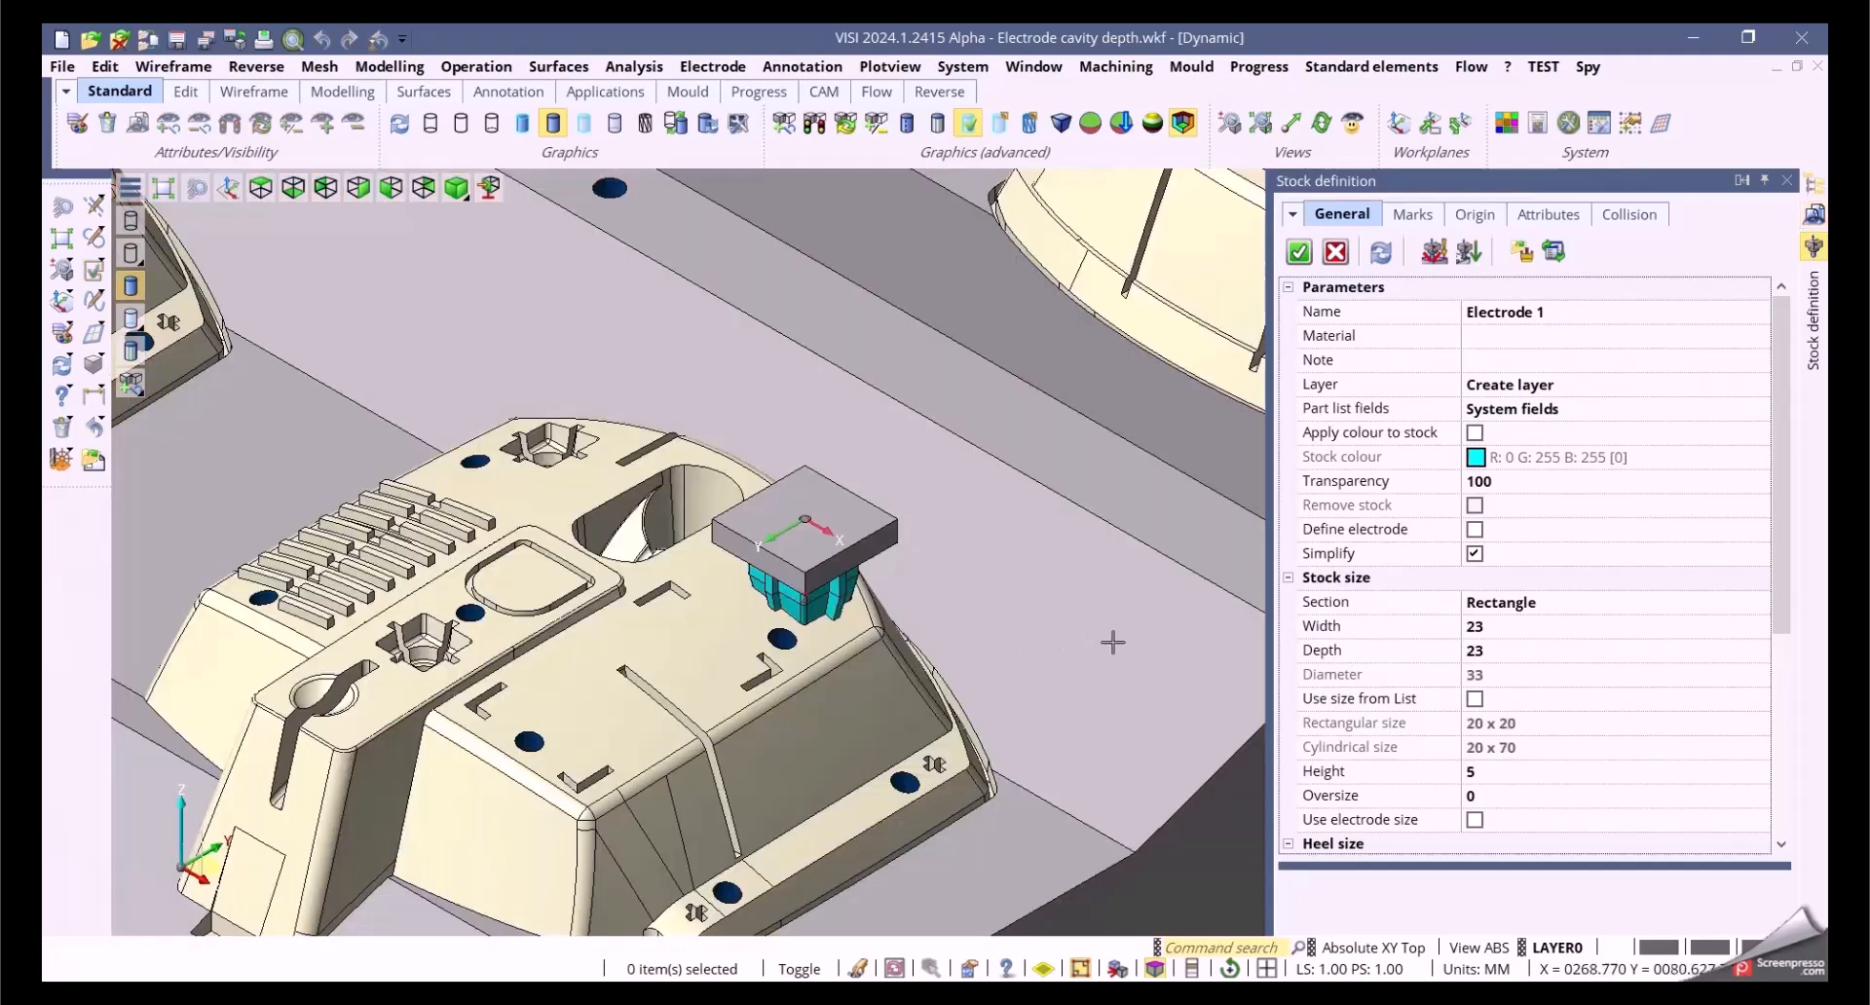
Step: Show the Electrode 1 stock from the front and pick holder ER-093765 from the EROWA library for it
{"action": "key", "text": "t"}
{"action": "key", "text": "f"}
{"action": "middle_click_drag", "start_coordinate": [1114, 501], "coordinate": [475, 435]}
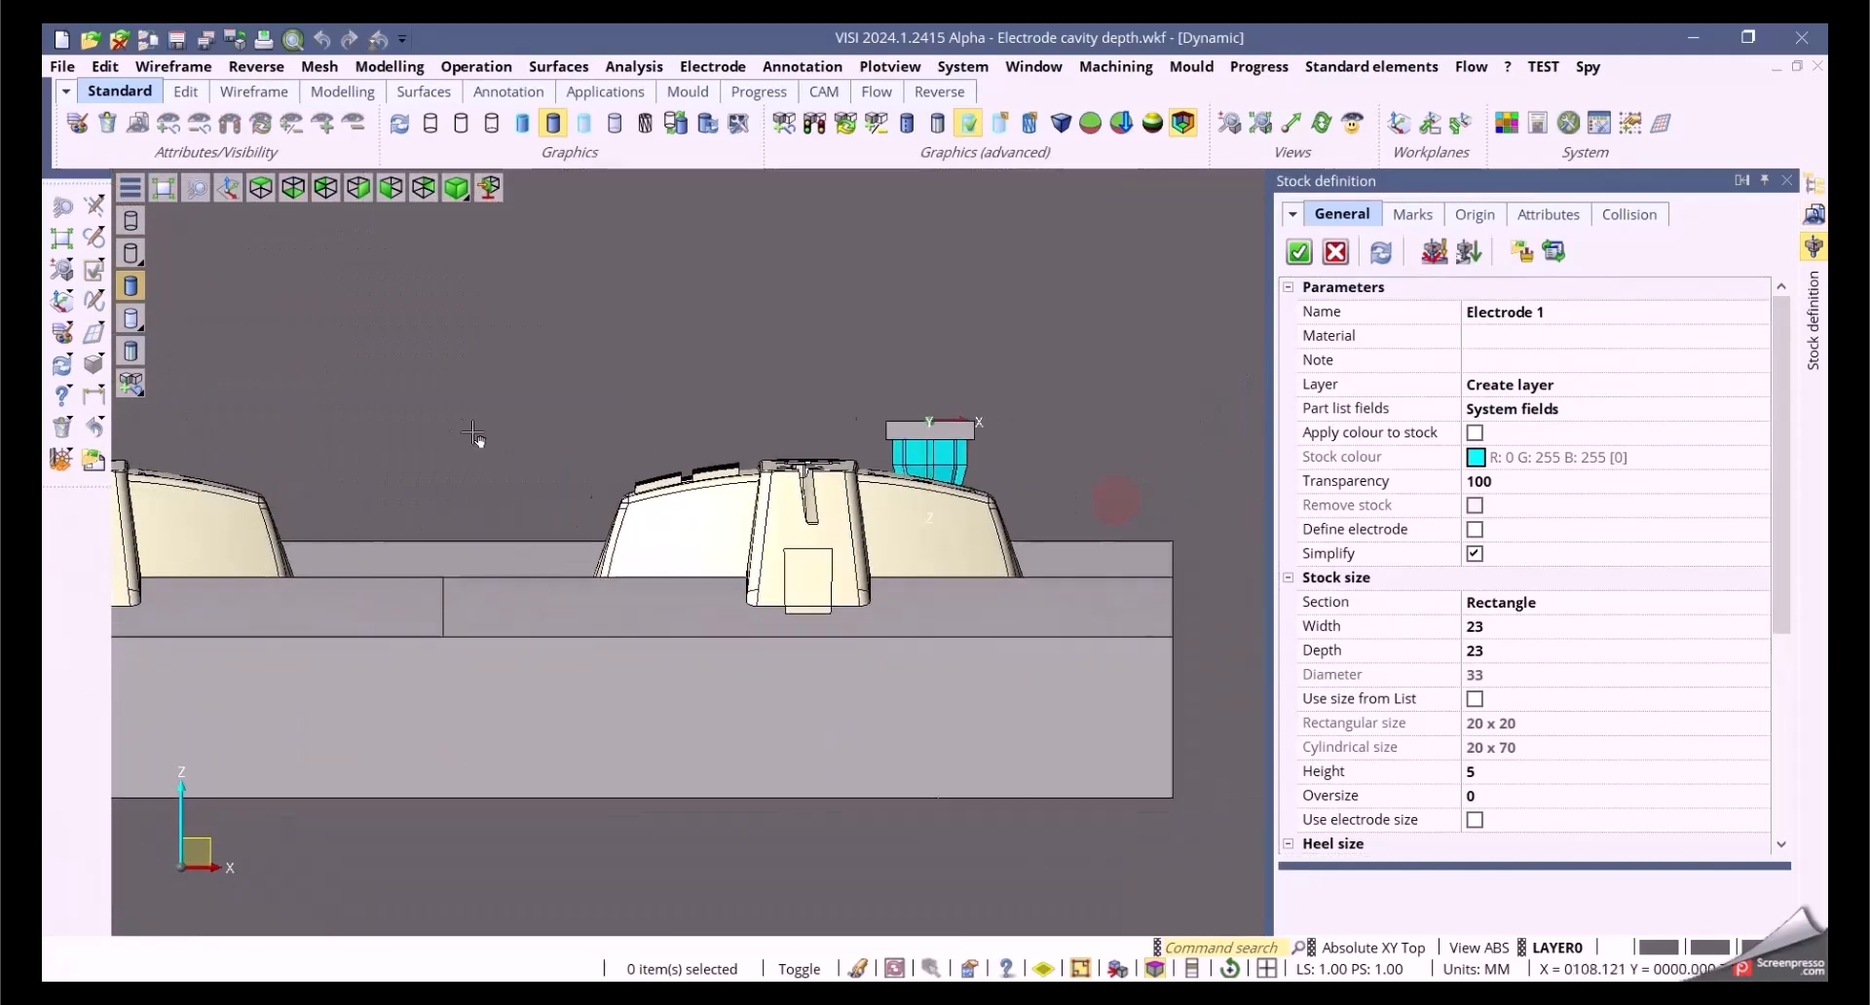
{"action": "middle_click_drag", "start_coordinate": [1027, 392], "coordinate": [991, 561]}
{"action": "middle_click_drag", "start_coordinate": [856, 614], "coordinate": [1140, 556]}
{"action": "middle_click_drag", "start_coordinate": [1156, 578], "coordinate": [932, 559]}
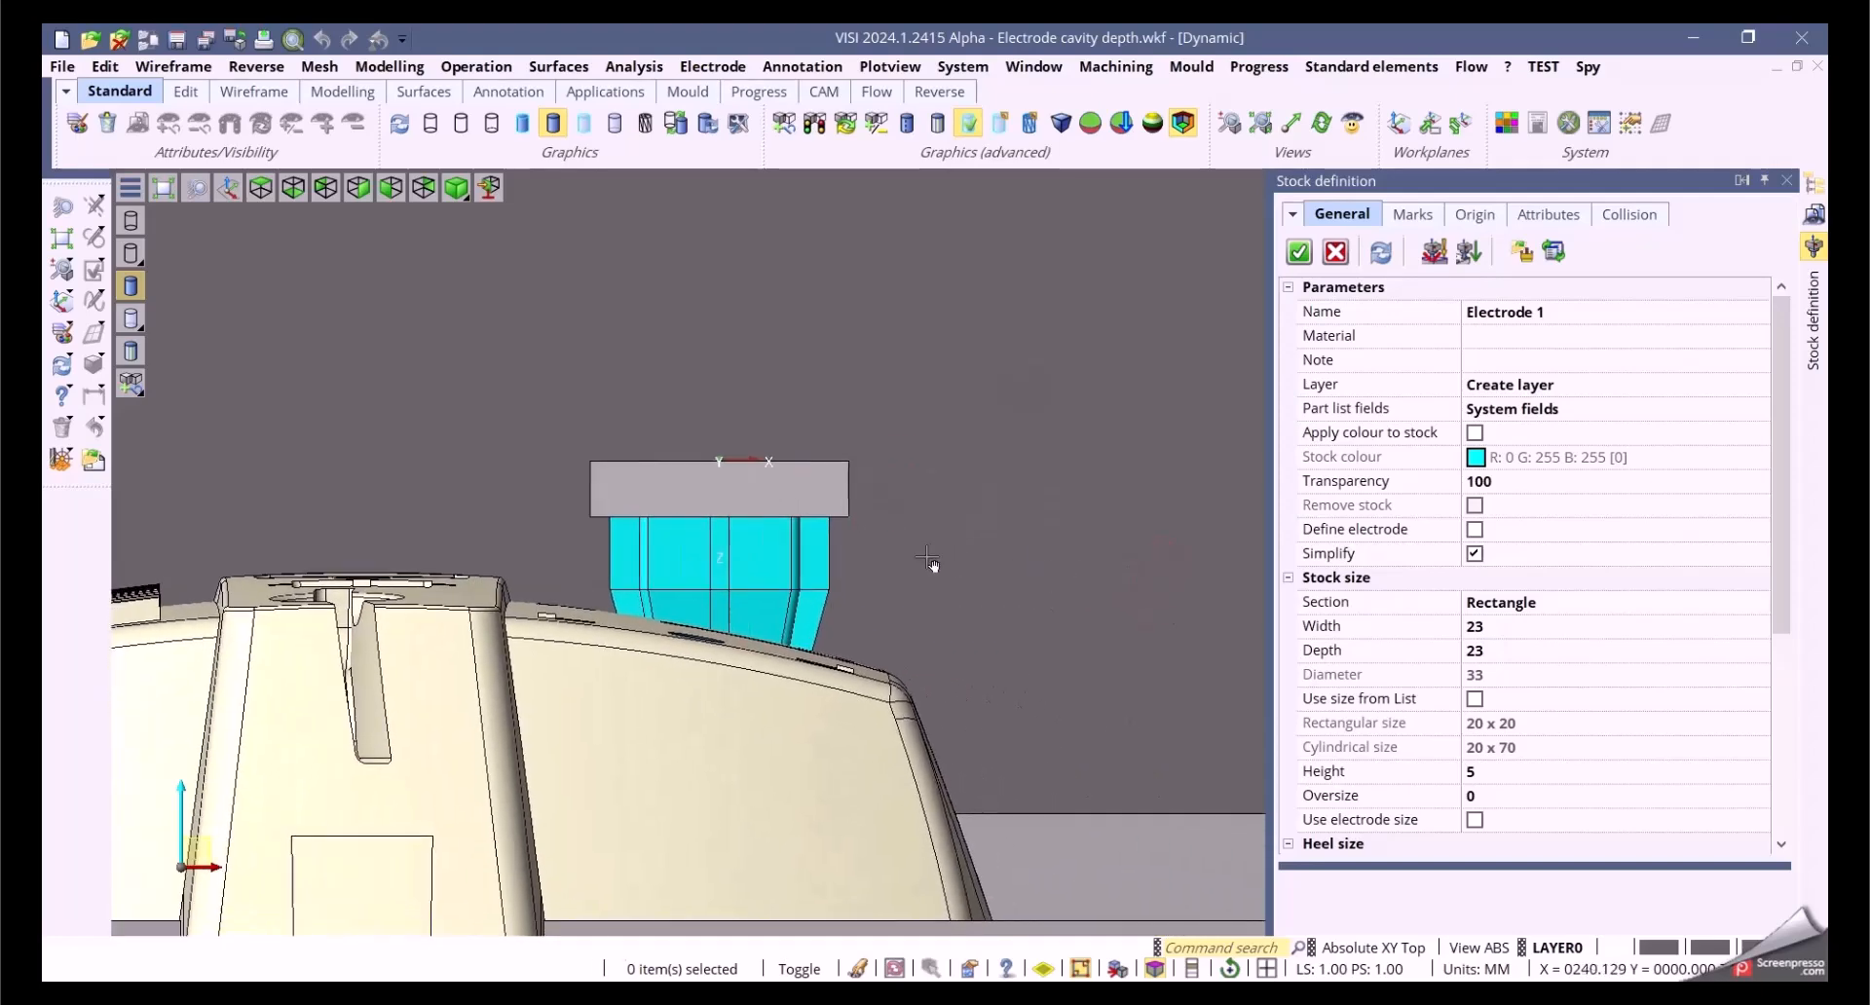
{"action": "left_click", "coordinate": [1521, 252]}
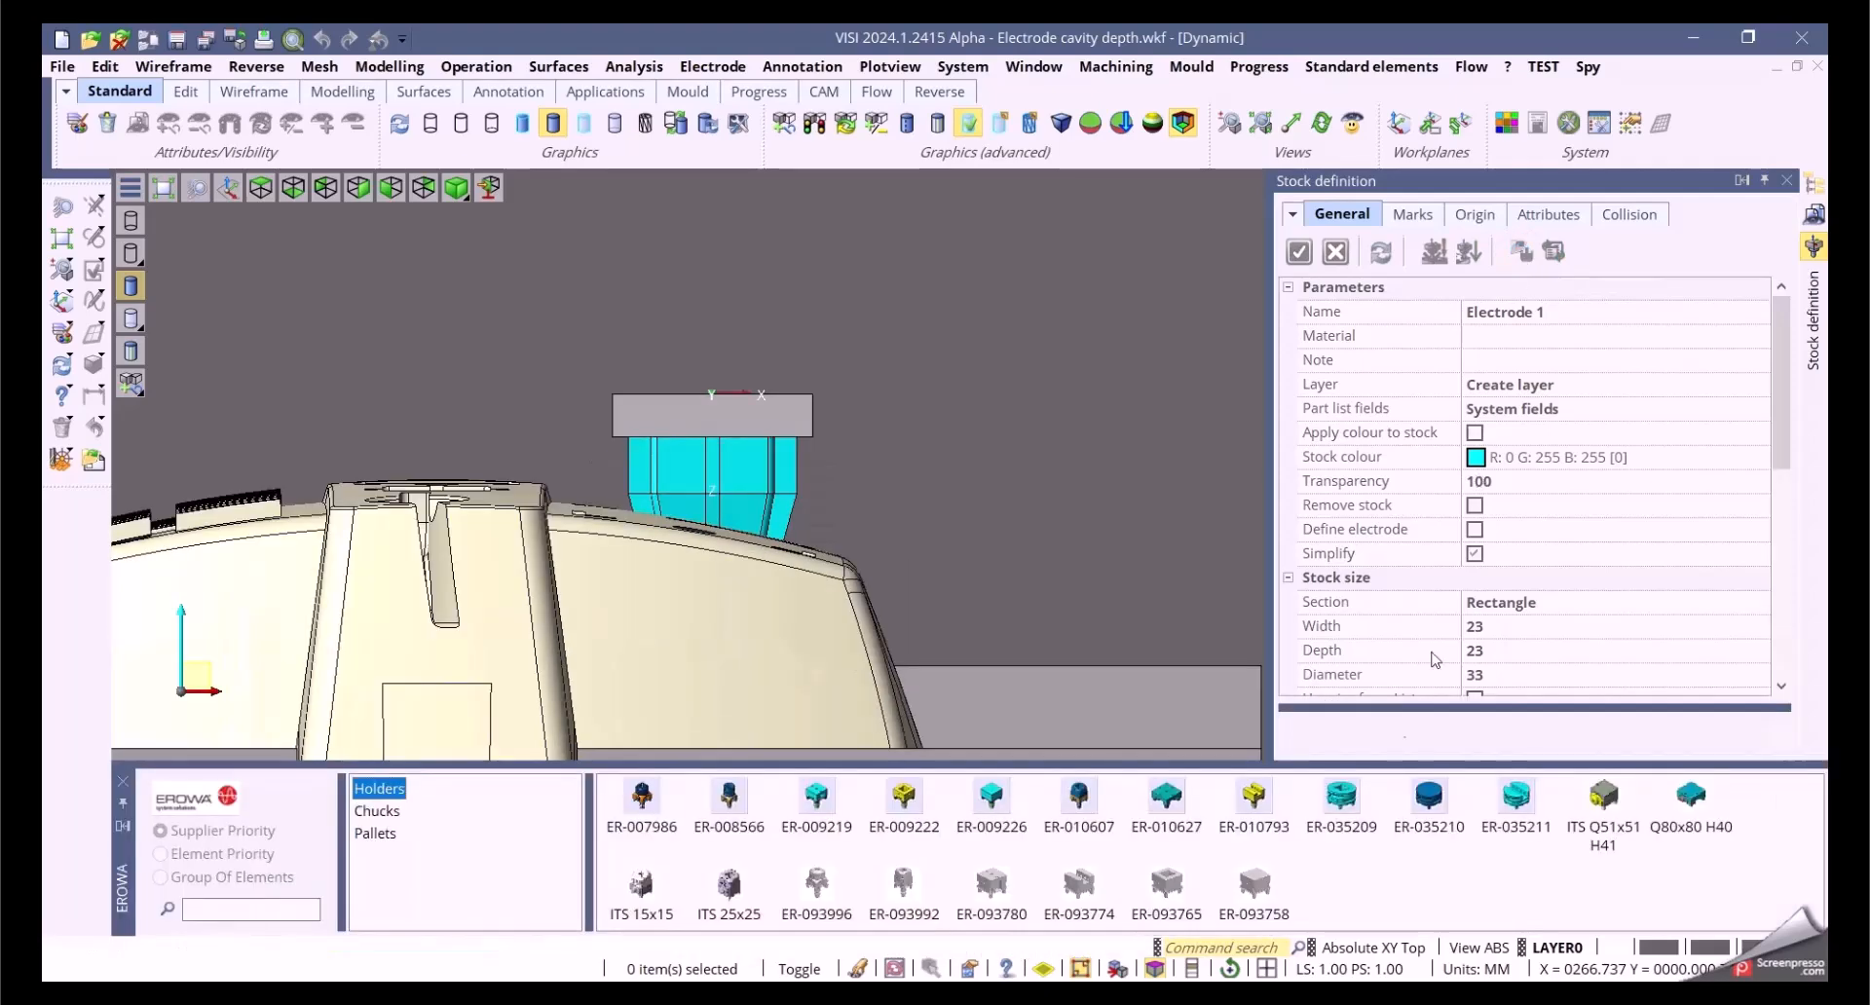
{"action": "left_click", "coordinate": [1169, 884]}
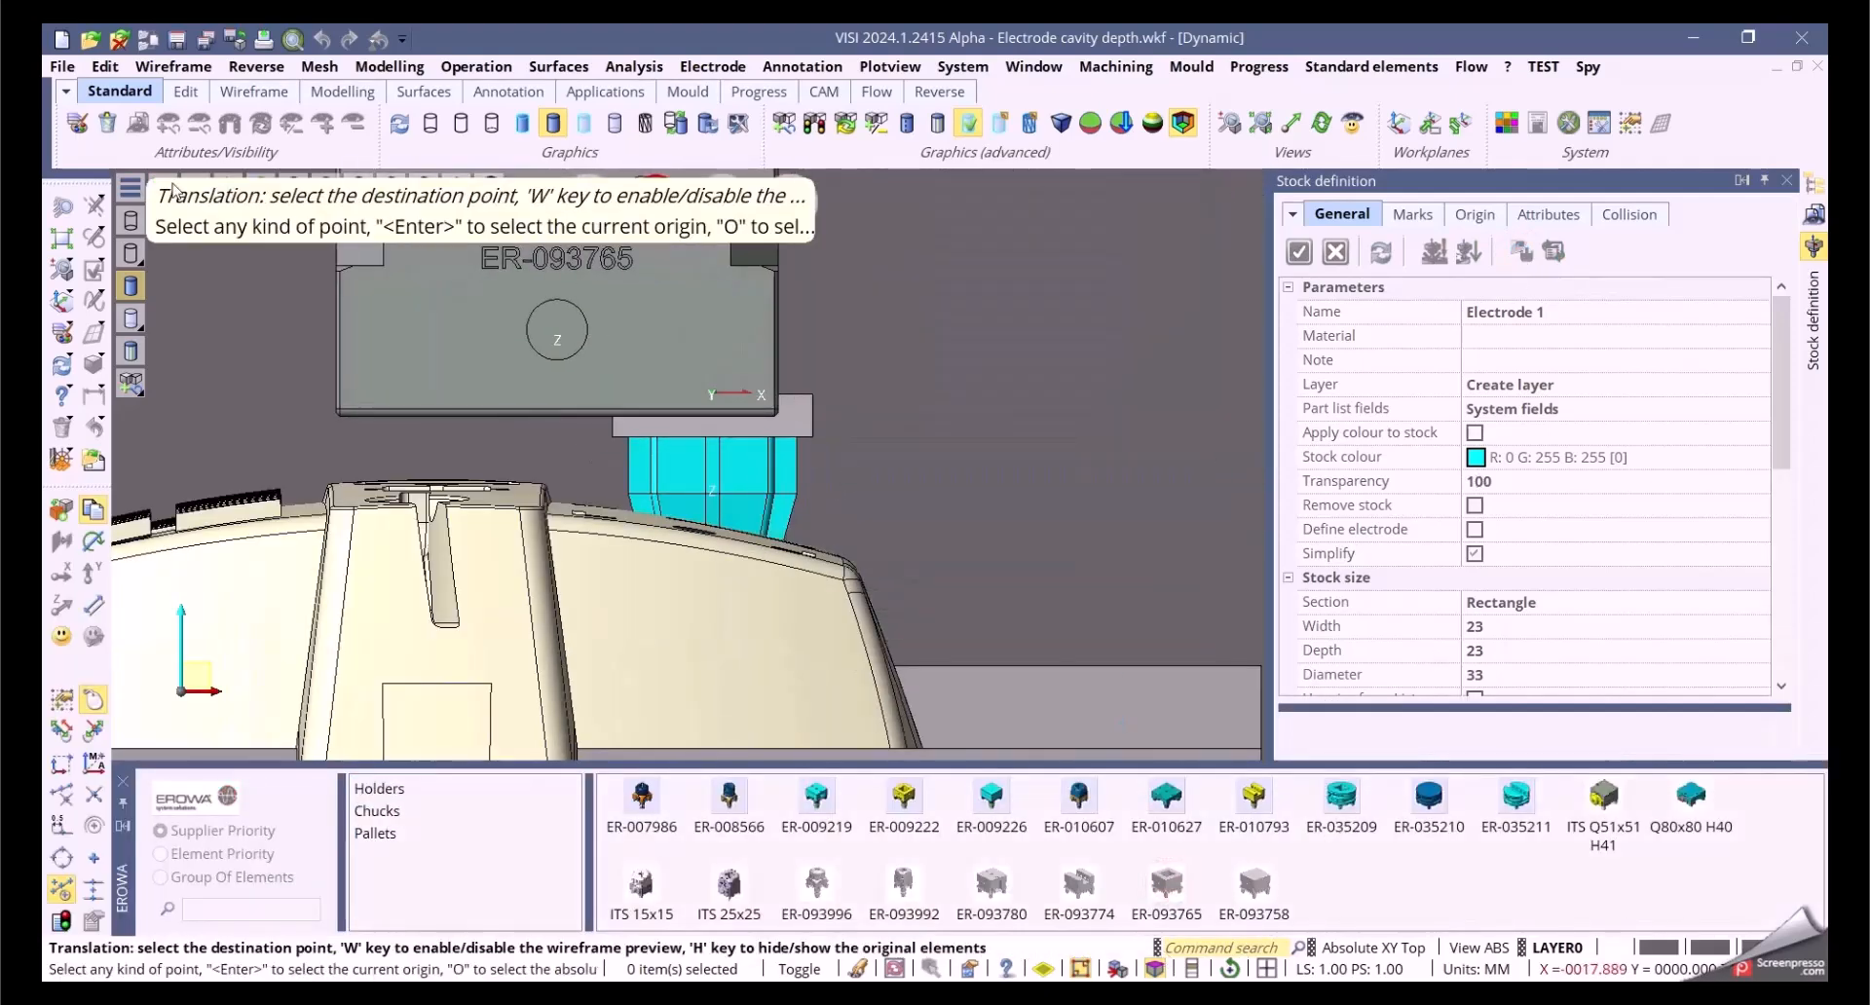
Step: Place the ER-093765 holder at the origin on top of the Electrode 1 stock, using the wireframe display
{"action": "left_click", "coordinate": [131, 220]}
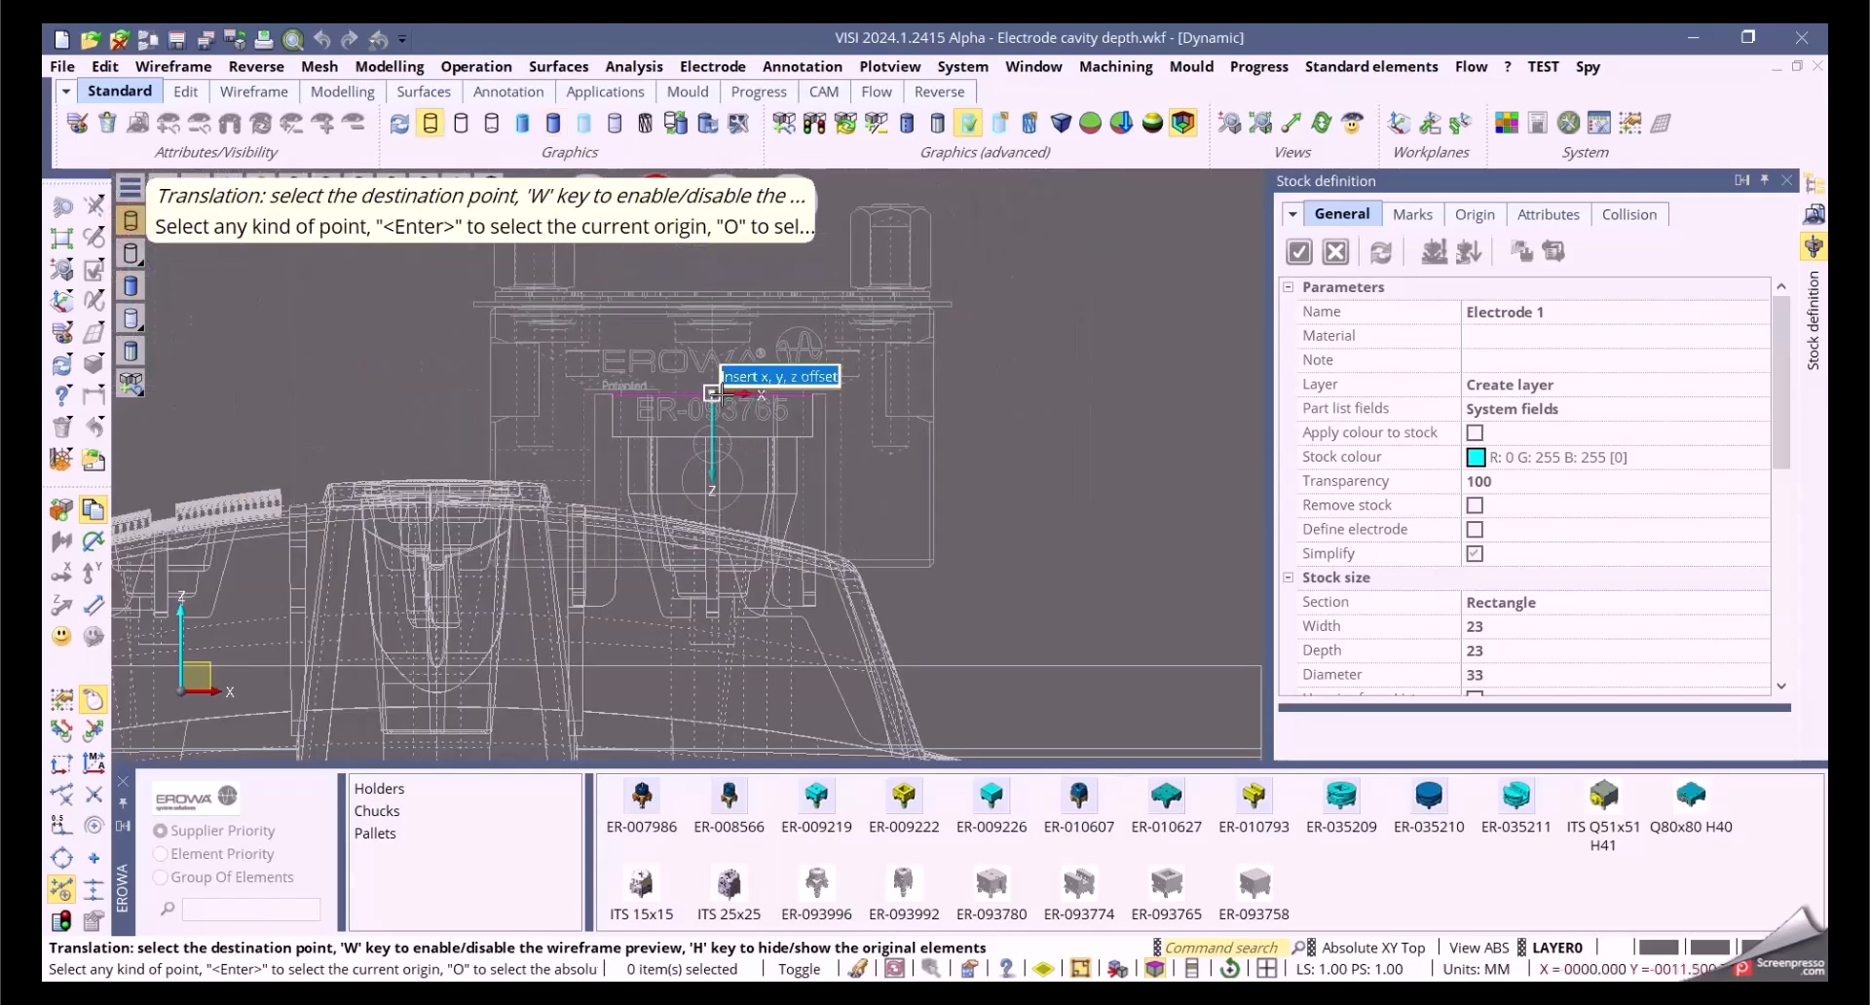
{"action": "scroll", "coordinate": [1056, 357], "scroll_direction": "down", "scroll_amount": 5}
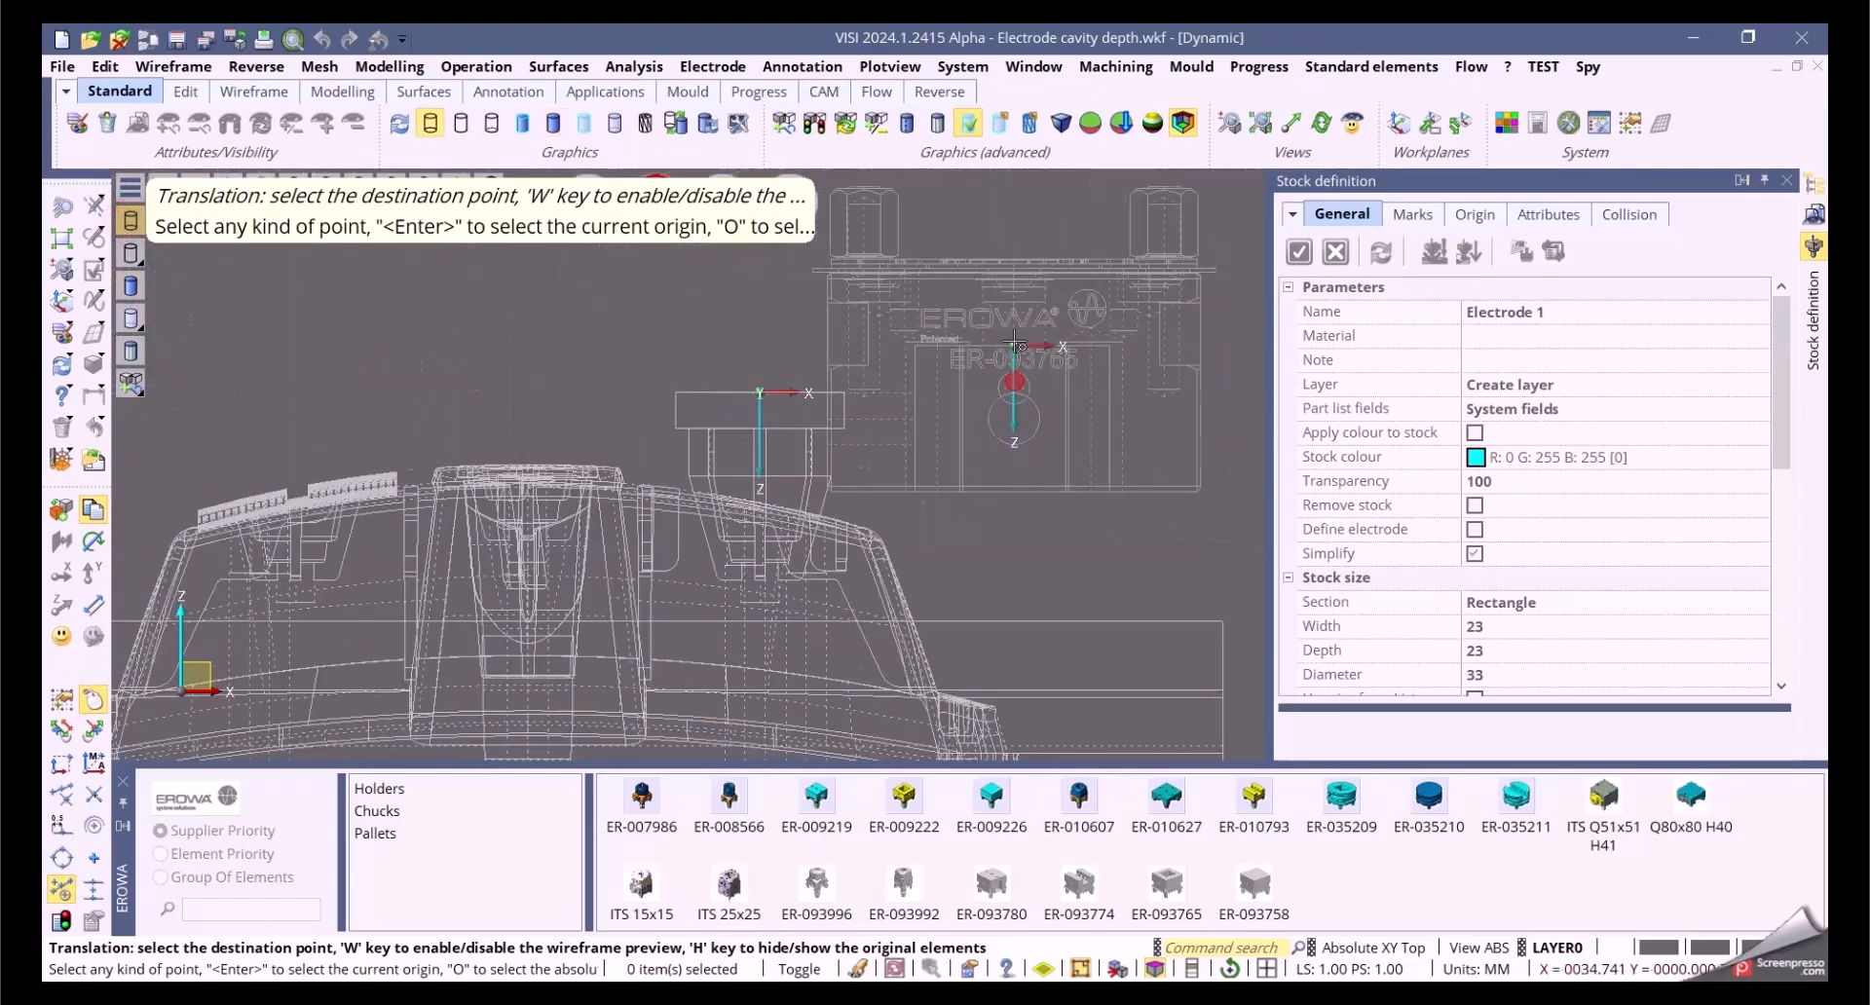
{"action": "scroll", "coordinate": [995, 414], "scroll_direction": "up", "scroll_amount": 3}
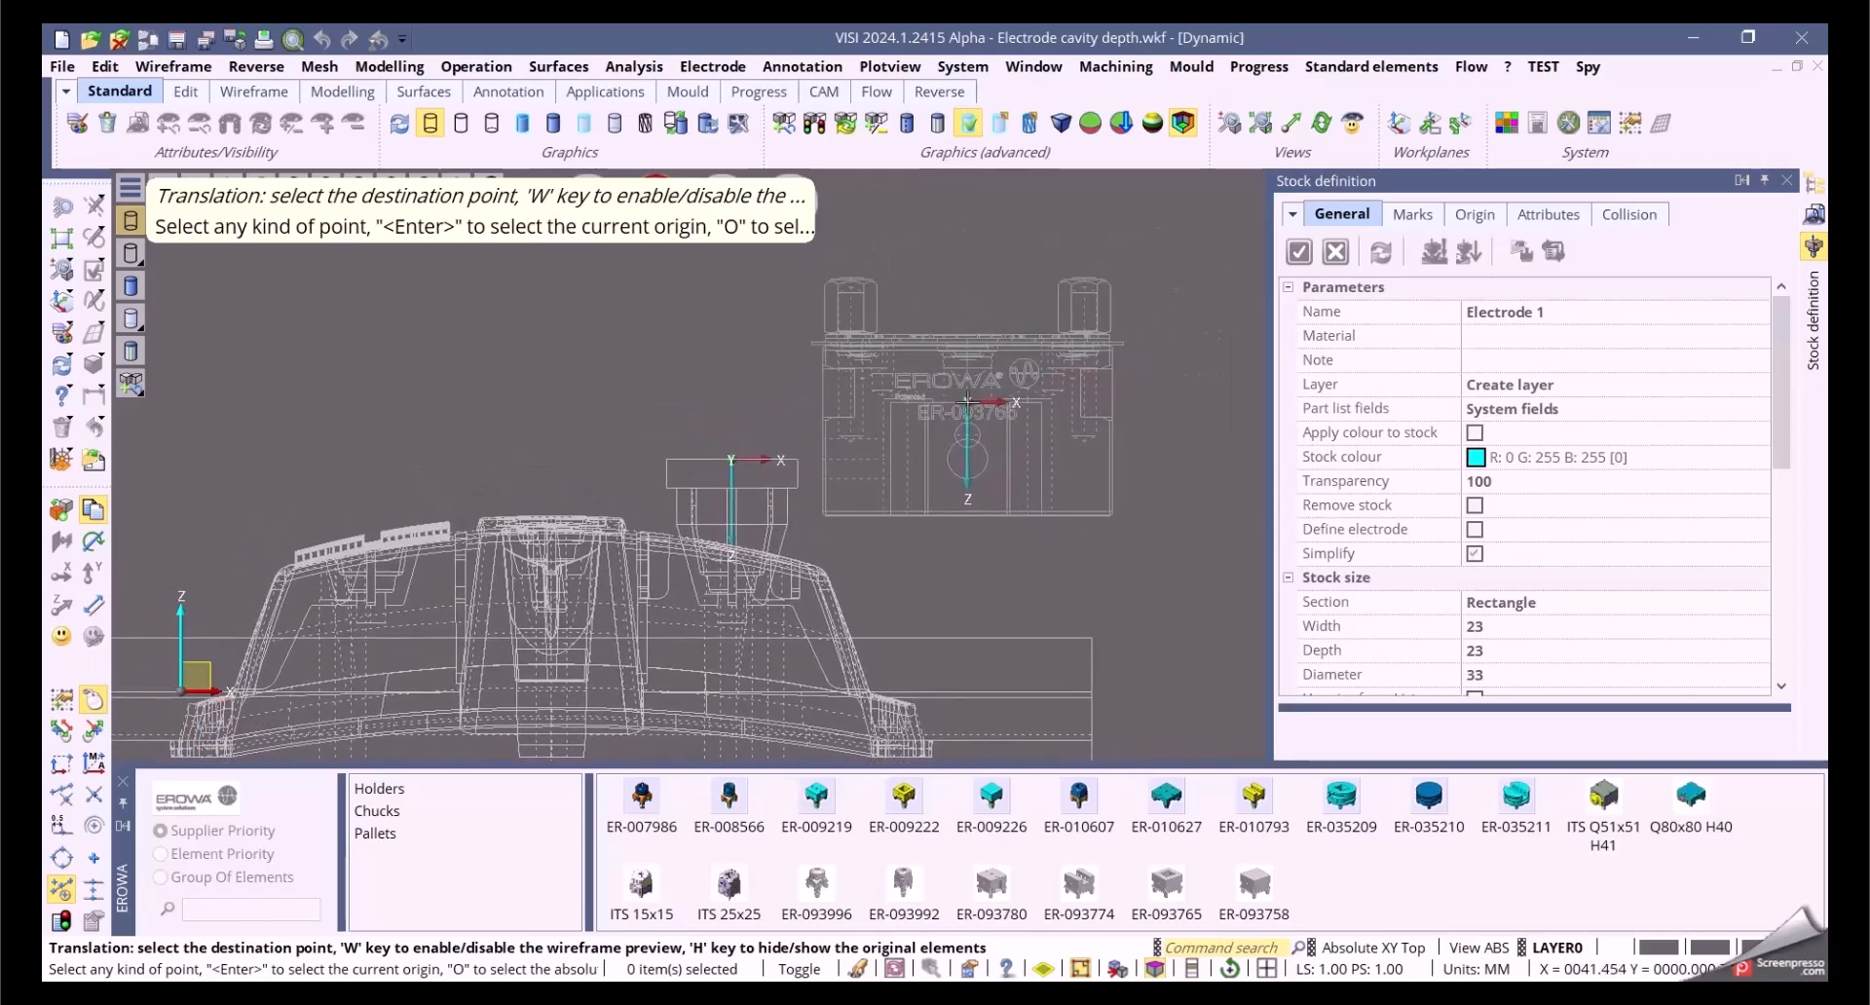
{"action": "left_click", "coordinate": [981, 386]}
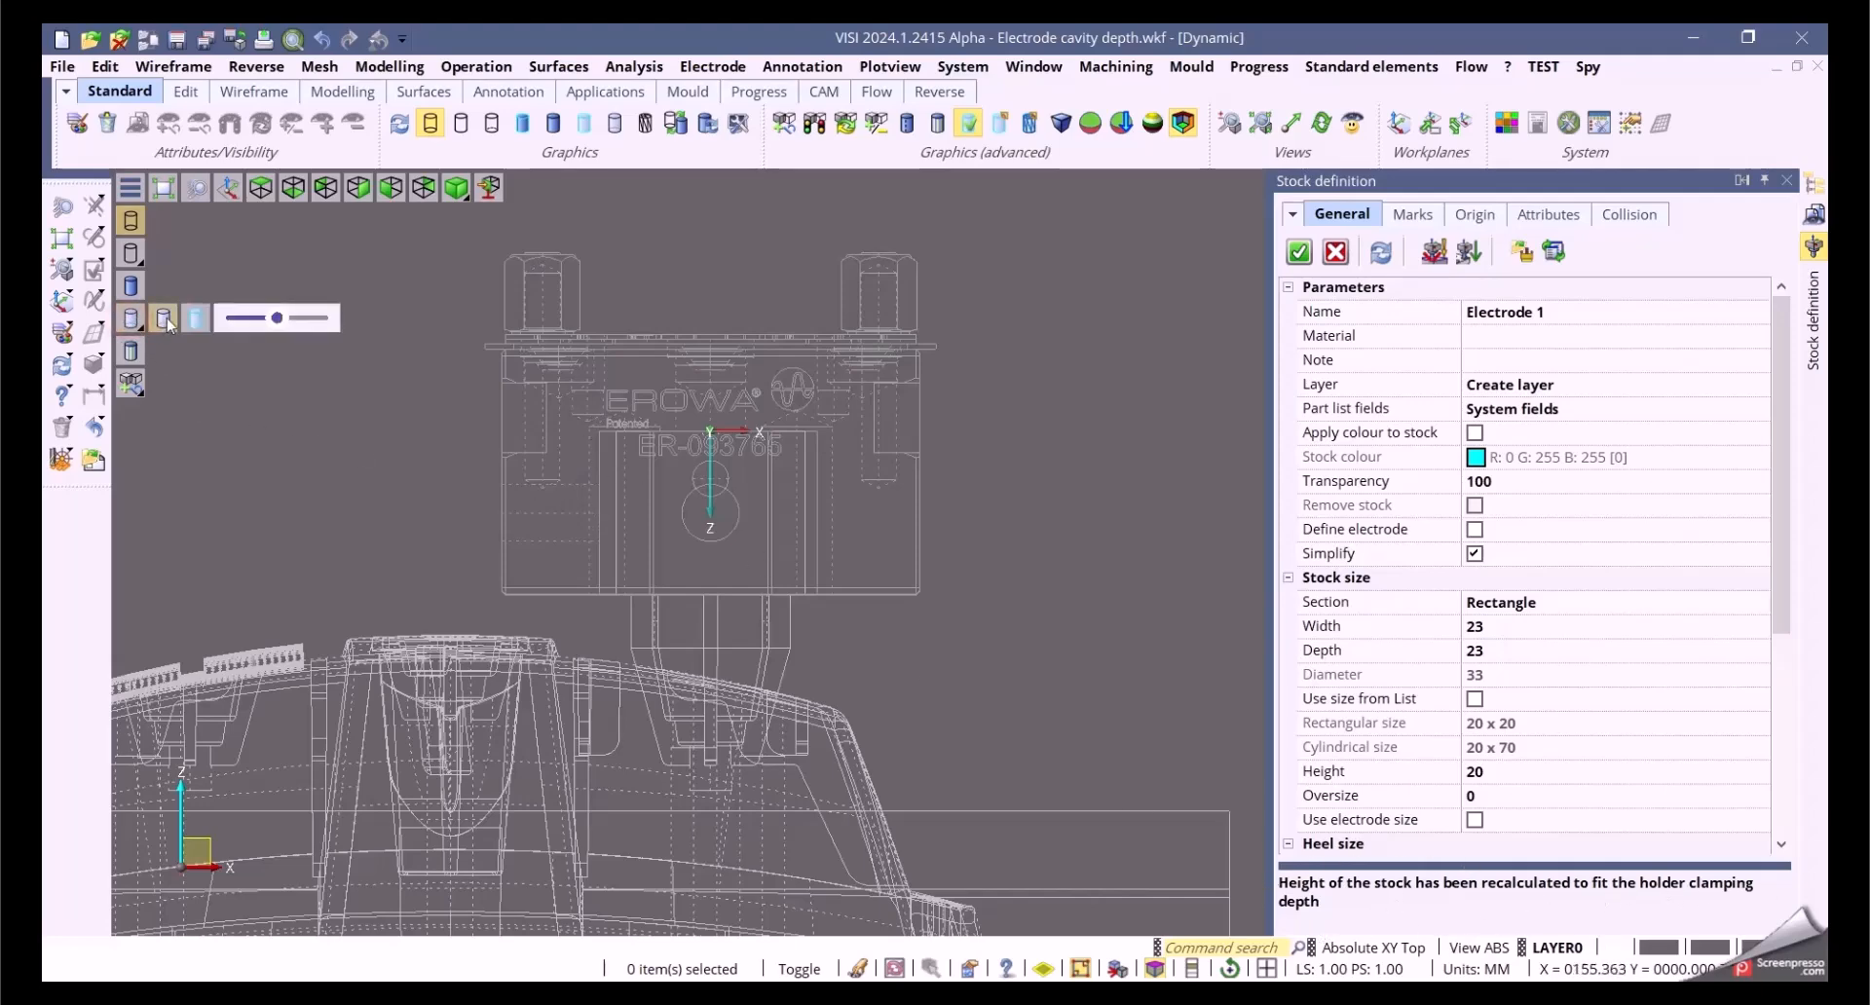
Step: Examine how the holder sits on the electrode stock in transparent and shaded display, from isometric and low side views
{"action": "left_click", "coordinate": [166, 319]}
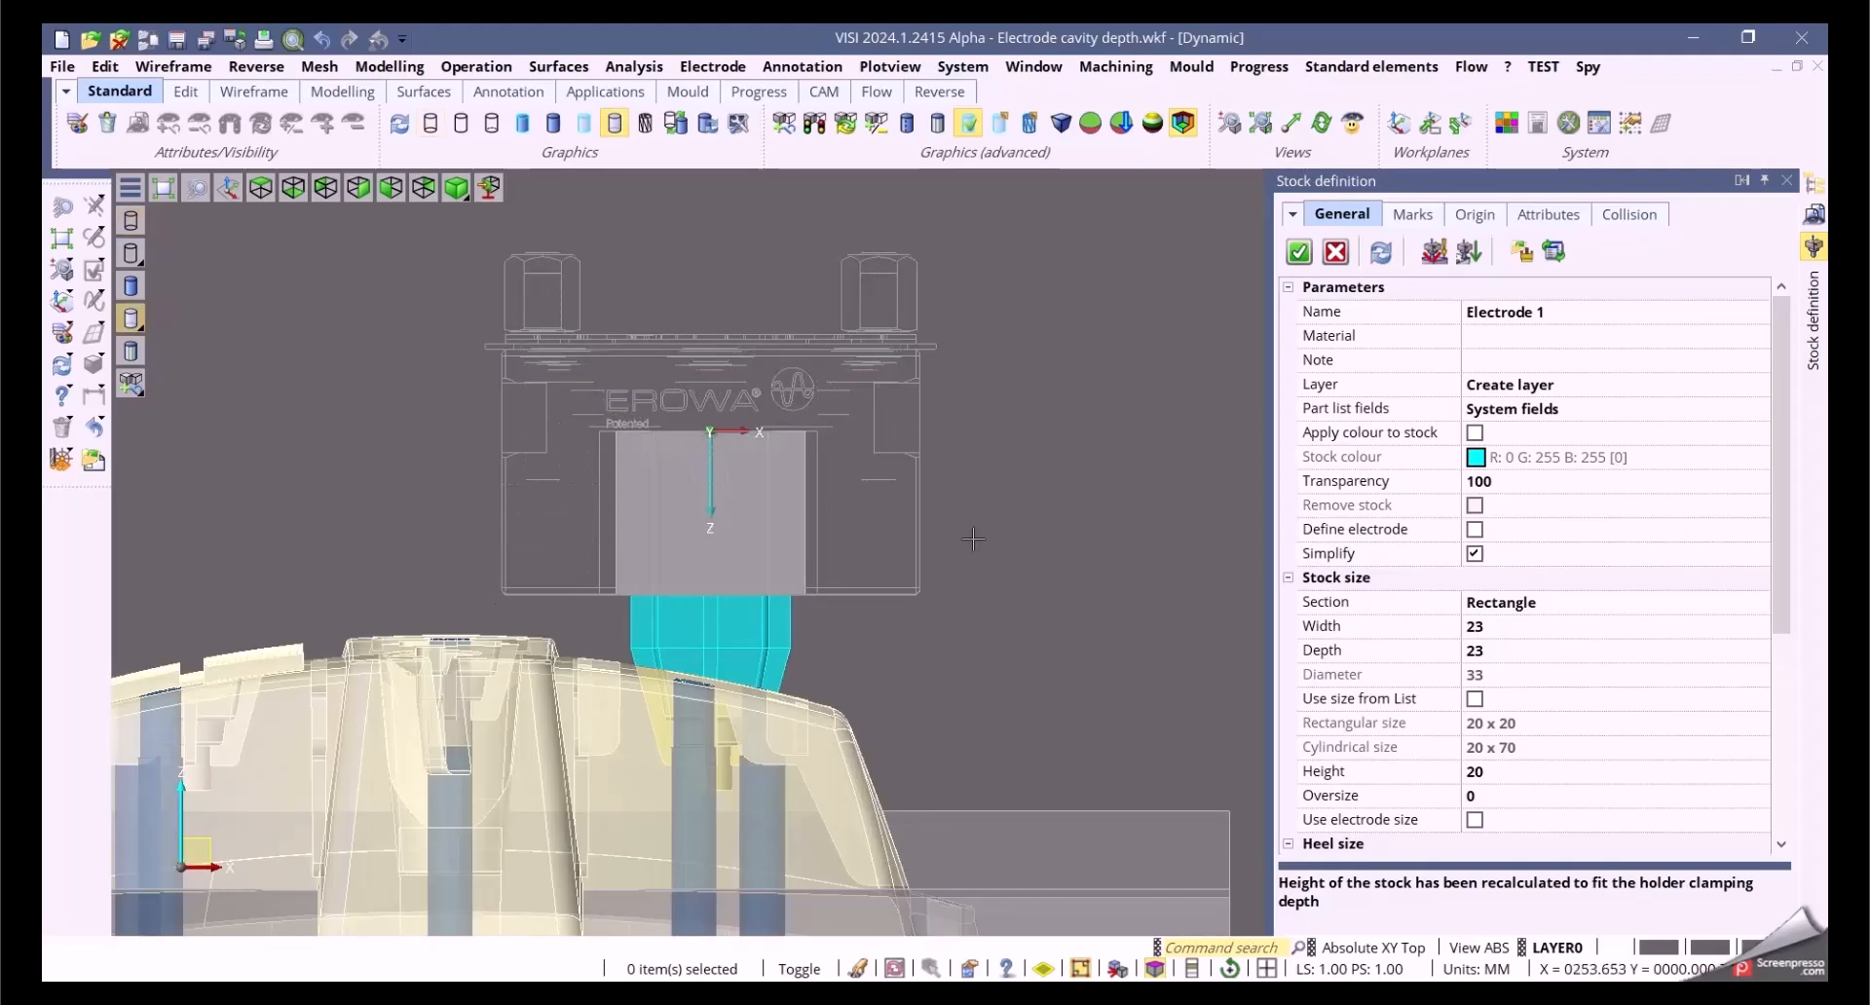
{"action": "middle_click_drag", "start_coordinate": [1055, 534], "coordinate": [1015, 515]}
{"action": "key", "text": "Home"}
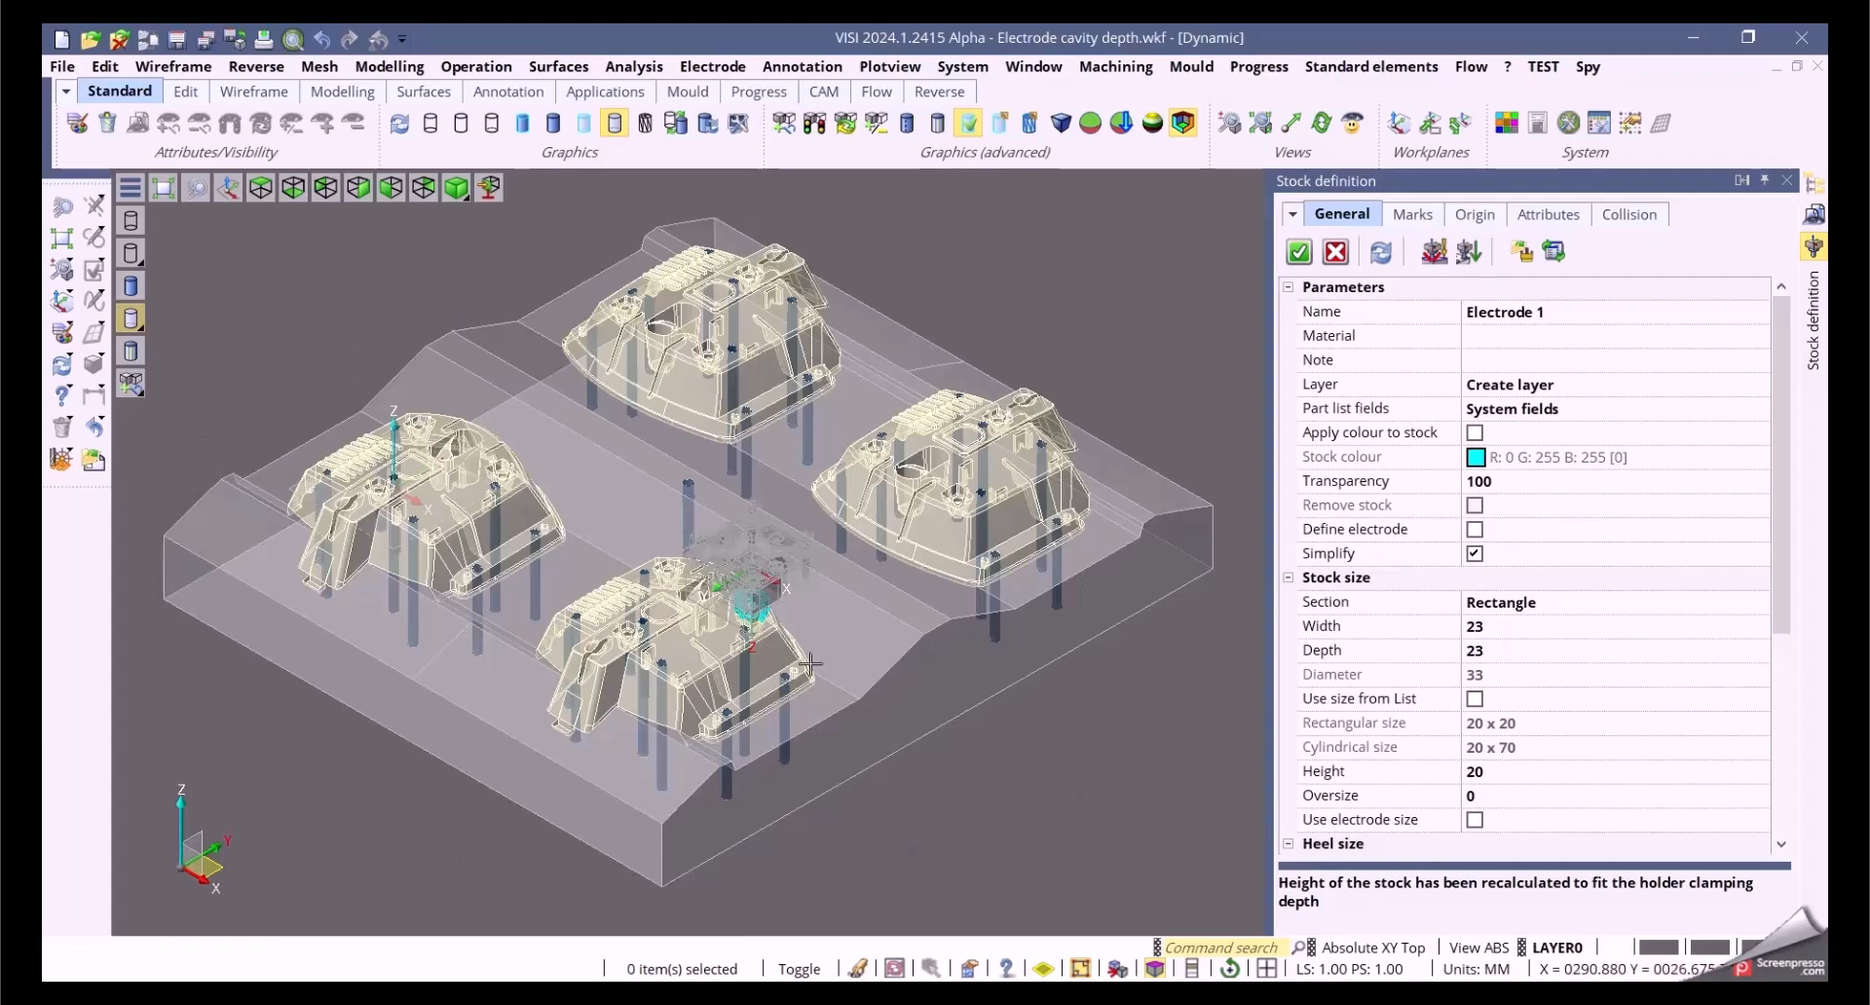
{"action": "left_click", "coordinate": [130, 285]}
{"action": "scroll", "coordinate": [797, 630], "scroll_direction": "up", "scroll_amount": 6}
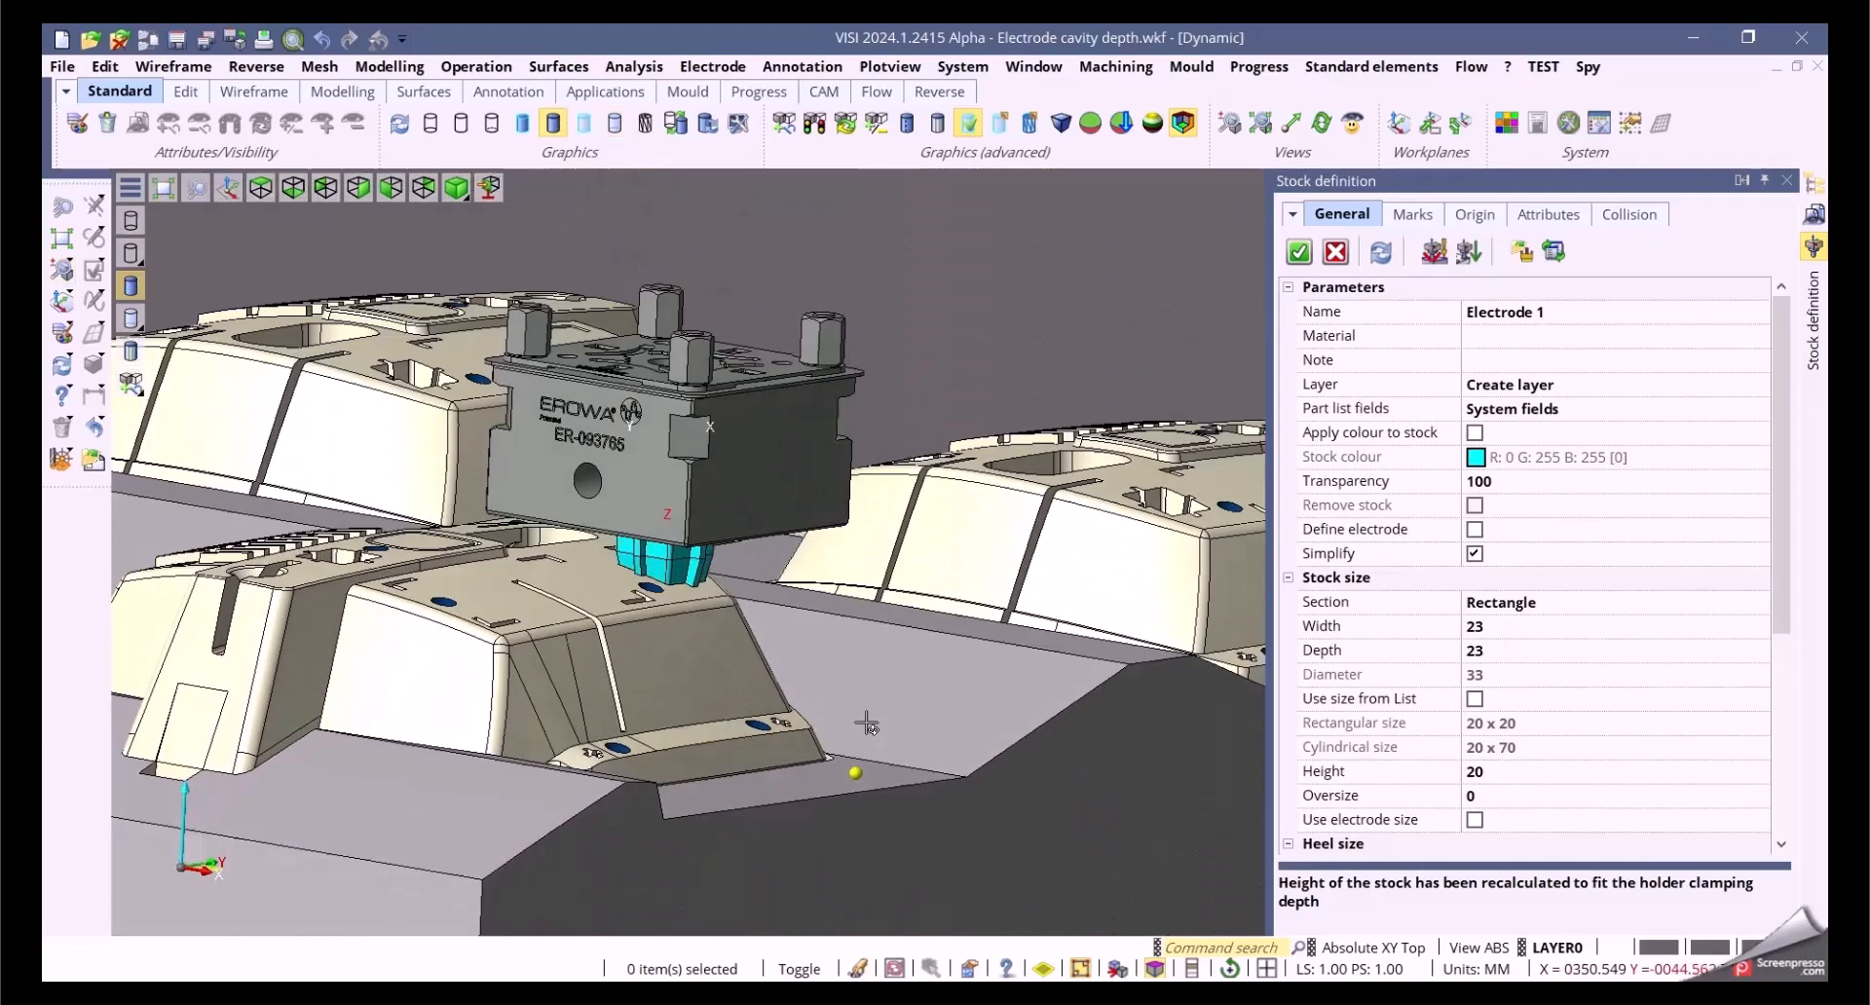
{"action": "middle_click_drag", "start_coordinate": [867, 724], "coordinate": [846, 699]}
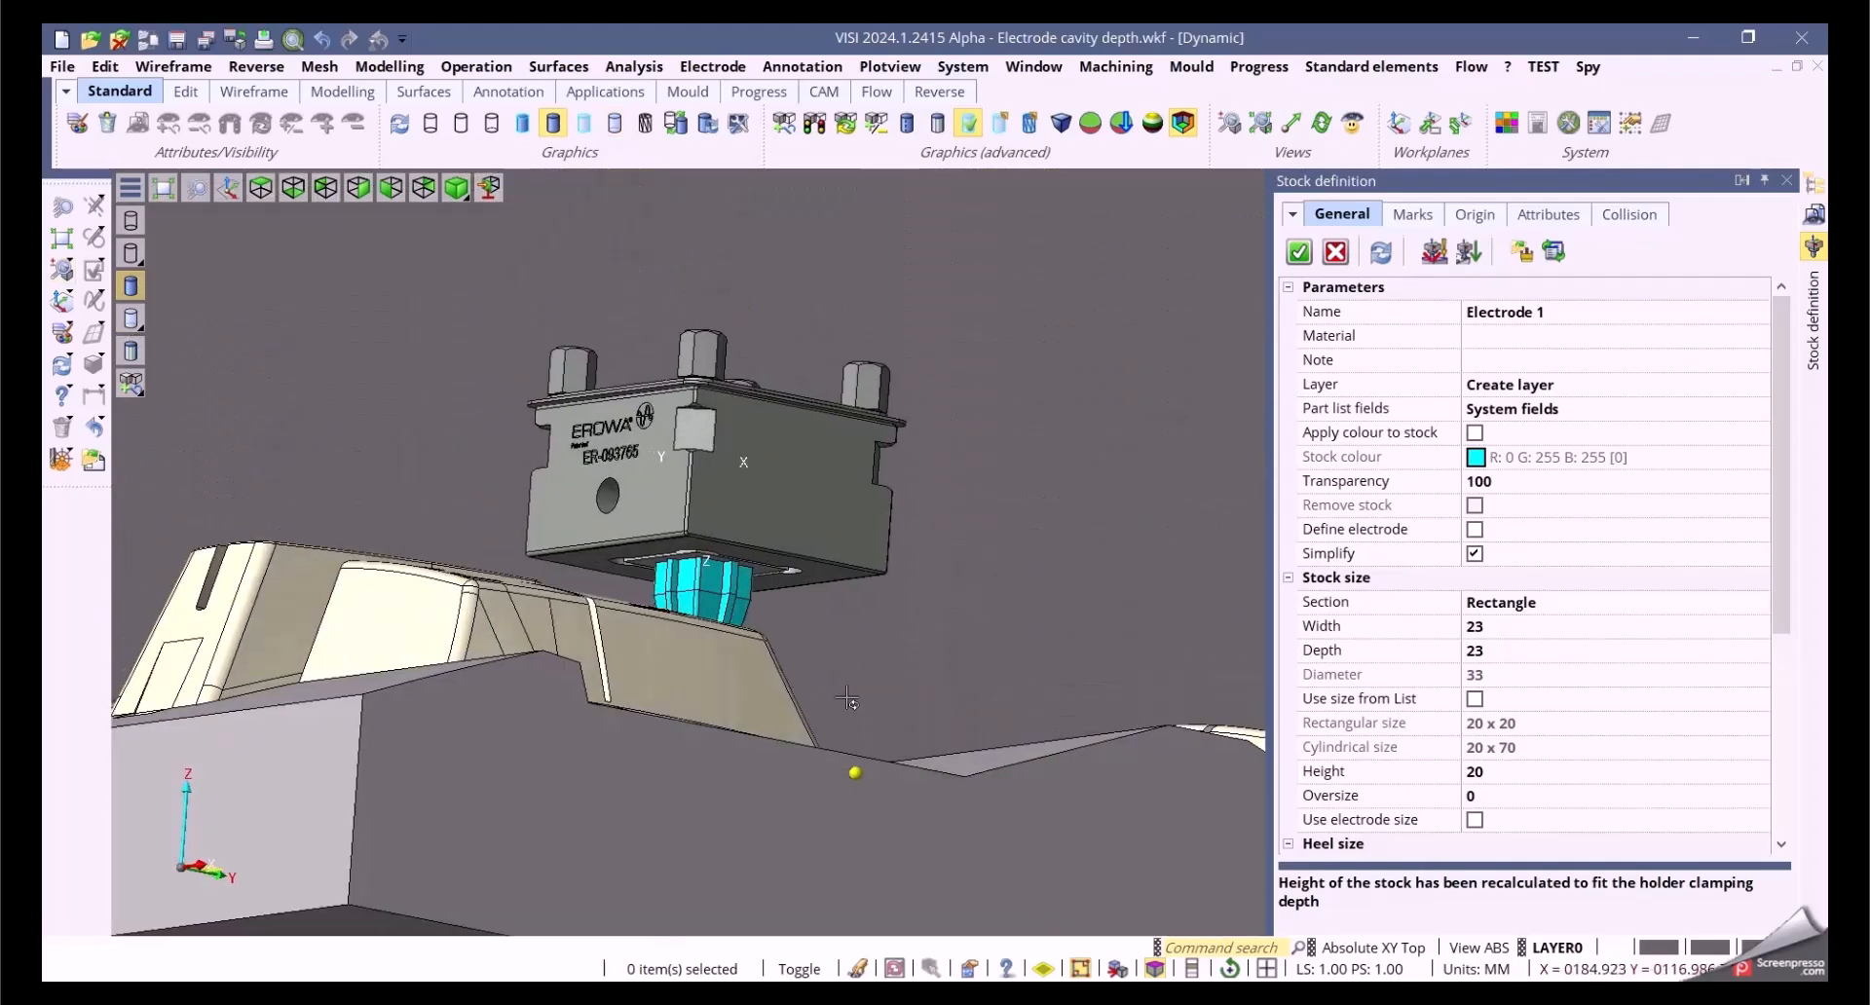
Step: Expand the heel size settings and create a rectangular heel on the Electrode 1 stock
{"action": "left_click", "coordinate": [1289, 843]}
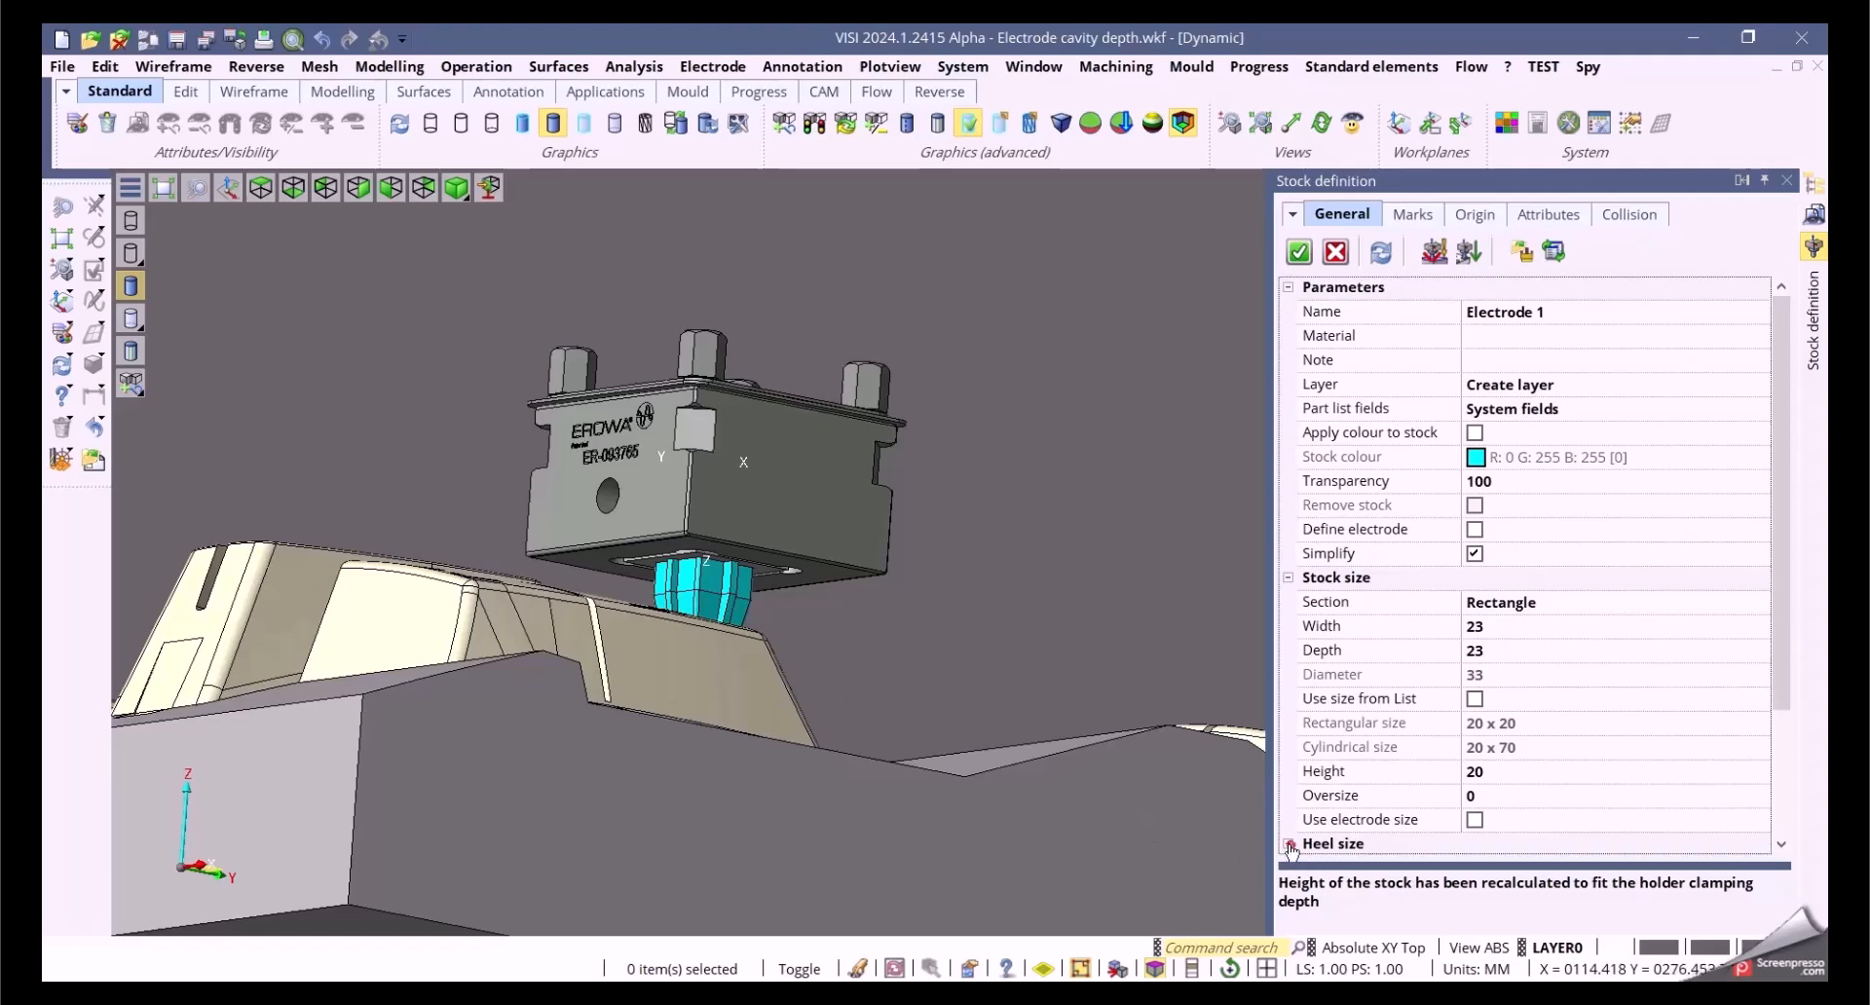
{"action": "scroll", "coordinate": [1477, 781], "scroll_direction": "down", "scroll_amount": 2}
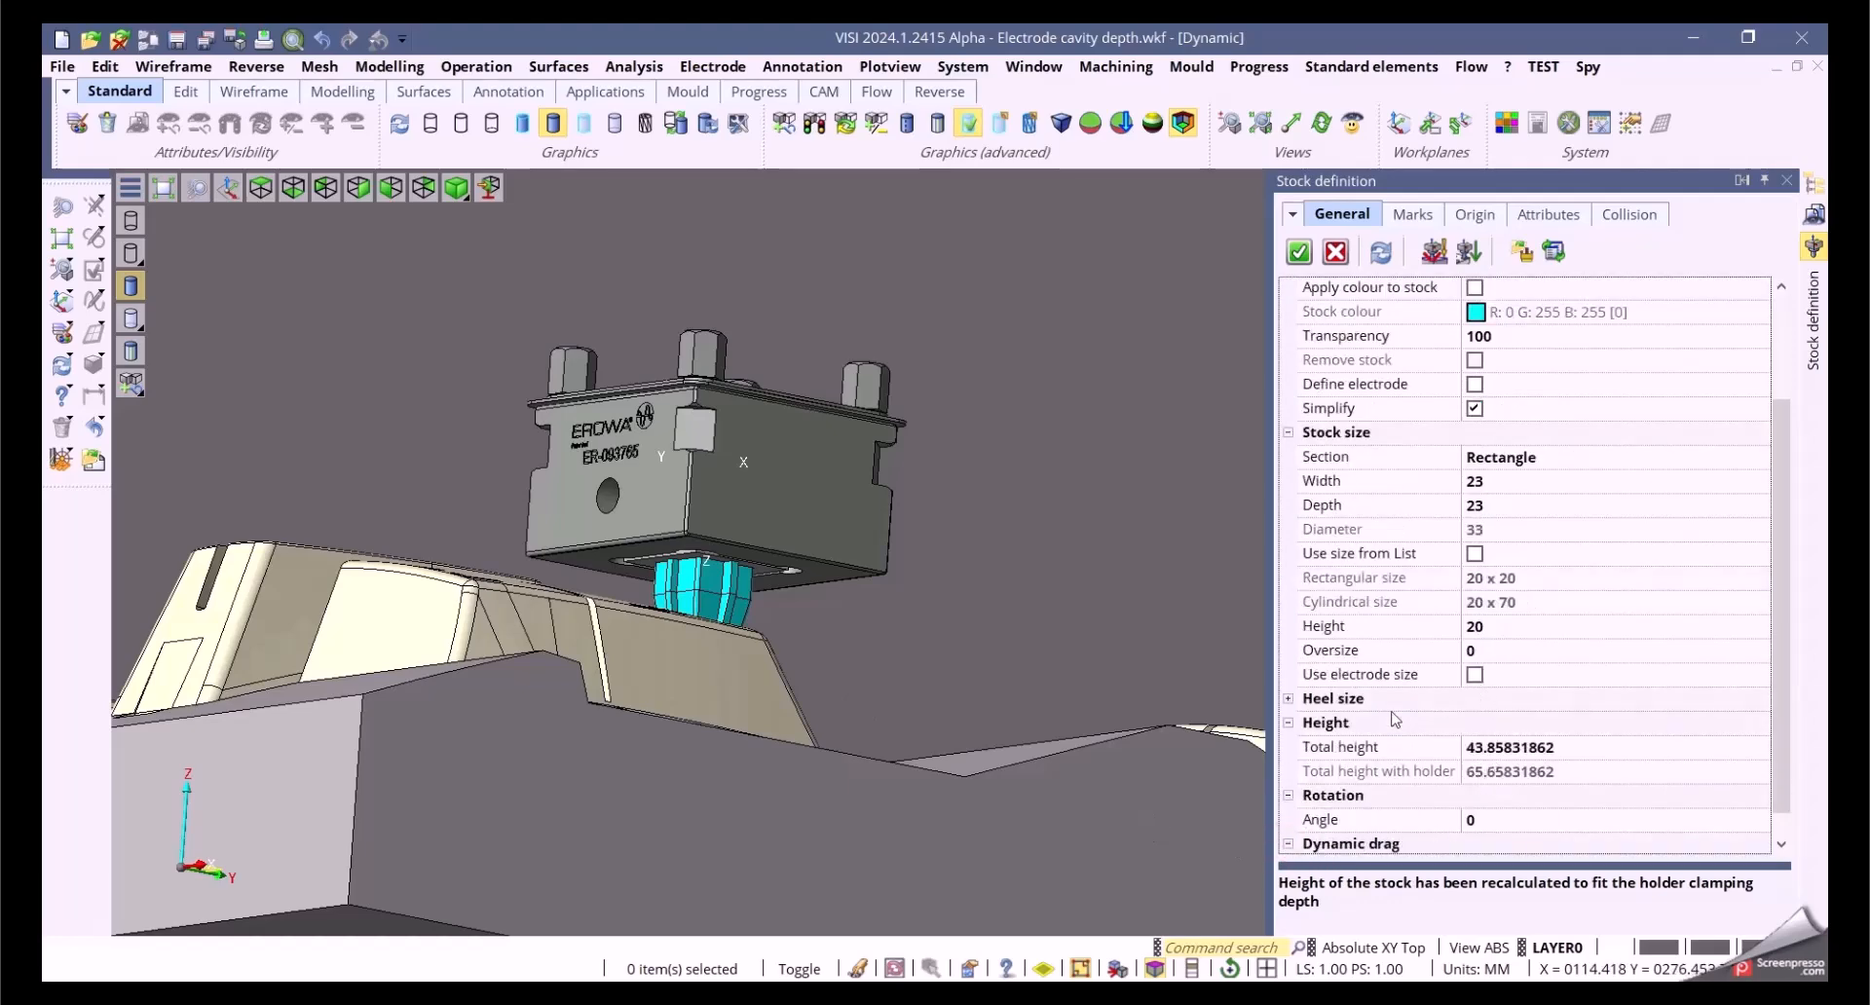
{"action": "left_click", "coordinate": [1288, 700]}
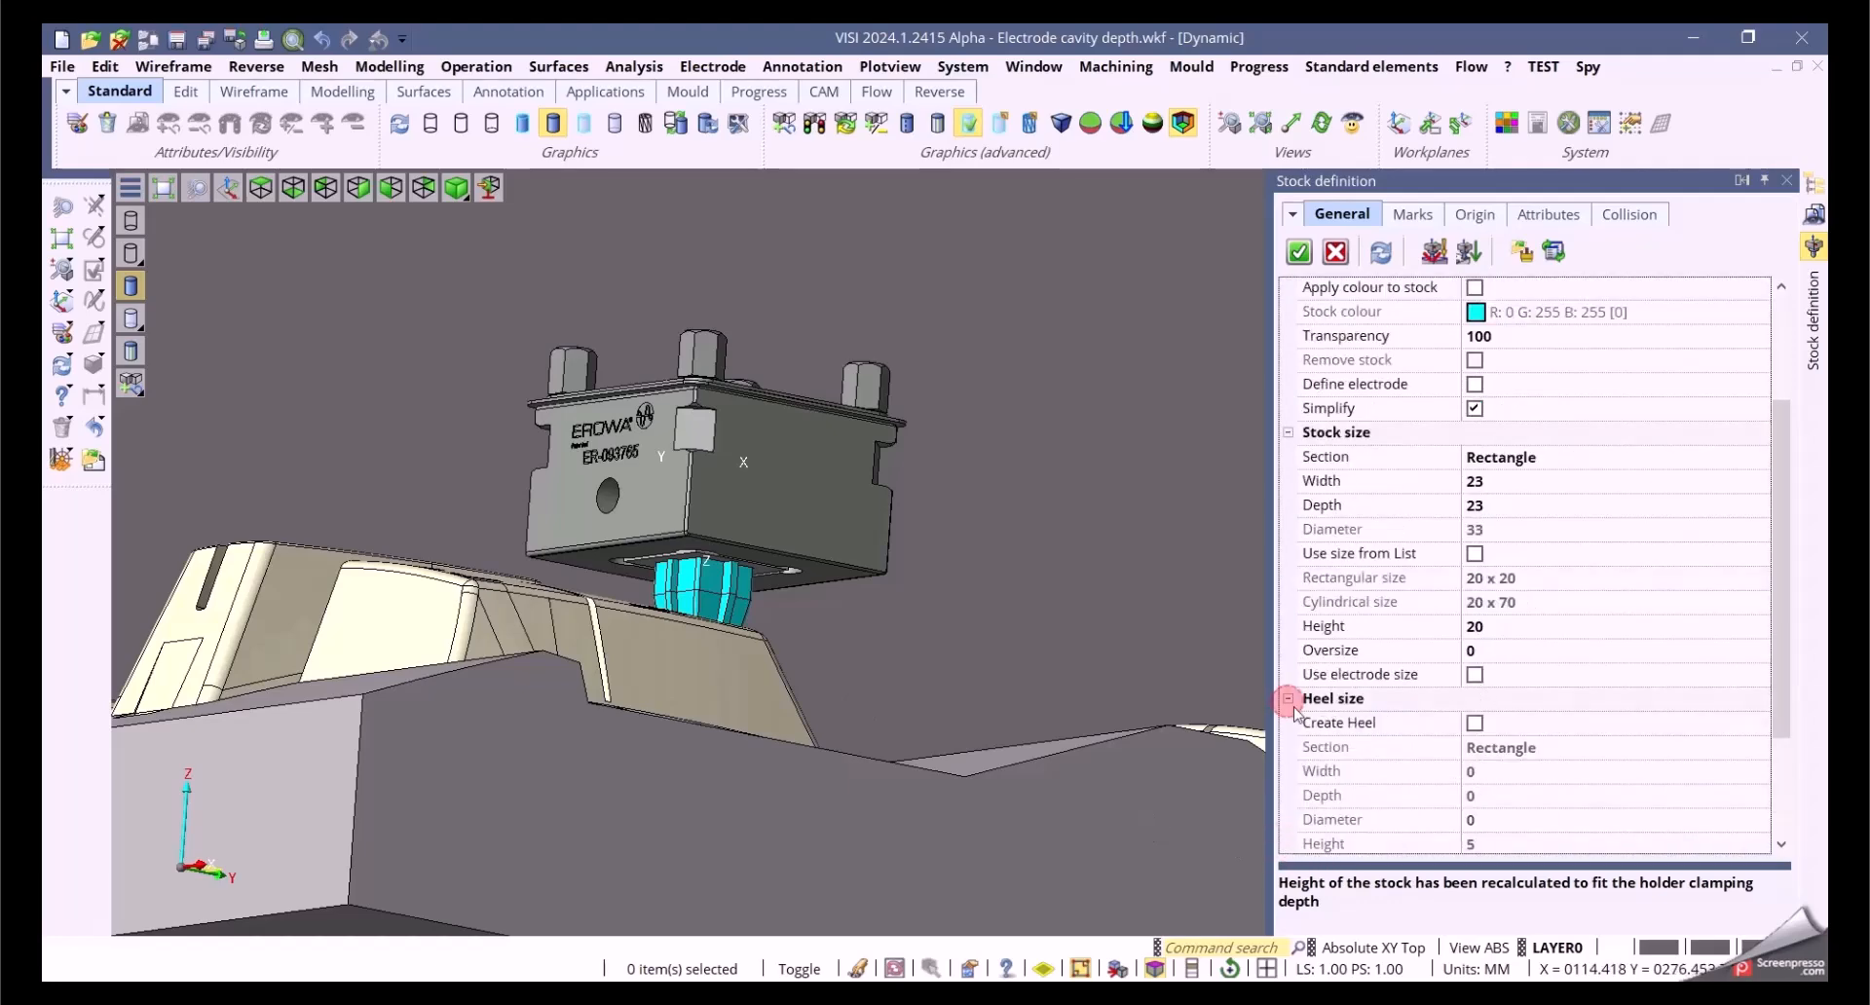
{"action": "left_click", "coordinate": [1474, 722]}
{"action": "middle_click_drag", "start_coordinate": [836, 606], "coordinate": [880, 620]}
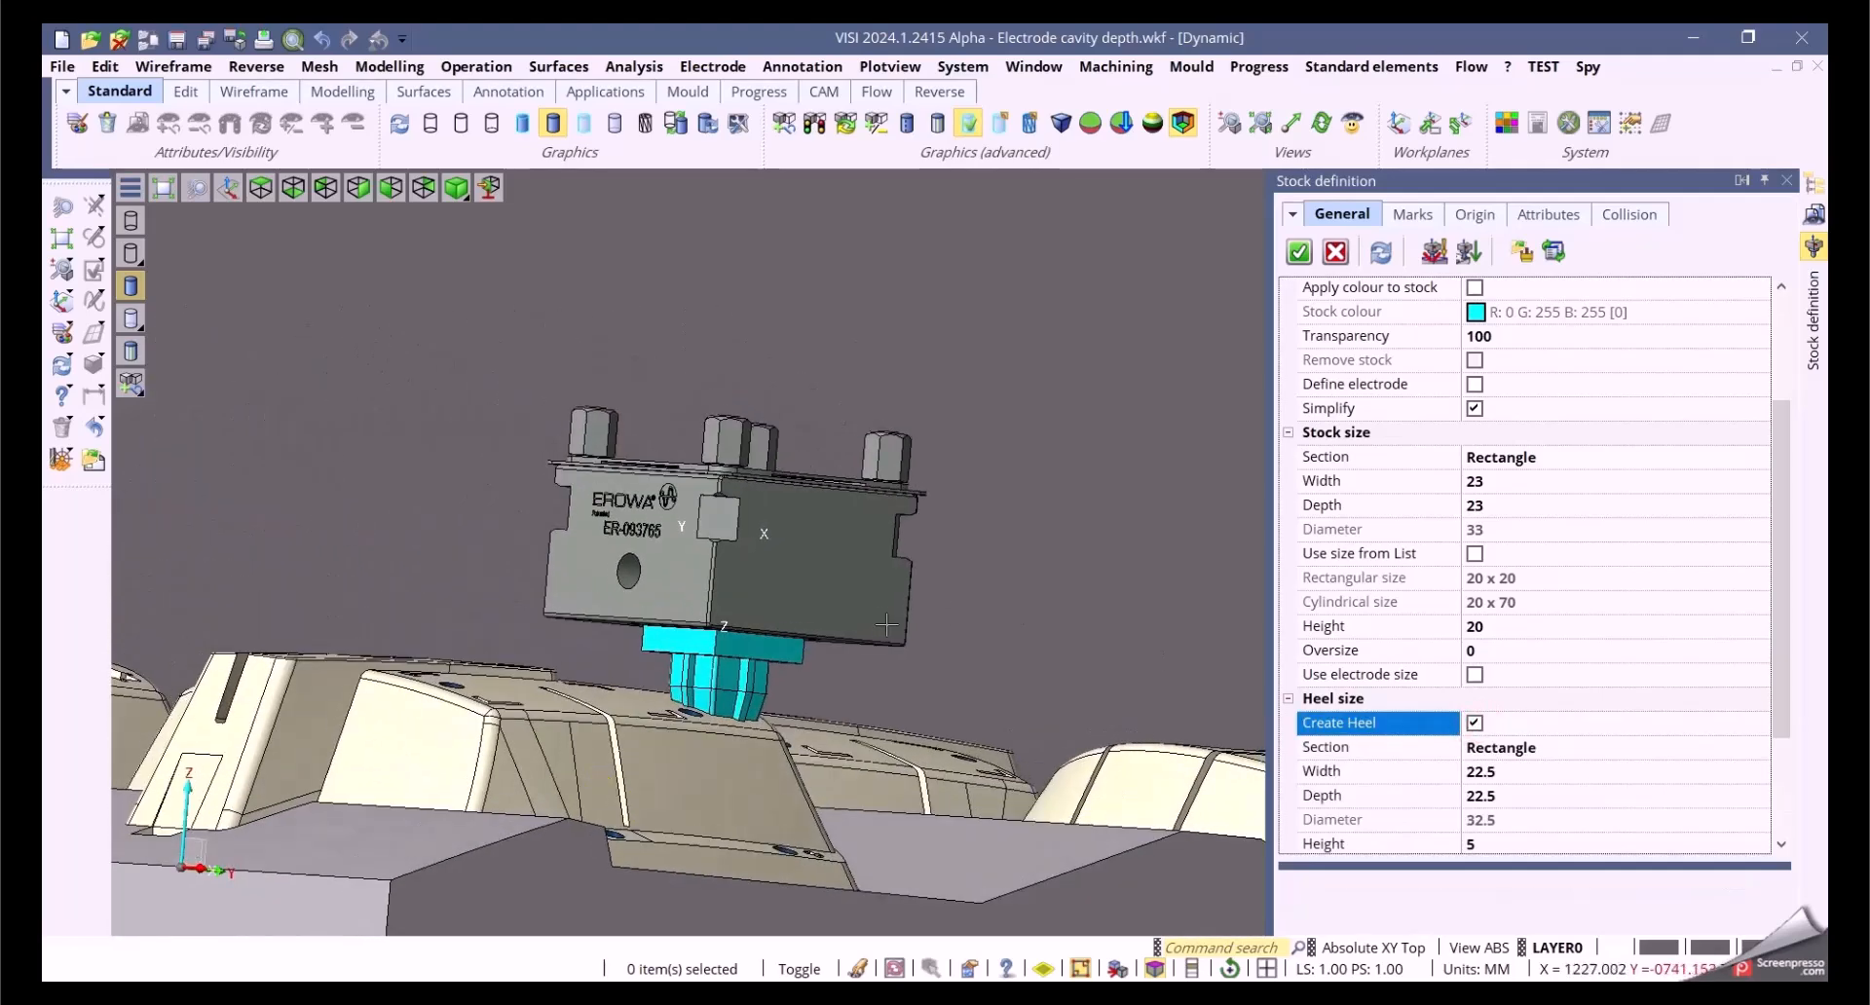
{"action": "scroll", "coordinate": [1783, 621], "scroll_direction": "down", "scroll_amount": 1}
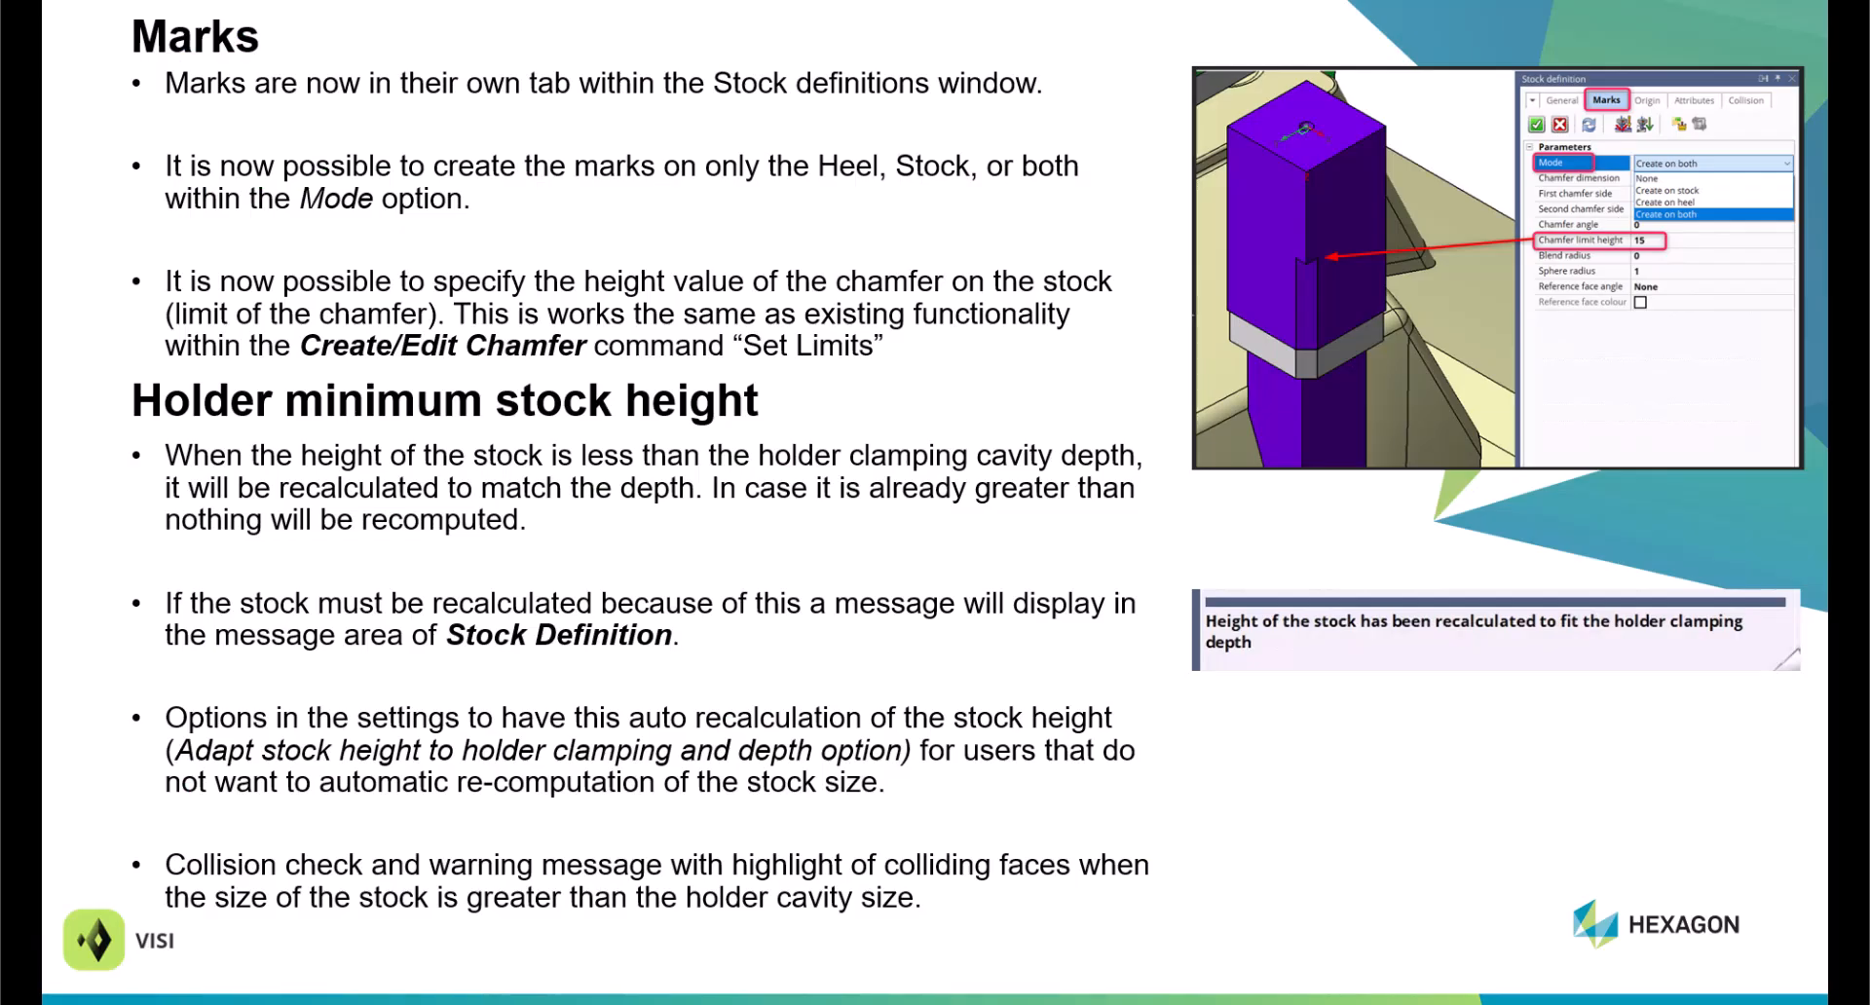
{"action": "key", "text": "Right"}
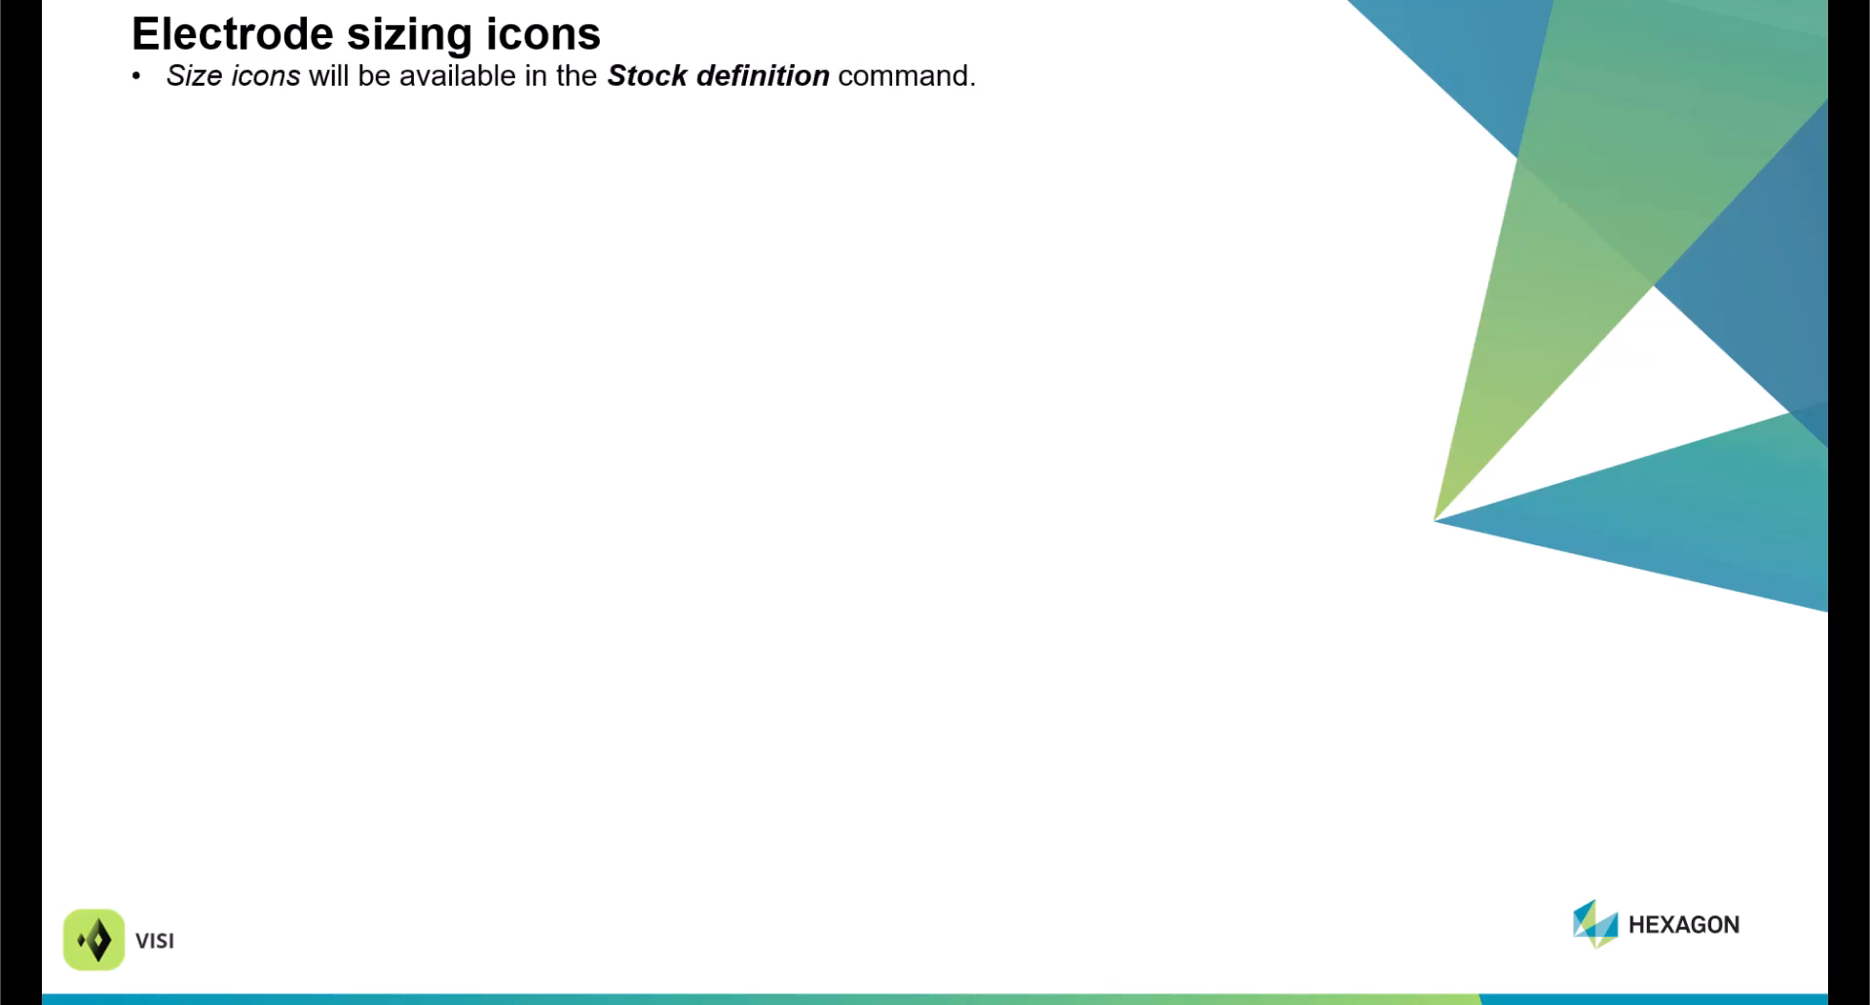
{"action": "key", "text": "Right"}
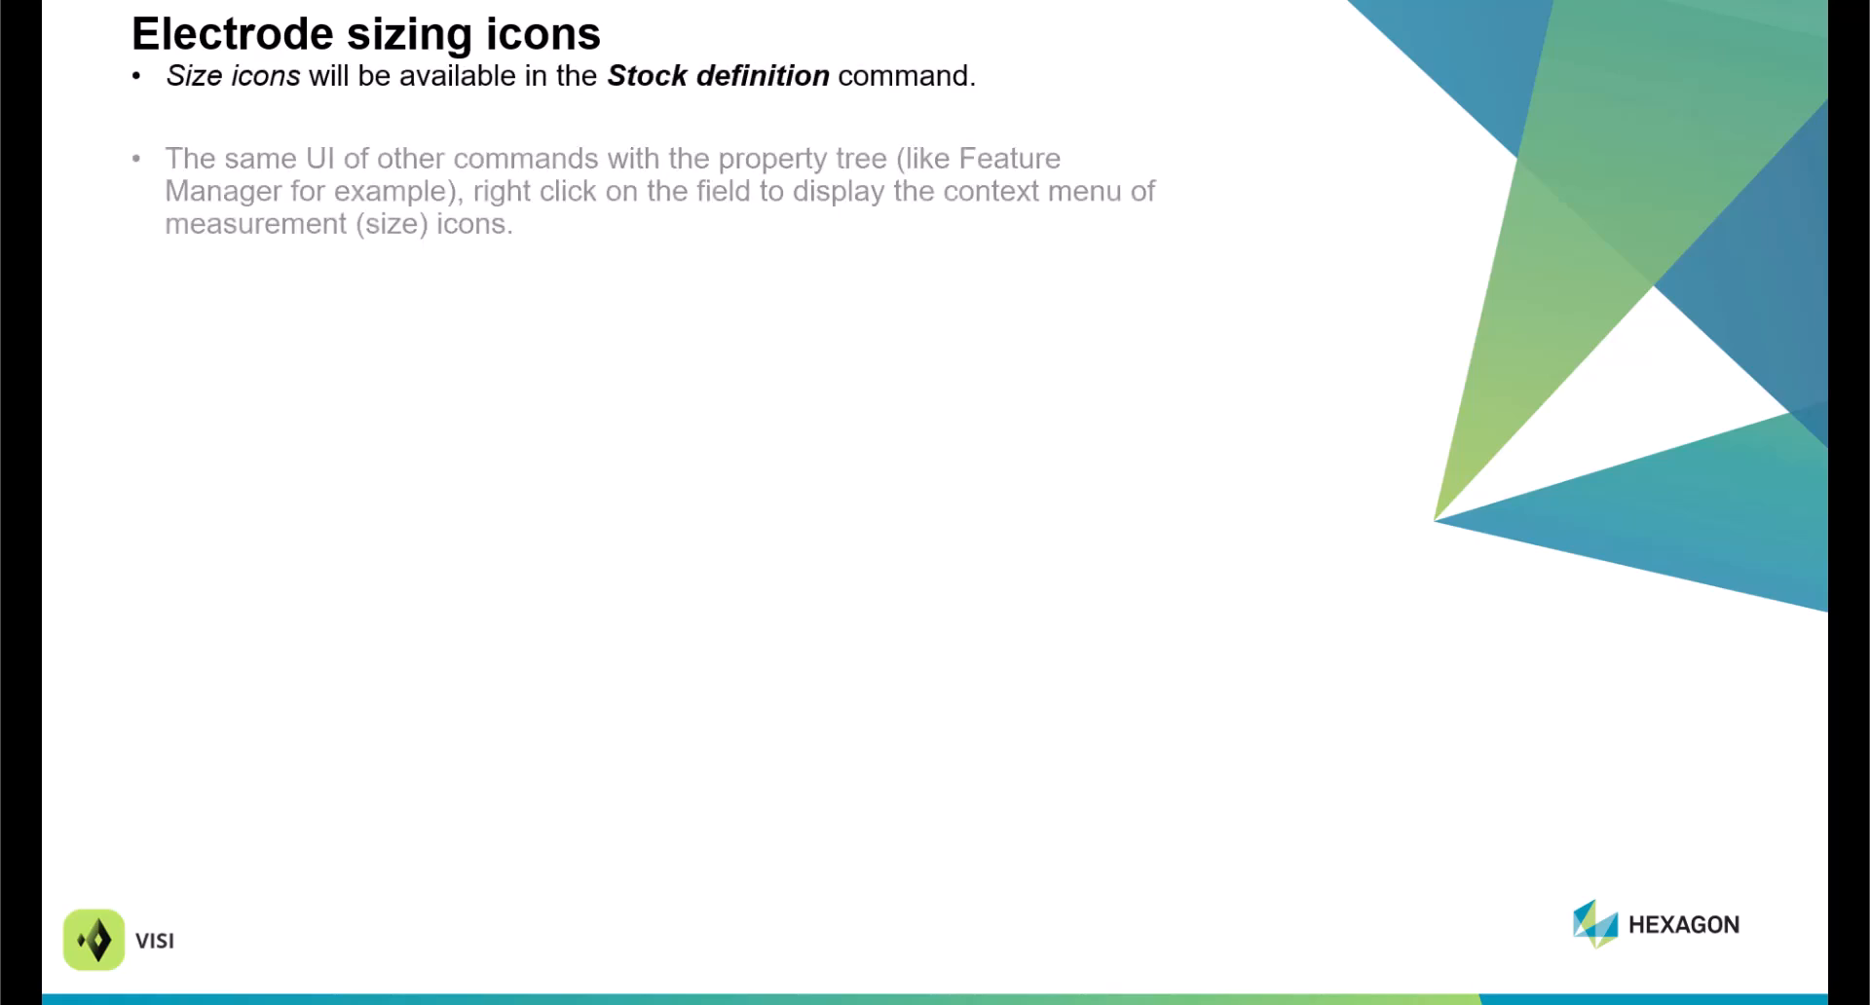
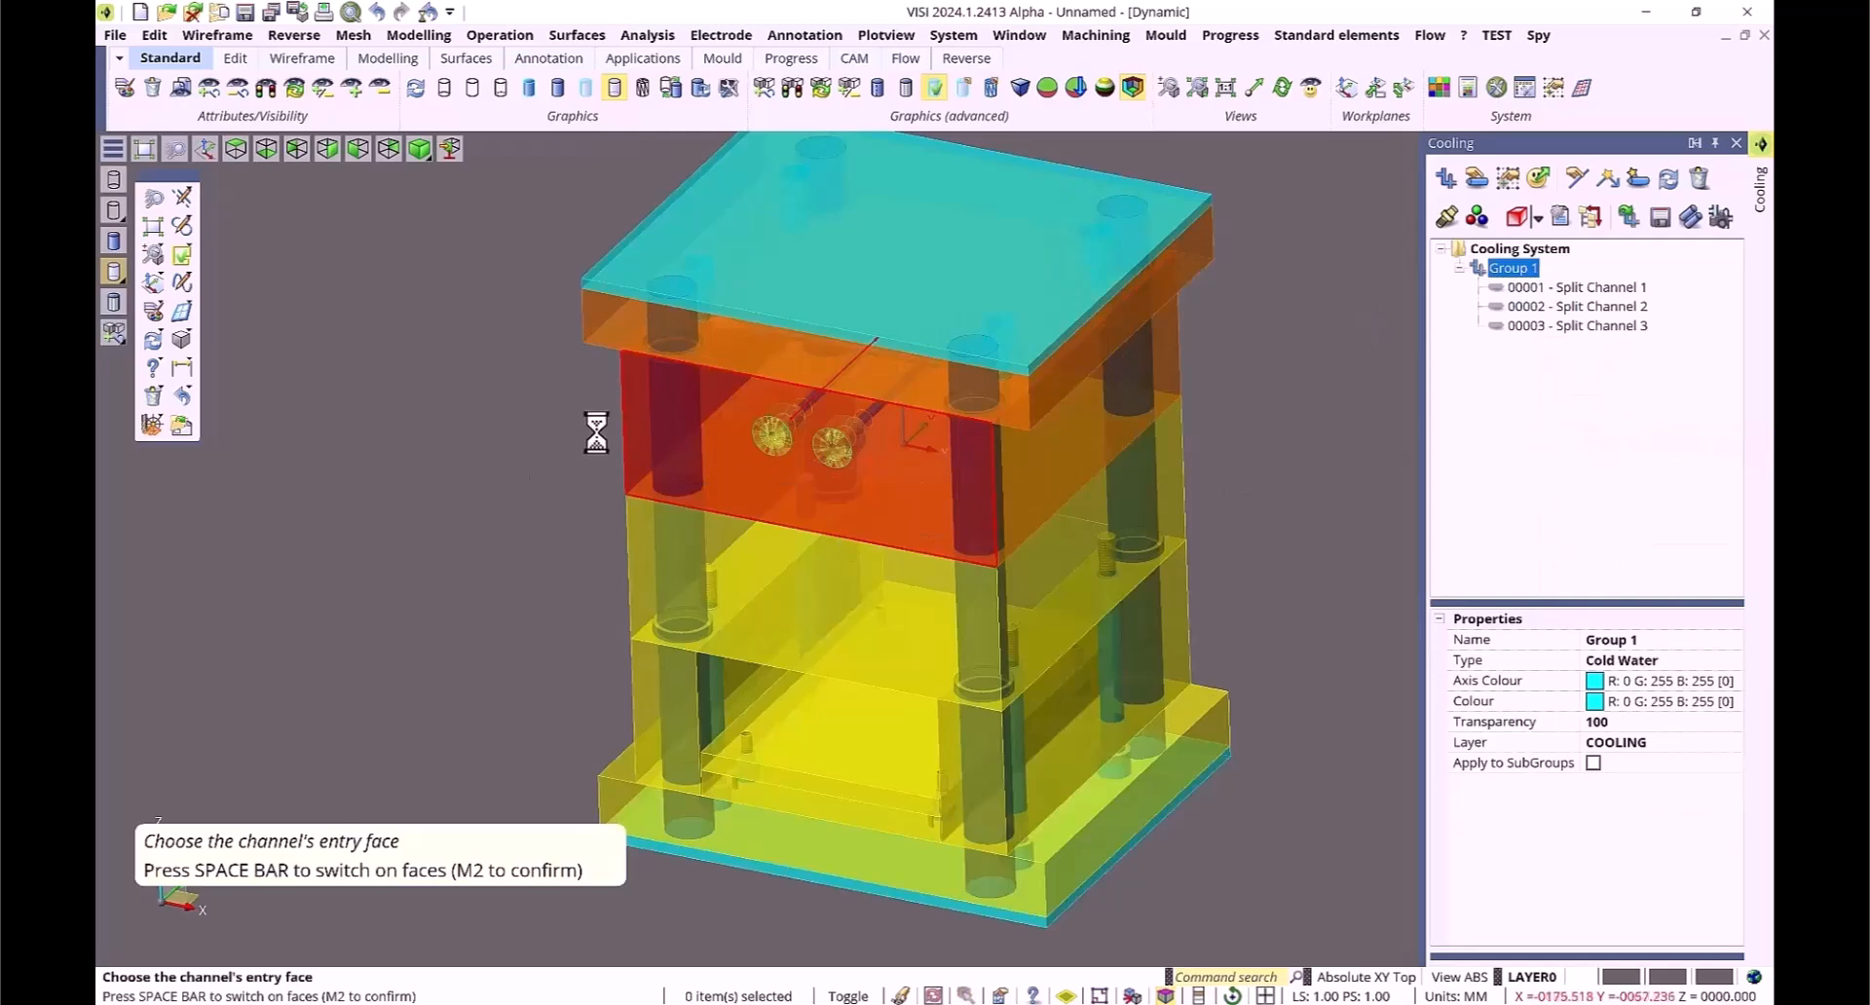
Step: Accept the highlighted entry face to split and adapt the Group 1 channels, and inspect Split Channels 1 and 3 on the mould
{"action": "middle_click_drag", "start_coordinate": [486, 432], "coordinate": [518, 434]}
{"action": "right_click", "coordinate": [518, 432]}
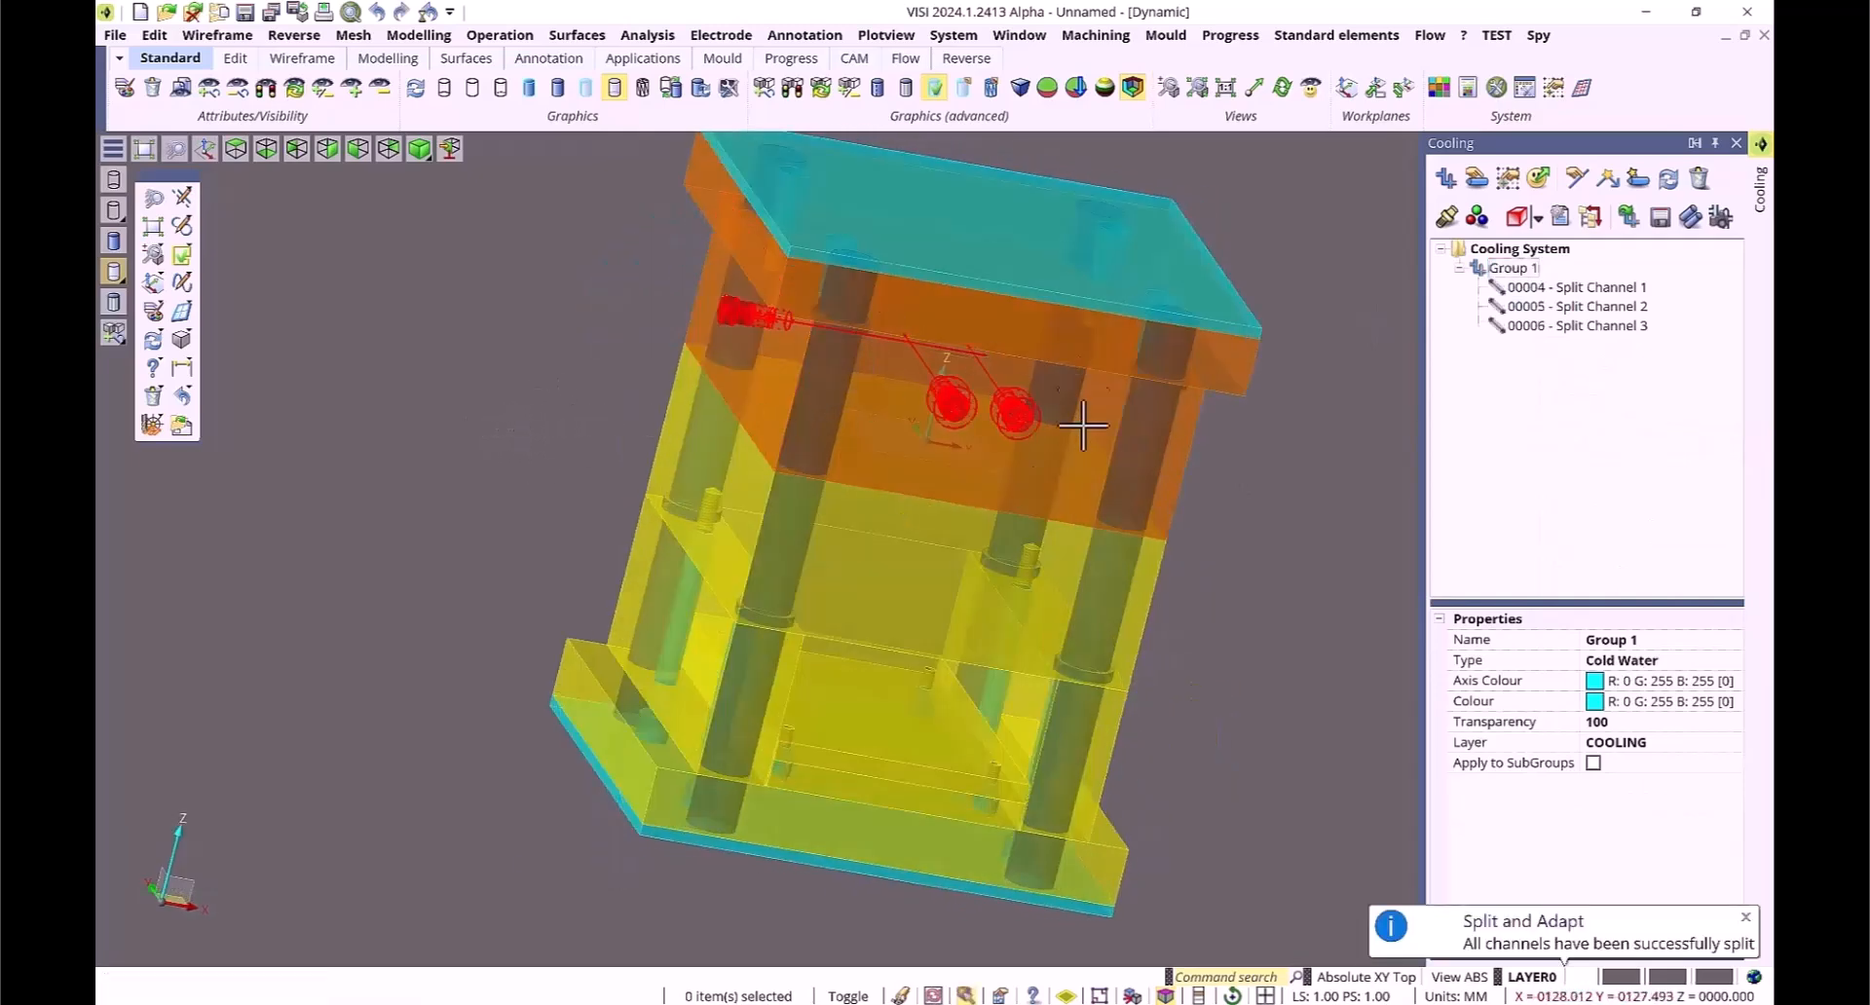
{"action": "left_click", "coordinate": [1551, 287]}
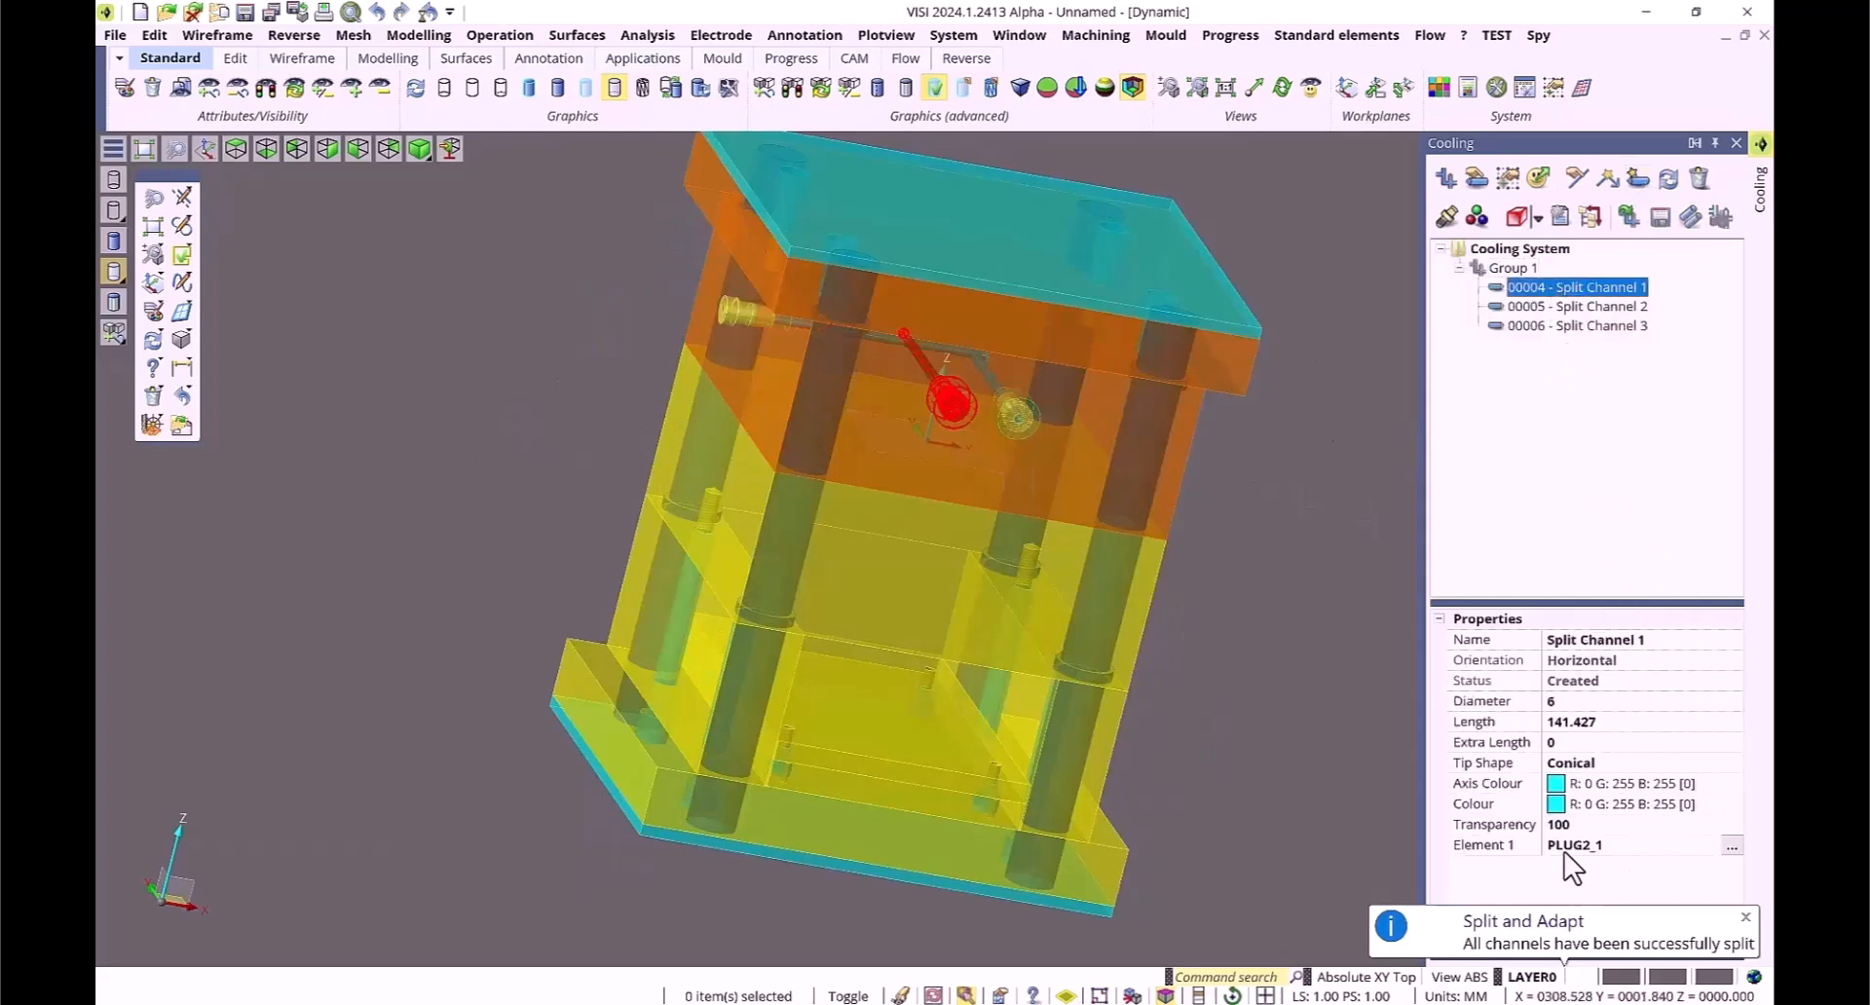
{"action": "left_click", "coordinate": [1748, 915]}
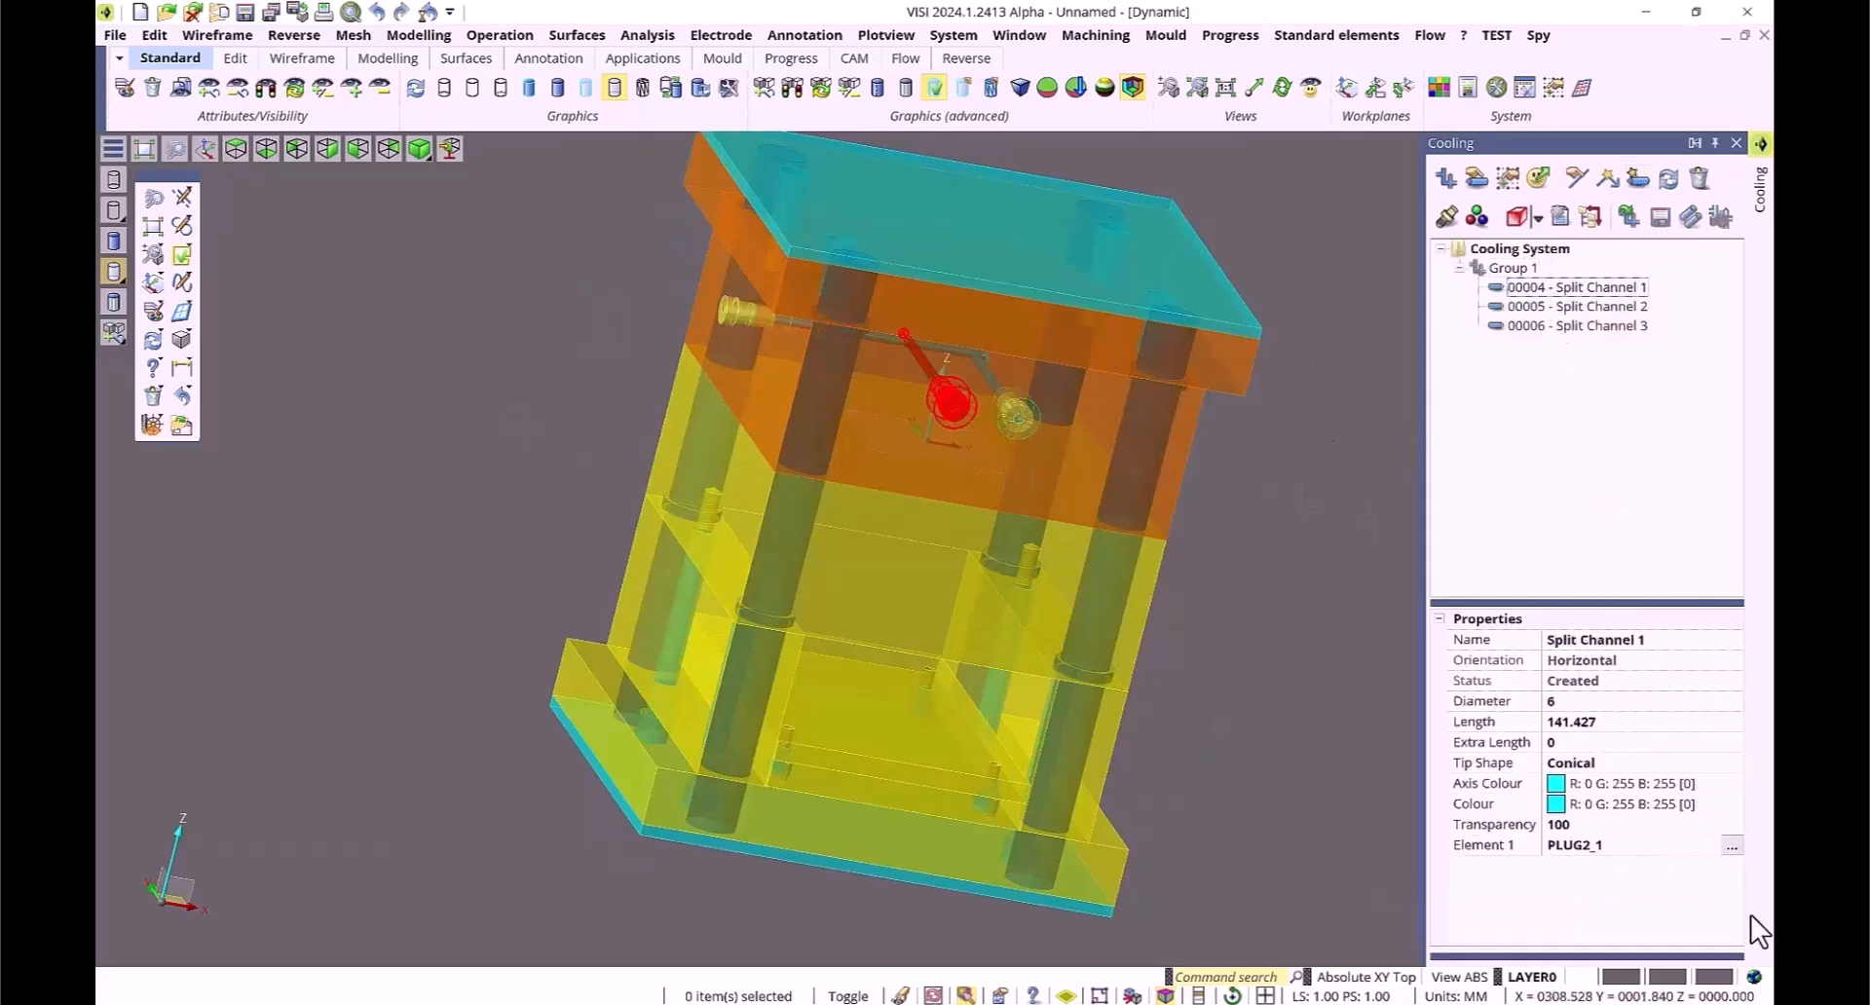
{"action": "left_click", "coordinate": [1545, 326]}
{"action": "middle_click_drag", "start_coordinate": [647, 342], "coordinate": [1208, 408]}
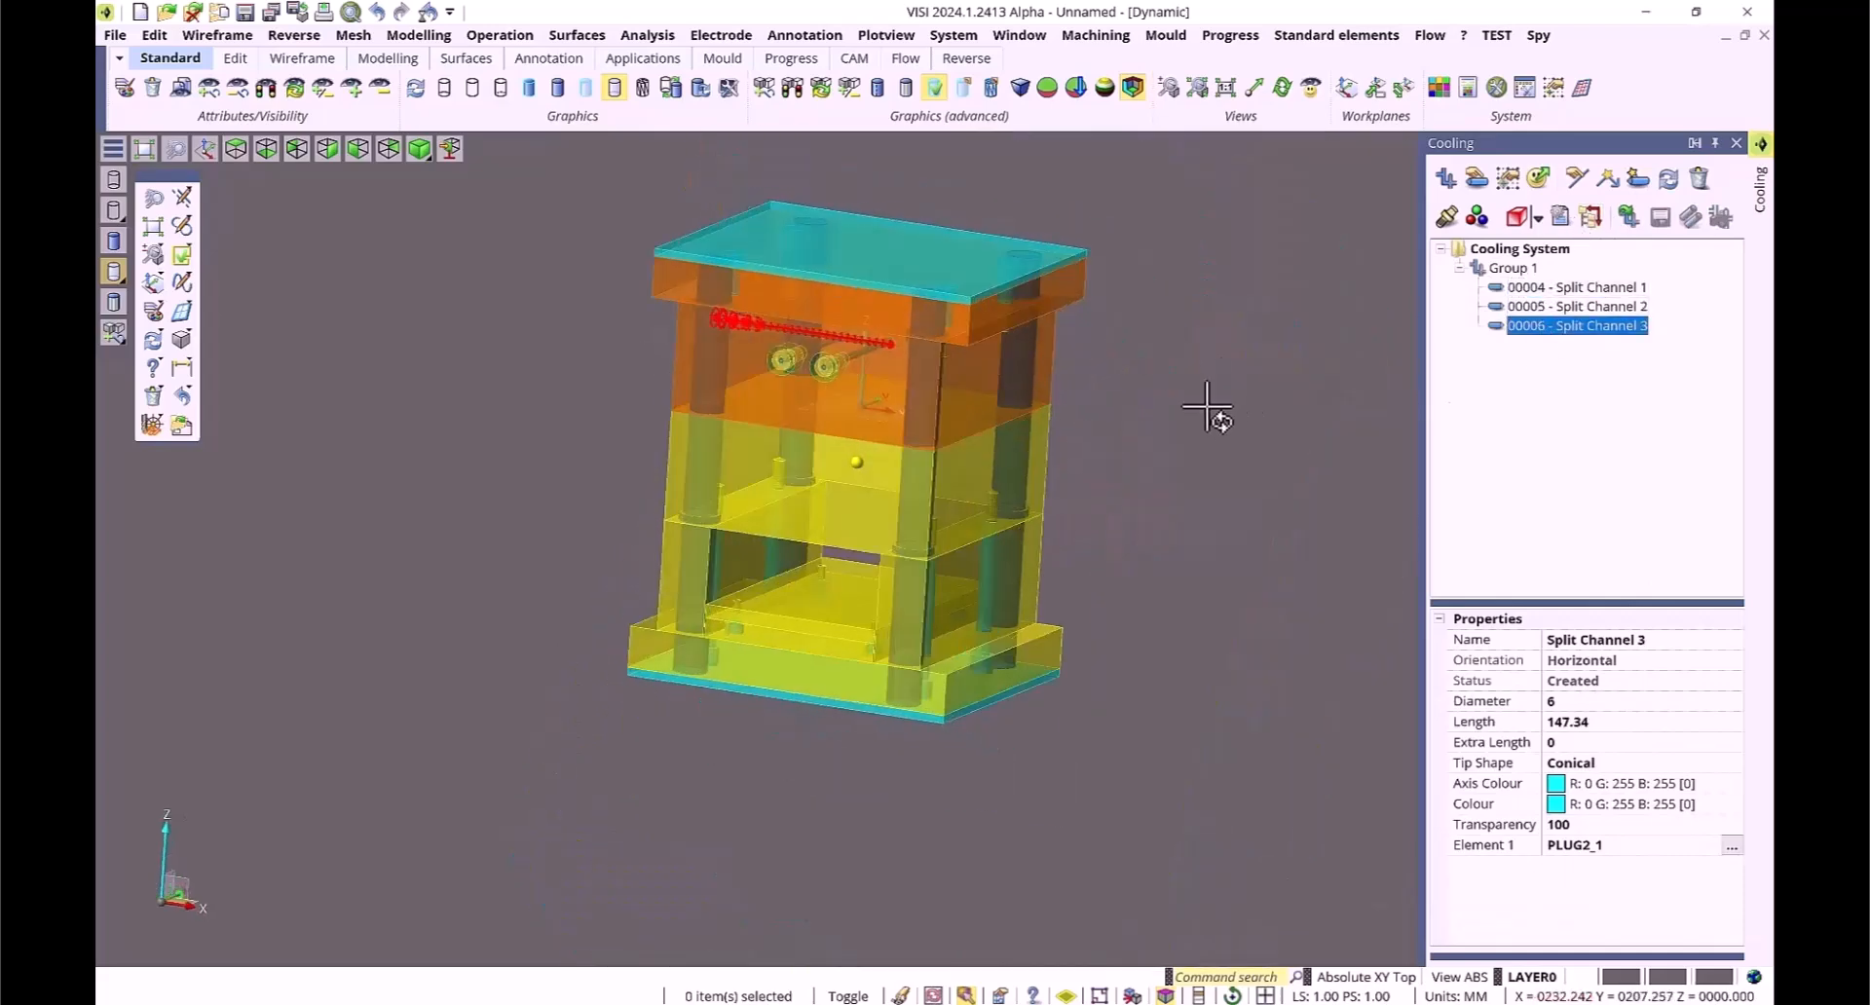
{"action": "scroll", "coordinate": [847, 414], "scroll_direction": "up", "scroll_amount": 5}
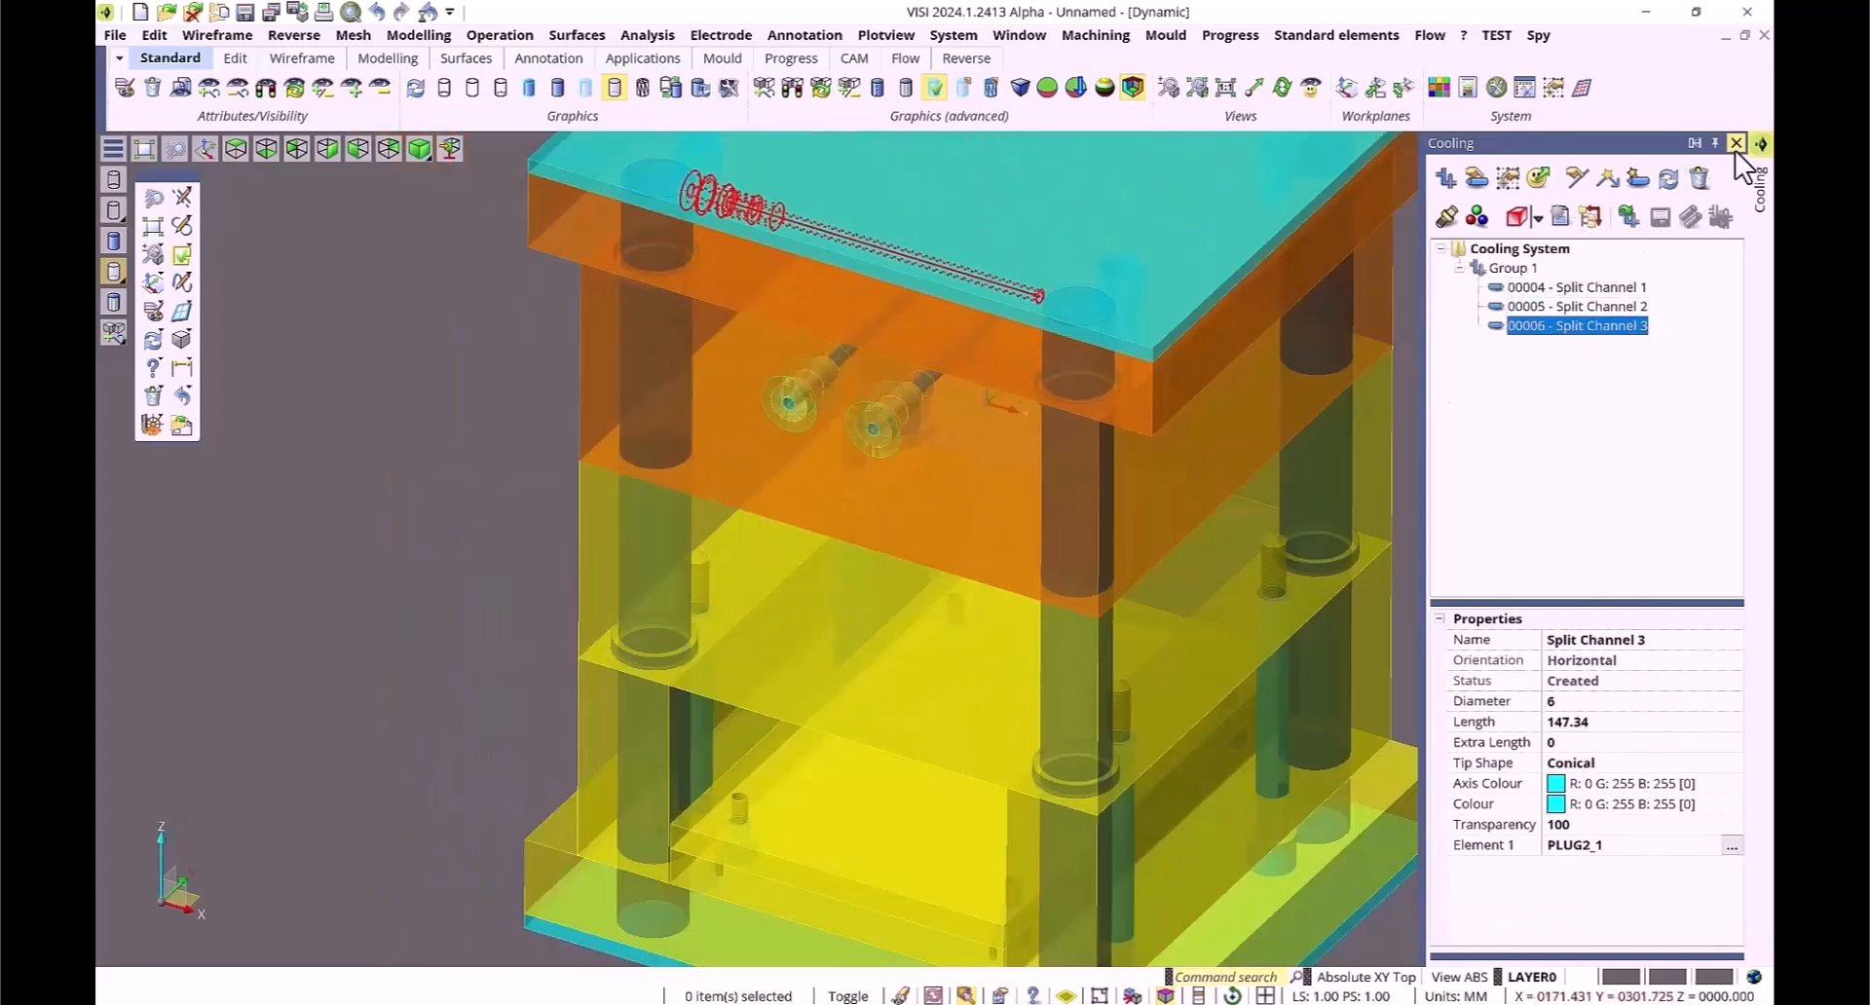
Step: Close the cooling manager and subtract the cooling component cavities from the mould plates
{"action": "left_click", "coordinate": [1735, 147]}
{"action": "left_click", "coordinate": [419, 35]}
{"action": "left_click", "coordinate": [334, 721]}
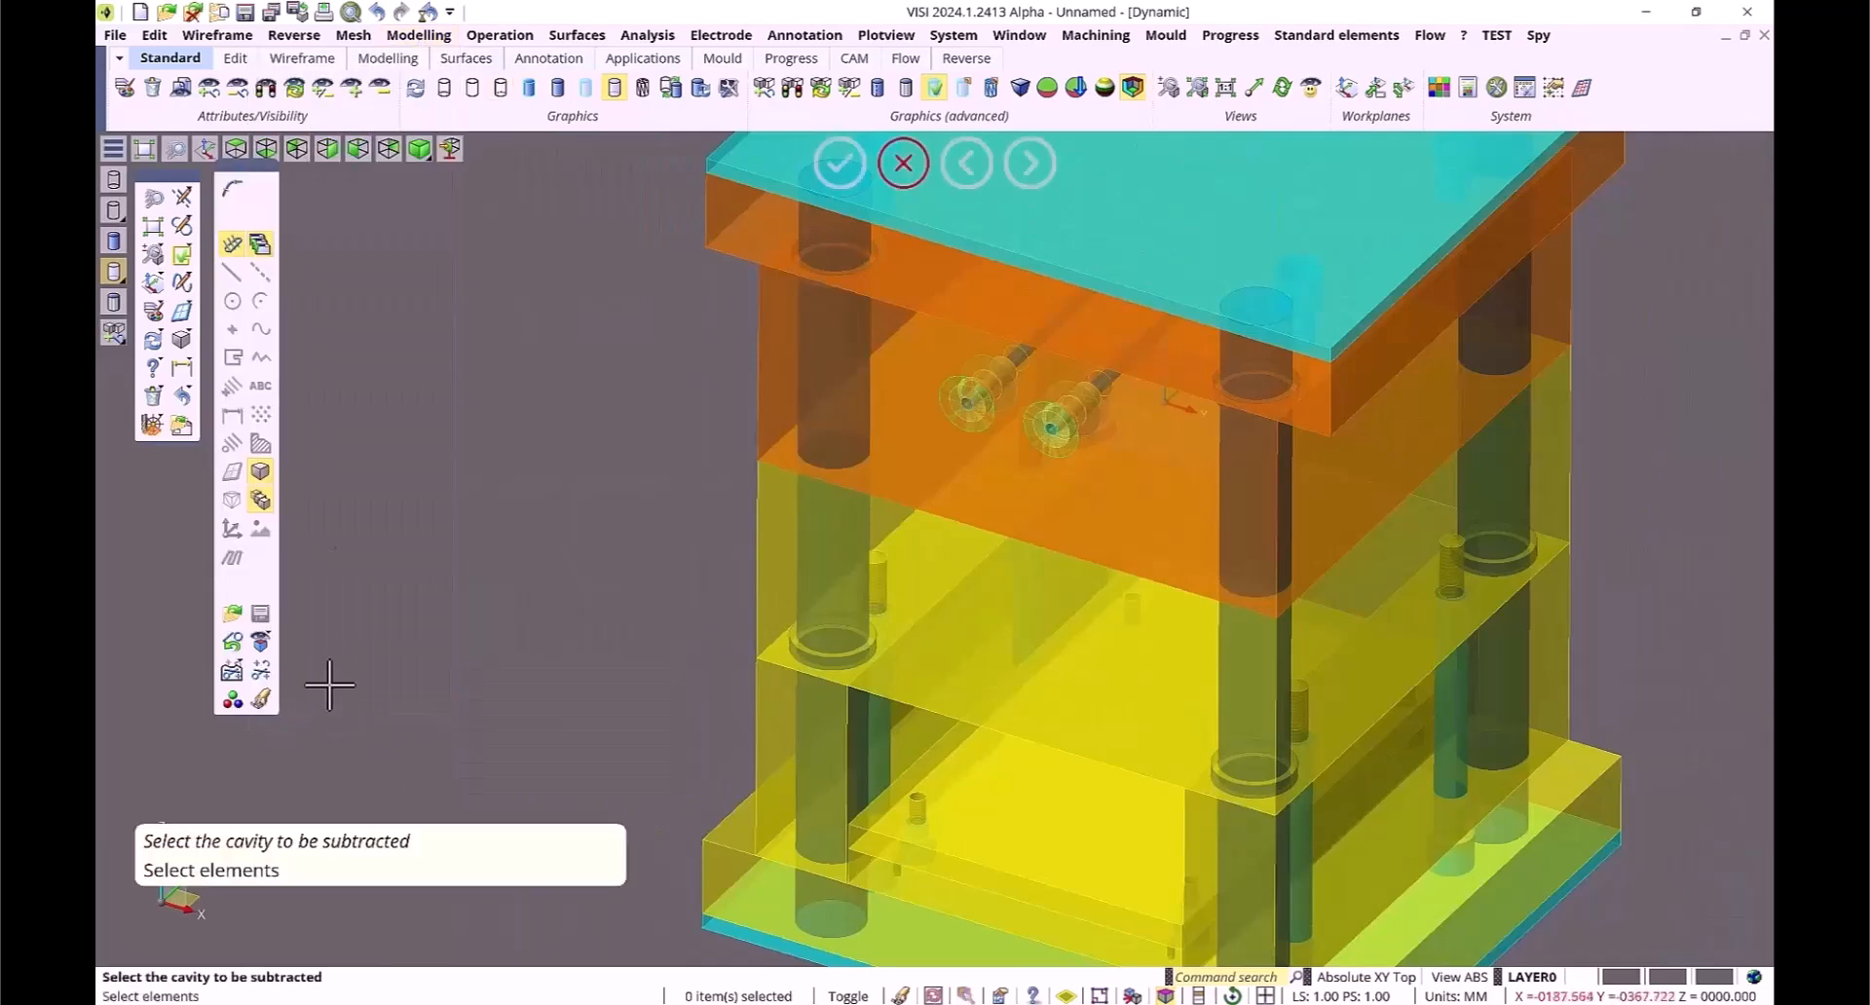
{"action": "left_click", "coordinate": [264, 666]}
{"action": "right_click", "coordinate": [540, 541]}
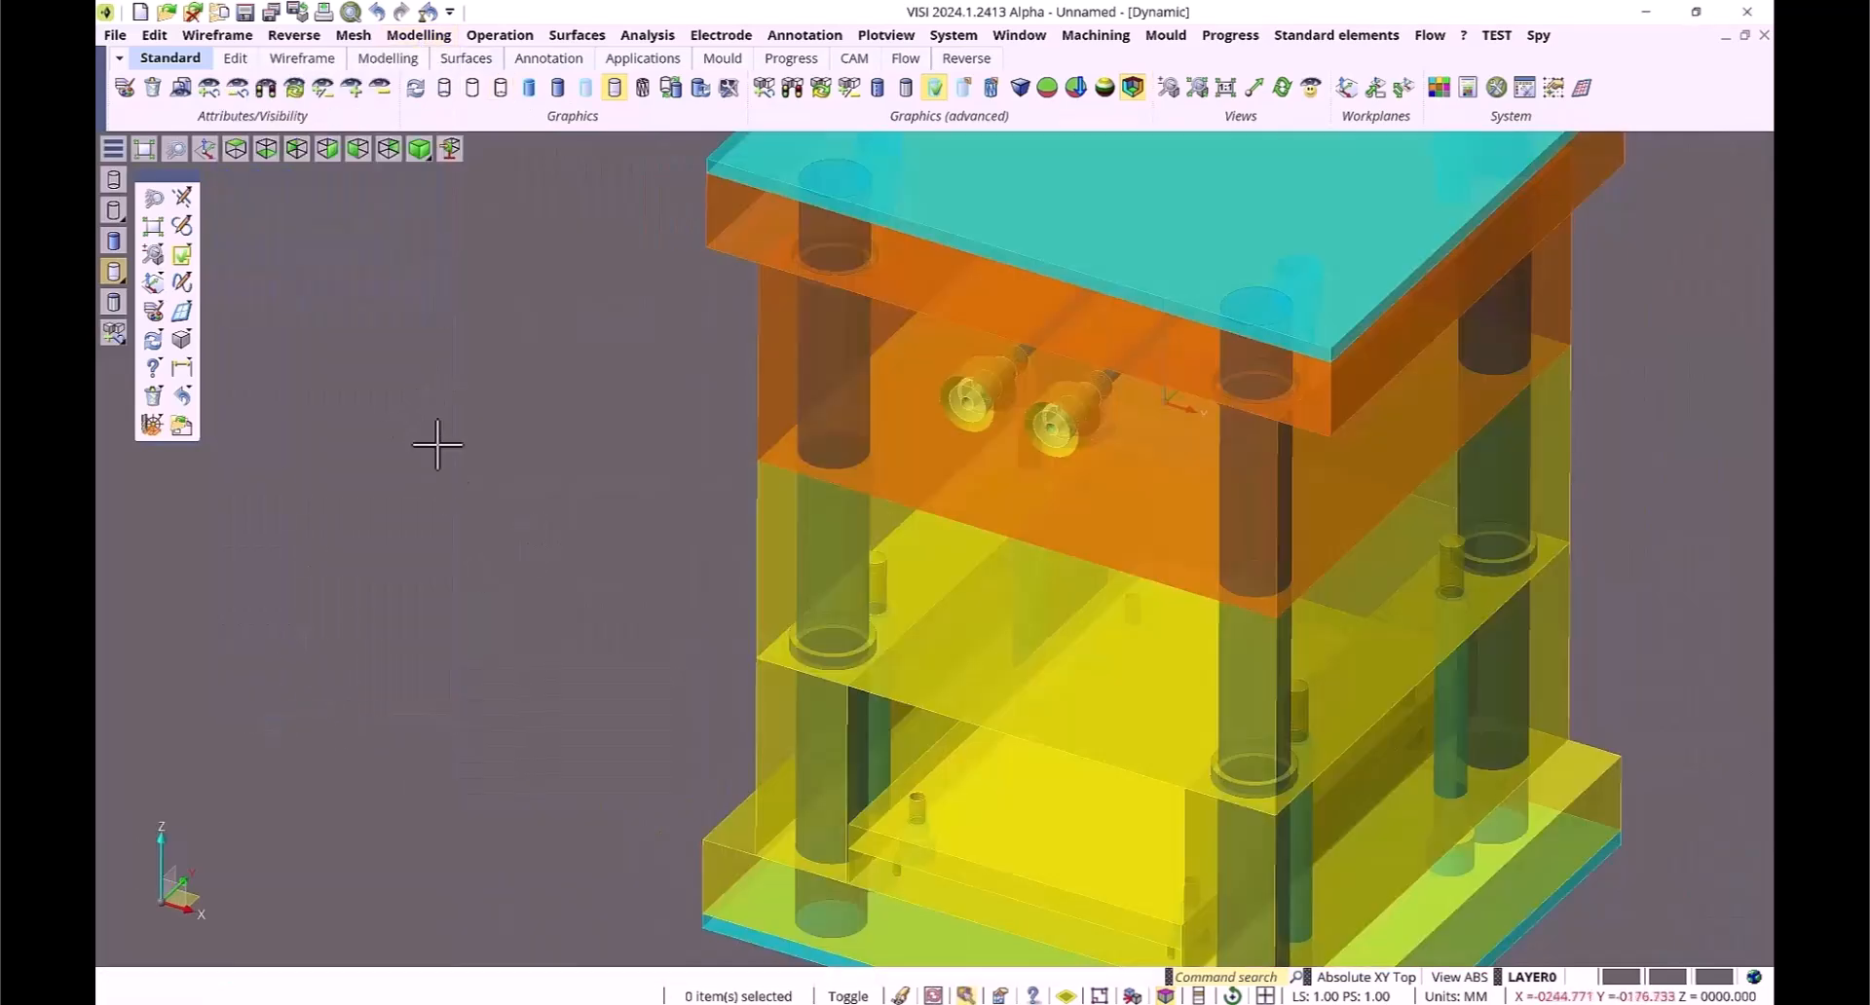
Step: Move the front face of the lower orange plate outward by 36 along the Z axis with Edit faces
{"action": "left_click", "coordinate": [418, 35]}
{"action": "left_click", "coordinate": [361, 407]}
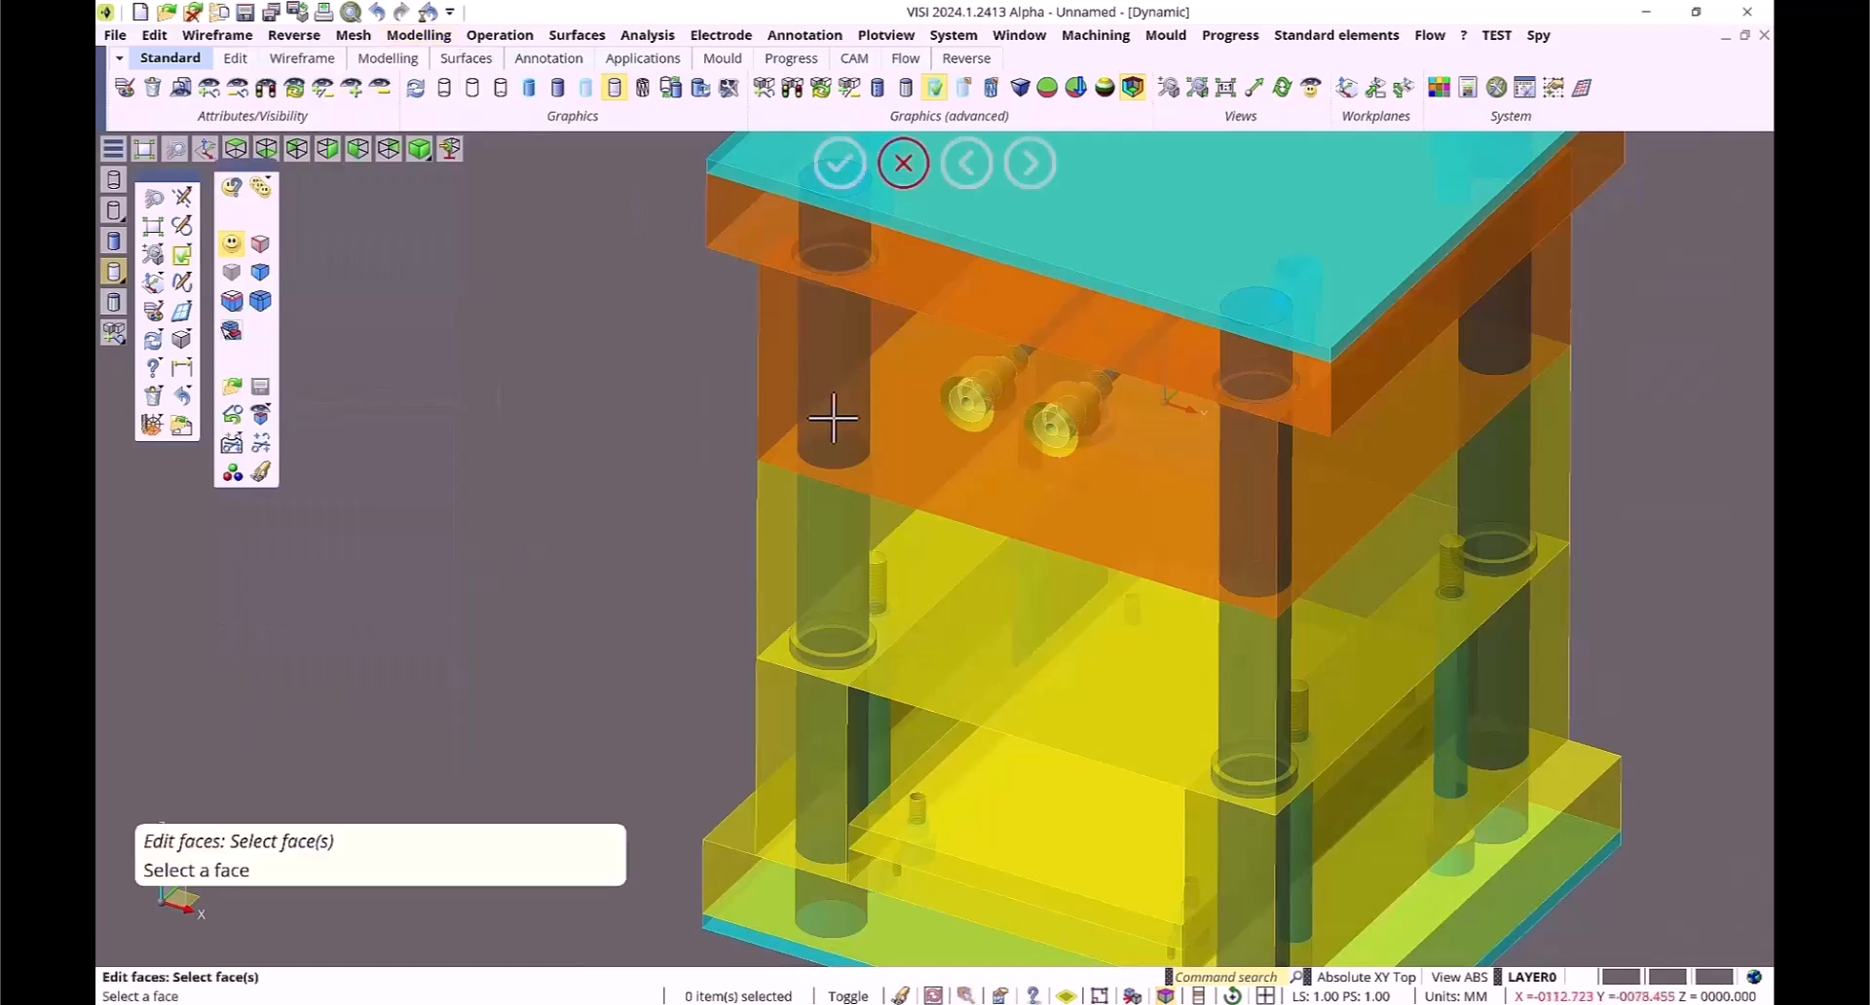
{"action": "left_click", "coordinate": [877, 405]}
{"action": "left_click_drag", "start_coordinate": [739, 485], "coordinate": [701, 526]}
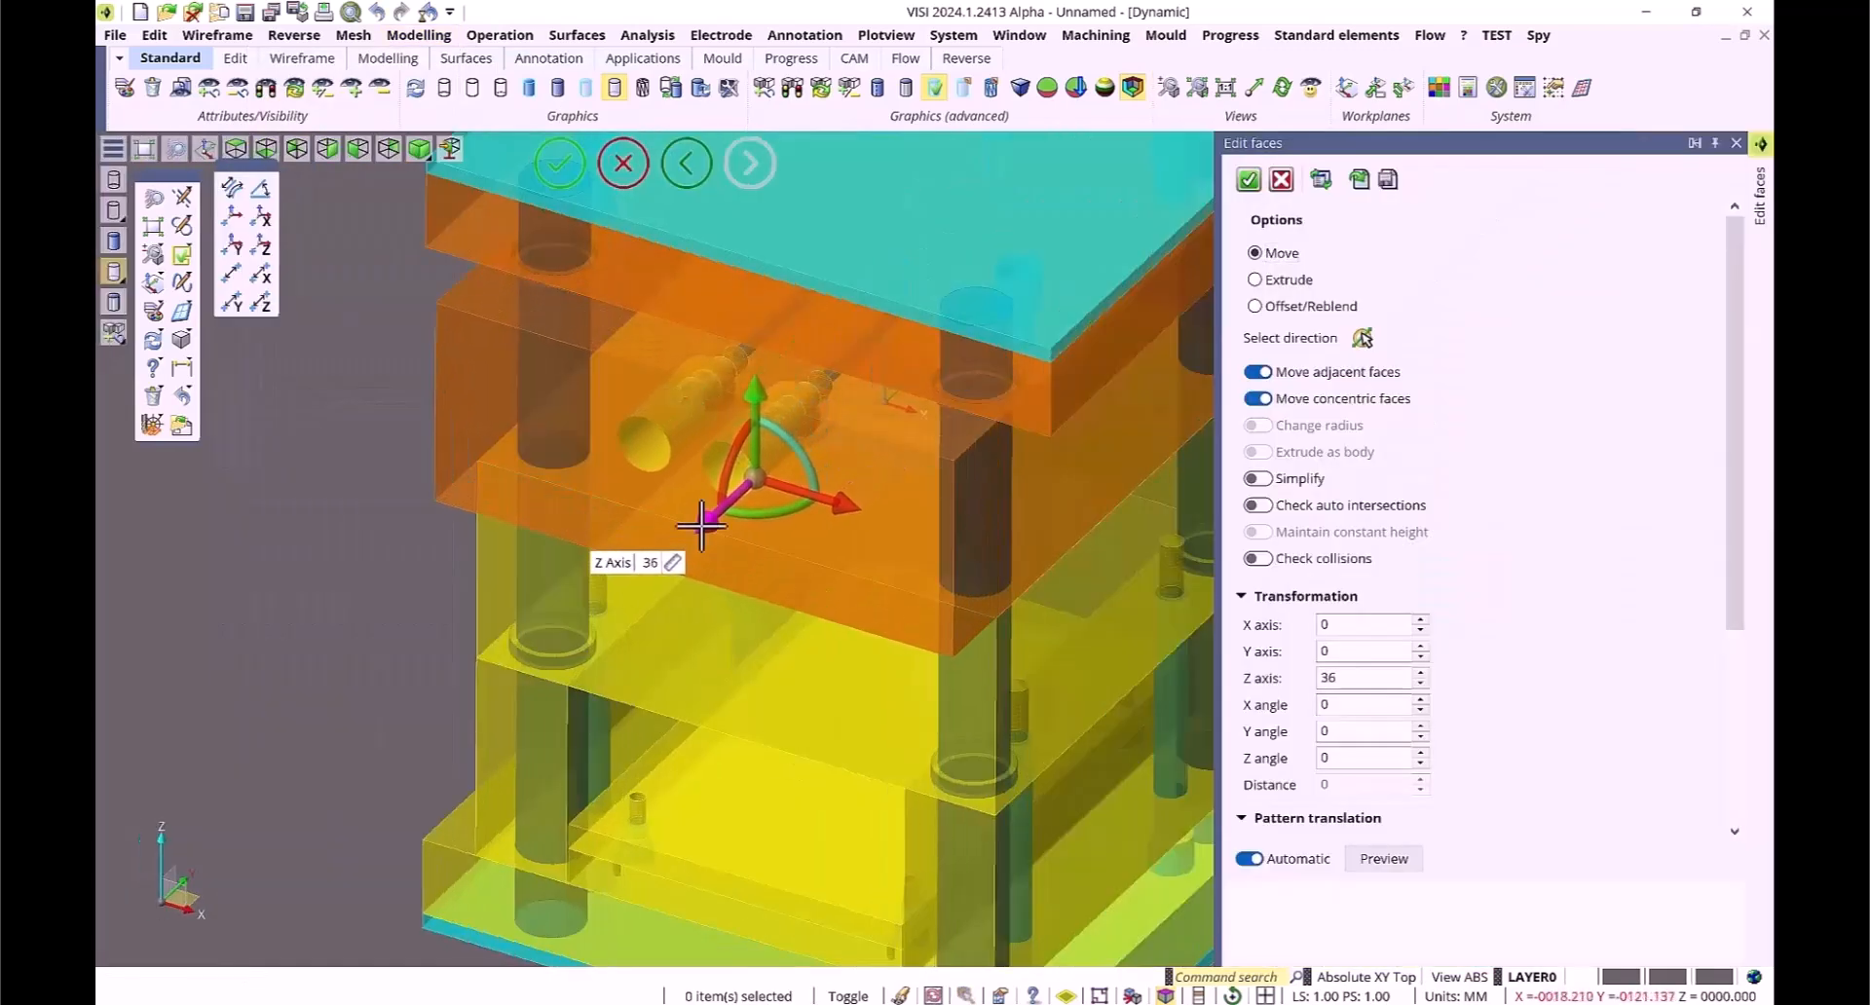
{"action": "right_click", "coordinate": [349, 518]}
{"action": "right_click", "coordinate": [390, 539]}
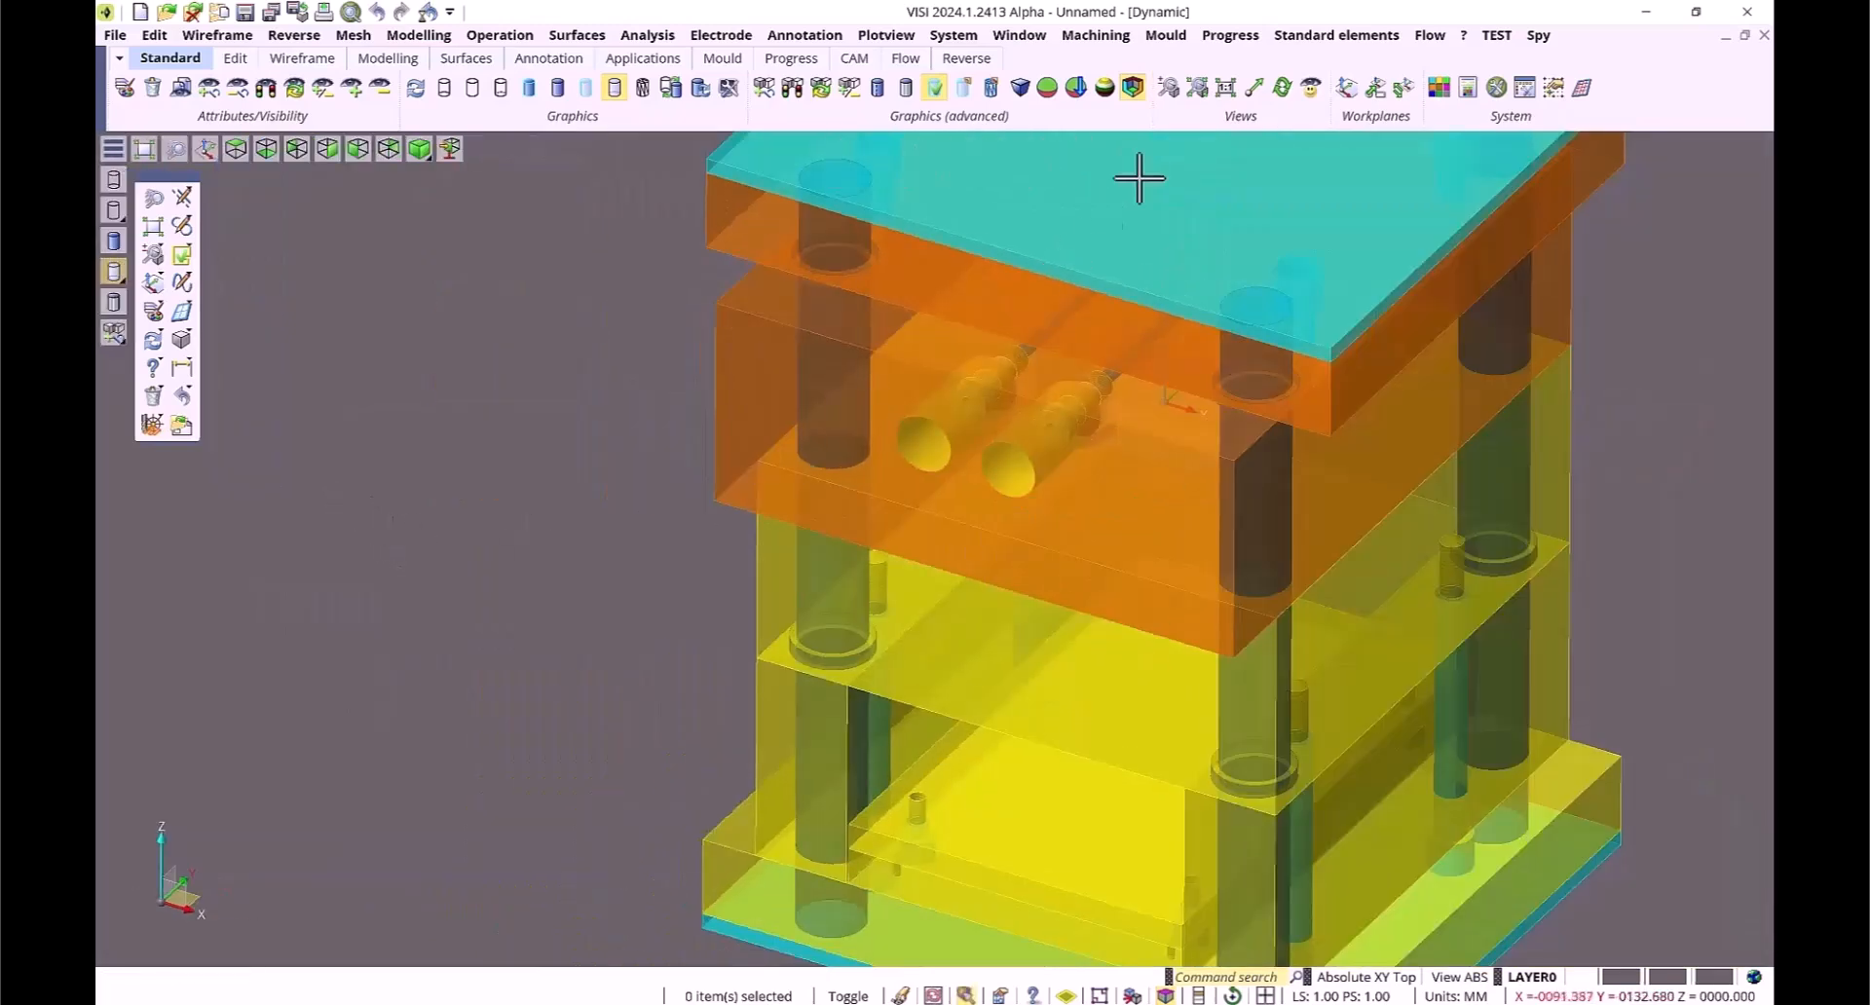
Step: Reopen the cooling manager, run Split and Adapt on Split Channels 1 and 2 of Group 1, and close the manager
{"action": "left_click", "coordinate": [1172, 37]}
{"action": "left_click", "coordinate": [1066, 242]}
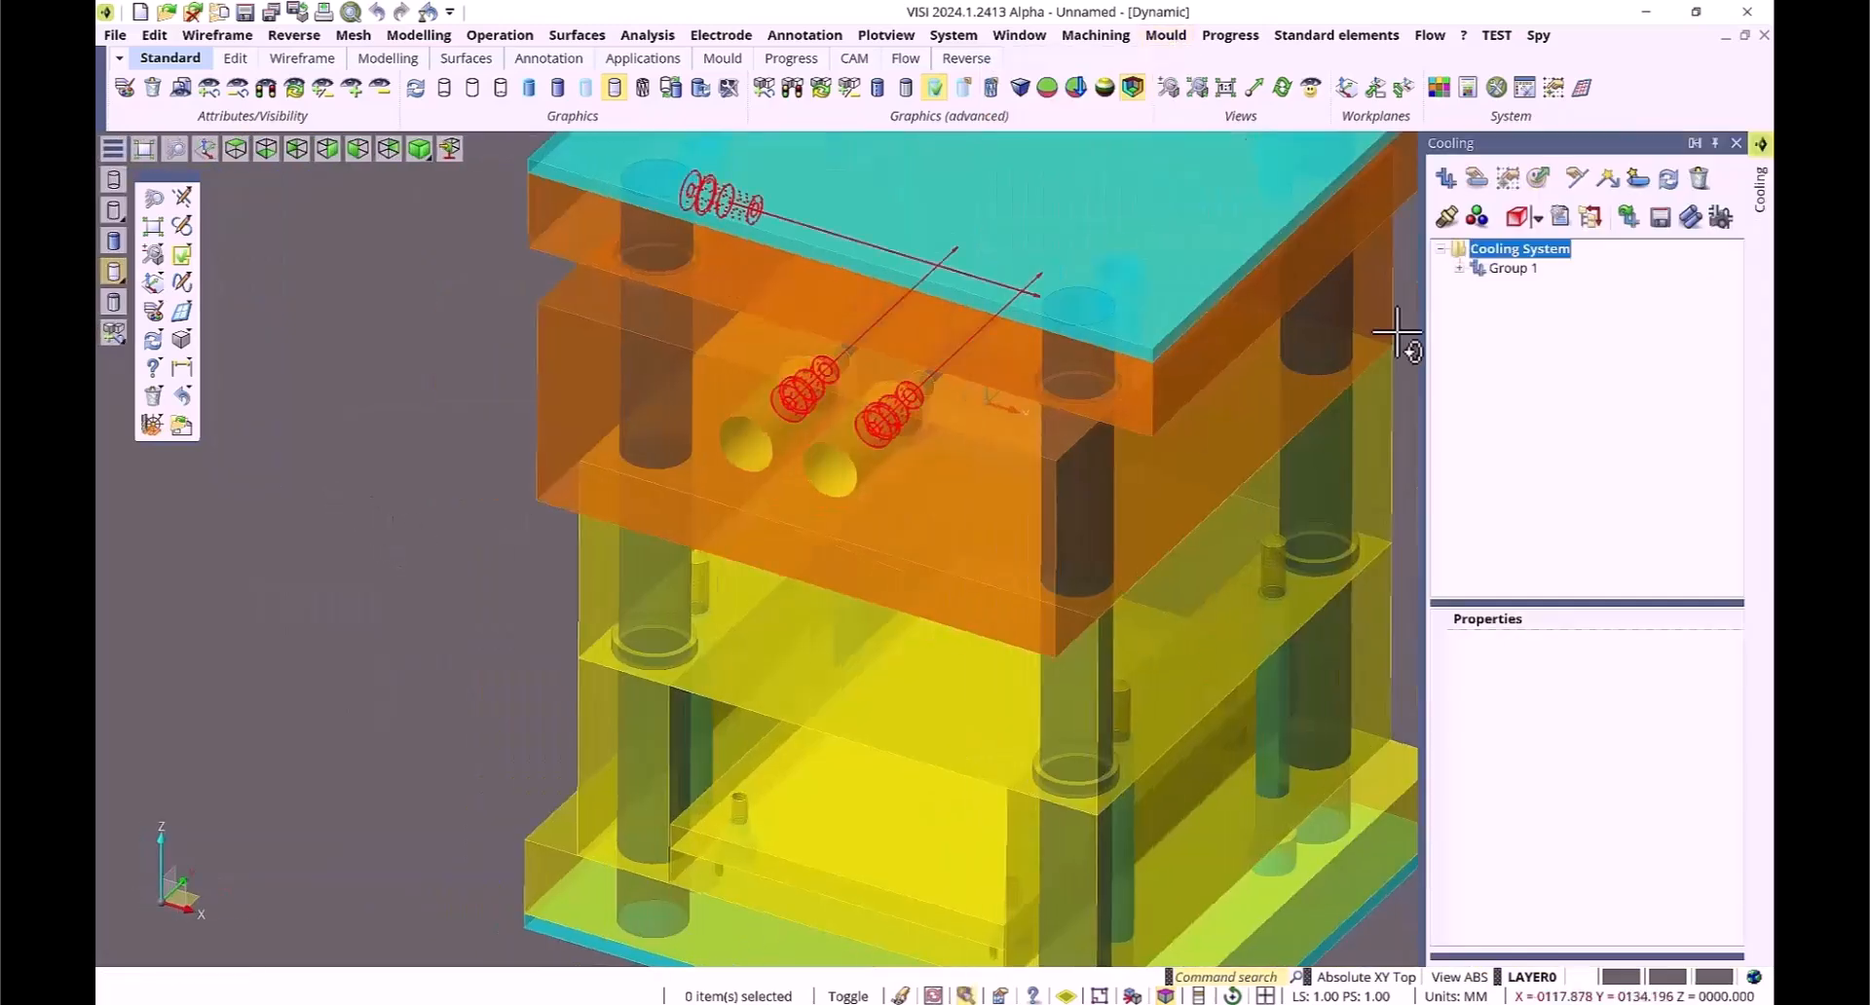
{"action": "left_click", "coordinate": [1459, 267]}
{"action": "left_click", "coordinate": [1535, 288]}
{"action": "left_click", "coordinate": [1540, 308], "text": "ctrl"}
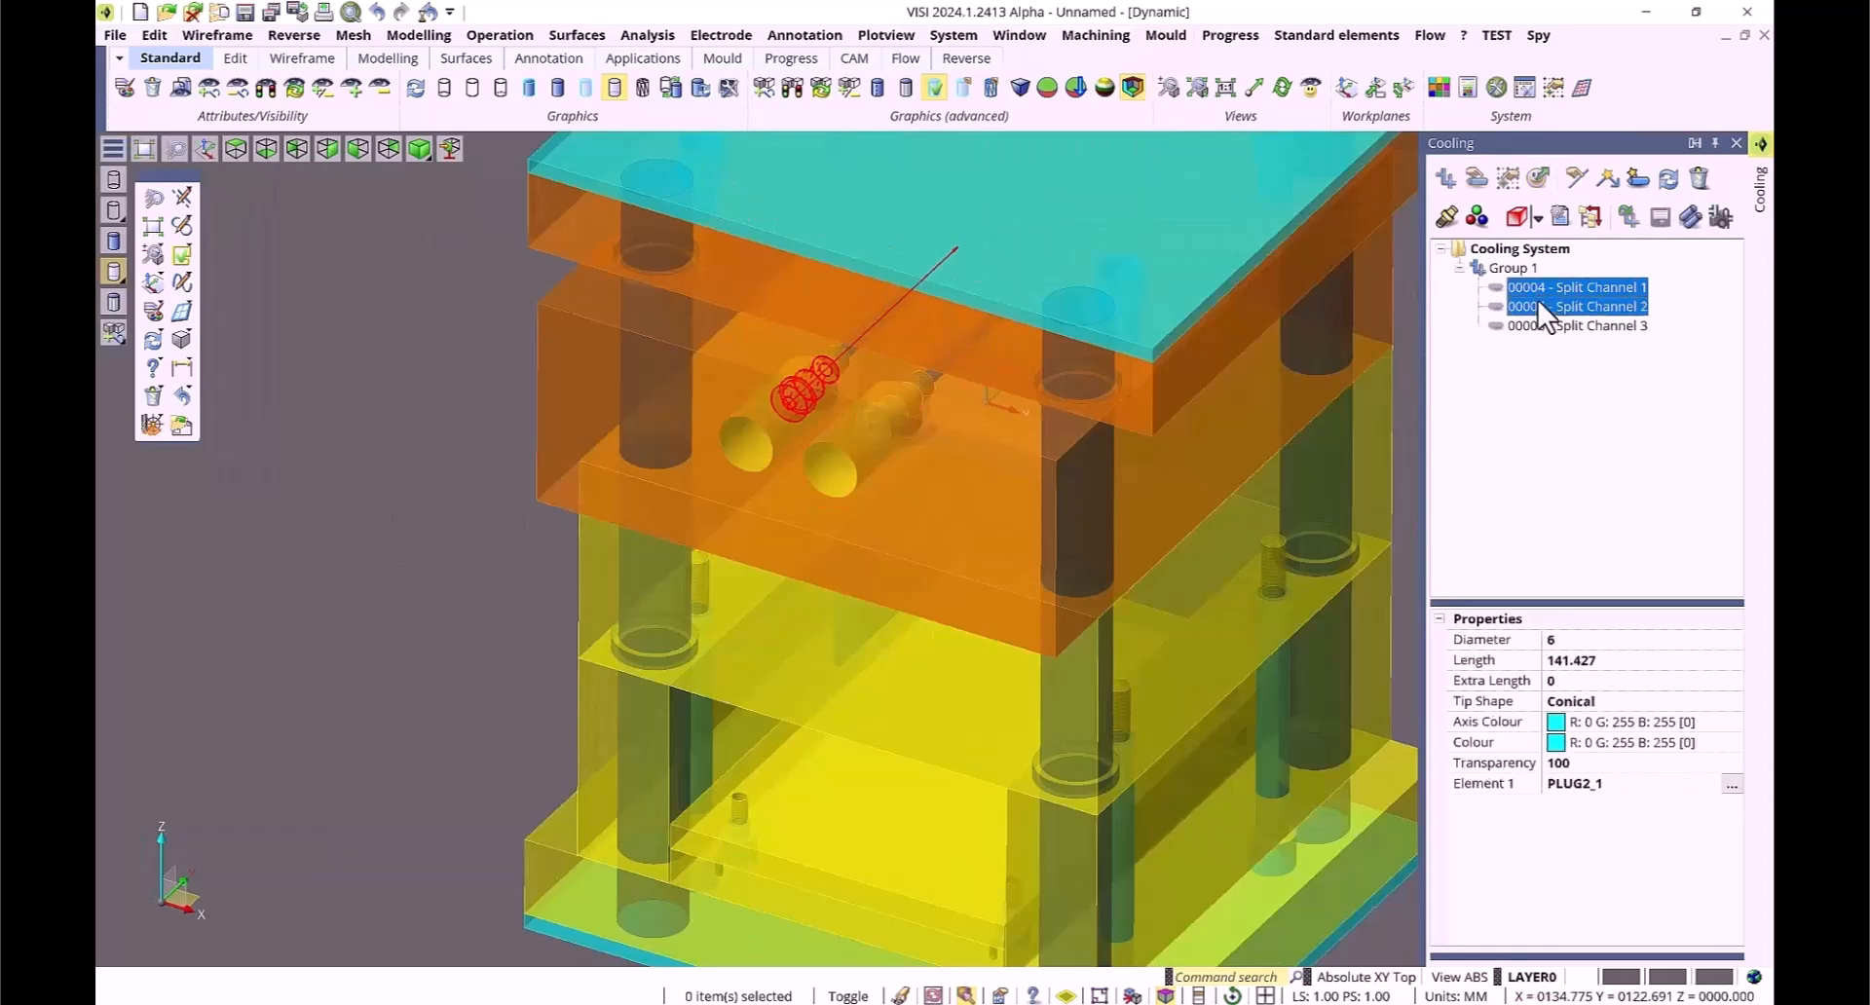
{"action": "left_click", "coordinate": [1605, 179]}
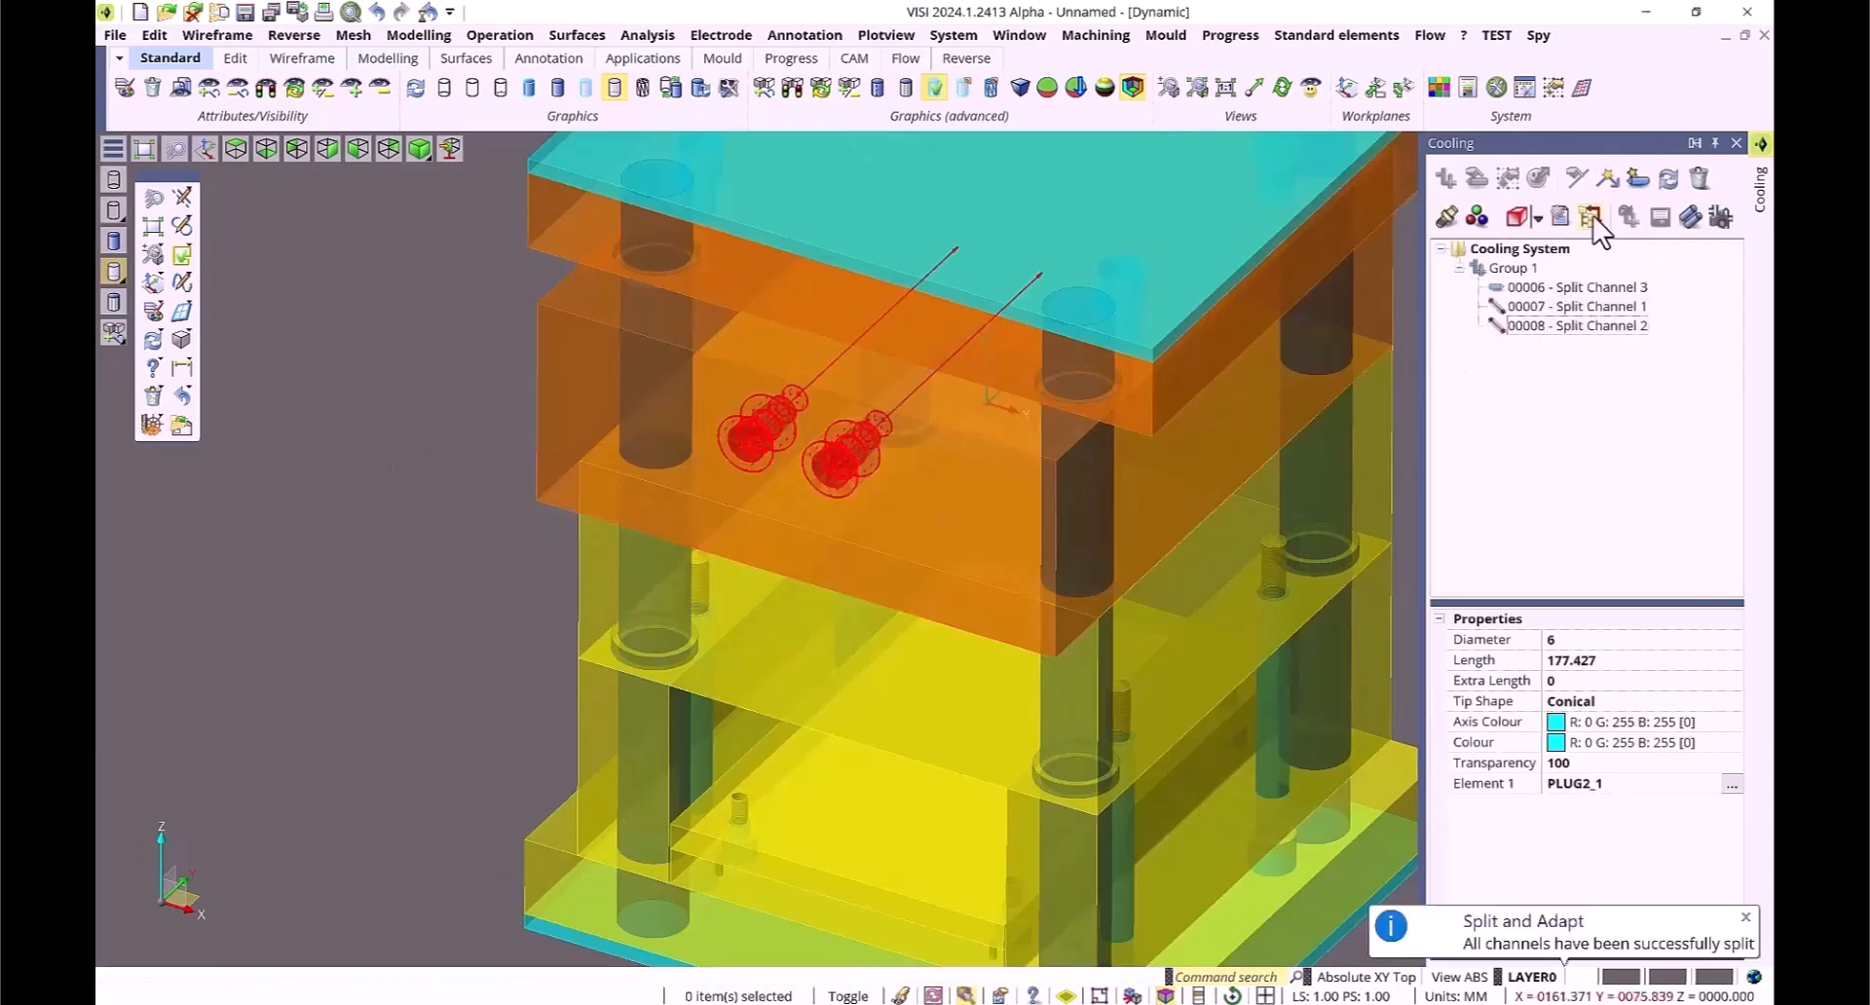
{"action": "left_click", "coordinate": [1746, 918]}
{"action": "left_click", "coordinate": [1736, 144]}
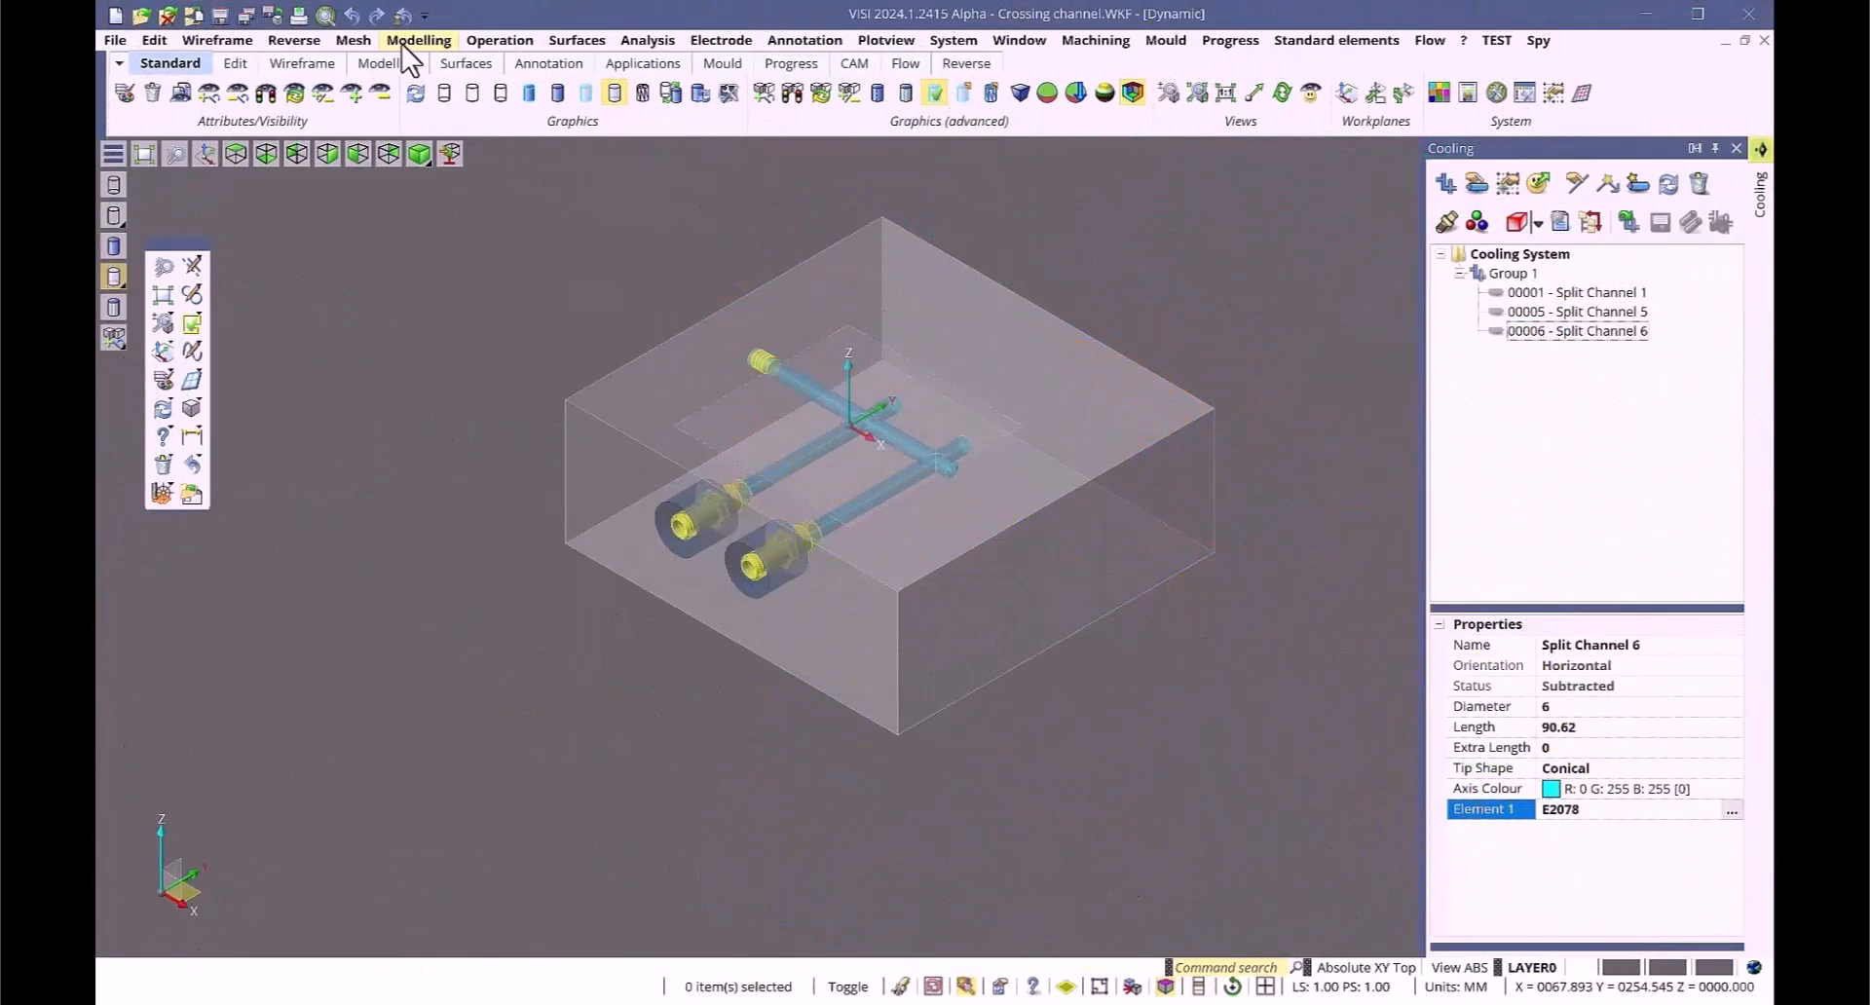
Step: Move the block's front face with the two channel entries outward using Edit faces
{"action": "left_click", "coordinate": [402, 45]}
{"action": "left_click", "coordinate": [359, 407]}
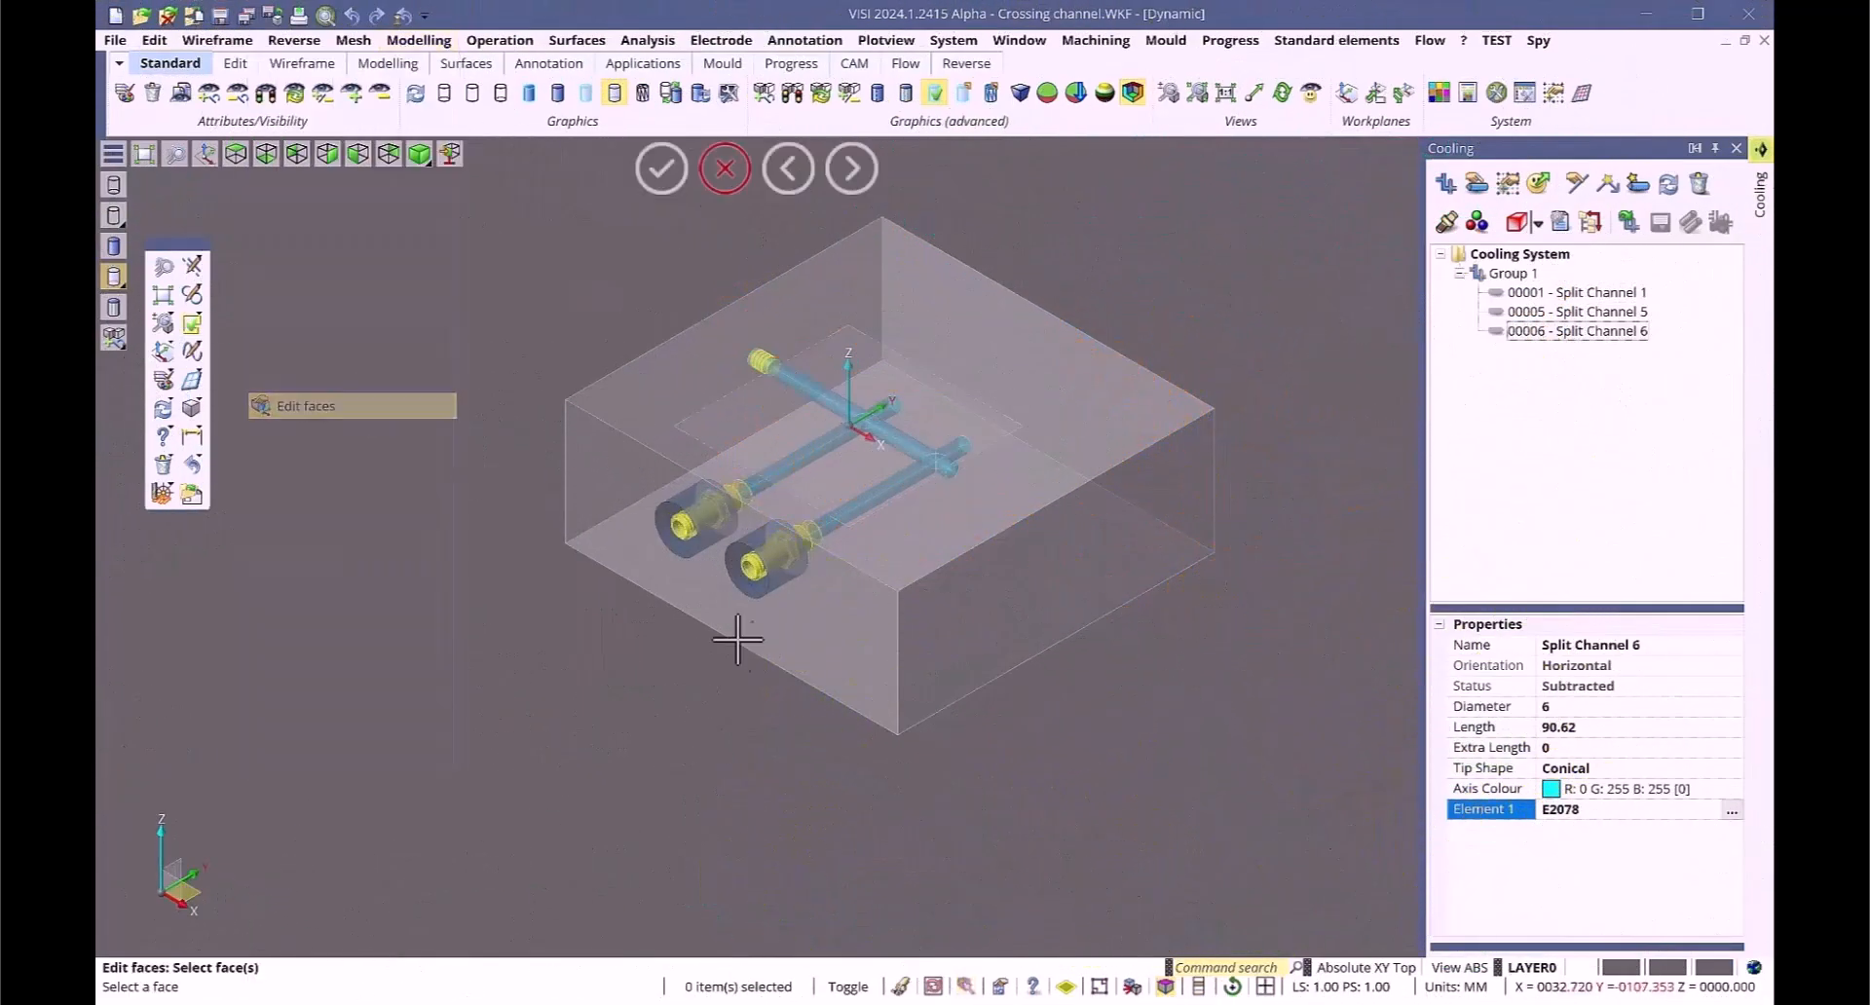
{"action": "left_click", "coordinate": [789, 633]}
{"action": "left_click_drag", "start_coordinate": [588, 642], "coordinate": [496, 687]}
{"action": "right_click", "coordinate": [949, 721]}
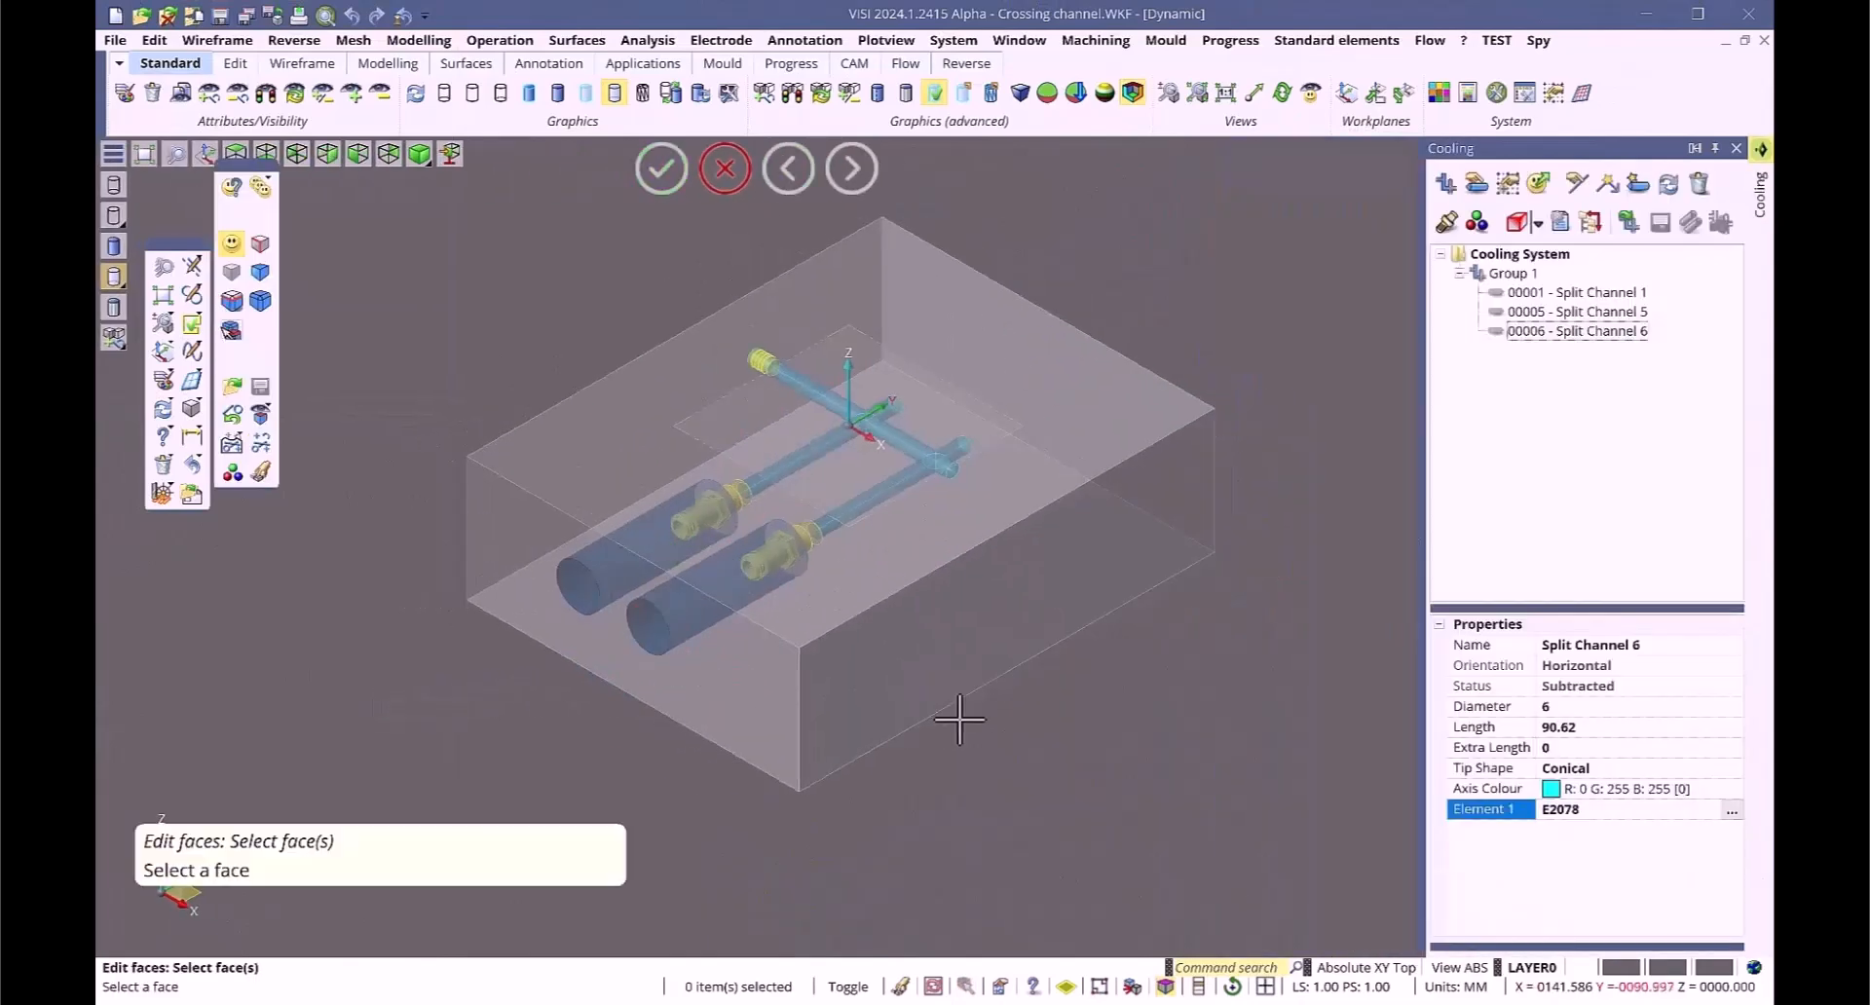
Step: Run Split and Adapt on the whole Group 1 cooling circuit, accepting the block's moved front face as entry face
{"action": "left_click", "coordinate": [1556, 271]}
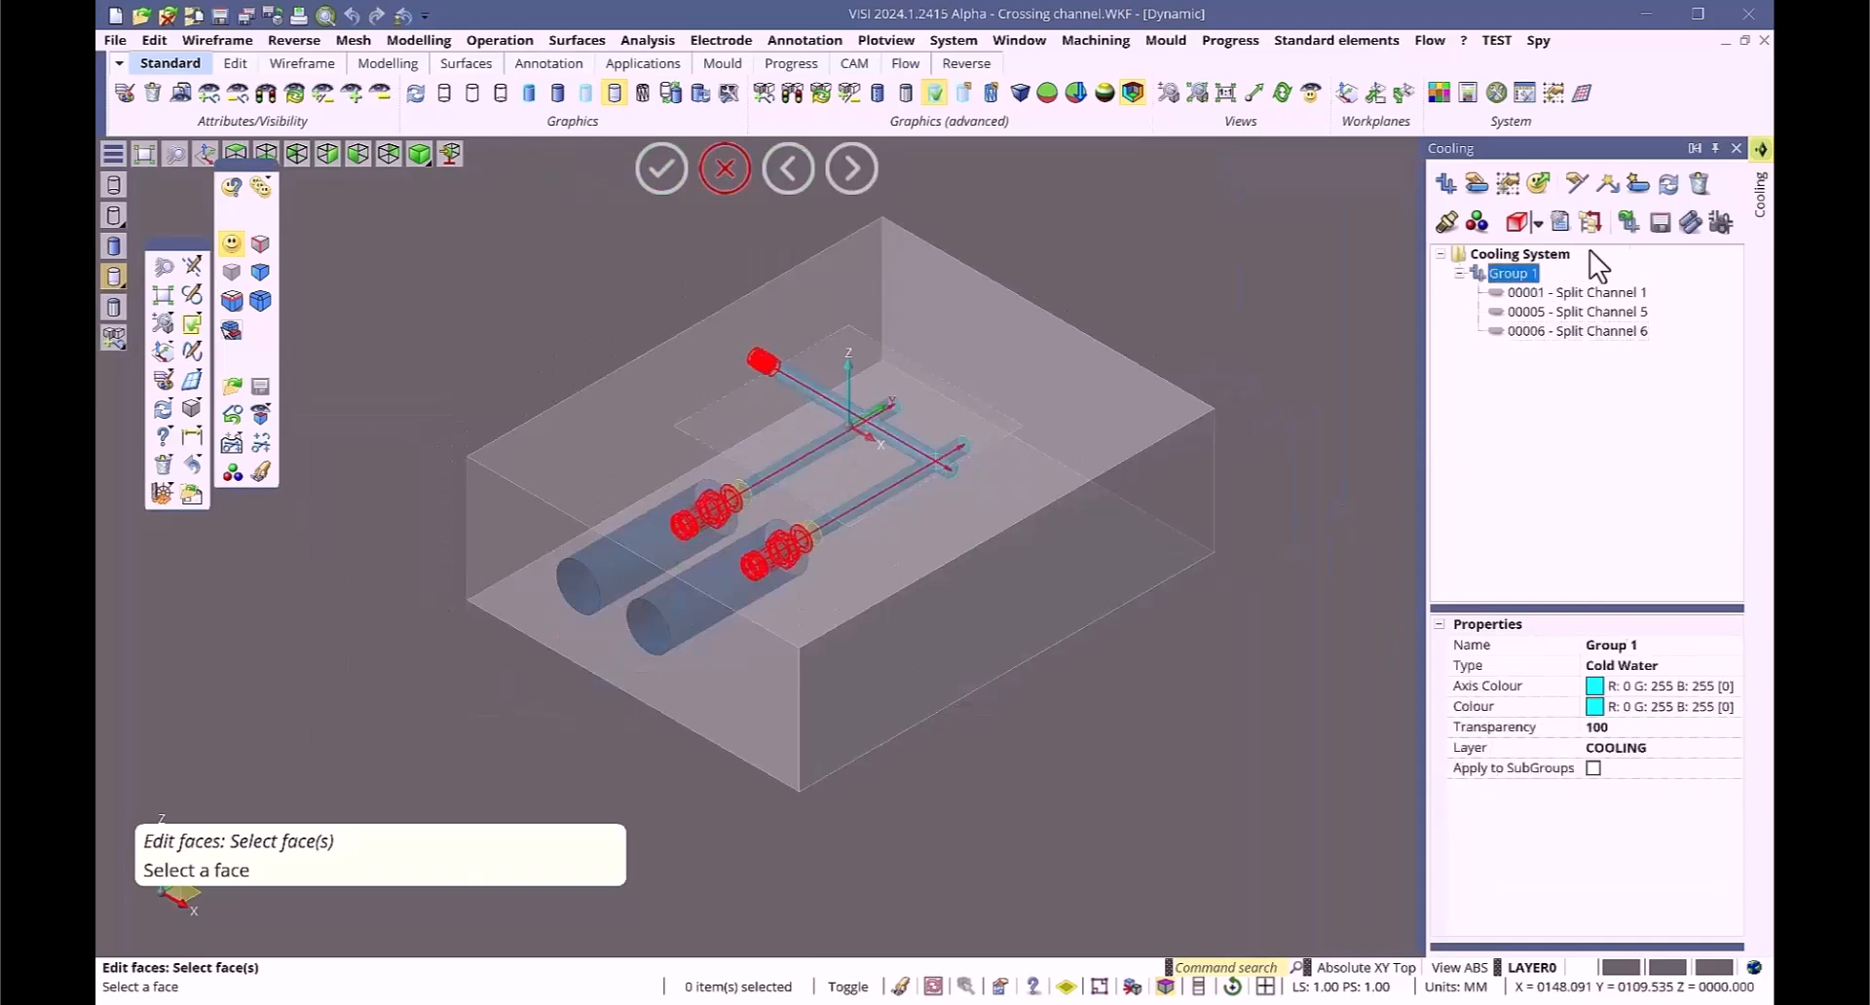
{"action": "left_click", "coordinate": [1610, 184]}
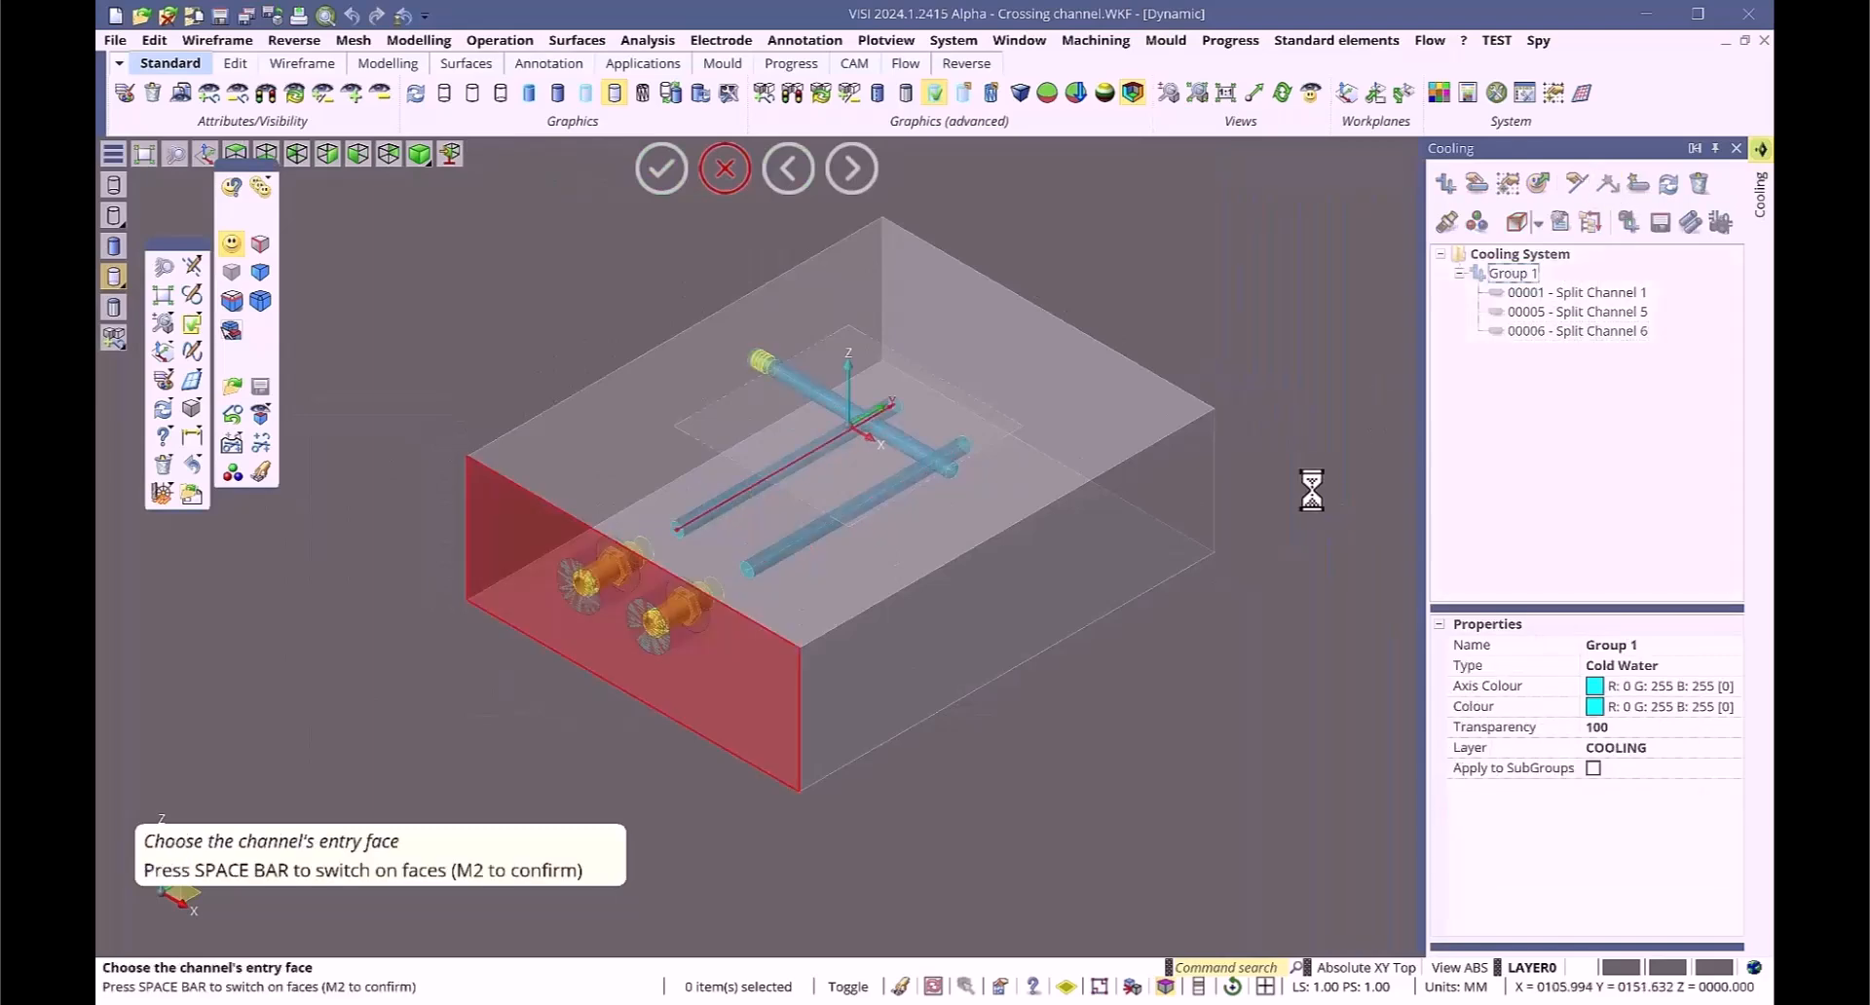
{"action": "right_click", "coordinate": [1242, 660]}
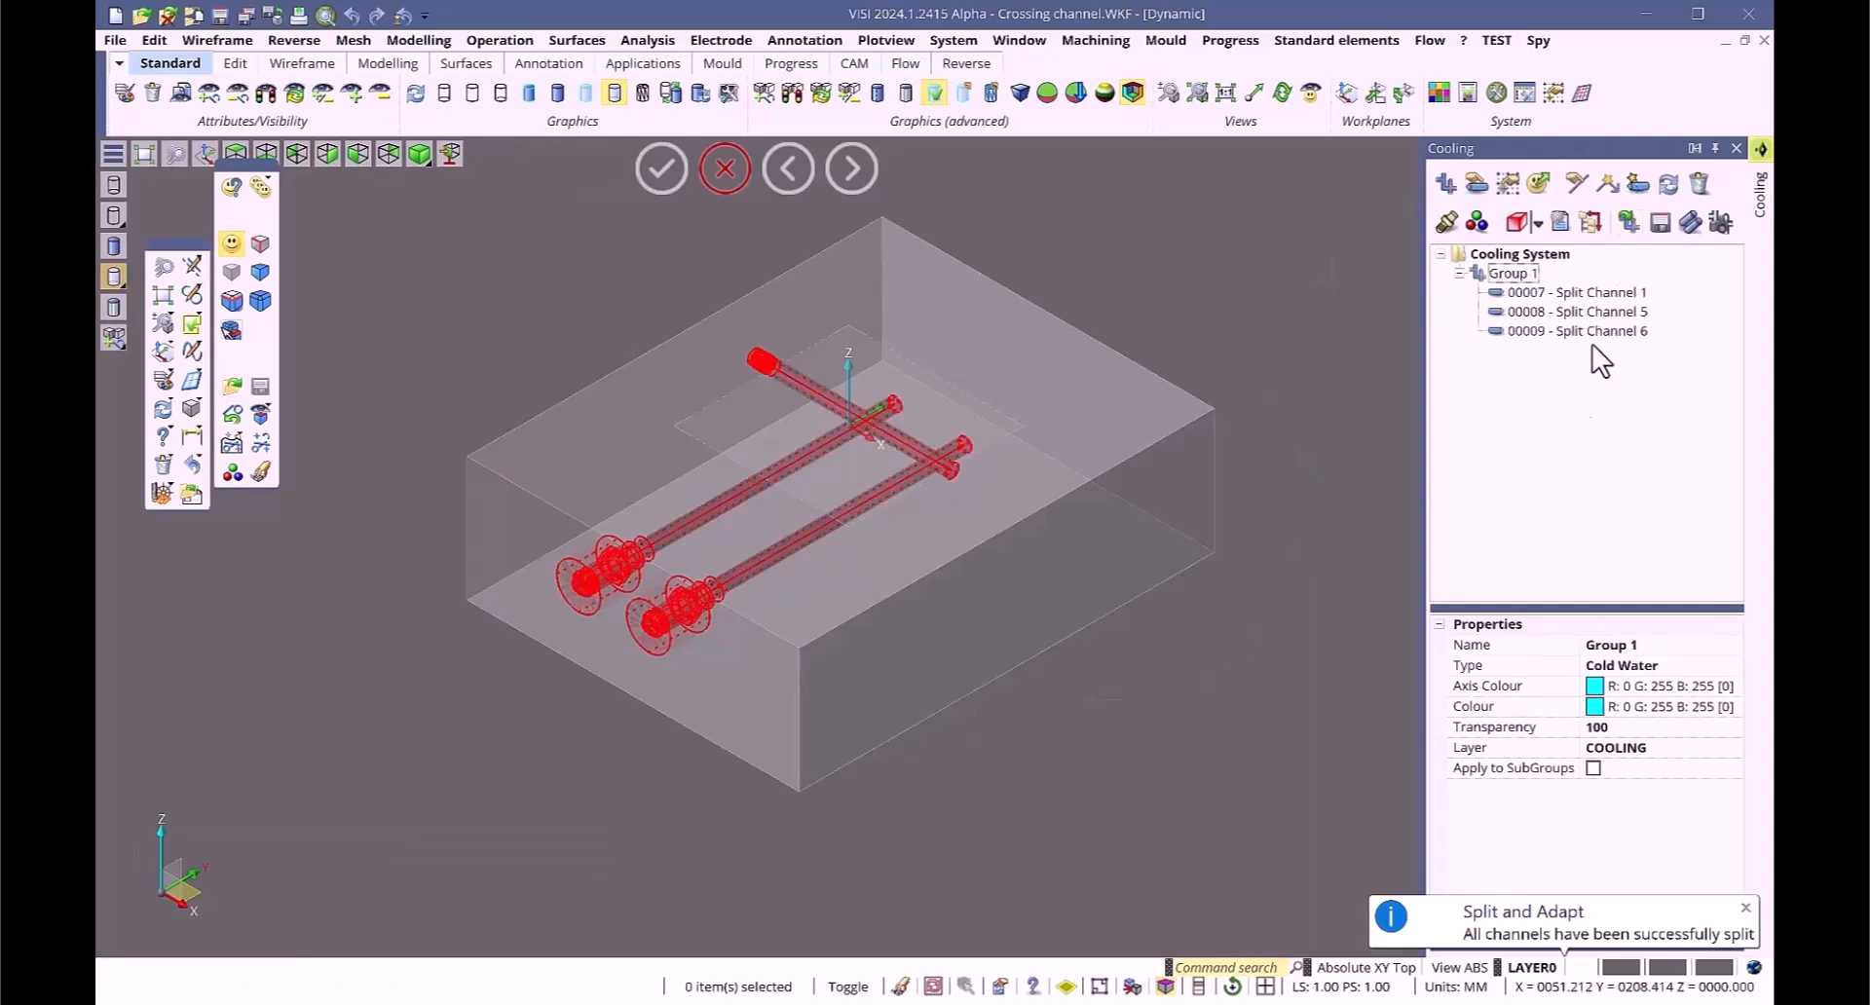
Step: End the cooling channel selection and run the cavity subtraction for the cooling circuit in the block
{"action": "left_click", "coordinate": [1745, 909]}
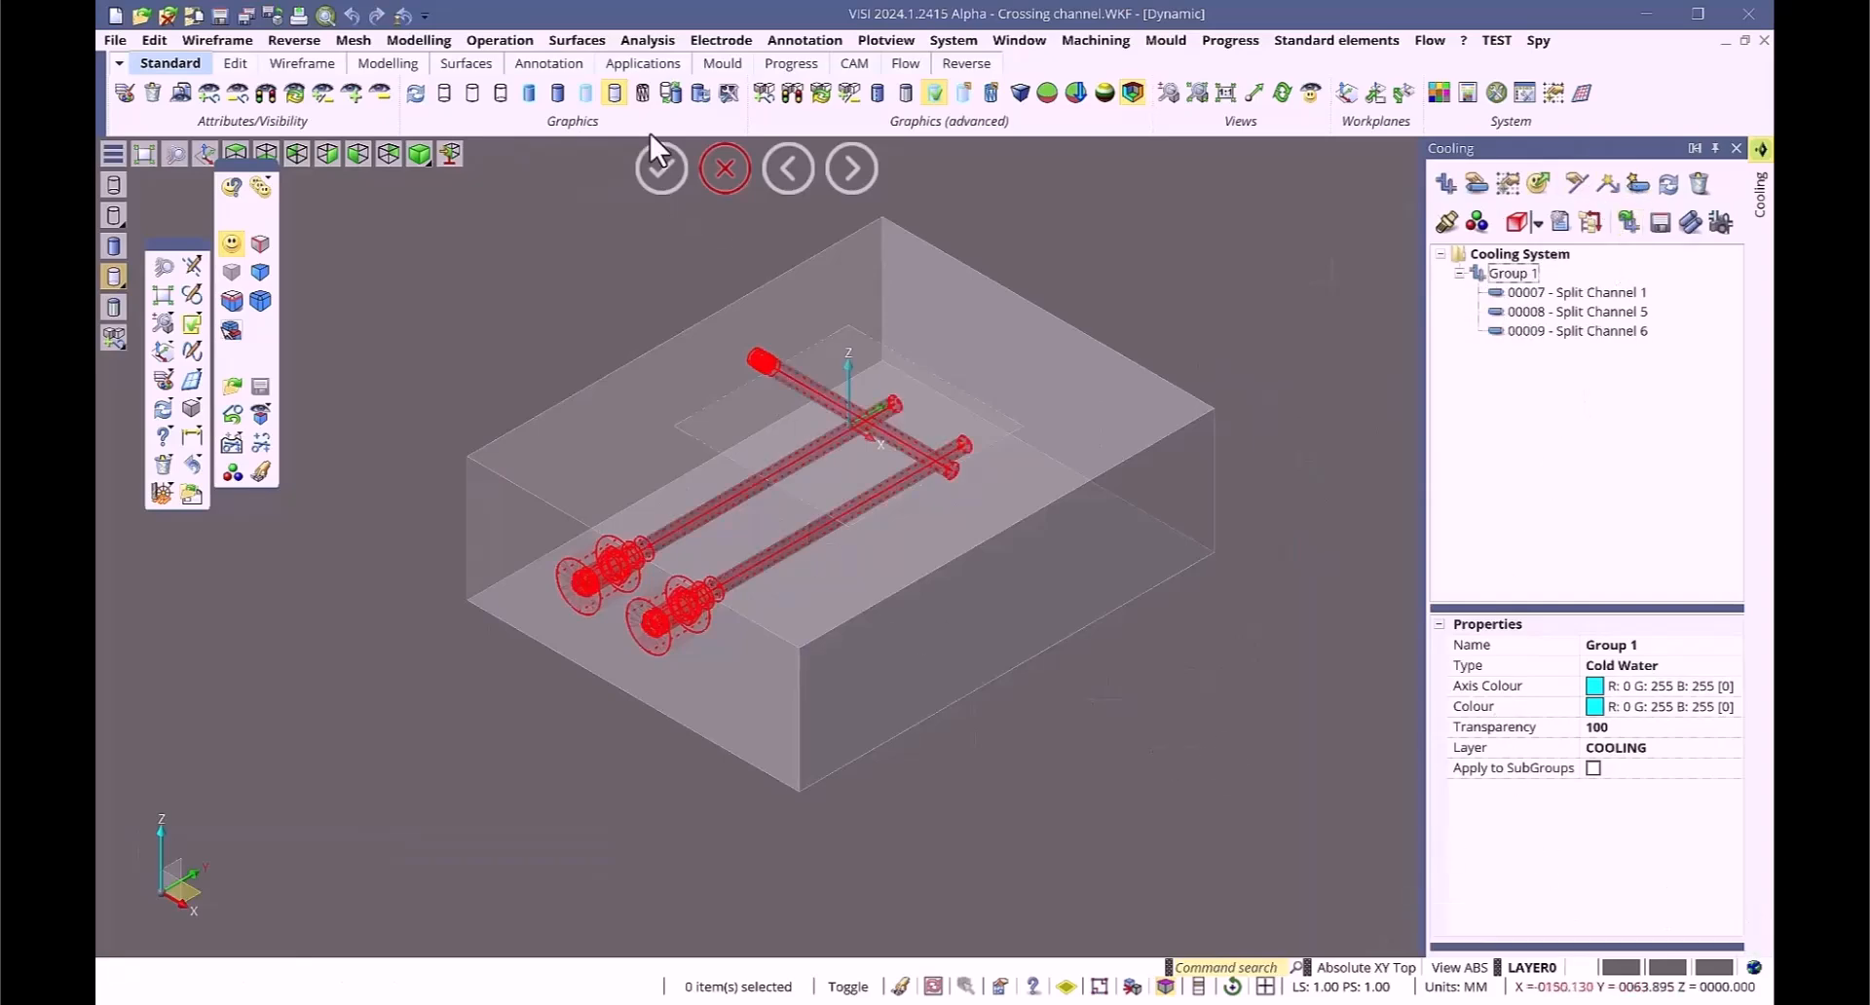
{"action": "left_click", "coordinate": [725, 168]}
{"action": "left_click", "coordinate": [419, 40]}
{"action": "left_click", "coordinate": [362, 723]}
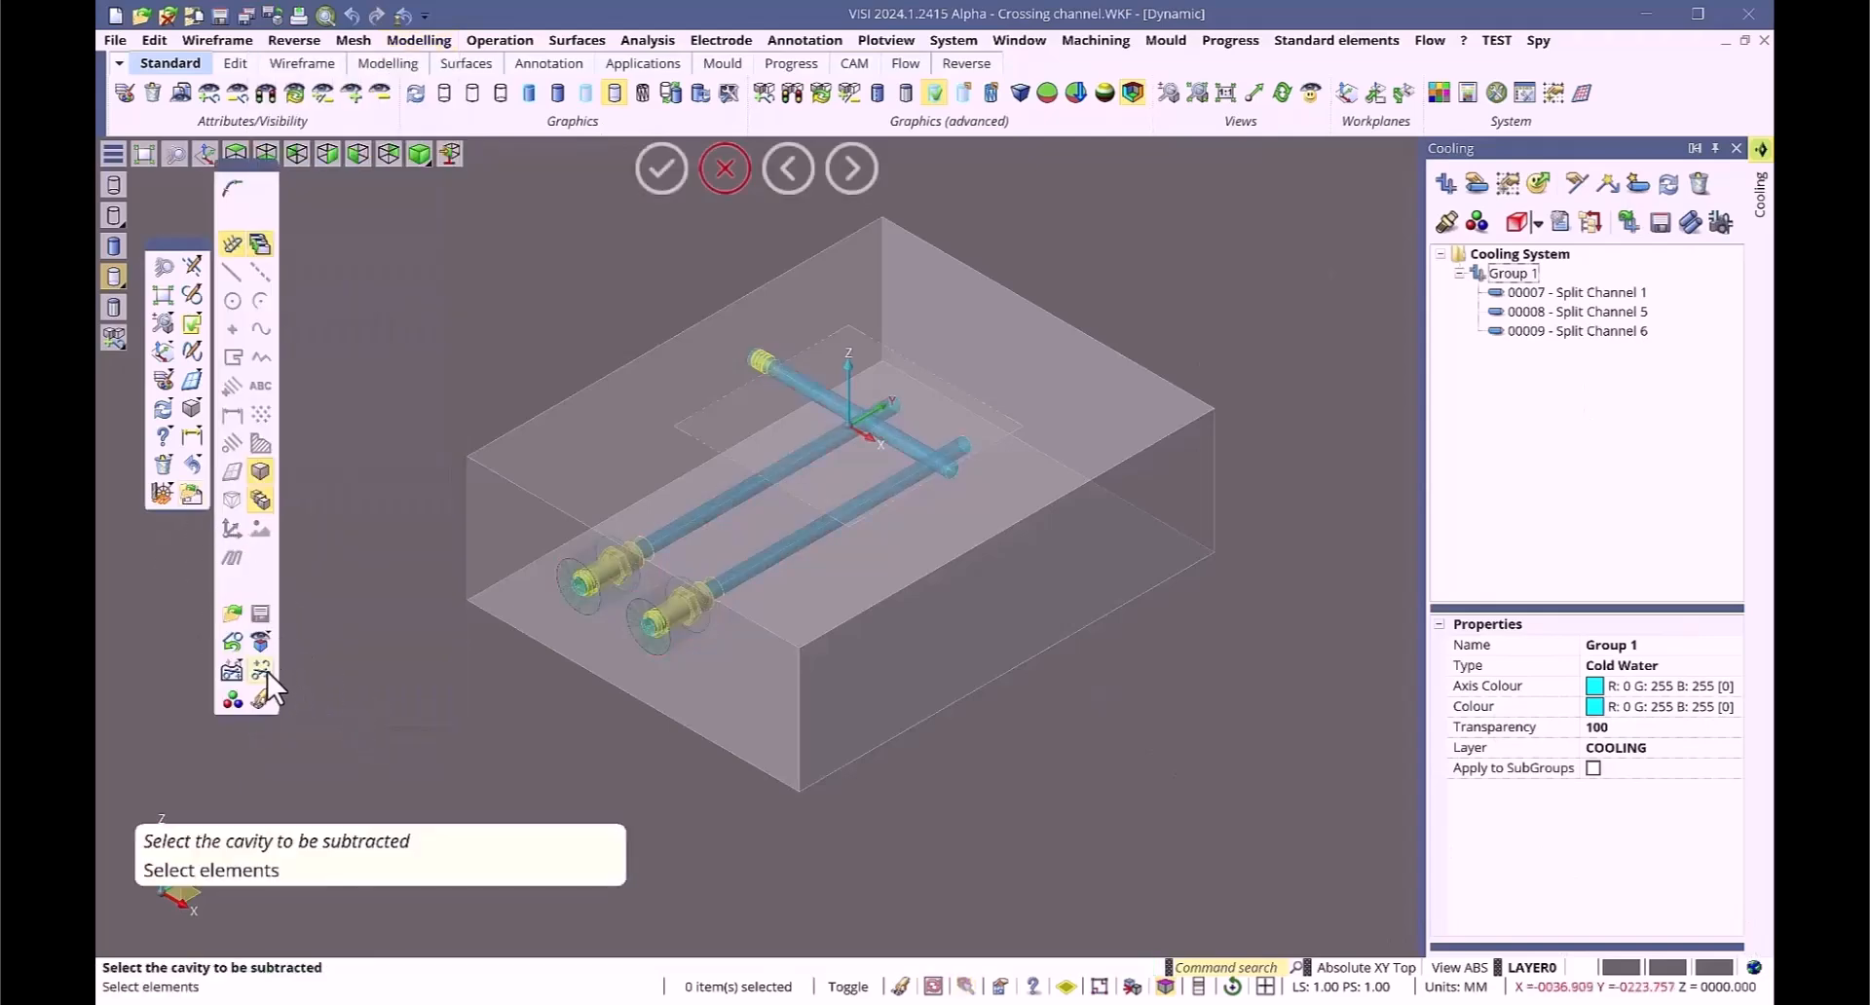
{"action": "left_click", "coordinate": [265, 668]}
{"action": "key", "text": "Return"}
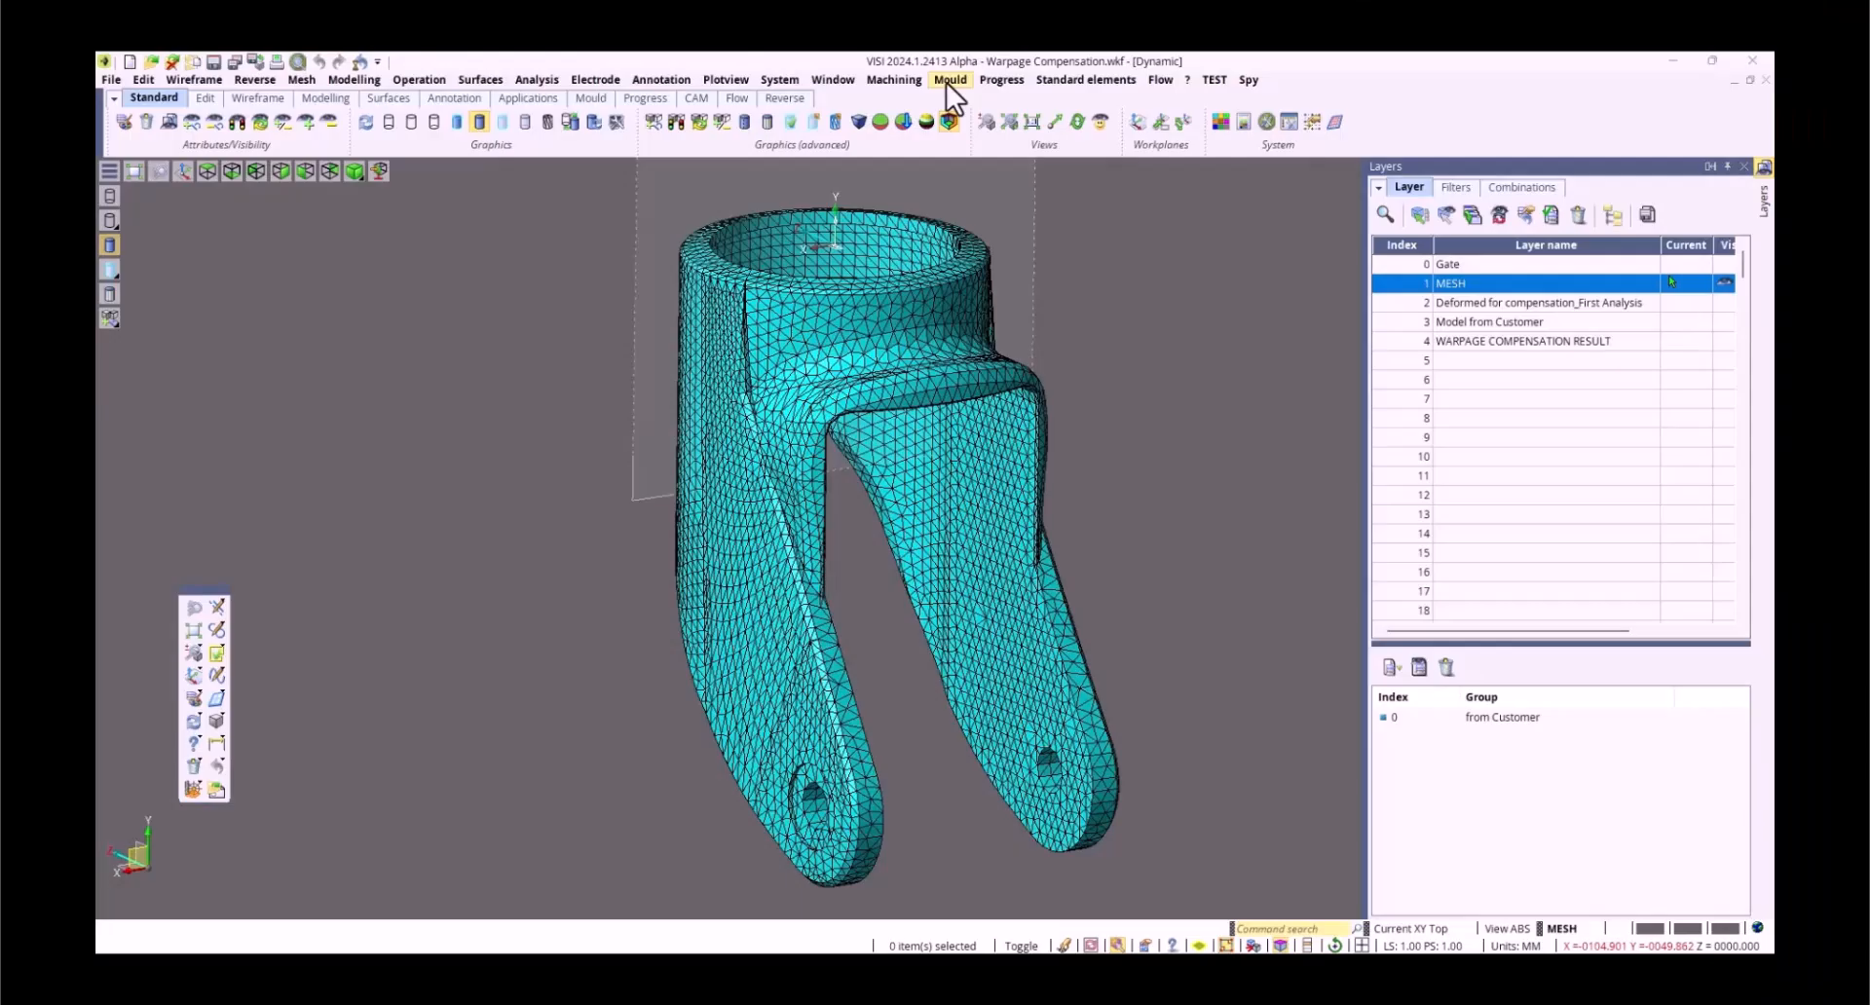
Step: Run Warpage compensation on the fork part, using the mesh on layer Deformed for compensation_First Analysis as the deformed mesh
{"action": "left_click", "coordinate": [948, 80]}
{"action": "left_click", "coordinate": [972, 336]}
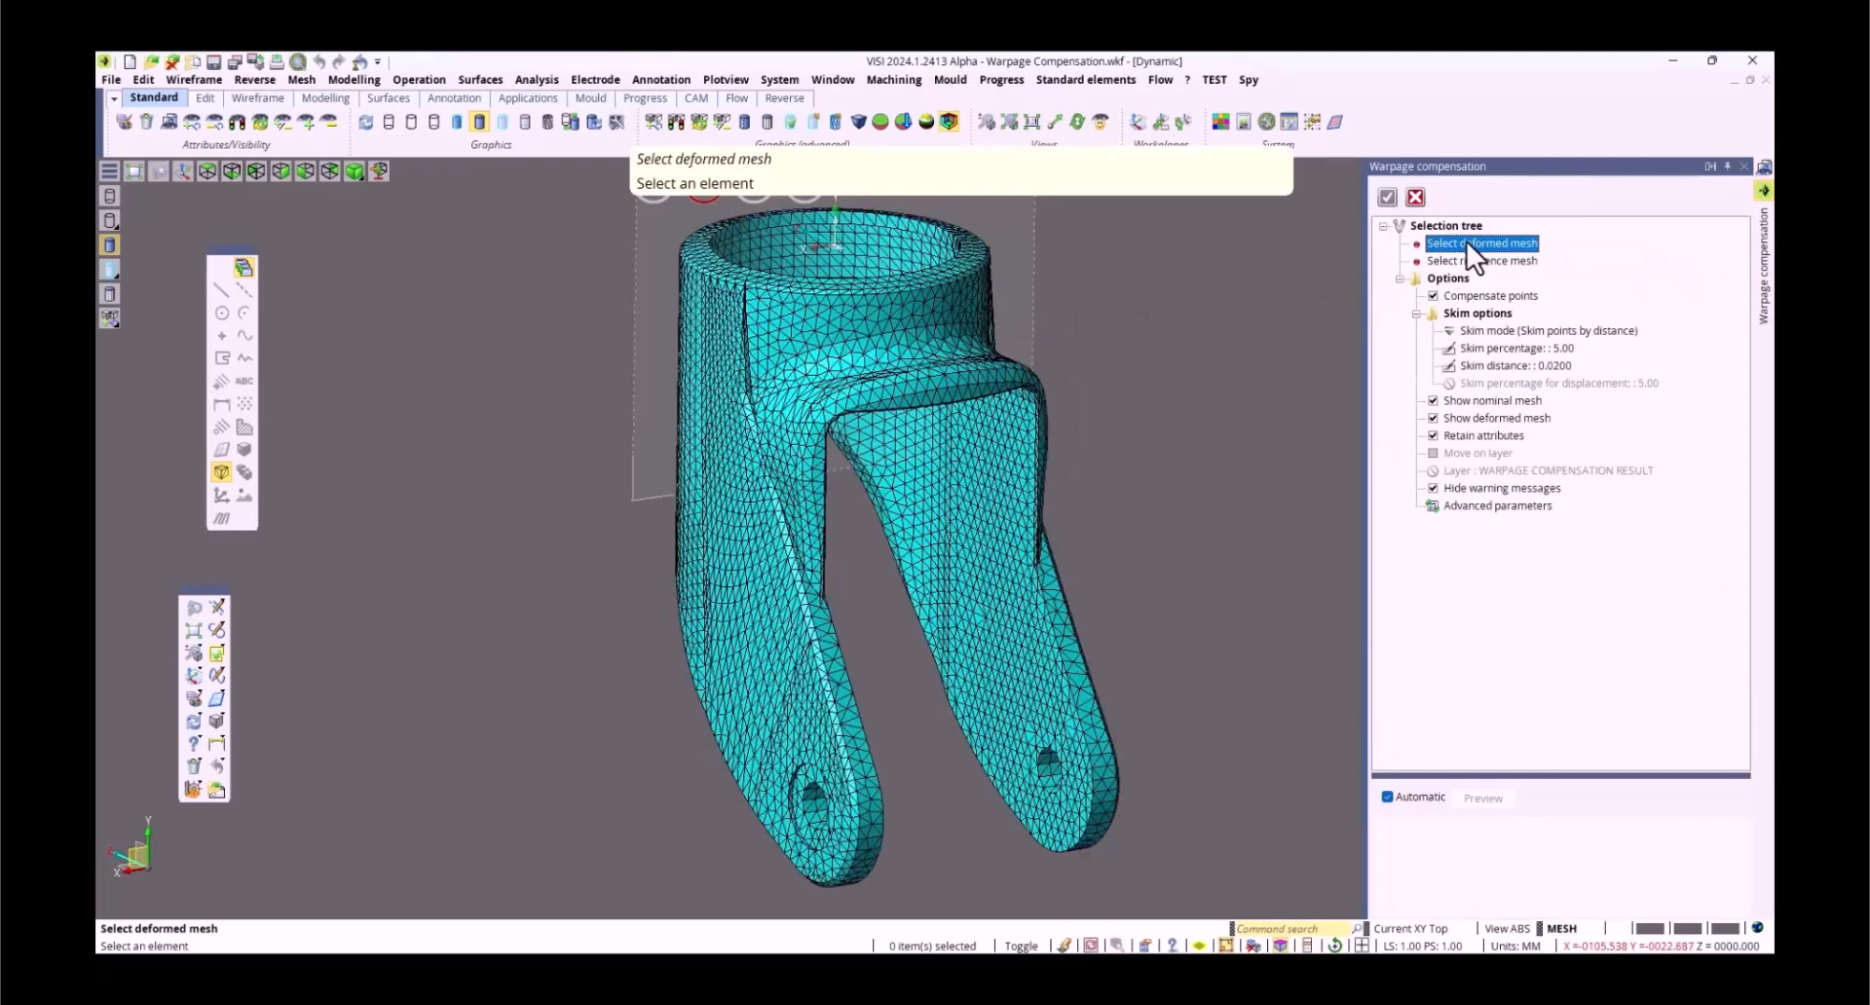
{"action": "left_click", "coordinate": [1757, 168]}
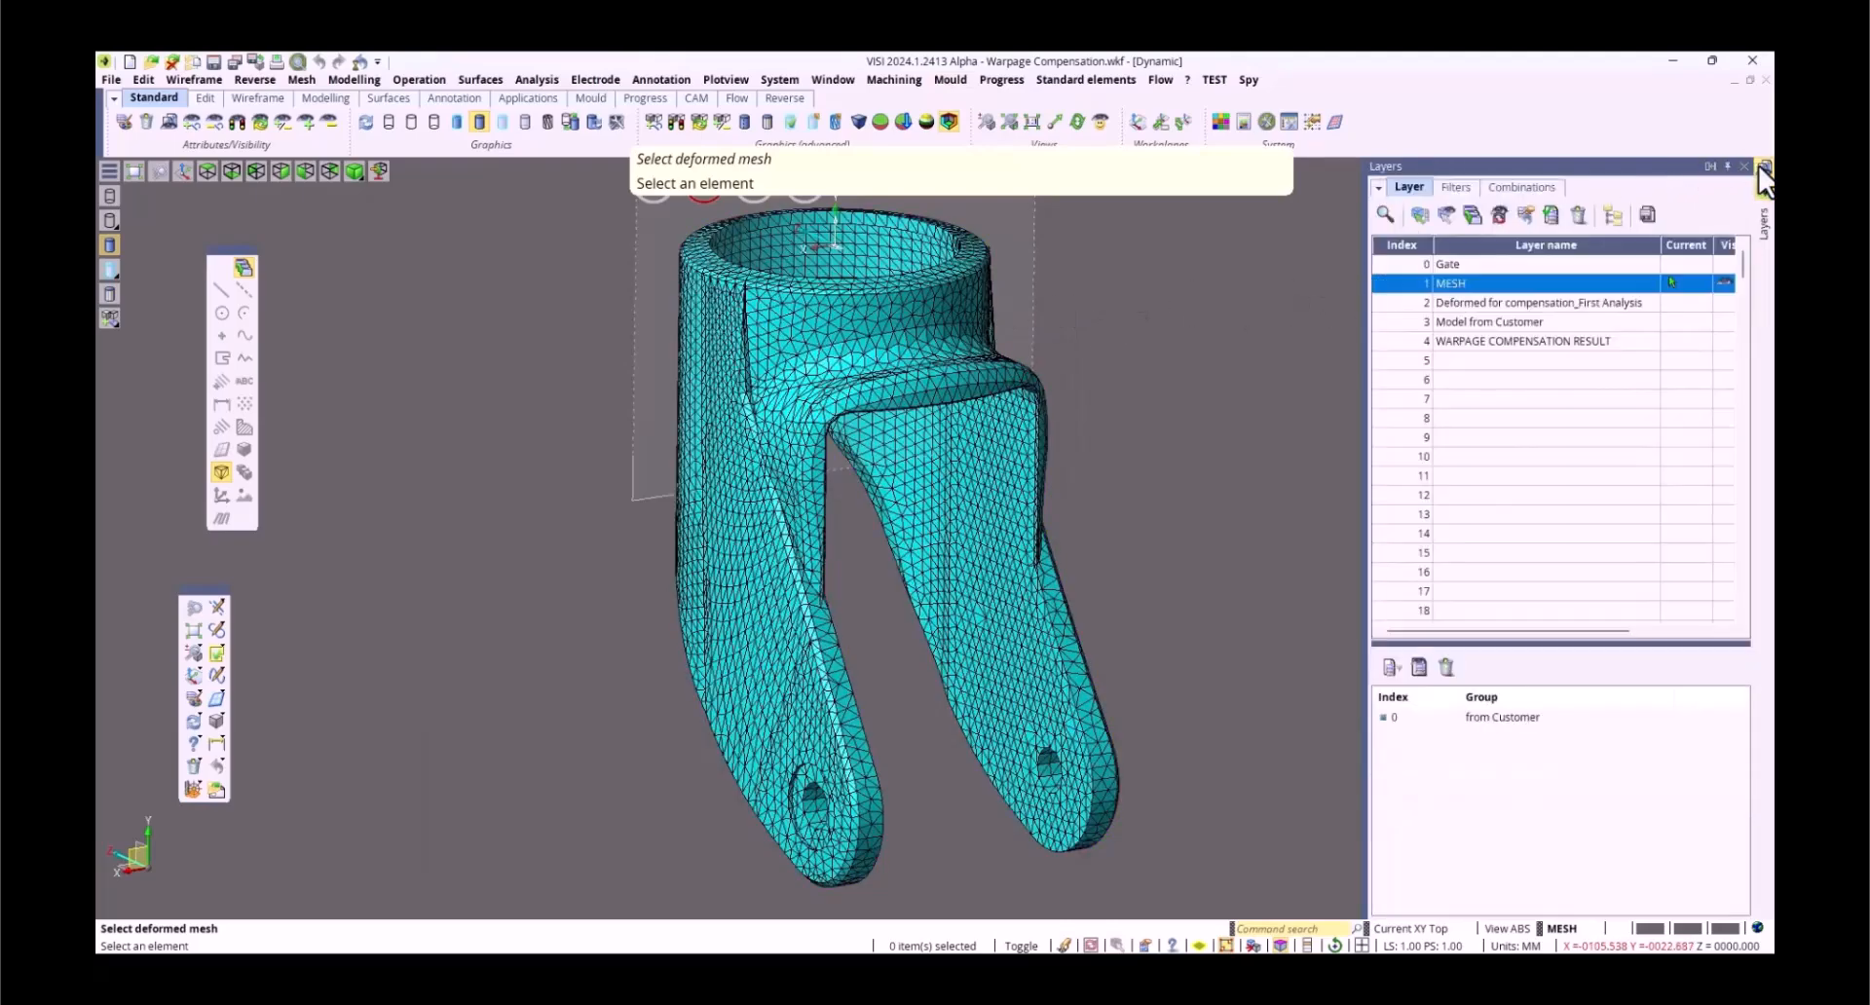
{"action": "left_click", "coordinate": [1547, 301]}
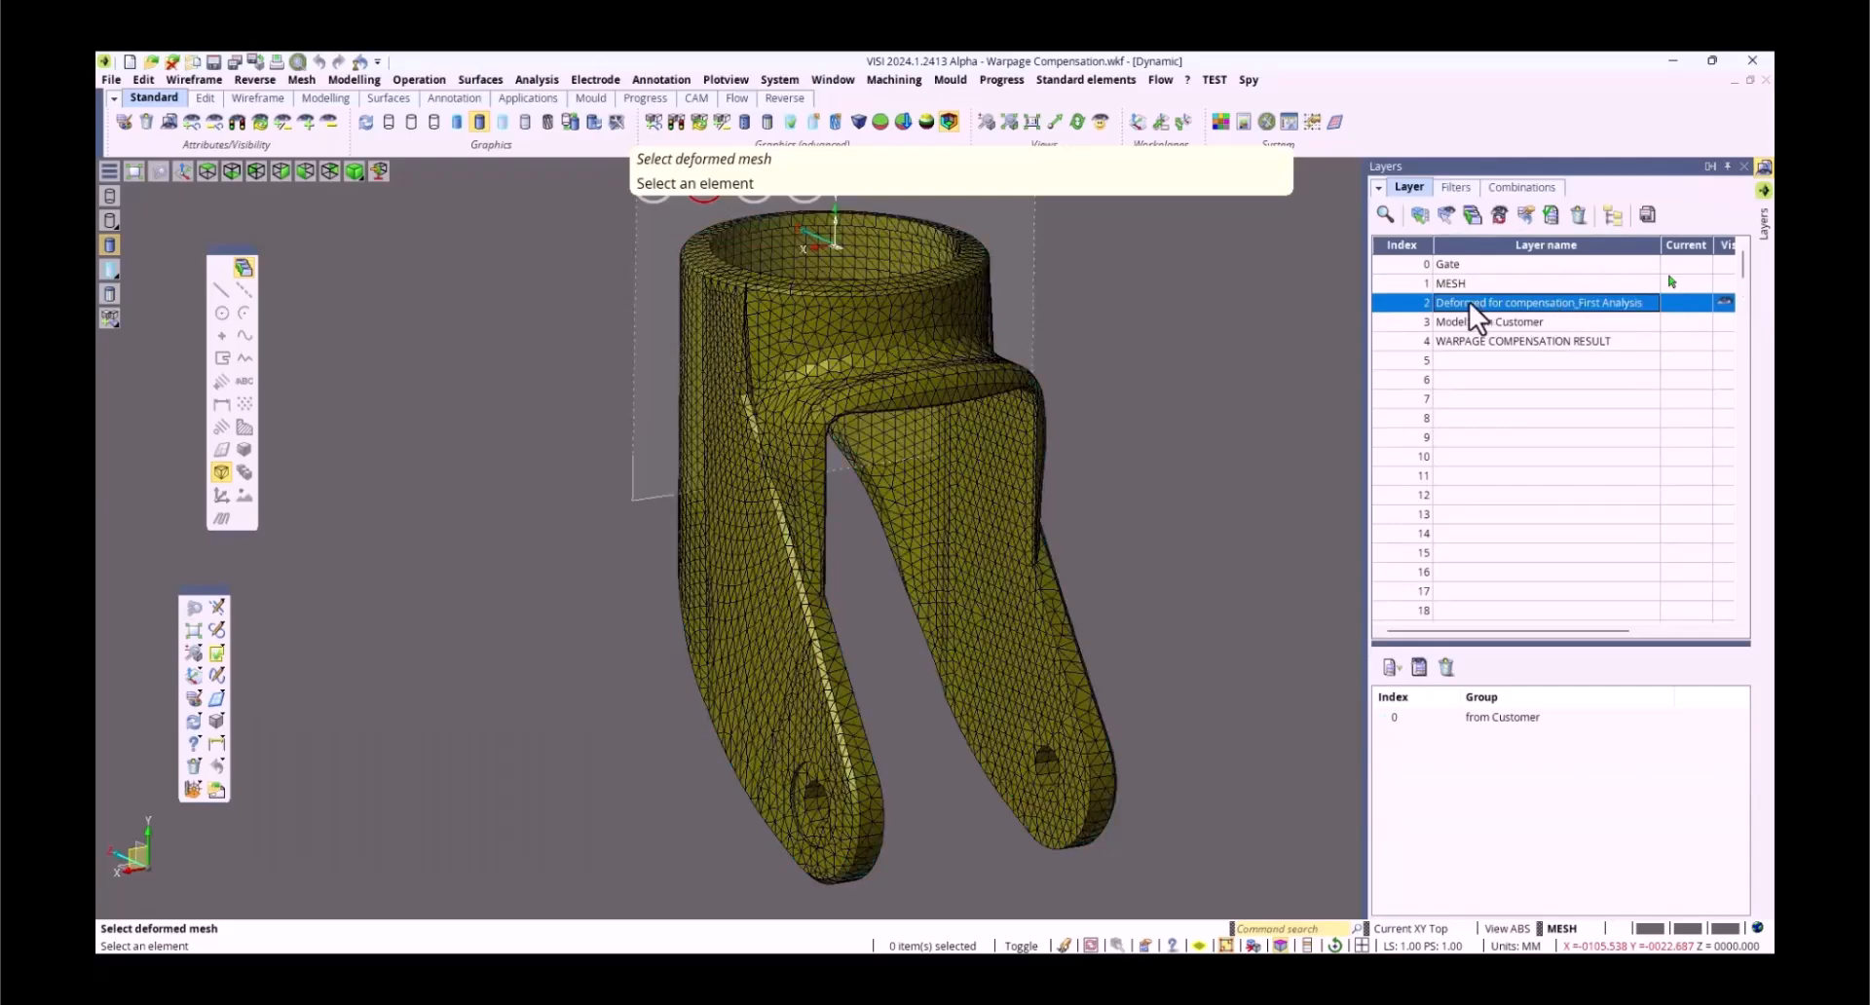
{"action": "left_click", "coordinate": [1017, 385]}
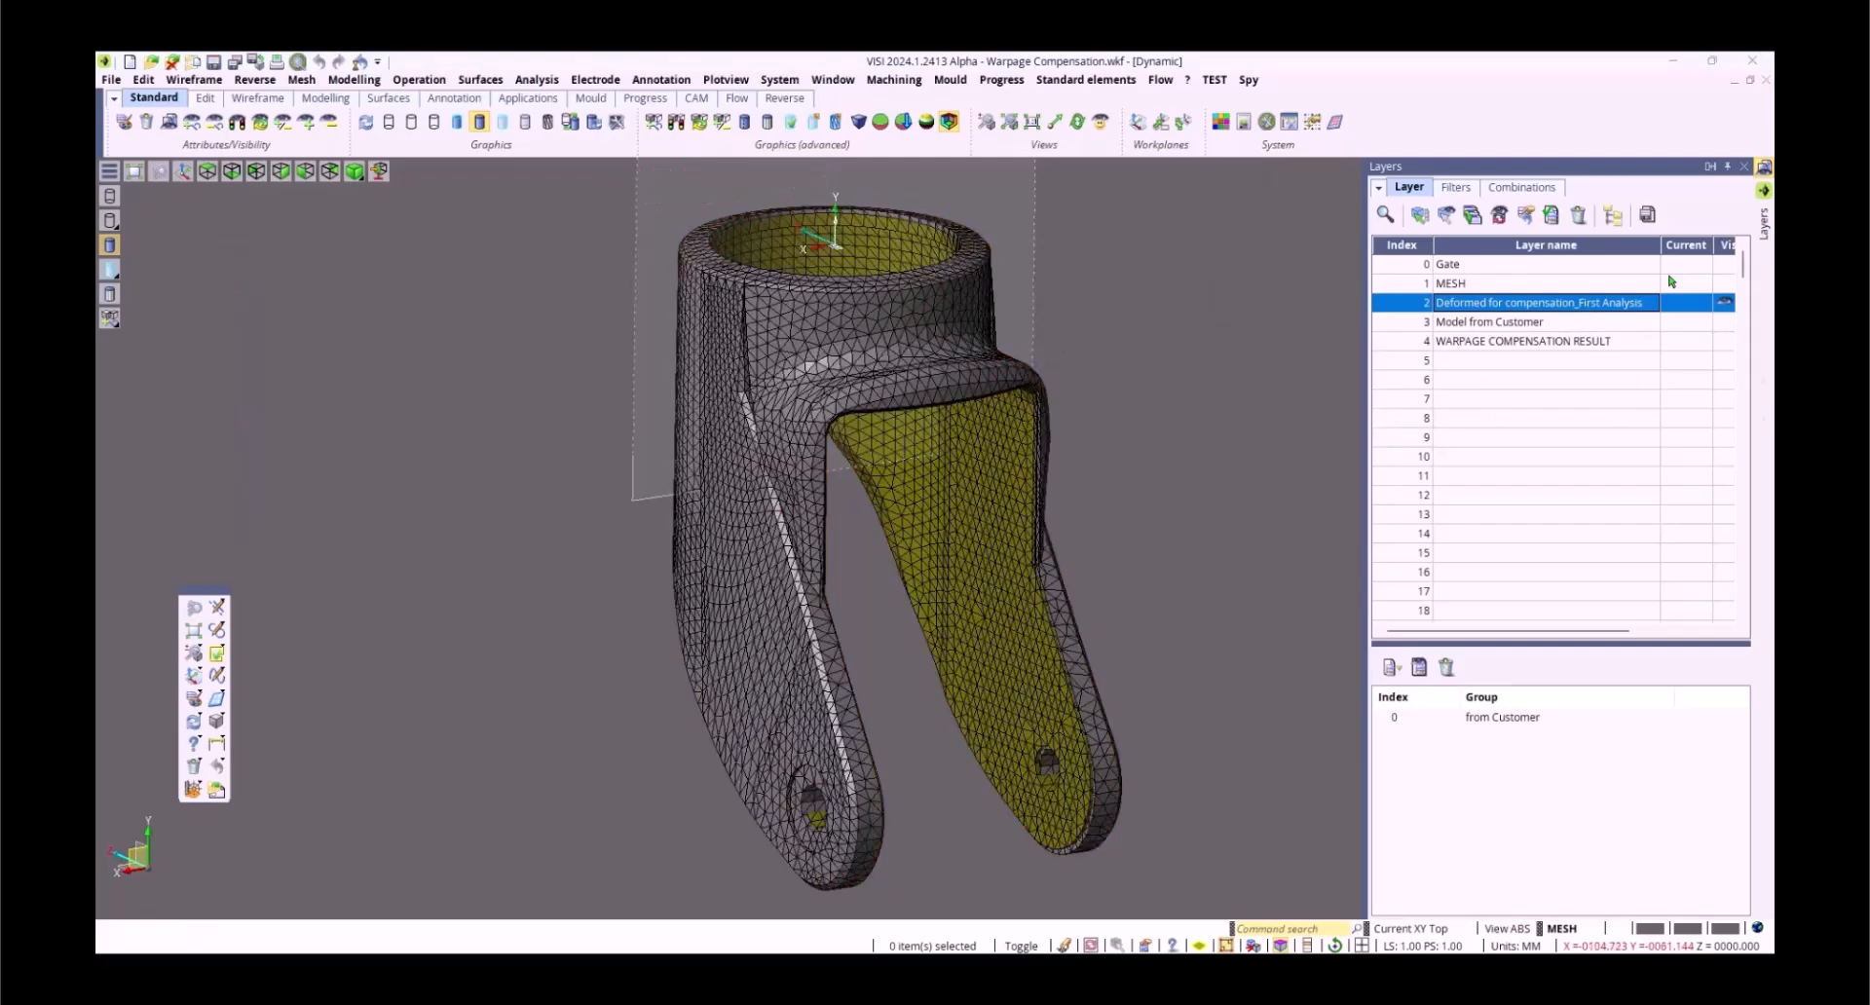
{"action": "left_click", "coordinate": [1764, 192]}
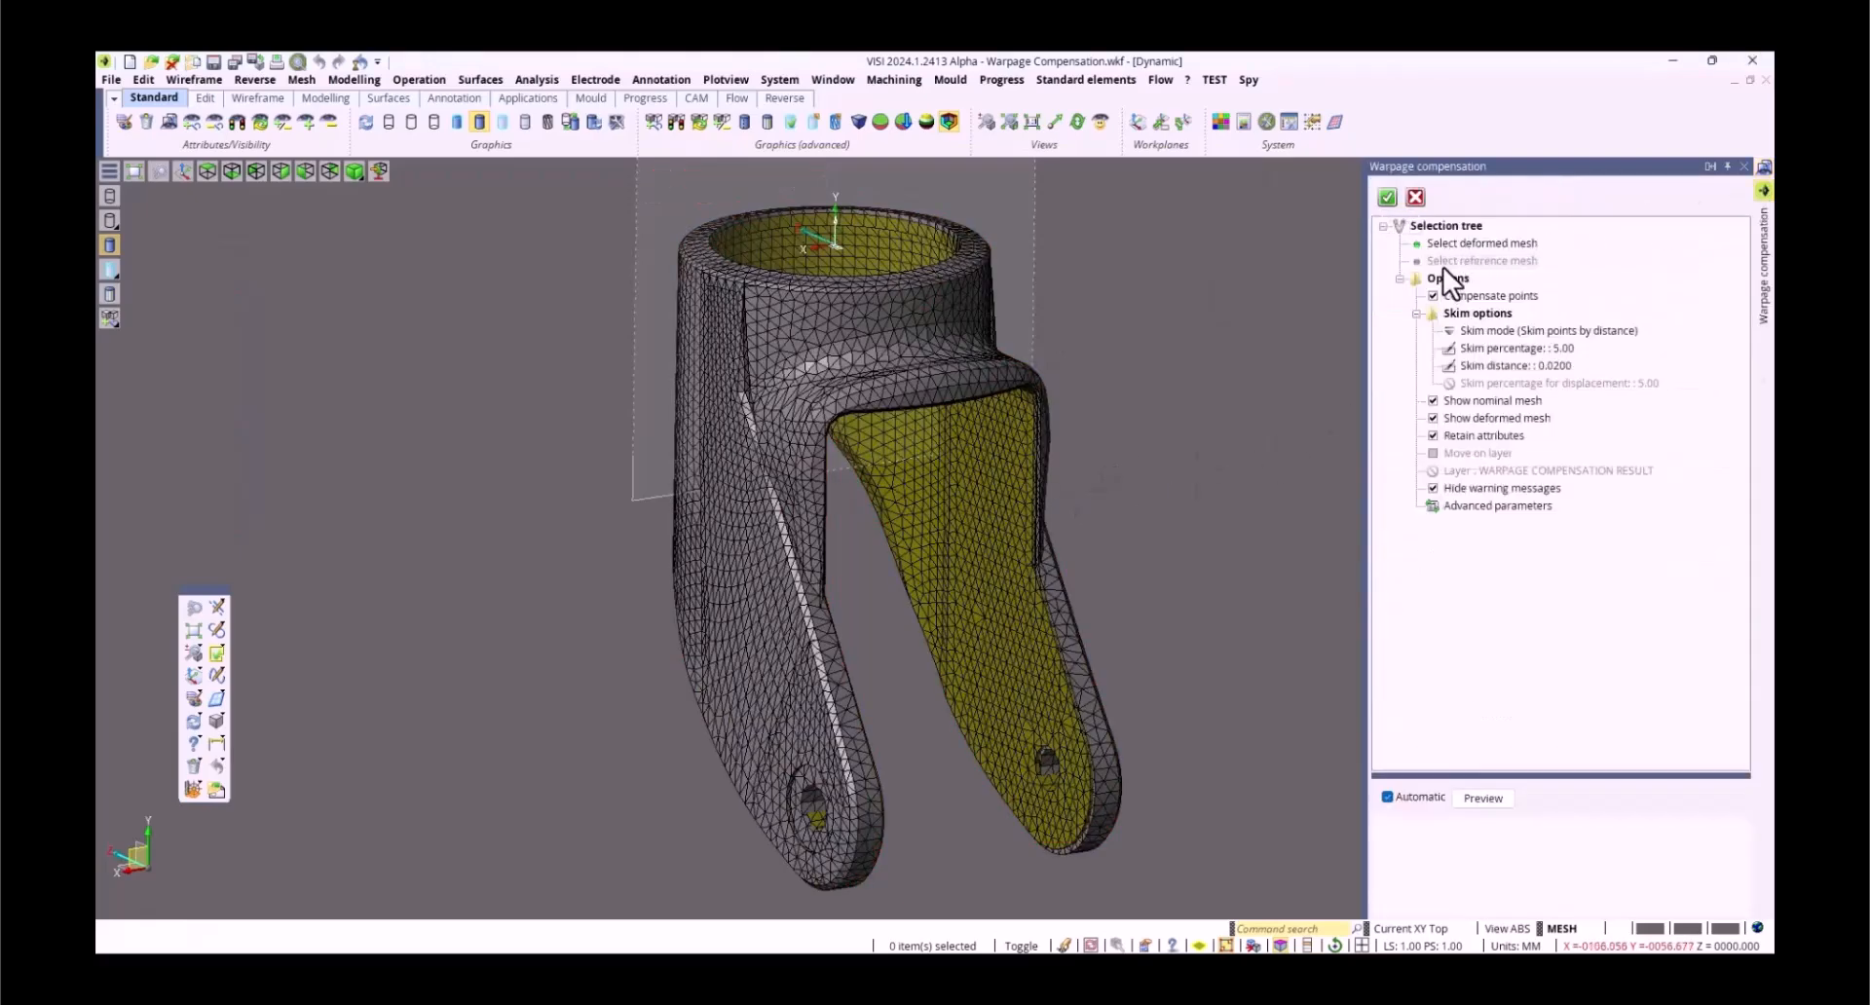
{"action": "left_click", "coordinate": [1386, 196]}
{"action": "scroll", "coordinate": [1130, 887], "scroll_direction": "up", "scroll_amount": 6}
{"action": "scroll", "coordinate": [1130, 867], "scroll_direction": "up", "scroll_amount": 1}
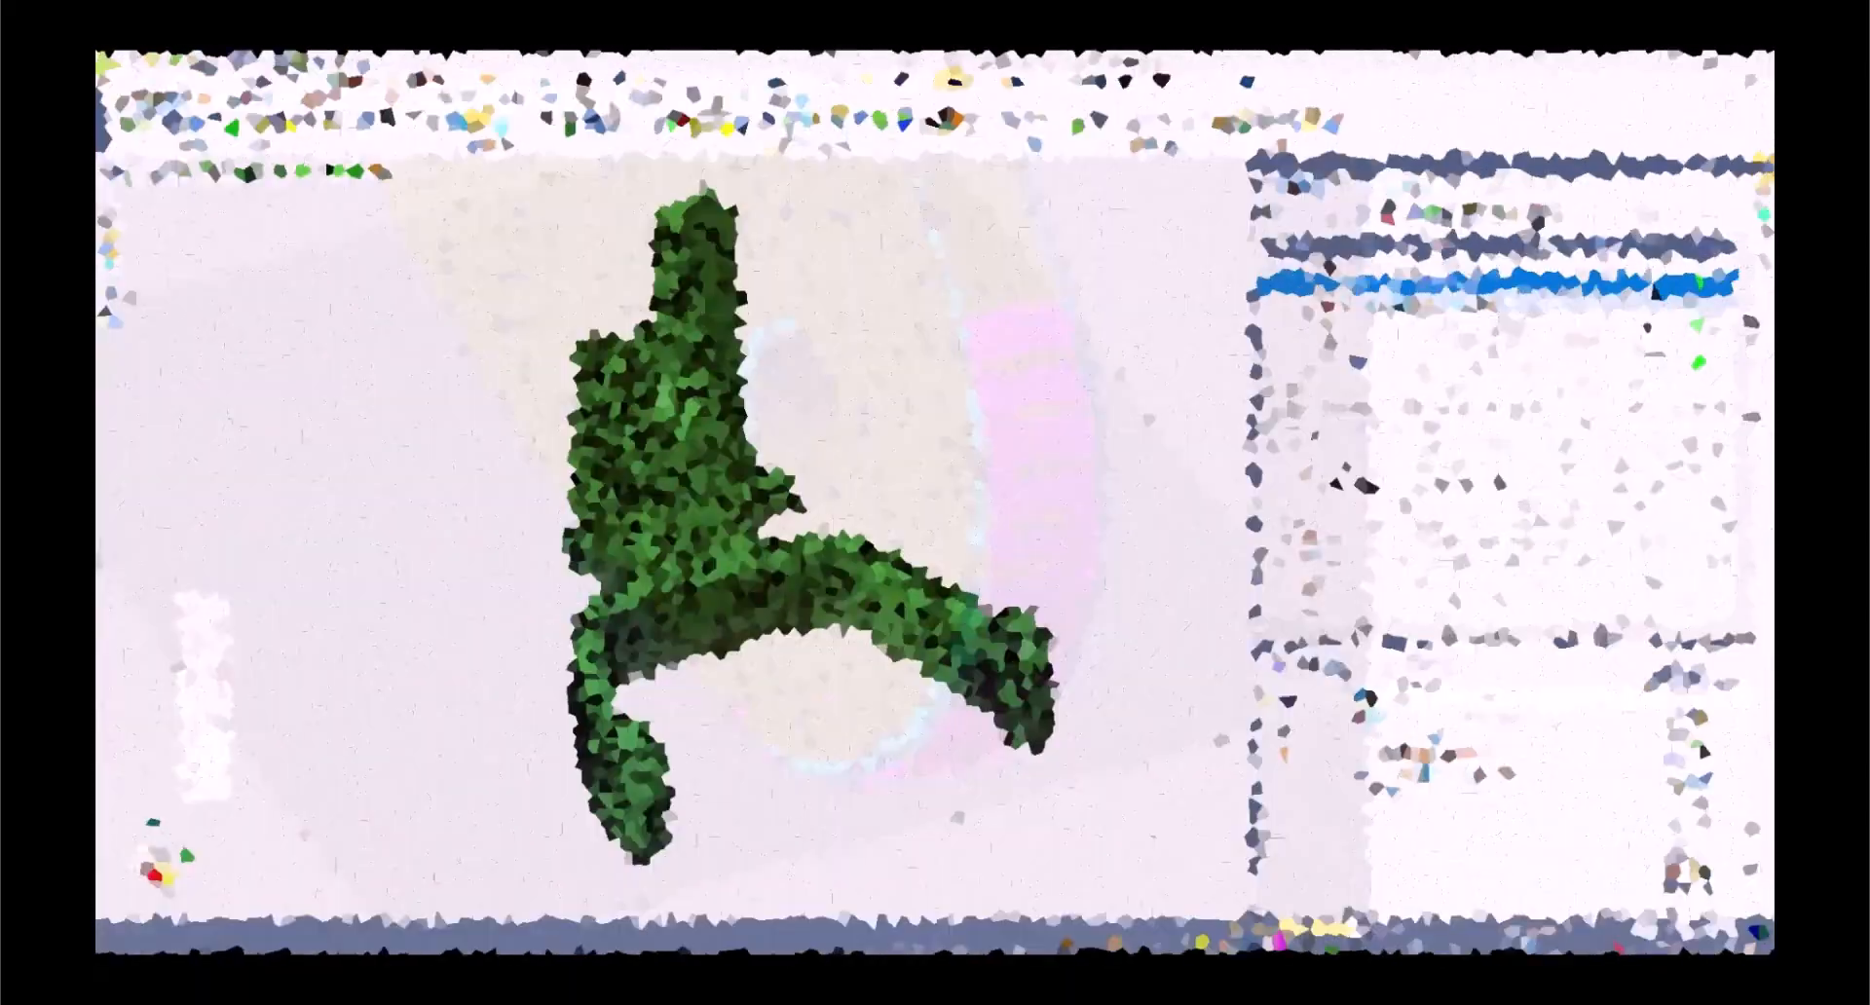
Step: Start Warpage compensation on the clamp and pick the green mesh as the deformed mesh
{"action": "left_click", "coordinate": [949, 79]}
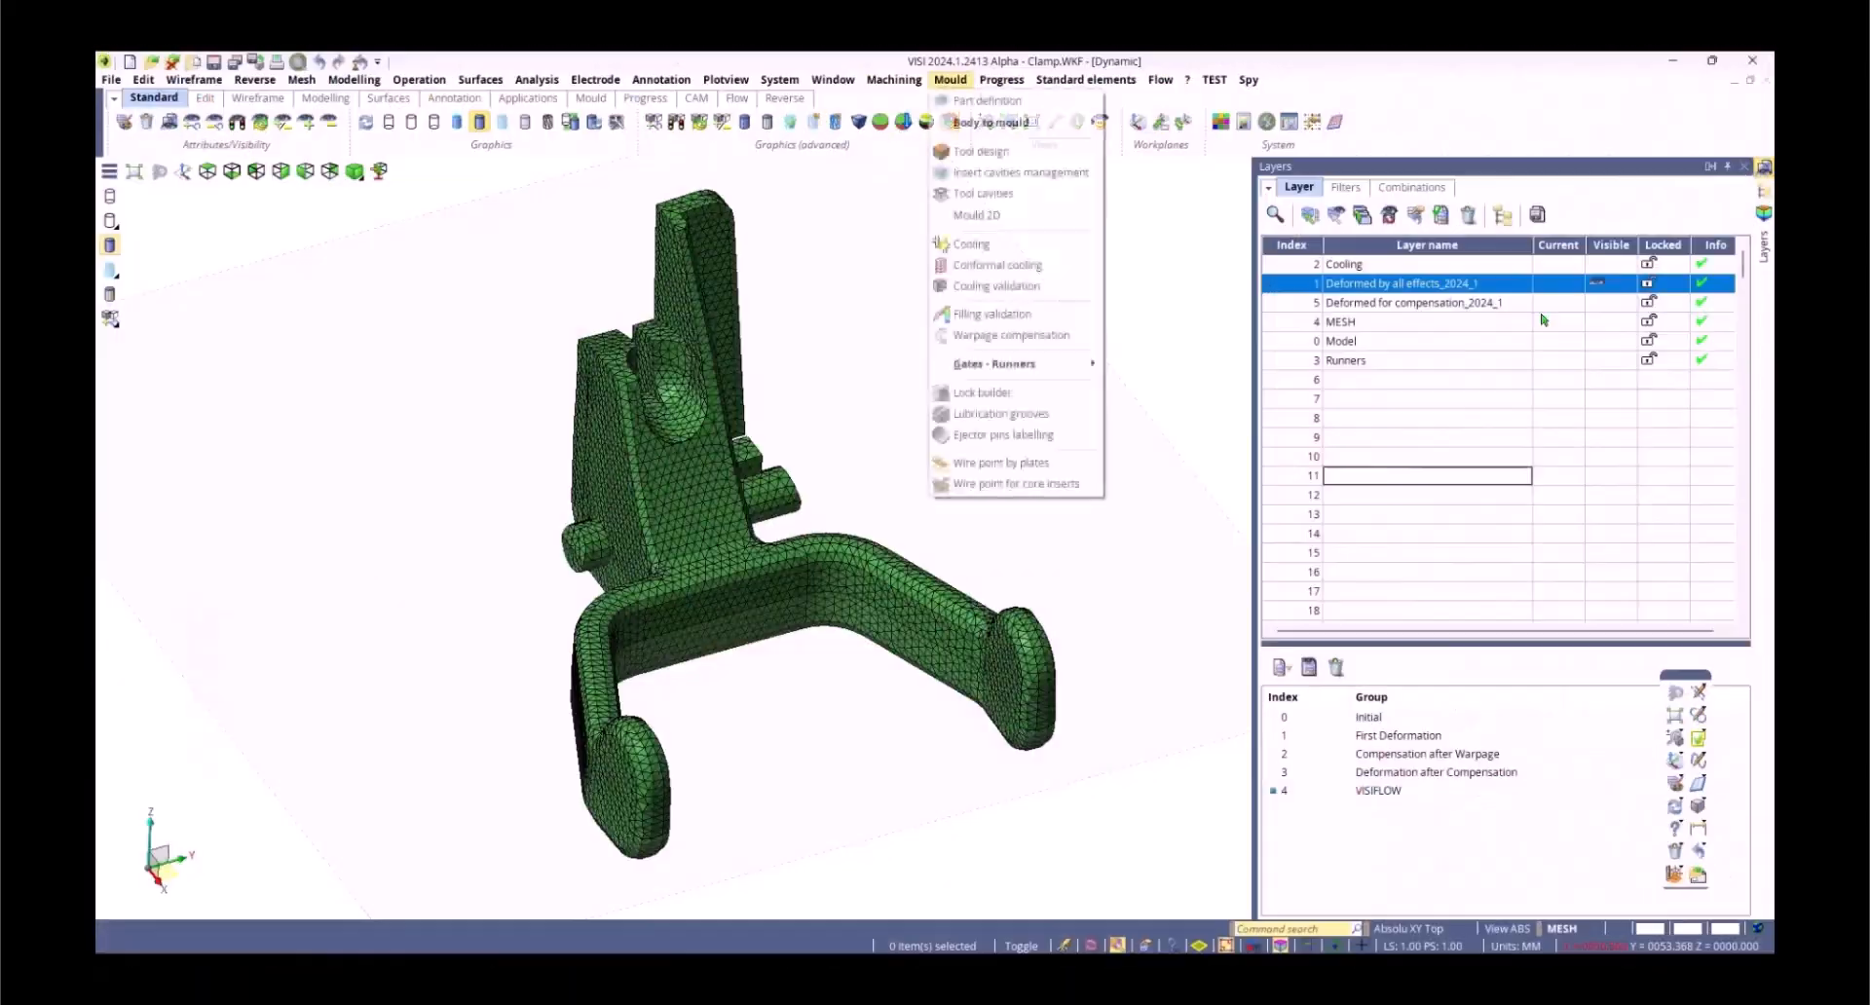
{"action": "left_click", "coordinate": [966, 335]}
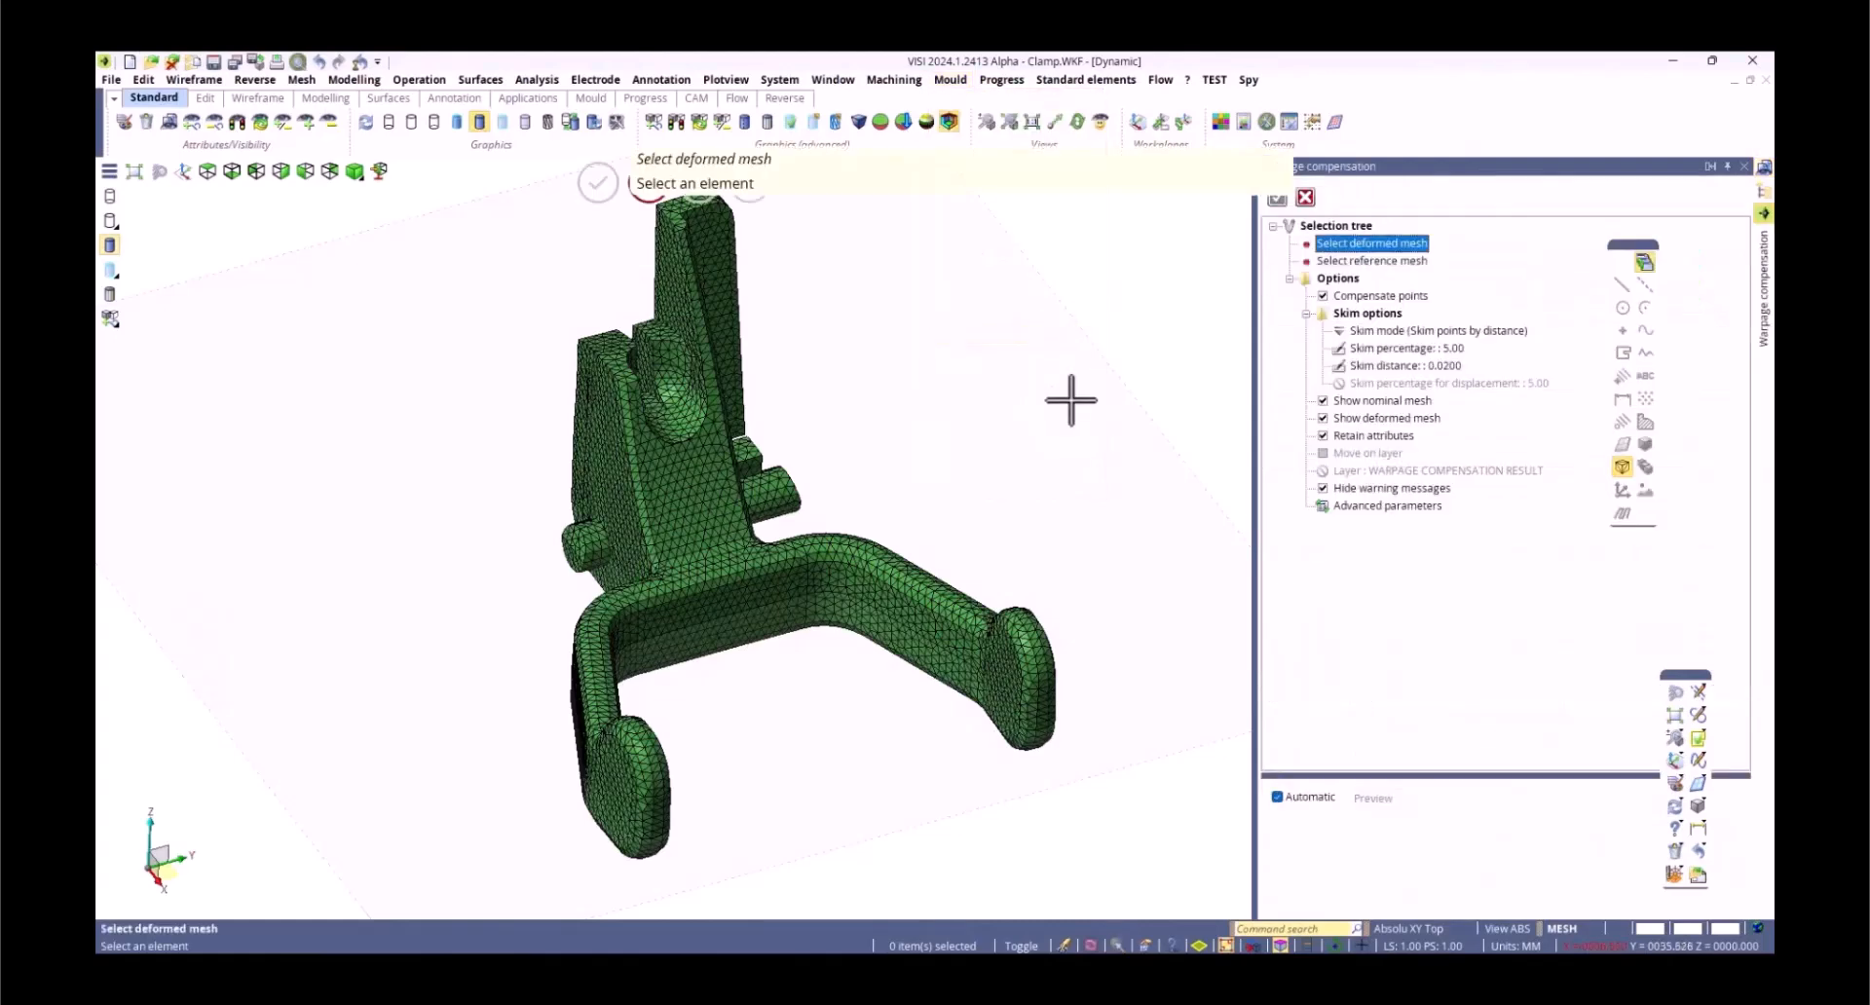
{"action": "left_click", "coordinate": [847, 567]}
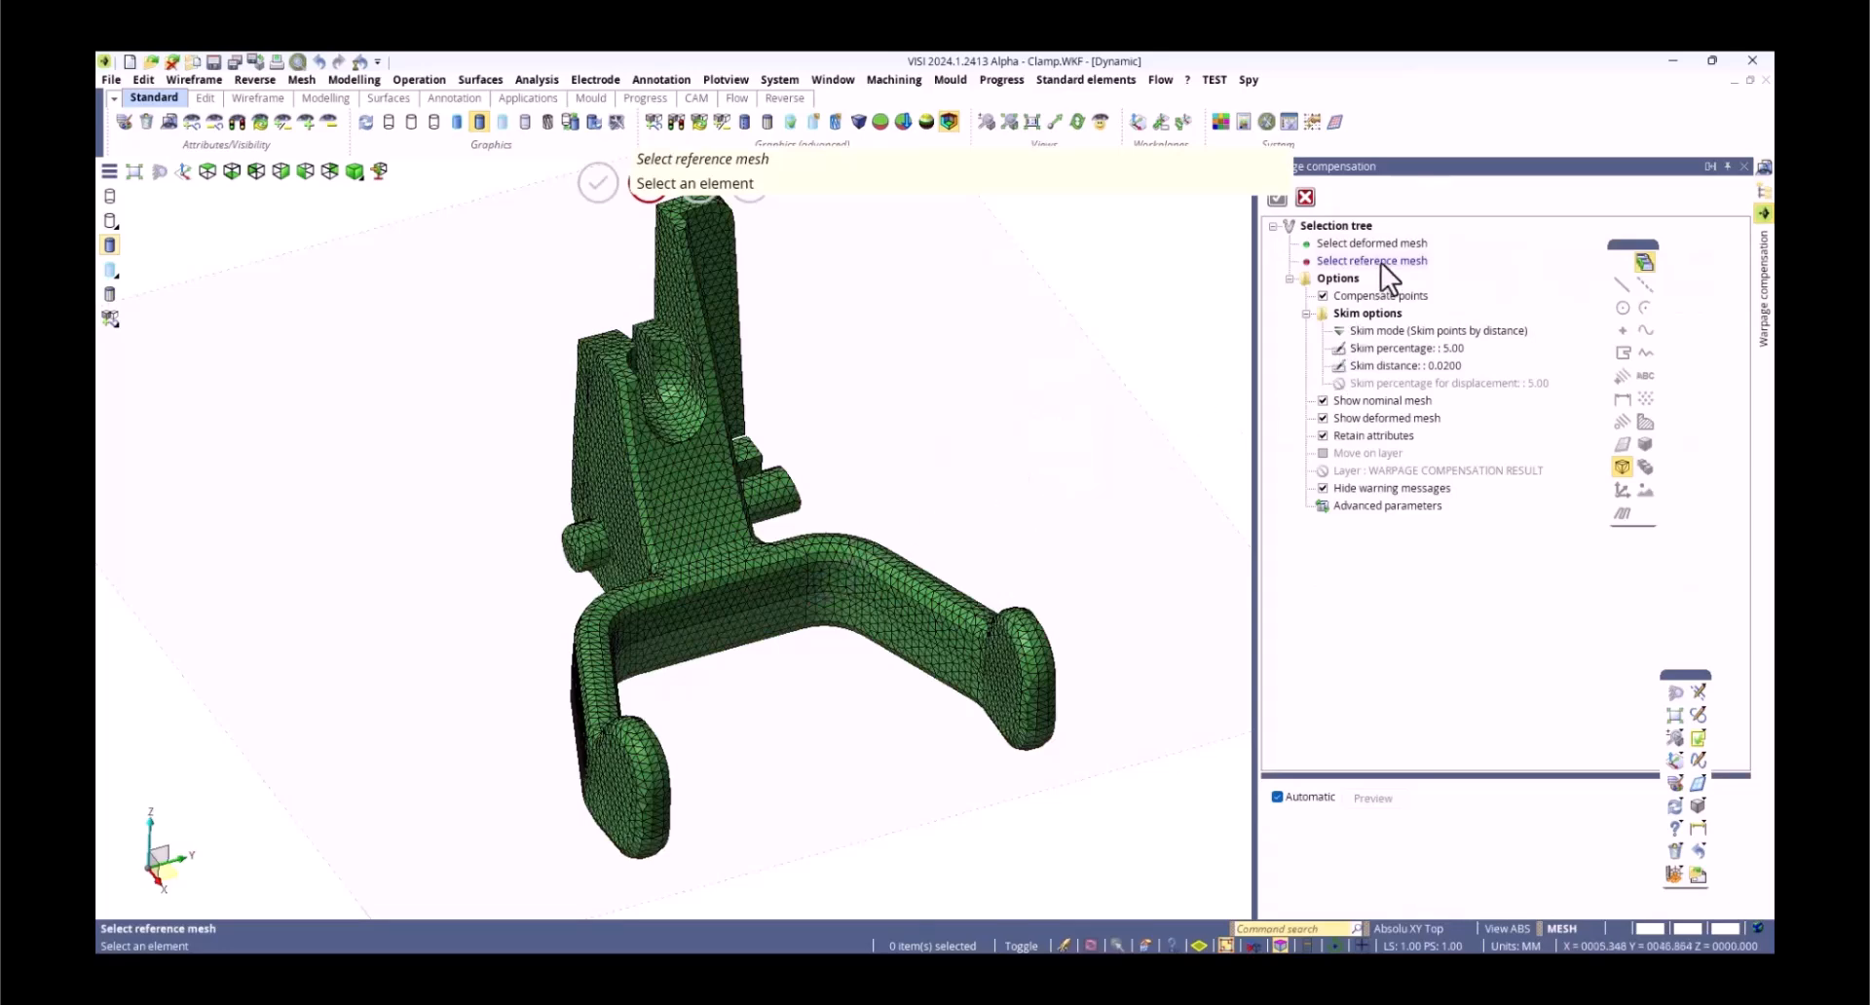
Step: Show the Model and MESH layers, and pick the mesh on layer MESH as the reference mesh for the compensation
{"action": "left_click", "coordinate": [1764, 191]}
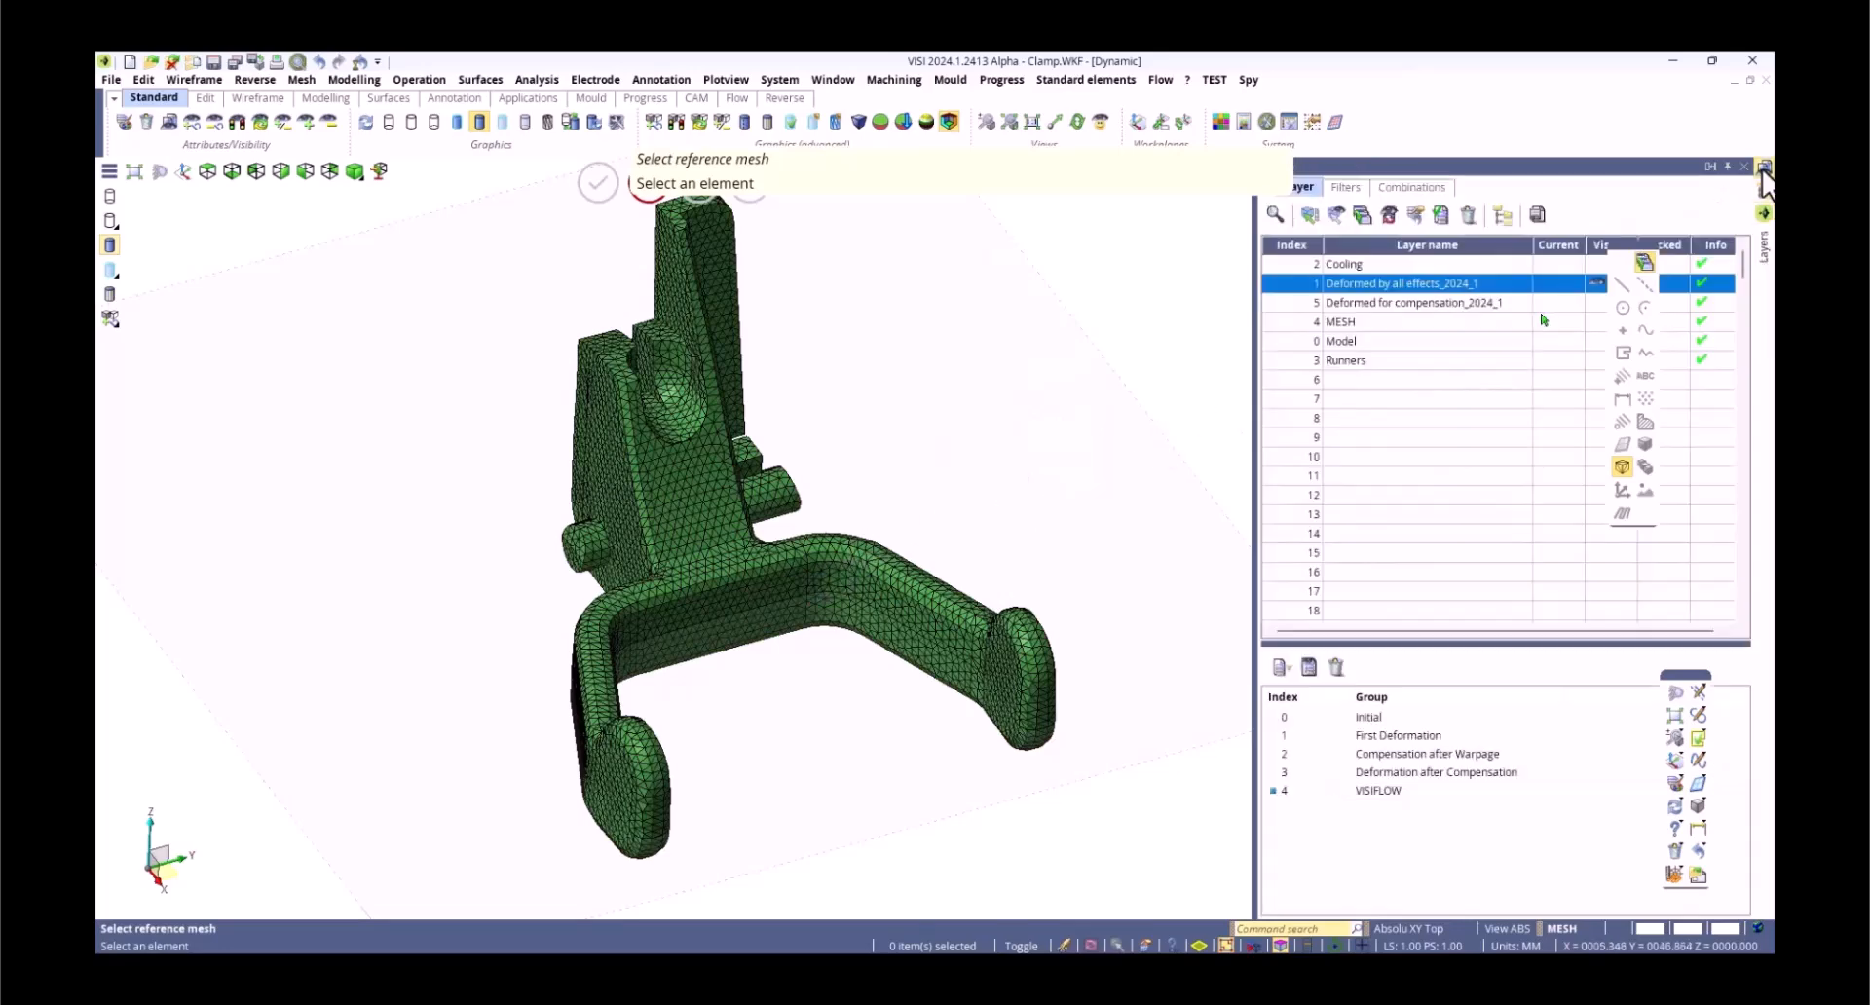
{"action": "left_click", "coordinate": [1364, 343], "text": "ctrl"}
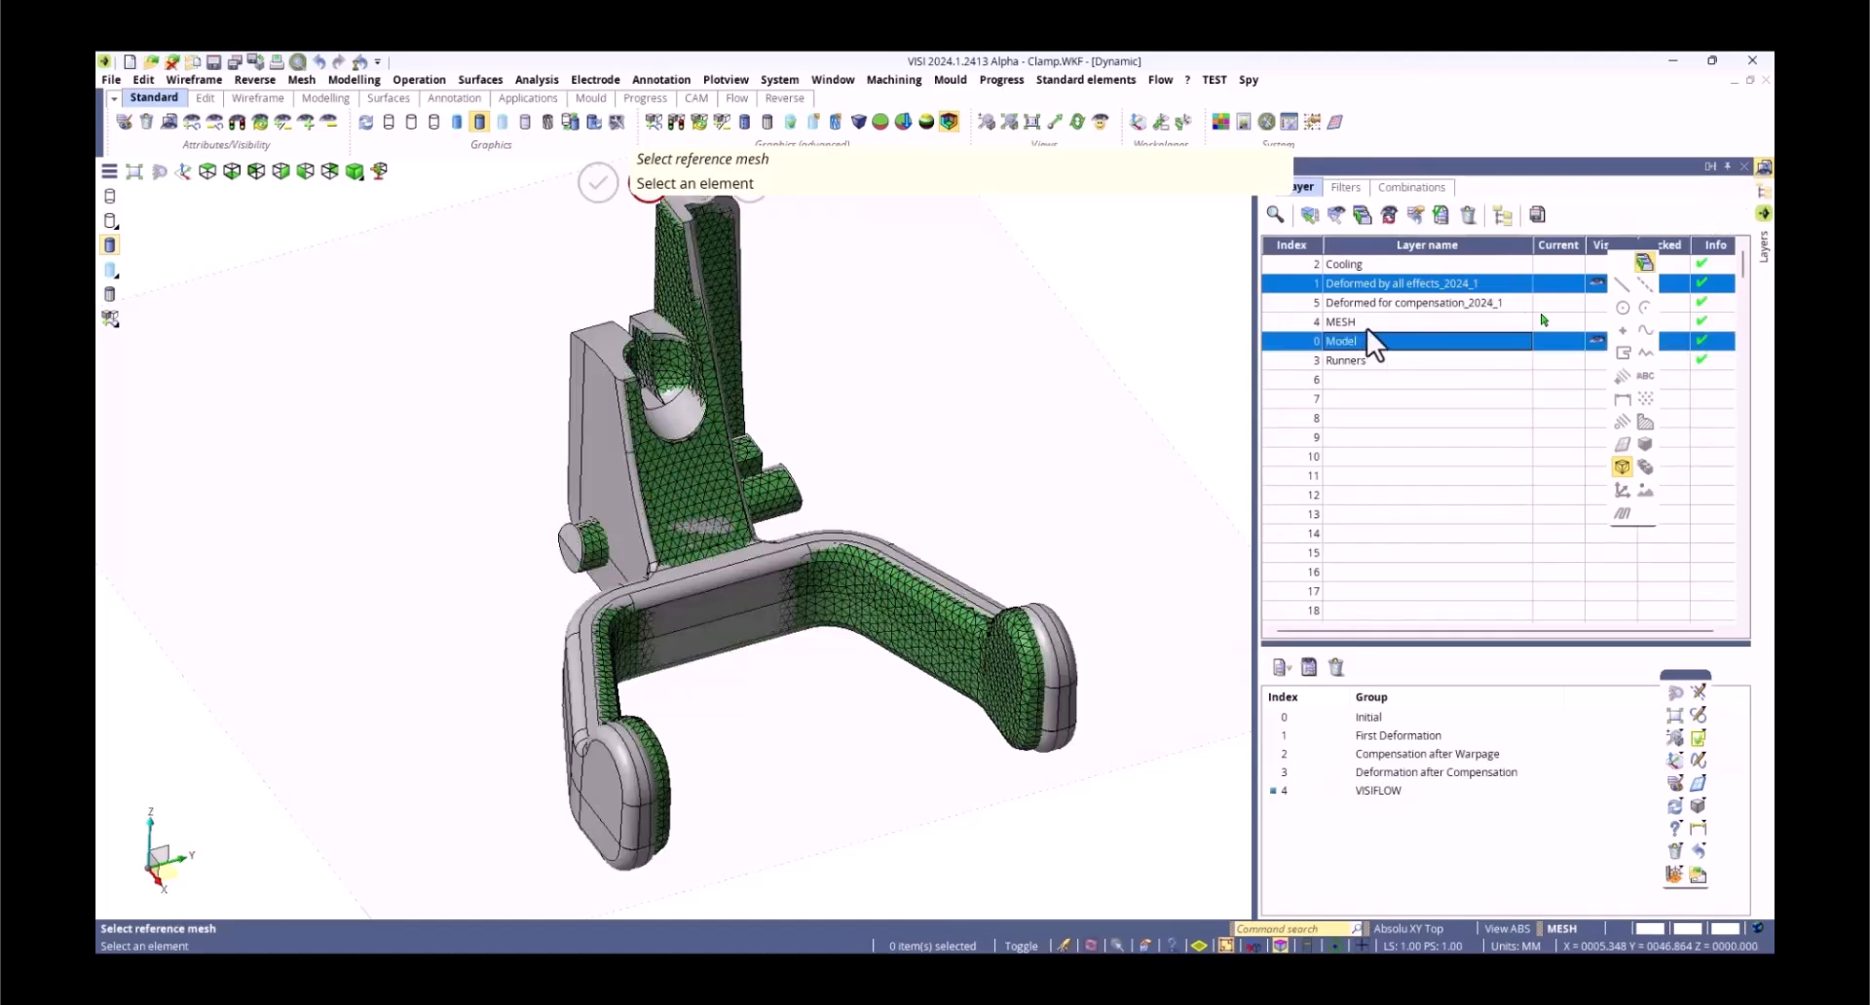
{"action": "left_click", "coordinate": [1366, 327], "text": "ctrl"}
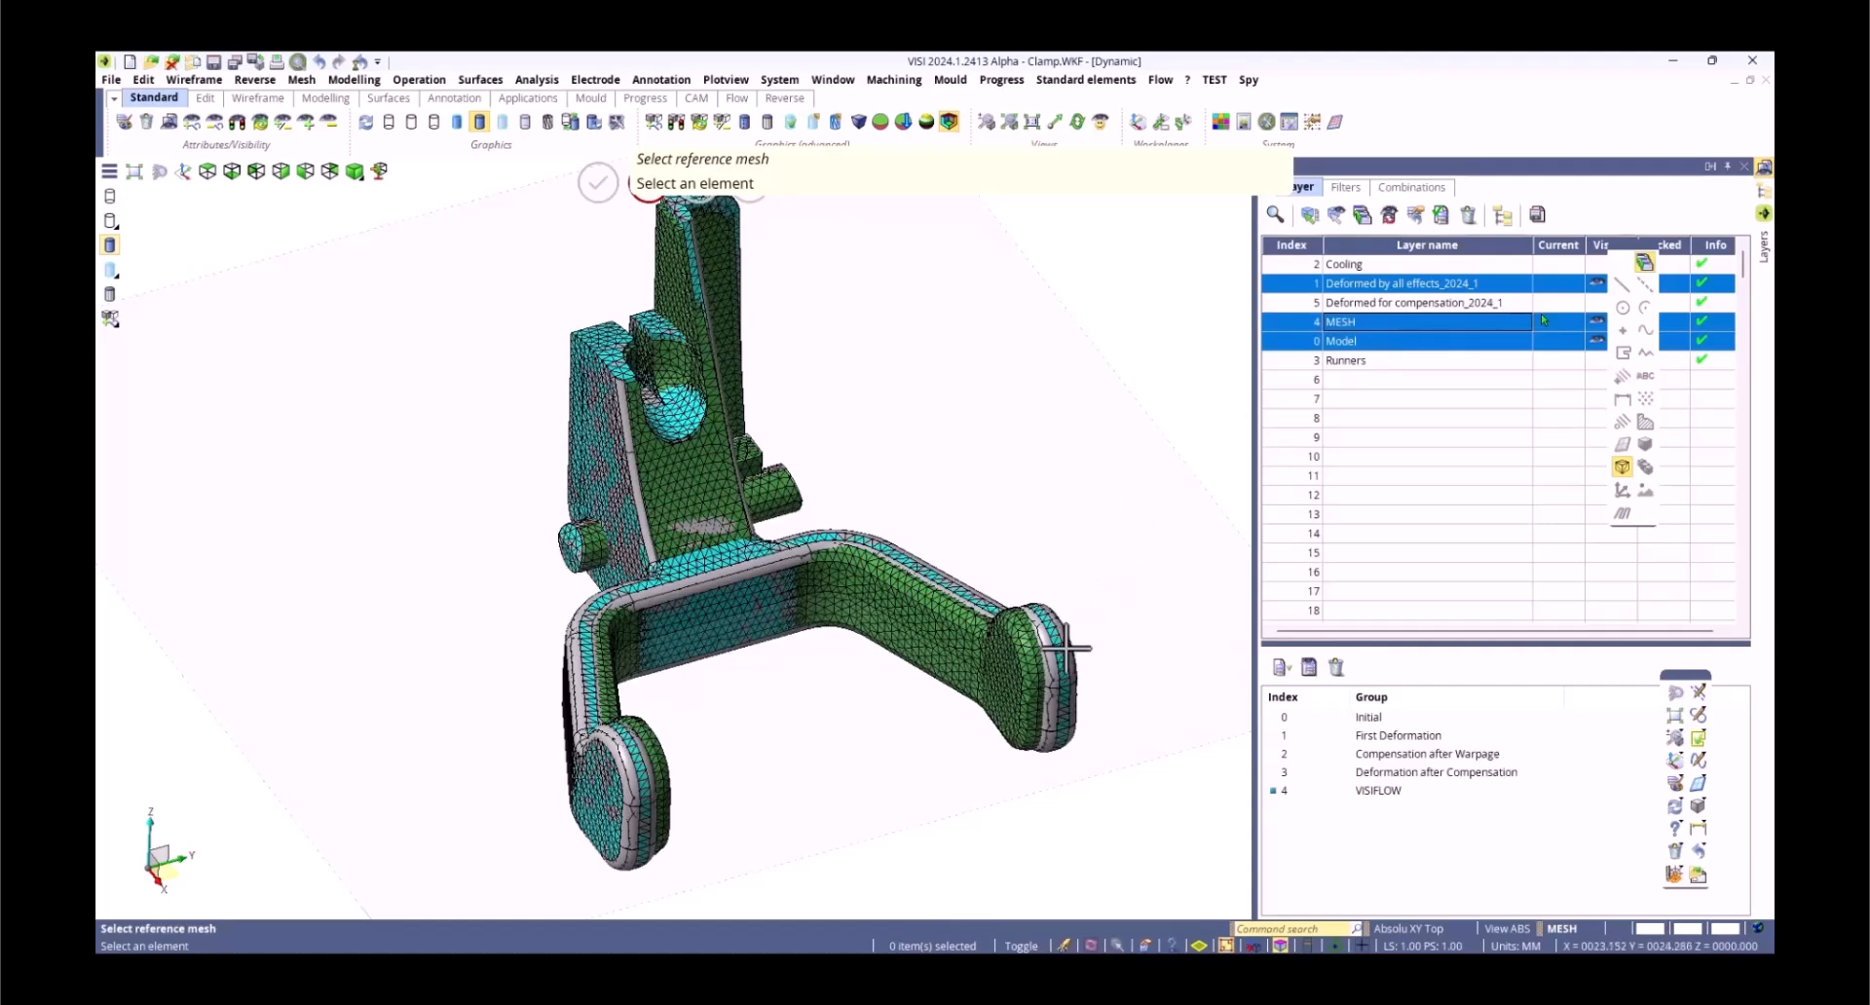
{"action": "scroll", "coordinate": [1077, 618], "scroll_direction": "up", "scroll_amount": 5}
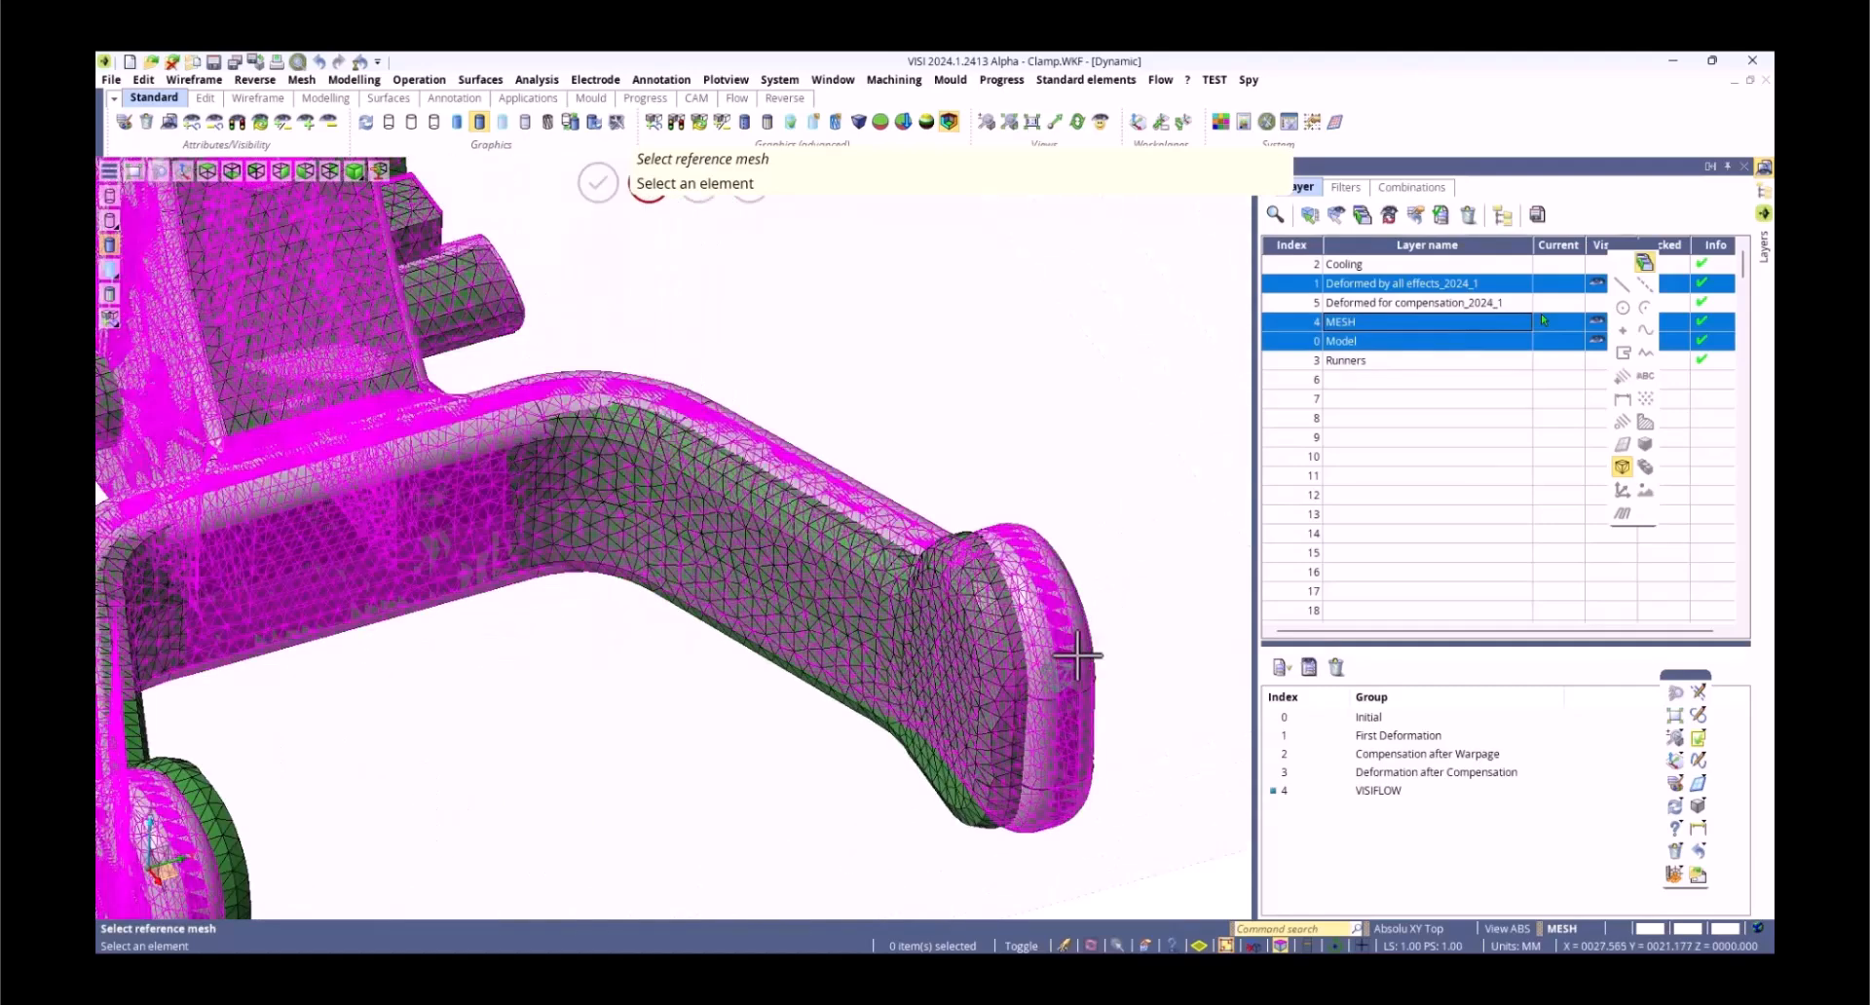
{"action": "left_click", "coordinate": [1077, 656]}
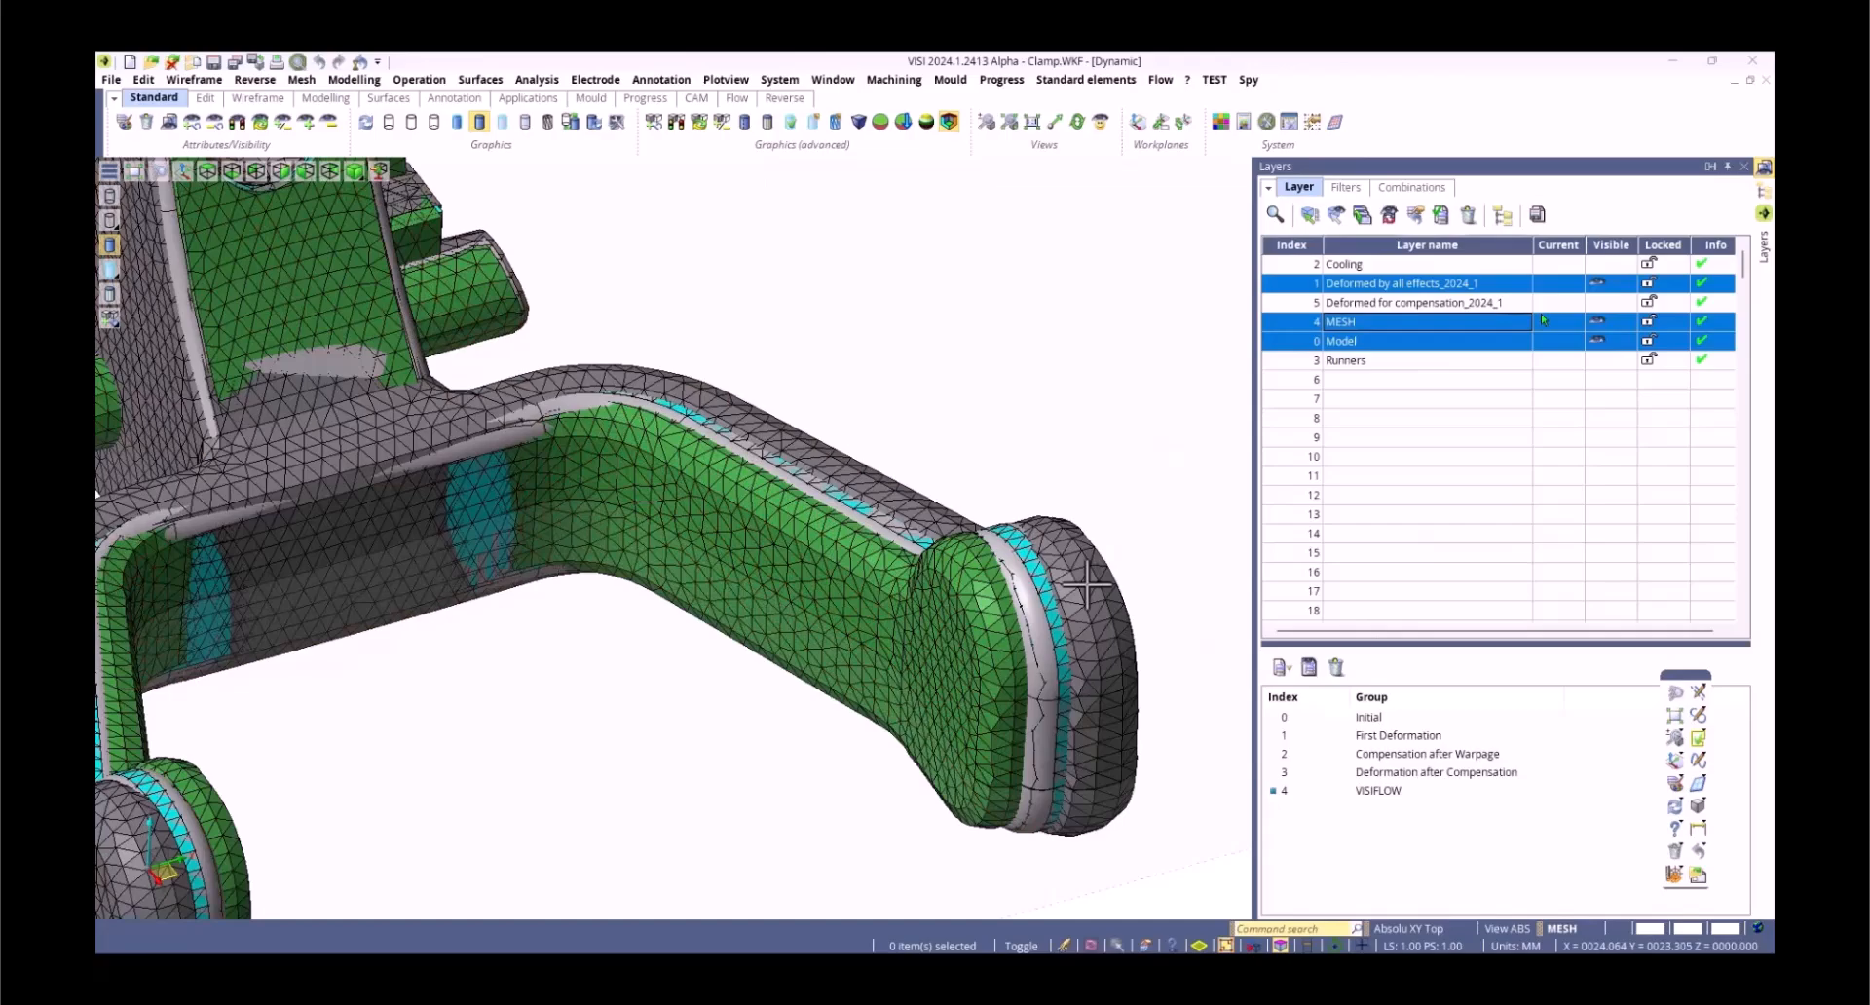
{"action": "mouse_move", "coordinate": [1093, 589]}
{"action": "middle_mouse_down"}
{"action": "mouse_move", "coordinate": [1156, 588]}
{"action": "mouse_move", "coordinate": [1106, 580]}
{"action": "middle_mouse_up"}
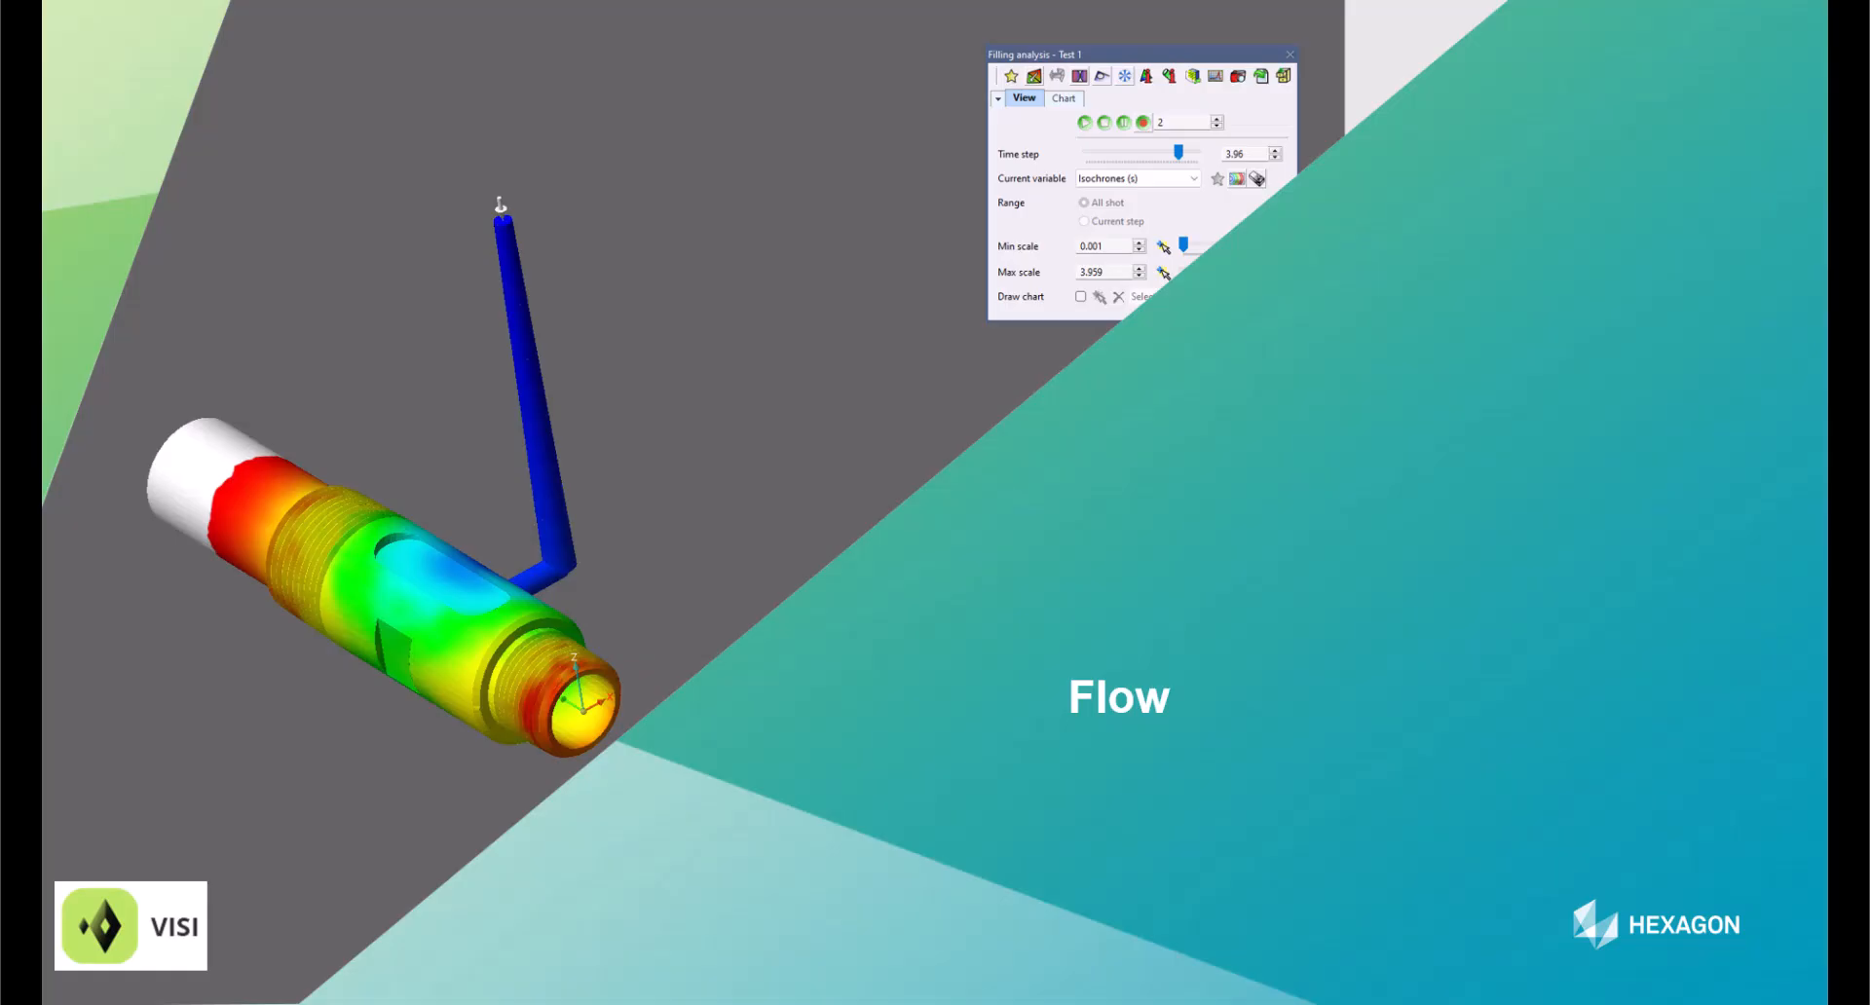
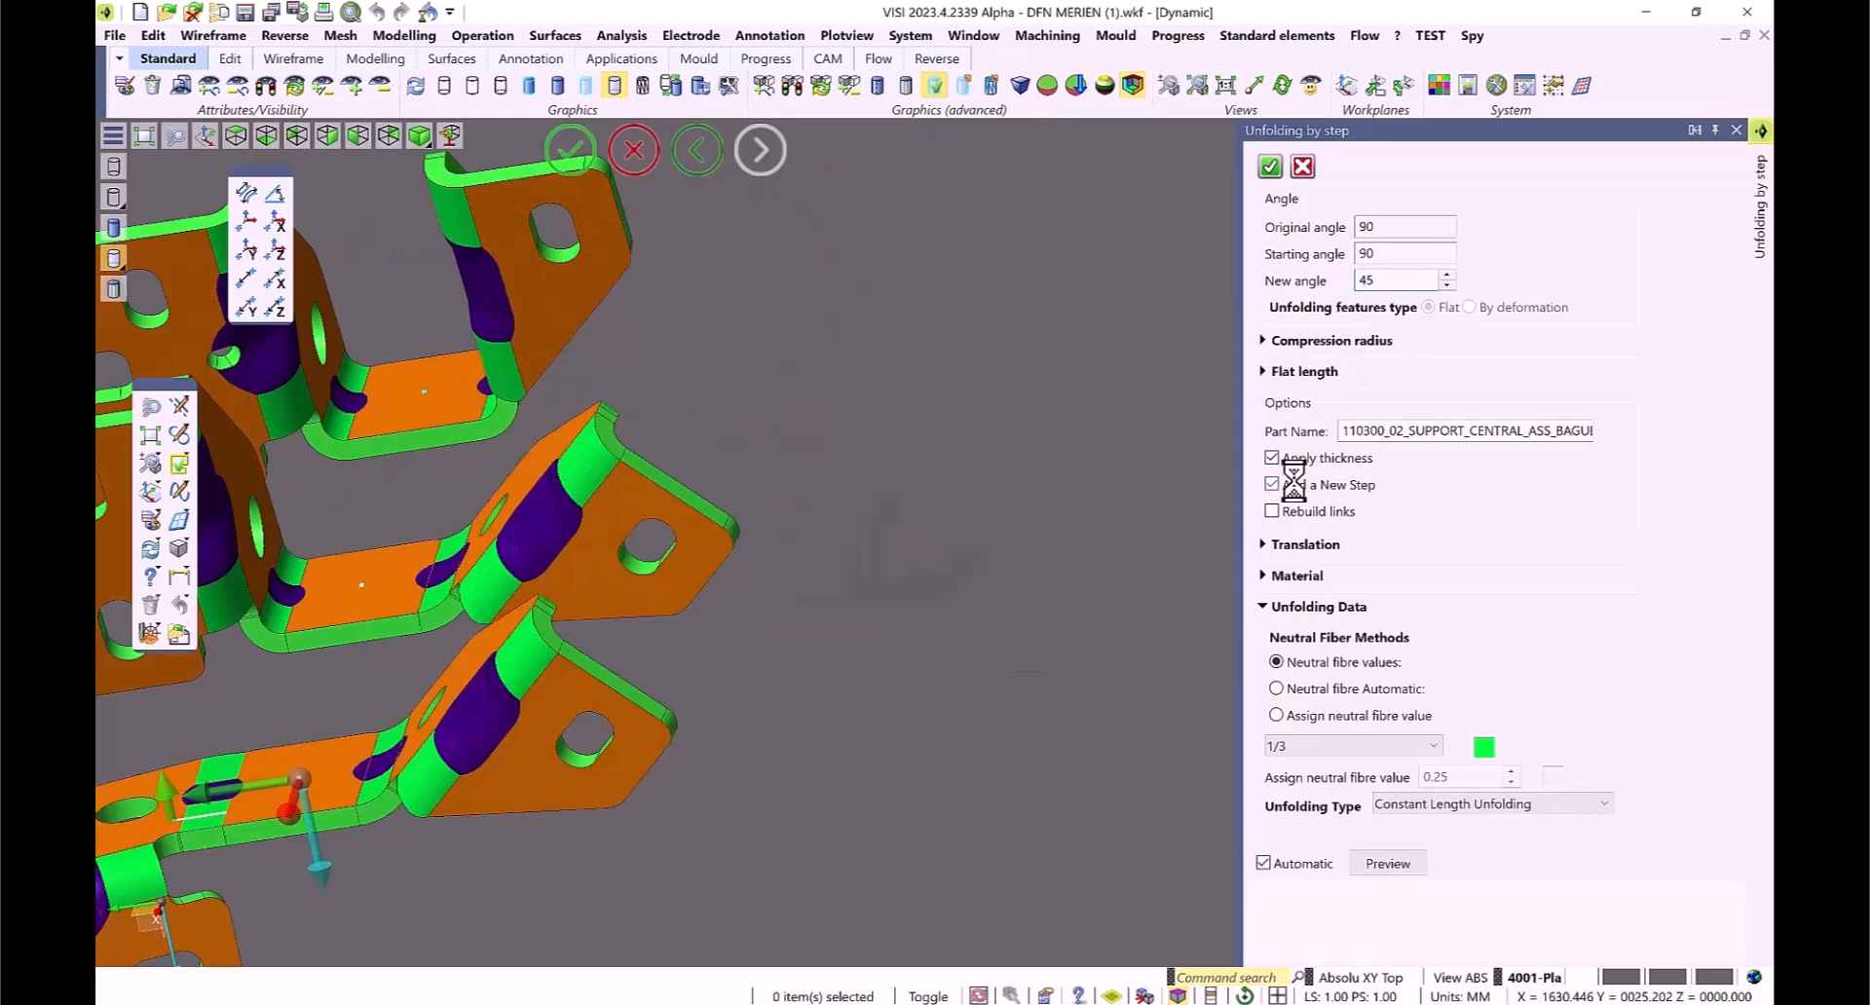
Step: Accept the 45° unfolding, and unfold the two 45° bends beside the bracket's central web to 0 as a new step
{"action": "right_click", "coordinate": [959, 531]}
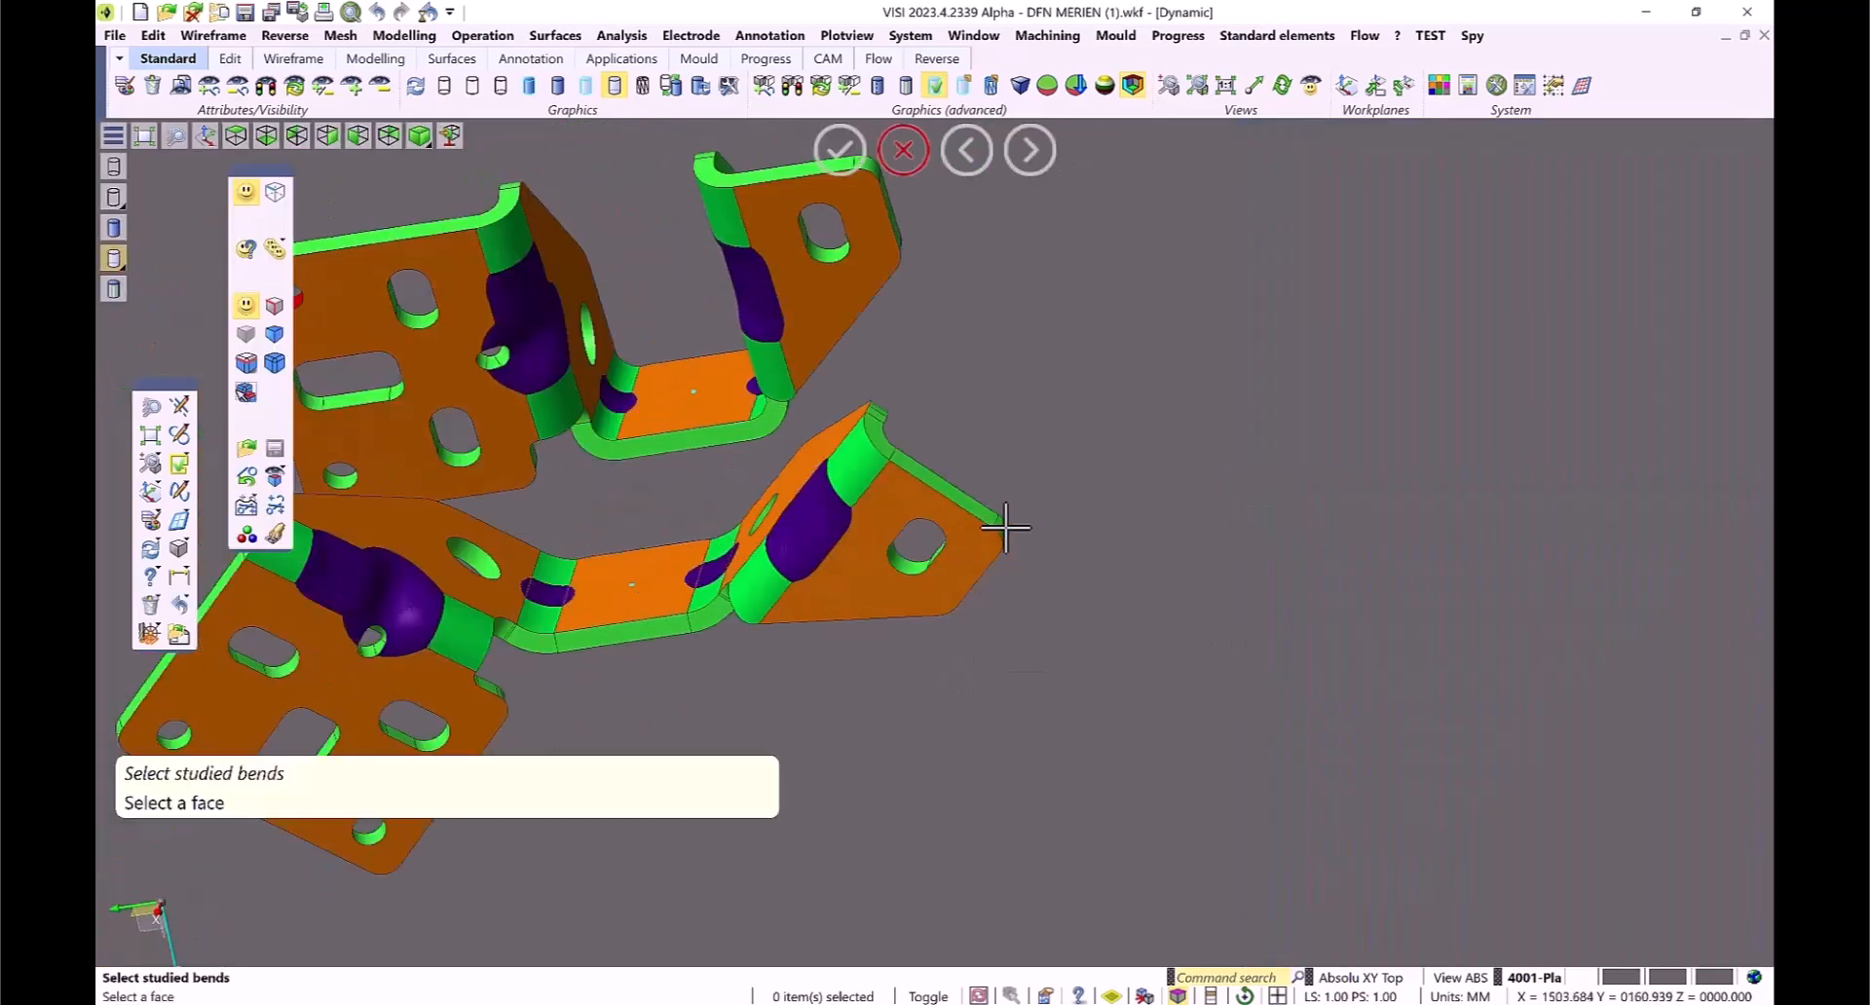
{"action": "left_click_drag", "start_coordinate": [498, 512], "coordinate": [751, 687]}
{"action": "right_click", "coordinate": [1081, 624]}
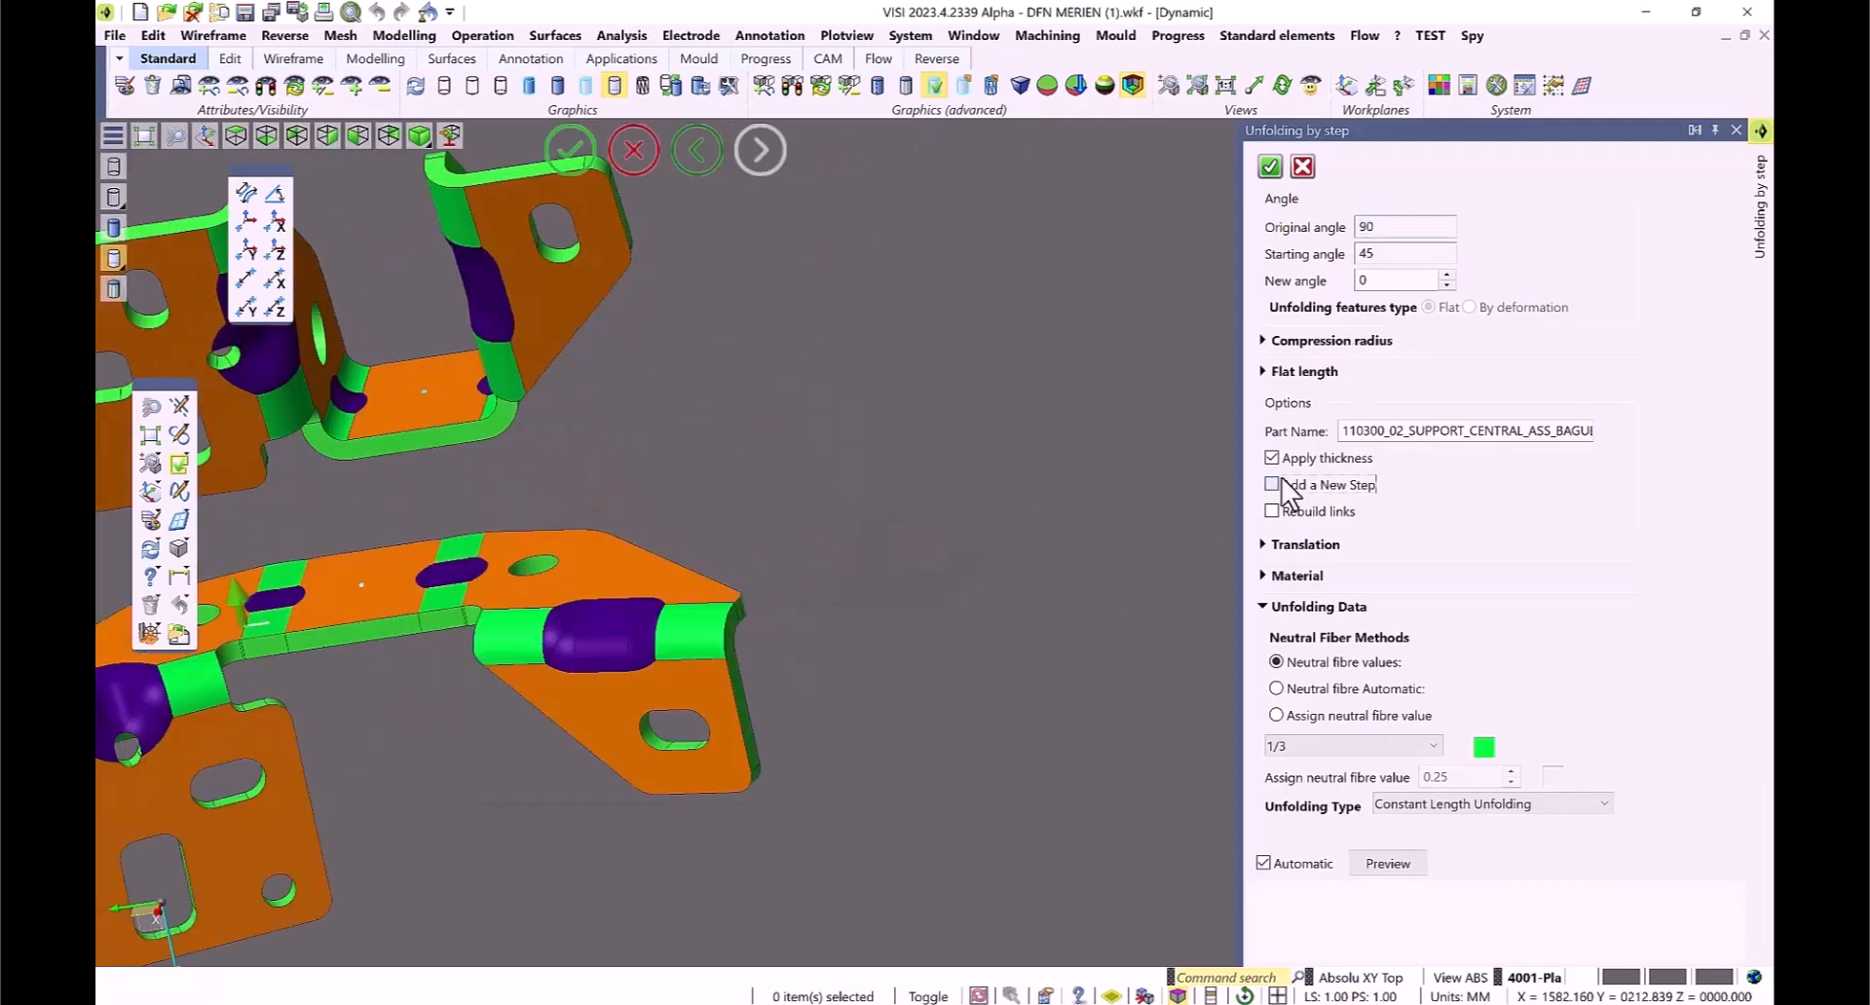
{"action": "left_click", "coordinate": [1284, 482]}
{"action": "scroll", "coordinate": [962, 457], "scroll_direction": "down", "scroll_amount": 3}
{"action": "right_click", "coordinate": [973, 492]}
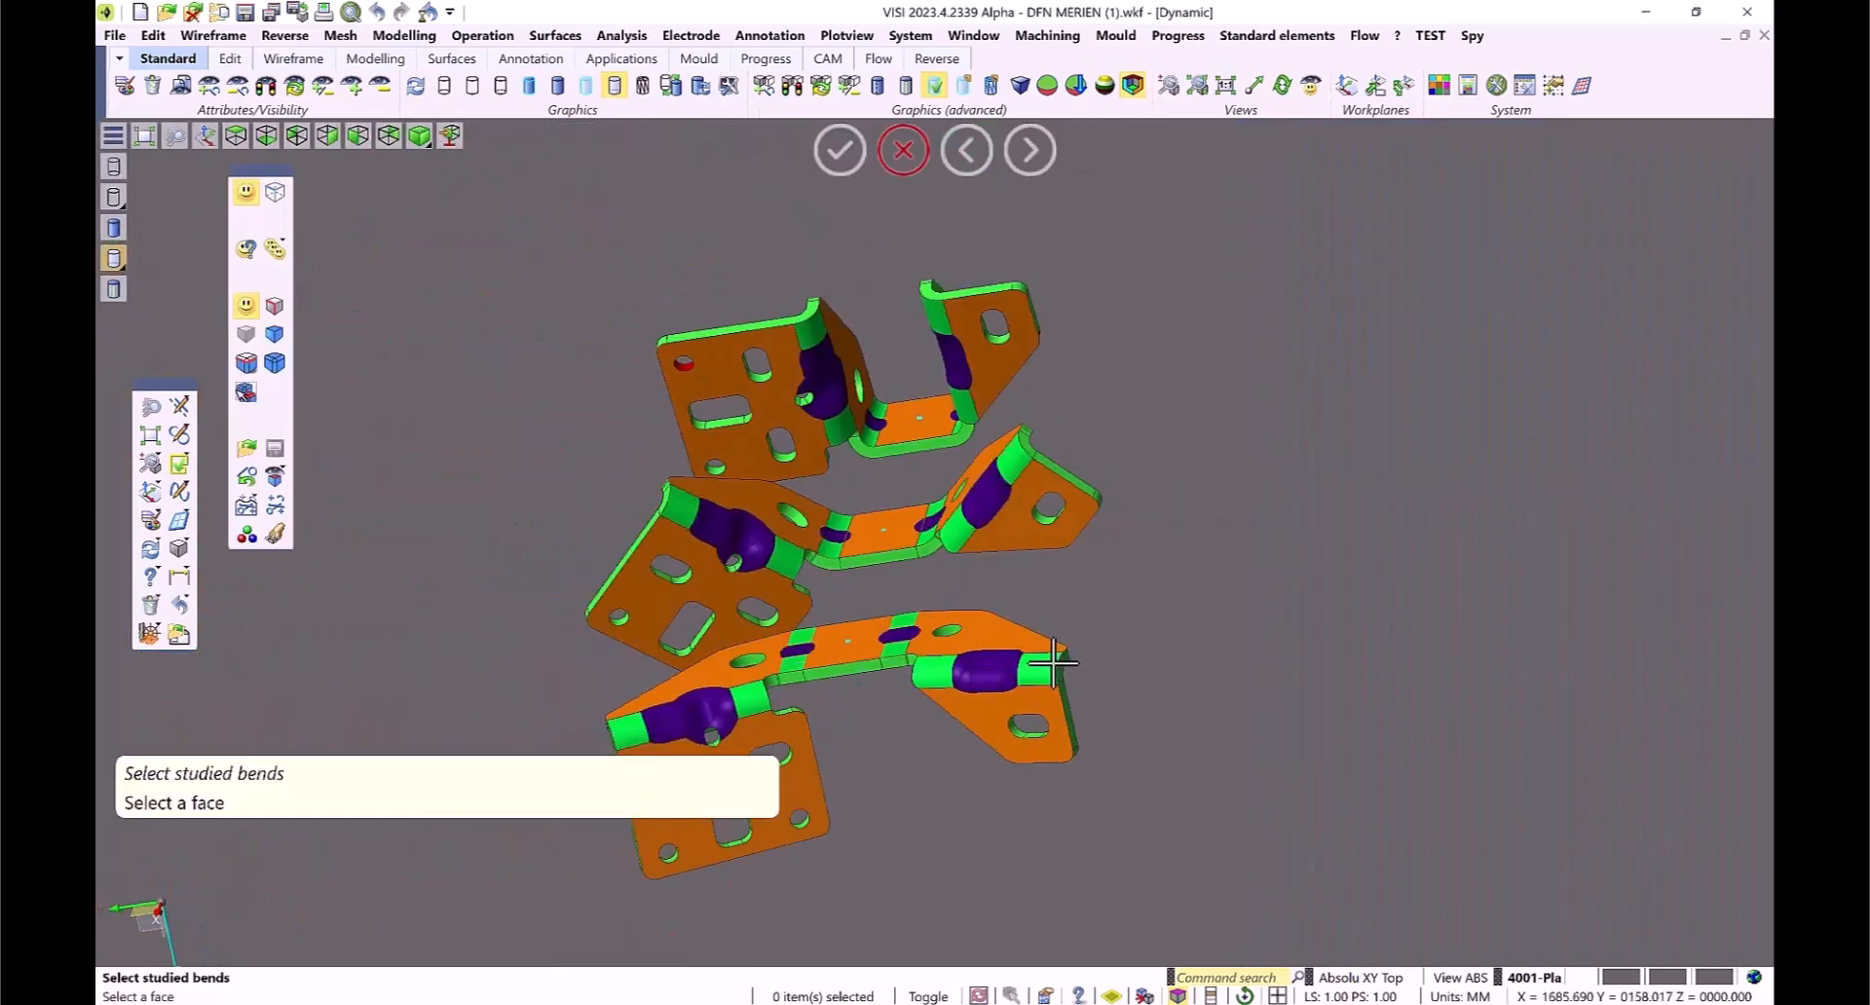
Step: Unfold the bends of the bracket's two end flanges to a new angle of 45 as a new step
{"action": "left_click", "coordinate": [1032, 669]}
{"action": "right_click", "coordinate": [1067, 651]}
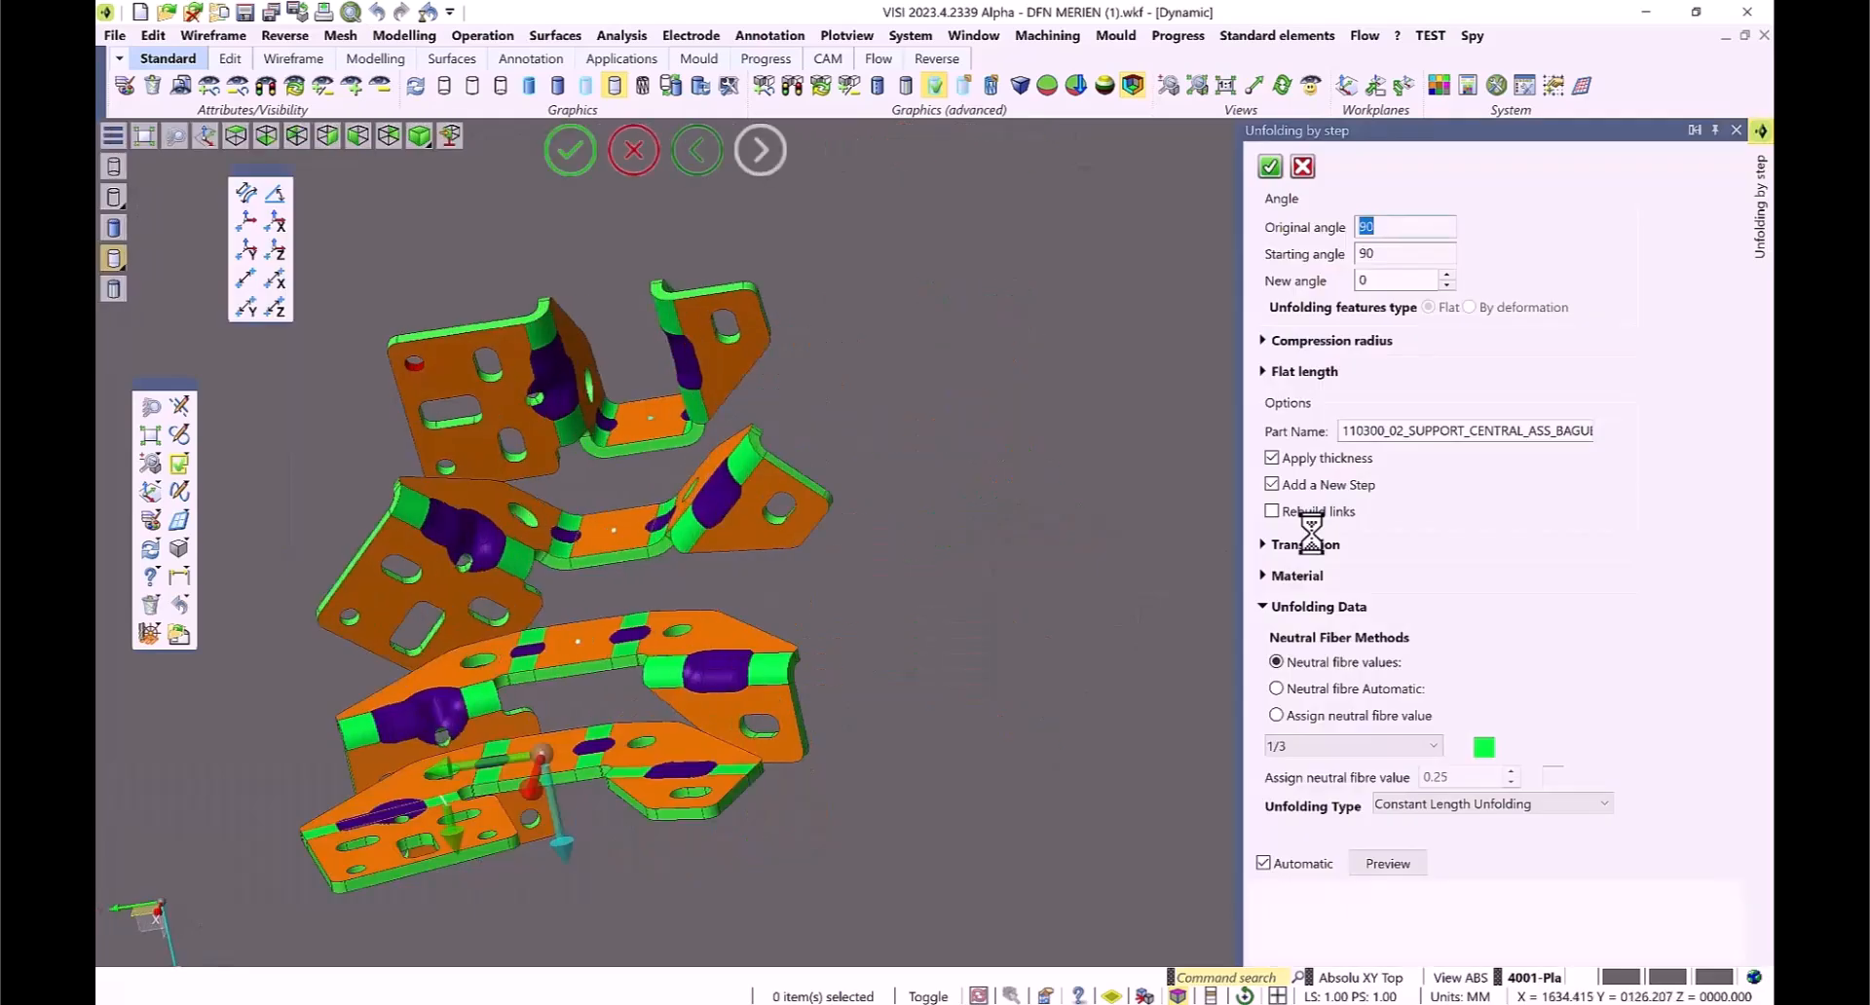
{"action": "left_click", "coordinate": [1409, 280]}
{"action": "left_click", "coordinate": [1387, 863]}
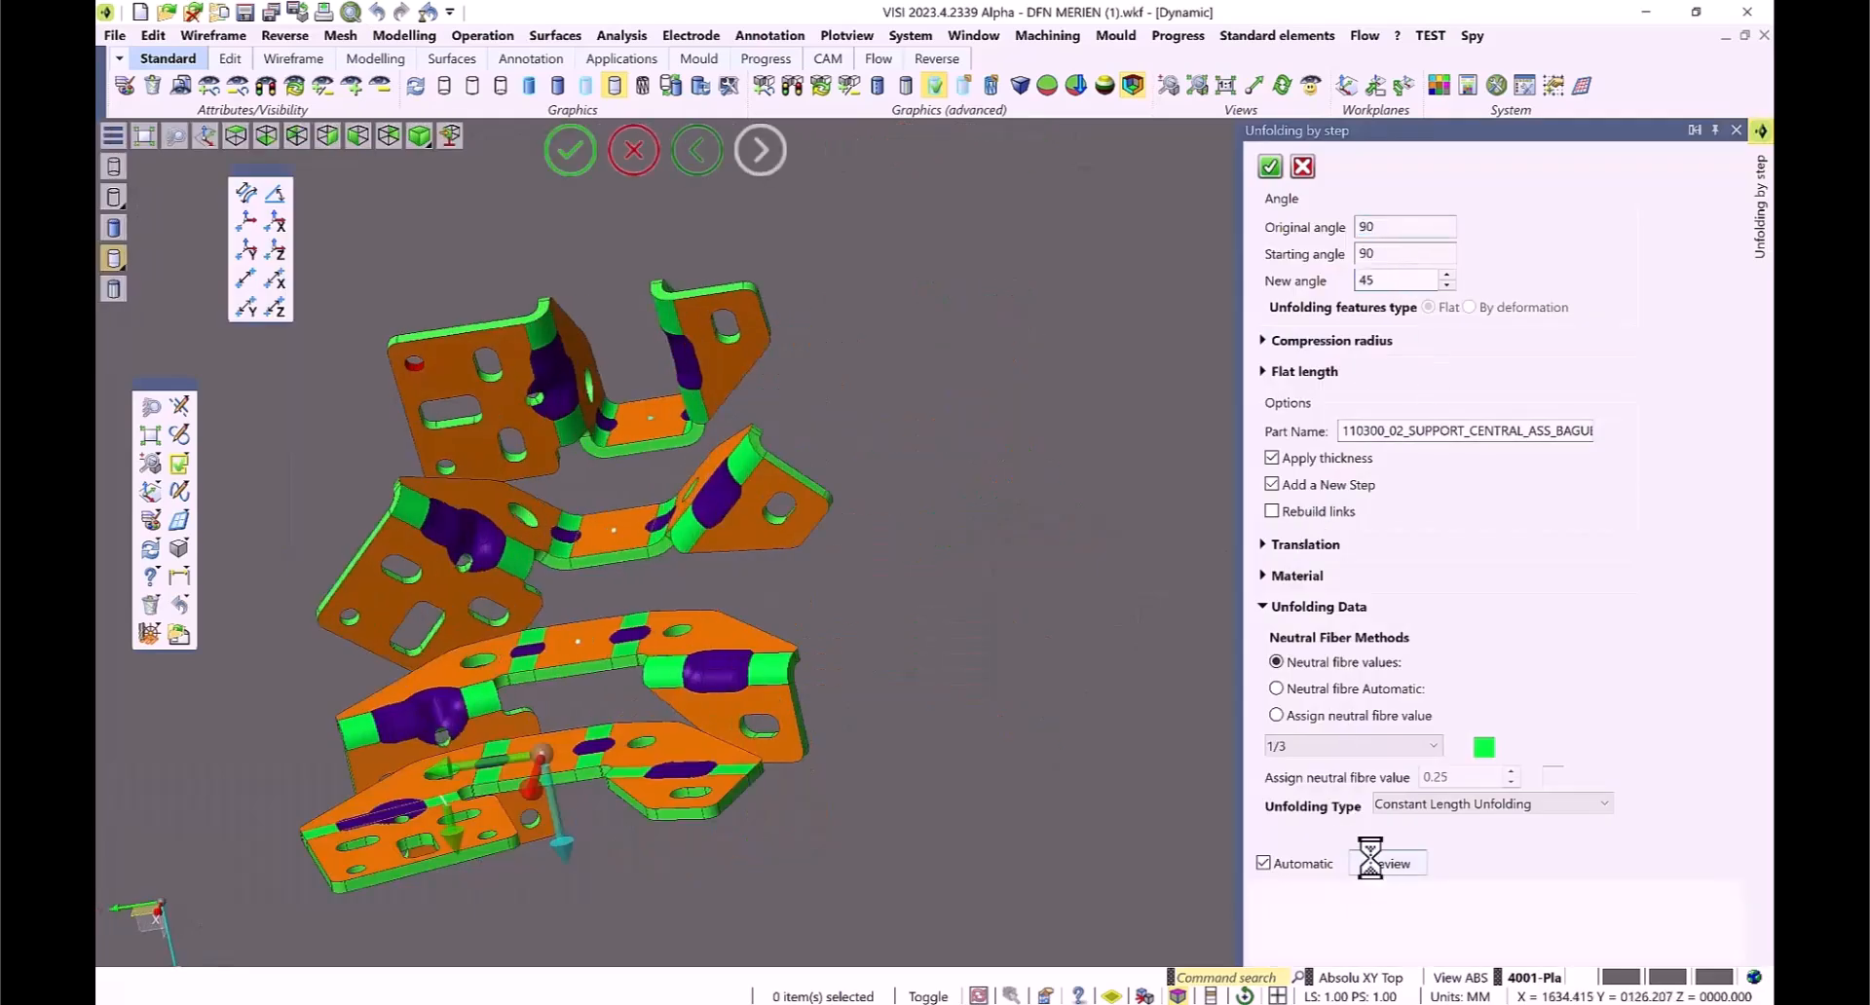
{"action": "scroll", "coordinate": [779, 701], "scroll_direction": "up", "scroll_amount": 5}
{"action": "scroll", "coordinate": [825, 681], "scroll_direction": "down", "scroll_amount": 5}
{"action": "middle_click_drag", "start_coordinate": [828, 684], "coordinate": [901, 804]}
{"action": "right_click", "coordinate": [999, 484]}
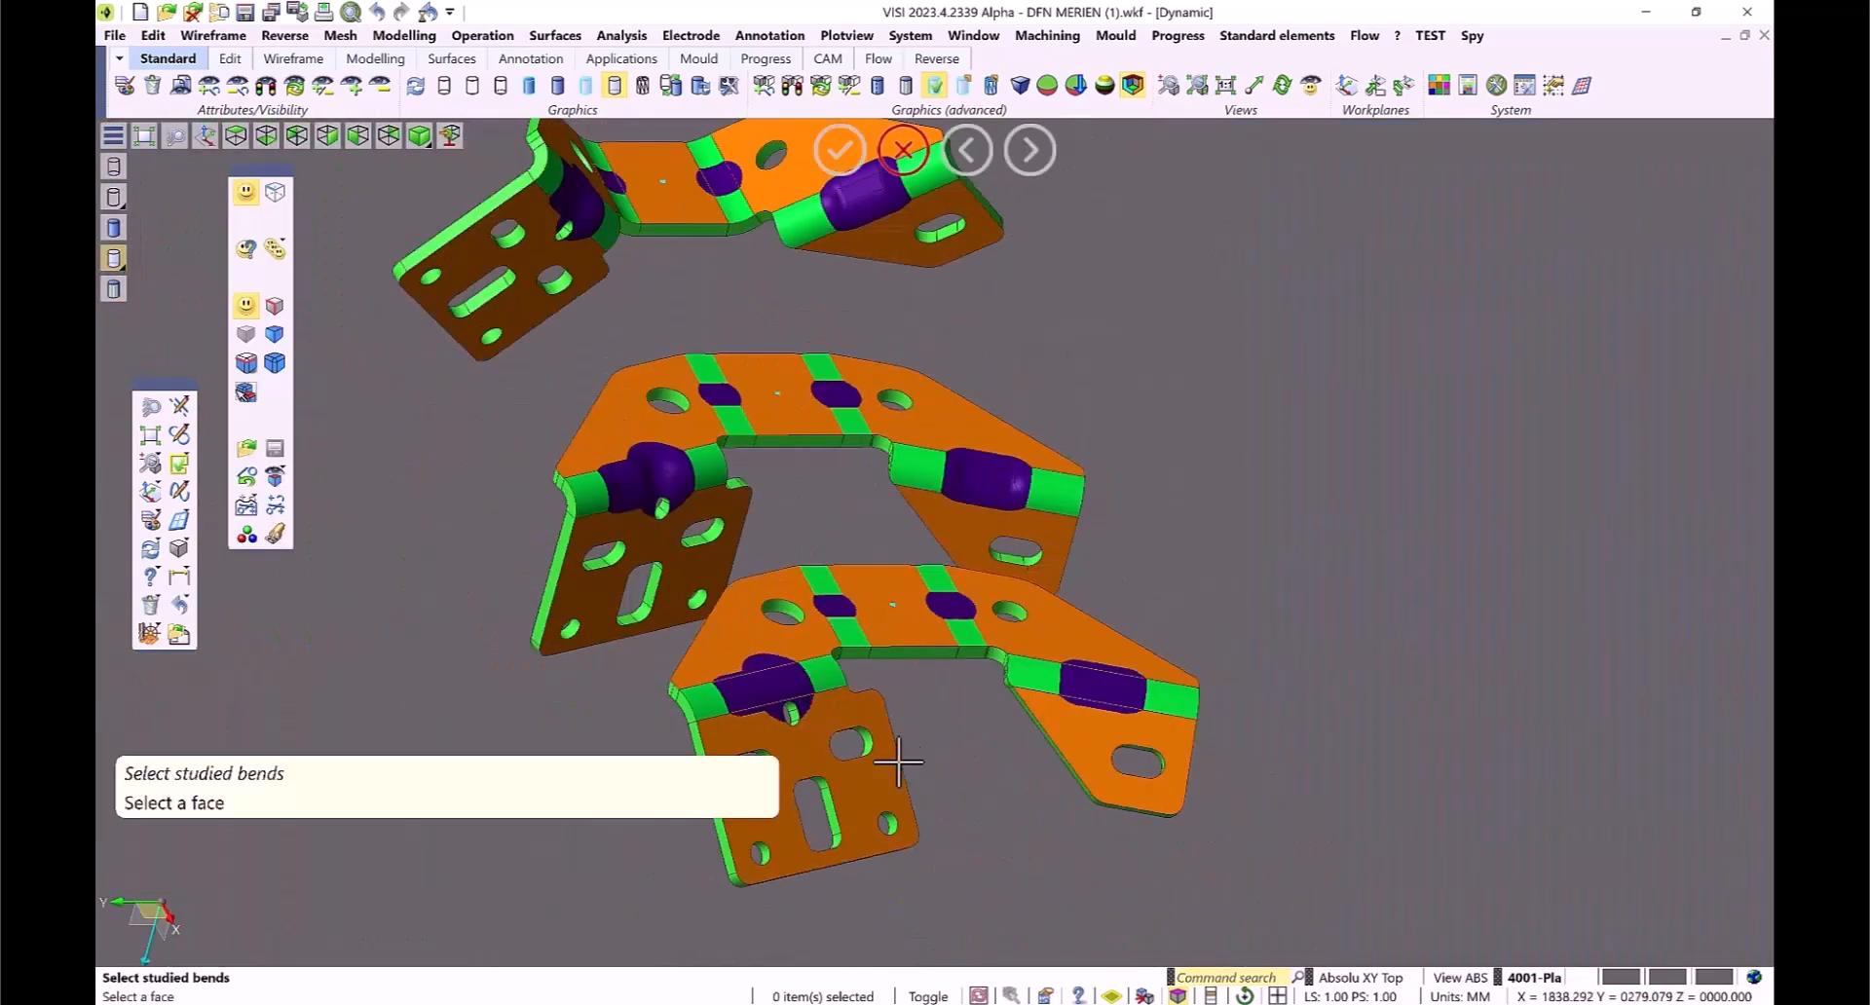
Step: Unfold both 45° end flange bends of the newest bracket stage to angle 0 as a new step
{"action": "left_click", "coordinate": [834, 678]}
{"action": "left_click", "coordinate": [1015, 682]}
{"action": "right_click", "coordinate": [1002, 700]}
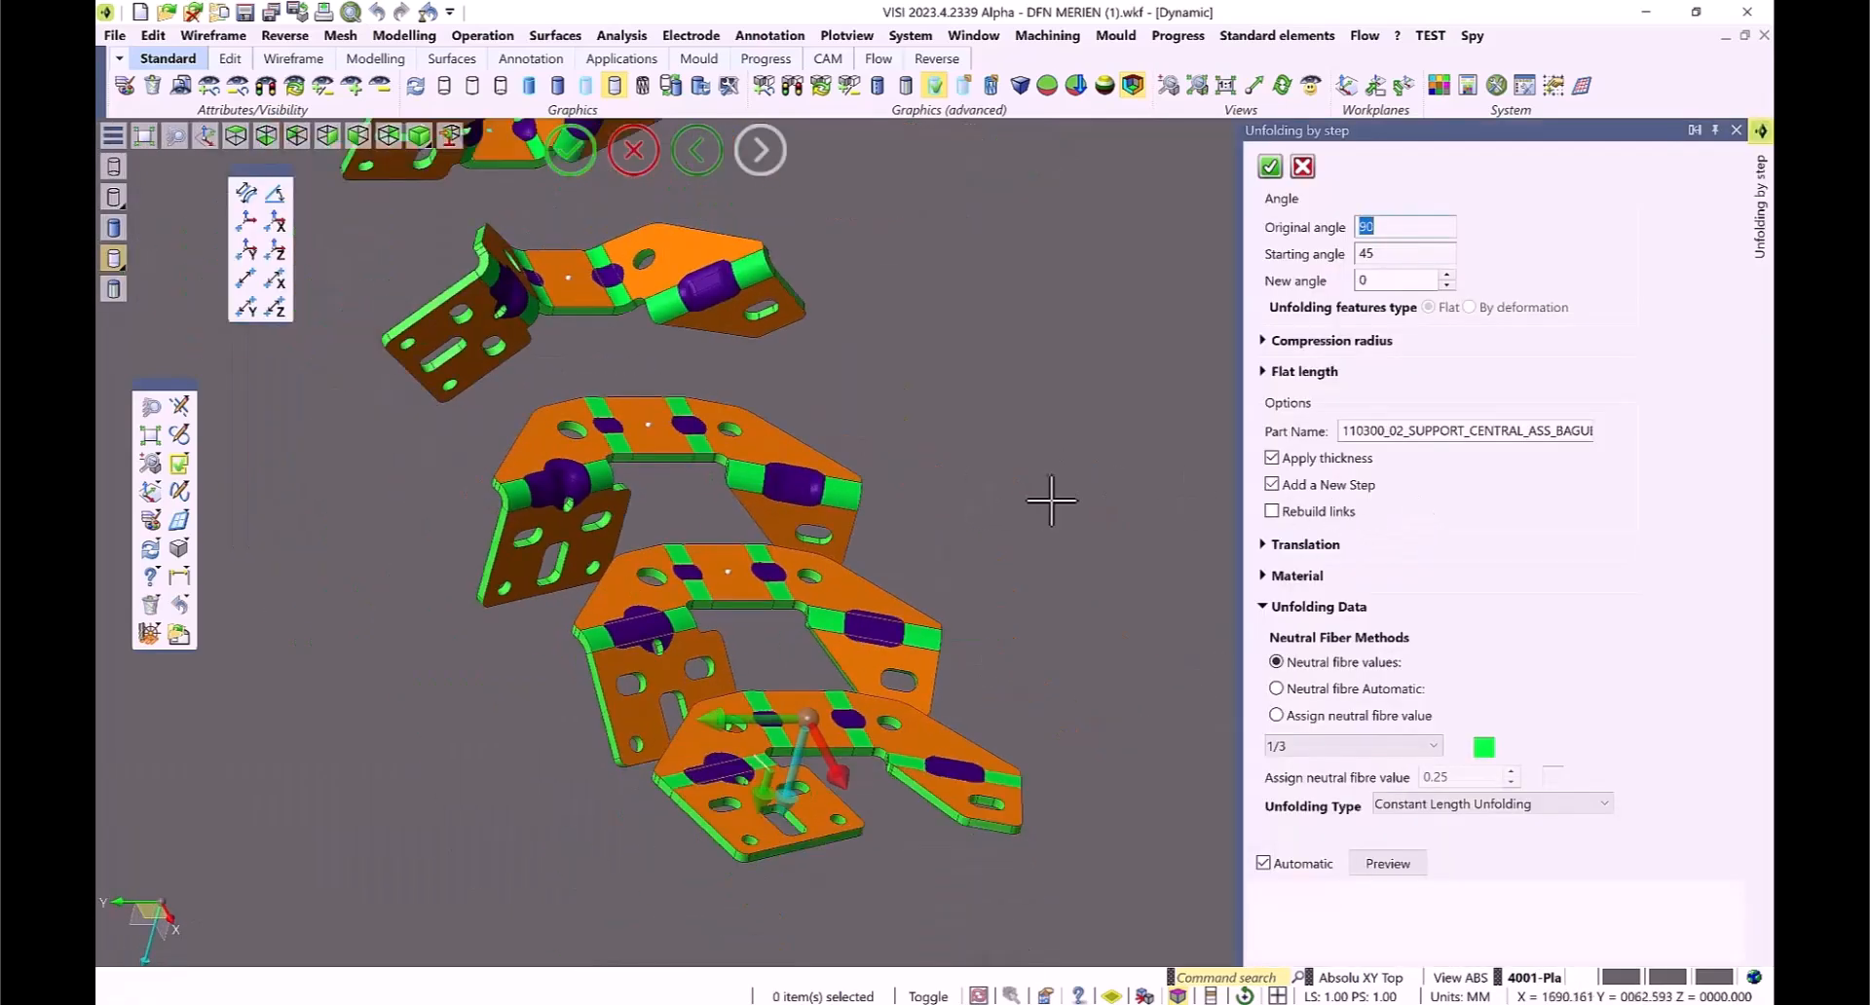
{"action": "right_click", "coordinate": [1049, 499]}
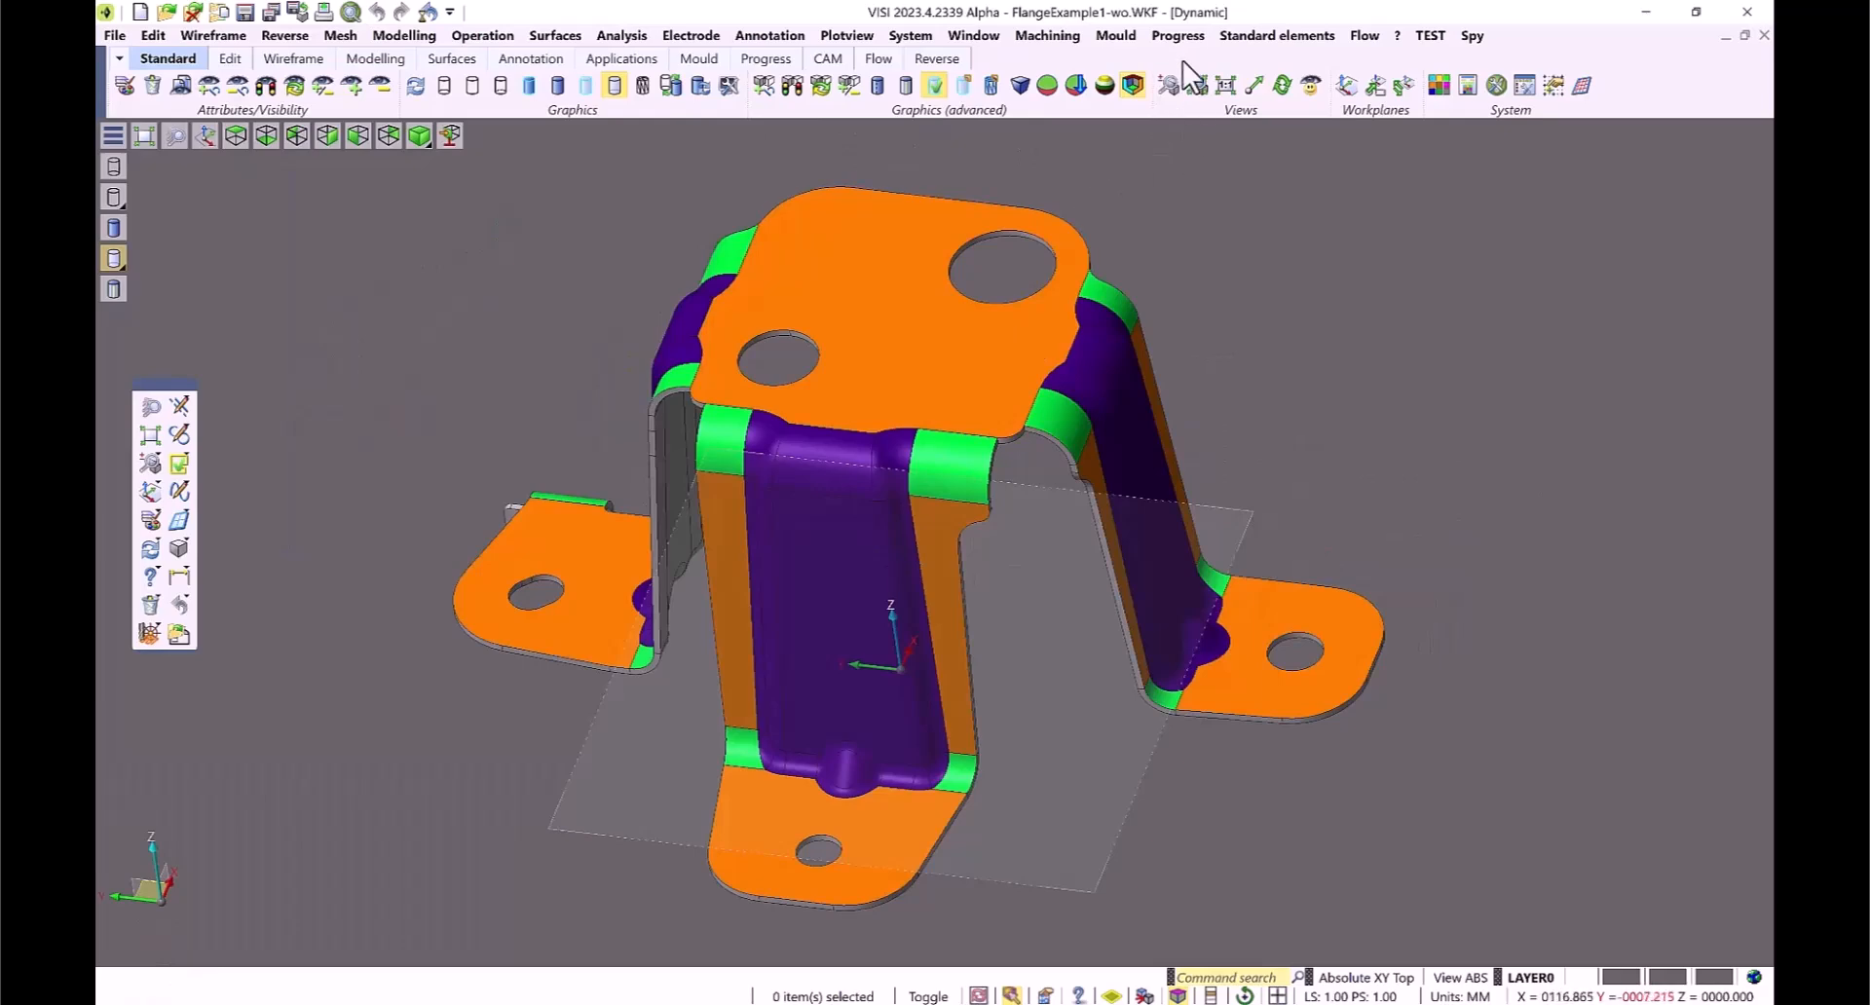
Step: In the FlangeExample1-wo part, unfold the upper bend of the first leg to angle 0 with Unfolding by step
{"action": "left_click", "coordinate": [1188, 41]}
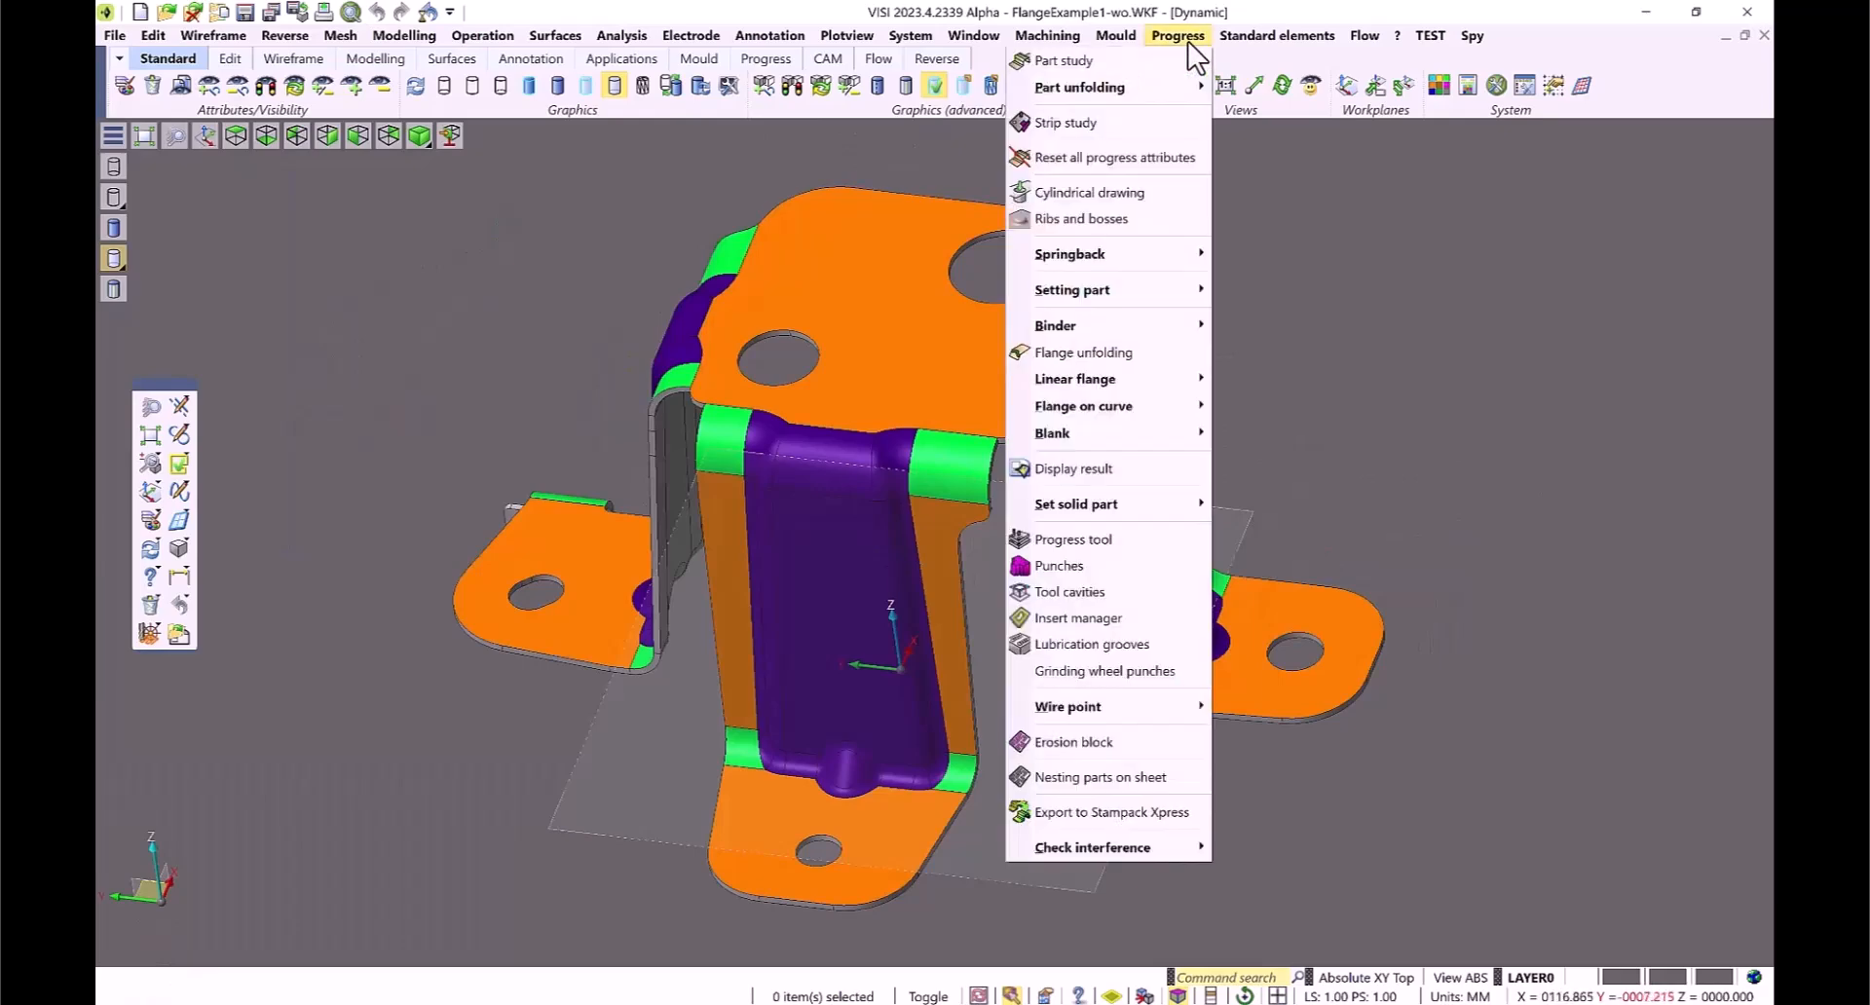
{"action": "mouse_move", "coordinate": [1173, 85]}
{"action": "left_click", "coordinate": [1276, 171]}
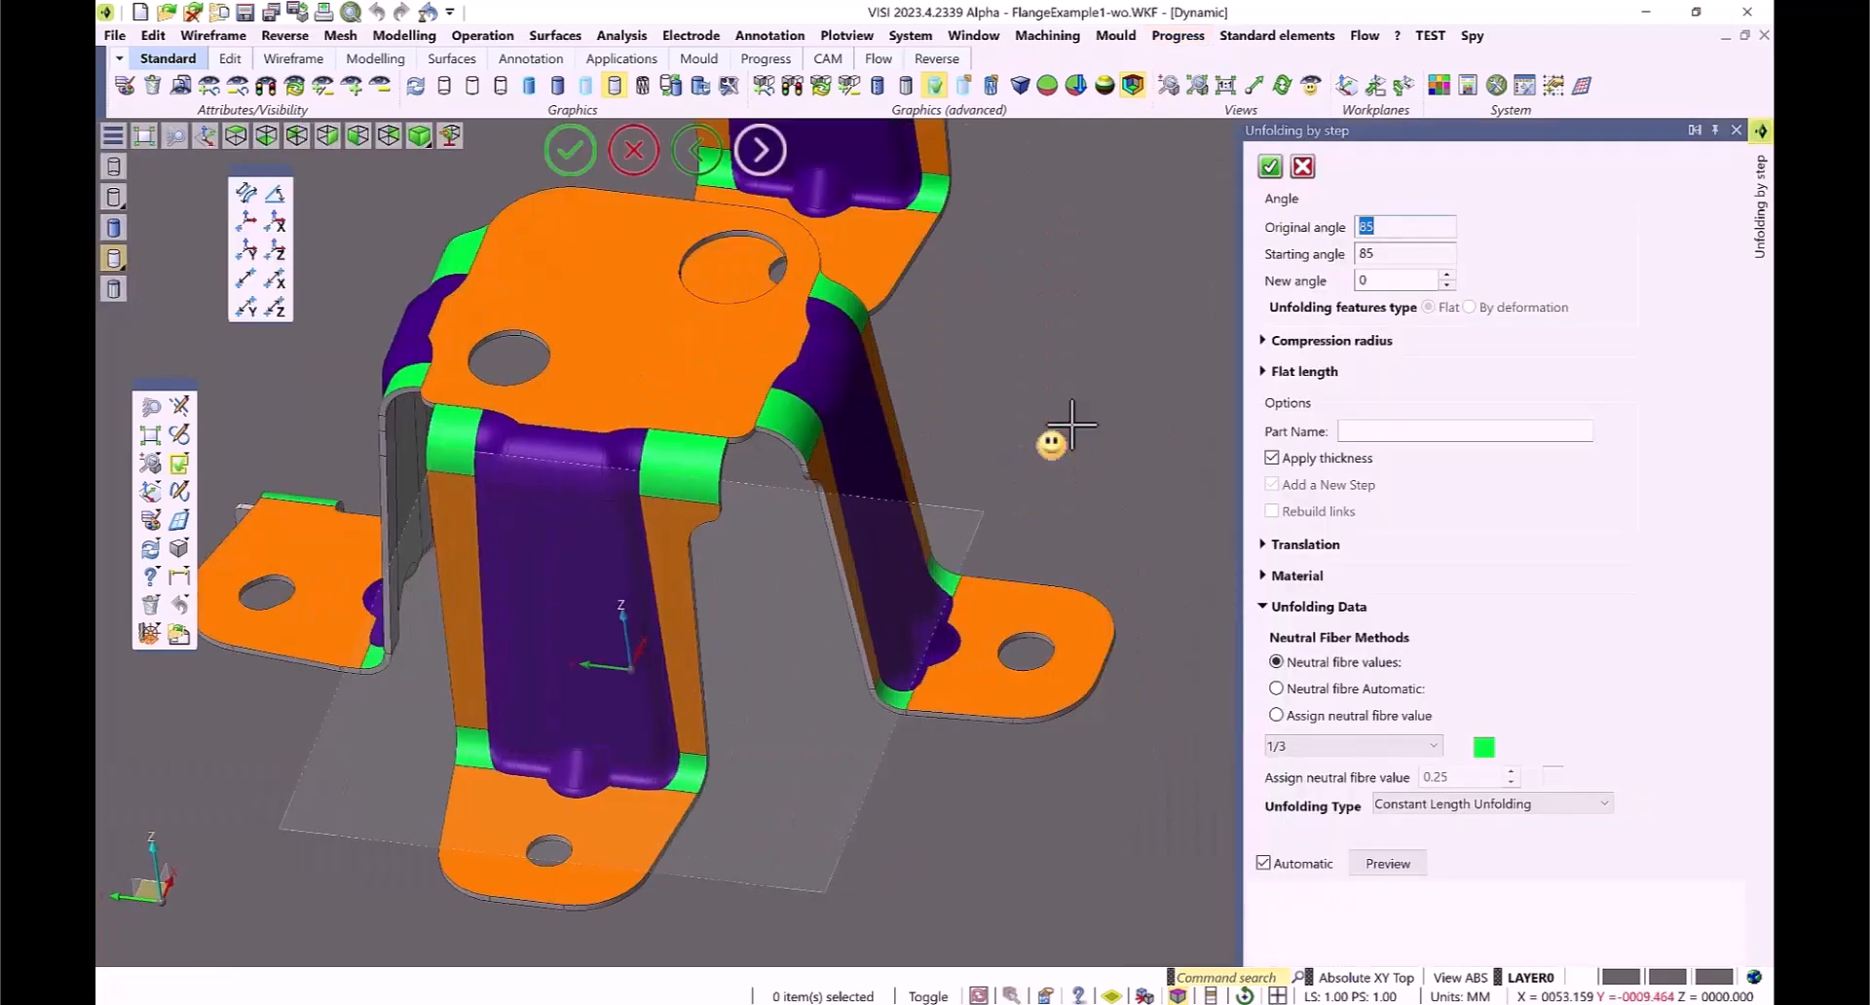
{"action": "scroll", "coordinate": [954, 477], "scroll_direction": "down", "scroll_amount": 3}
{"action": "scroll", "coordinate": [1022, 331], "scroll_direction": "up", "scroll_amount": 5}
{"action": "middle_click_drag", "start_coordinate": [1036, 252], "coordinate": [952, 367]}
{"action": "scroll", "coordinate": [1023, 351], "scroll_direction": "down", "scroll_amount": 3}
{"action": "middle_click_drag", "start_coordinate": [1131, 358], "coordinate": [1048, 502]}
{"action": "scroll", "coordinate": [1056, 401], "scroll_direction": "down", "scroll_amount": 4}
{"action": "middle_click_drag", "start_coordinate": [1052, 507], "coordinate": [899, 581]}
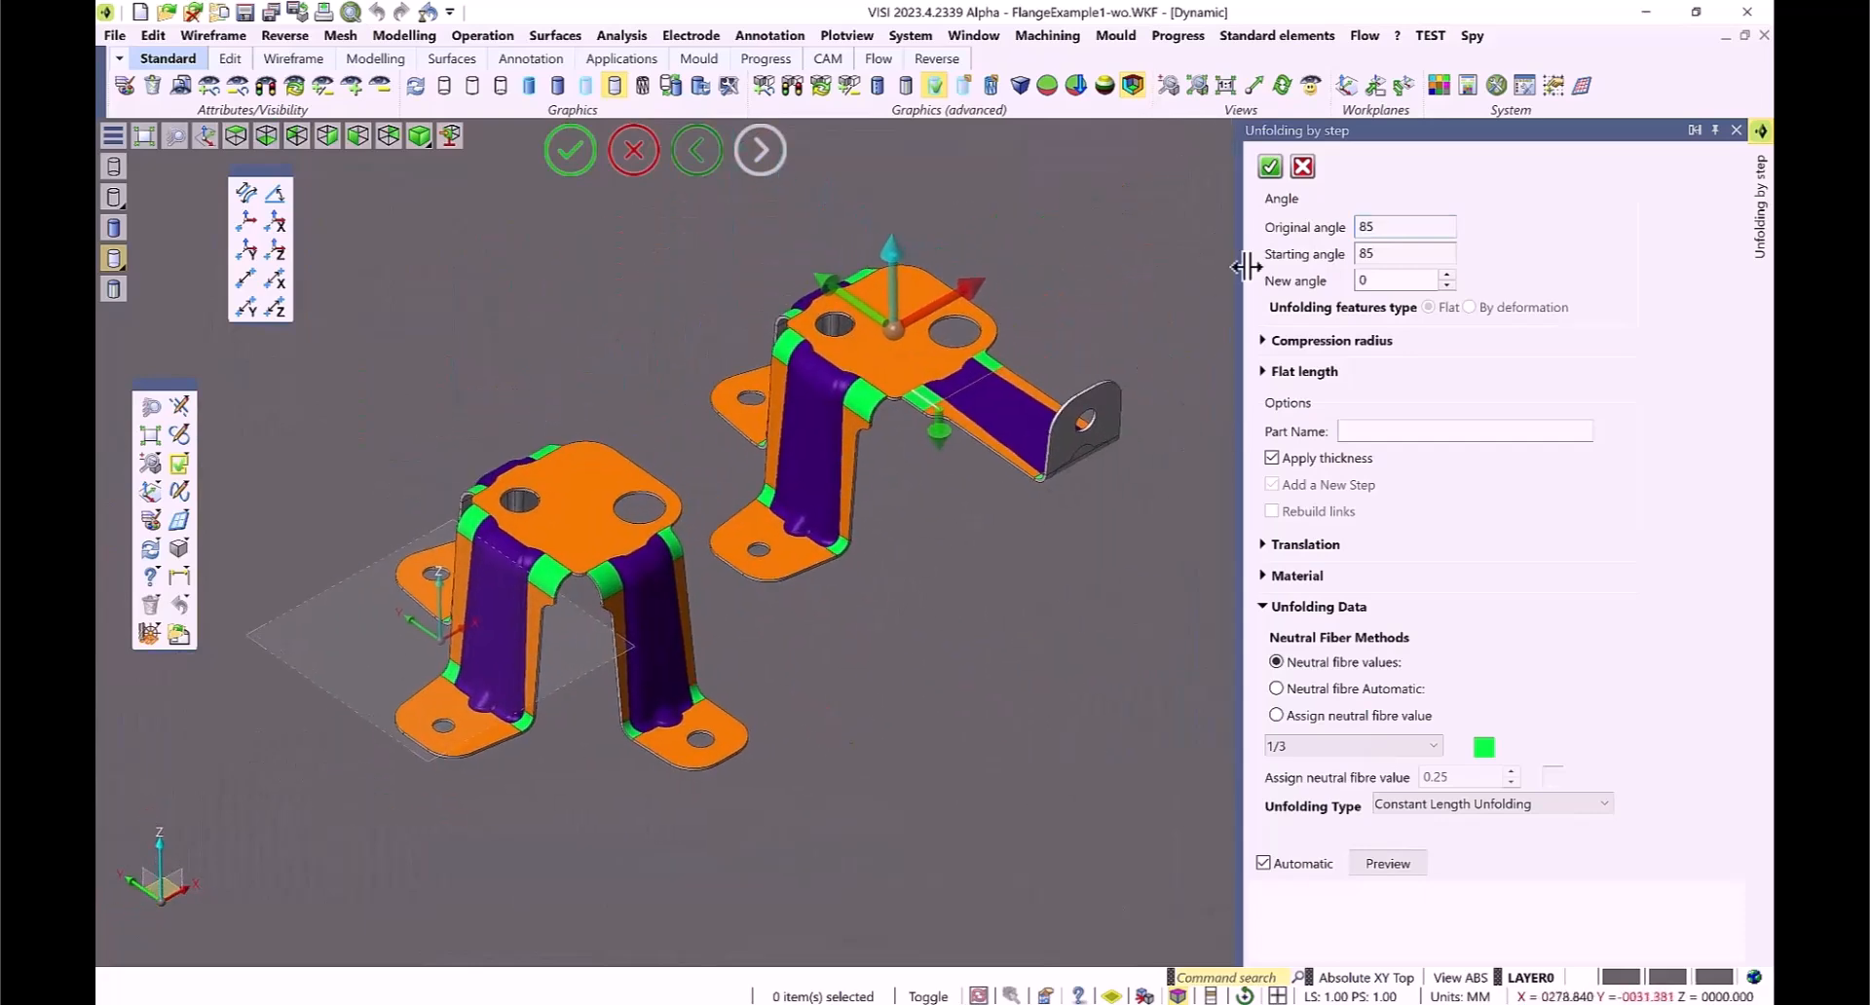
{"action": "left_click", "coordinate": [1269, 167]}
Step: Unfold the upper bend of the second leg on the newest part stage
{"action": "left_click", "coordinate": [1137, 411]}
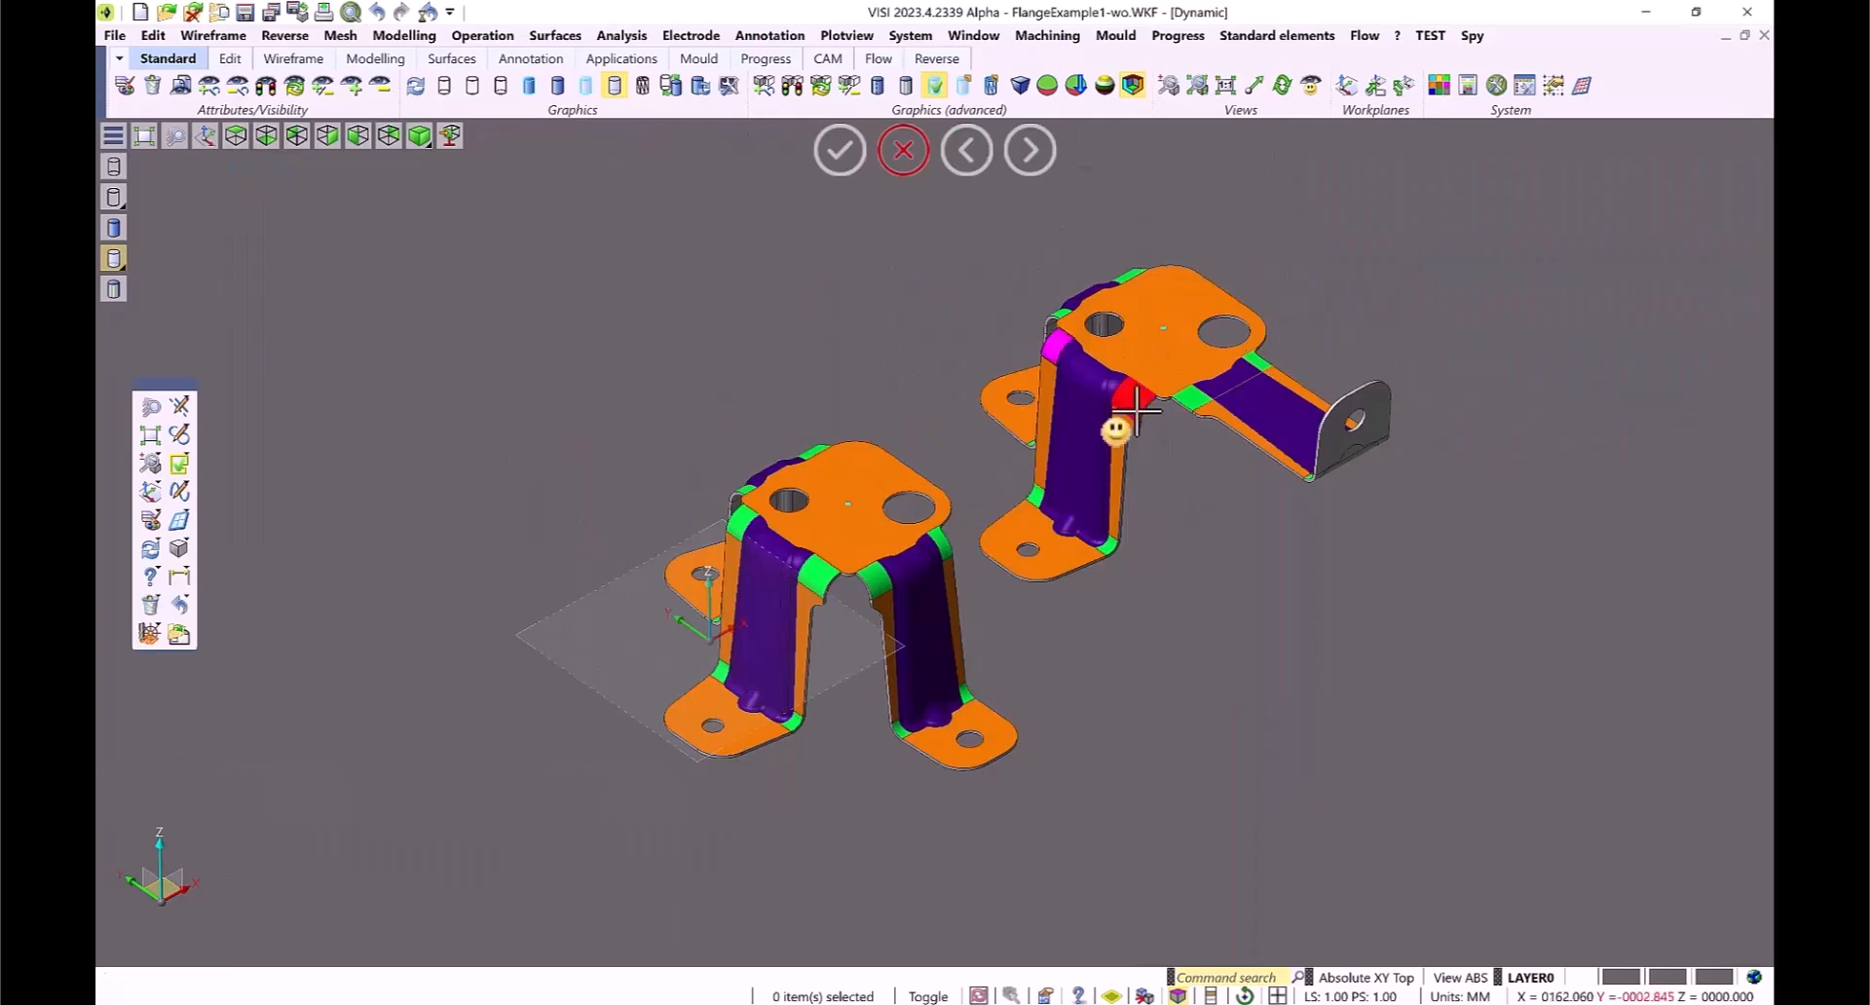
{"action": "middle_click_drag", "start_coordinate": [1055, 565], "coordinate": [945, 633]}
{"action": "right_click", "coordinate": [945, 633]}
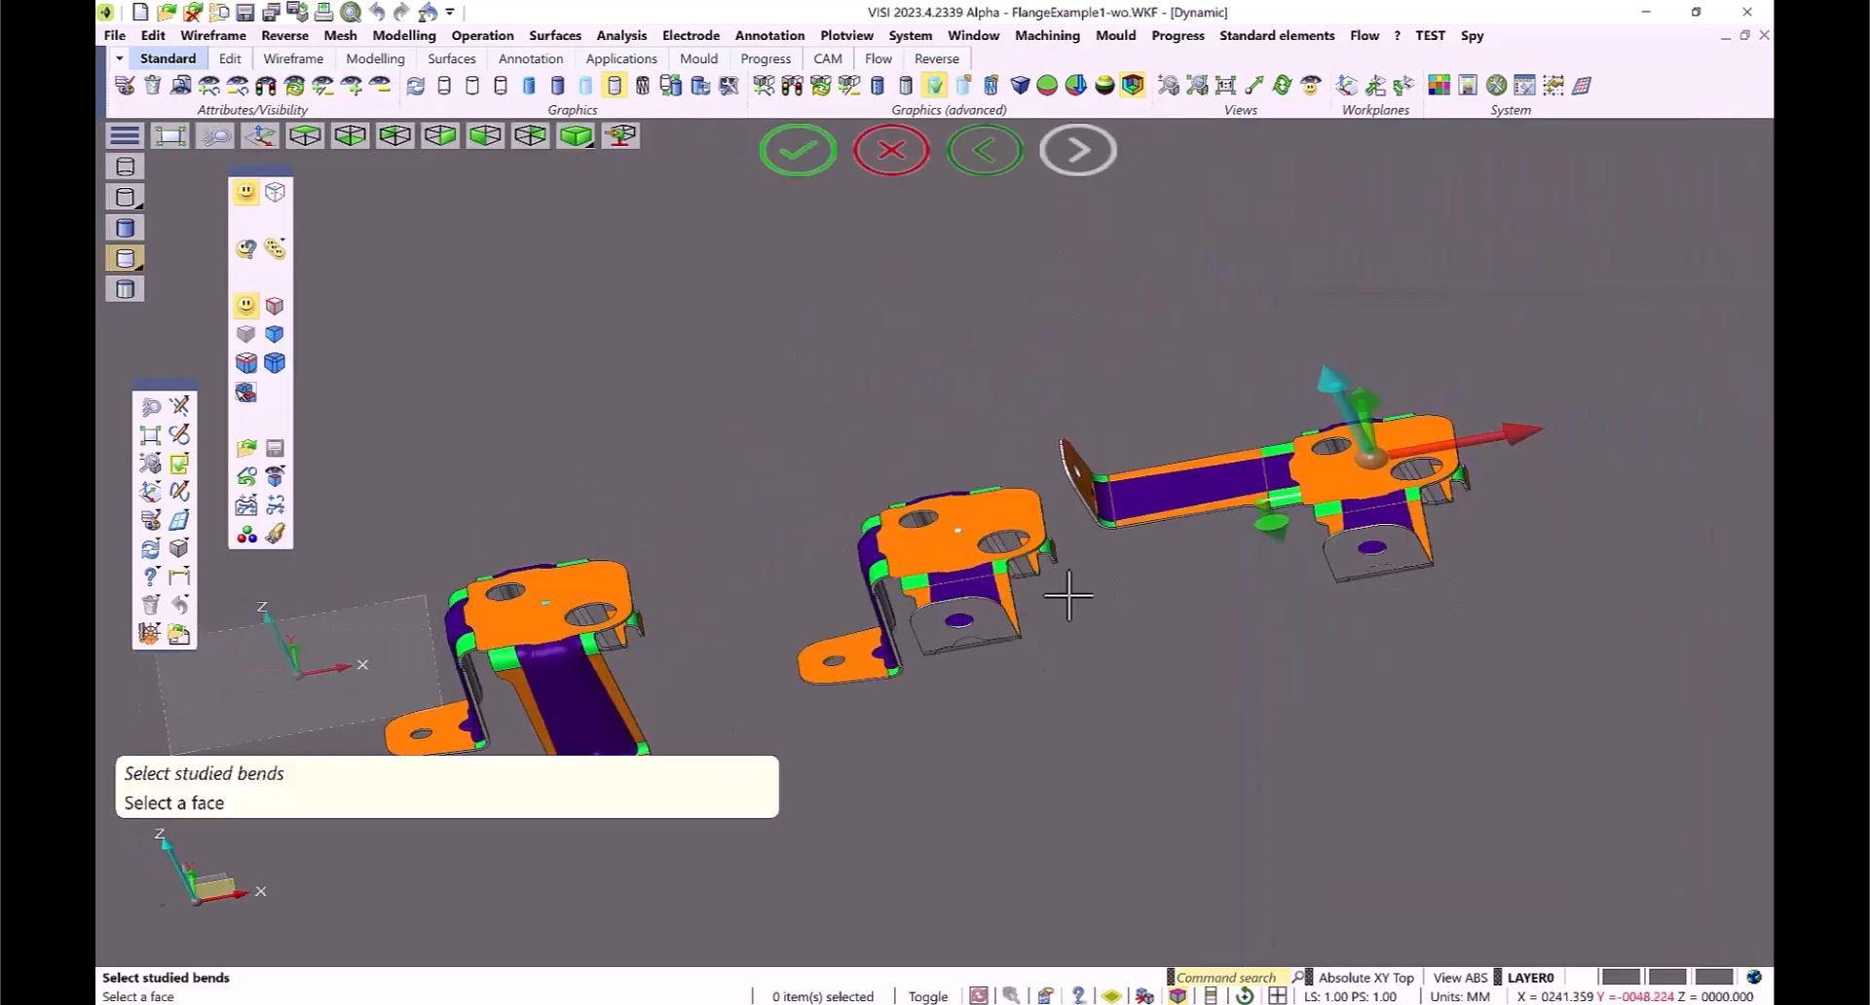
Step: Unfold the upper bend of the third leg to angle 0 as a new step
{"action": "middle_click_drag", "start_coordinate": [1240, 476], "coordinate": [1194, 468]}
{"action": "left_click", "coordinate": [1214, 452]}
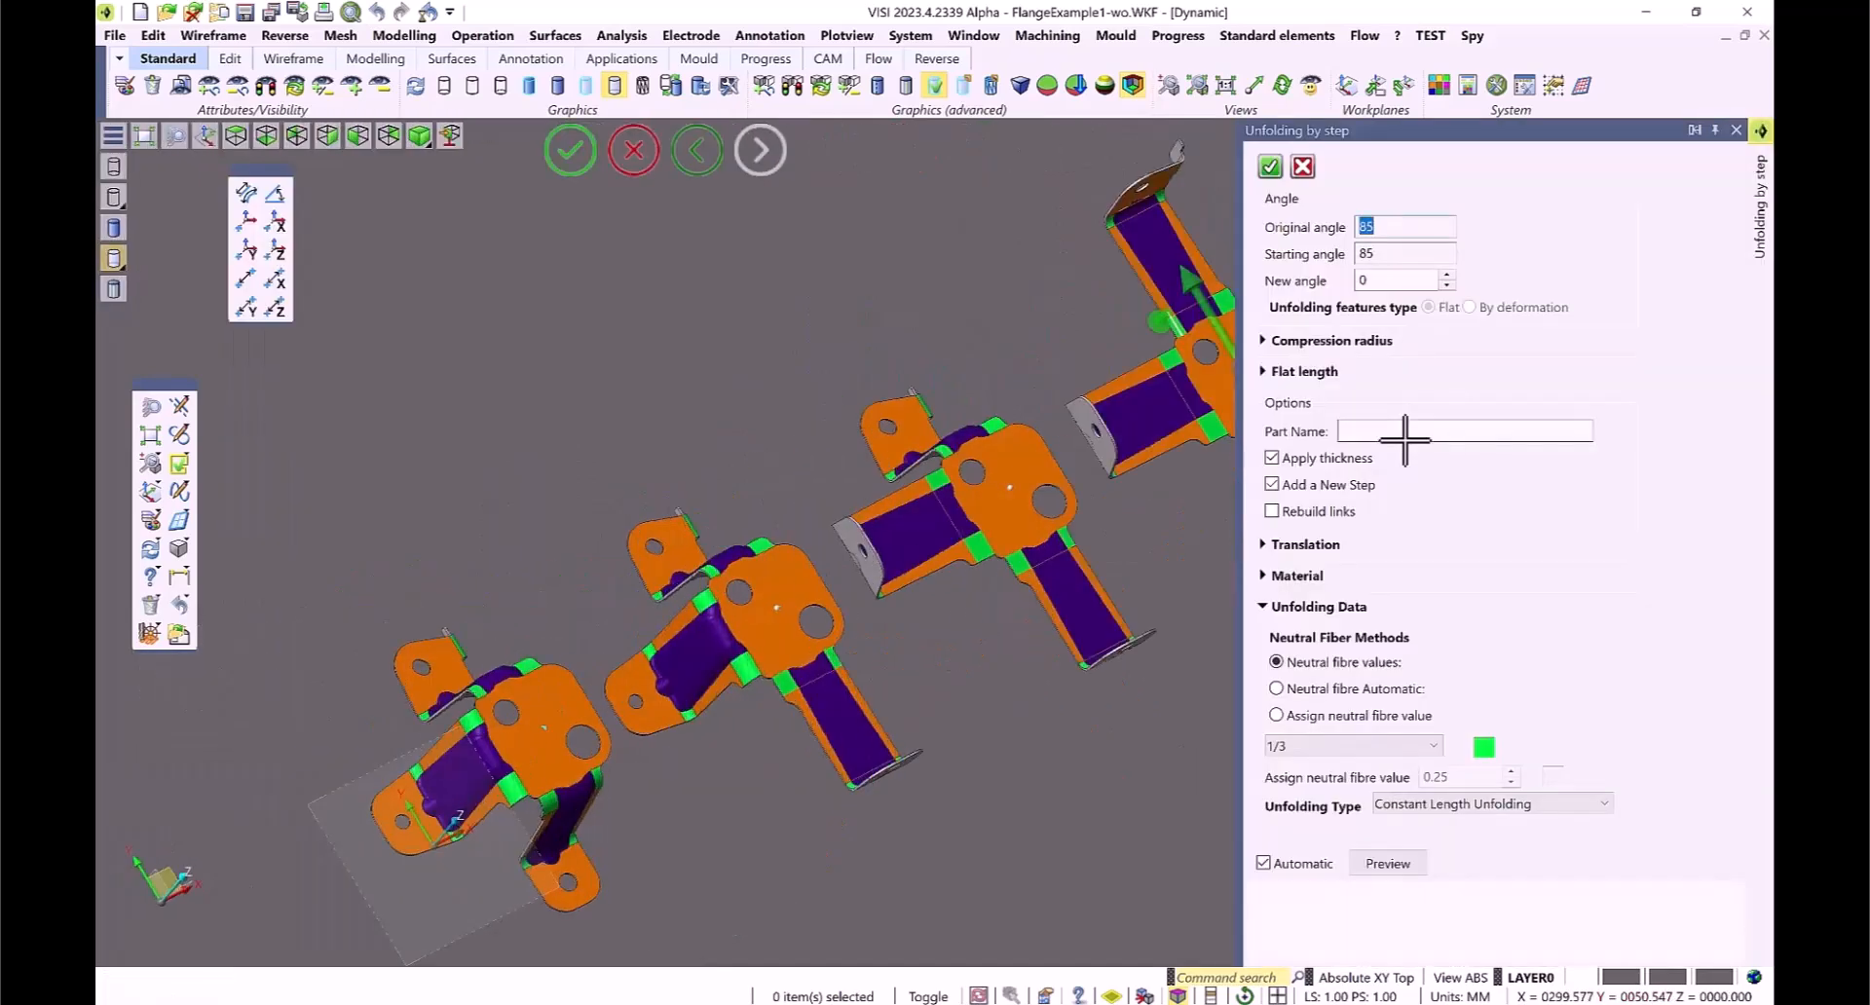
{"action": "scroll", "coordinate": [773, 368], "scroll_direction": "down", "scroll_amount": 4}
{"action": "right_click", "coordinate": [889, 304]}
Step: Select the end bends of all three legs on the newest part stage for Unfolding by step
{"action": "middle_click_drag", "start_coordinate": [1408, 526], "coordinate": [1403, 511]}
{"action": "scroll", "coordinate": [1498, 359], "scroll_direction": "up", "scroll_amount": 5}
{"action": "mouse_move", "coordinate": [1236, 368]}
{"action": "middle_mouse_down"}
{"action": "mouse_move", "coordinate": [1244, 384]}
{"action": "mouse_move", "coordinate": [1222, 379]}
{"action": "middle_mouse_up"}
{"action": "scroll", "coordinate": [1222, 379], "scroll_direction": "down", "scroll_amount": 3}
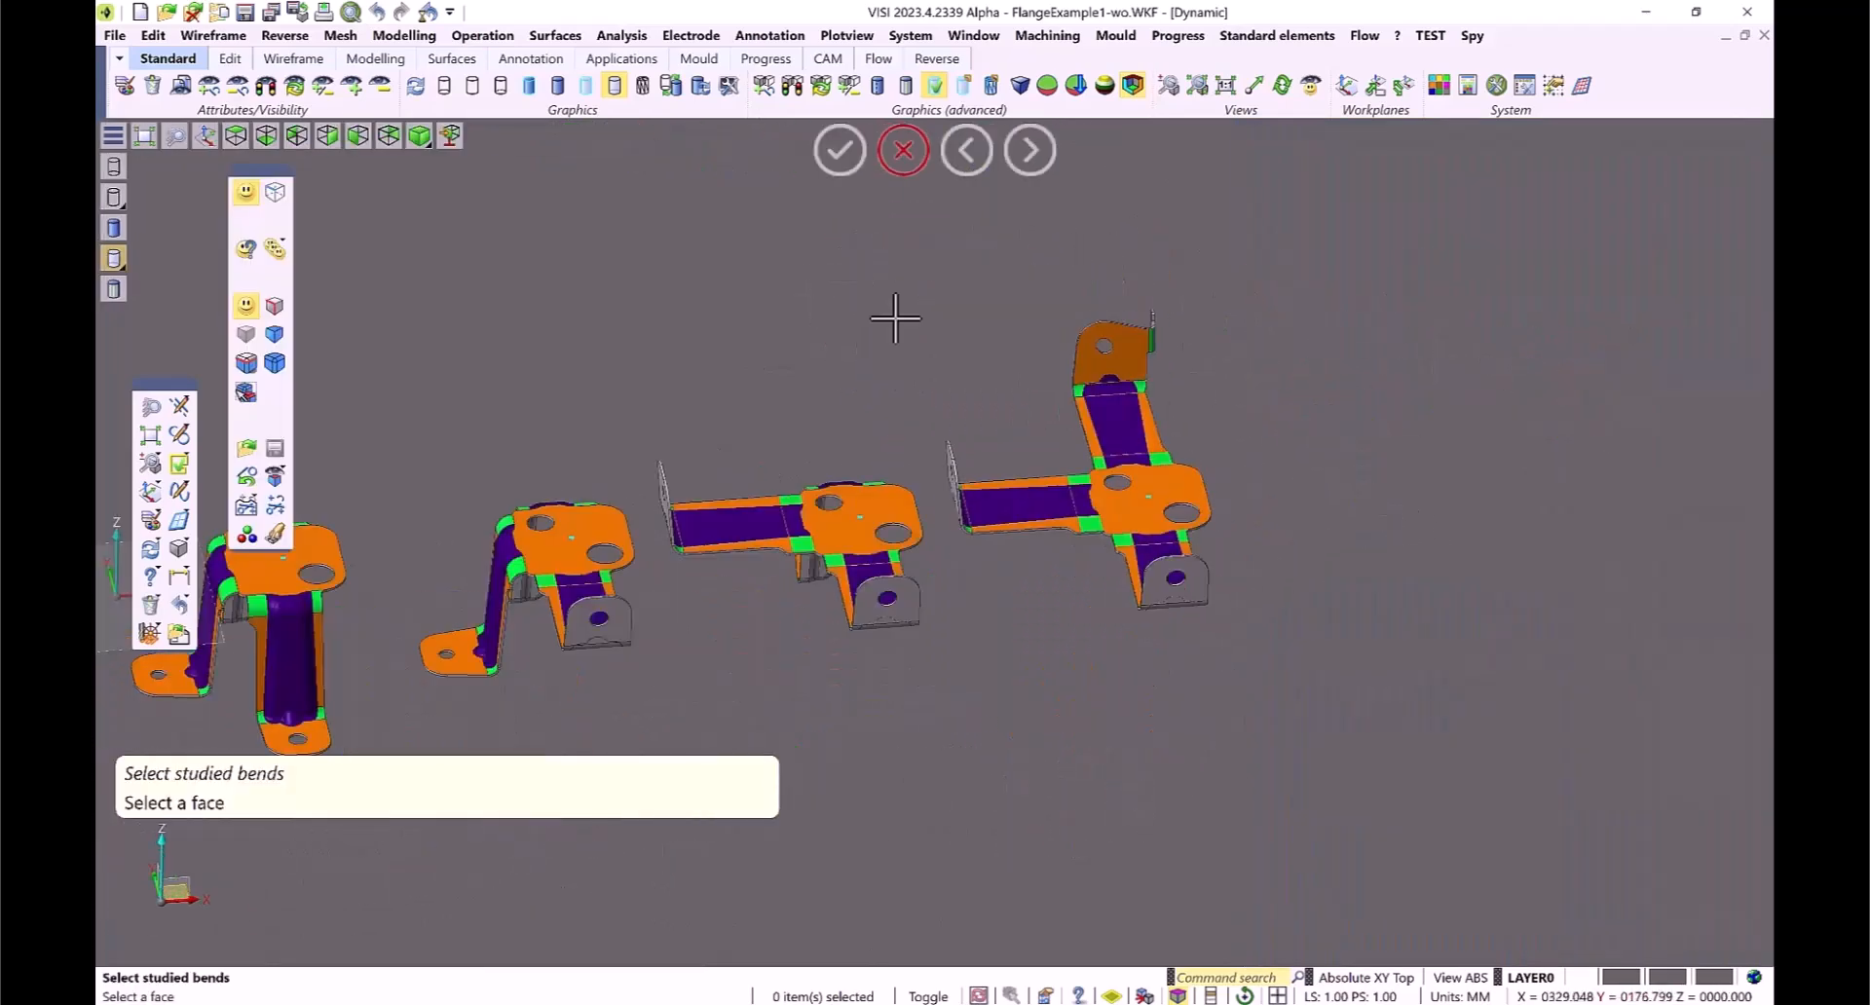
{"action": "left_click", "coordinate": [1142, 386]}
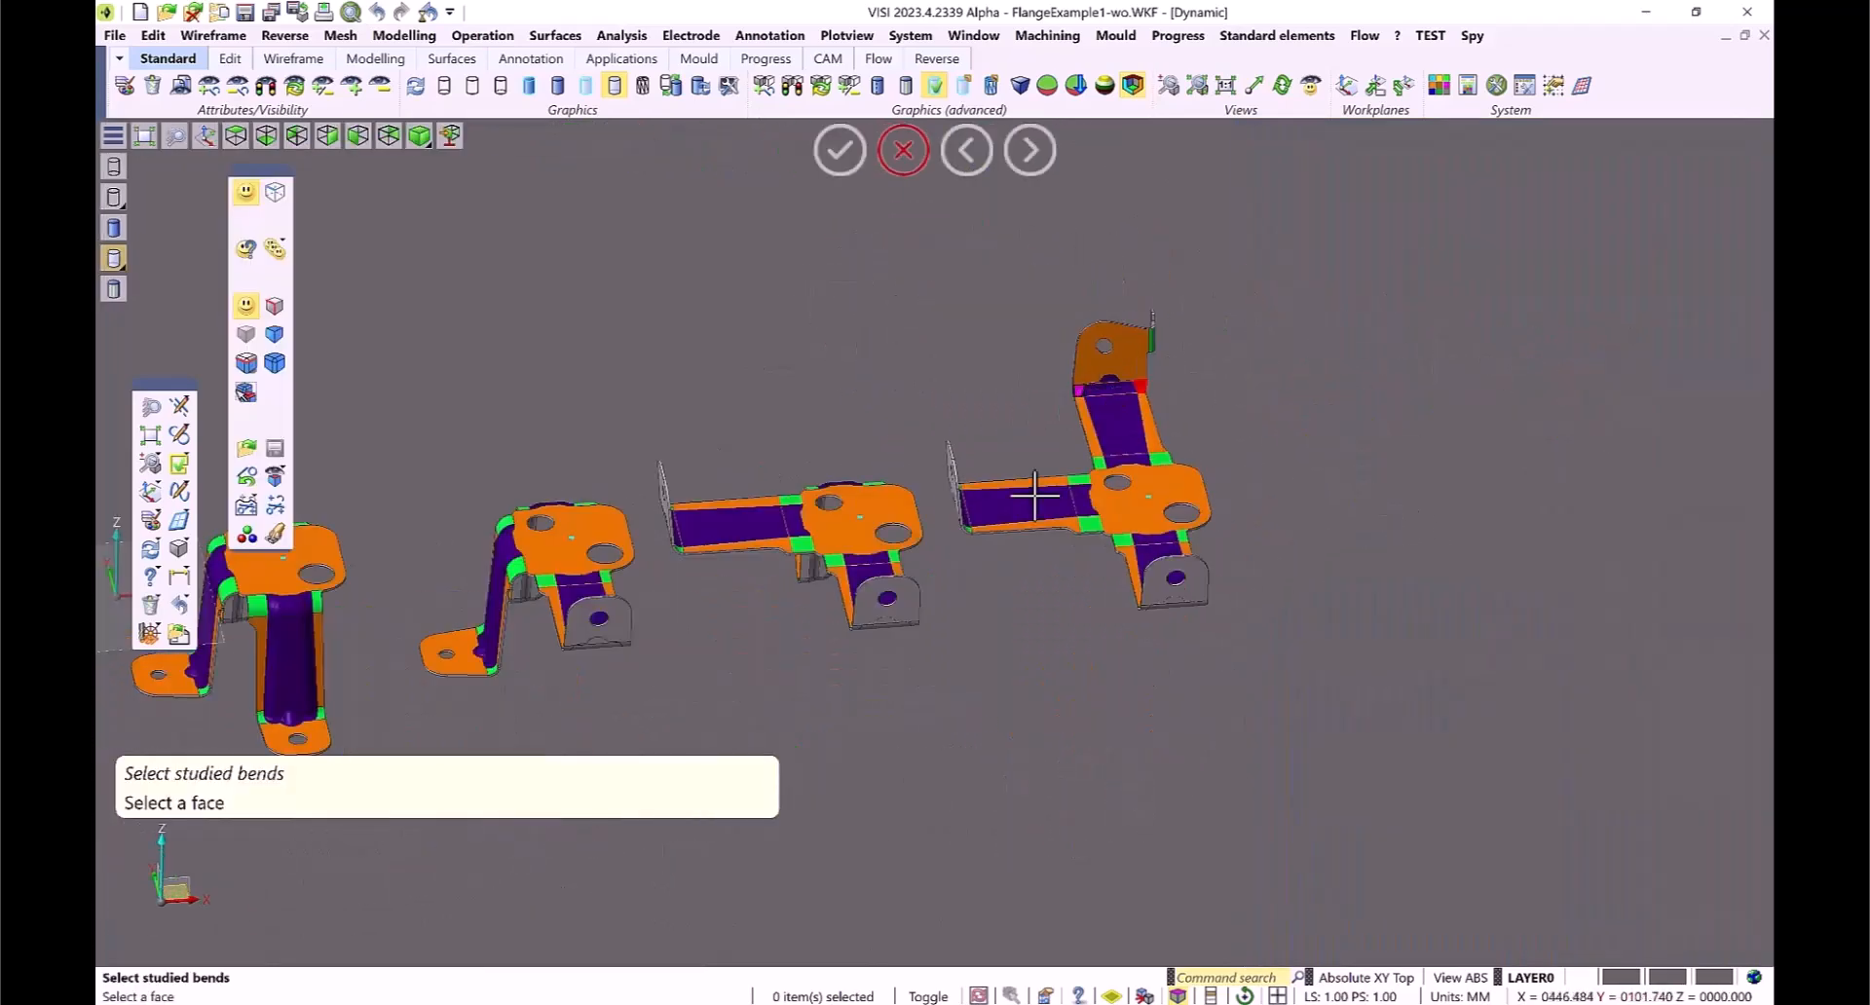
{"action": "left_click", "coordinate": [970, 528]}
{"action": "middle_click_drag", "start_coordinate": [1208, 563], "coordinate": [1257, 721]}
{"action": "left_click", "coordinate": [1214, 642]}
{"action": "right_click", "coordinate": [1349, 577]}
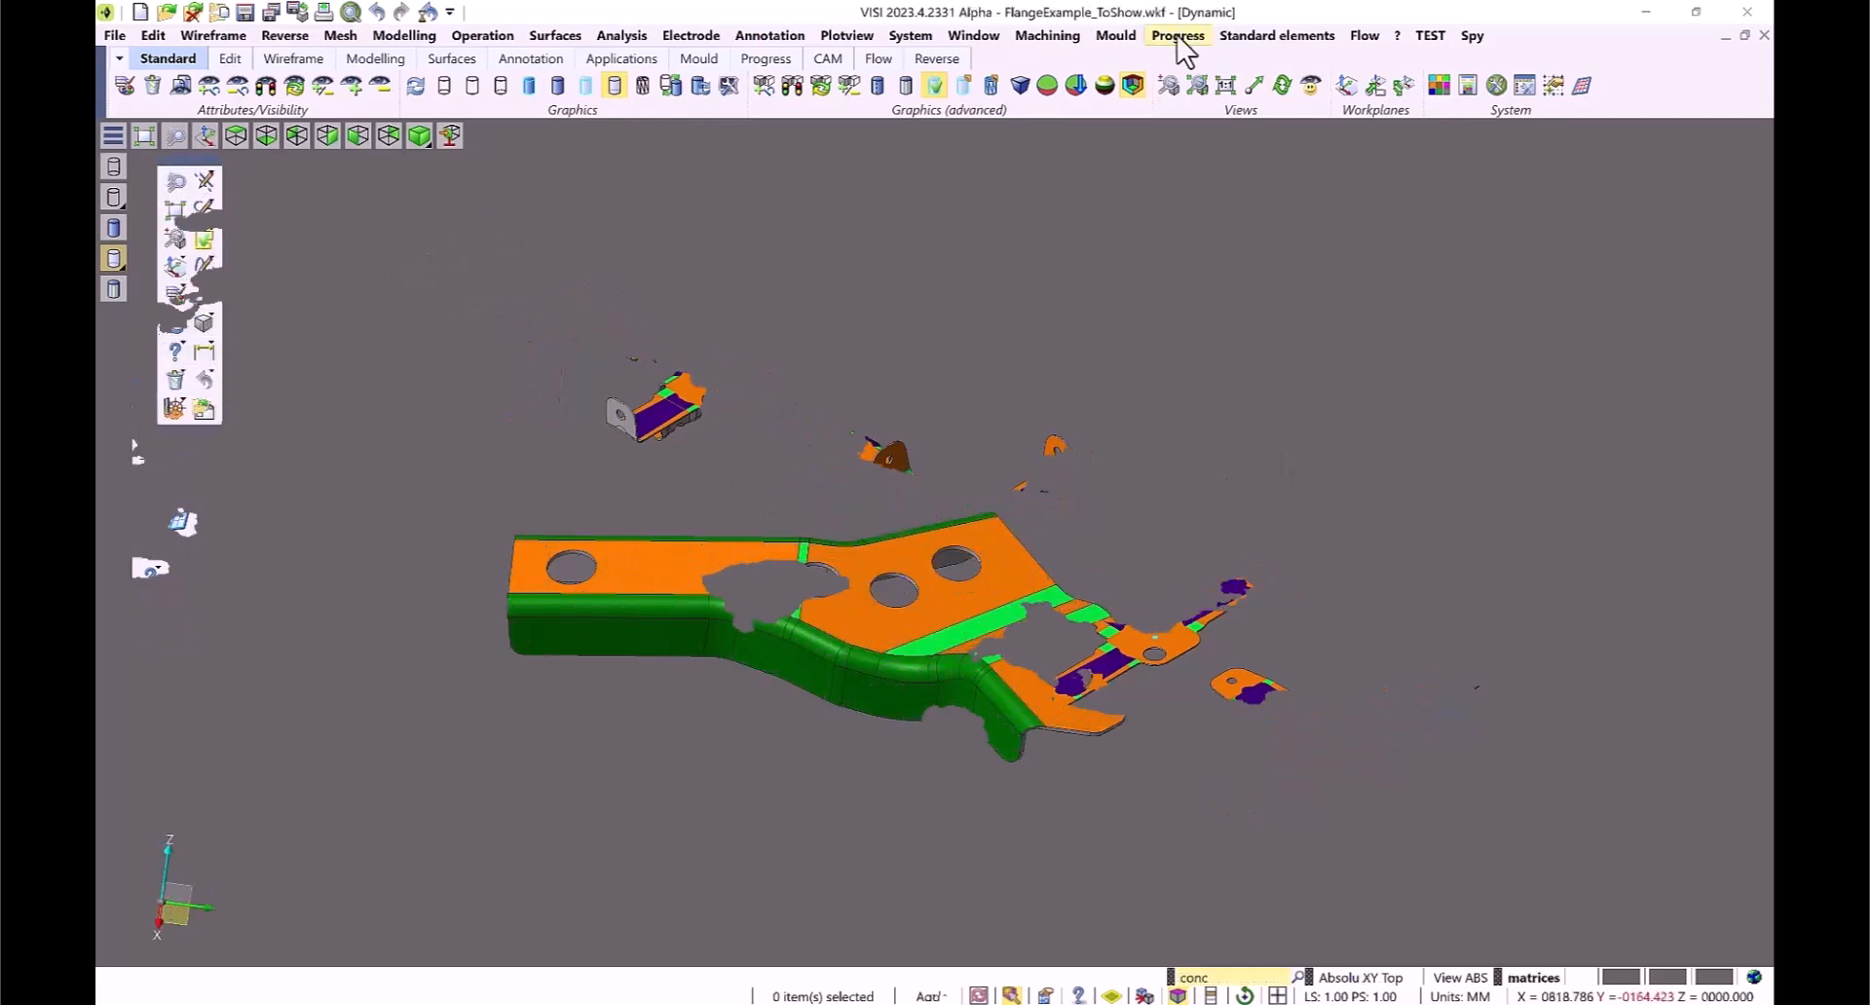
Step: In the FlangeExample_ToShow part, preview the curved flange unfolded to angle 0 with a tangent binder and Apply thickness enabled
{"action": "left_click", "coordinate": [1178, 35]}
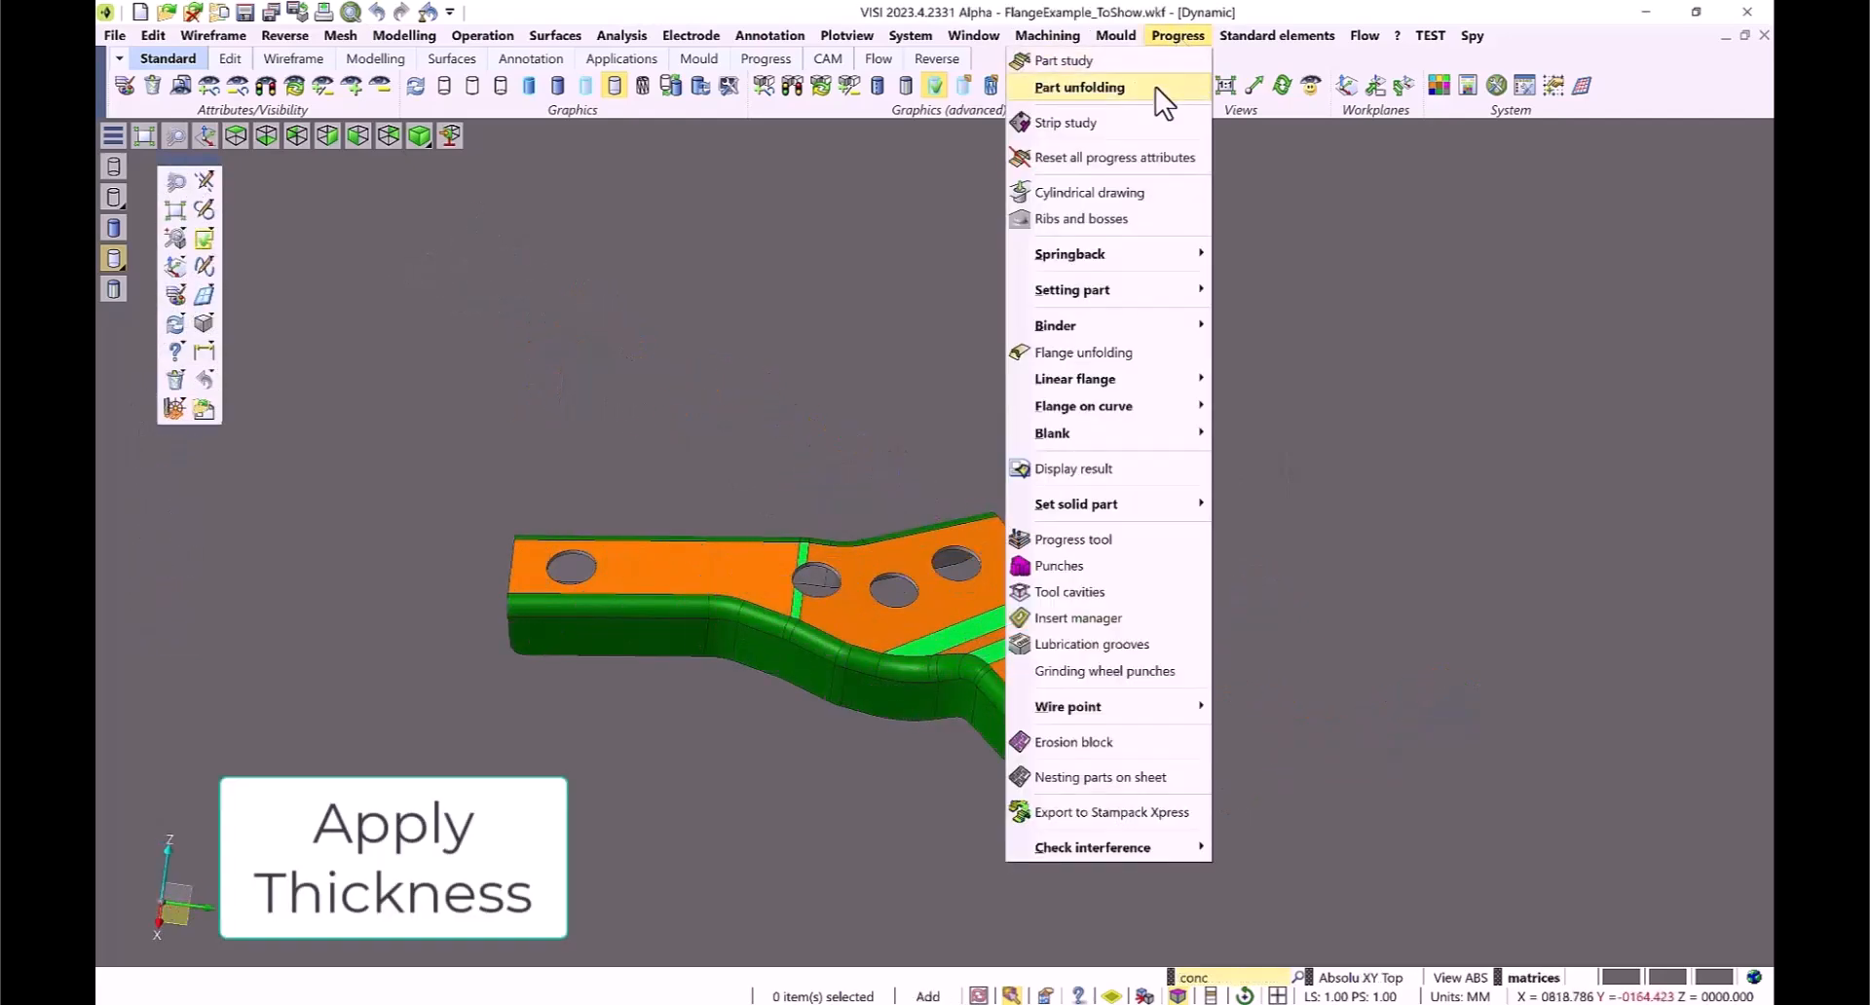
{"action": "mouse_move", "coordinate": [1157, 88]}
{"action": "left_click", "coordinate": [1277, 259]}
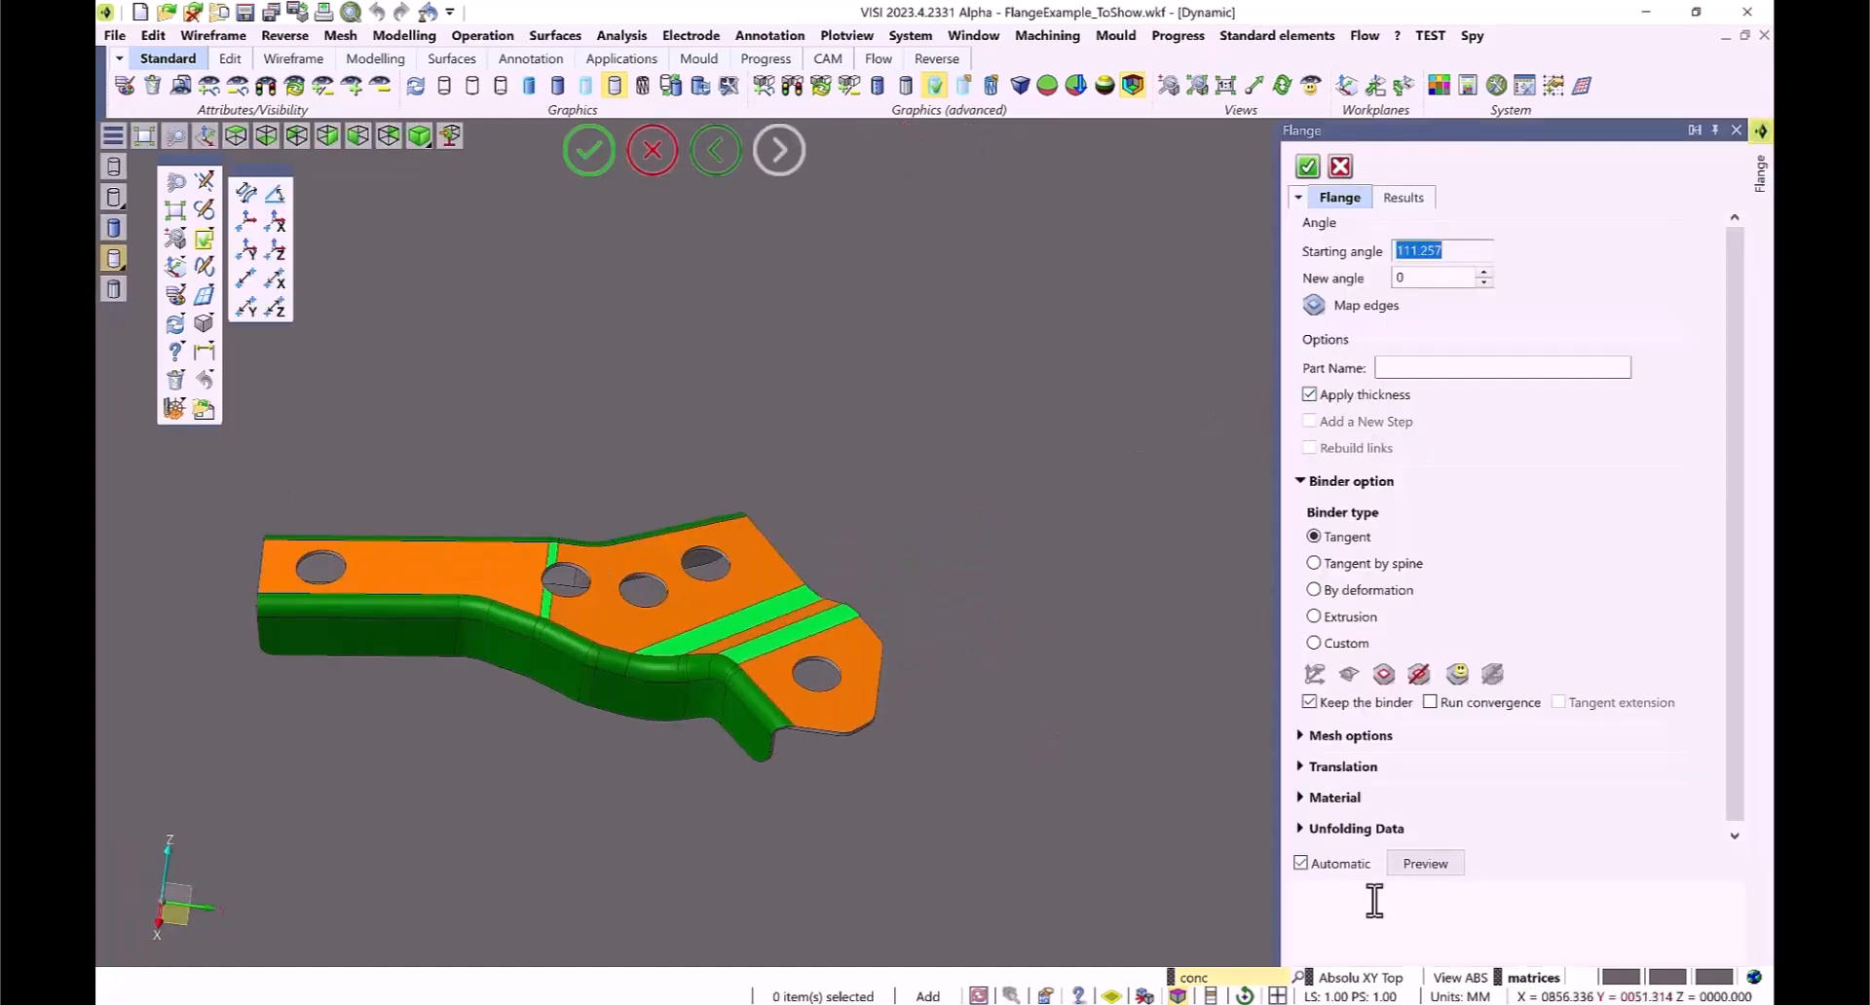
{"action": "left_click", "coordinate": [1415, 863]}
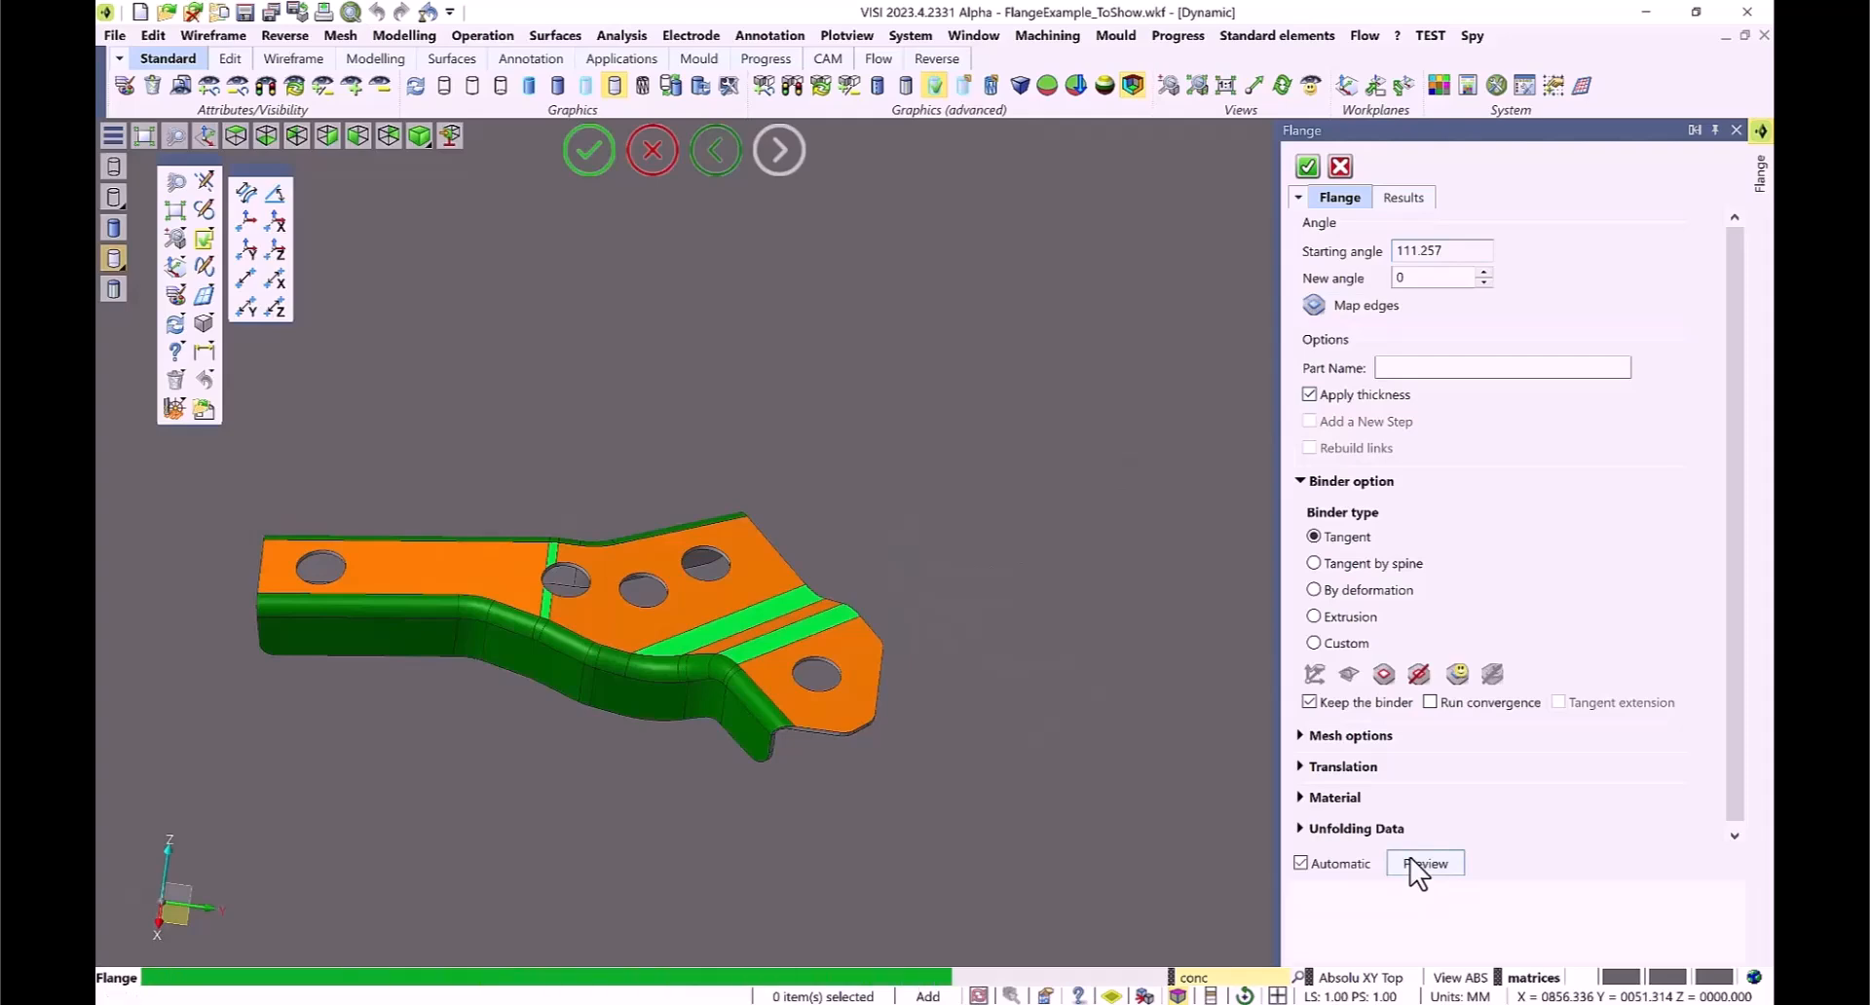
Step: Turn off Apply thickness for the curved flange unfolding and examine the preview
{"action": "scroll", "coordinate": [1062, 646], "scroll_direction": "down", "scroll_amount": 3}
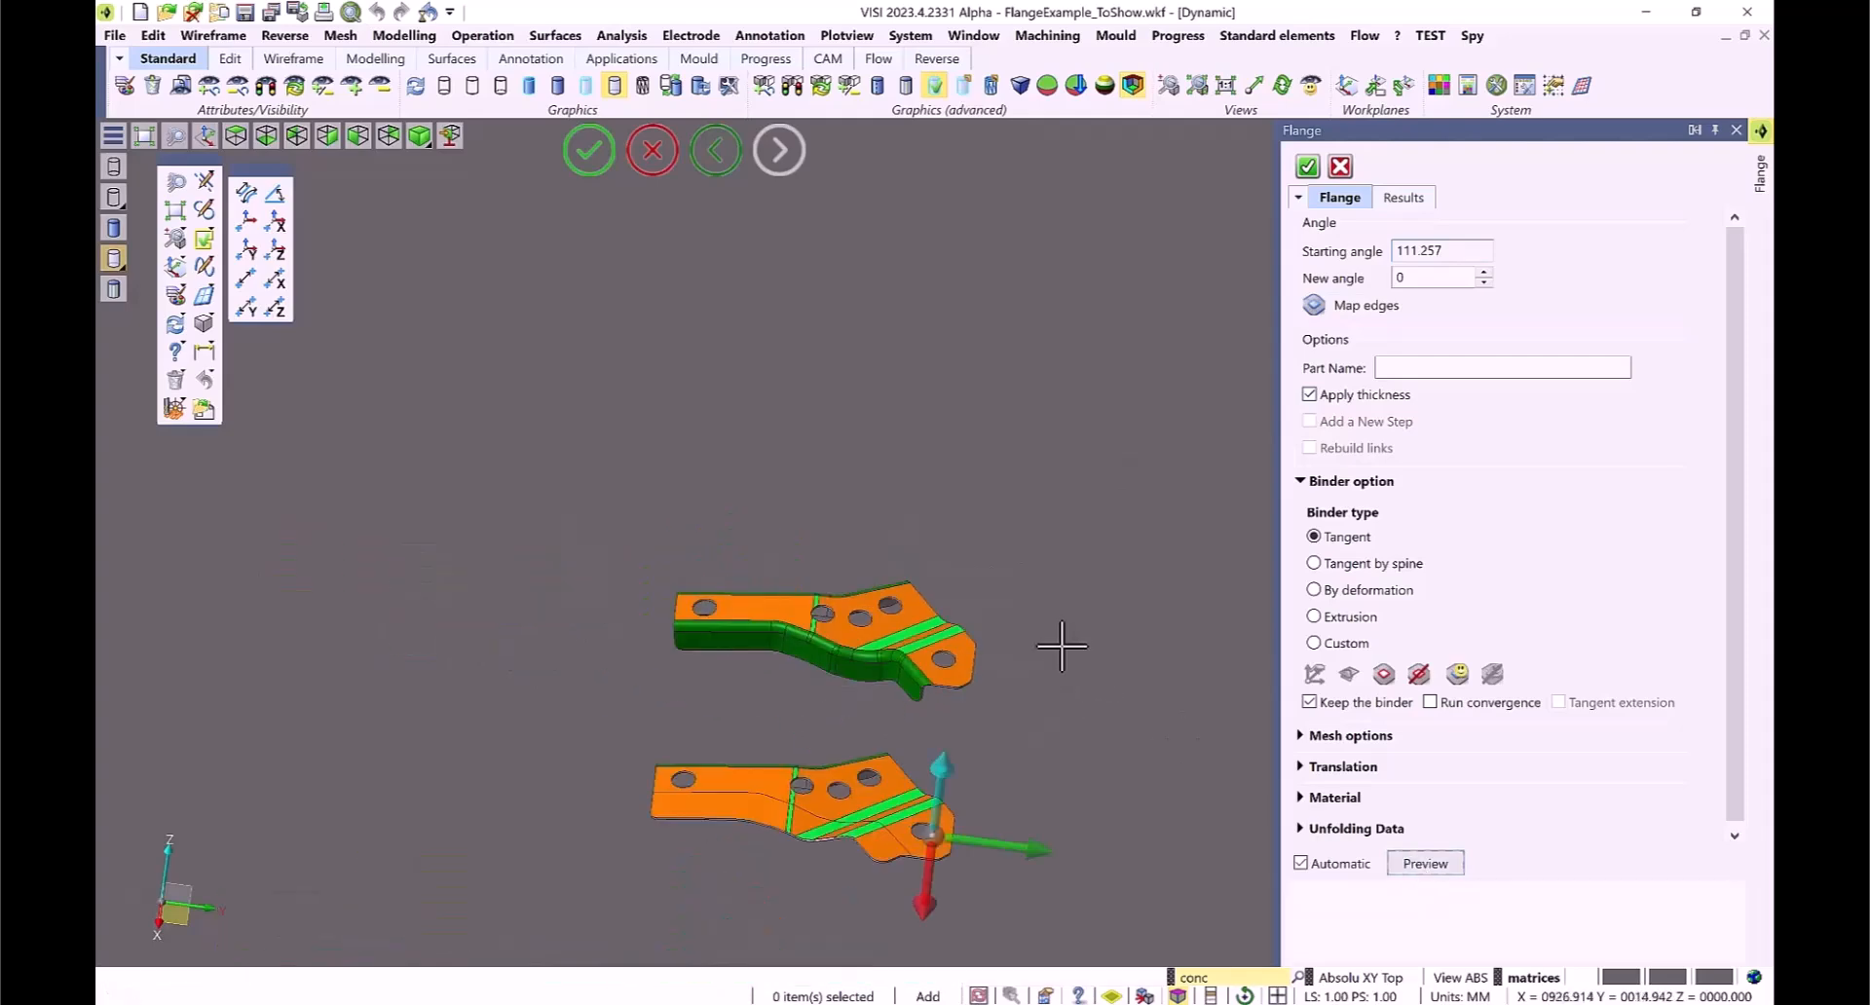
{"action": "left_click", "coordinate": [1309, 393]}
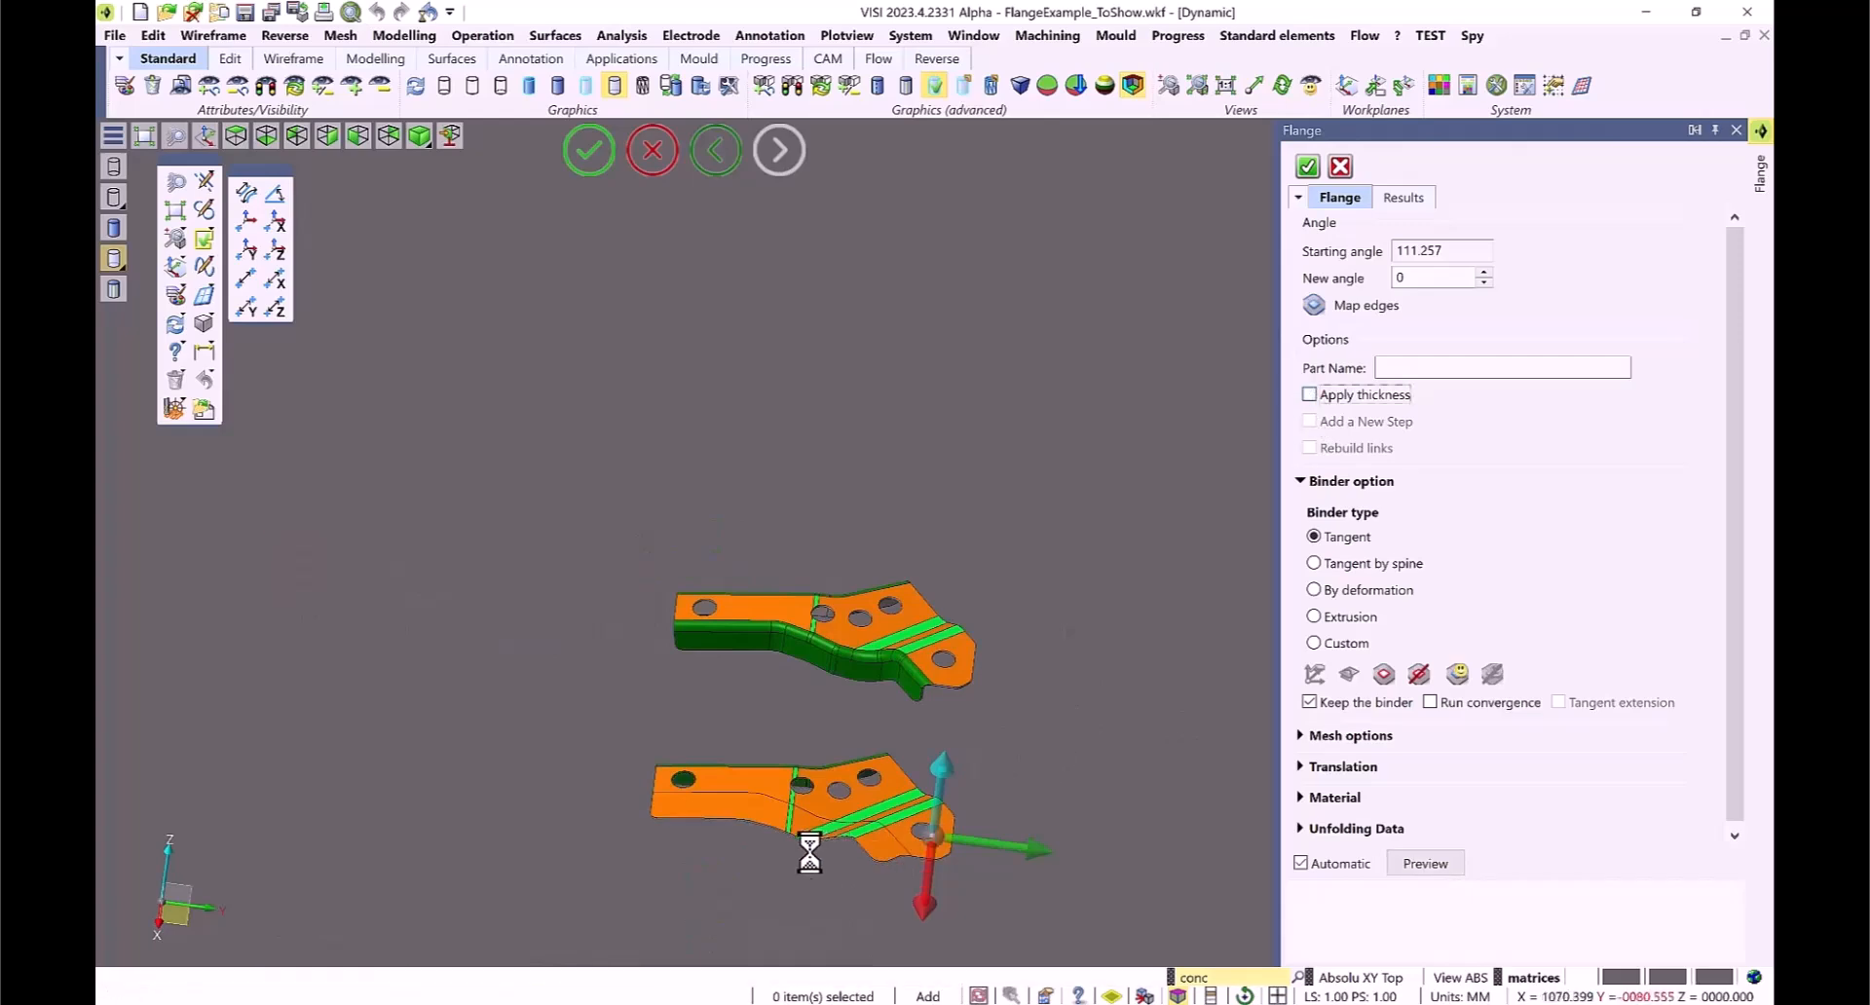
{"action": "scroll", "coordinate": [809, 853], "scroll_direction": "up", "scroll_amount": 5}
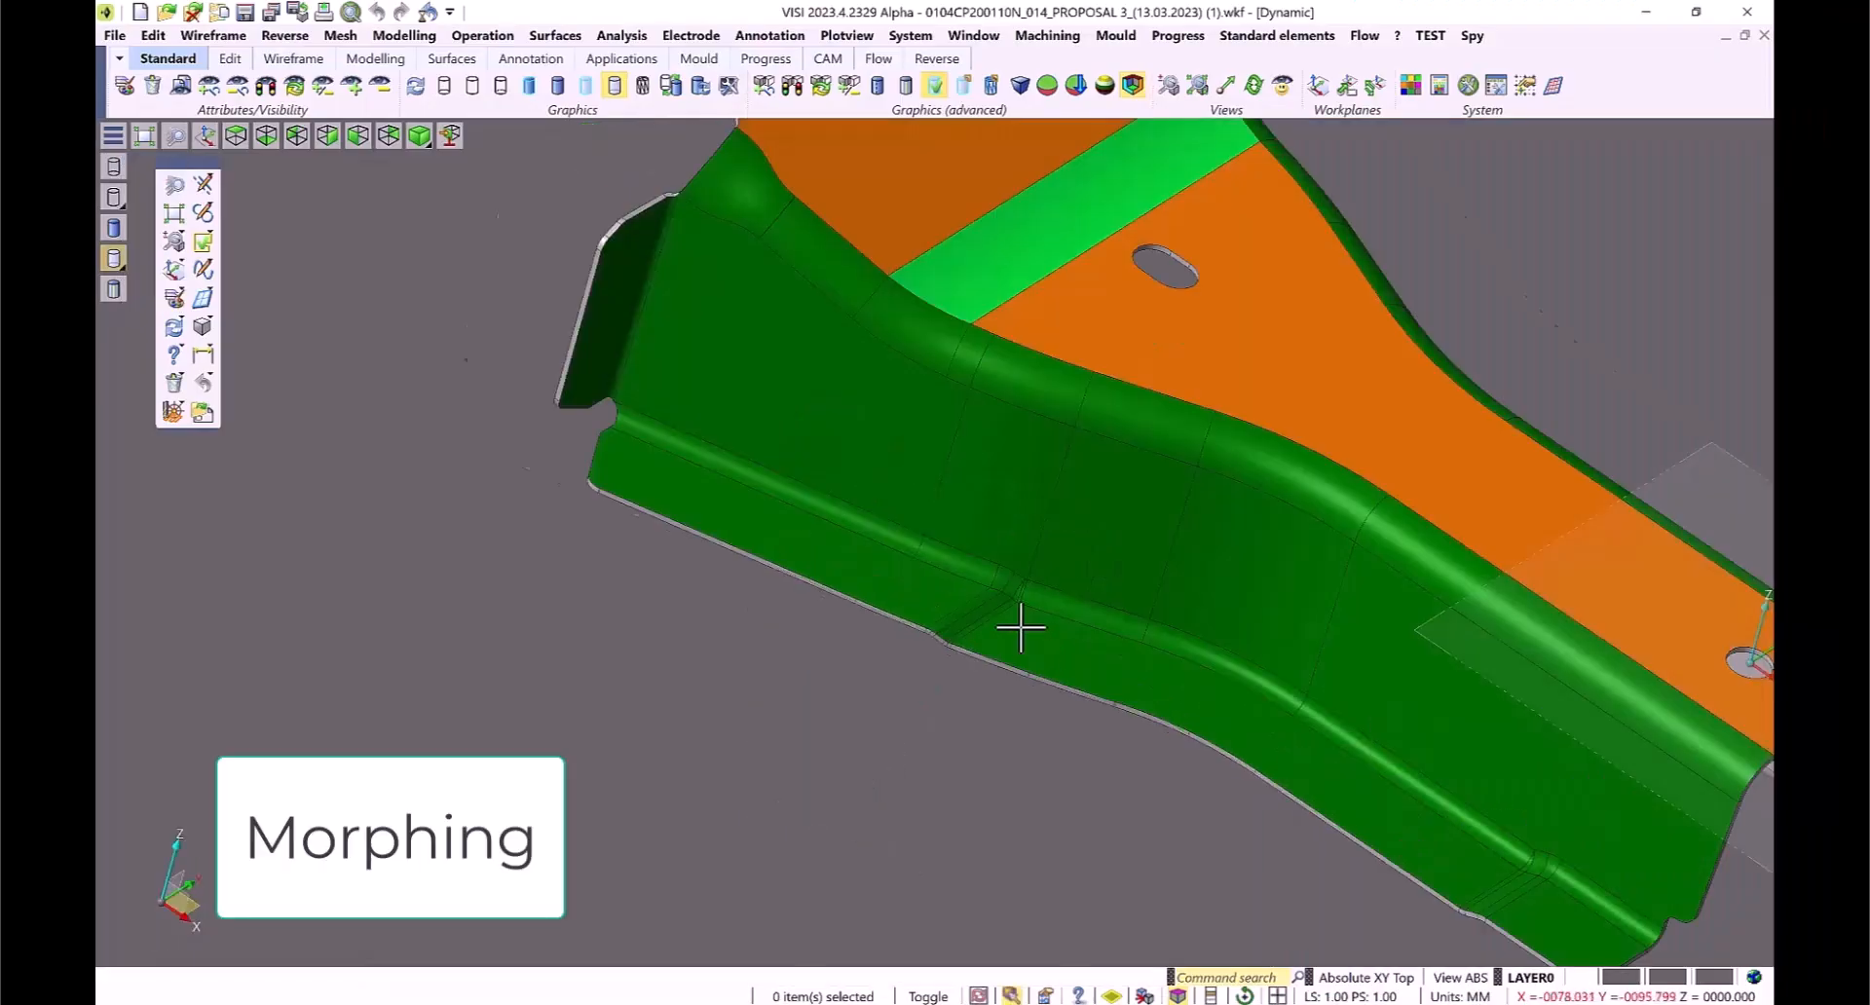
Step: Examine the small sliver faces on the side flange's lower lip and along its upper bend
{"action": "scroll", "coordinate": [1014, 577], "scroll_direction": "up", "scroll_amount": 3}
{"action": "scroll", "coordinate": [1014, 578], "scroll_direction": "up", "scroll_amount": 3}
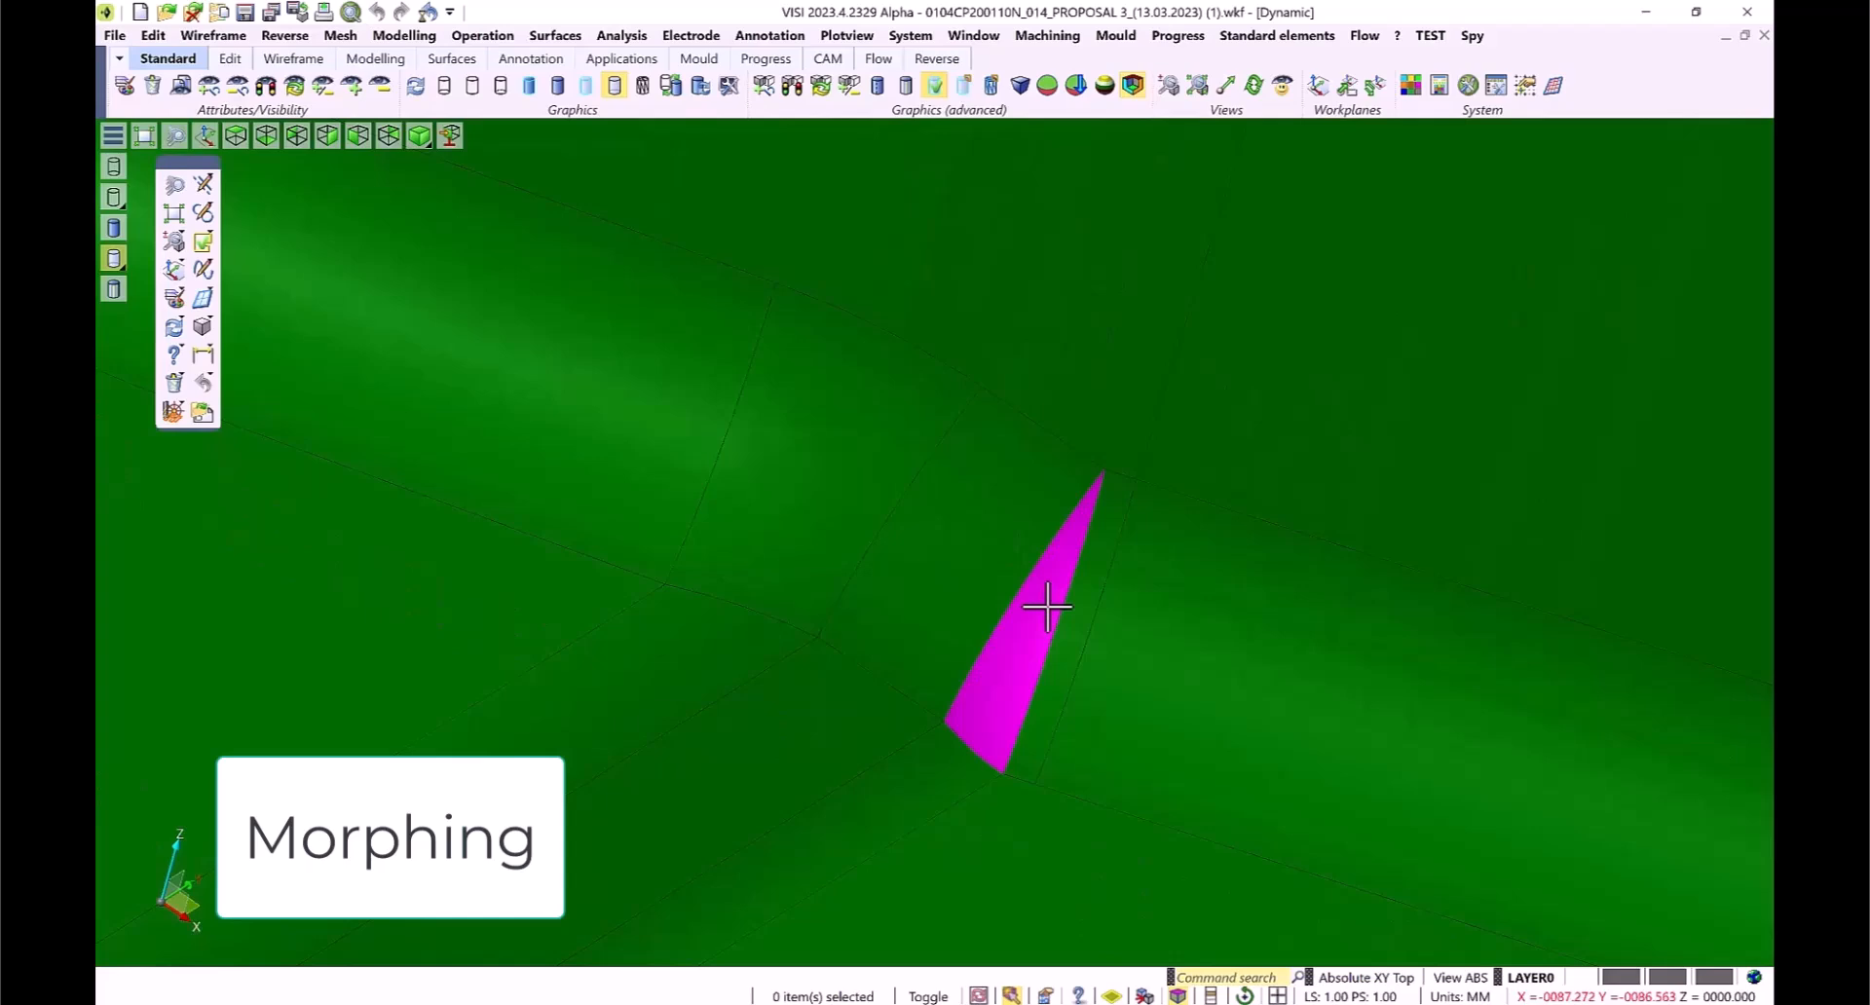
{"action": "scroll", "coordinate": [1043, 614], "scroll_direction": "up", "scroll_amount": 1}
{"action": "scroll", "coordinate": [1035, 626], "scroll_direction": "down", "scroll_amount": 10}
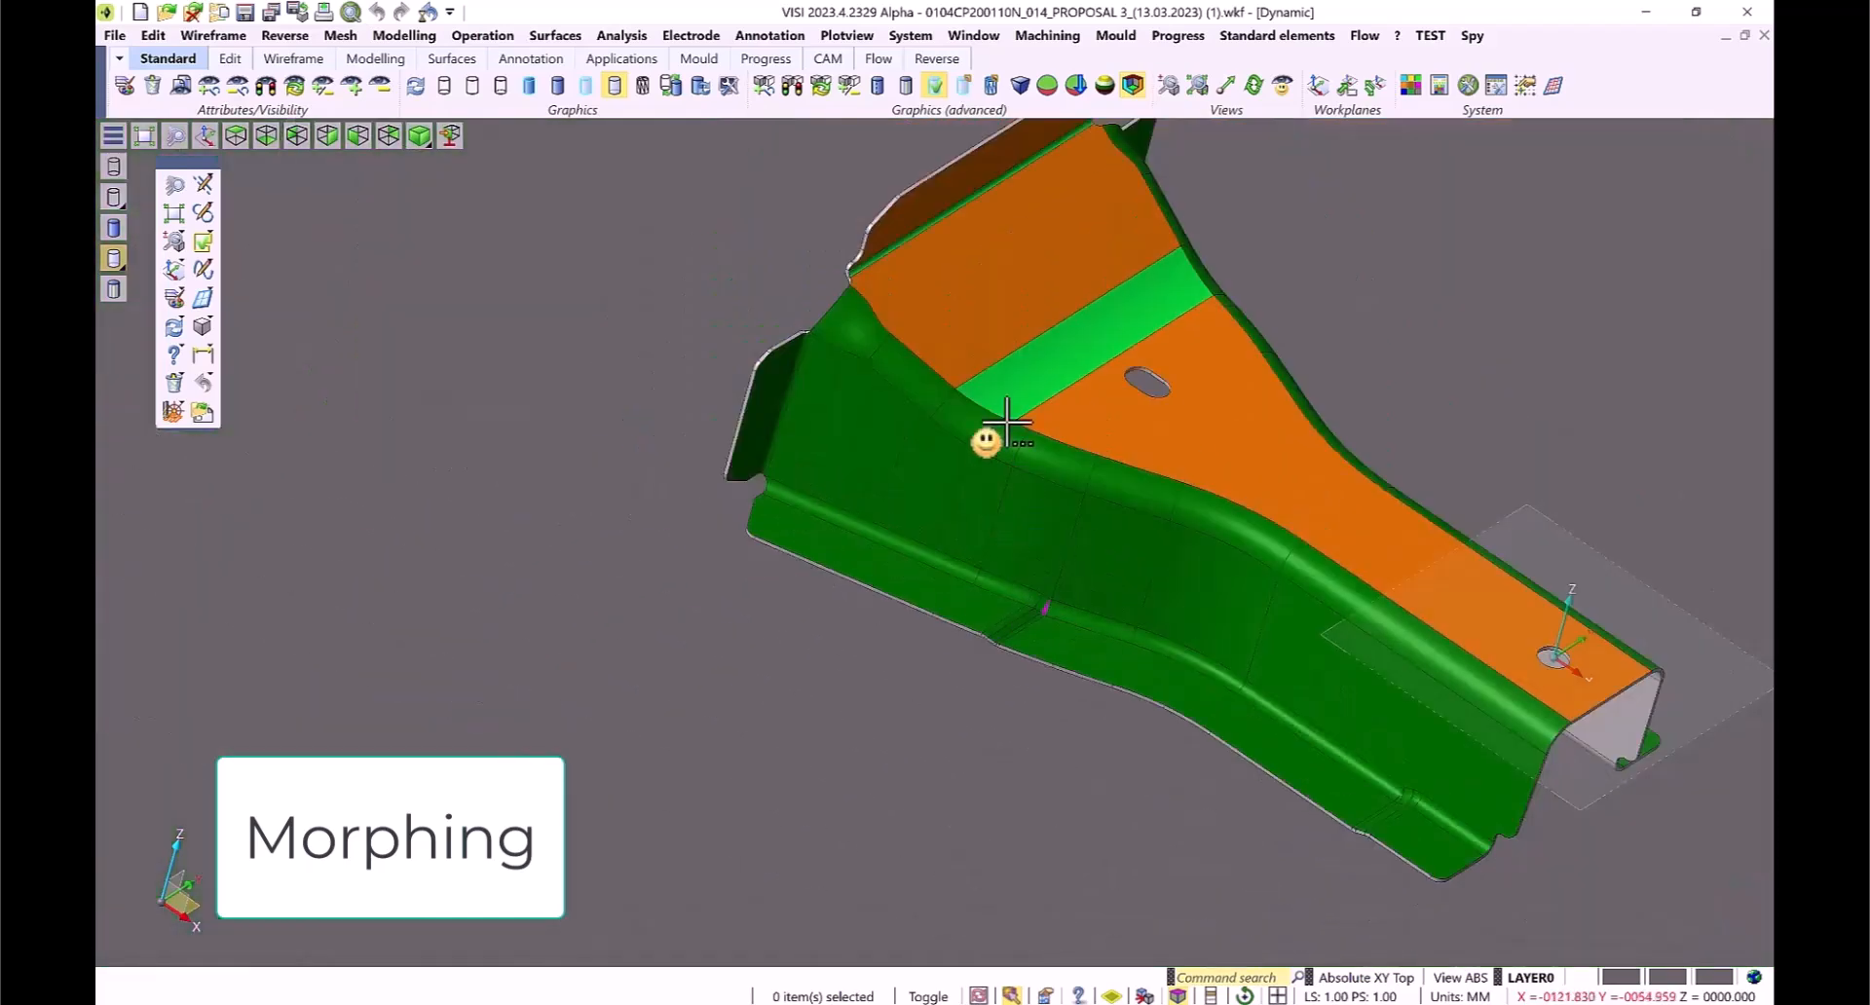
{"action": "scroll", "coordinate": [964, 421], "scroll_direction": "up", "scroll_amount": 5}
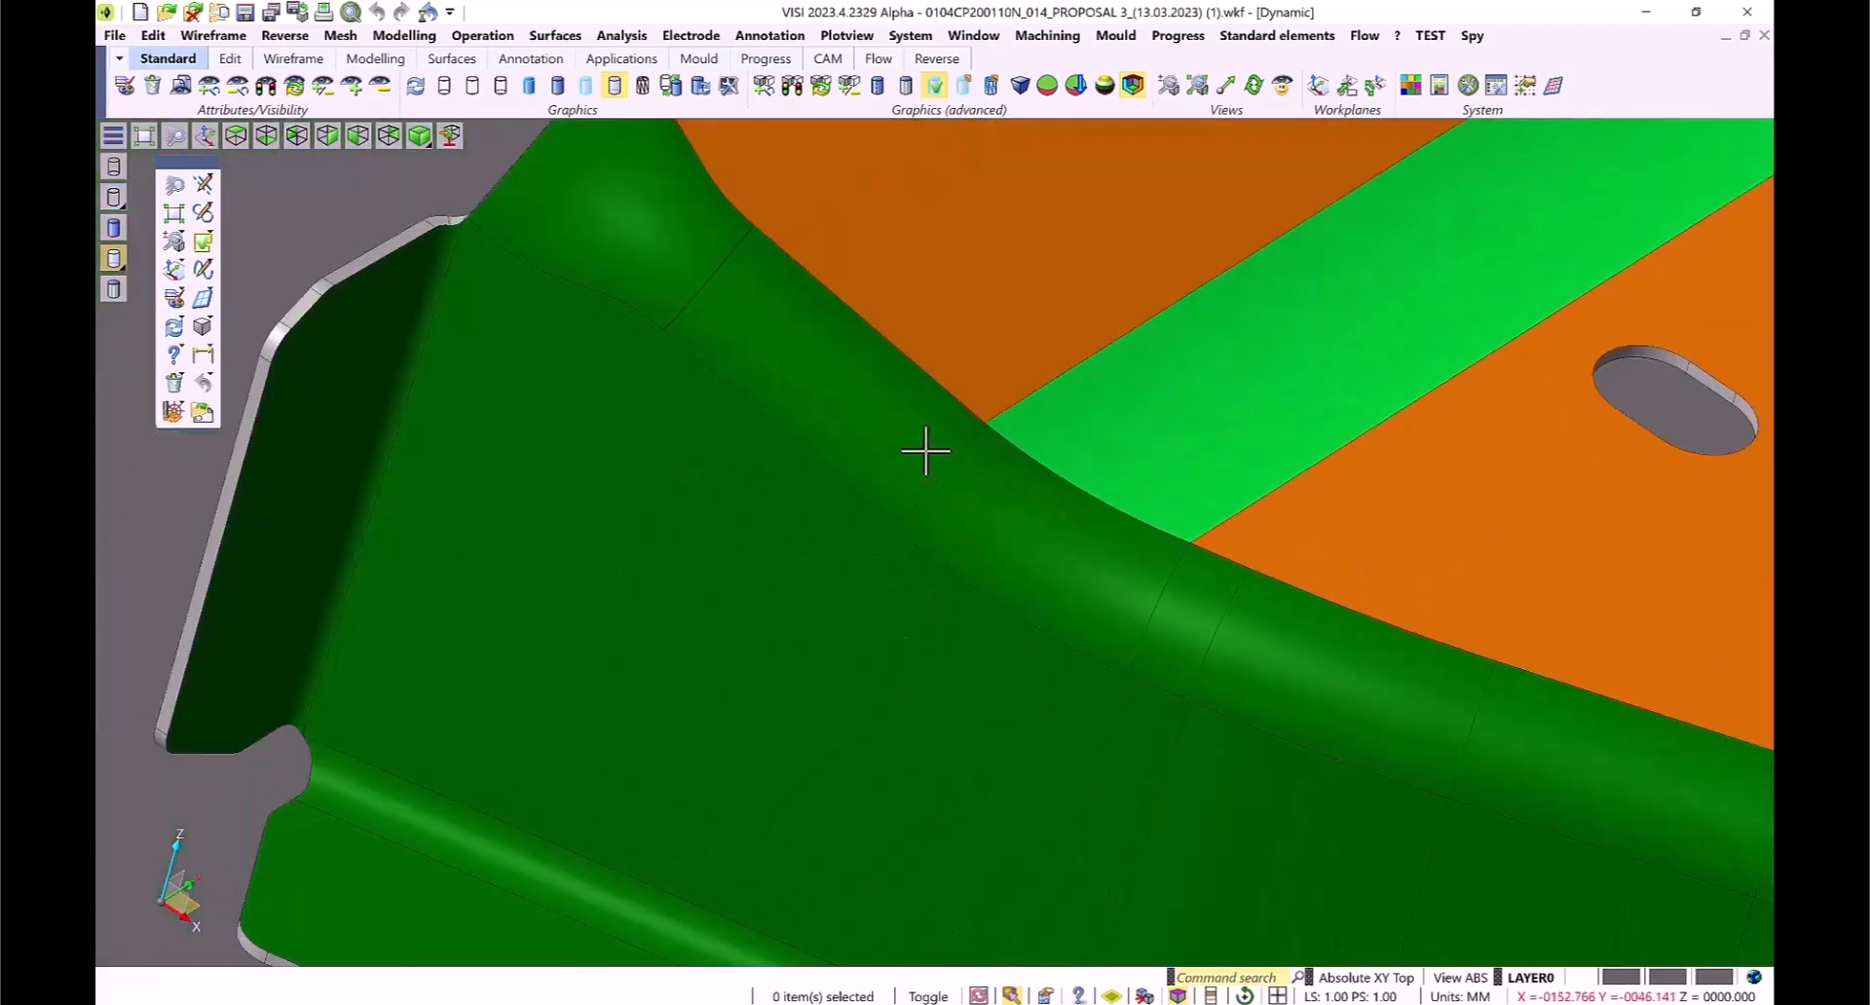
{"action": "scroll", "coordinate": [876, 440], "scroll_direction": "up", "scroll_amount": 3}
{"action": "scroll", "coordinate": [925, 682], "scroll_direction": "up", "scroll_amount": 4}
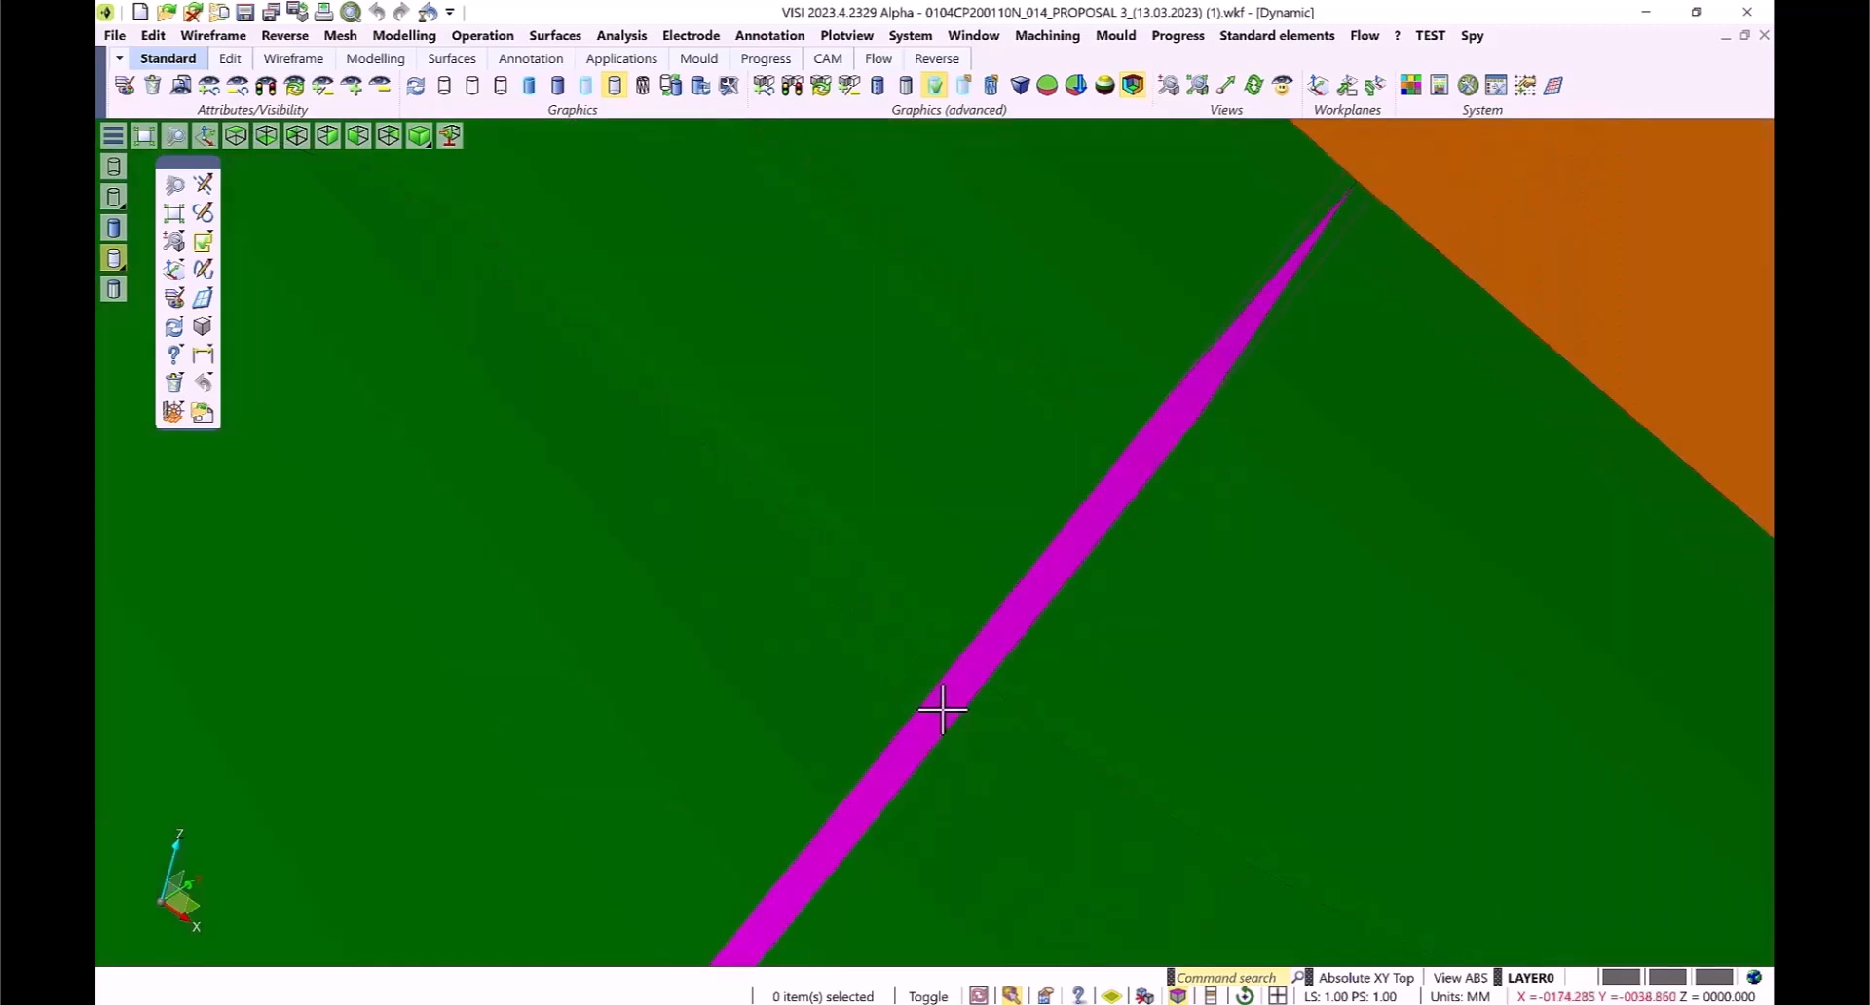
{"action": "scroll", "coordinate": [1202, 413], "scroll_direction": "down", "scroll_amount": 5}
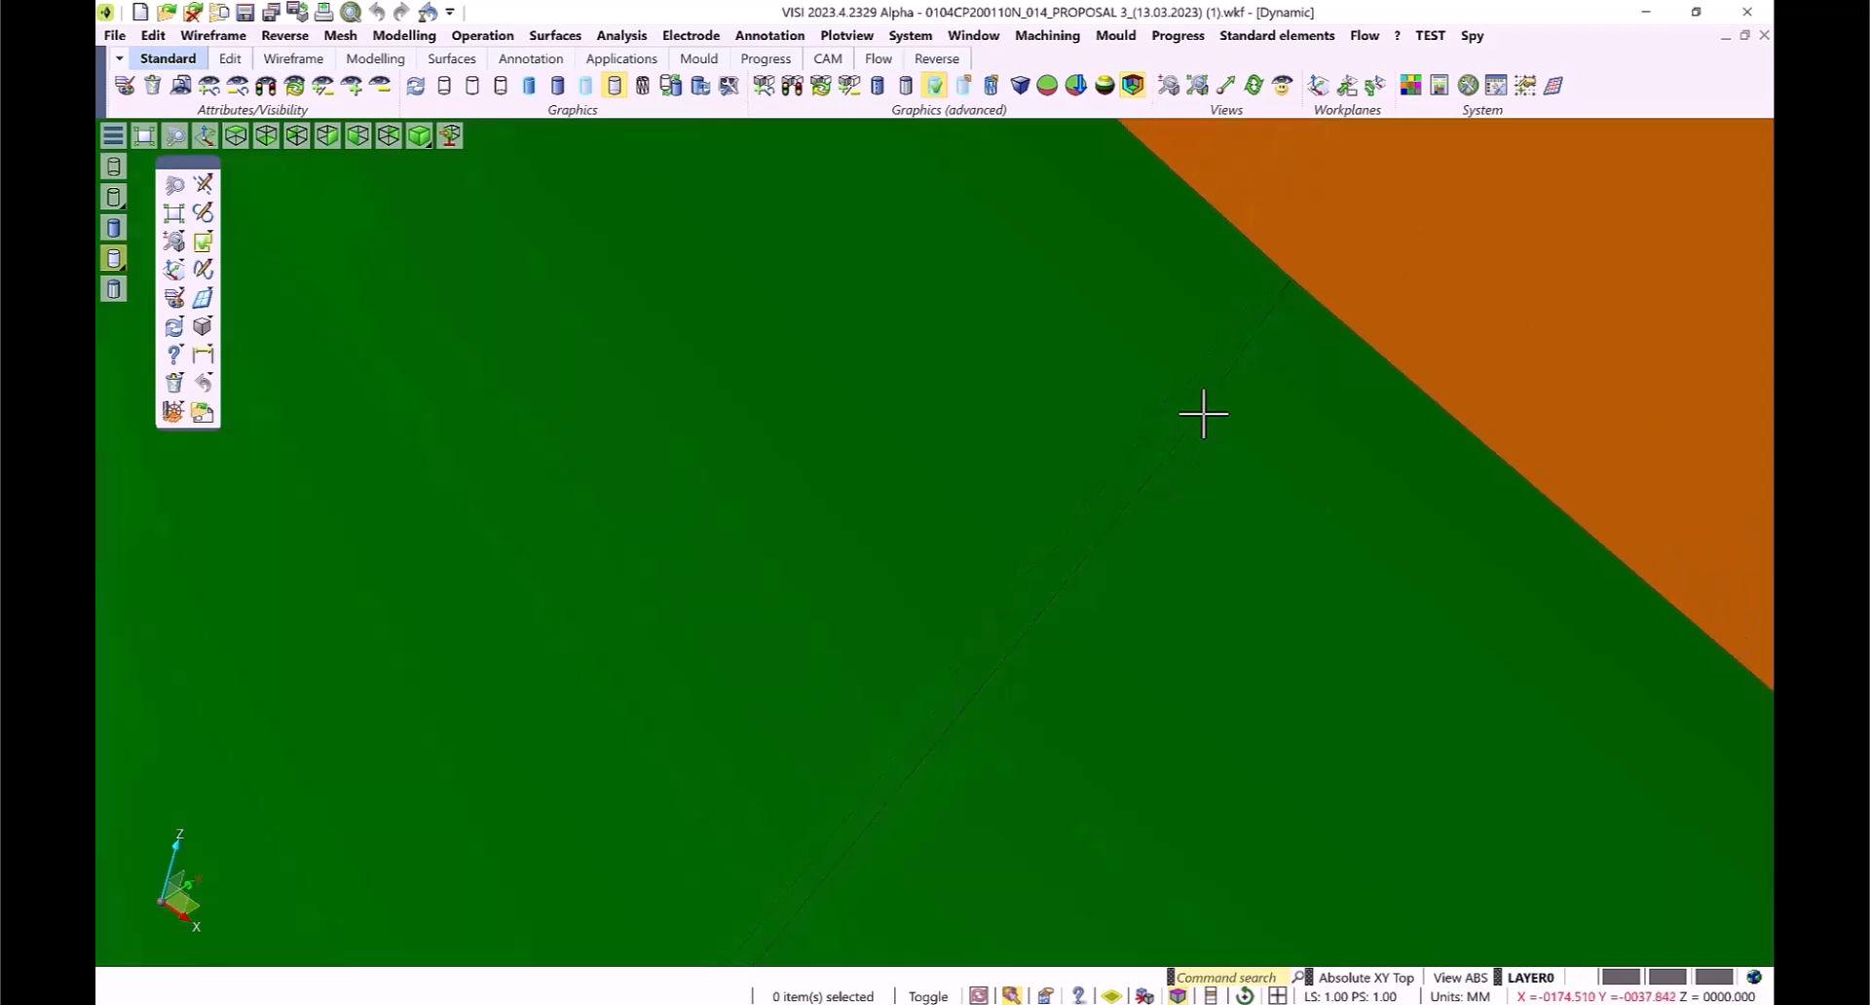
{"action": "scroll", "coordinate": [1202, 413], "scroll_direction": "down", "scroll_amount": 2}
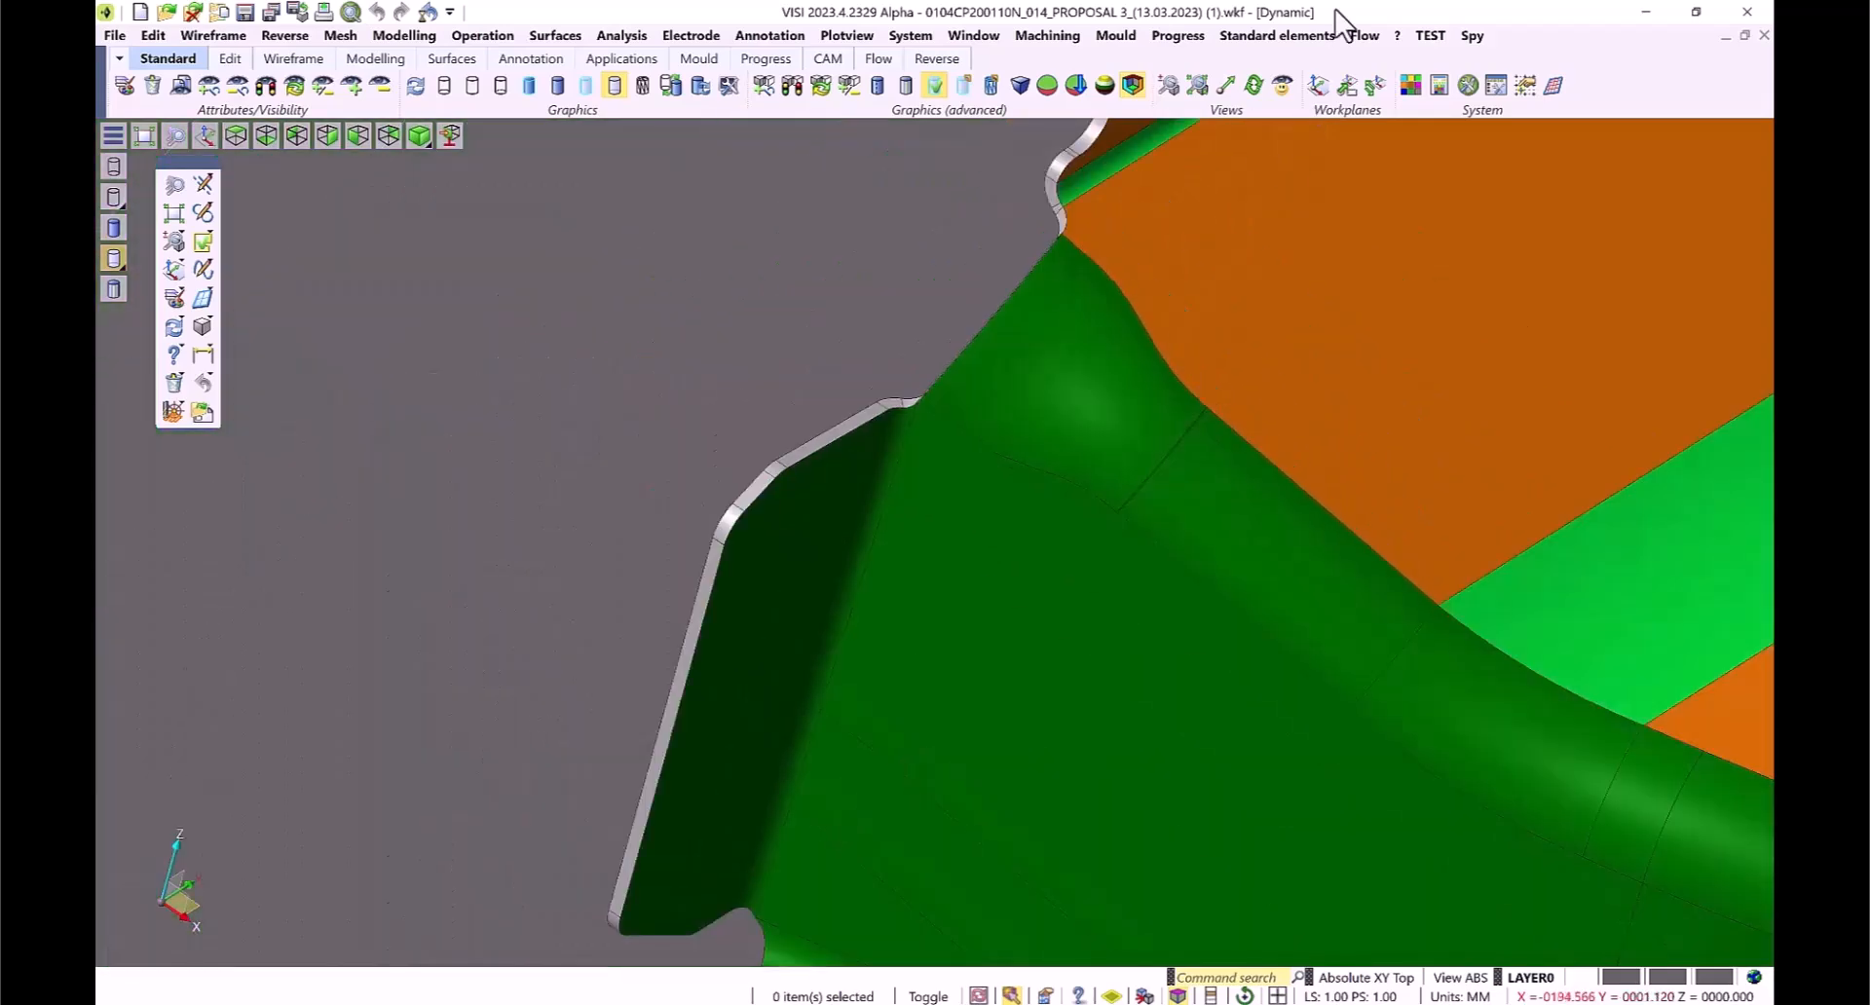
Step: Unfold the side flange to a new angle of 45 using a tangent binder, with its lower lip and end tab as morphing faces
{"action": "left_click", "coordinate": [1177, 35]}
{"action": "left_click", "coordinate": [1132, 236]}
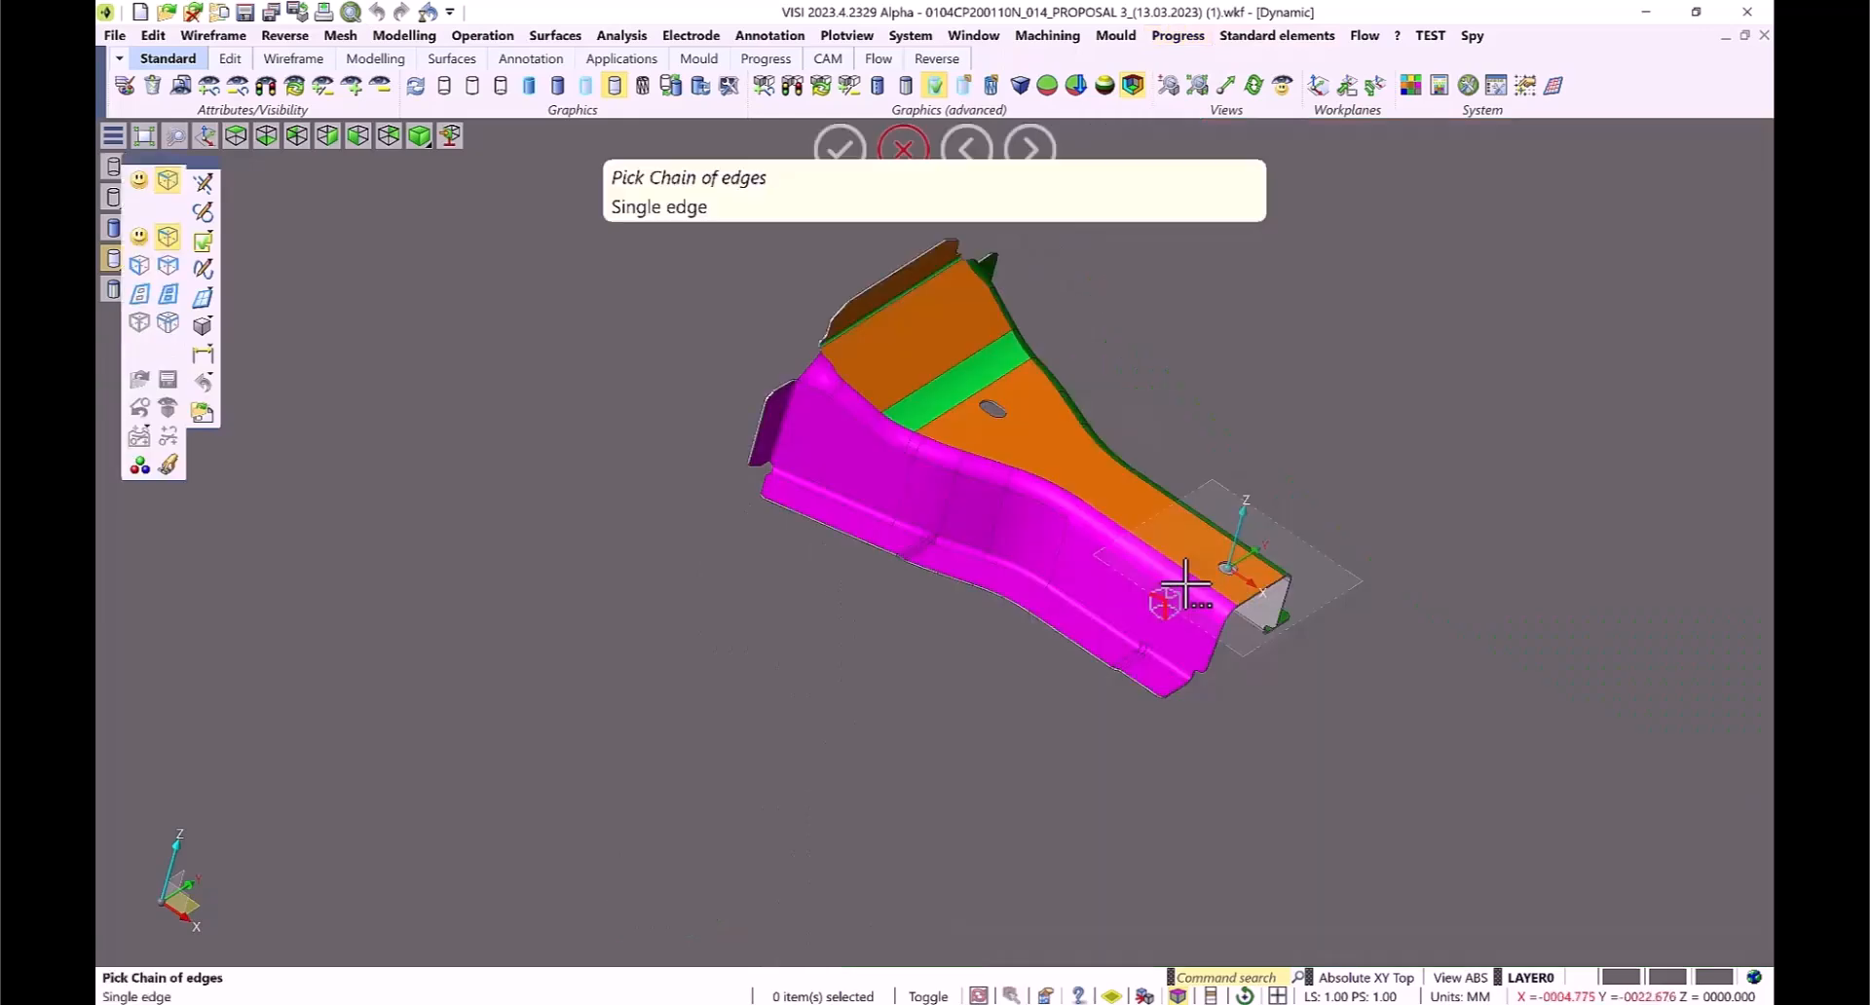
{"action": "left_click", "coordinate": [1185, 584]}
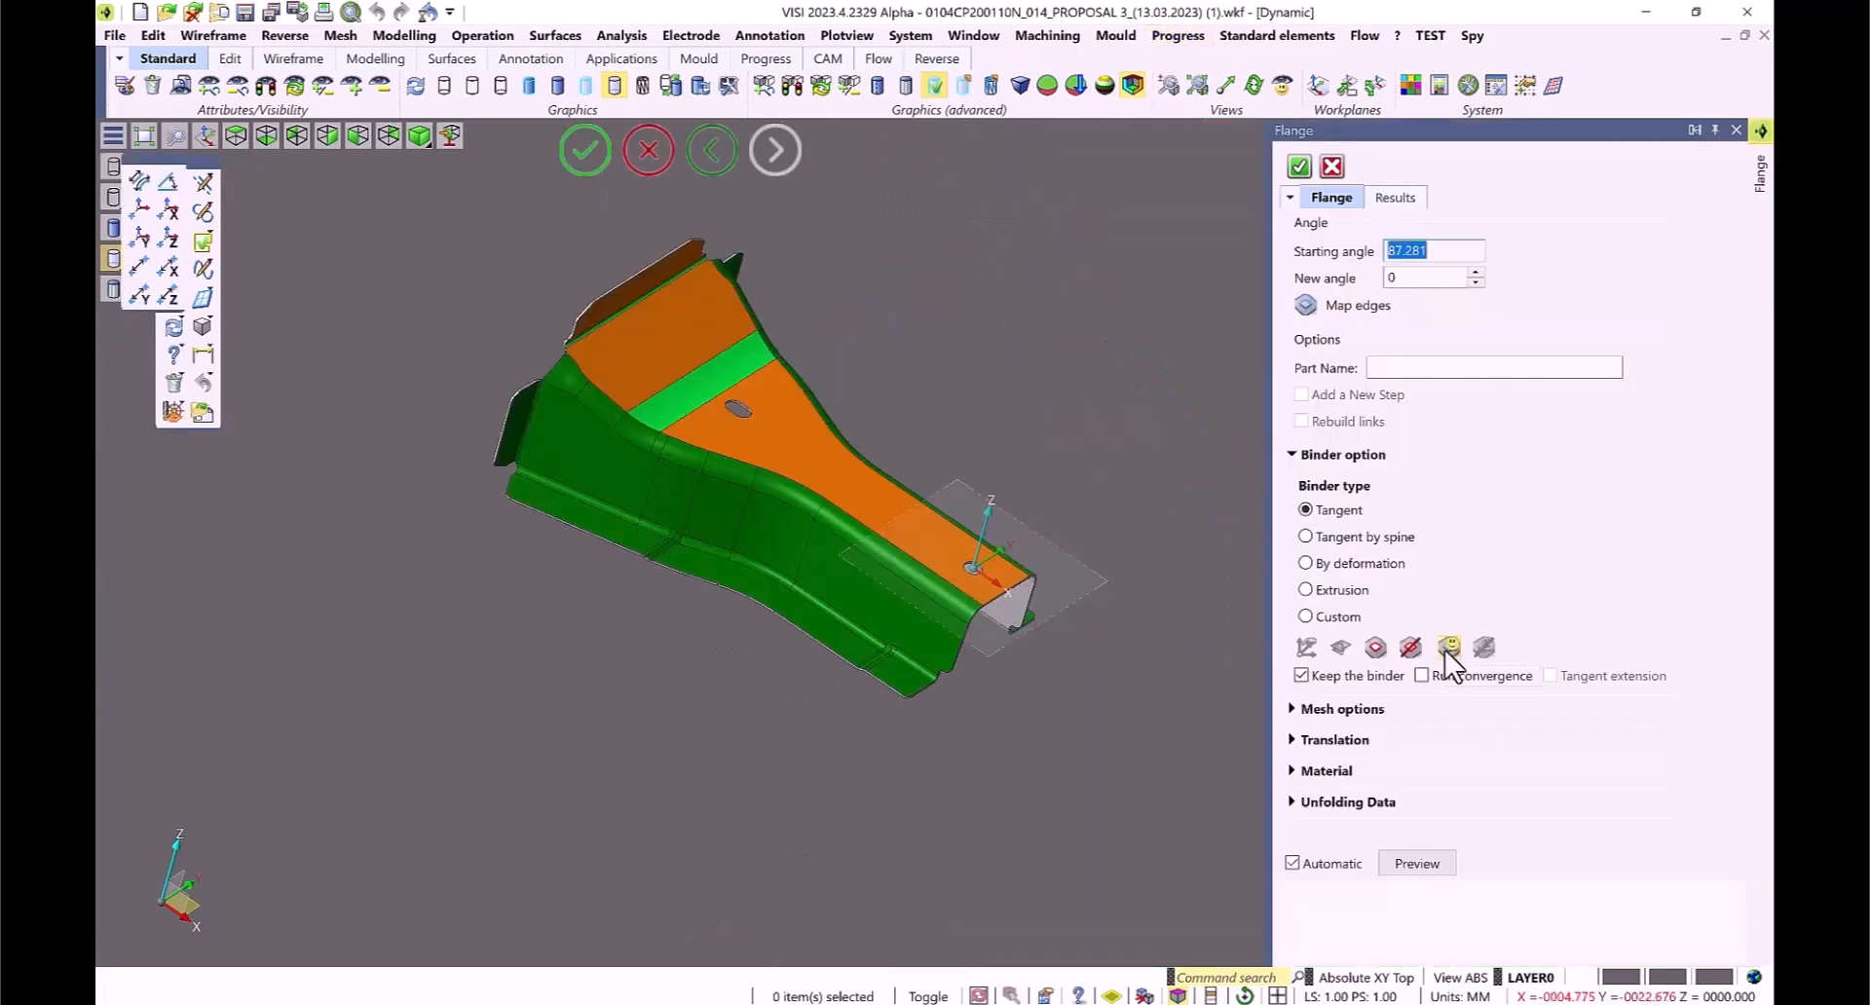
{"action": "left_click", "coordinate": [1449, 647]}
{"action": "left_click_drag", "start_coordinate": [831, 801], "coordinate": [848, 808]}
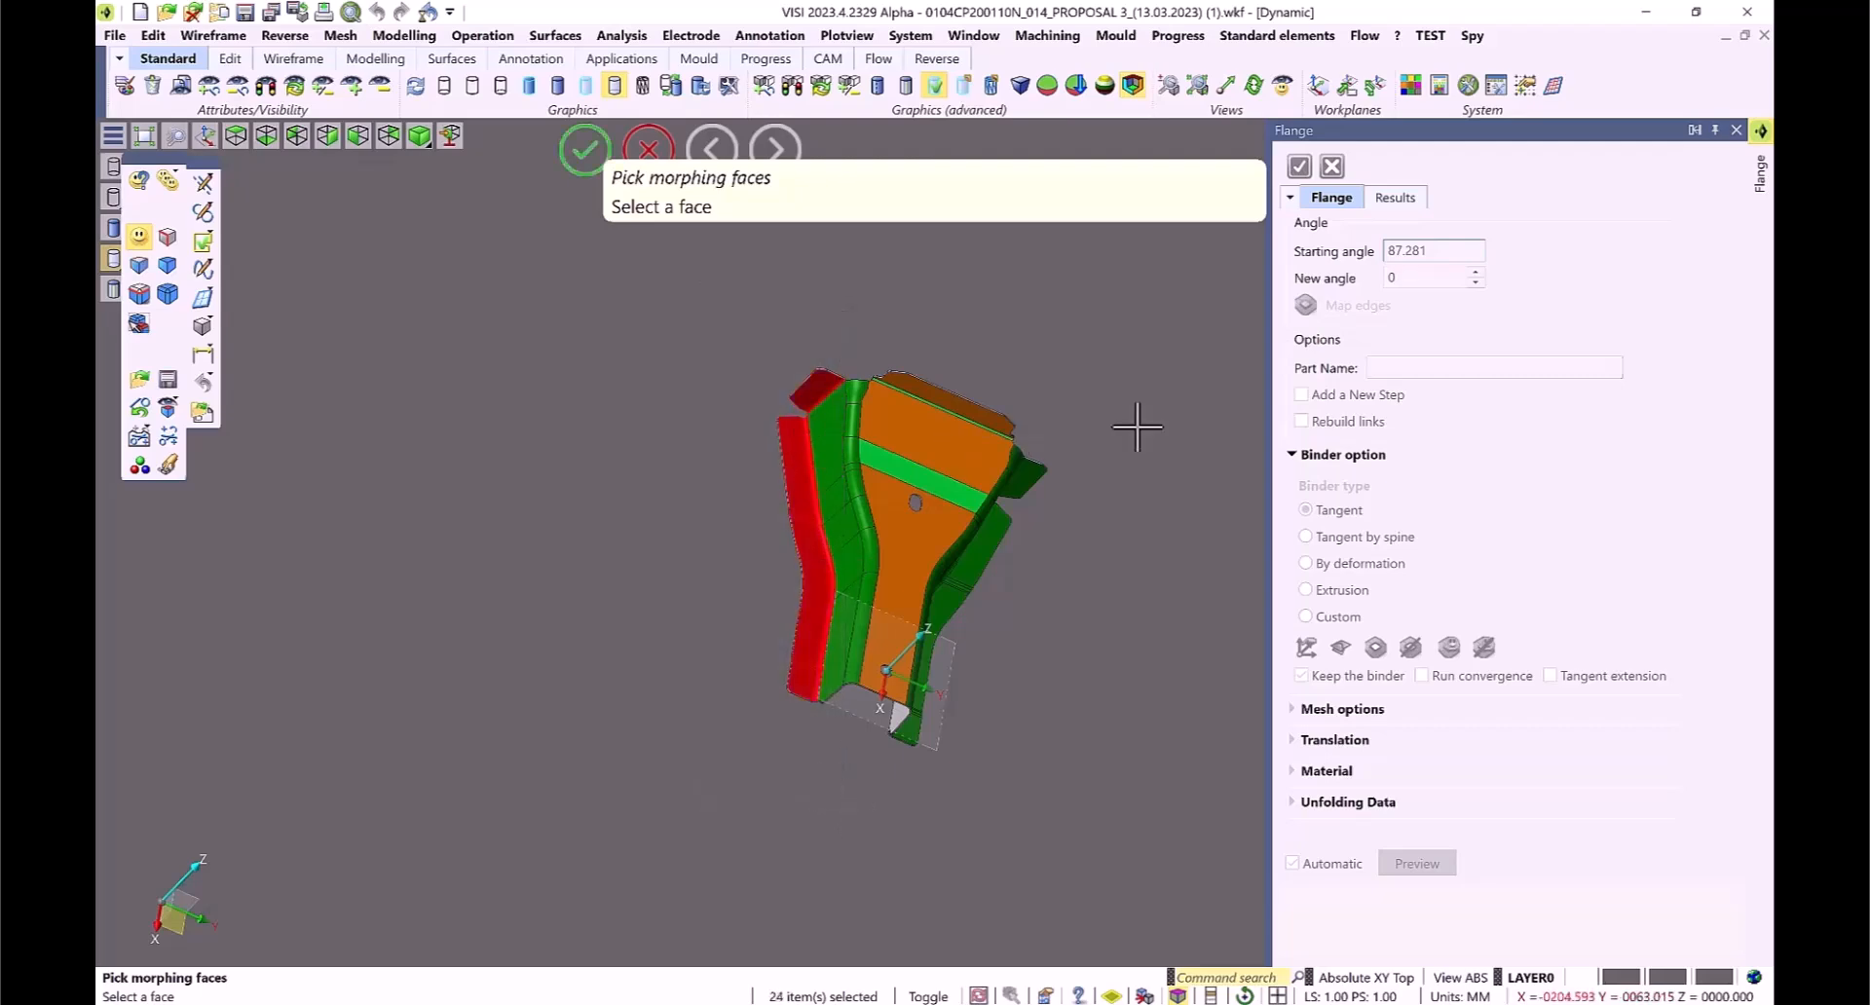
{"action": "right_click", "coordinate": [1028, 436]}
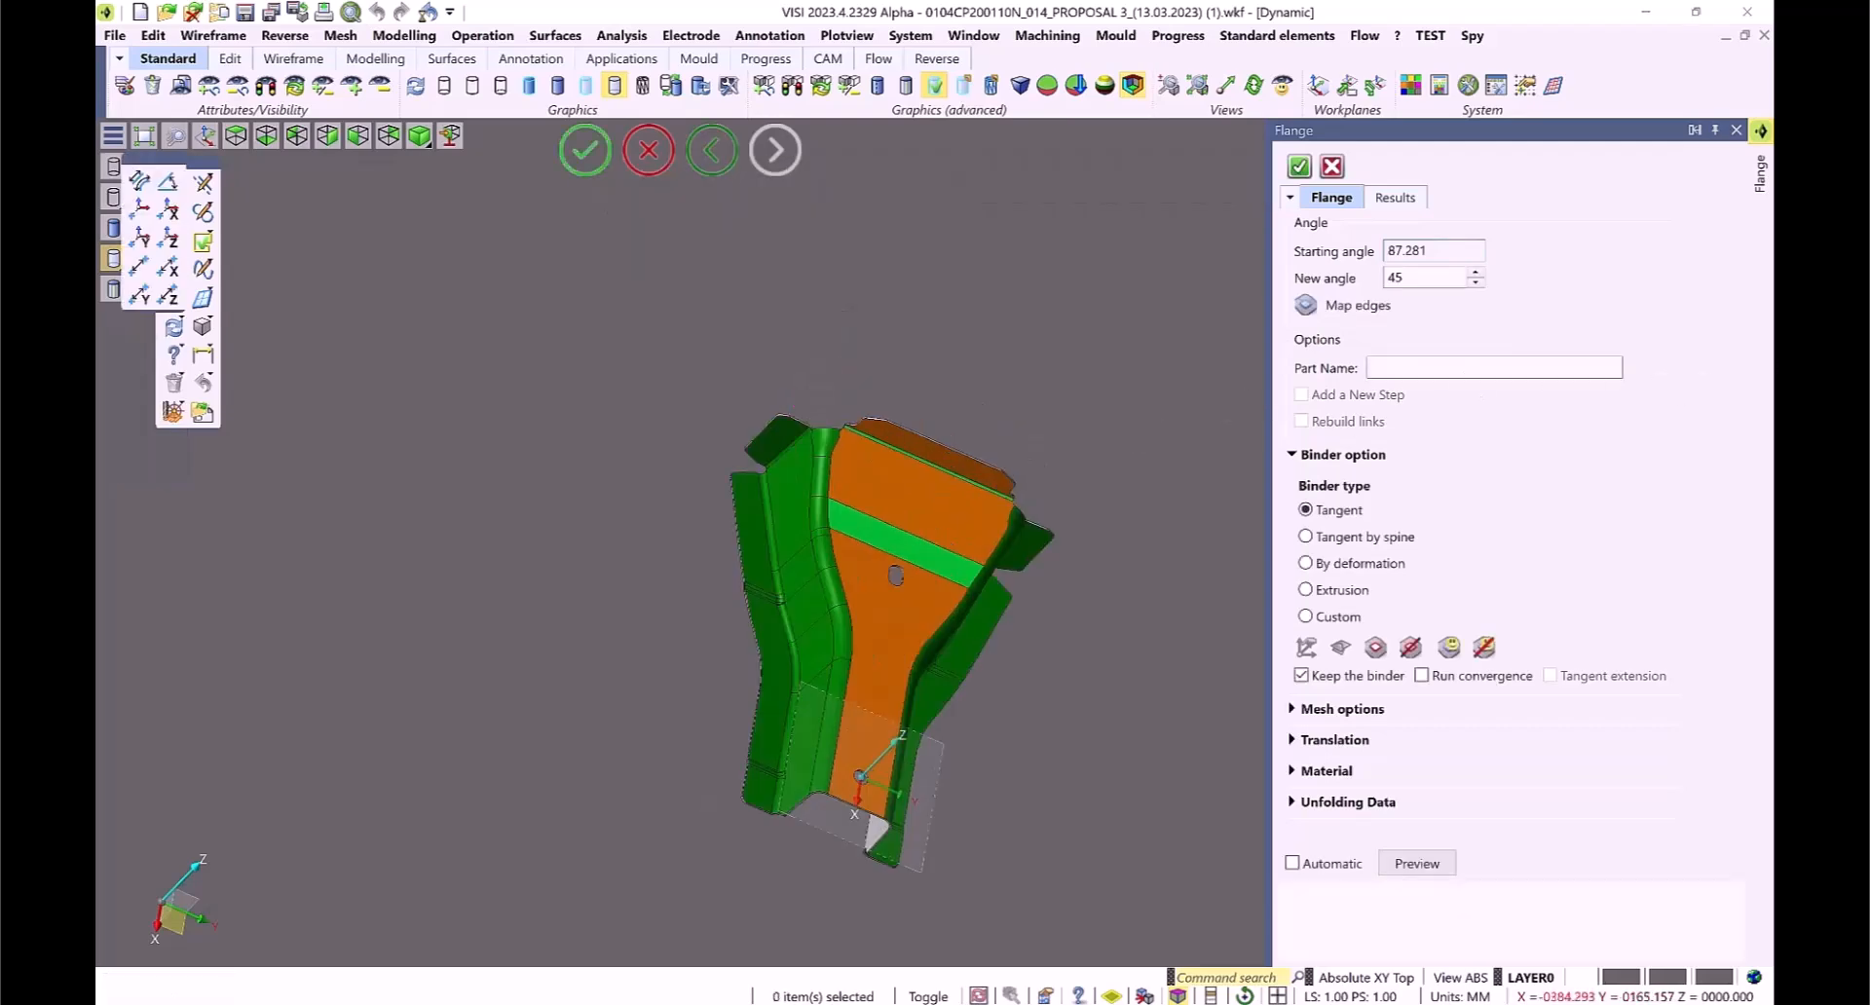
{"action": "left_click", "coordinate": [1424, 864]}
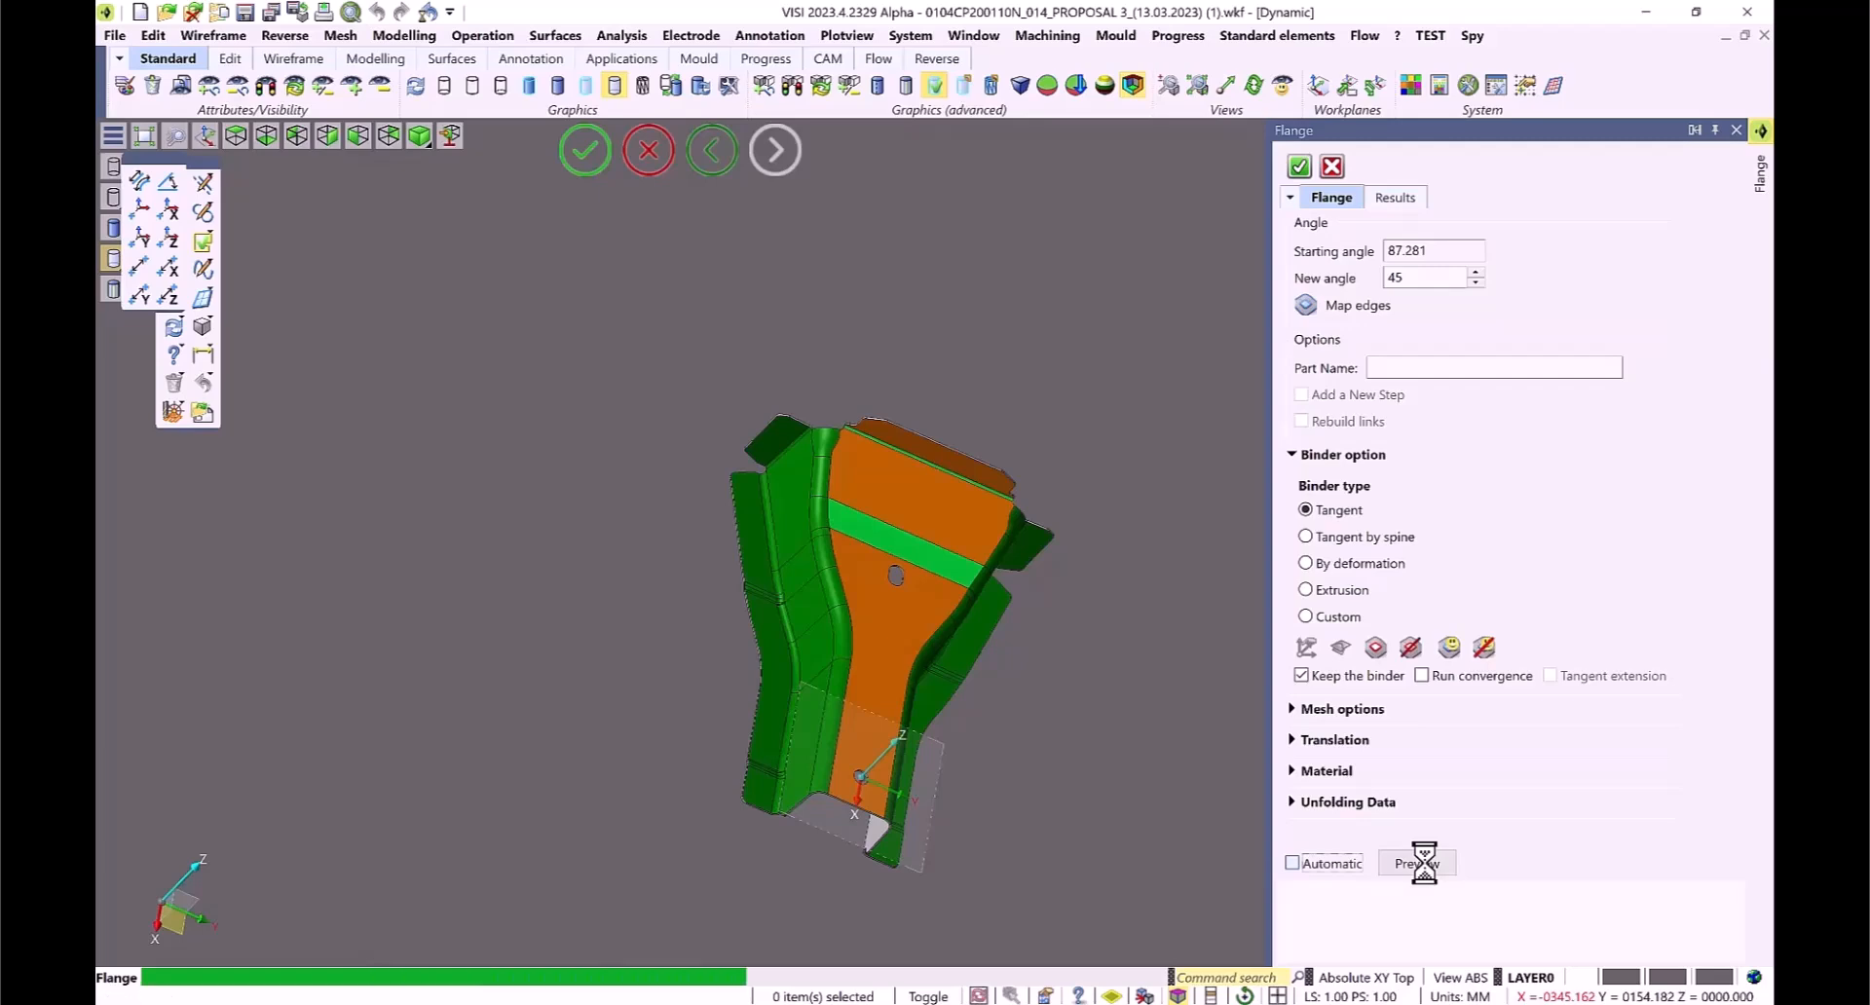
{"action": "left_click", "coordinate": [1299, 175]}
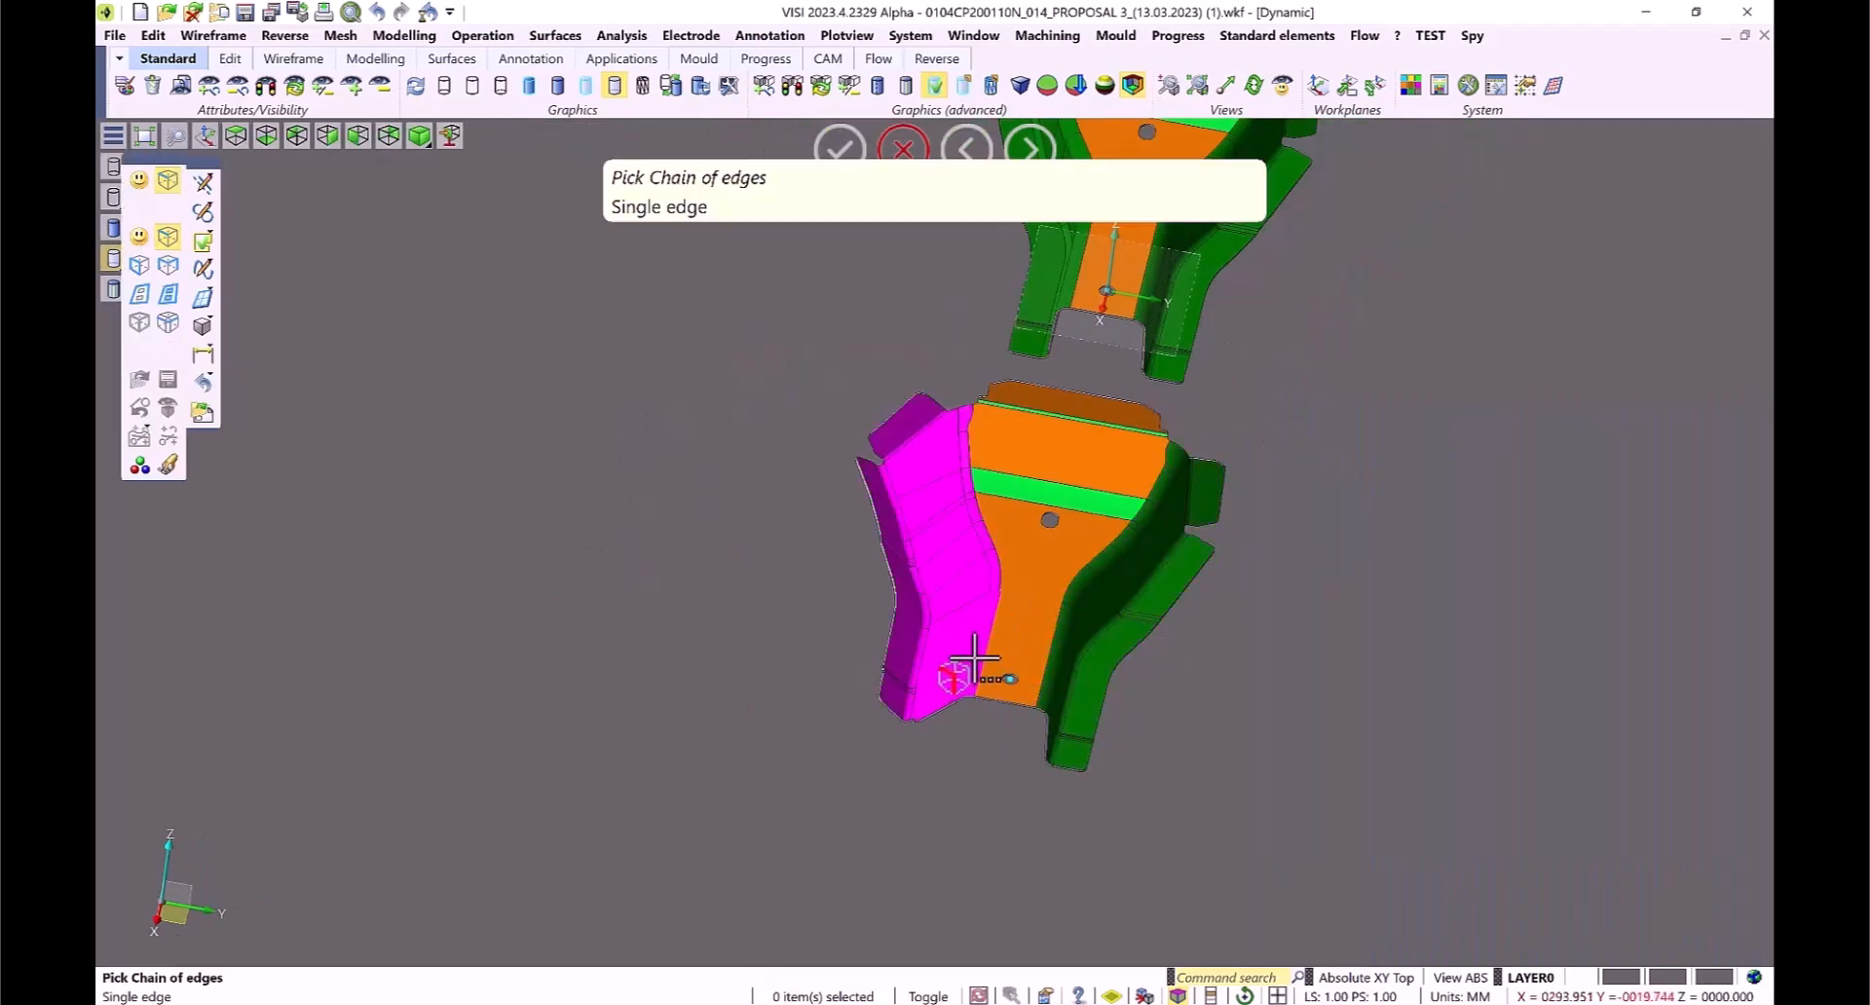
Step: Preview unfolding the side flange of the 45° stage to angle 0, with its end tab as morphing faces
{"action": "left_click", "coordinate": [974, 659]}
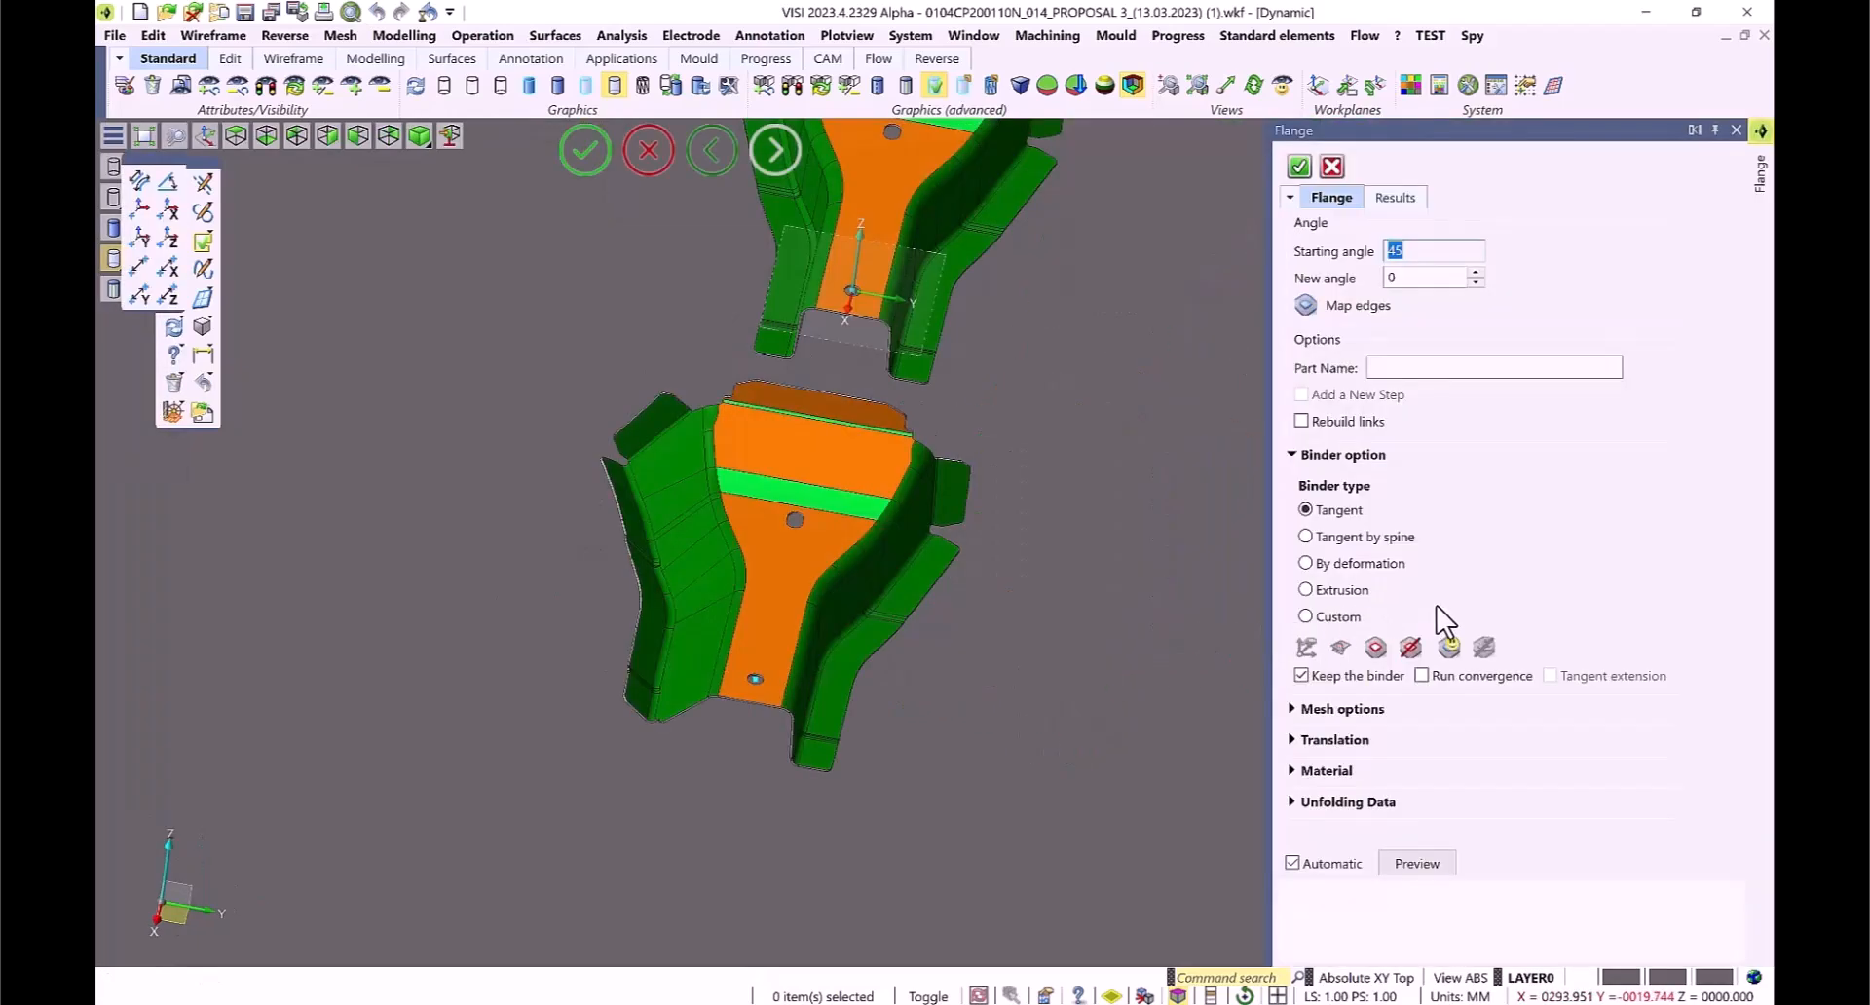
{"action": "left_click", "coordinate": [1449, 647]}
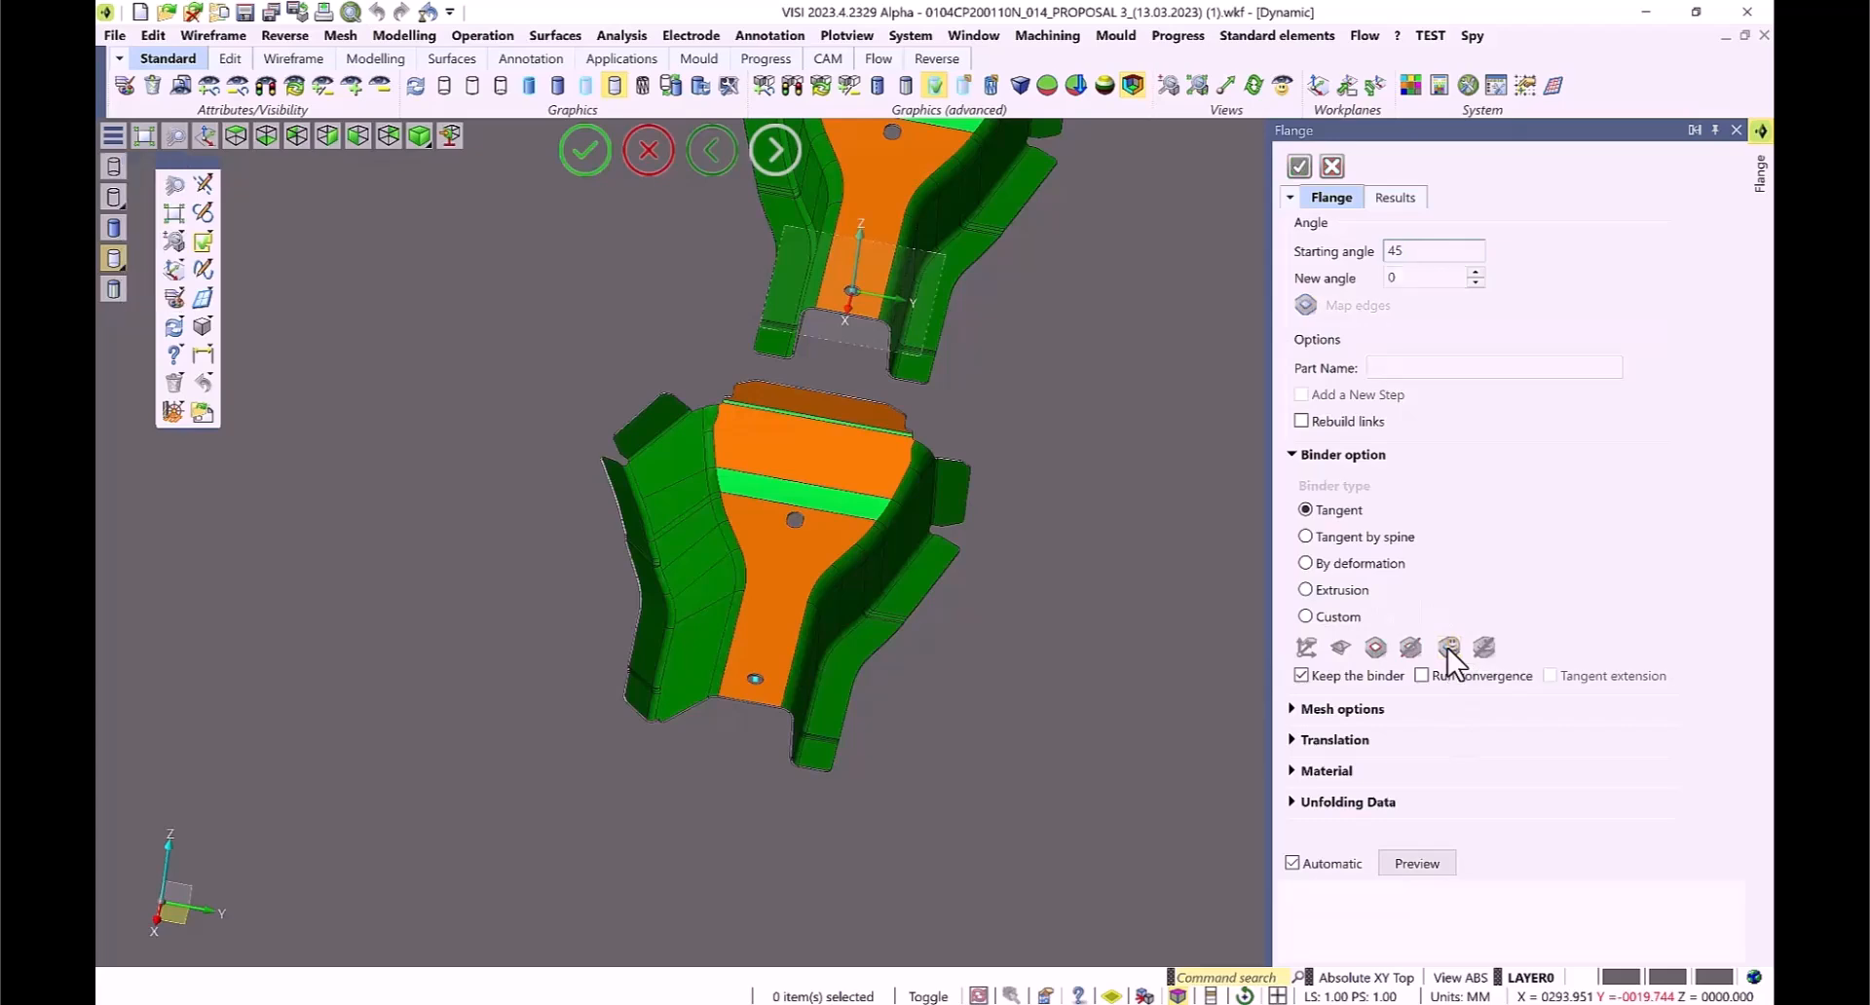
{"action": "left_click_drag", "start_coordinate": [523, 334], "coordinate": [700, 794]}
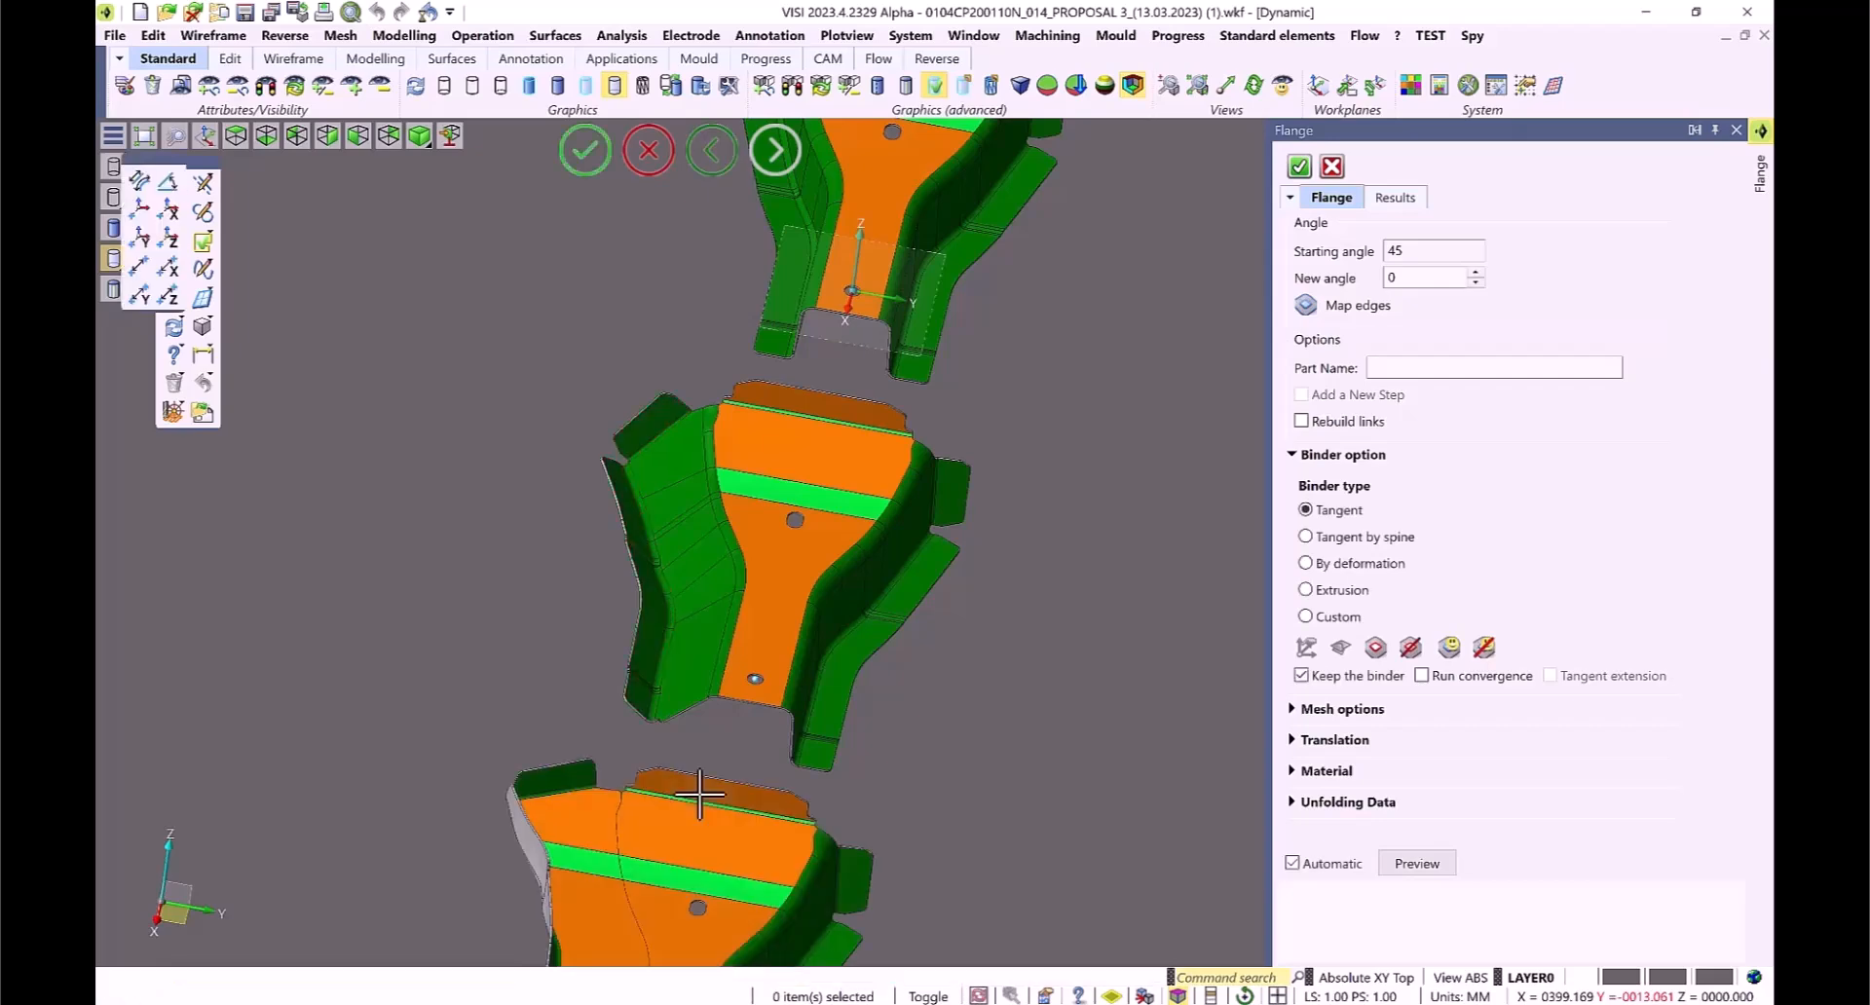
{"action": "middle_click_drag", "start_coordinate": [1134, 564], "coordinate": [1156, 477]}
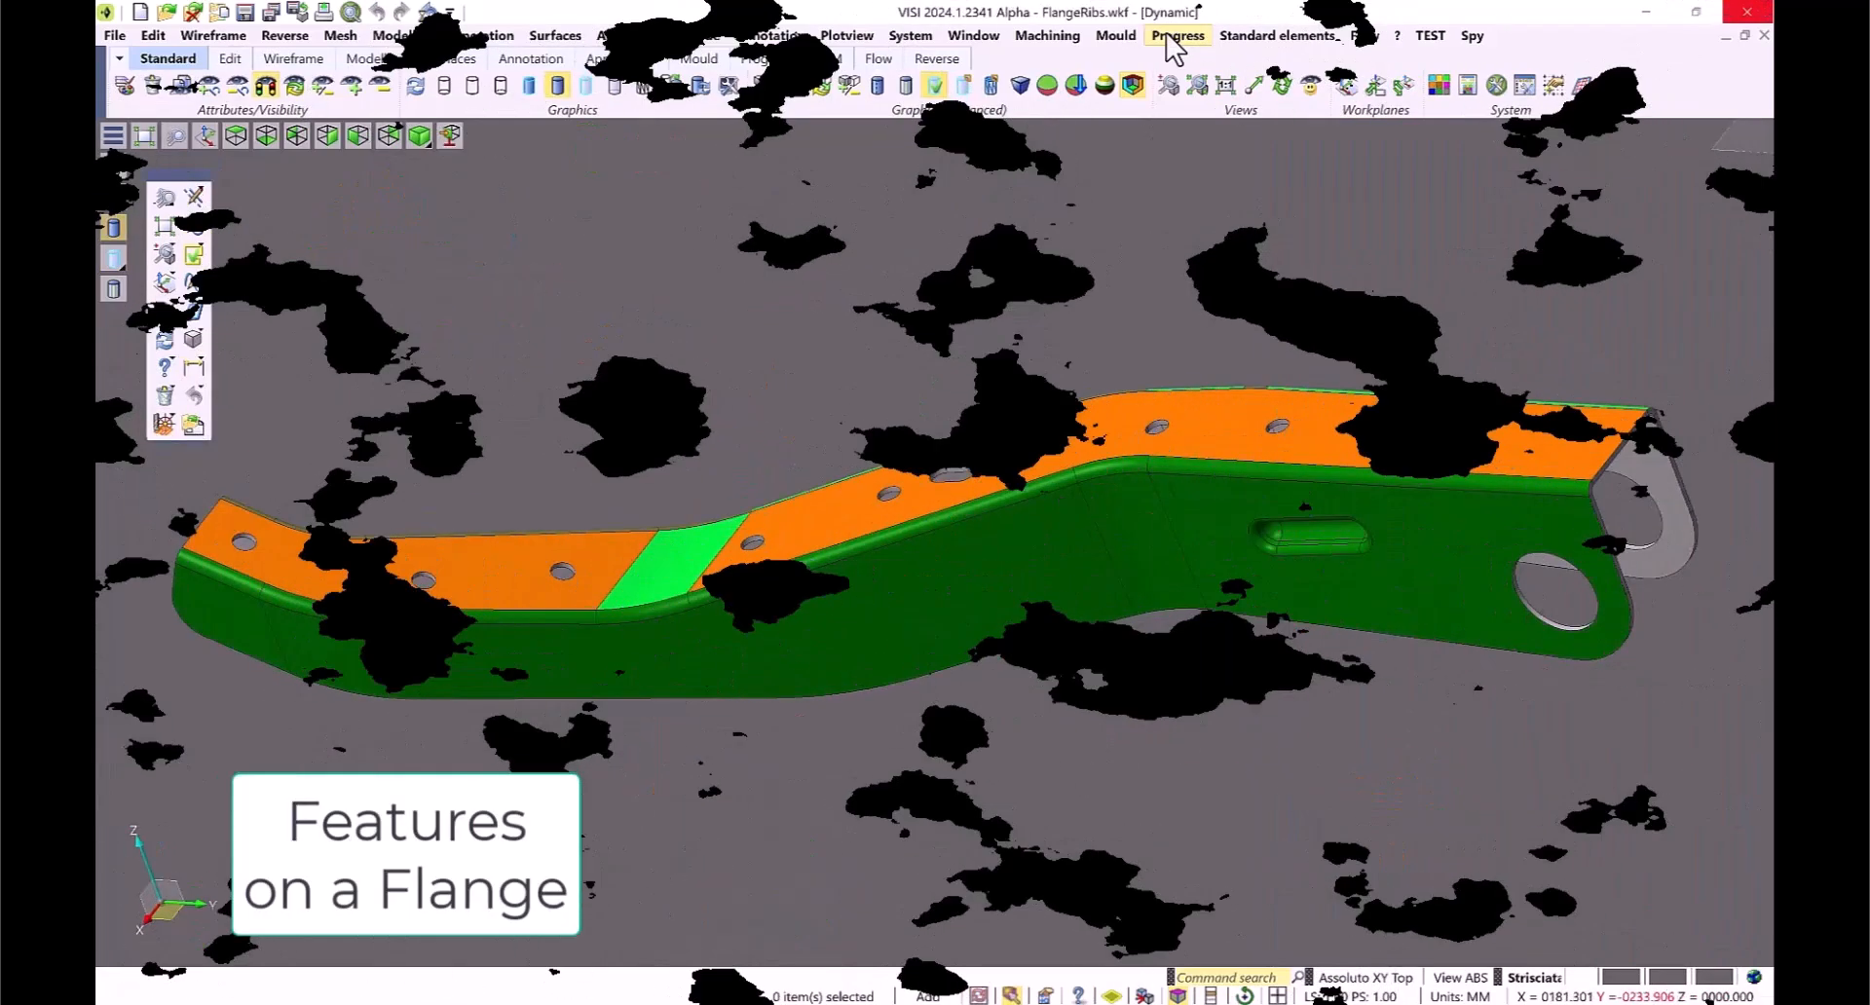
Step: In the FlangeRibs part, assign the slot-shaped rib on the side flange as a feature by editing its analysed faces
{"action": "left_click", "coordinate": [1177, 35]}
{"action": "mouse_move", "coordinate": [1152, 92]}
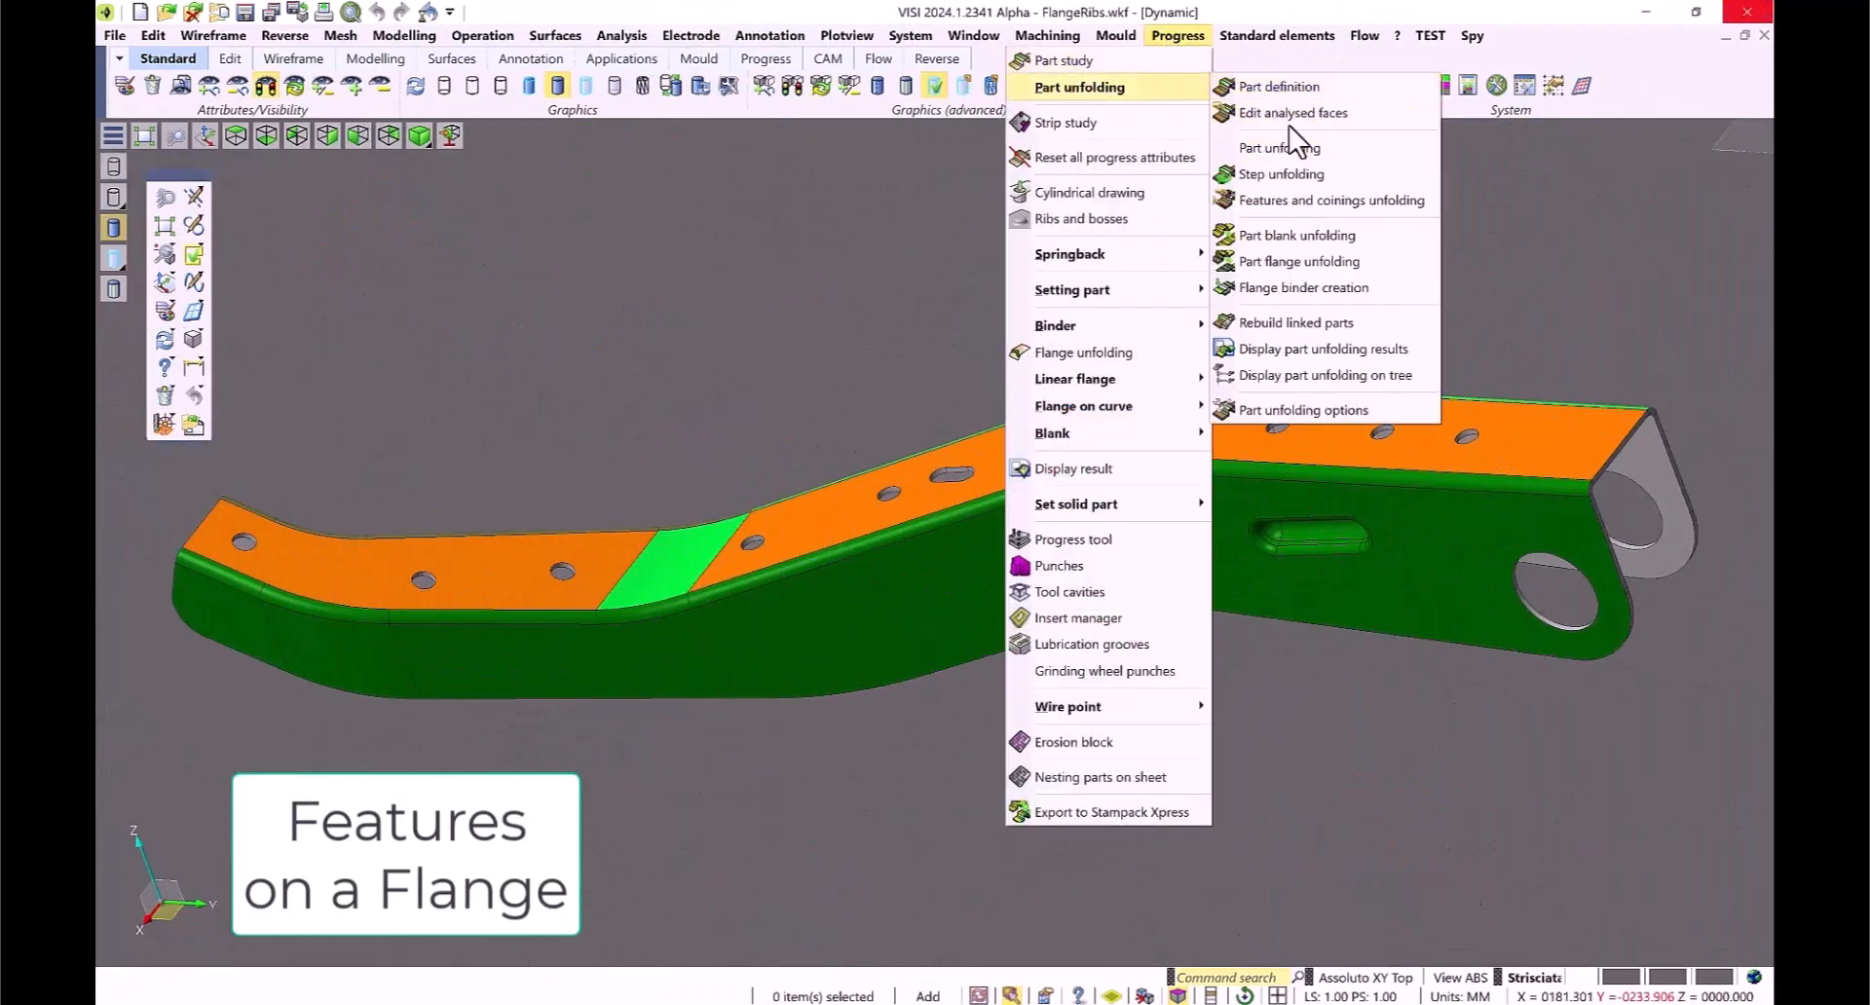
{"action": "left_click", "coordinate": [1305, 153]}
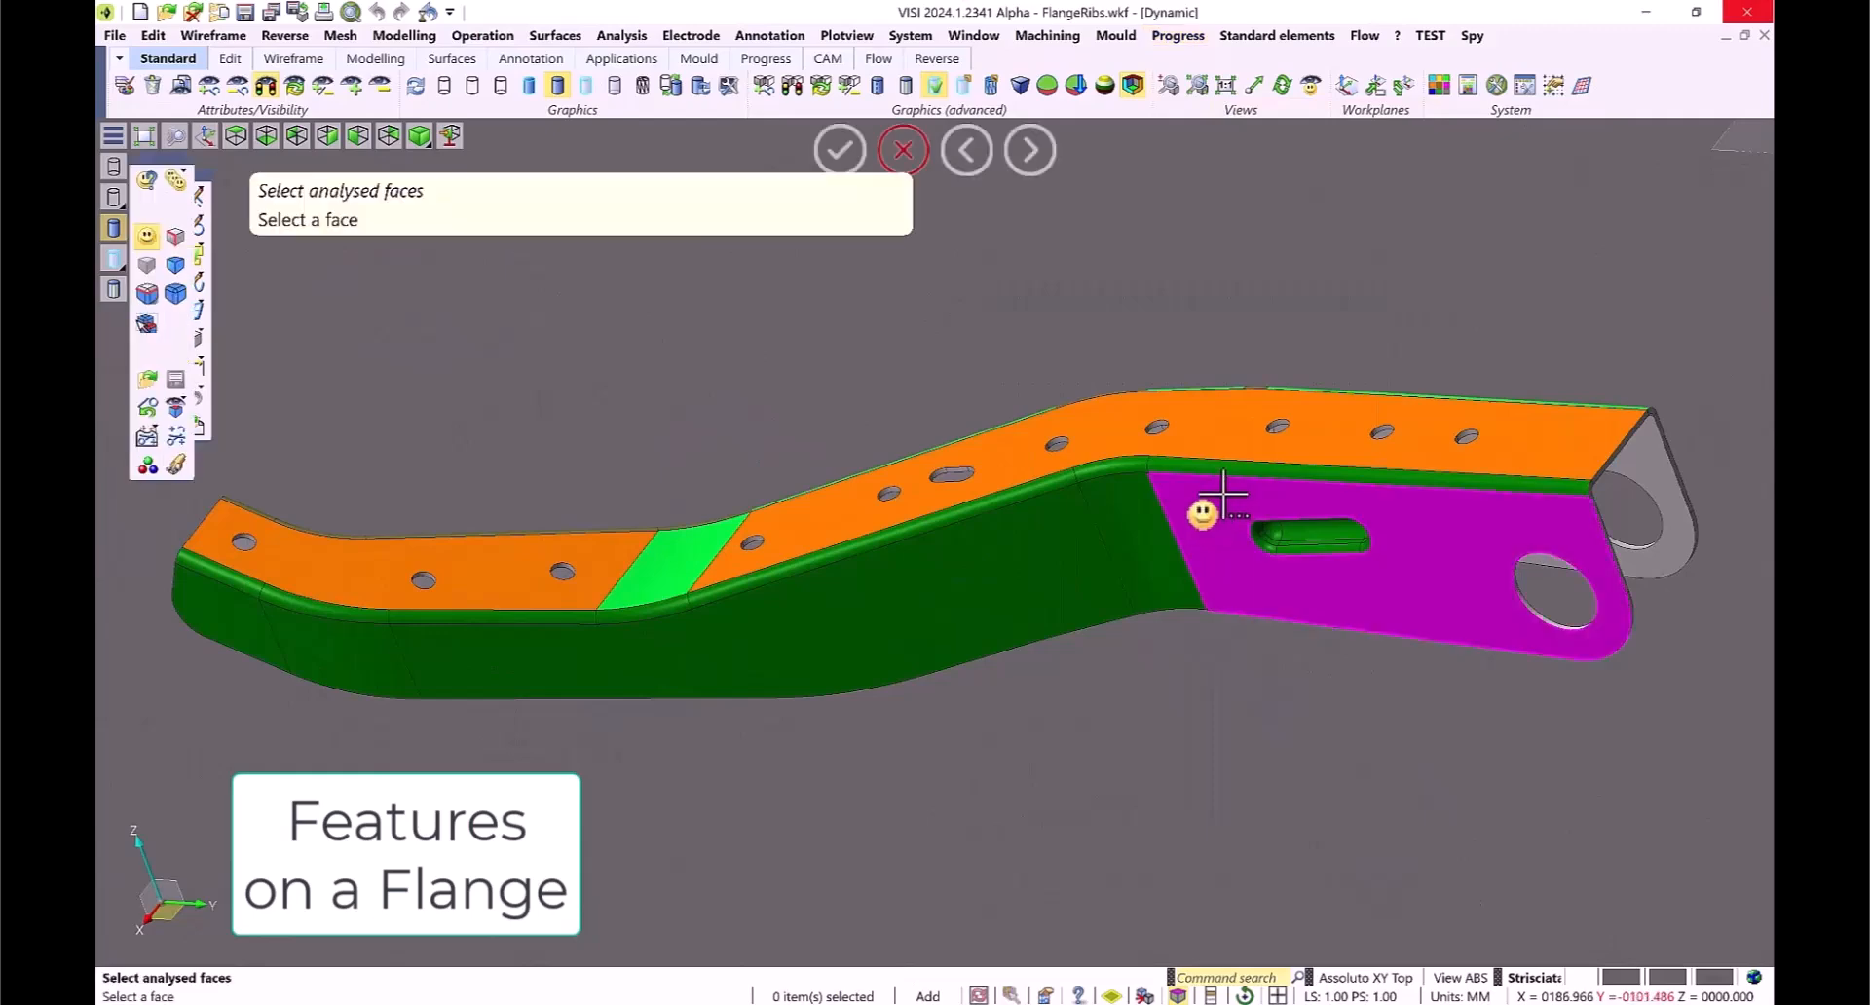
{"action": "left_click", "coordinate": [1372, 579]}
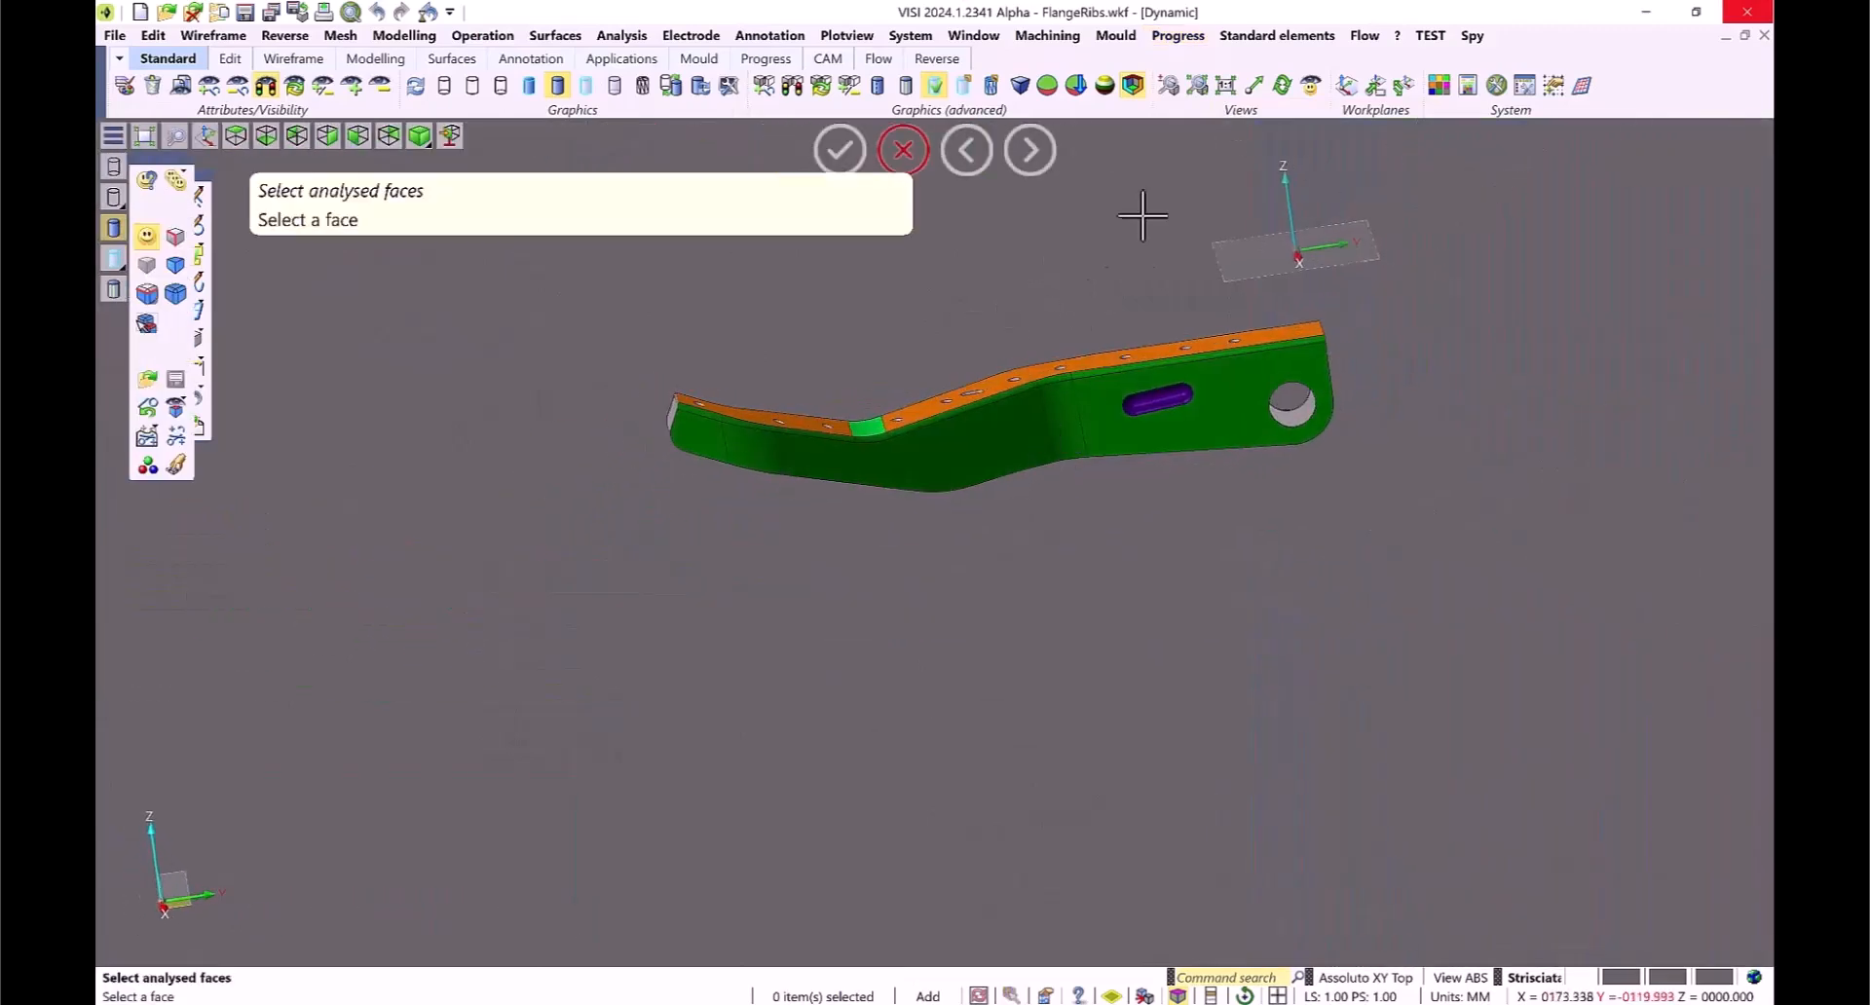
{"action": "key", "text": "Escape"}
Step: Unfold the ribbed side flange to angle 45 with Part flange unfolding and Apply thickness, and inspect the rib on the new stage
{"action": "left_click", "coordinate": [1179, 35]}
{"action": "mouse_move", "coordinate": [1189, 251]}
{"action": "left_click", "coordinate": [1292, 259]}
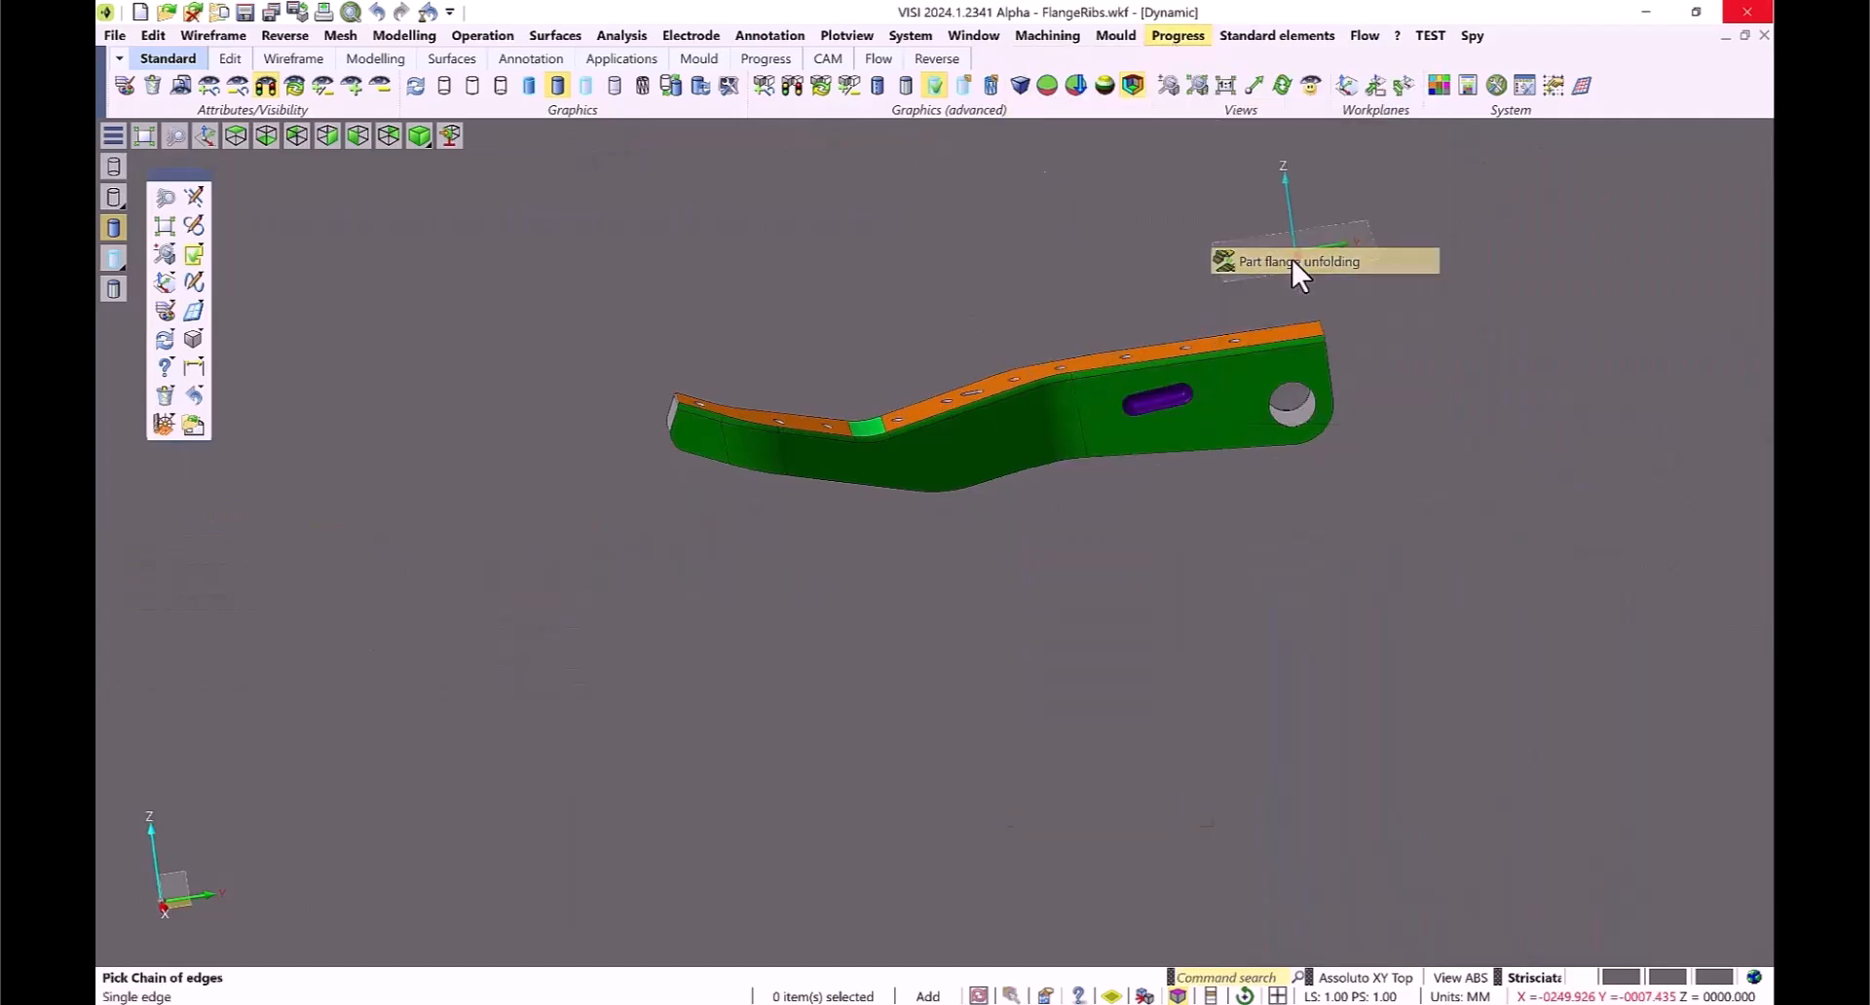
{"action": "left_click", "coordinate": [1223, 358]}
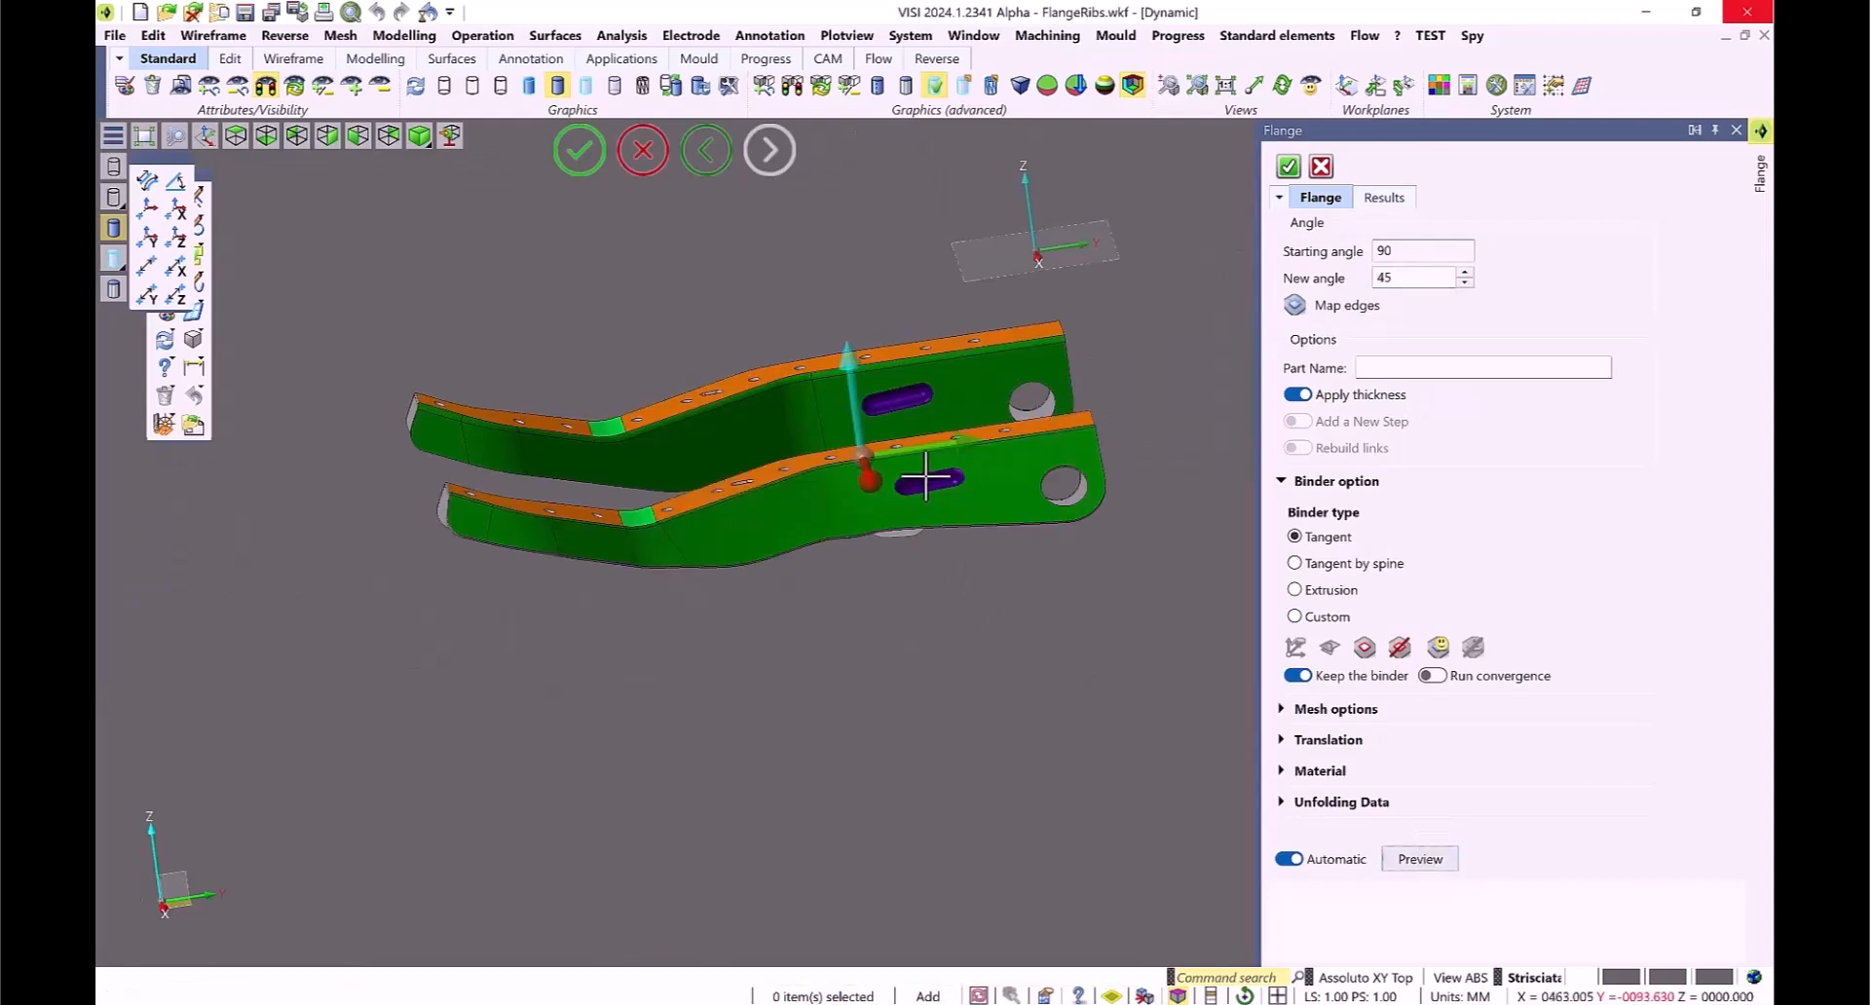
{"action": "scroll", "coordinate": [919, 451], "scroll_direction": "up", "scroll_amount": 5}
{"action": "scroll", "coordinate": [976, 555], "scroll_direction": "up", "scroll_amount": 5}
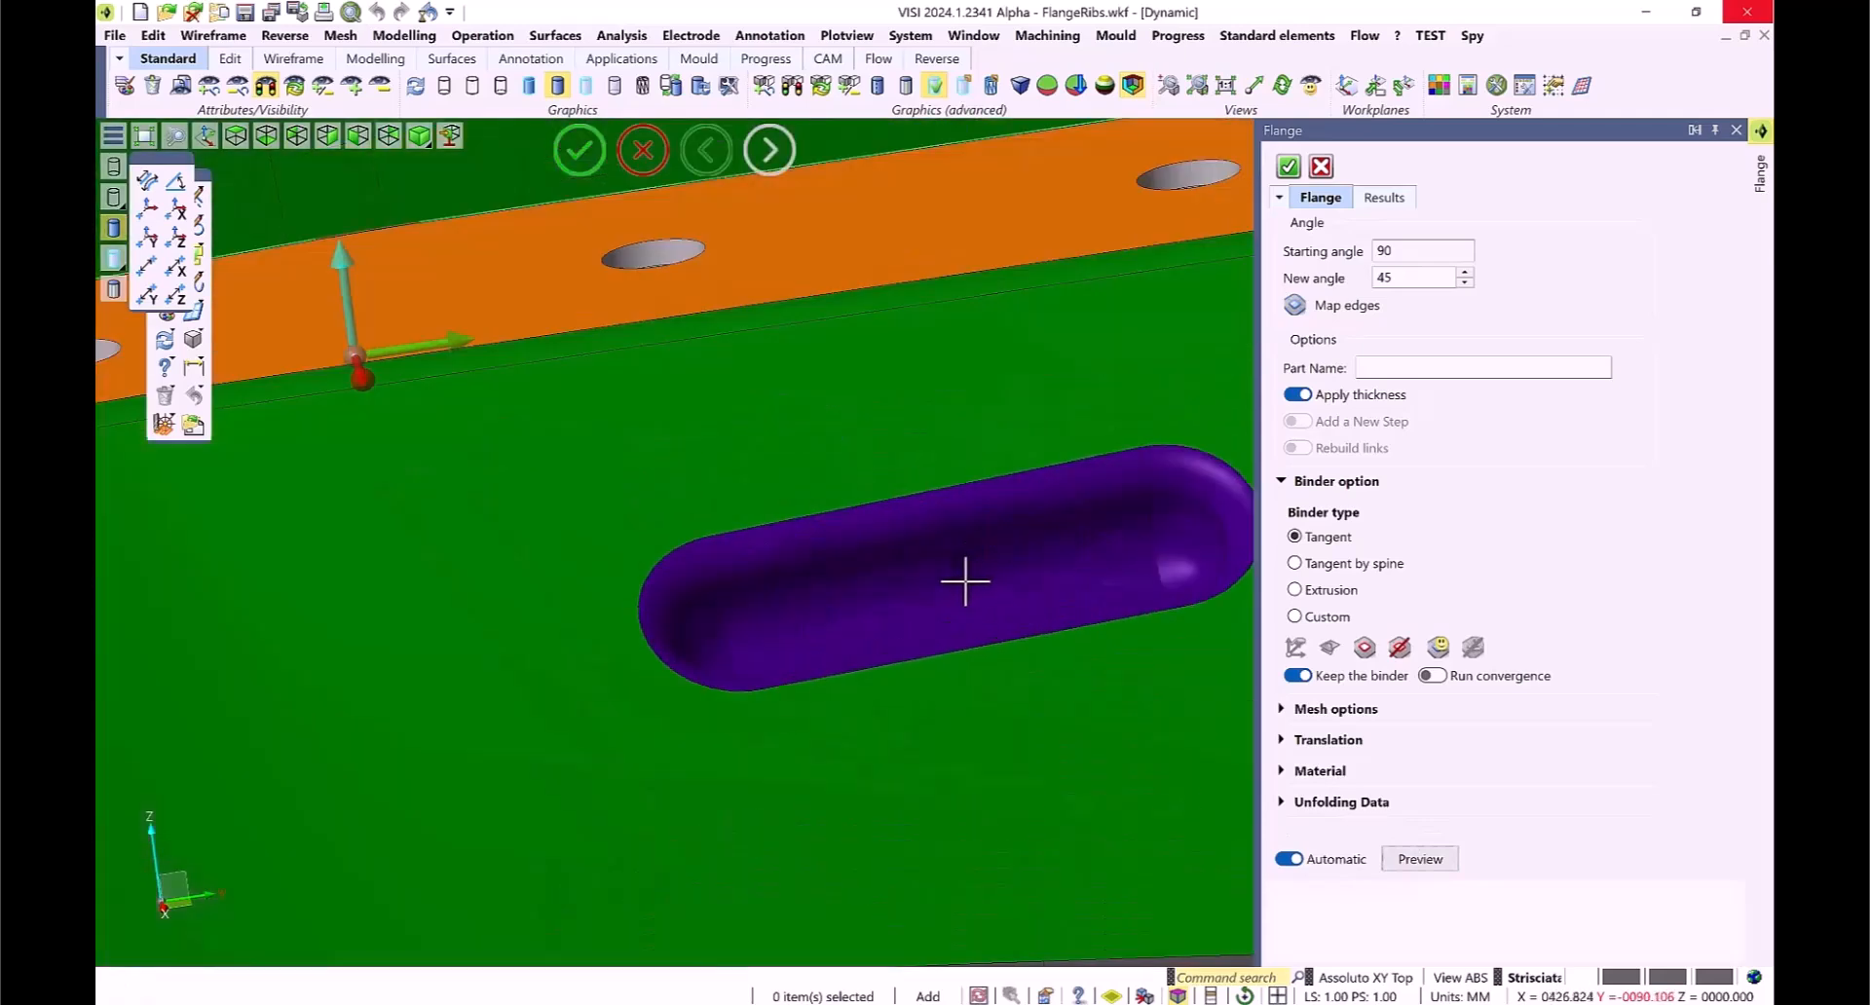
{"action": "scroll", "coordinate": [906, 572], "scroll_direction": "down", "scroll_amount": 2}
{"action": "scroll", "coordinate": [906, 572], "scroll_direction": "down", "scroll_amount": 3}
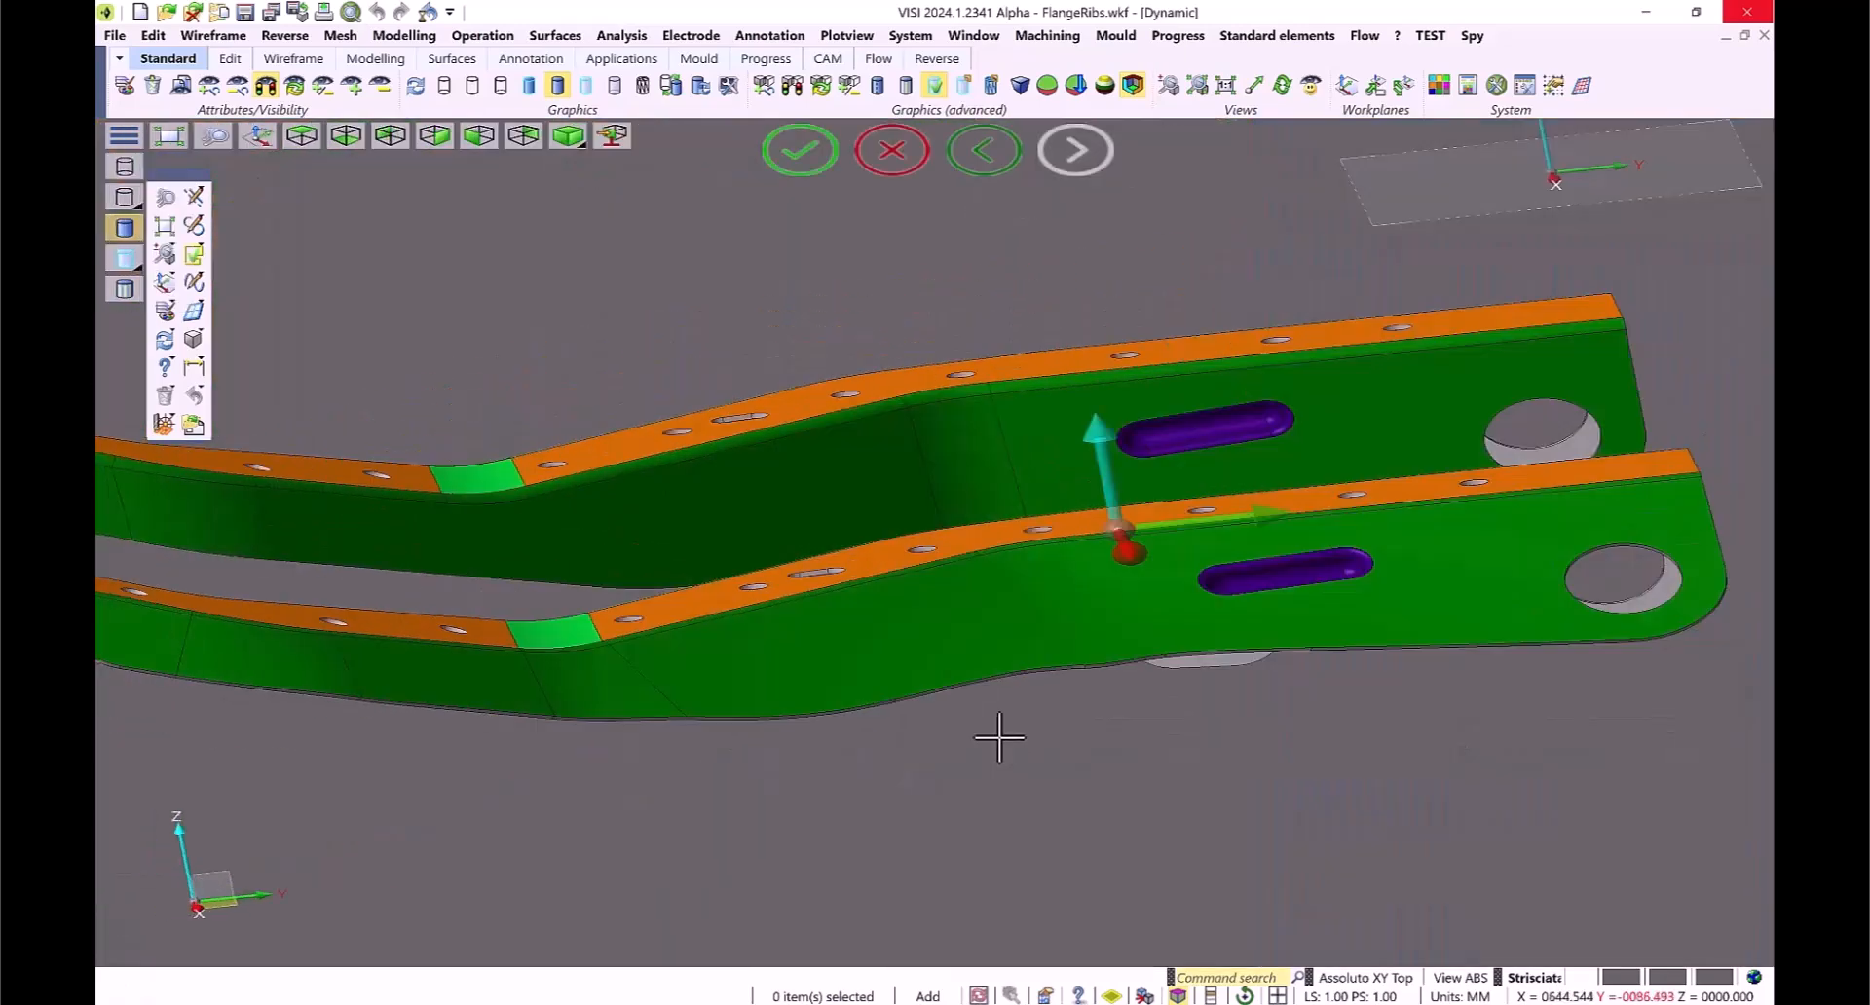
Step: Unfold the ribbed flange of the 45° stage to angle 0 with Apply thickness and a tangent binder
{"action": "left_click", "coordinate": [1248, 507]}
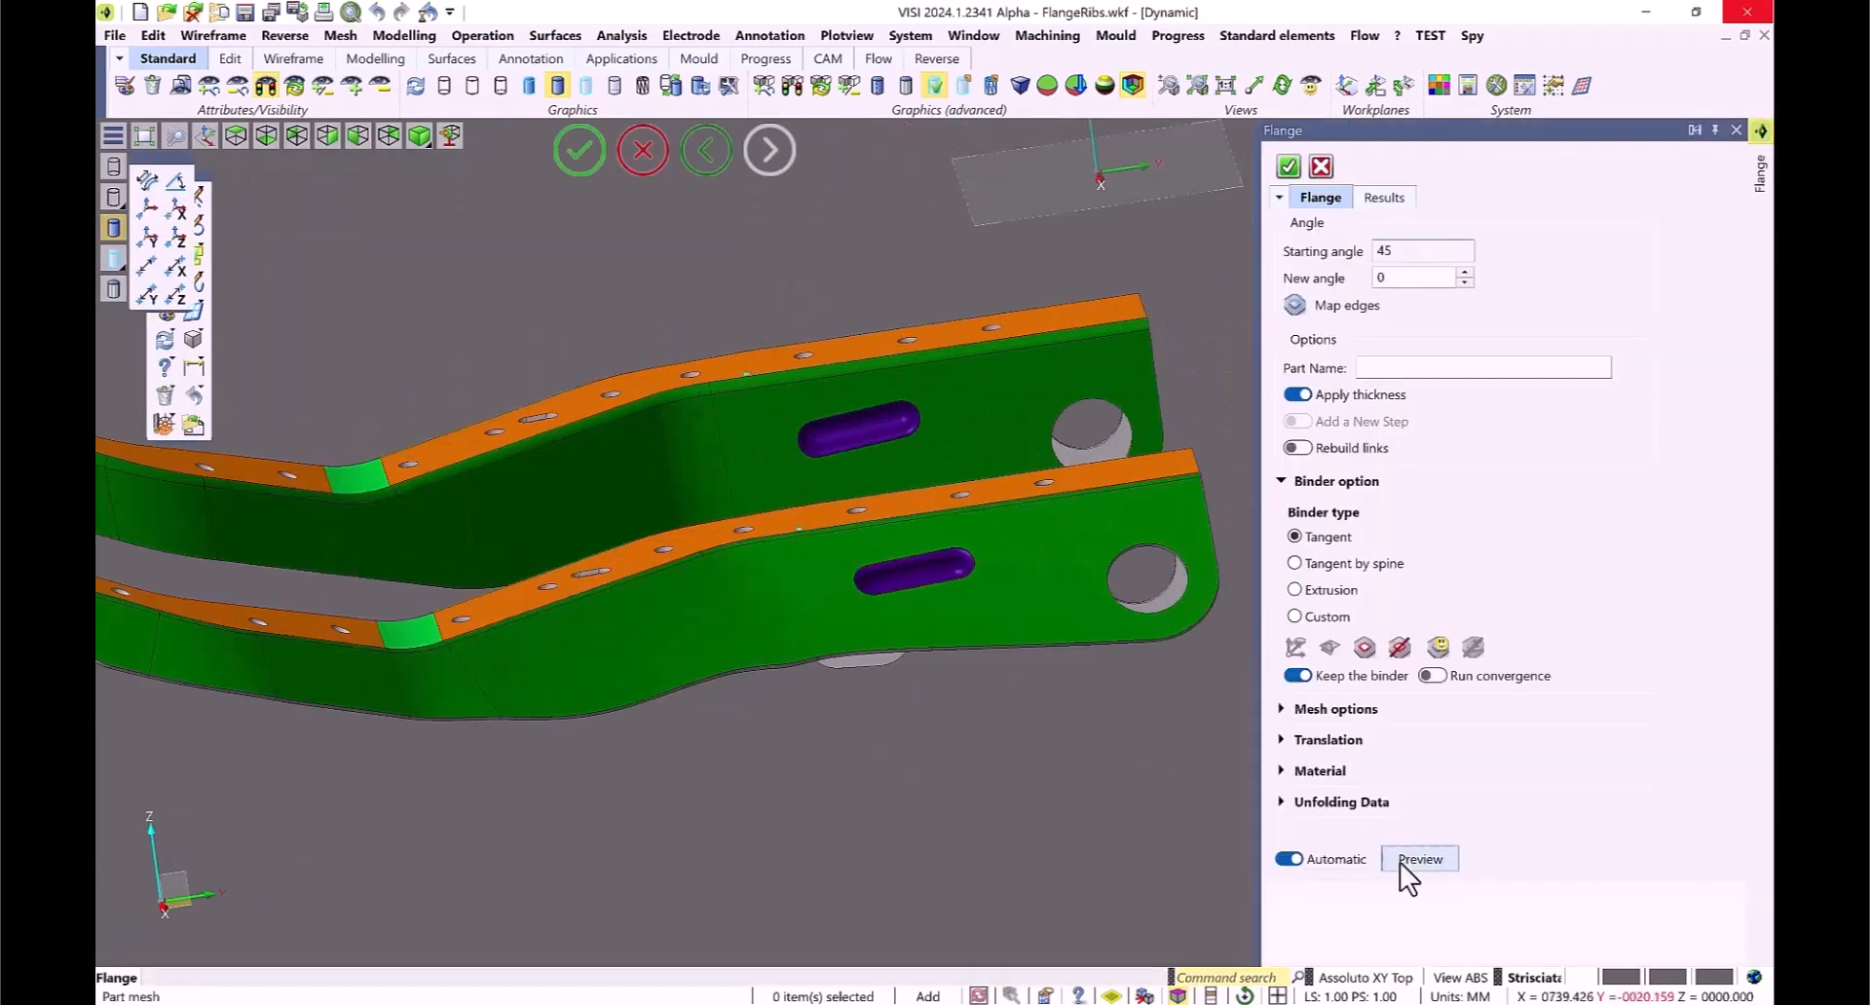
{"action": "left_click", "coordinate": [1400, 860]}
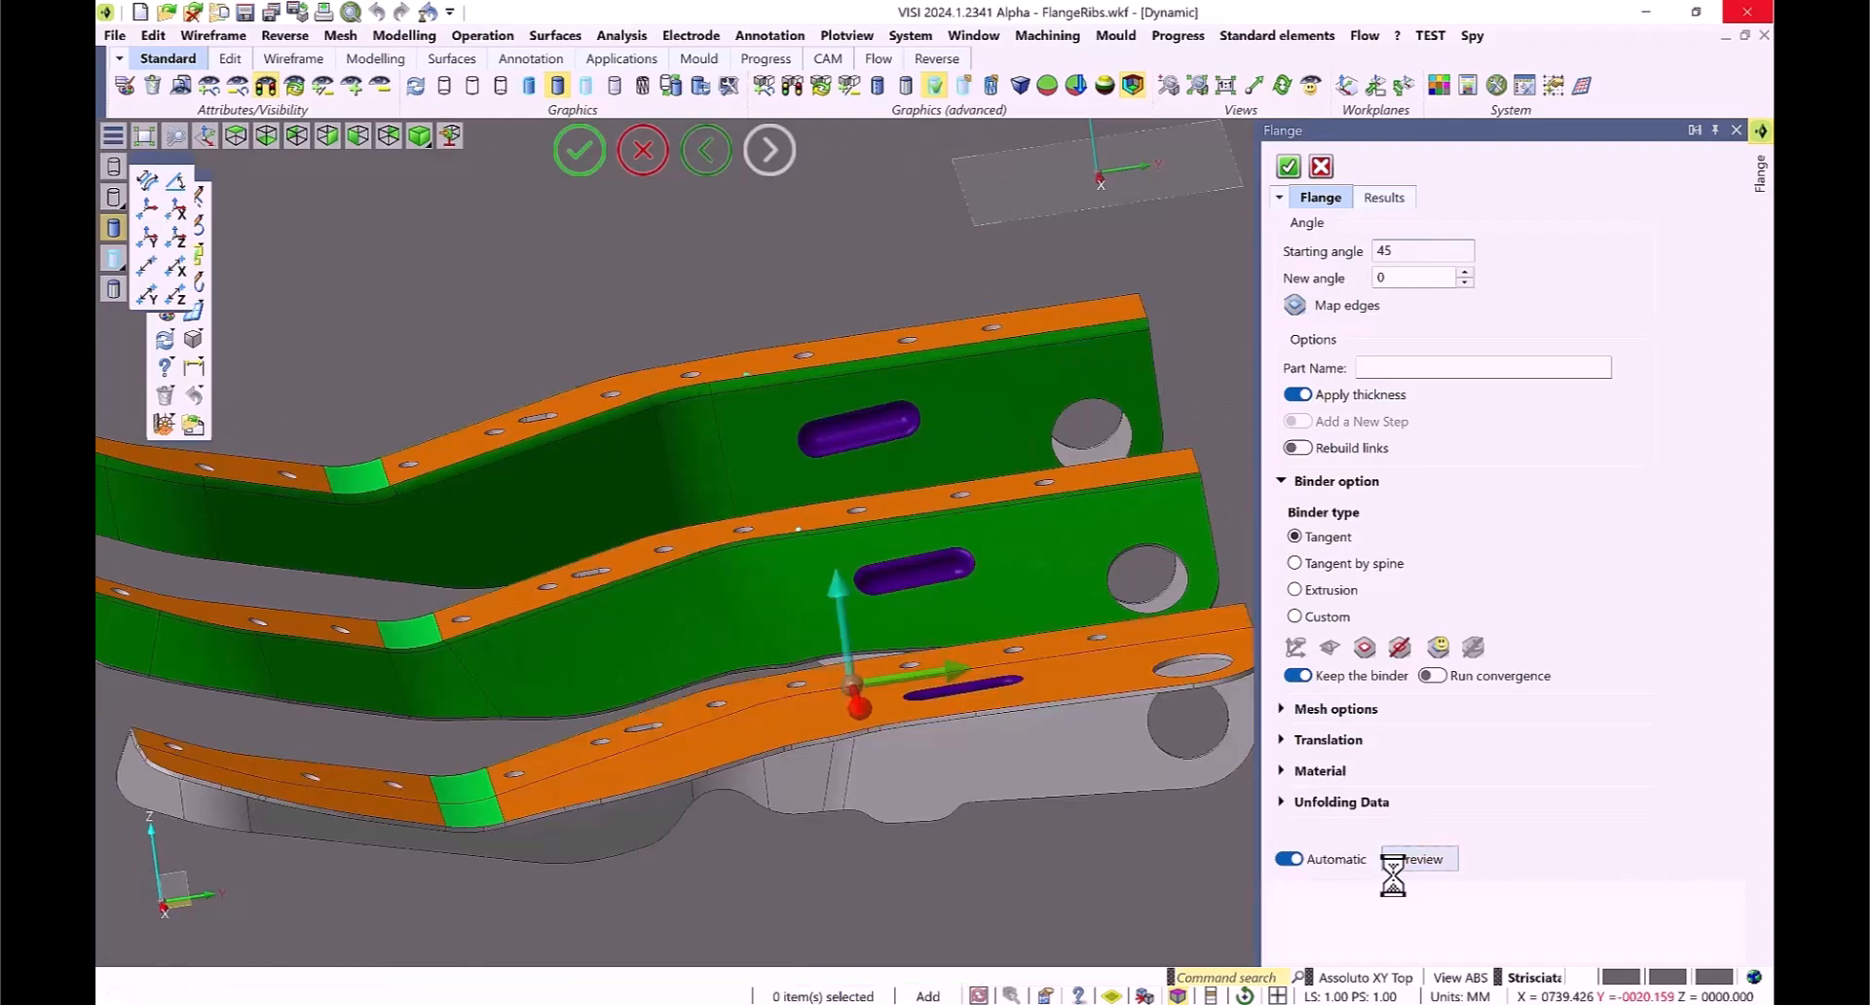
{"action": "scroll", "coordinate": [1048, 687], "scroll_direction": "down", "scroll_amount": 4}
{"action": "left_click", "coordinate": [1287, 167]}
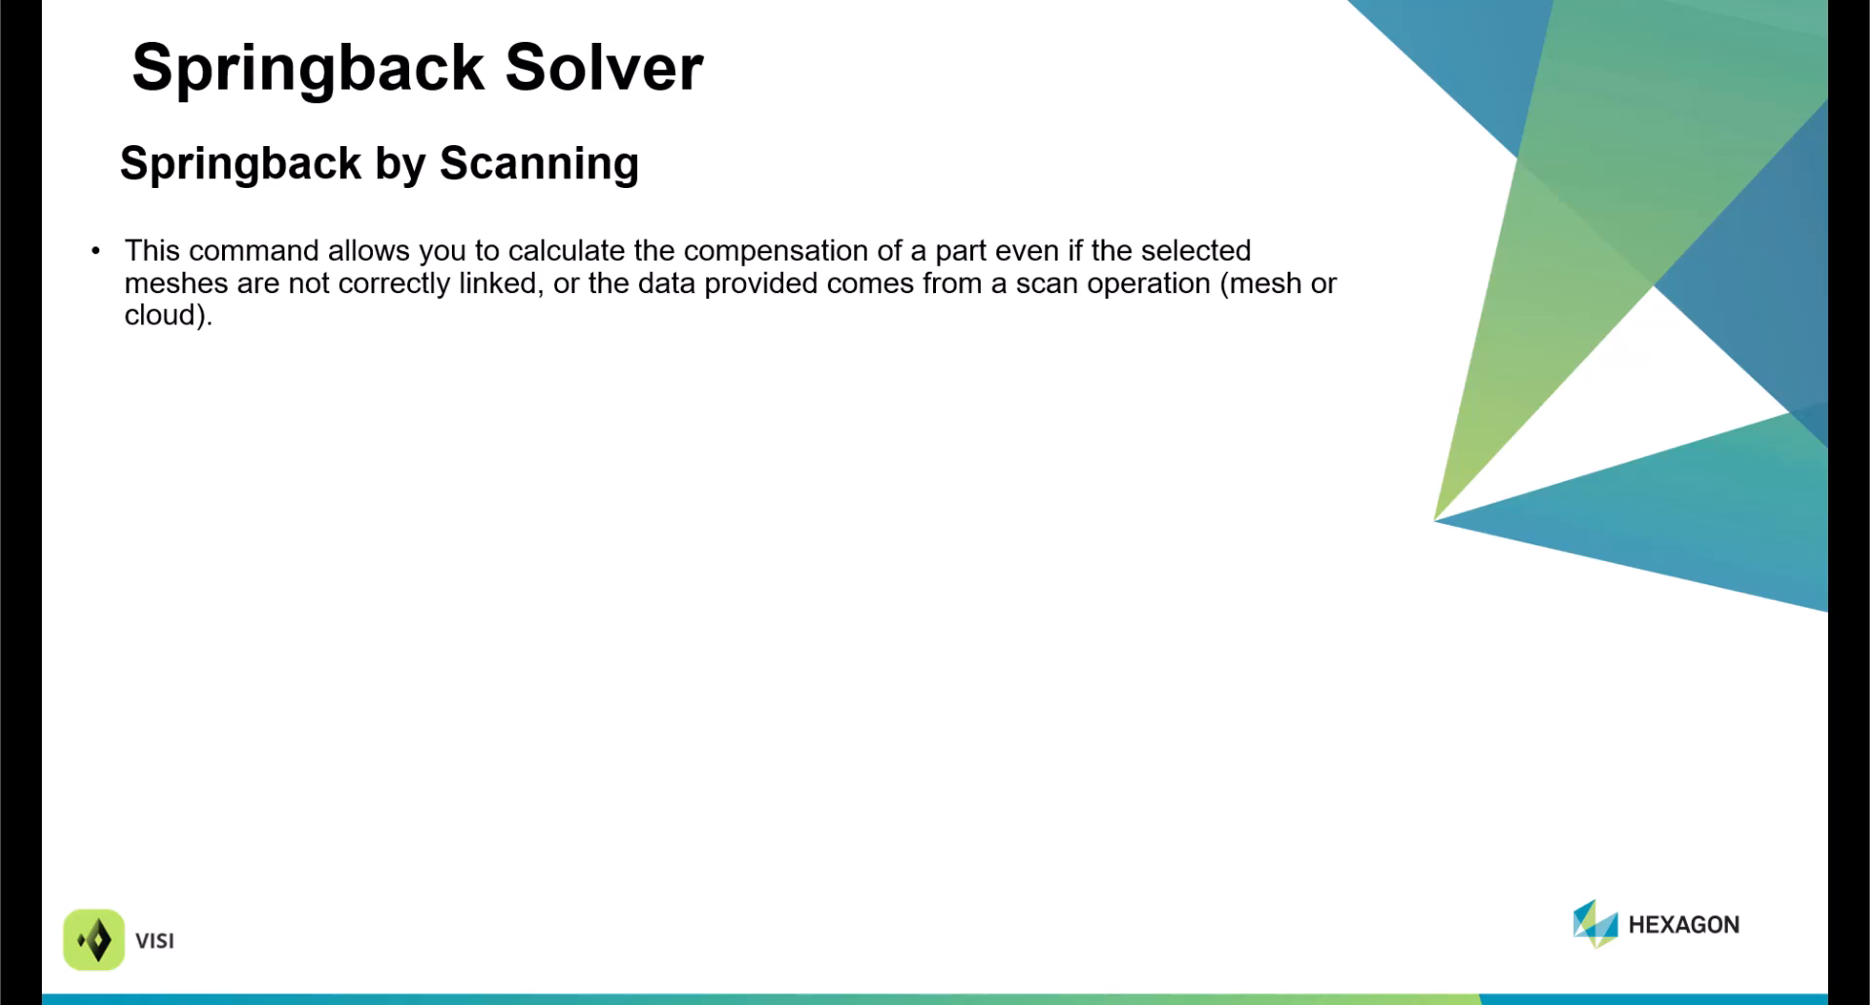
{"action": "key", "text": "Right"}
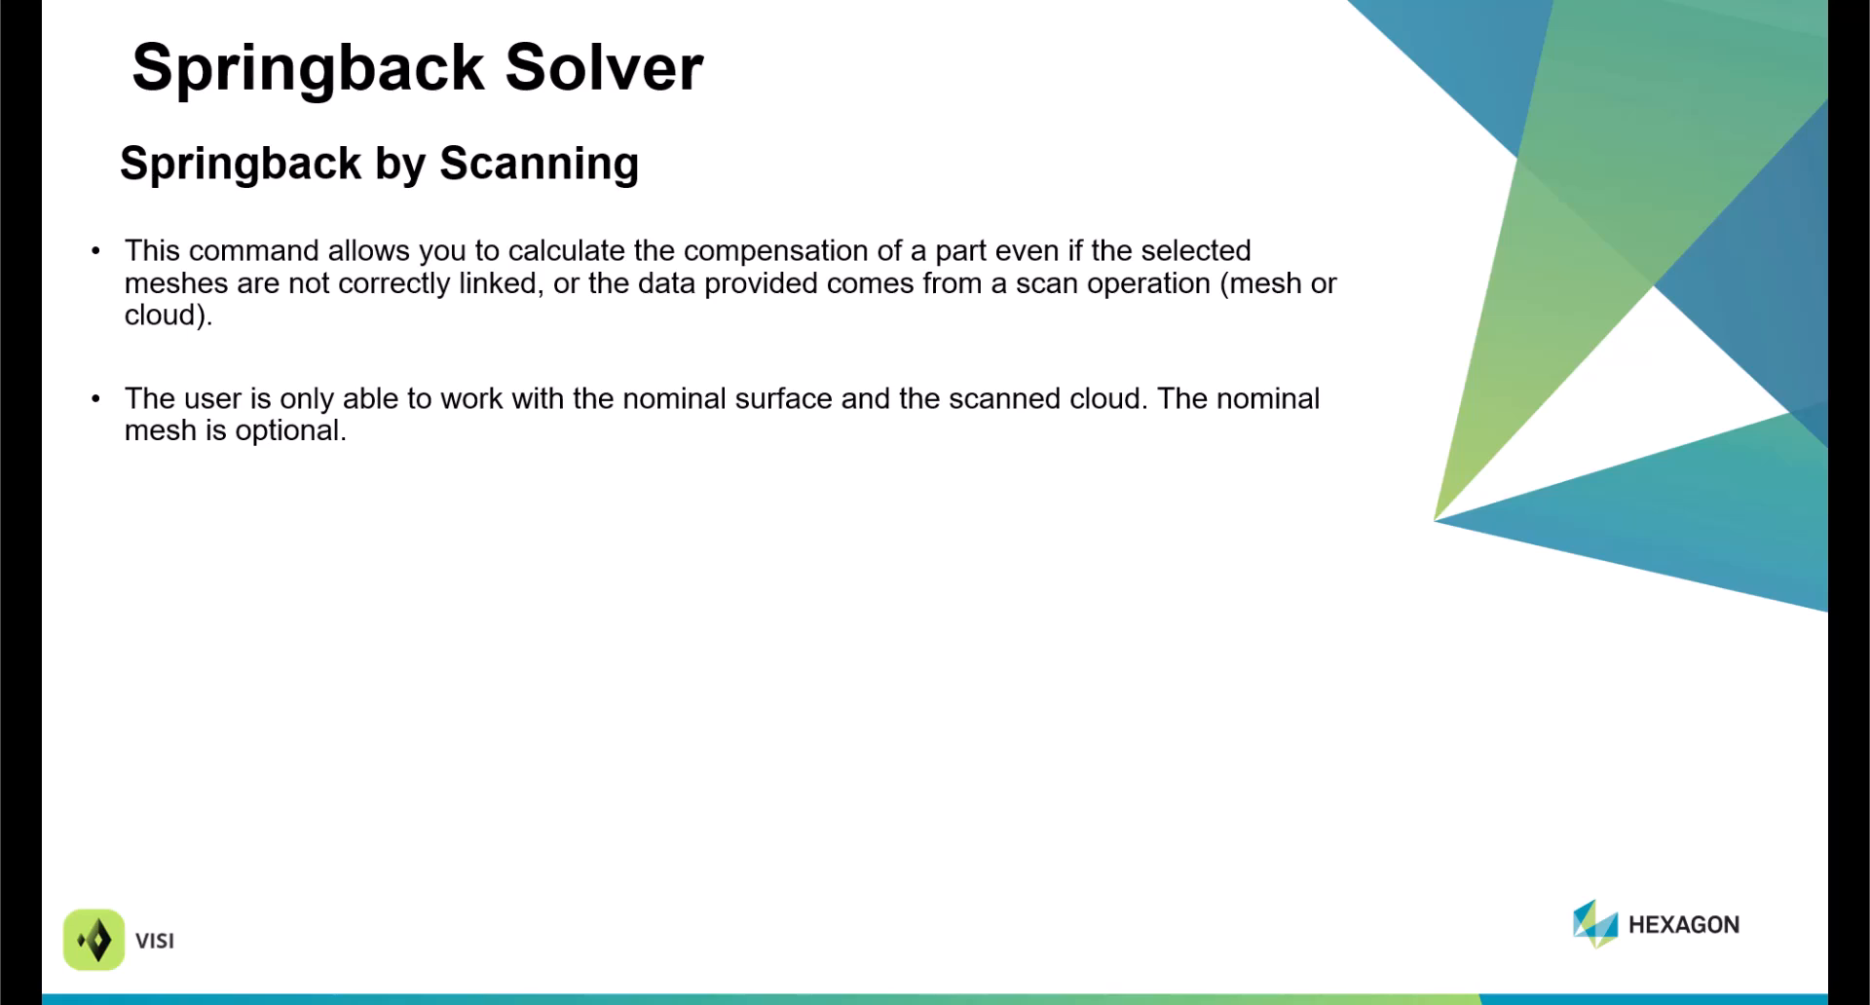
{"action": "key", "text": "Right"}
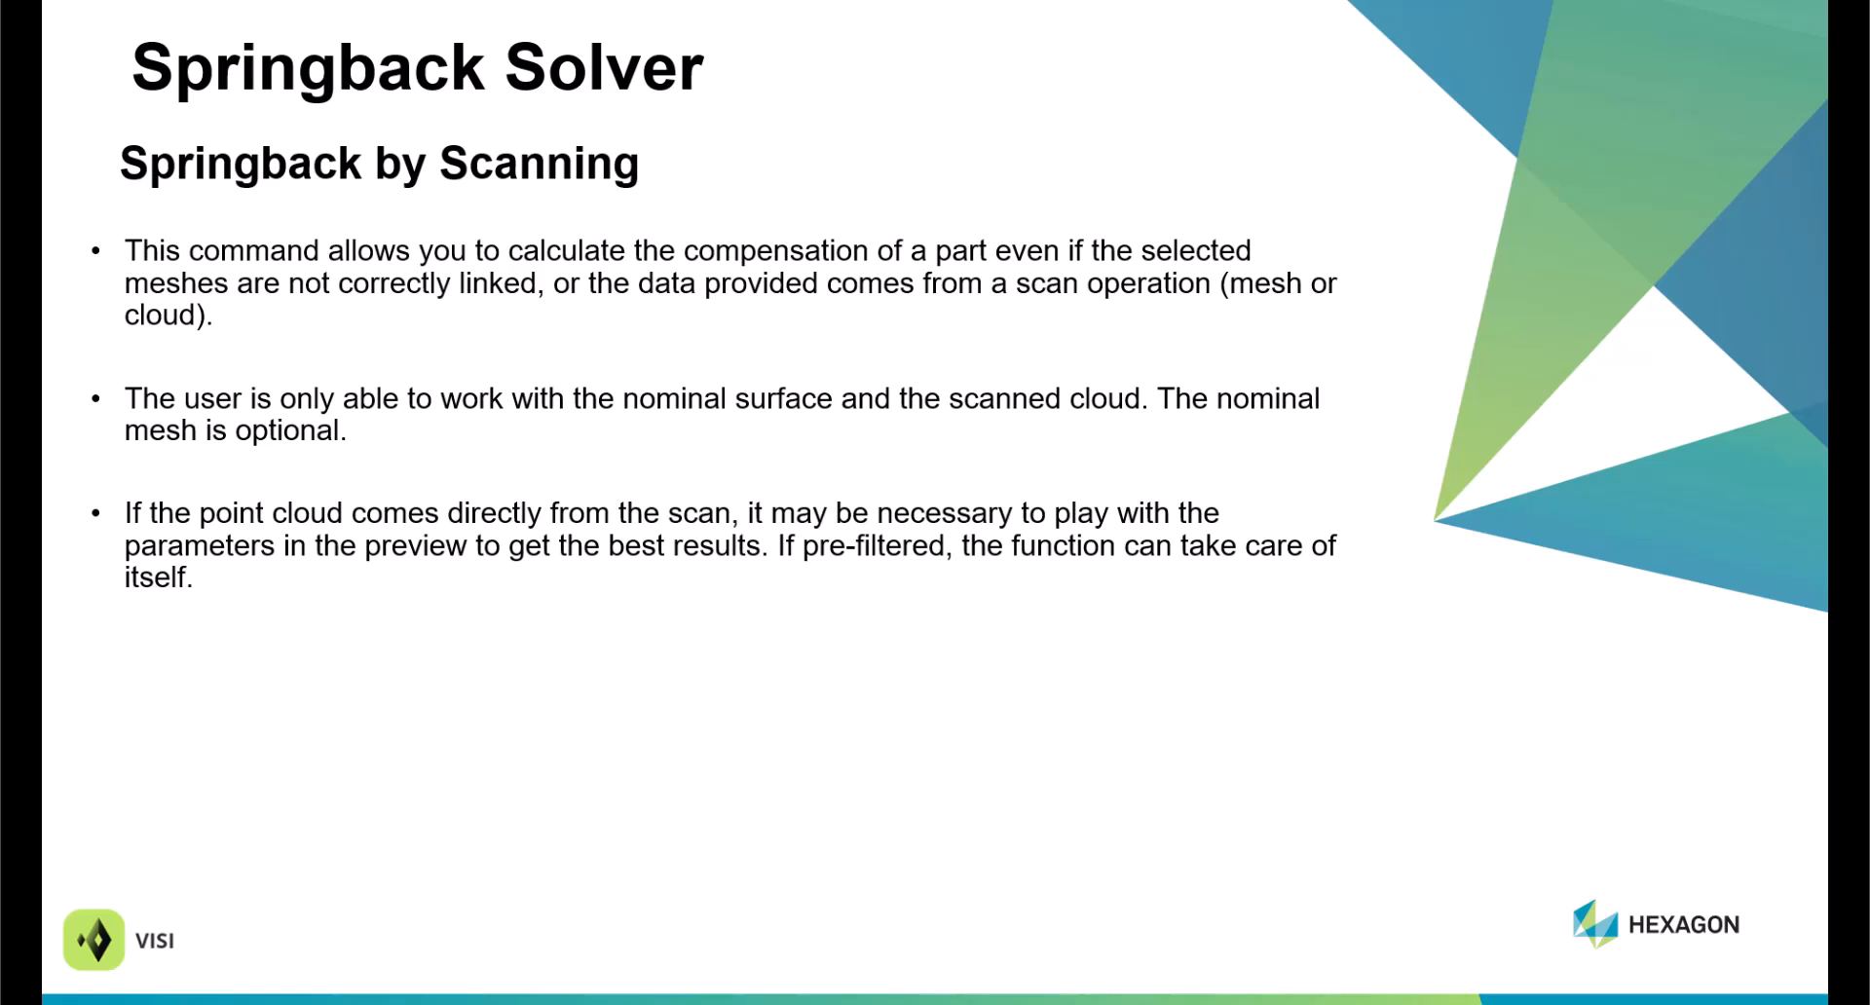
{"action": "key", "text": "Right"}
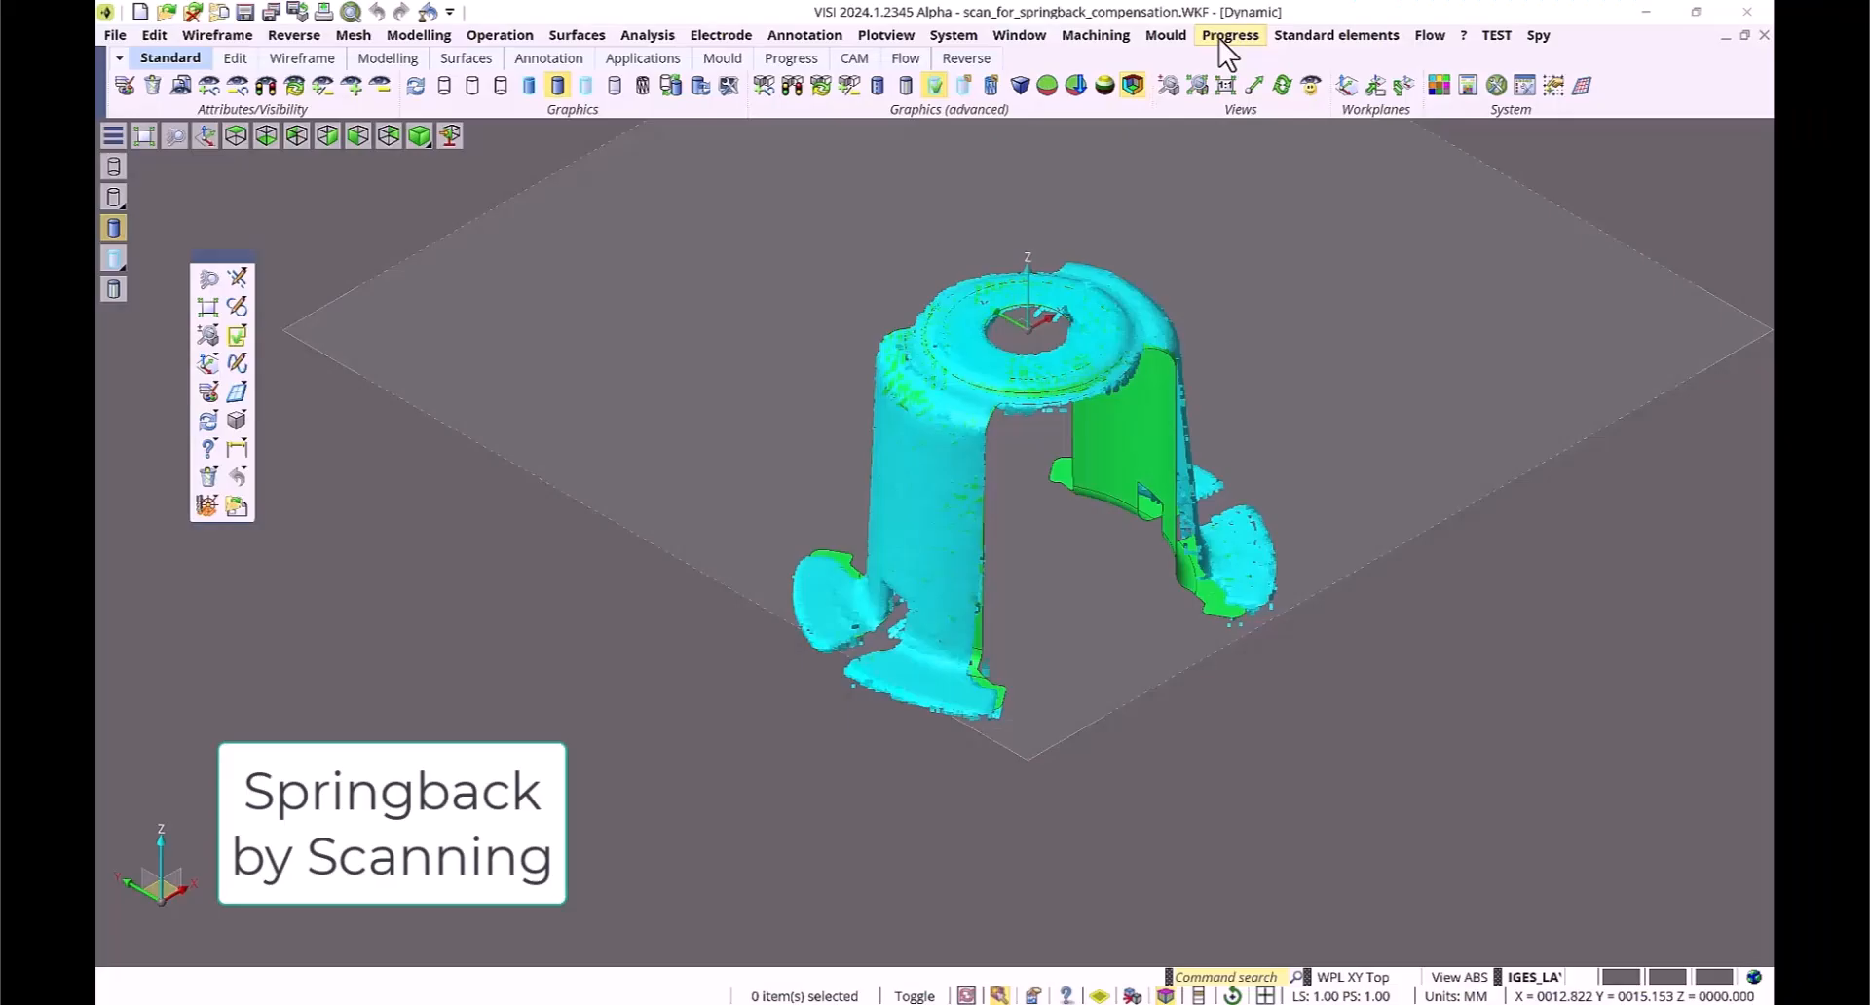
Step: Set up Springback by scanning with the nominal surface as entity to change, no nominal mesh, the dense scanned cloud and the part's faces for compensation
{"action": "left_click", "coordinate": [1219, 38]}
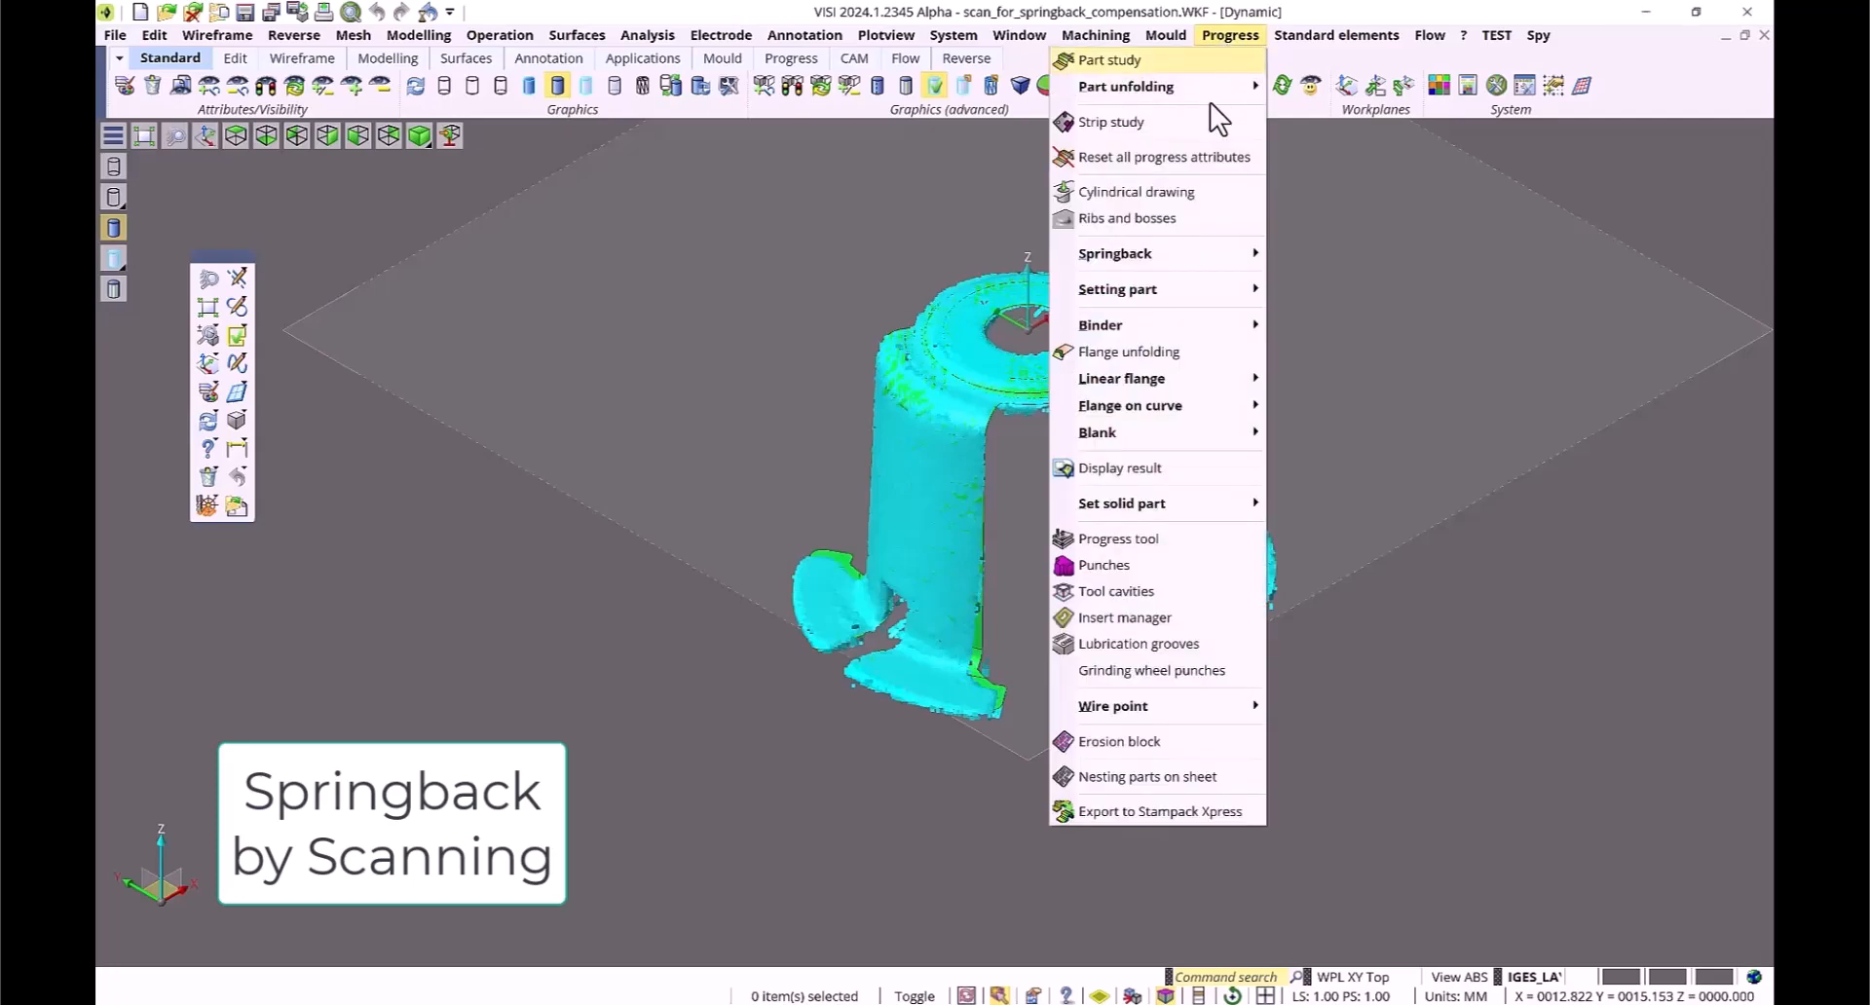
{"action": "mouse_move", "coordinate": [1178, 251]}
{"action": "left_click", "coordinate": [1344, 337]}
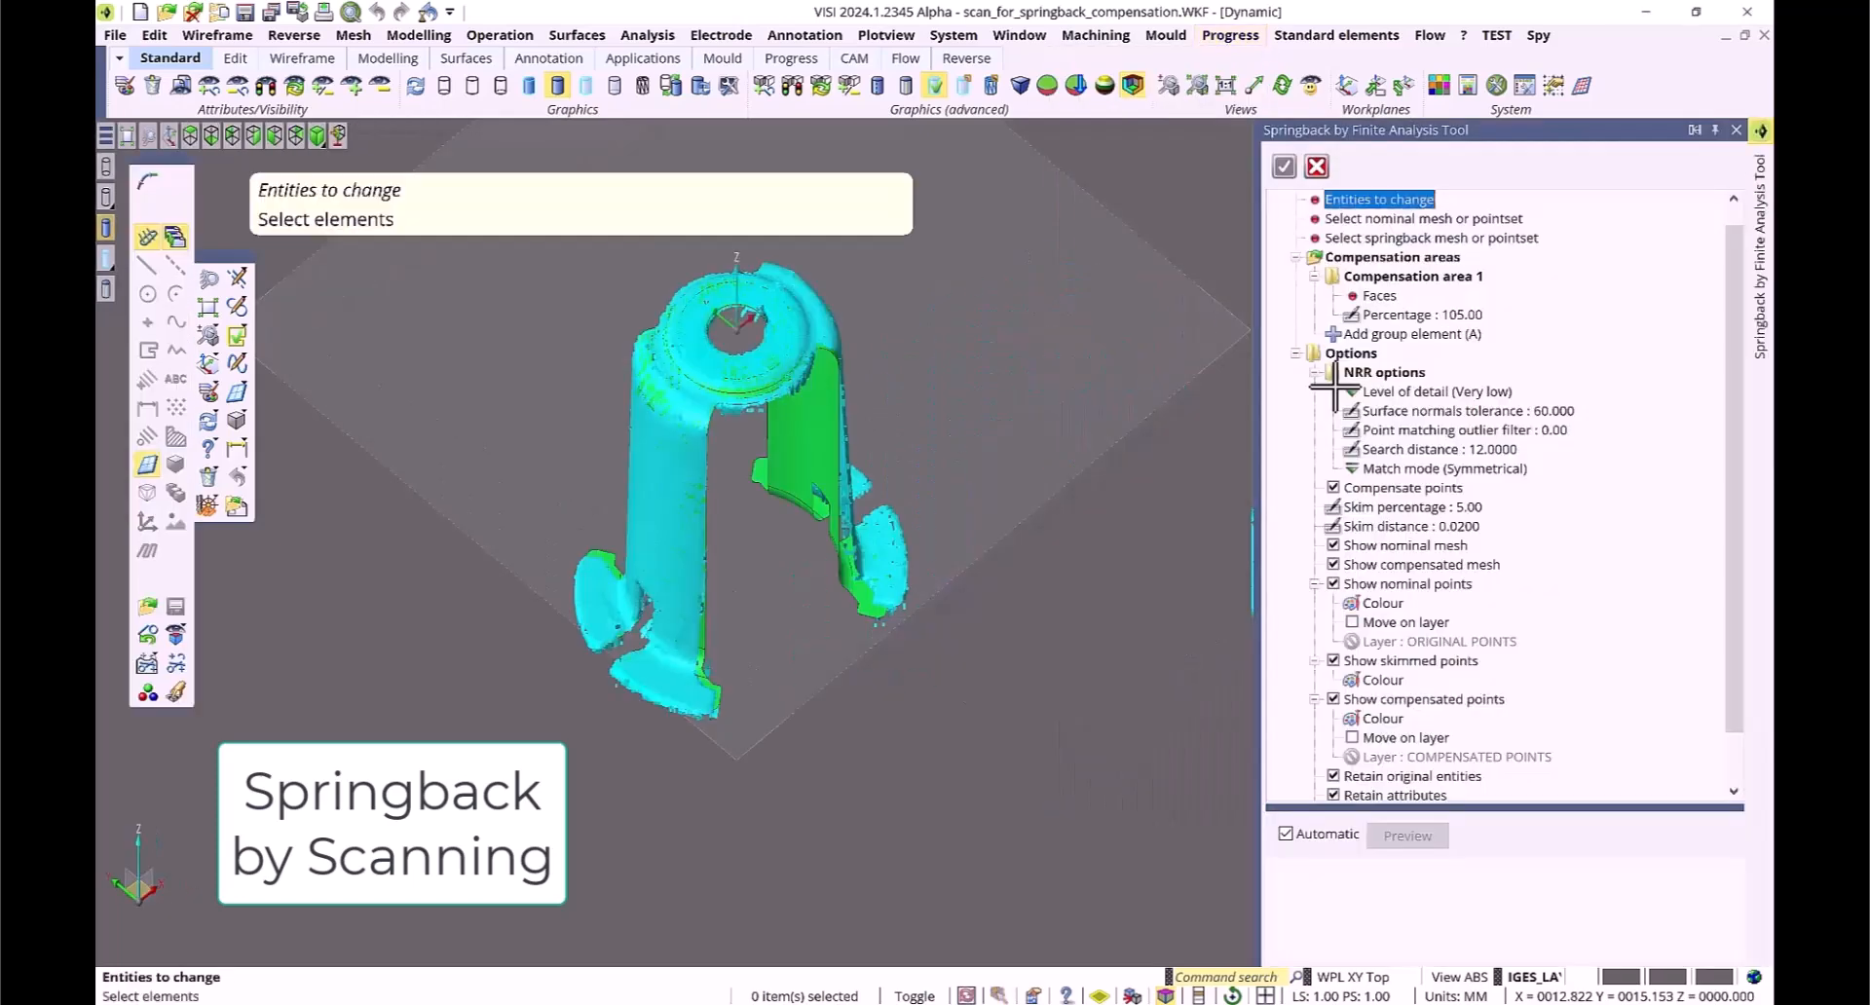
{"action": "left_click", "coordinate": [808, 470]}
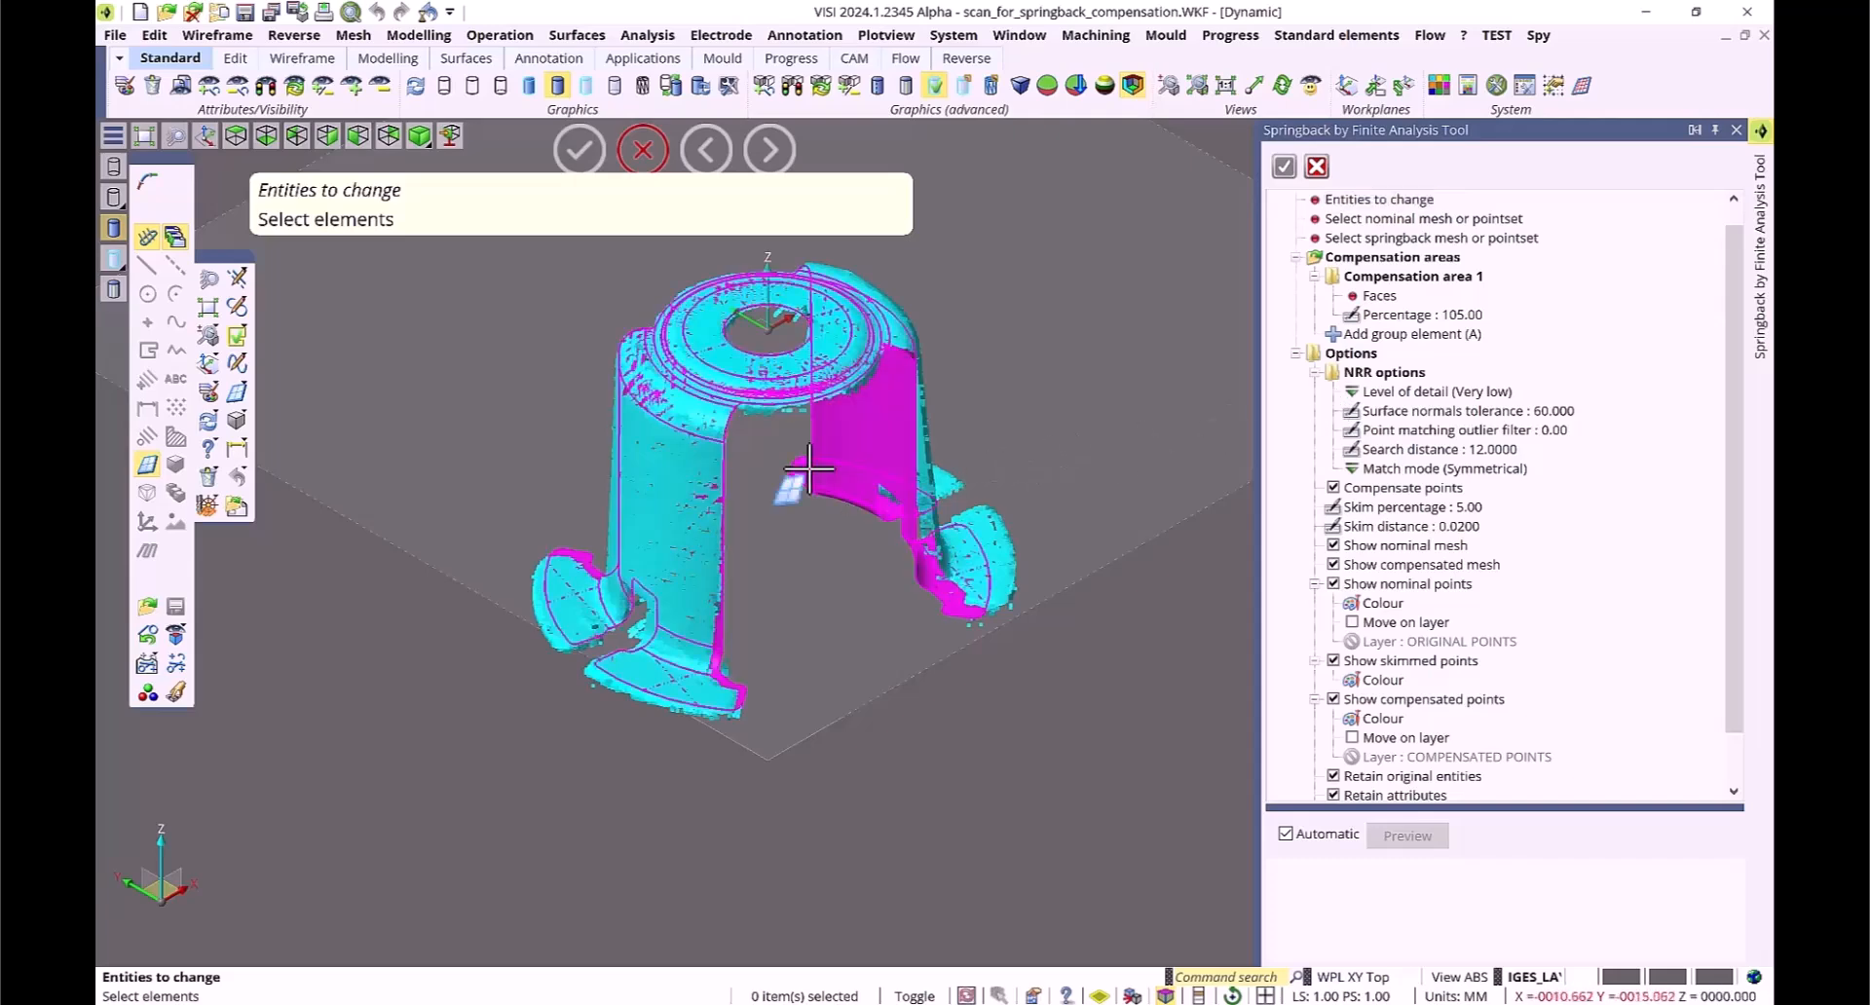
{"action": "right_click", "coordinate": [808, 471]}
{"action": "right_click", "coordinate": [1151, 276]}
{"action": "left_click", "coordinate": [982, 531]}
{"action": "right_click", "coordinate": [982, 531]}
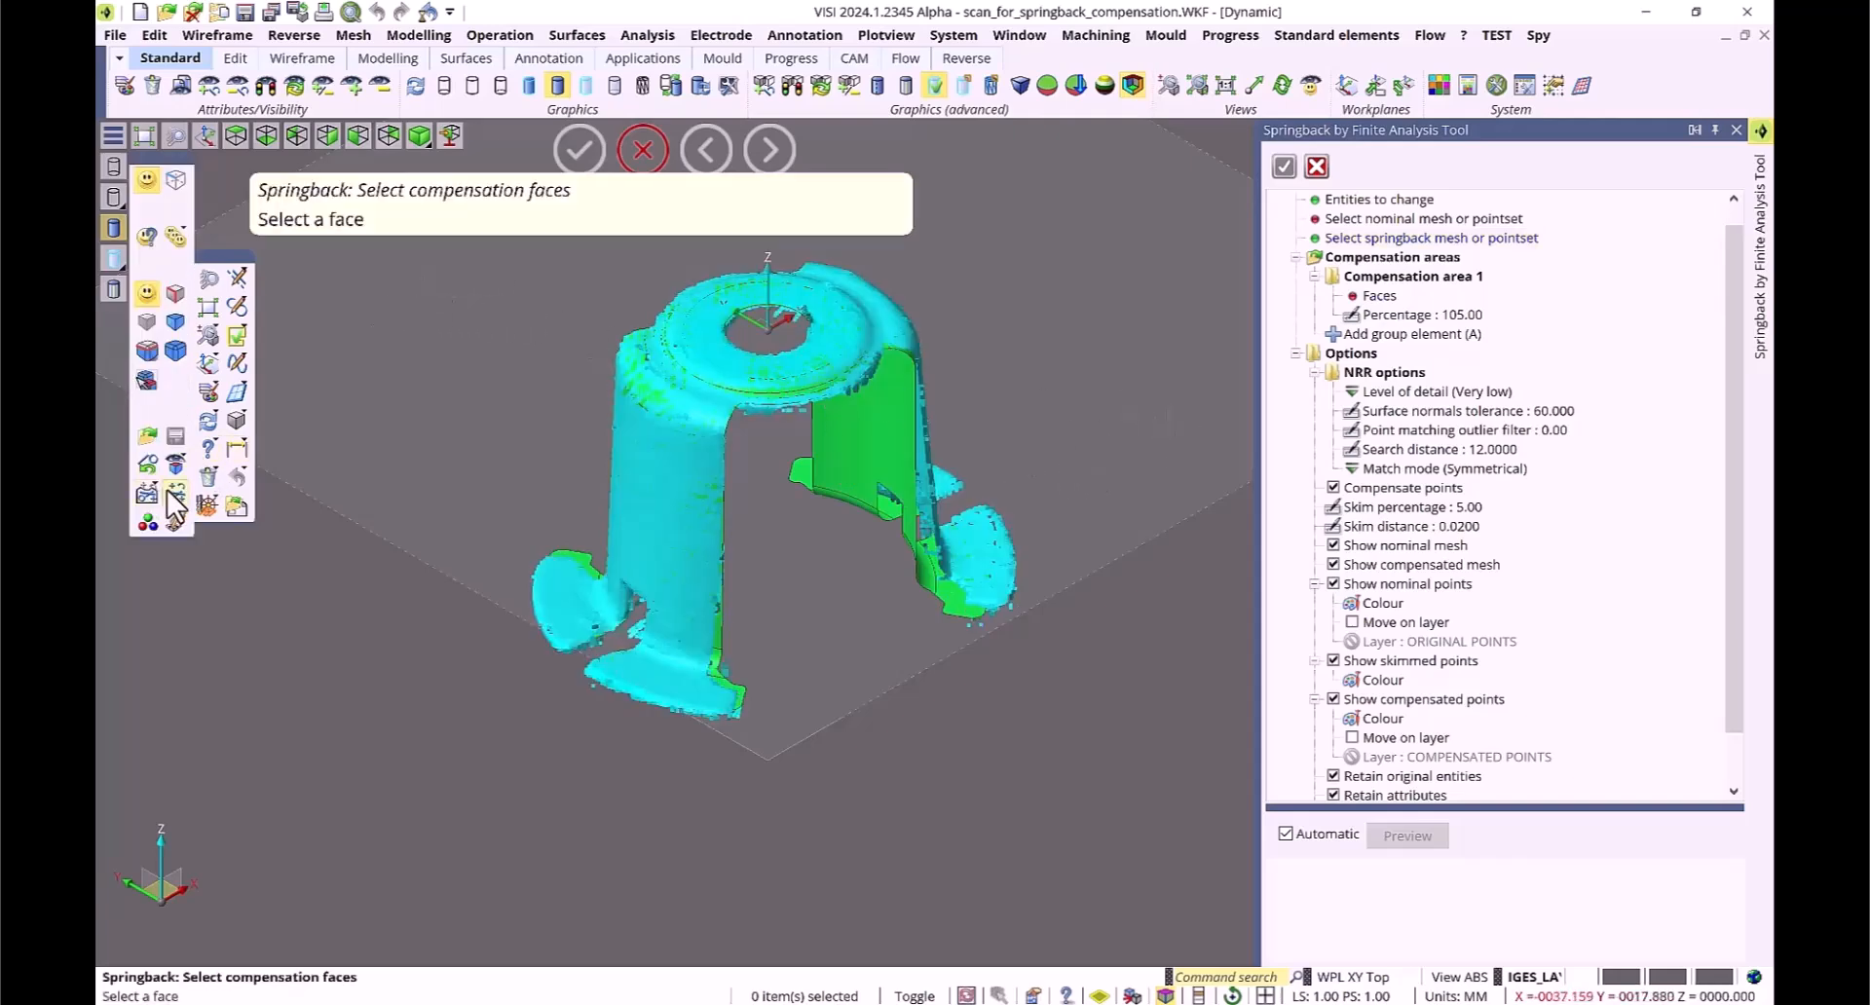
{"action": "right_click", "coordinate": [292, 486]}
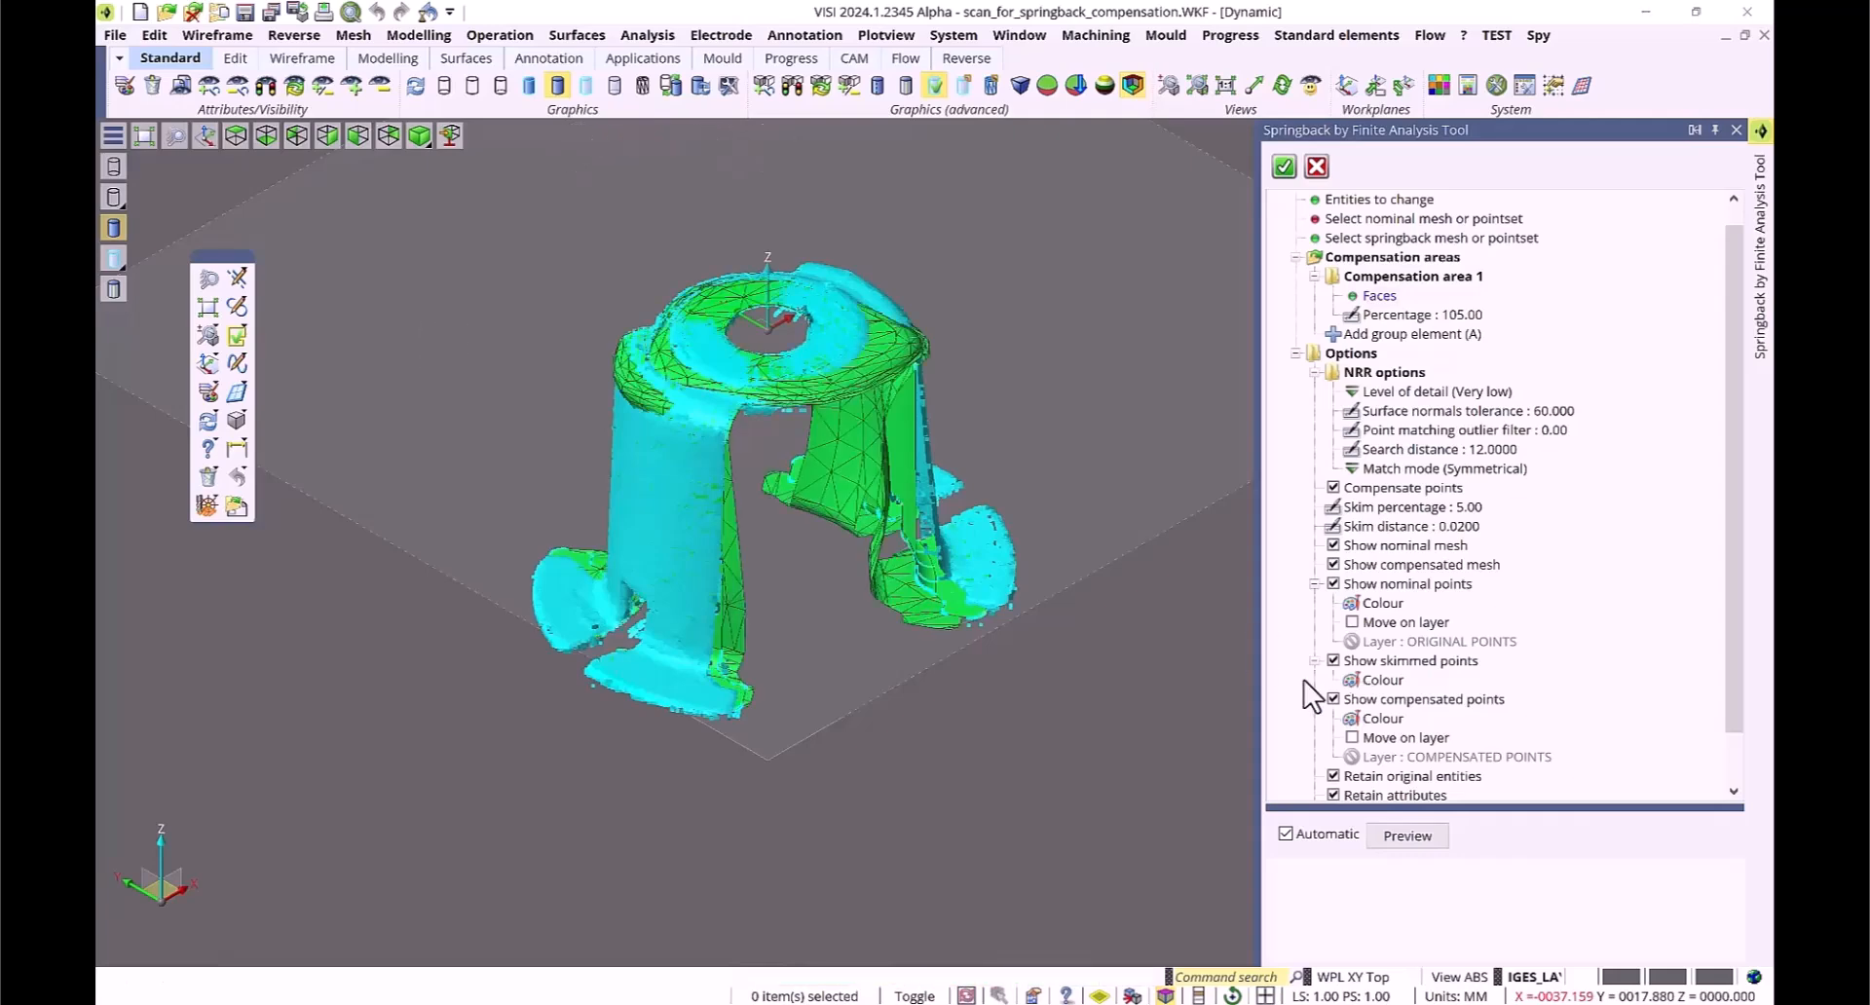
Step: Set the surface normals tolerance to 20 and the search distance to 5, and apply the springback compensation
{"action": "left_click", "coordinate": [1364, 410]}
{"action": "type", "text": "20"}
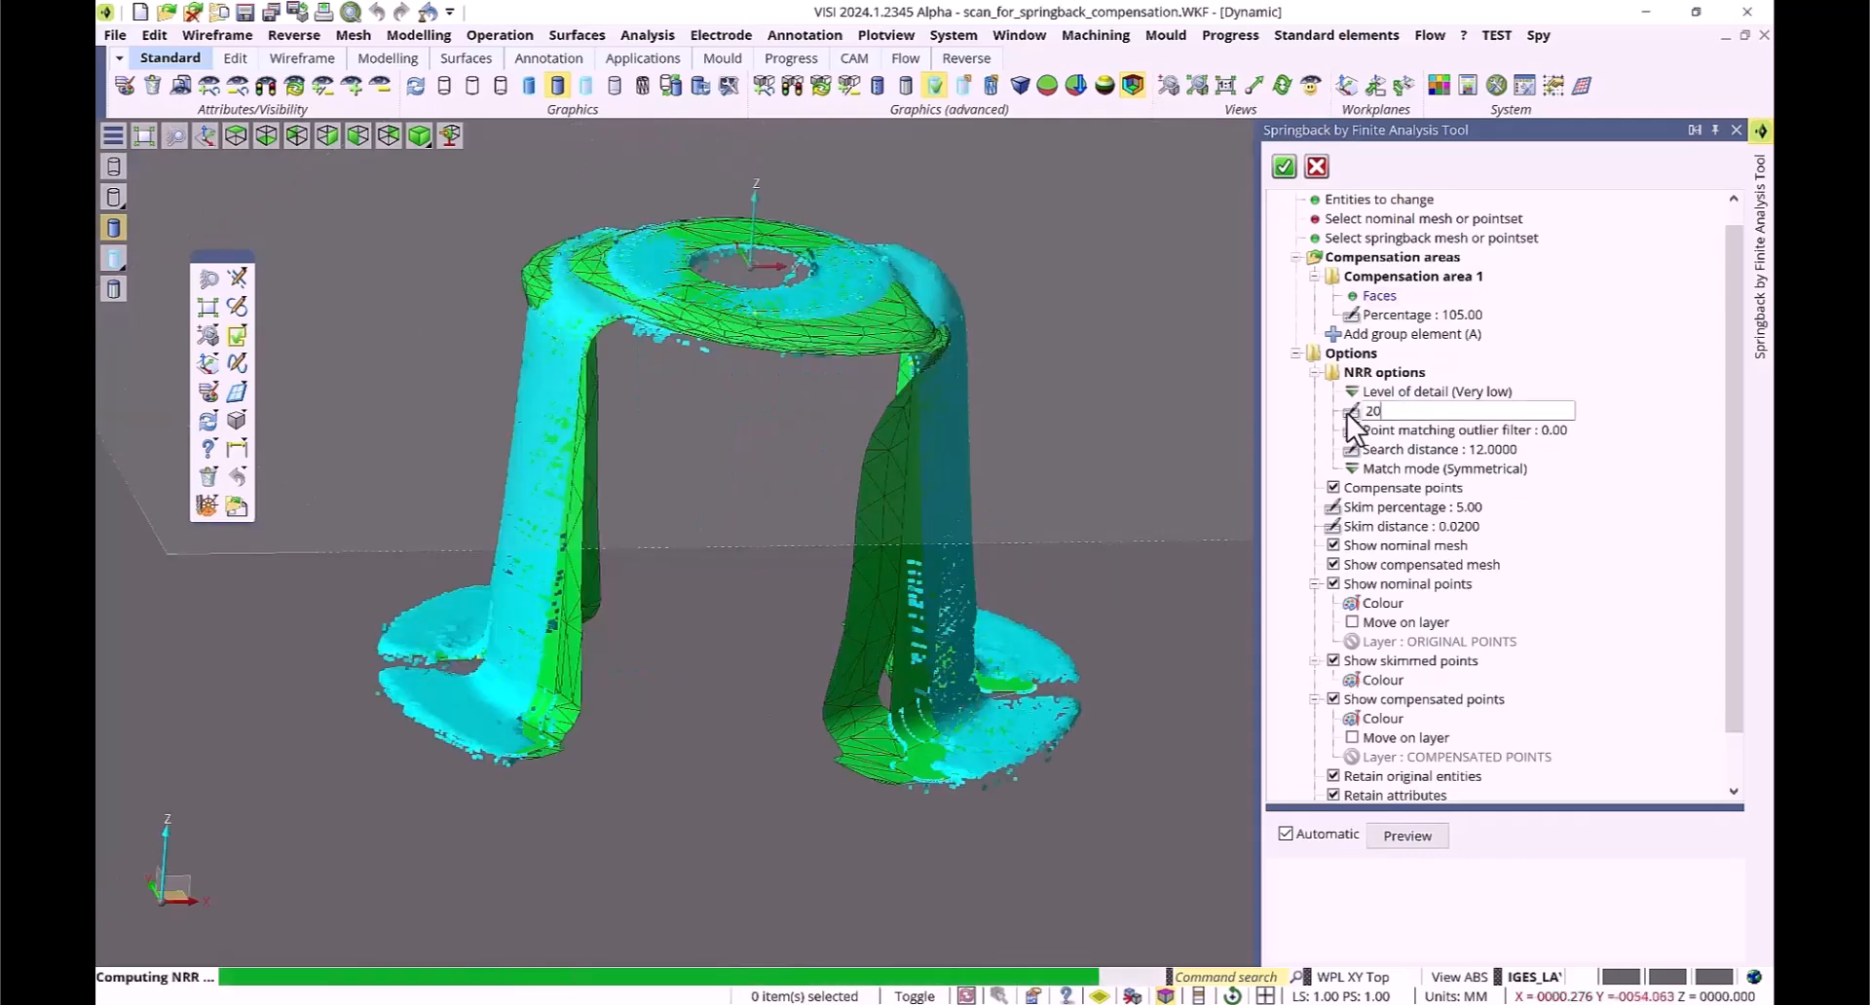
{"action": "key", "text": "Return"}
{"action": "left_click", "coordinate": [1364, 449]}
{"action": "type", "text": "5"}
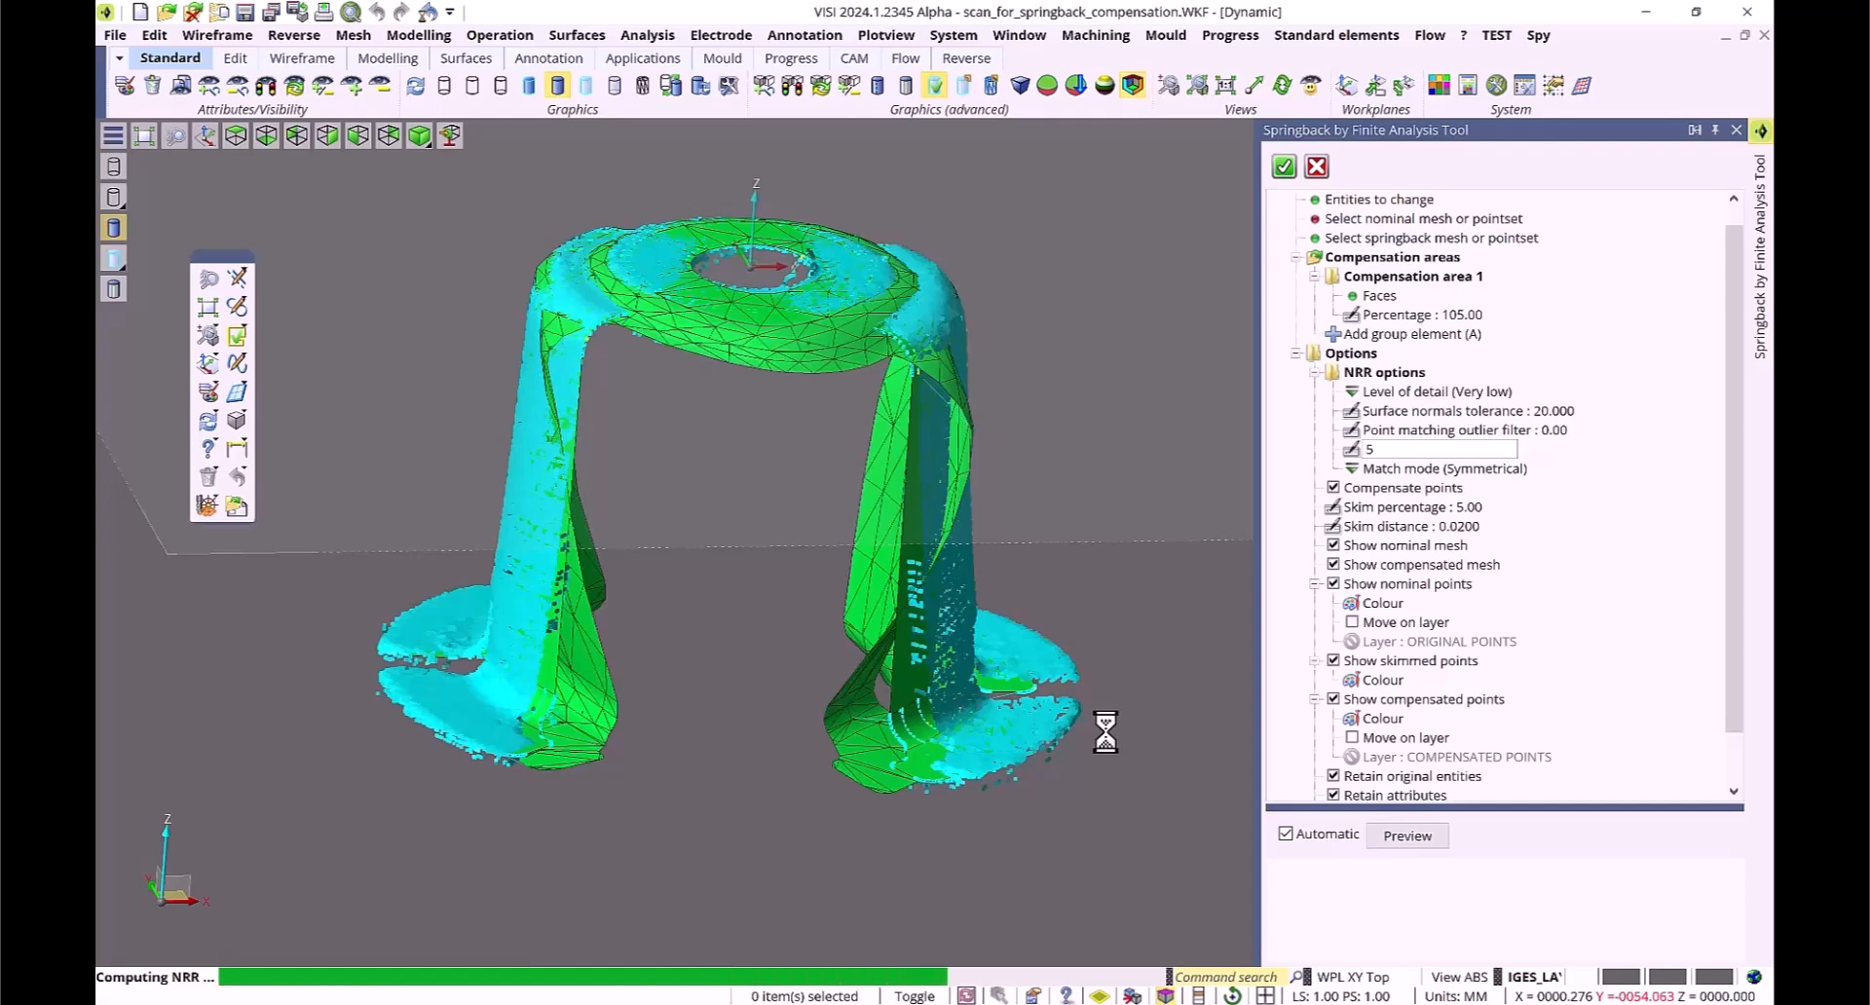
{"action": "key", "text": "Return"}
{"action": "middle_click_drag", "start_coordinate": [1124, 527], "coordinate": [1127, 538]}
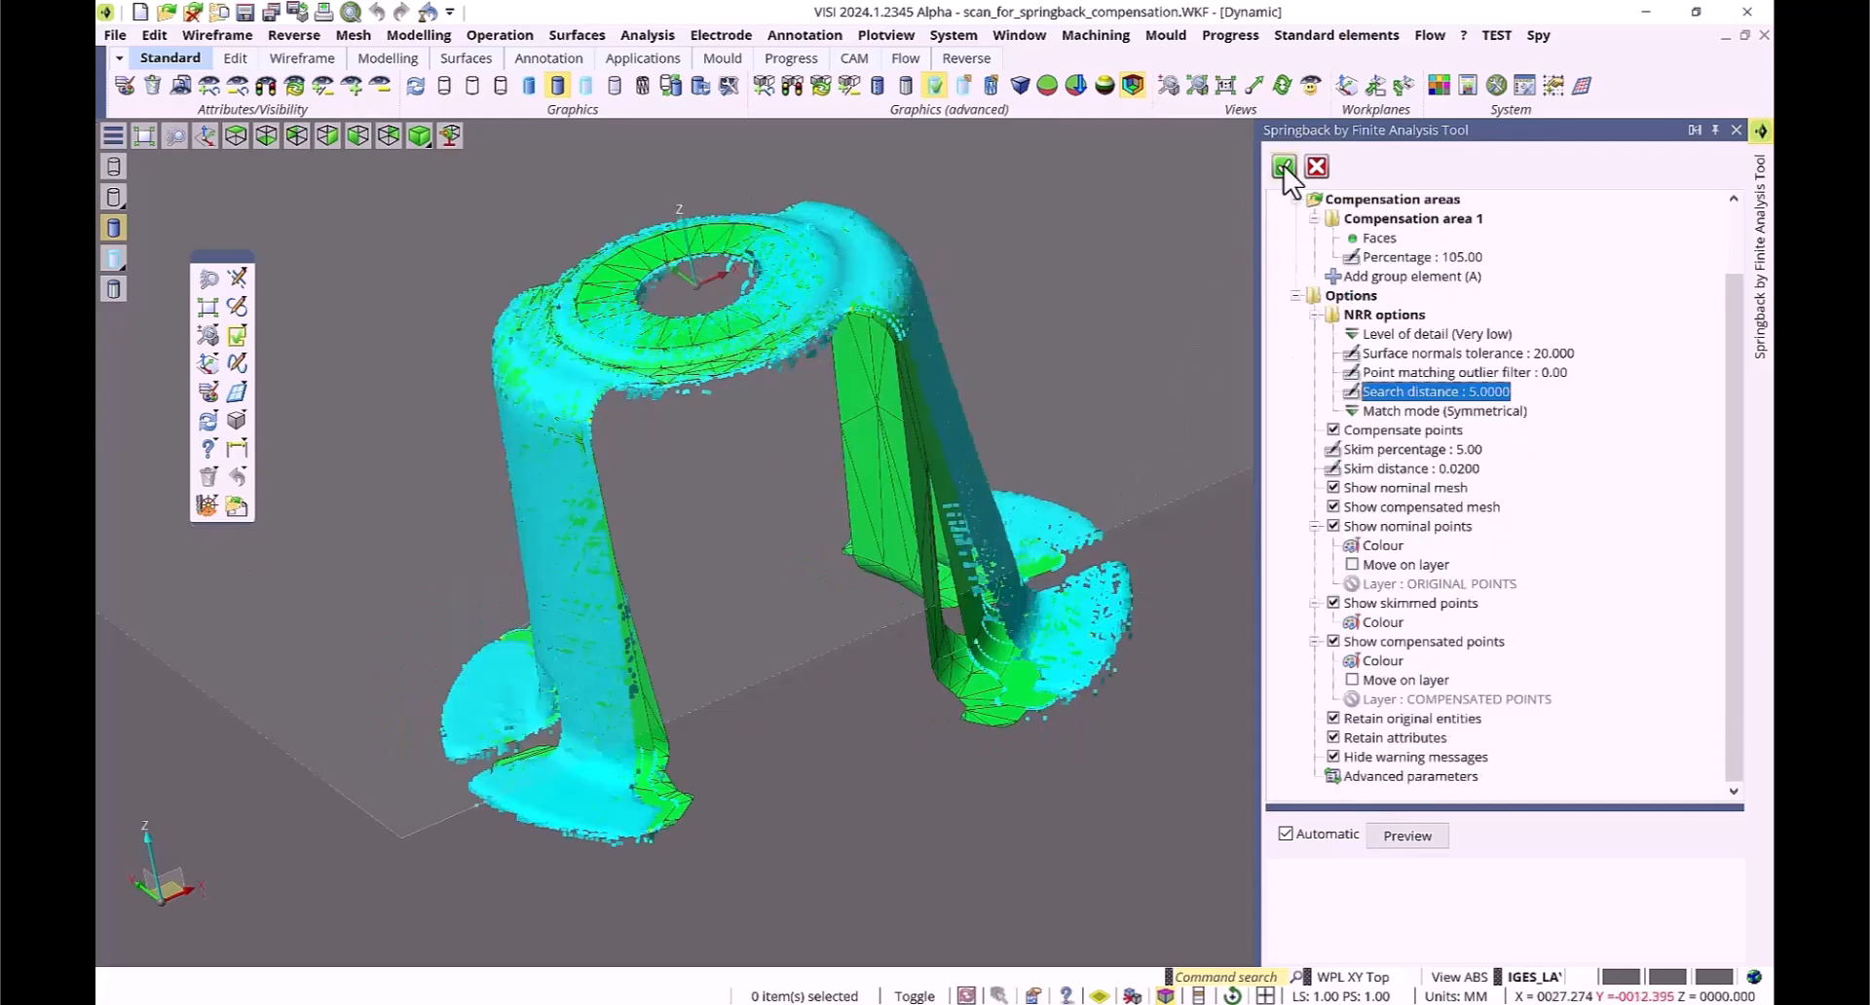
{"action": "left_click", "coordinate": [1284, 168]}
{"action": "left_click", "coordinate": [1317, 168]}
{"action": "middle_click_drag", "start_coordinate": [1495, 380], "coordinate": [1227, 384]}
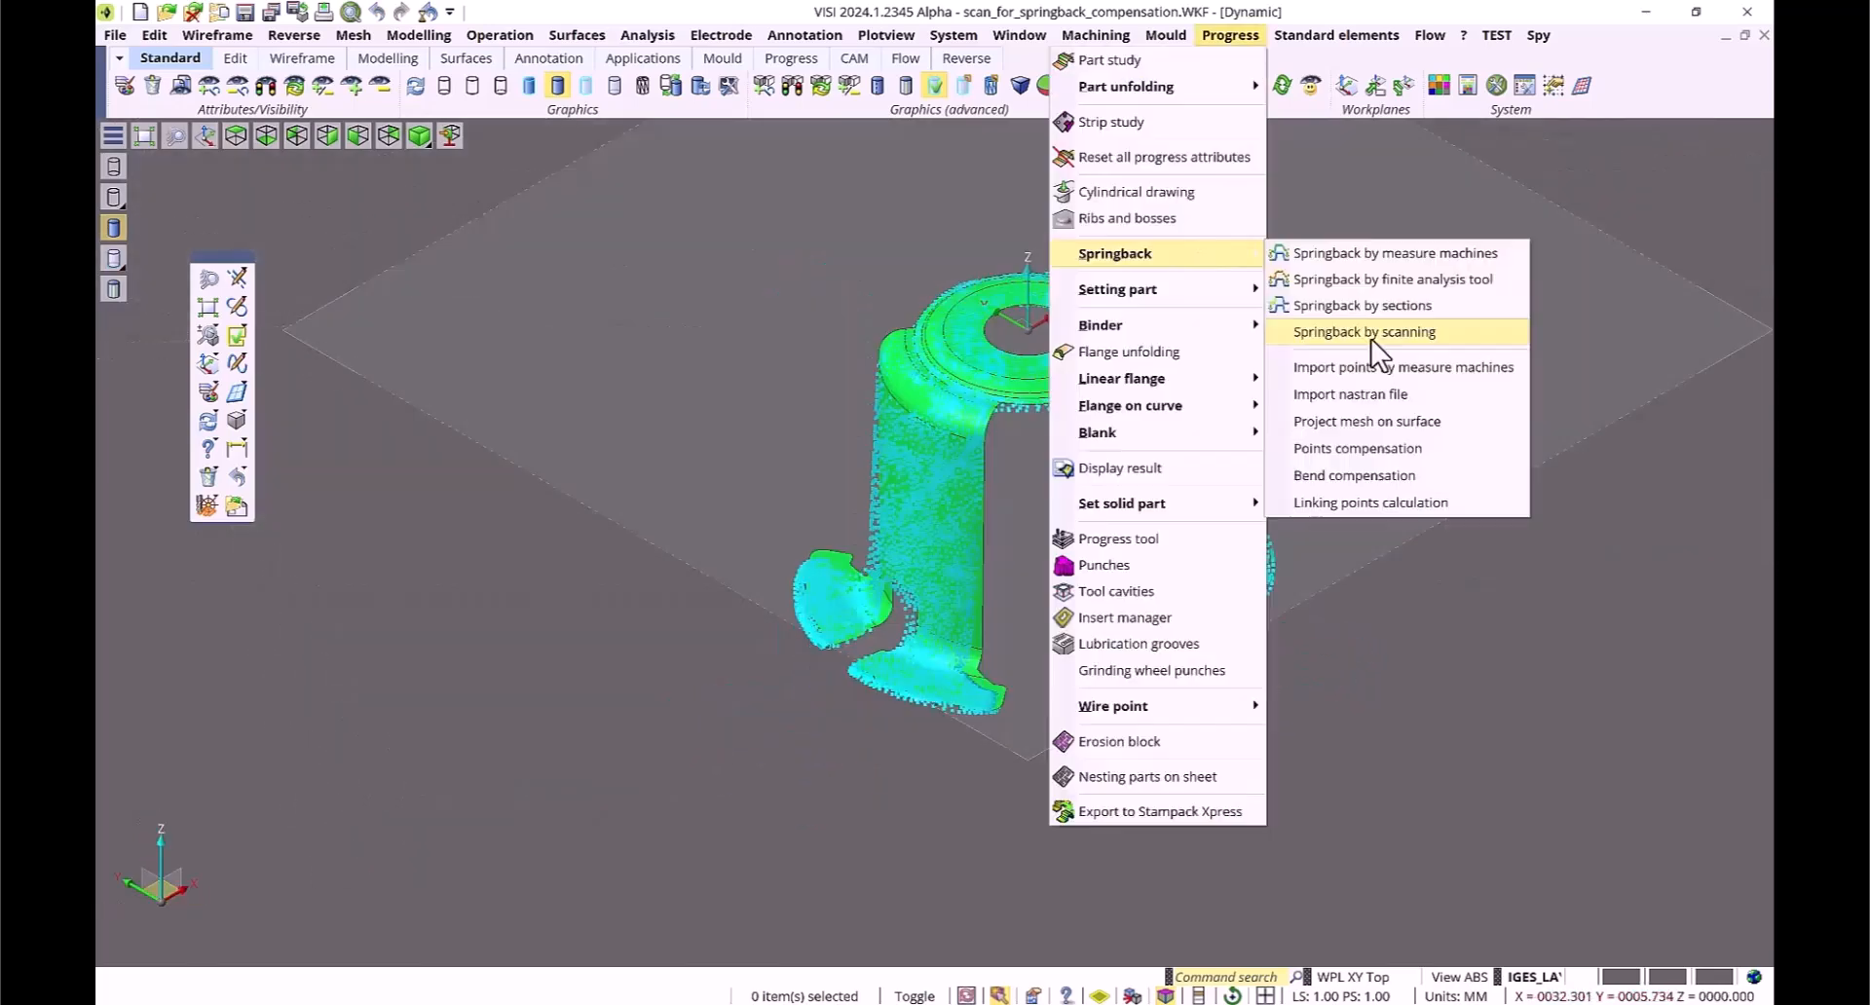
Step: Compensate the nominal surface with Springback by scanning using the filtered point cloud and no nominal mesh, and inspect the compensated surface
{"action": "left_click", "coordinate": [1370, 337]}
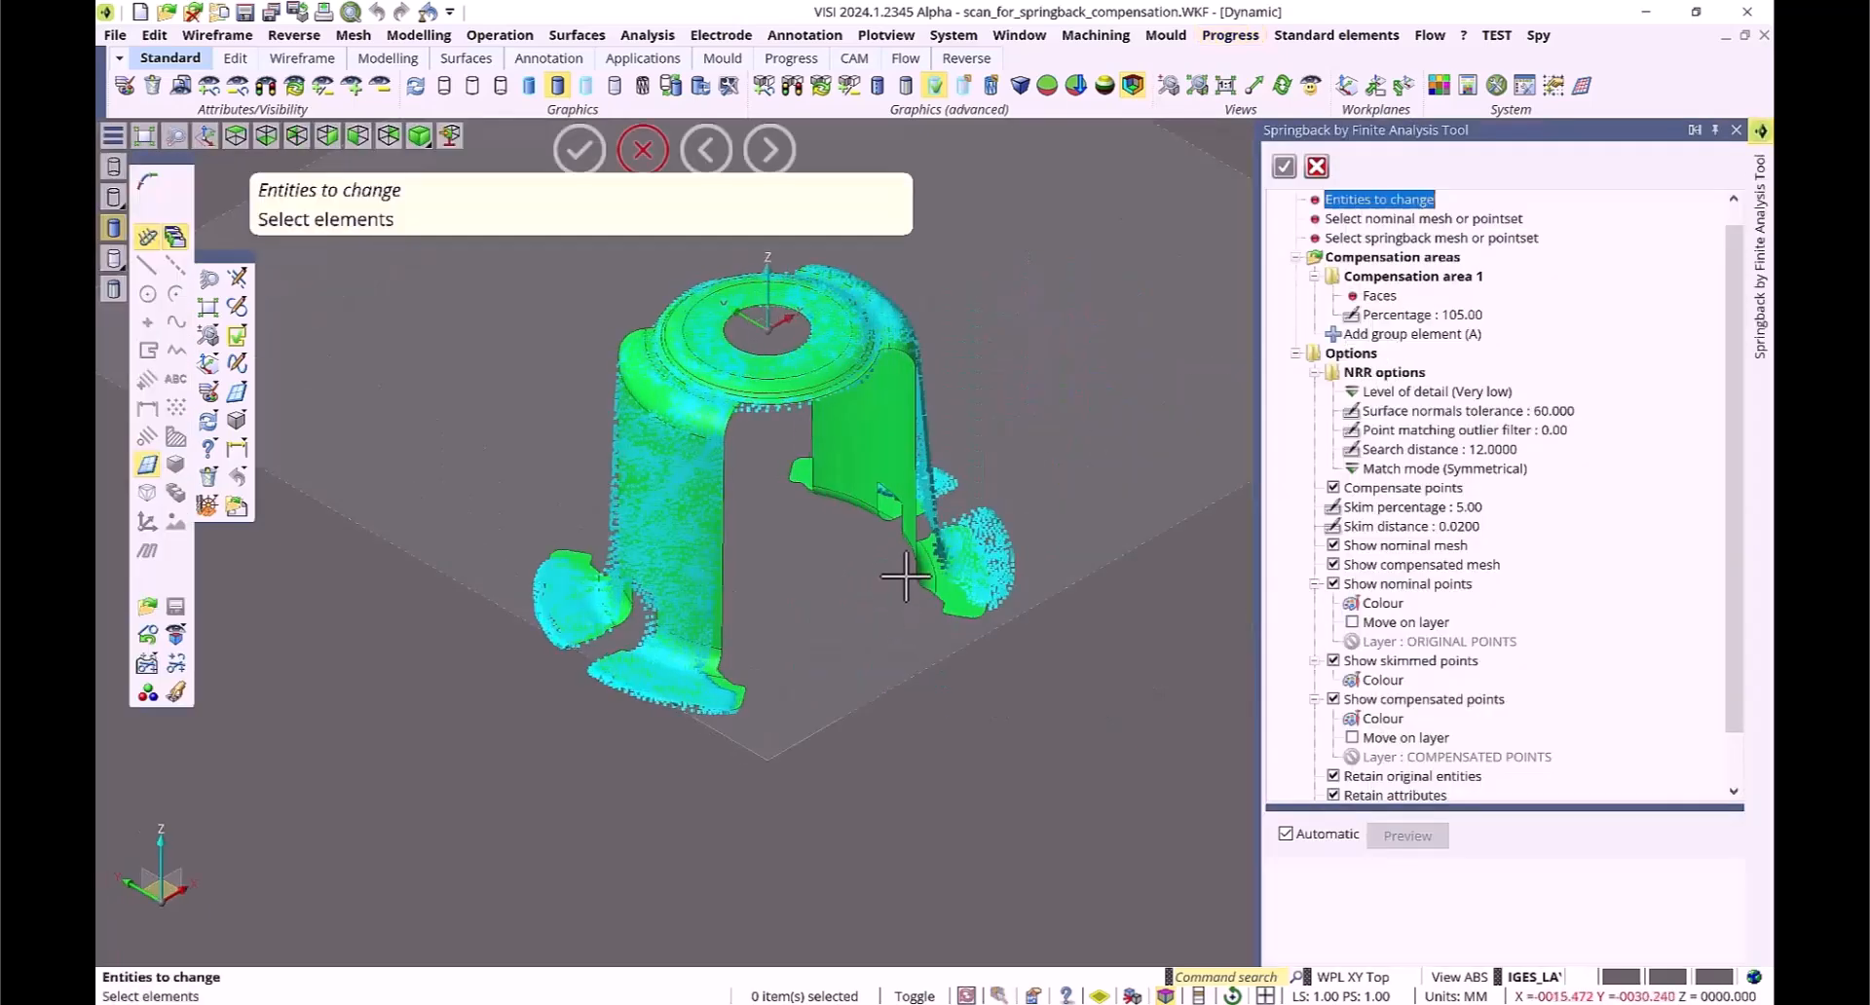
{"action": "left_click", "coordinate": [905, 577]}
{"action": "right_click", "coordinate": [905, 577]}
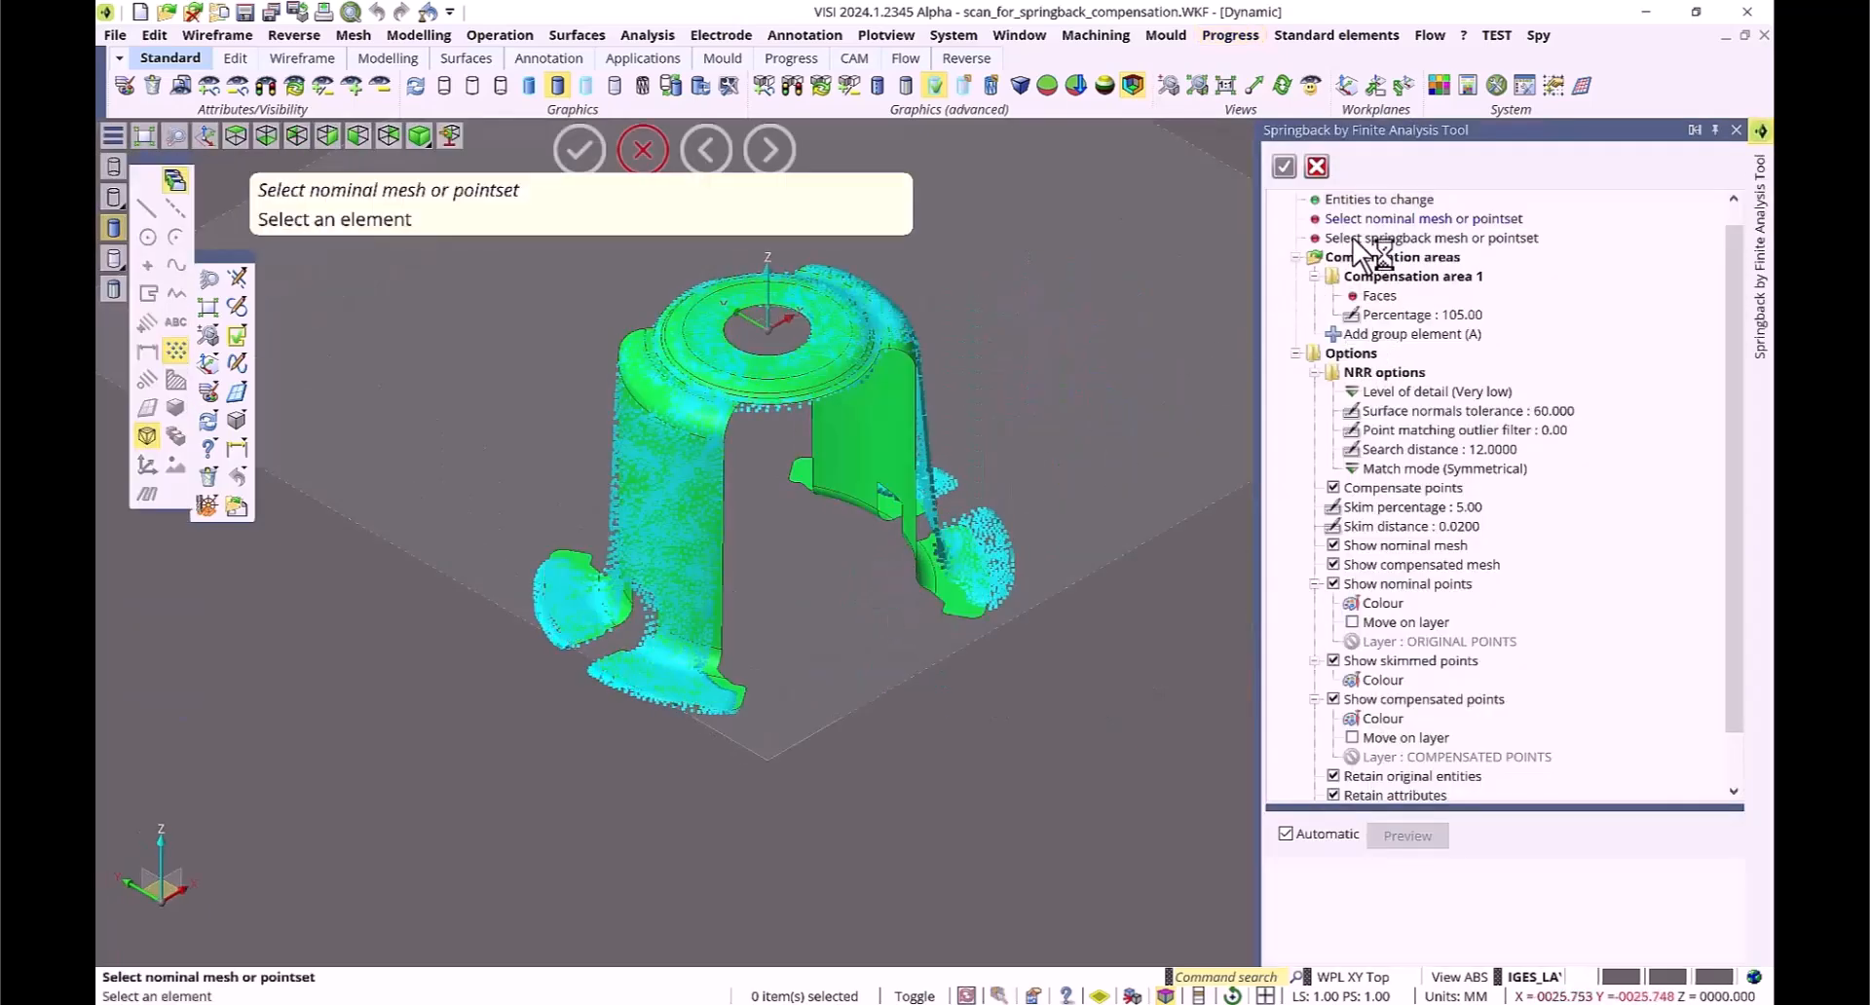
{"action": "right_click", "coordinate": [1090, 273]}
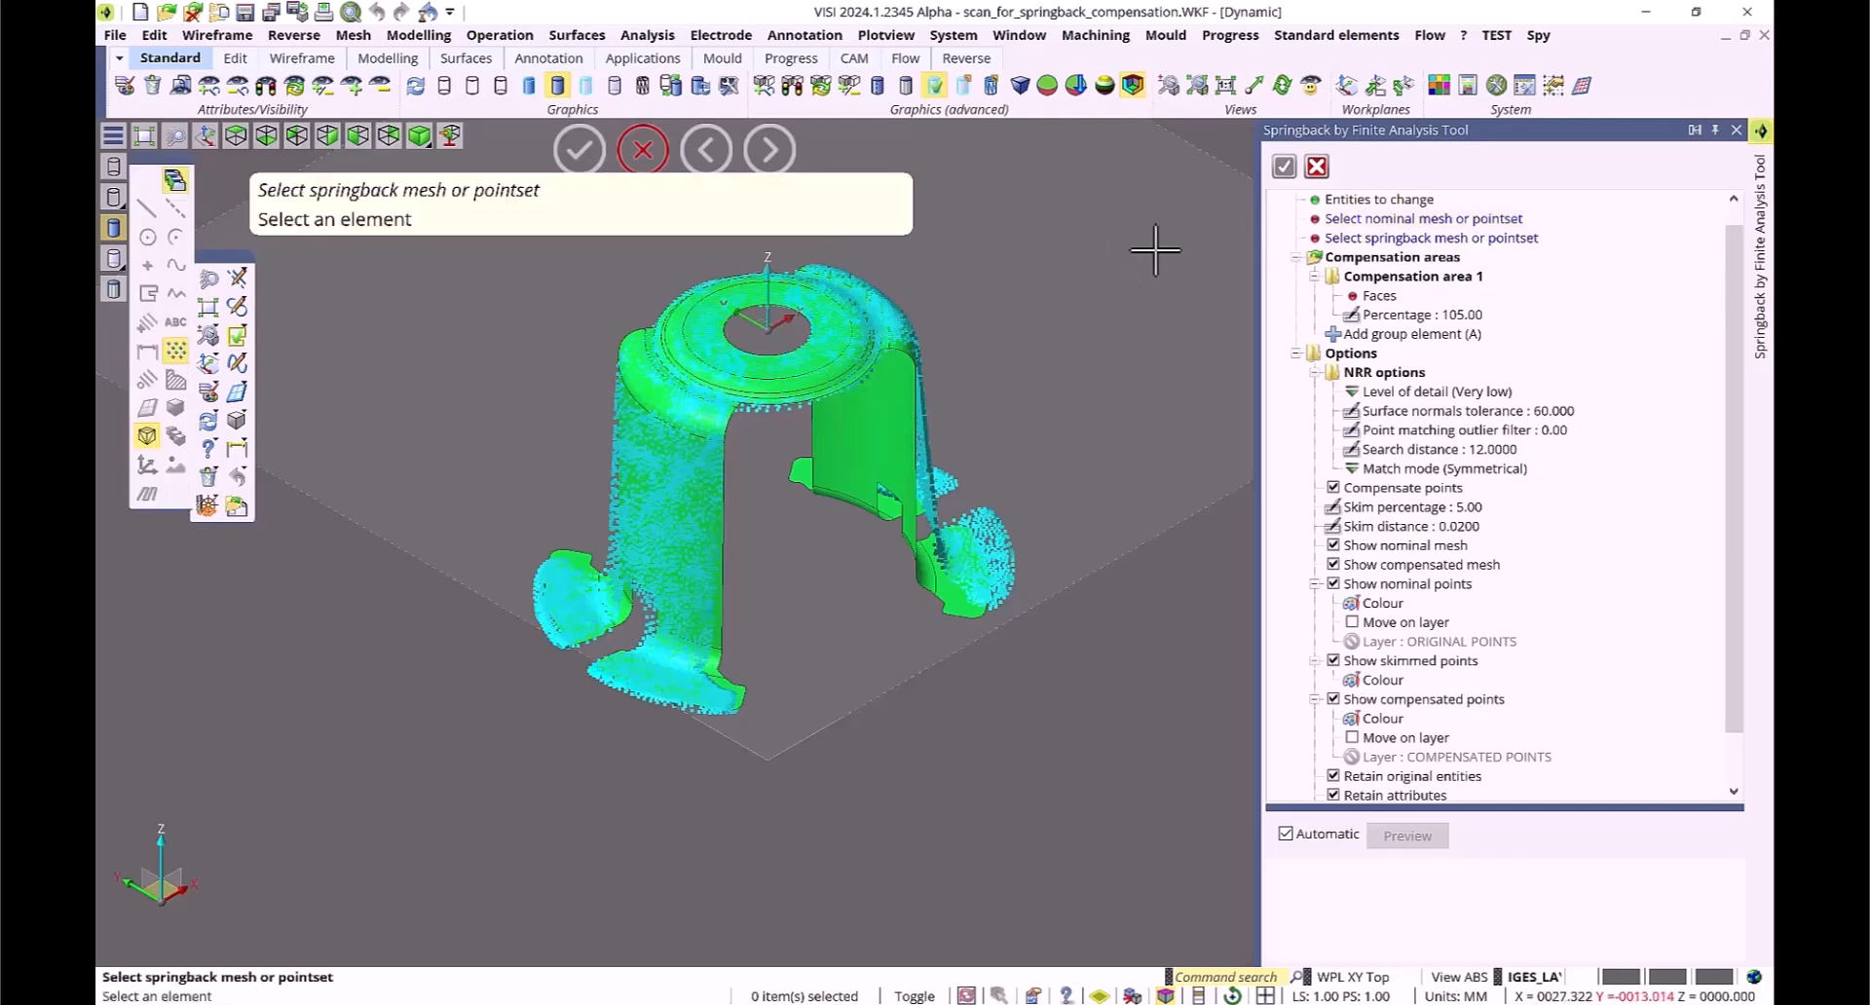
{"action": "left_click", "coordinate": [1001, 538]}
{"action": "right_click", "coordinate": [1001, 538]}
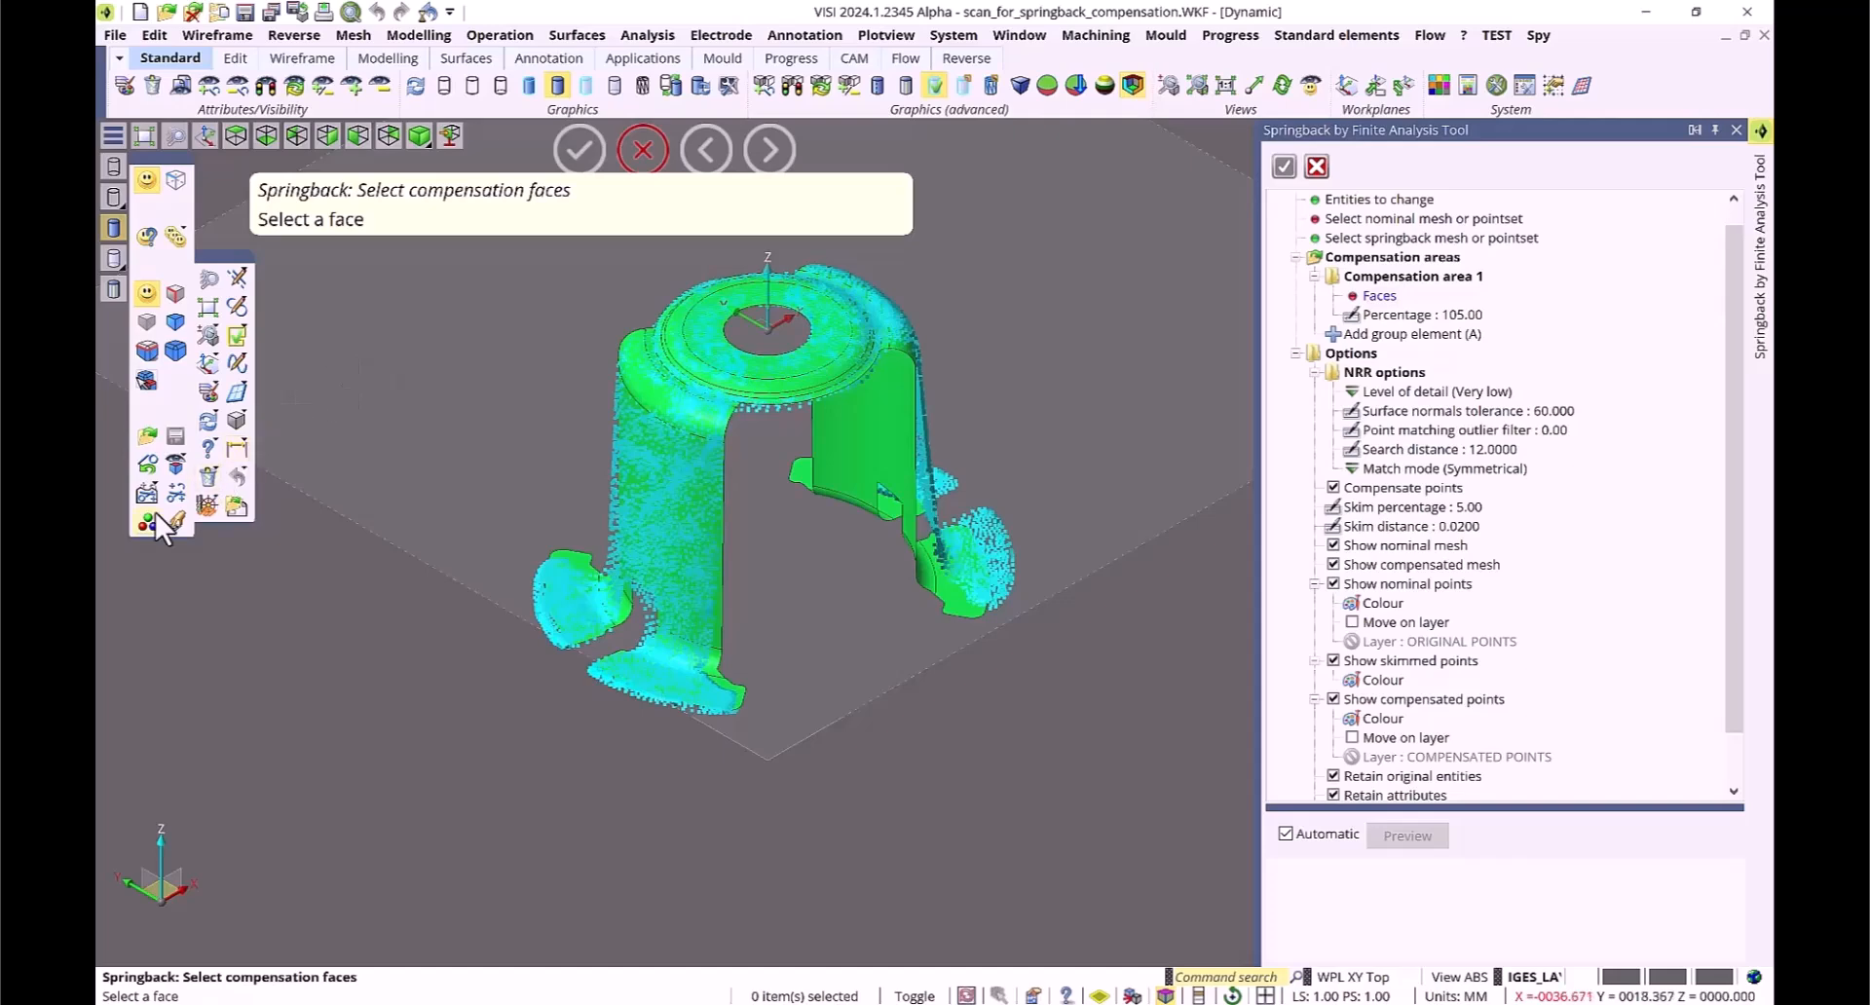
{"action": "right_click", "coordinate": [634, 523]}
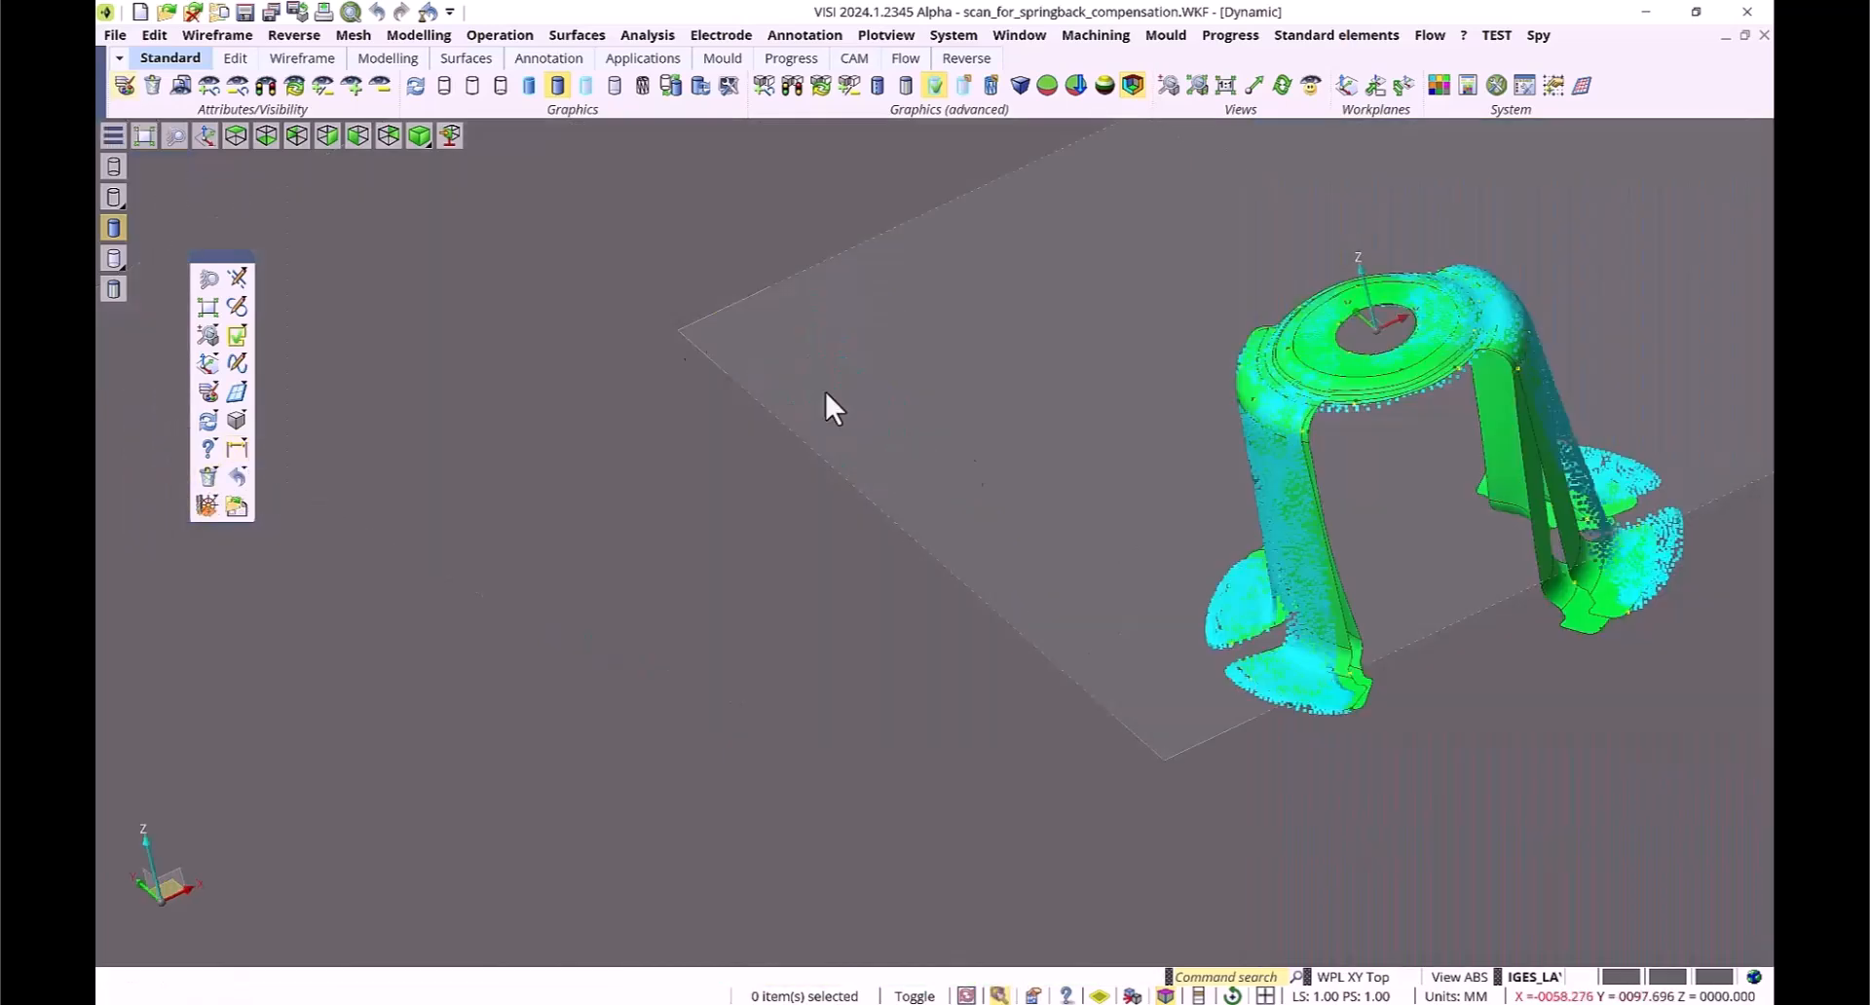
{"action": "middle_click_drag", "start_coordinate": [1371, 706], "coordinate": [1143, 760]}
{"action": "scroll", "coordinate": [1189, 666], "scroll_direction": "up", "scroll_amount": 6}
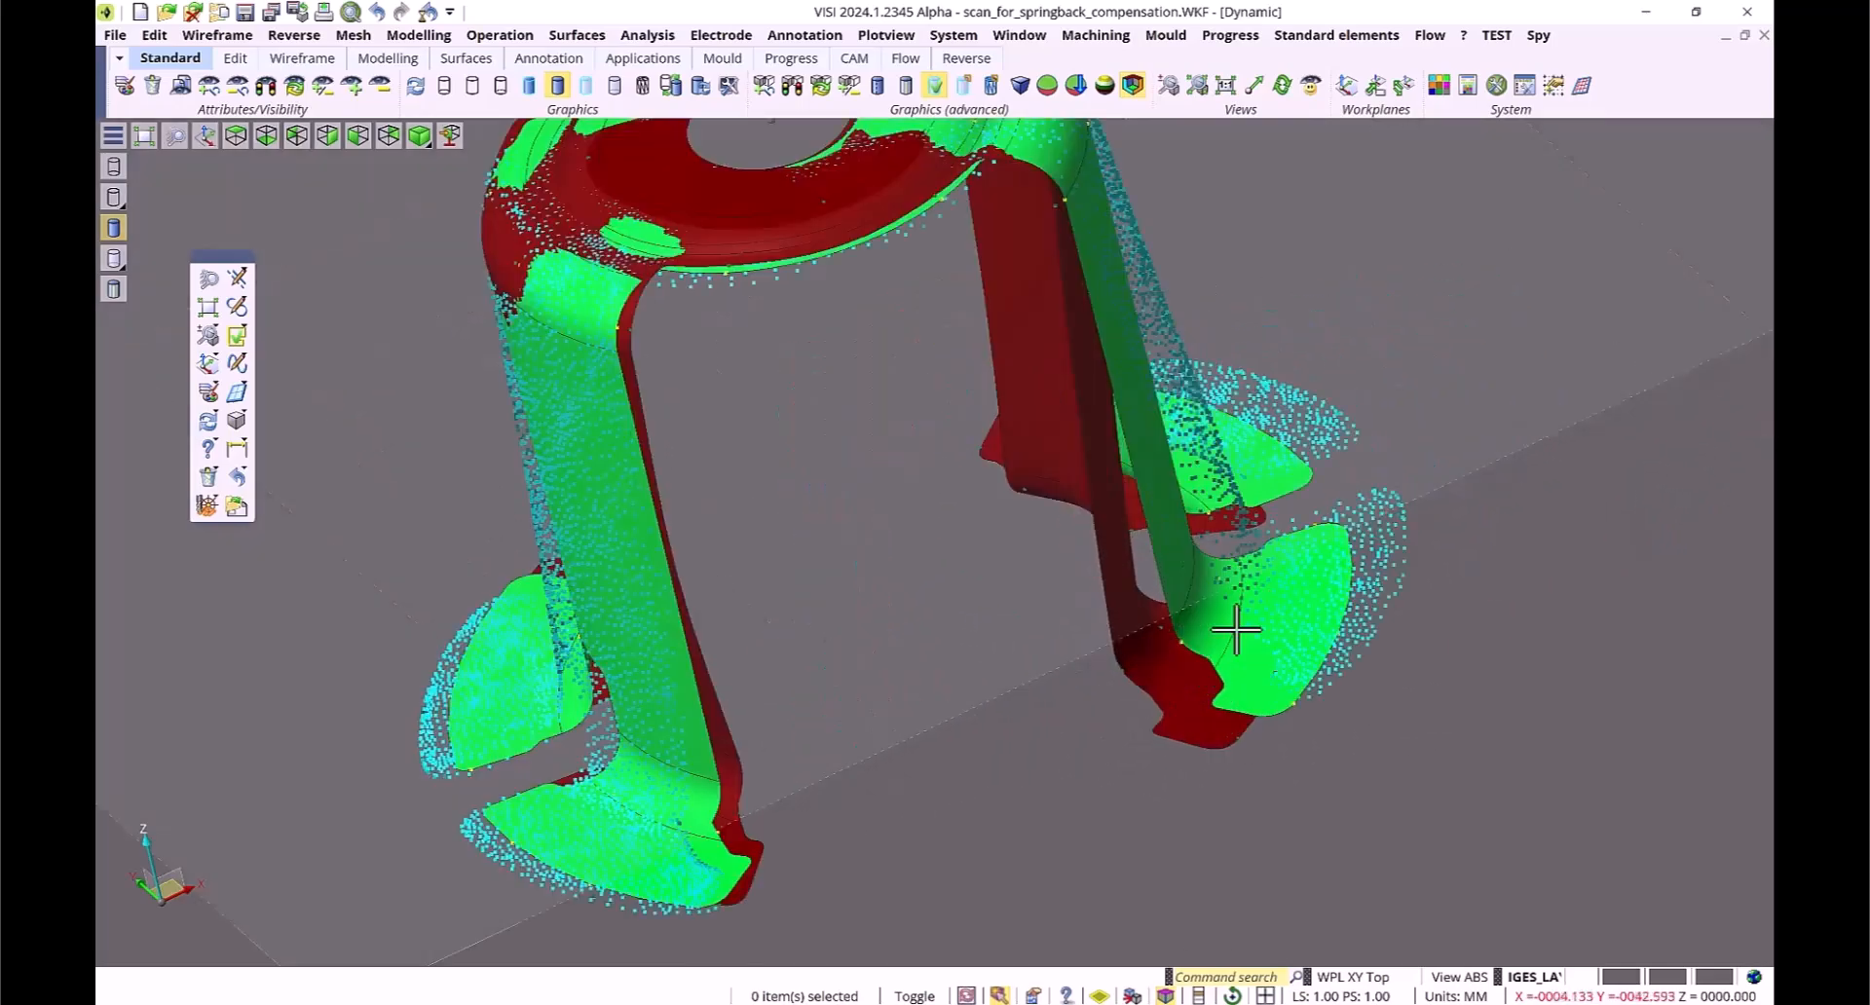
{"action": "mouse_move", "coordinate": [1409, 634]}
{"action": "middle_mouse_down"}
{"action": "mouse_move", "coordinate": [1390, 638]}
{"action": "mouse_move", "coordinate": [1406, 642]}
{"action": "middle_mouse_up"}
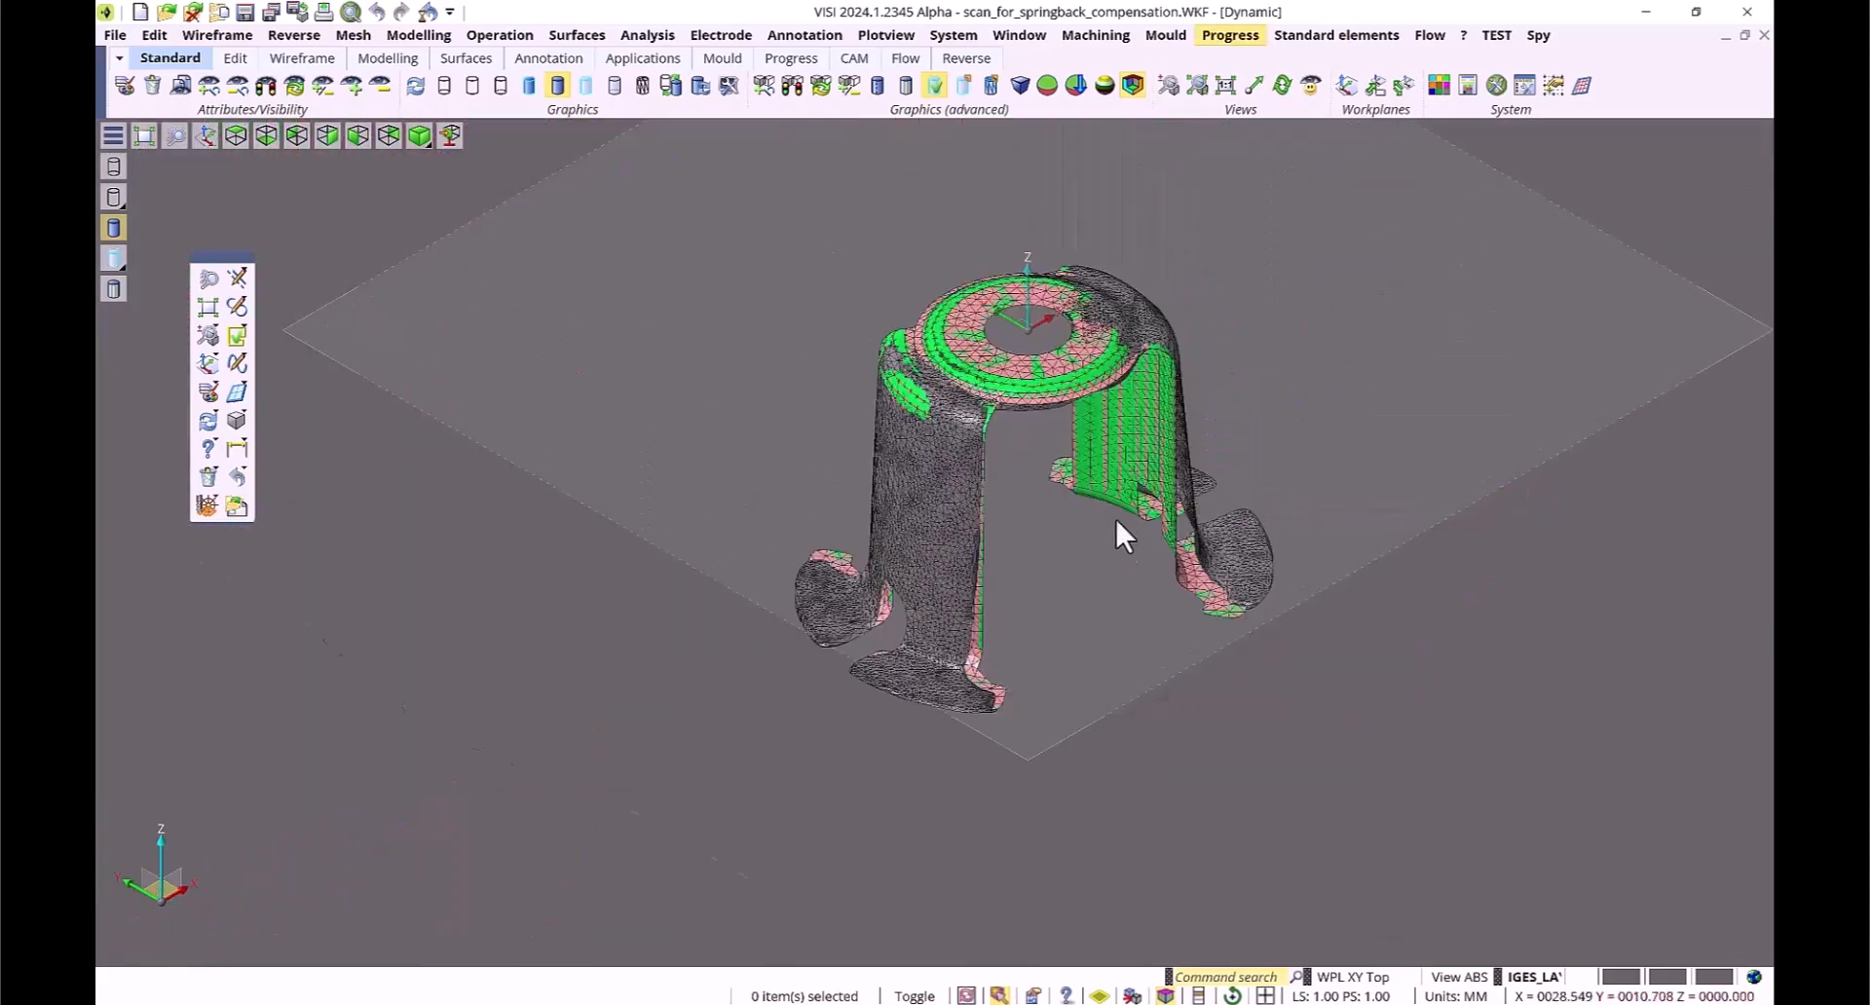
Step: Calculate the linking points between the nominal and springback meshes with linking segments created, and inspect the links on the legs
{"action": "left_click", "coordinate": [1235, 487]}
{"action": "left_click", "coordinate": [1235, 487]}
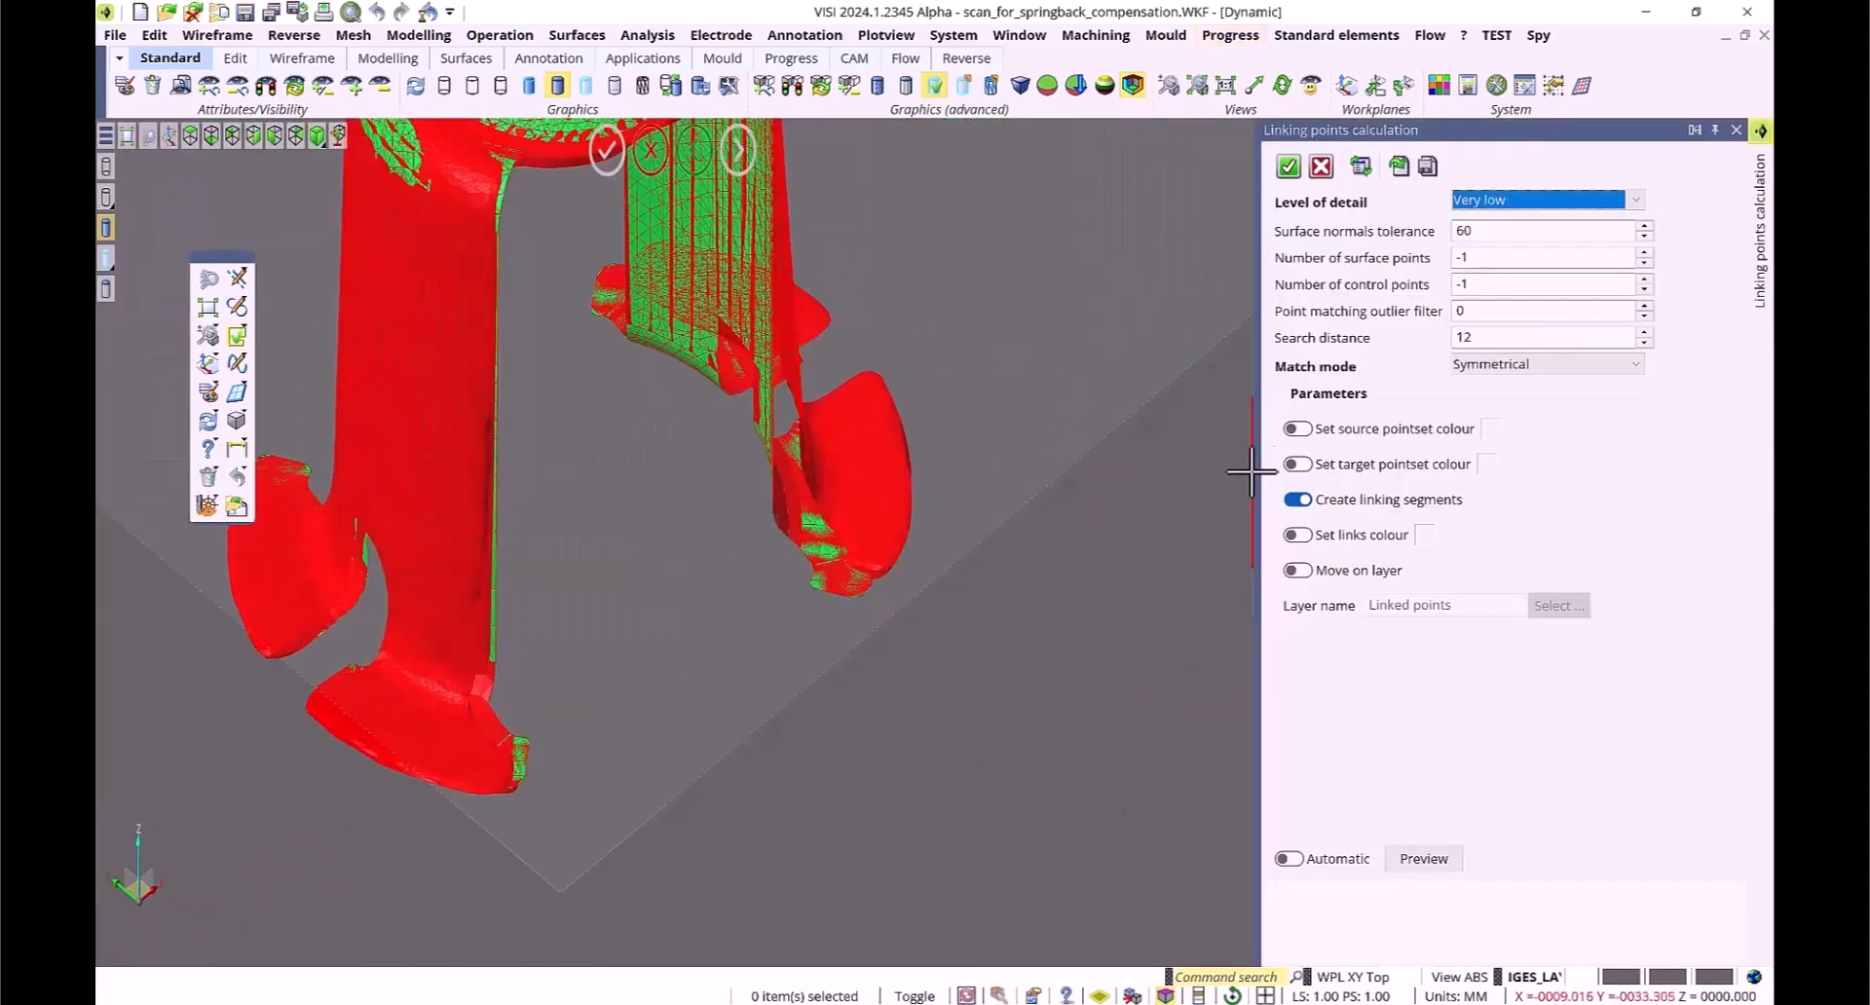
{"action": "left_click", "coordinate": [1424, 859]}
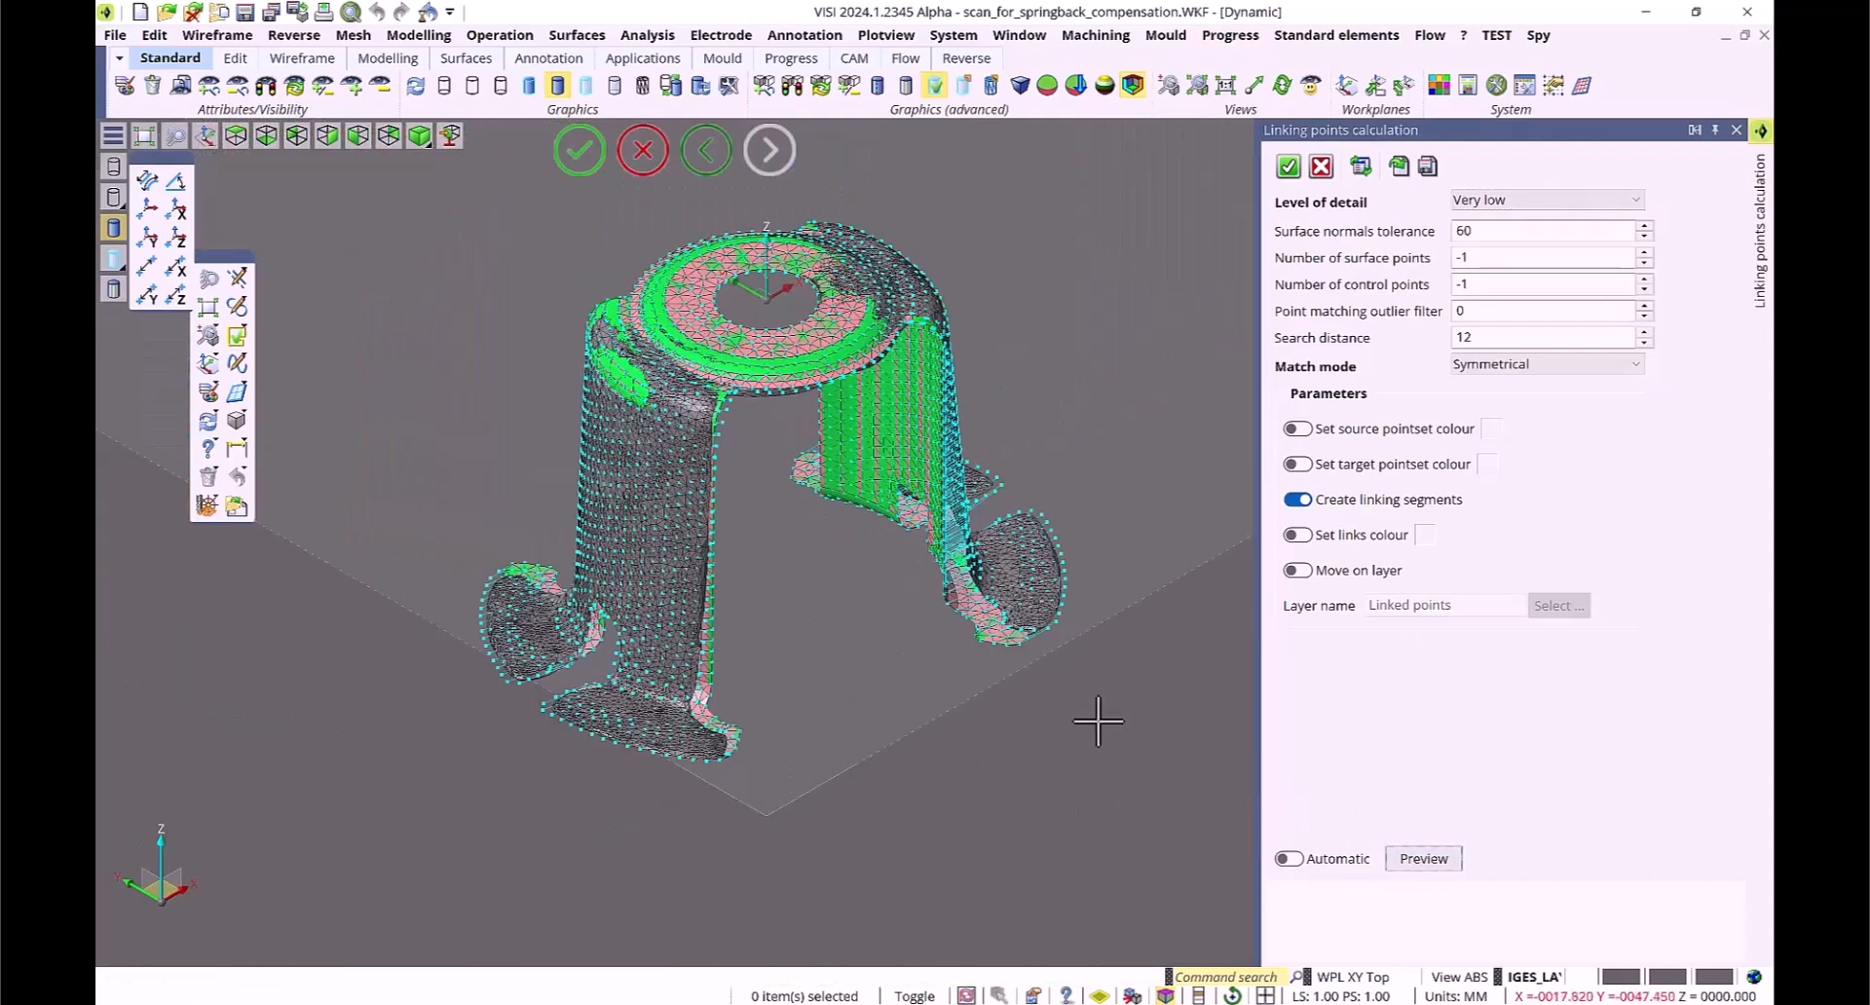
{"action": "left_click", "coordinate": [1293, 170]}
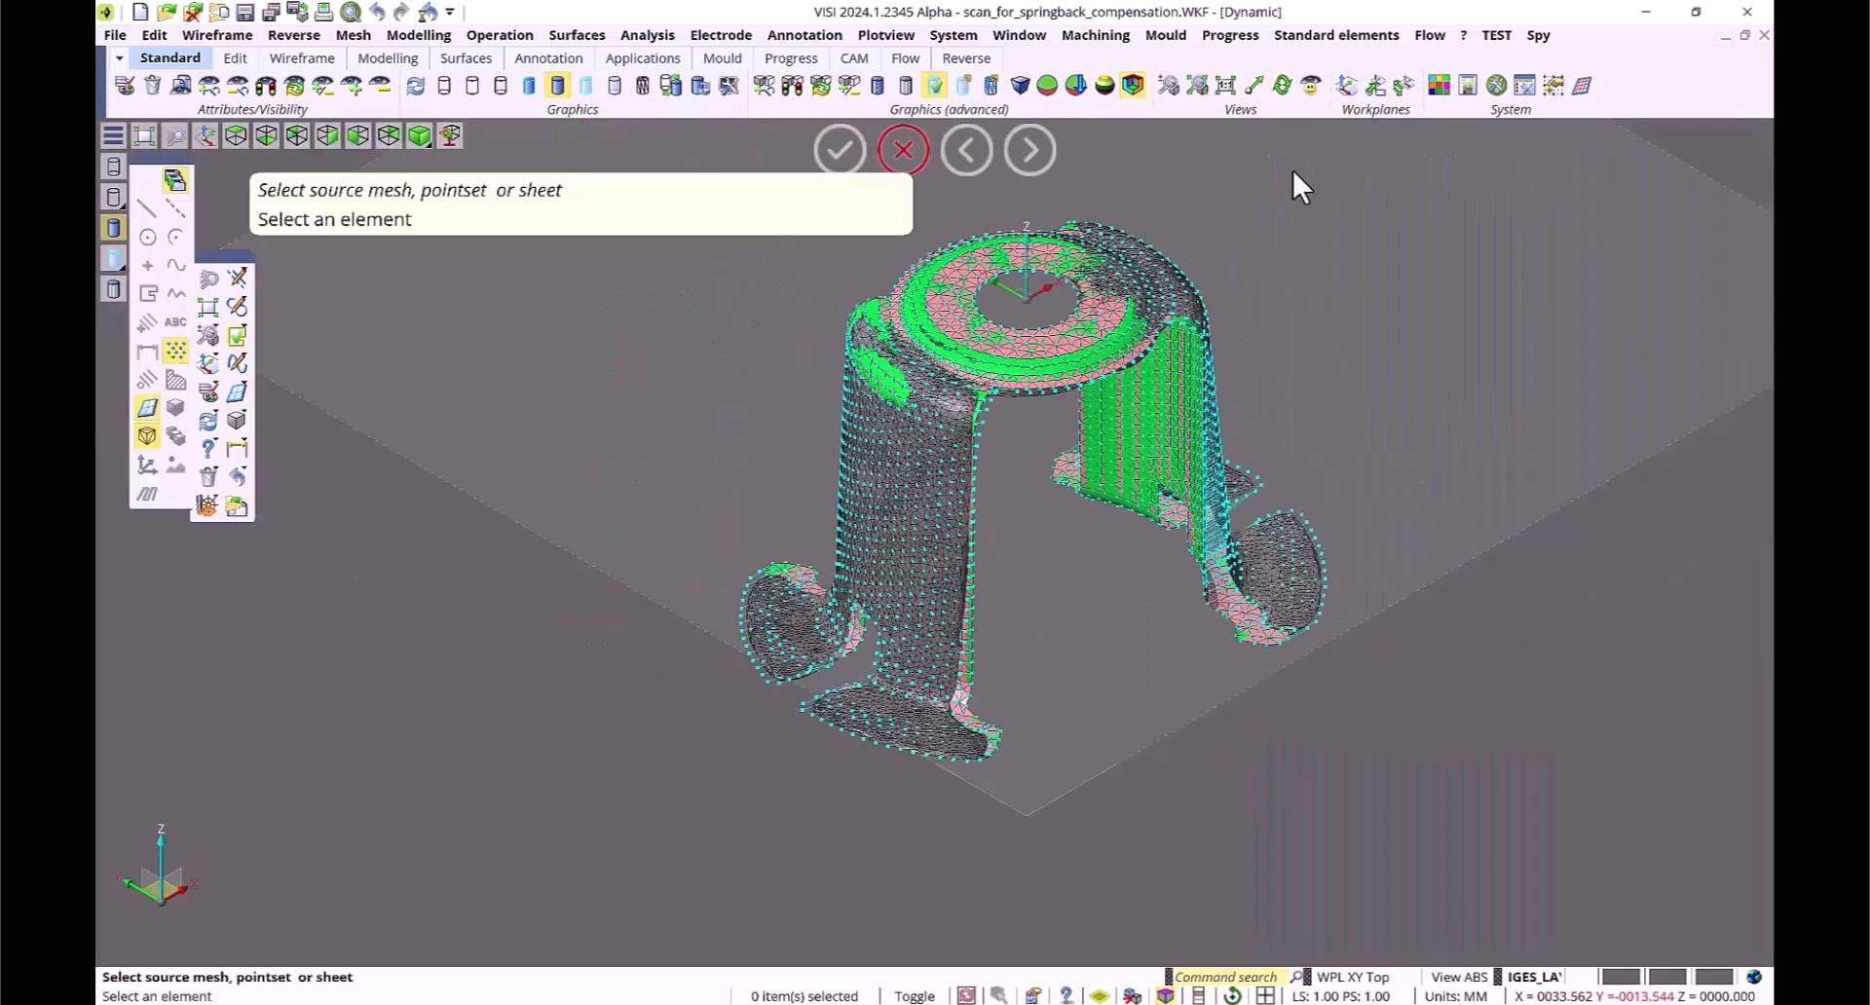
{"action": "scroll", "coordinate": [969, 585], "scroll_direction": "up", "scroll_amount": 5}
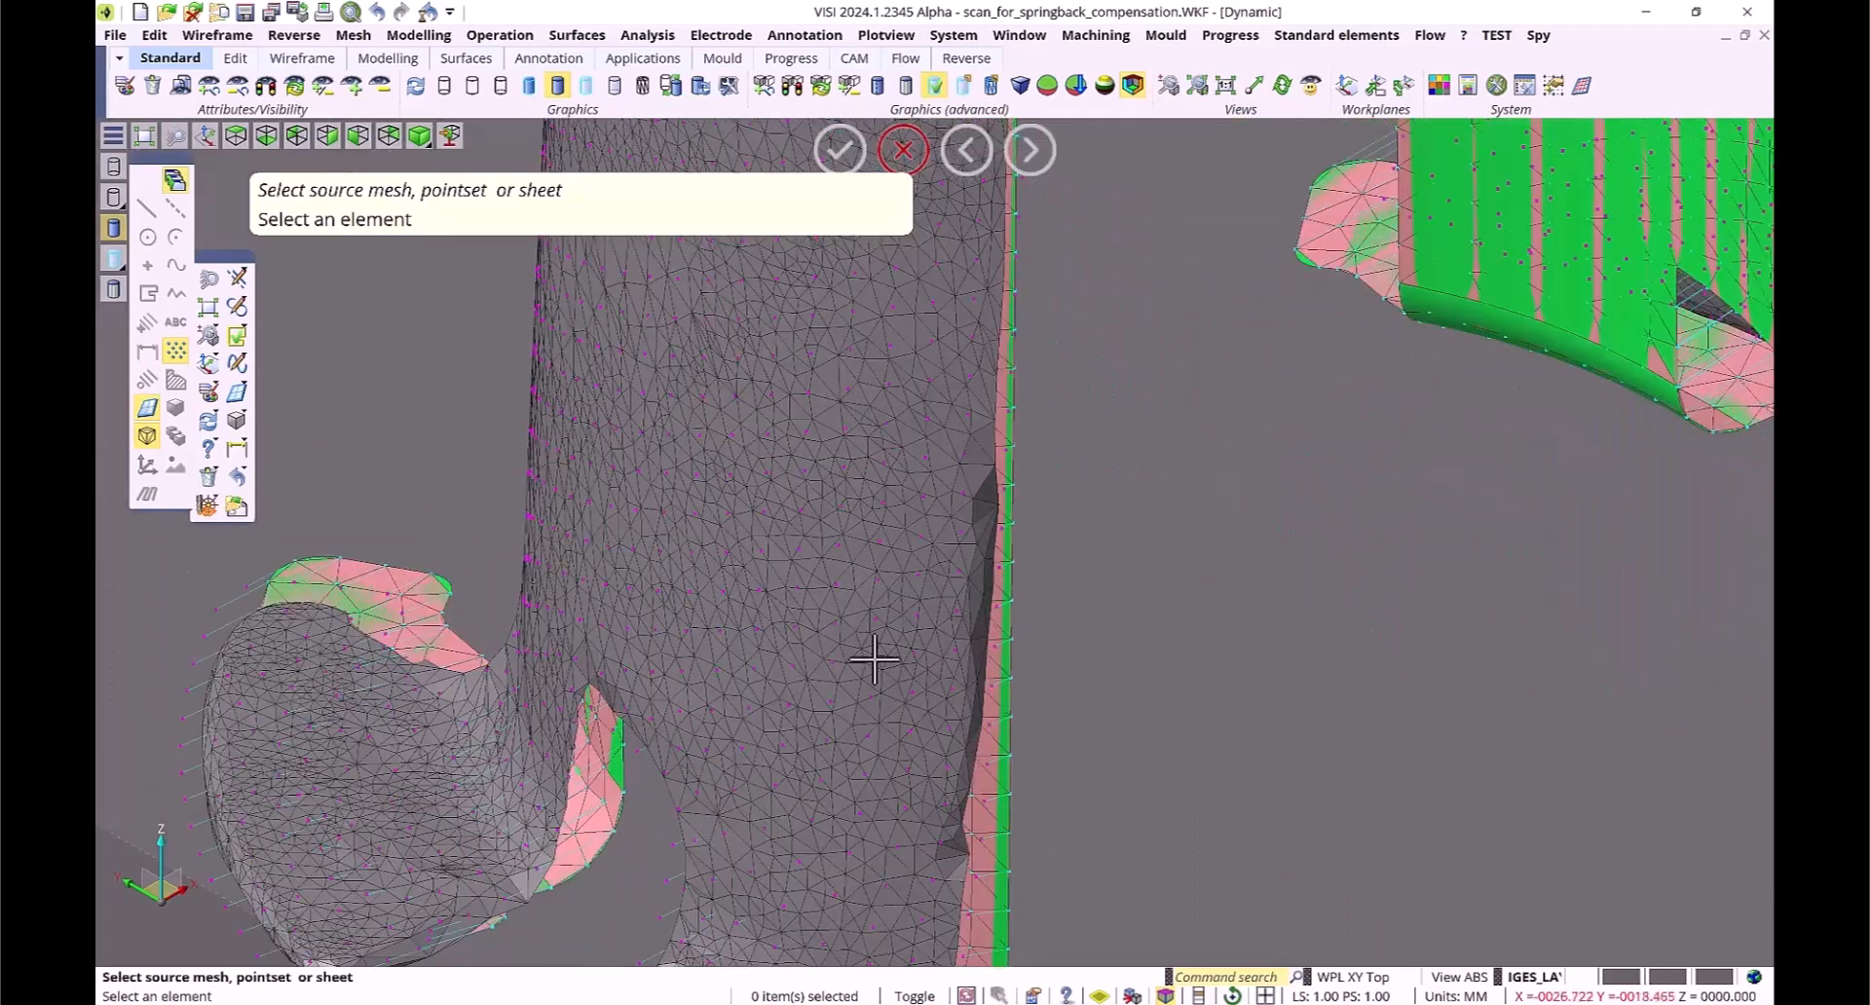
{"action": "scroll", "coordinate": [875, 660], "scroll_direction": "down", "scroll_amount": 5}
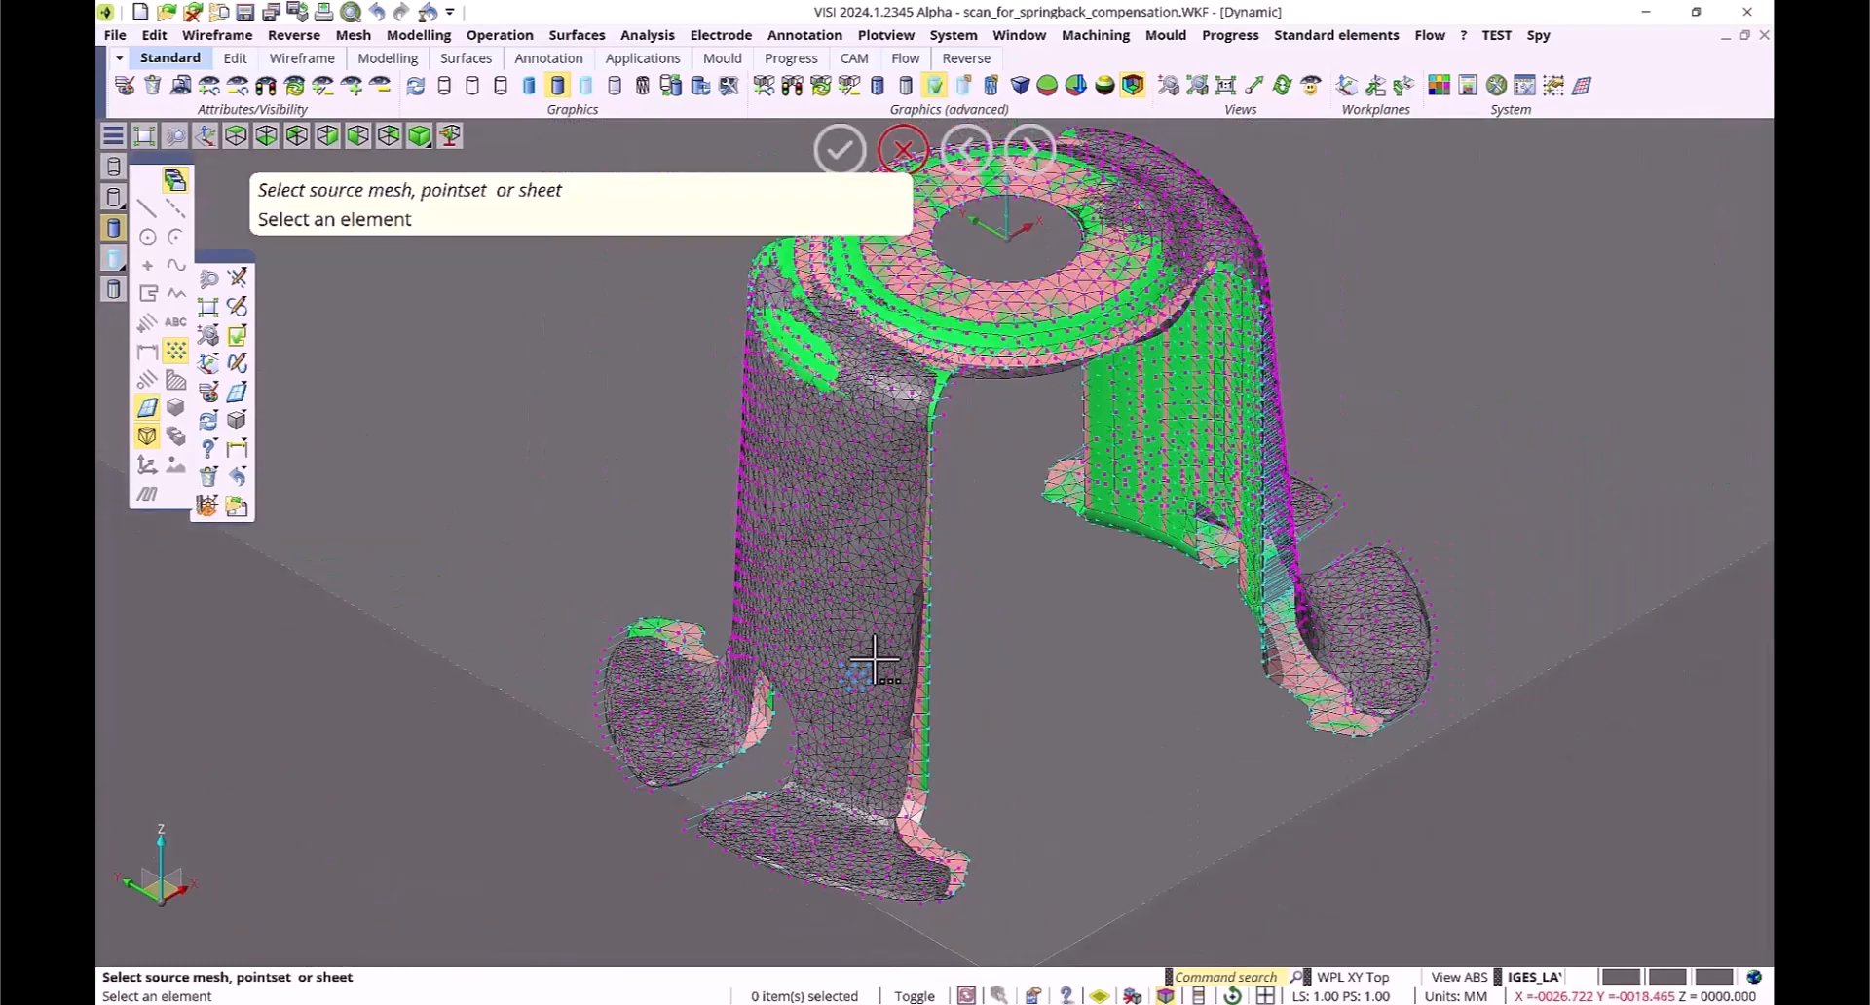